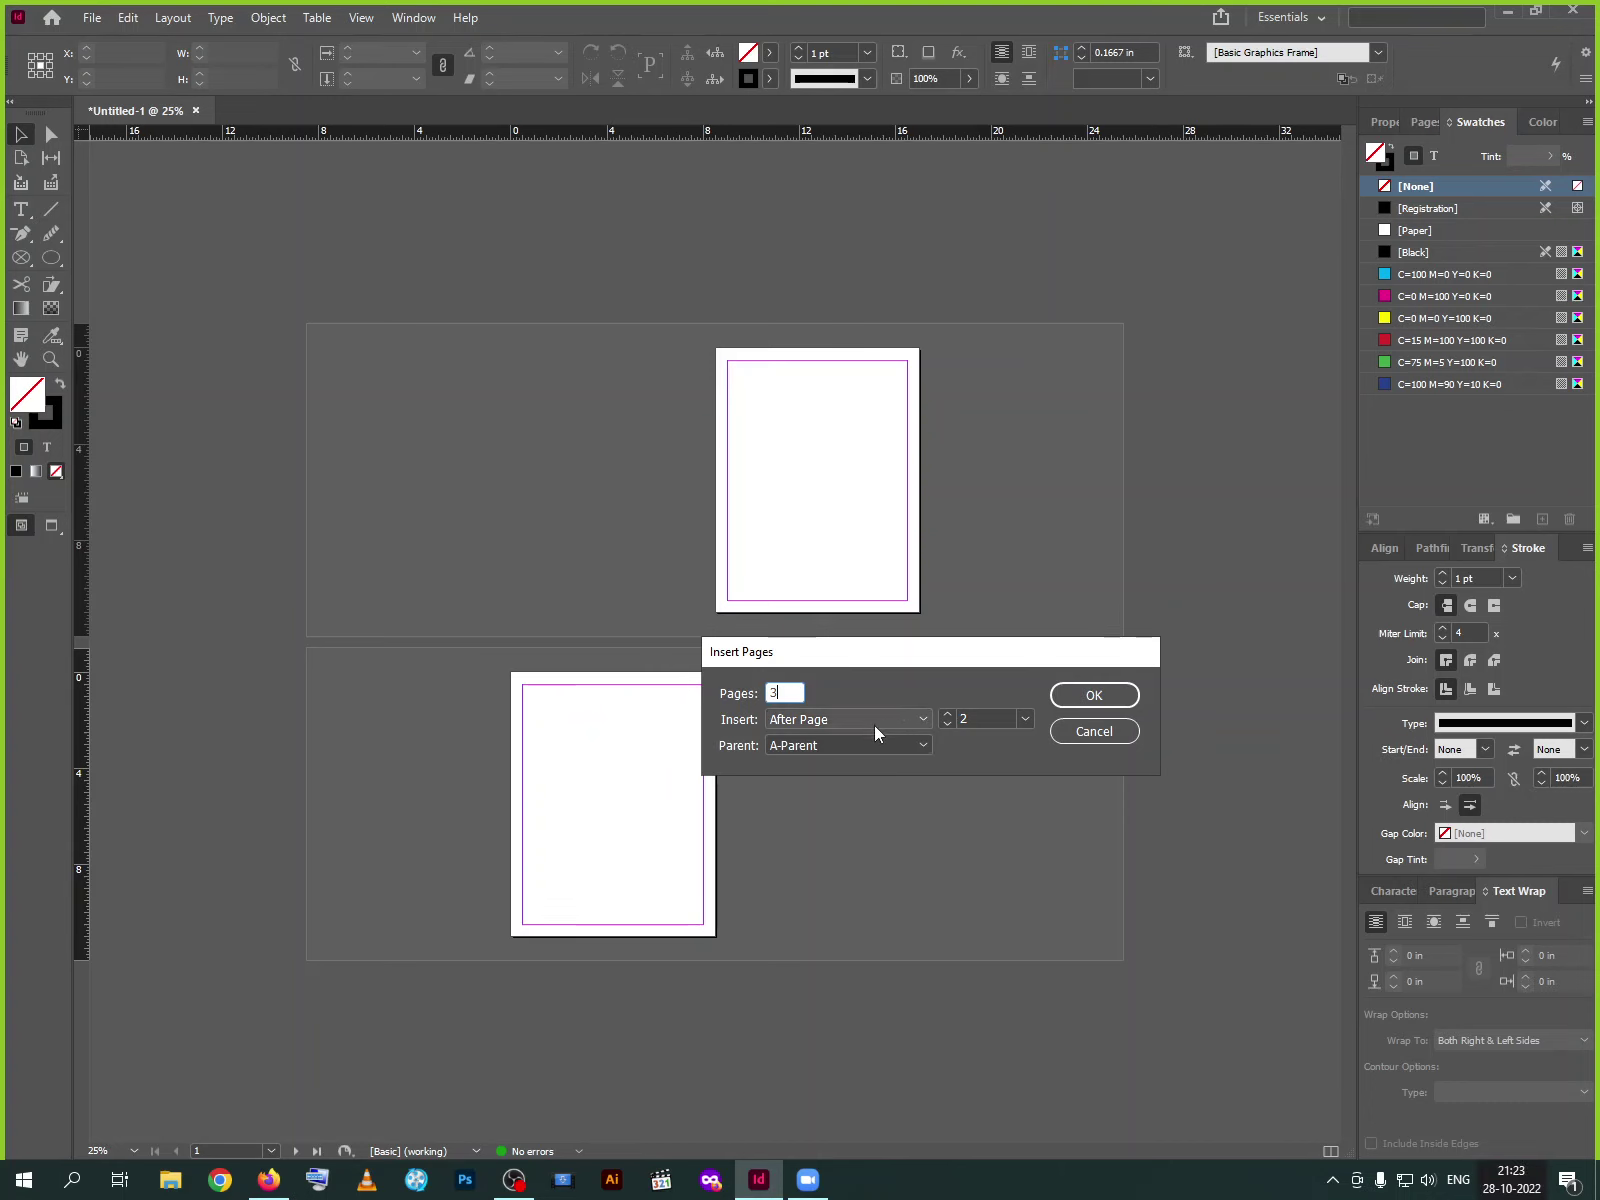
Try the Before Page, At Start of Document and At End of Document locations for the pages being inserted
click(1021, 721)
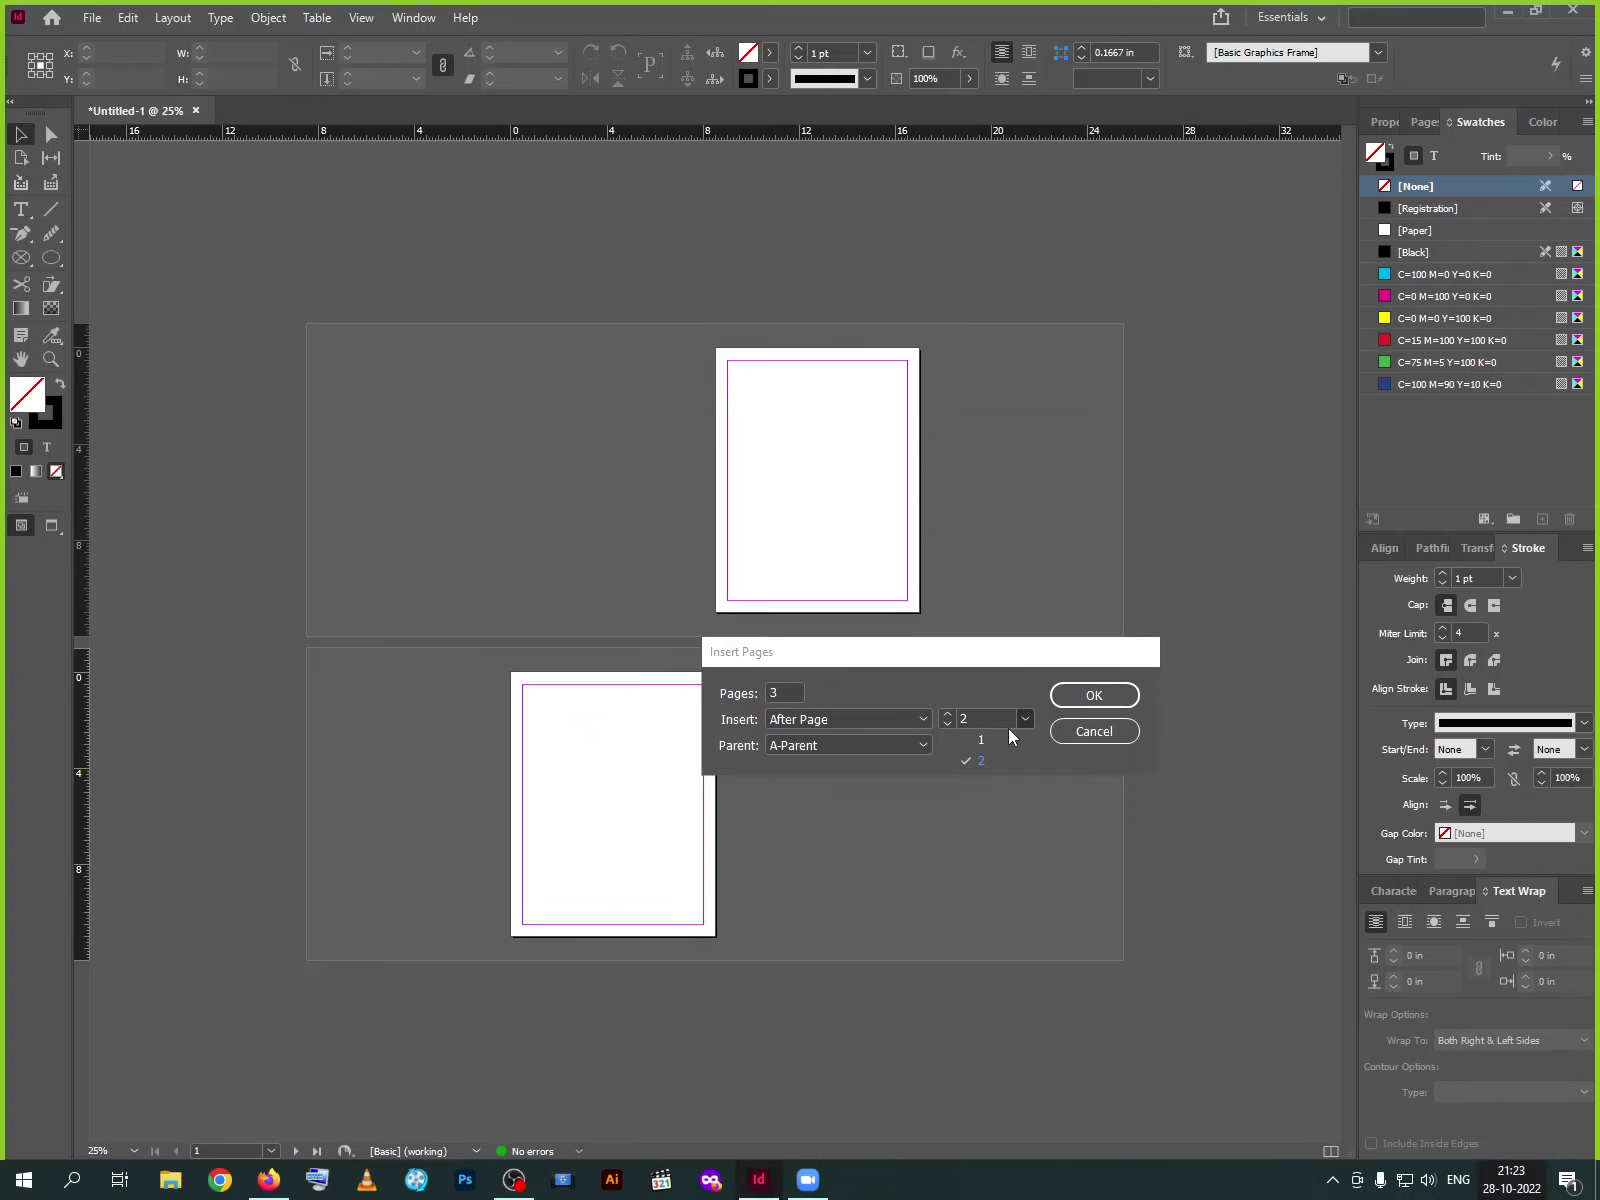
click(994, 740)
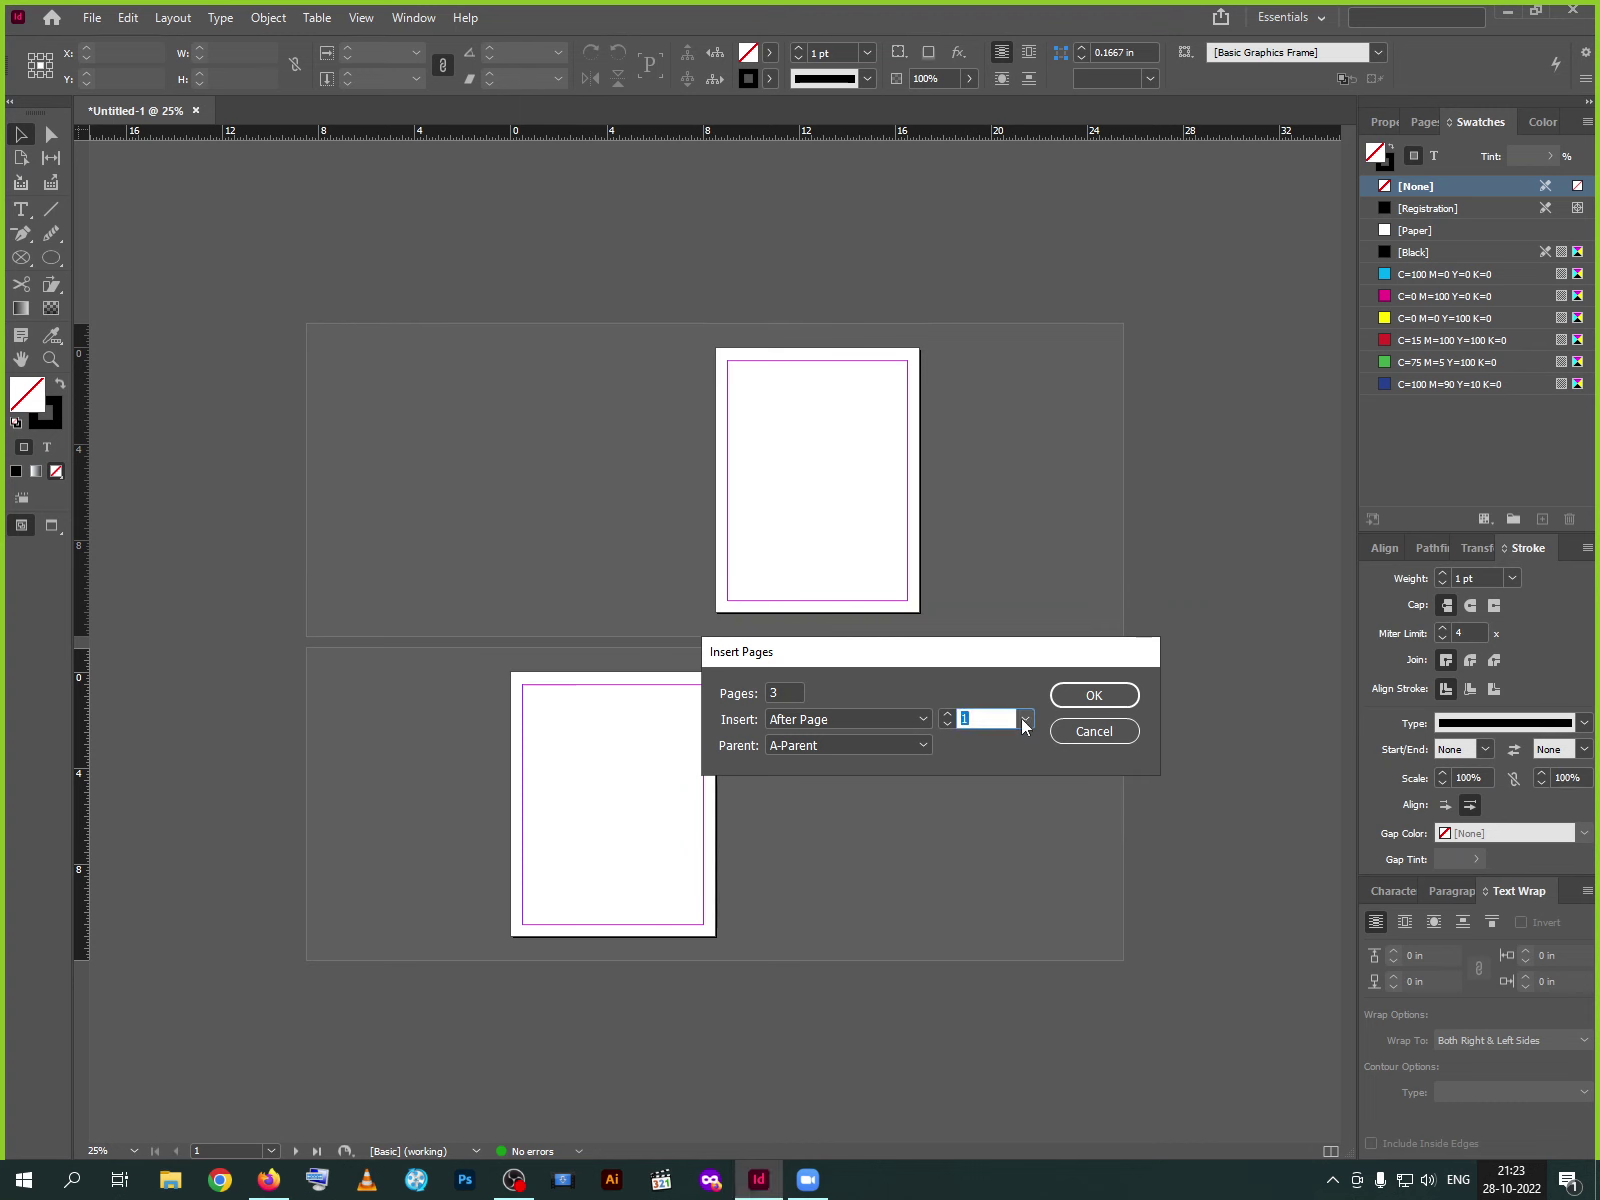
click(899, 718)
click(846, 761)
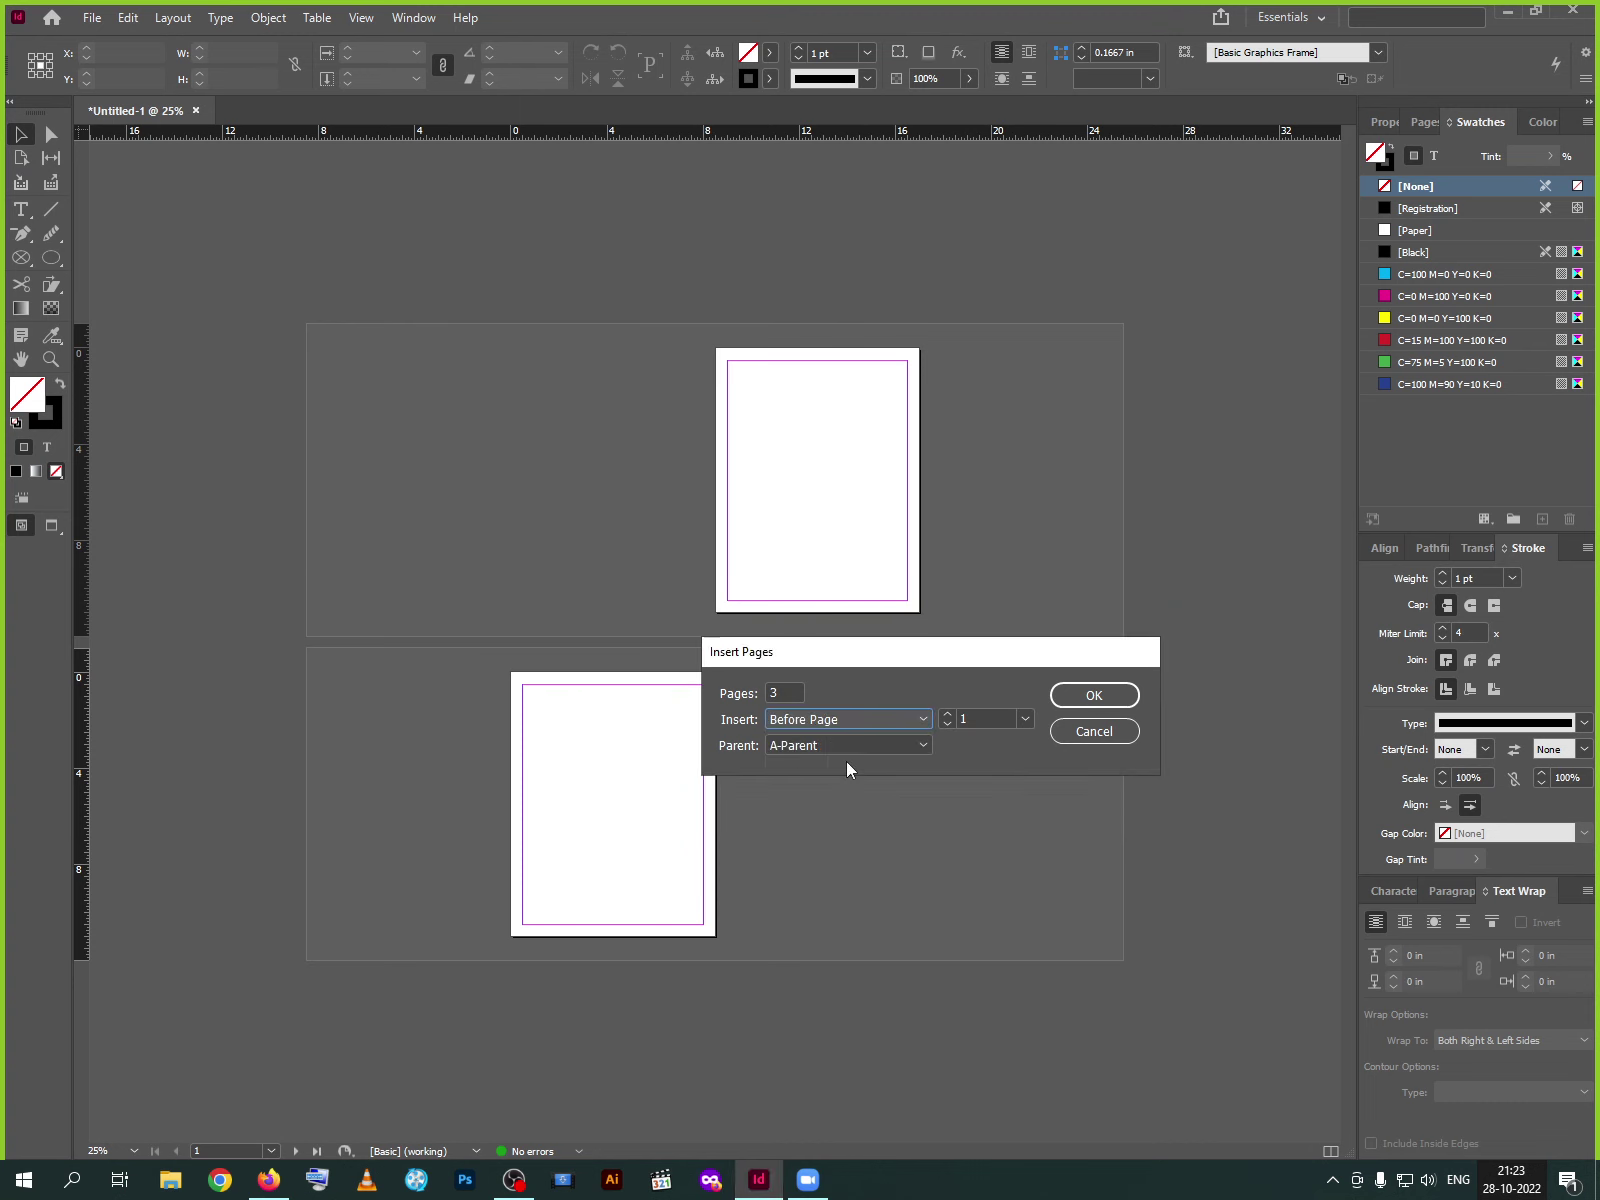
click(890, 719)
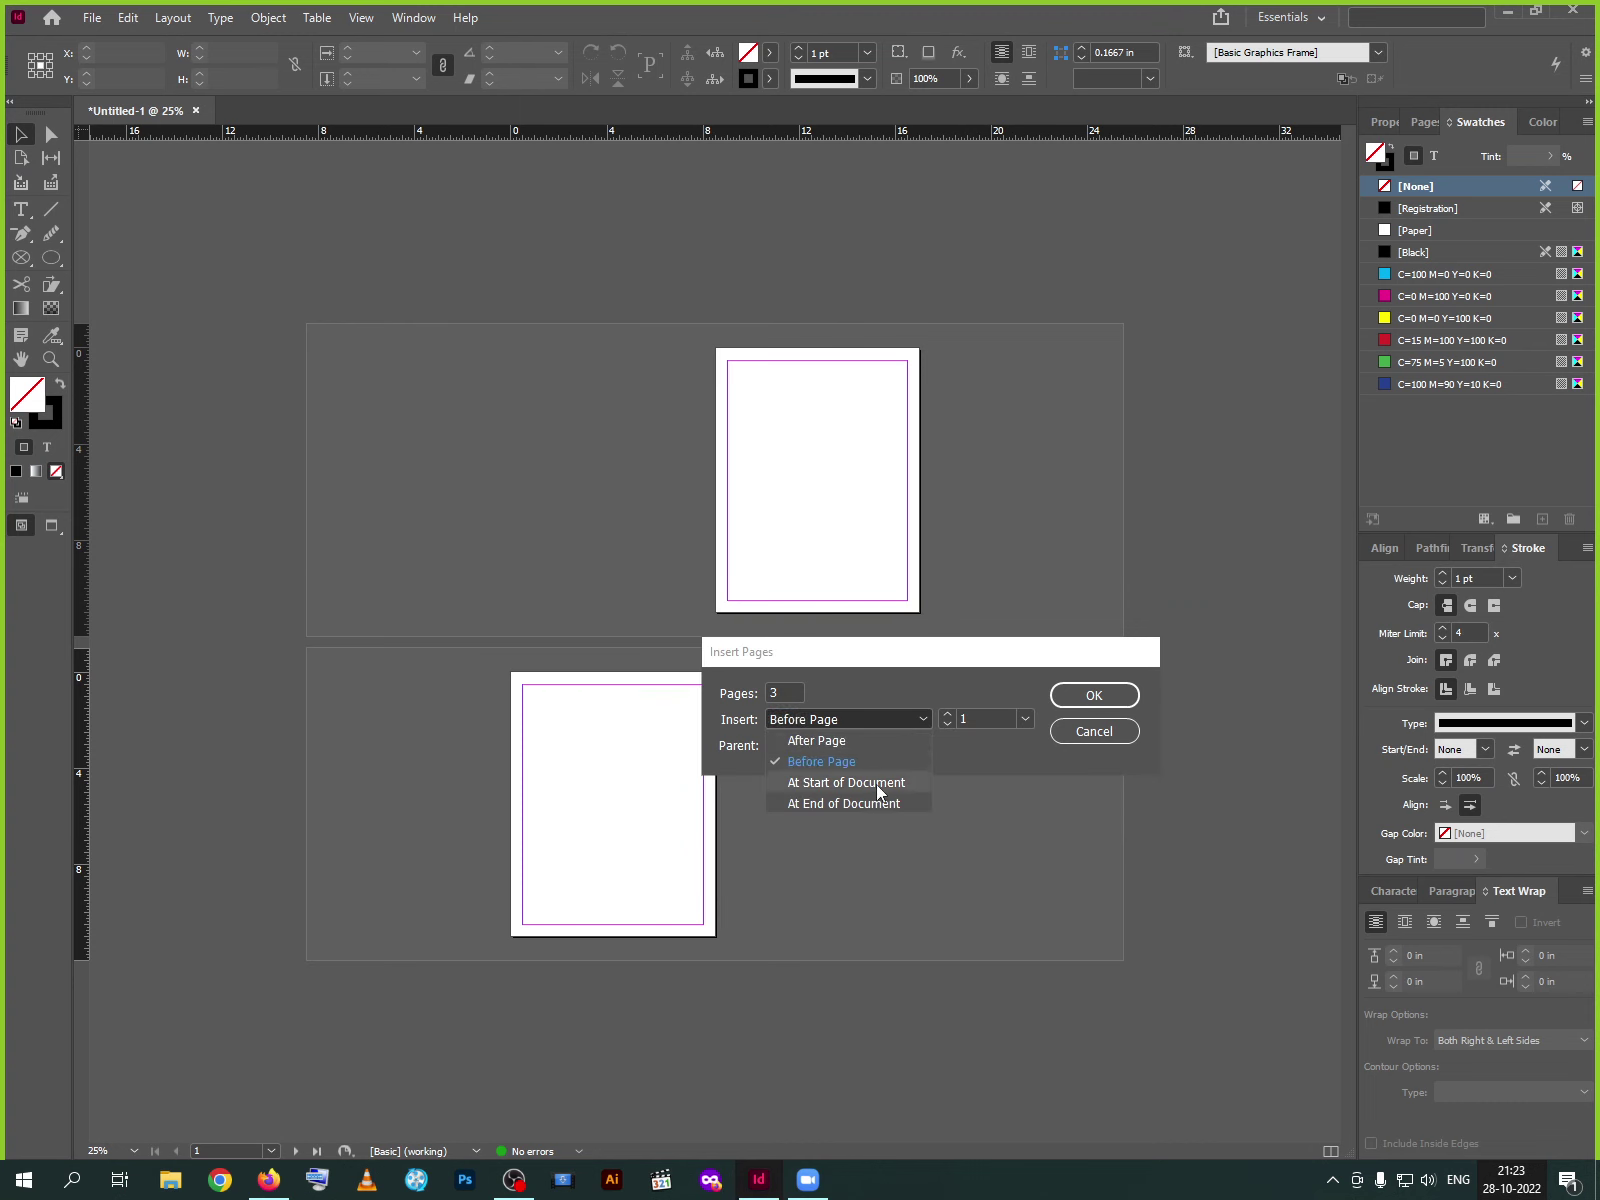
click(876, 782)
click(904, 721)
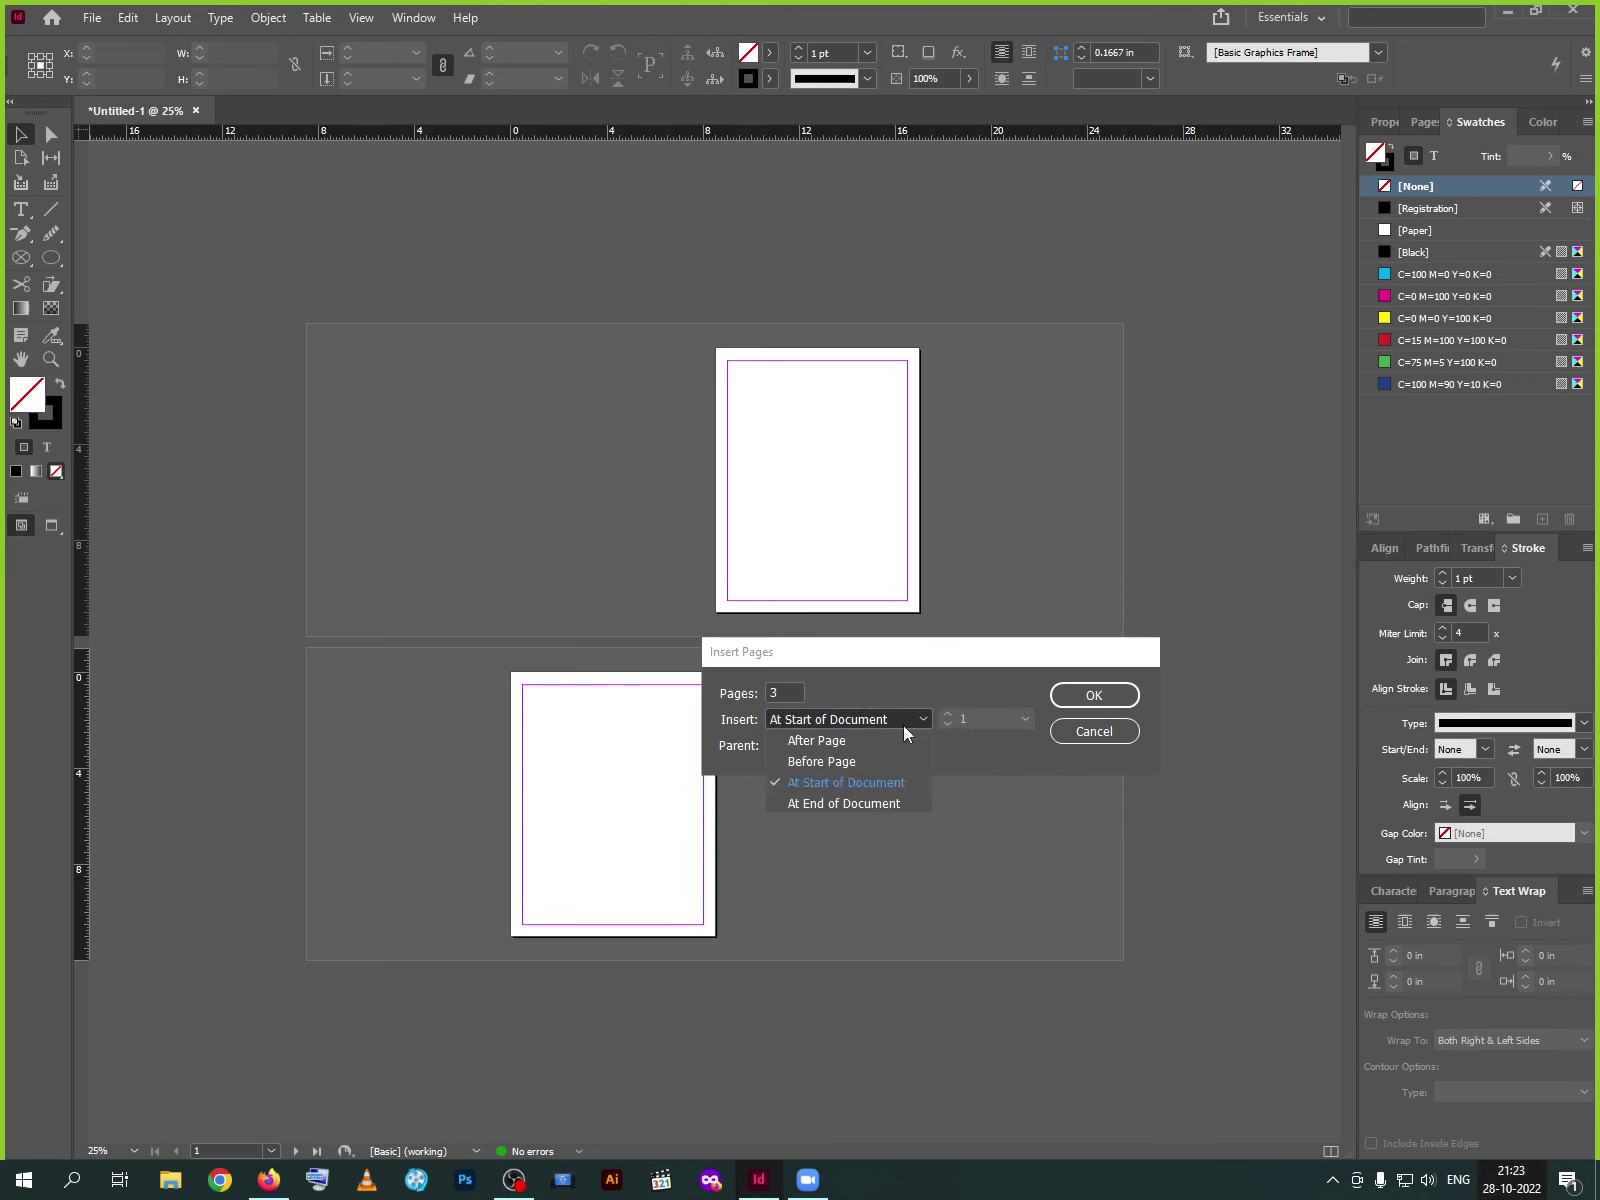
click(884, 799)
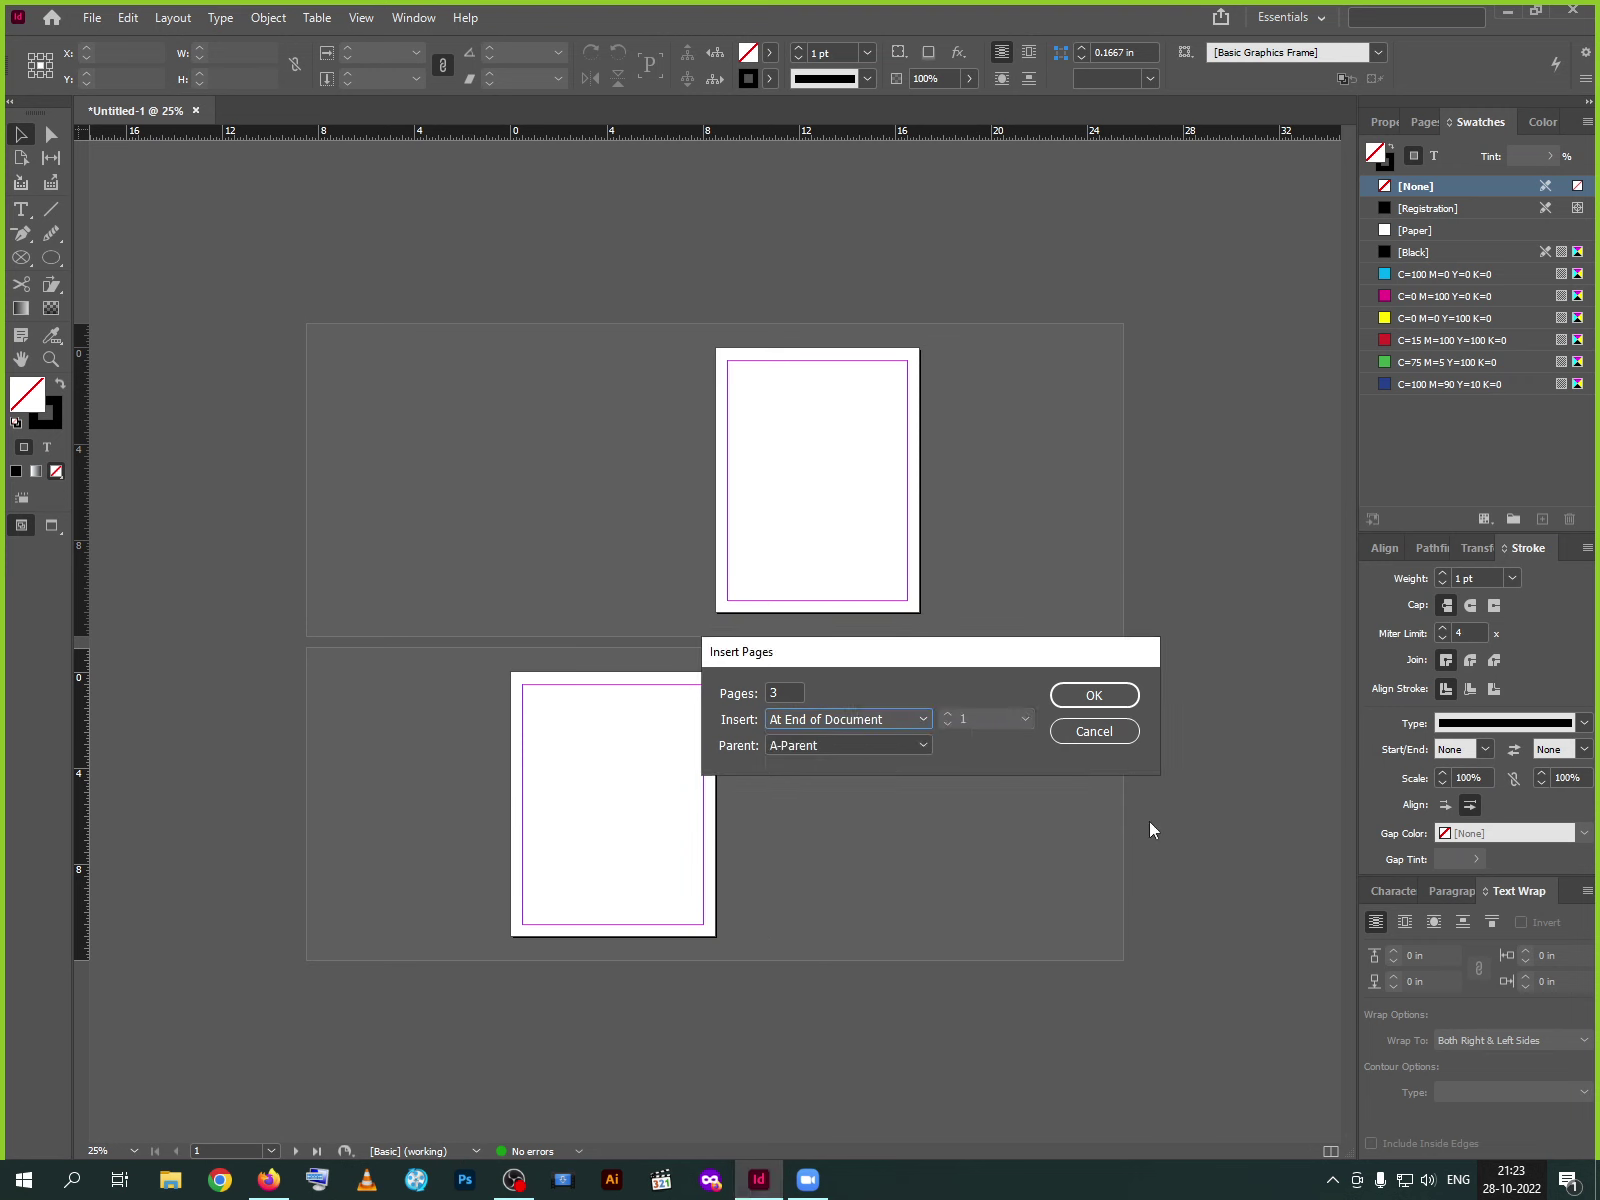
Insert 3 pages after page 2 using the A-Parent parent page
click(916, 720)
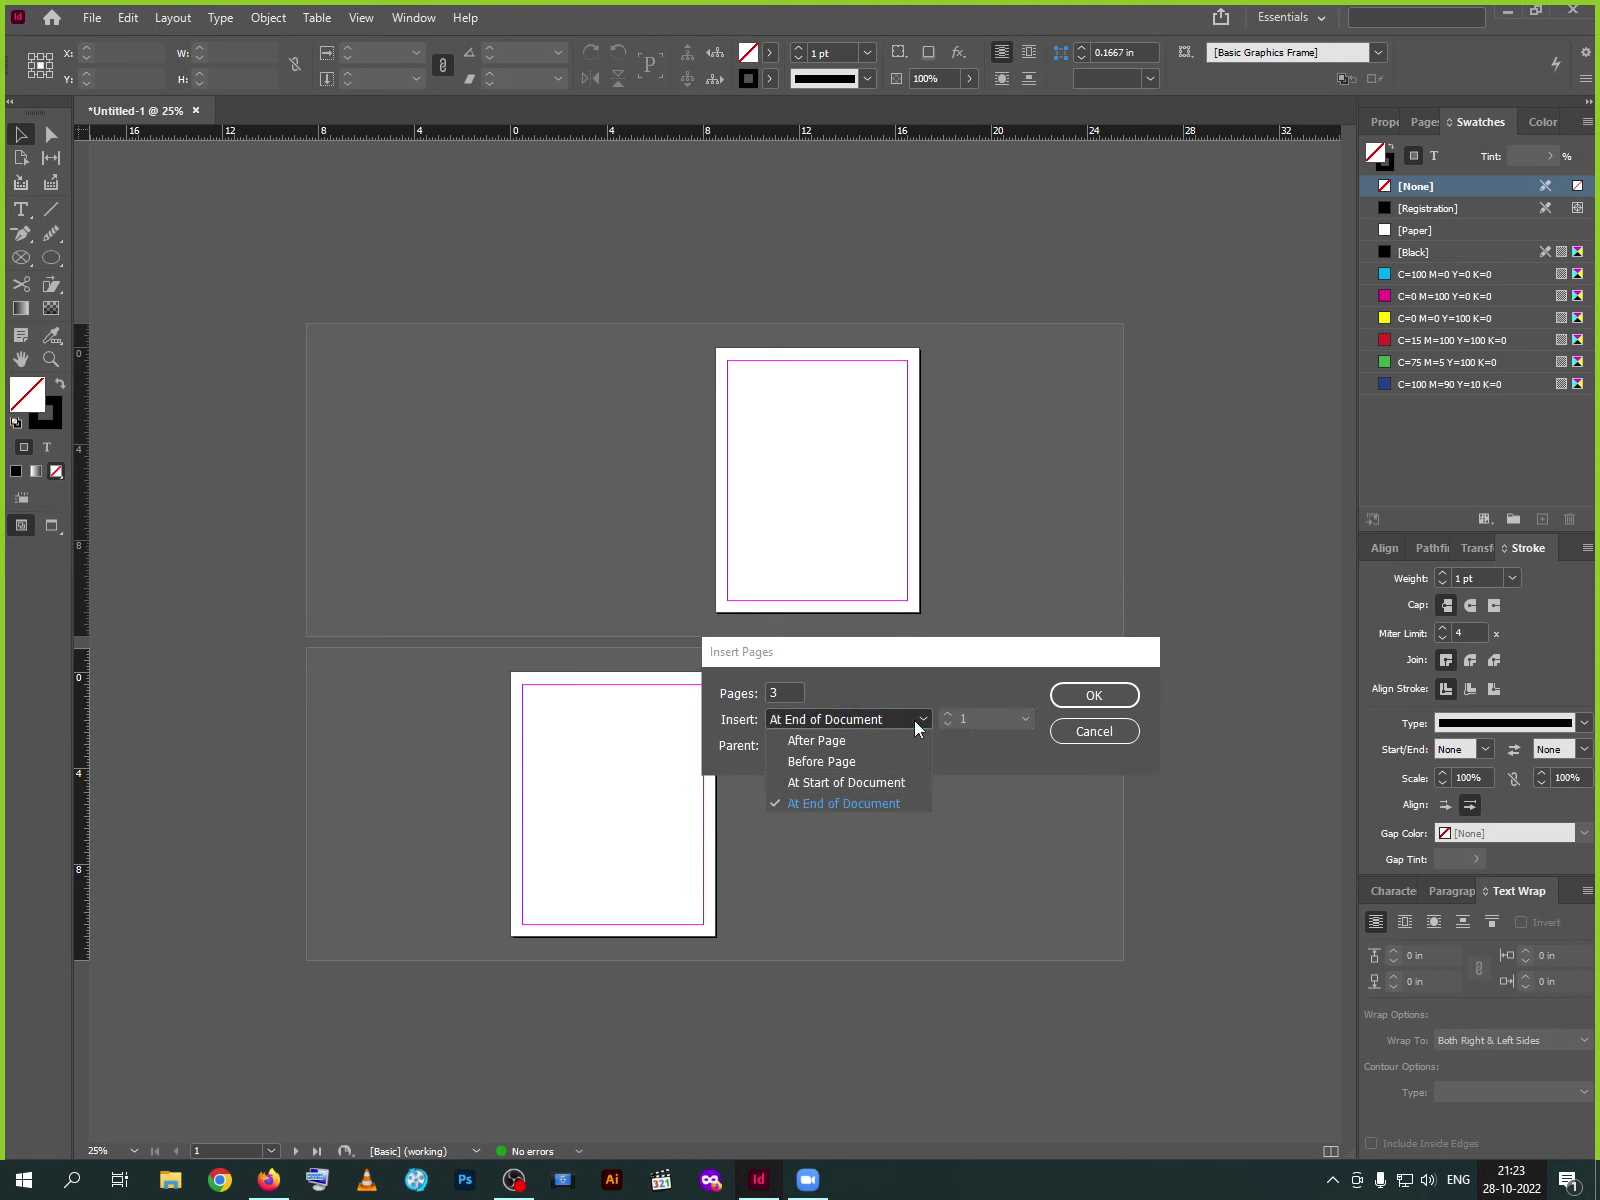
click(856, 743)
click(1024, 720)
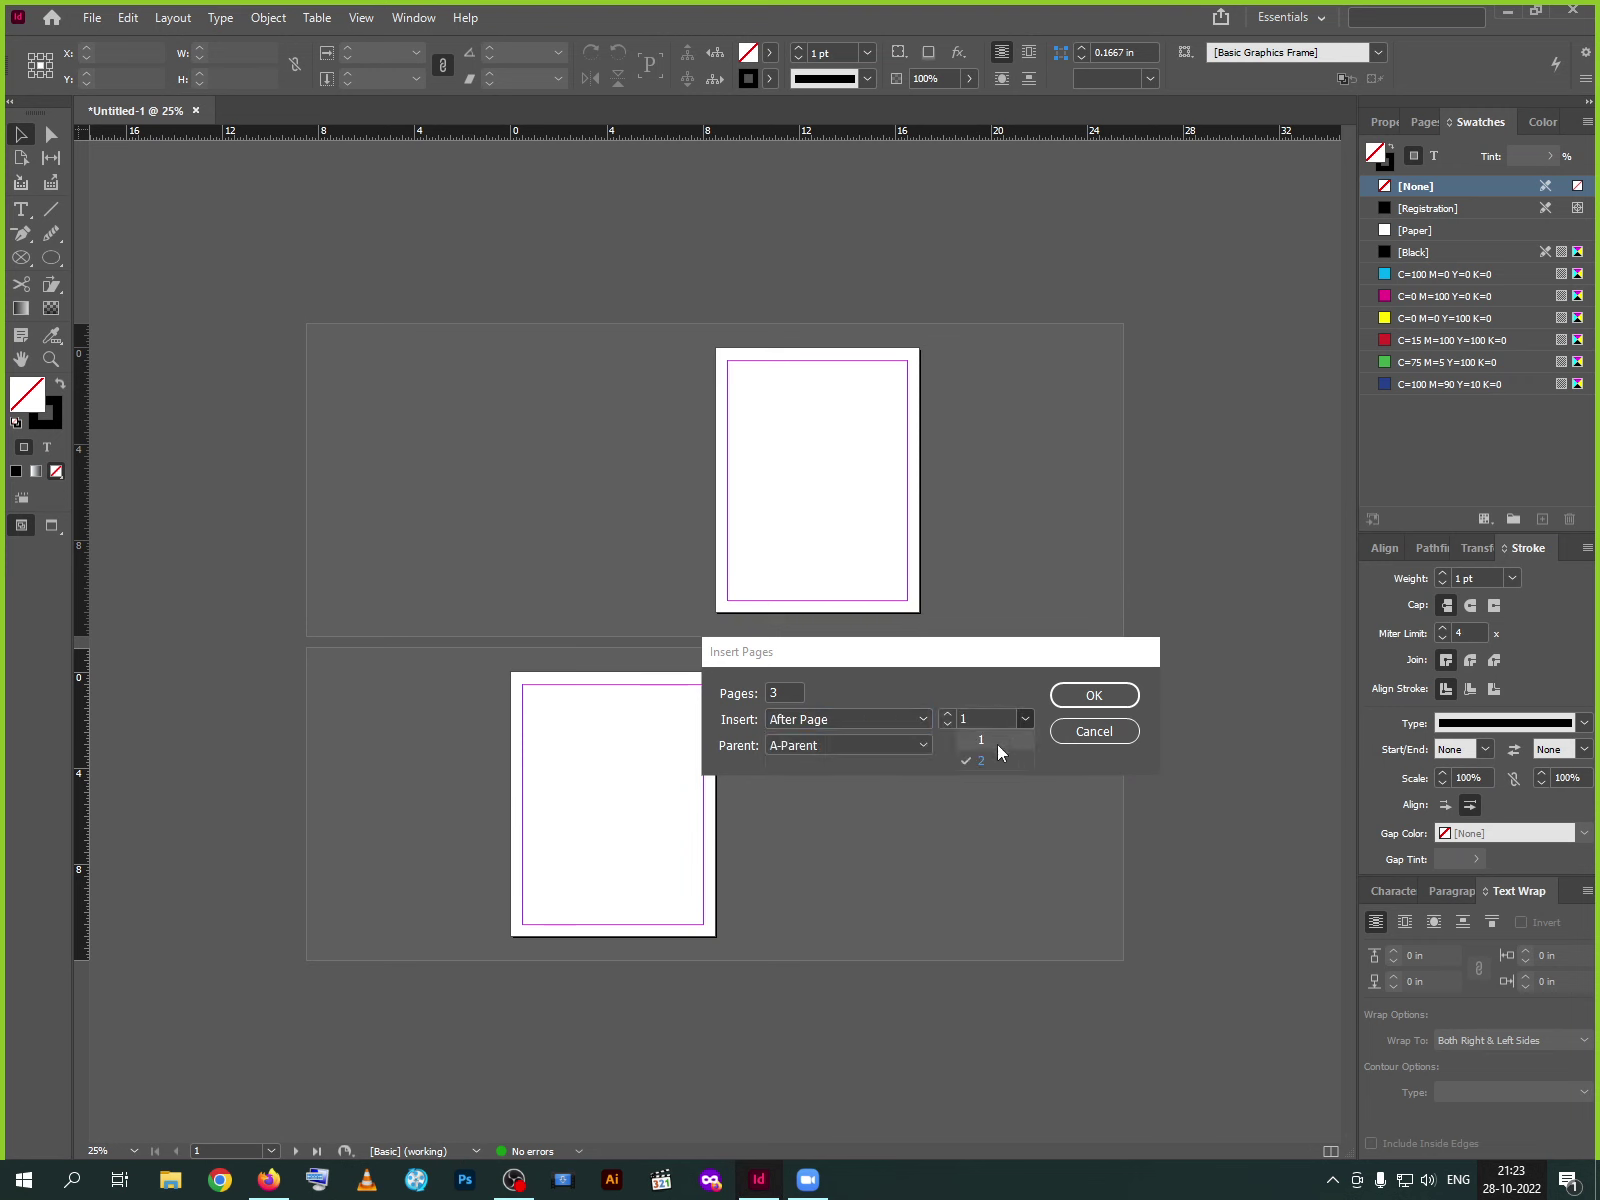
click(988, 755)
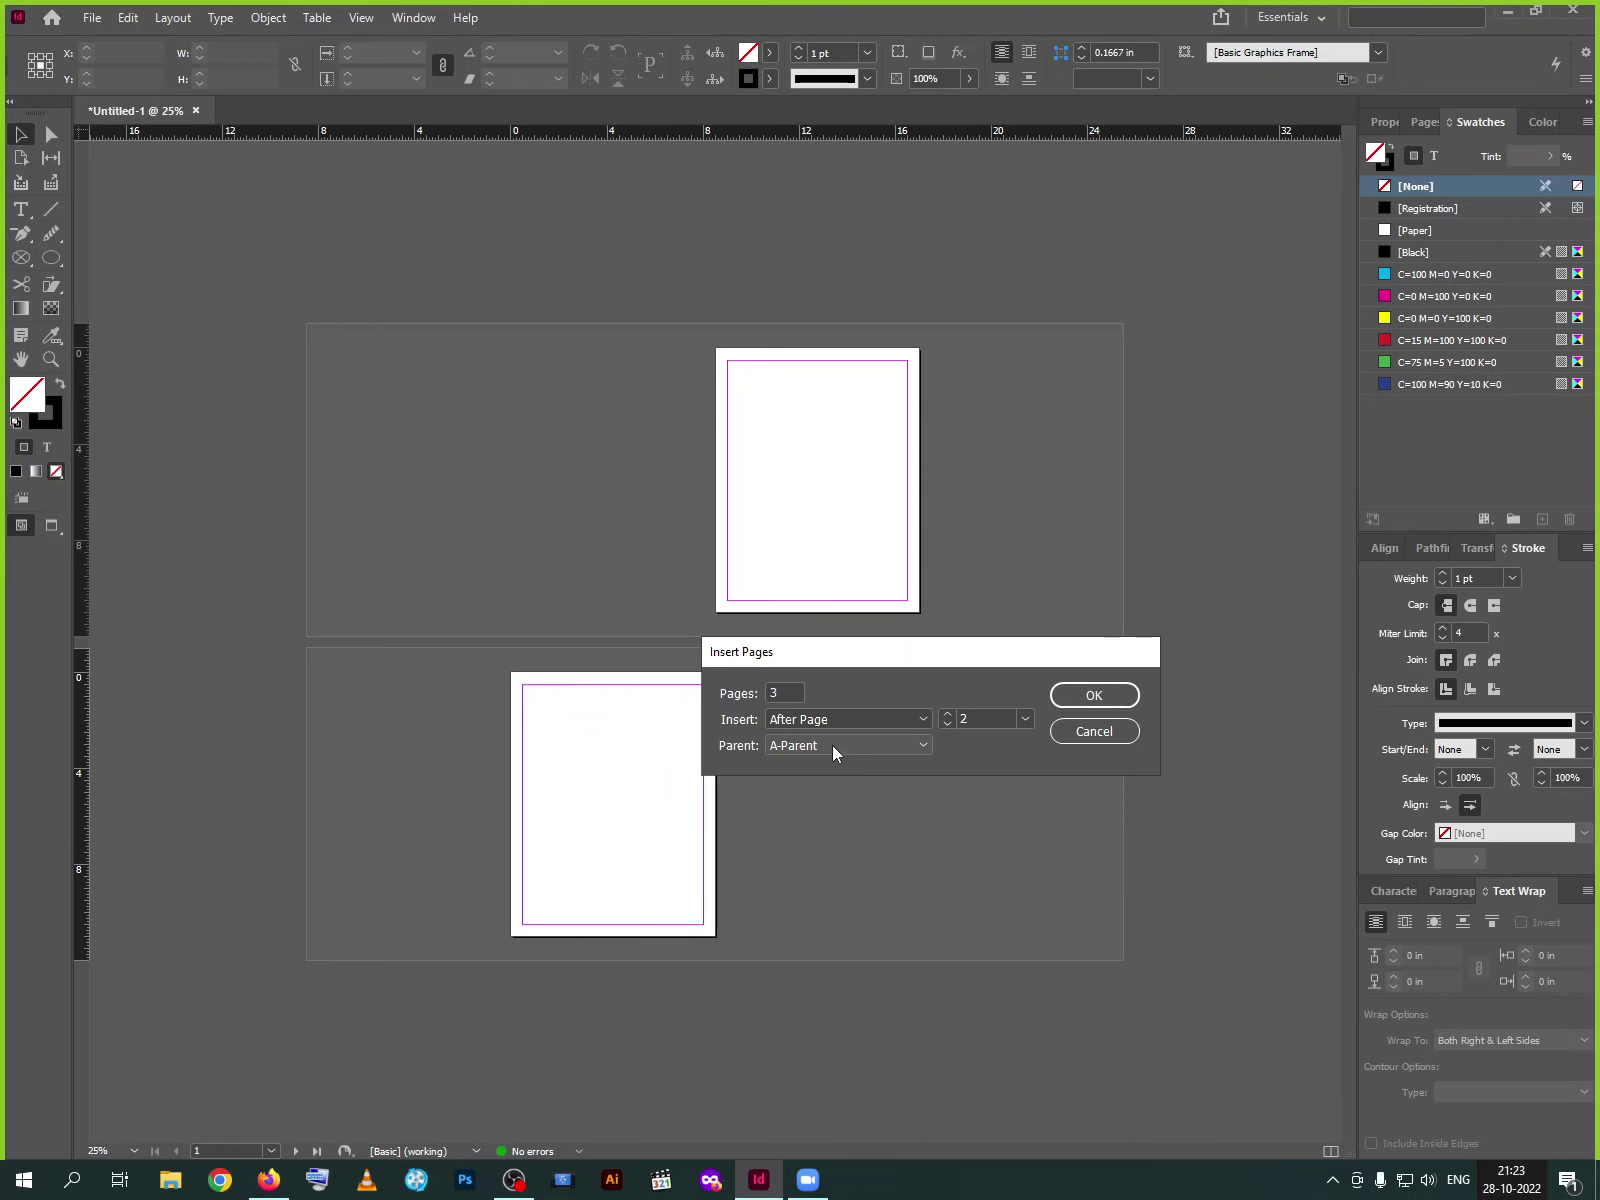
click(892, 749)
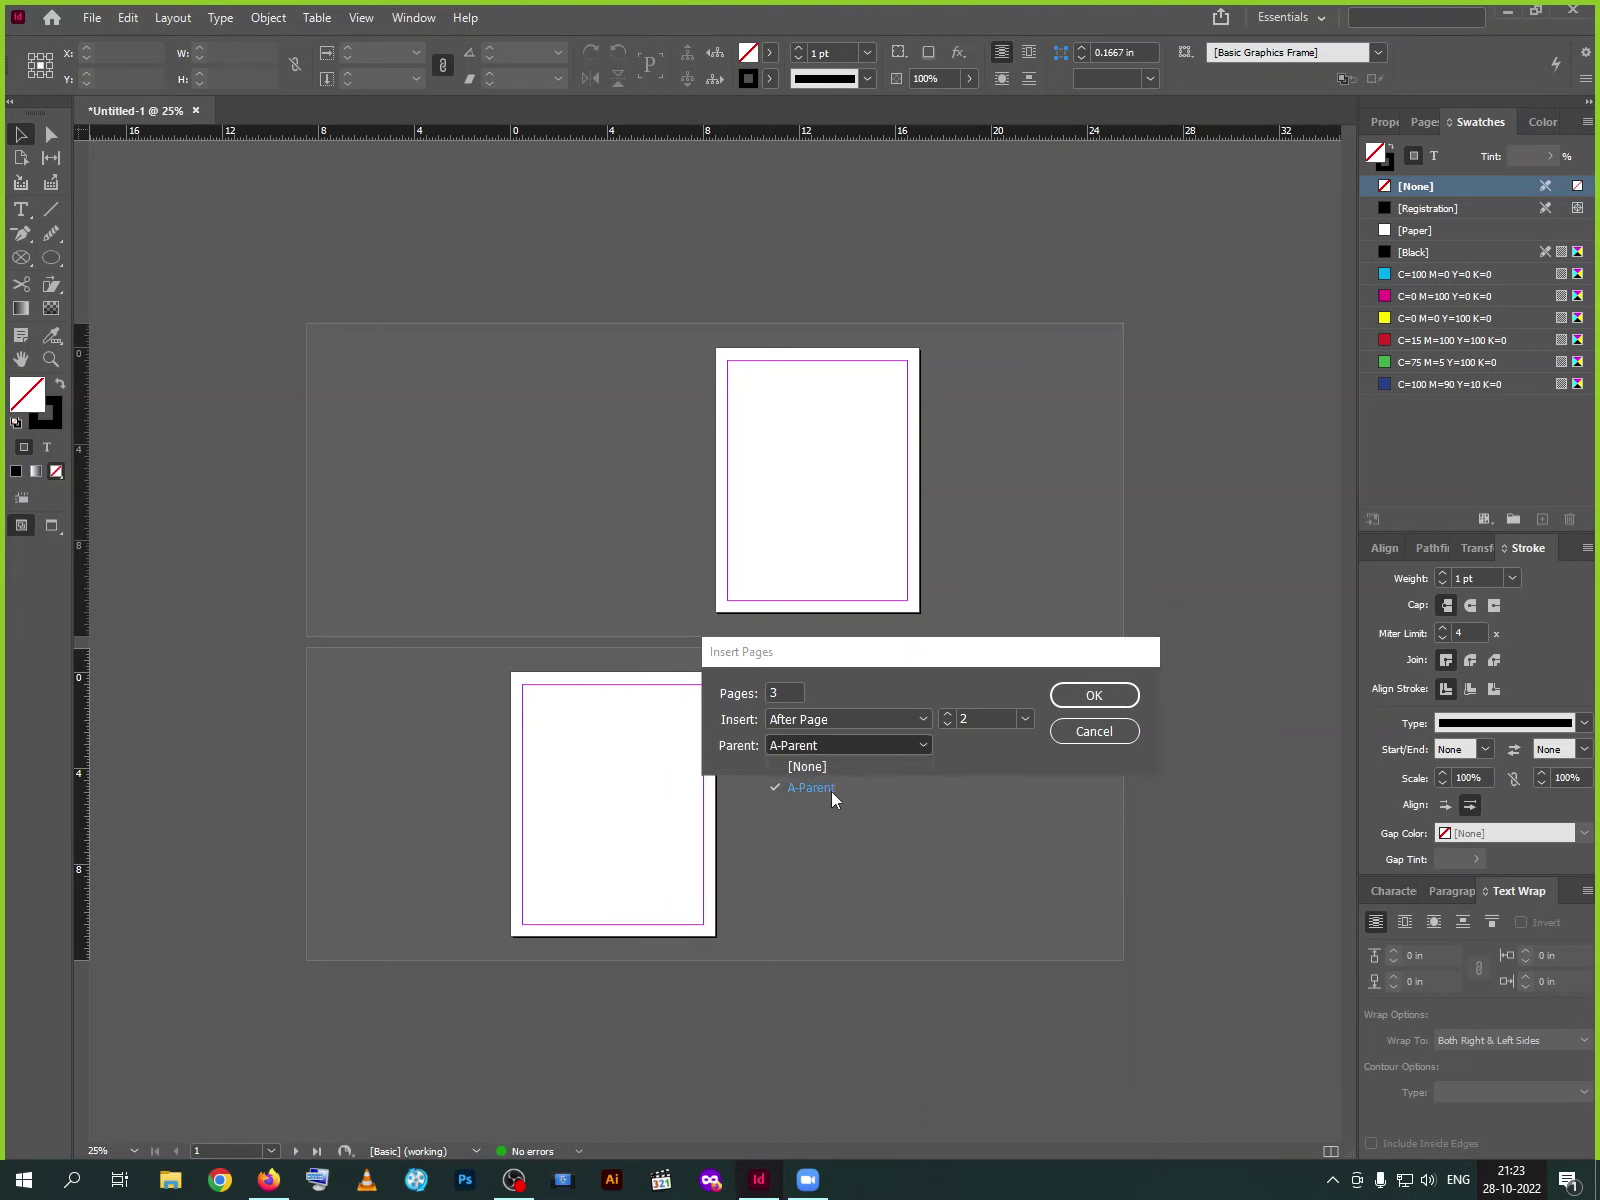
click(1038, 655)
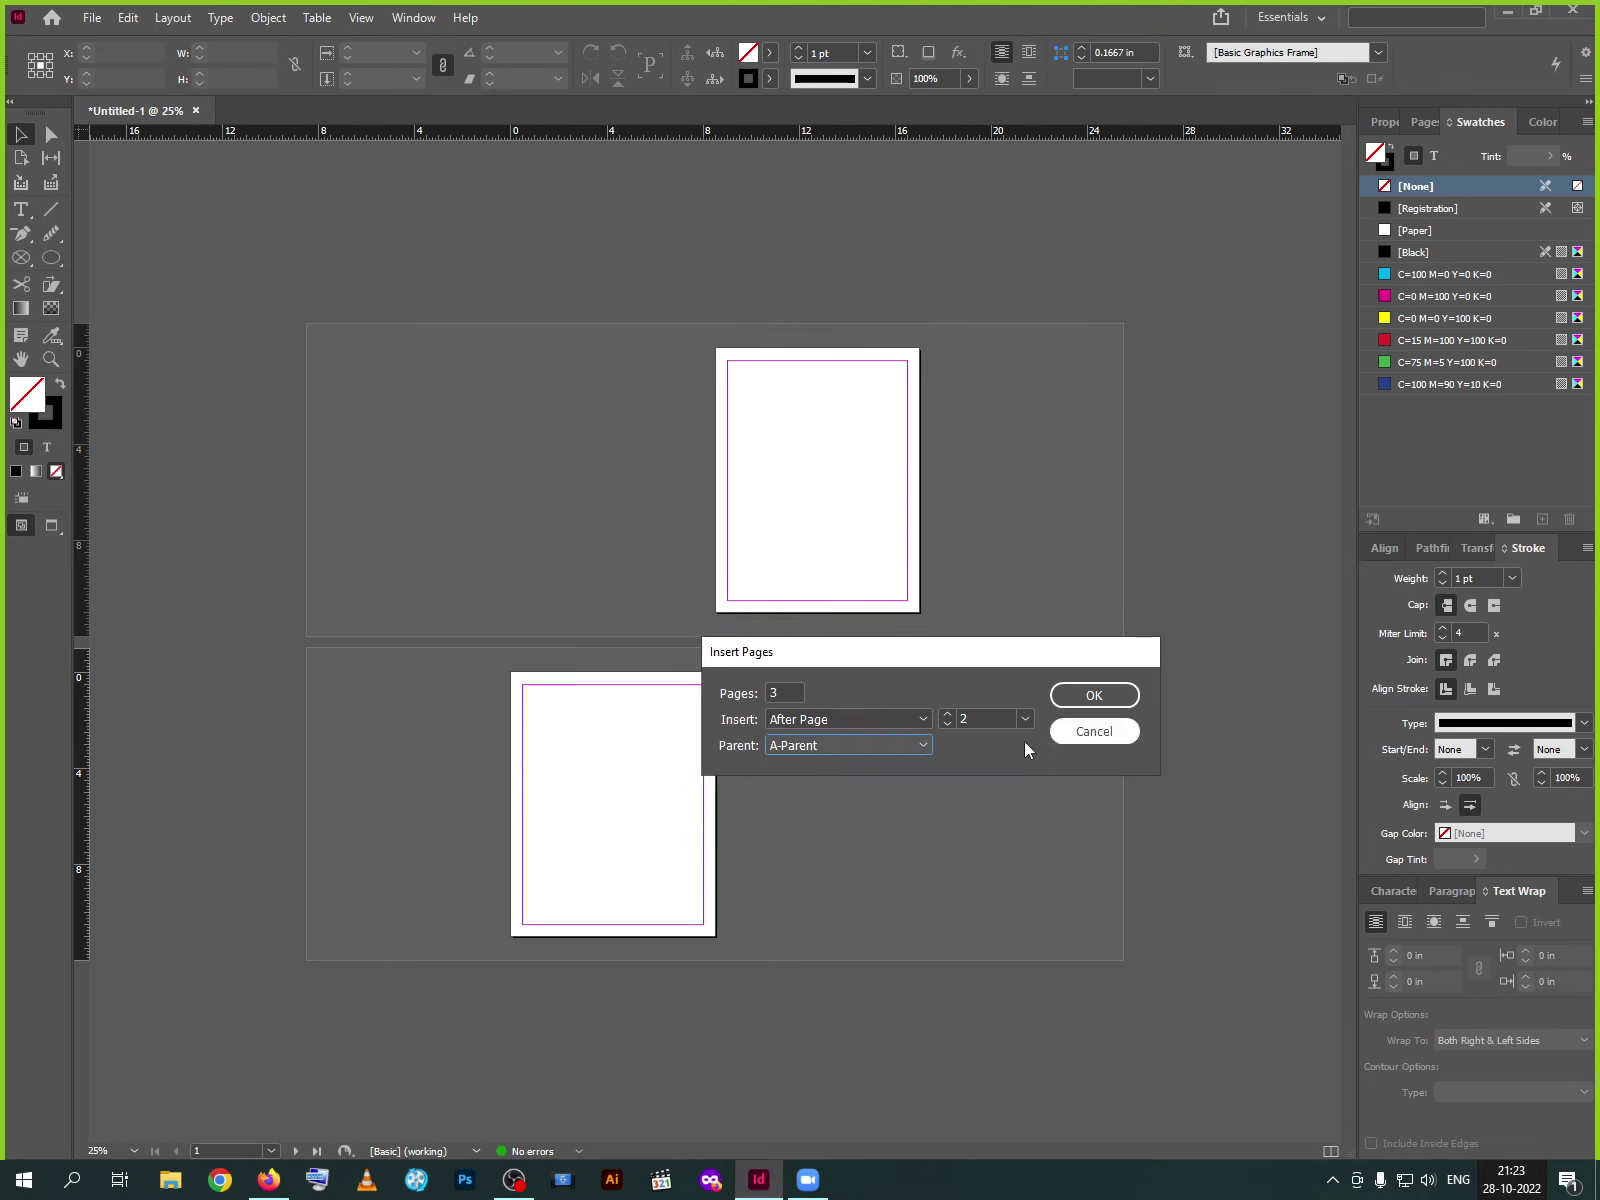
click(1088, 696)
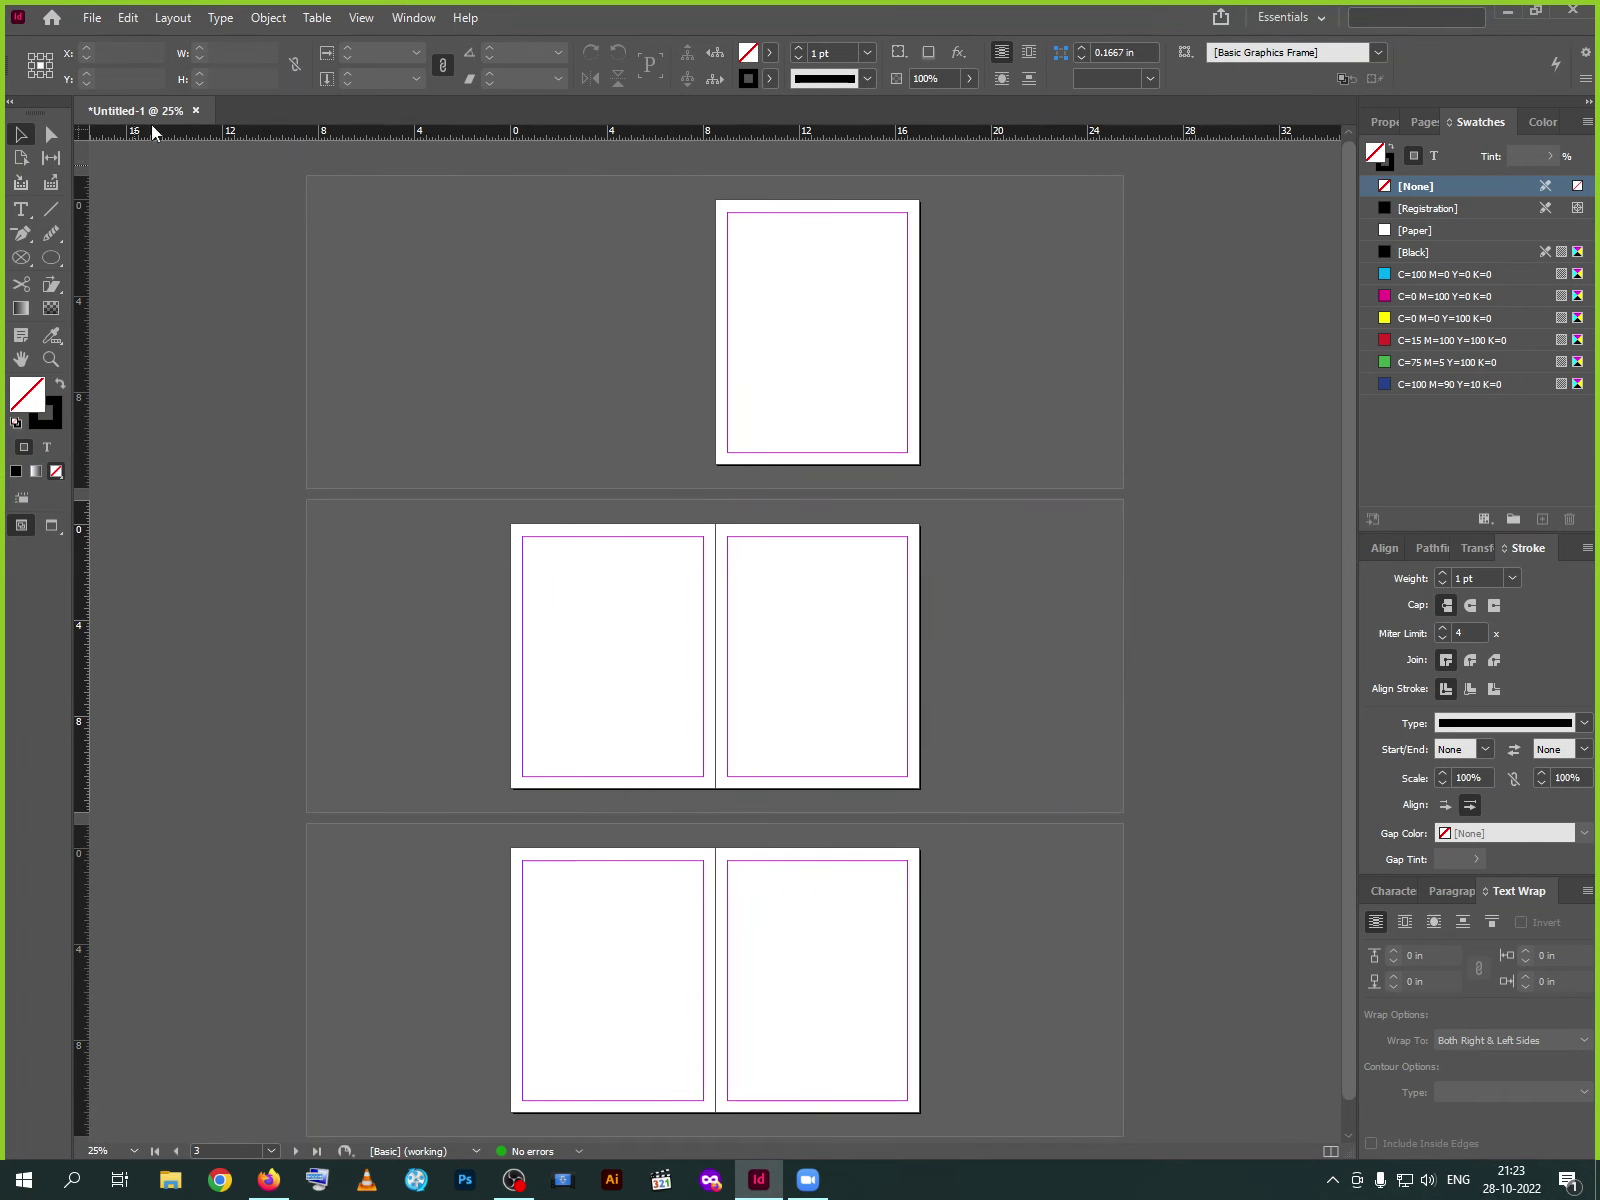
click(175, 18)
mouse_move(304, 44)
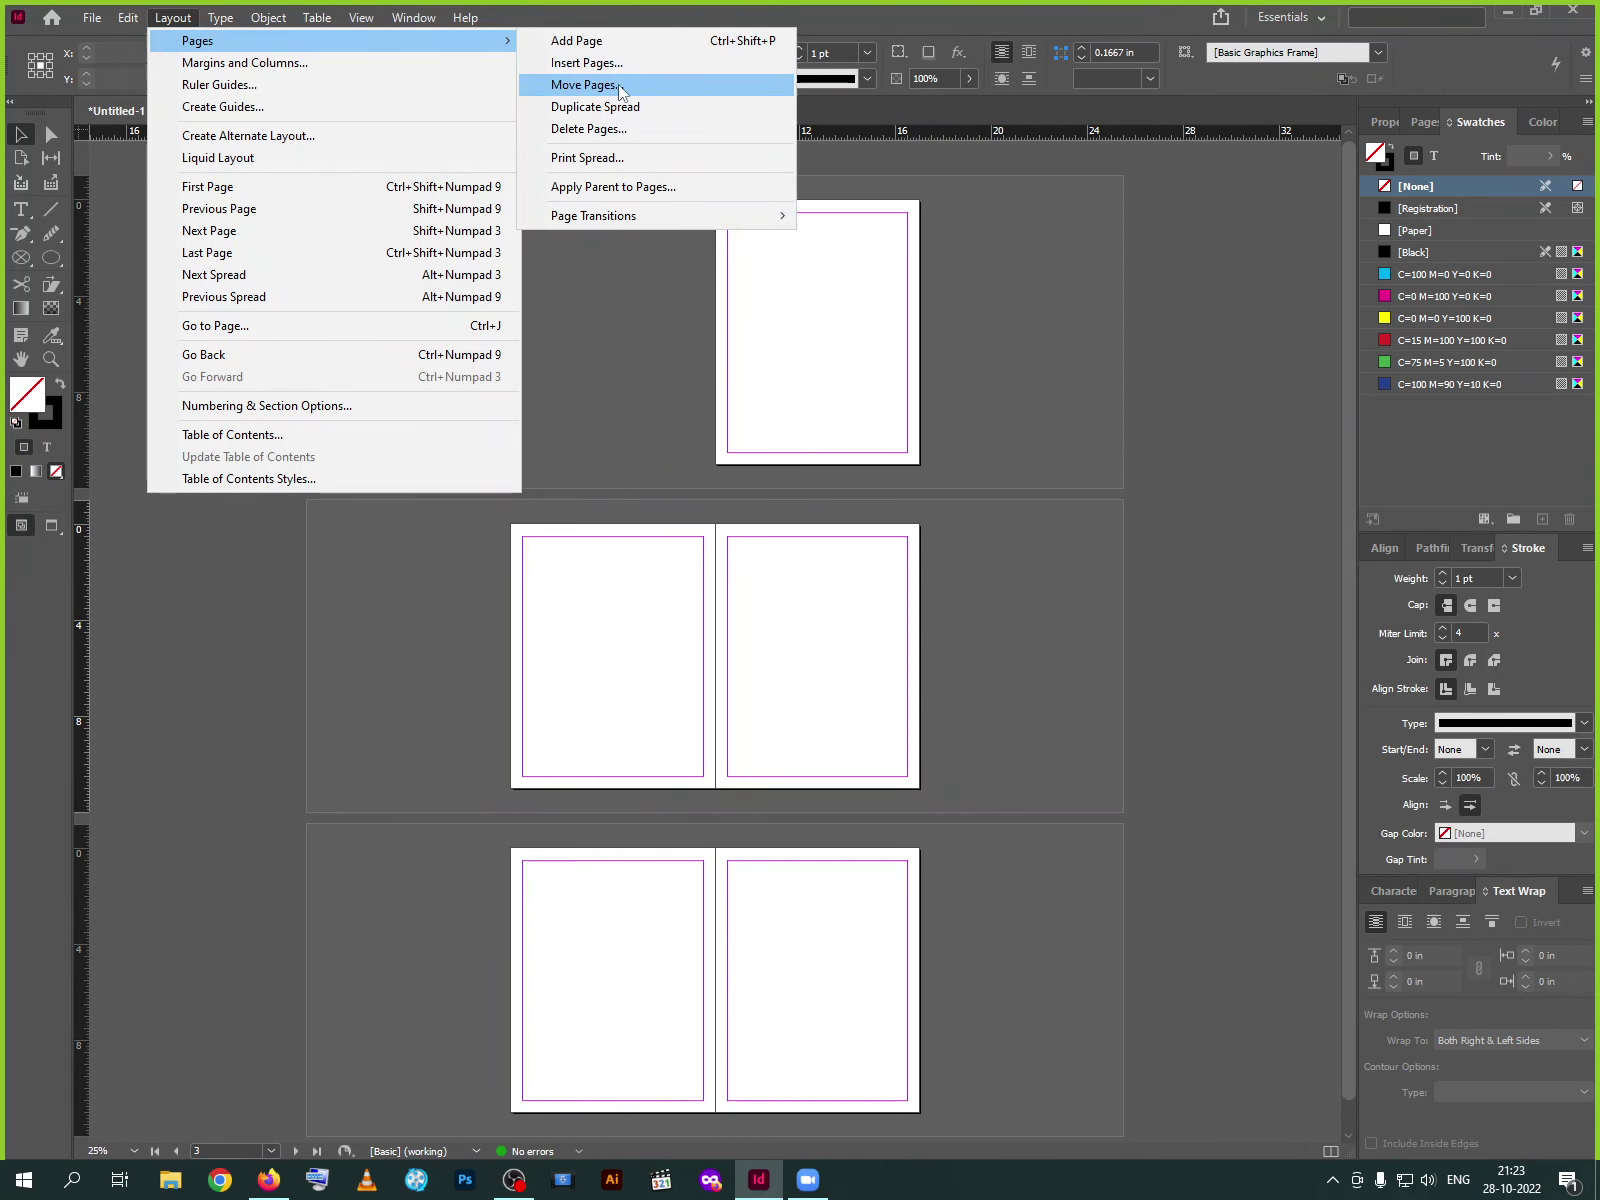
click(842, 723)
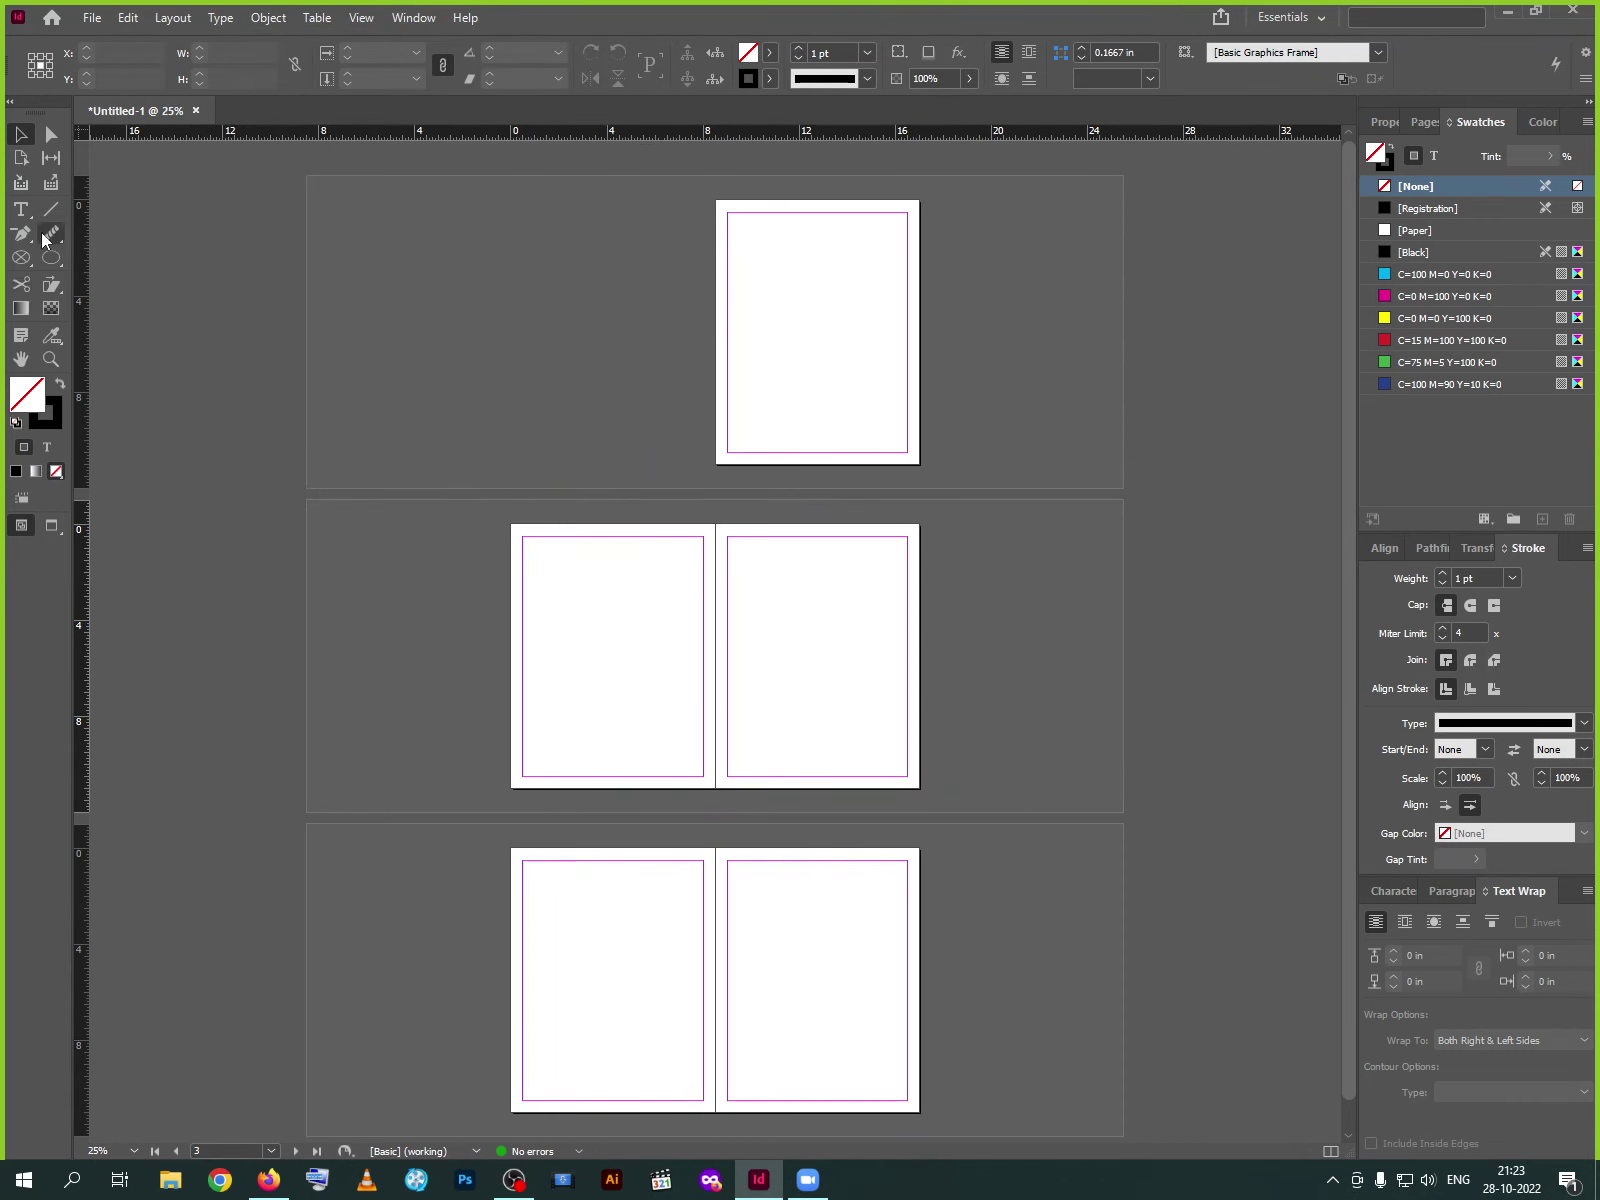
Draw an ellipse about 2.3 by 2.7 in on page 3 and delete the tiny stray ellipse beside it
click(51, 260)
drag(791, 628, 797, 636)
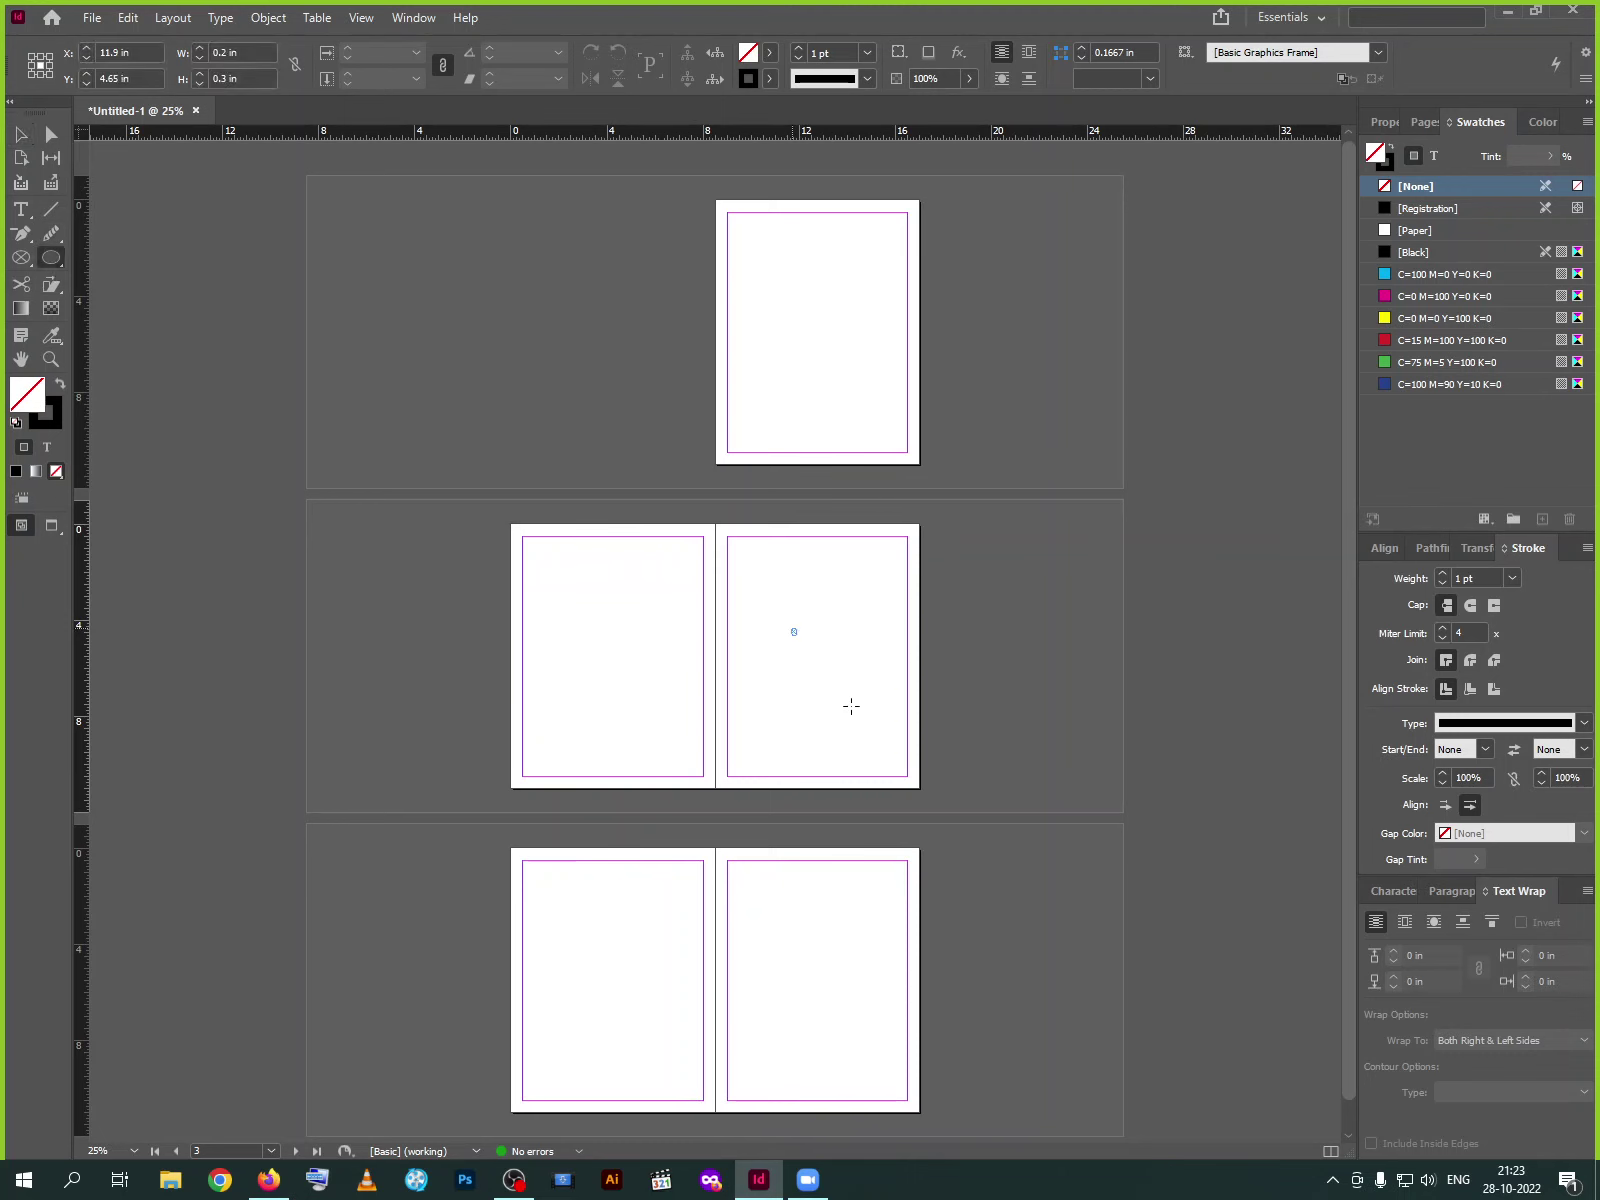
drag(851, 706, 852, 707)
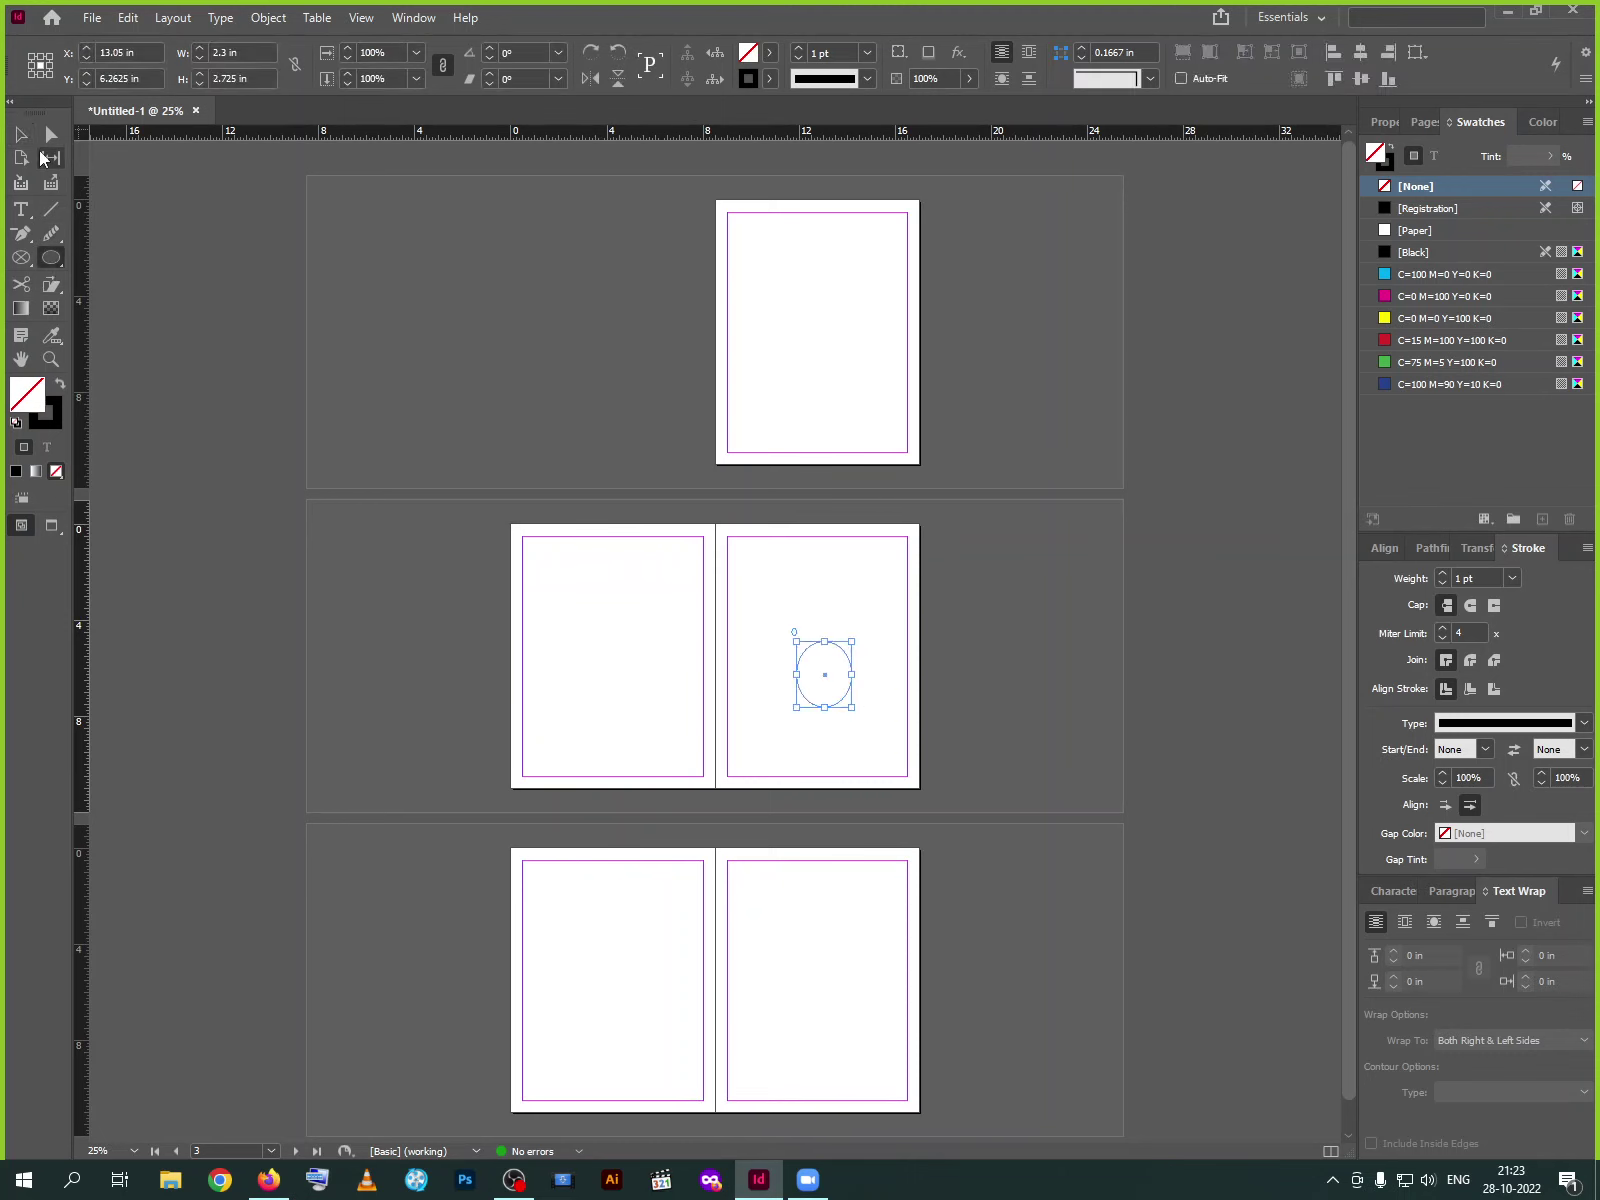
click(21, 135)
drag(776, 614, 818, 650)
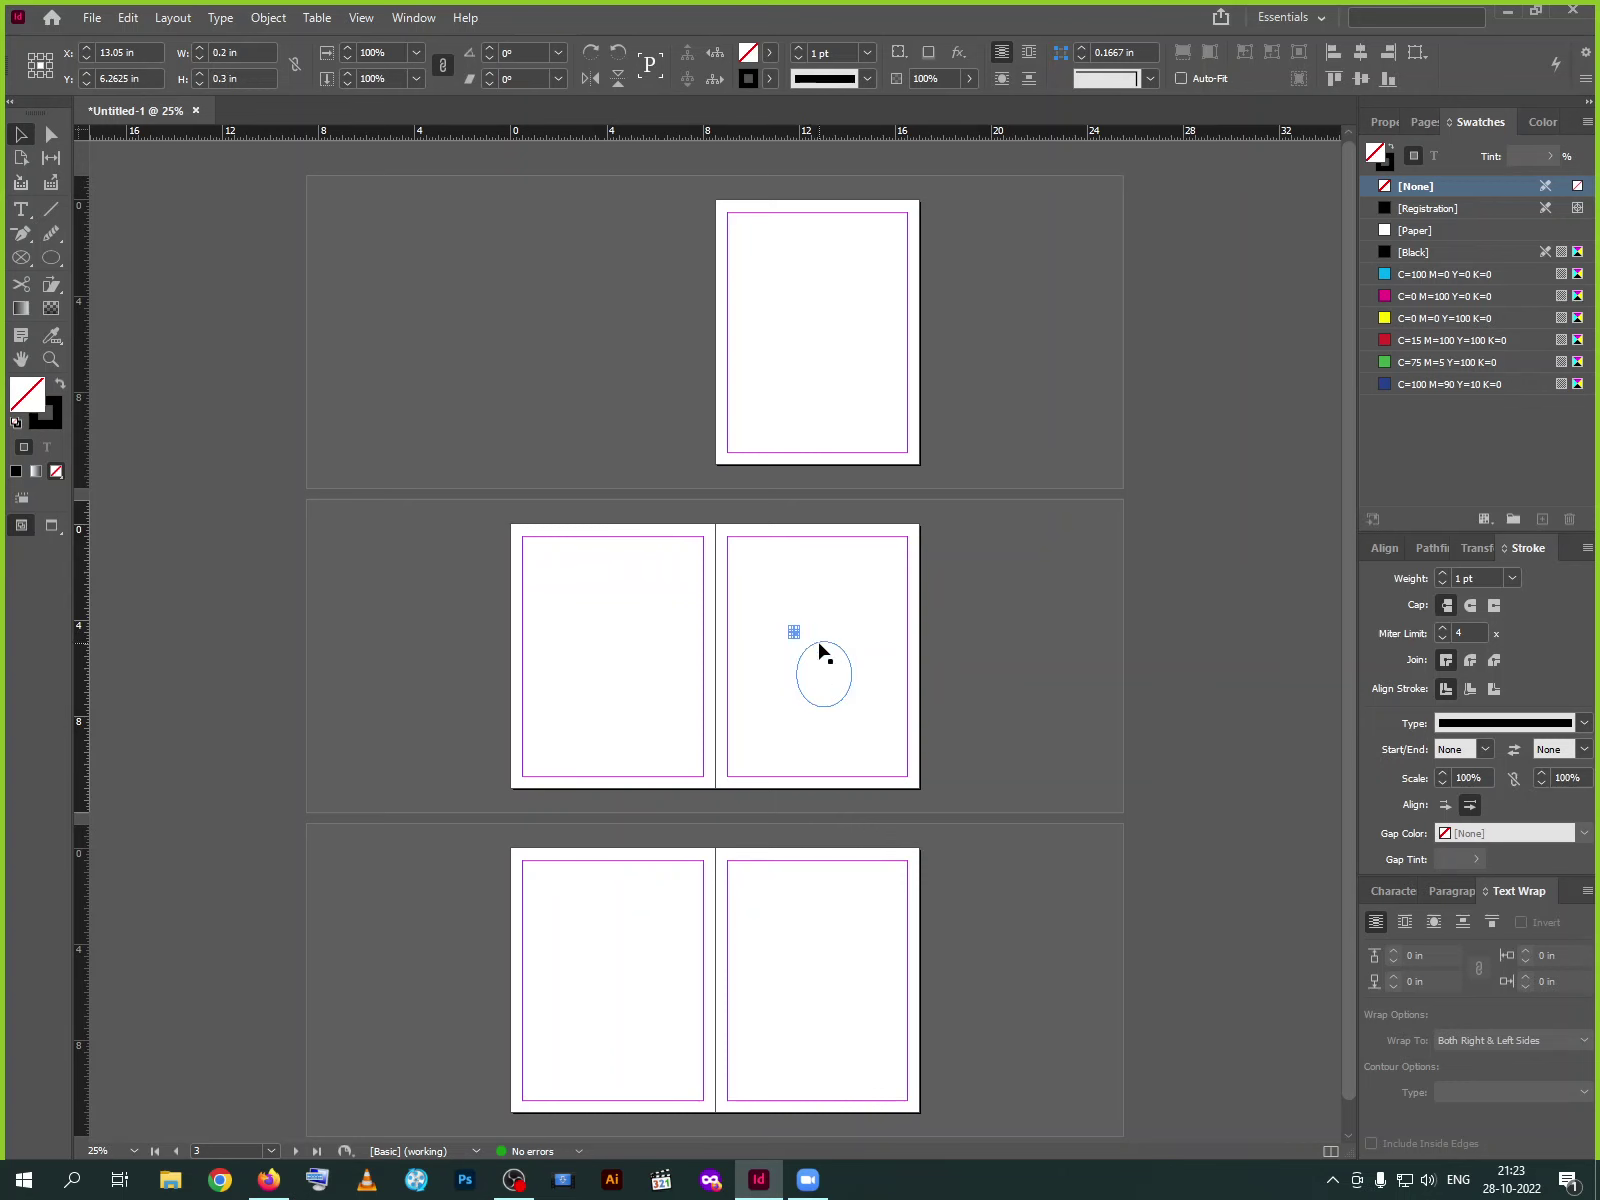
key(Delete)
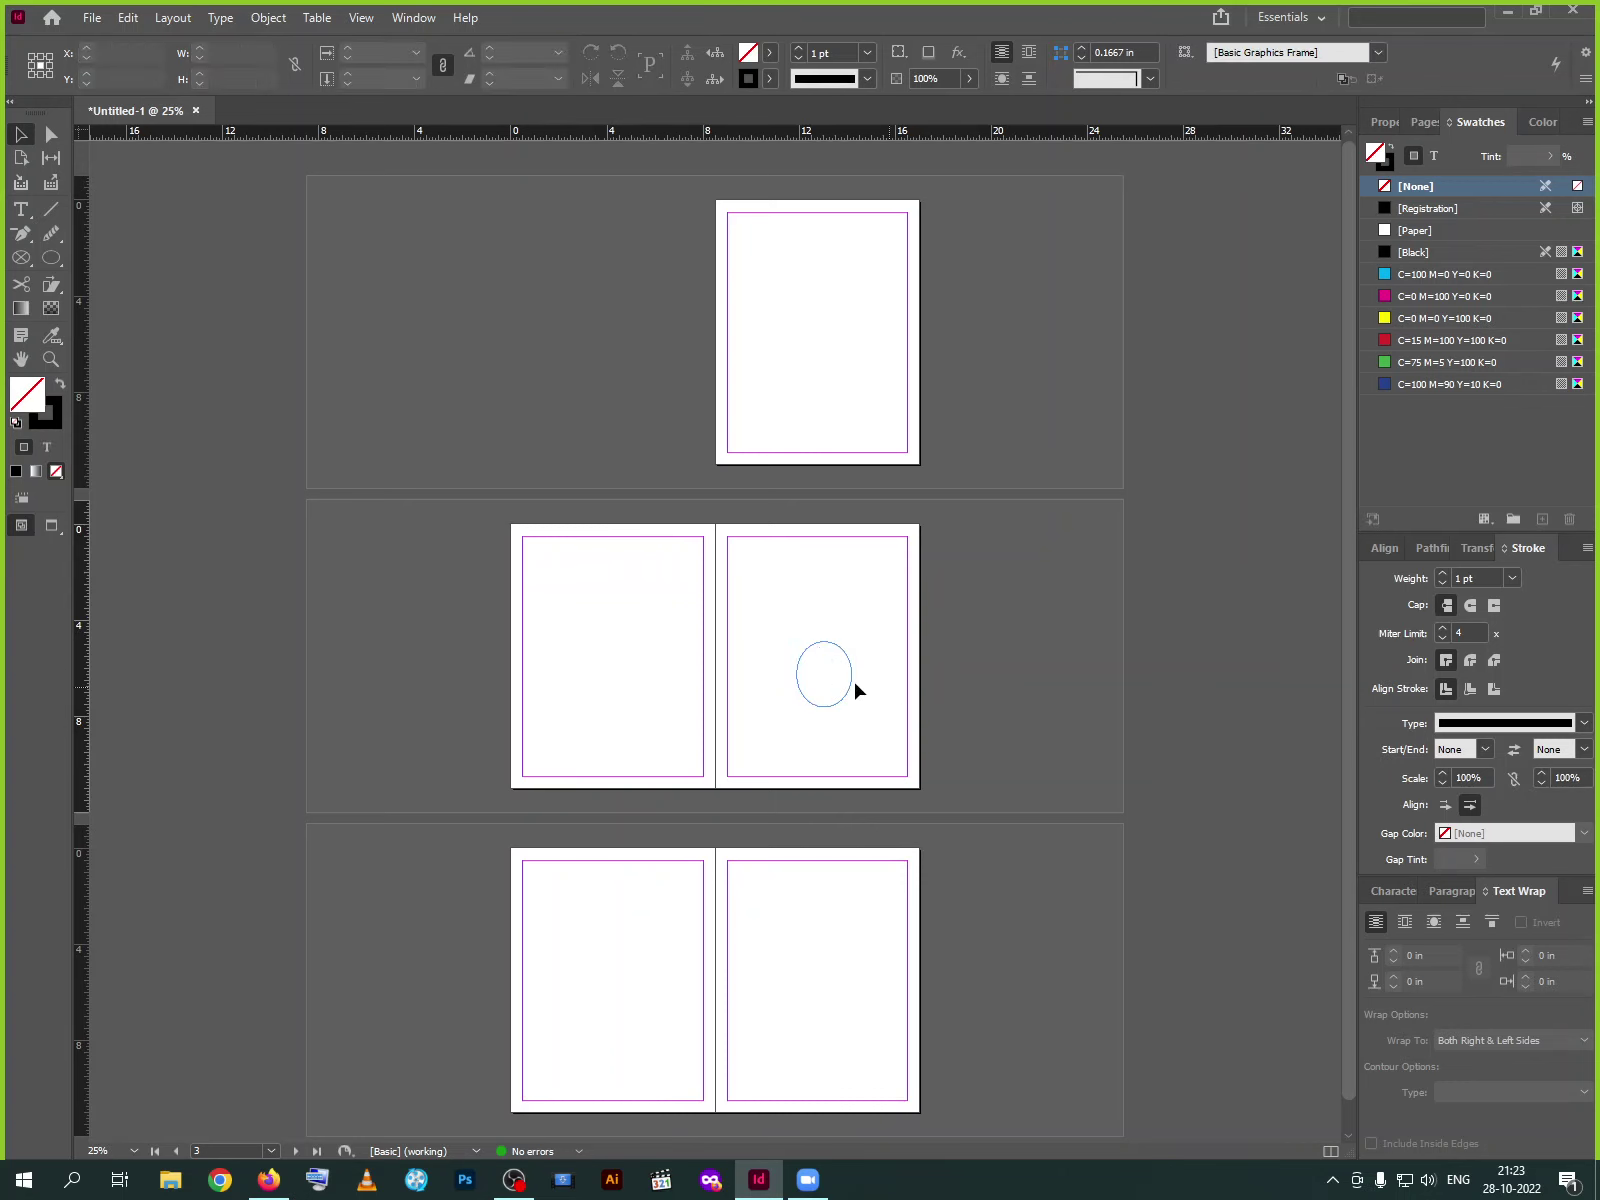
Fill the ellipse yellow and distribute copies over pages 2 to 5, coloring them magenta, red and blue with the swatches
click(852, 686)
click(1428, 319)
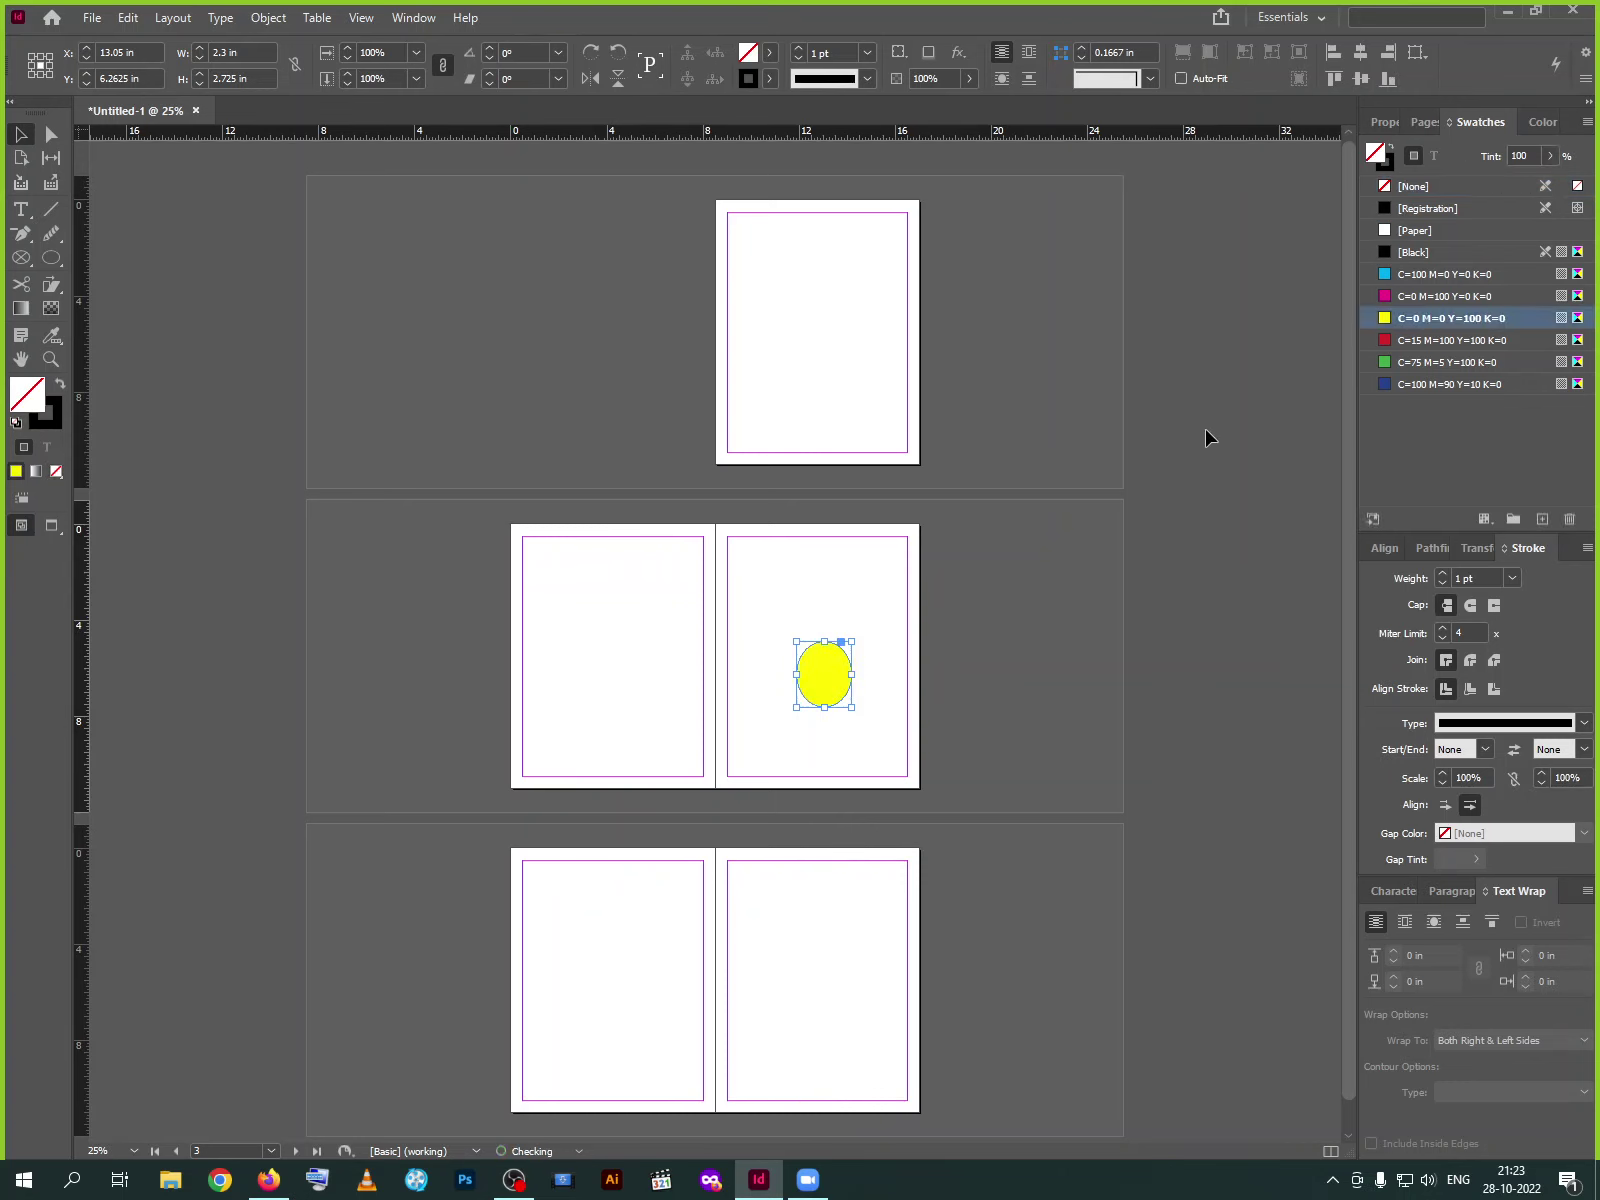
drag(808, 684, 855, 1002)
click(1400, 299)
click(1414, 342)
click(1429, 385)
click(633, 960)
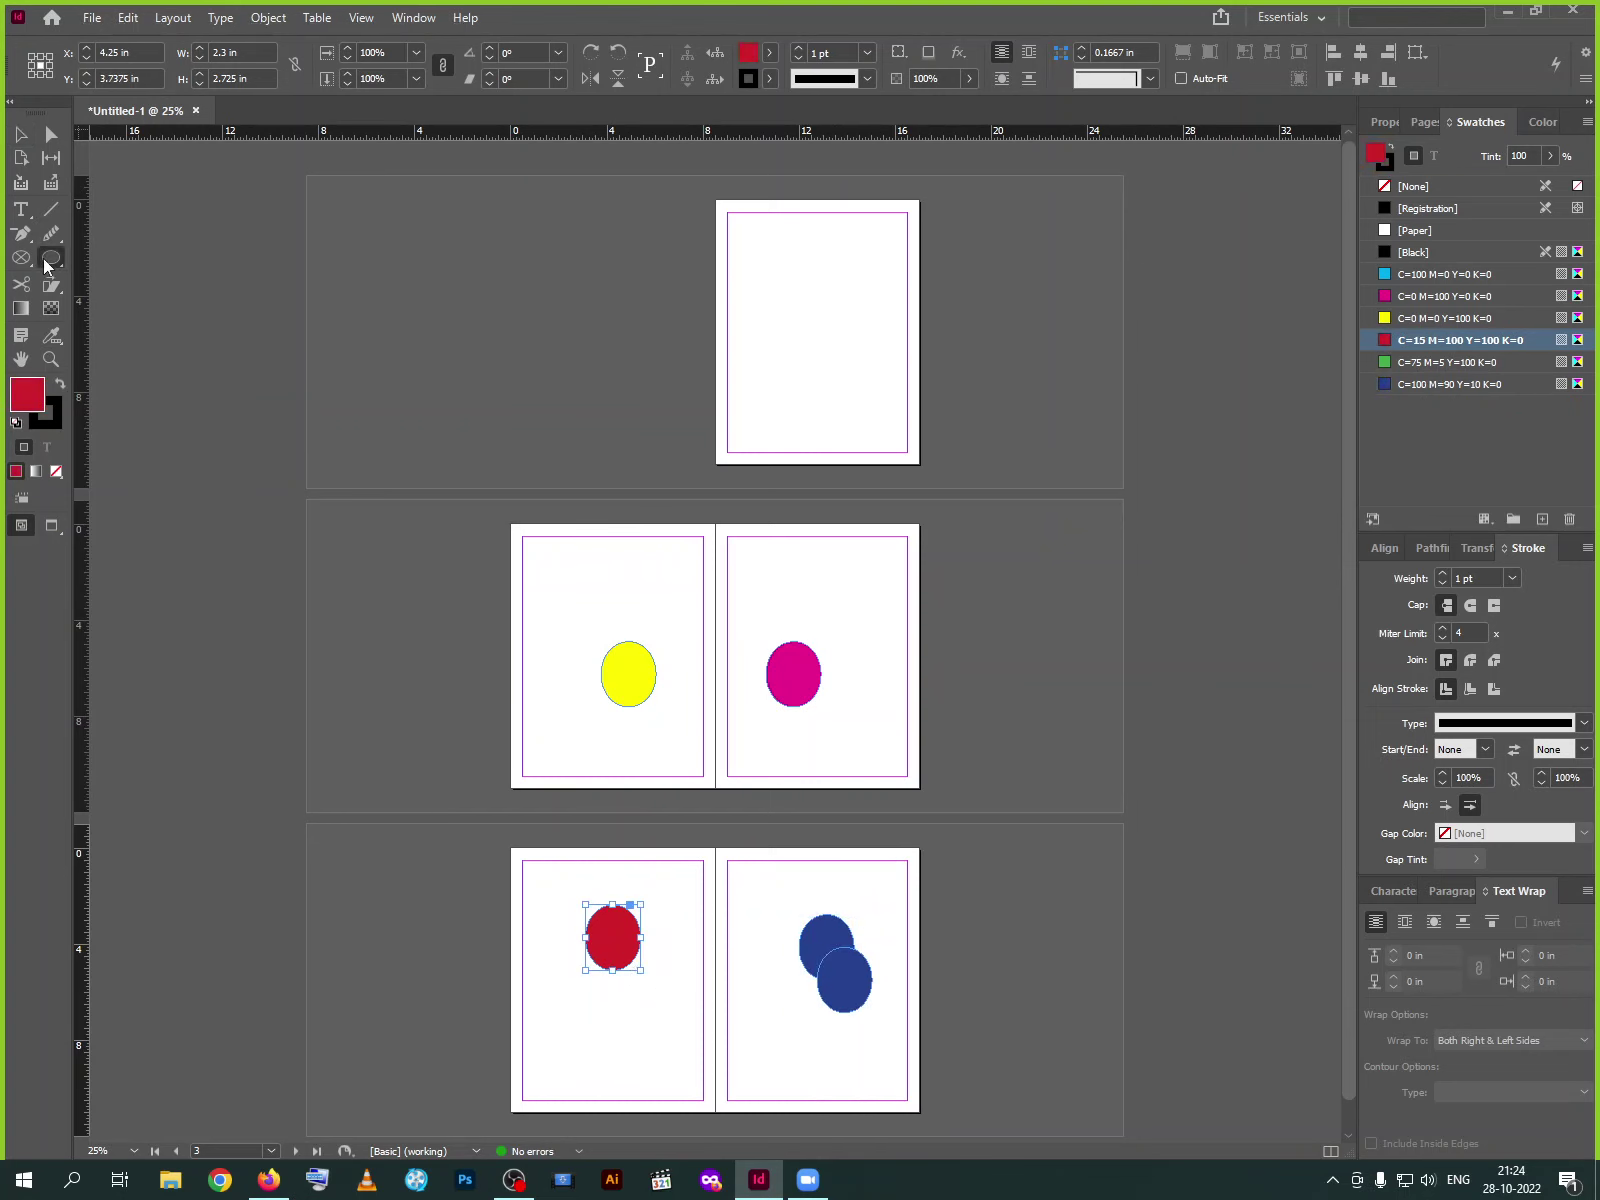
Draw a rectangle about 3.5 by 2.25 in below the red ellipse on page 4 and fill it green (C=75 M=5 Y=100 K=0)
drag(42, 258, 140, 281)
drag(567, 980, 652, 1034)
click(1418, 368)
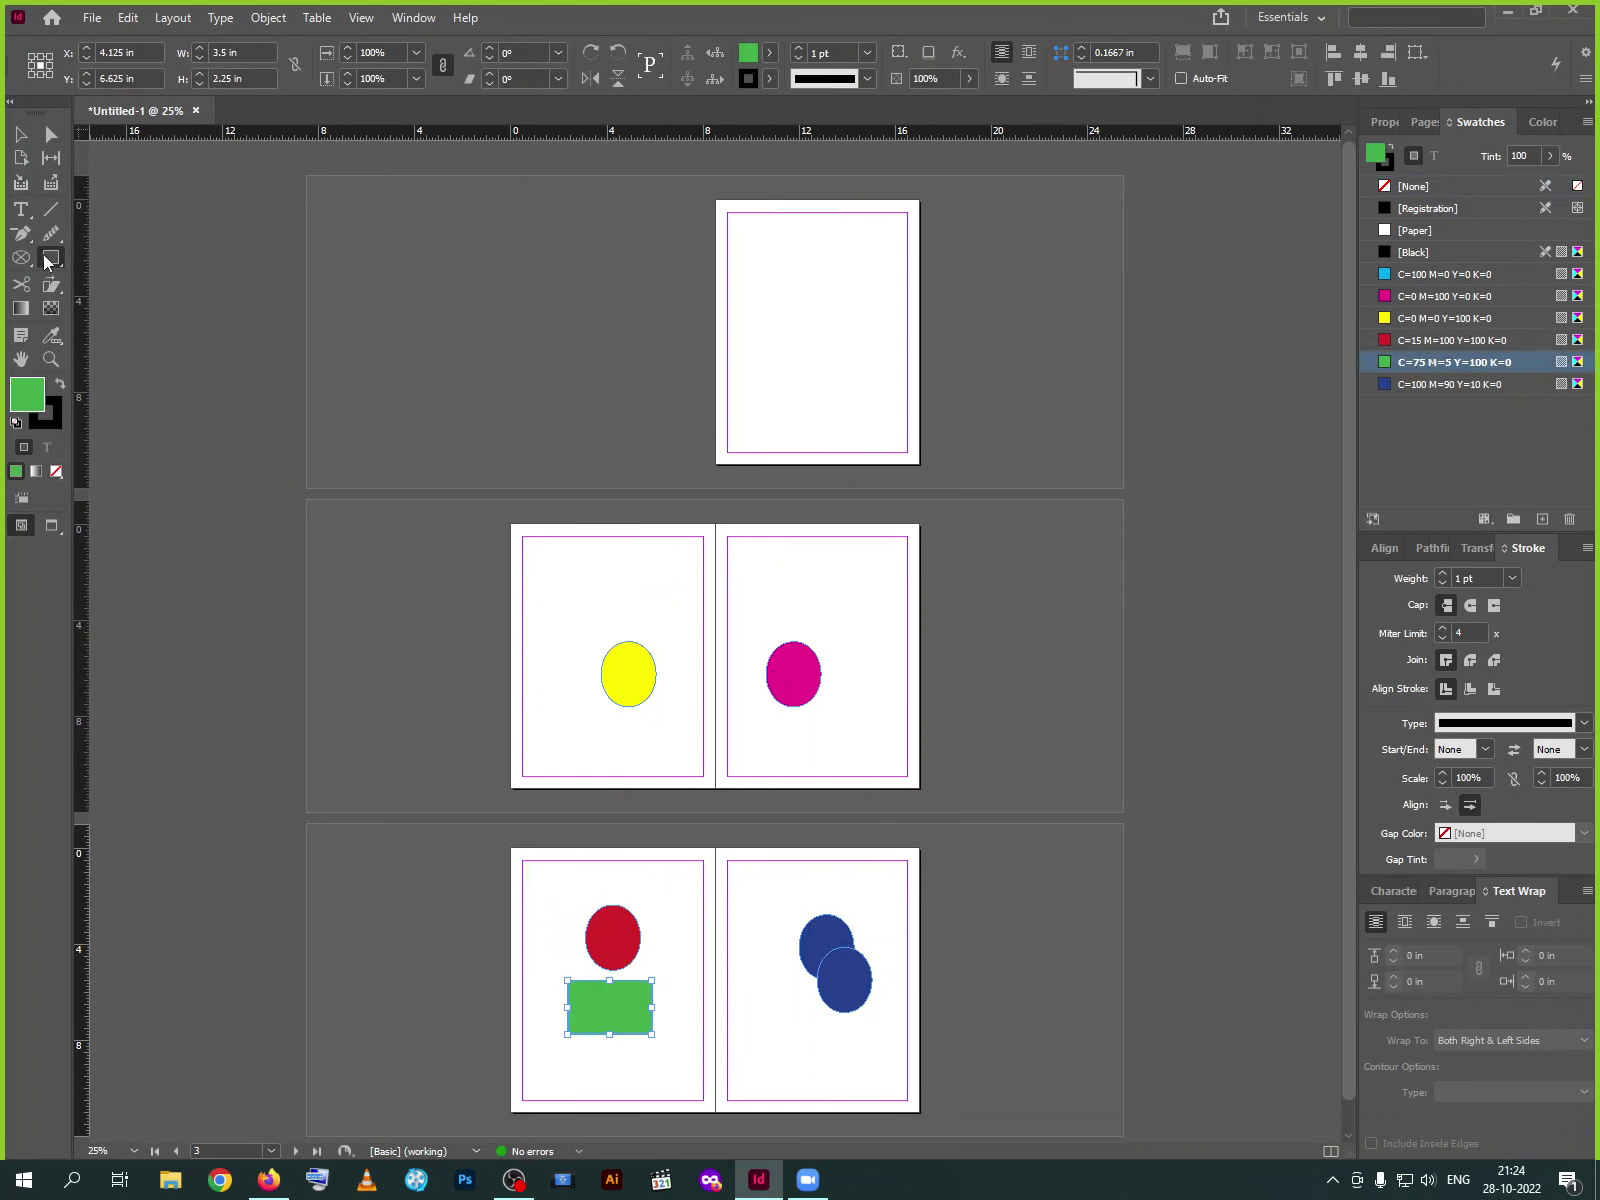
Draw a 12-pointed star about 3 by 2.9 in on page 3 and create a 5-sided star polygon of 3 by 2.875 in on page 2
drag(45, 262, 140, 325)
drag(818, 589, 890, 656)
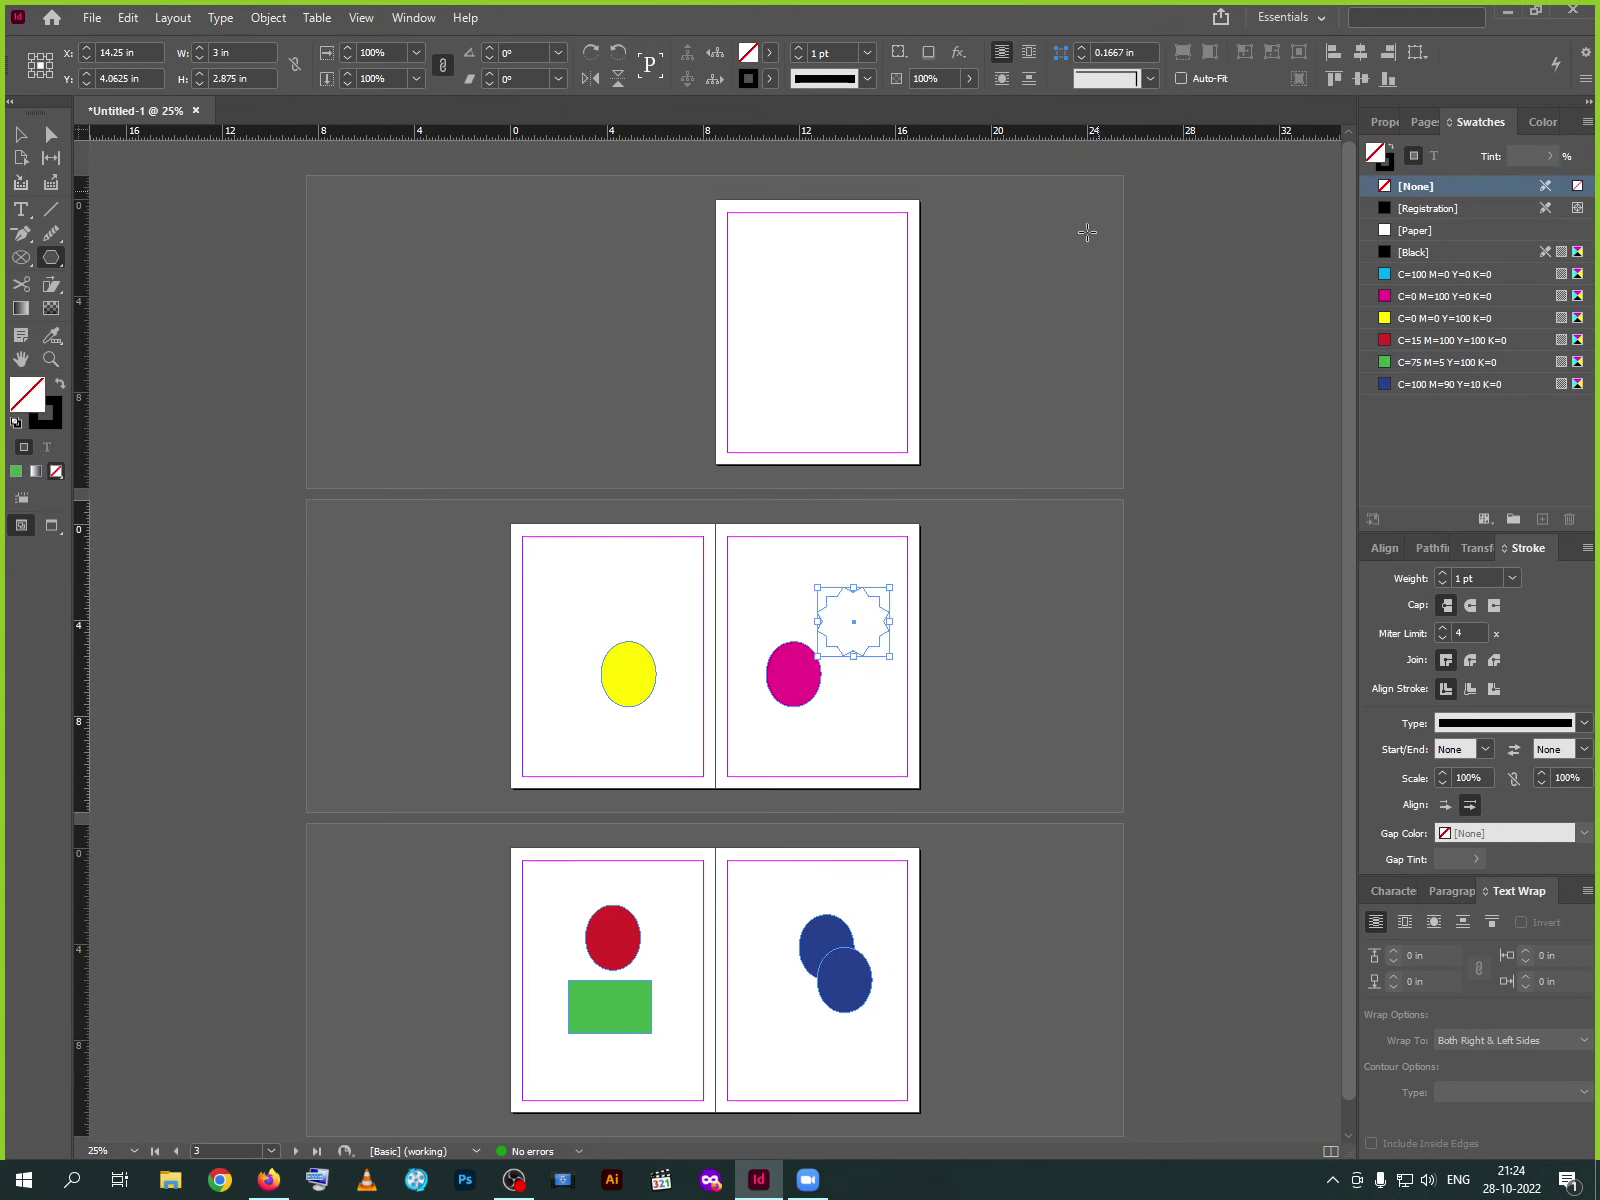
click(628, 607)
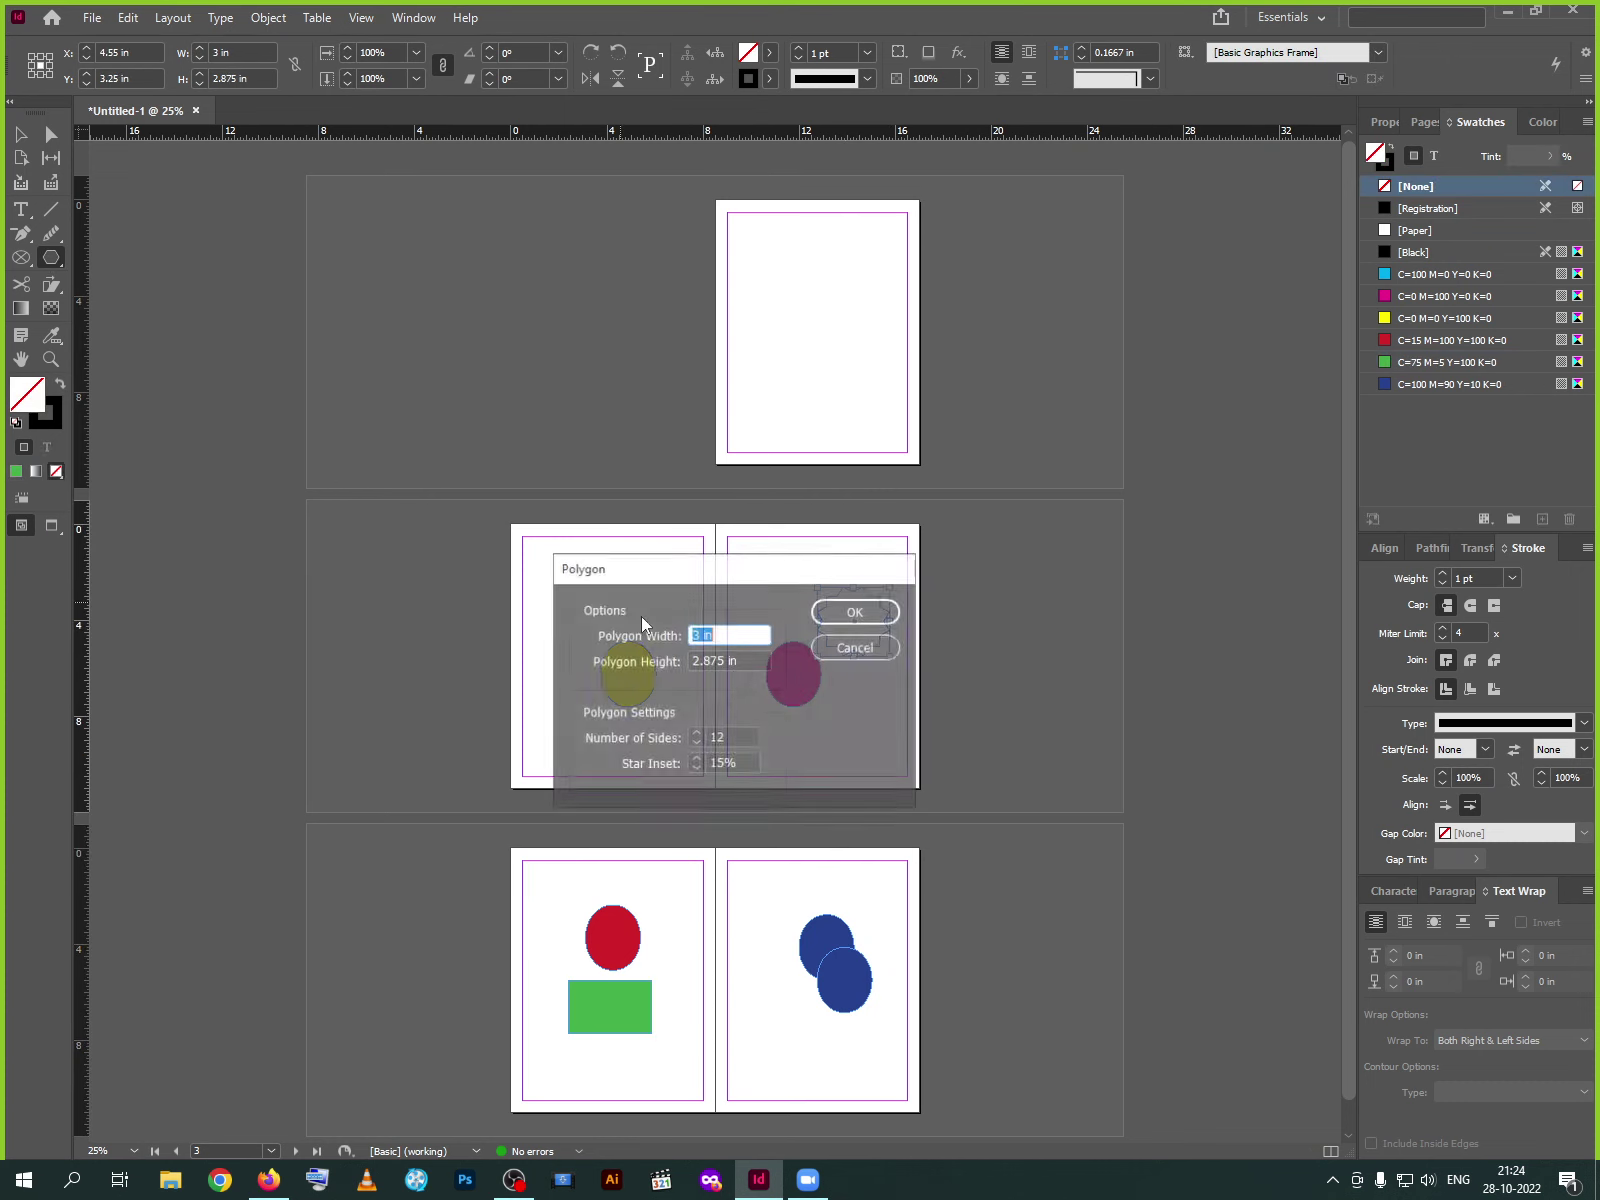
double_click(735, 740)
text(5)
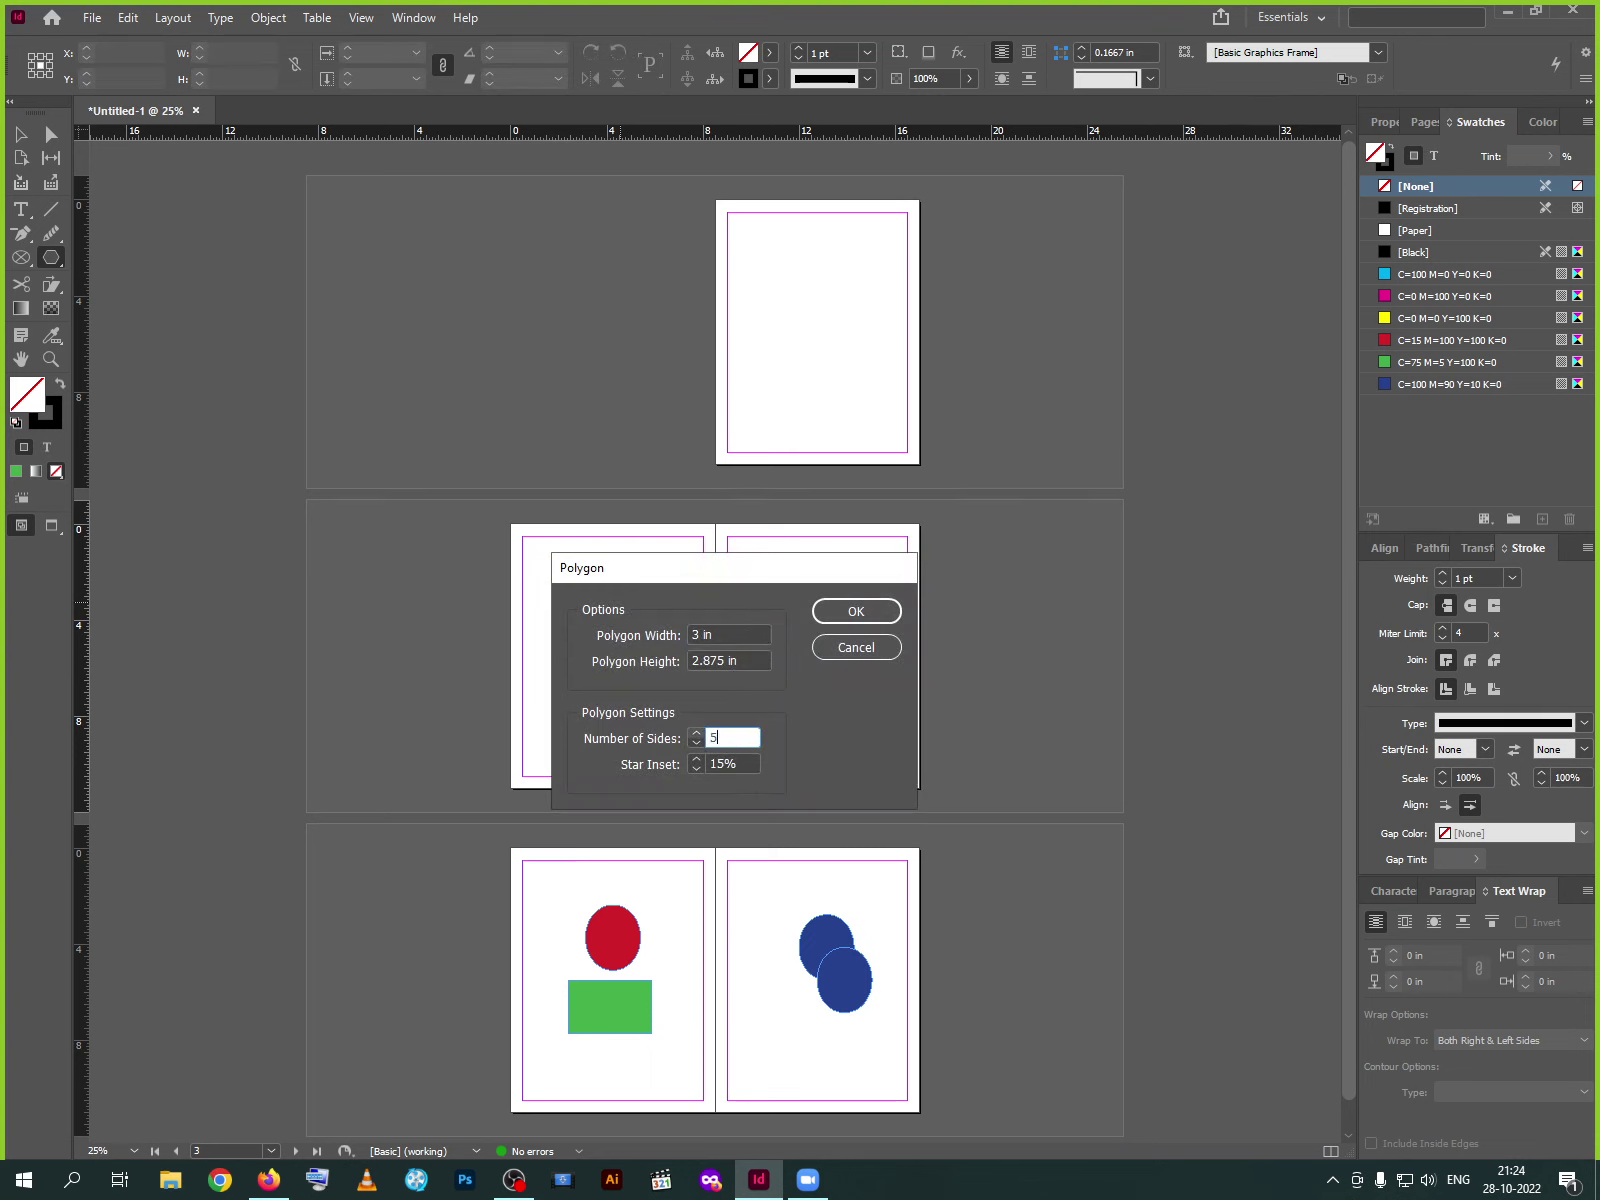
click(855, 612)
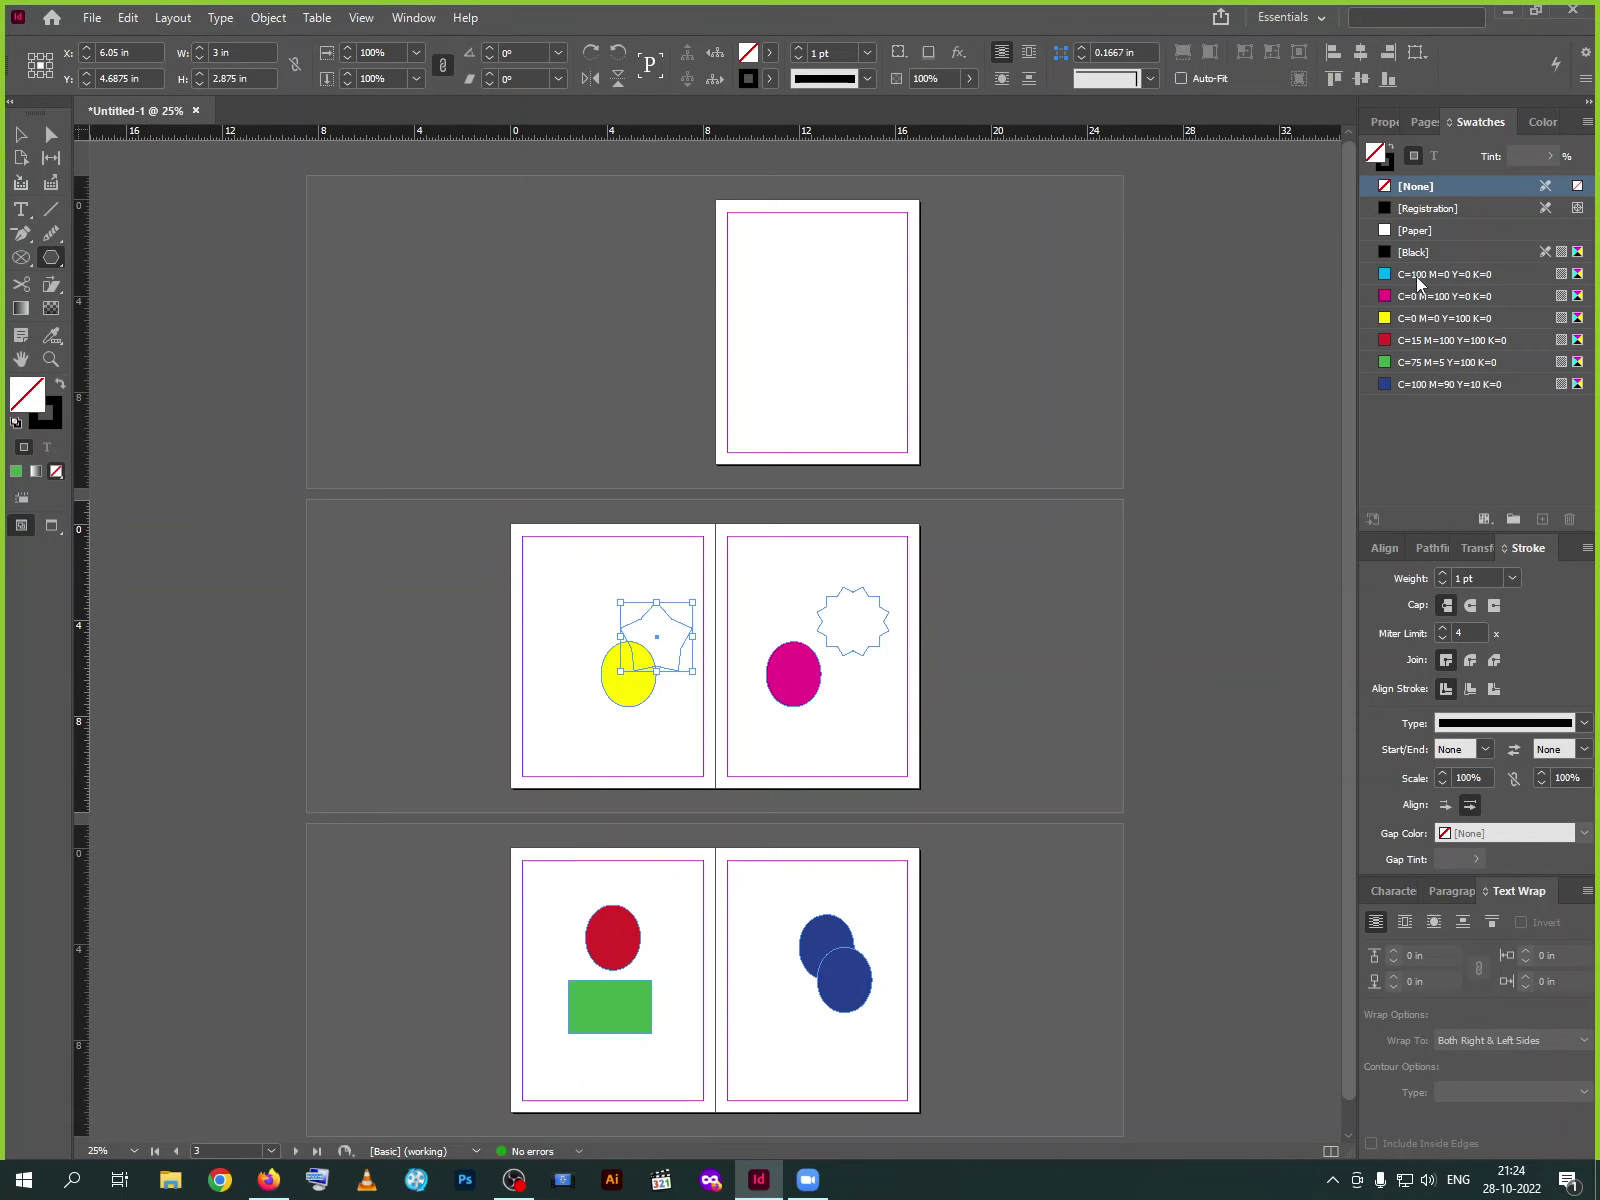
Fill the five-pointed star yellow (C=0 M=0 Y=100 K=0) and move it above the yellow ellipse on page 2
click(1402, 318)
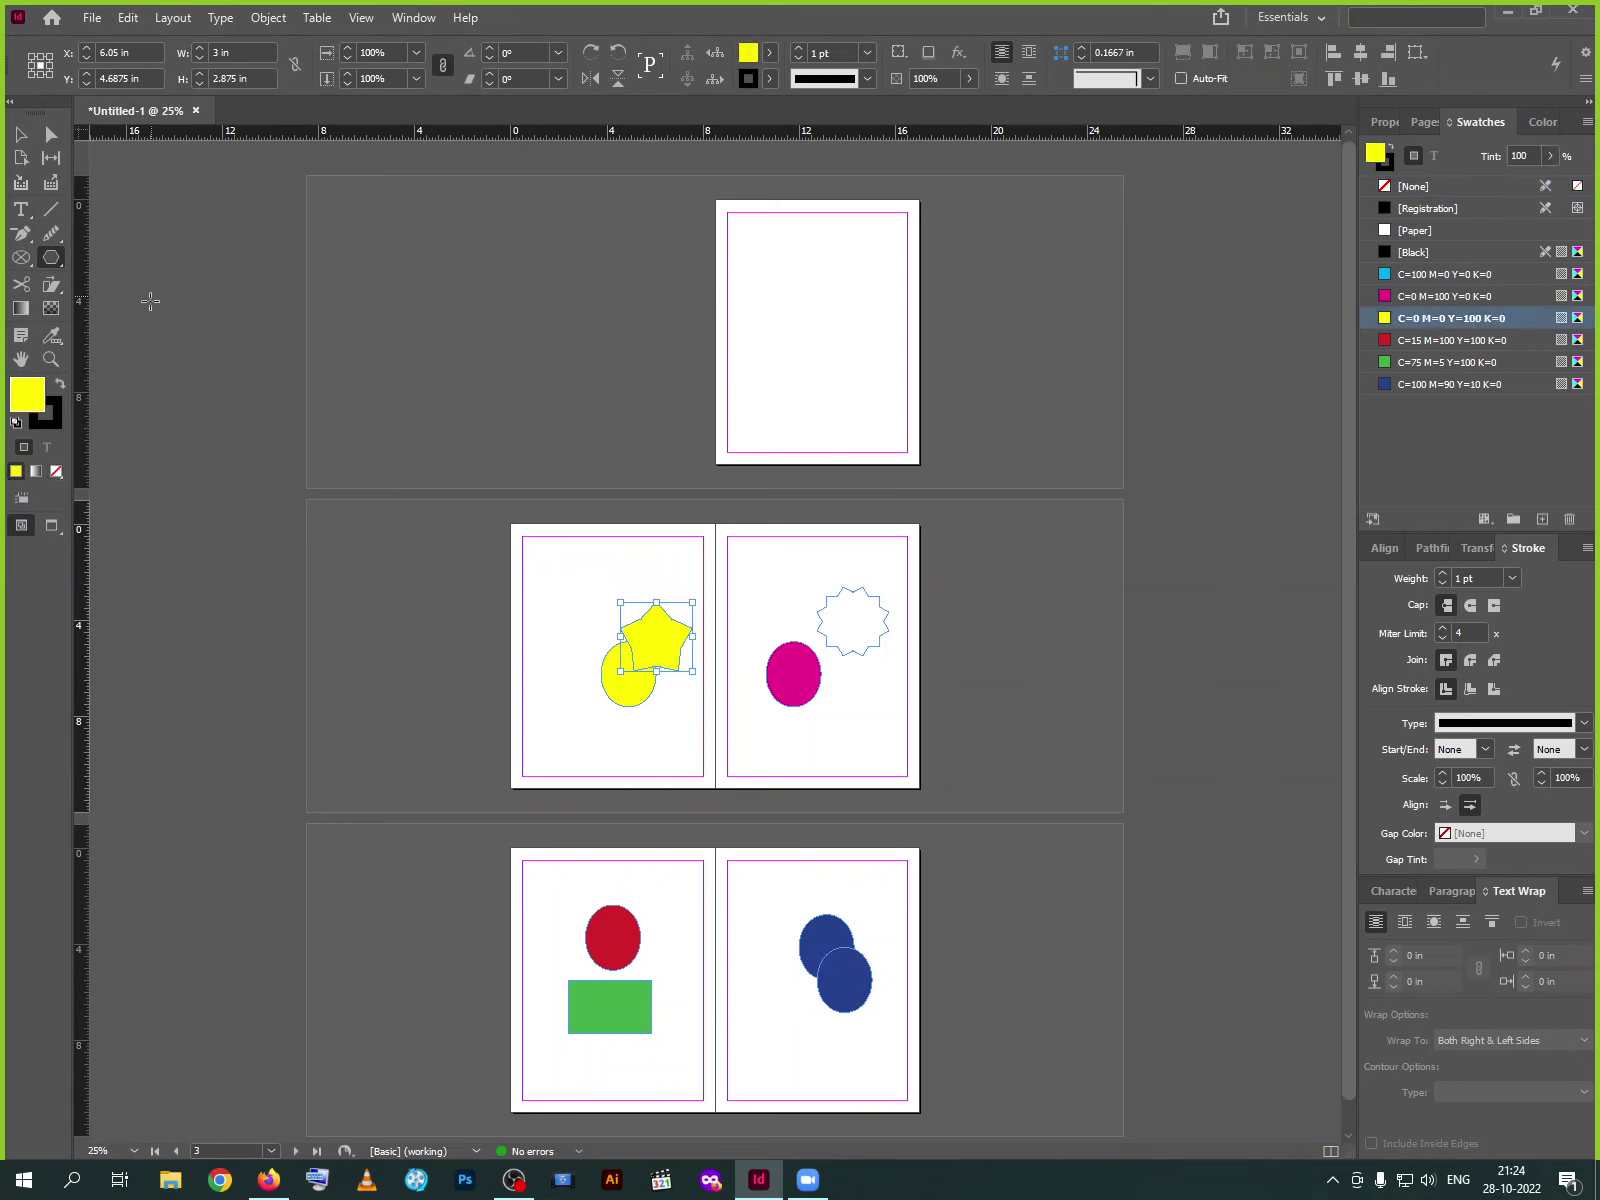
click(21, 134)
drag(651, 630, 644, 585)
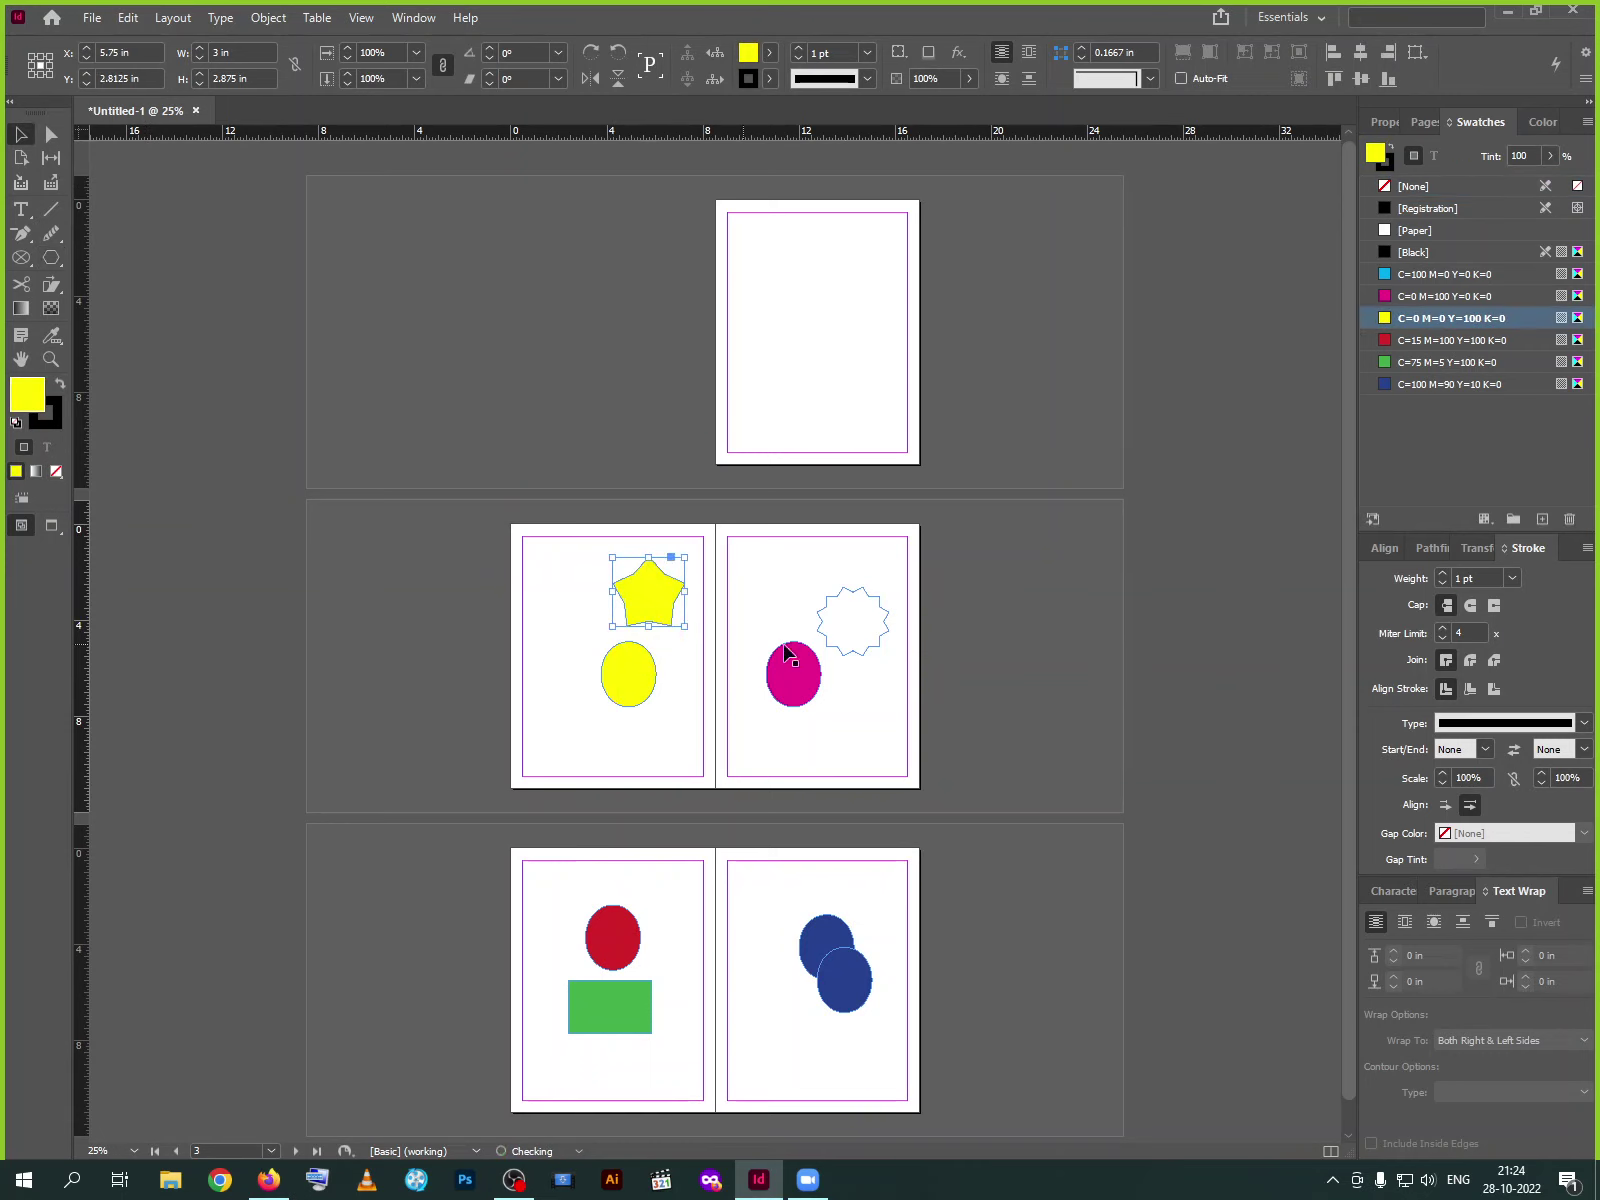
Fill the 12-pointed star on page 3 magenta (C=0 M=100 Y=0 K=0) and shift it slightly up and left
click(824, 630)
click(868, 648)
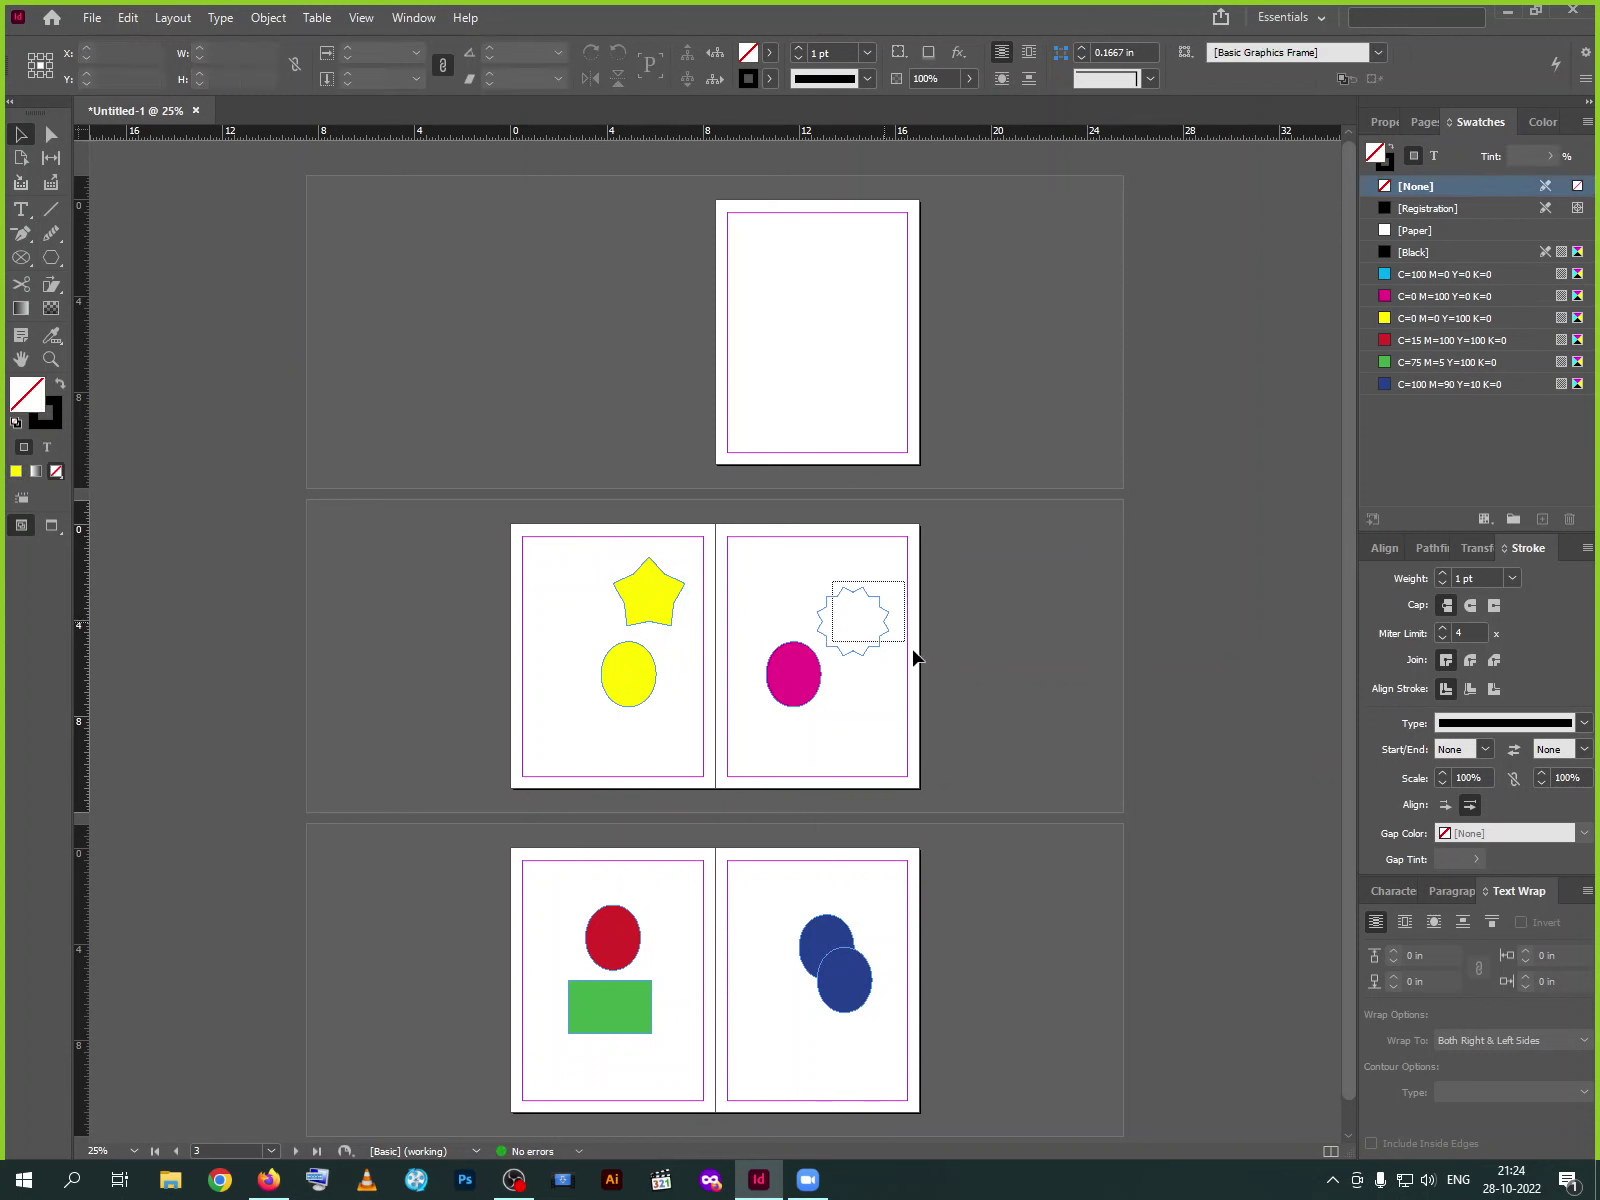
click(1418, 296)
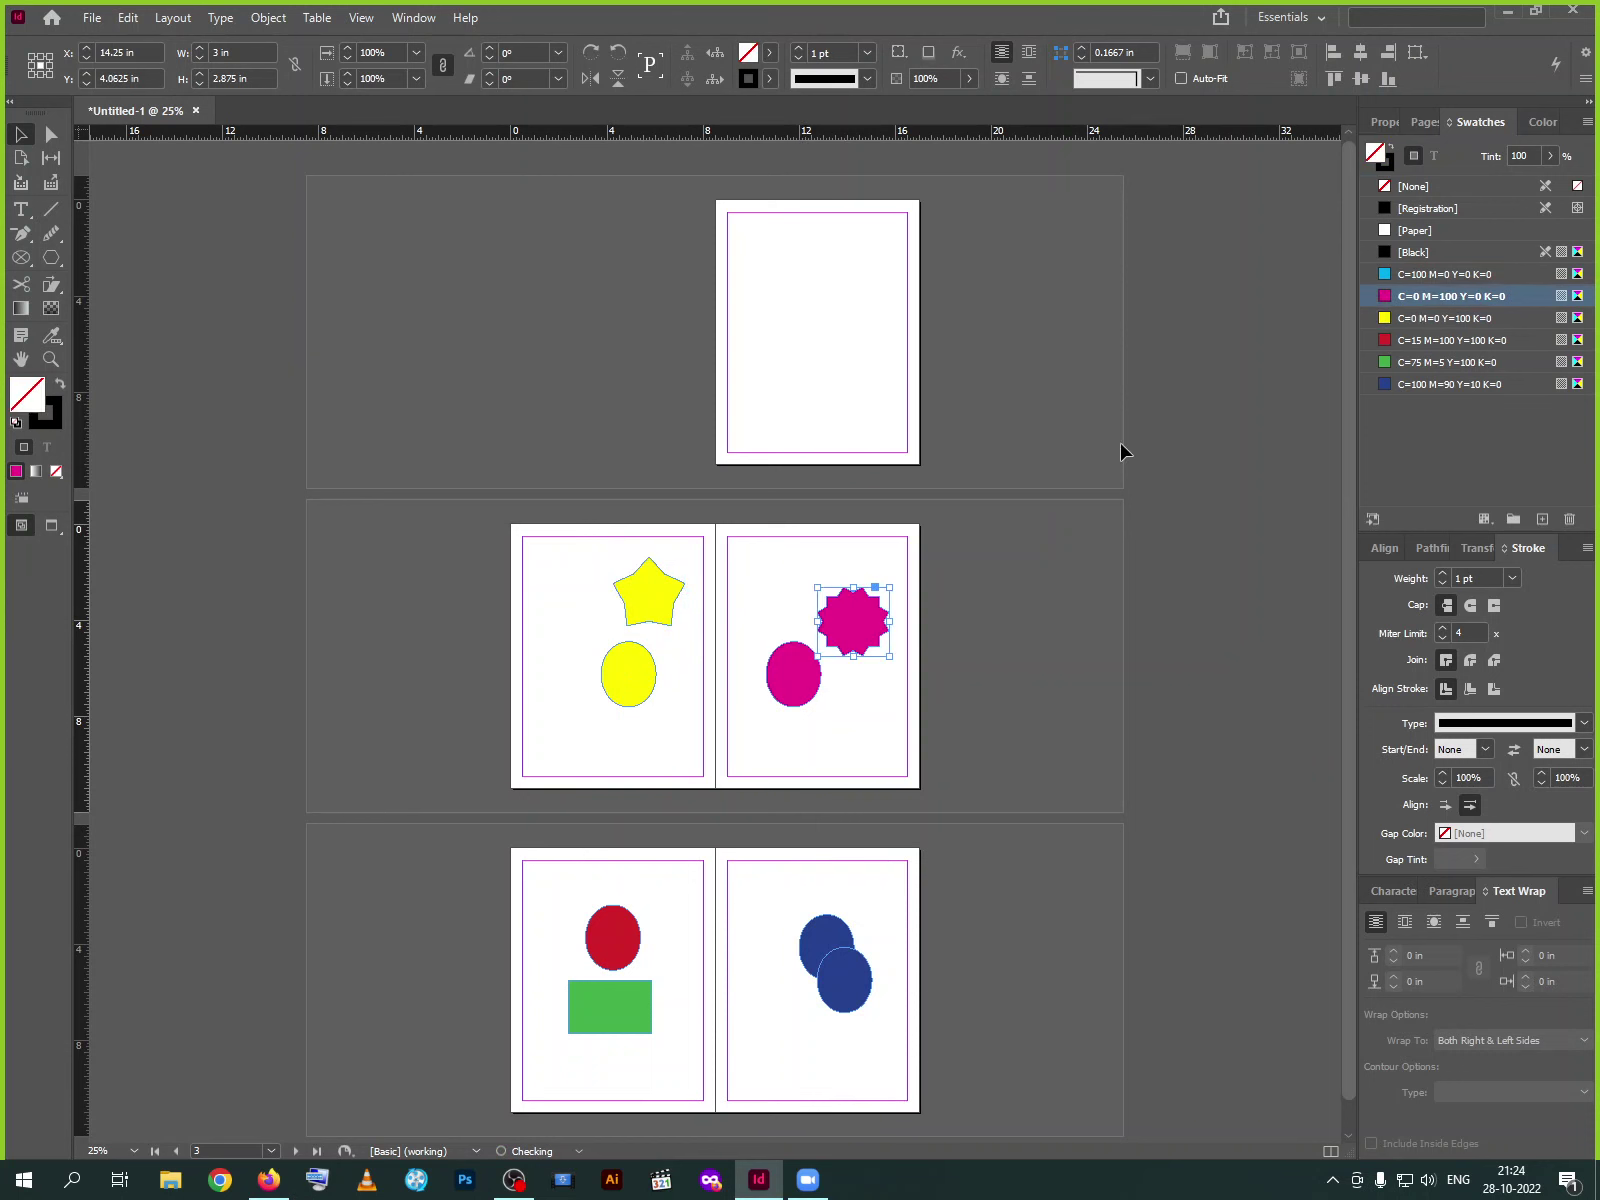
drag(851, 620, 843, 606)
click(1008, 622)
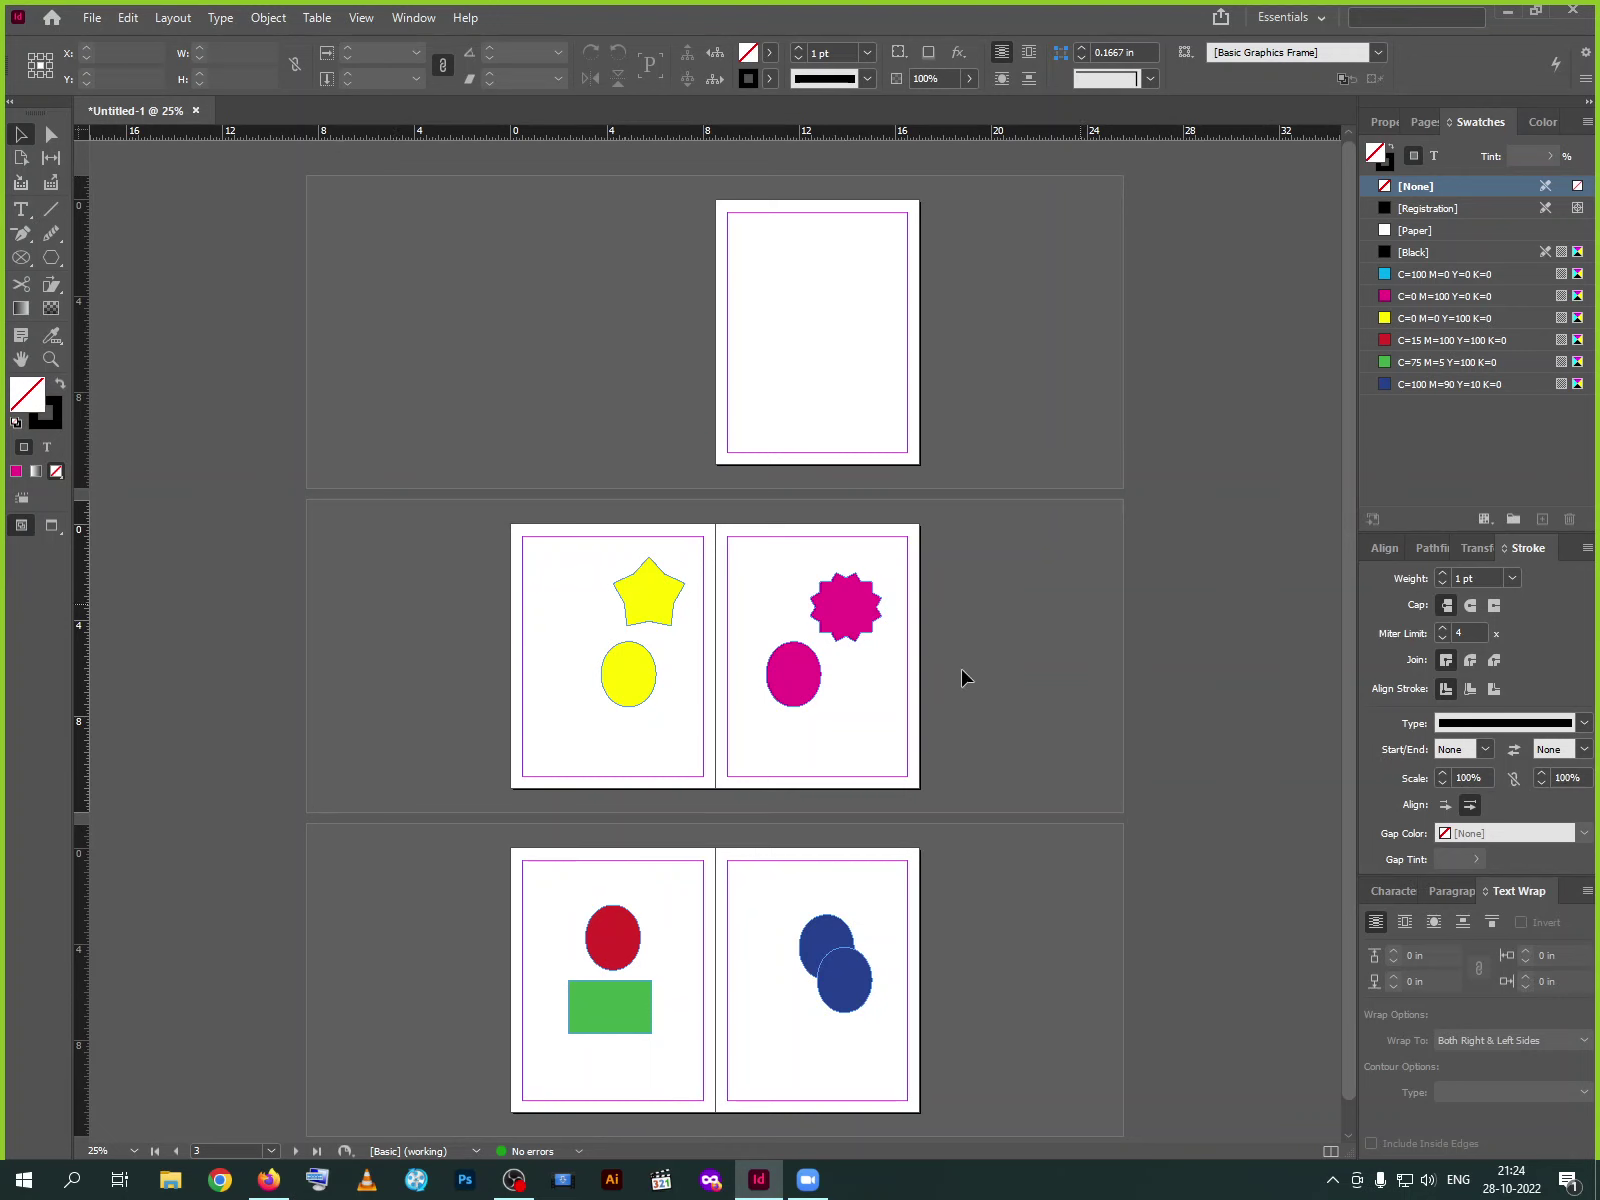
click(271, 1151)
click(368, 1032)
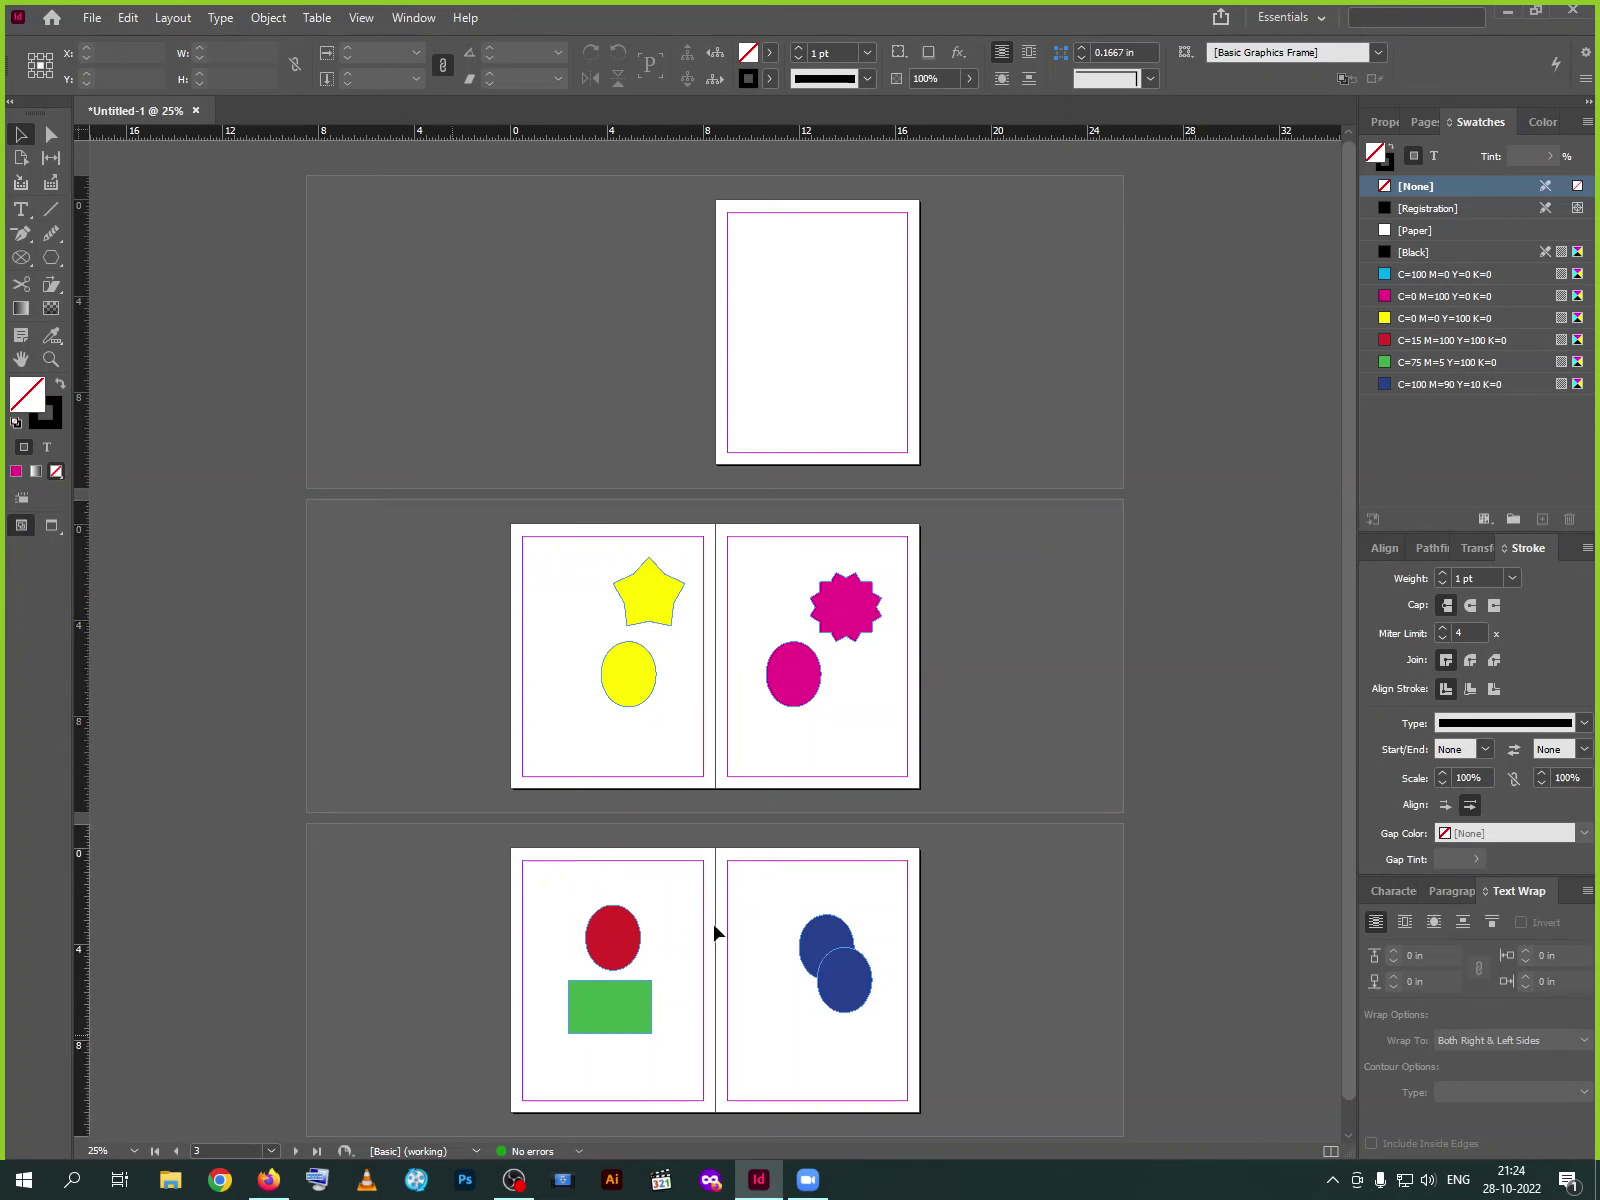
Move pages 4-5 to the start of the current document
click(172, 17)
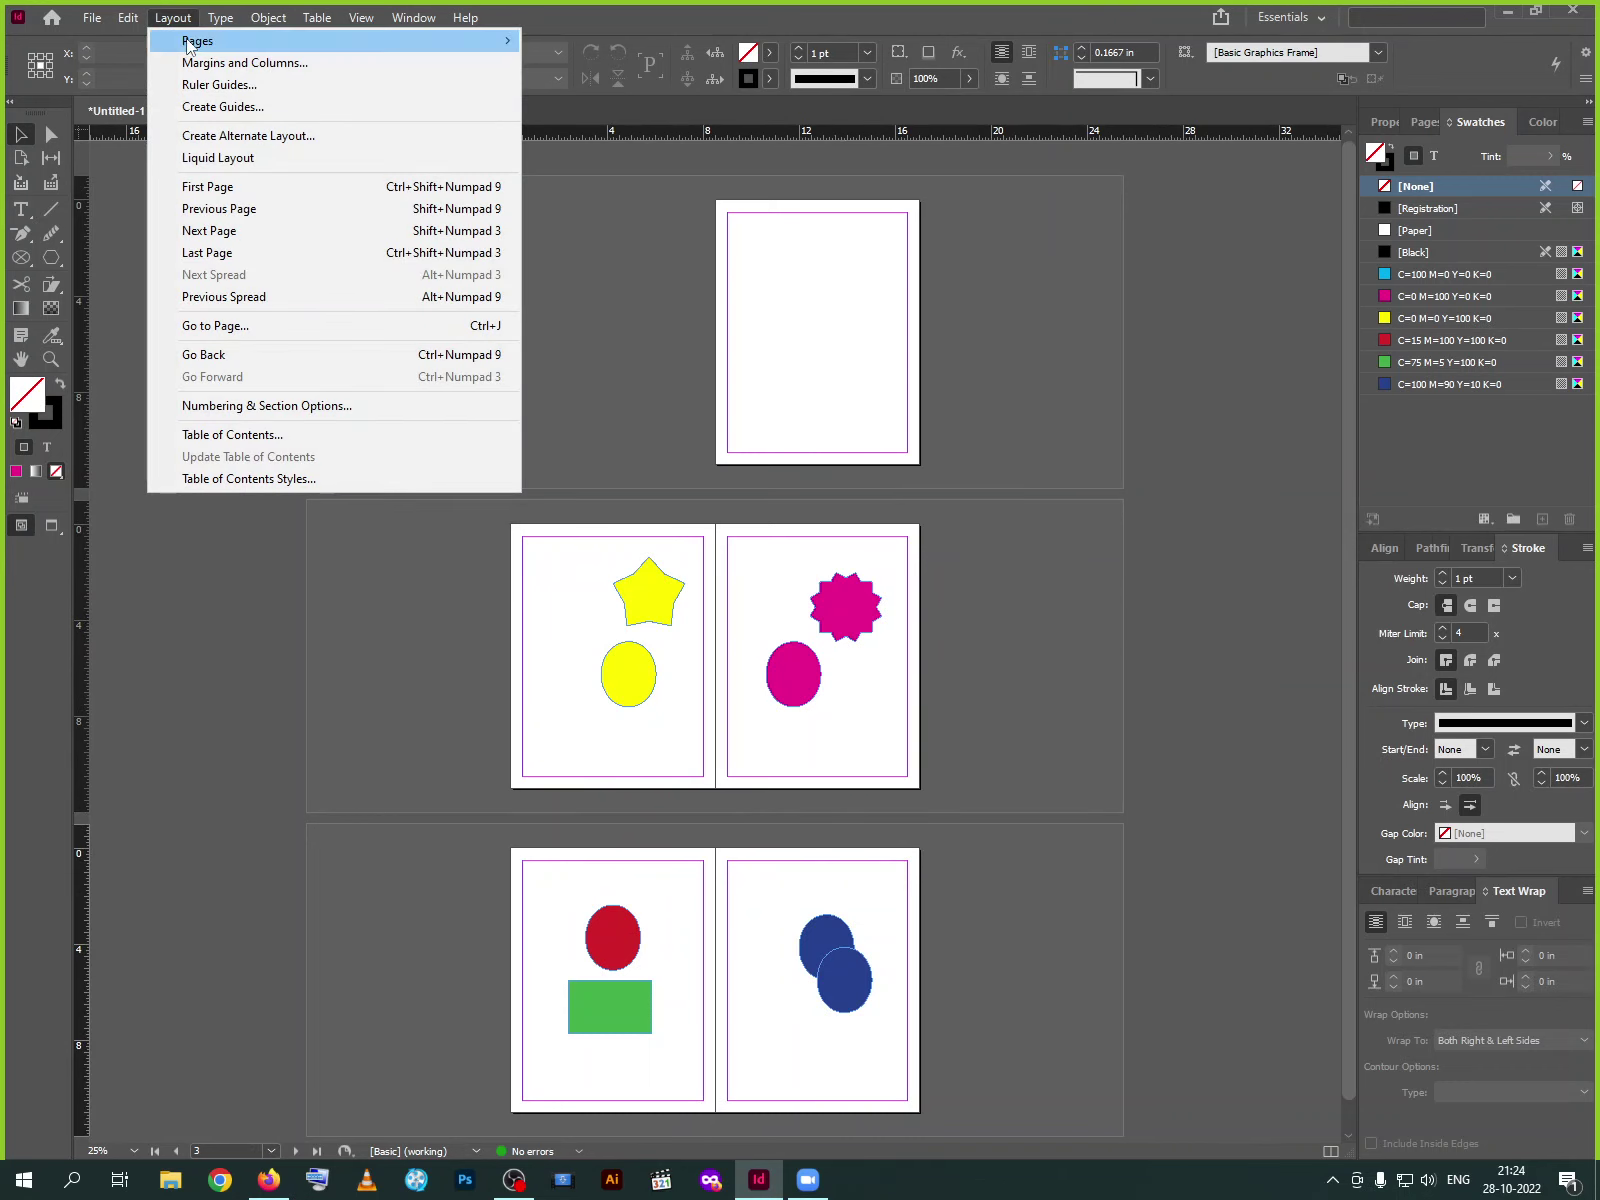
mouse_move(189, 45)
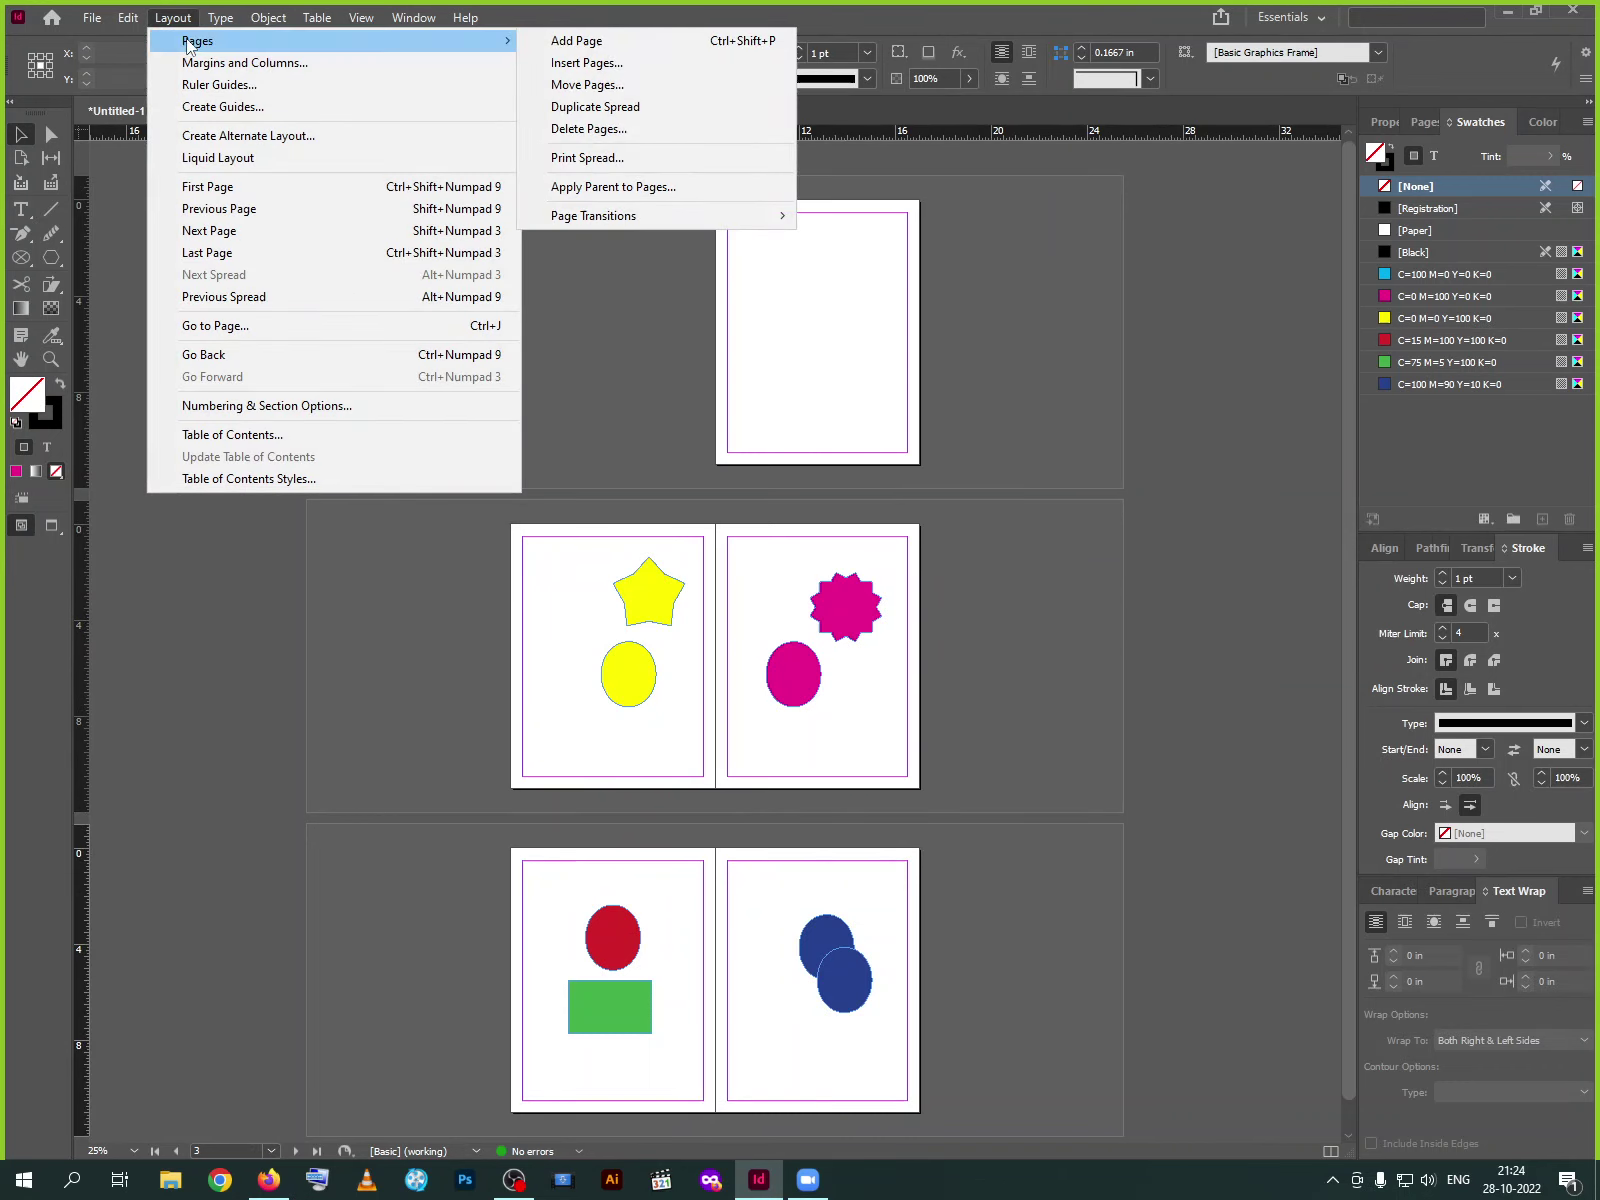
click(588, 85)
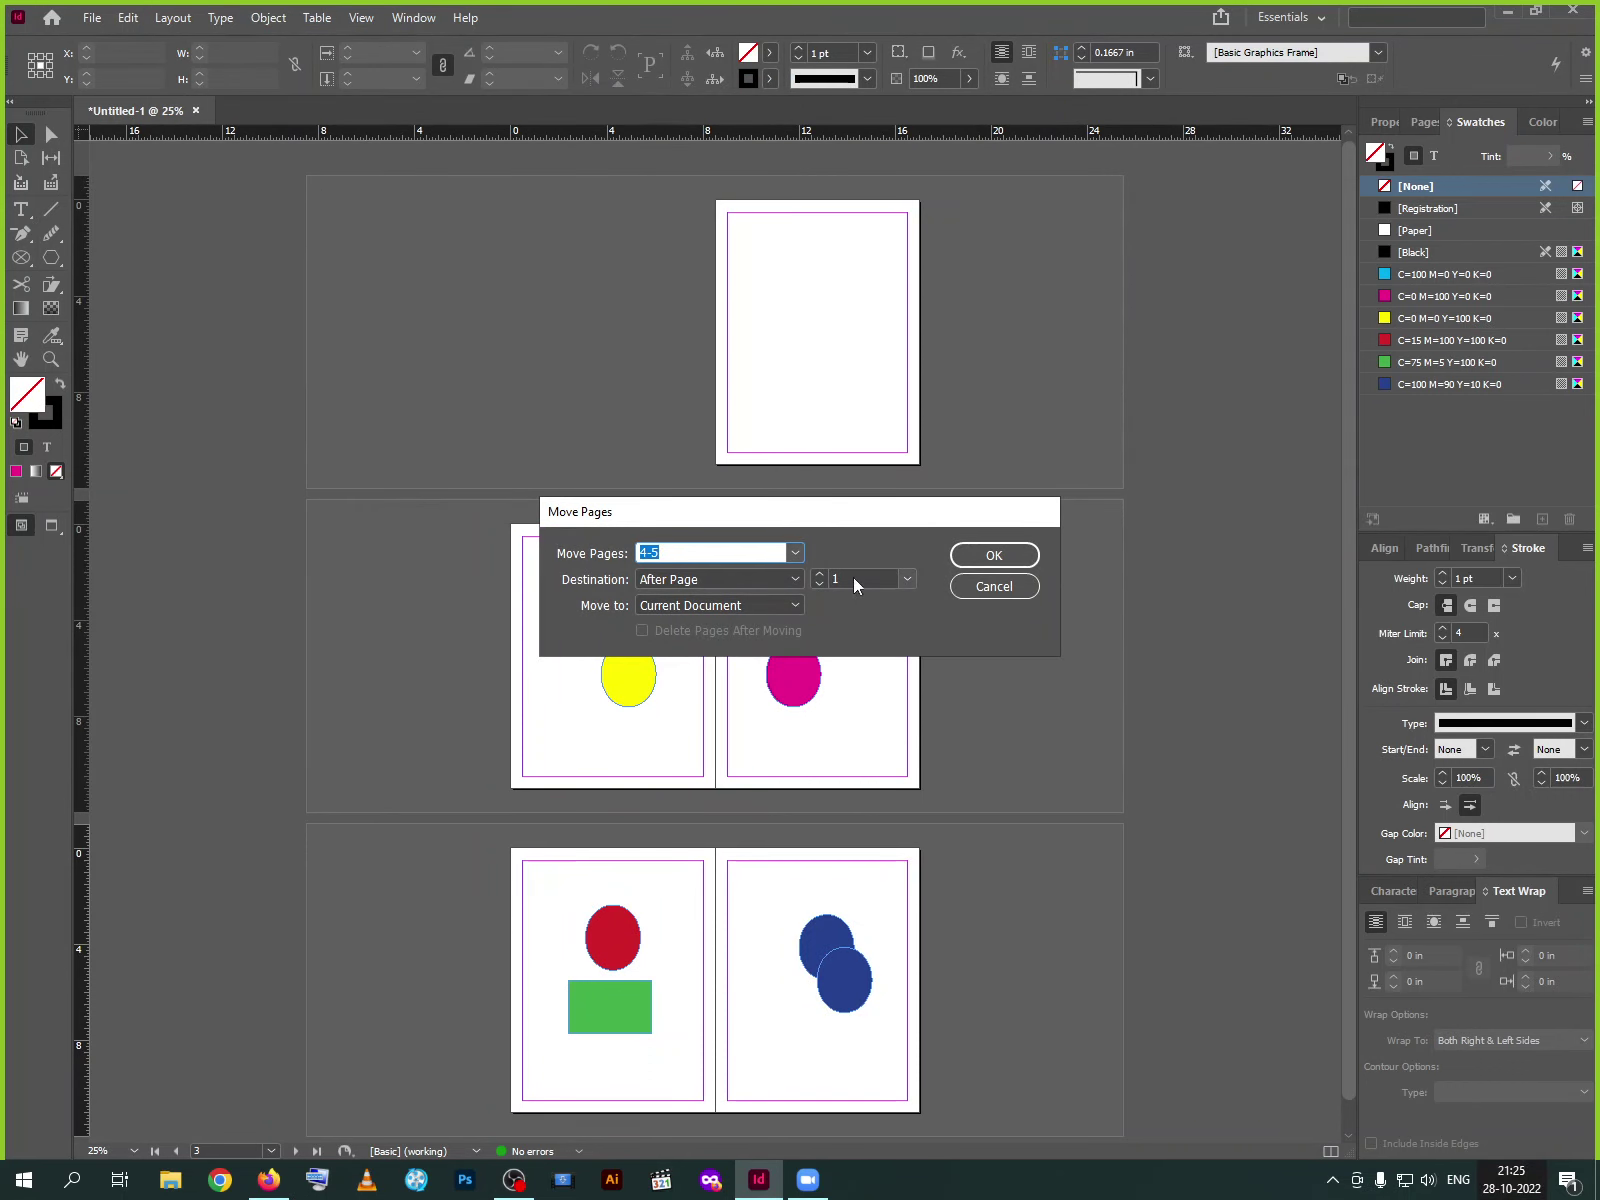
click(905, 579)
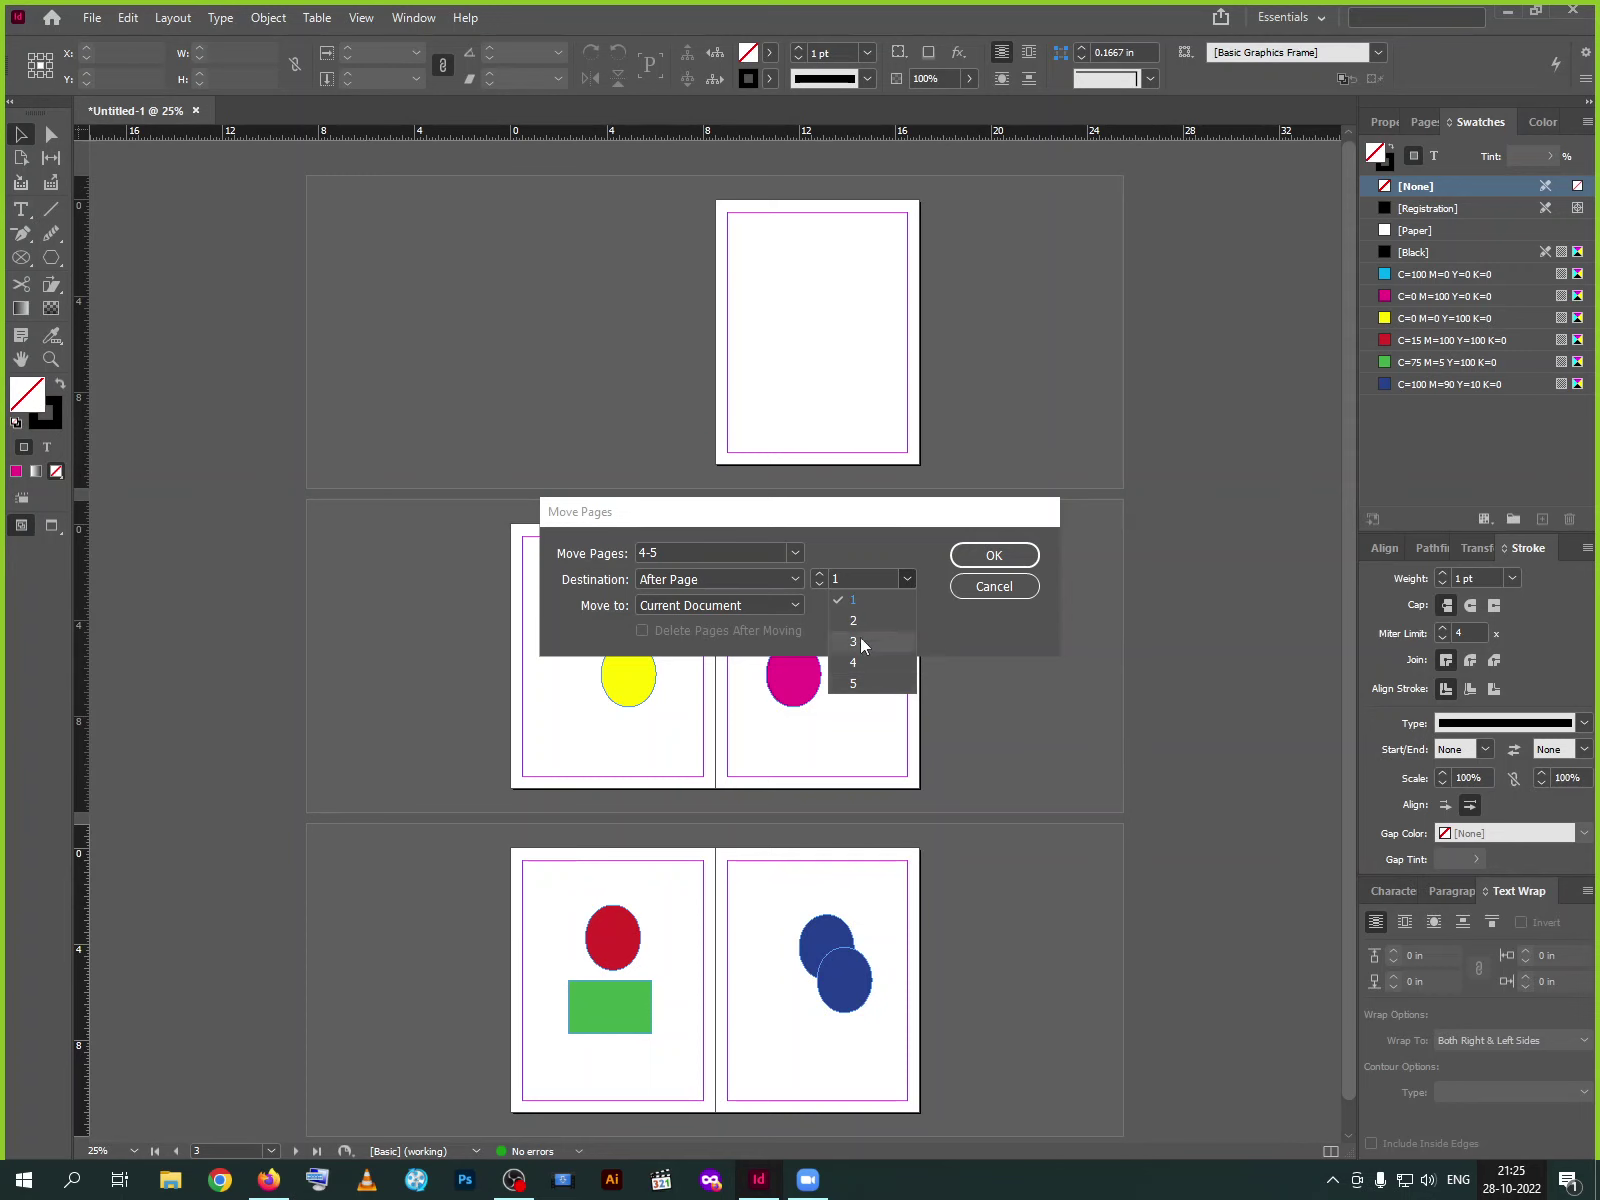
click(849, 579)
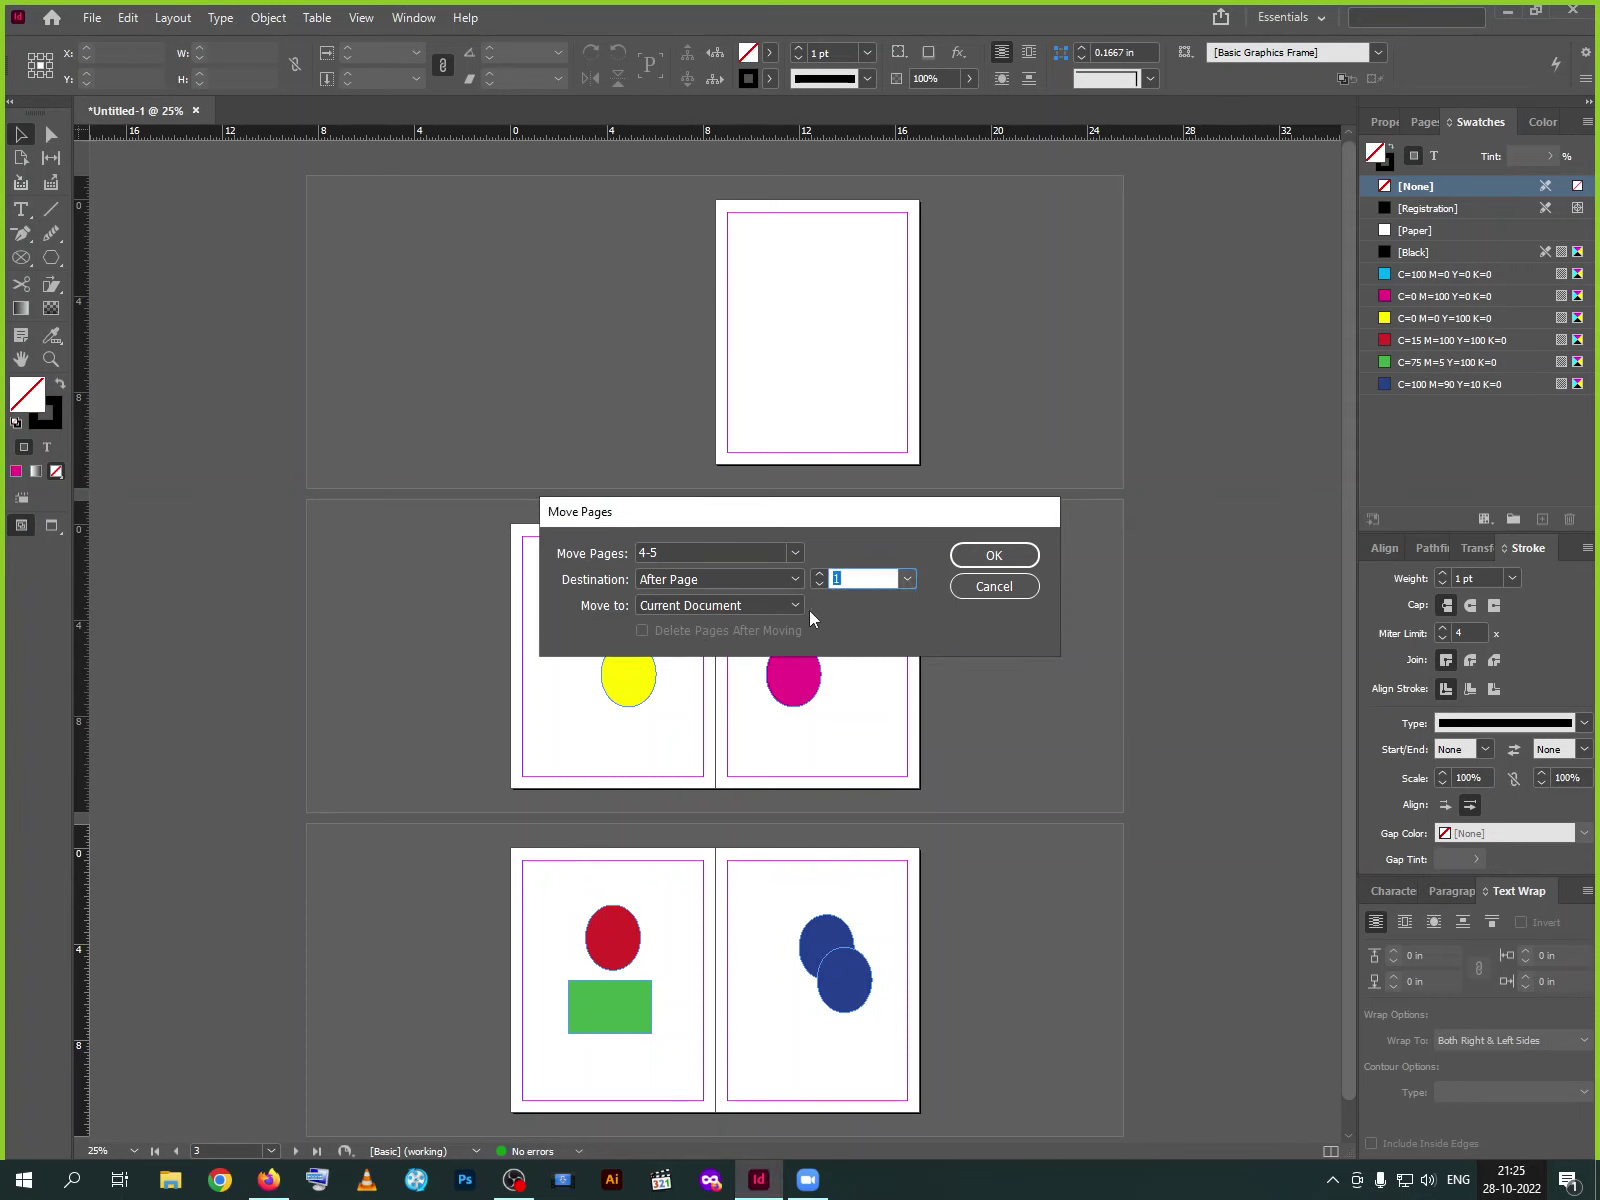
click(790, 578)
click(734, 618)
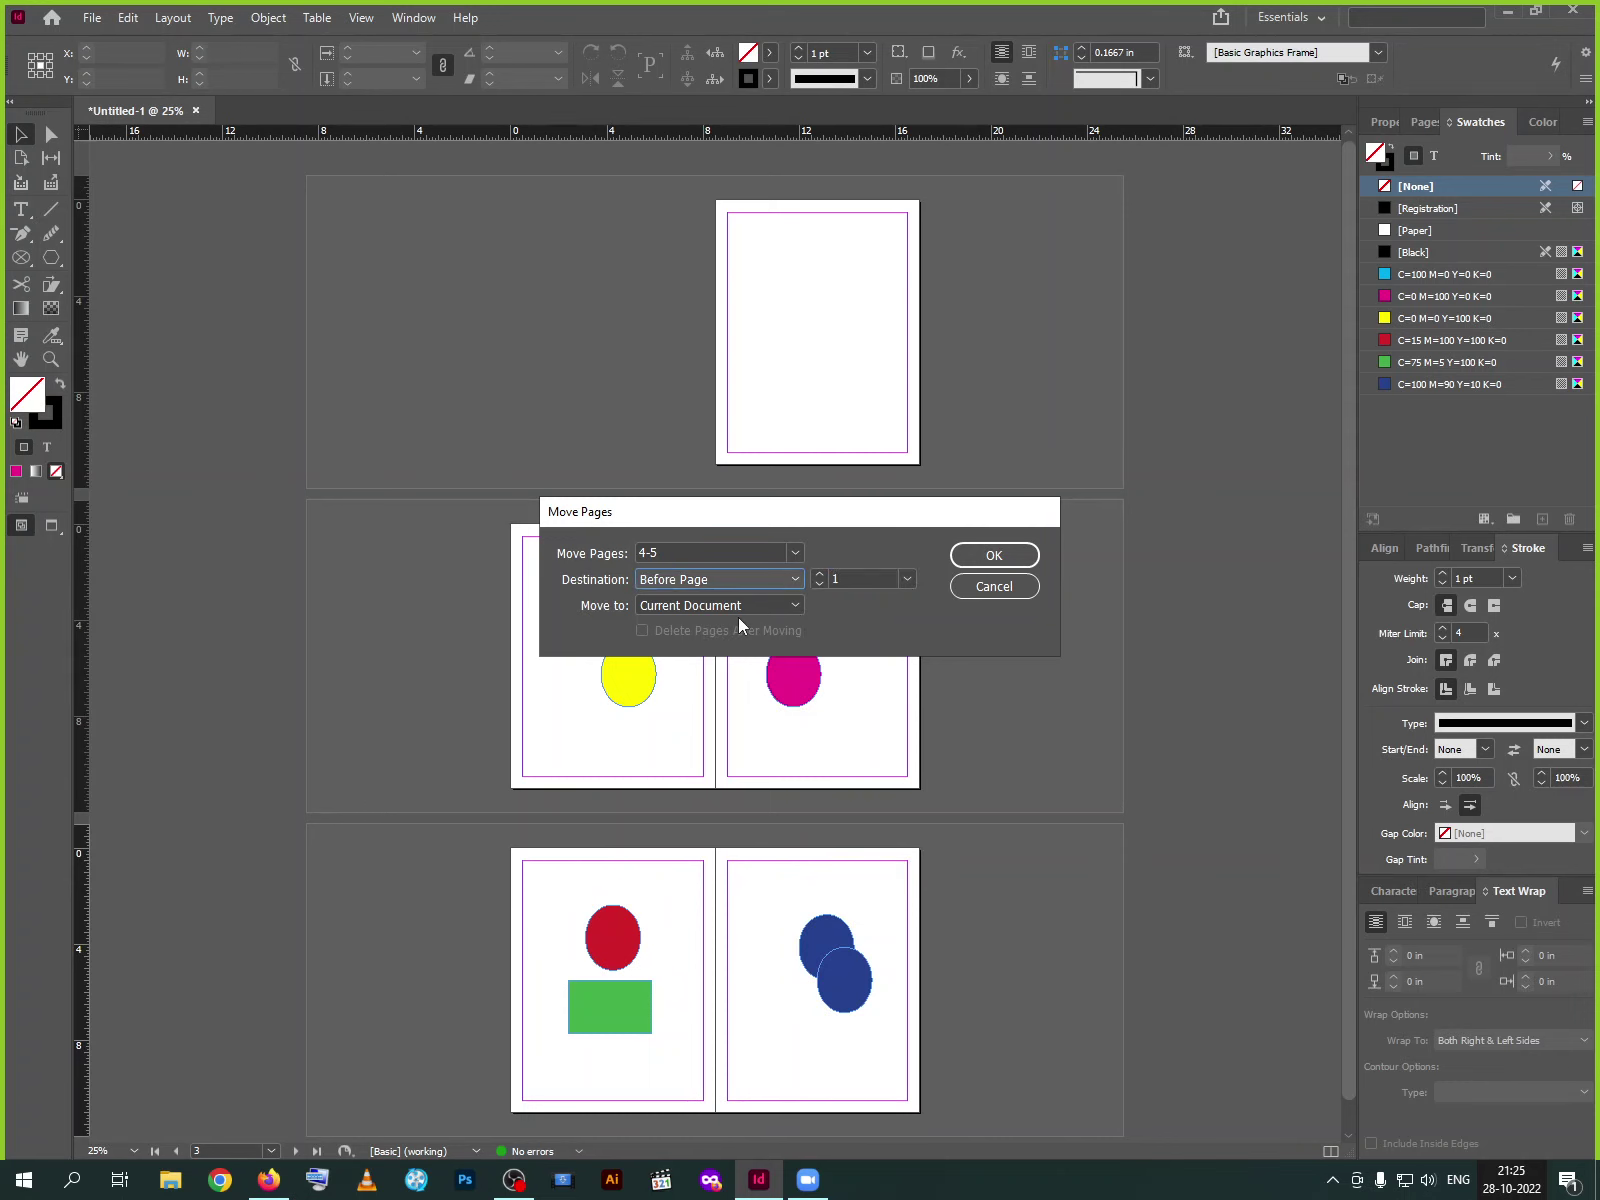
click(792, 580)
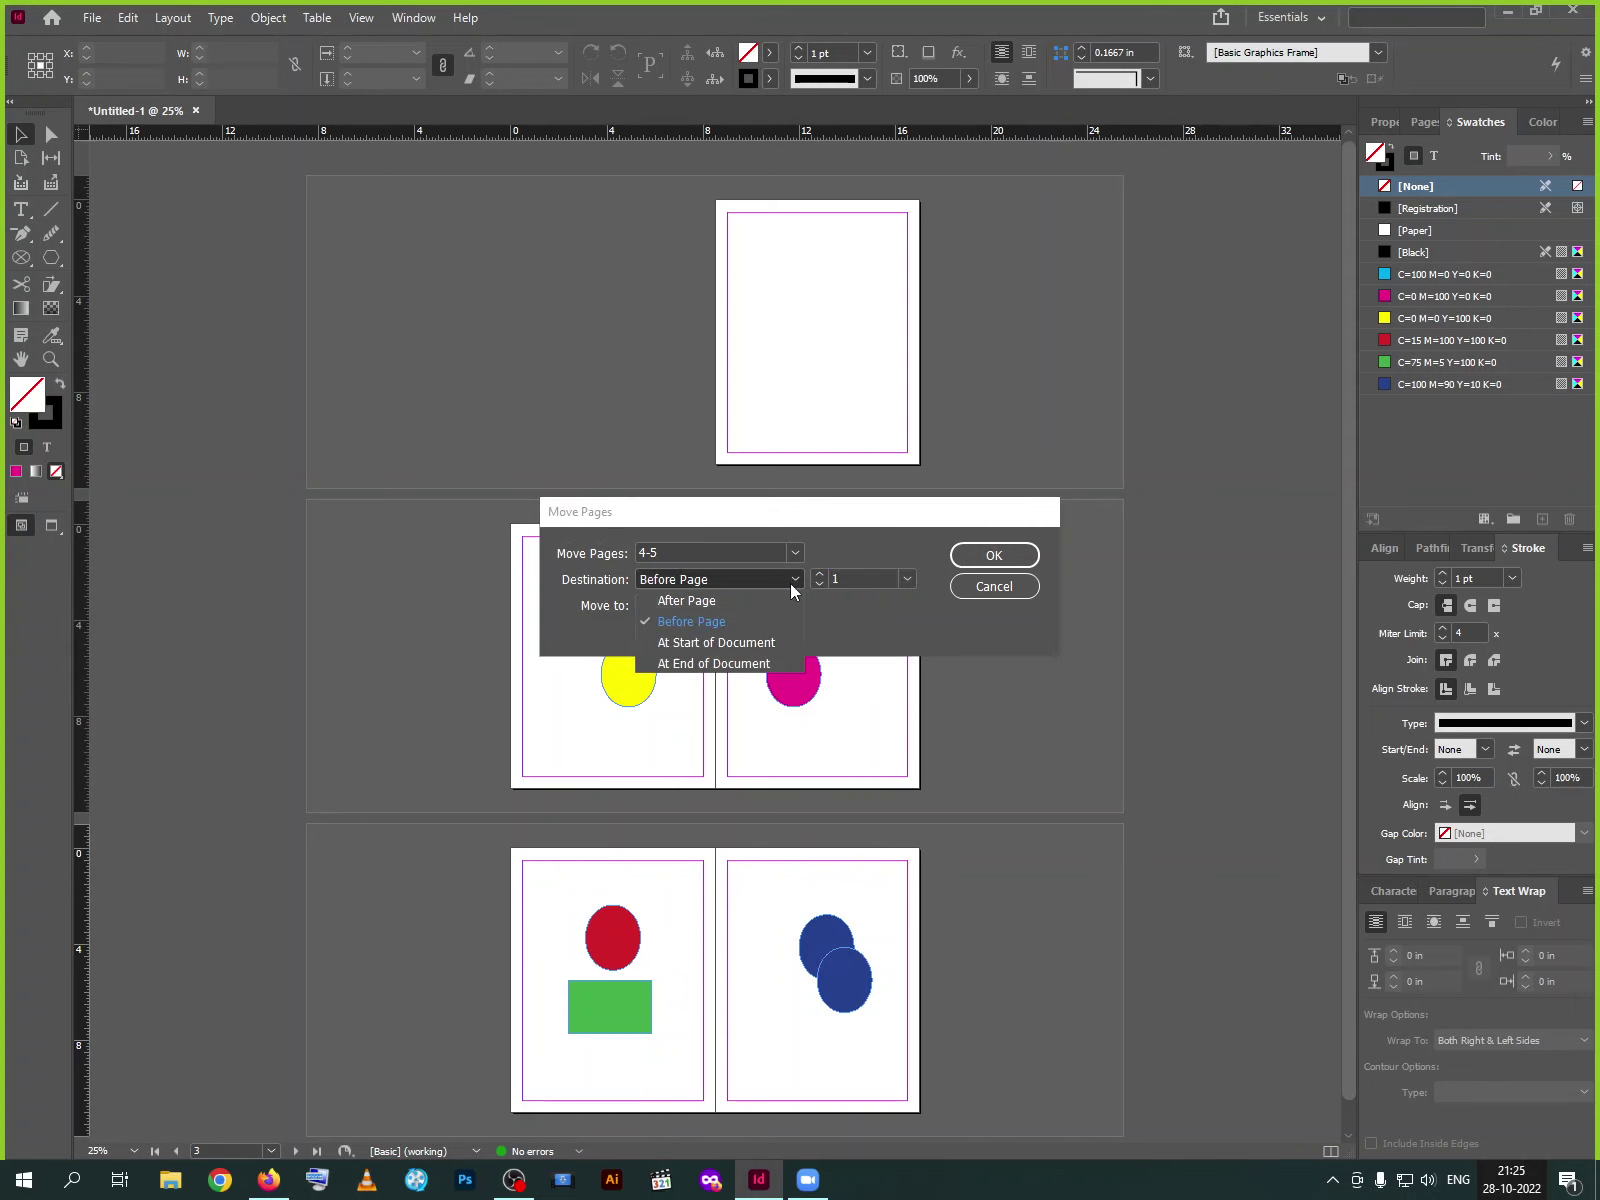
click(717, 643)
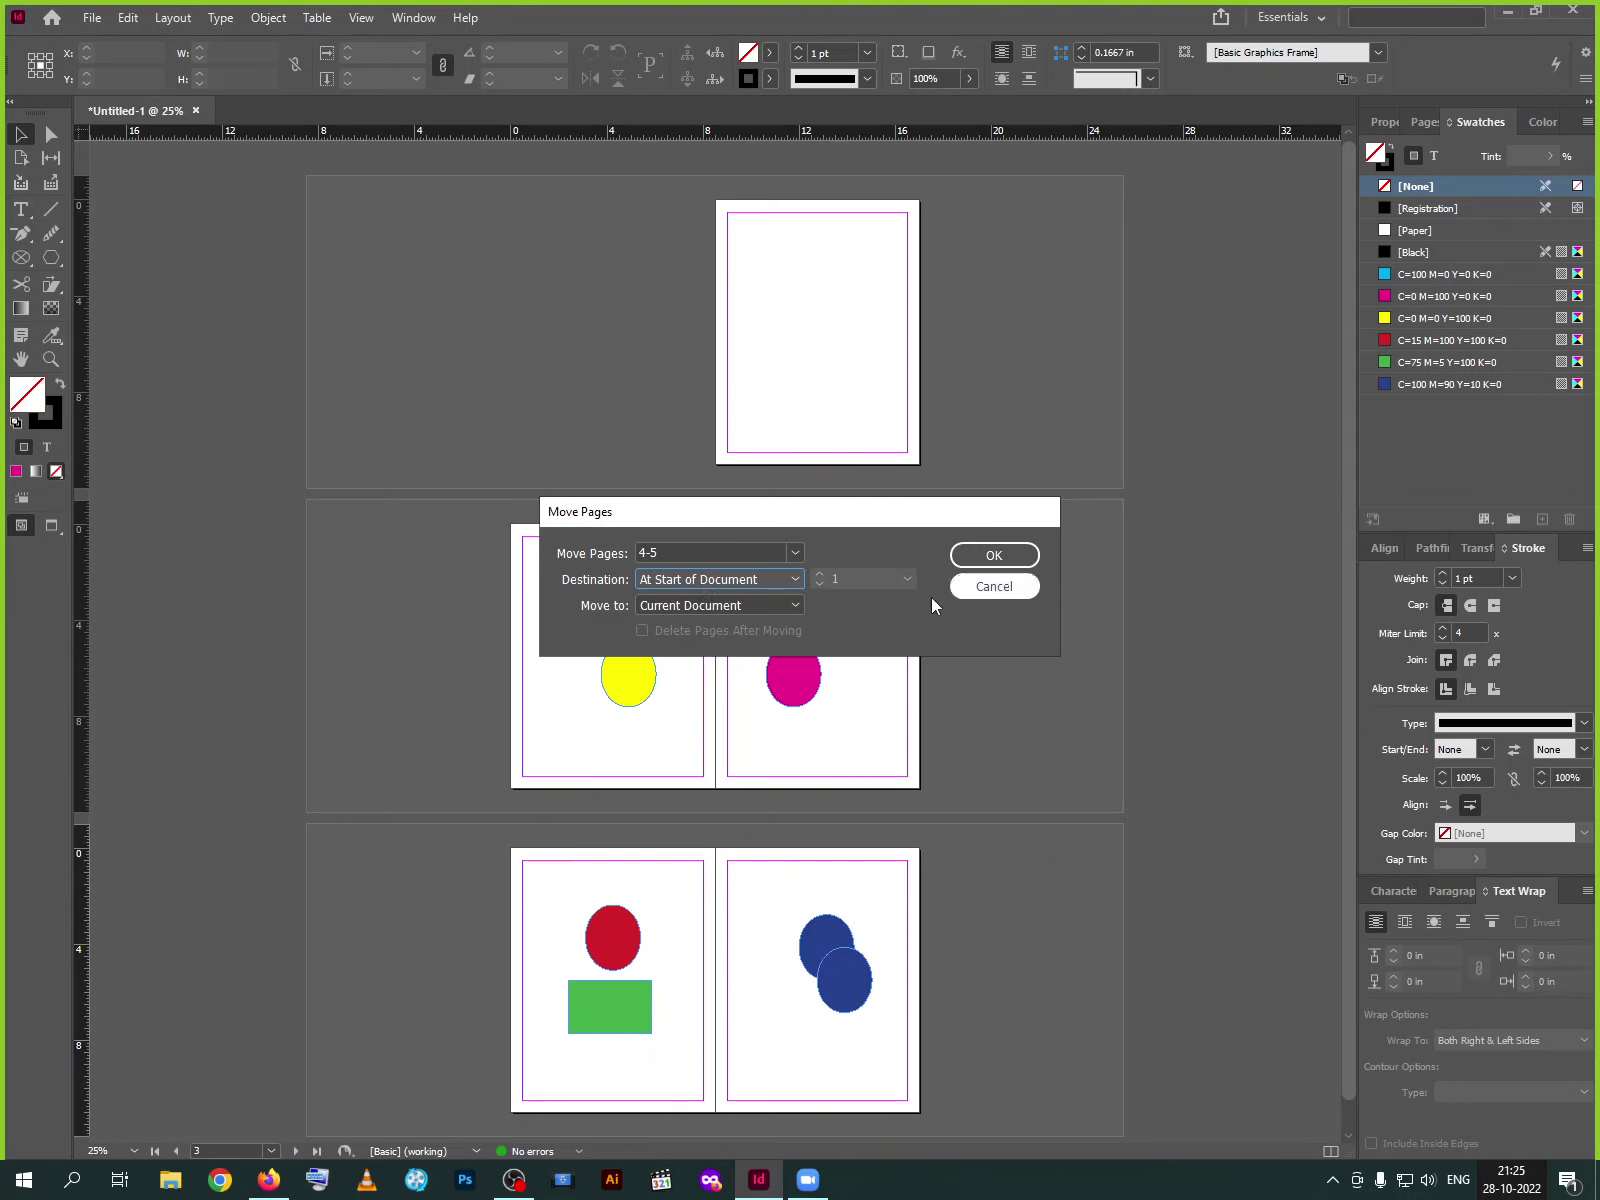
click(775, 608)
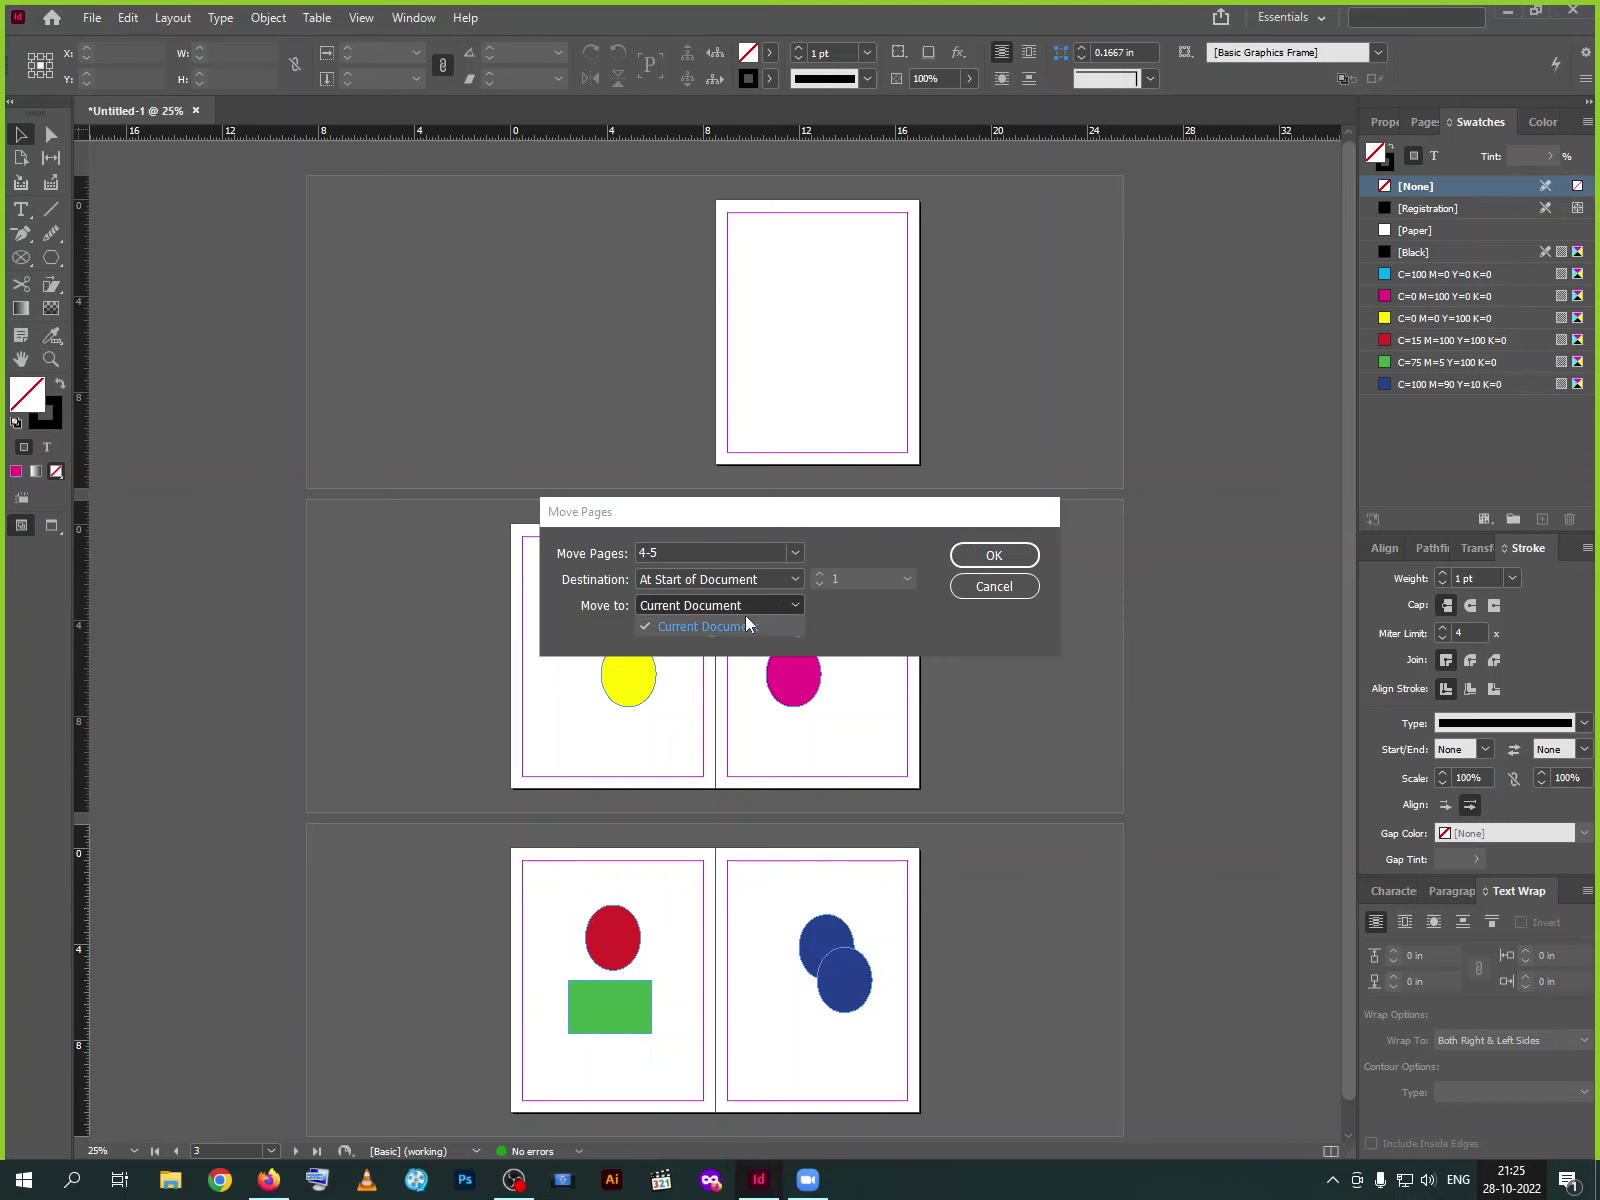
click(881, 622)
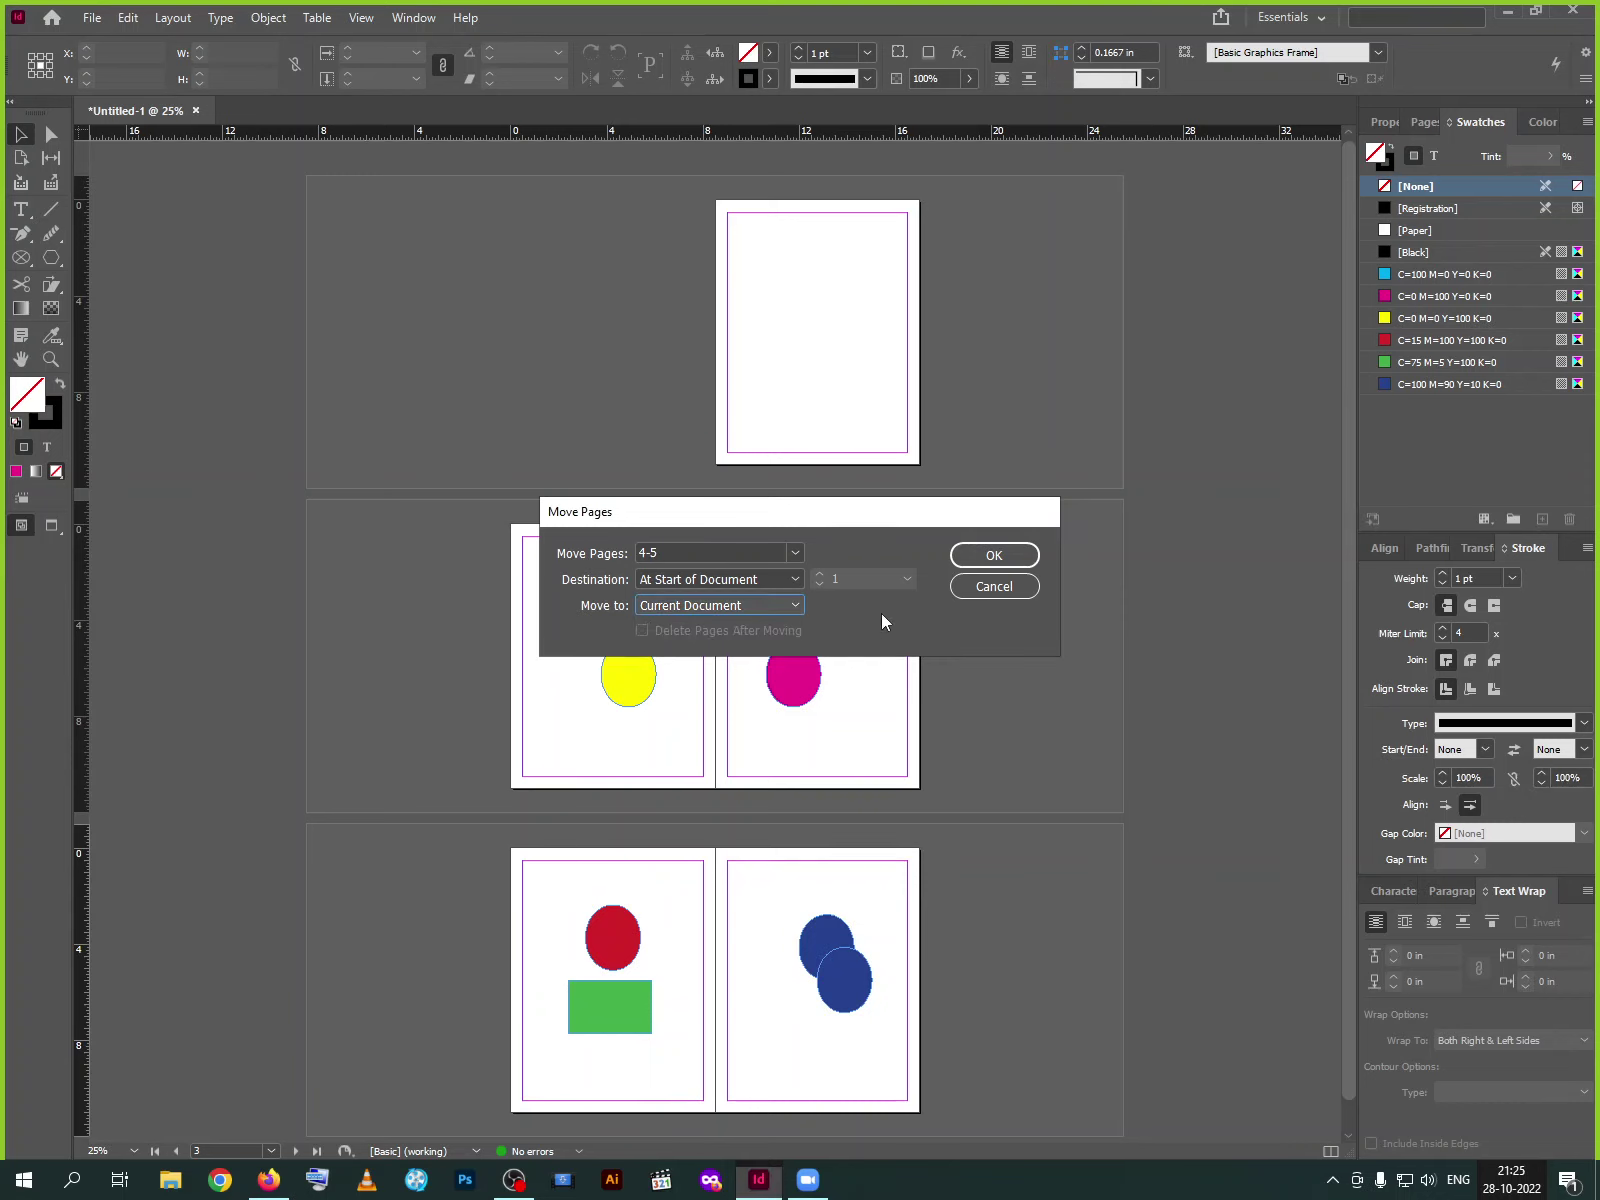
click(985, 560)
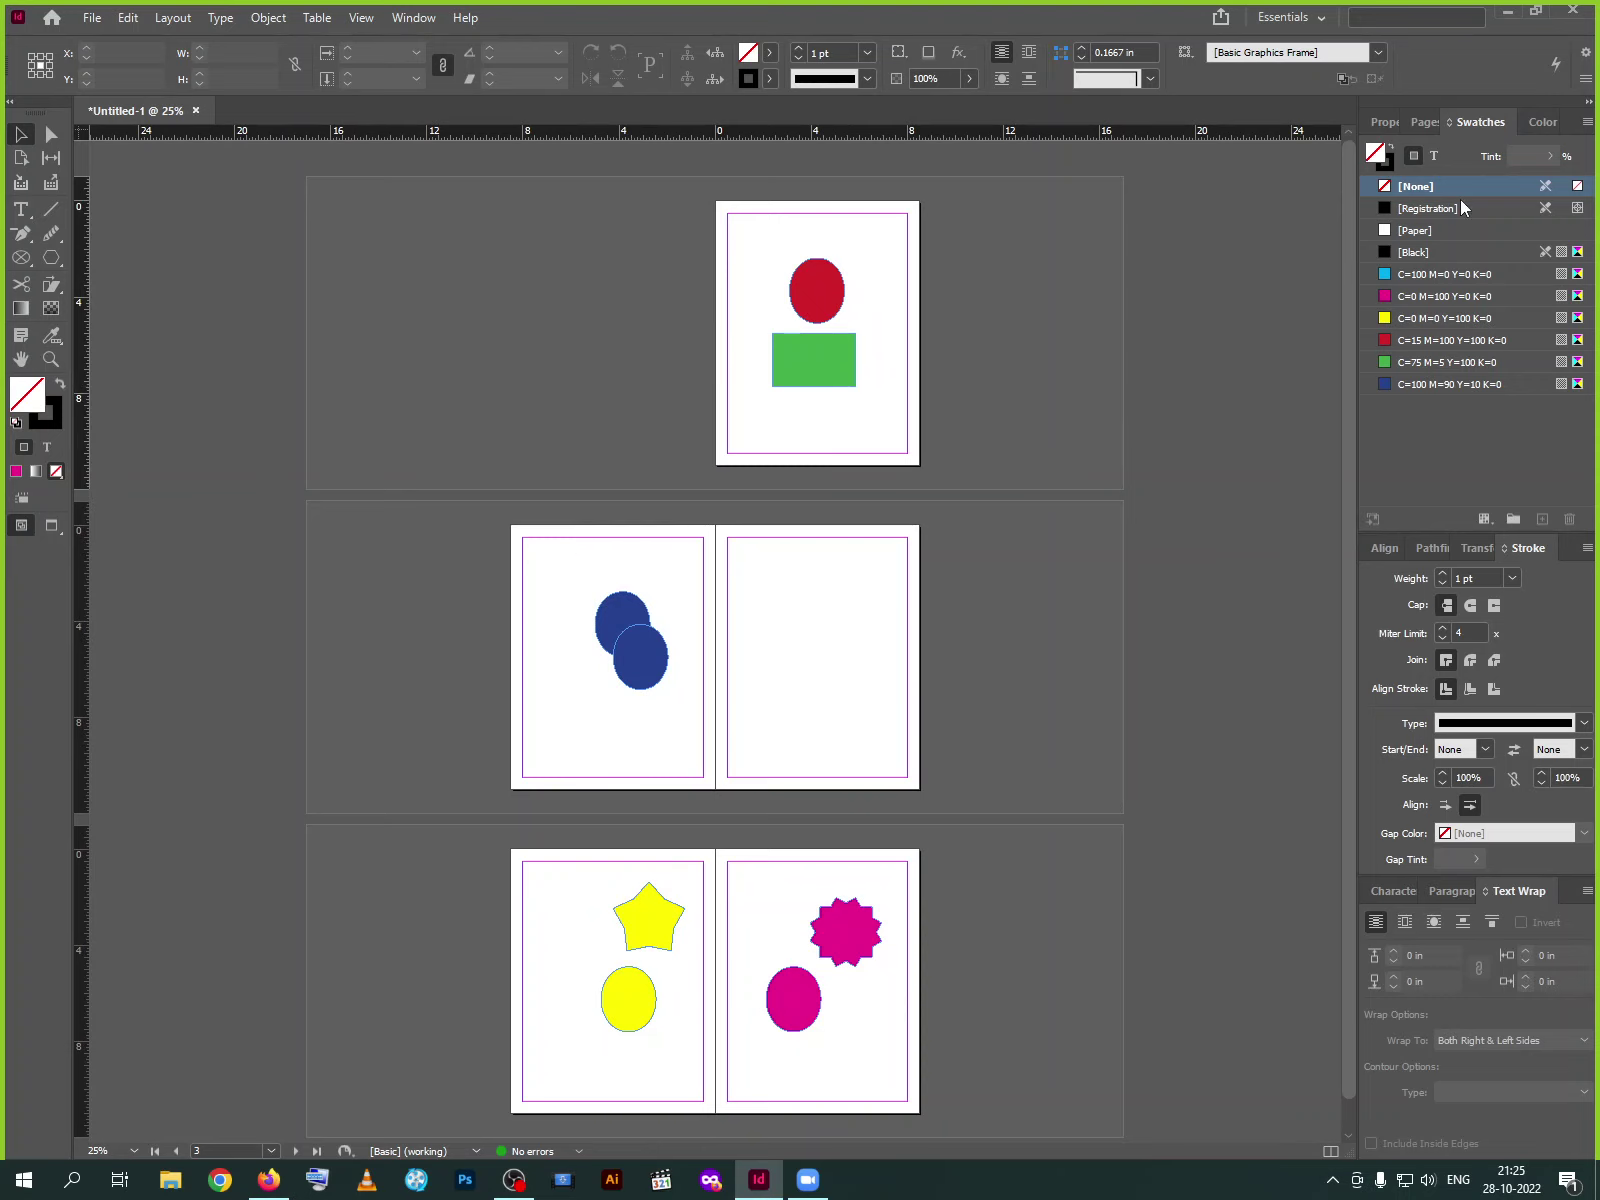
Reorder the page thumbnails by moving the magenta page ahead of the yellow star page and the yellow star page ahead of the blue page
click(1426, 122)
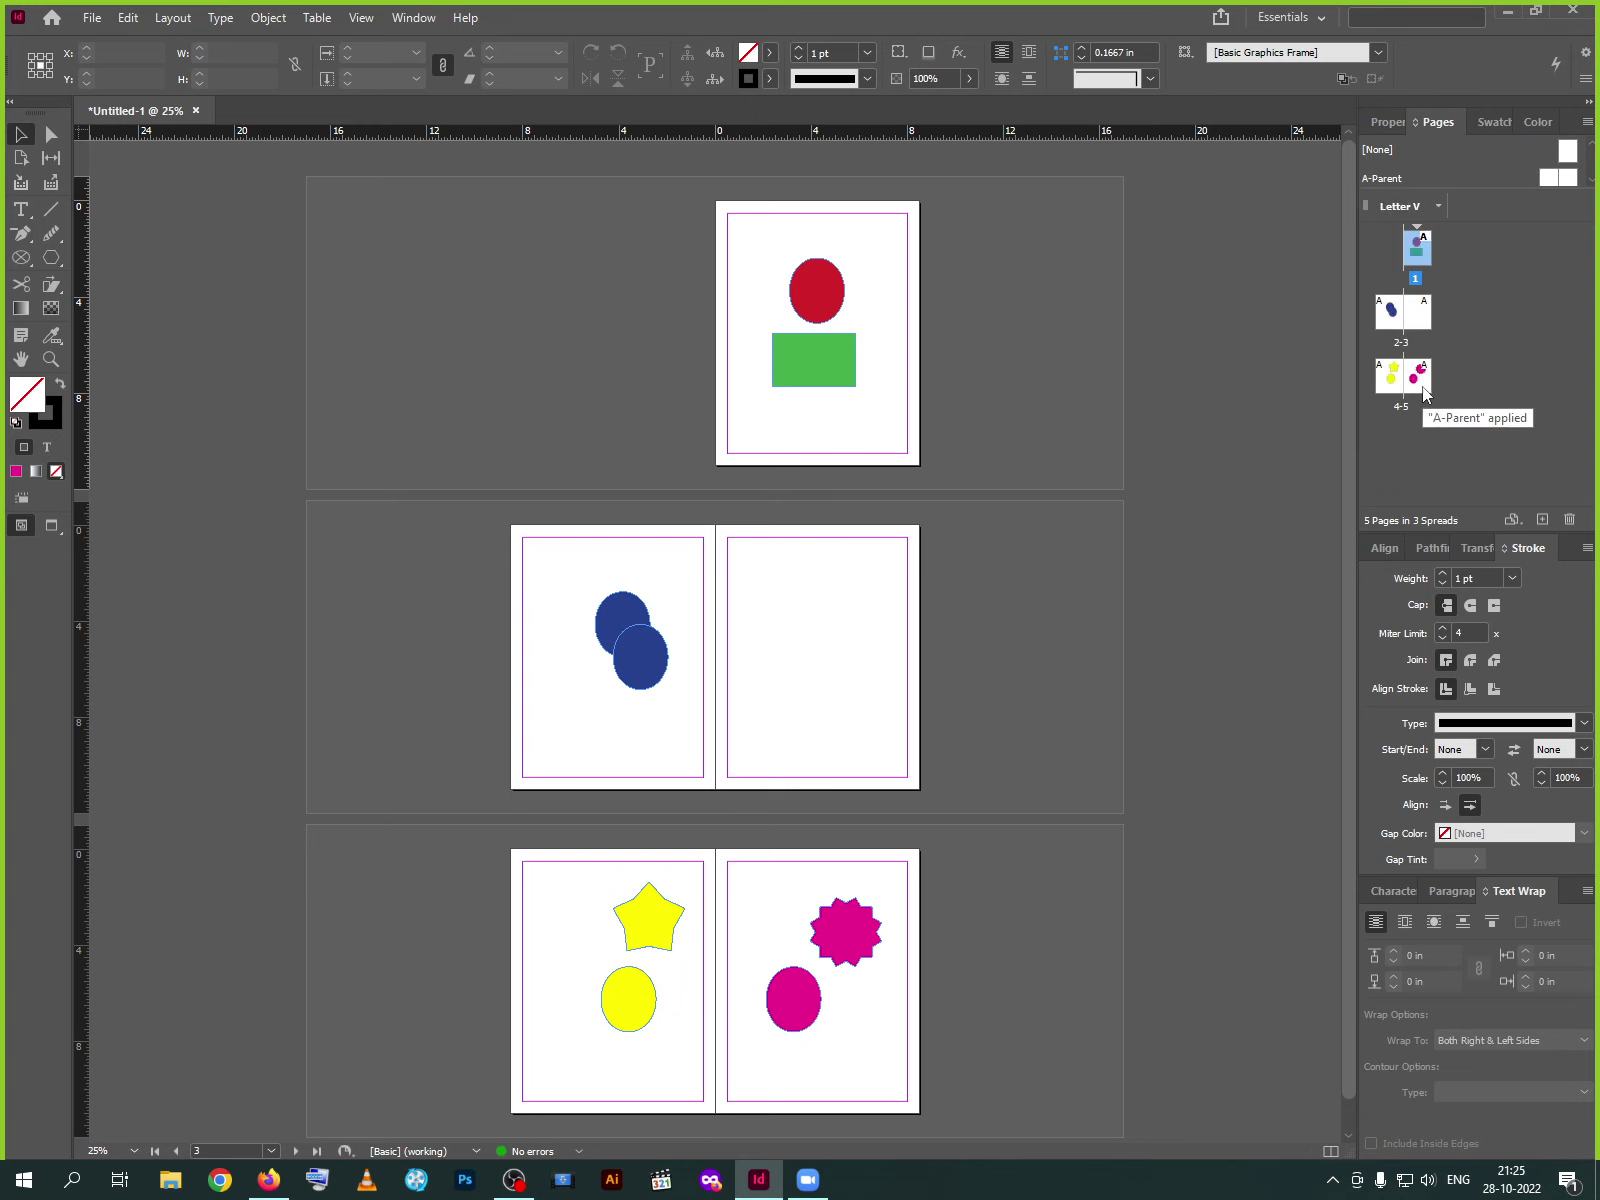
drag(1430, 380, 1424, 310)
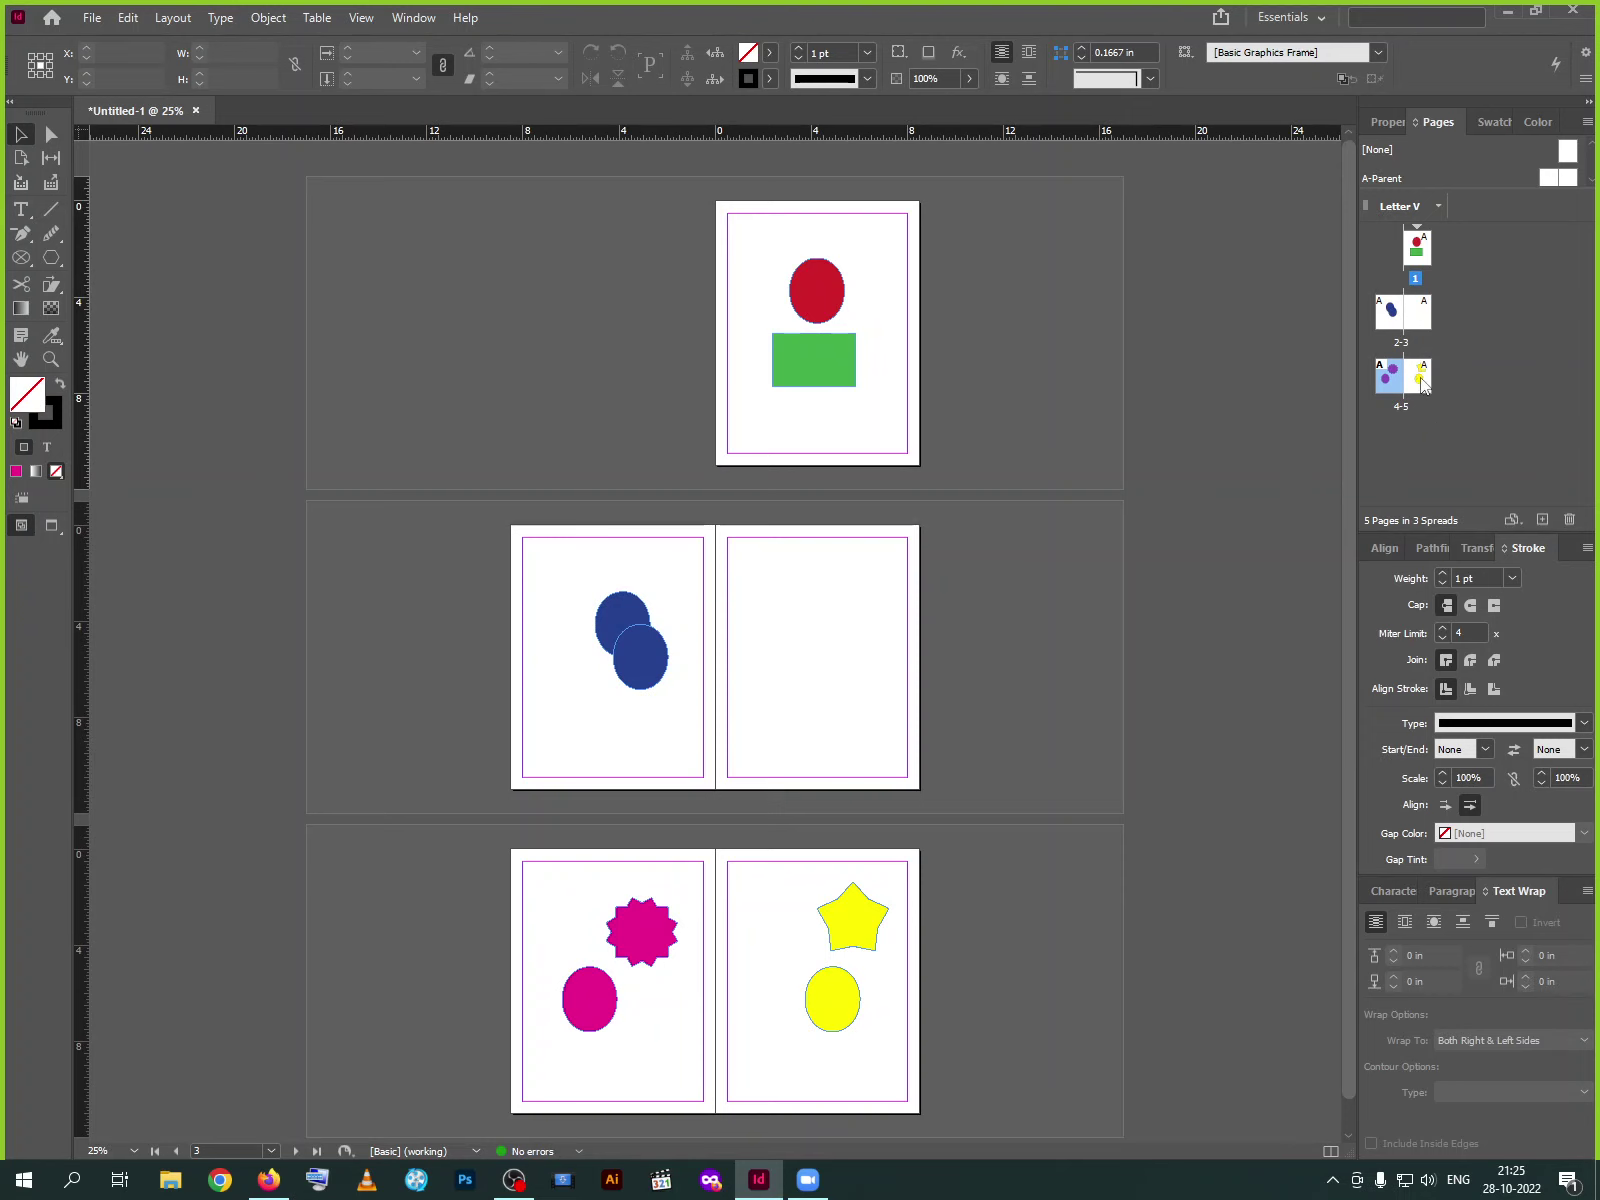
drag(1415, 384, 1380, 312)
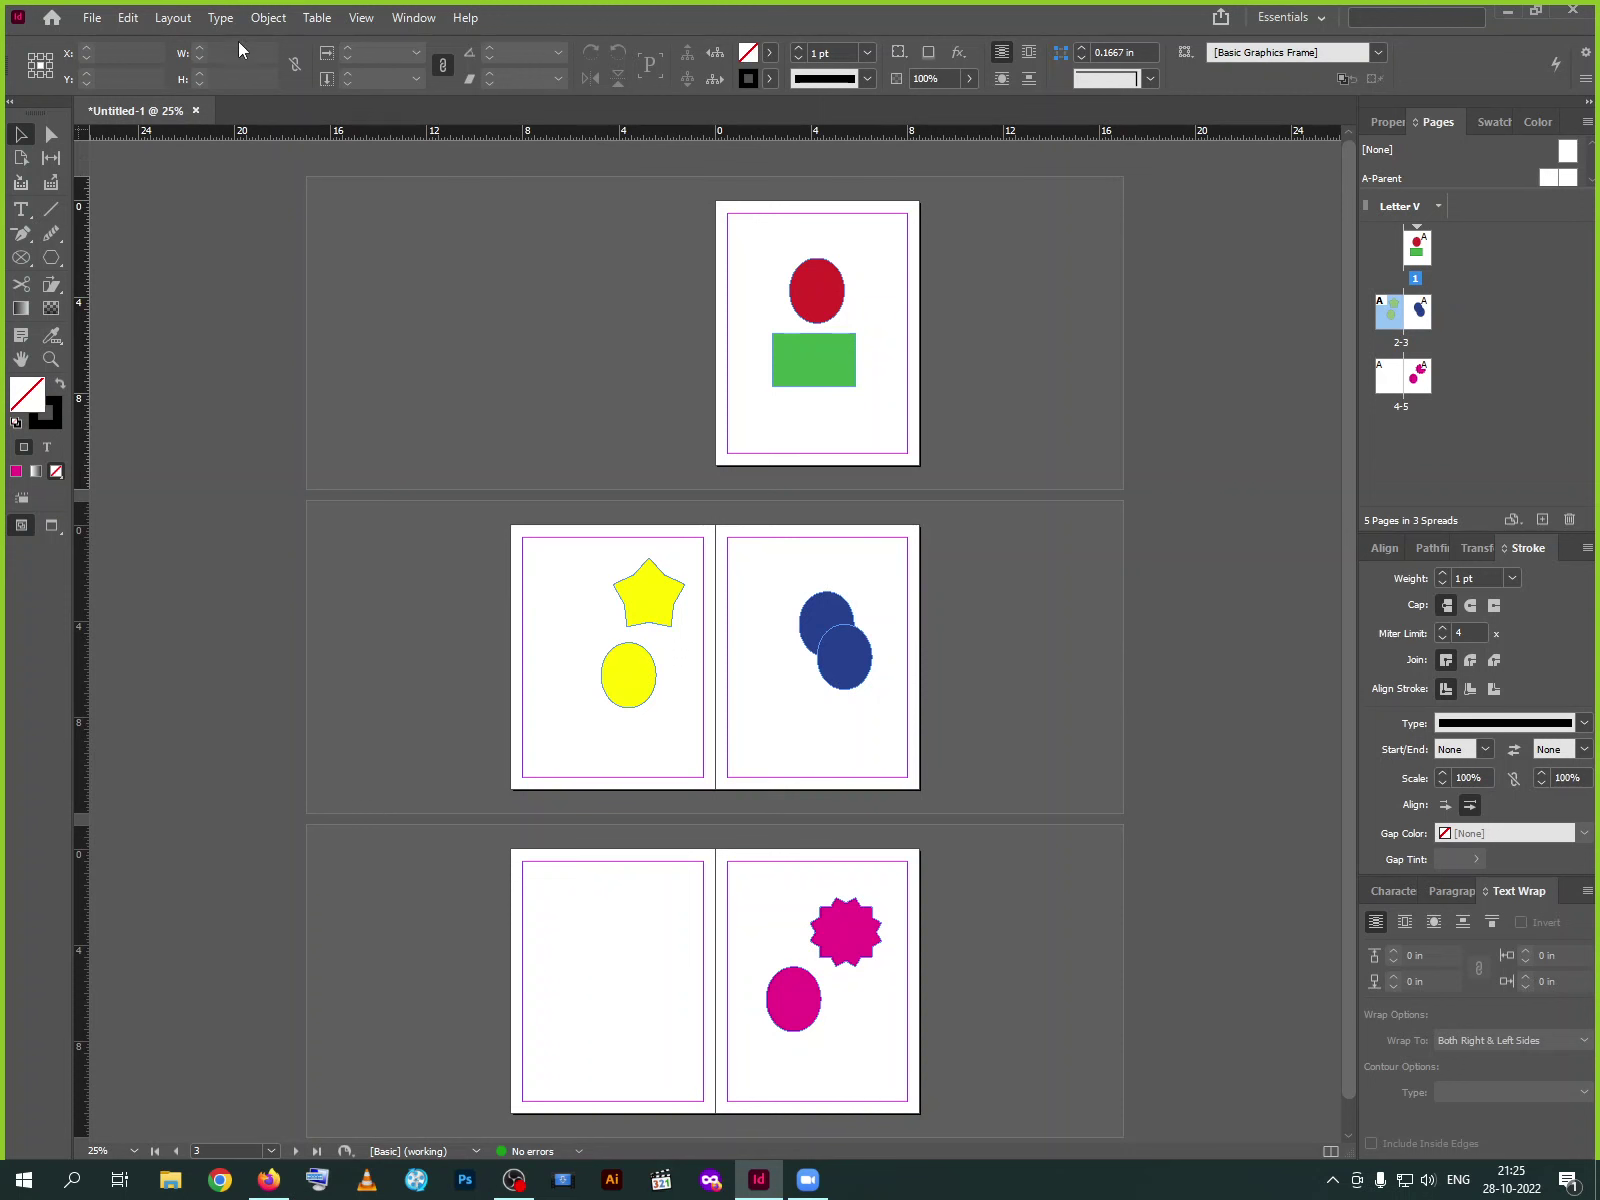
Duplicate the selected yellow star page, placing the copy at the end of the document
click(172, 17)
mouse_move(463, 42)
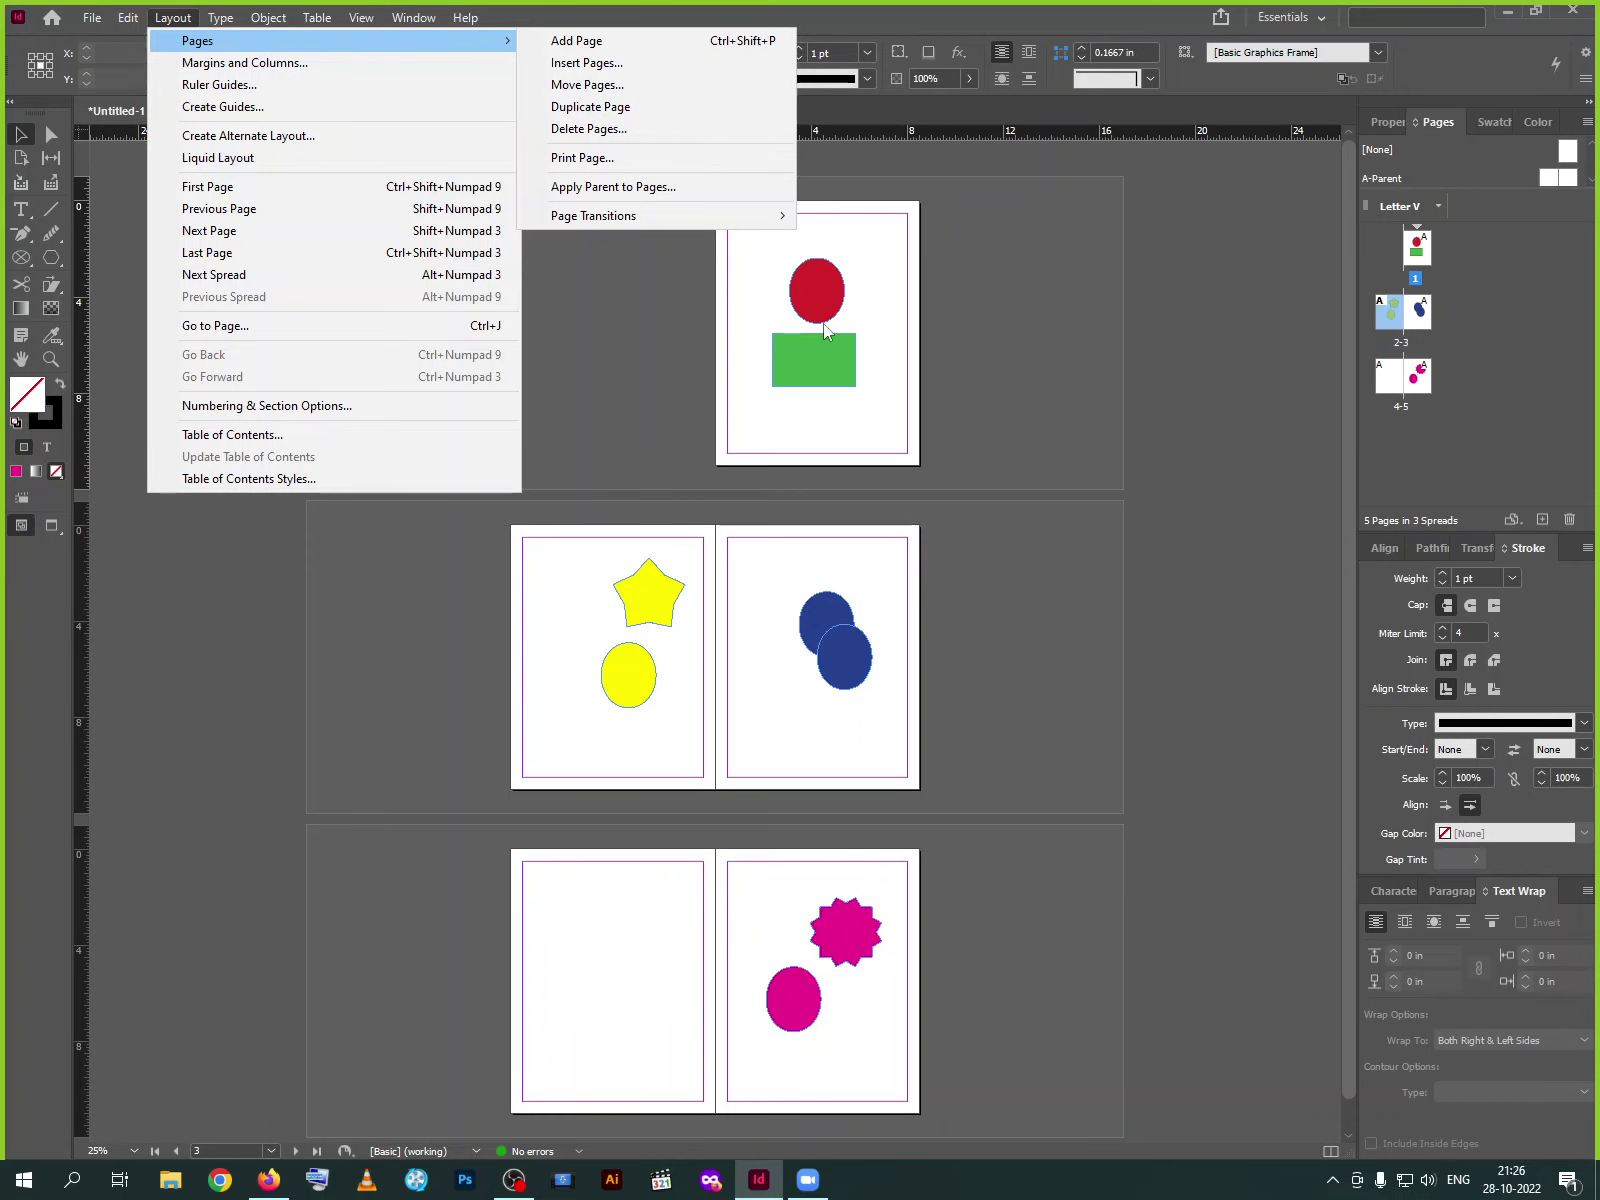
click(590, 107)
scroll(875, 607, up, 3)
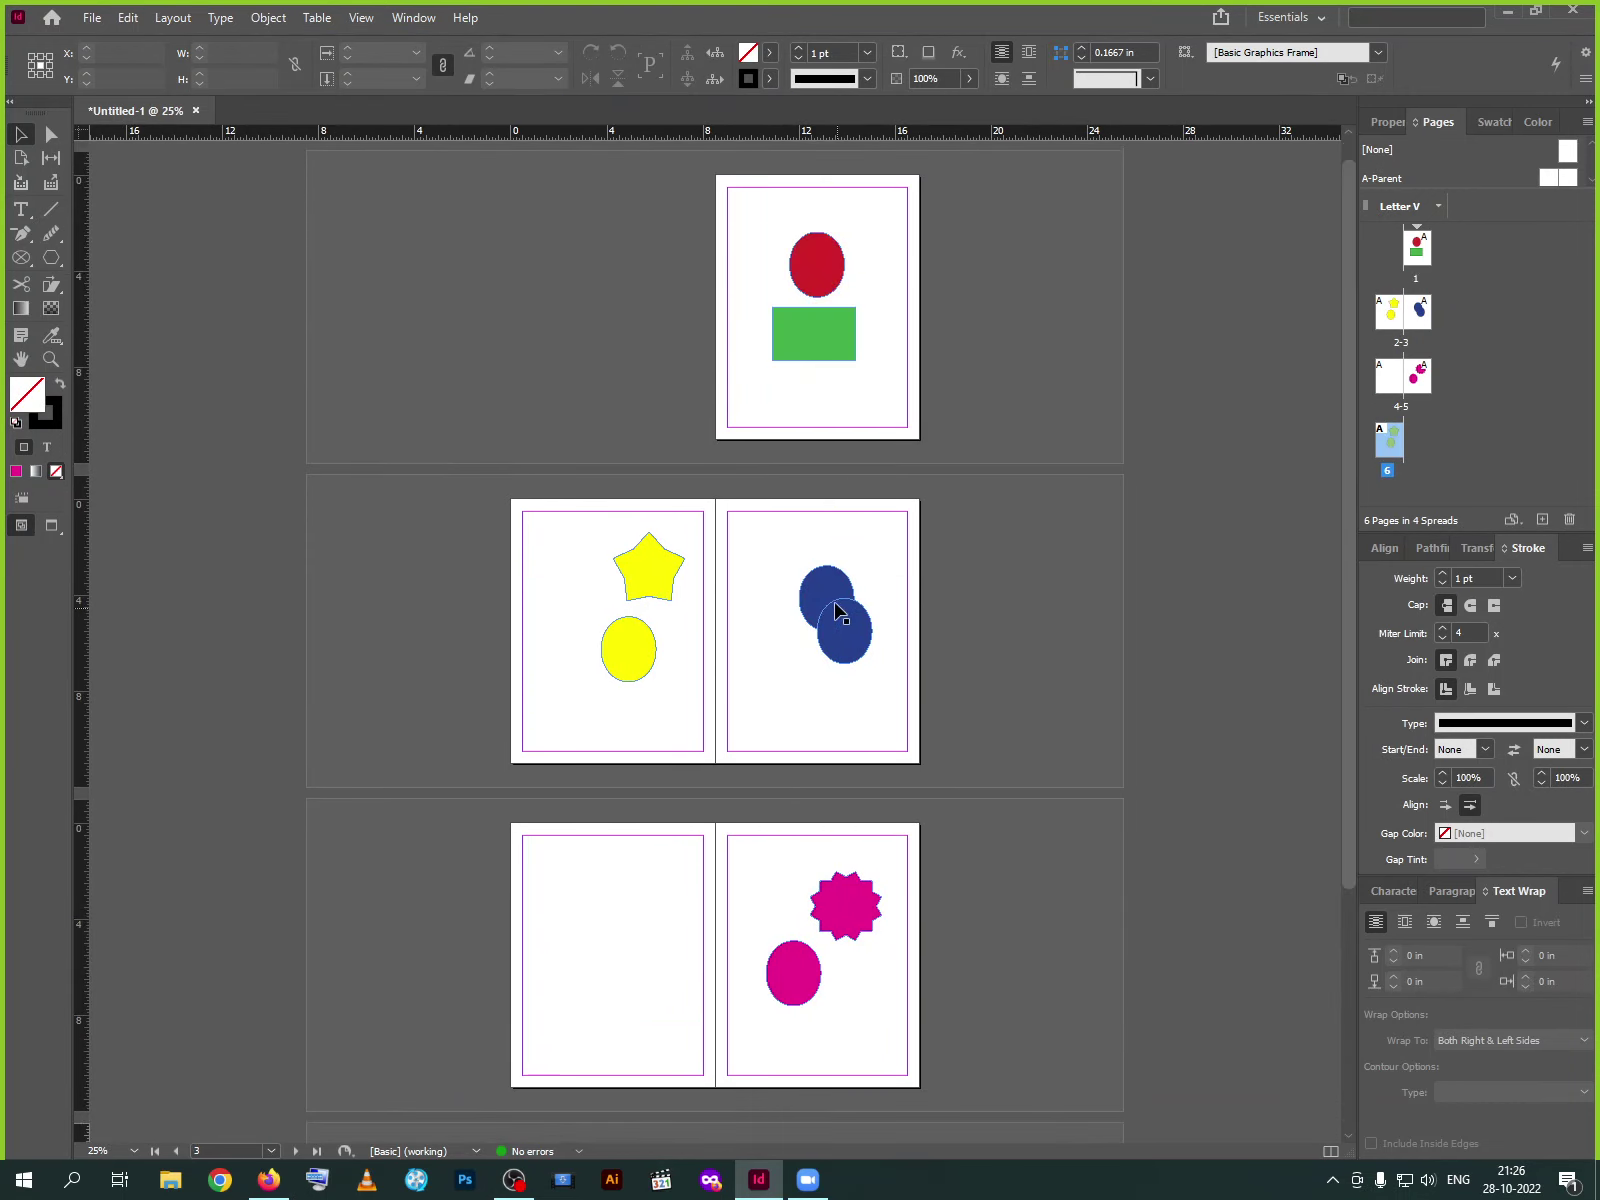
scroll(652, 597, down, 3)
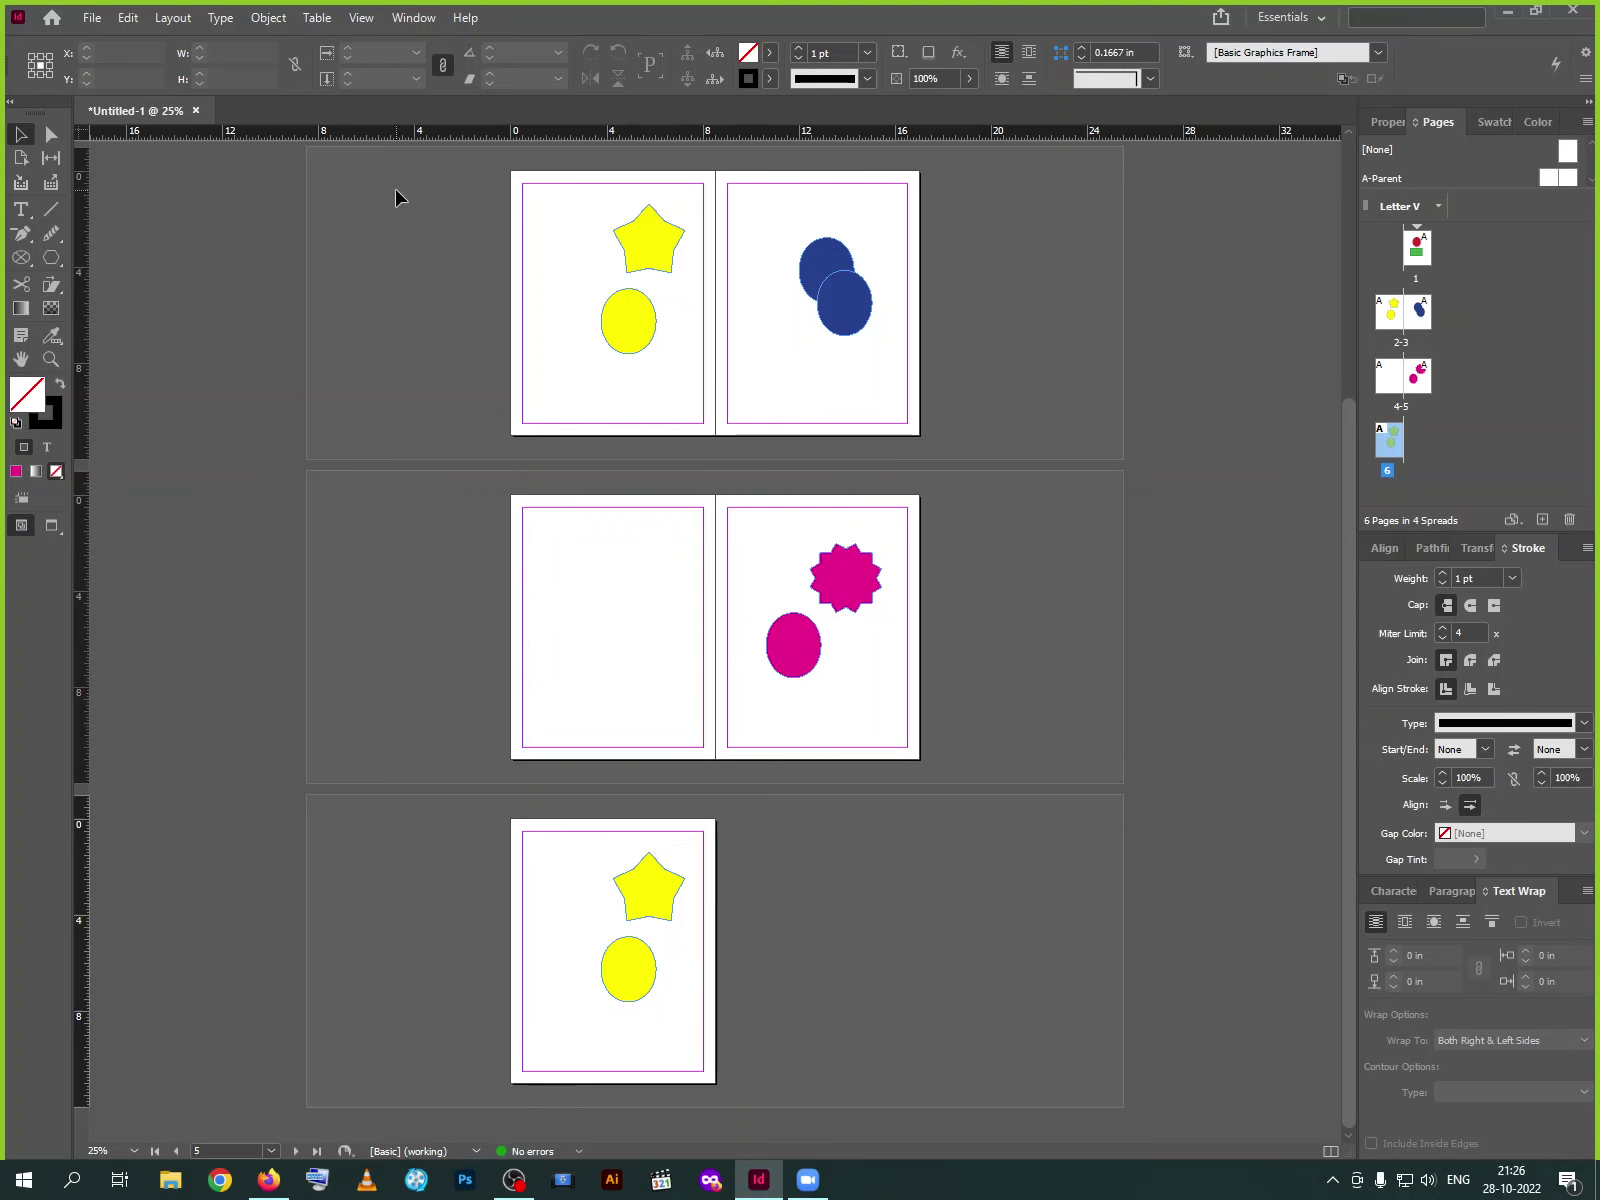
scroll(712, 519, up, 1)
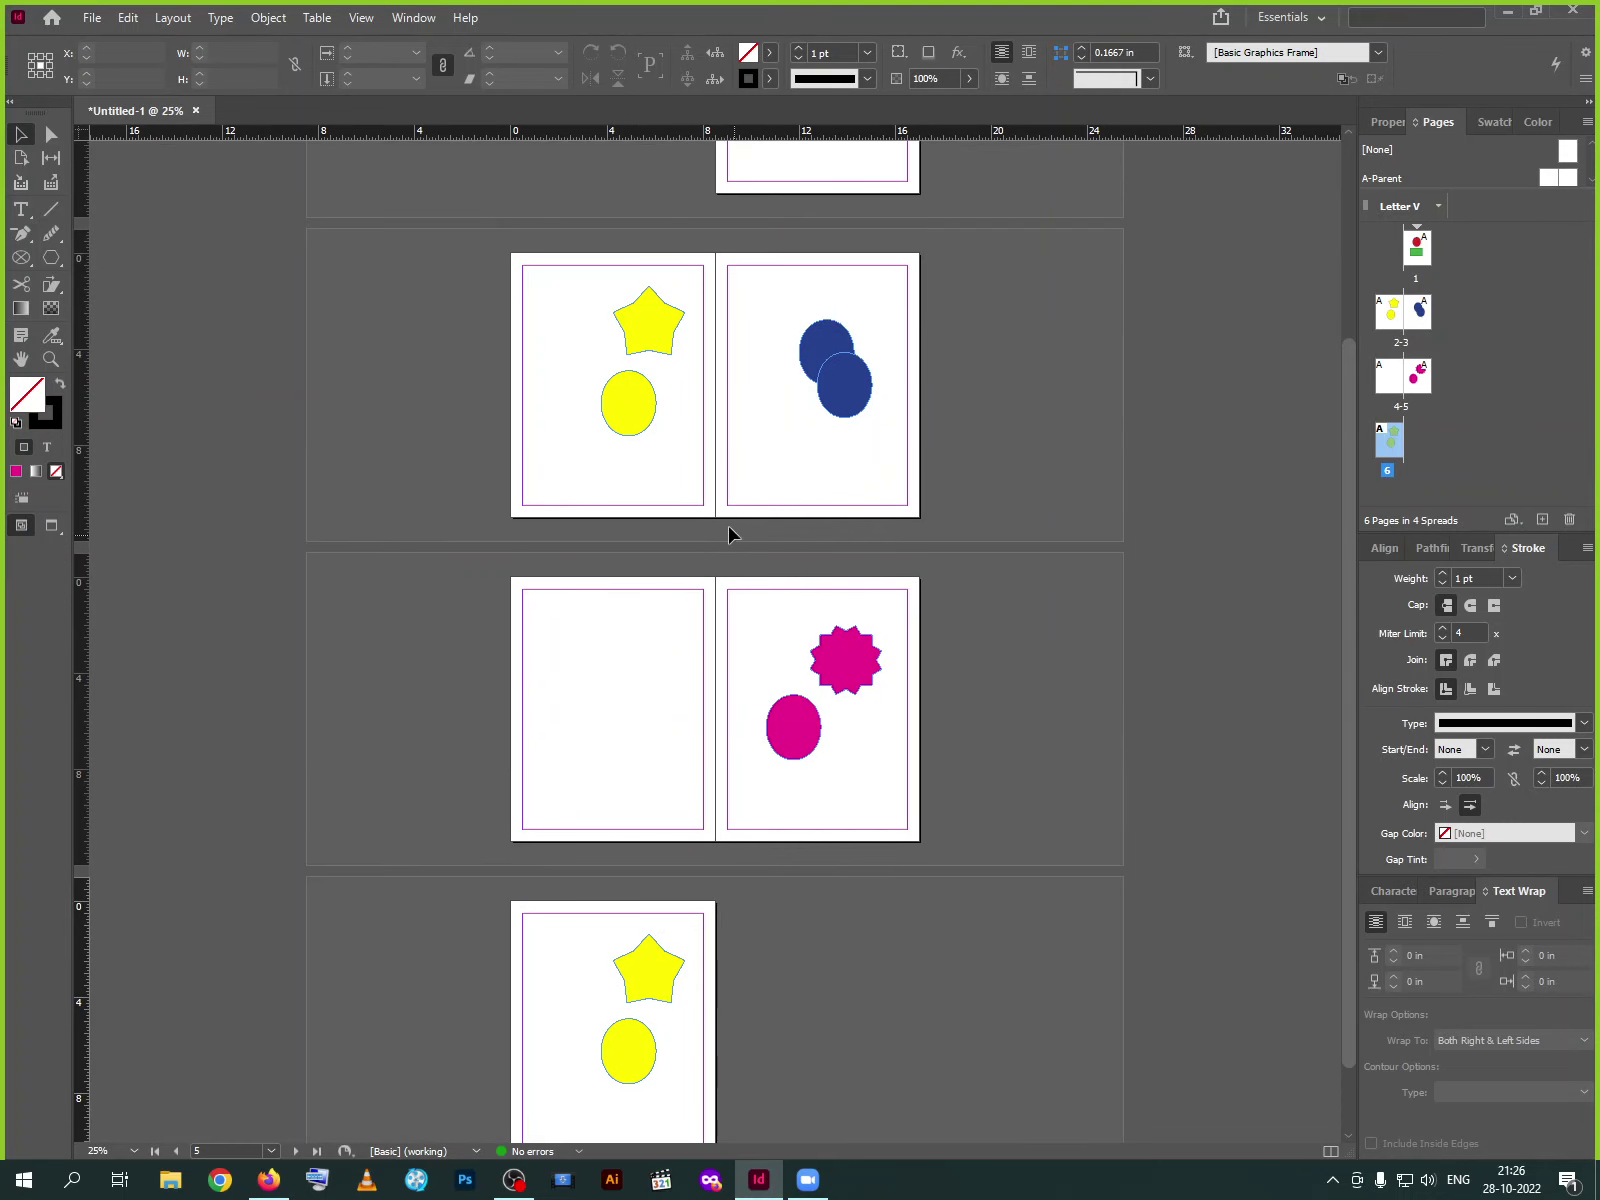
Delete the spread of pages 2-3 together with its objects, and undo the deletion
click(271, 1151)
click(776, 478)
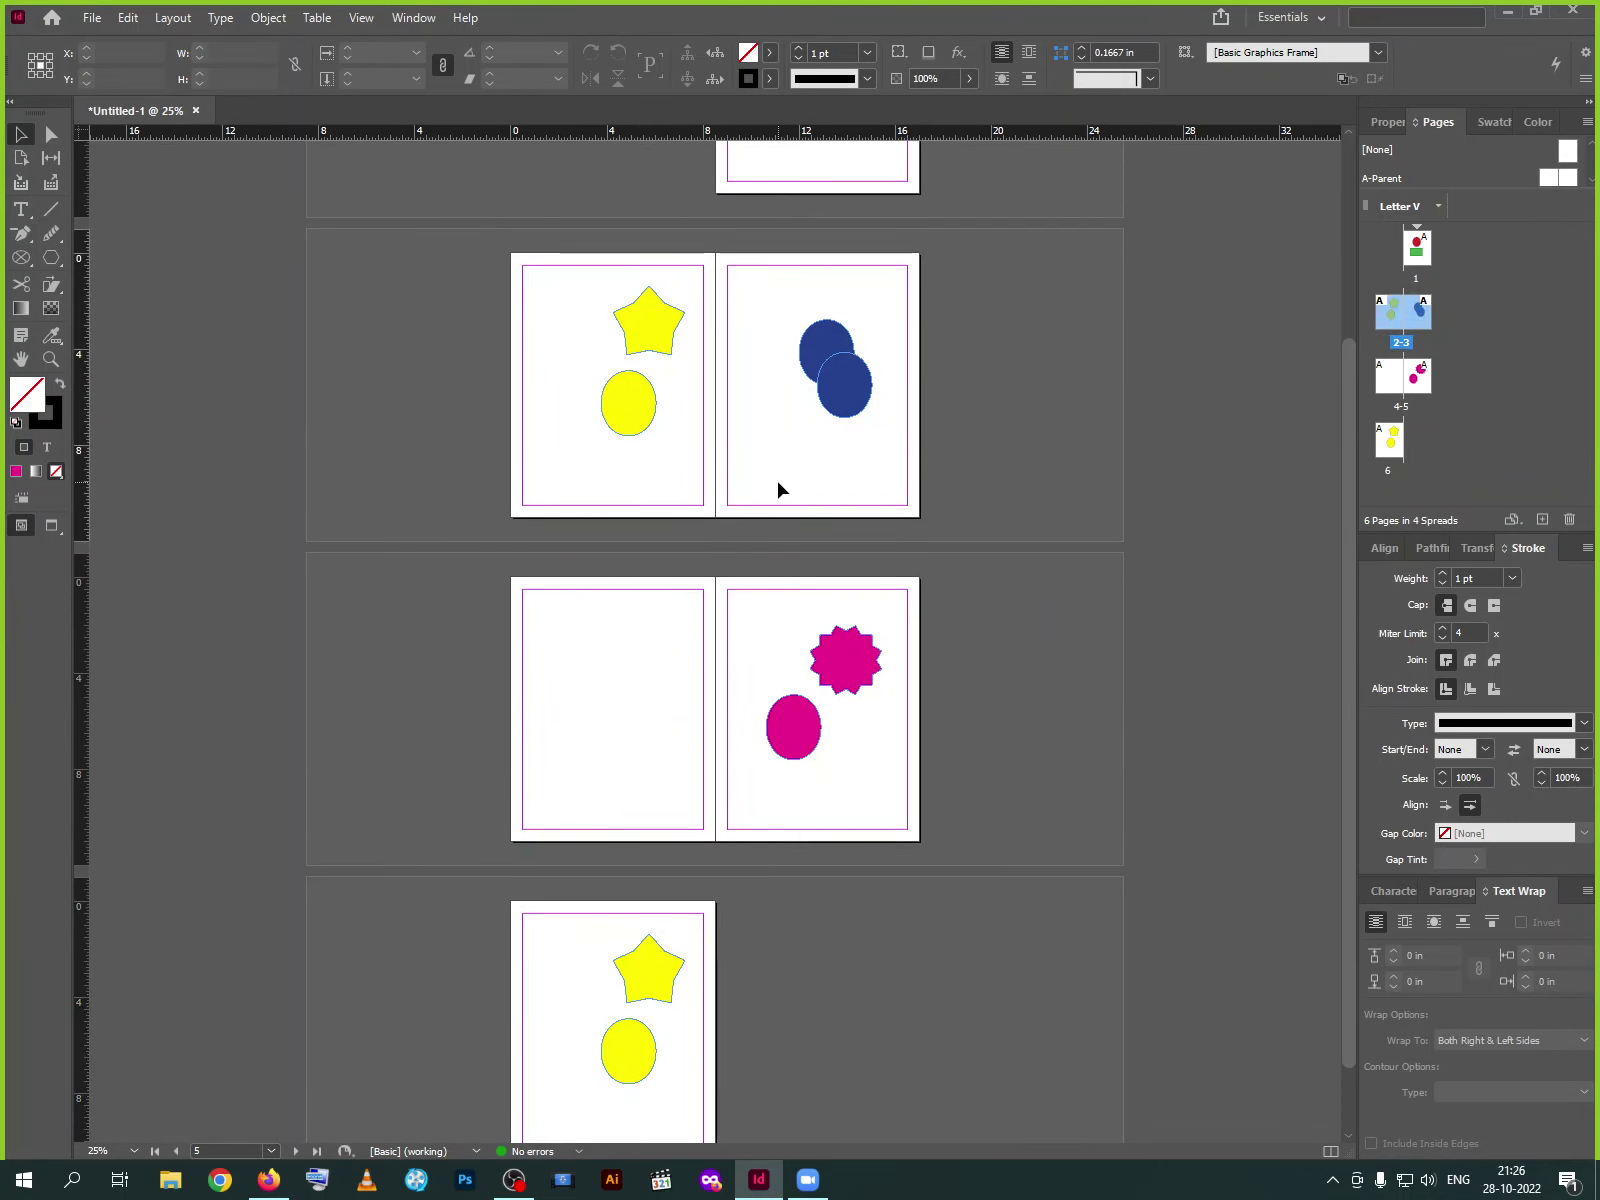
scroll(818, 443, up, 2)
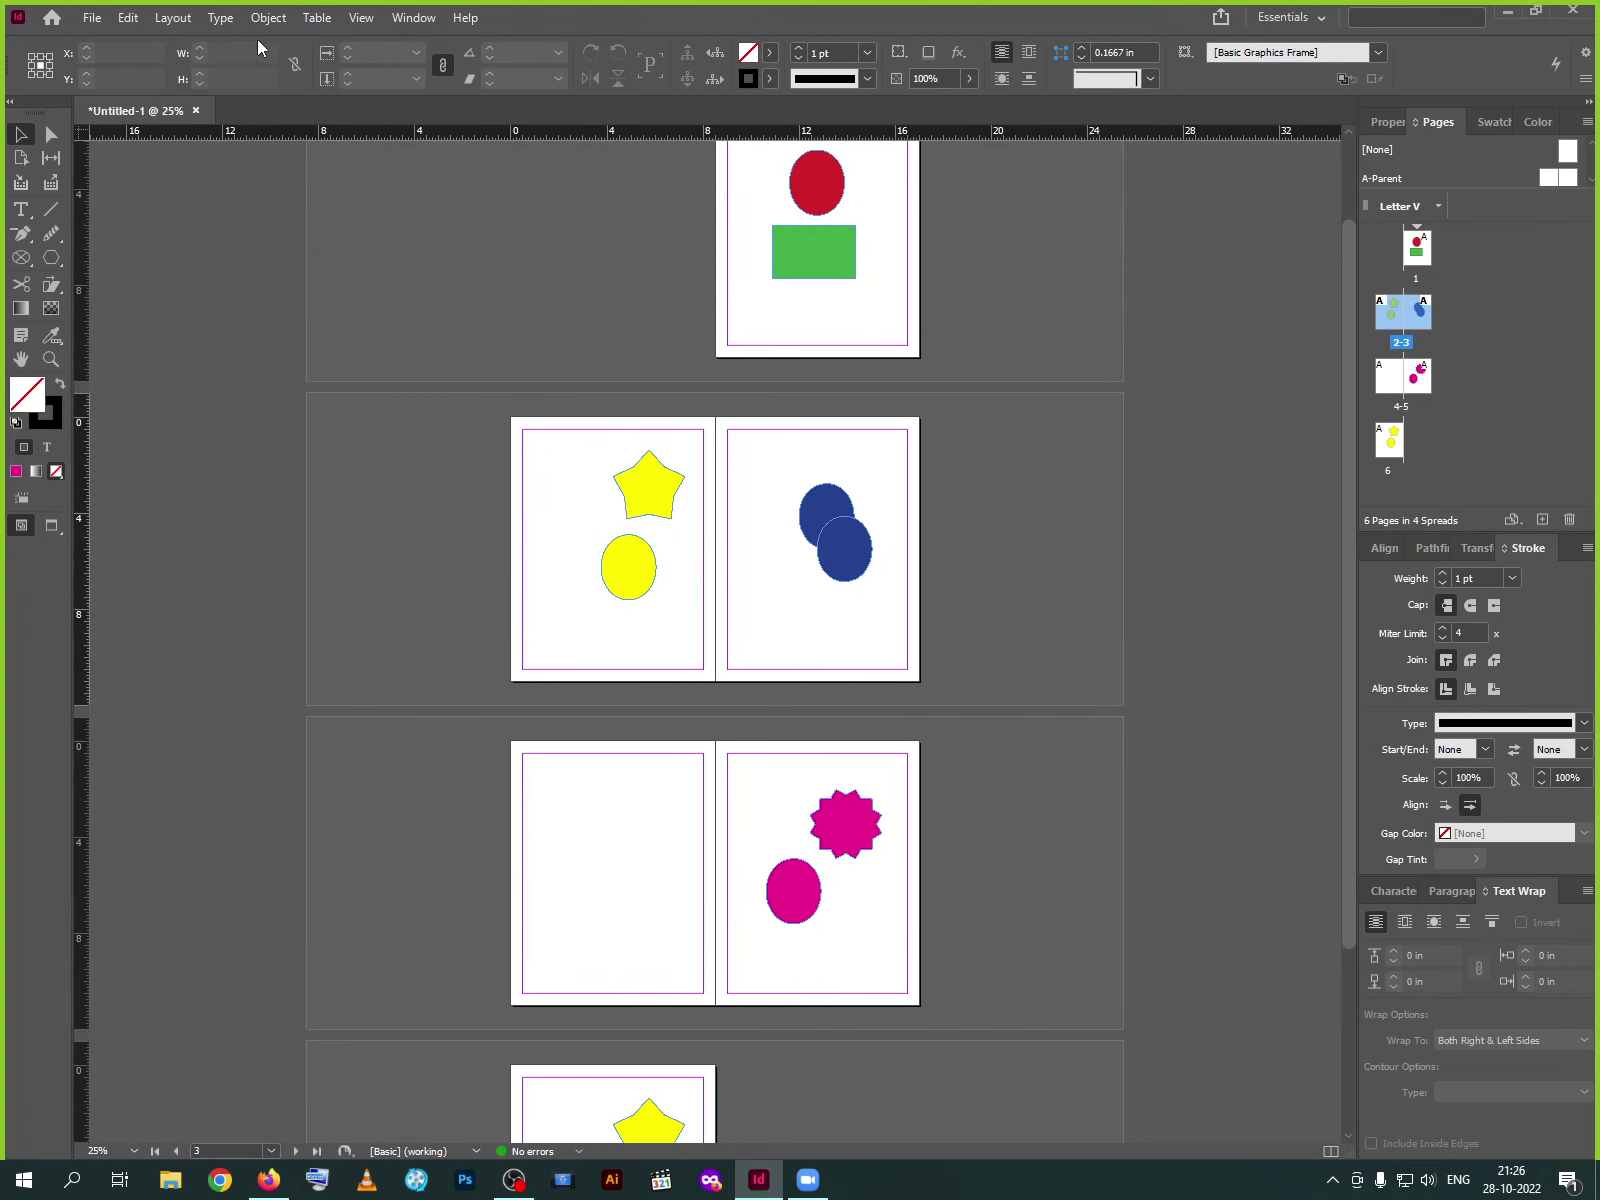
click(172, 17)
mouse_move(386, 40)
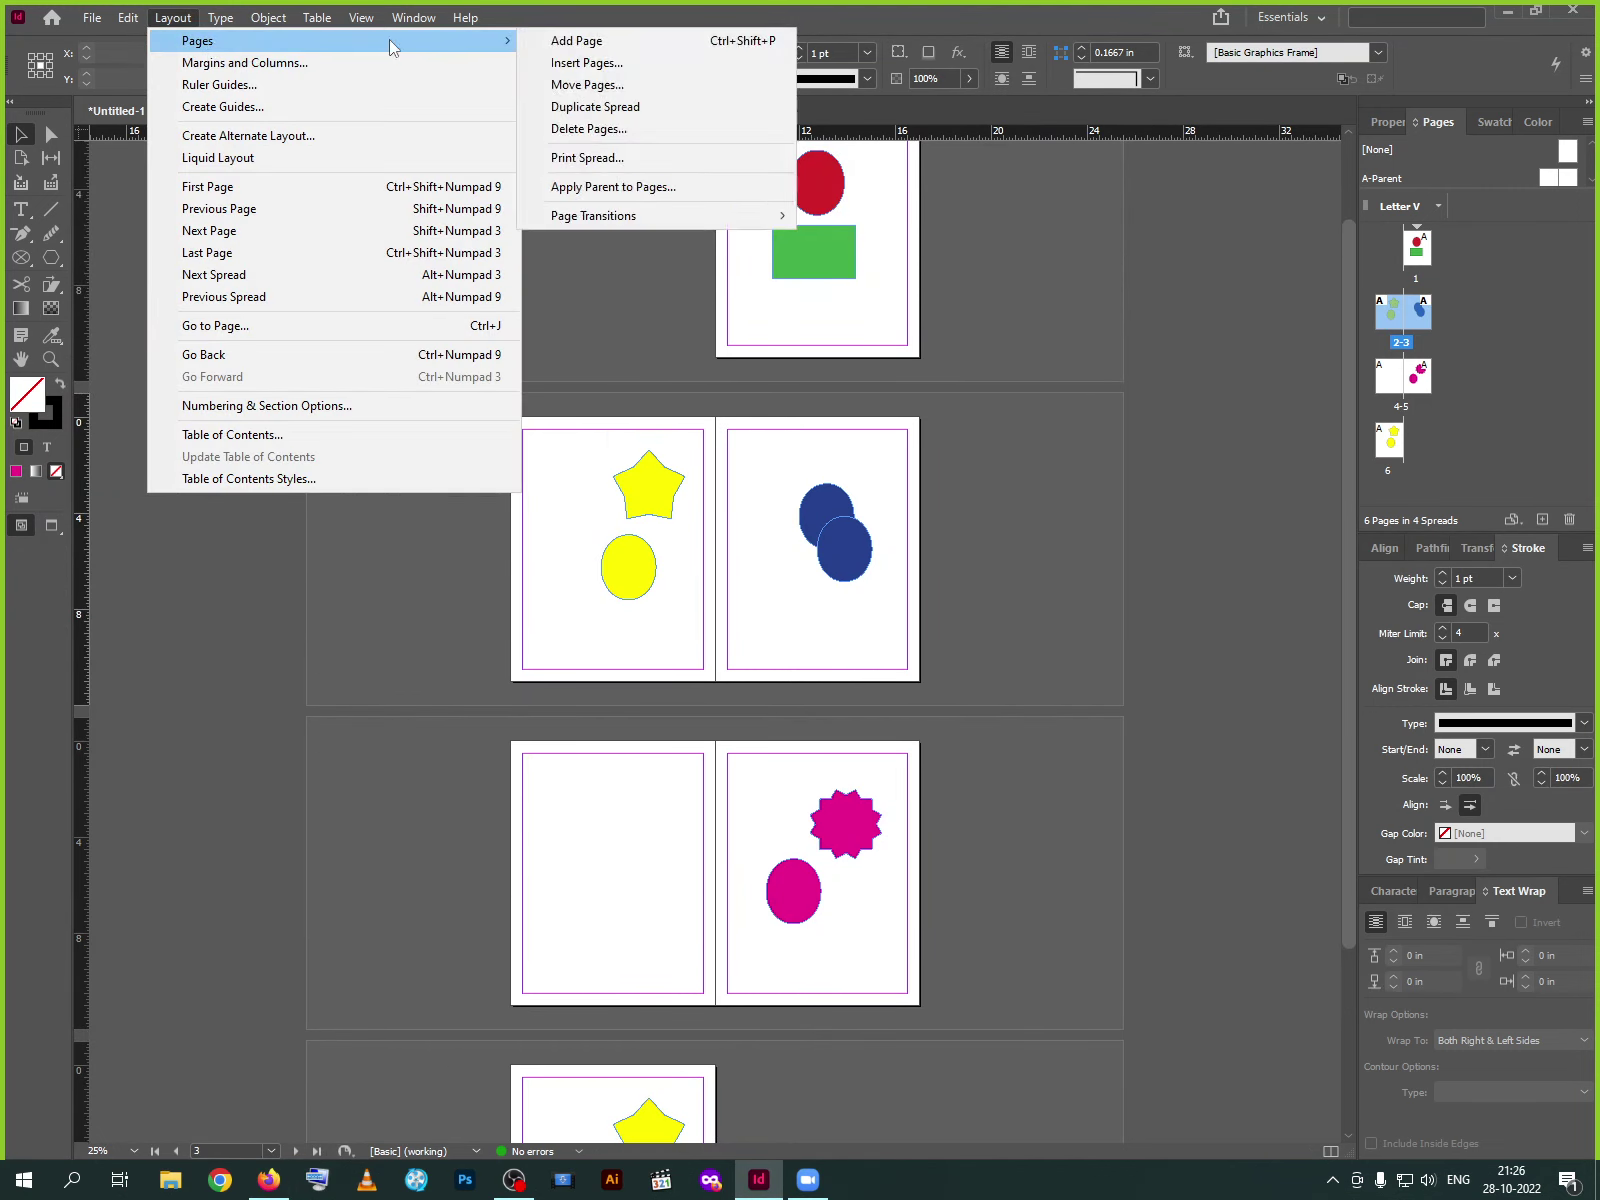
click(606, 138)
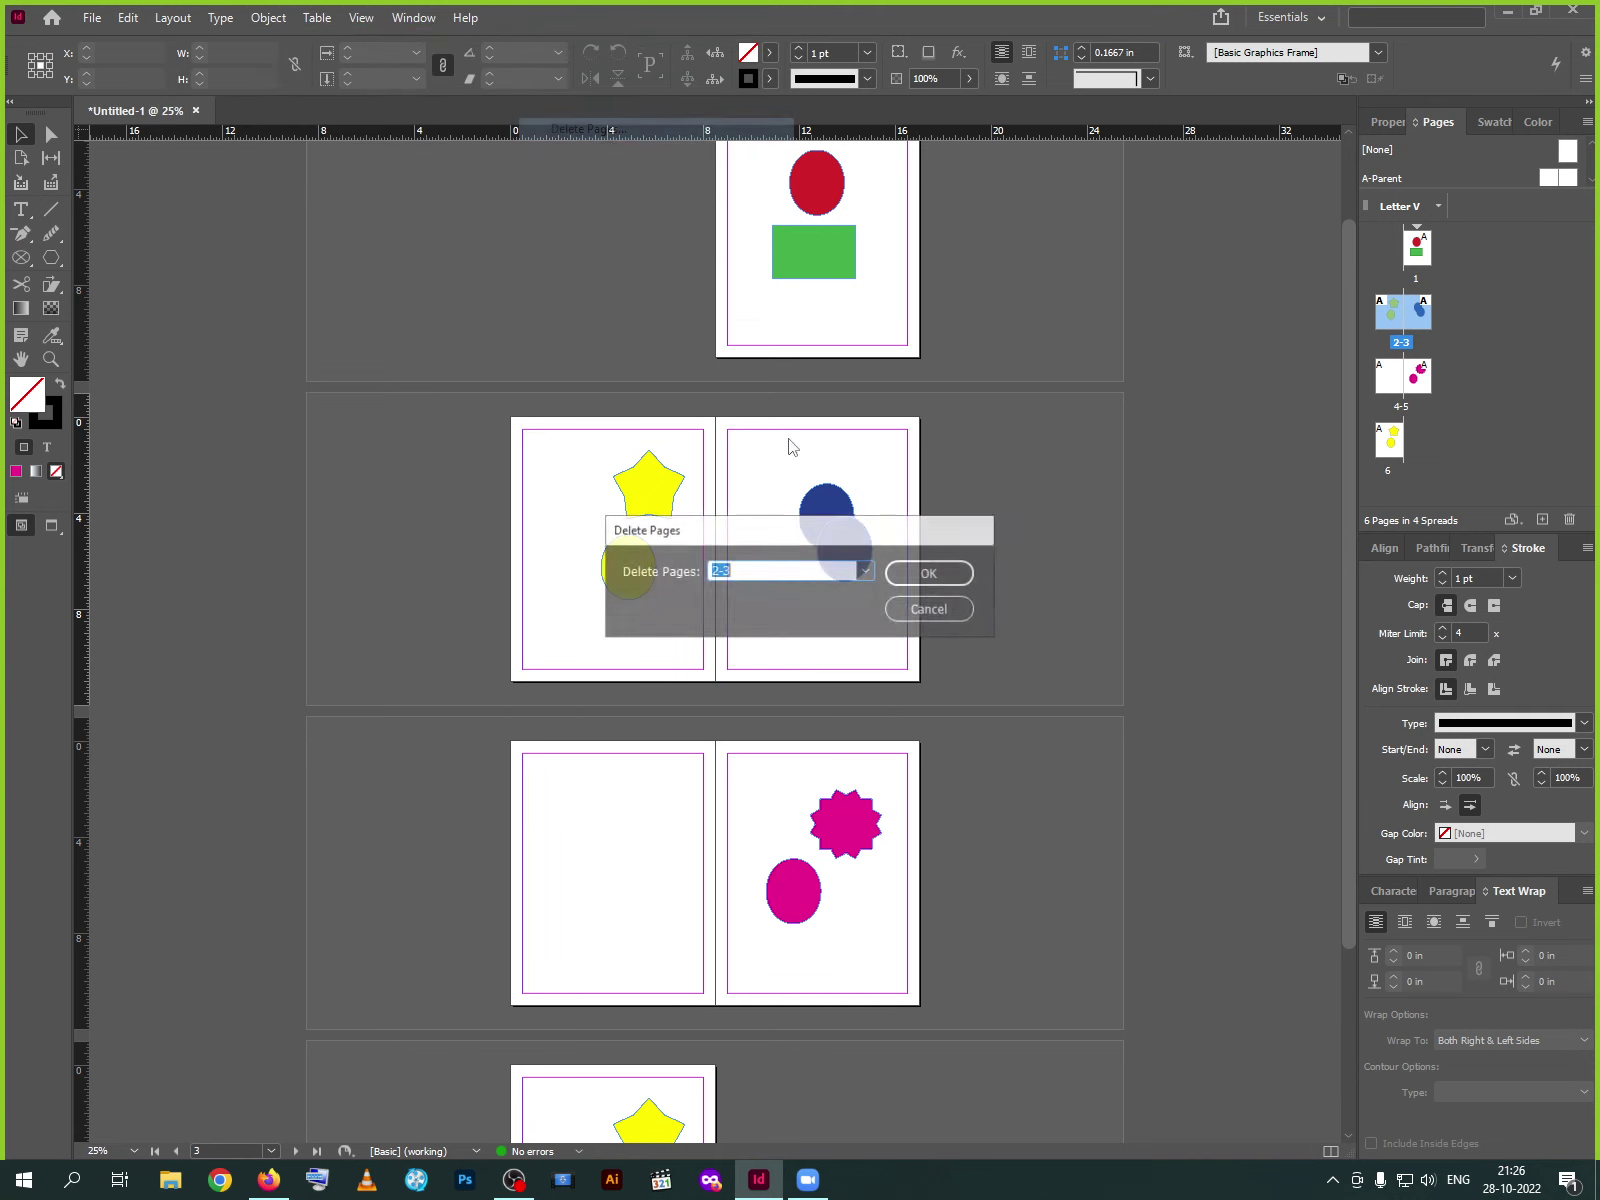
click(866, 572)
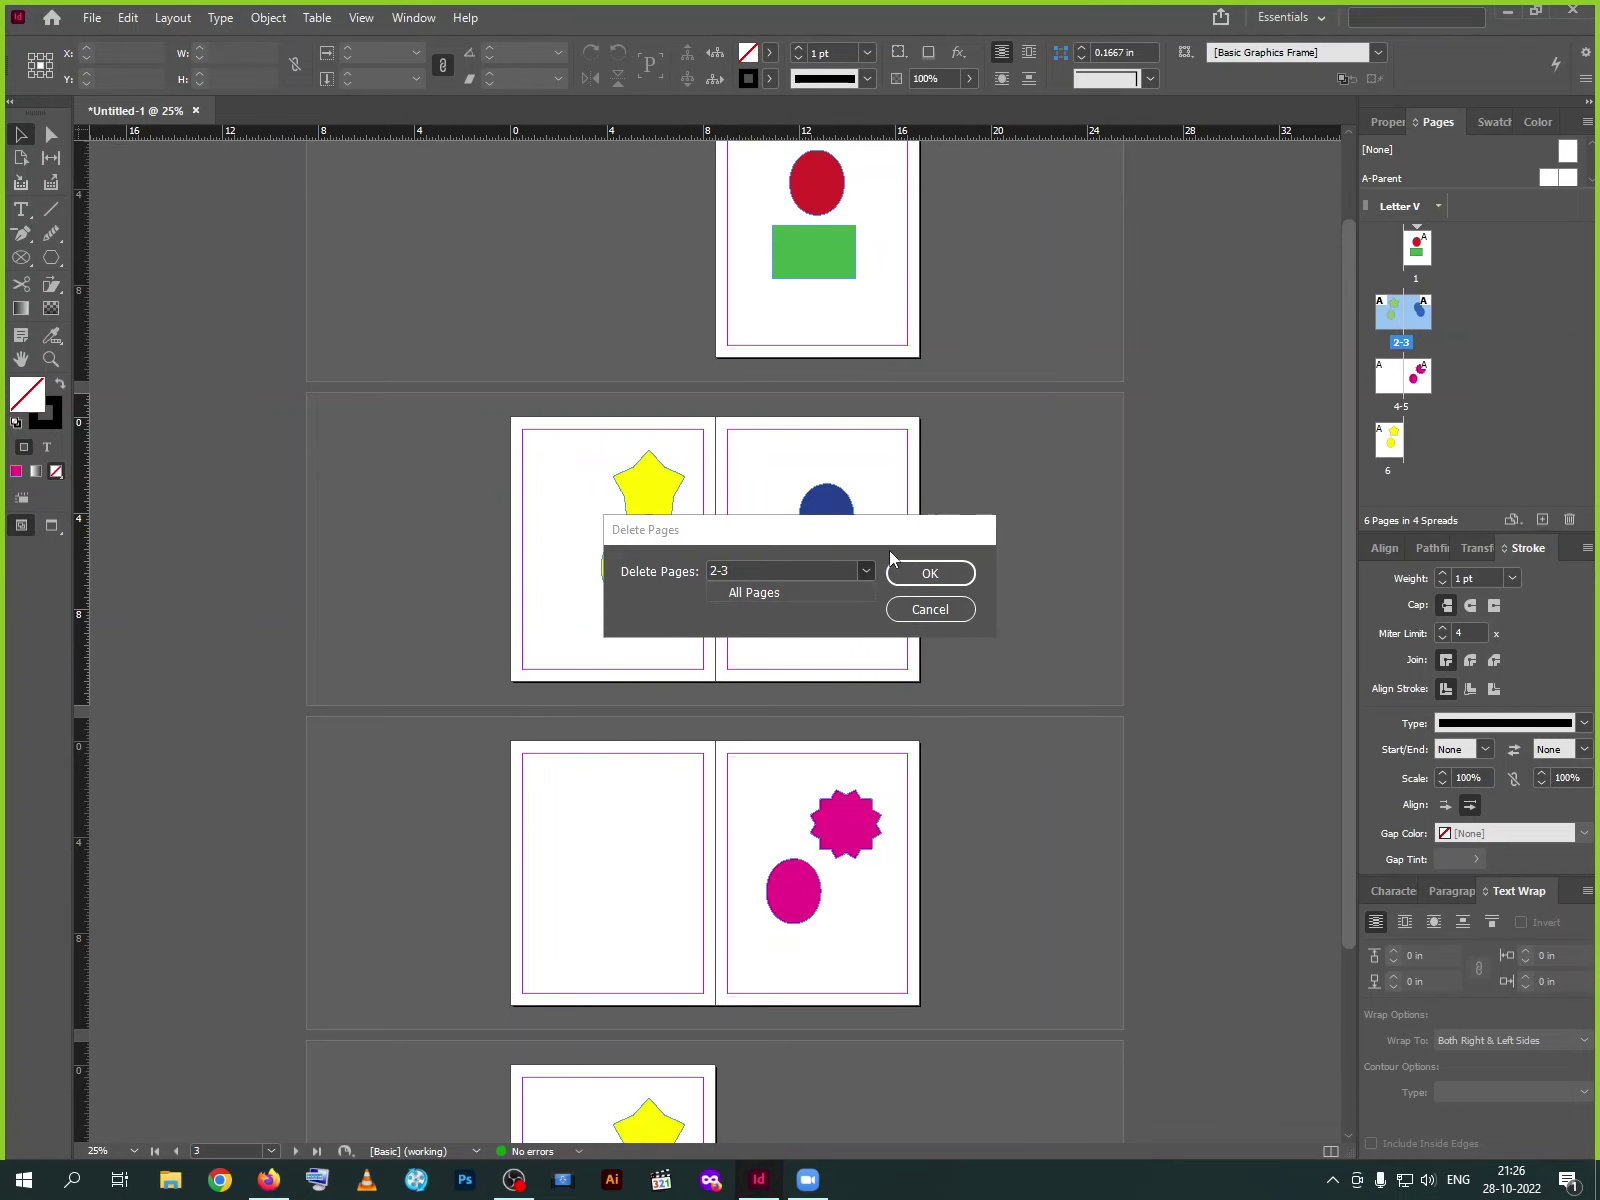
click(866, 572)
click(906, 575)
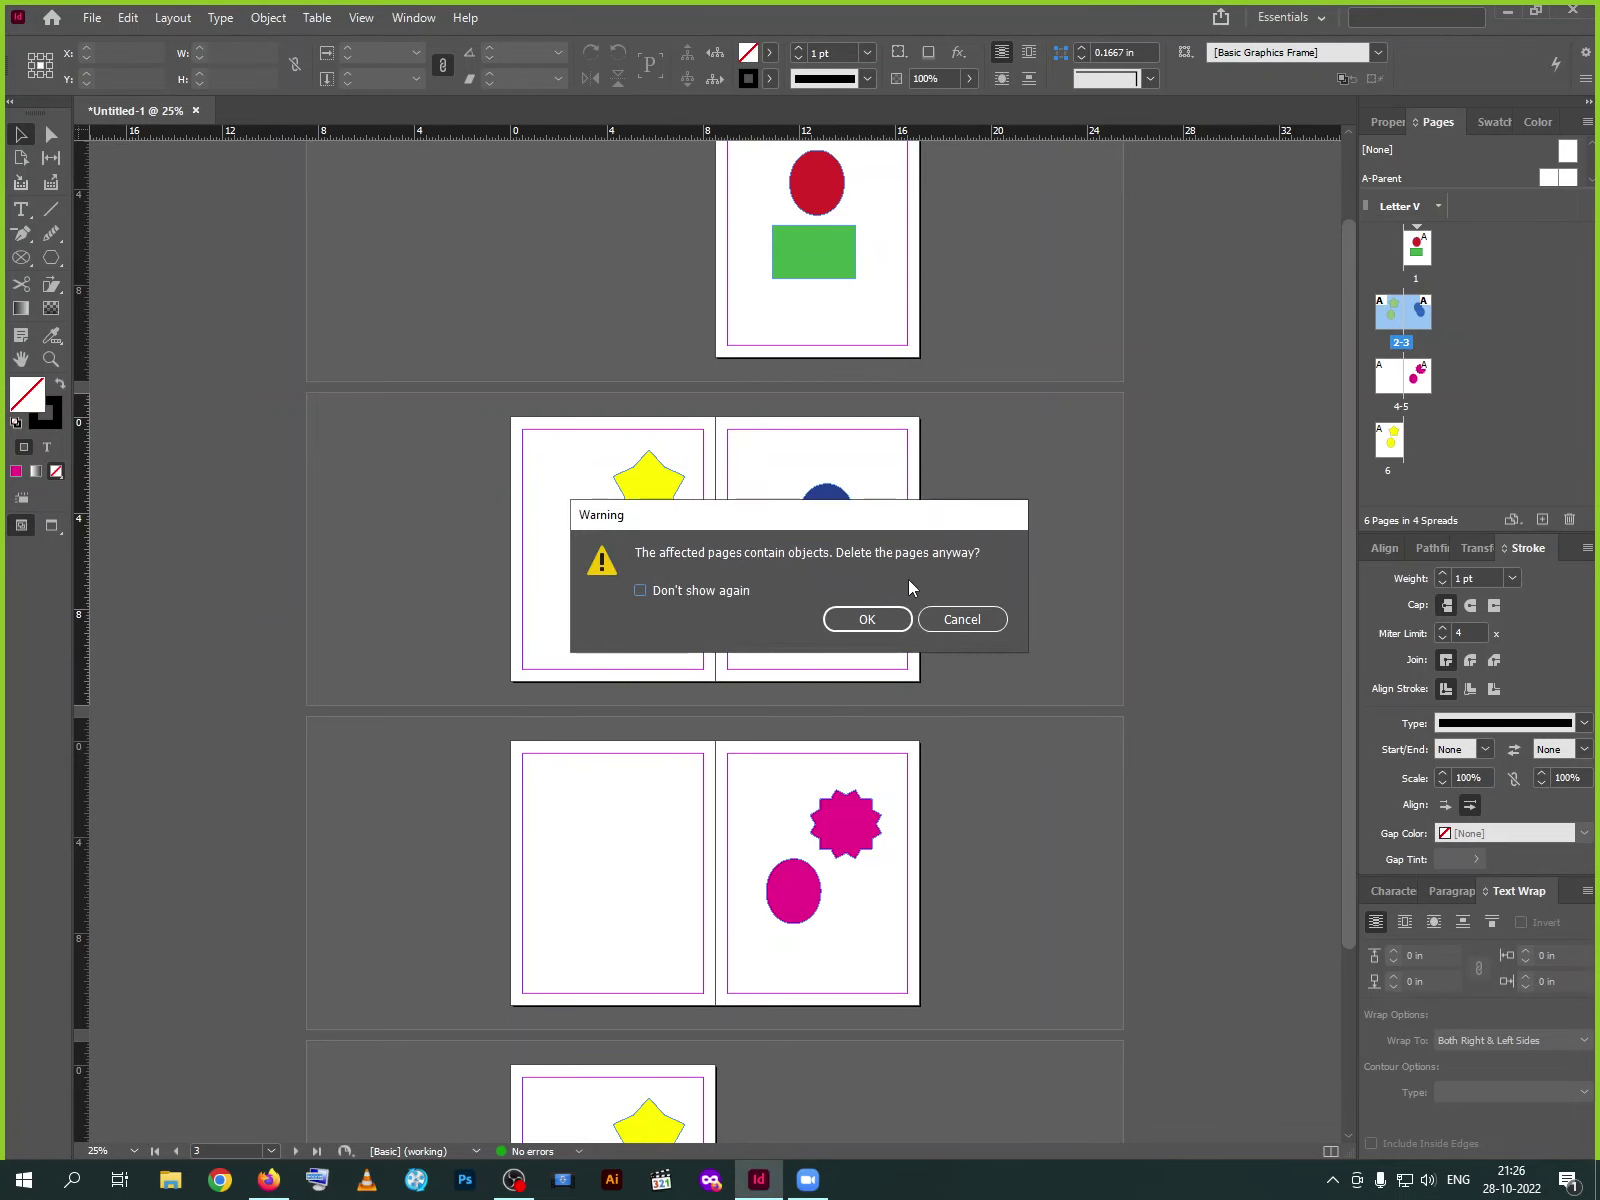
click(880, 612)
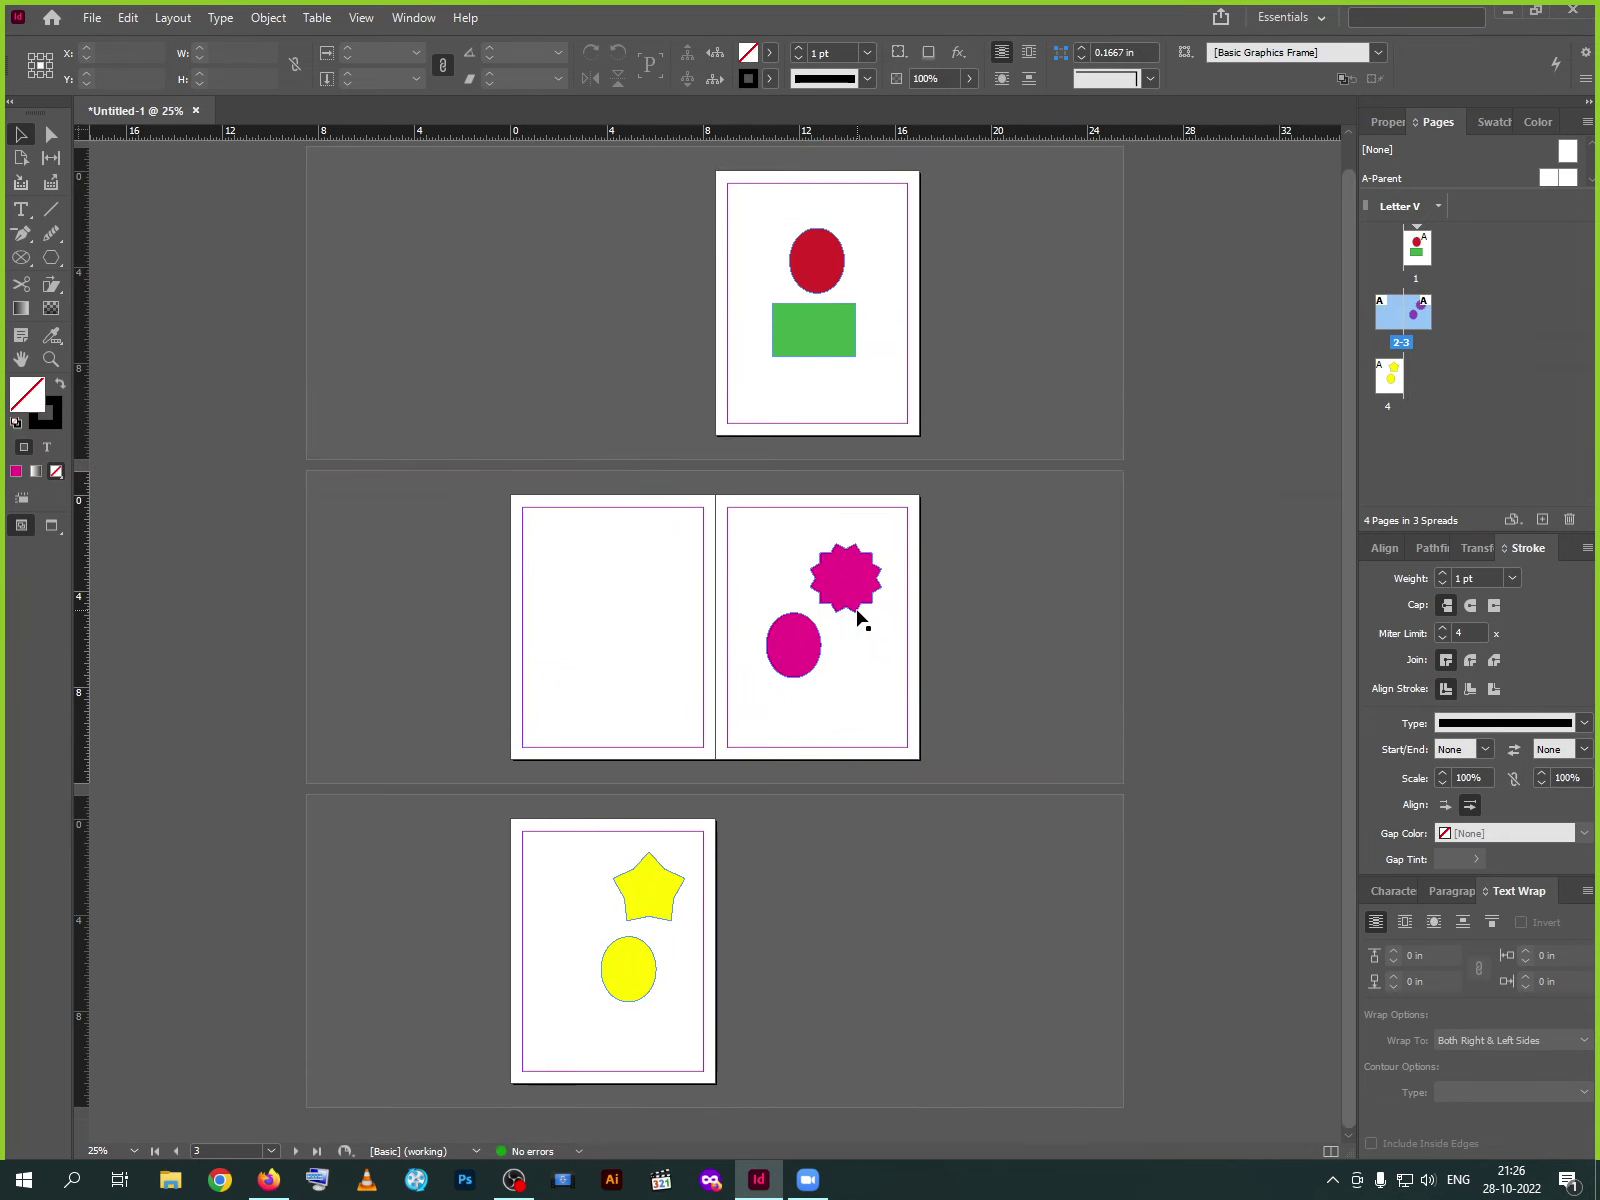
key(ctrl+z)
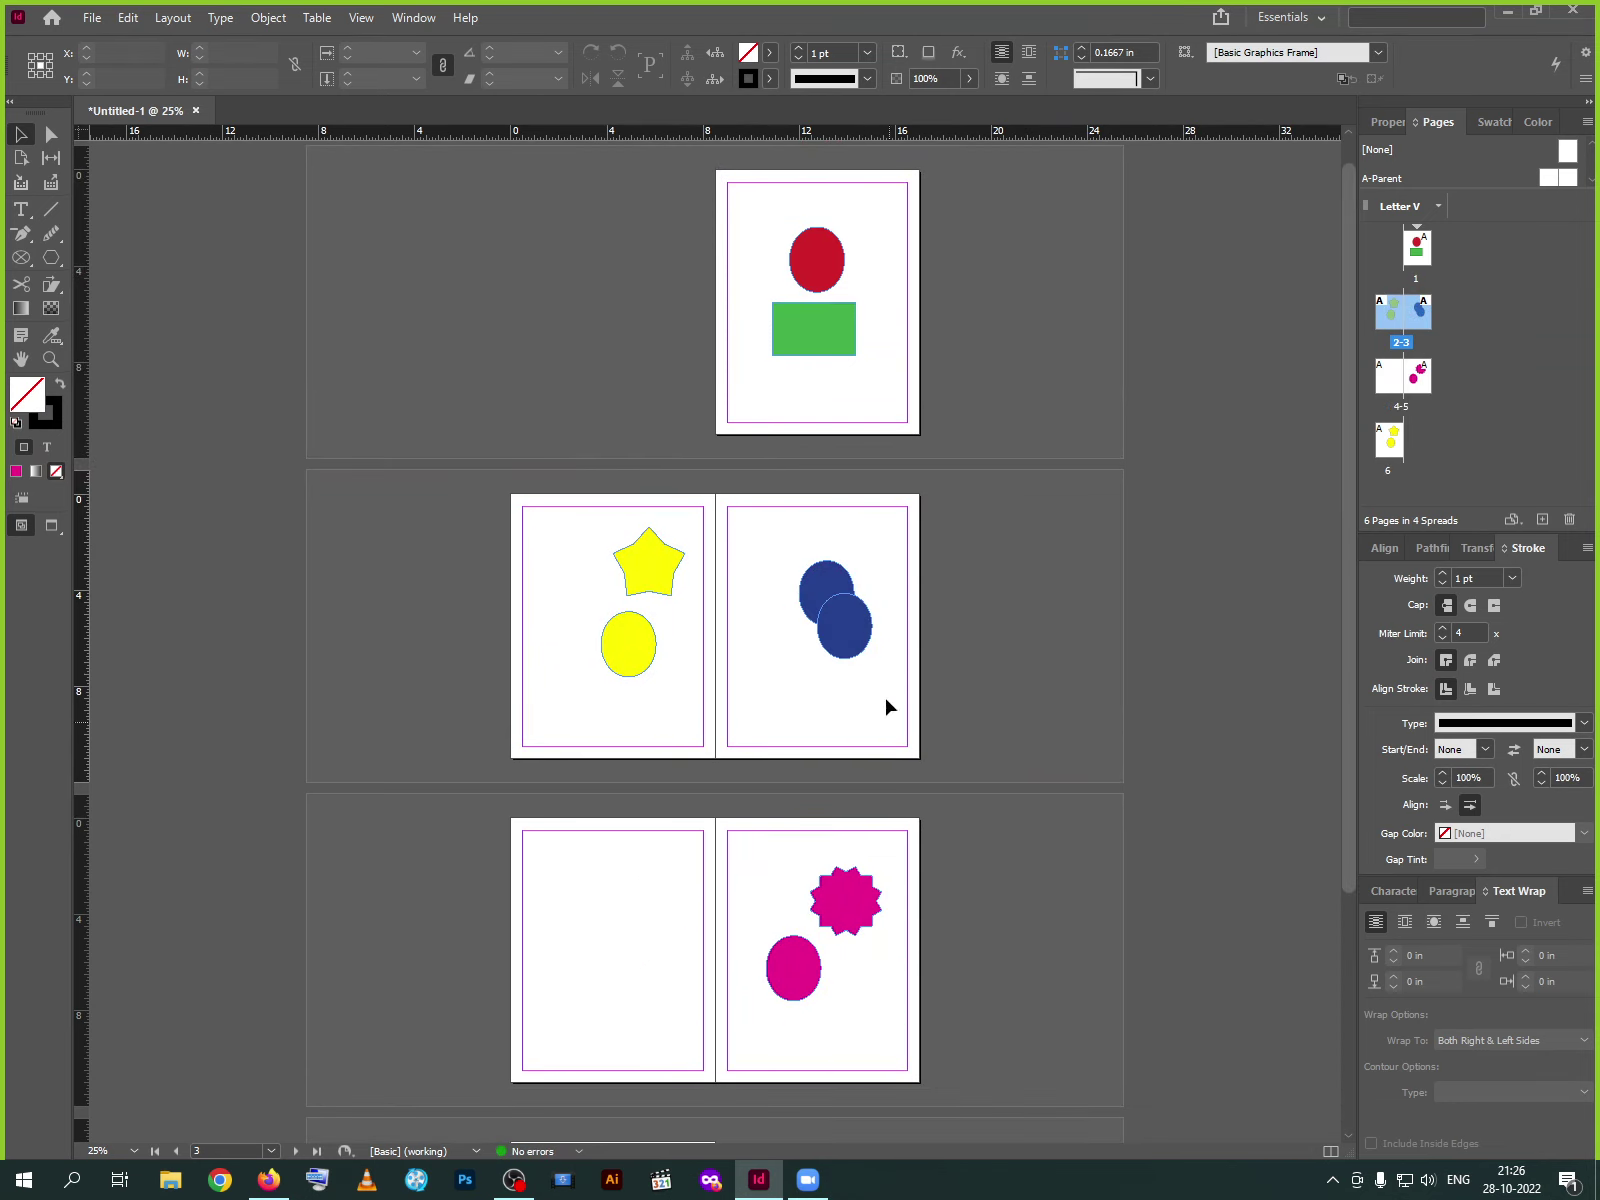
Move the lower blue ellipse on page 3 down and to the right, to about X 15 in, Y 6.9 in
click(173, 18)
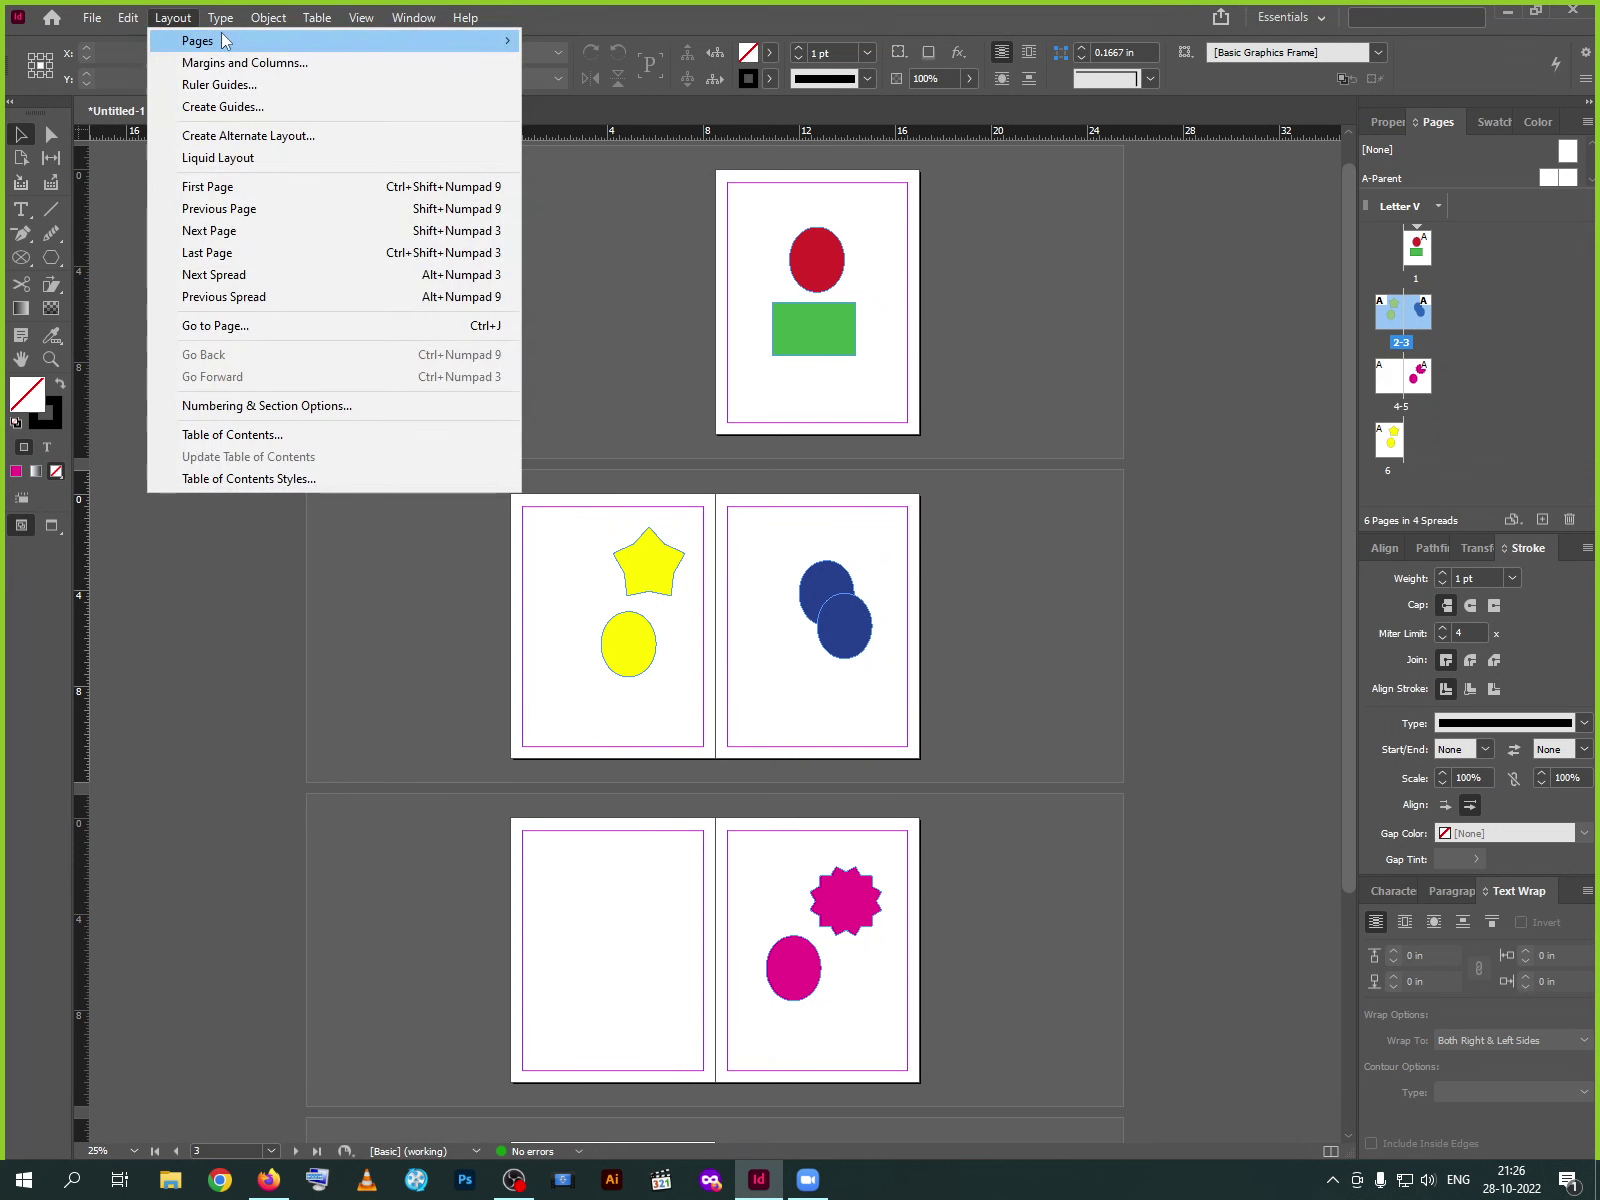
mouse_move(464, 40)
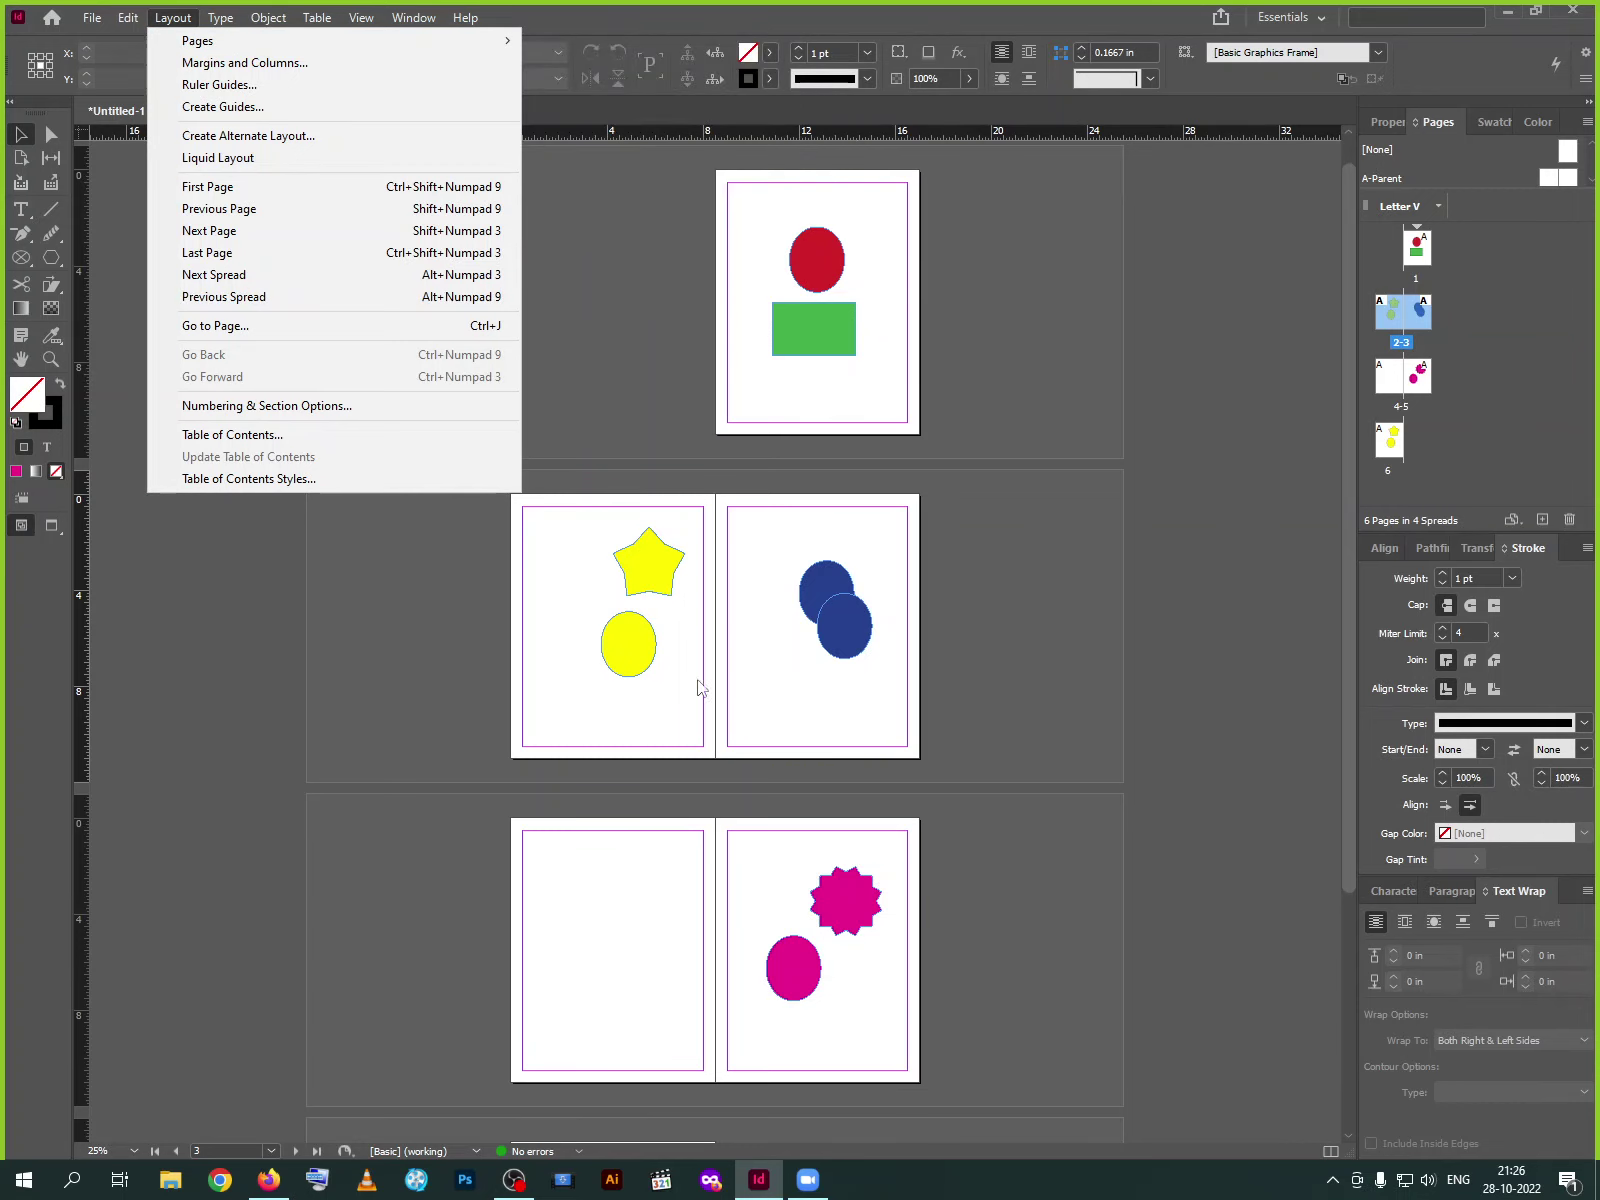
click(822, 636)
mouse_move(846, 628)
mouse_down()
mouse_move(975, 640)
mouse_move(868, 656)
mouse_up()
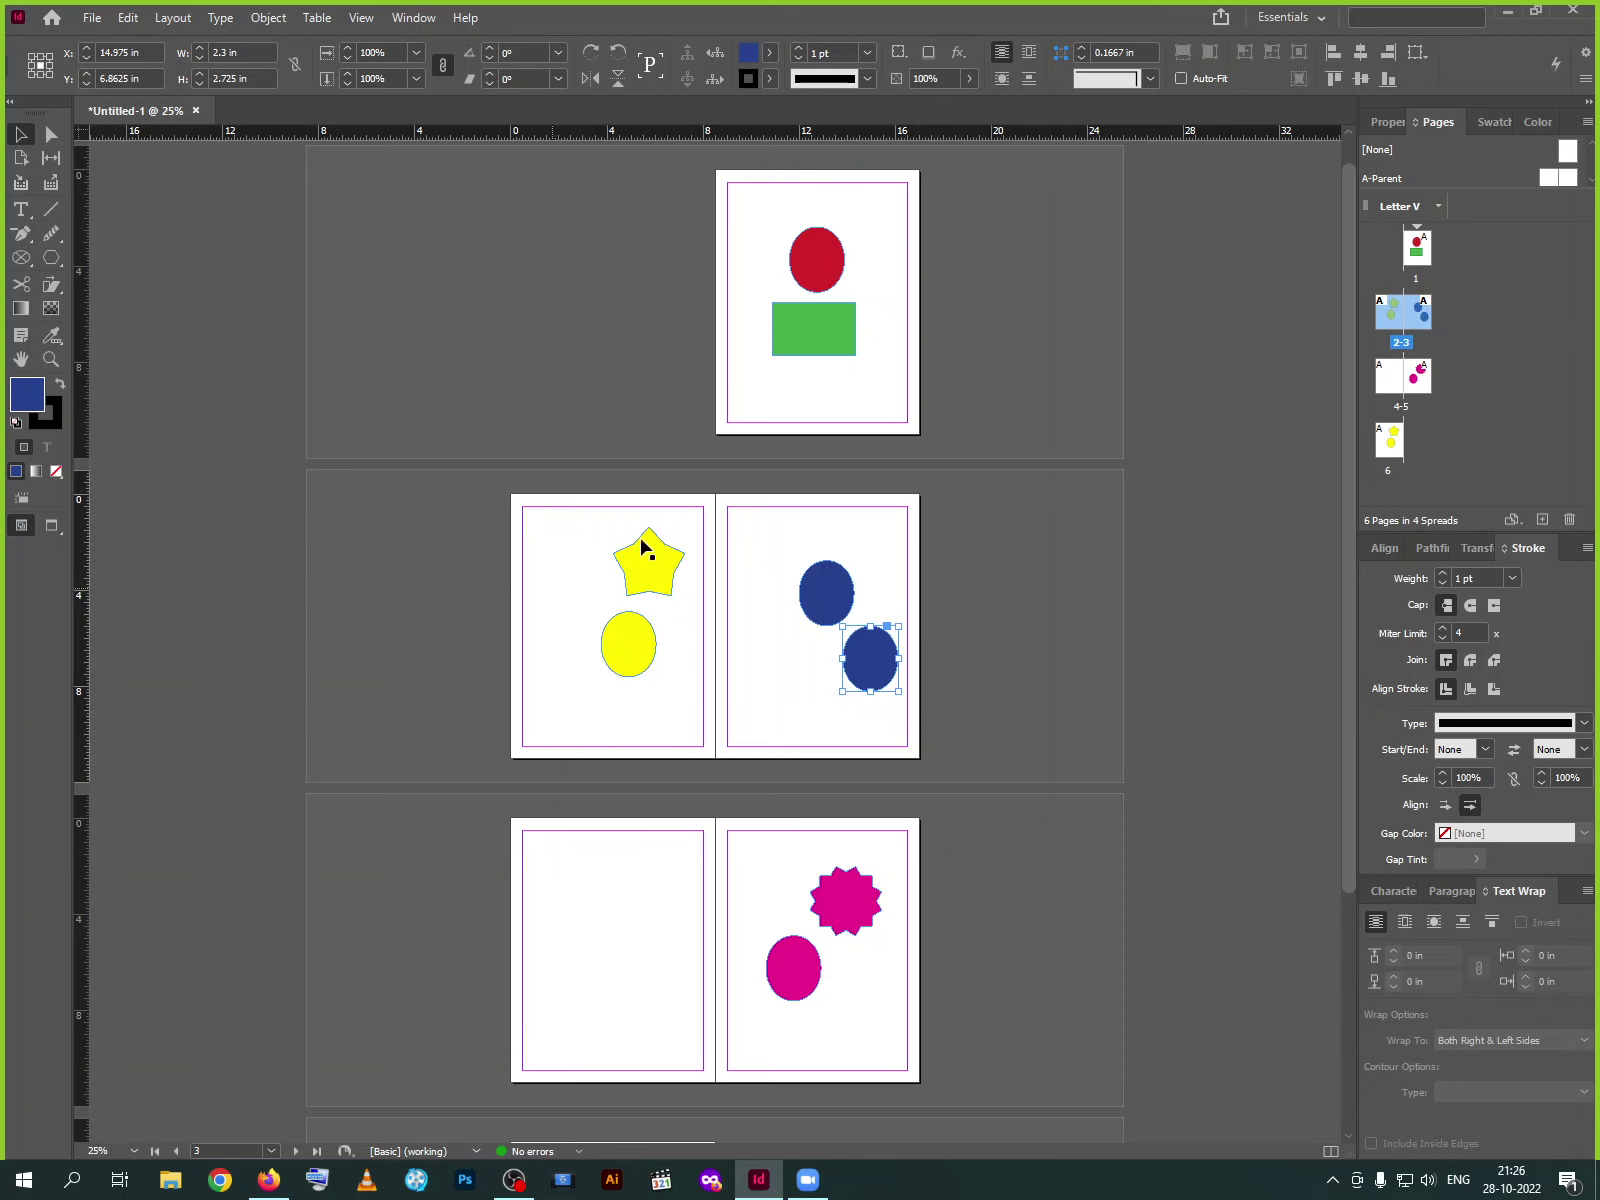
Apply the Blinds page transition to all spreads of the document
click(269, 20)
mouse_move(173, 18)
mouse_move(330, 41)
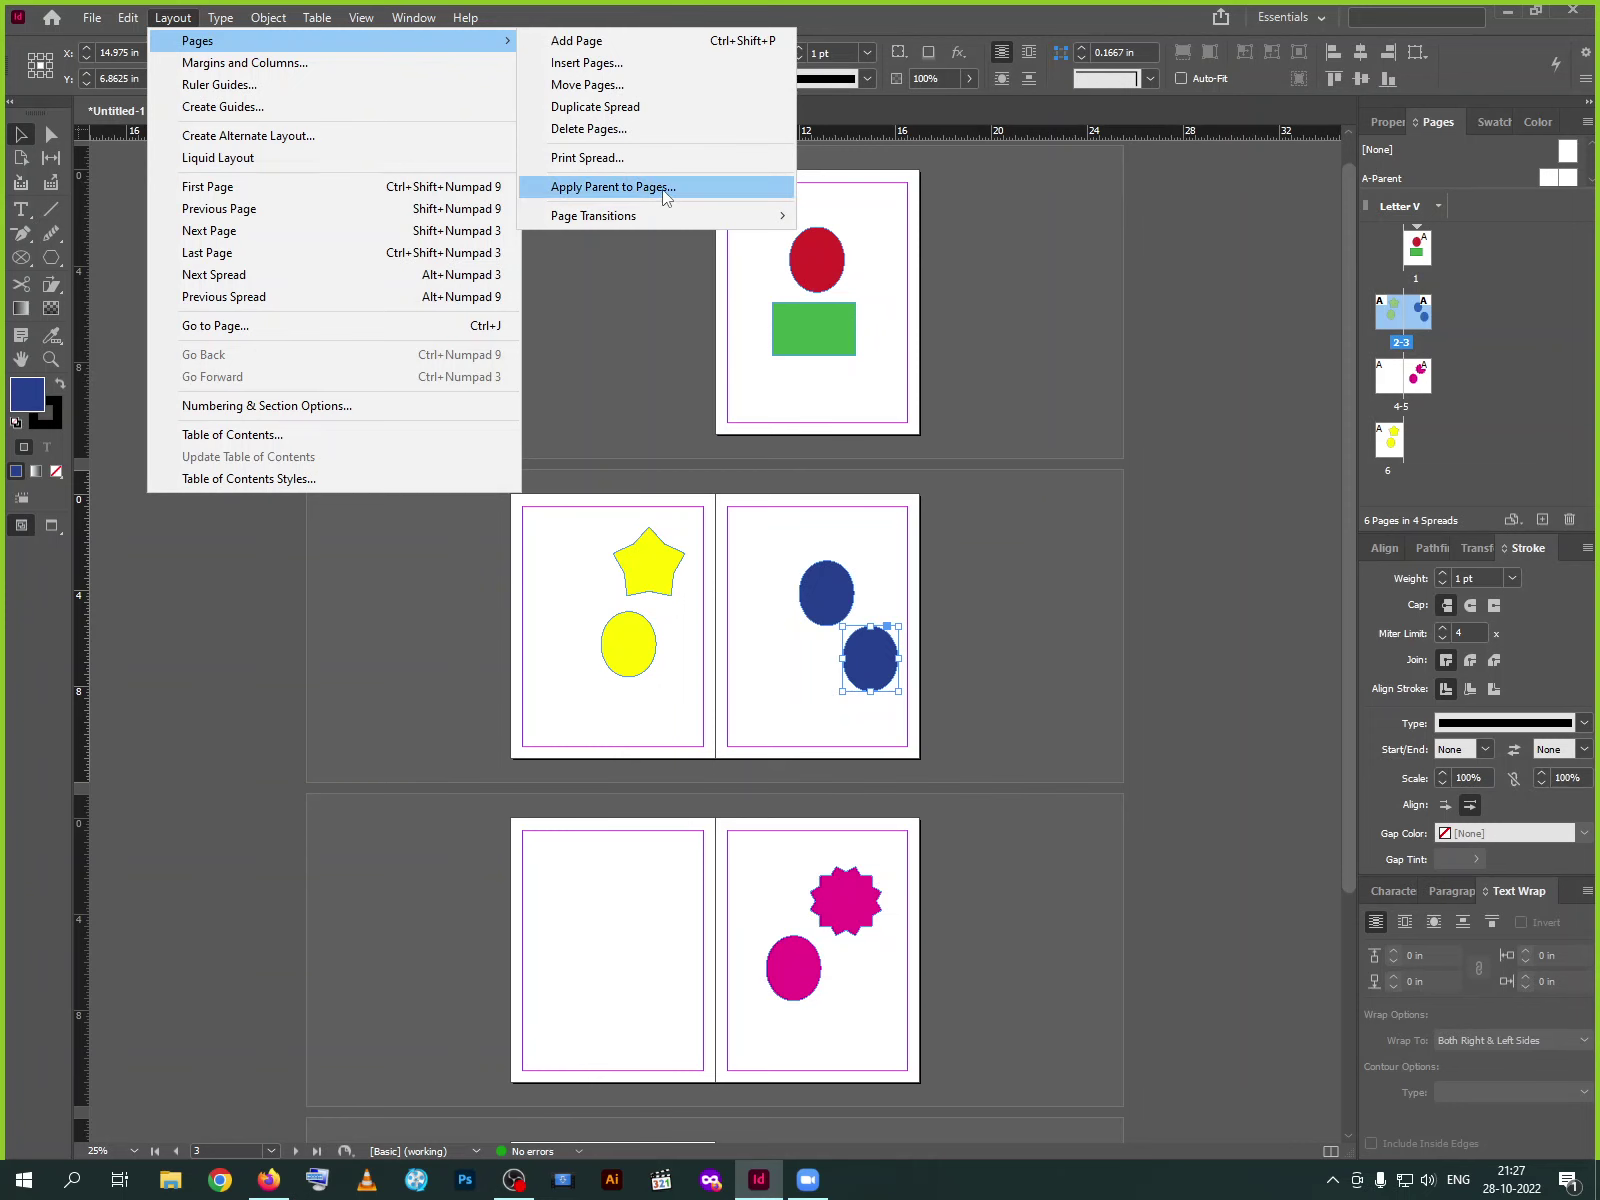
mouse_move(660, 215)
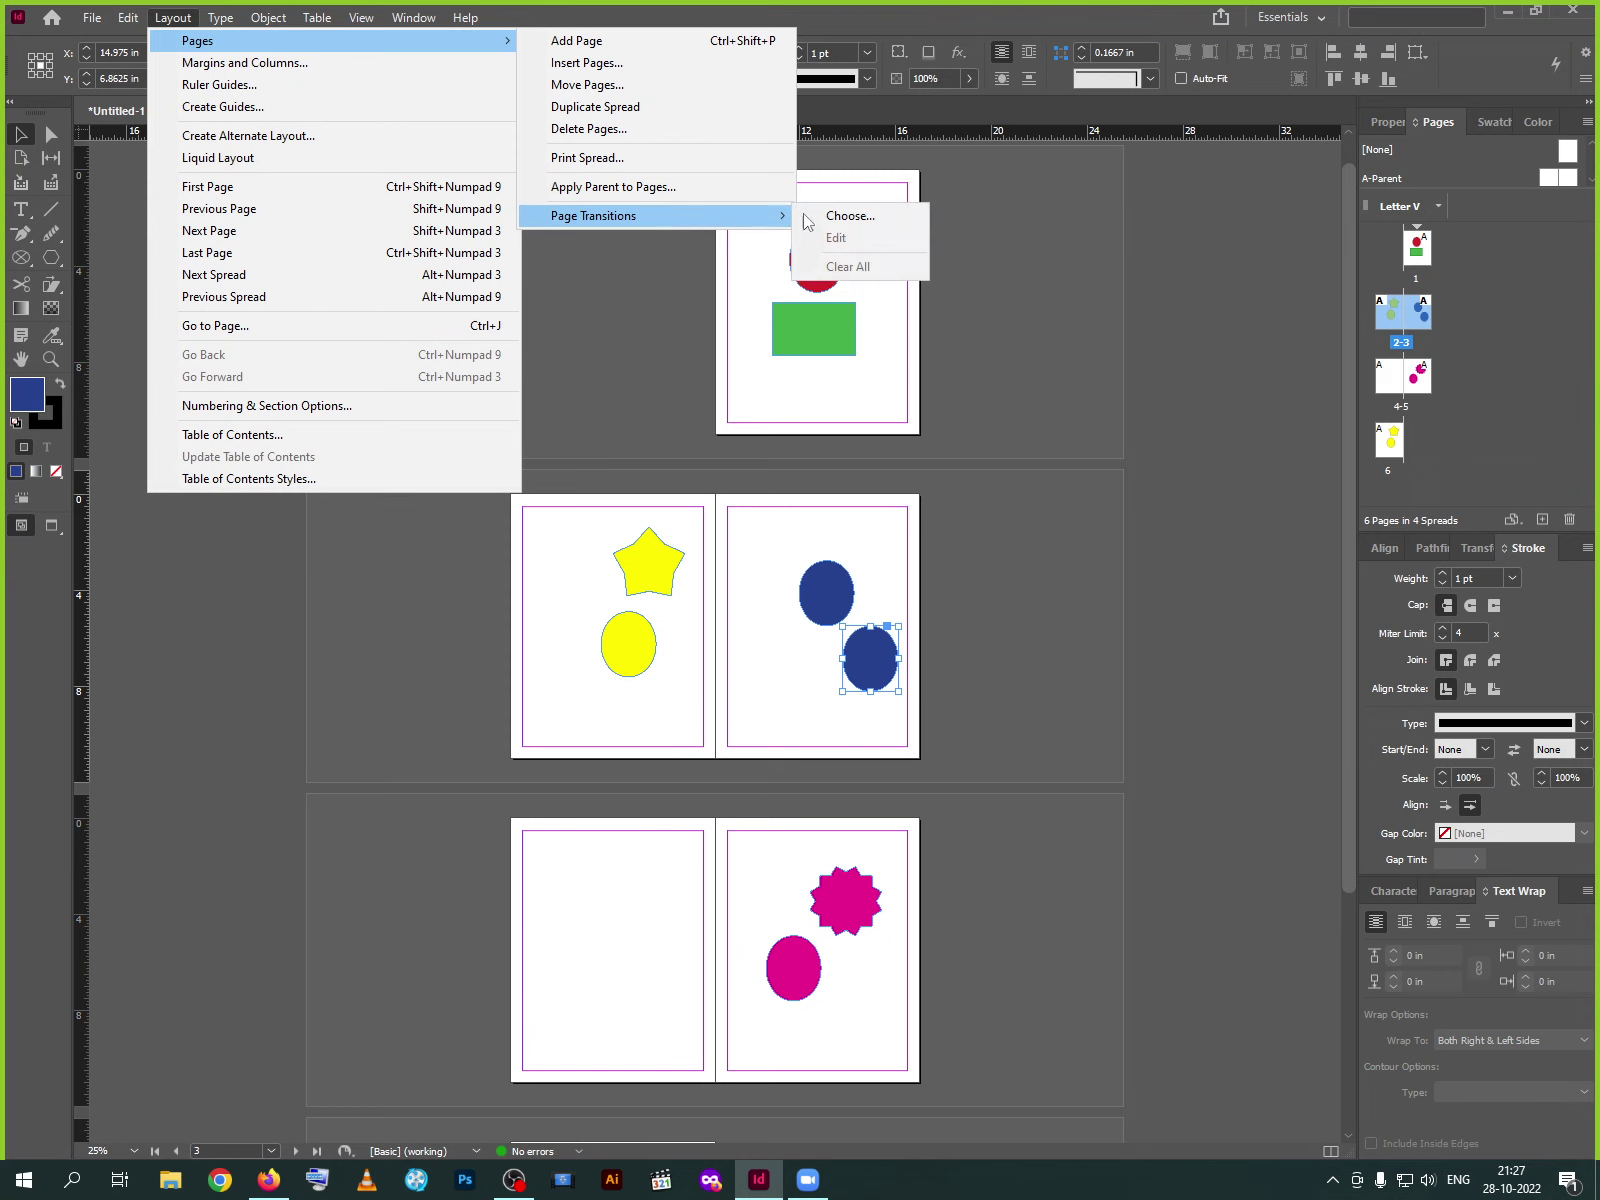
click(850, 216)
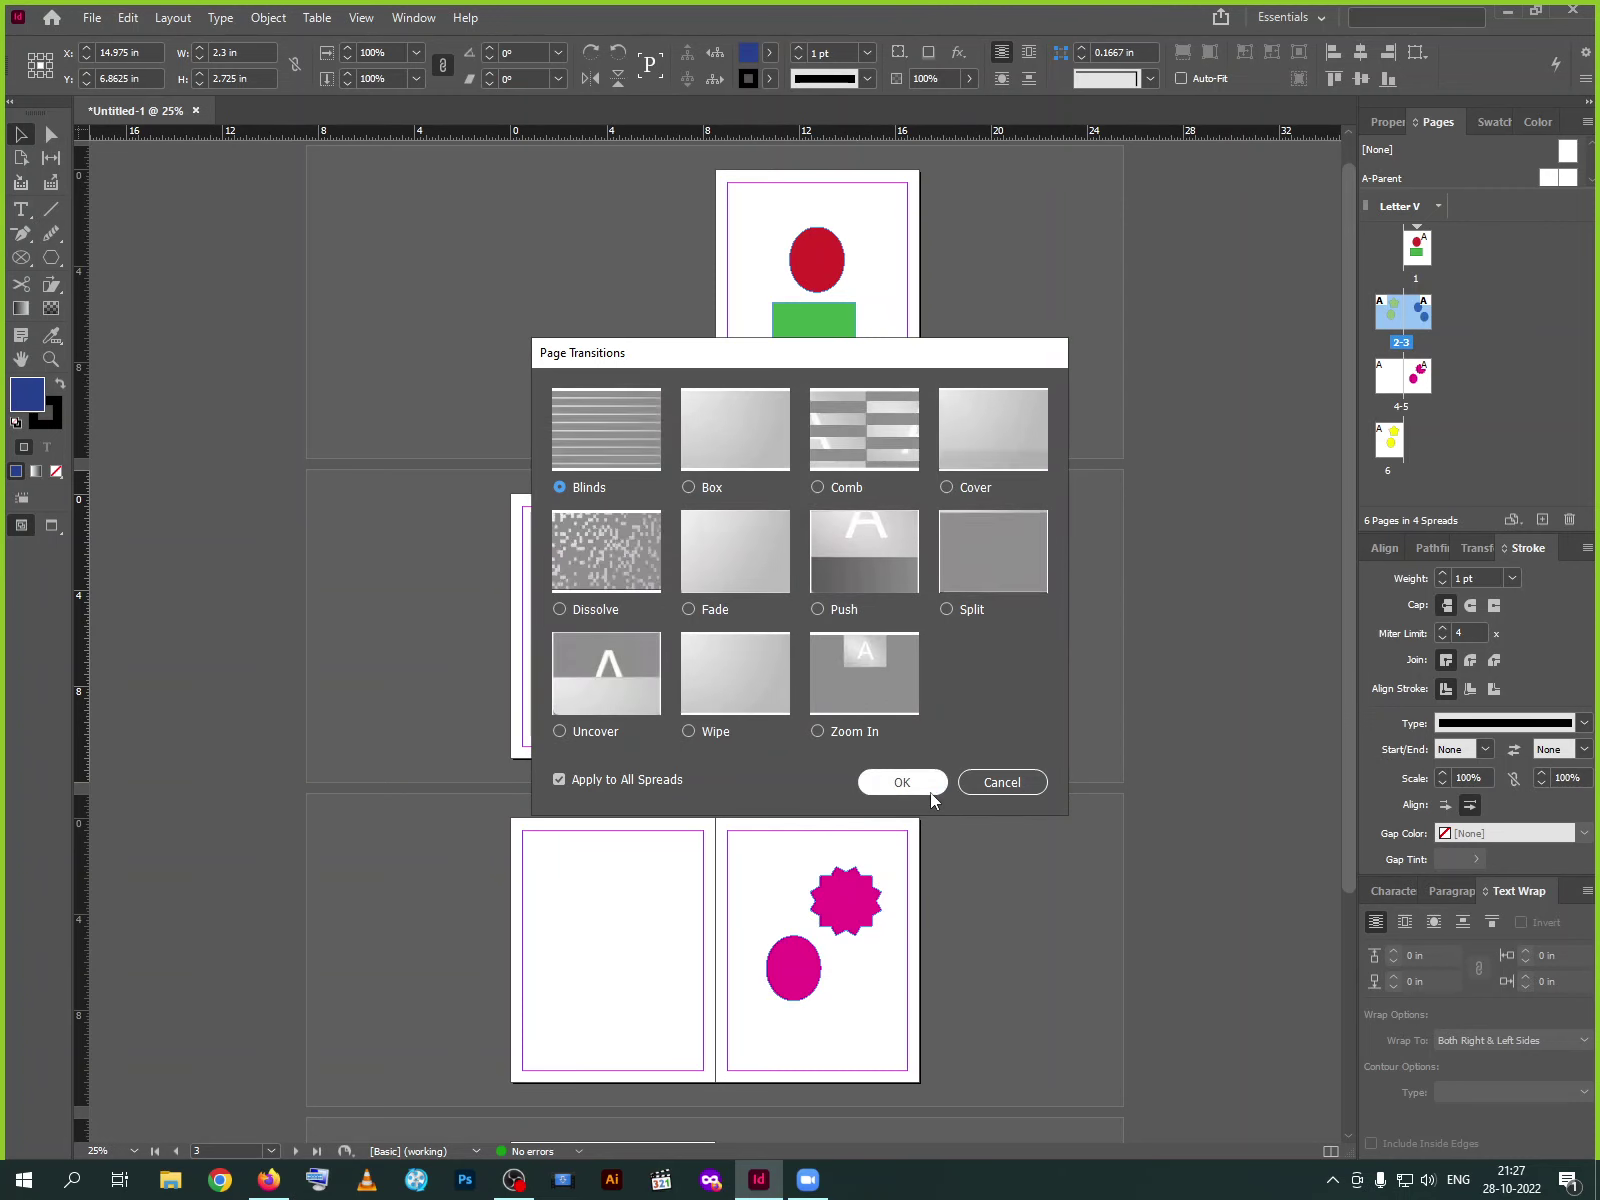
click(880, 781)
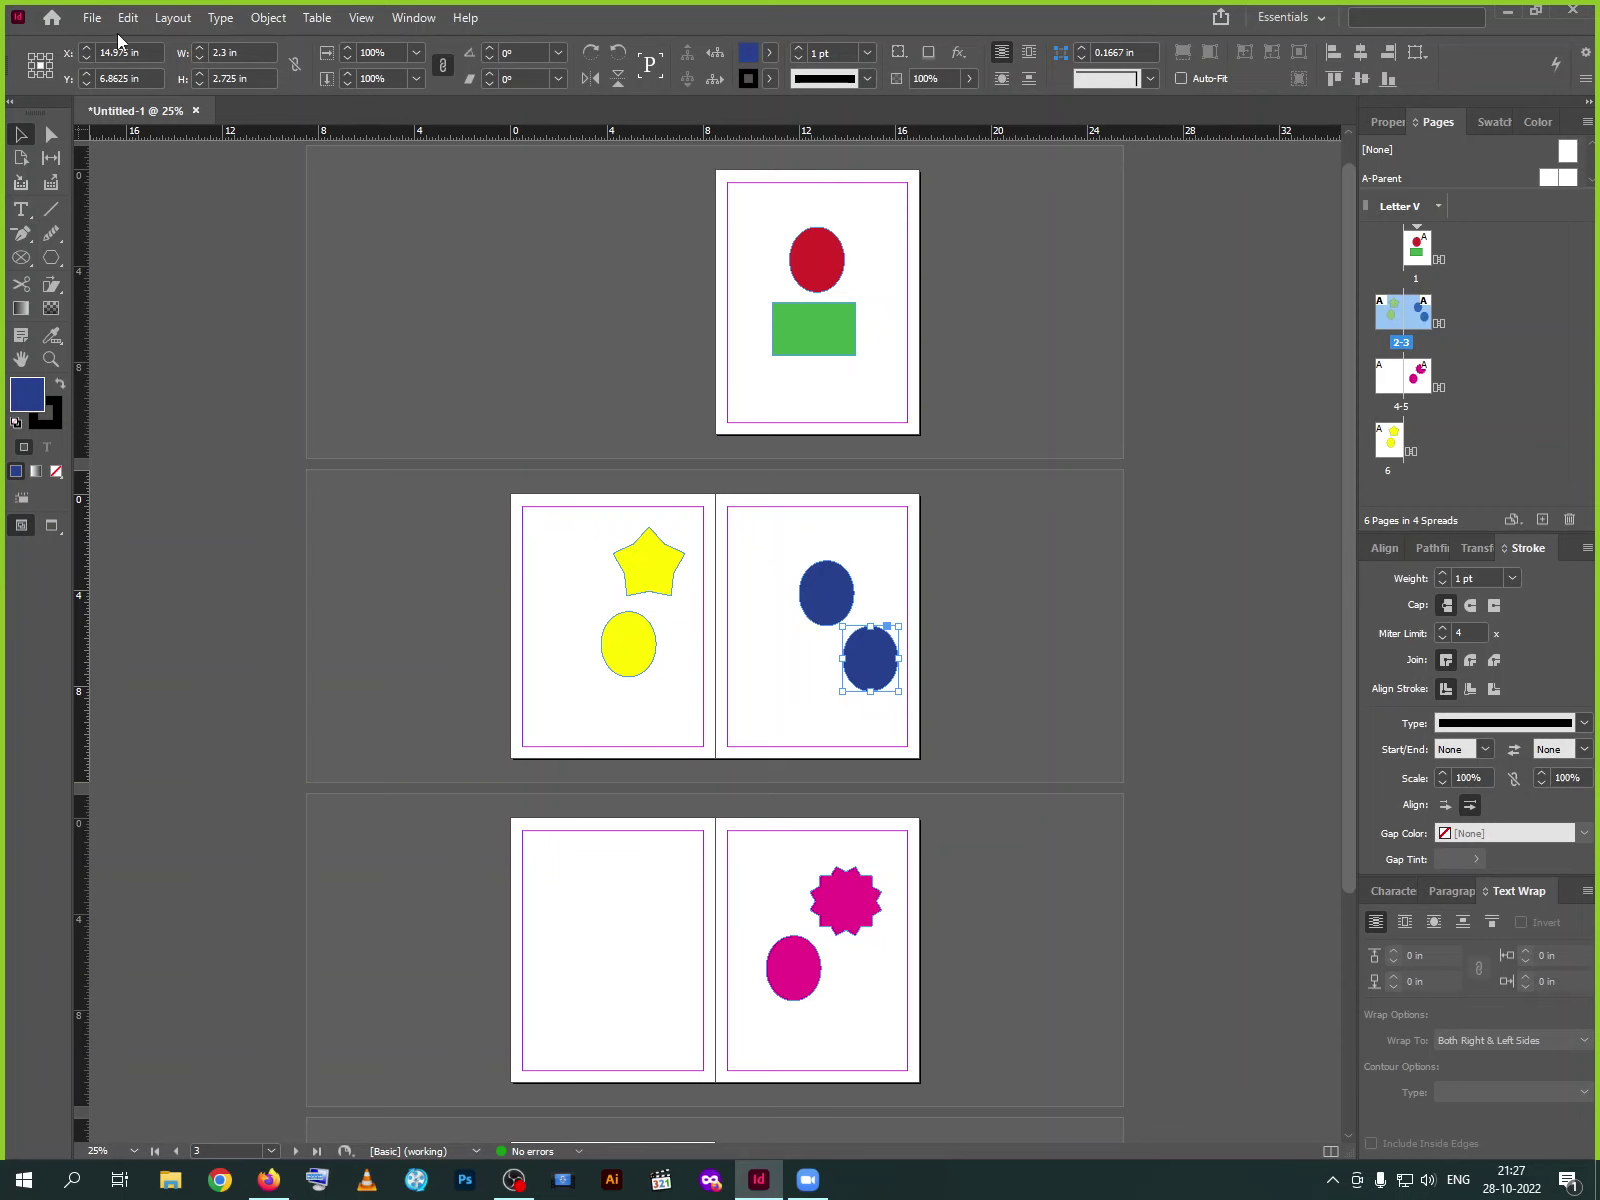
click(361, 18)
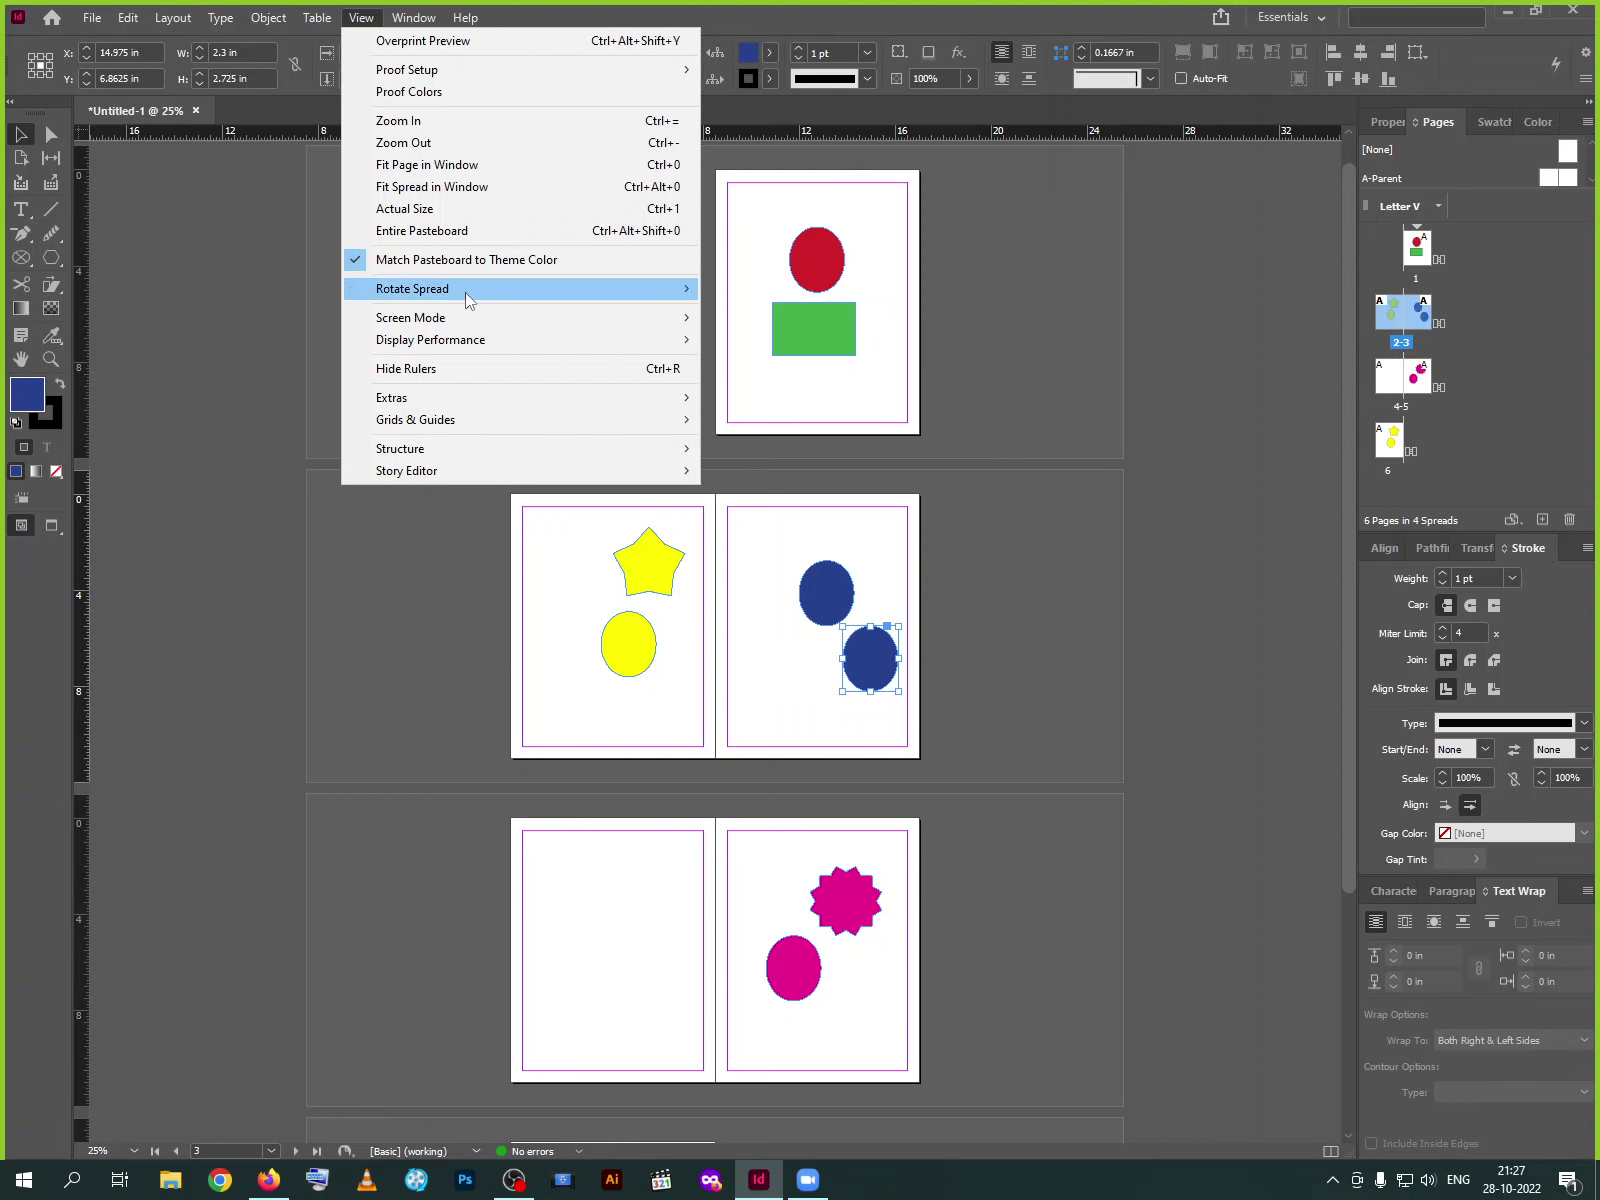
mouse_move(464, 296)
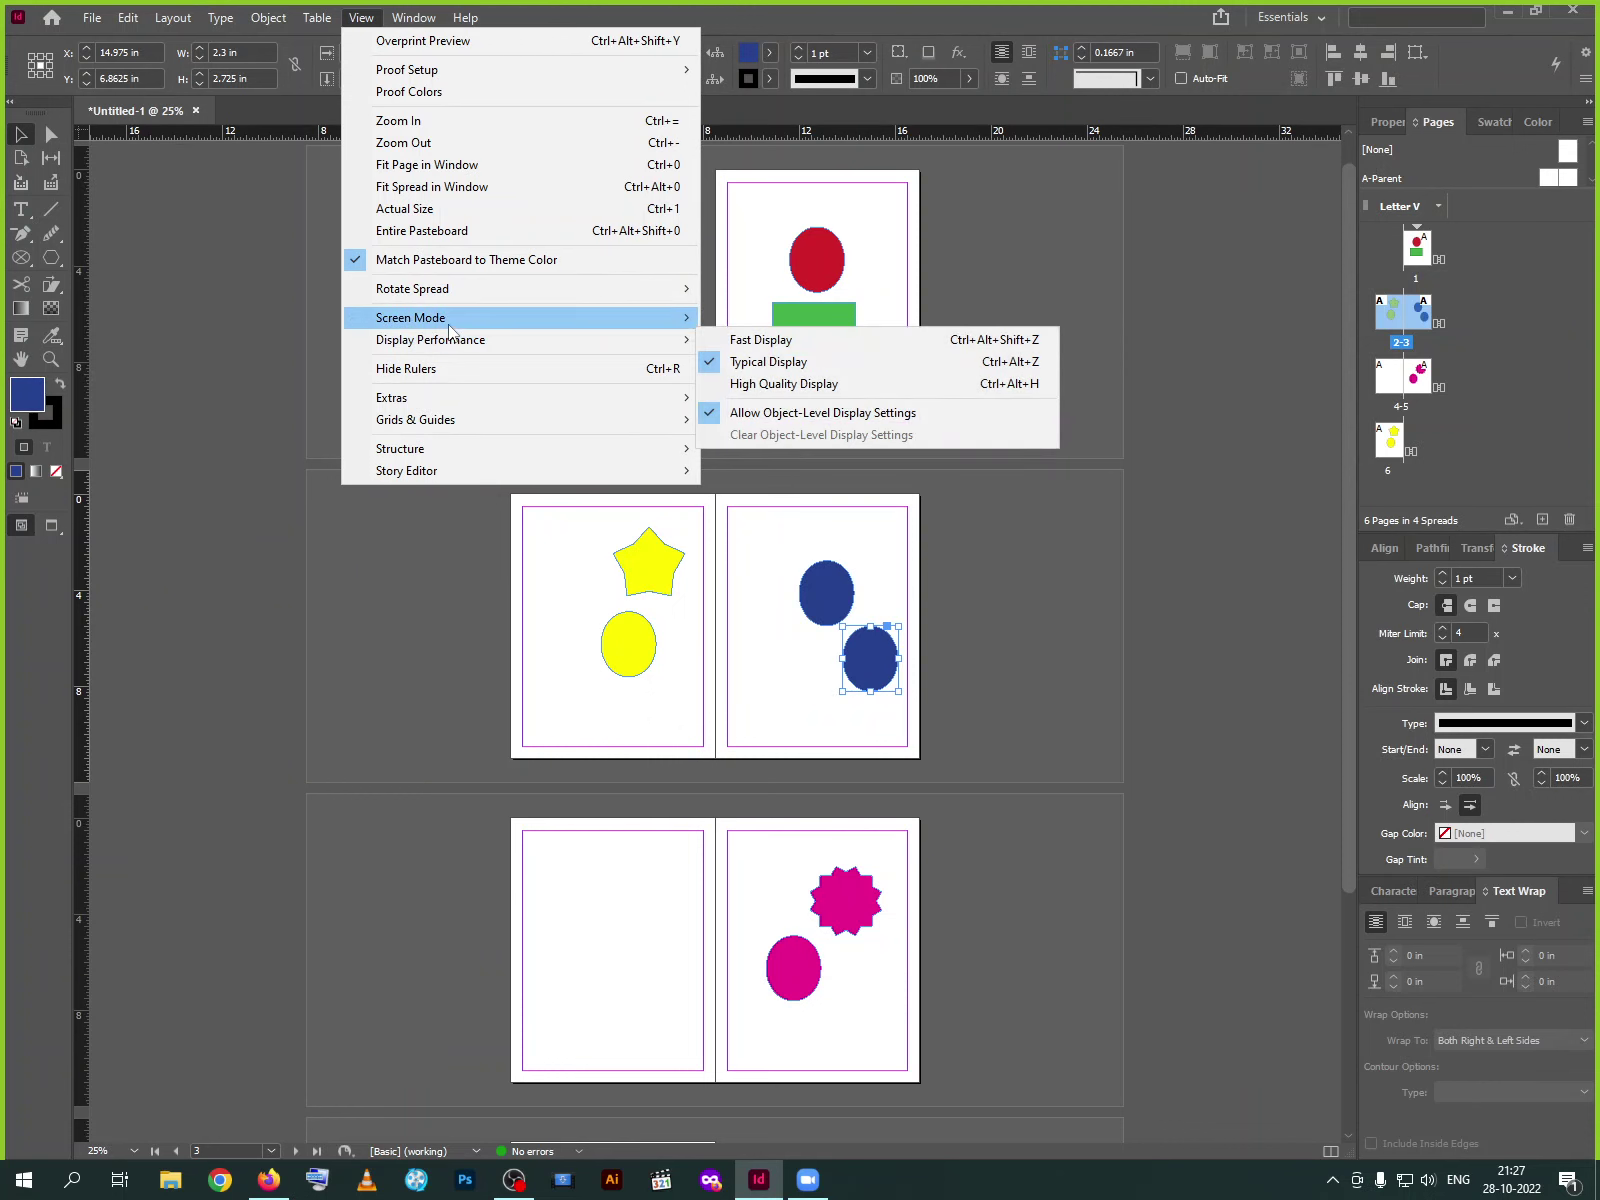
mouse_move(411, 320)
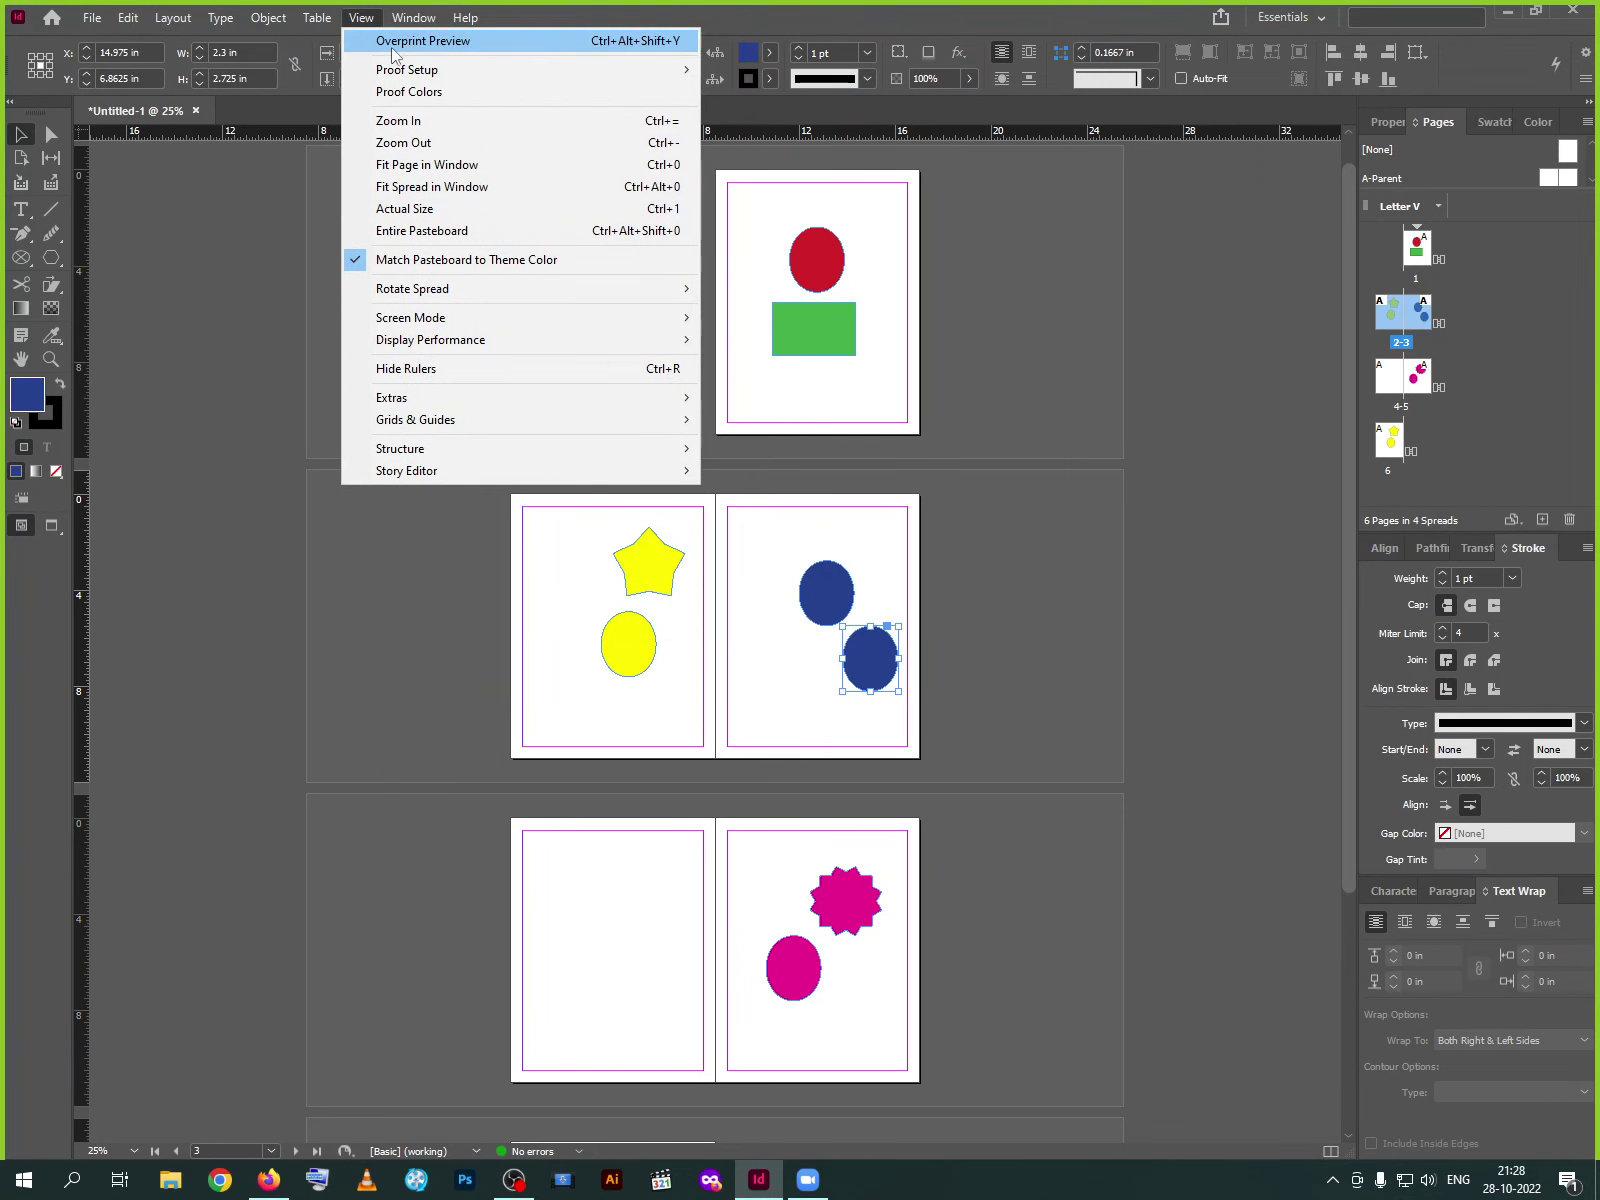
mouse_move(311, 24)
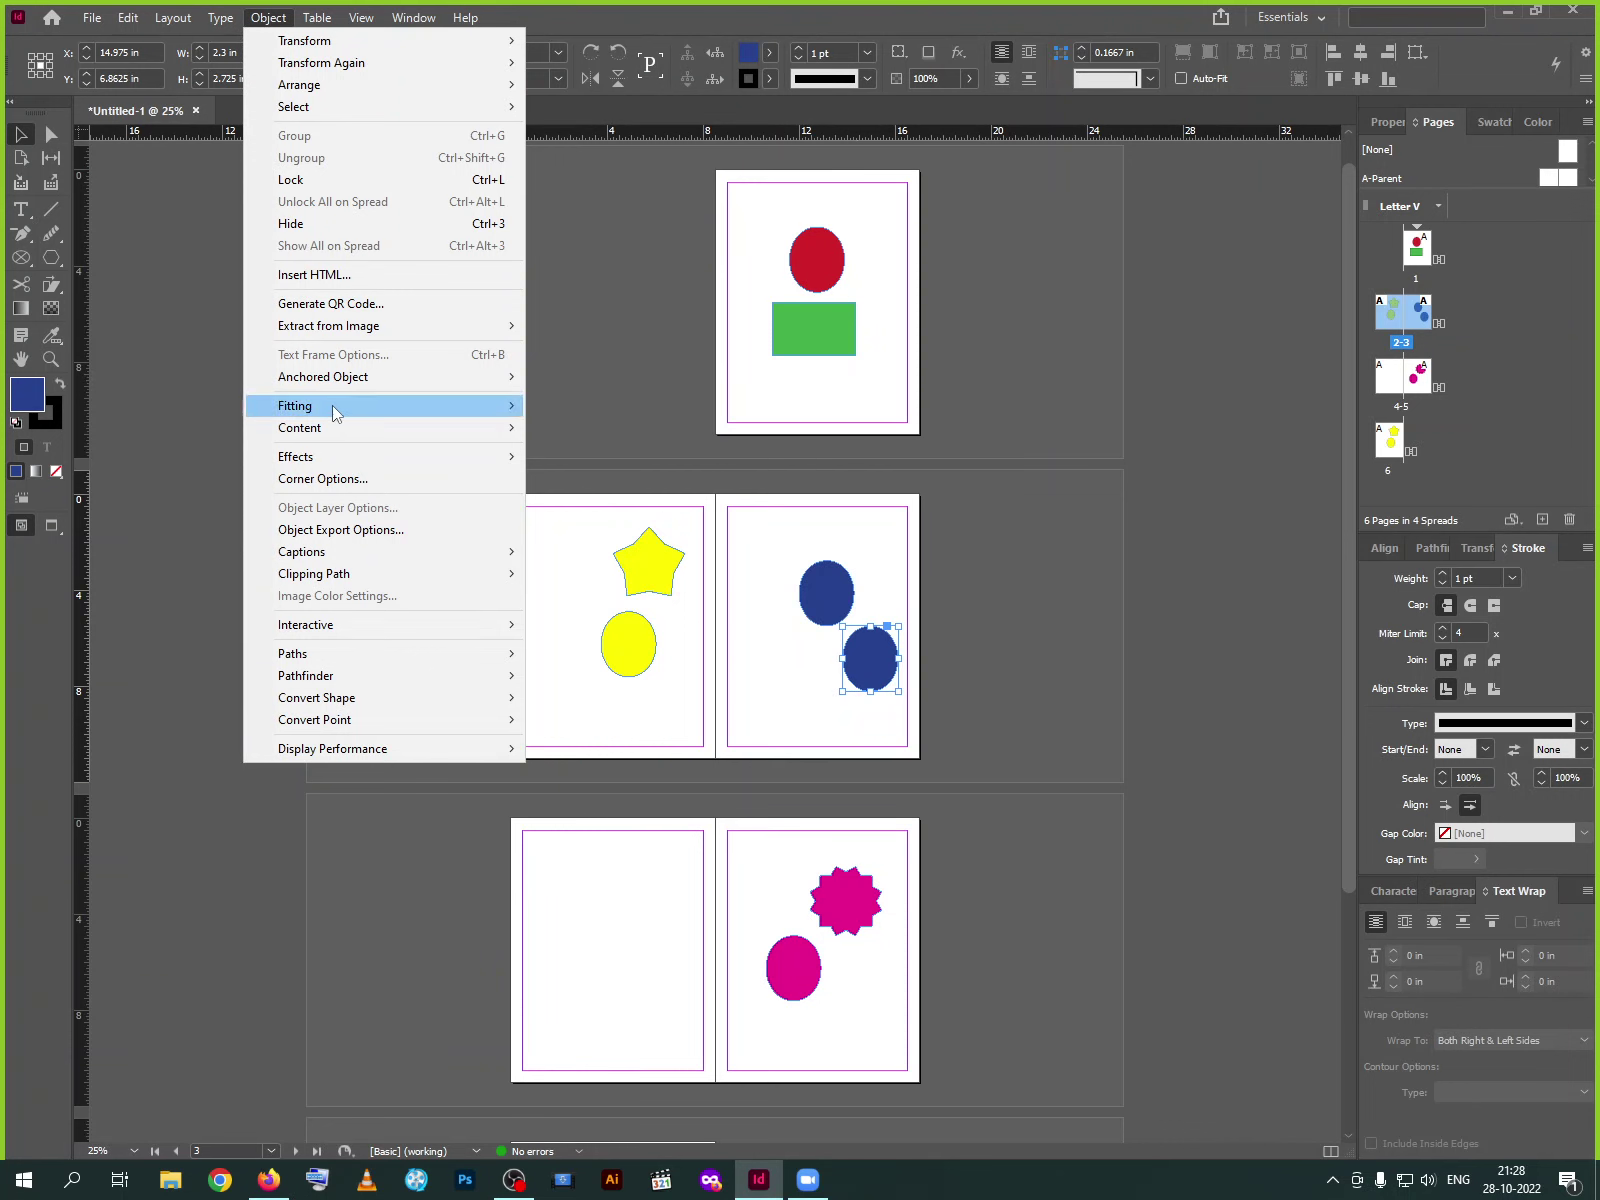
mouse_move(352, 404)
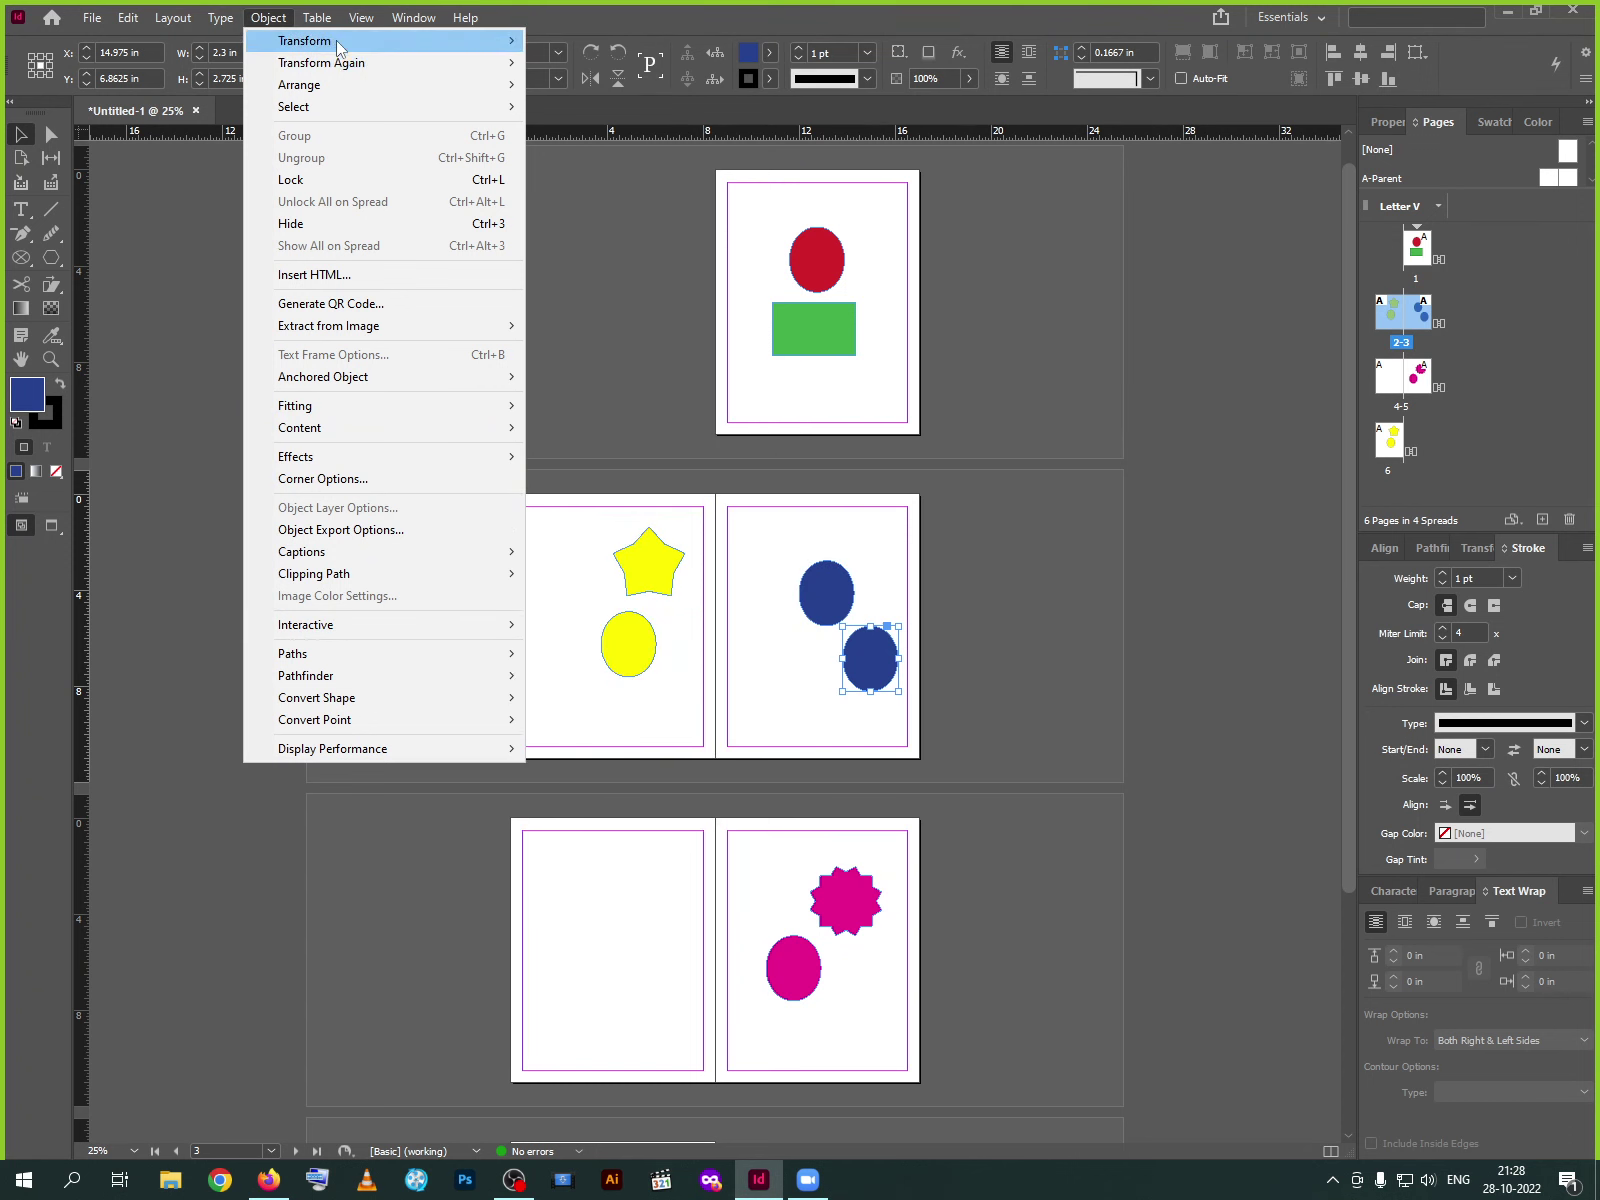
Set the Preflight profile to Digital Publishing, expand the error info section, and close Preflight
mouse_move(413, 18)
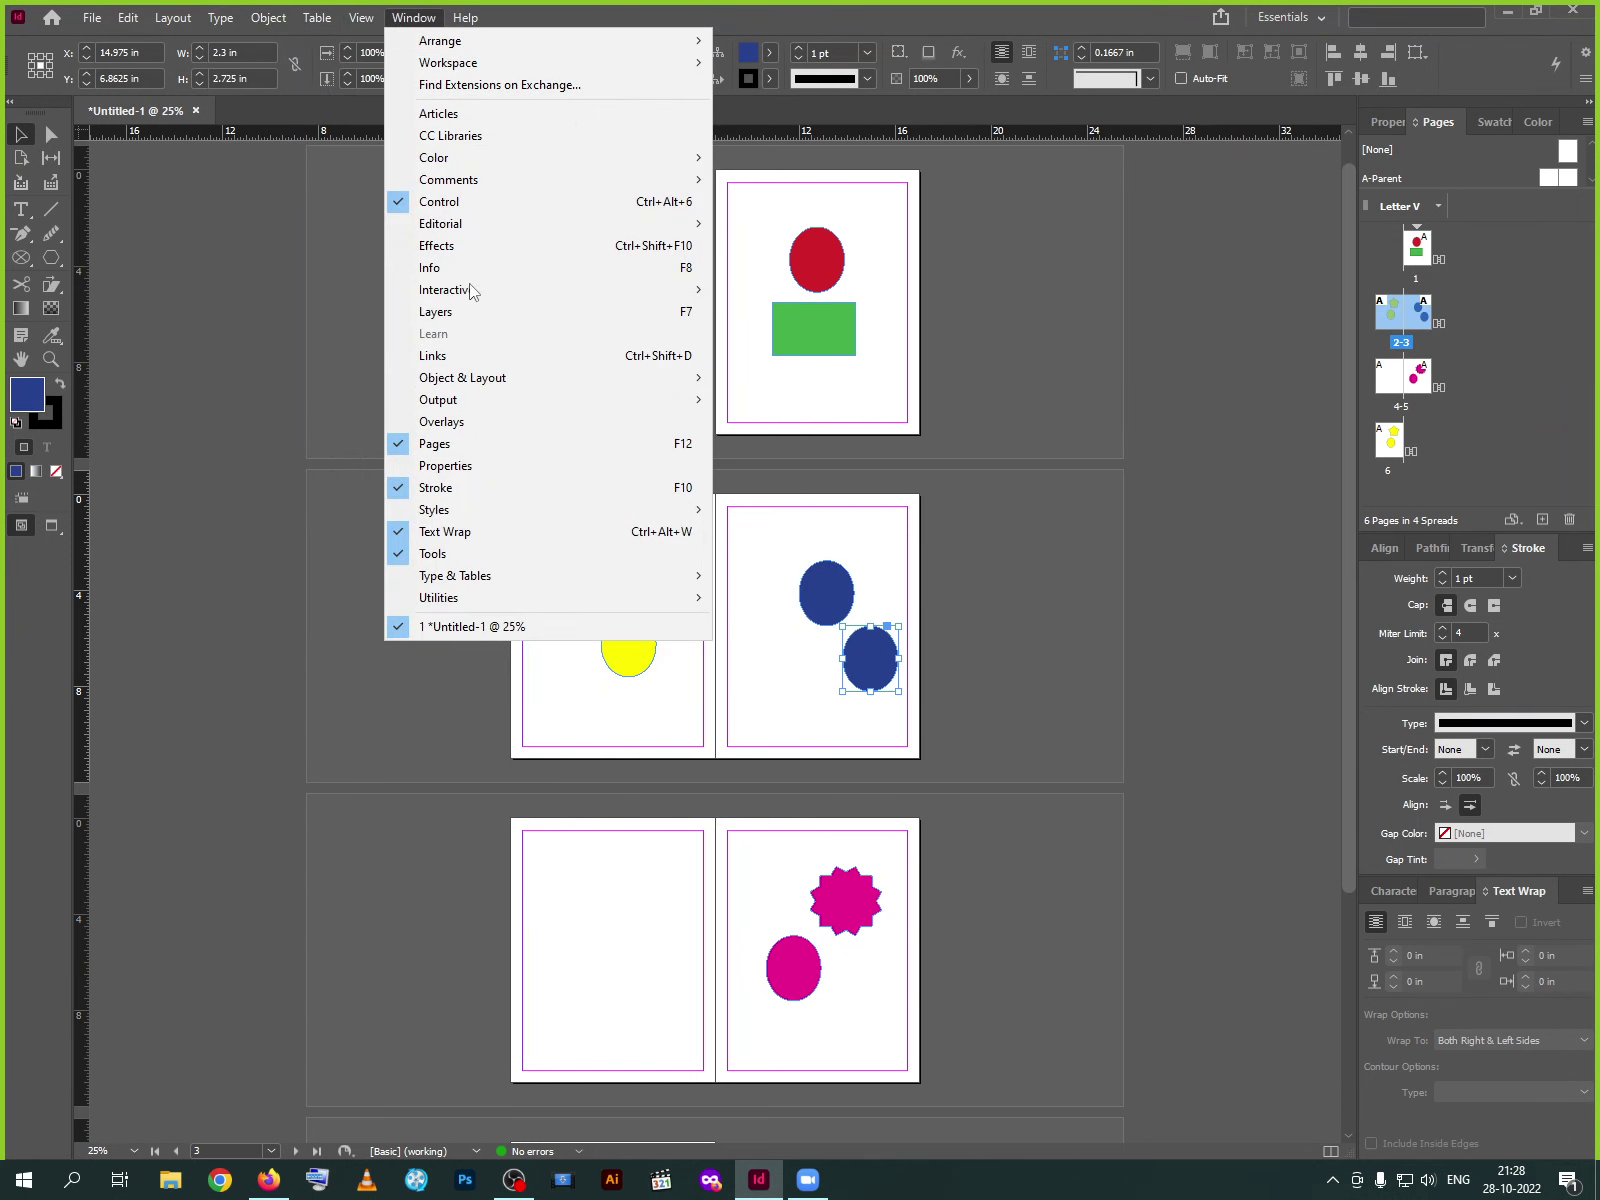
mouse_move(465, 402)
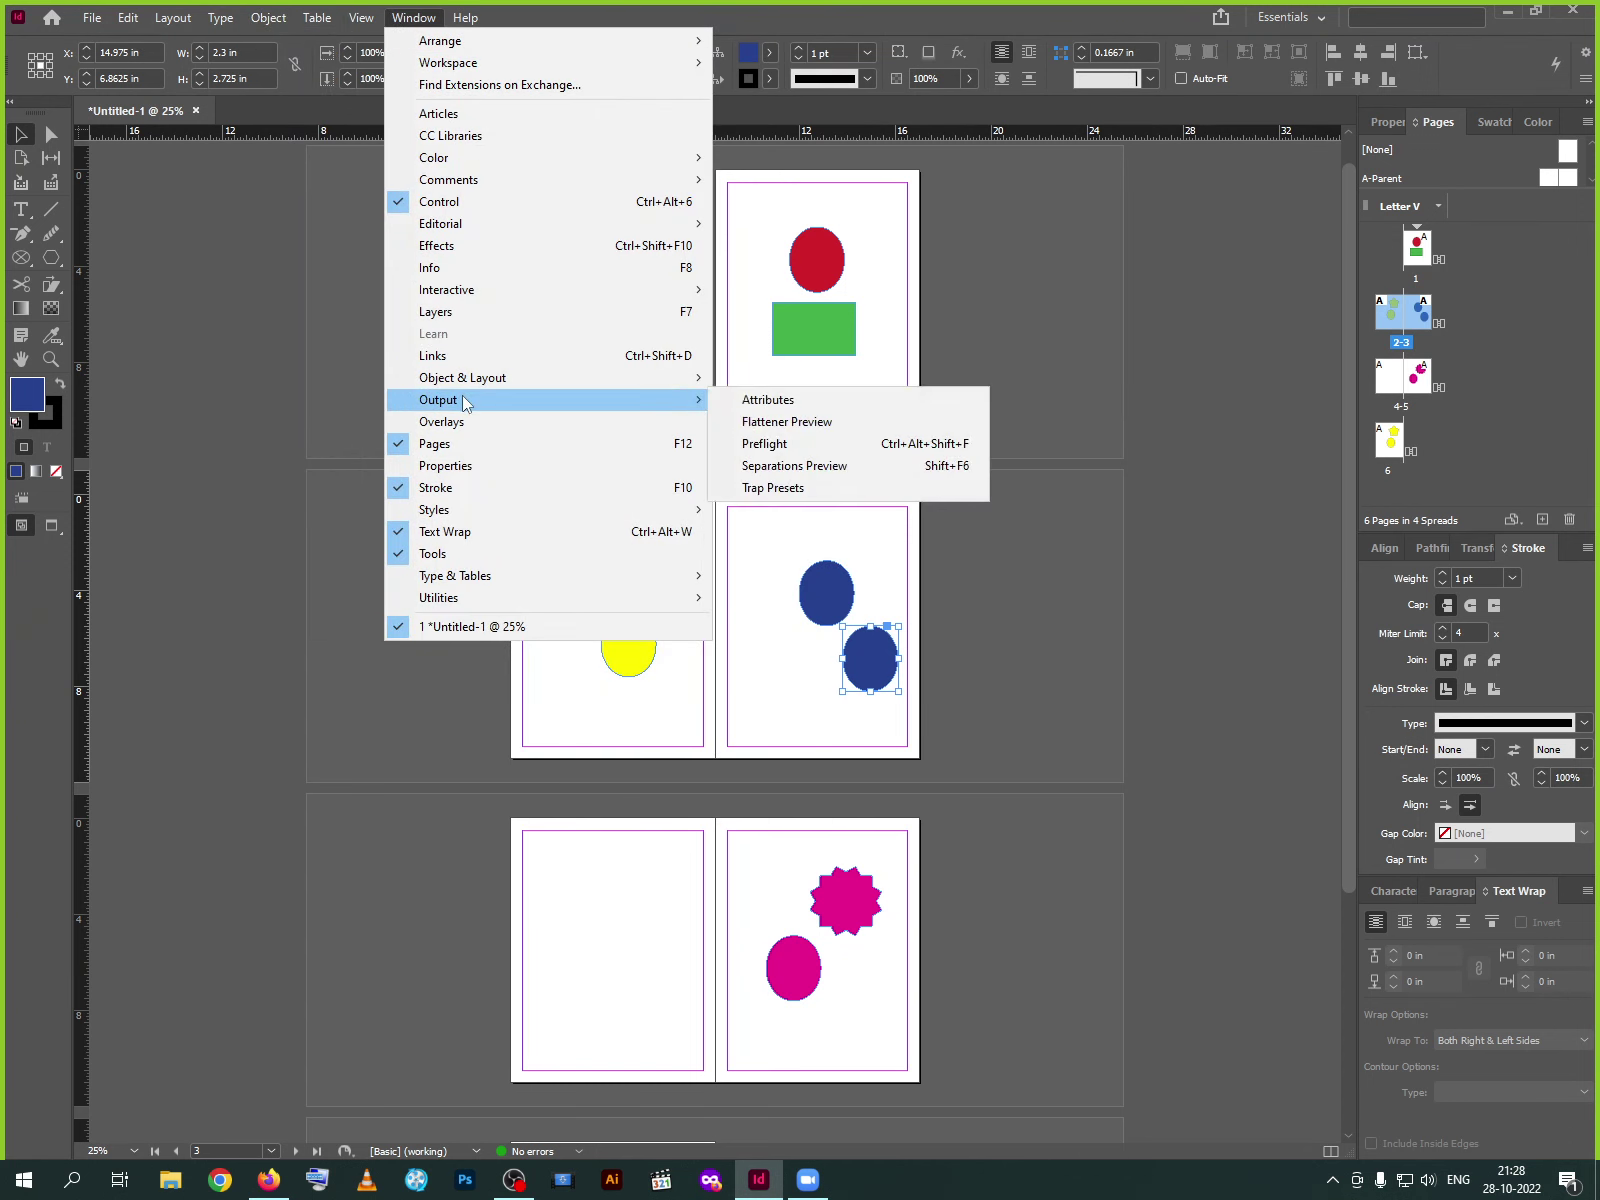
click(785, 446)
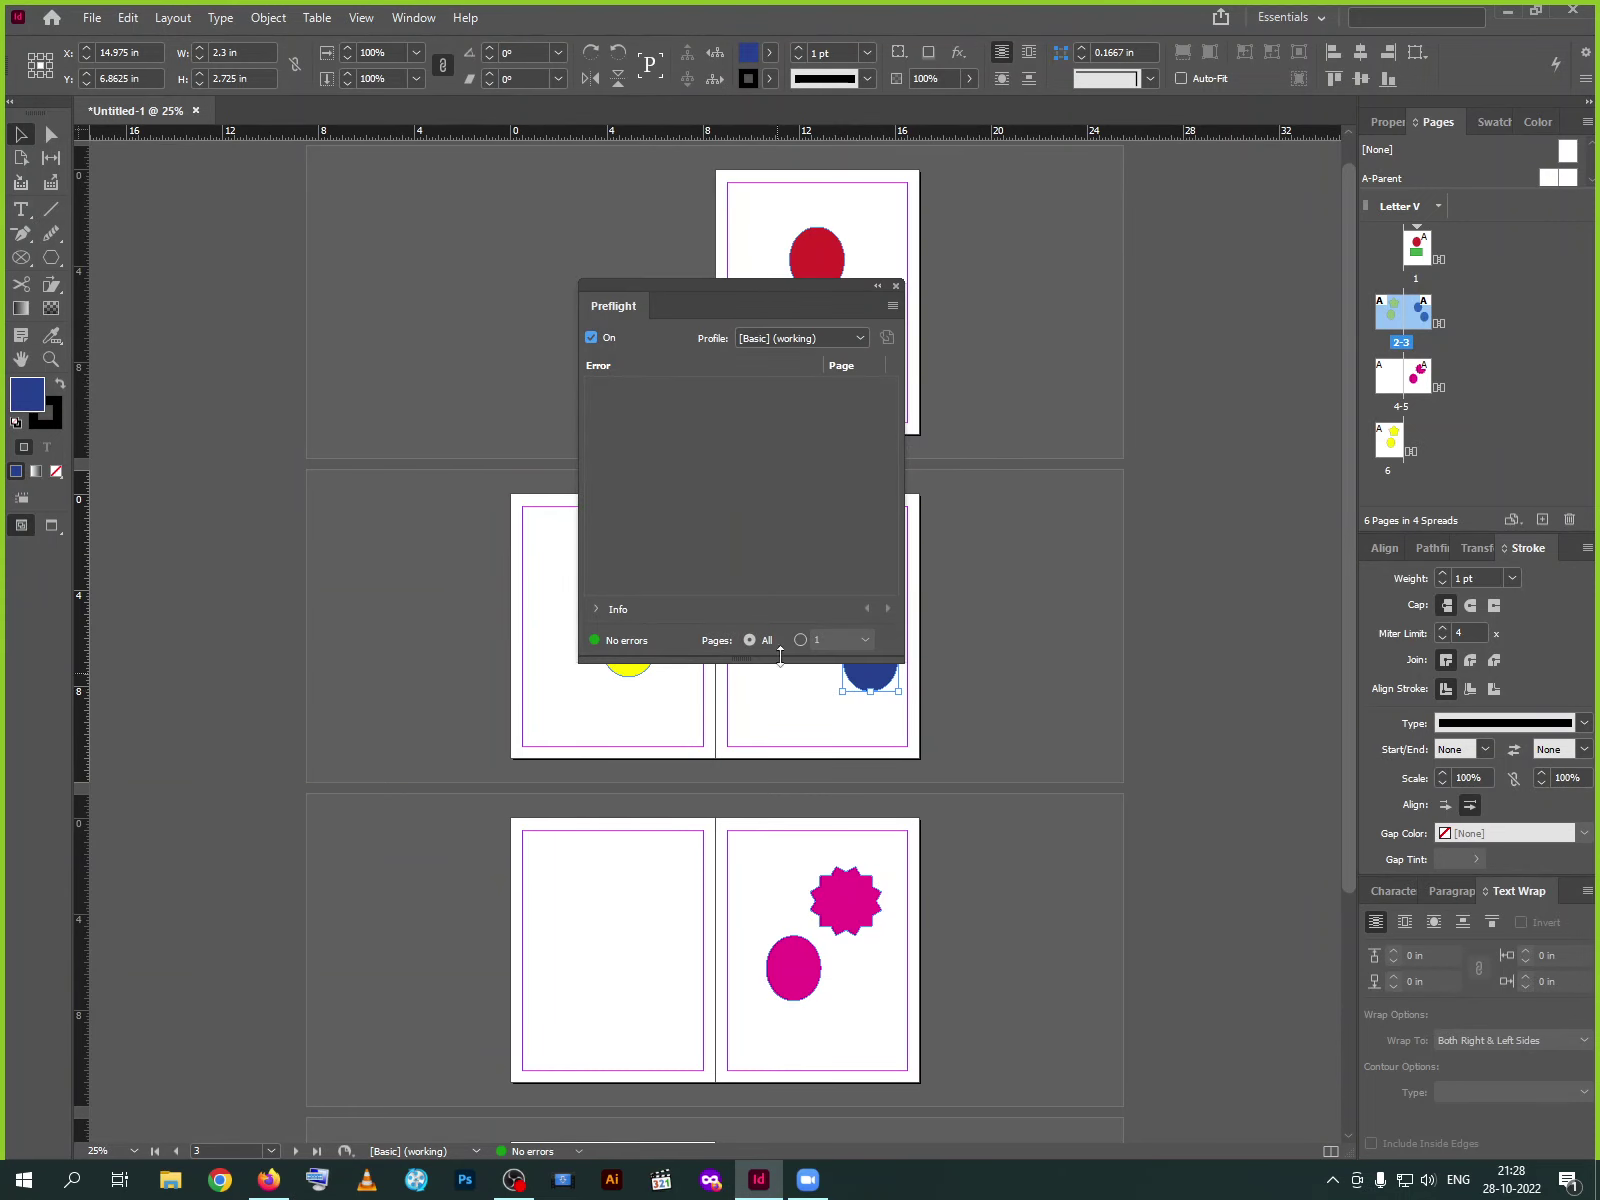
click(852, 334)
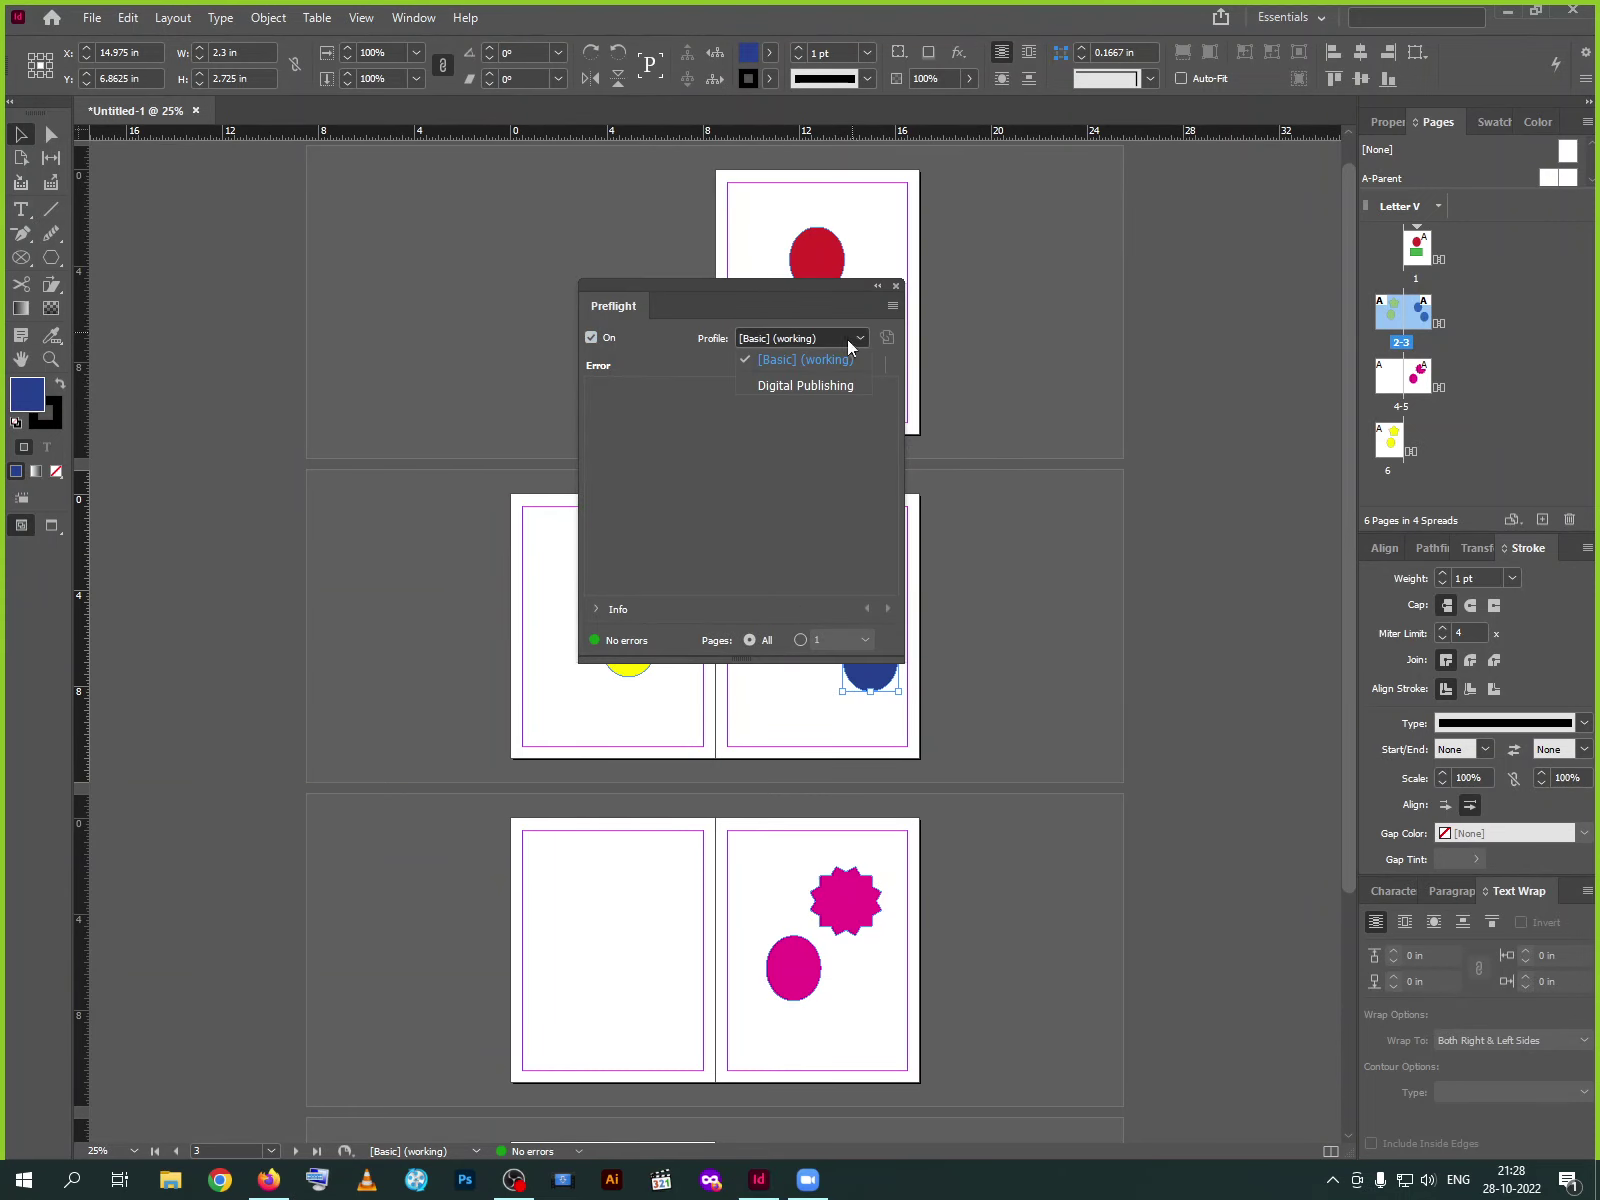
click(829, 388)
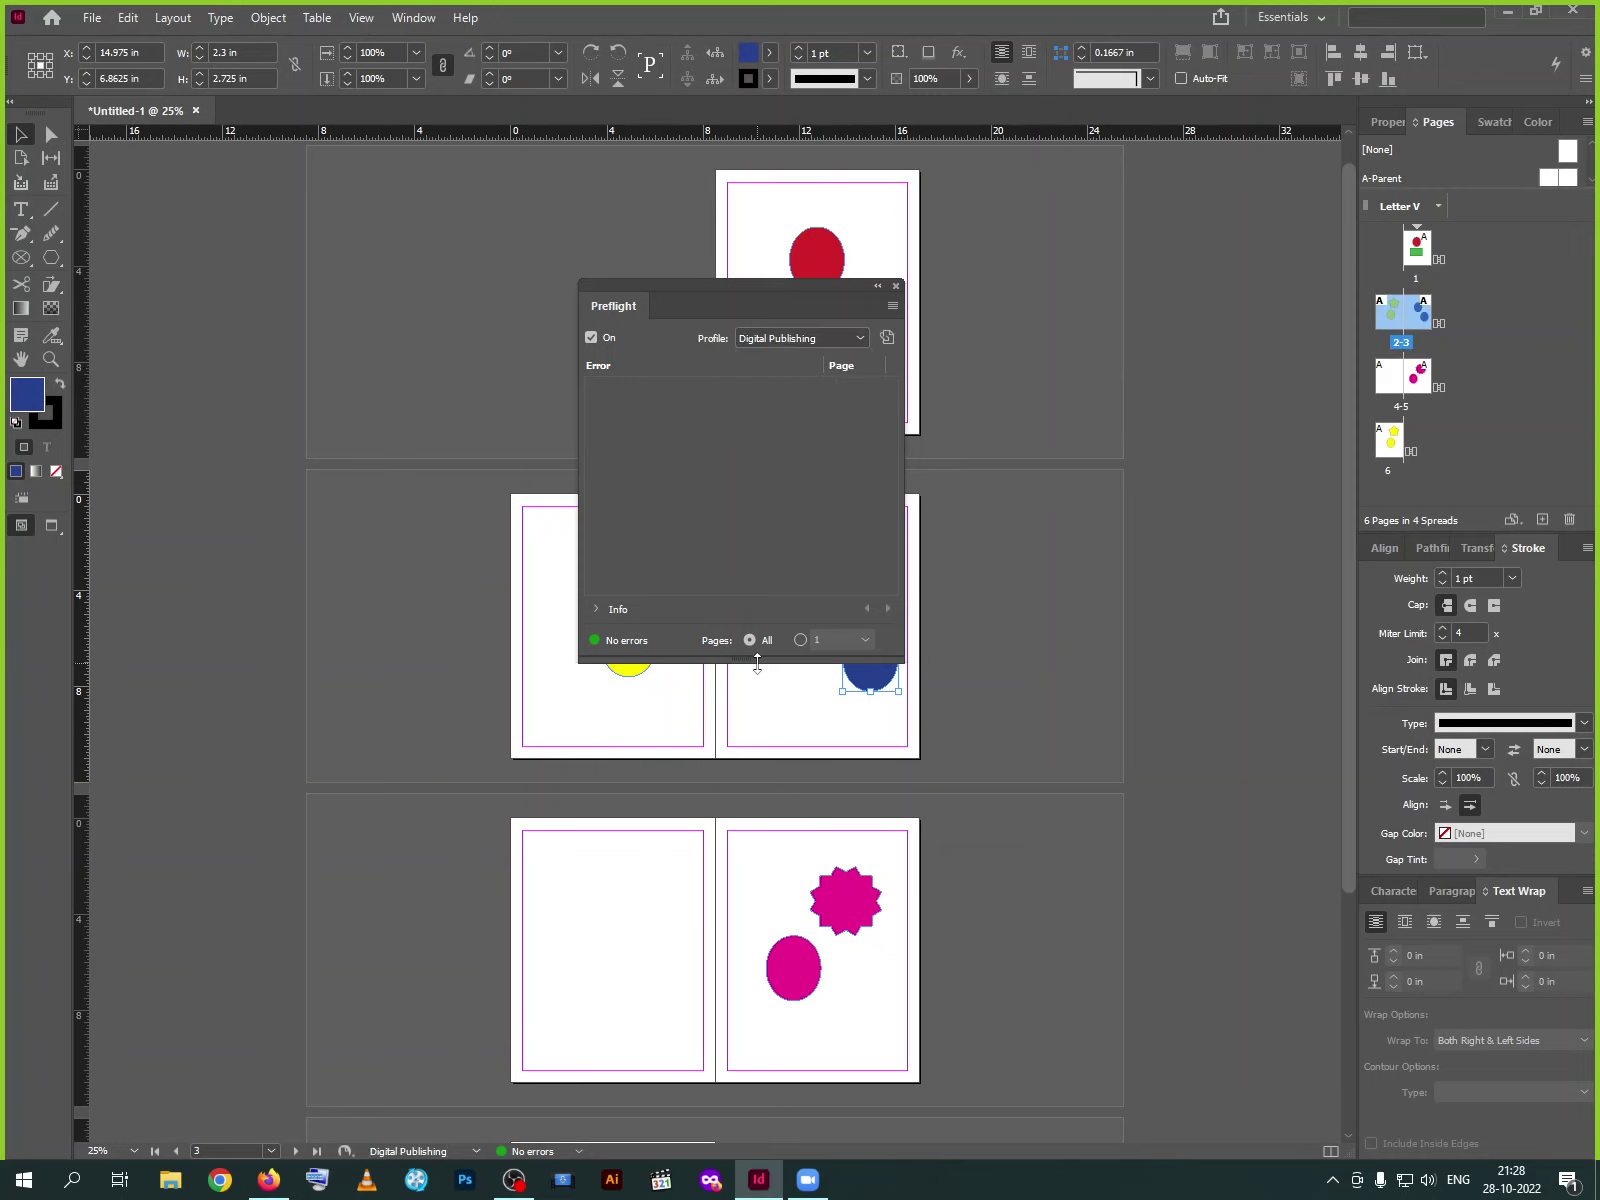
click(597, 609)
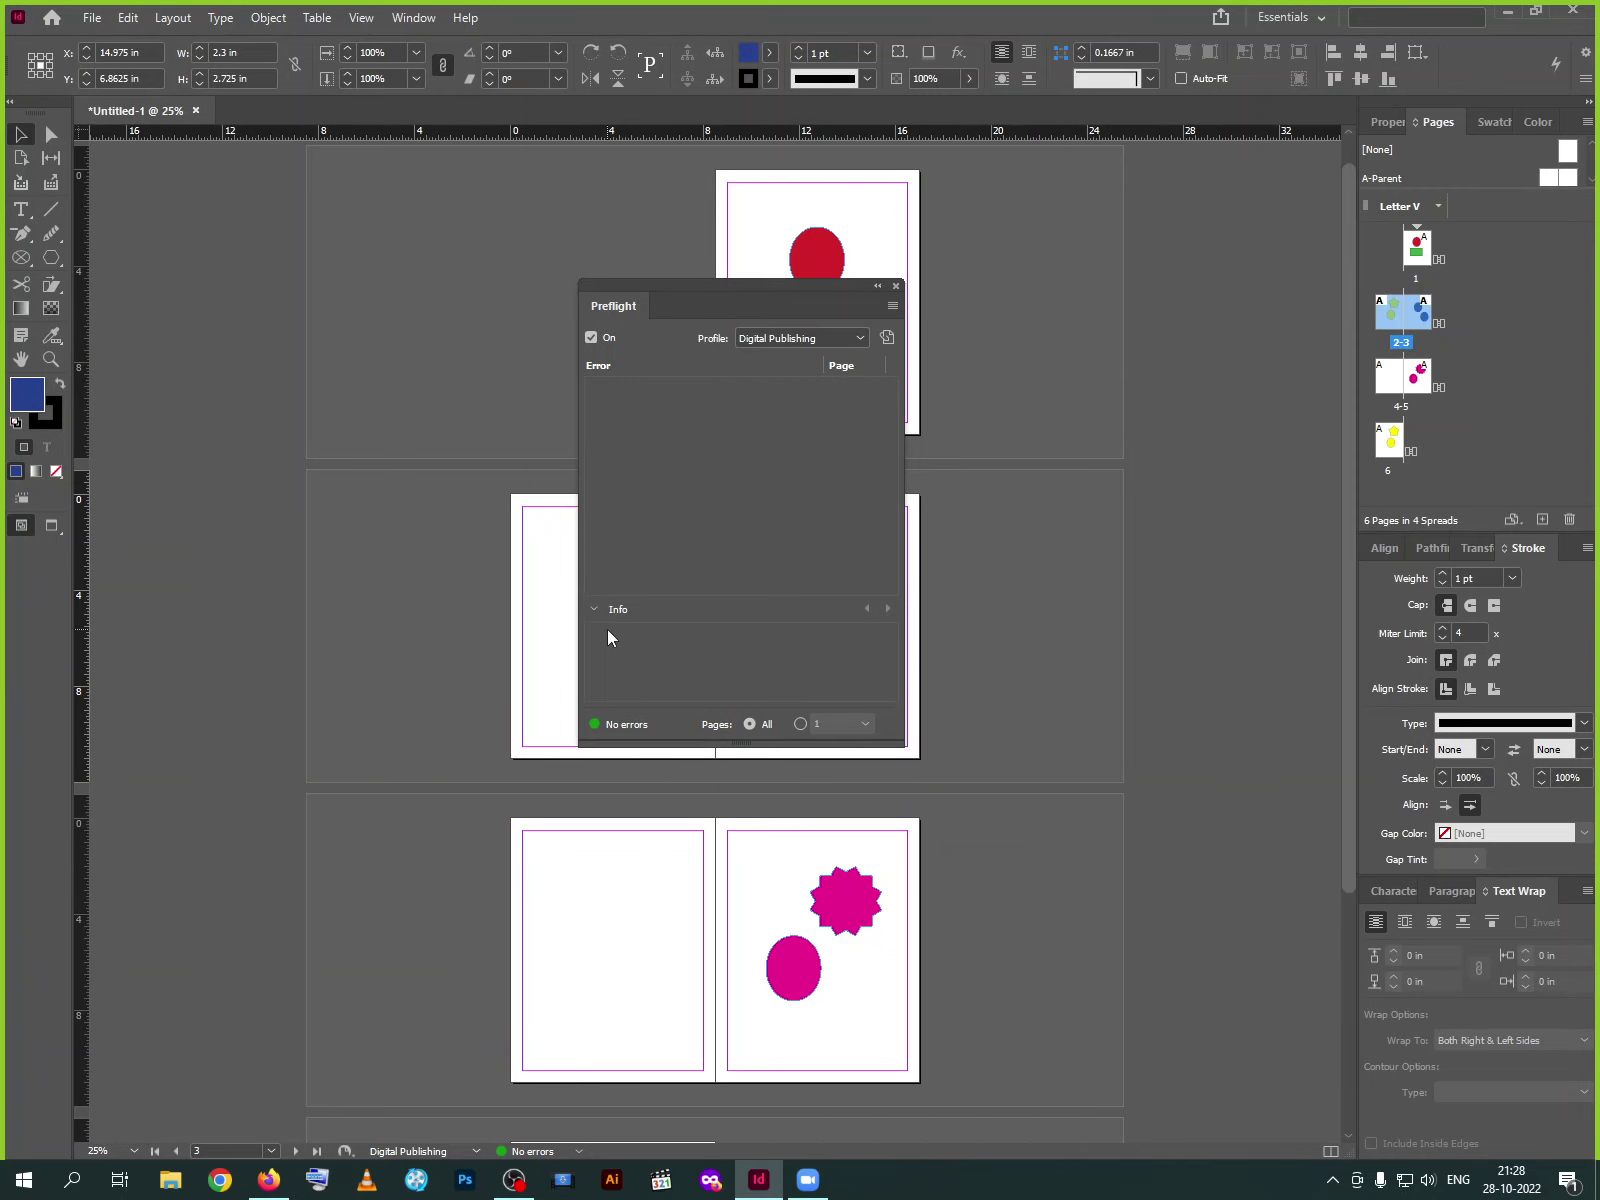
click(896, 287)
Review the page transition options and the gallery of available transitions, then dismiss both without changing the transition
click(413, 18)
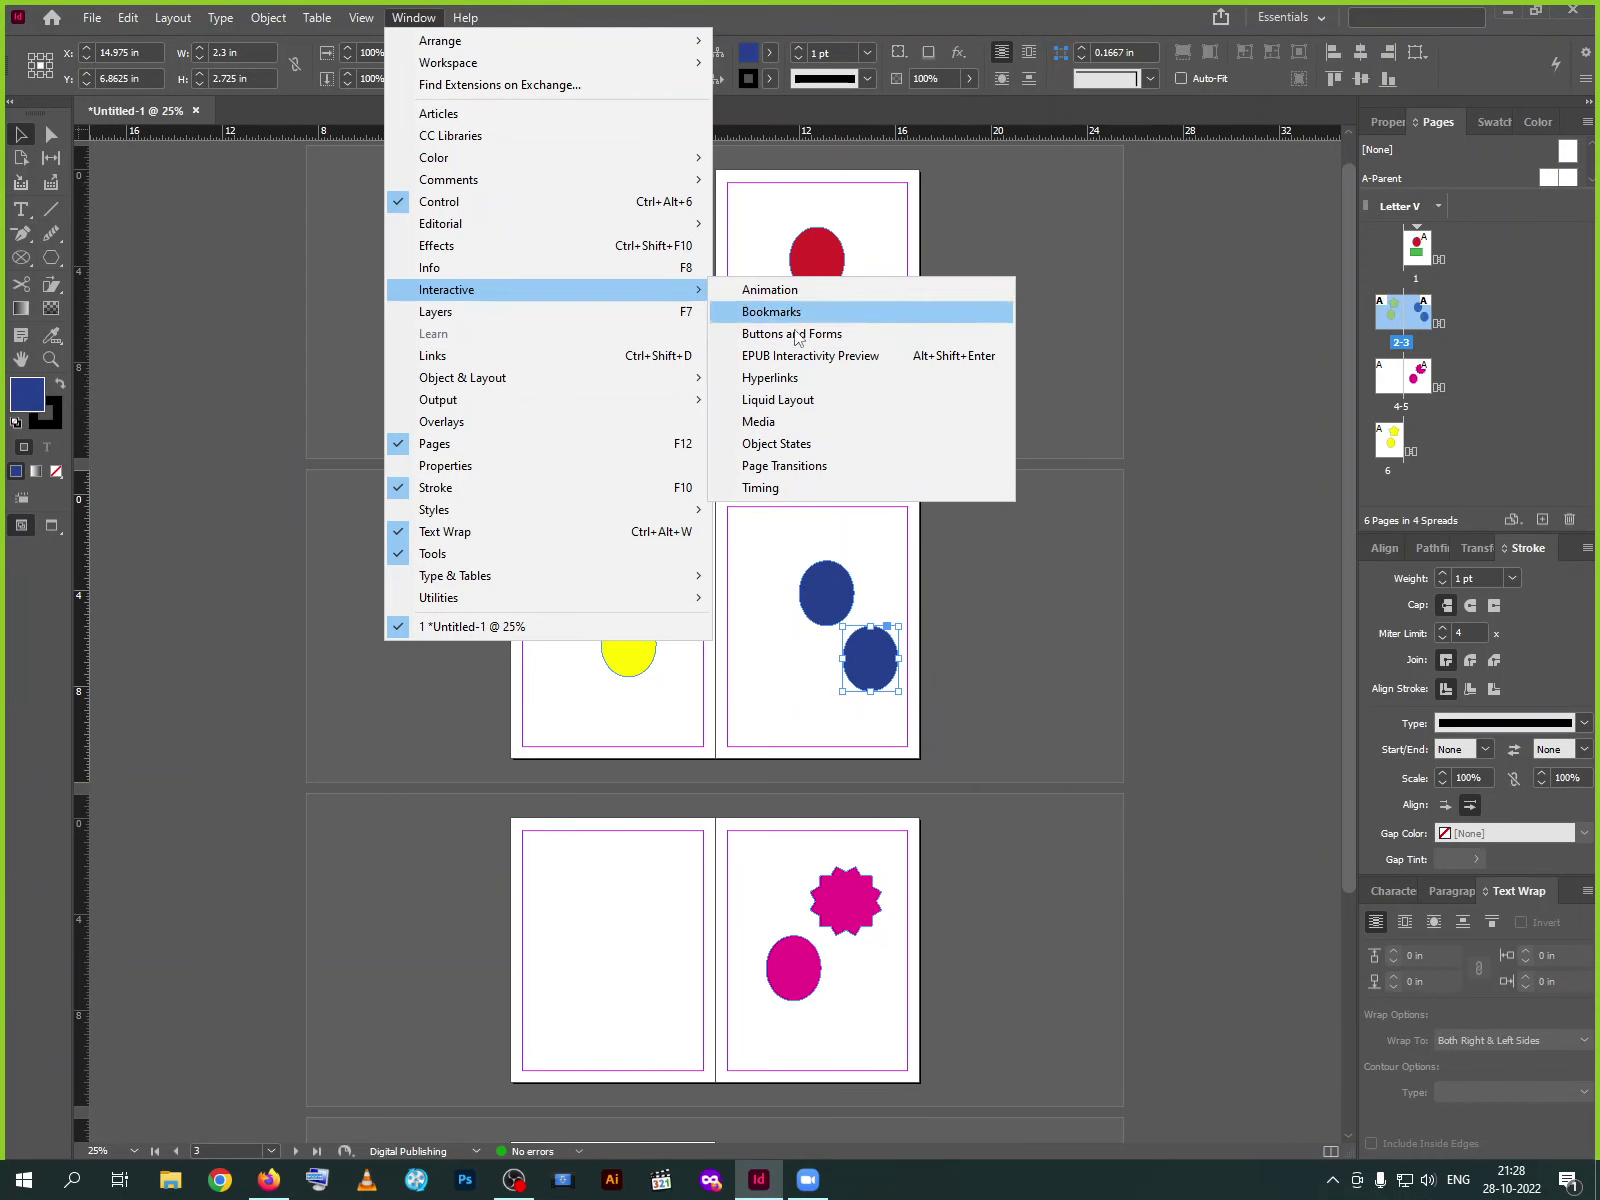
click(797, 470)
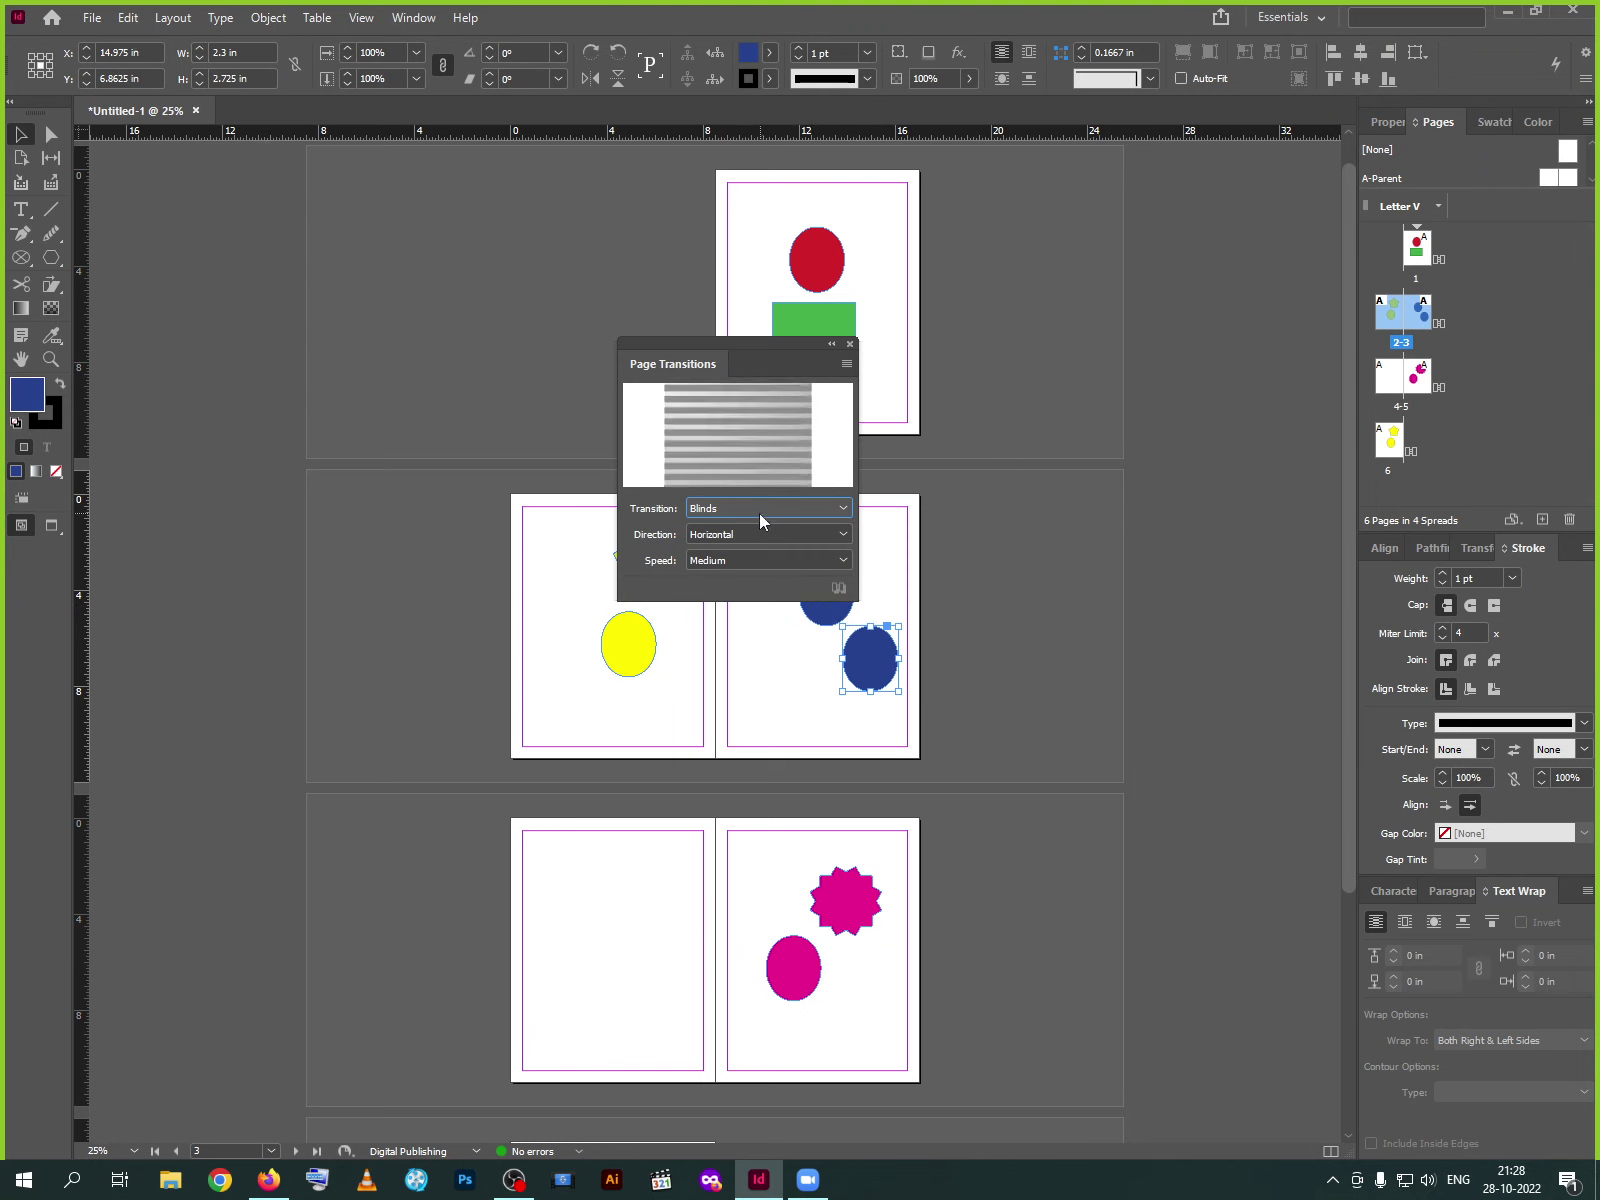
click(847, 364)
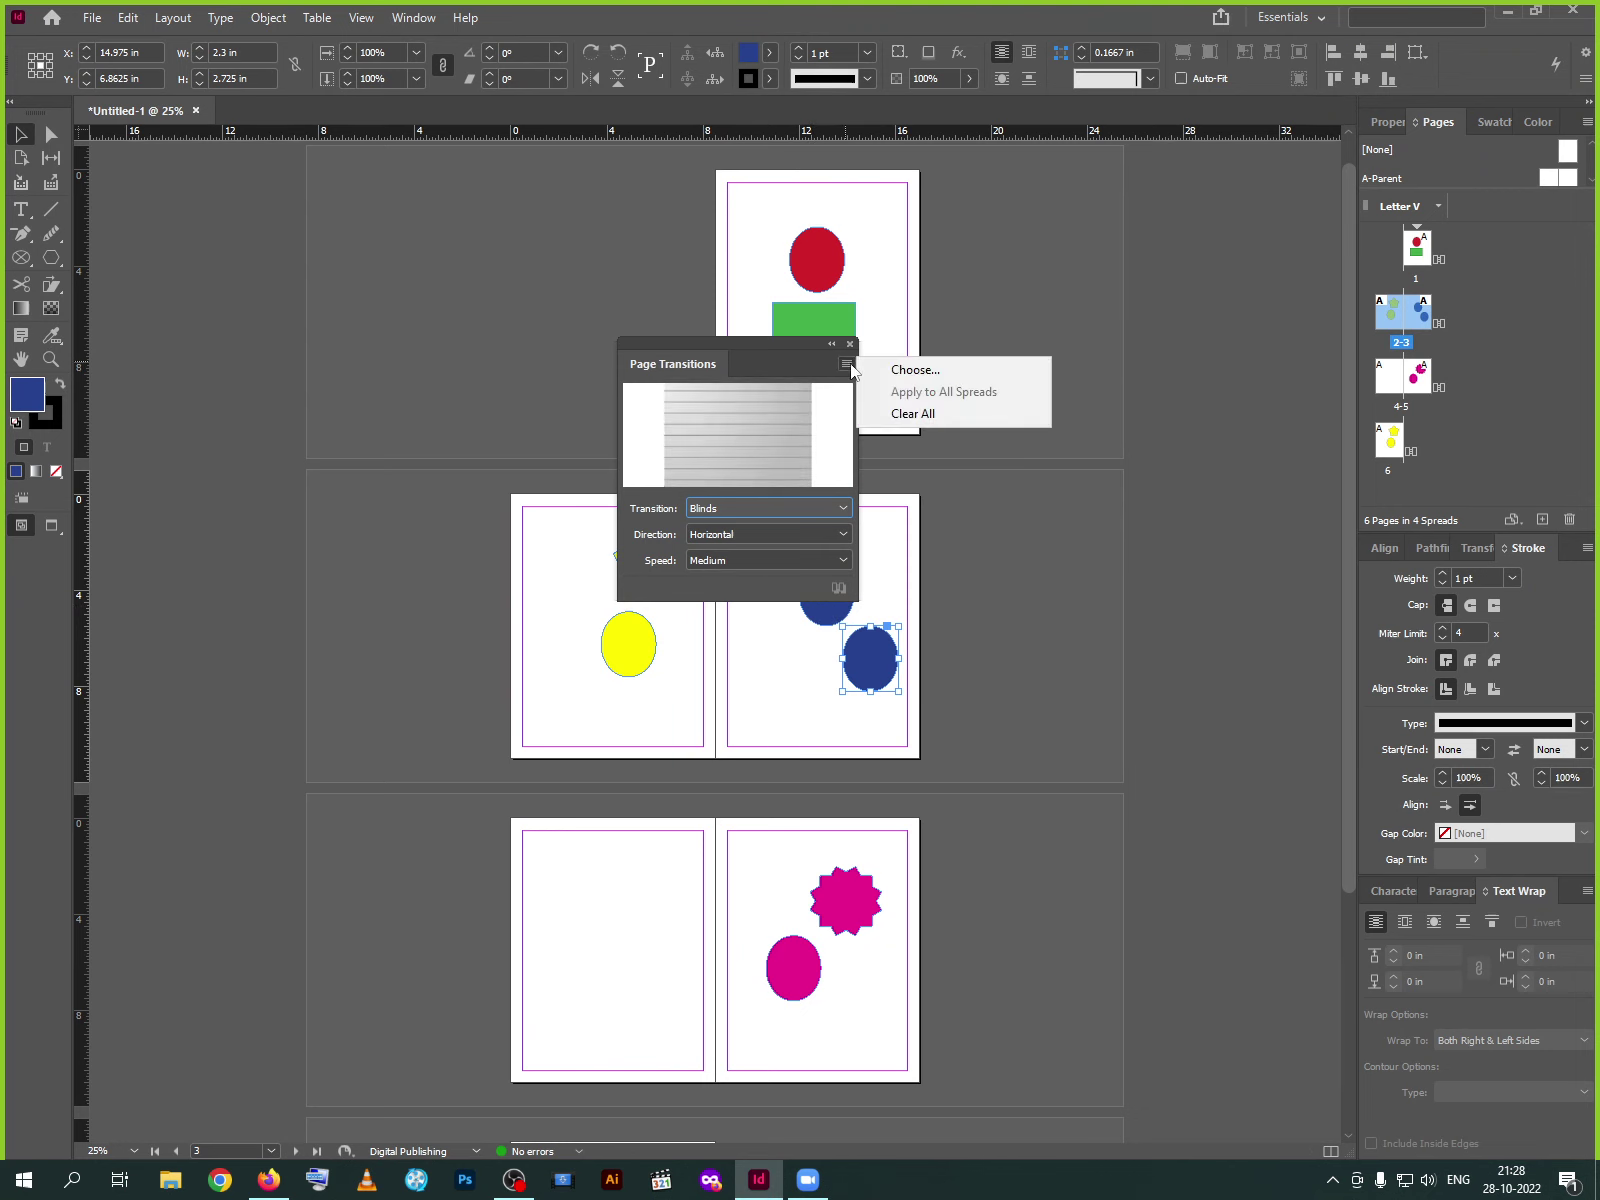
click(920, 372)
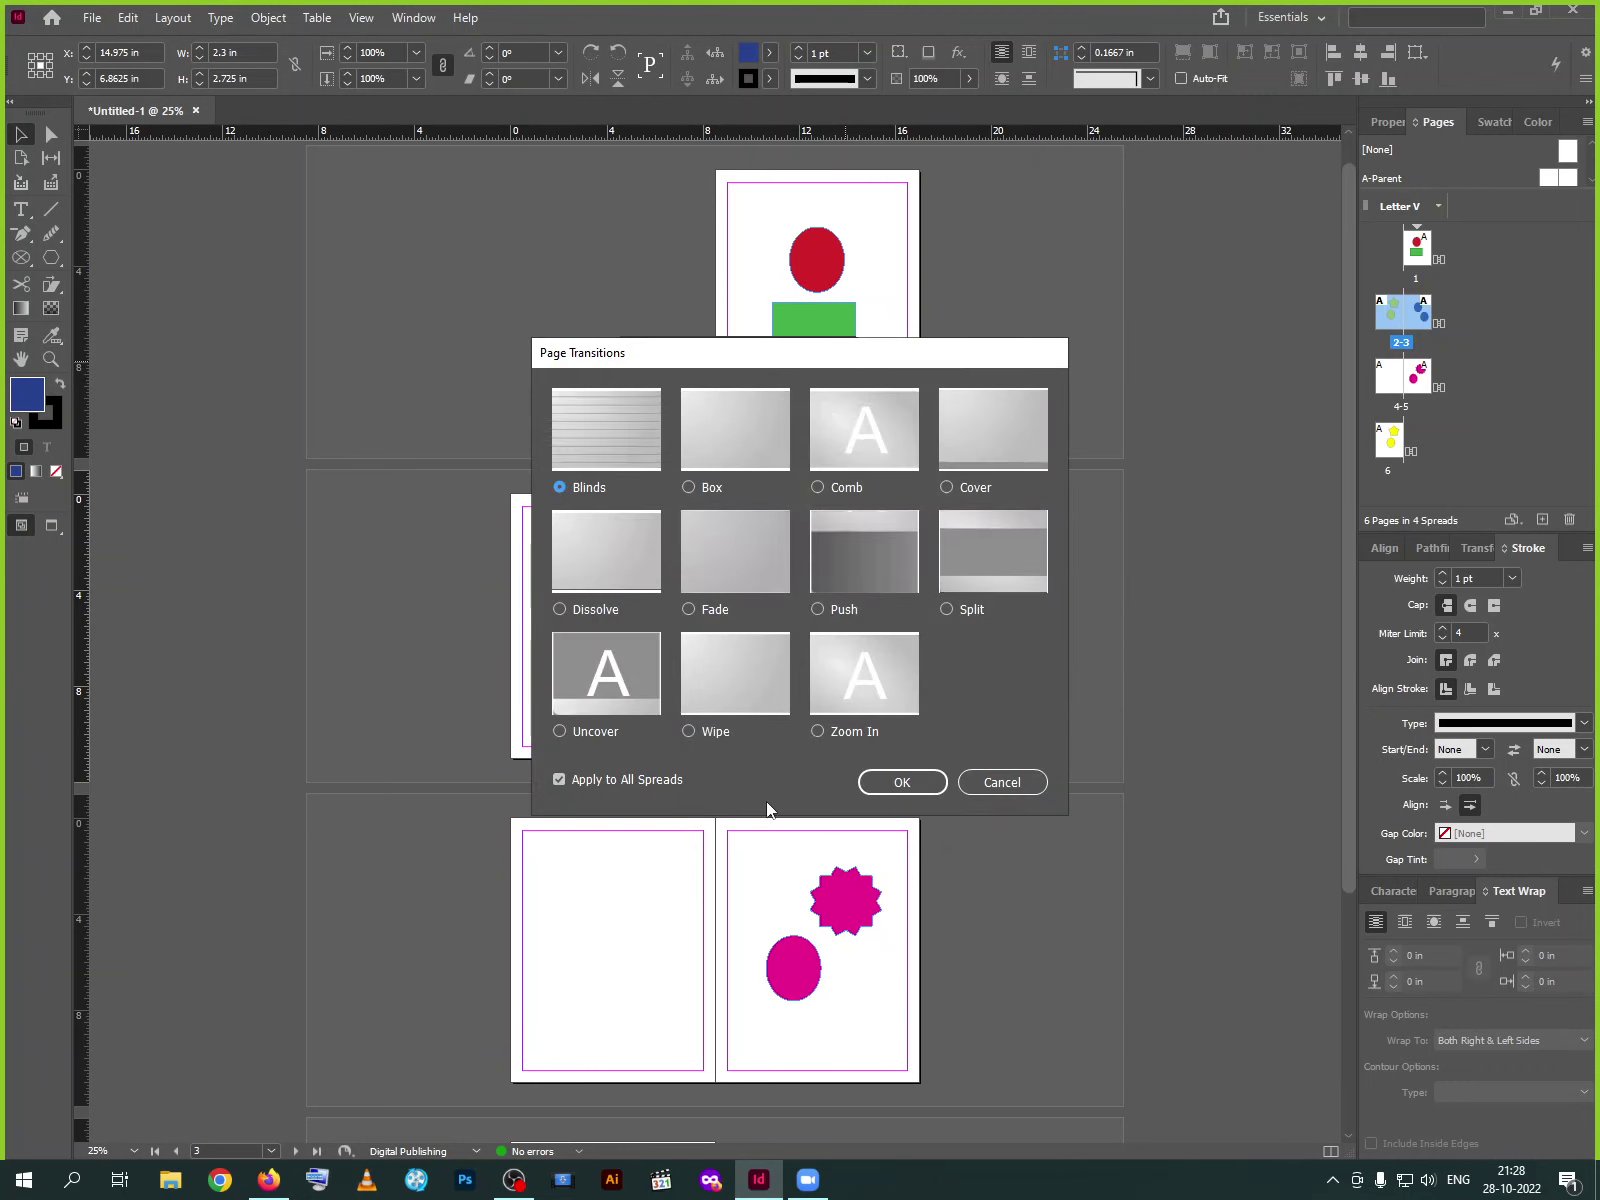
click(1001, 782)
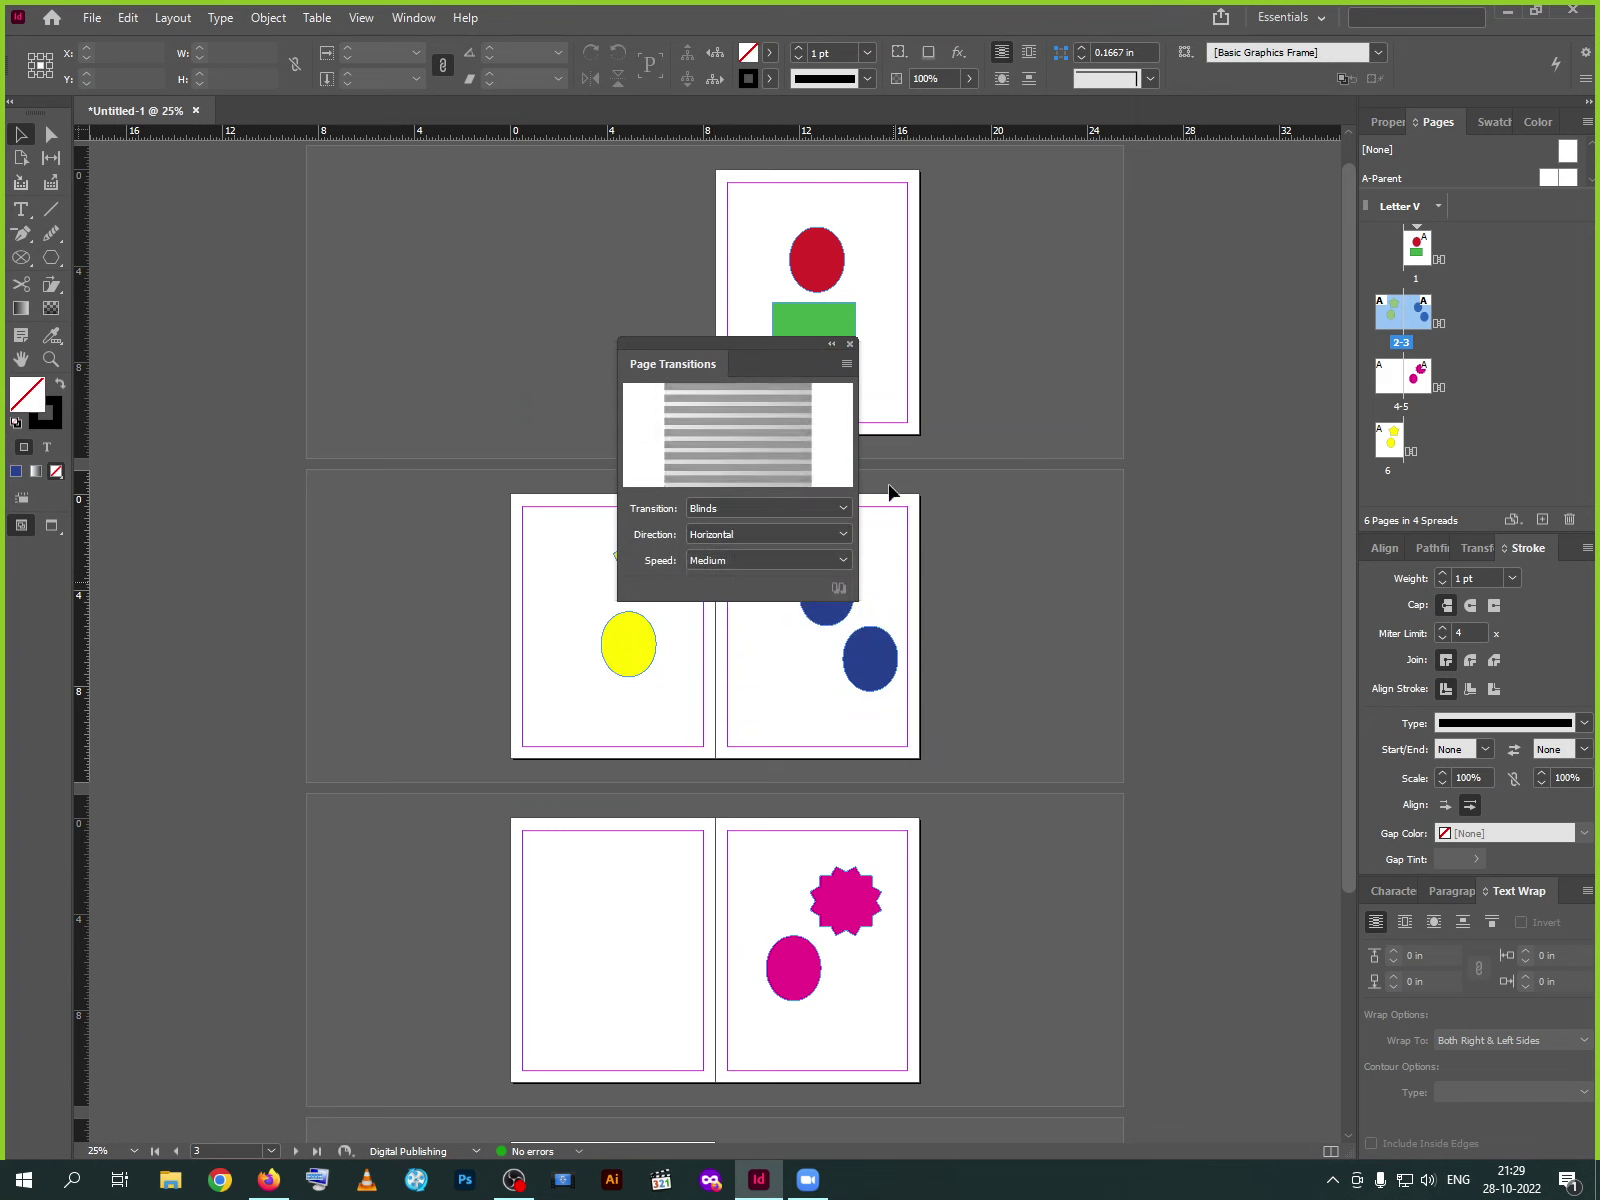
click(850, 344)
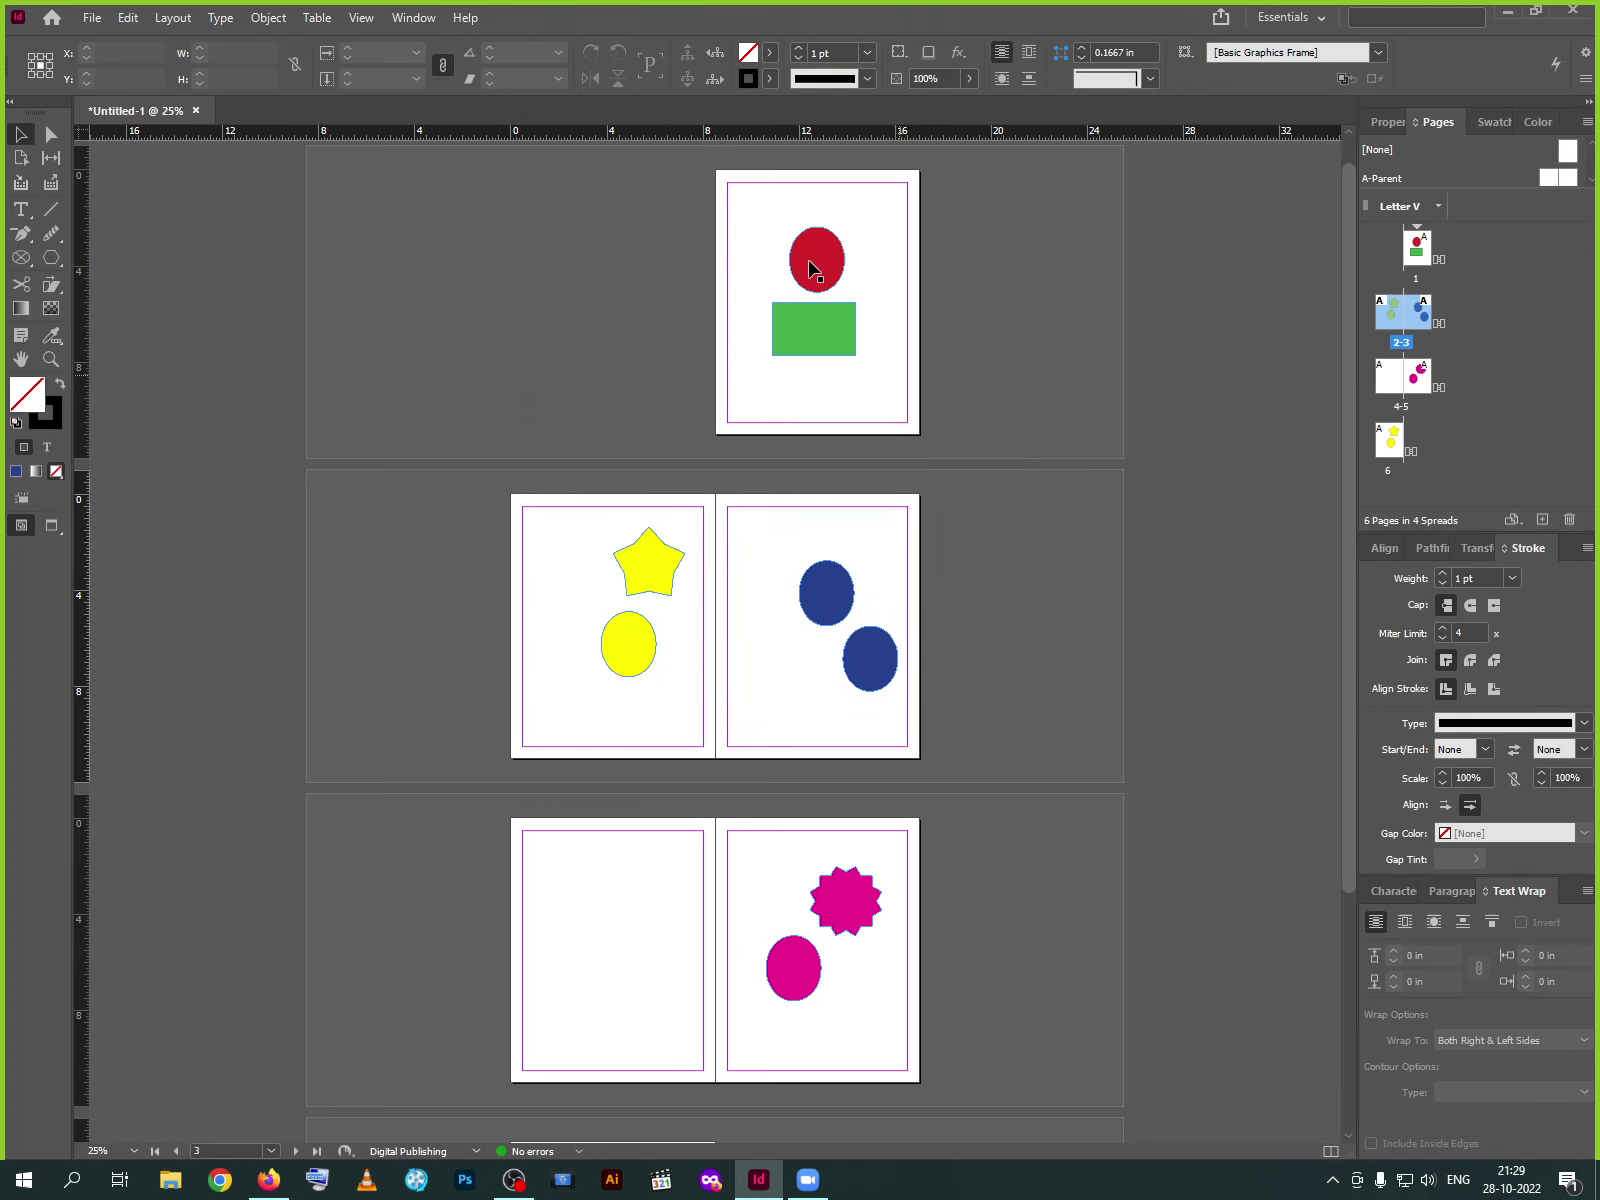
Try to publish the document online
click(413, 17)
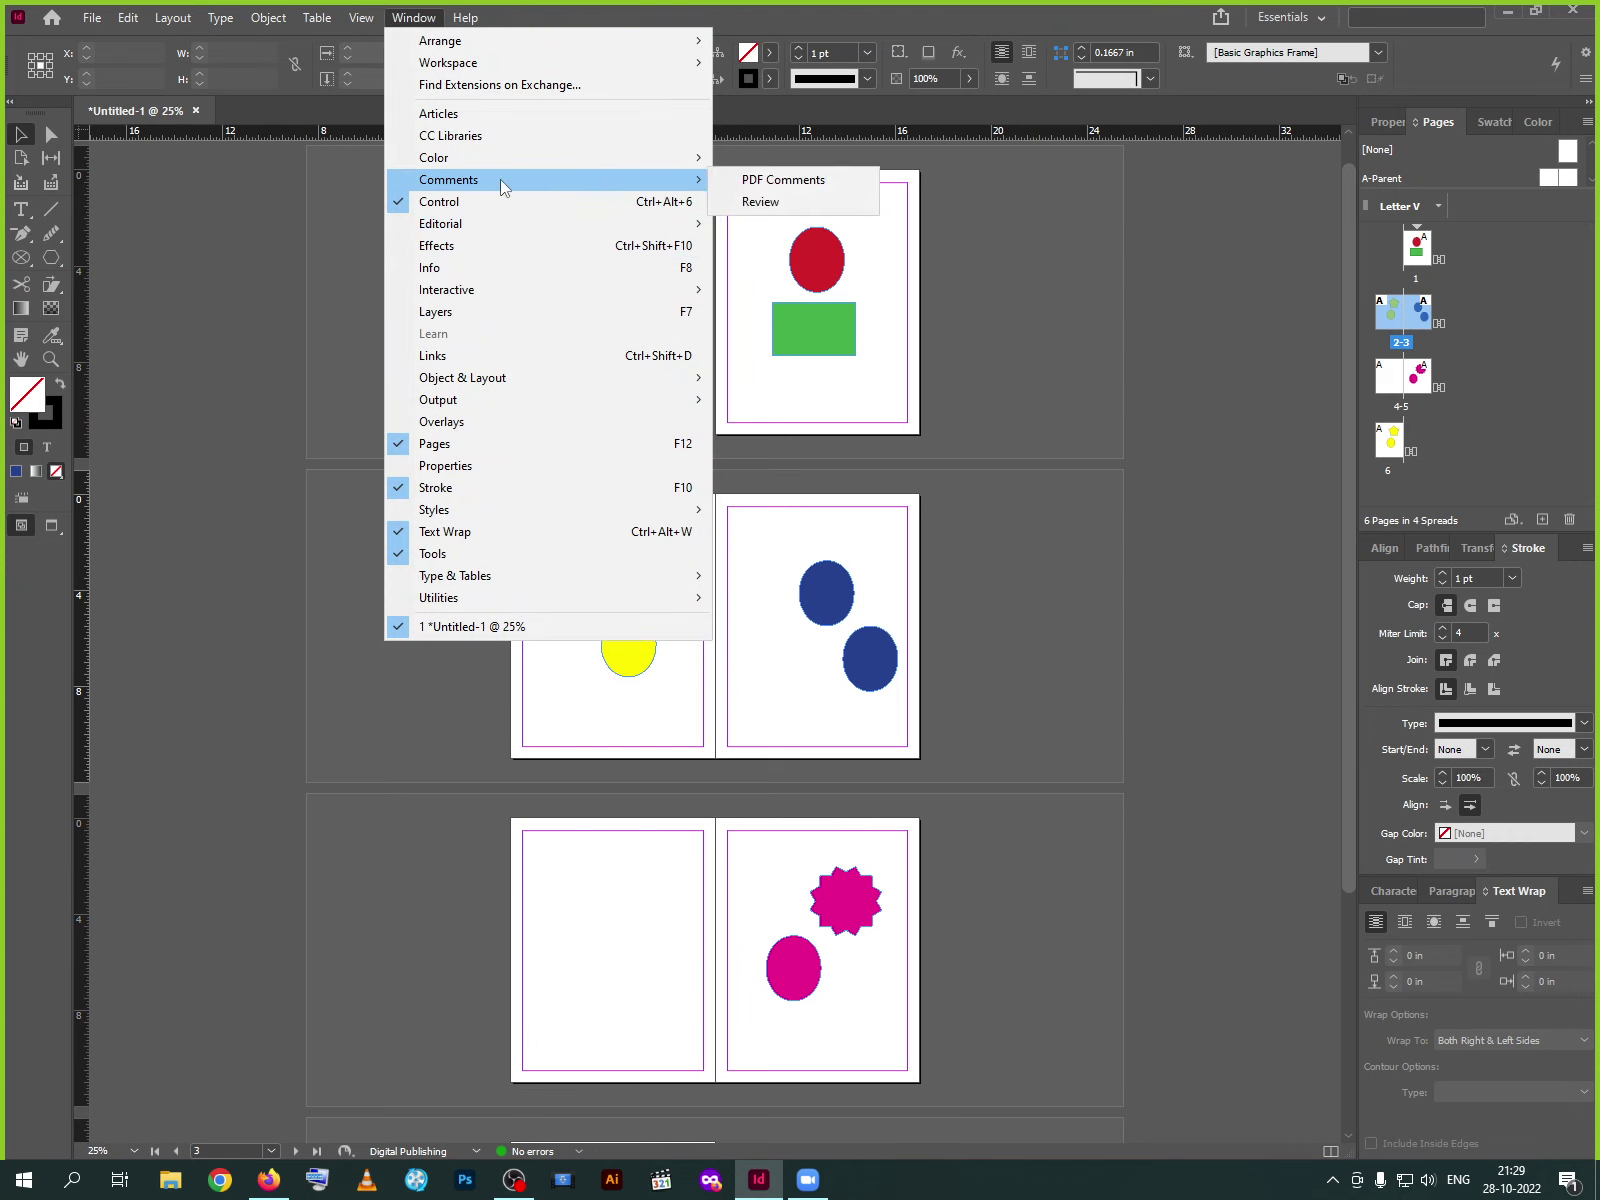
mouse_move(503, 168)
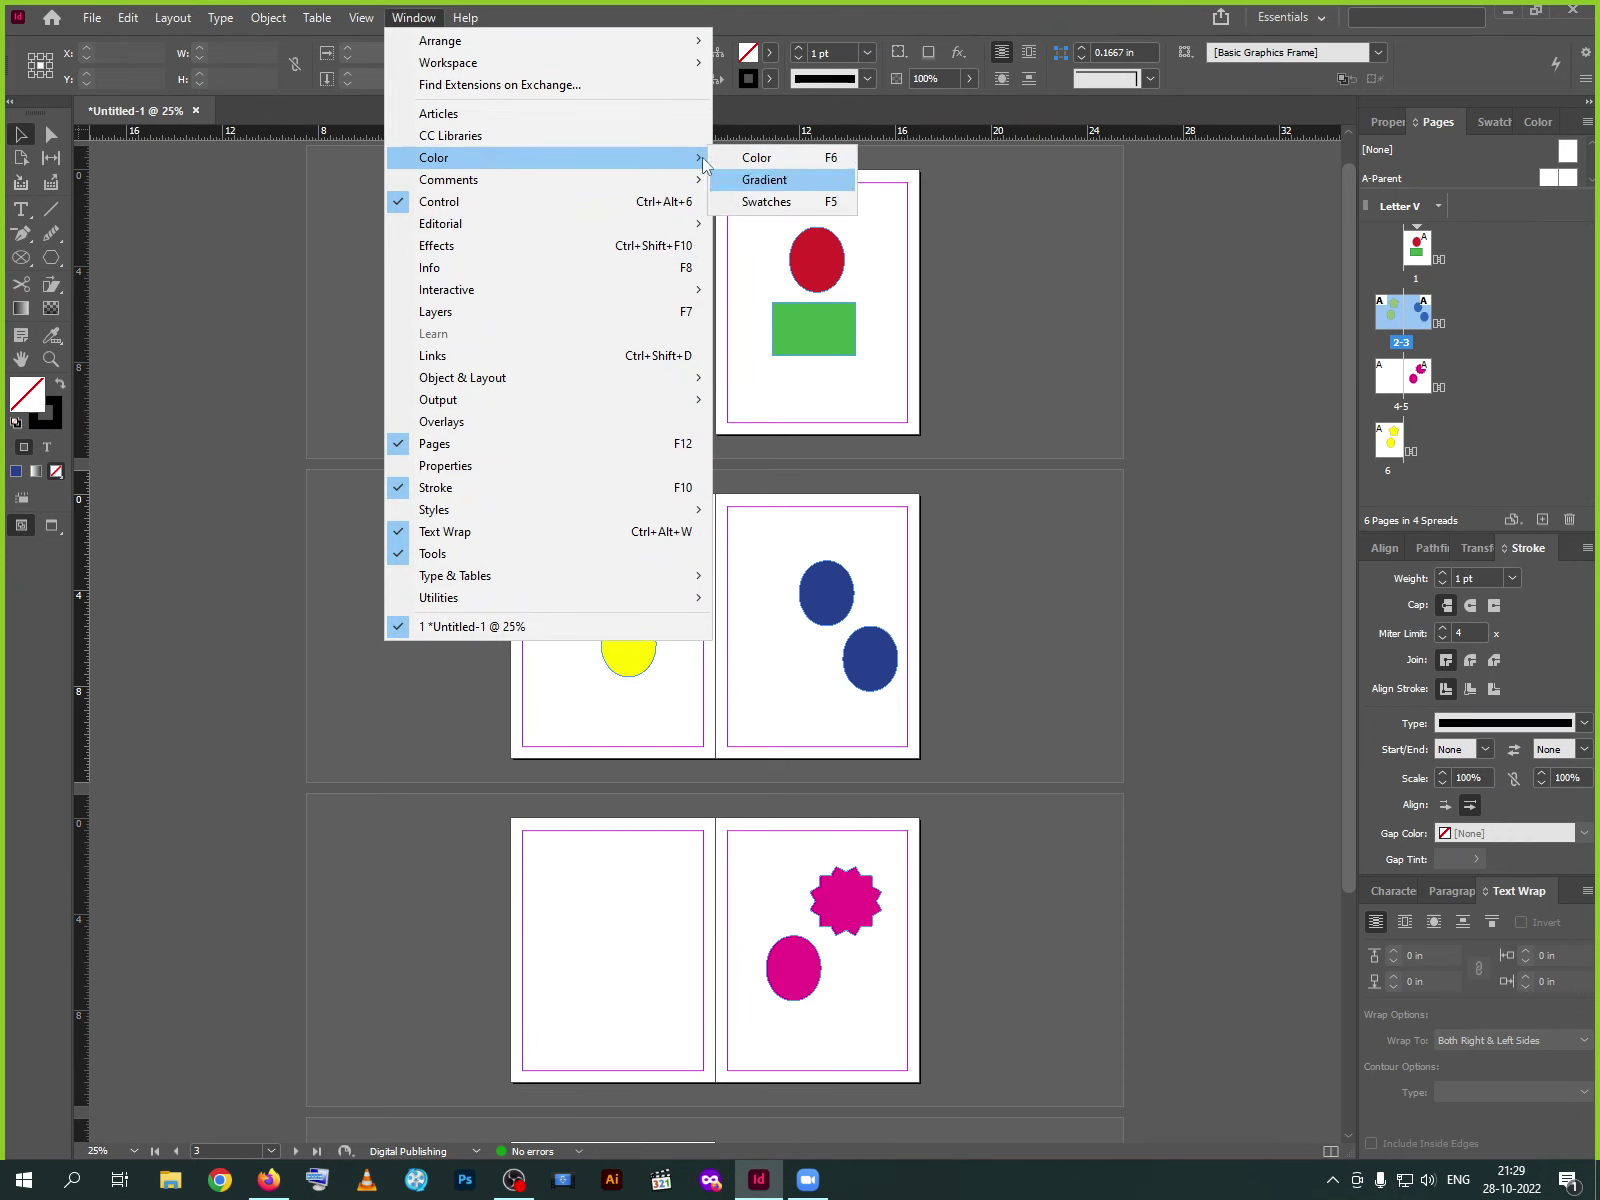
mouse_move(118, 26)
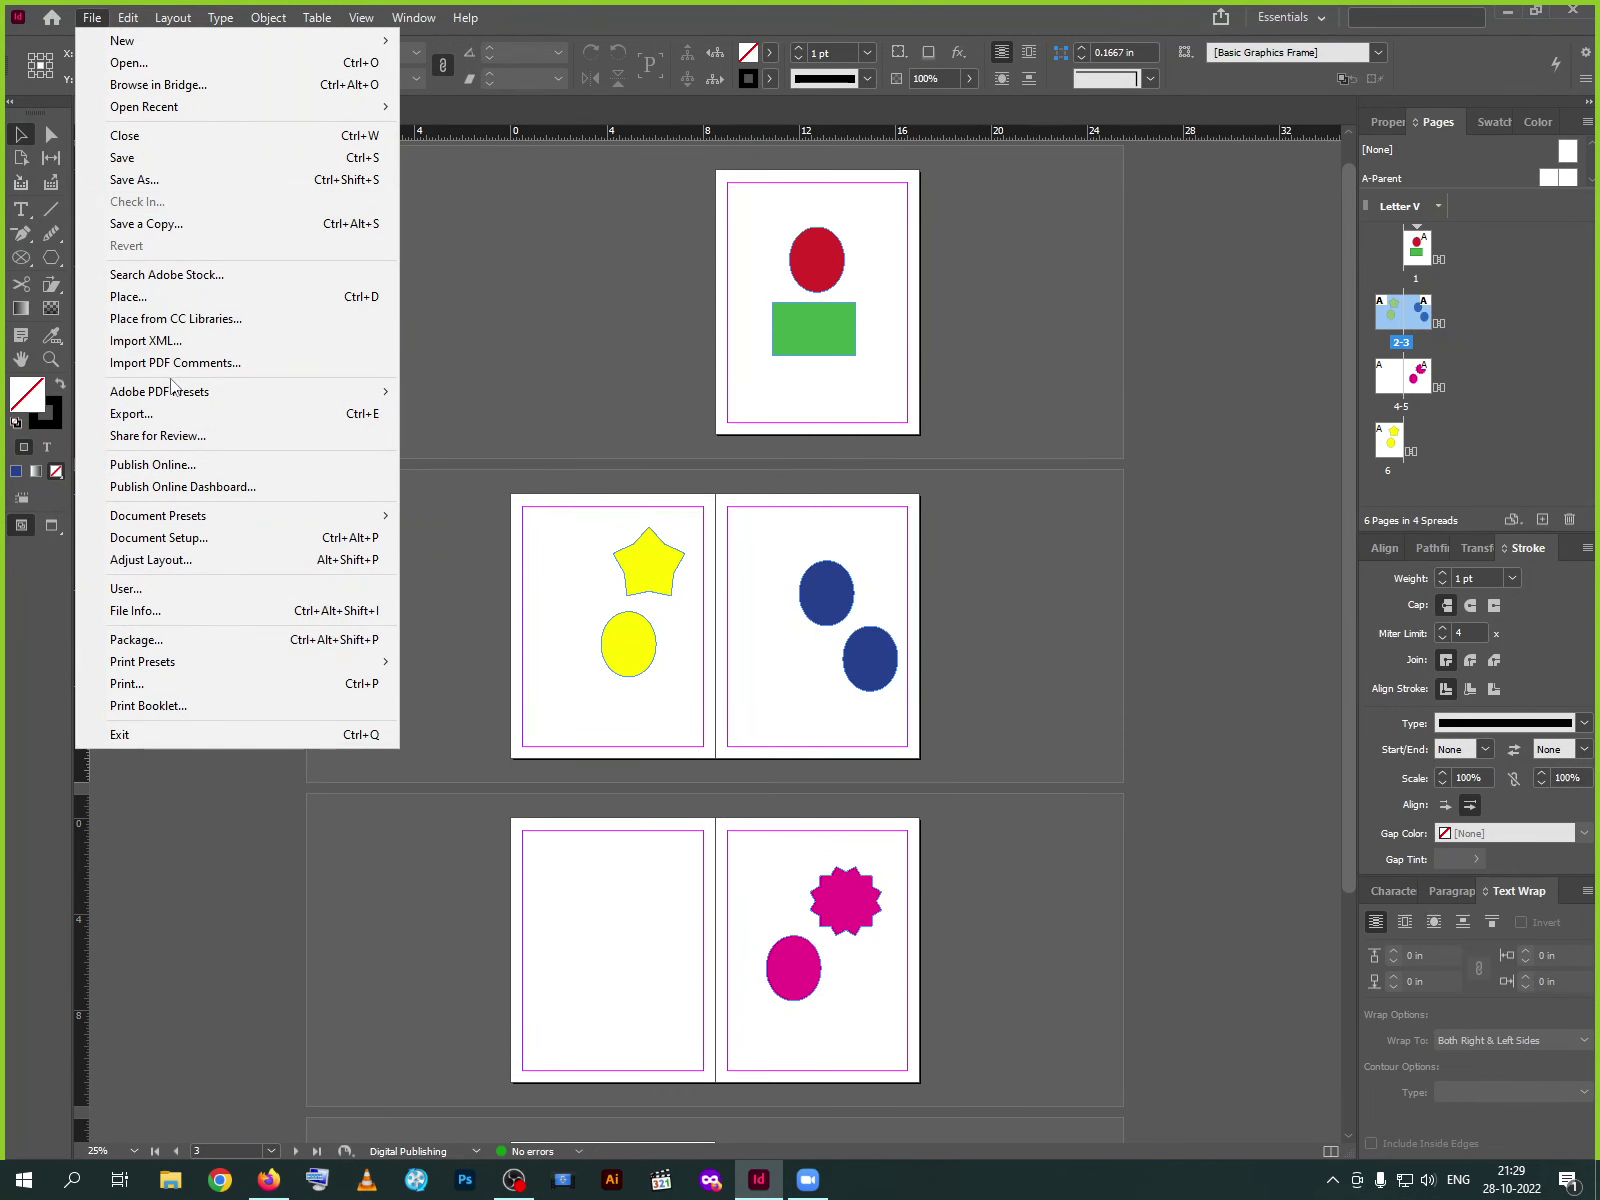
click(174, 471)
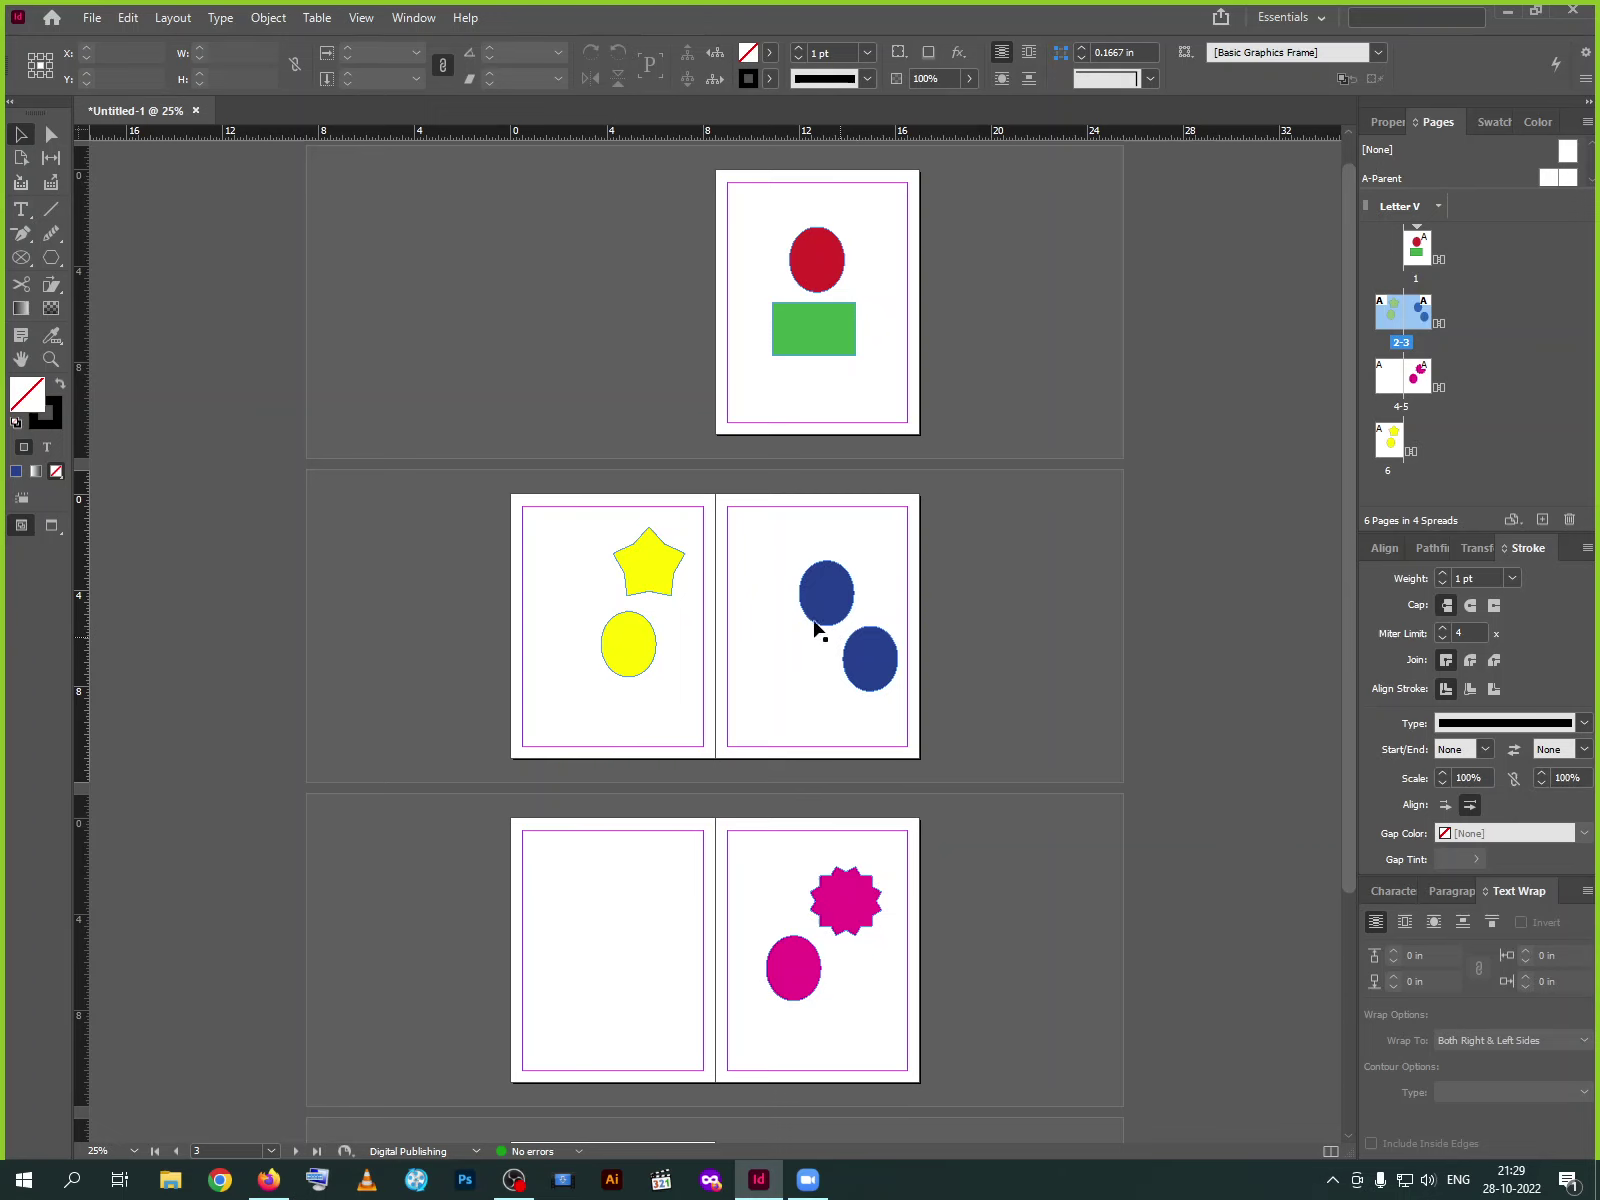
Select the green rectangle on page 1 and turn on Overprint Preview for the document
click(793, 350)
click(91, 17)
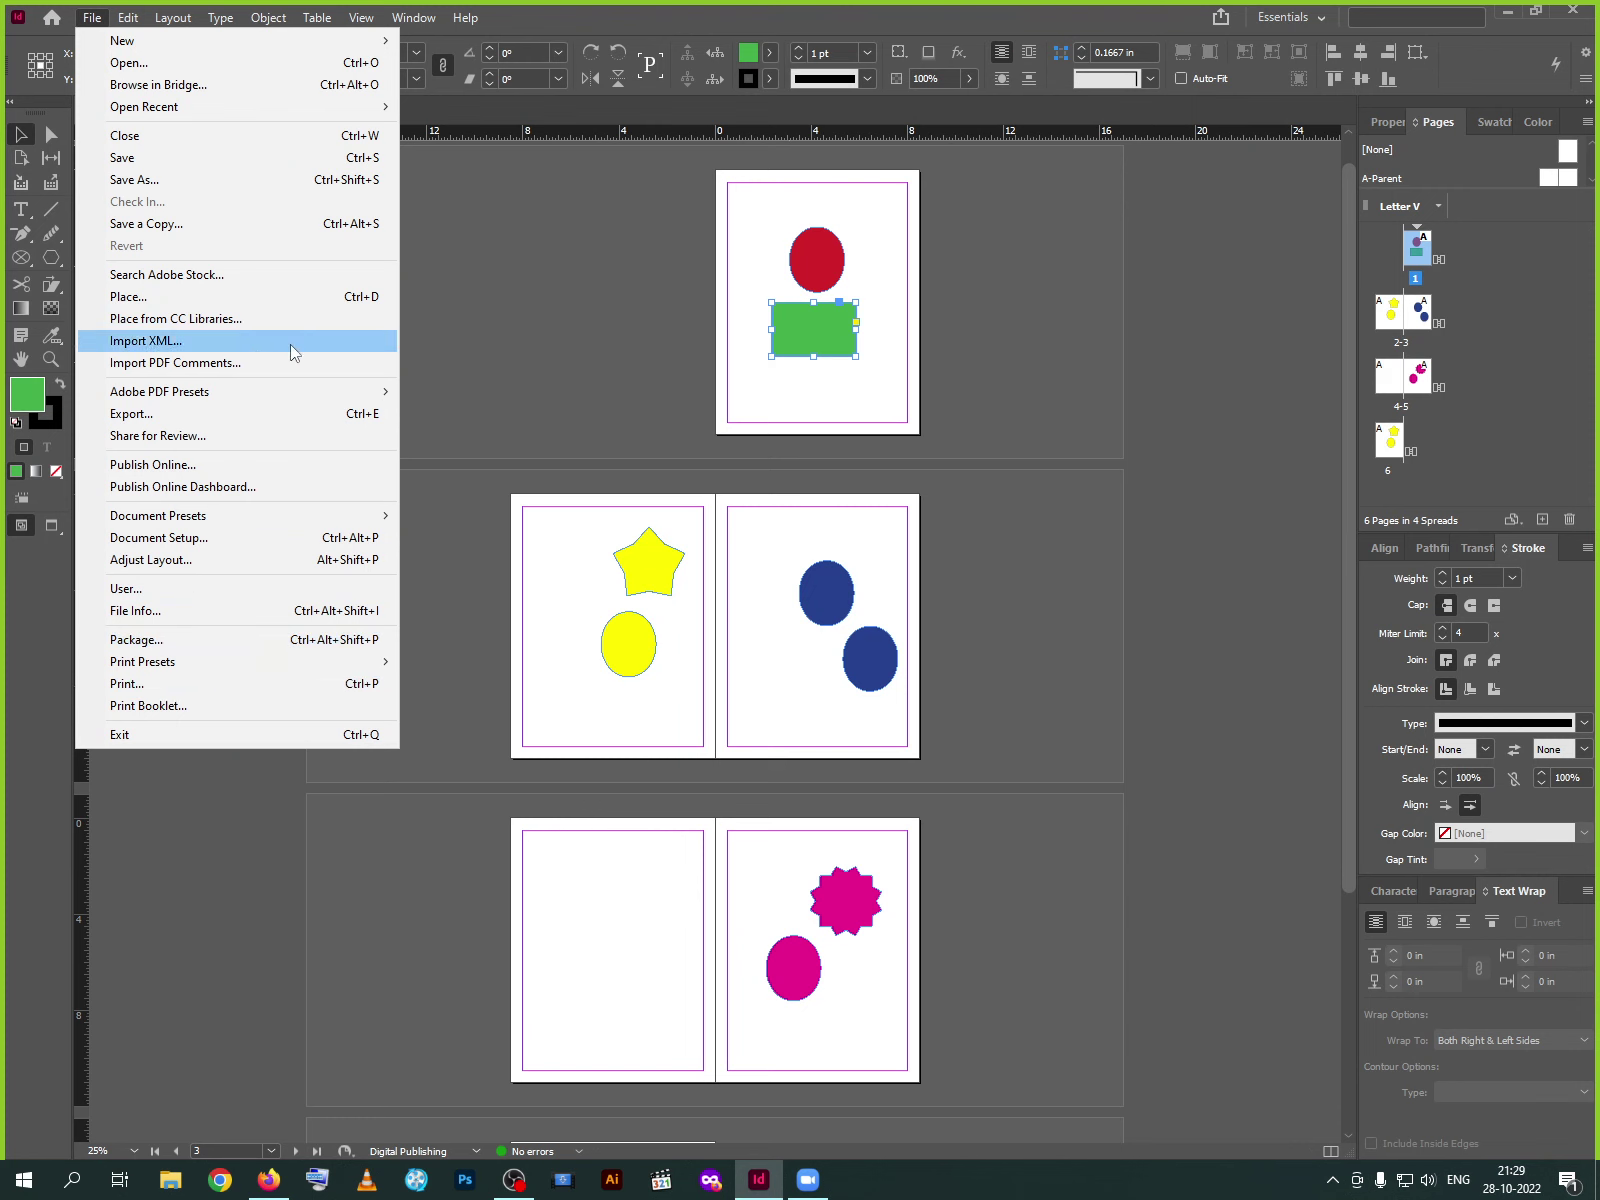
mouse_move(271, 518)
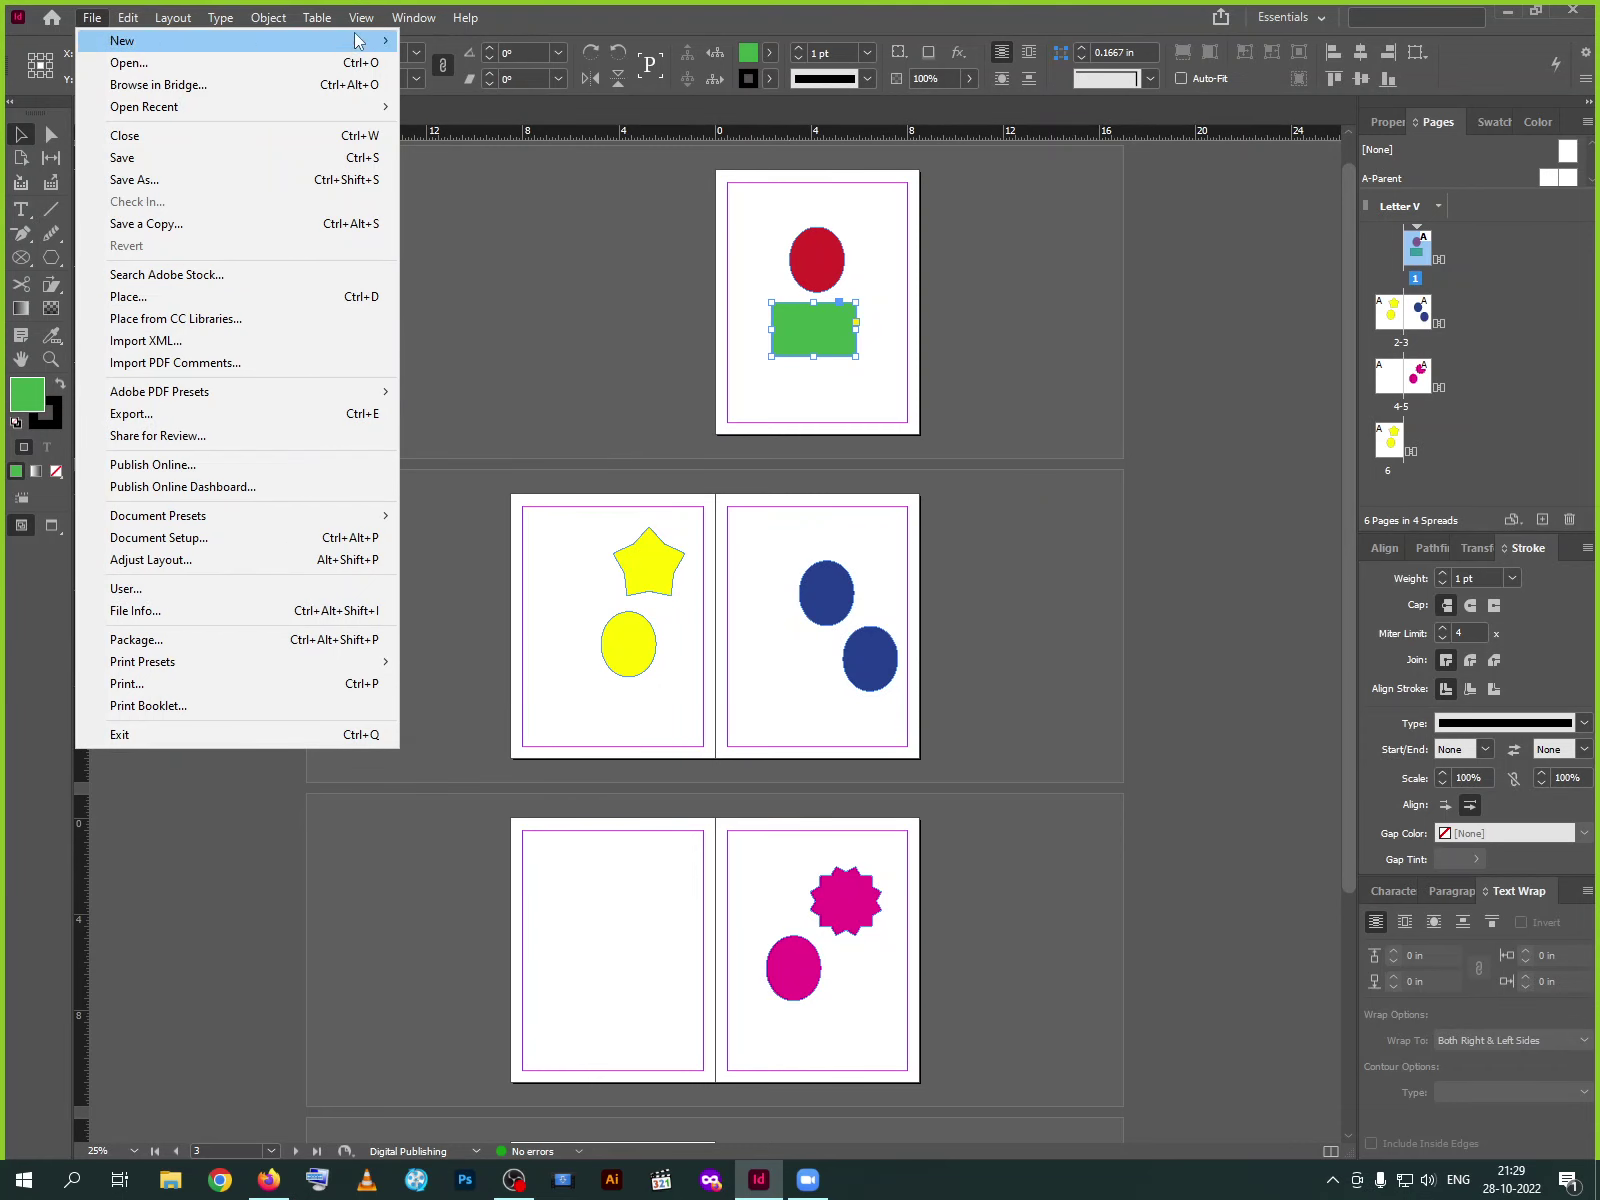
mouse_move(361, 17)
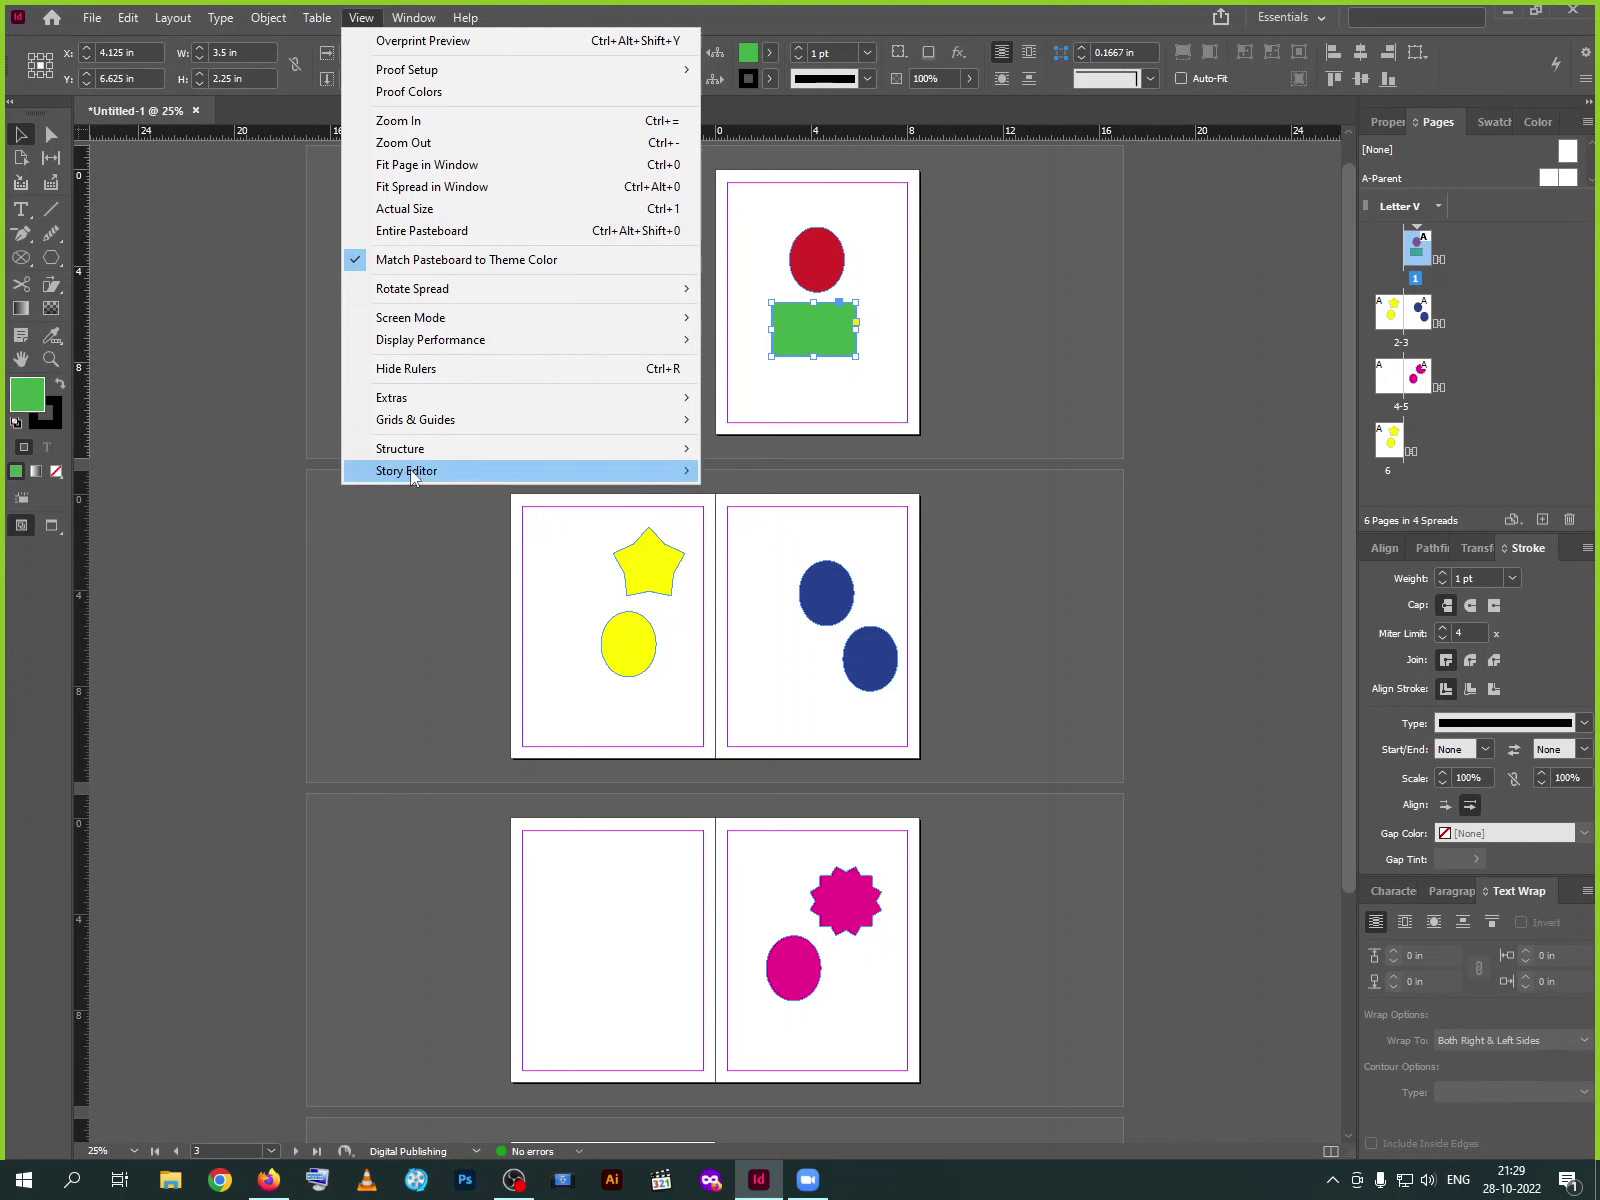
mouse_move(421, 460)
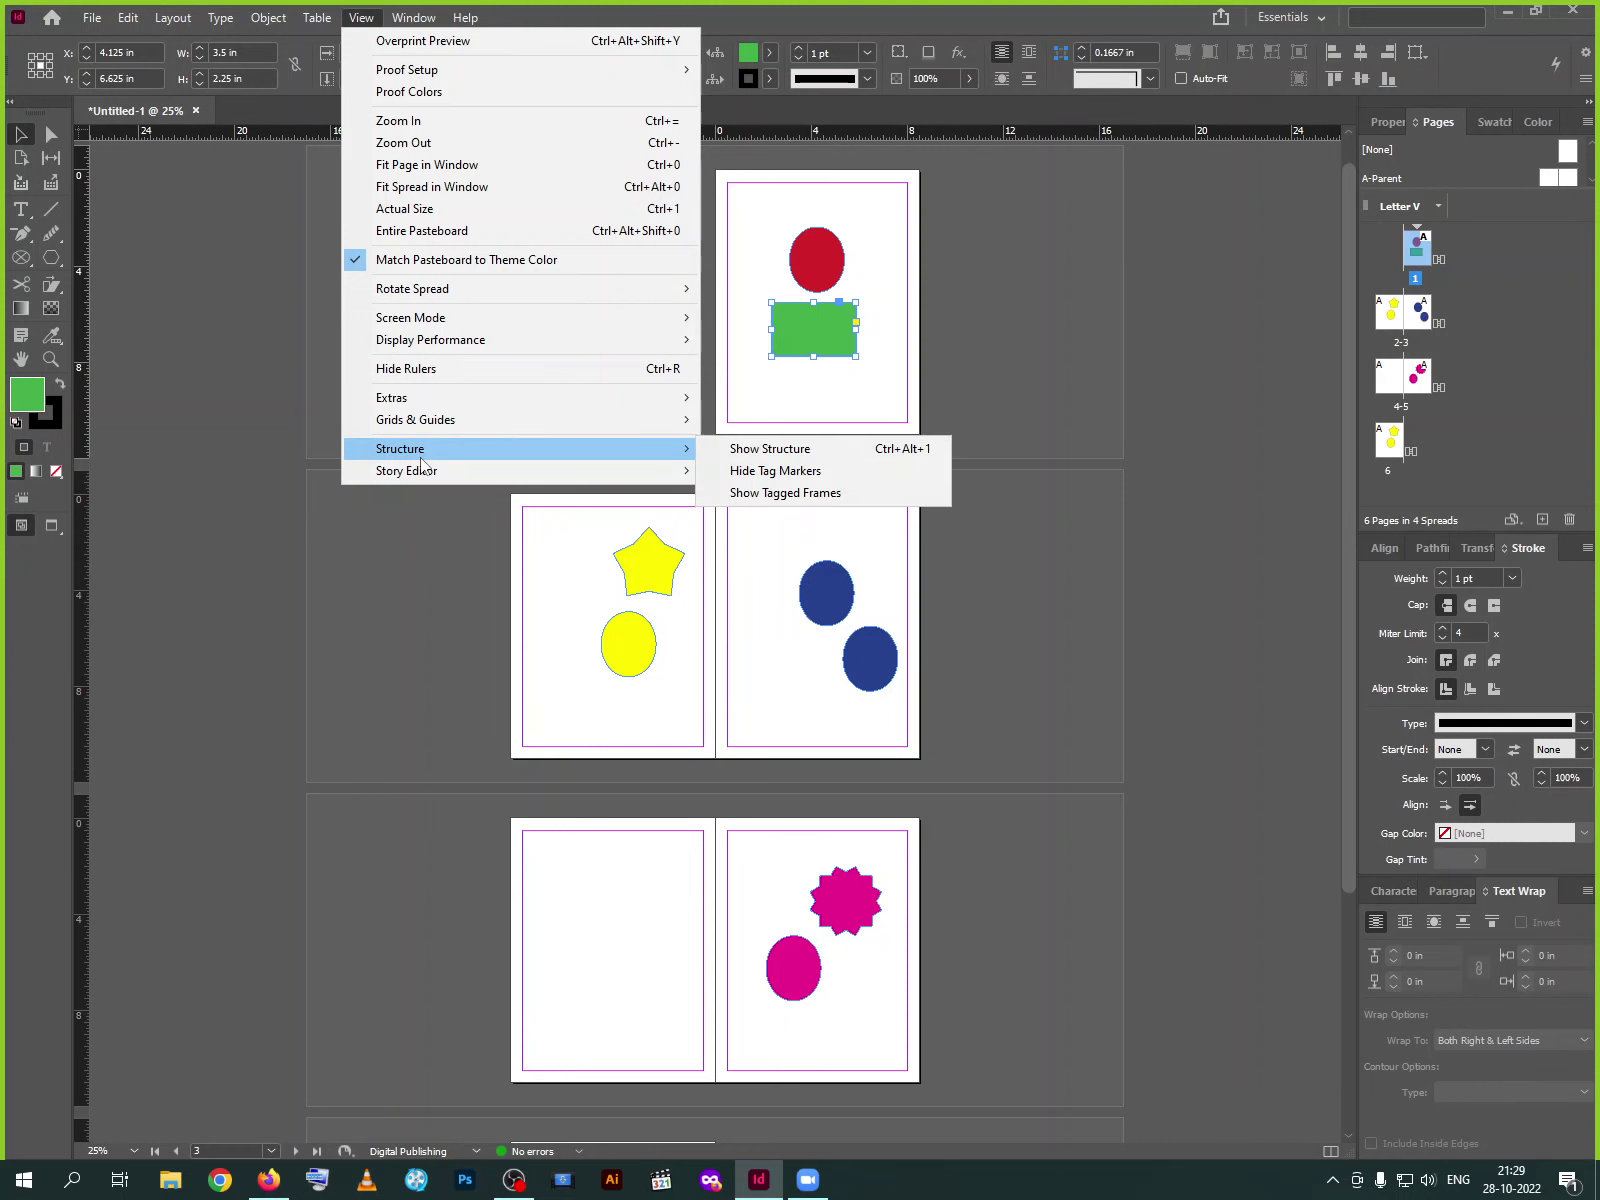
mouse_move(437, 426)
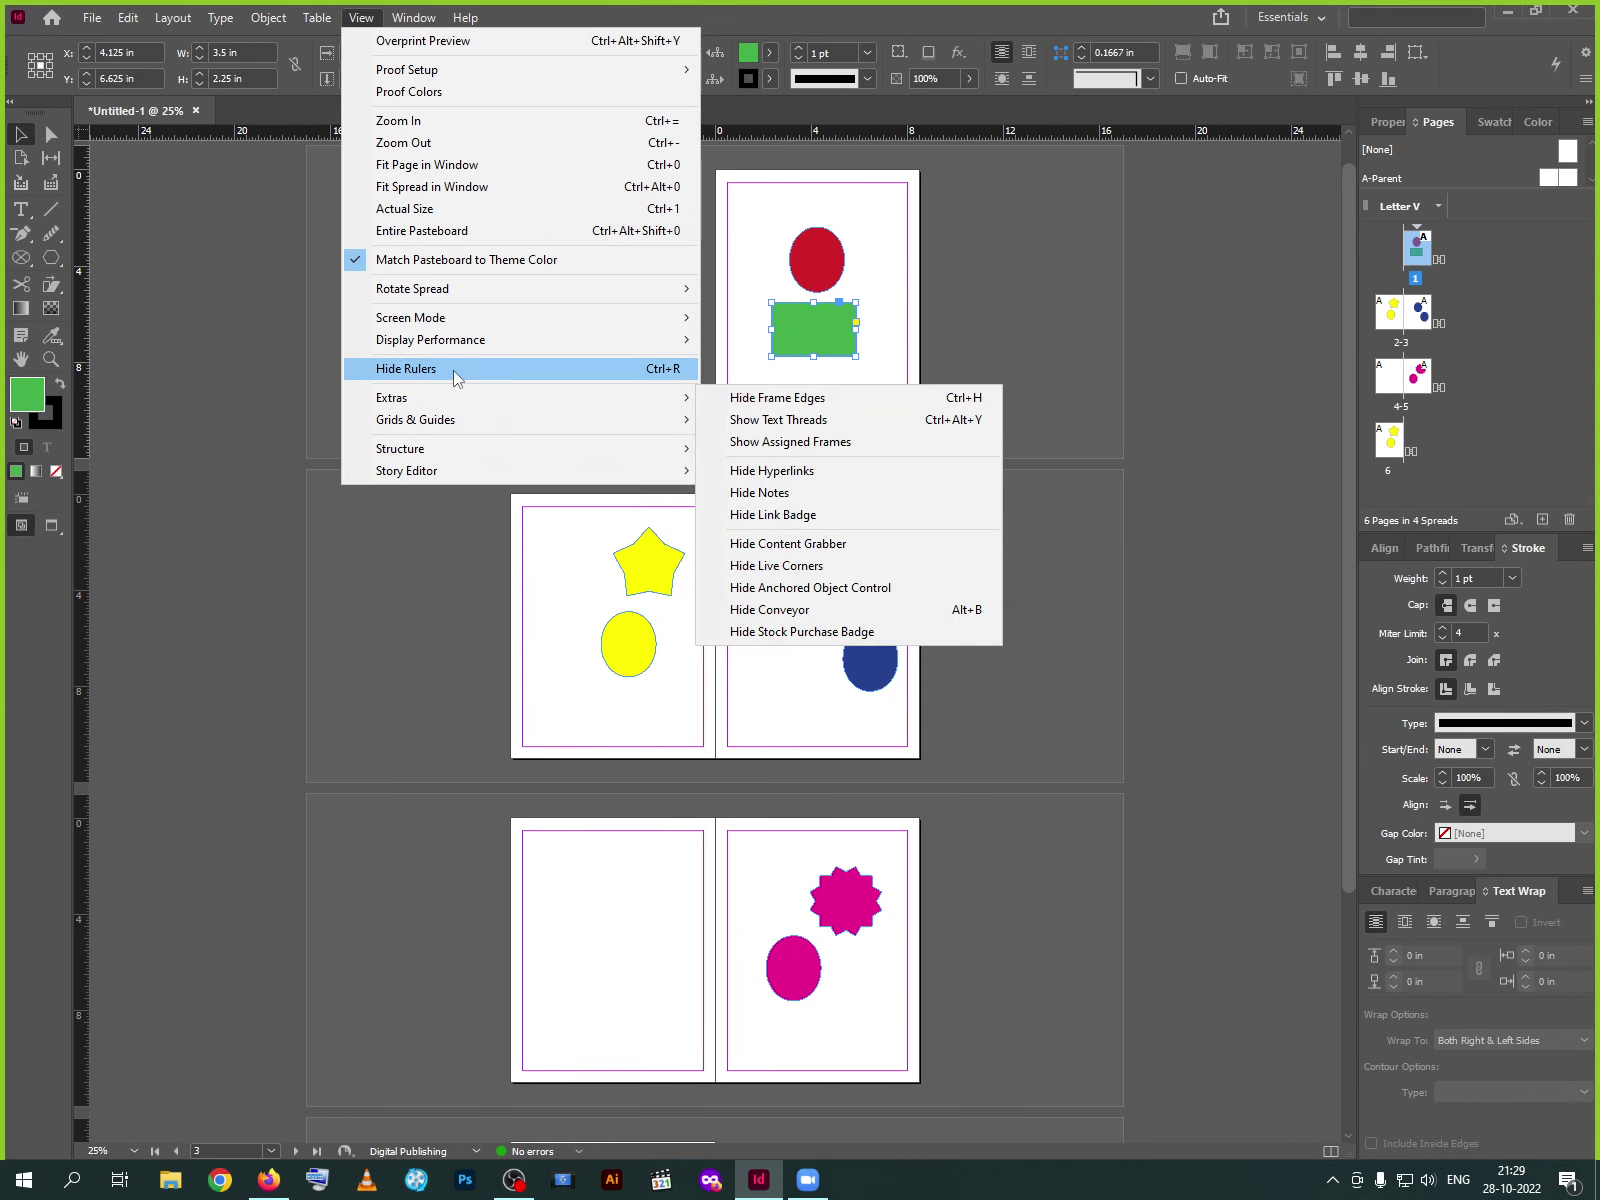
mouse_move(467, 347)
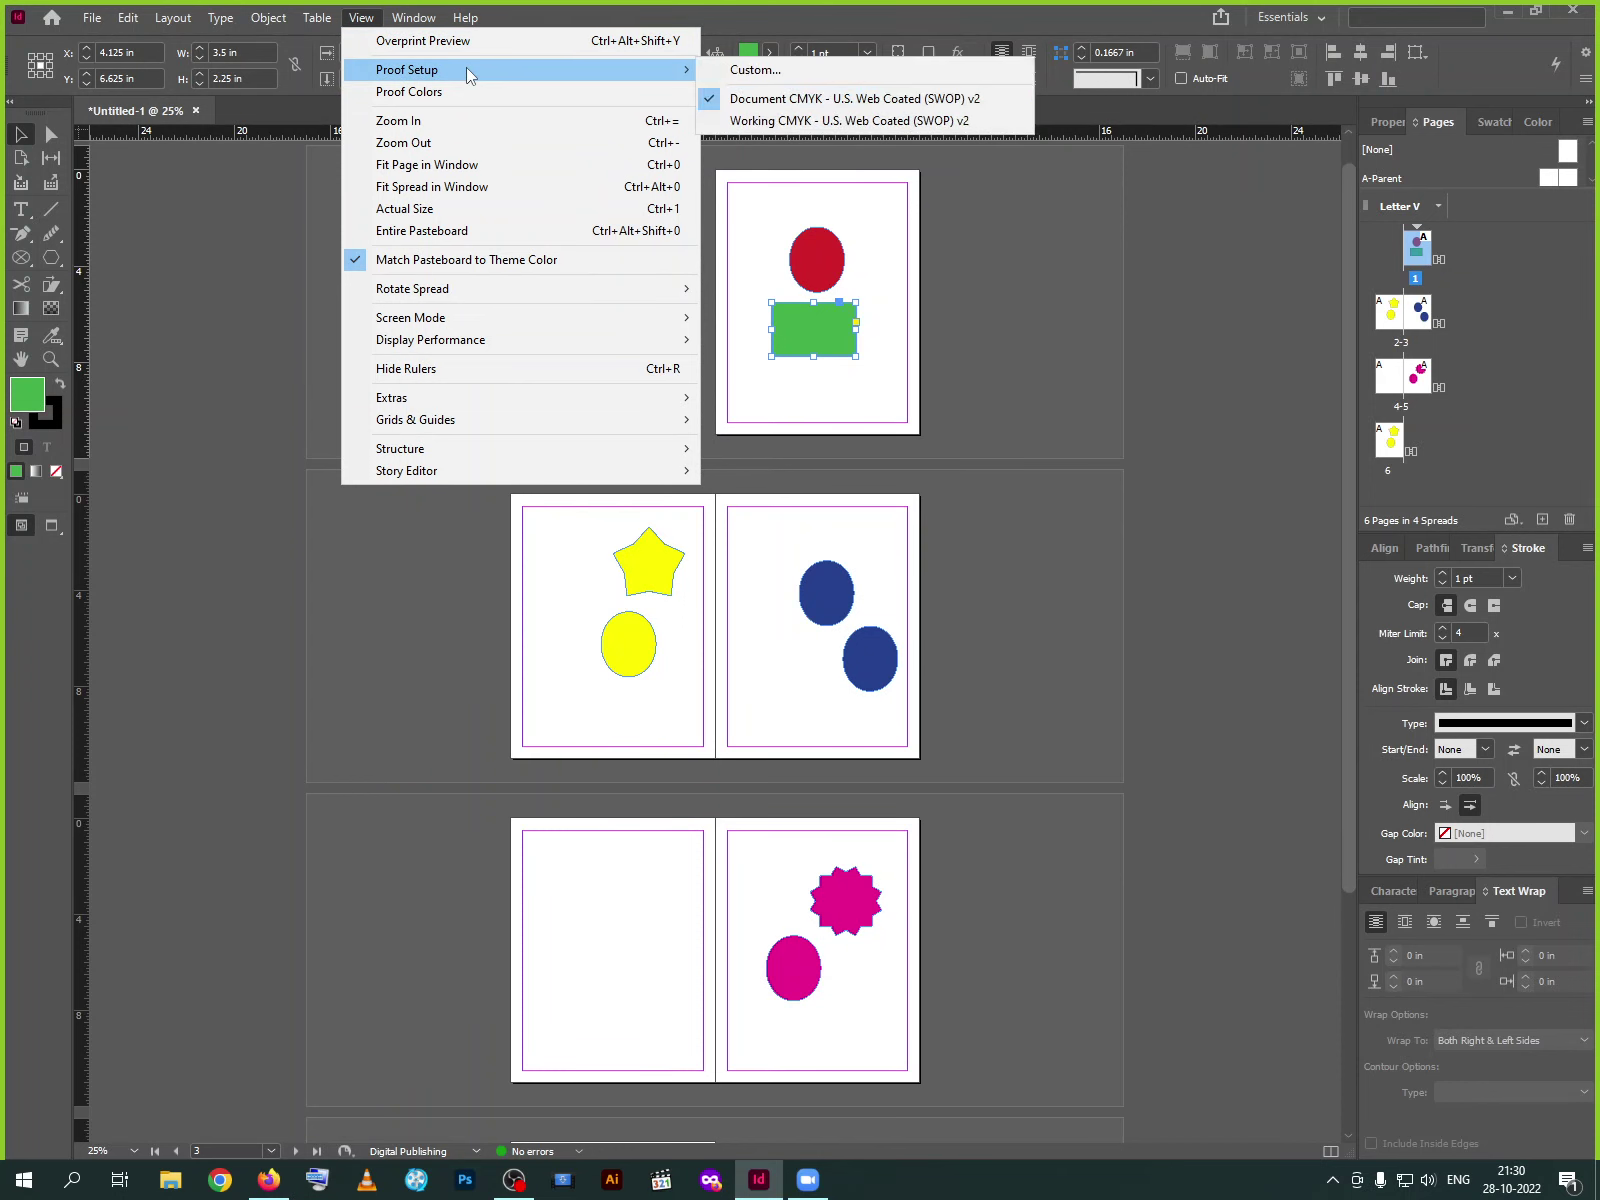
click(475, 42)
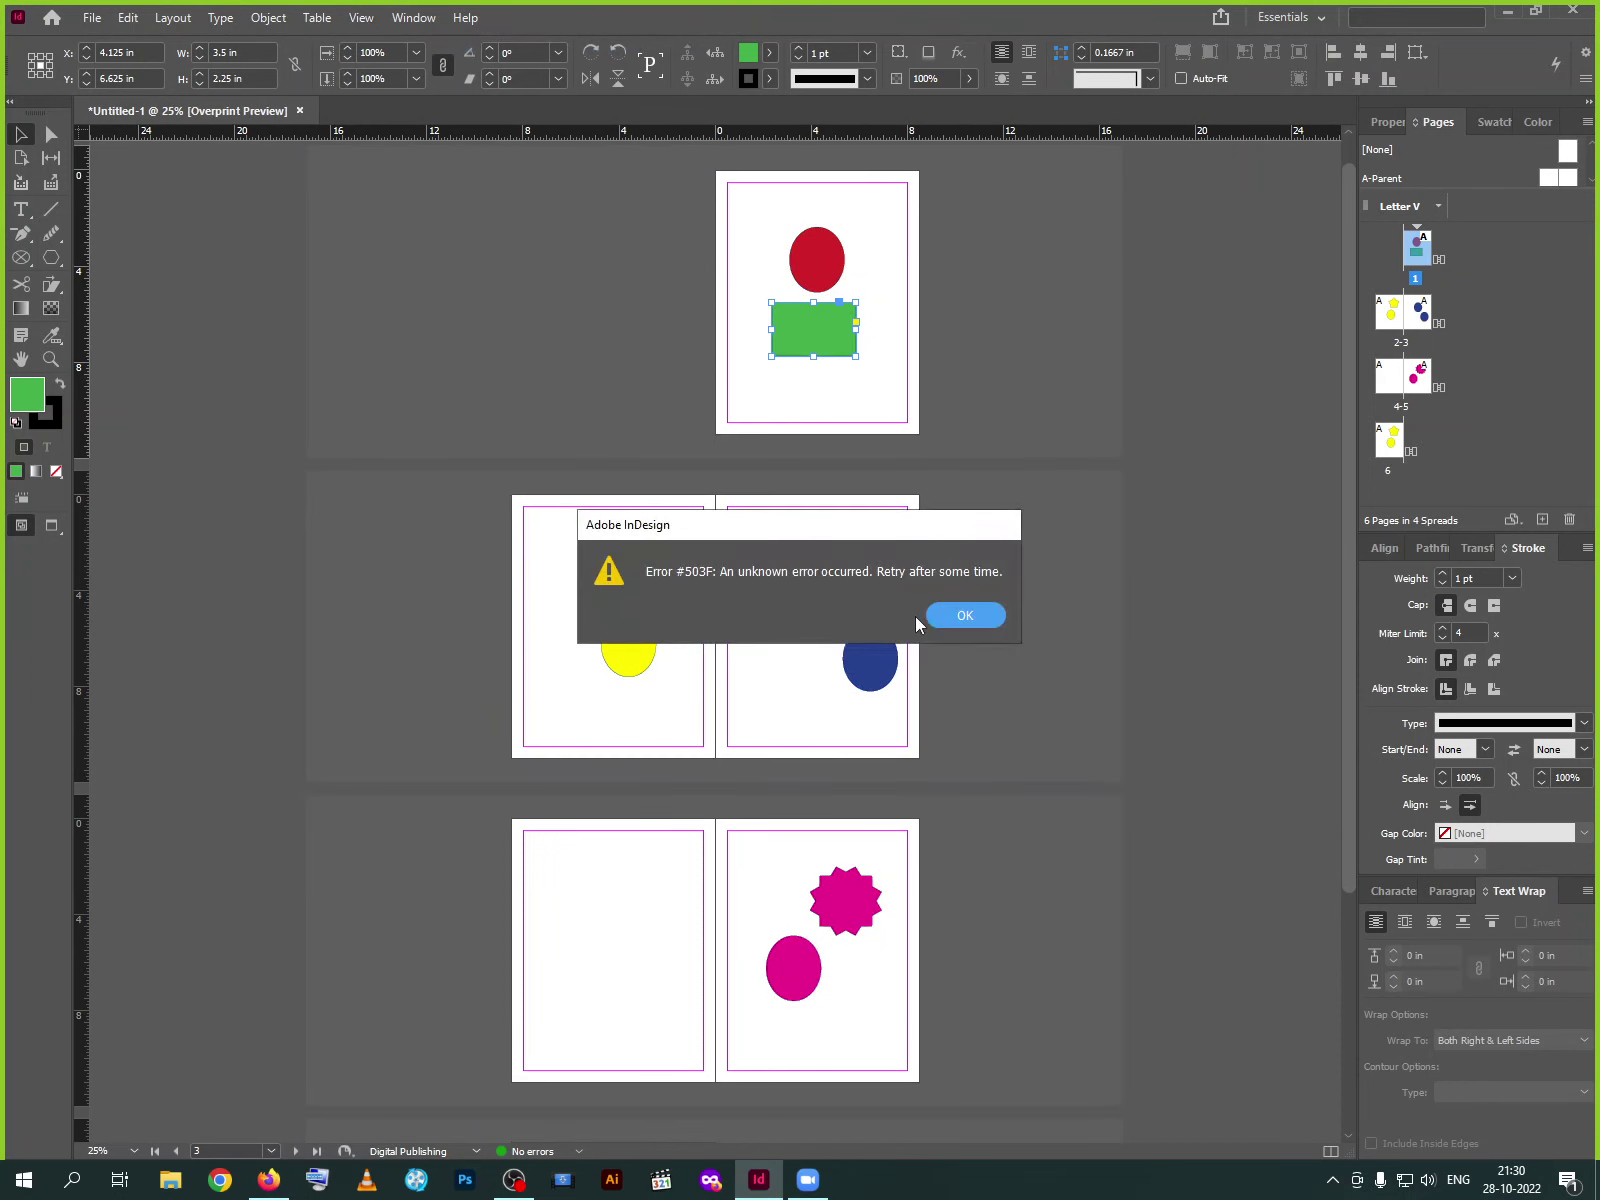
click(959, 613)
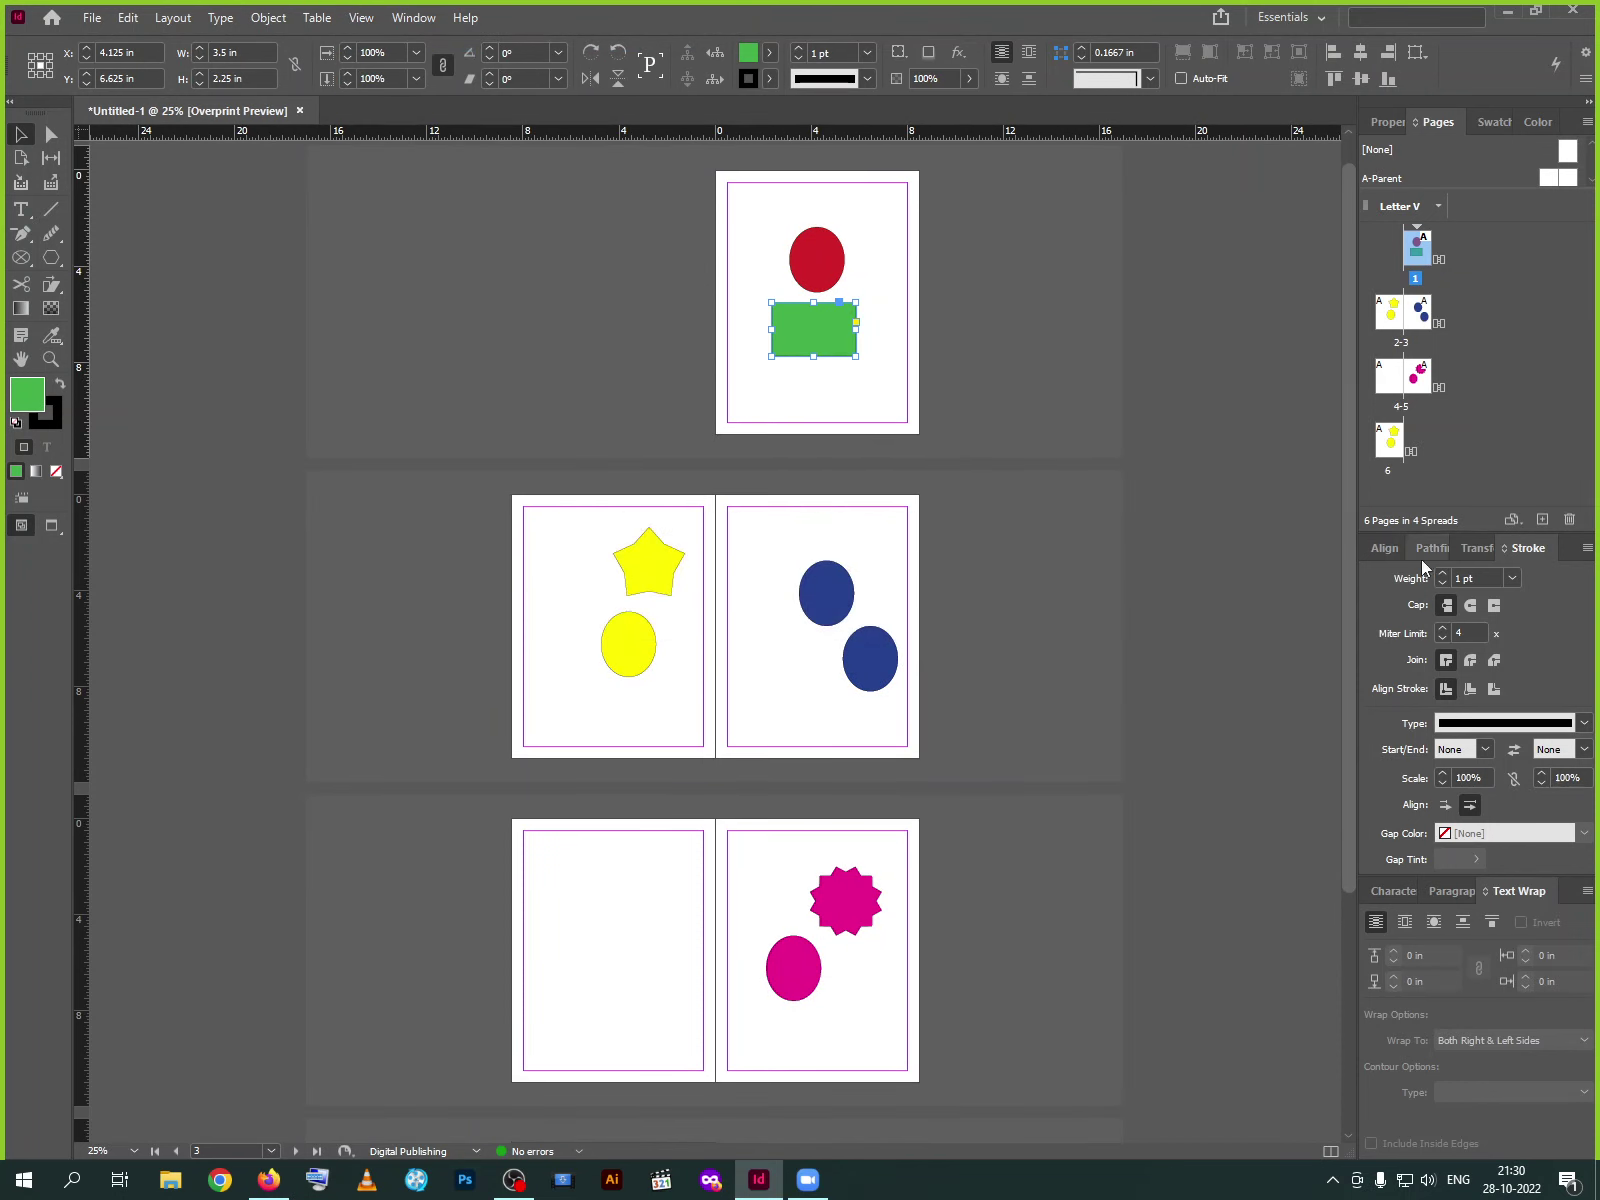
Display the transform and character settings, and examine the green rectangle's properties with the extra transform options collapsed and expanded
click(1480, 550)
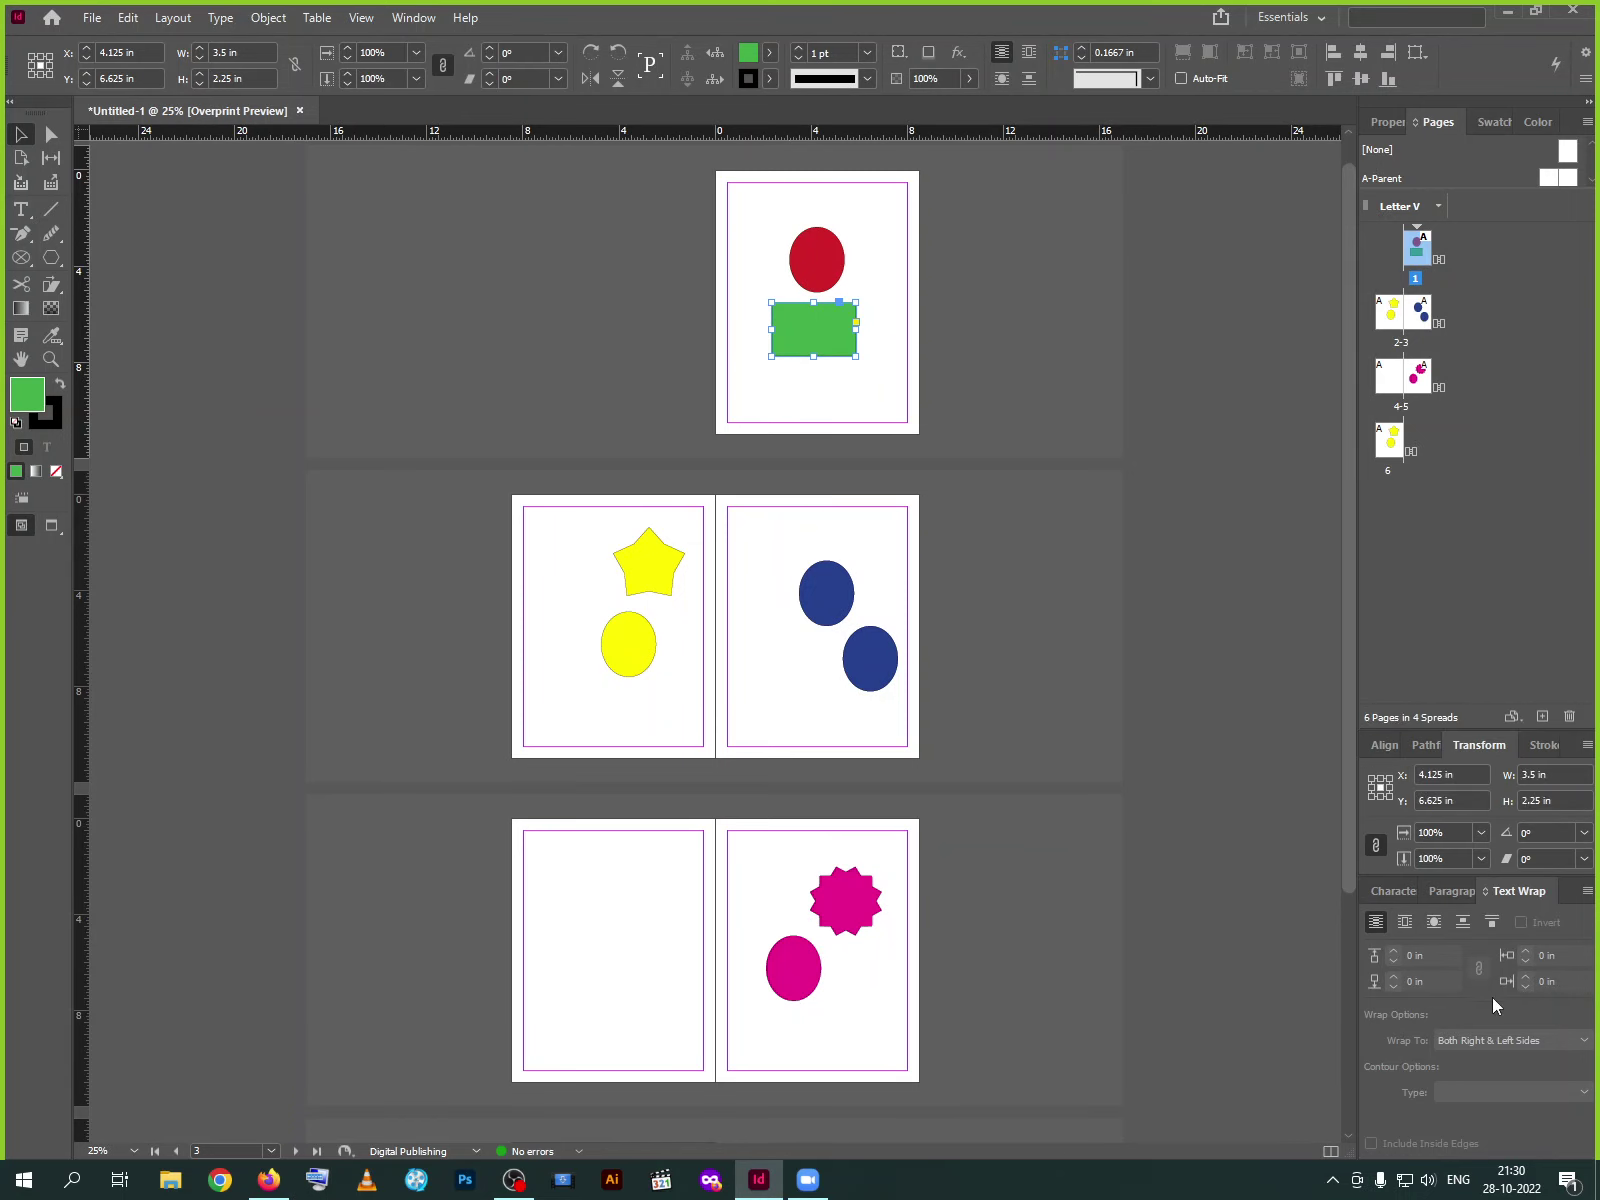
click(1395, 891)
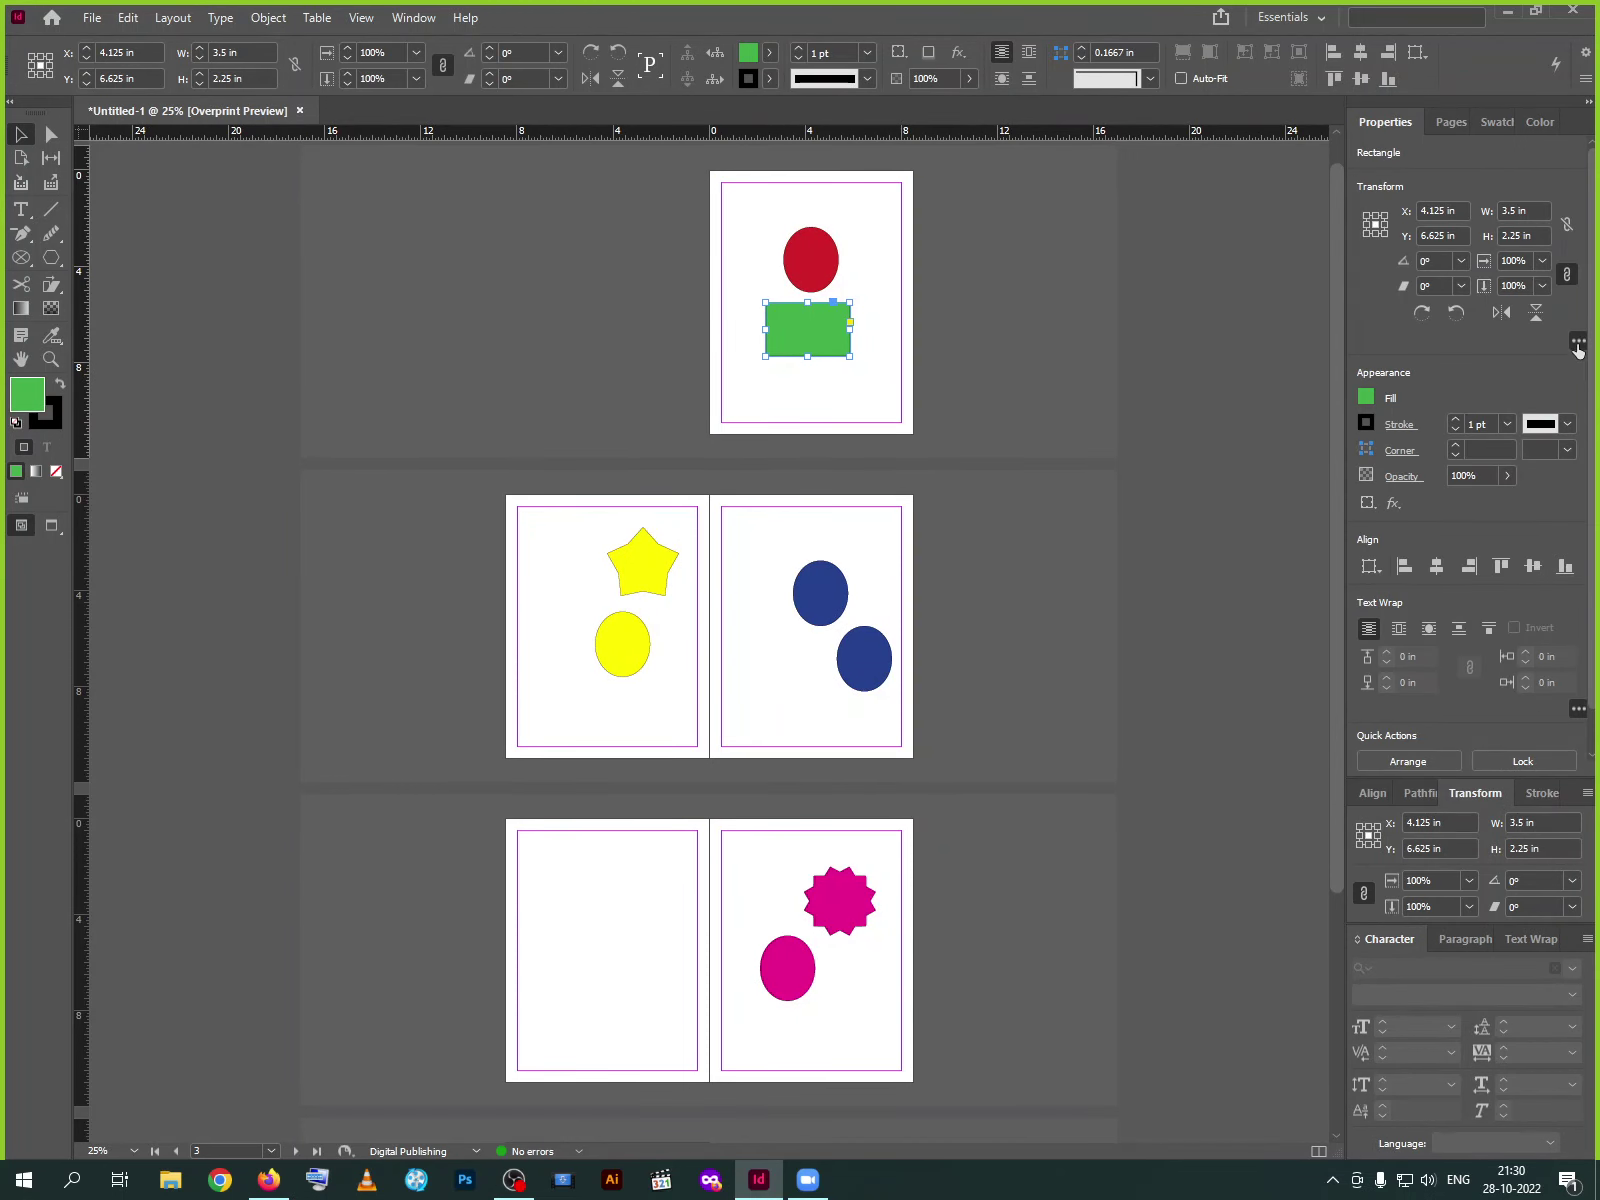
scroll(1466, 736, down, 1)
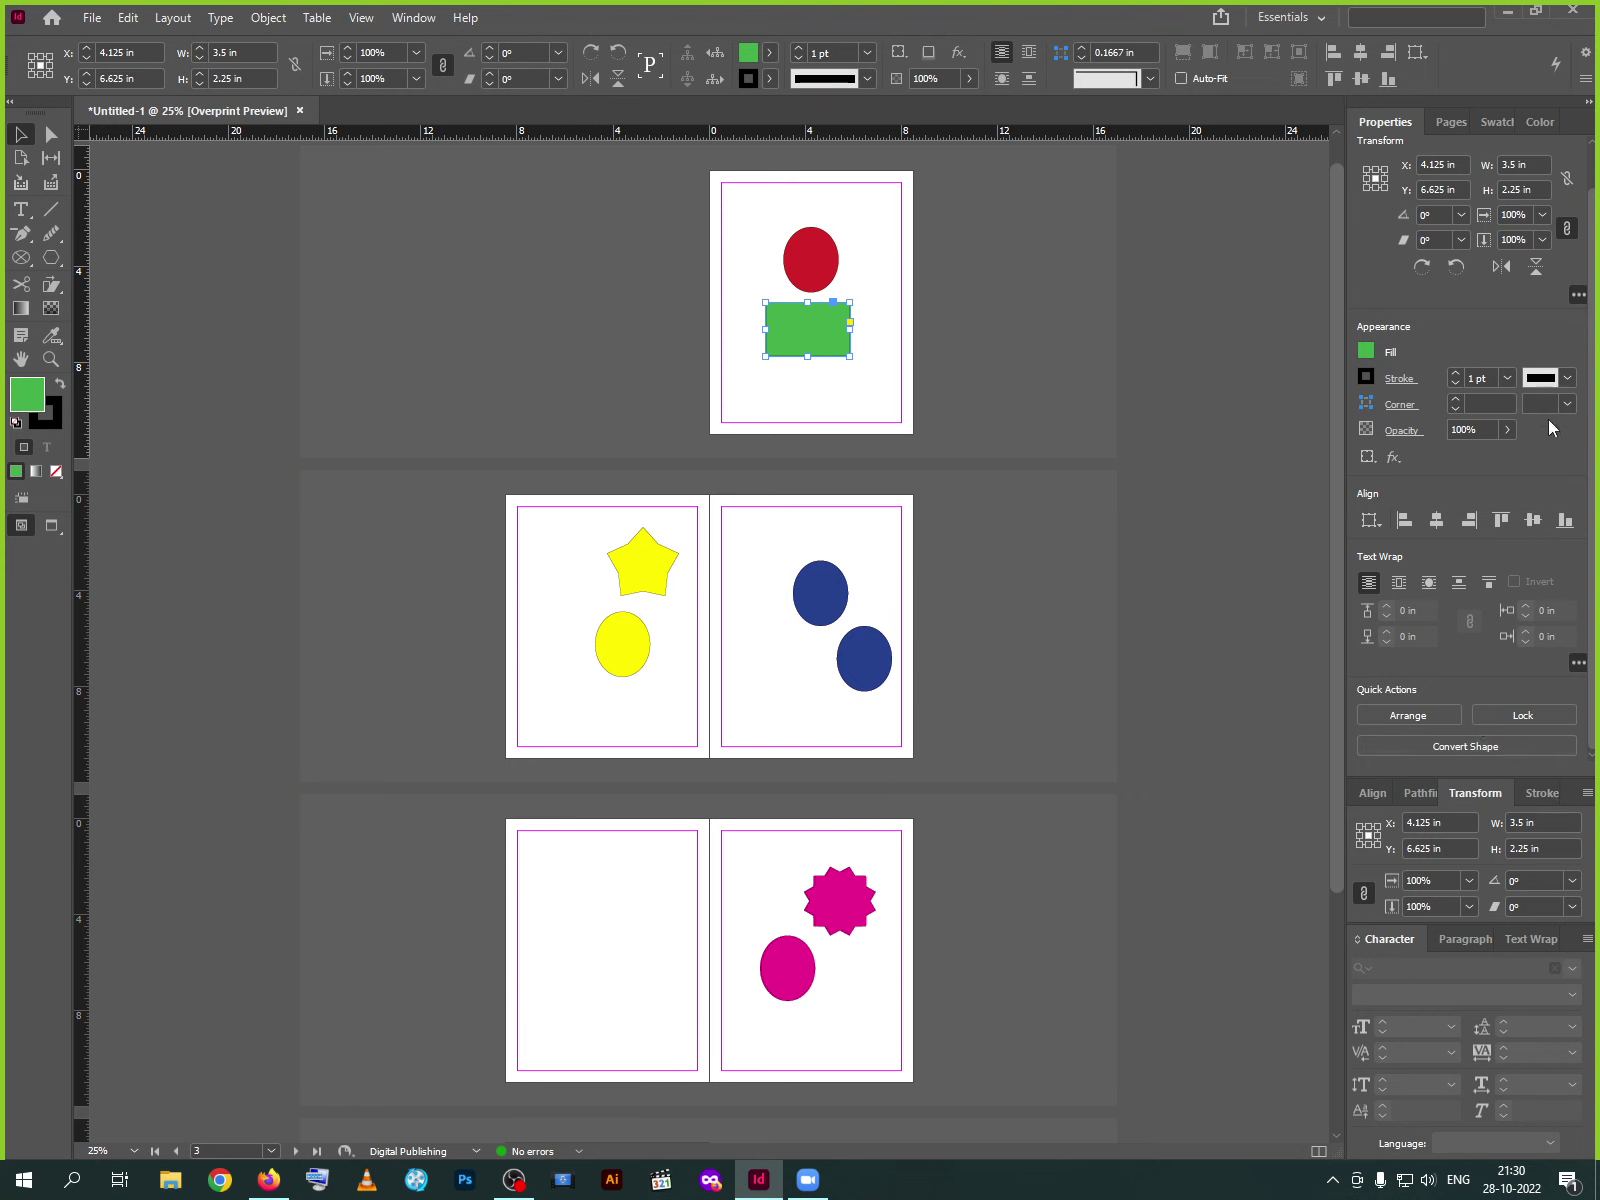
click(1580, 297)
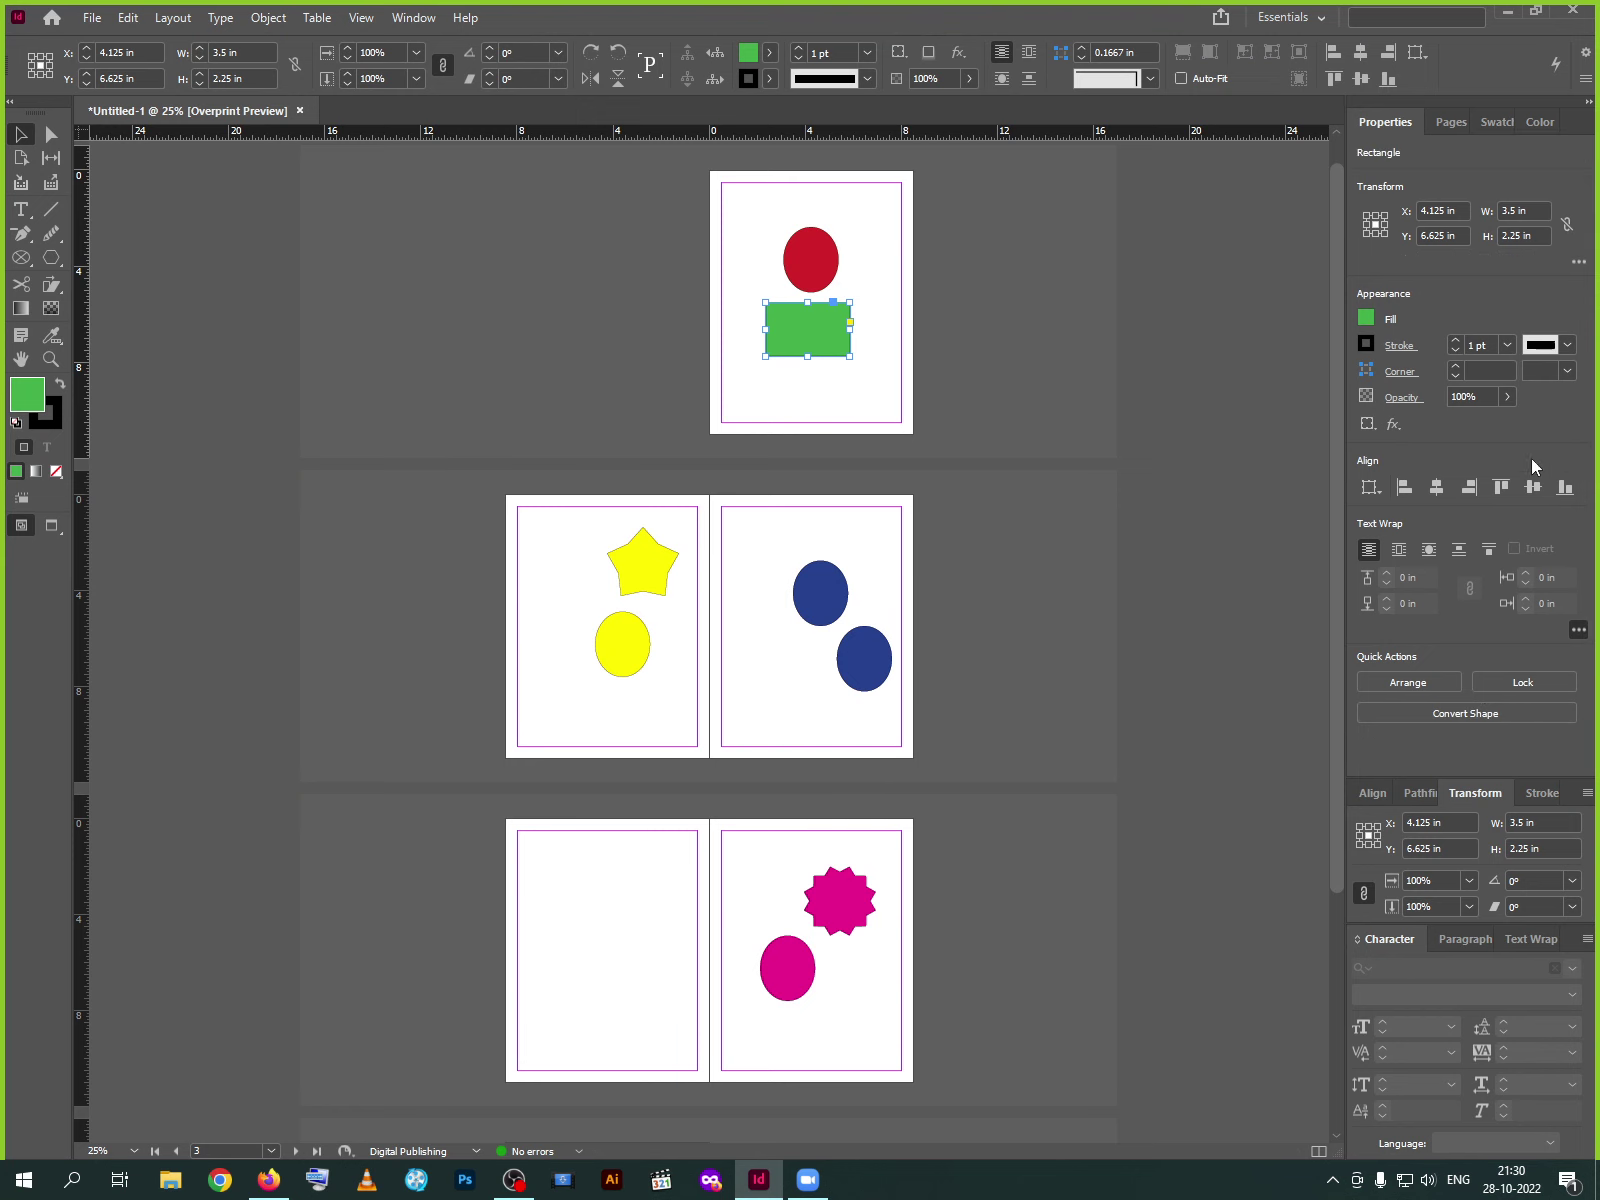
click(1579, 261)
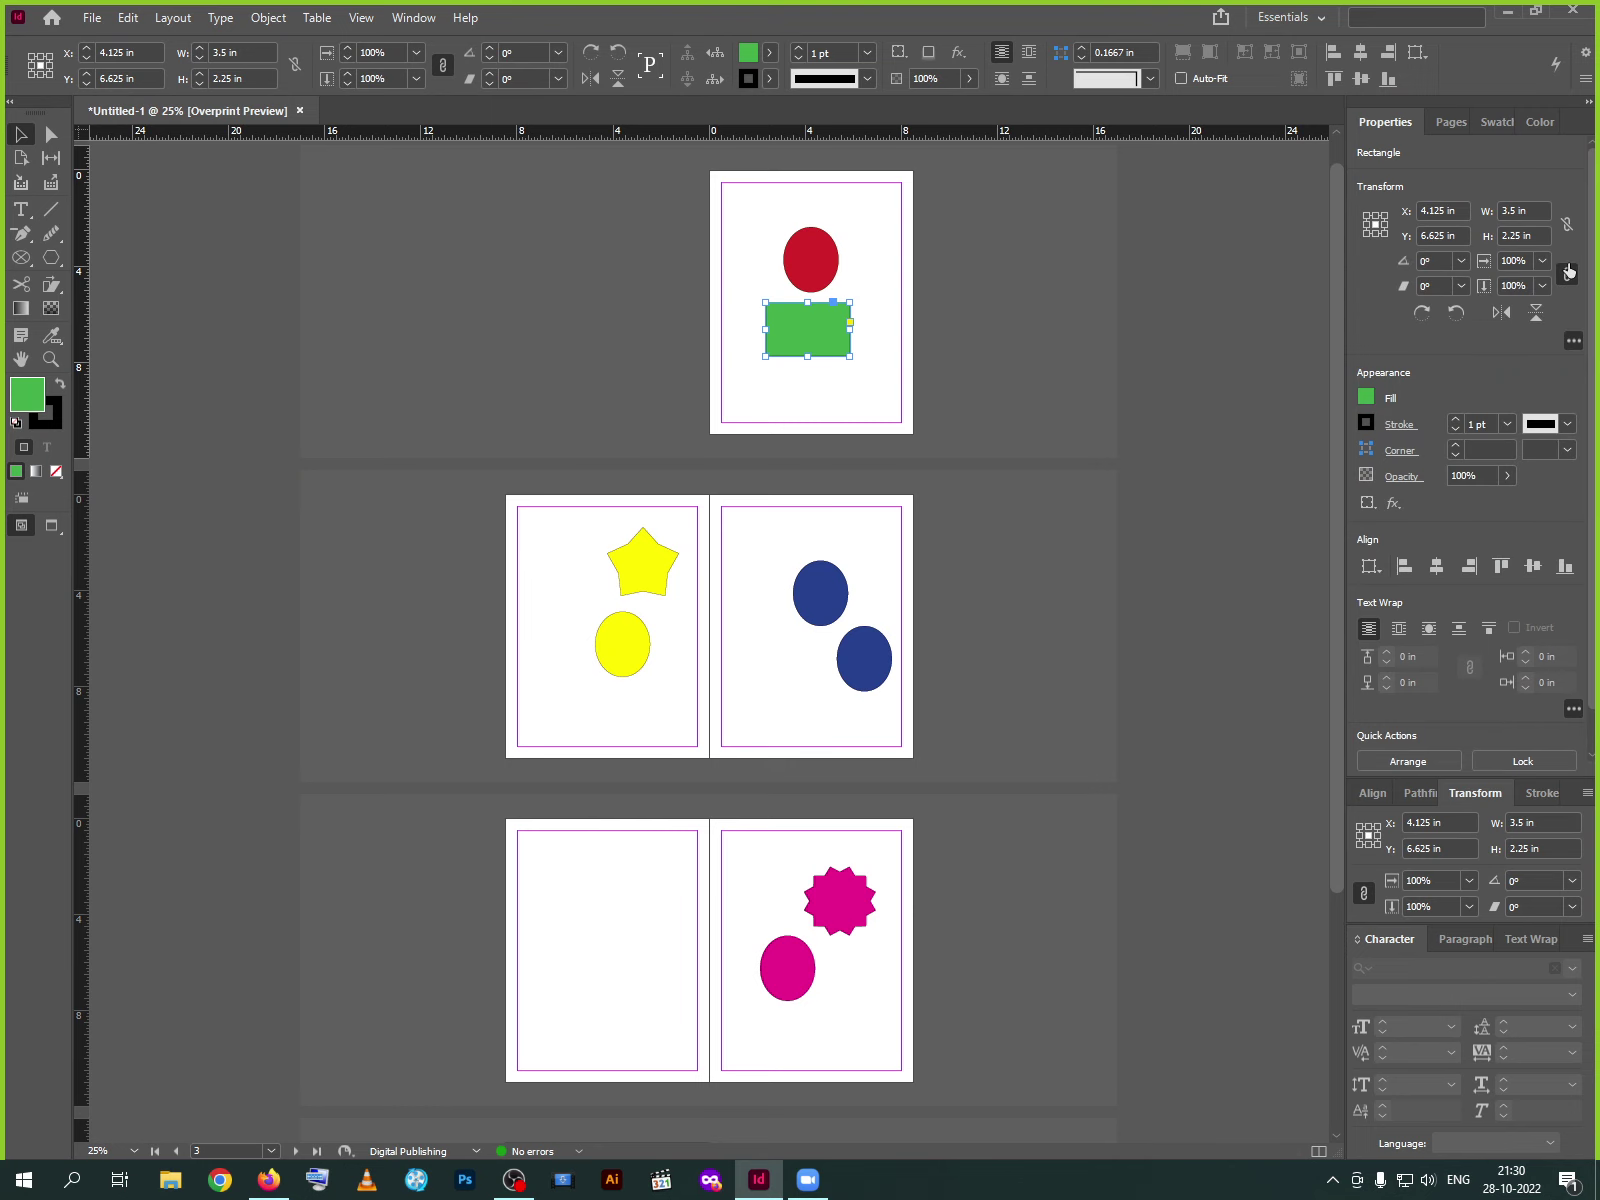
Enlarge the green rectangle on page 1 to about 11.8 by 7.6 in, flipped vertically, and move it to about X 12.4 in, Y 10.0 in
click(1451, 121)
drag(863, 330, 1007, 444)
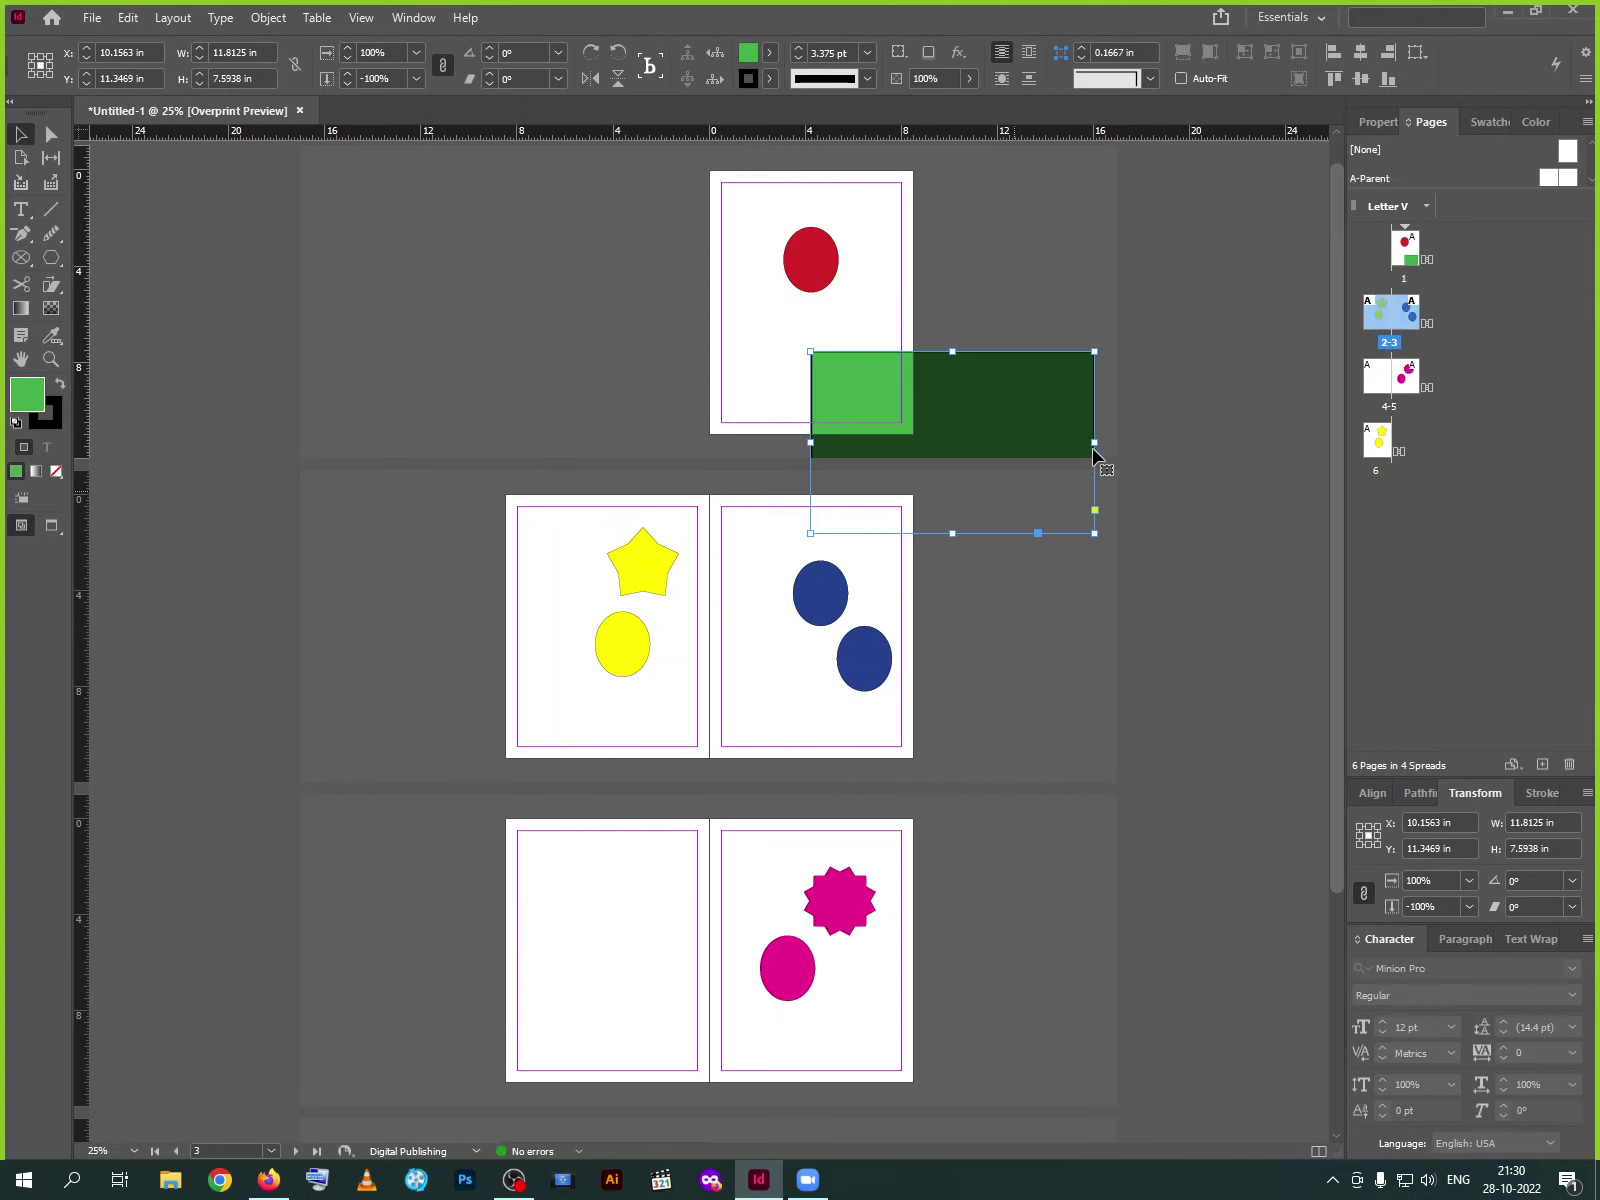
drag(1033, 526, 1087, 495)
Delete the green rectangle that extends off page 1
right_click(1060, 420)
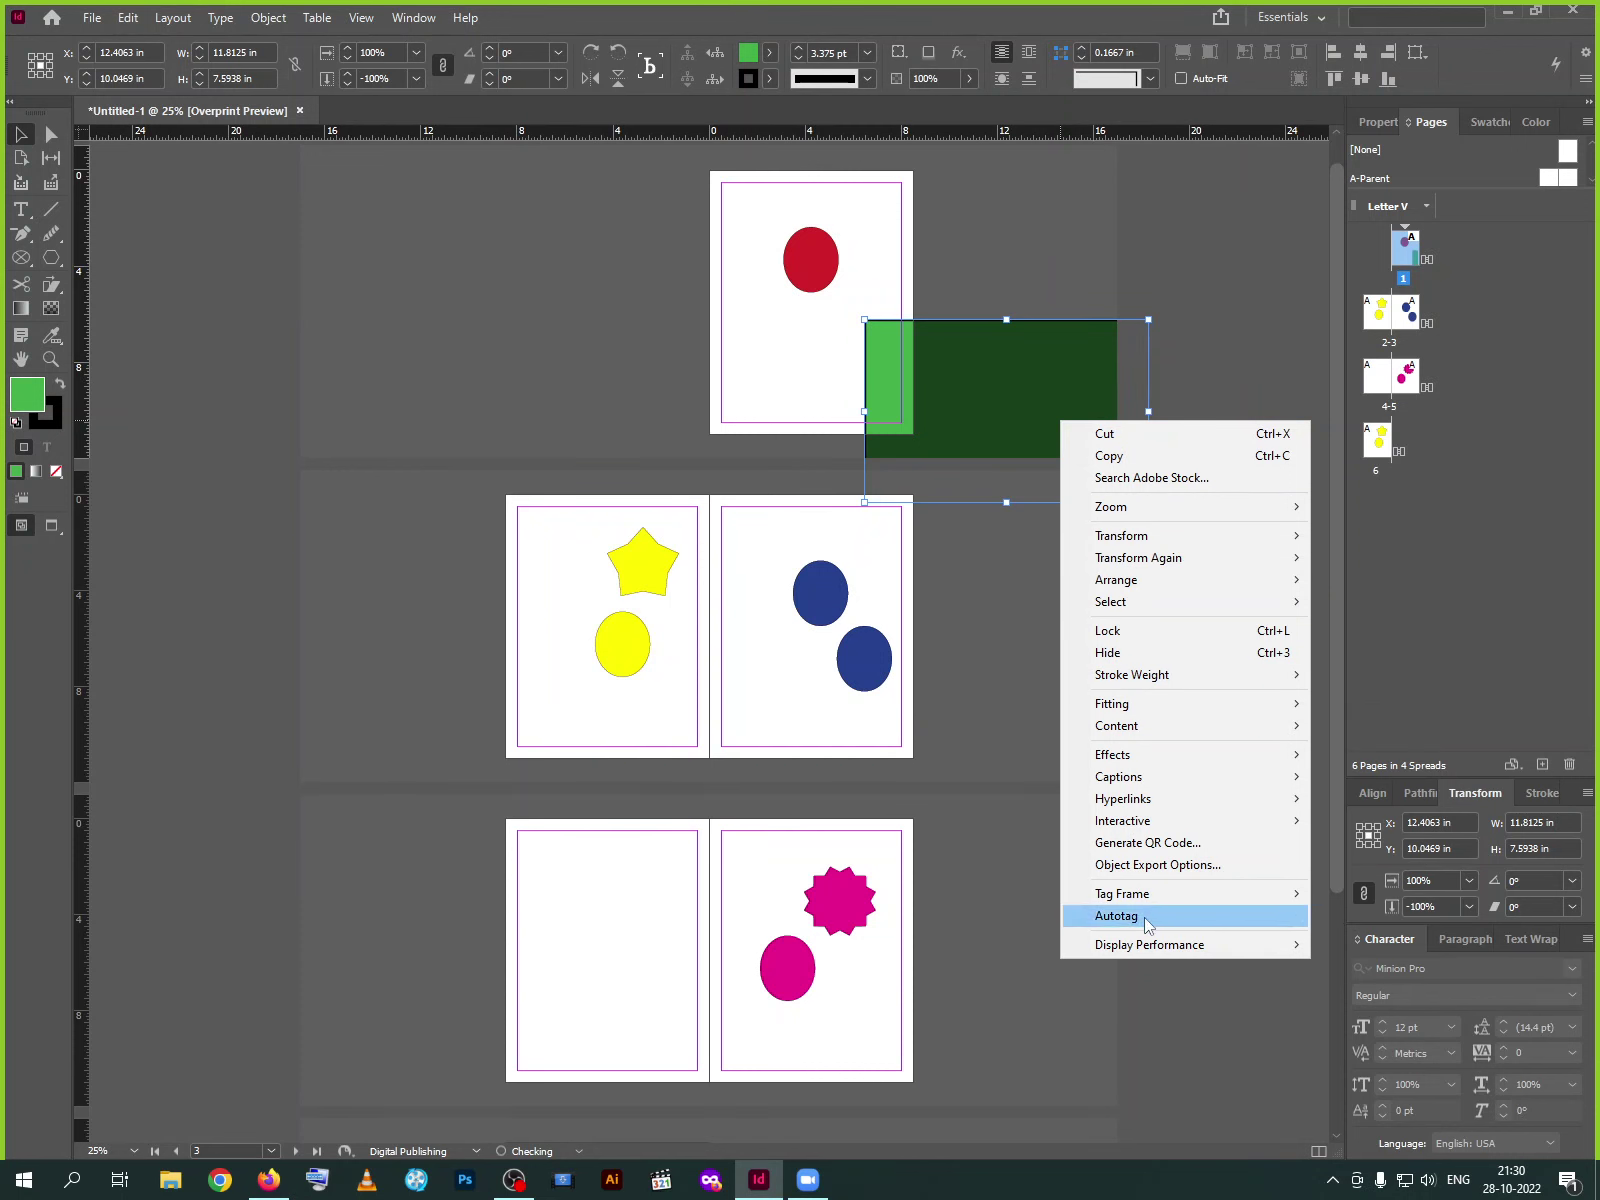
mouse_move(1143, 946)
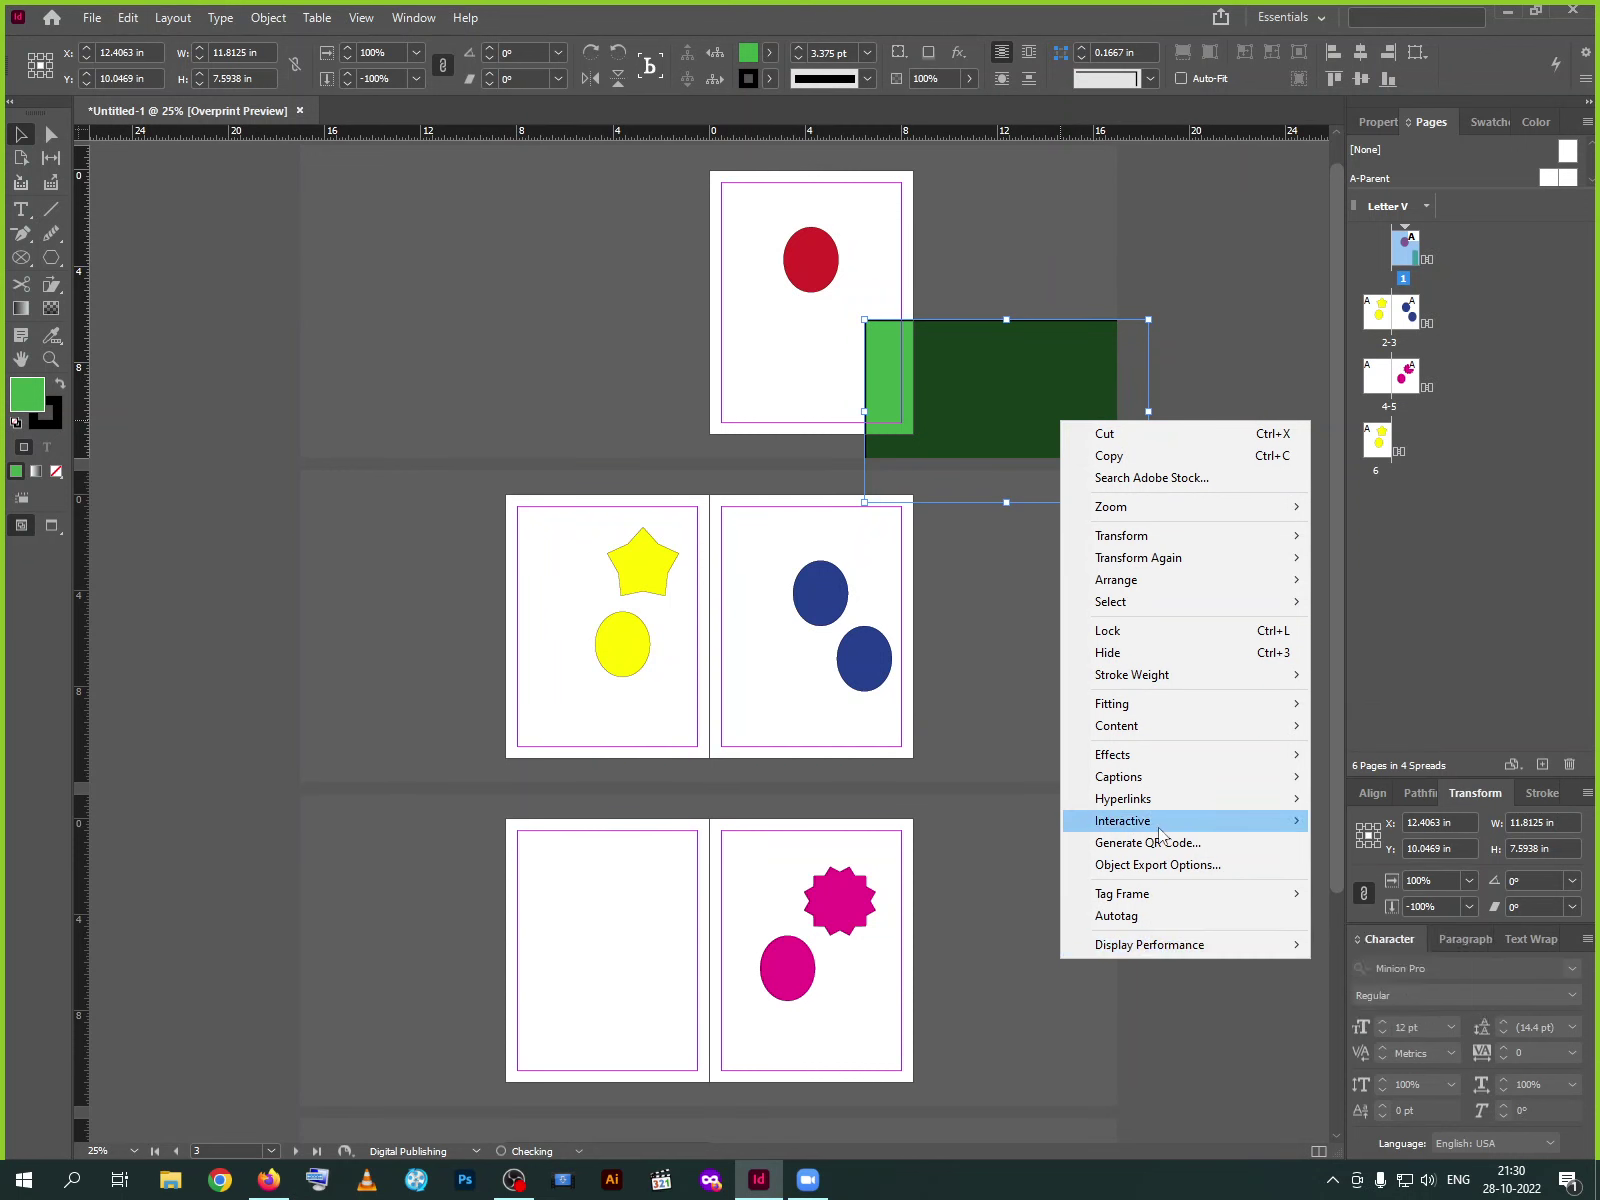
mouse_move(1162, 798)
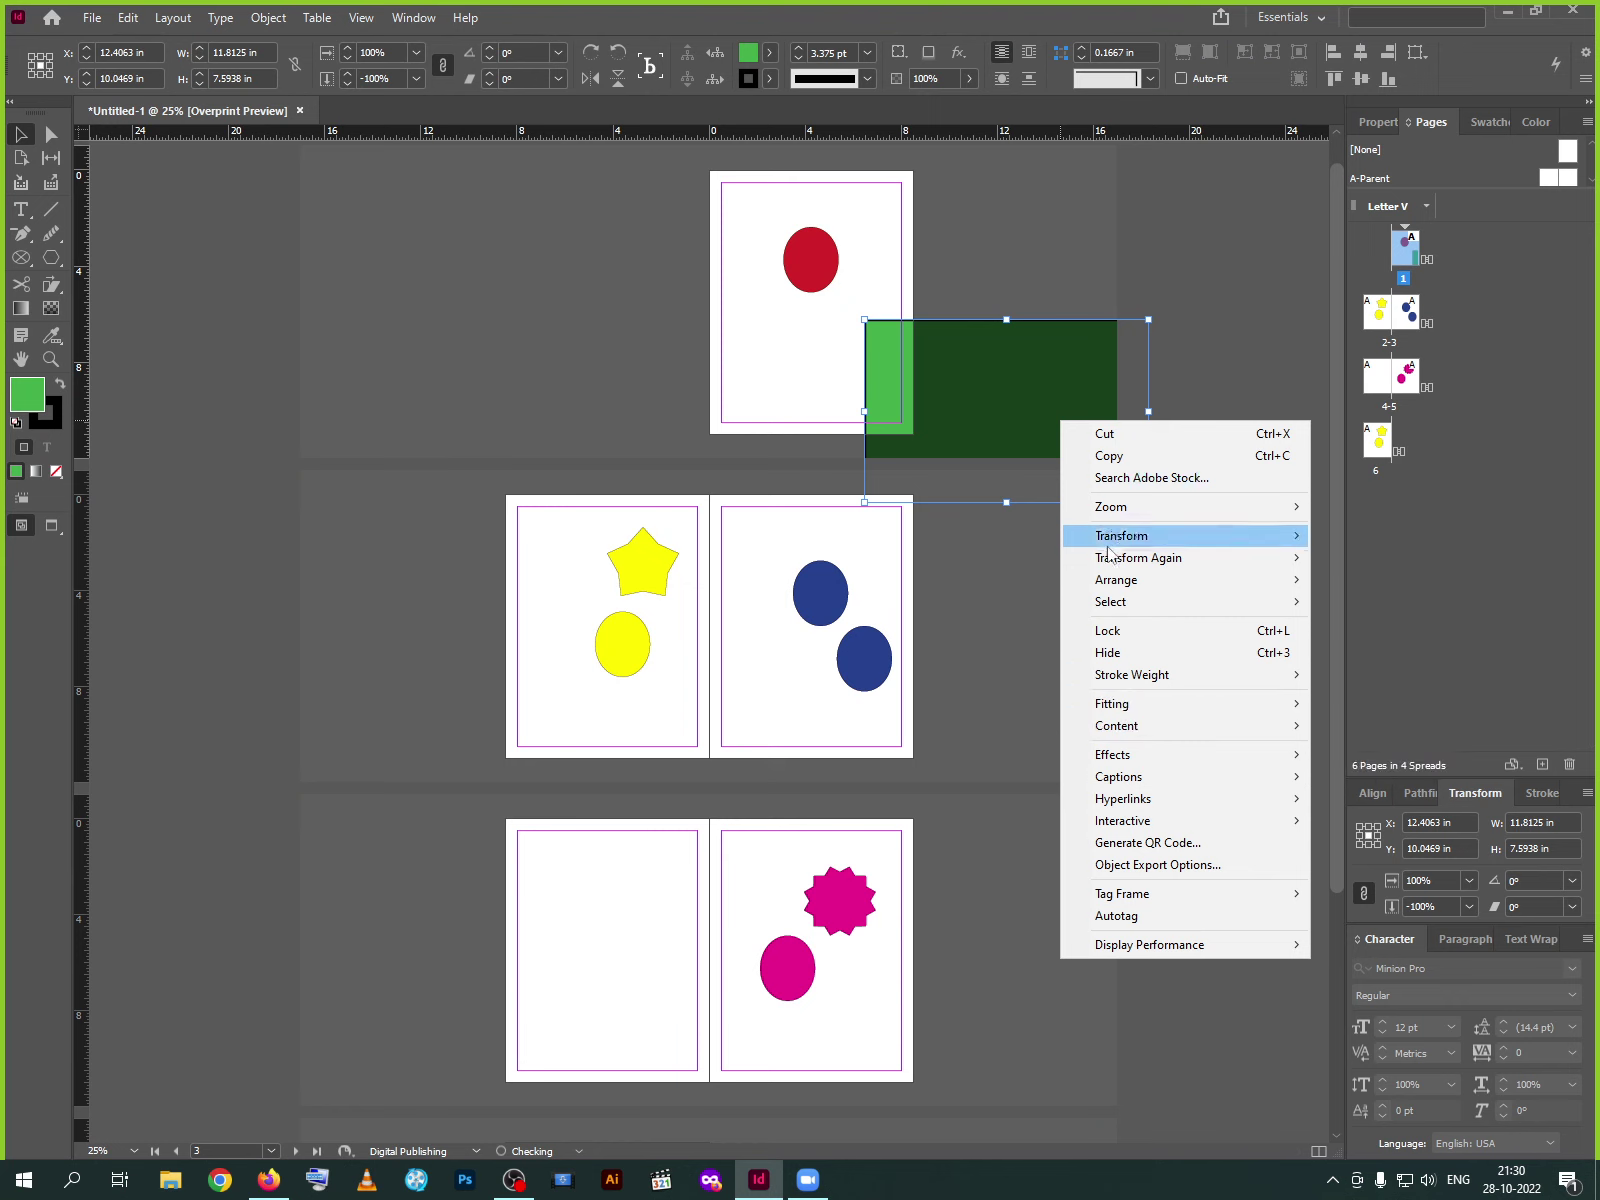
click(986, 611)
click(1035, 447)
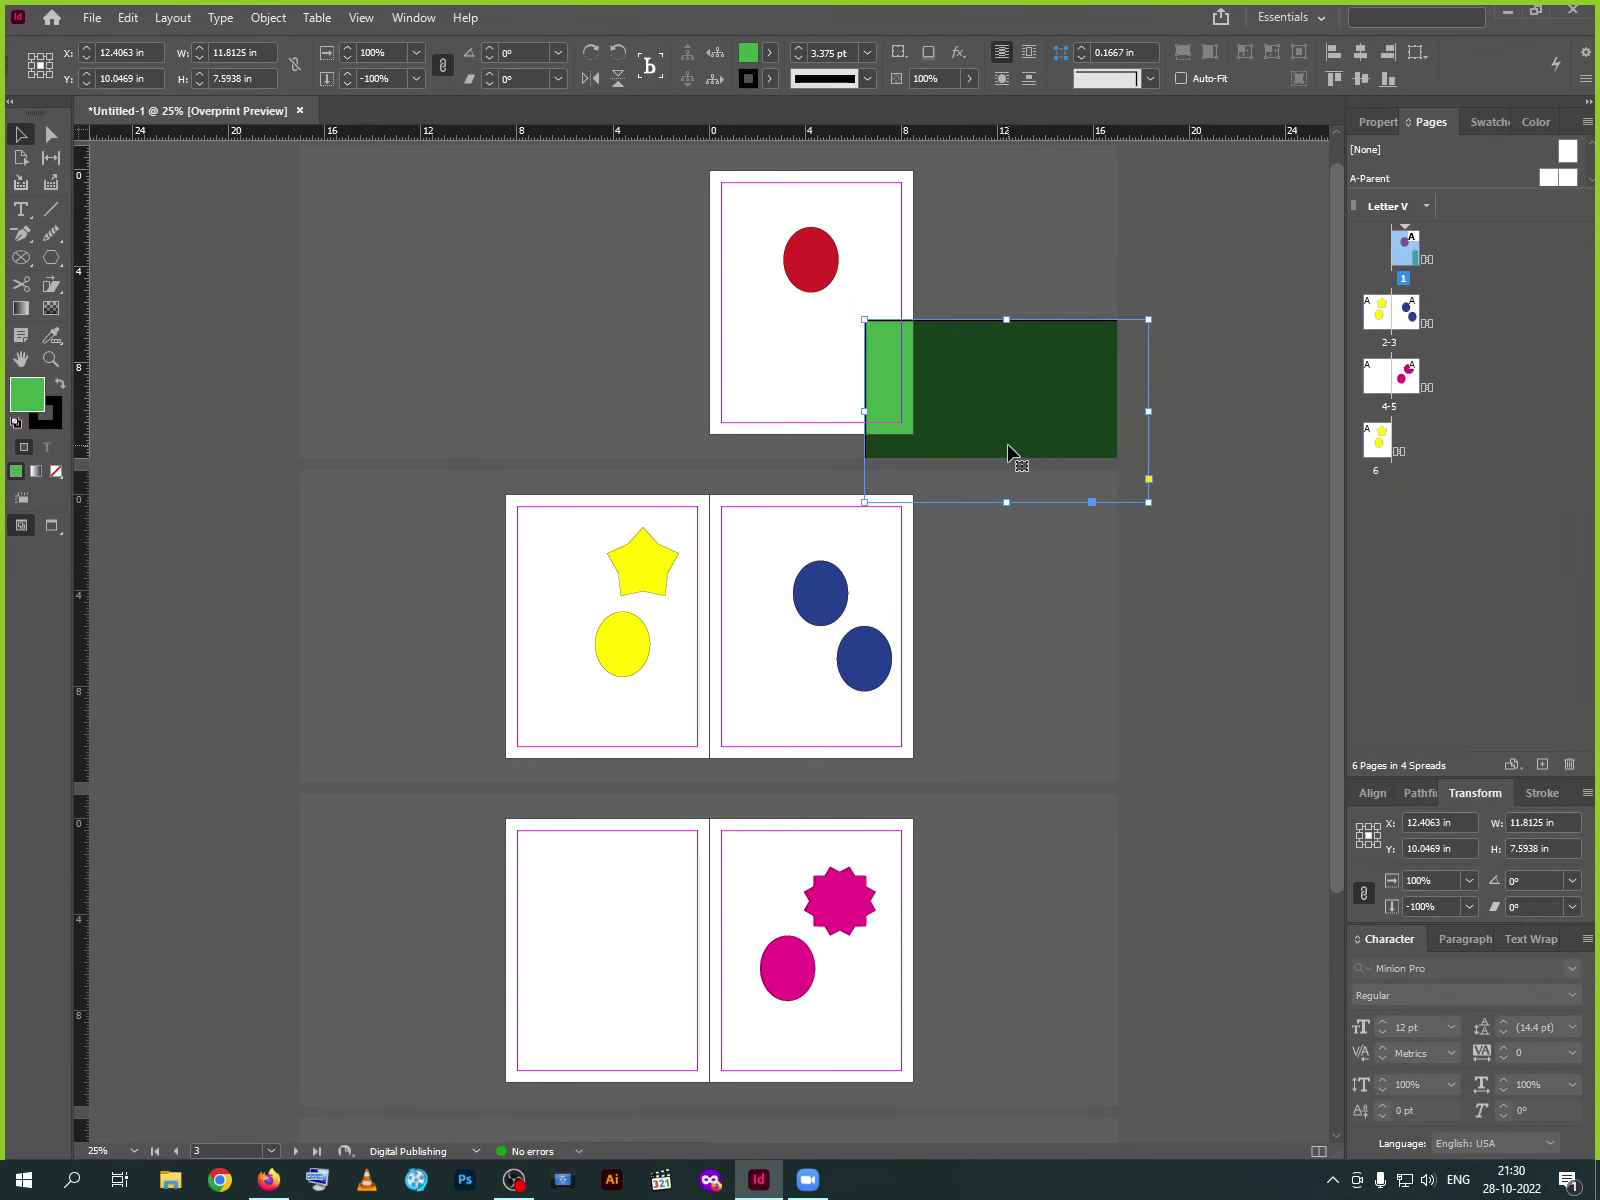
key(Delete)
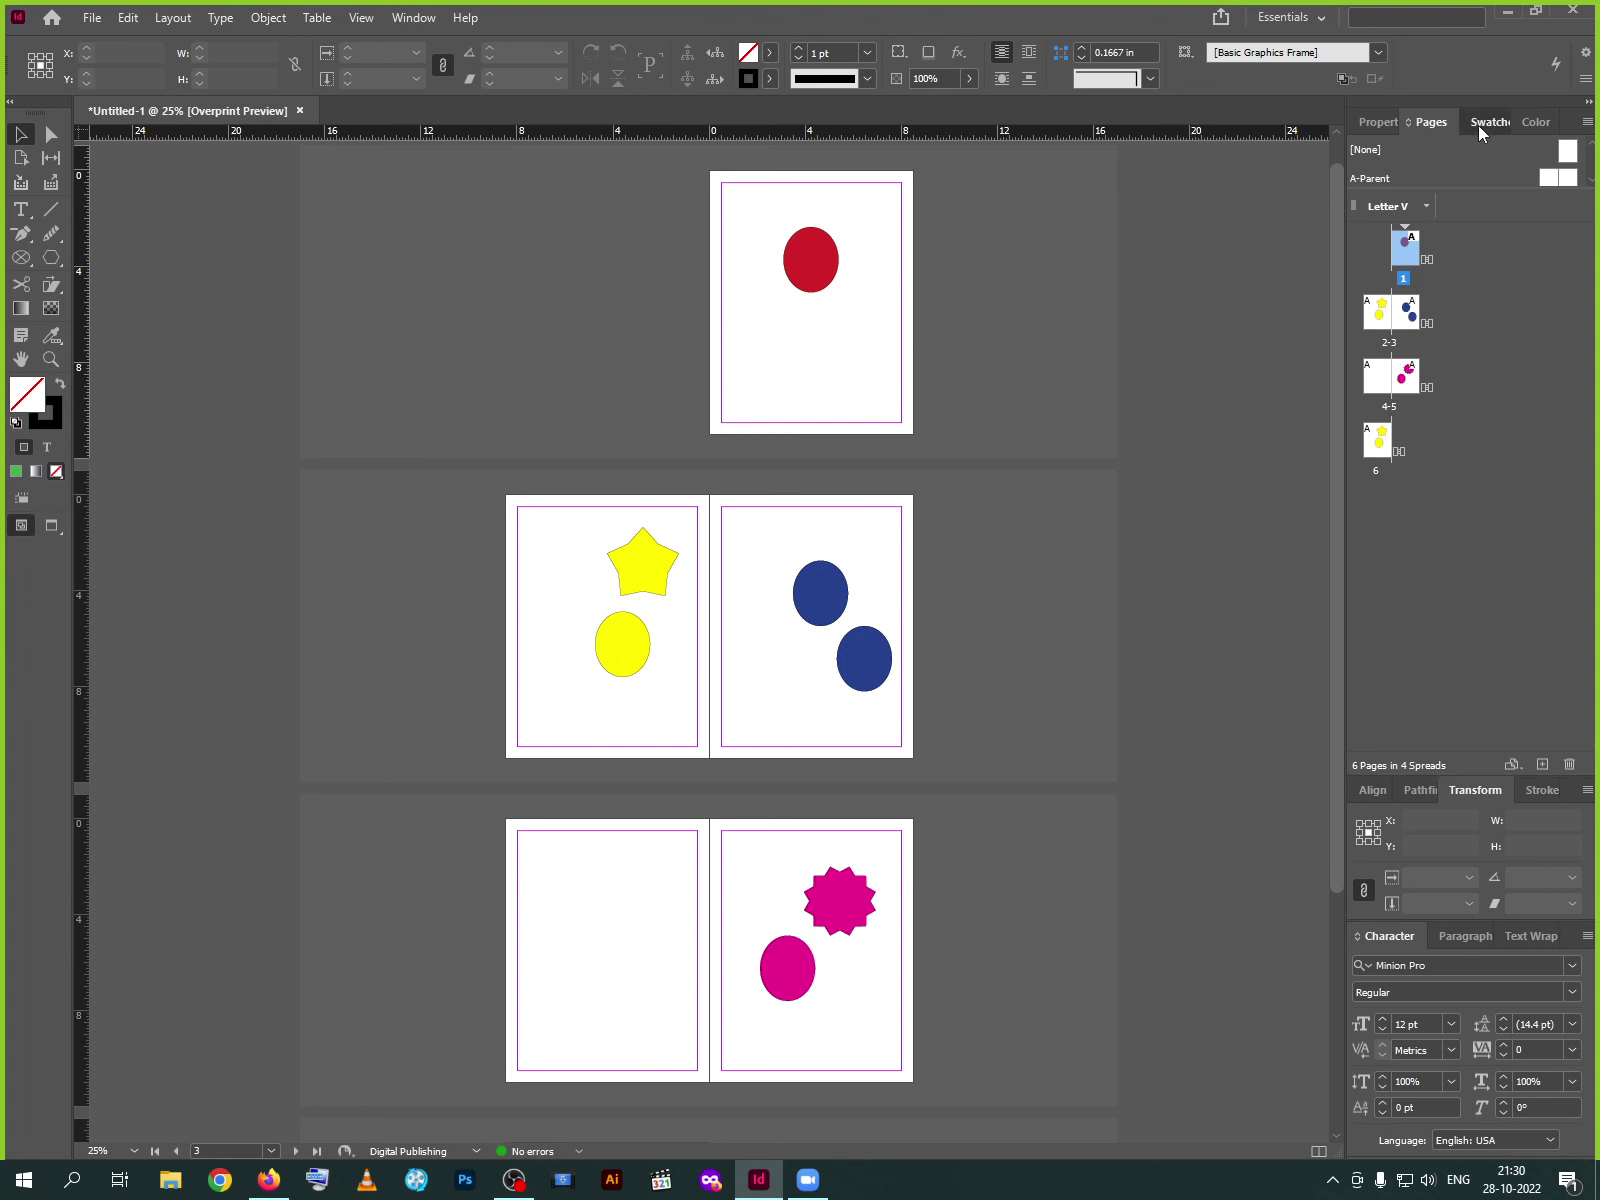
Show the colour settings, and open the EPUB Interactivity Preview, placing it beside the page 1 and page 2-3 spreads
click(1480, 122)
click(1530, 122)
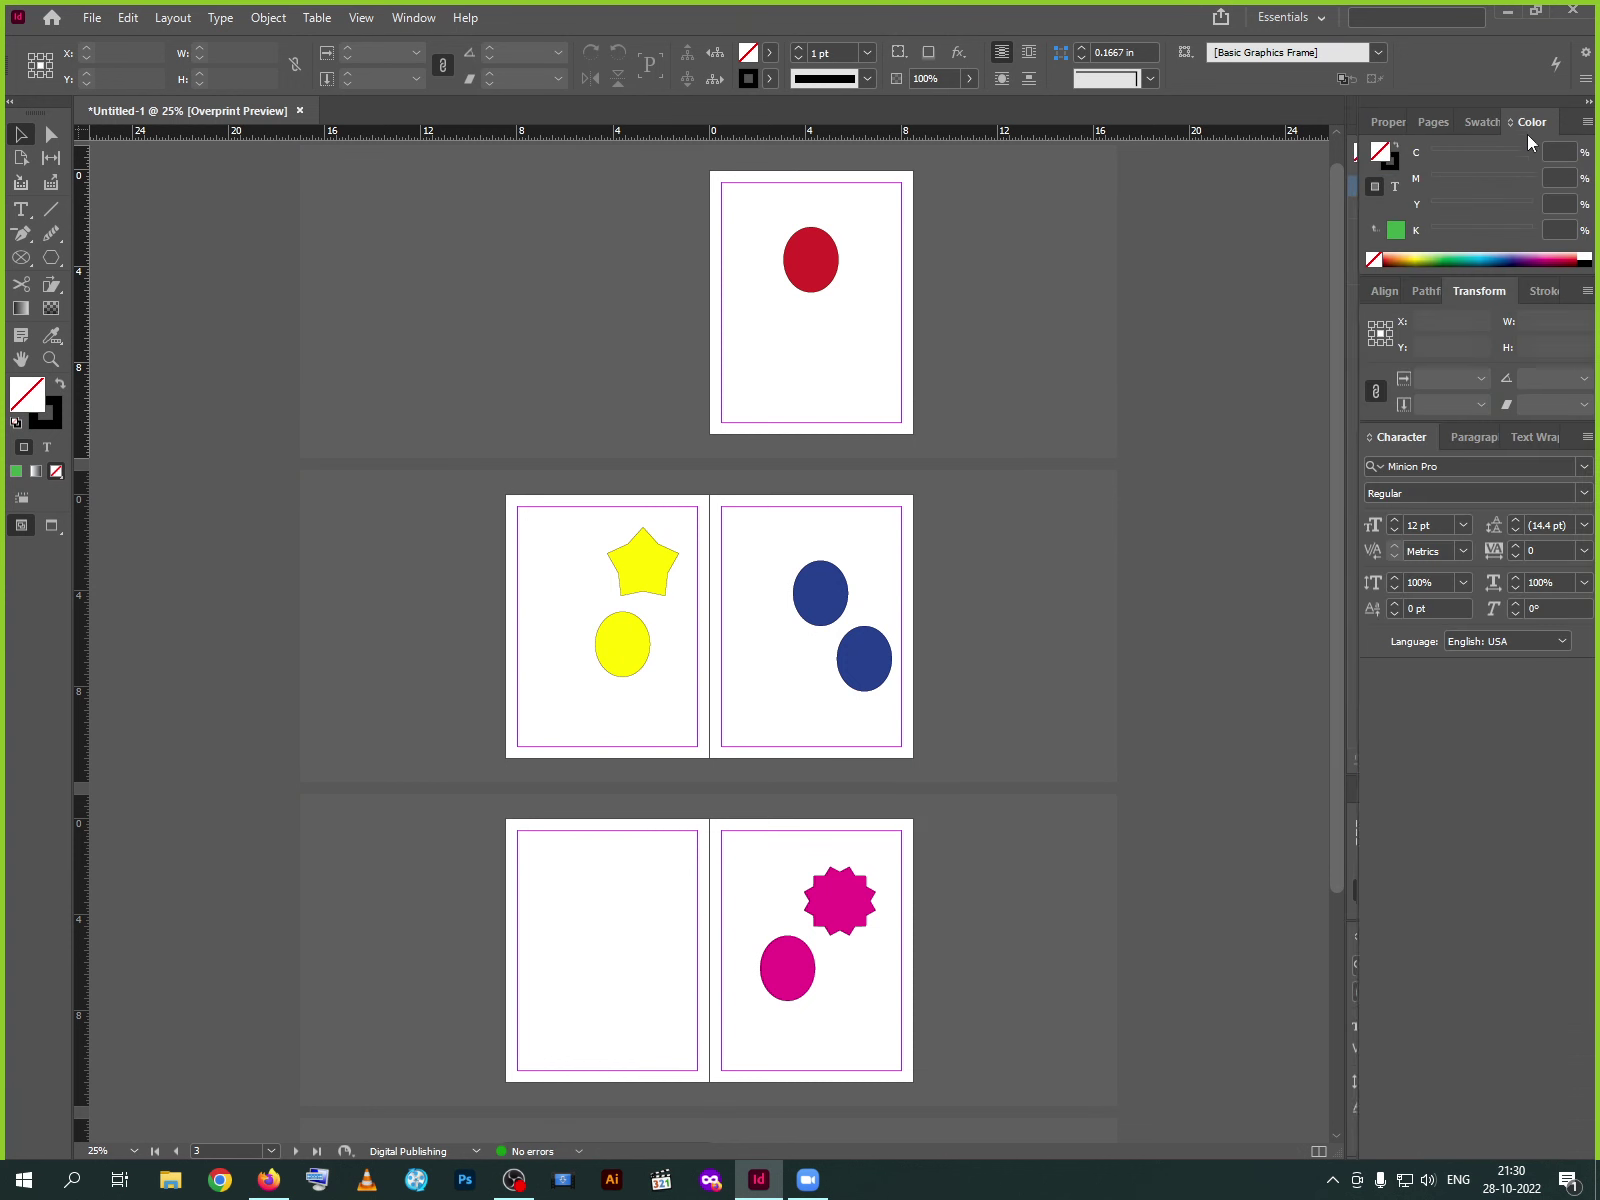
click(427, 19)
mouse_move(494, 181)
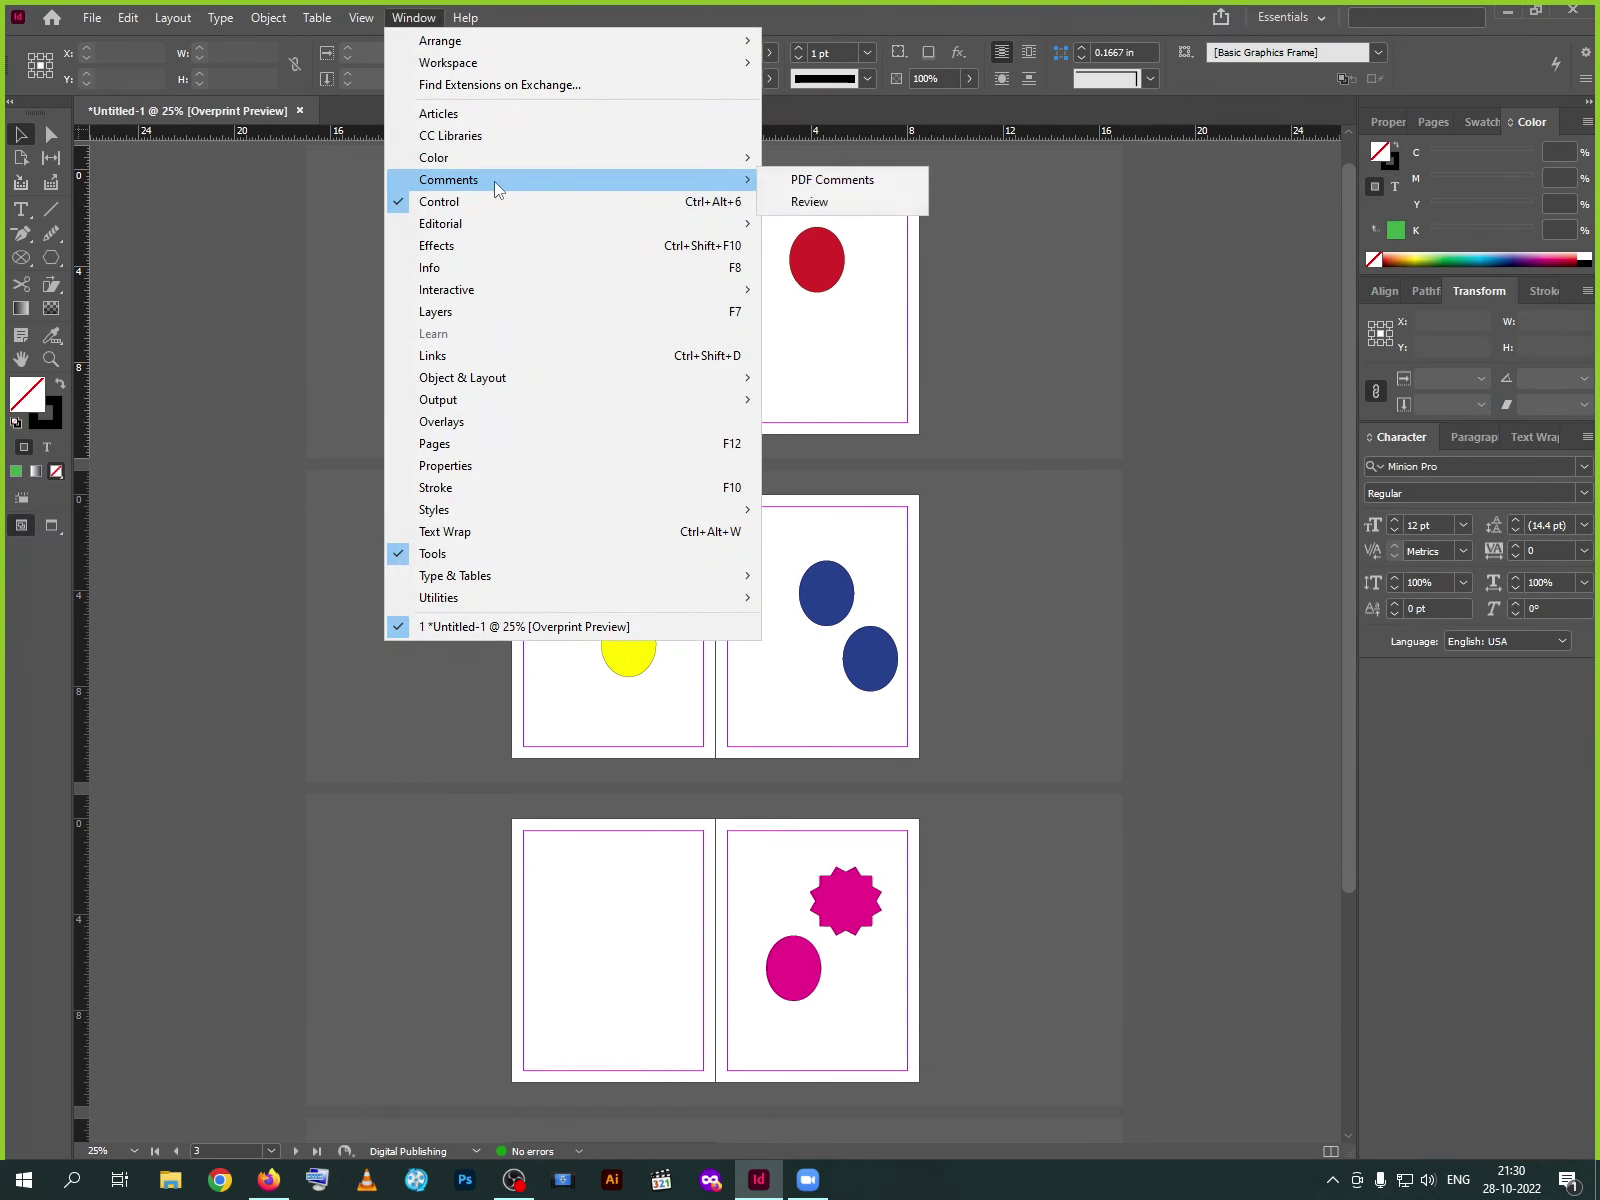
mouse_move(492, 229)
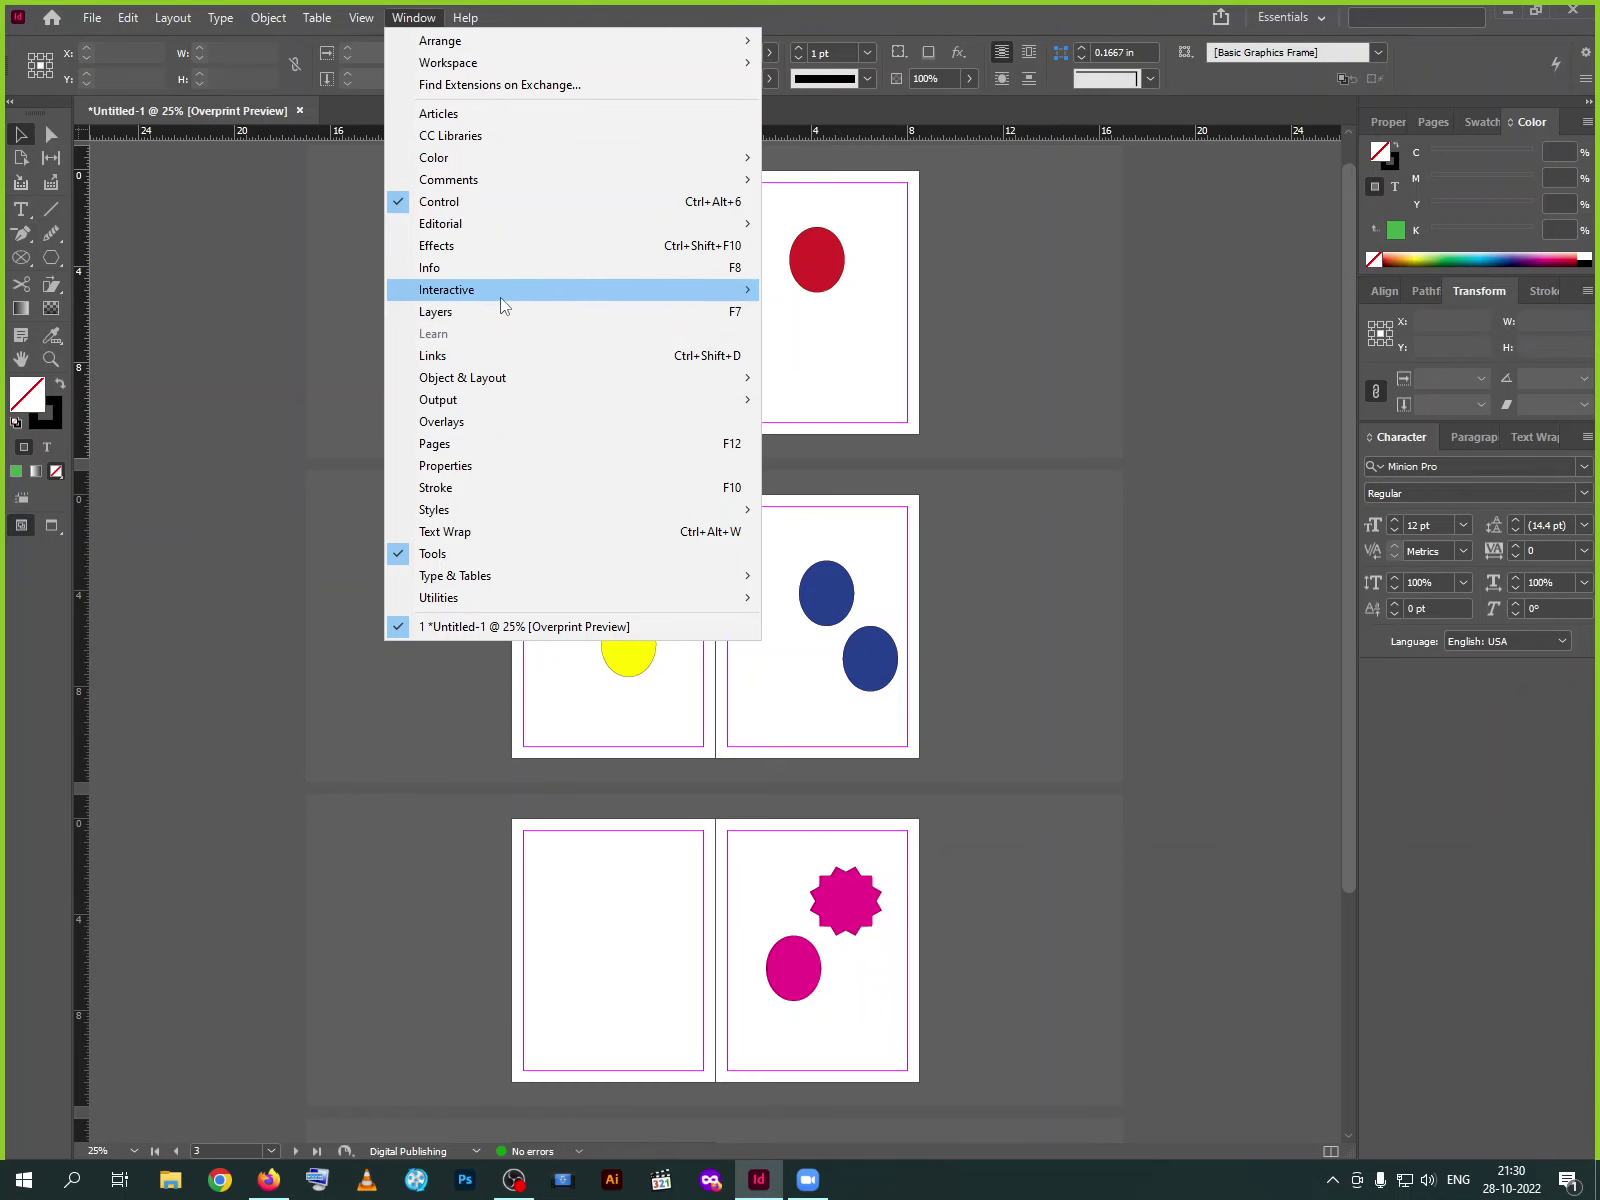
mouse_move(500, 292)
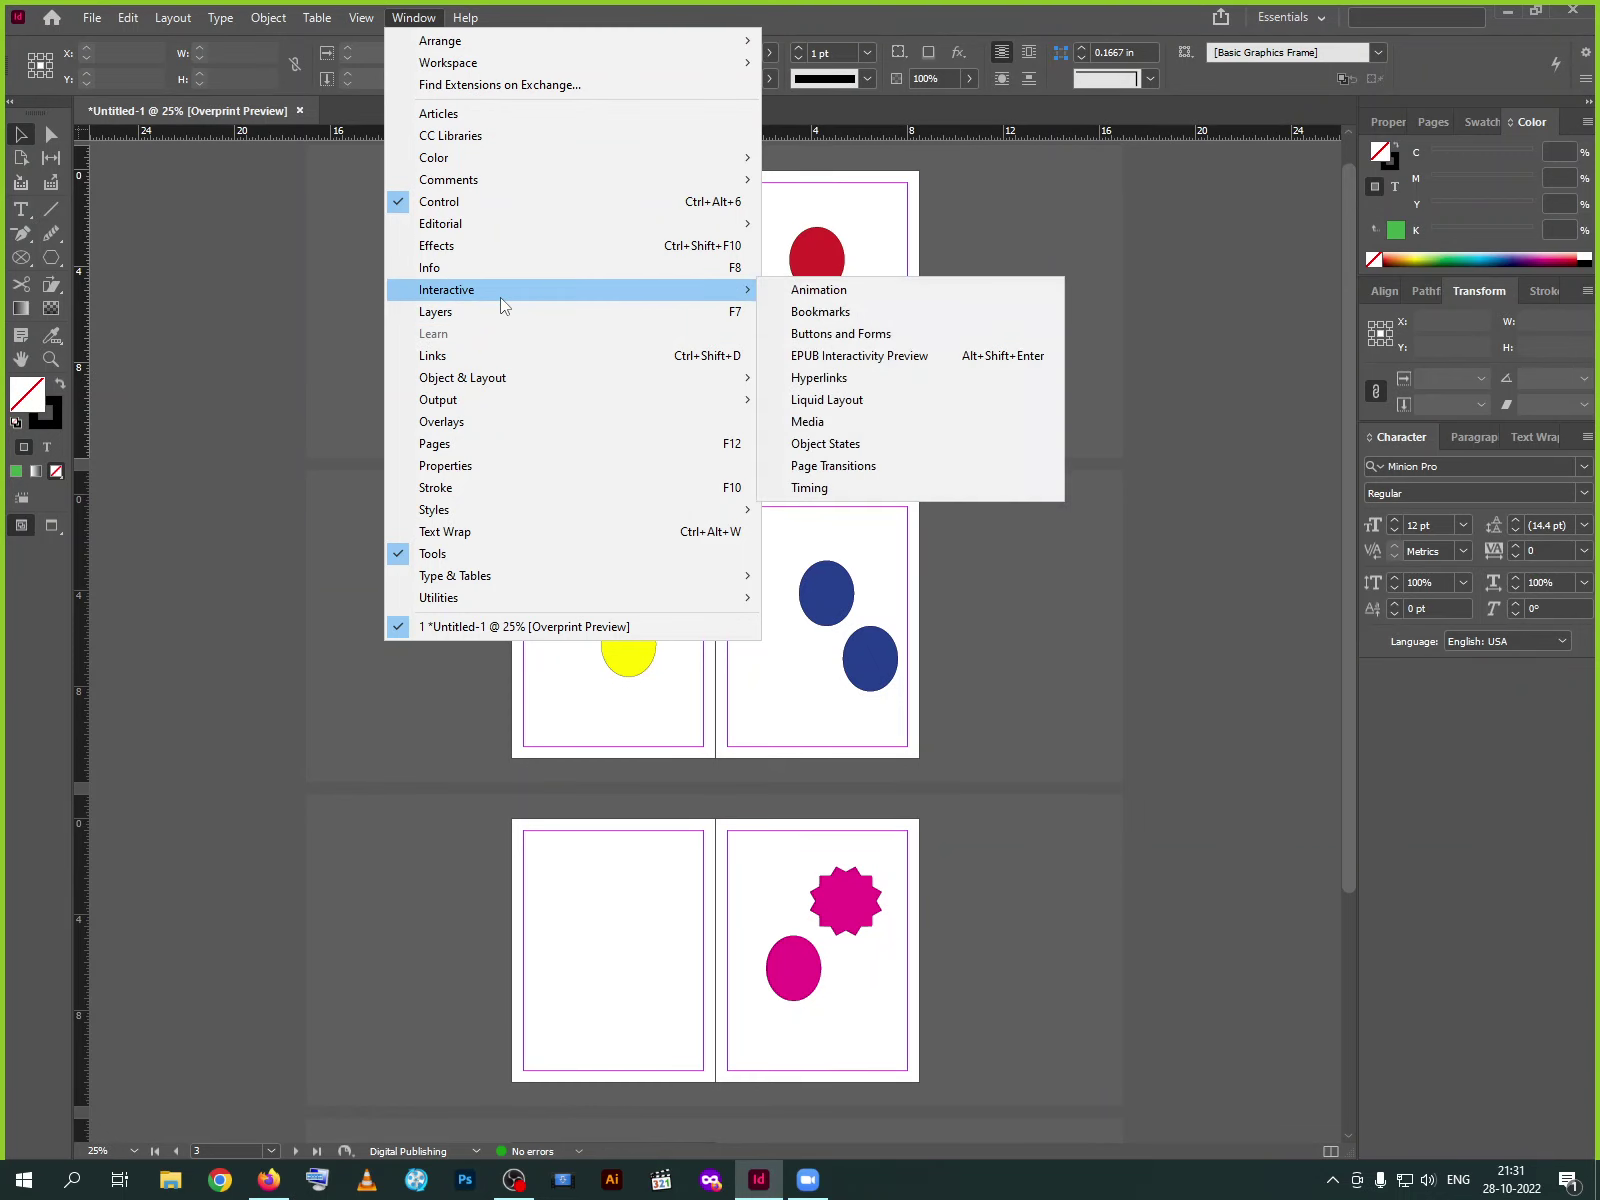
click(889, 356)
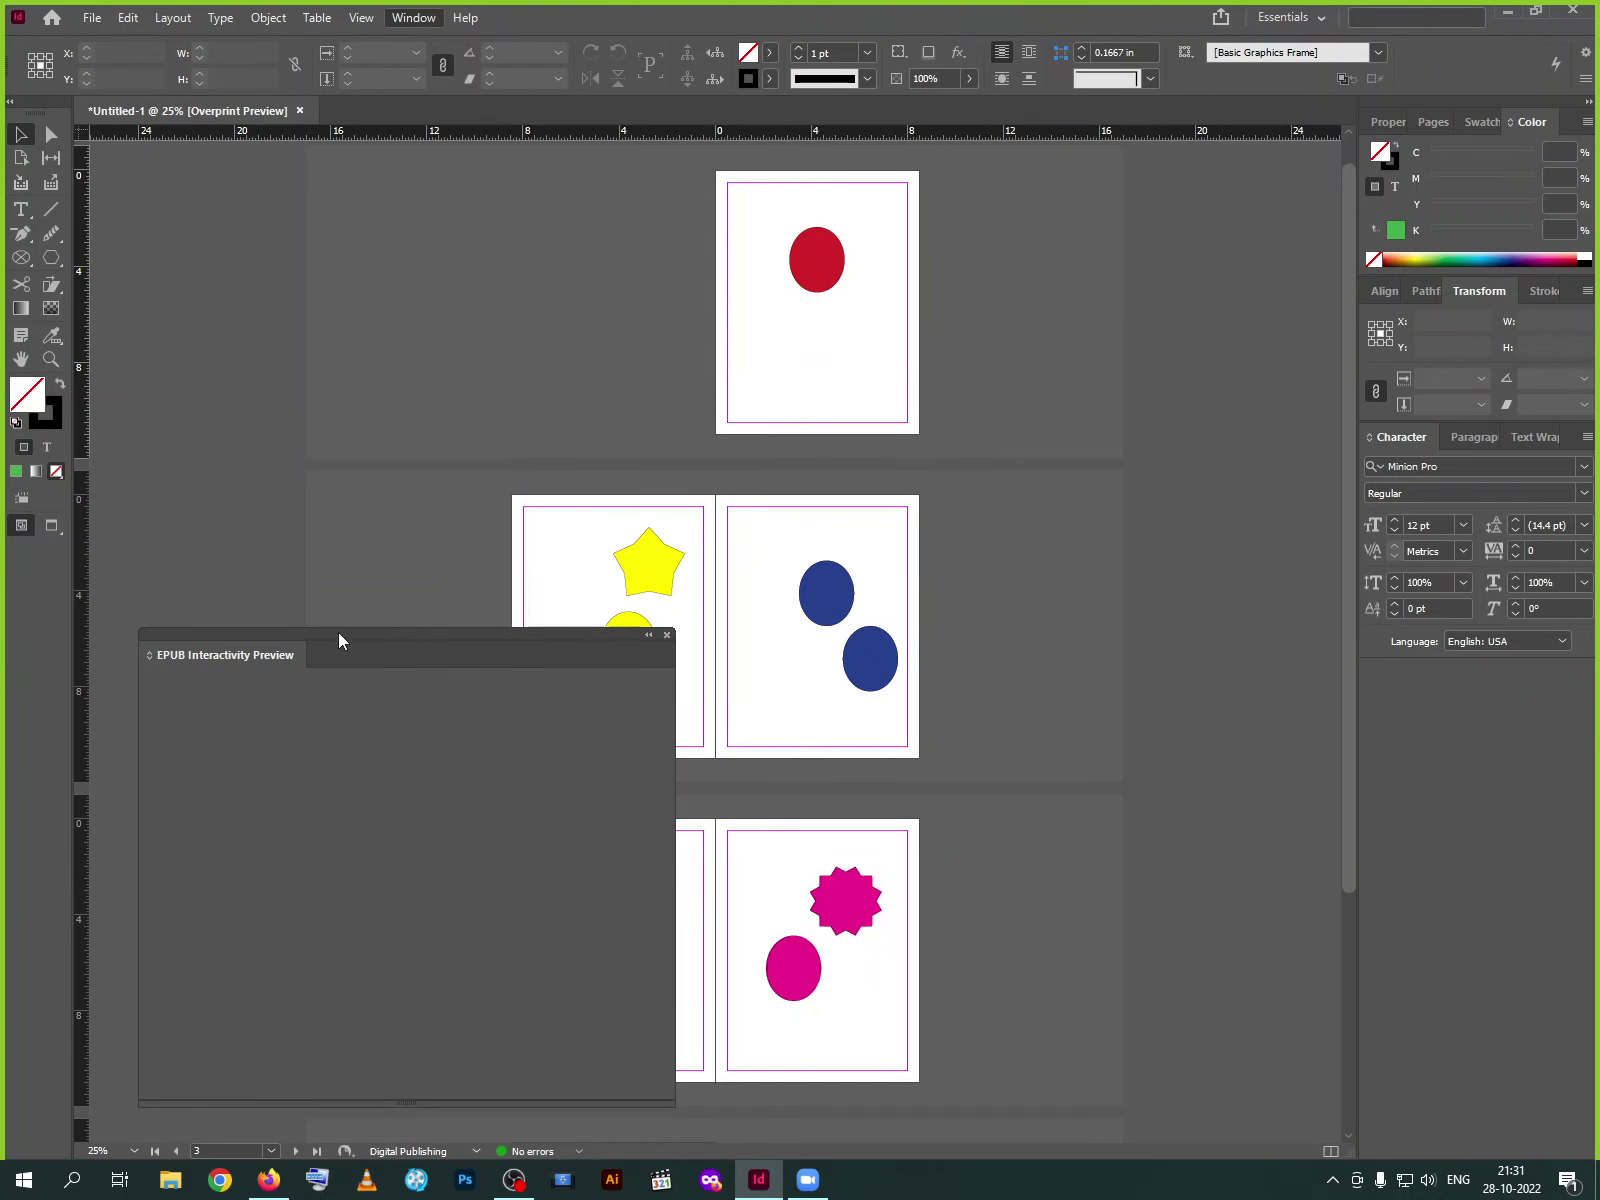
drag(339, 633, 302, 344)
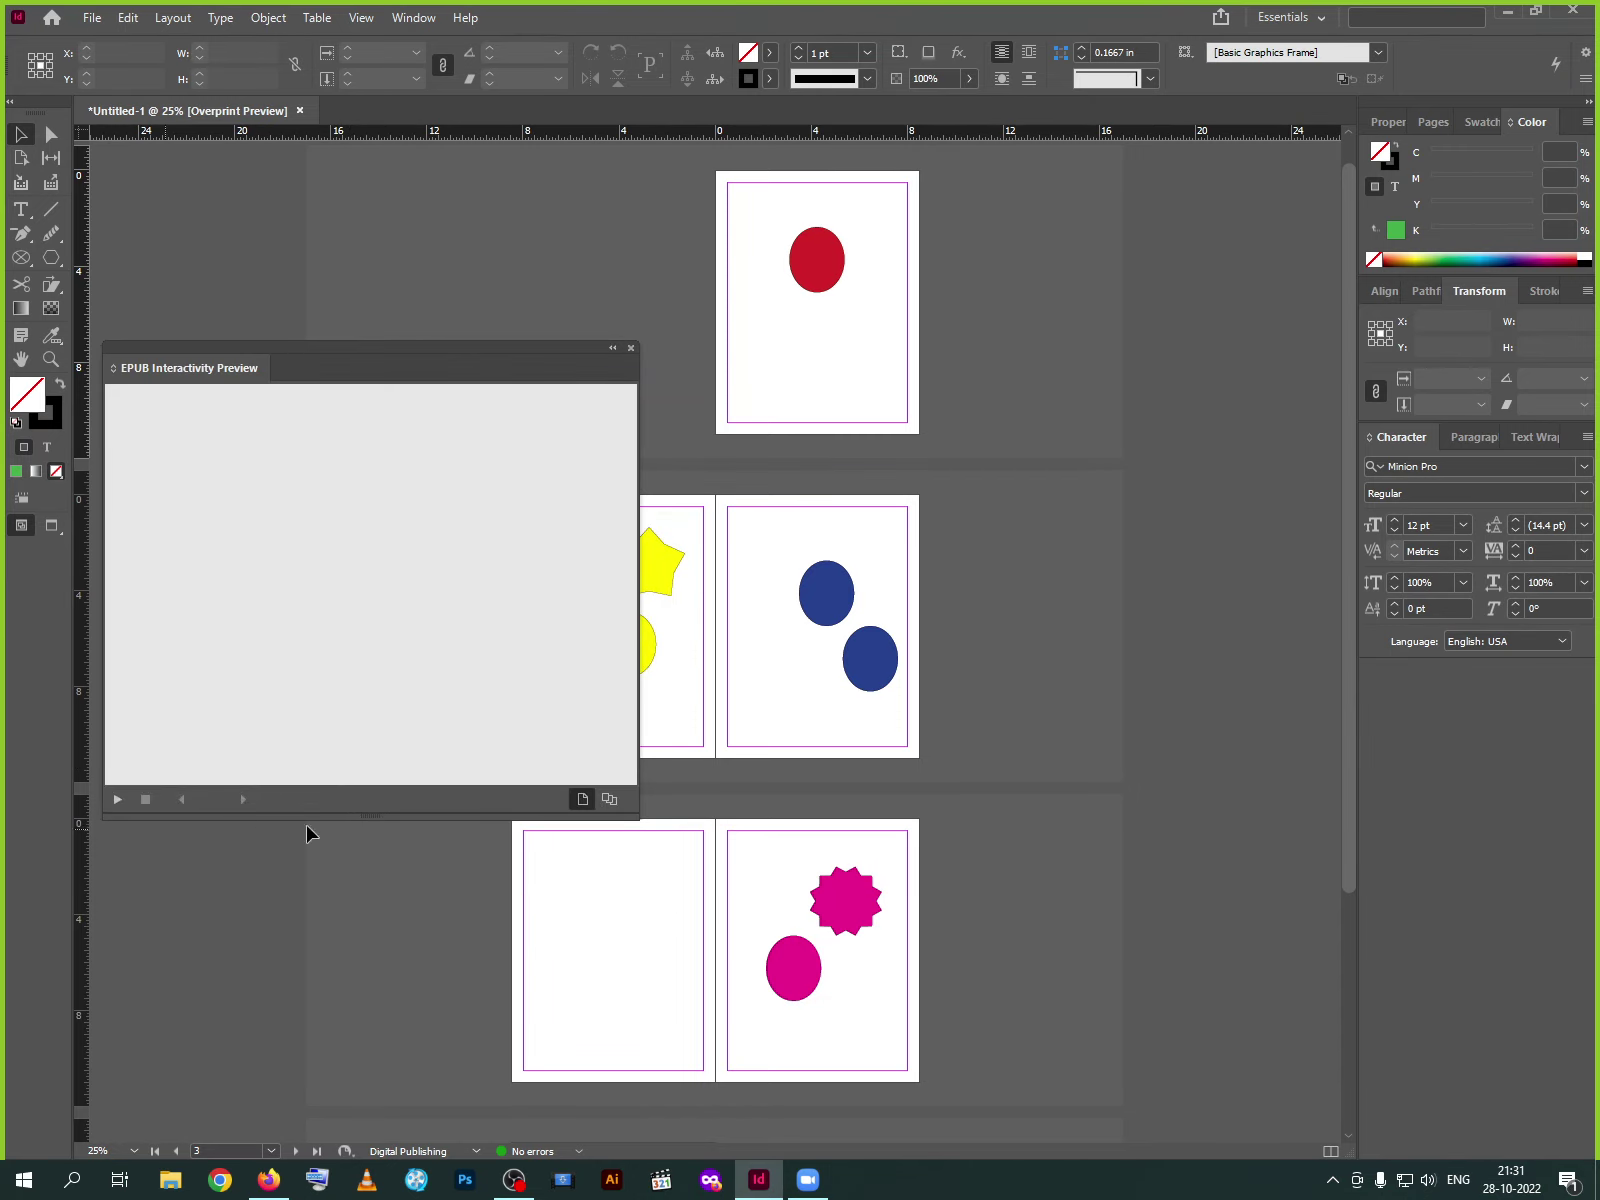
Play the page 1 spread in the EPUB Interactivity Preview, clear the preview and play it again
click(117, 801)
click(117, 800)
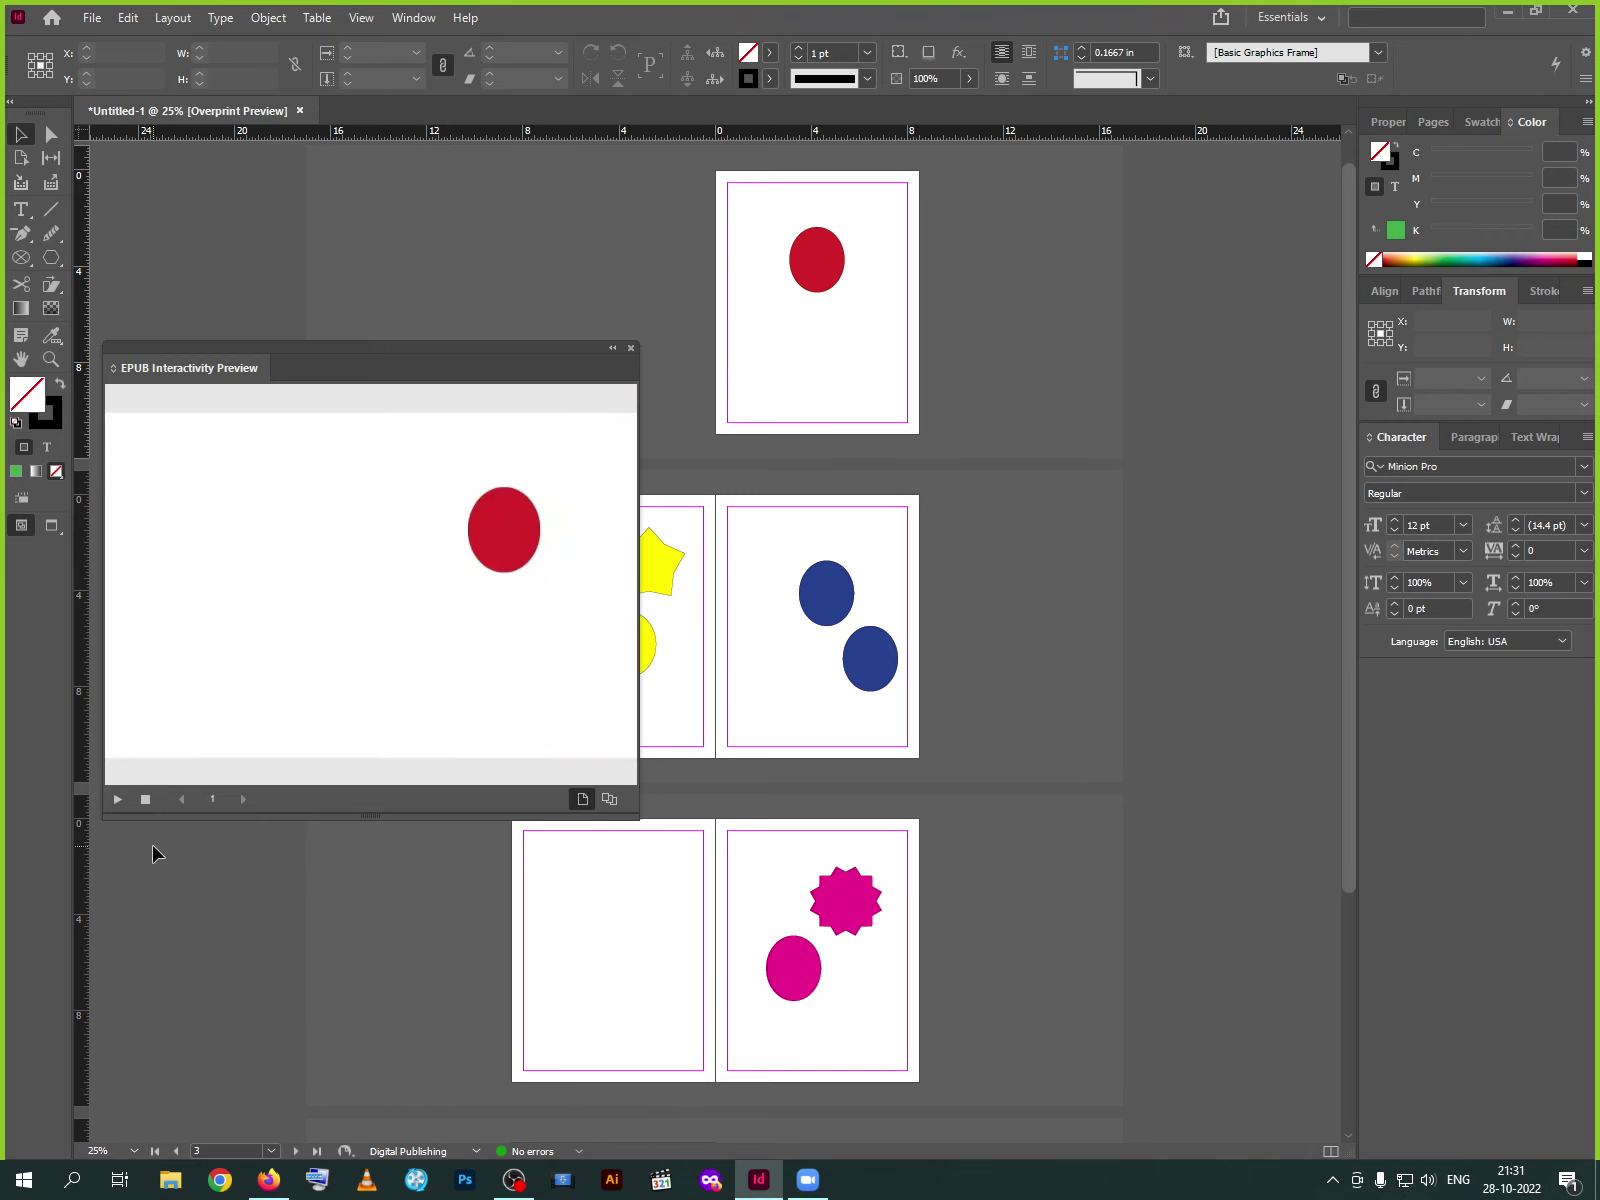
click(118, 800)
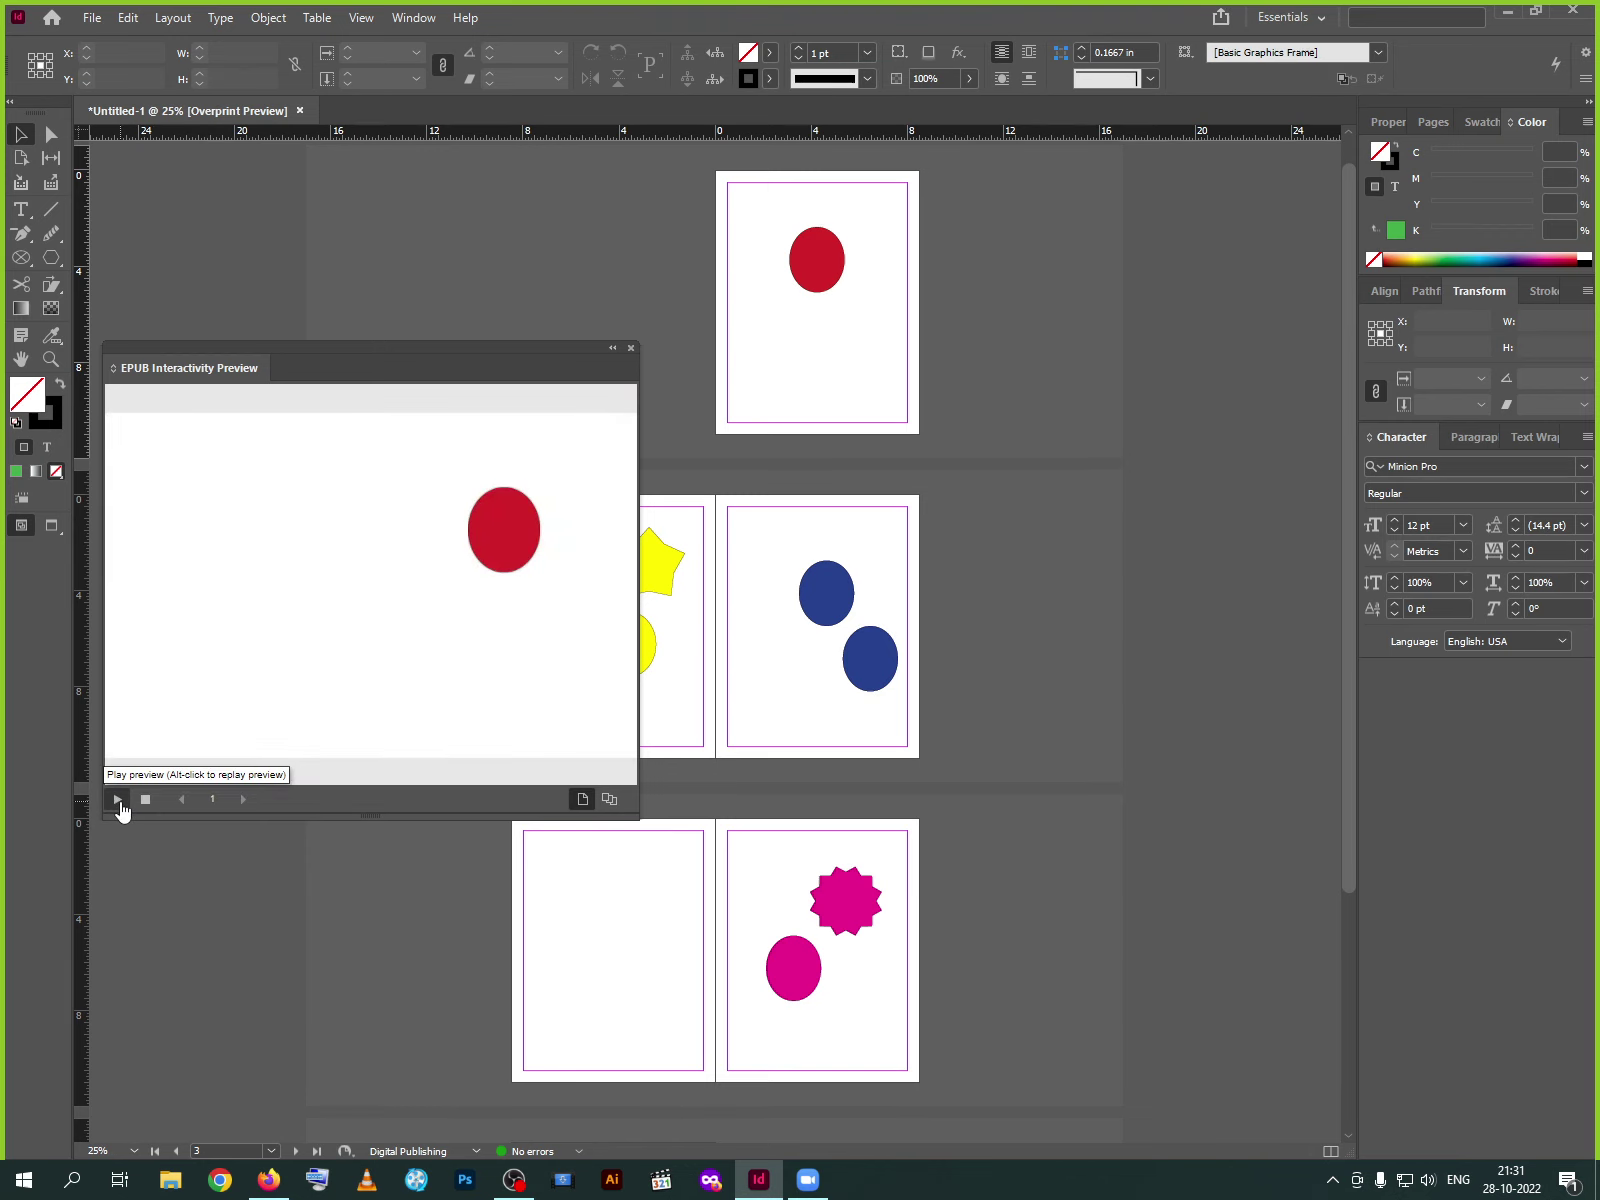
click(583, 799)
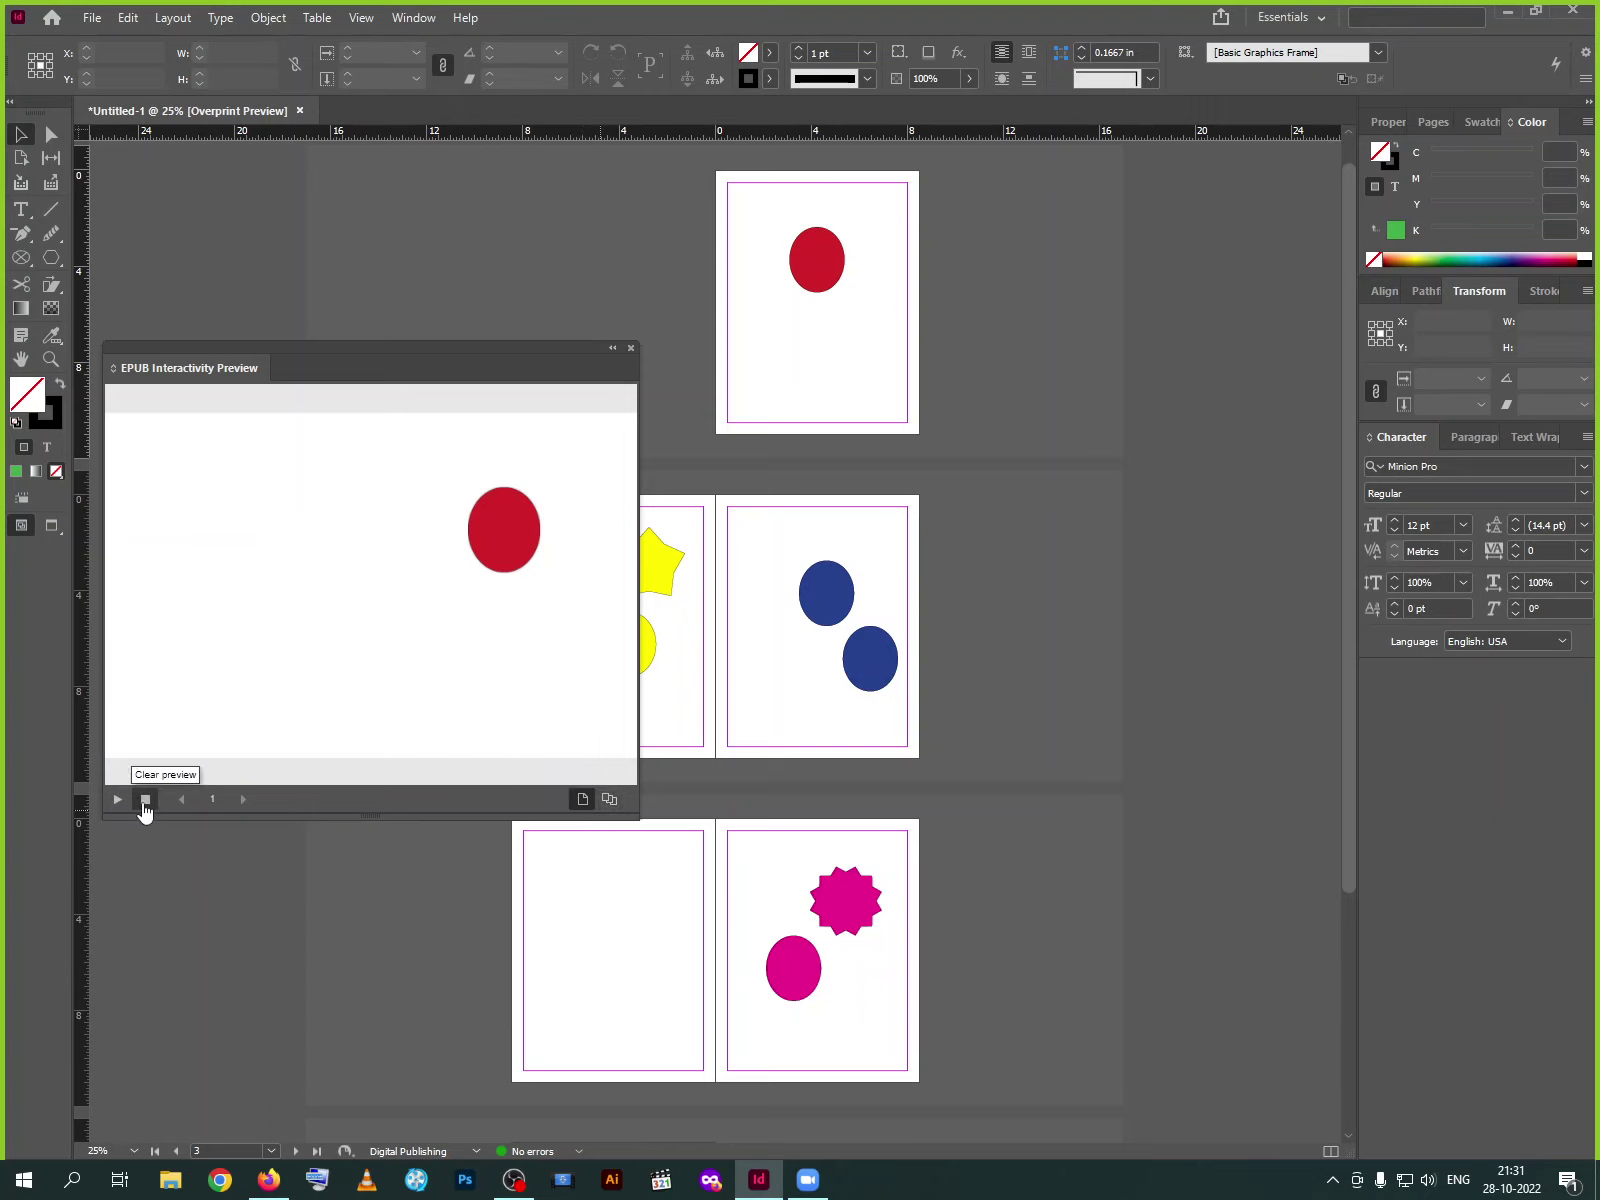
click(145, 800)
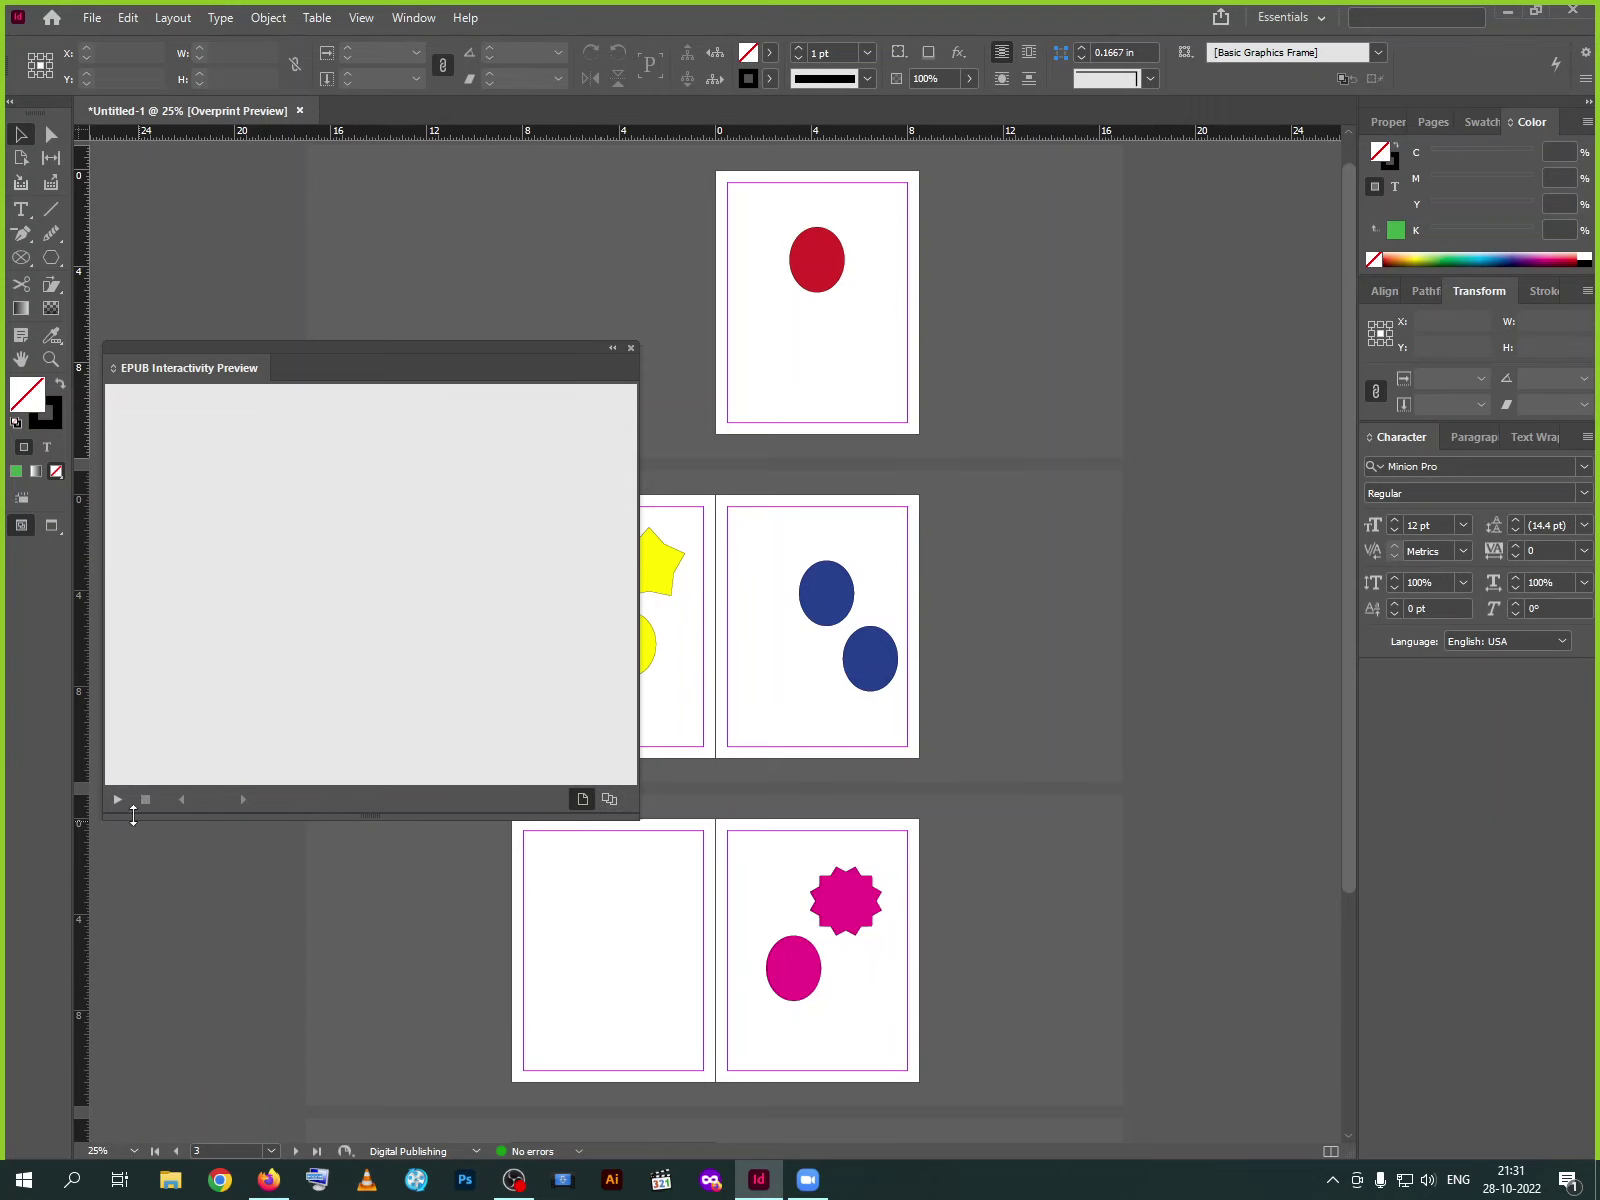
click(118, 800)
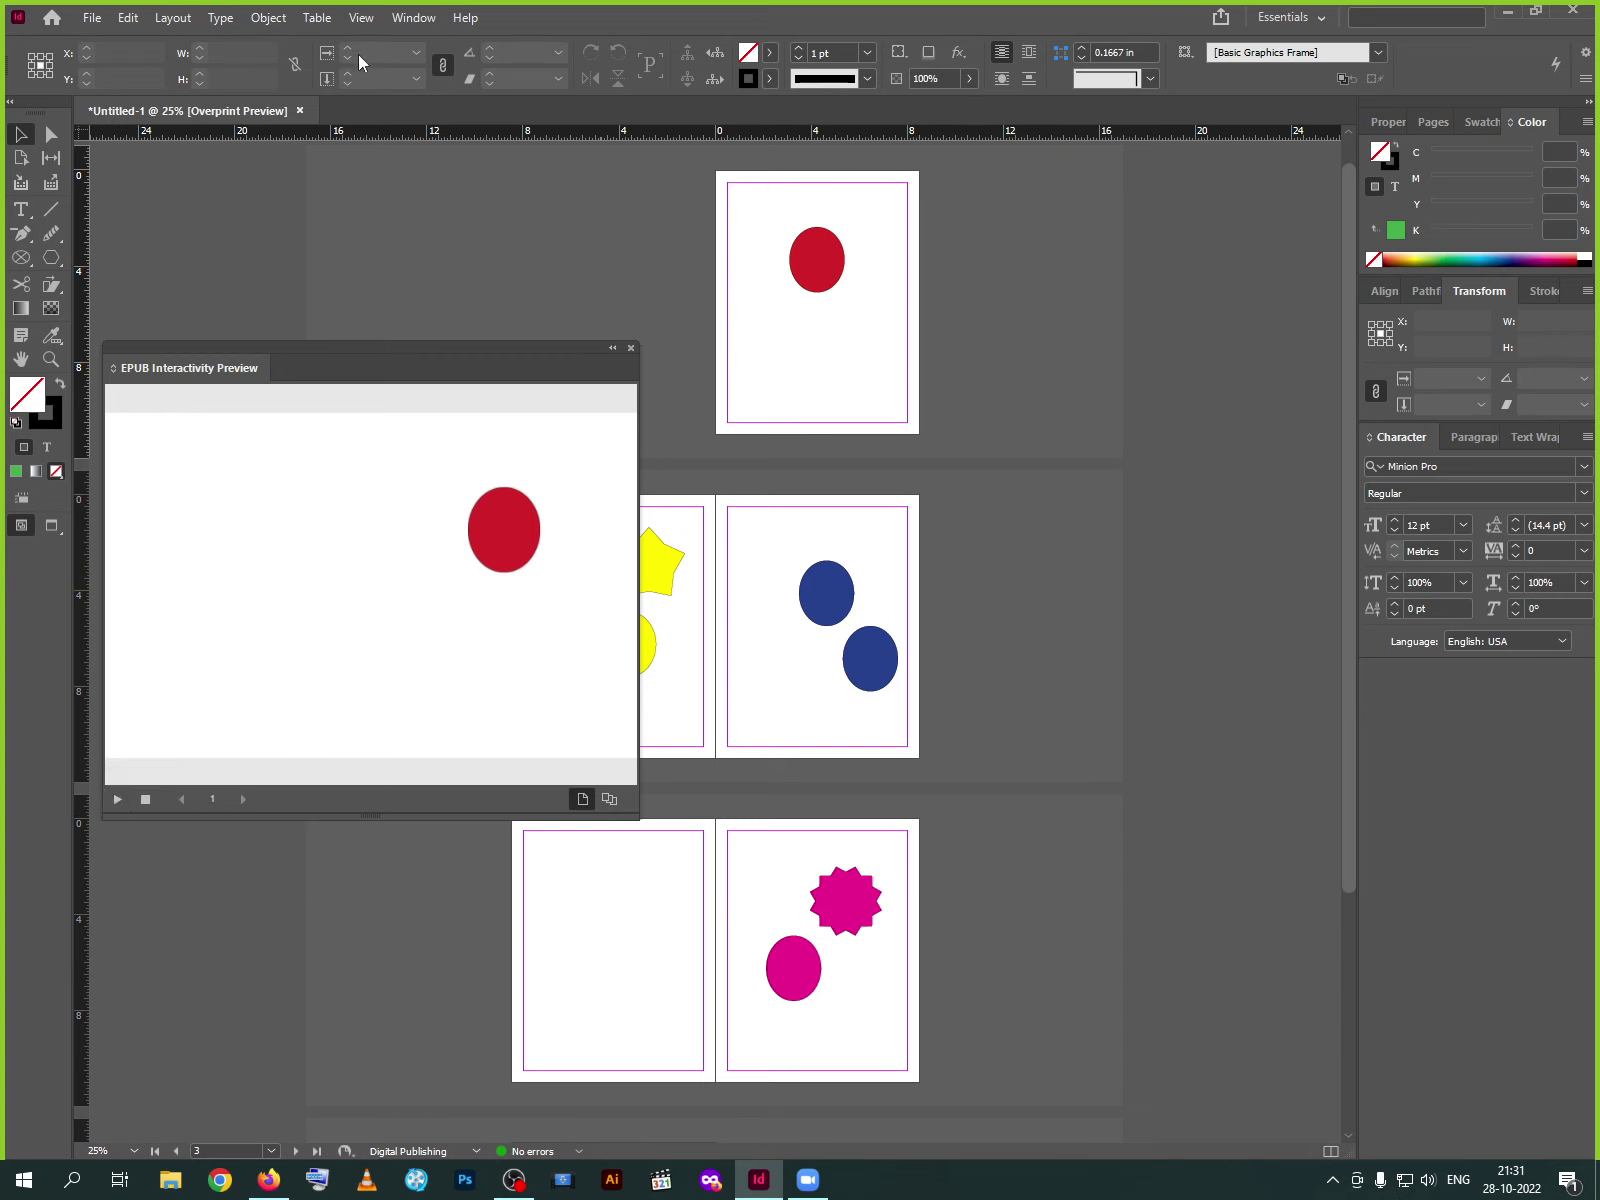
Examine the interactive Timing options, preview the spread as EPUB from them, and close the Timing options
click(362, 18)
mouse_move(414, 17)
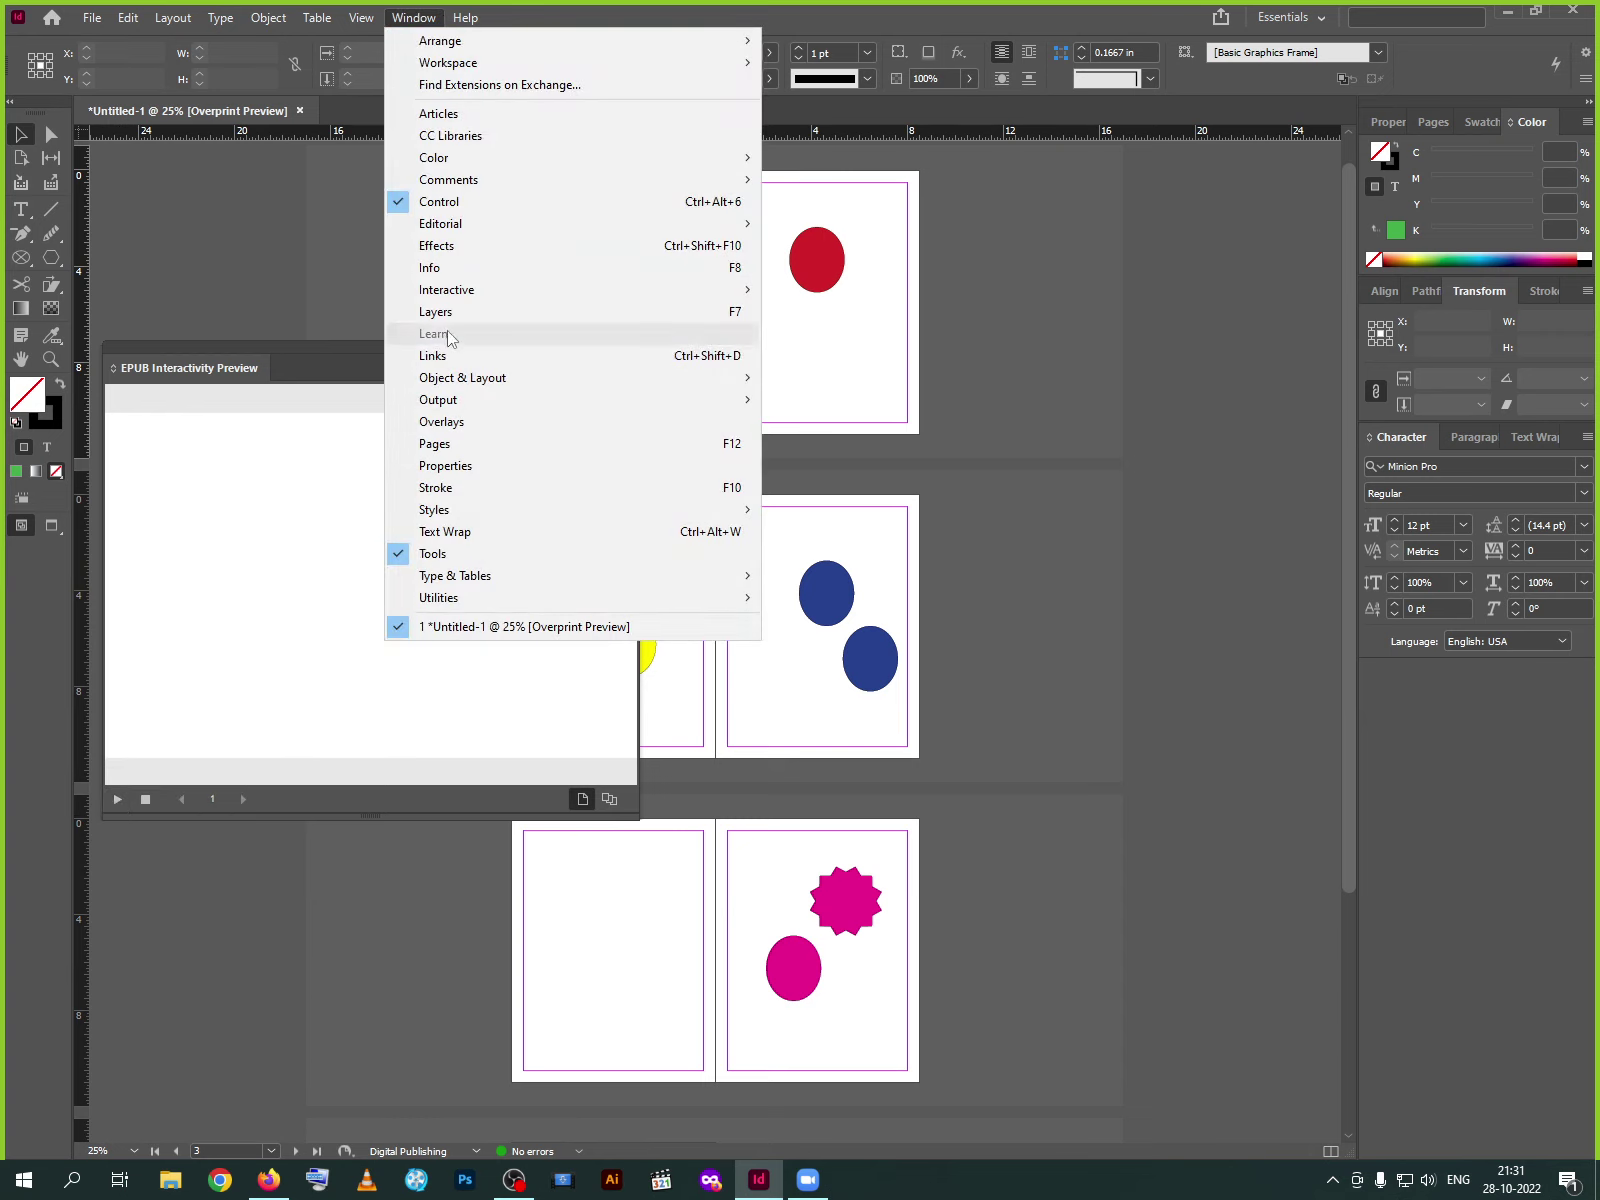
mouse_move(478, 295)
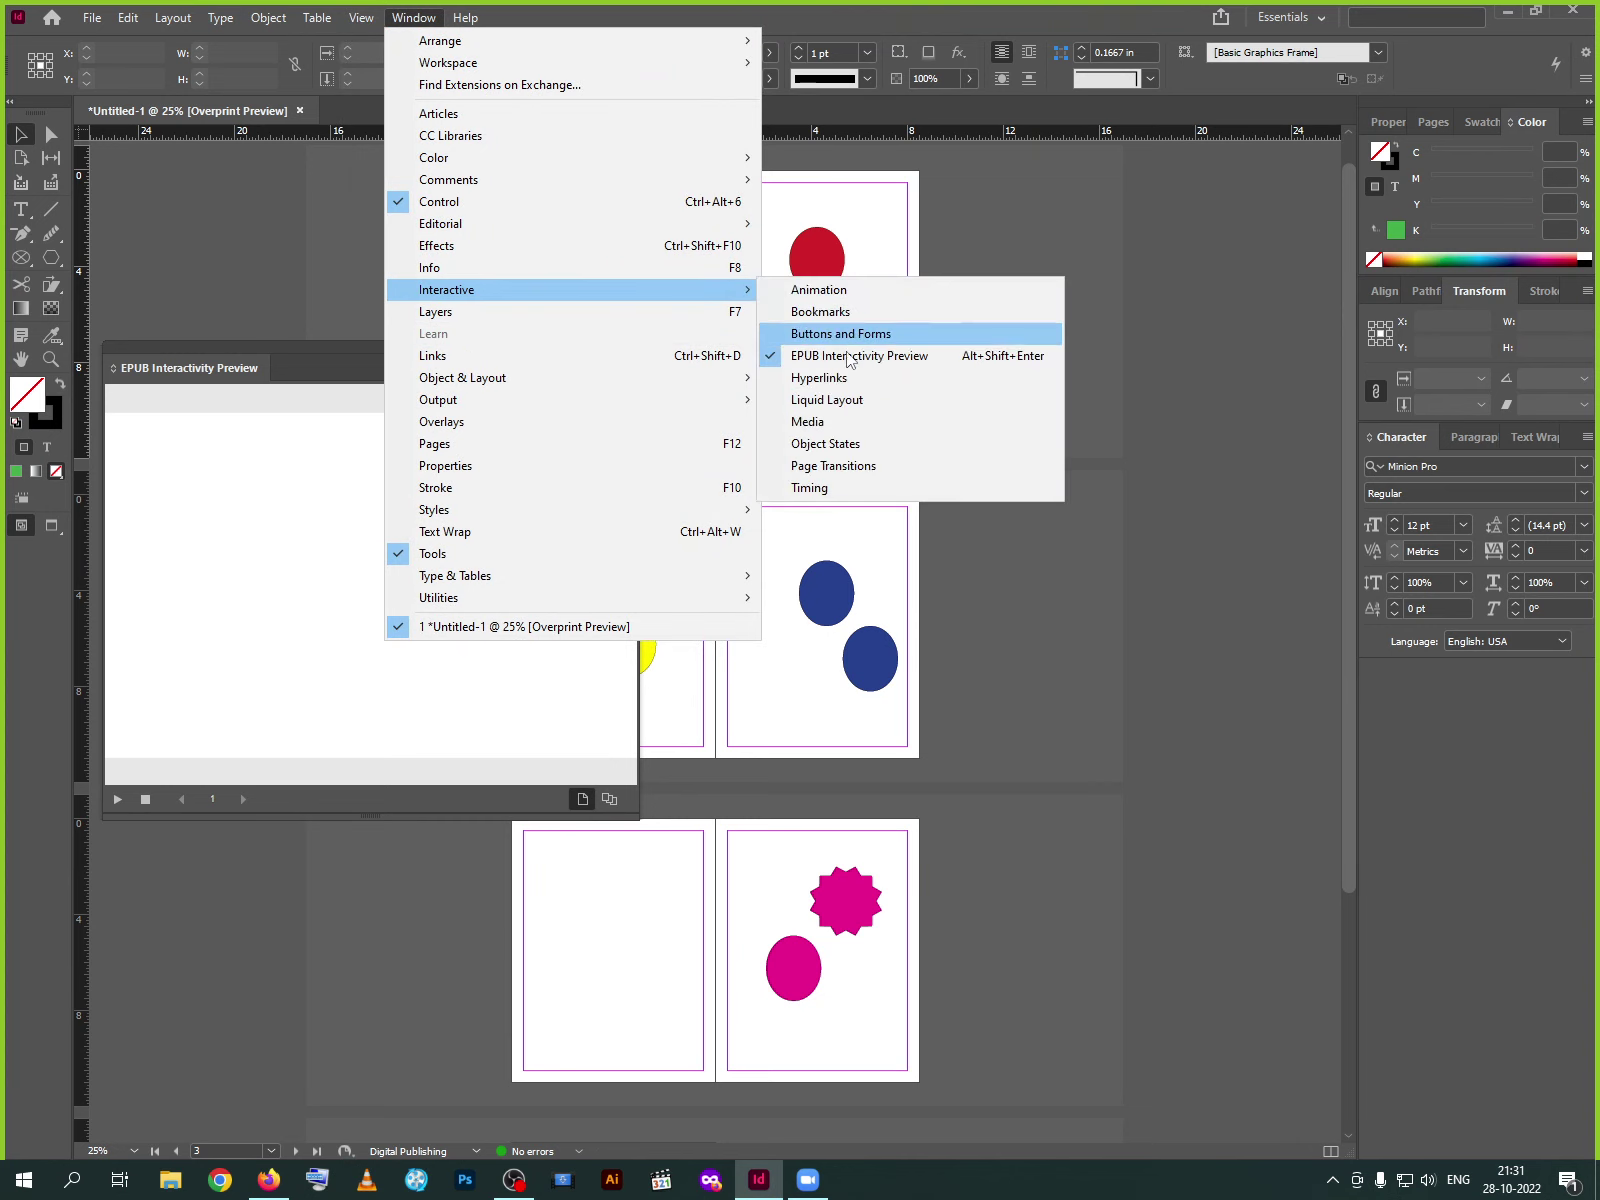
click(831, 485)
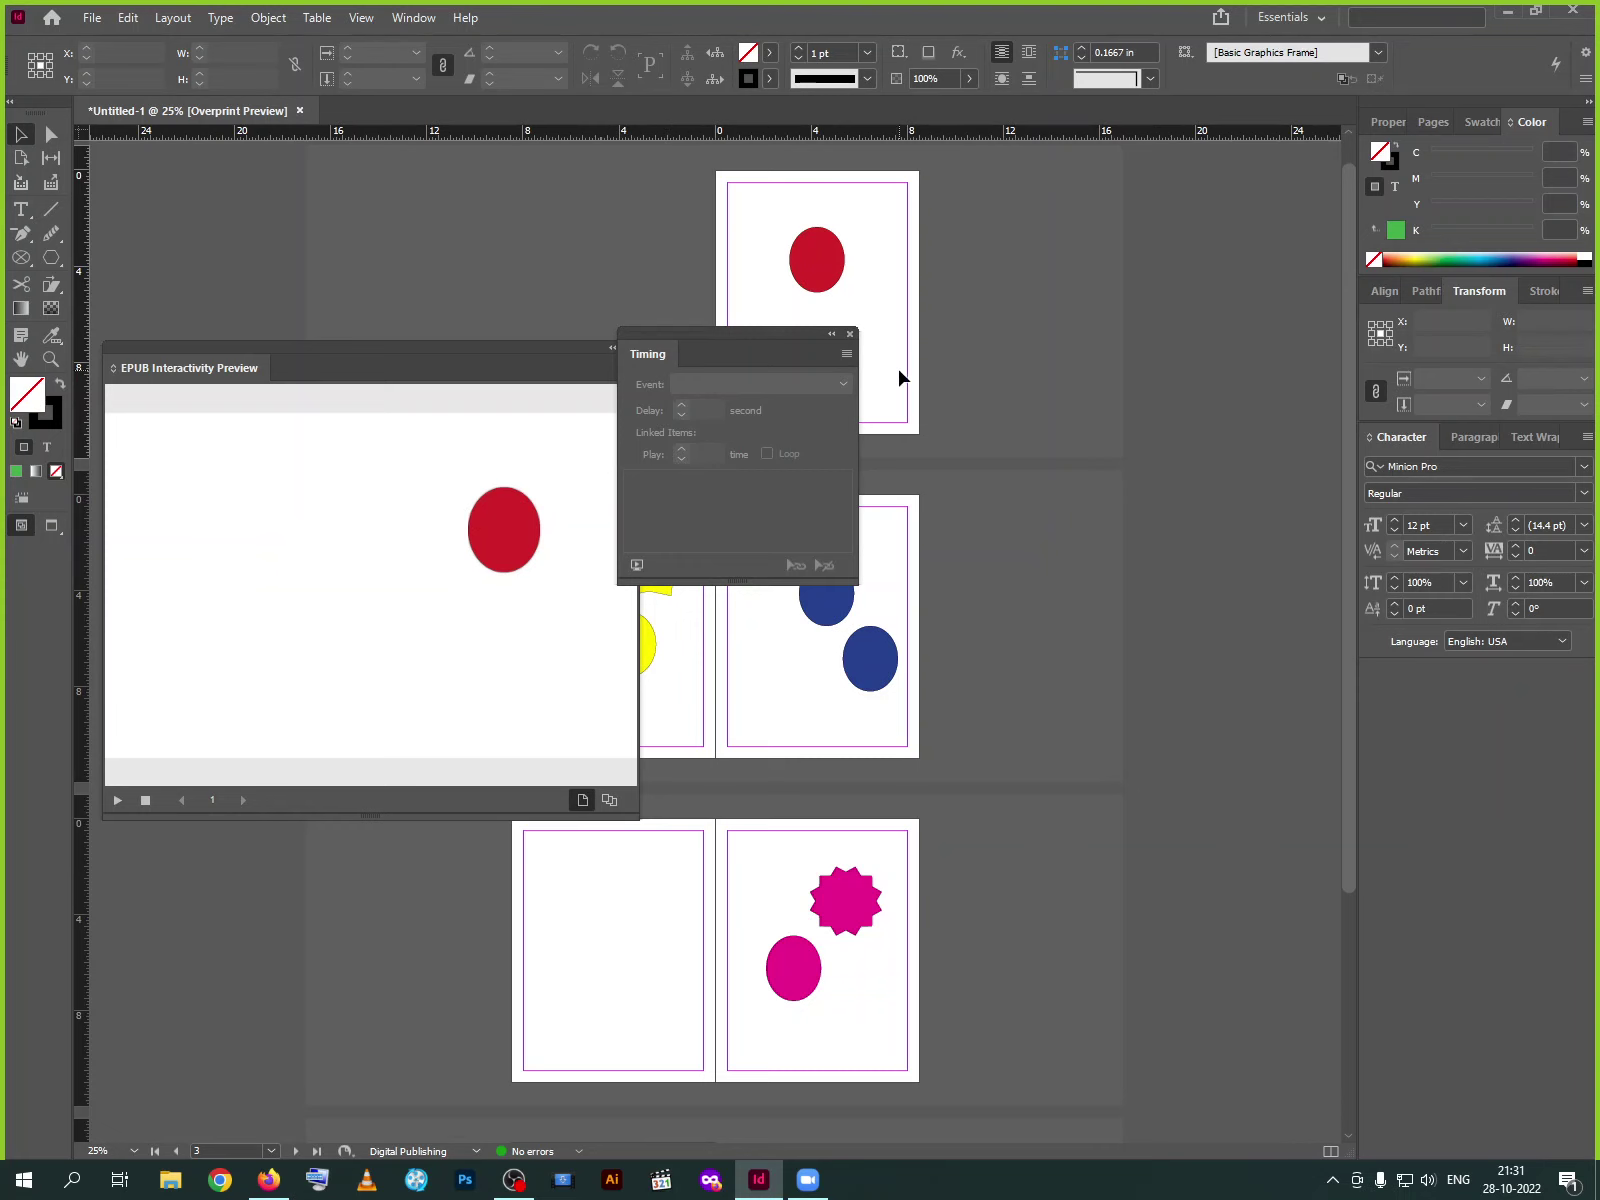
click(845, 356)
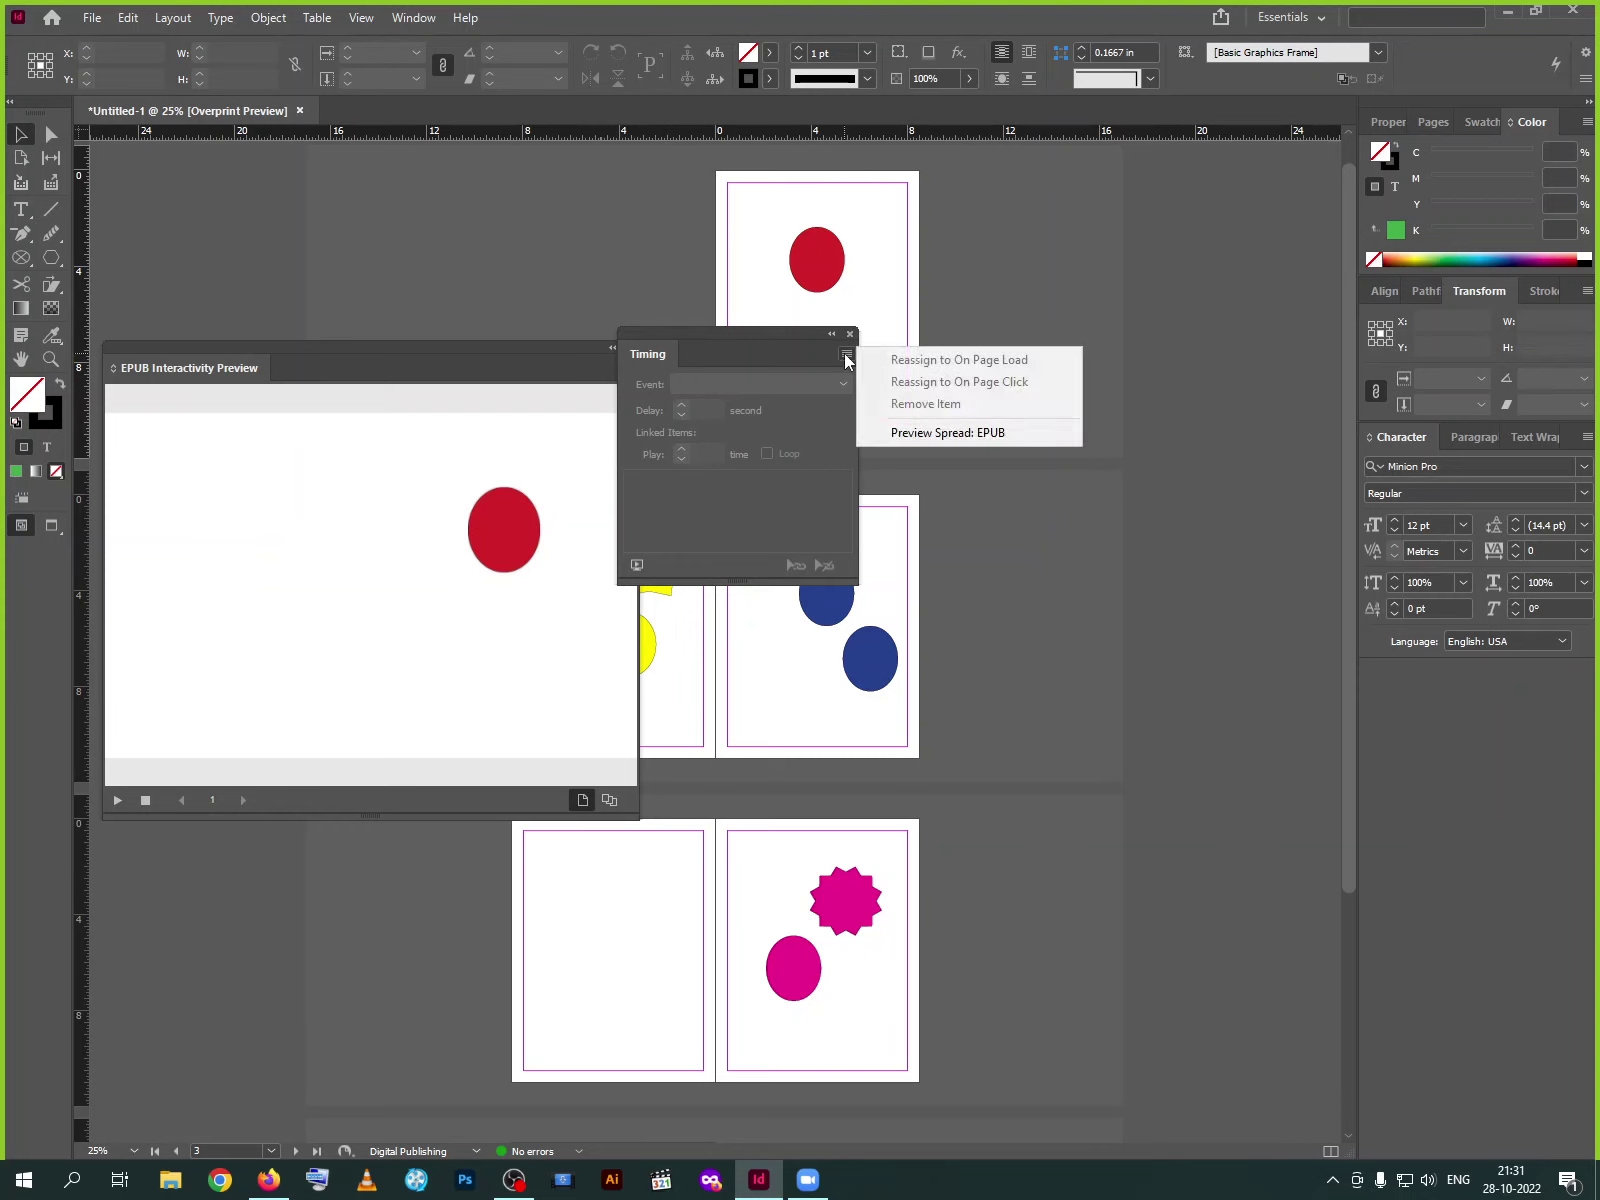
click(905, 433)
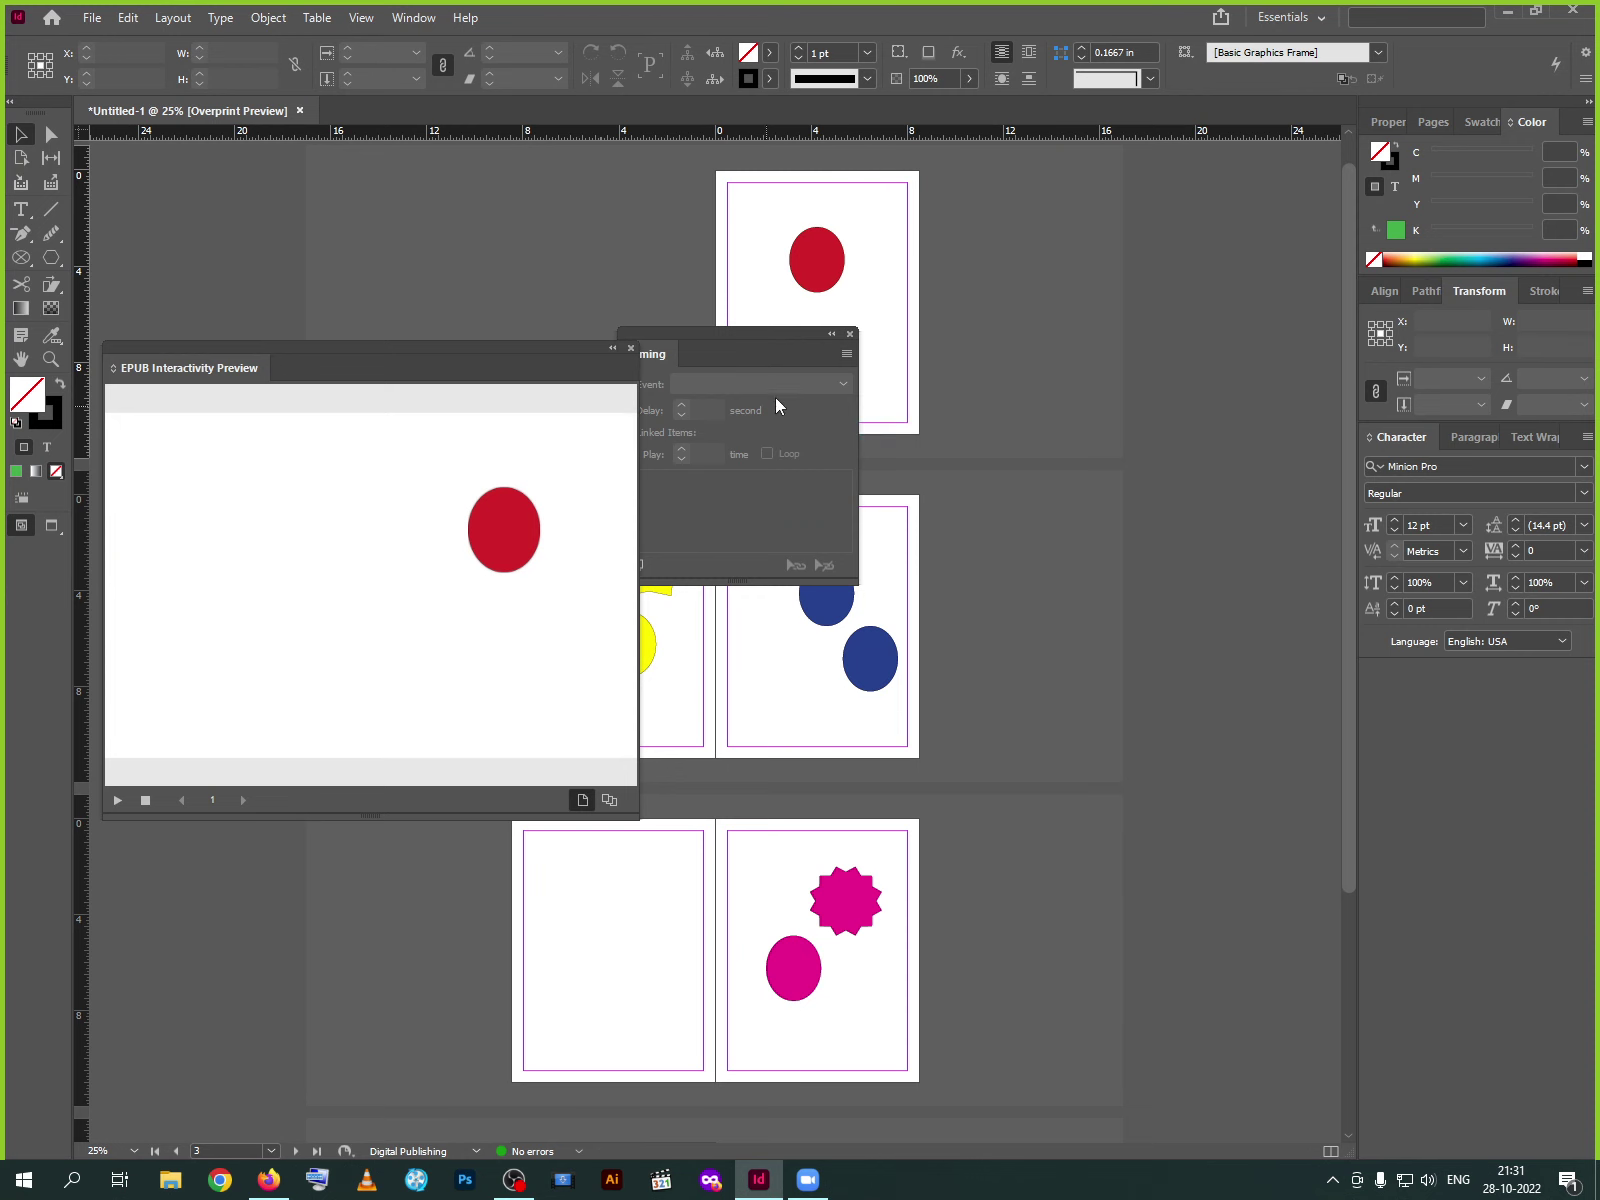
click(850, 333)
Open the interactive Media options, preview the spread from them, and close both the Media options and the EPUB preview
click(397, 27)
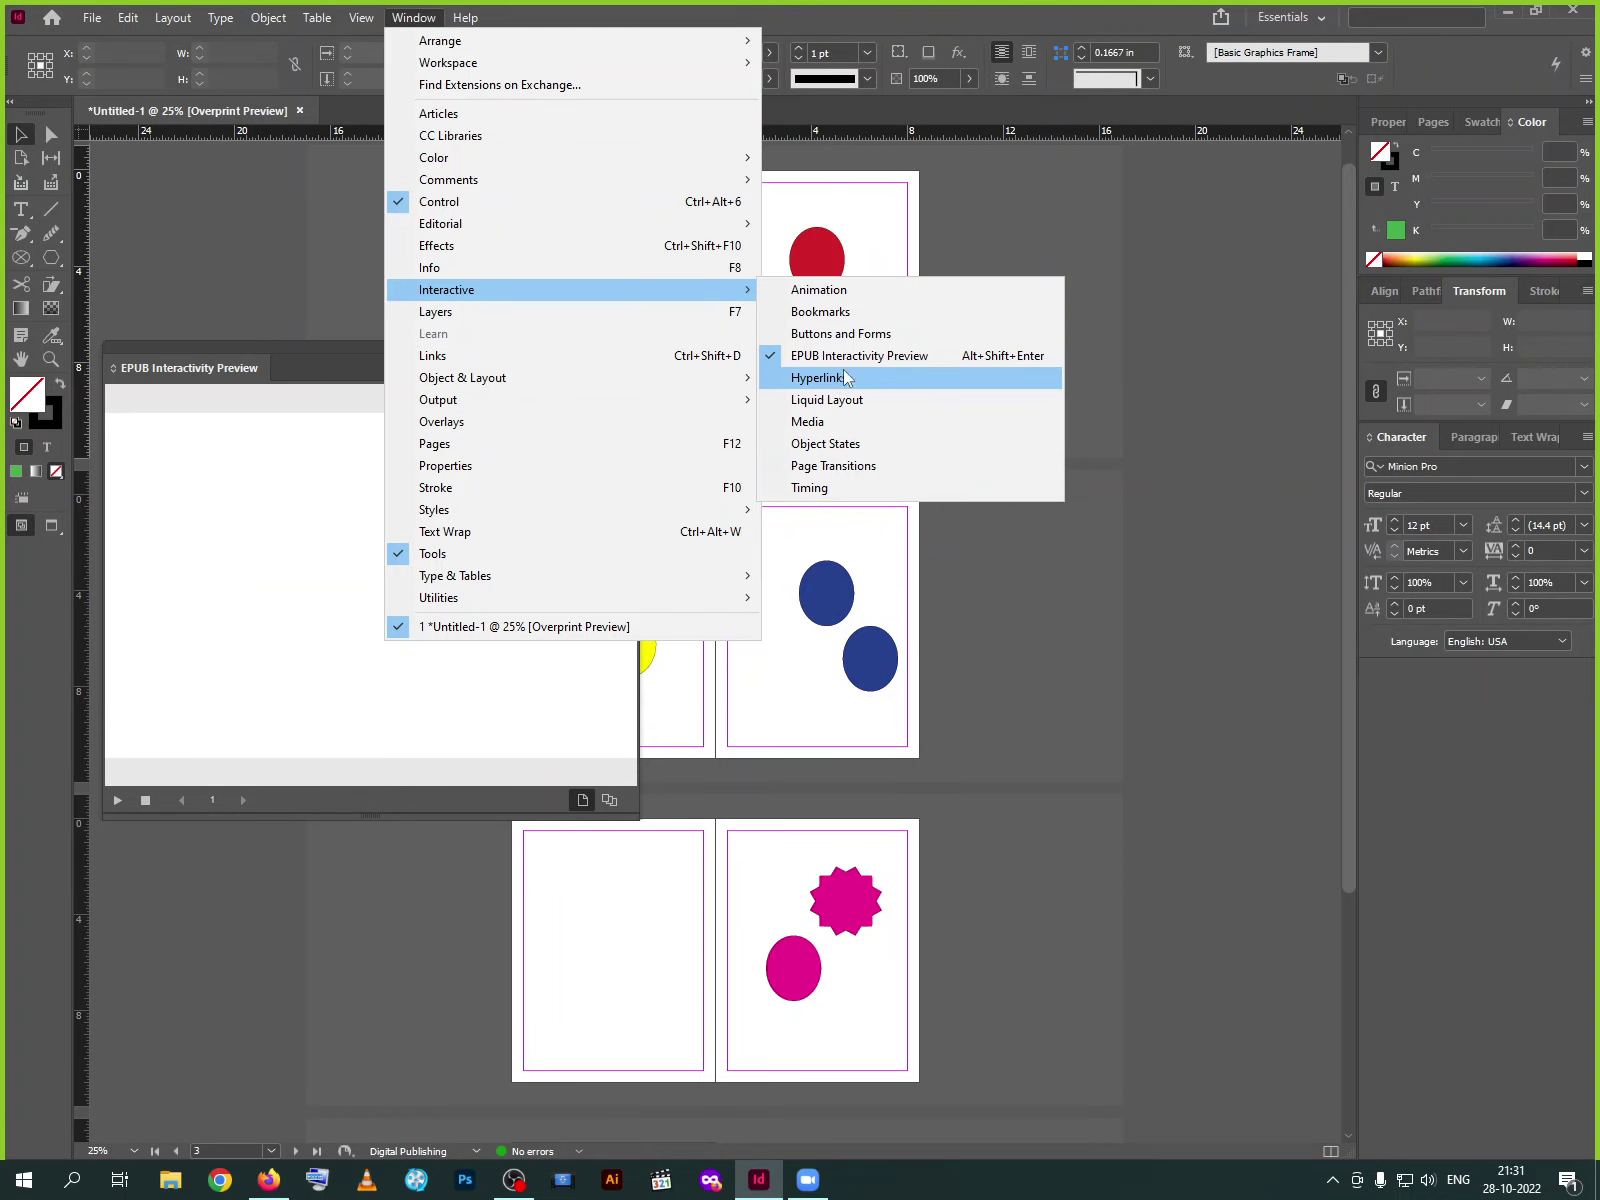
click(813, 428)
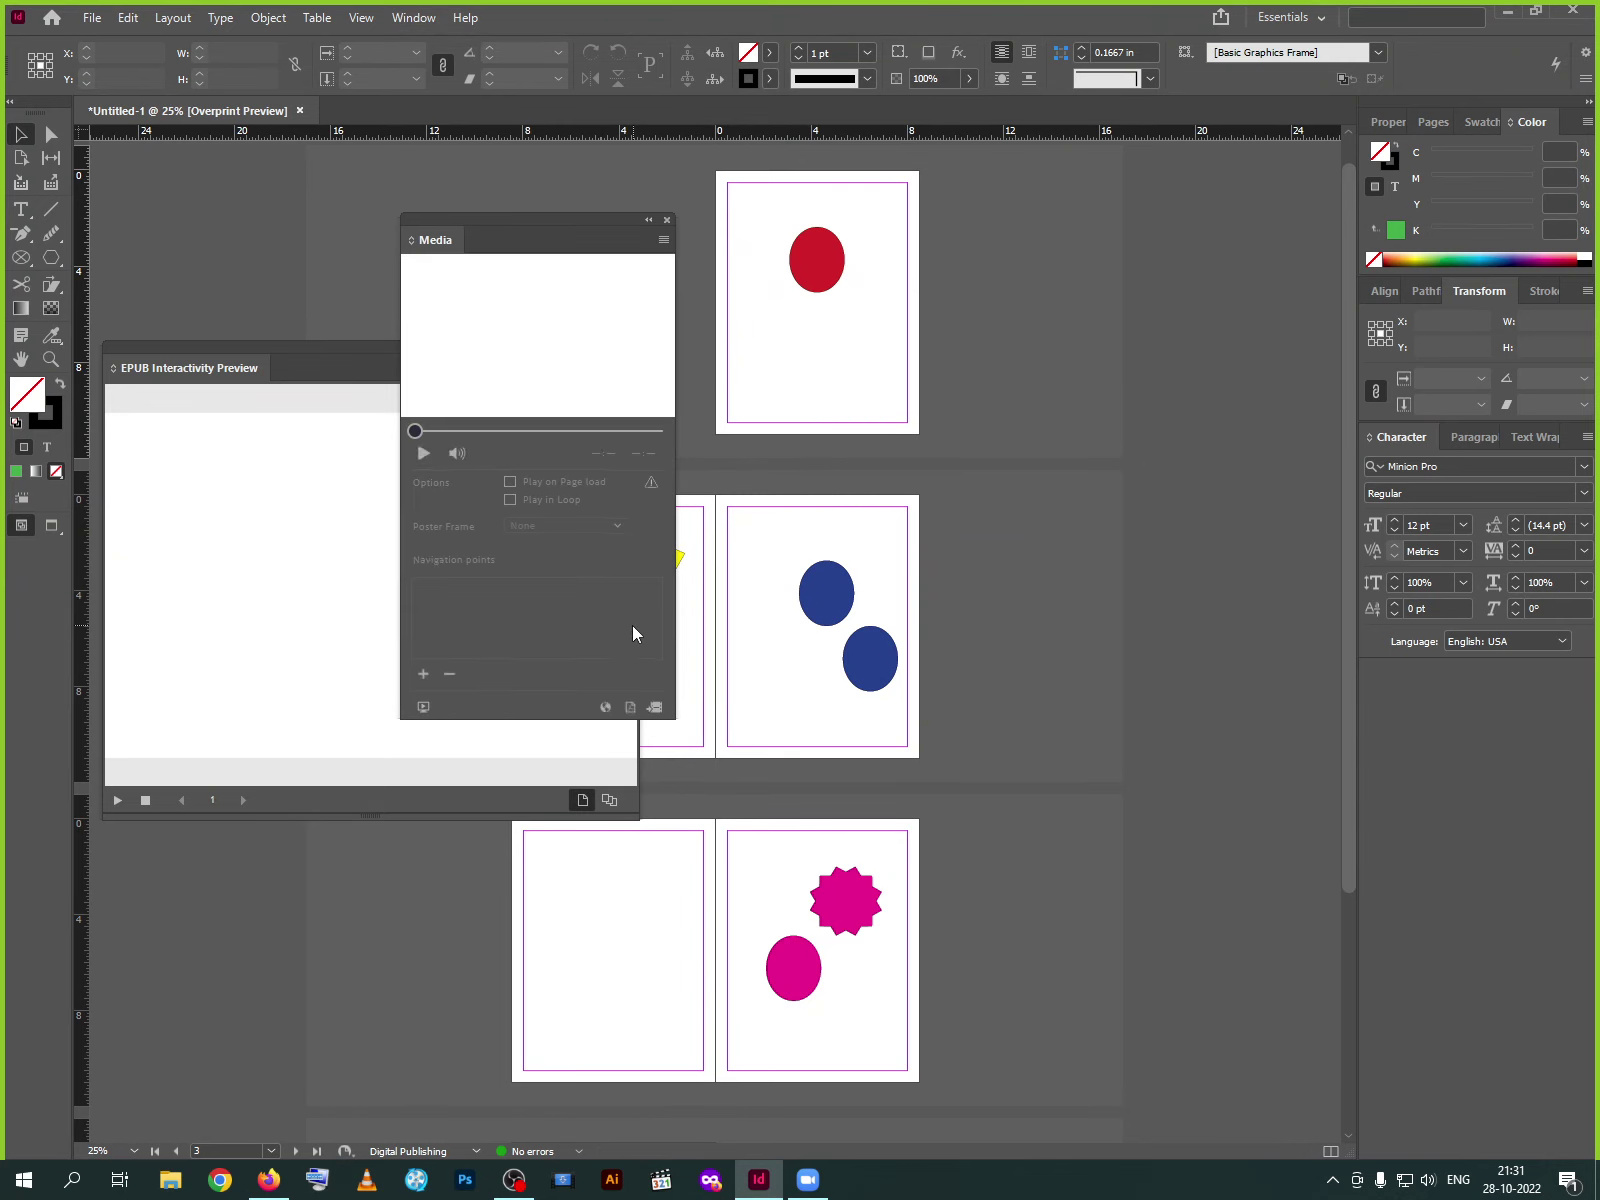
click(421, 708)
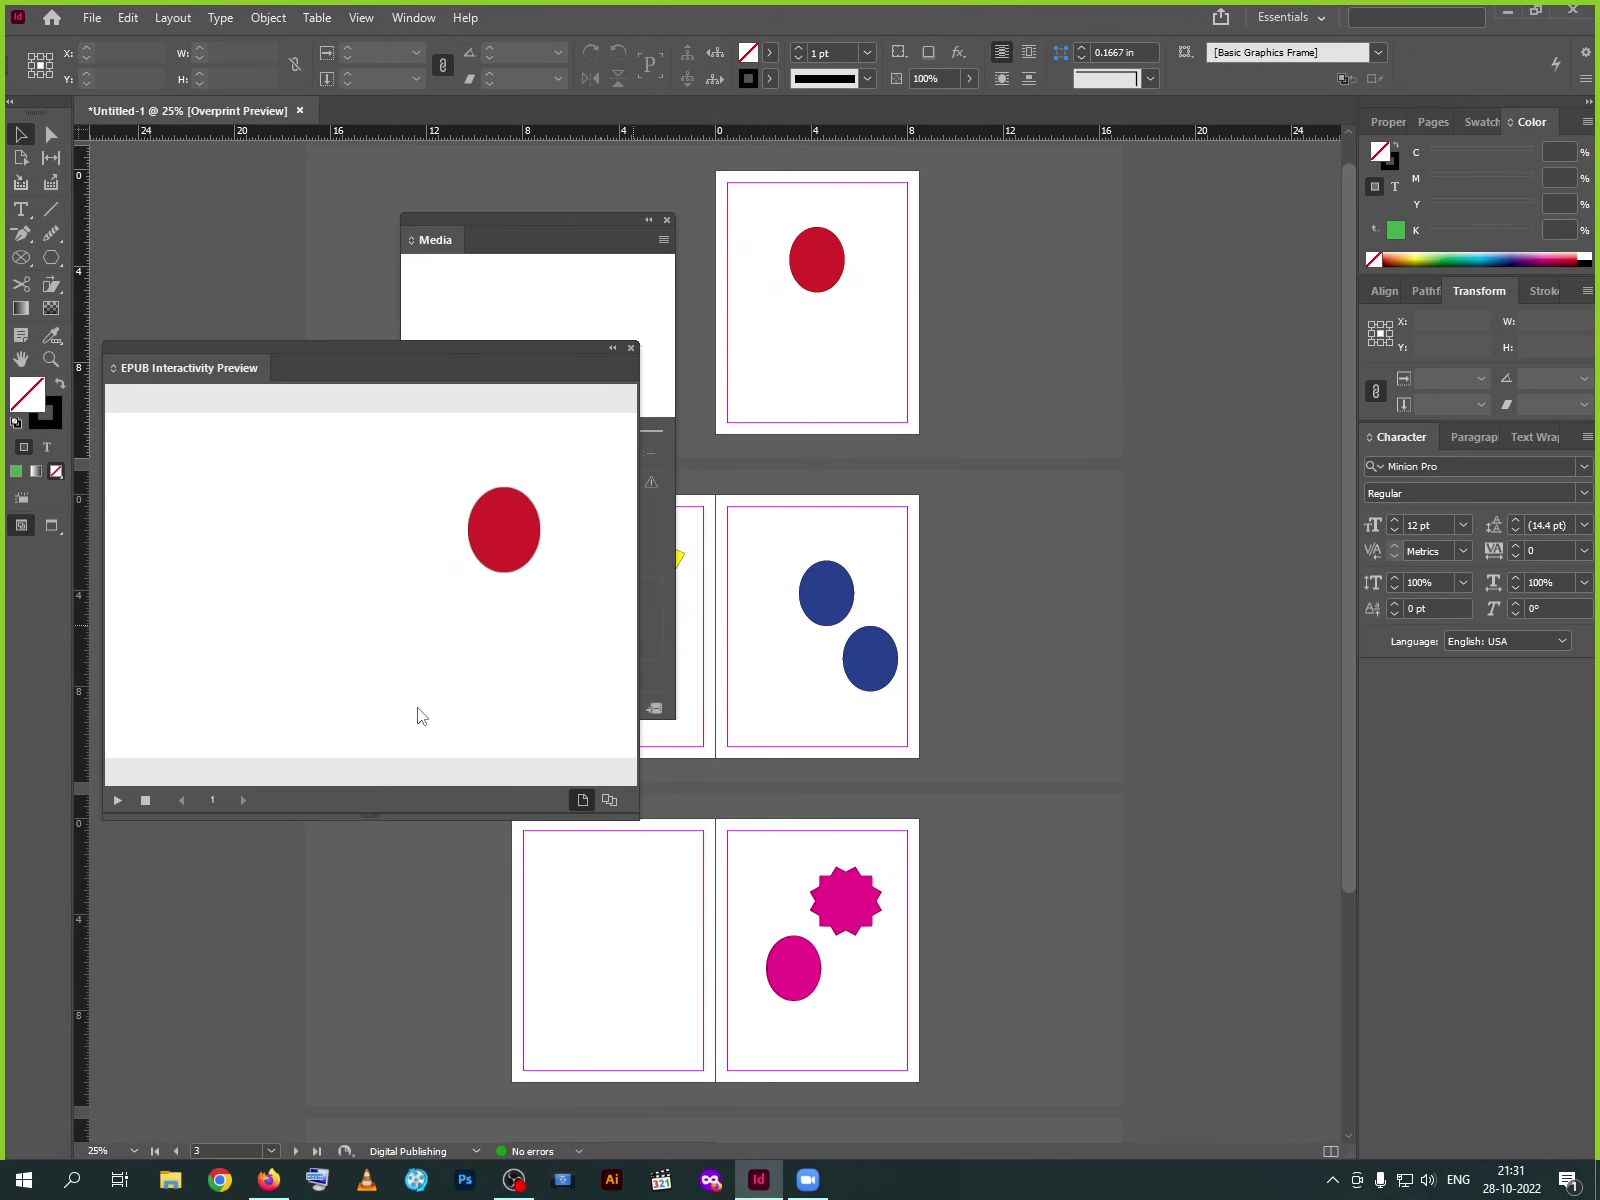
click(117, 800)
click(547, 257)
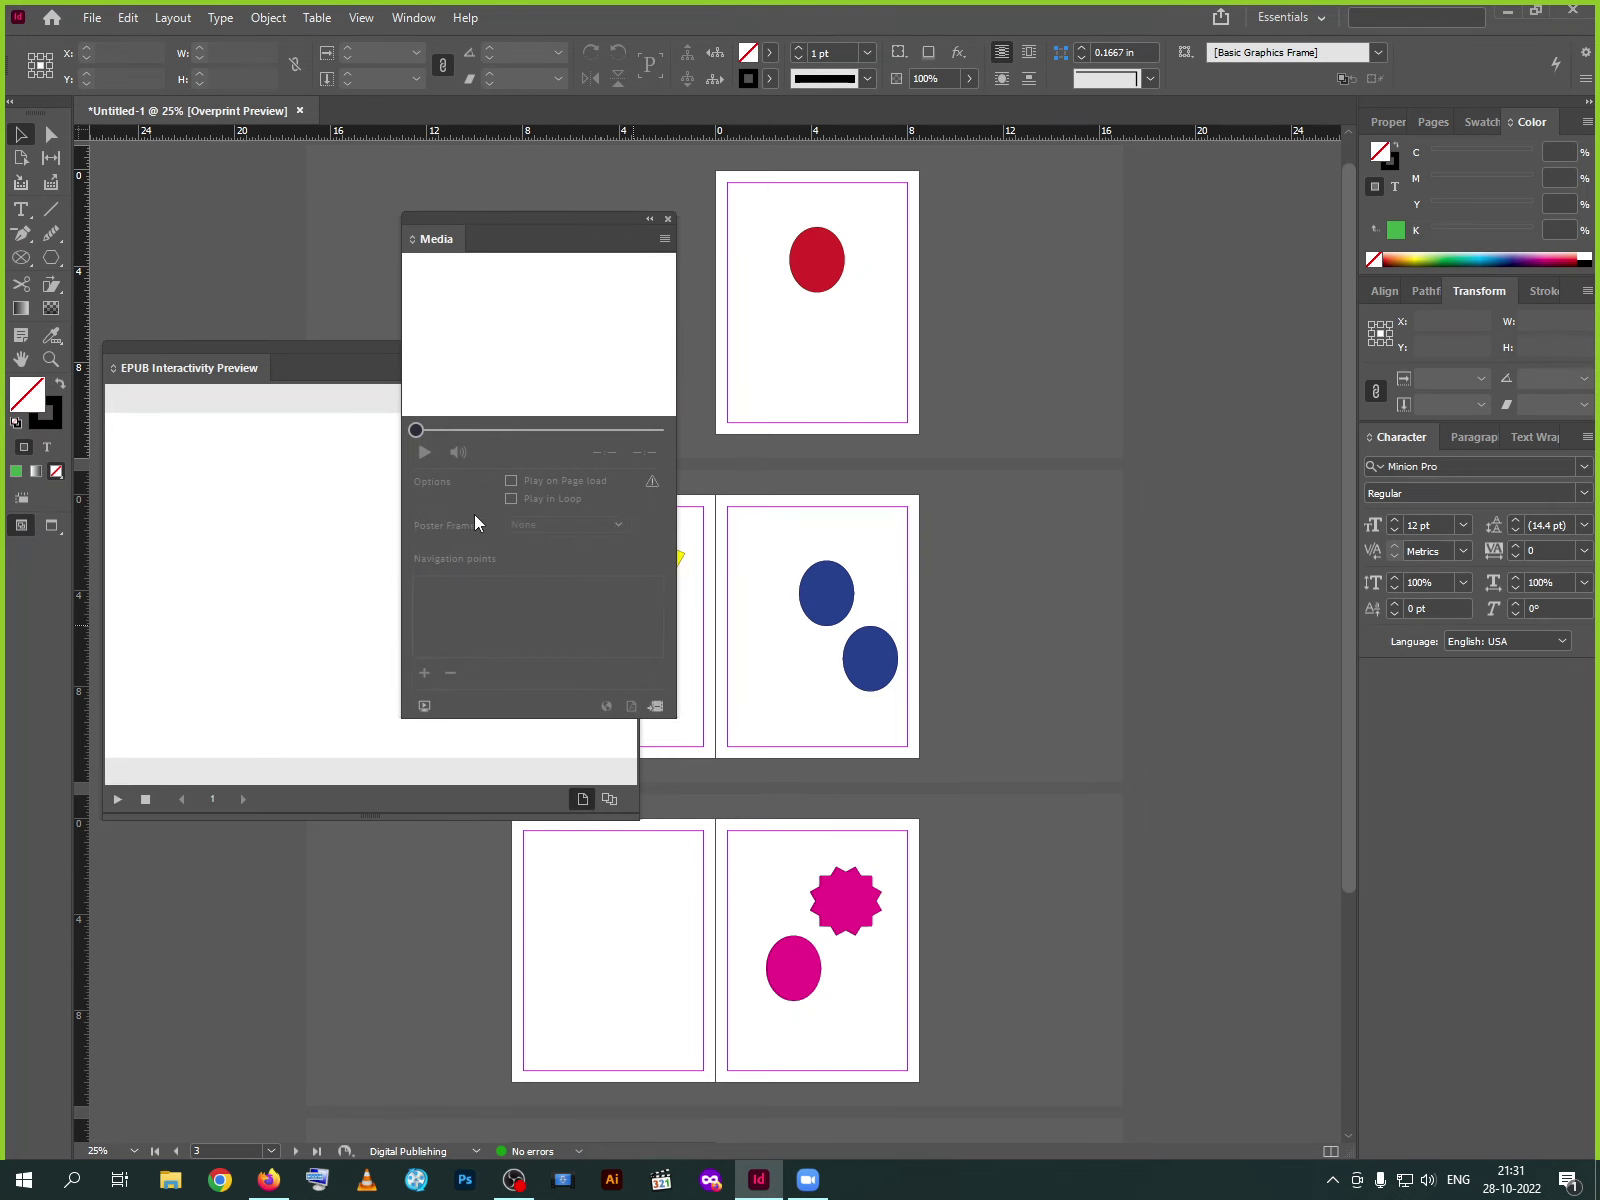
click(424, 704)
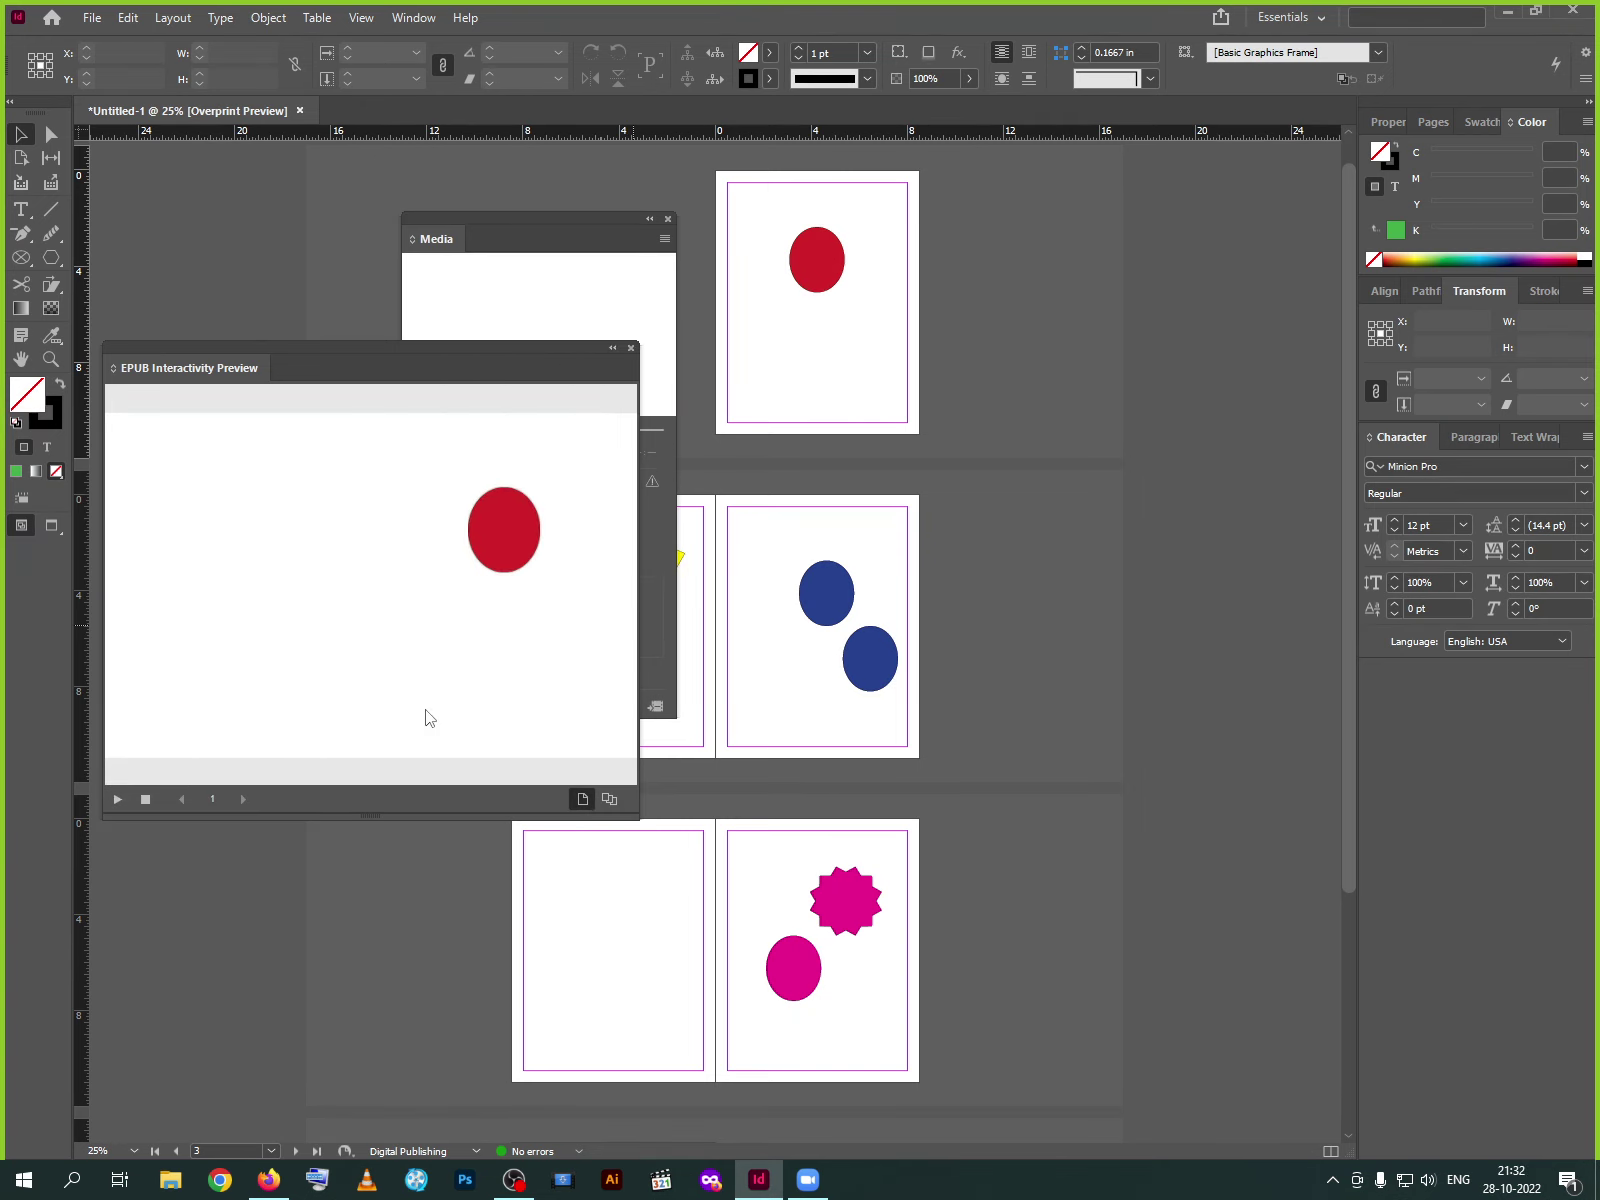
click(668, 220)
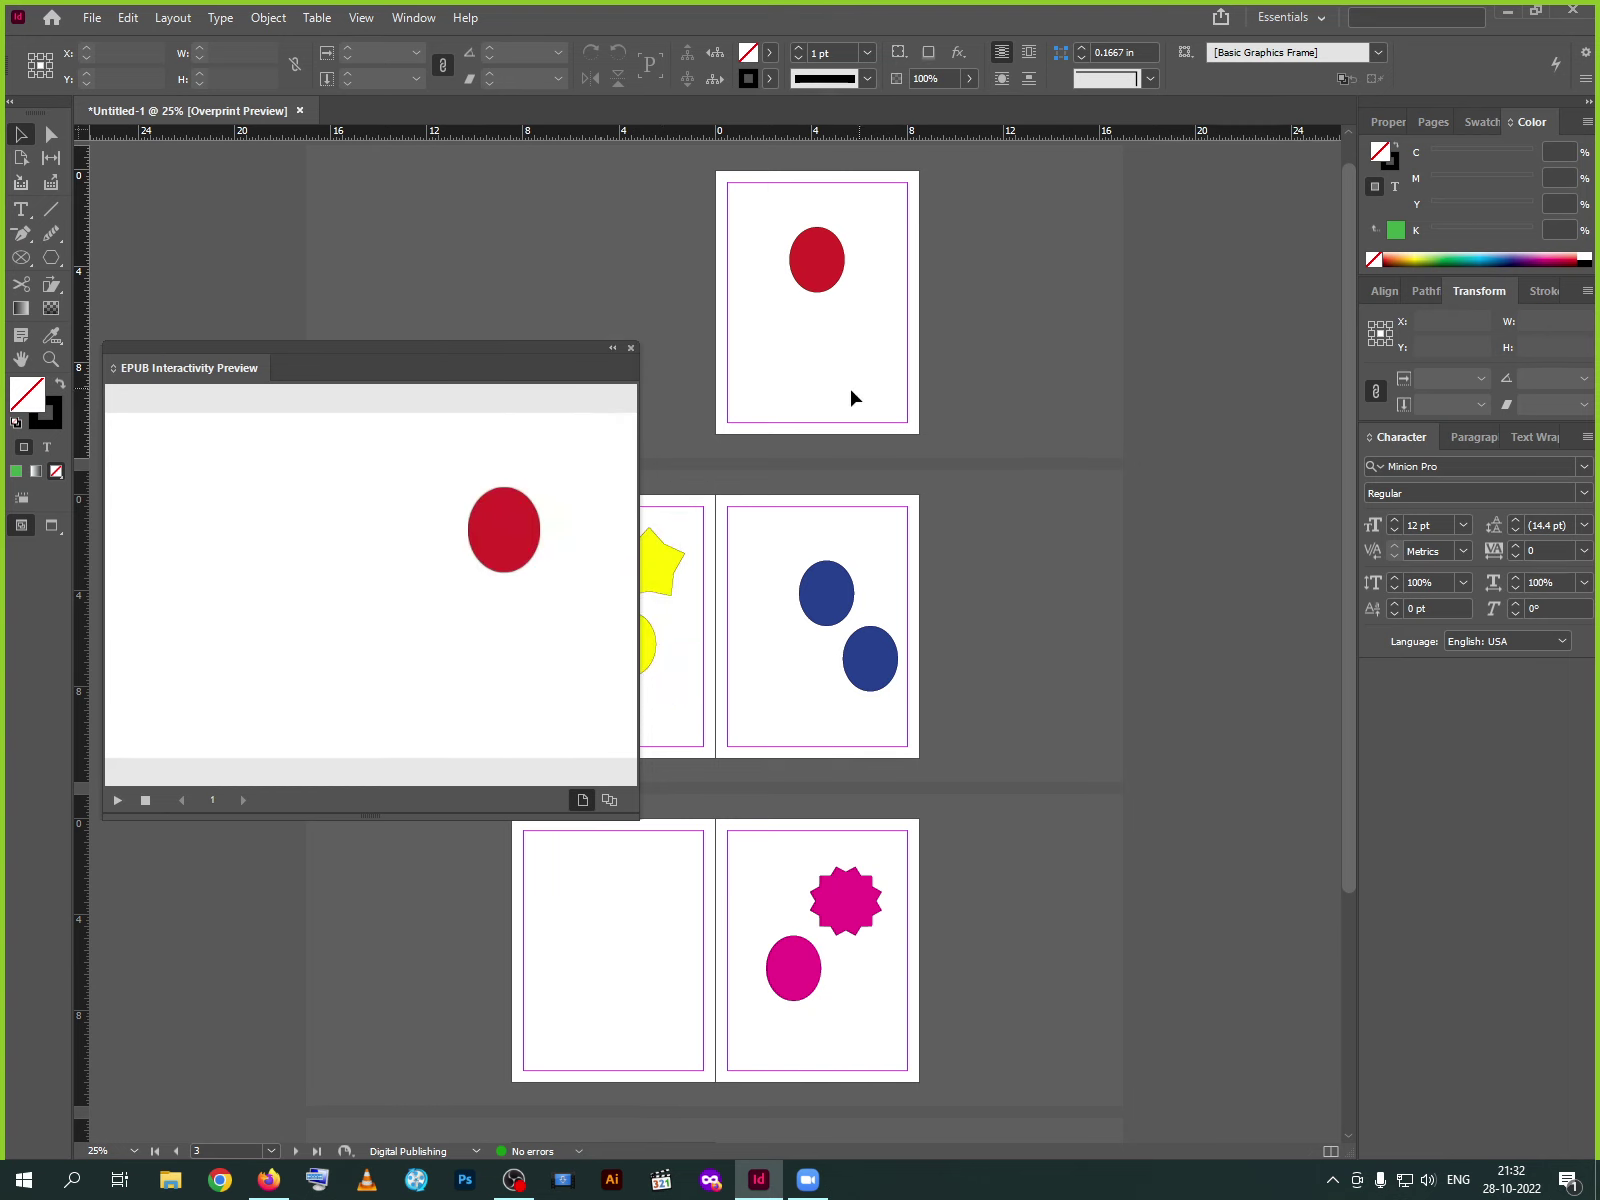
click(631, 348)
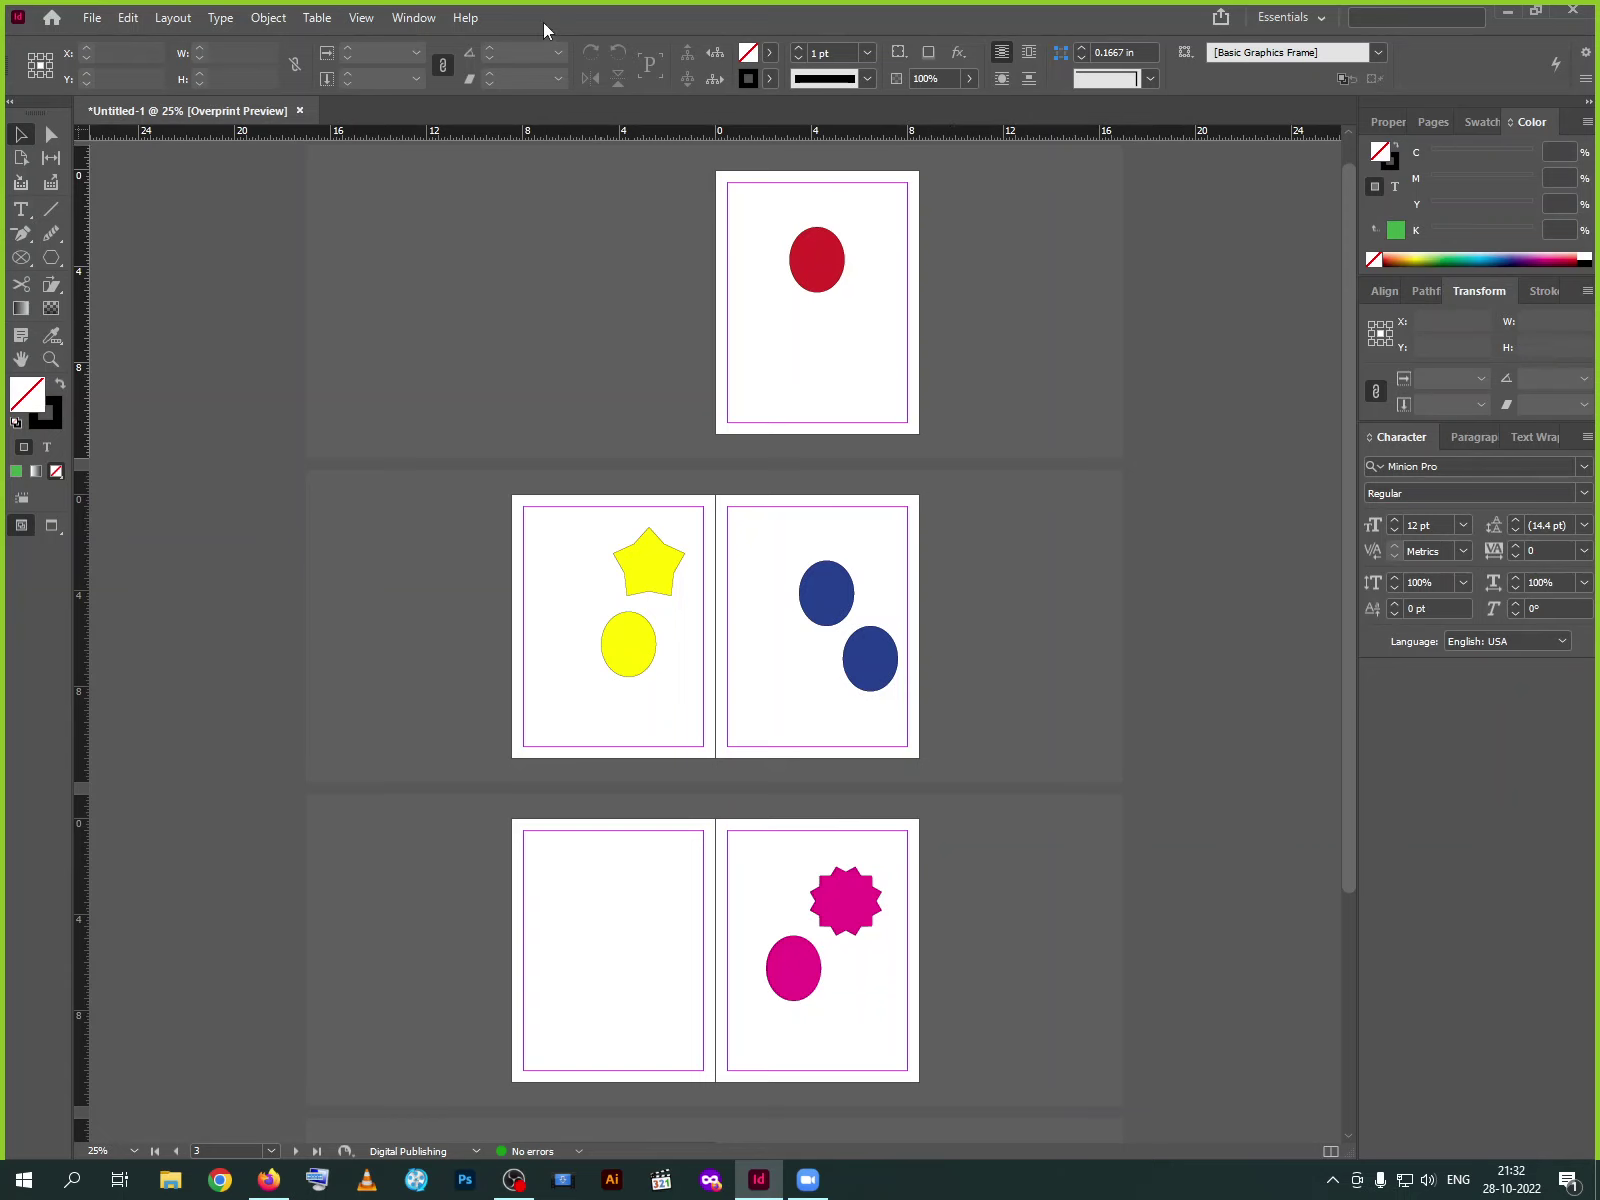
click(411, 22)
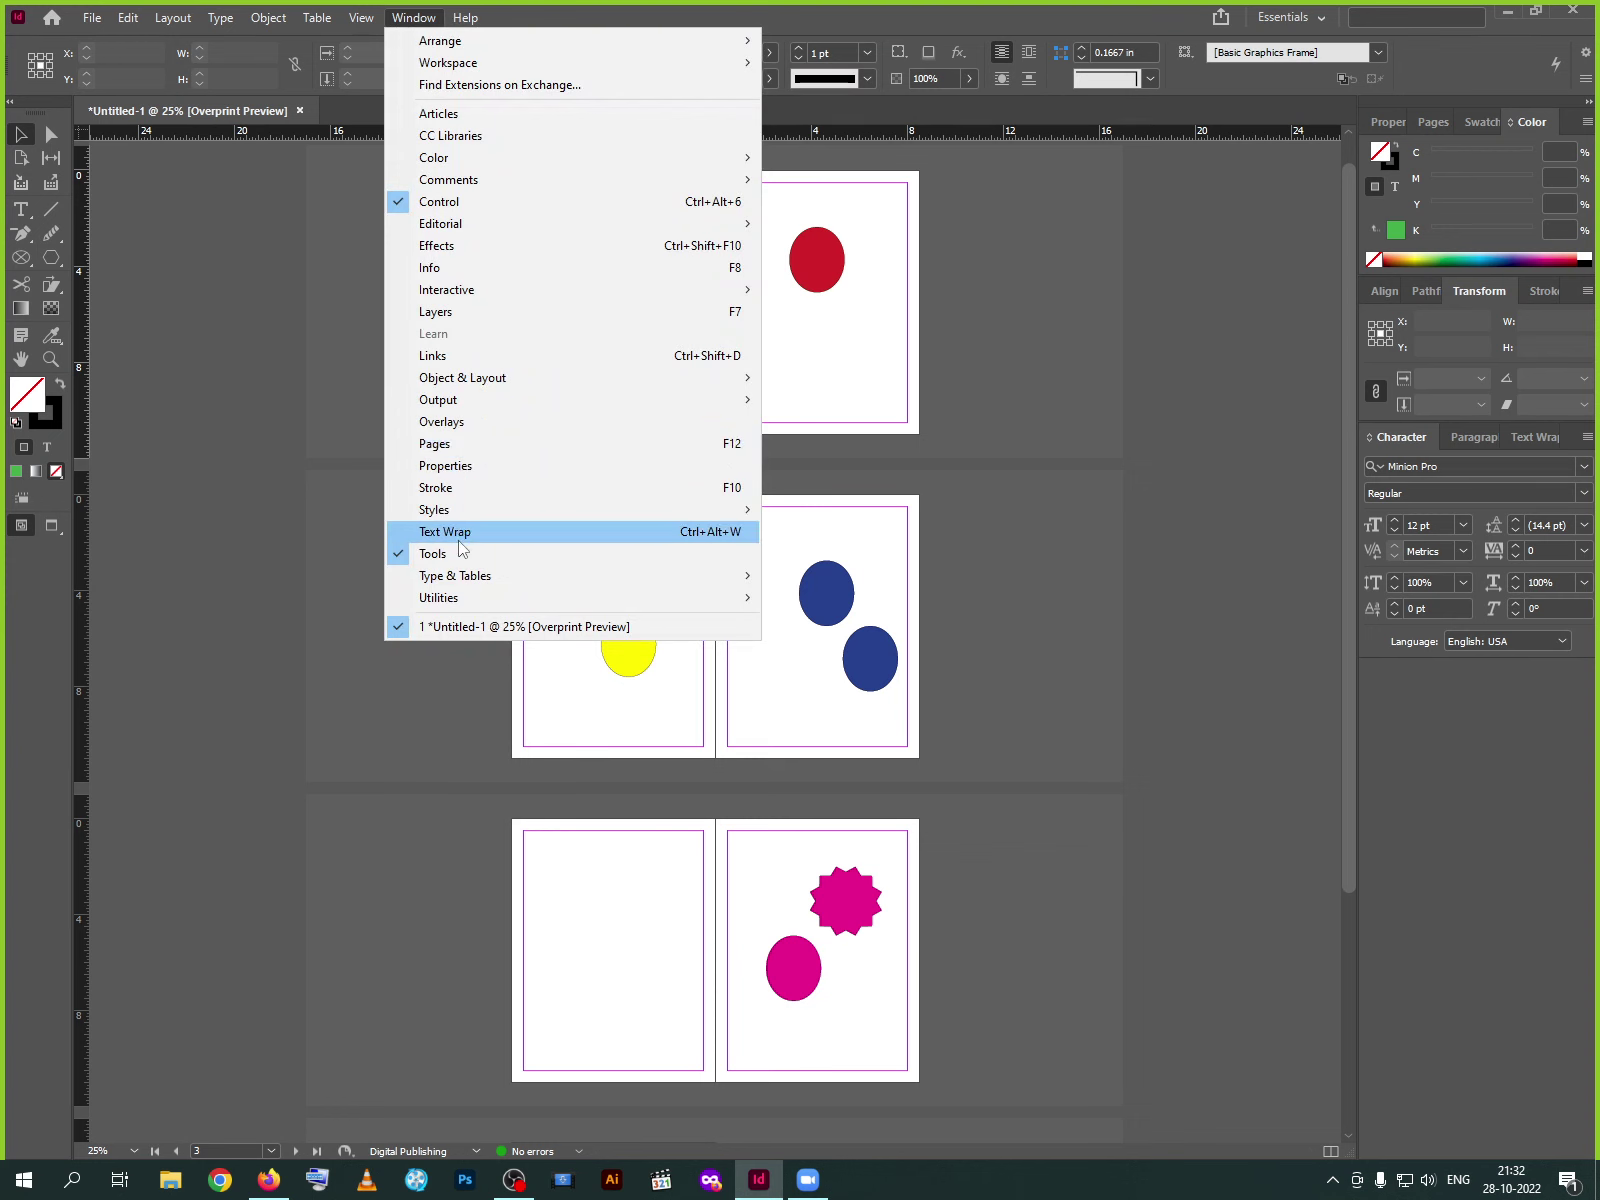
mouse_move(467, 585)
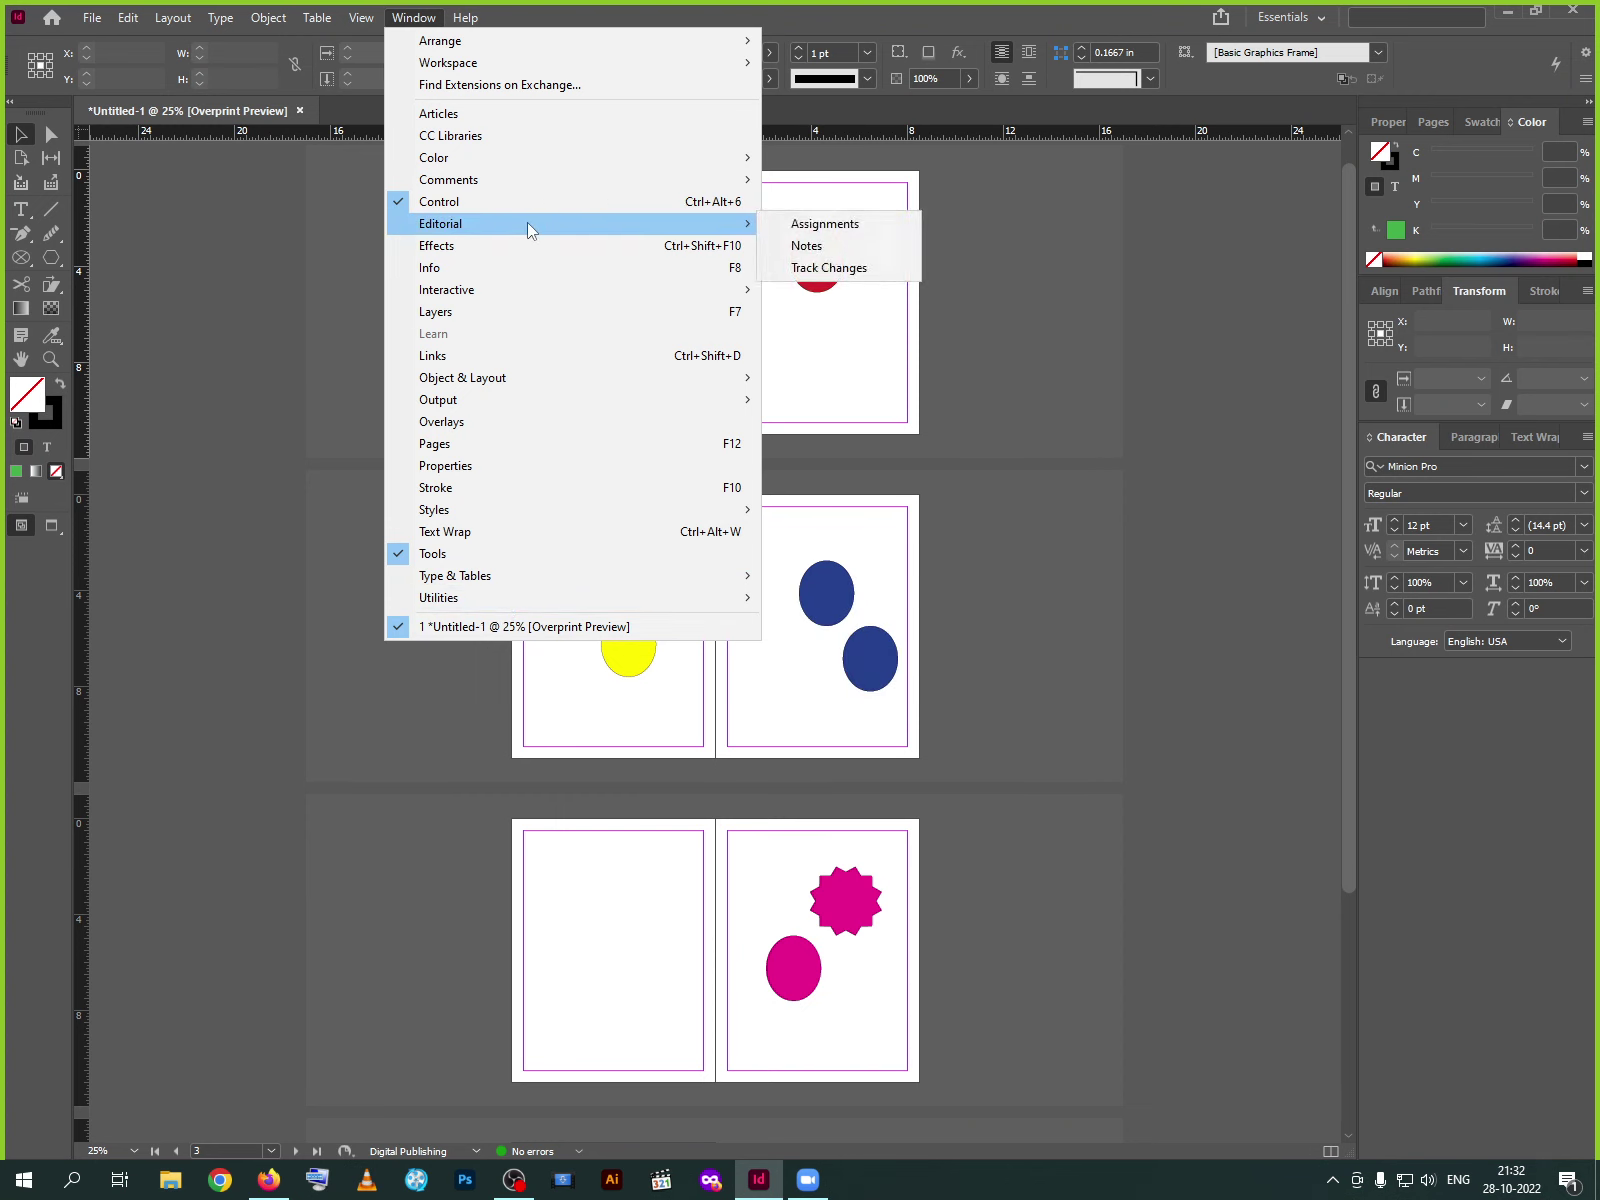
mouse_move(240, 20)
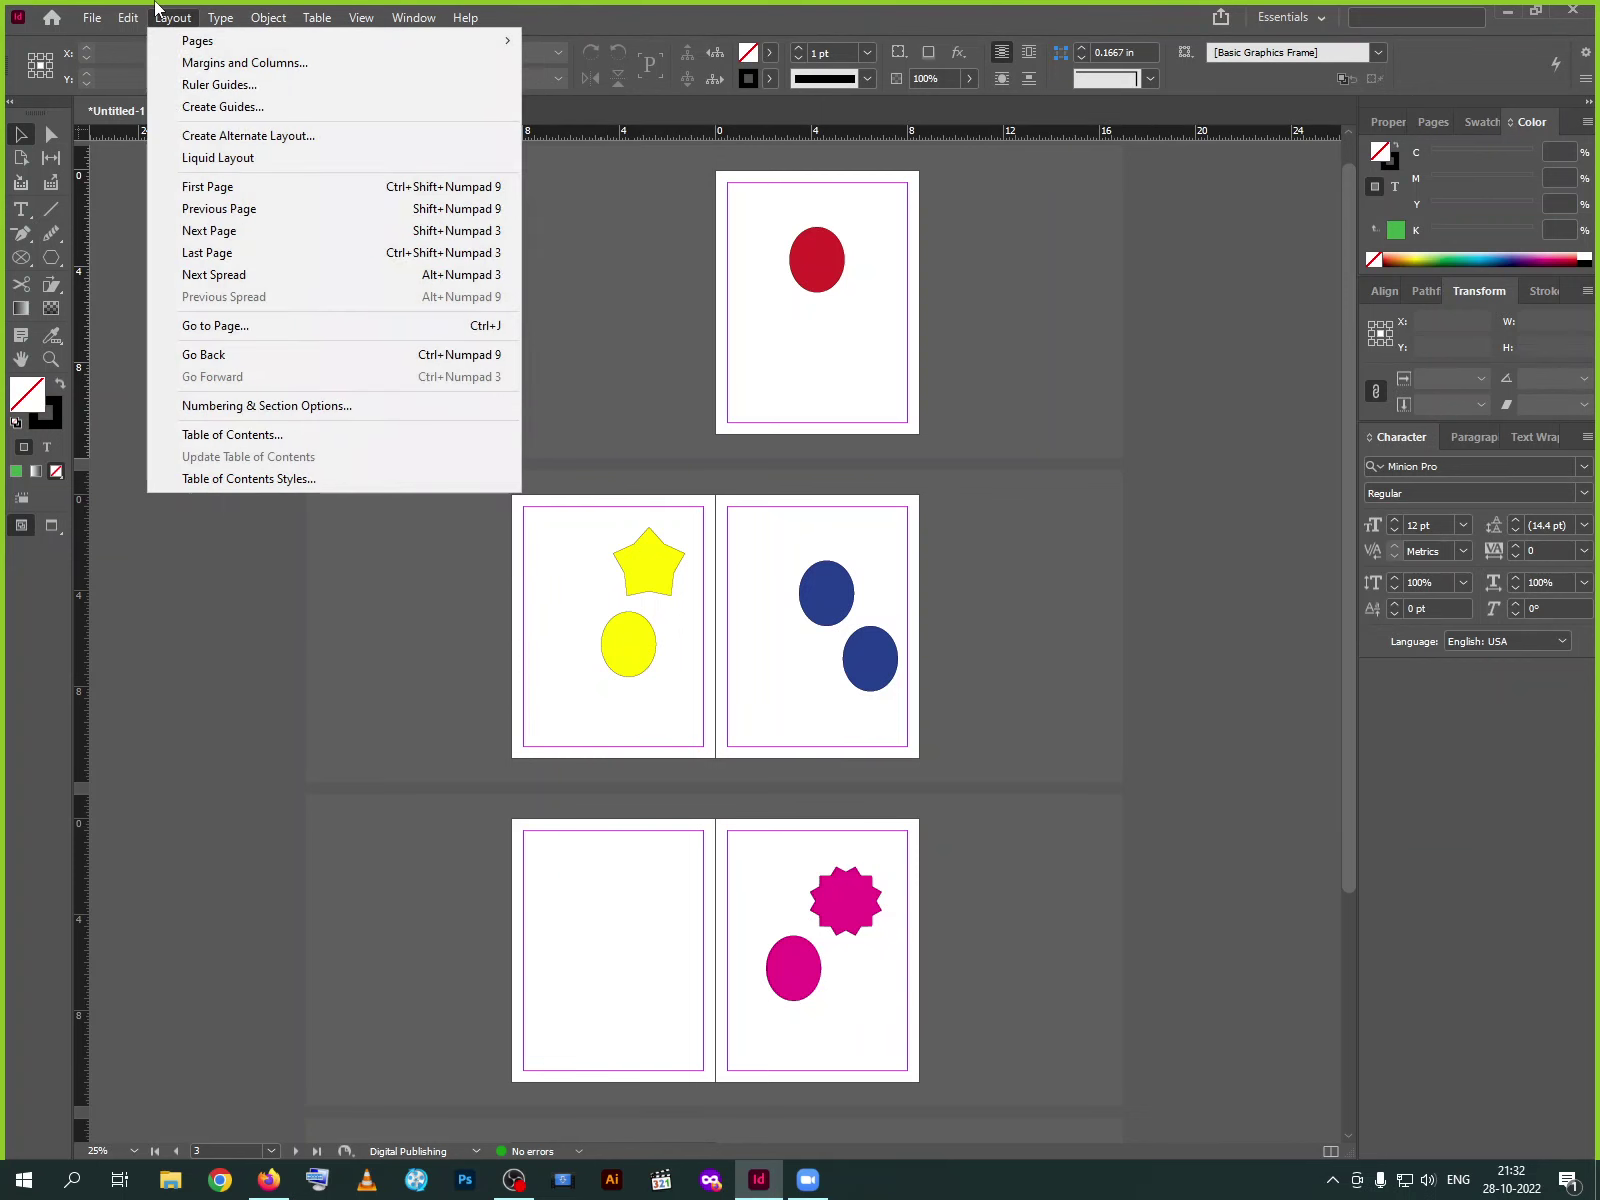
Start exporting the document to the Desktop in the Adobe PDF (Interactive) format
mouse_move(139, 18)
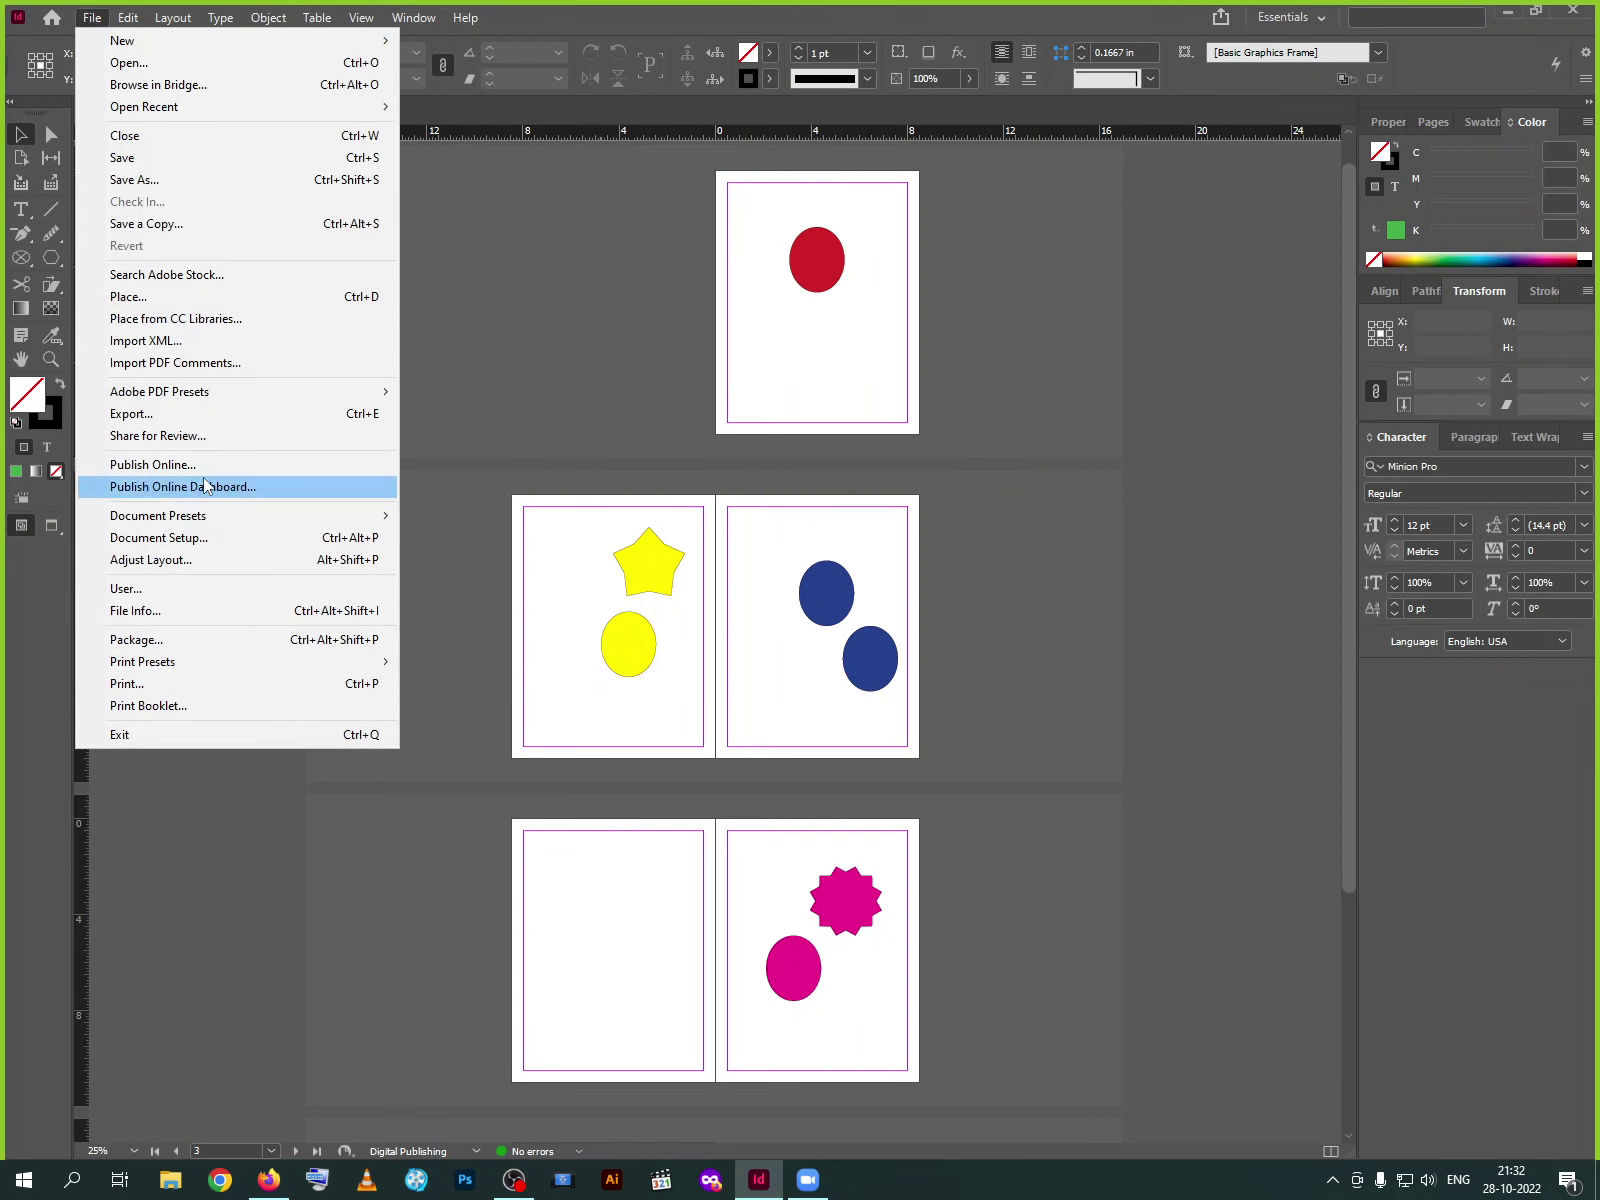
click(188, 408)
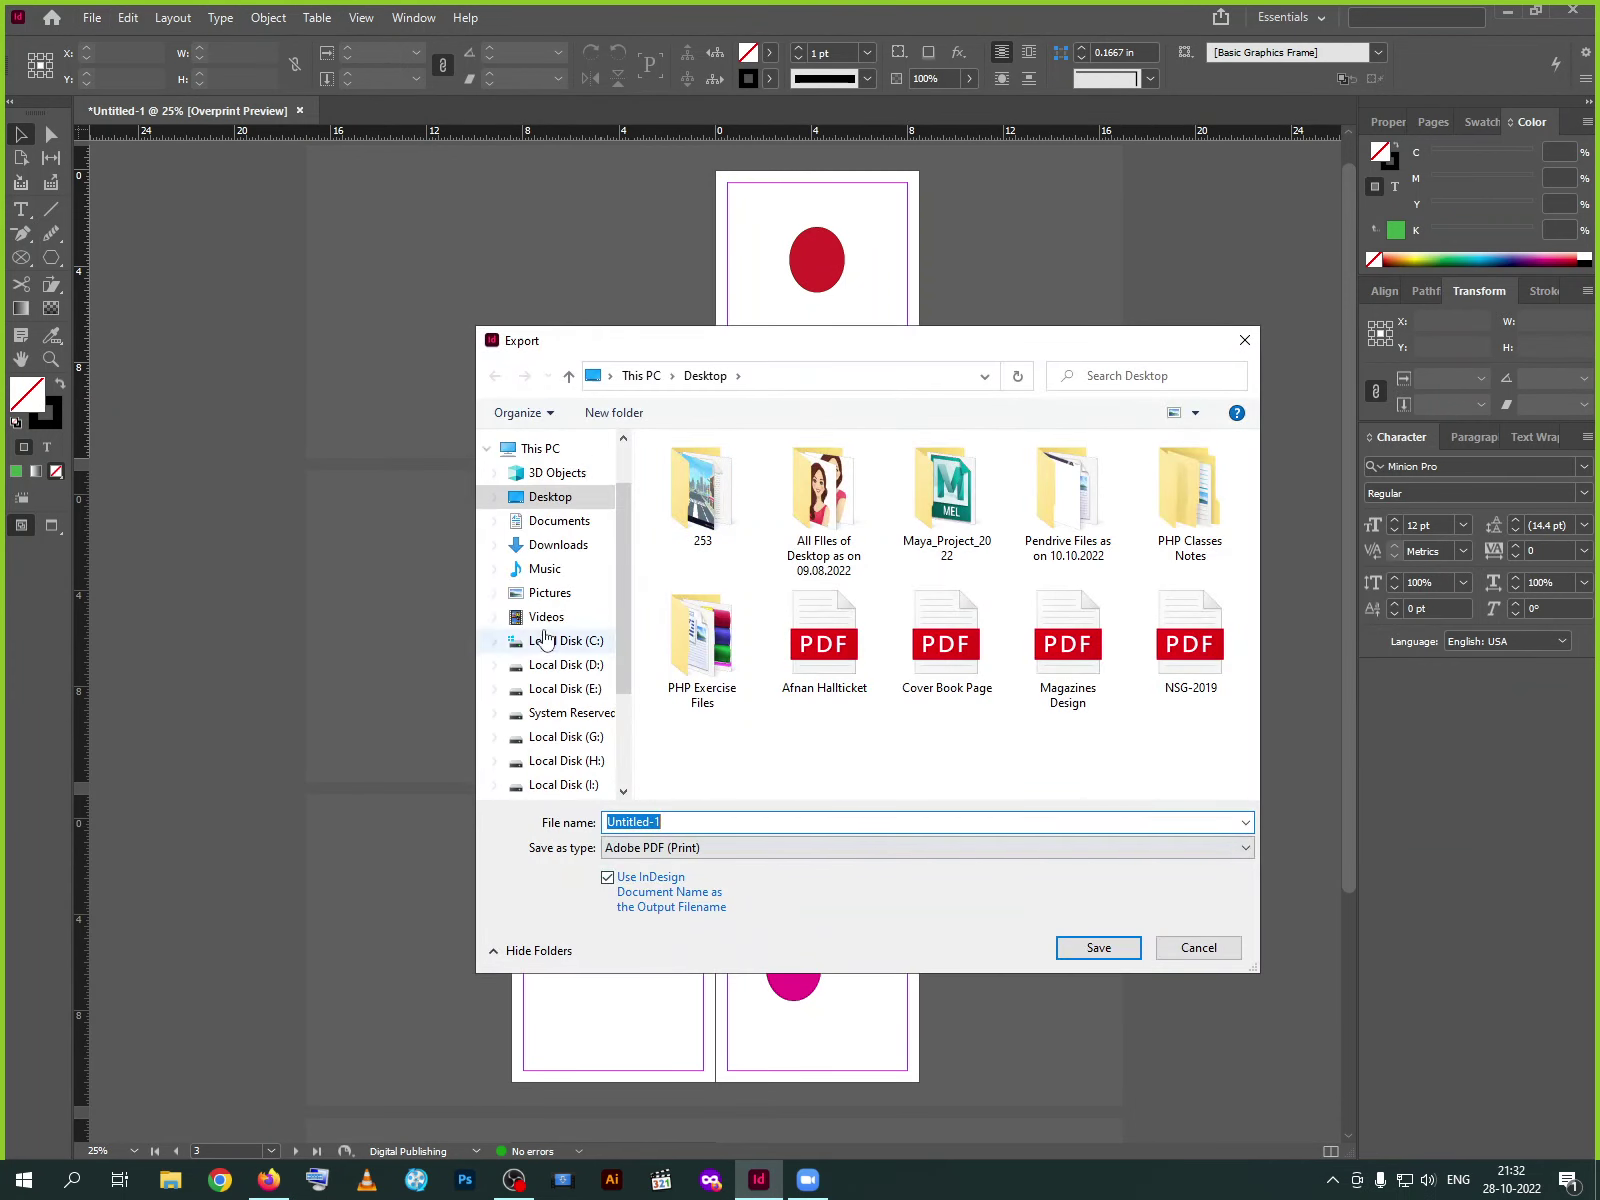
click(550, 497)
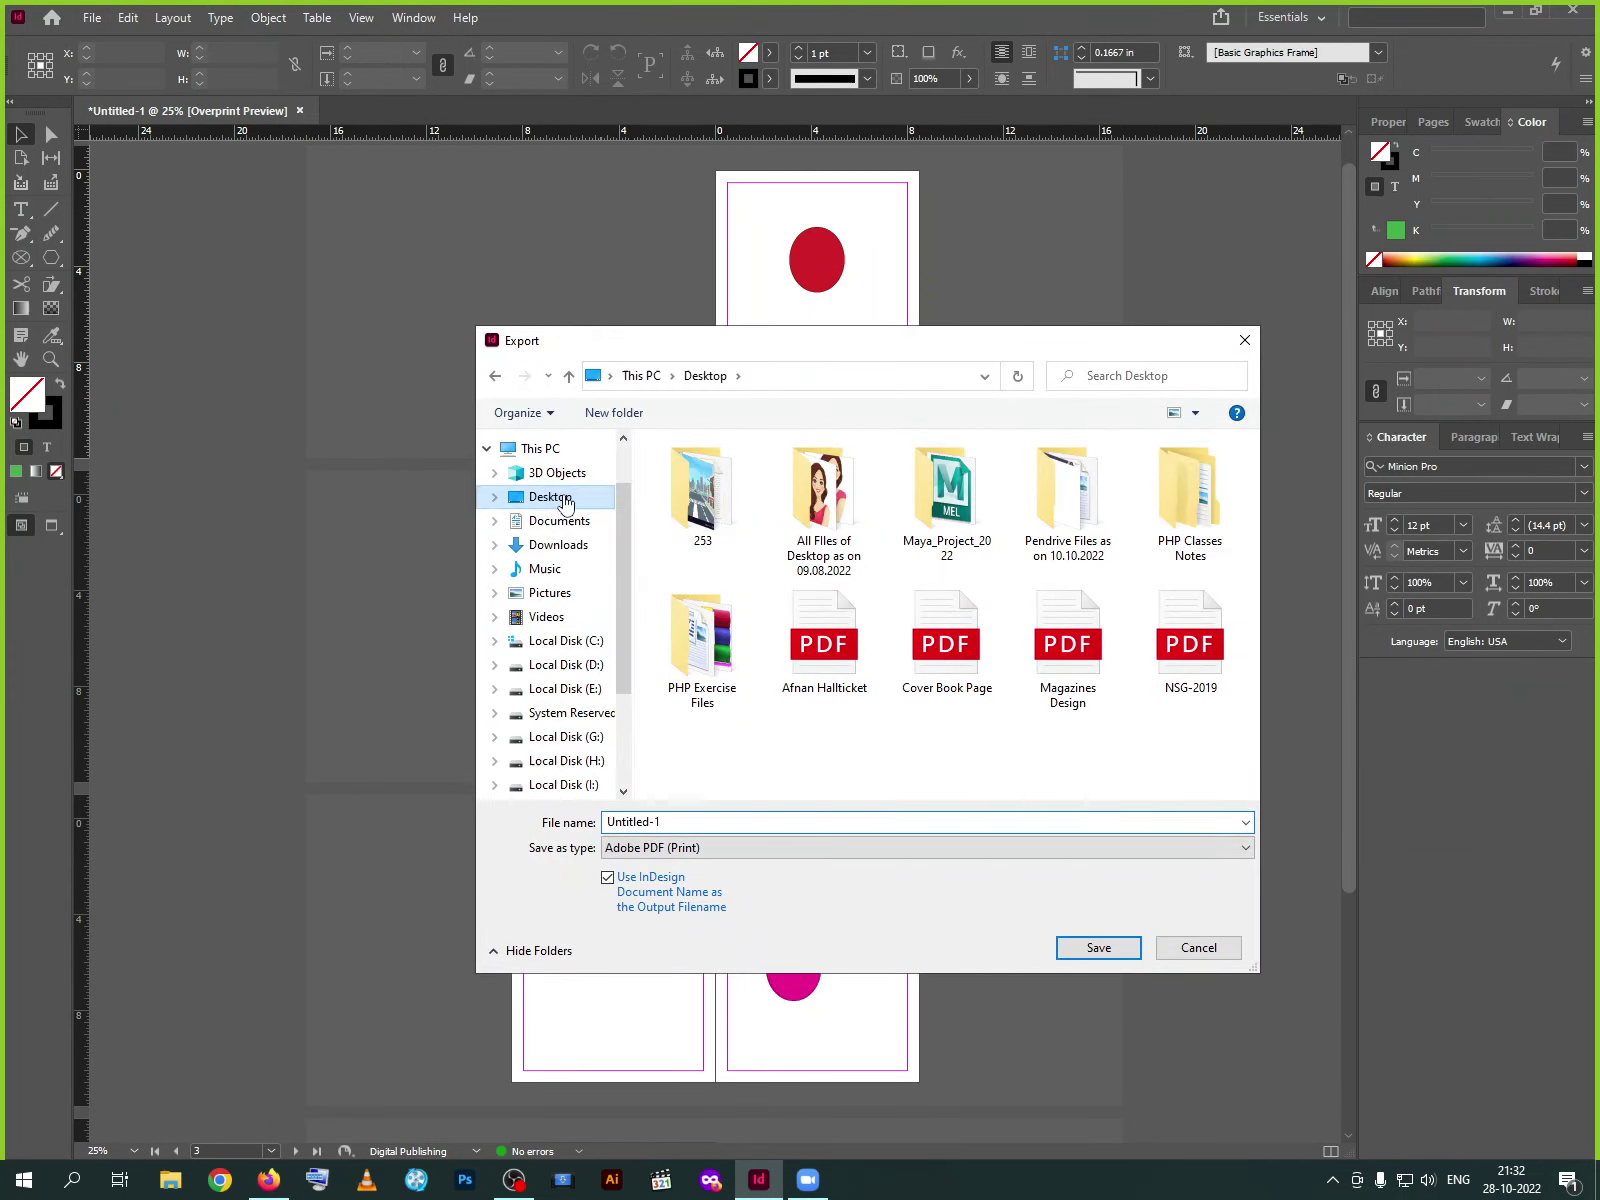
click(946, 849)
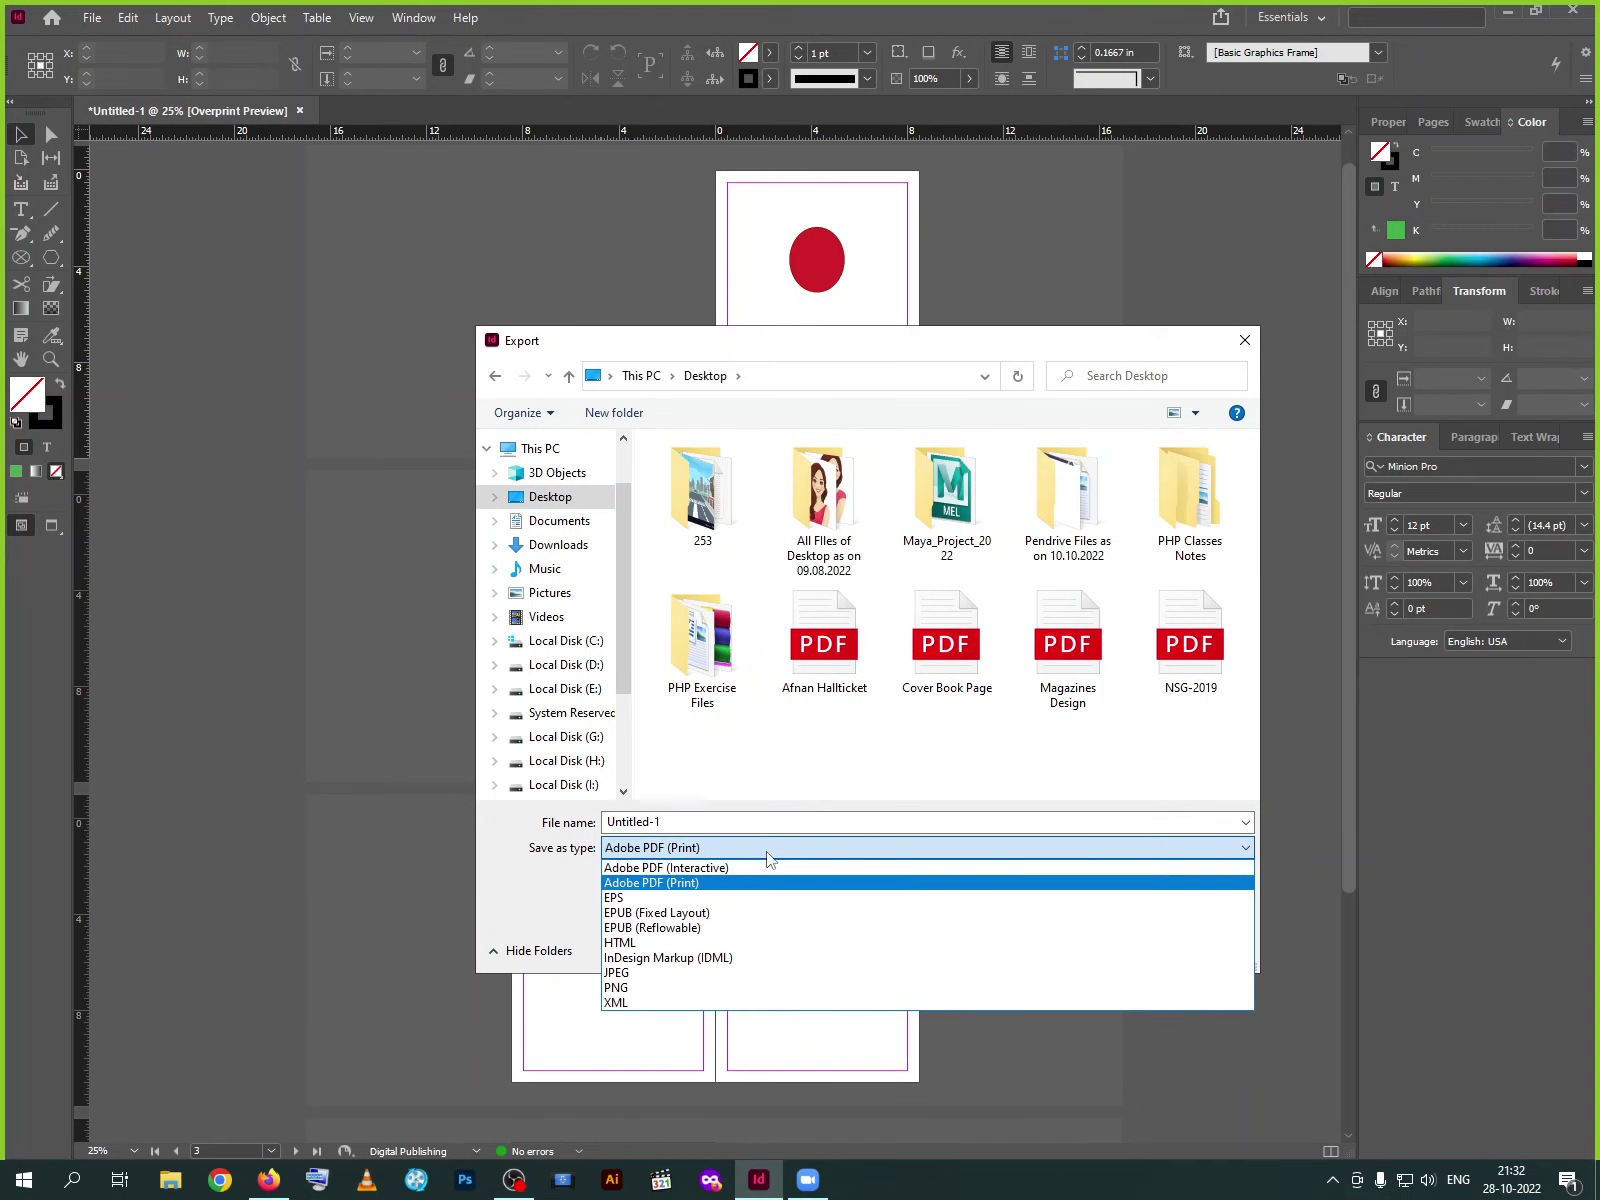
click(709, 869)
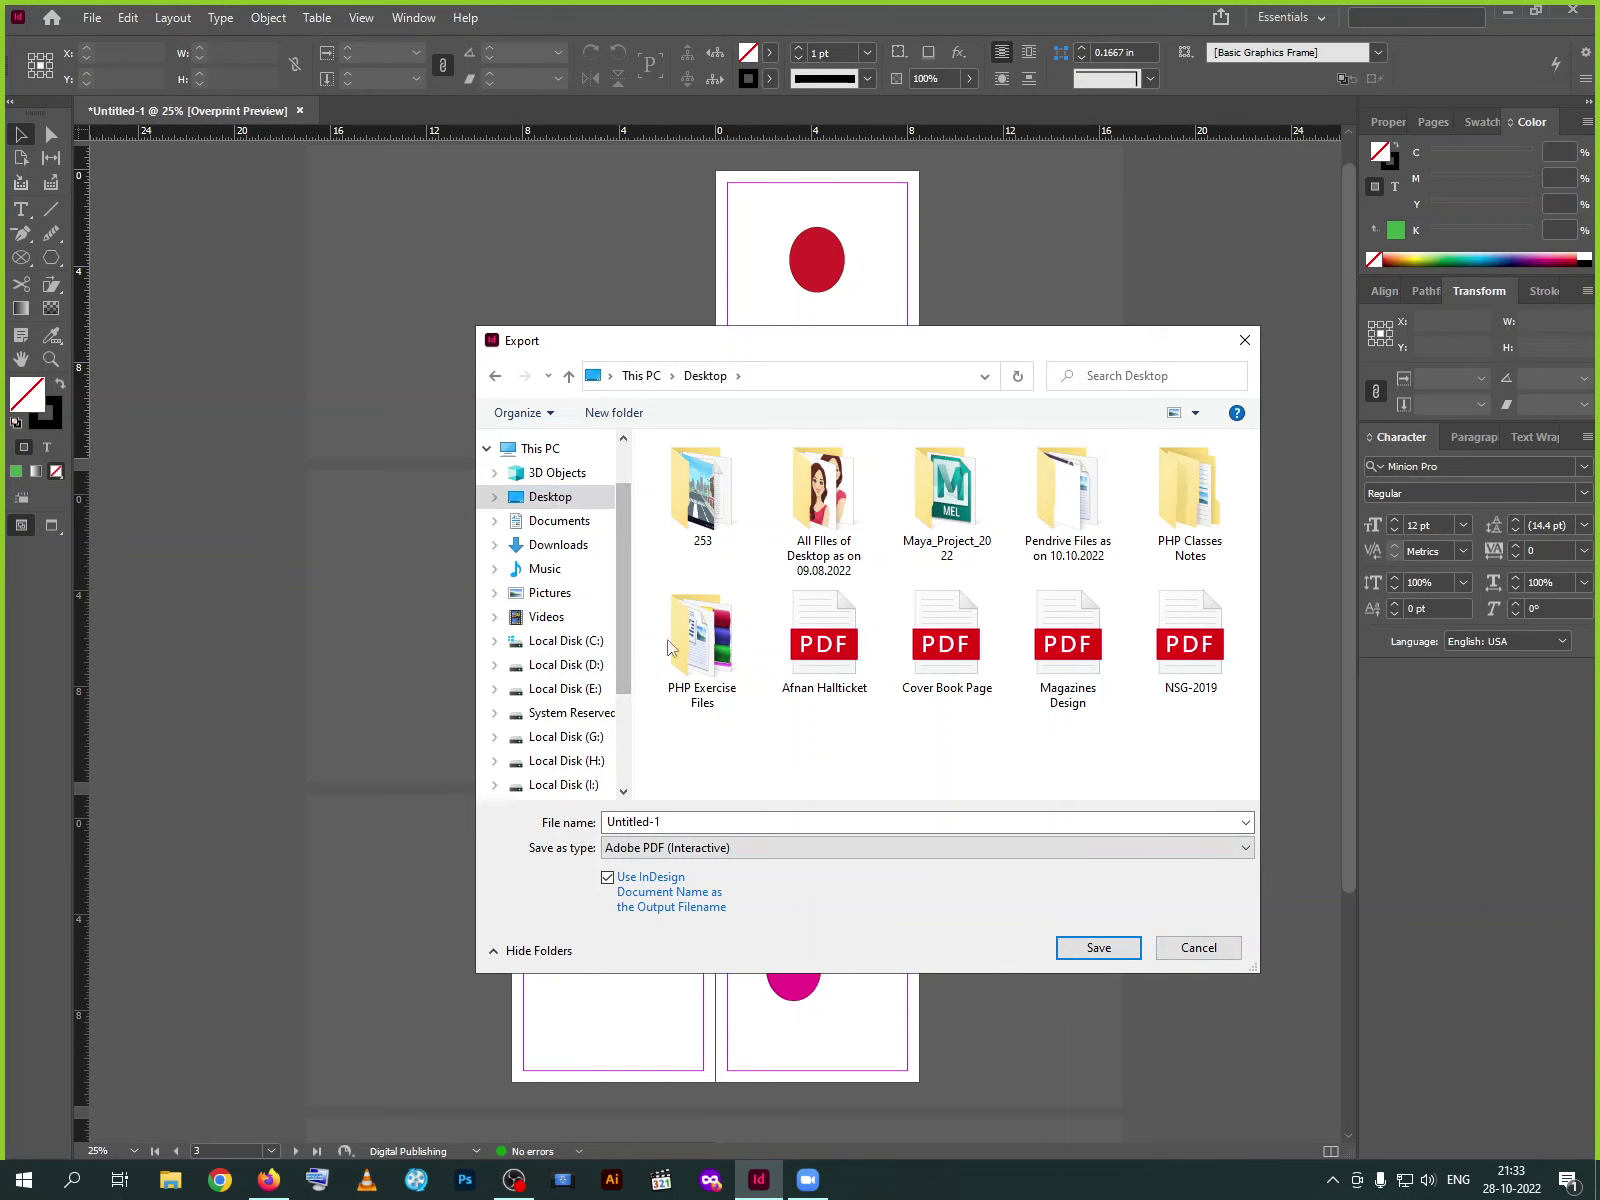
Name the PDF transition and export all pages as spreads, and minimize the document window to show the desktop
click(741, 824)
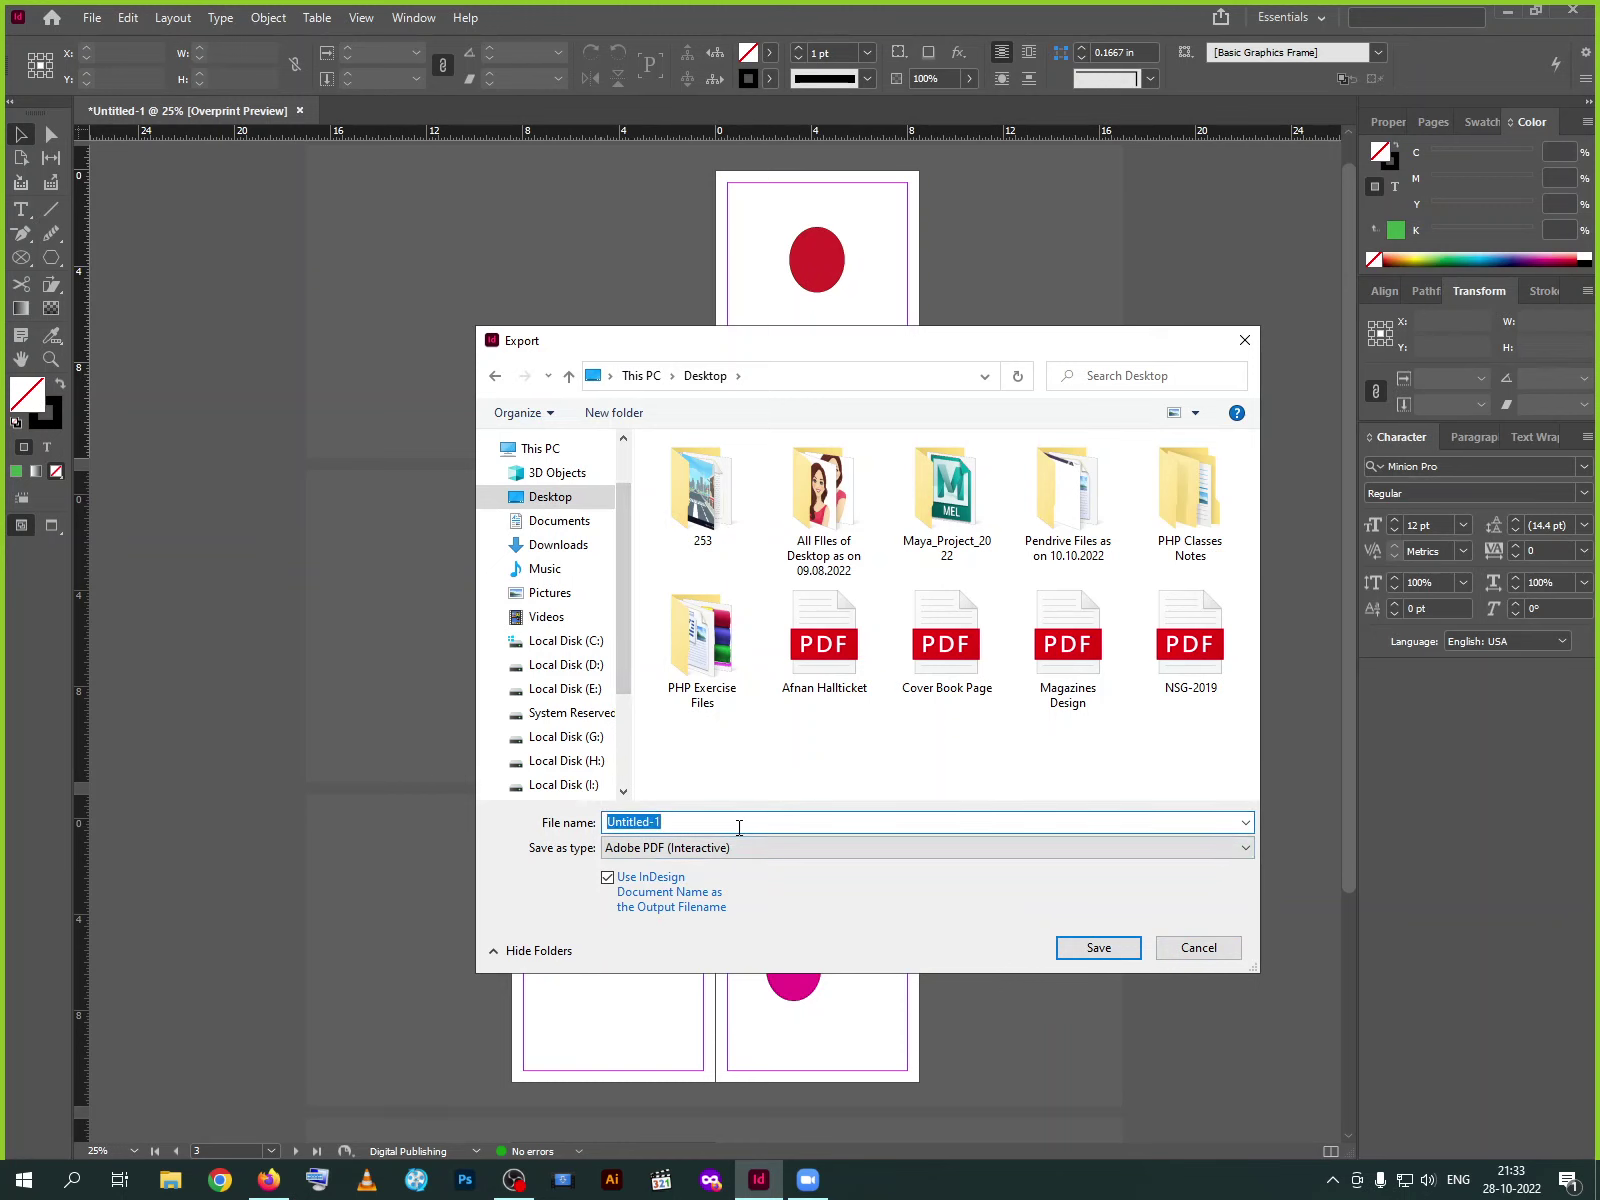
key(BackSpace)
text(transition)
click(1093, 946)
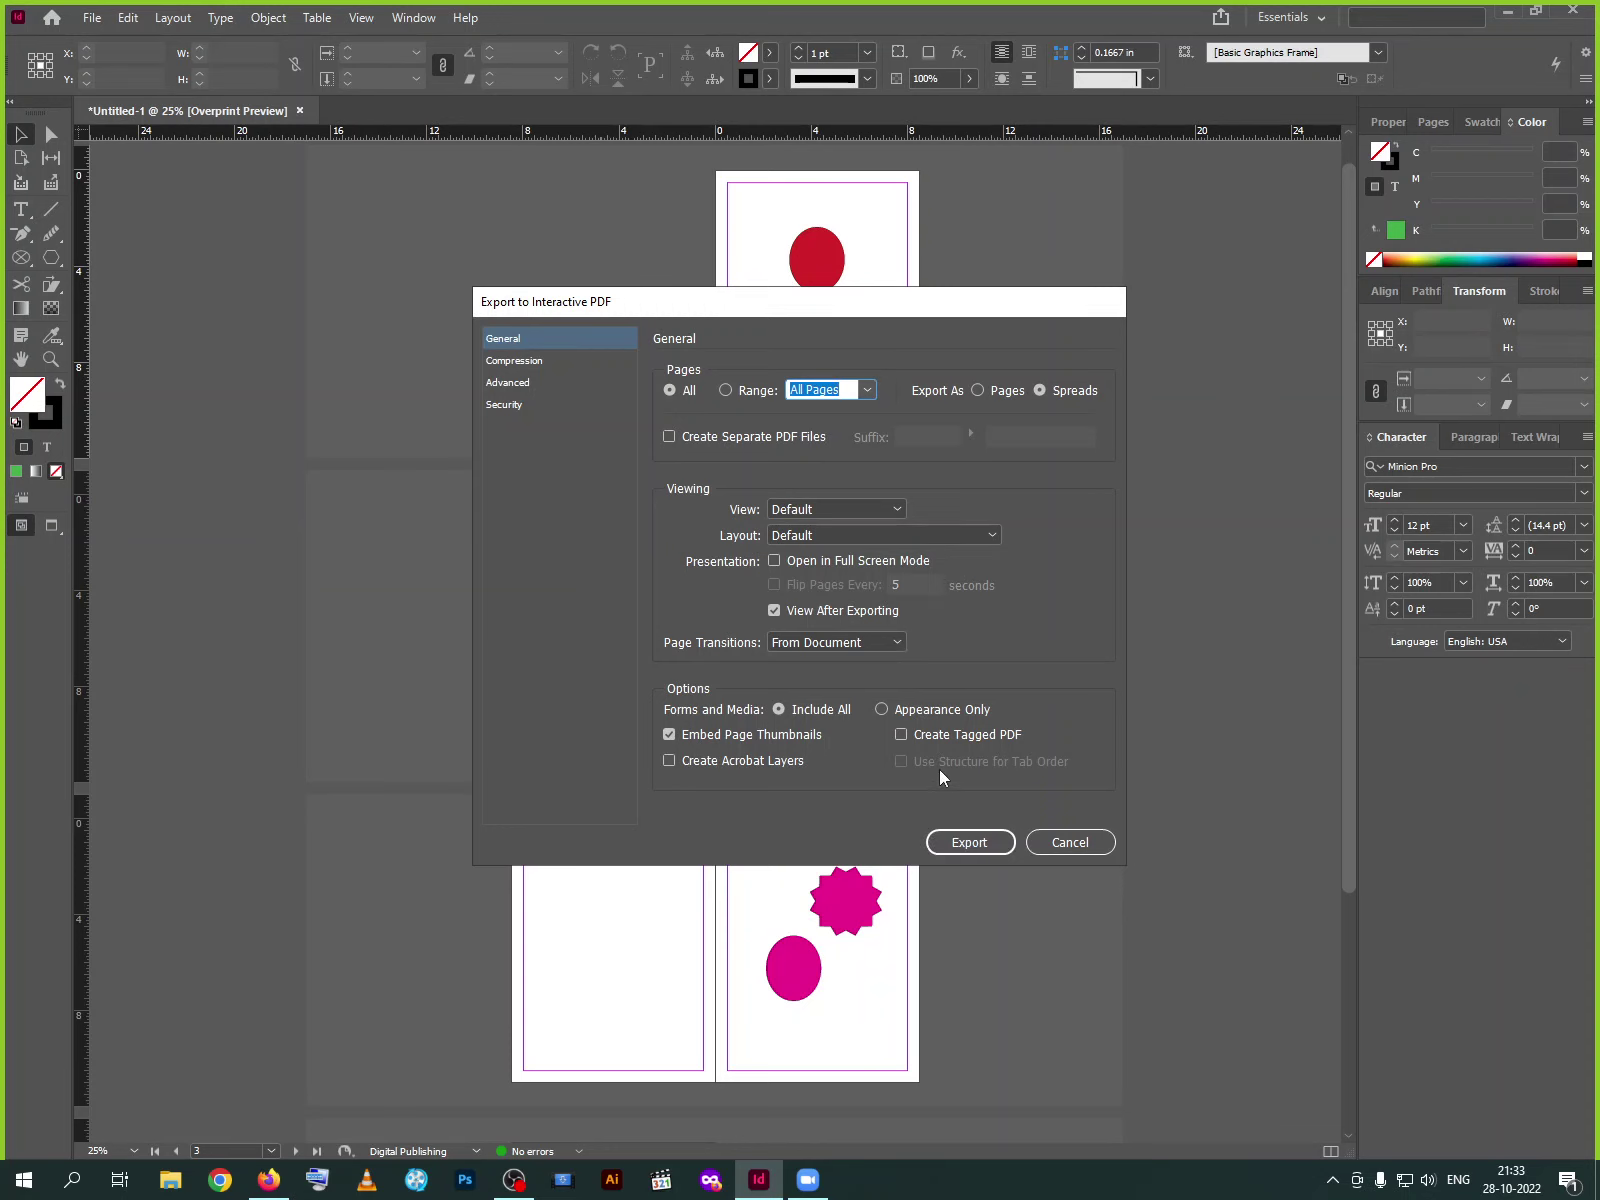
click(969, 843)
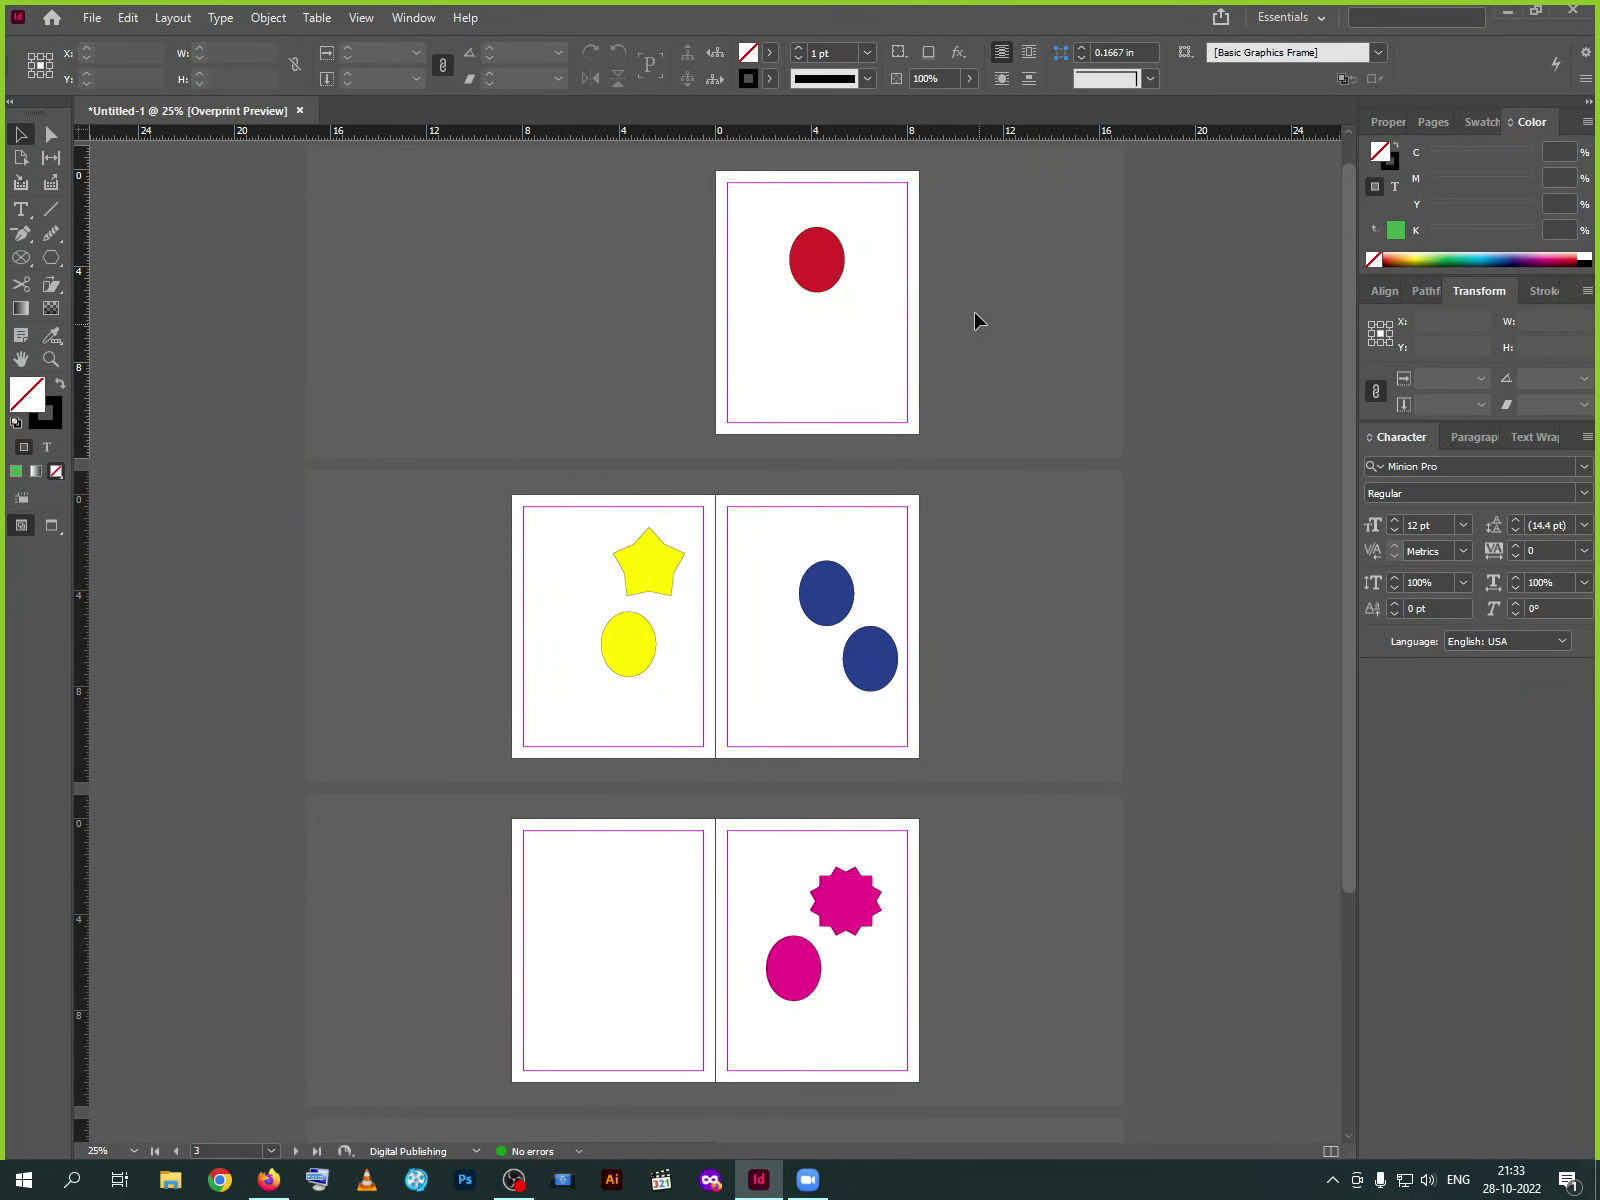
click(1508, 11)
click(660, 640)
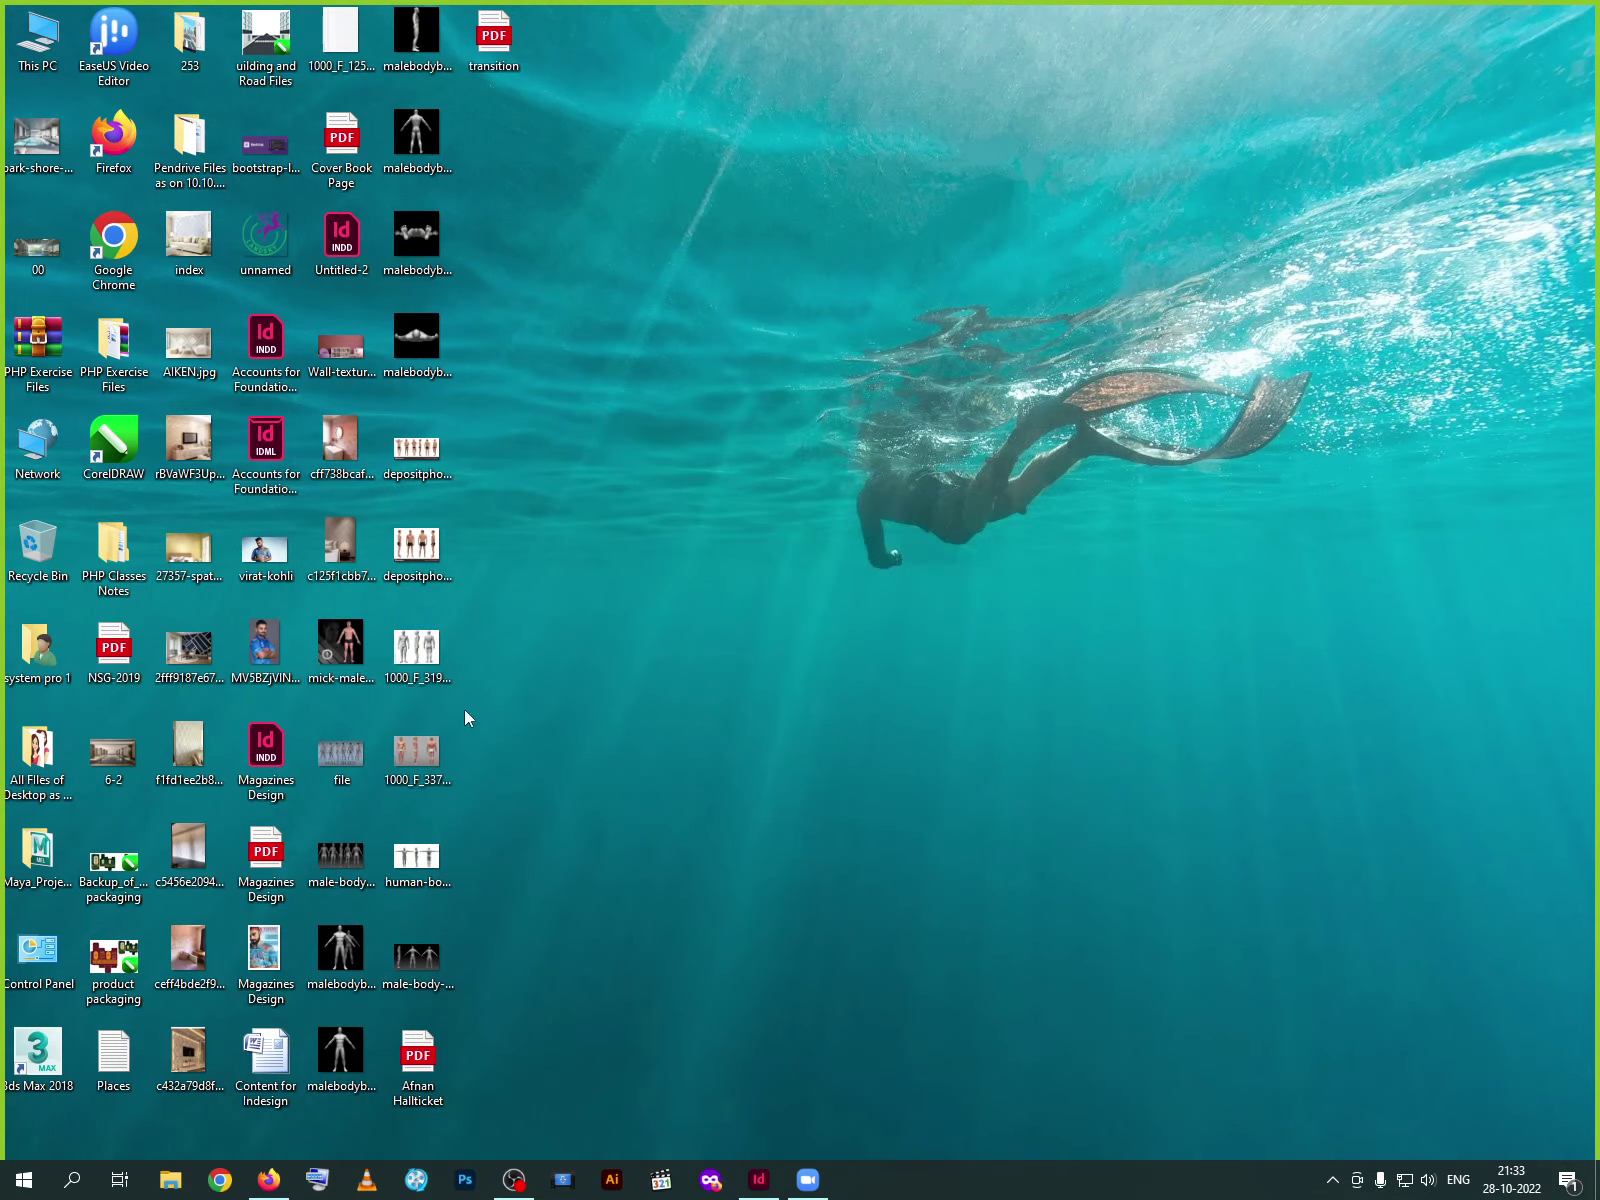
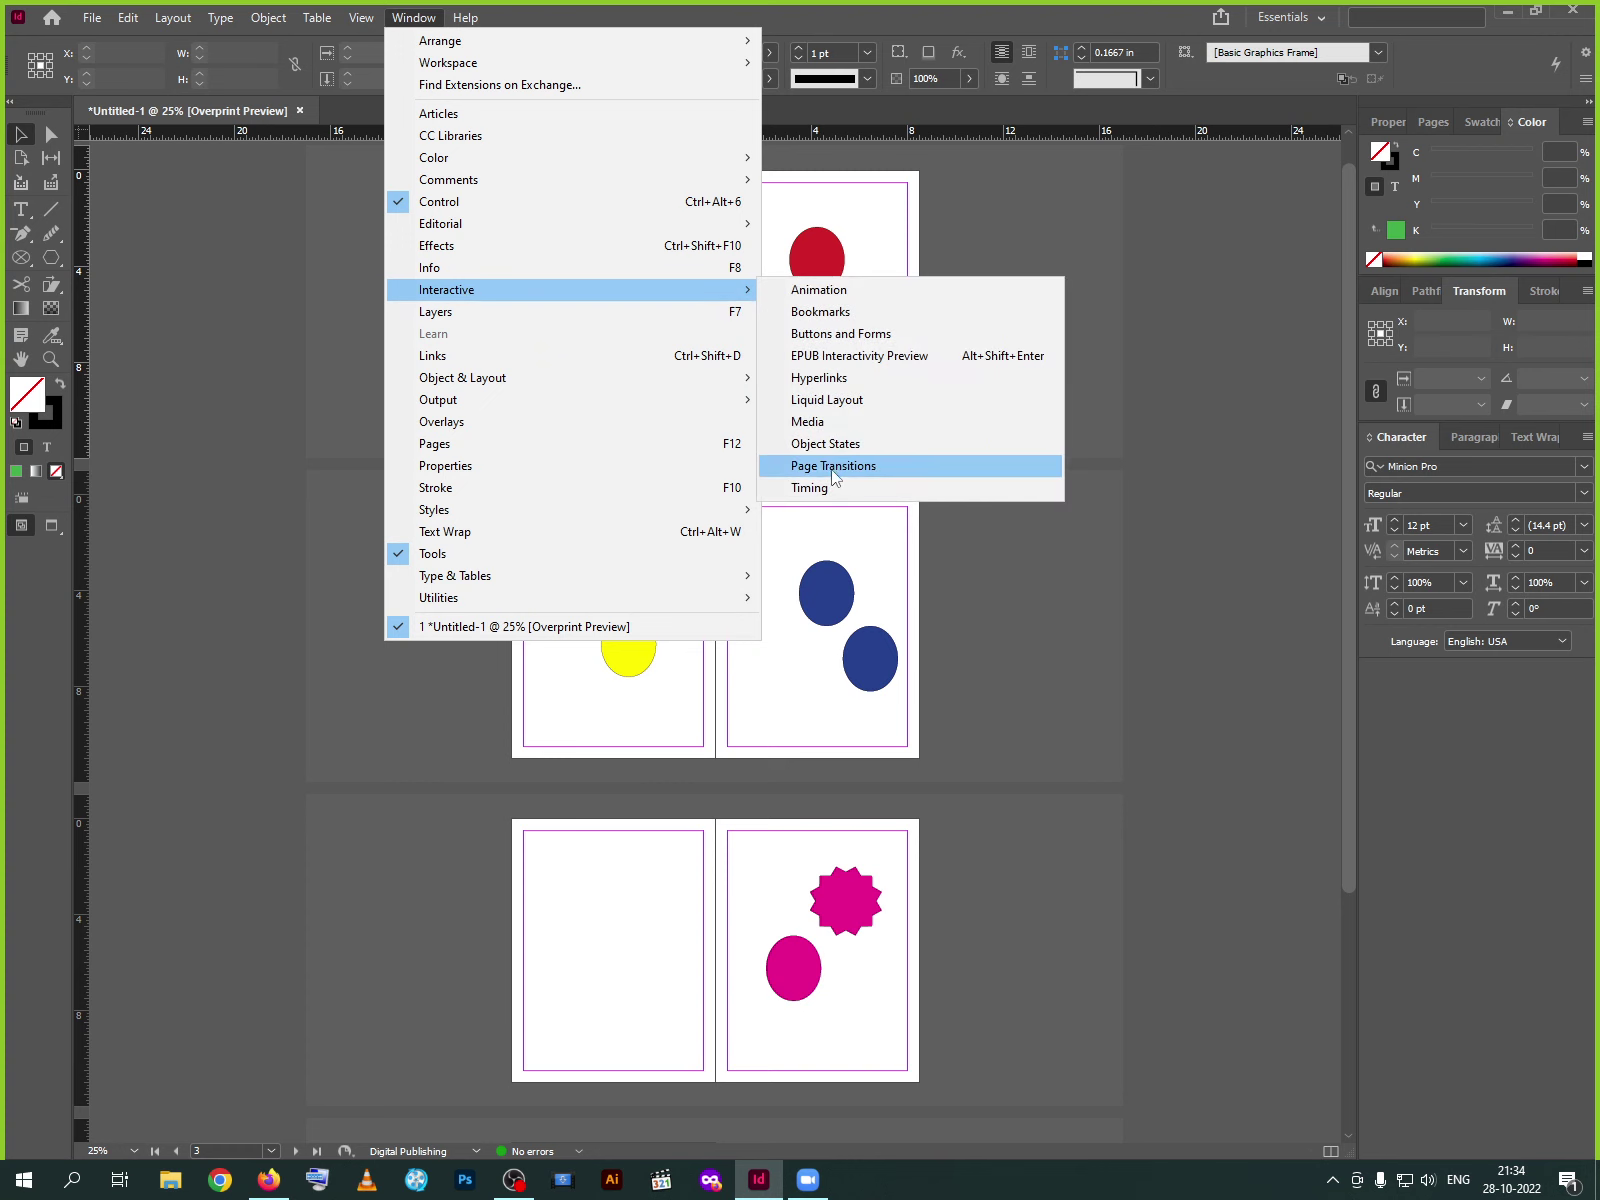
Open the page transition options and choose the Comb transition with a Vertical direction
click(833, 466)
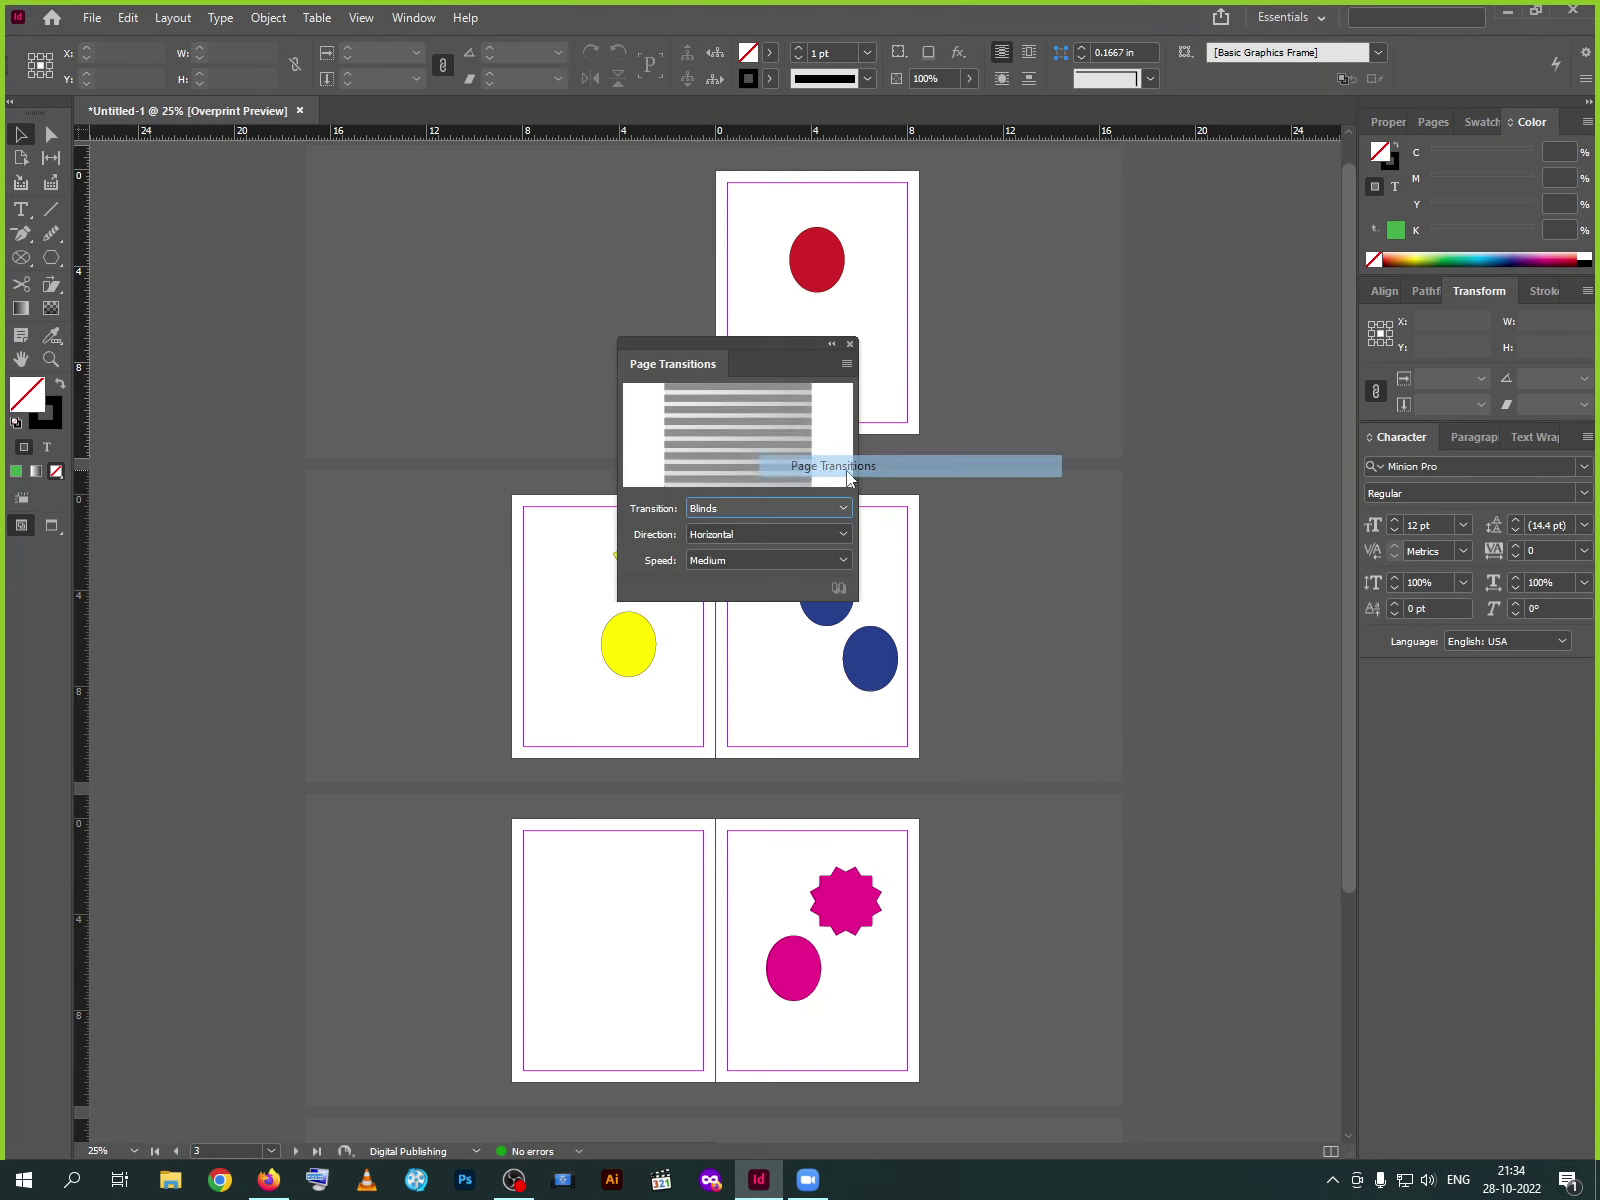
click(748, 510)
click(736, 600)
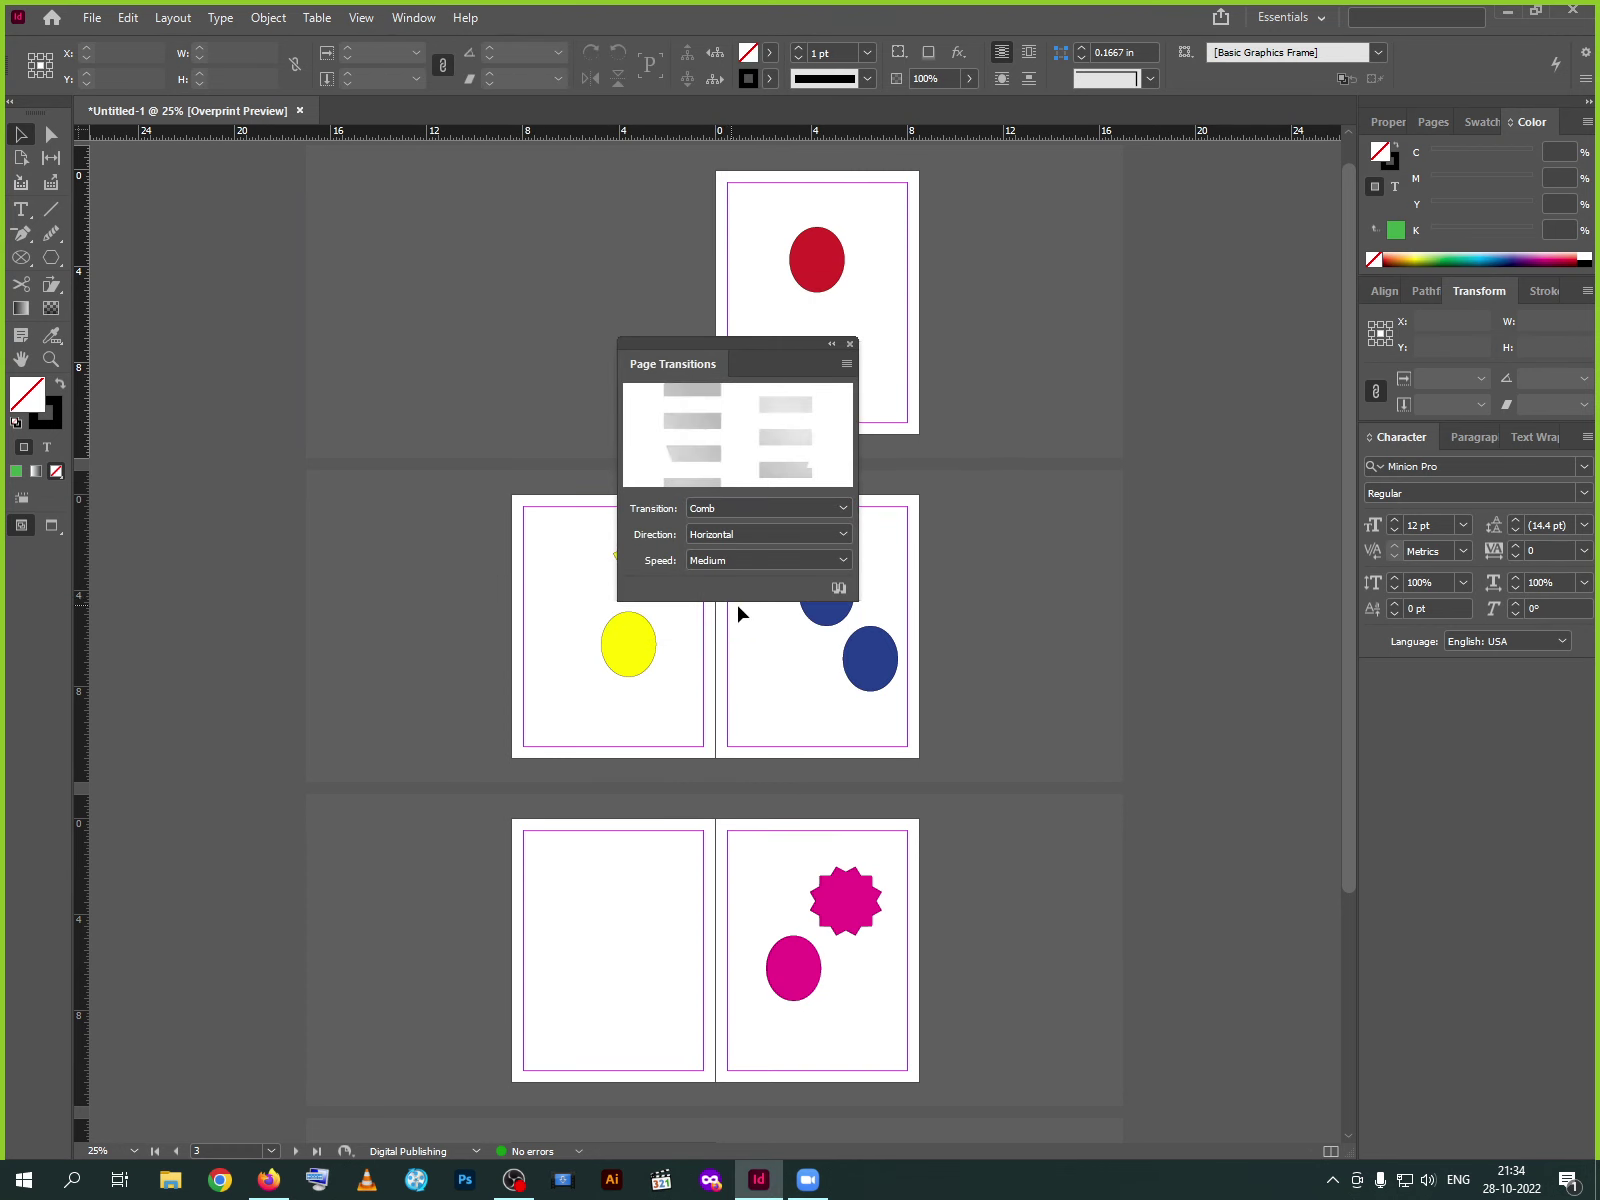
click(758, 534)
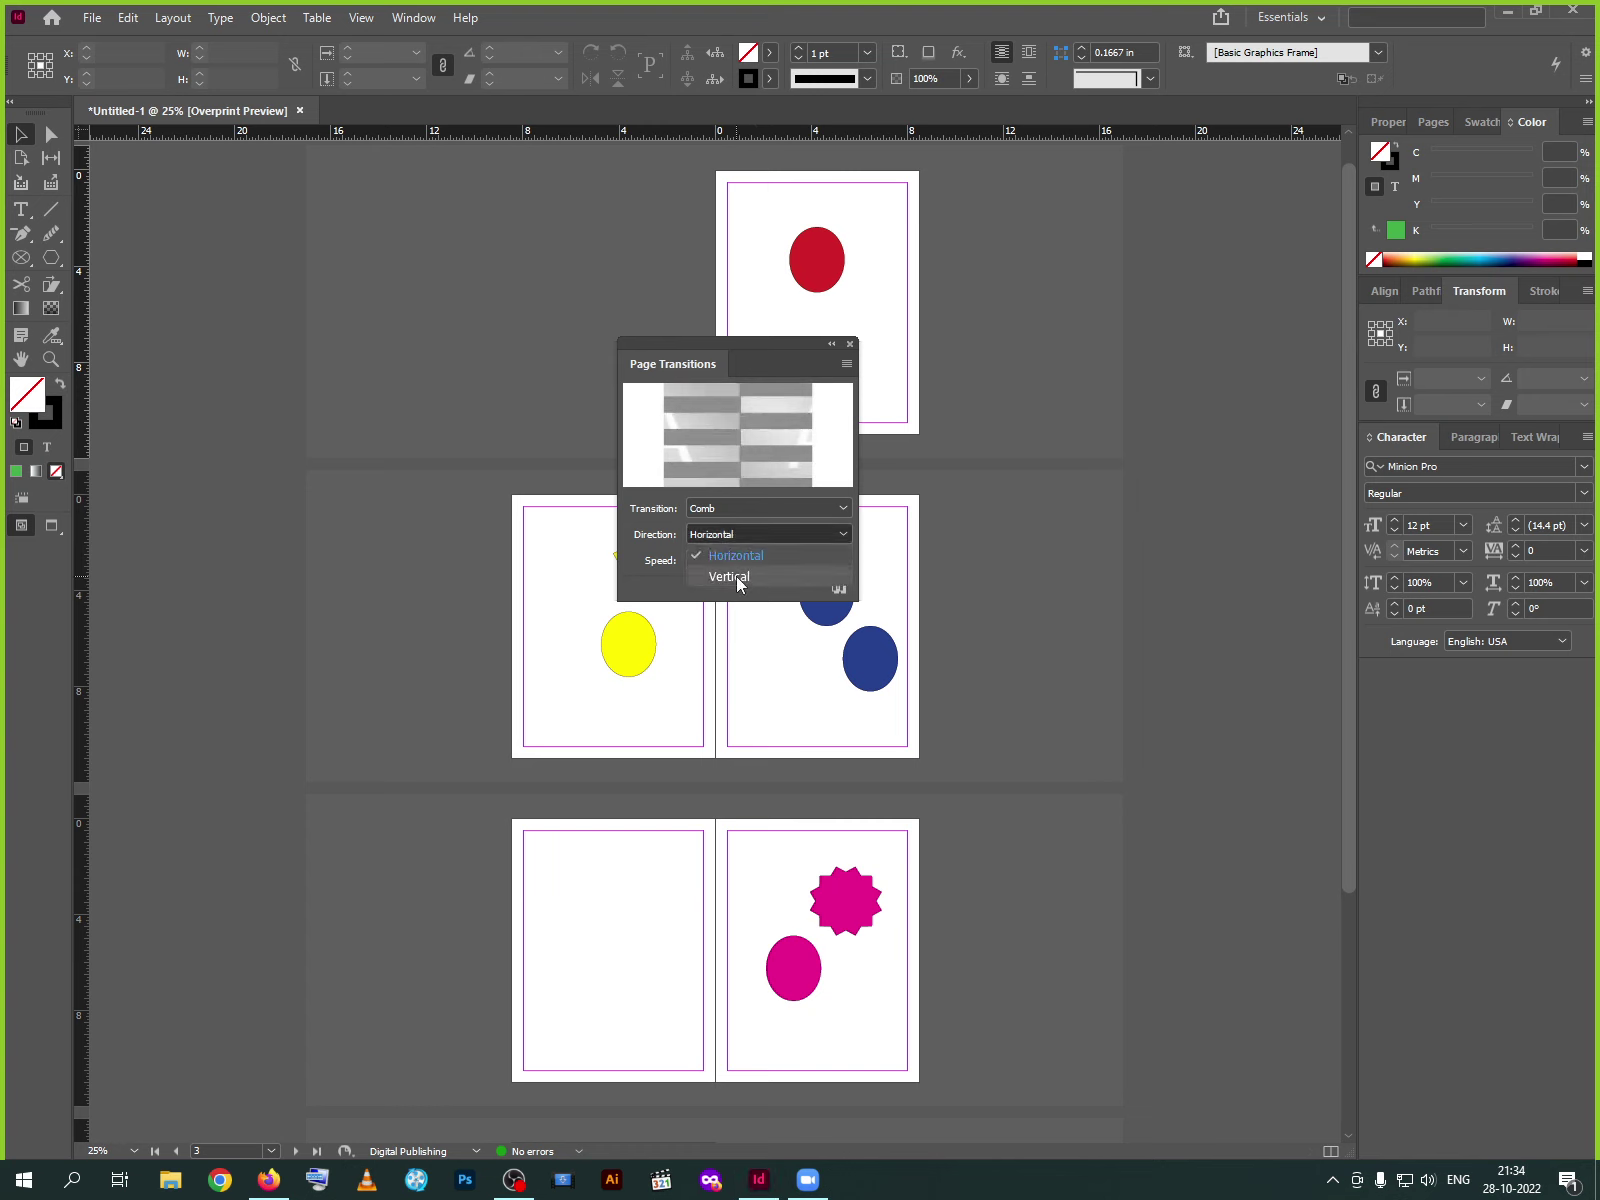
click(736, 576)
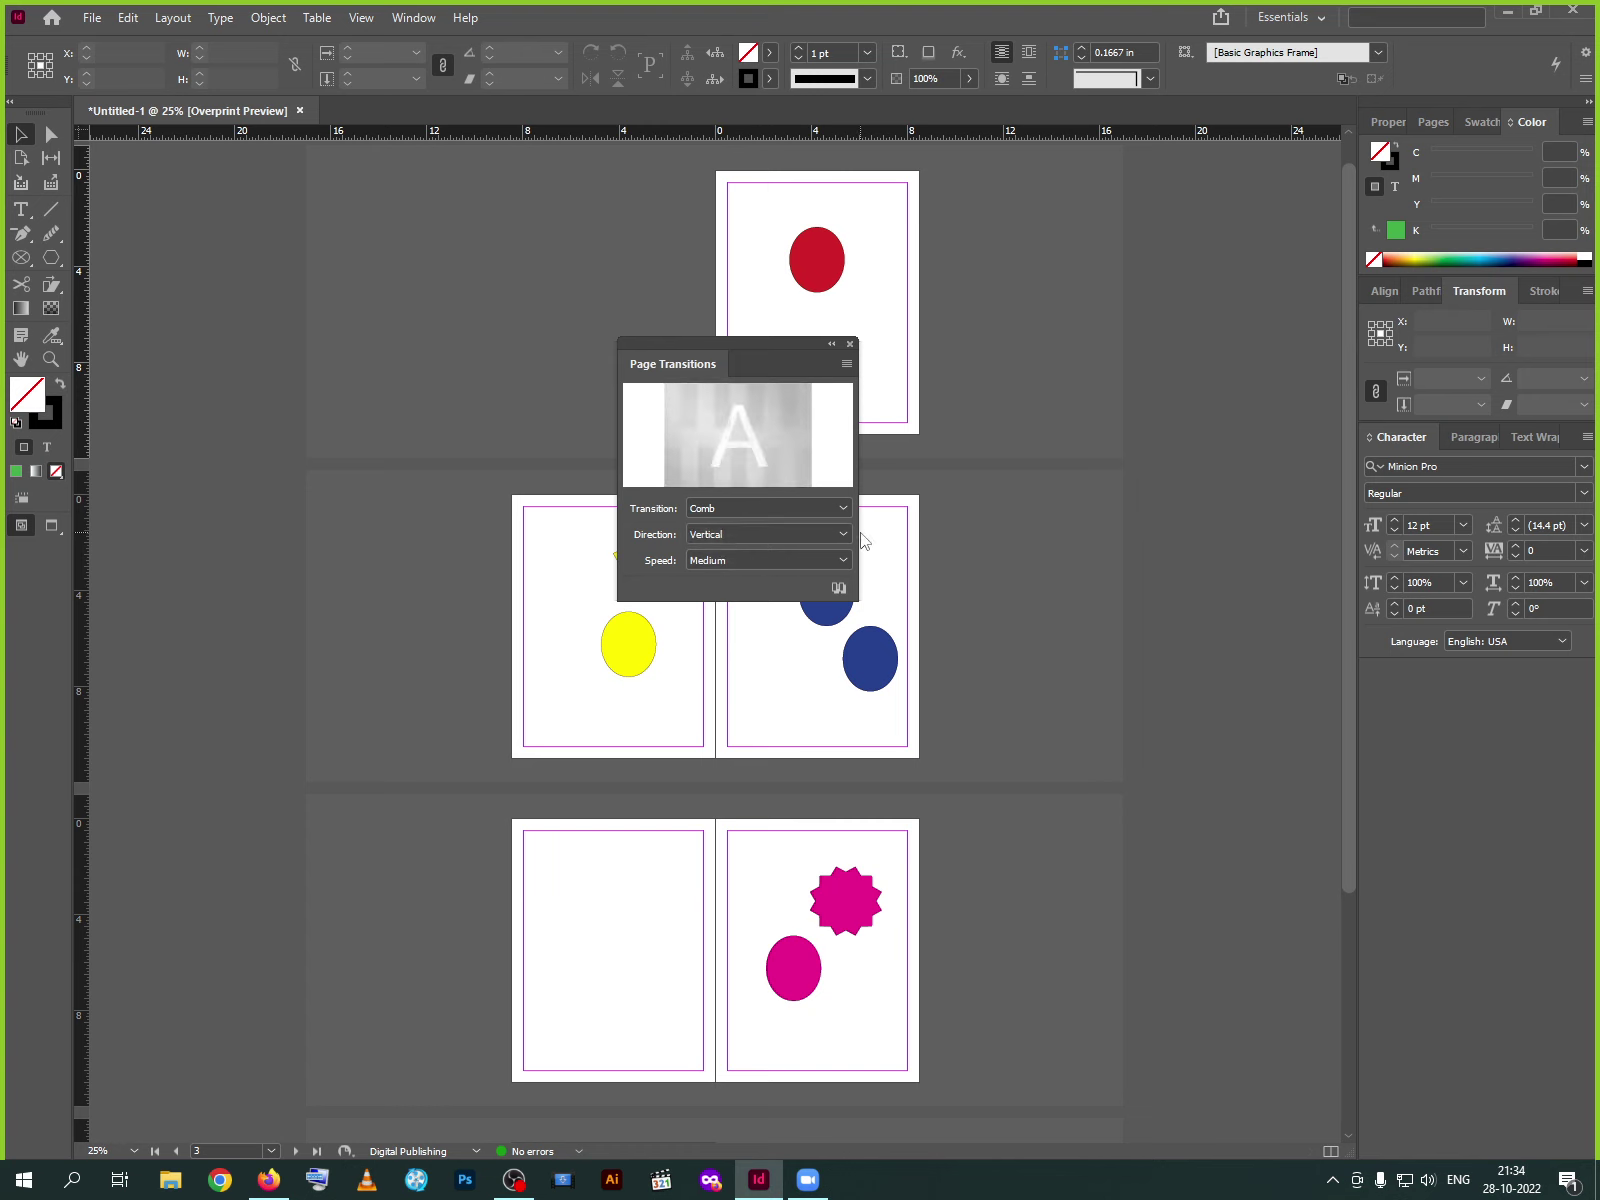
Try the Fast transition speed, set it to Slow instead, and apply the transition to all spreads
click(785, 563)
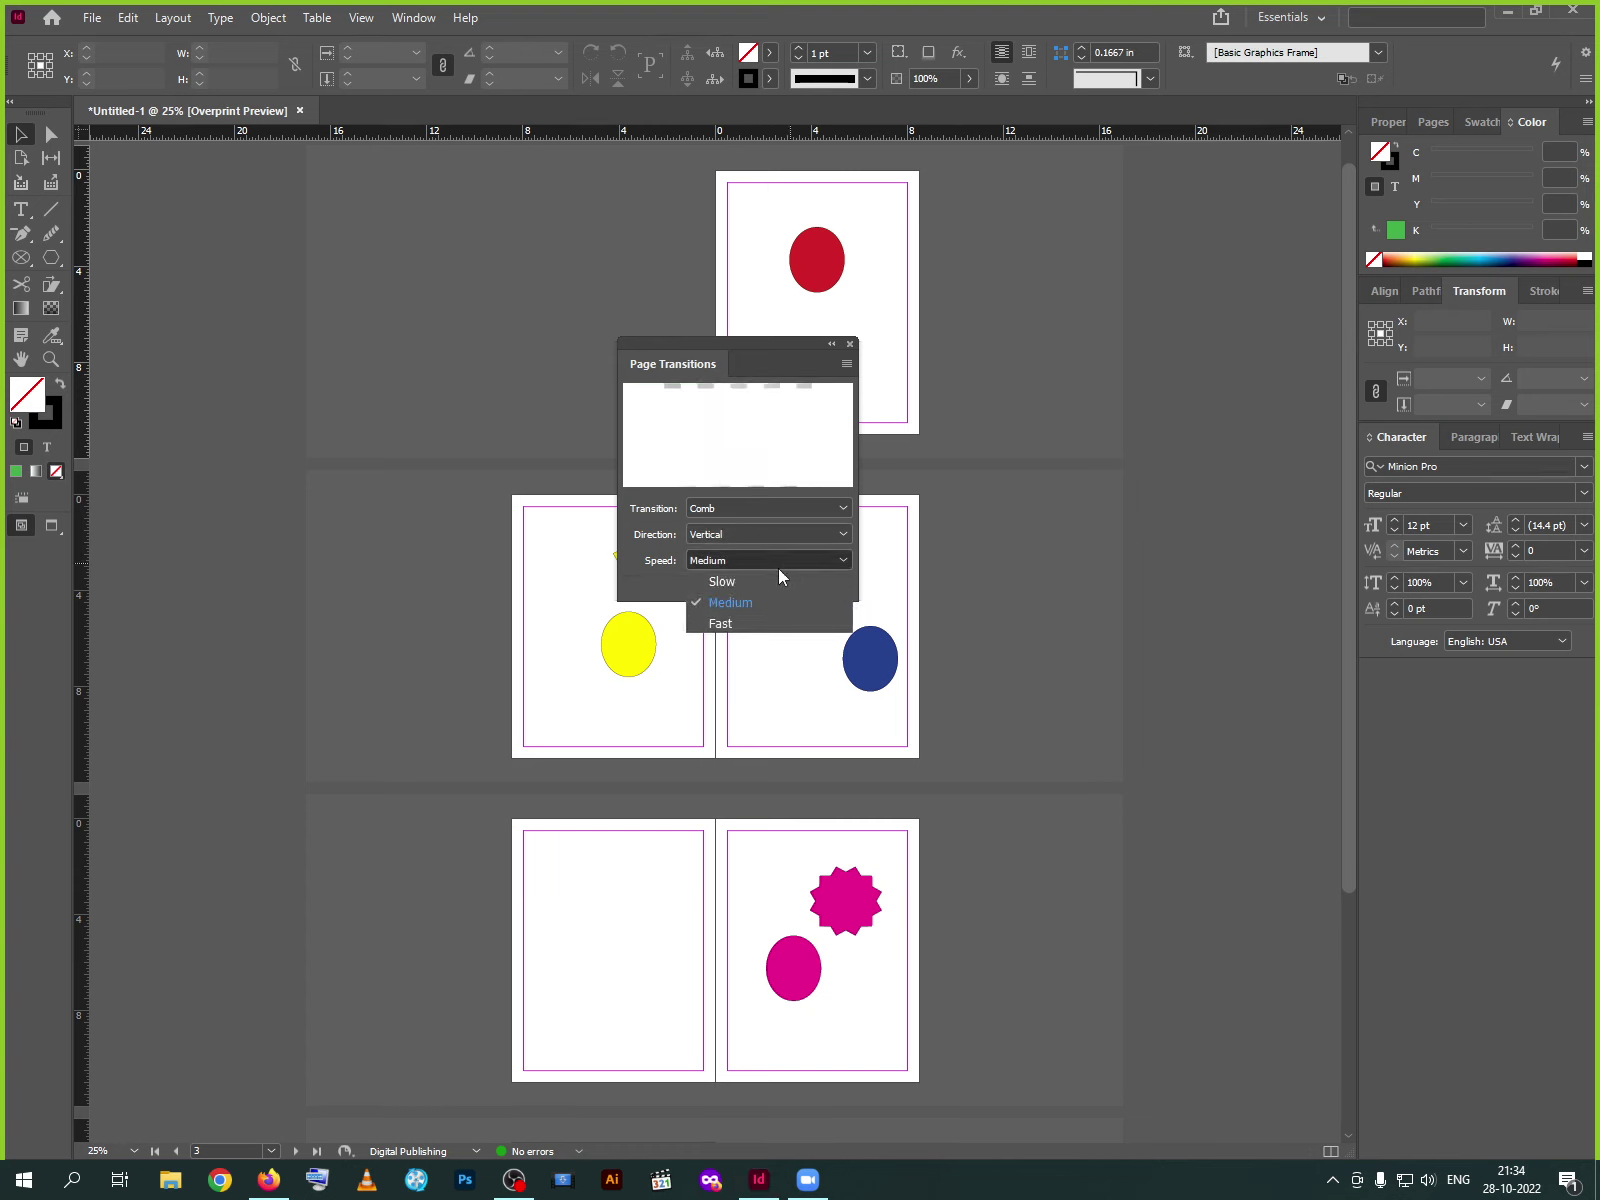
click(735, 622)
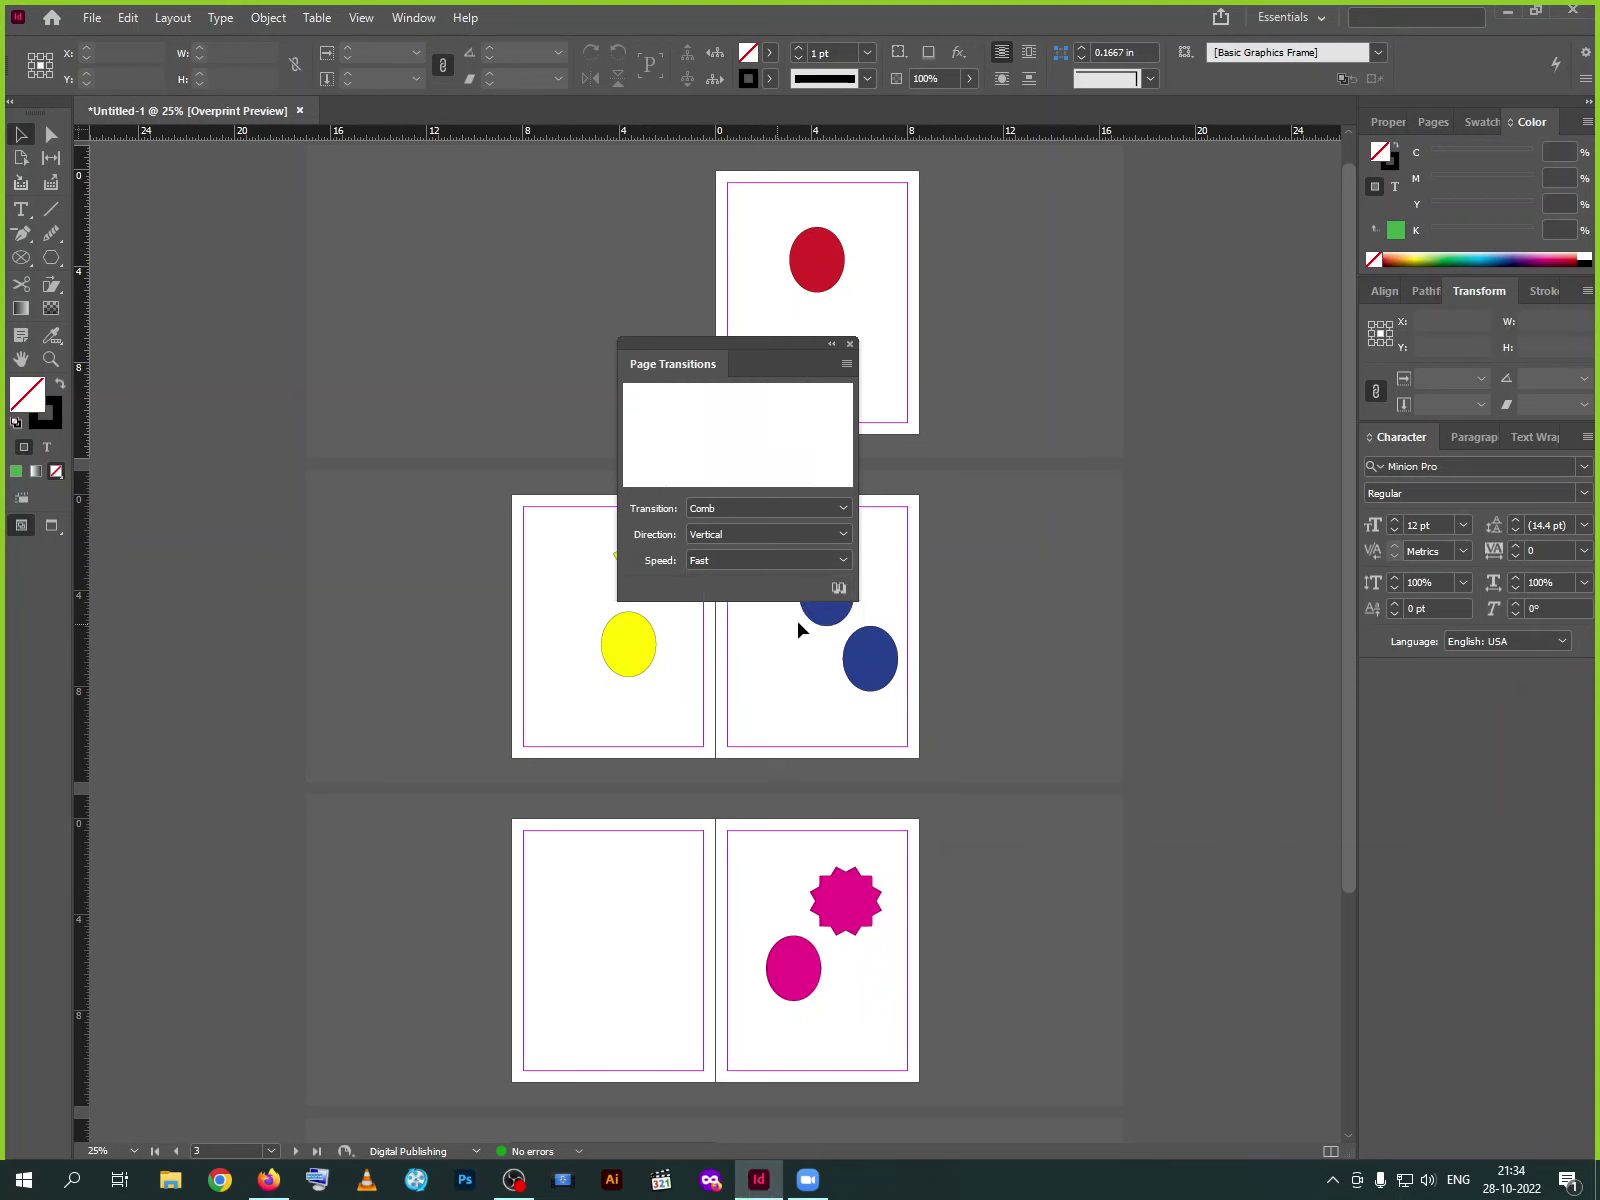
click(730, 558)
click(721, 577)
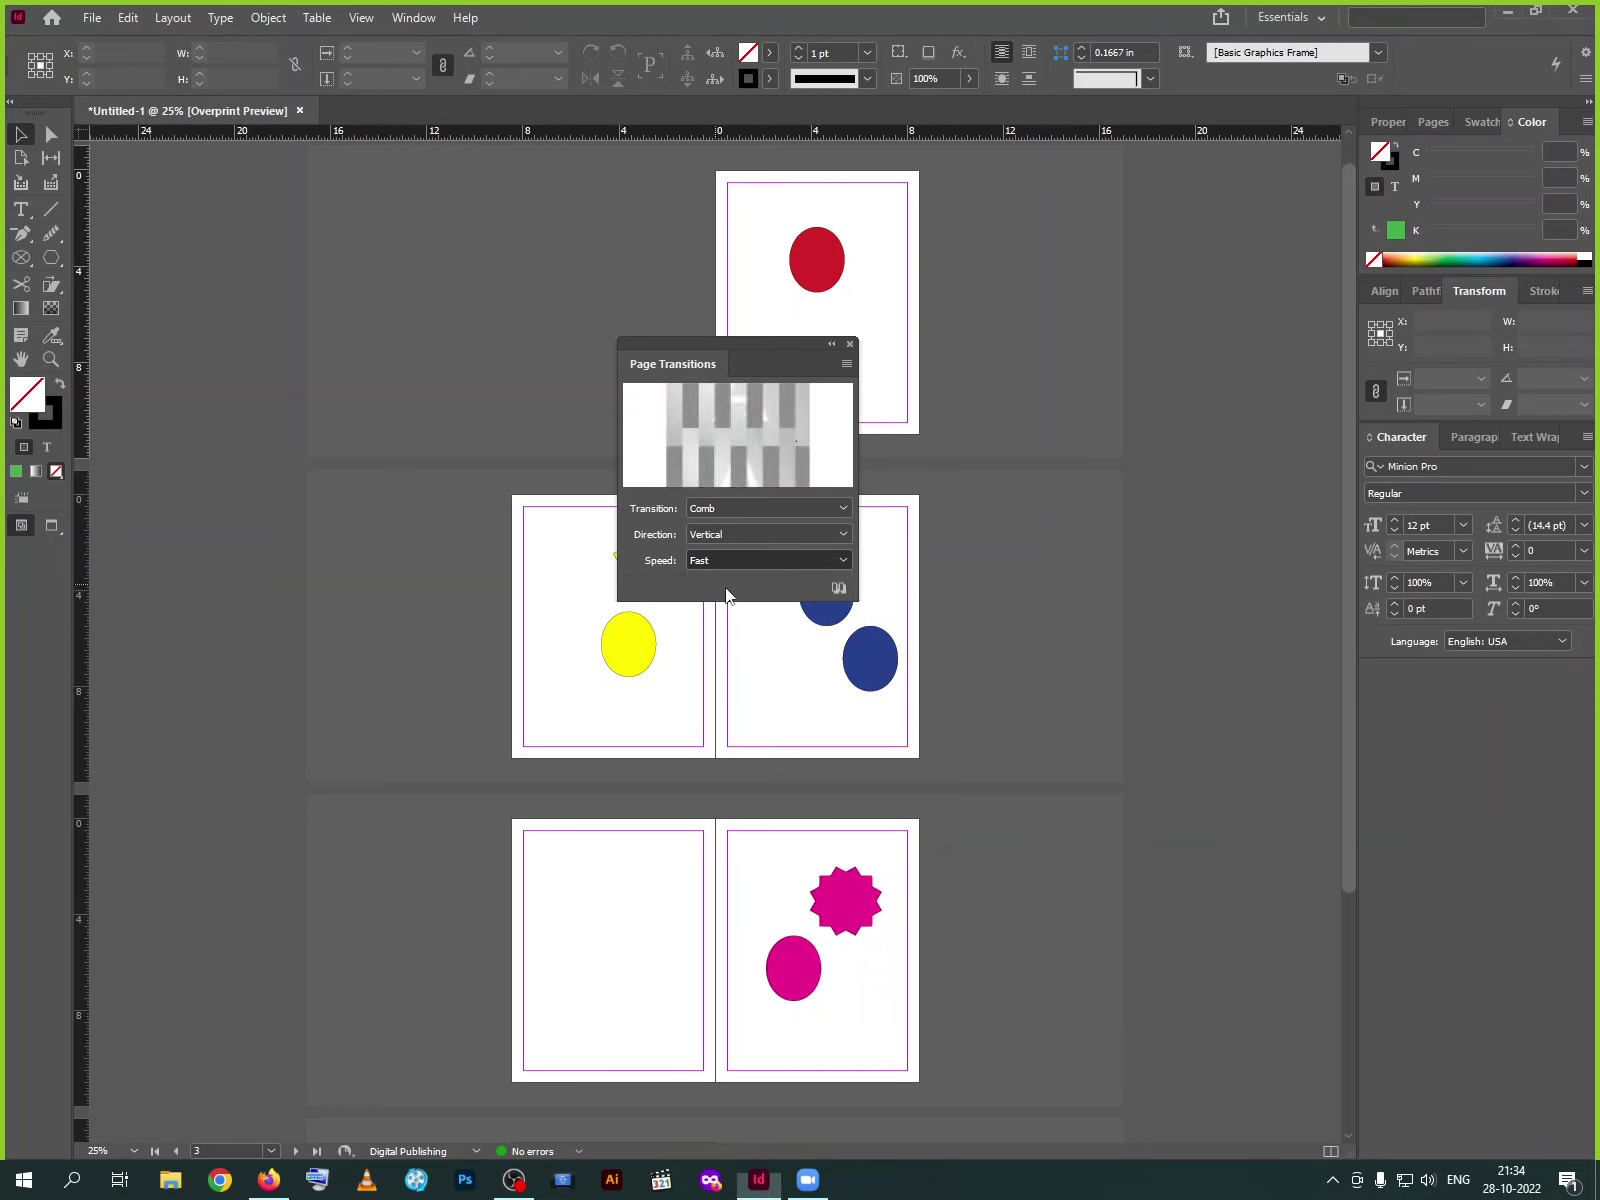
click(840, 589)
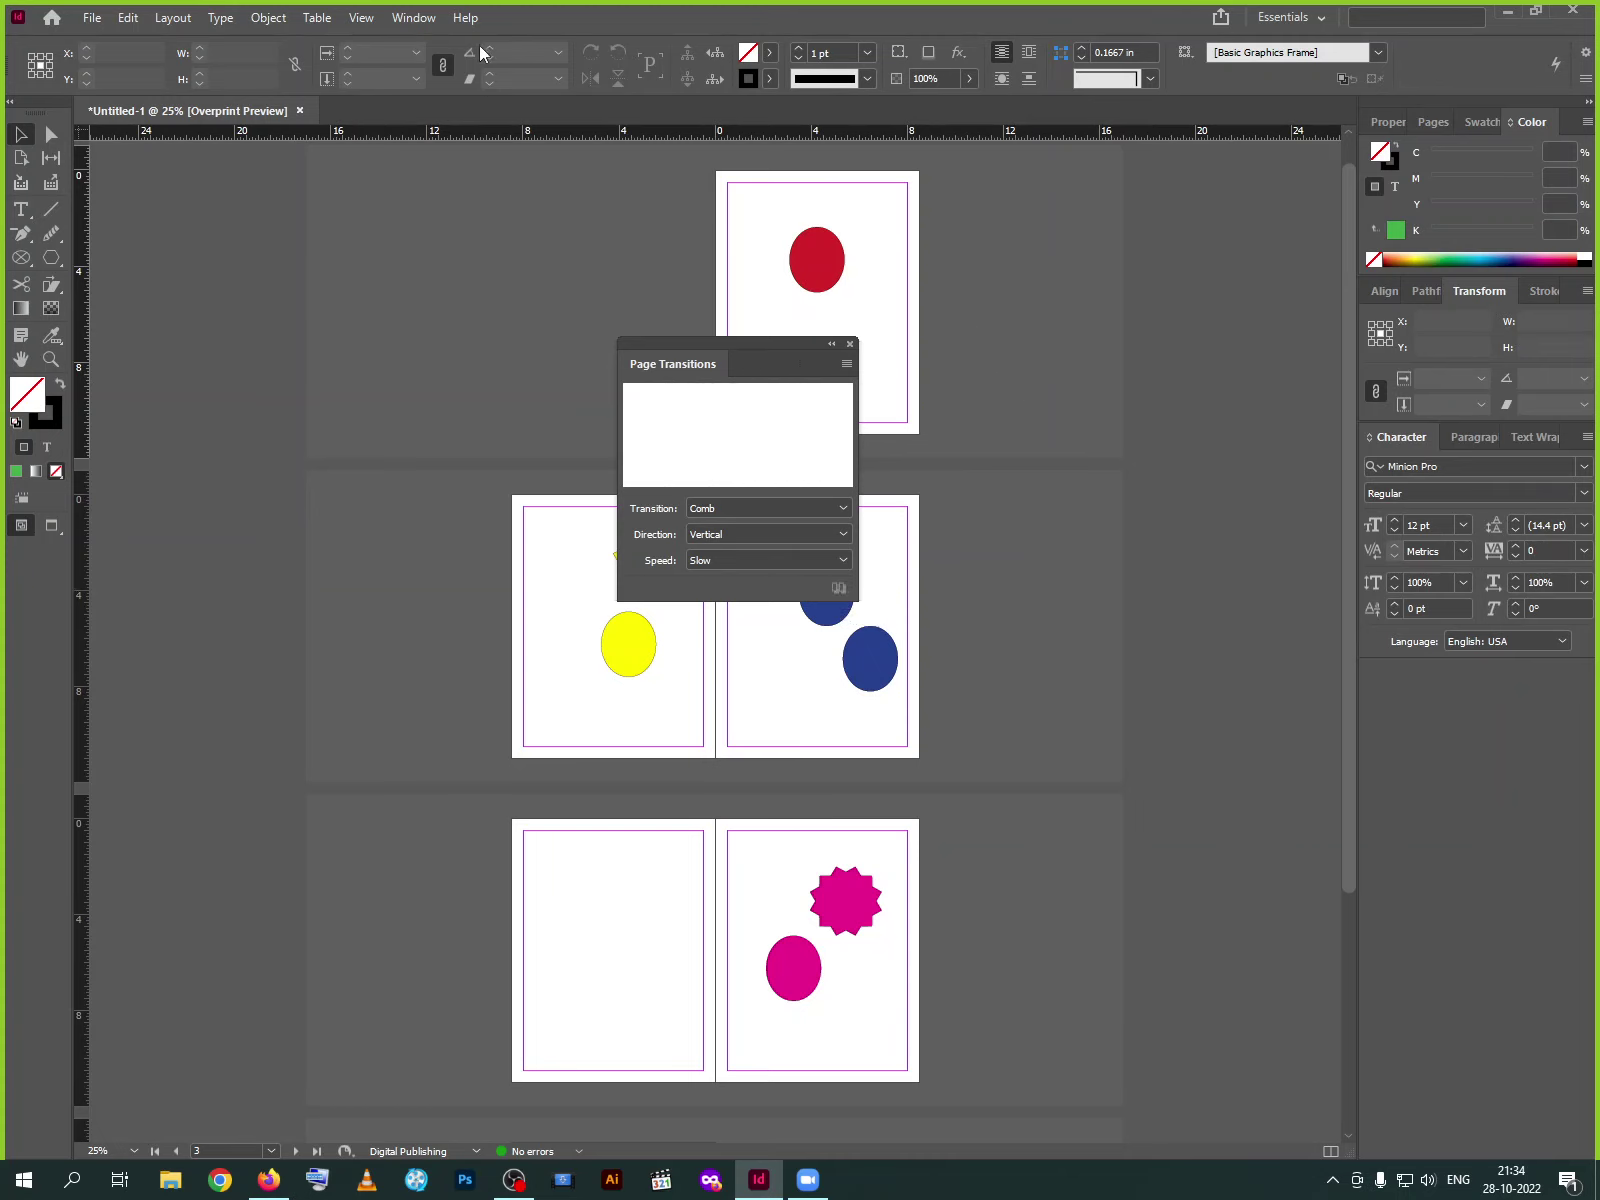
click(414, 17)
click(183, 38)
click(220, 17)
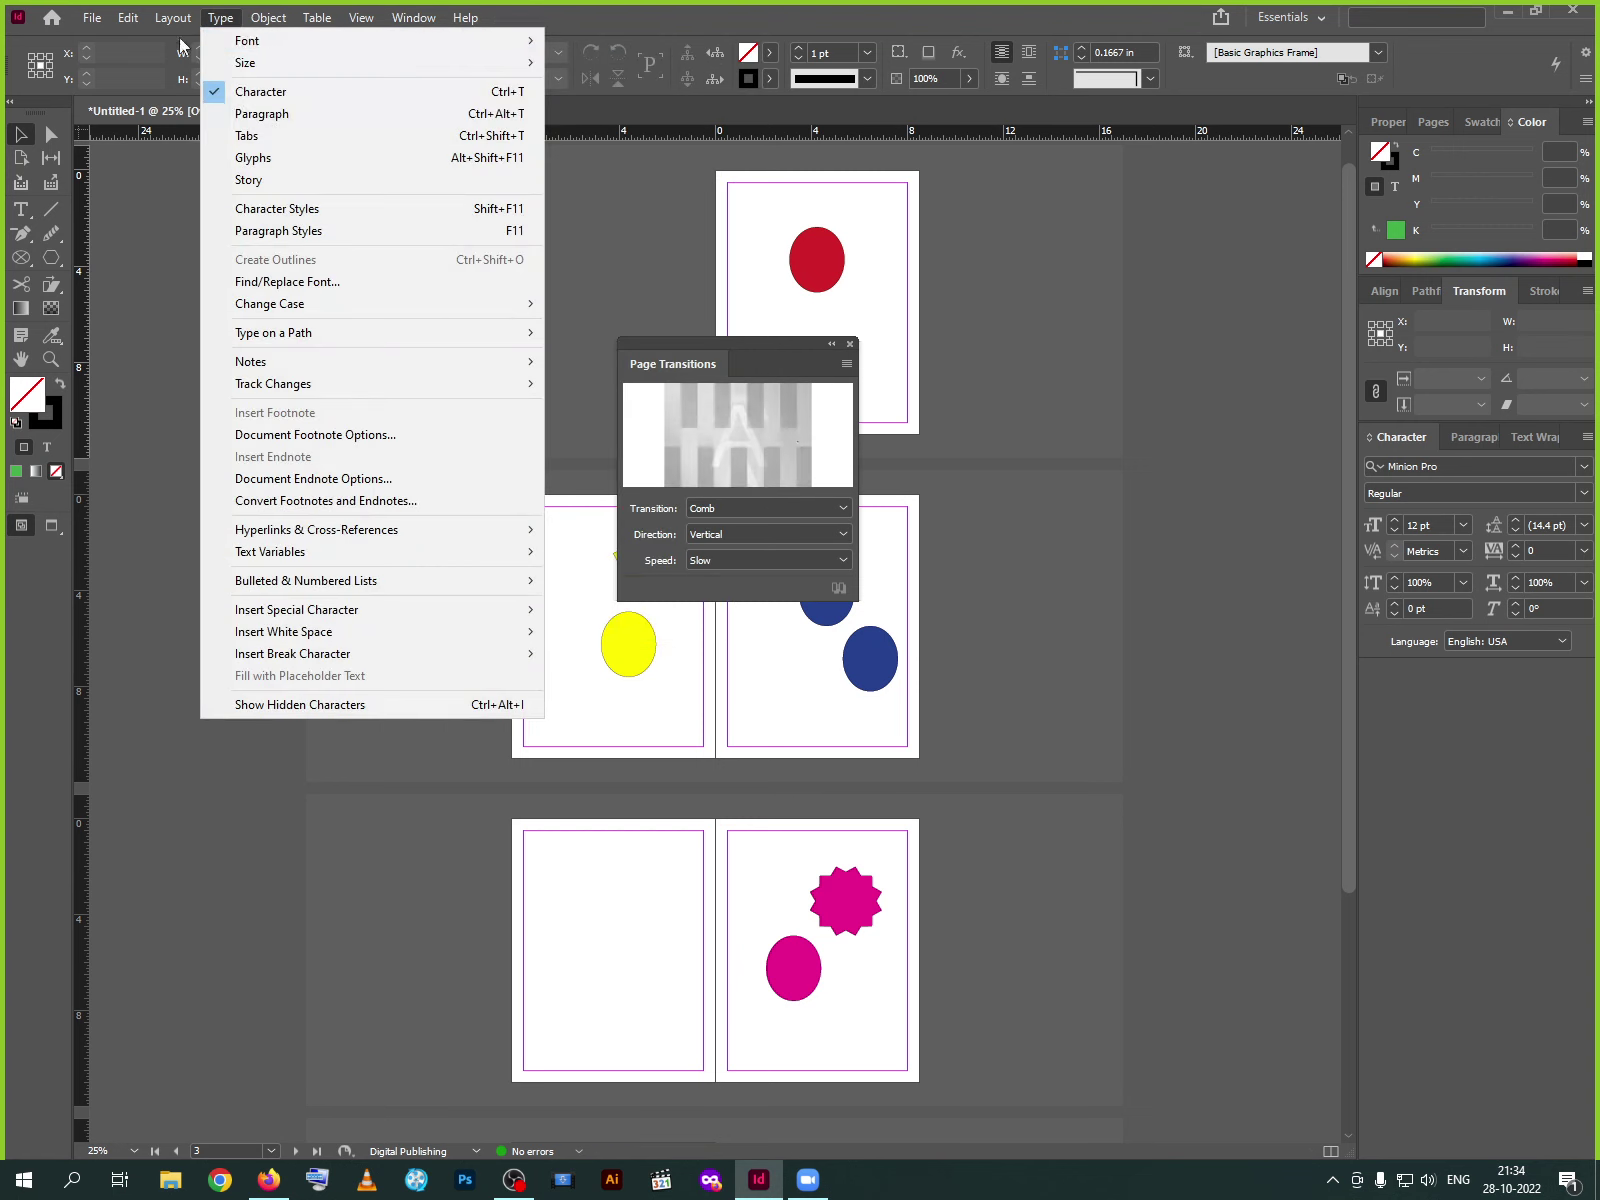
mouse_move(91, 17)
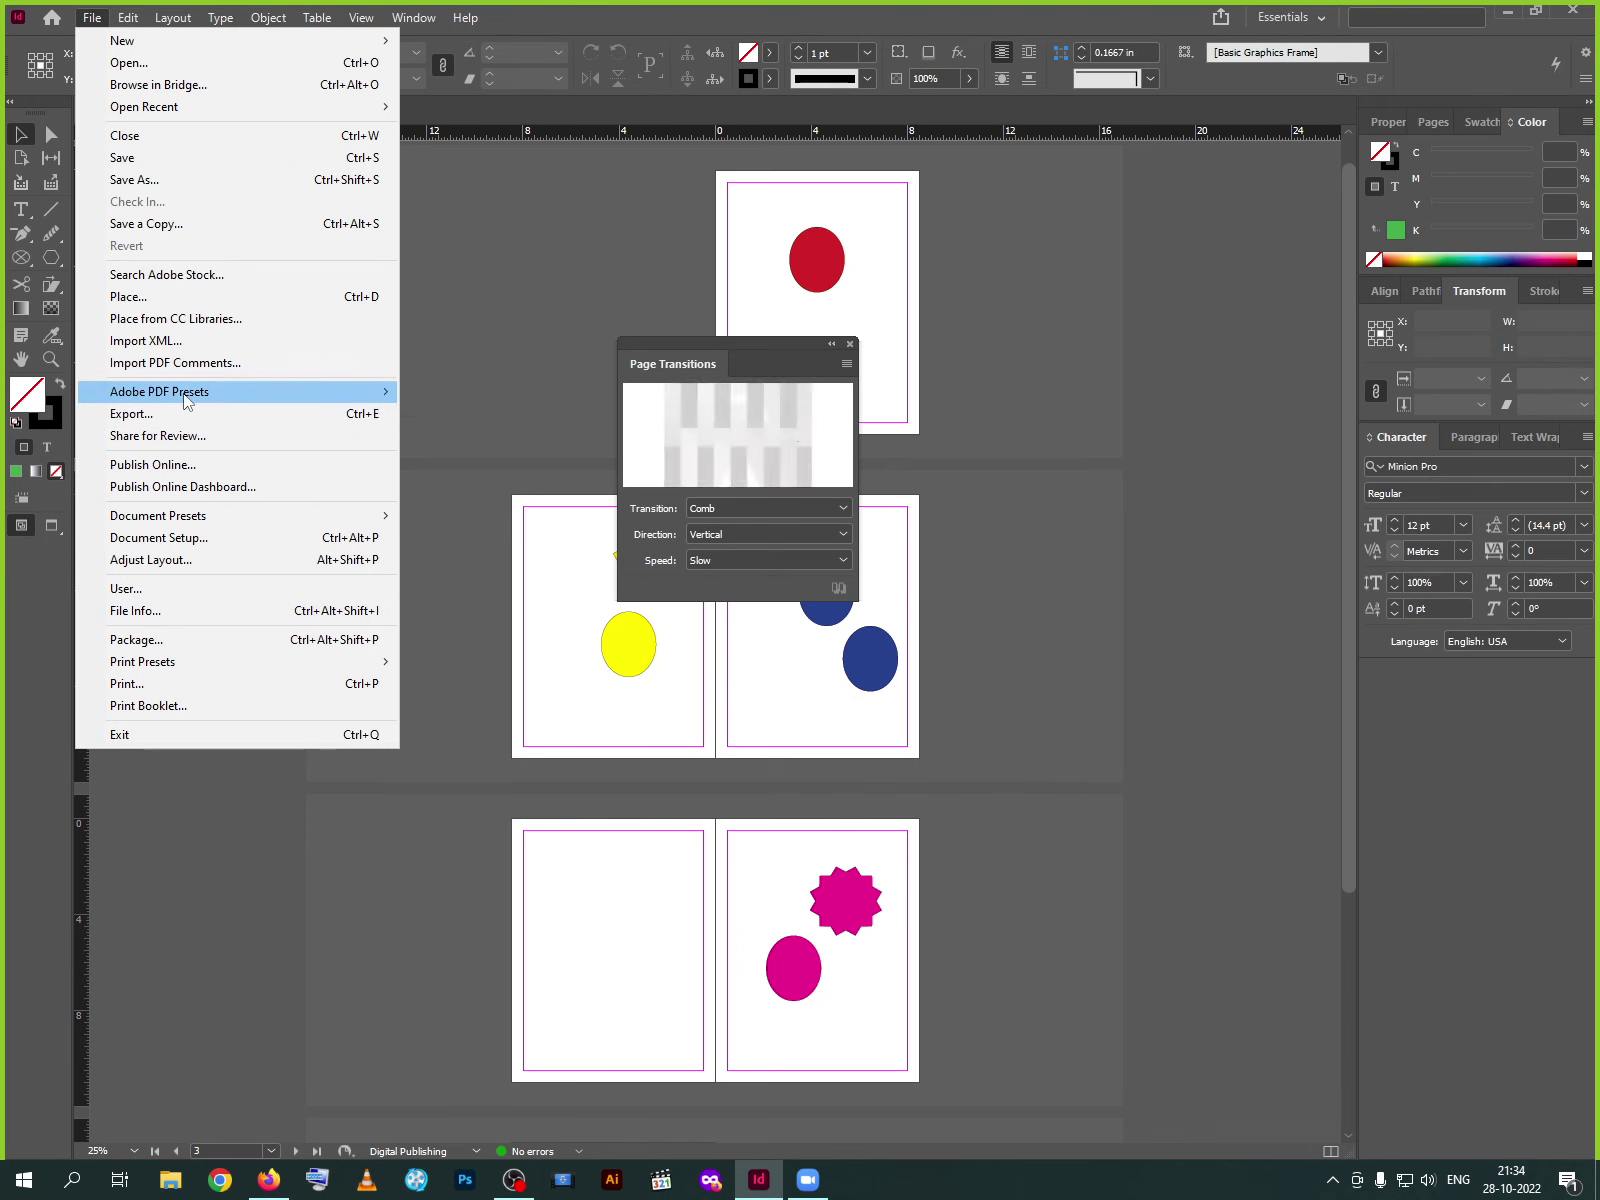
mouse_move(185, 398)
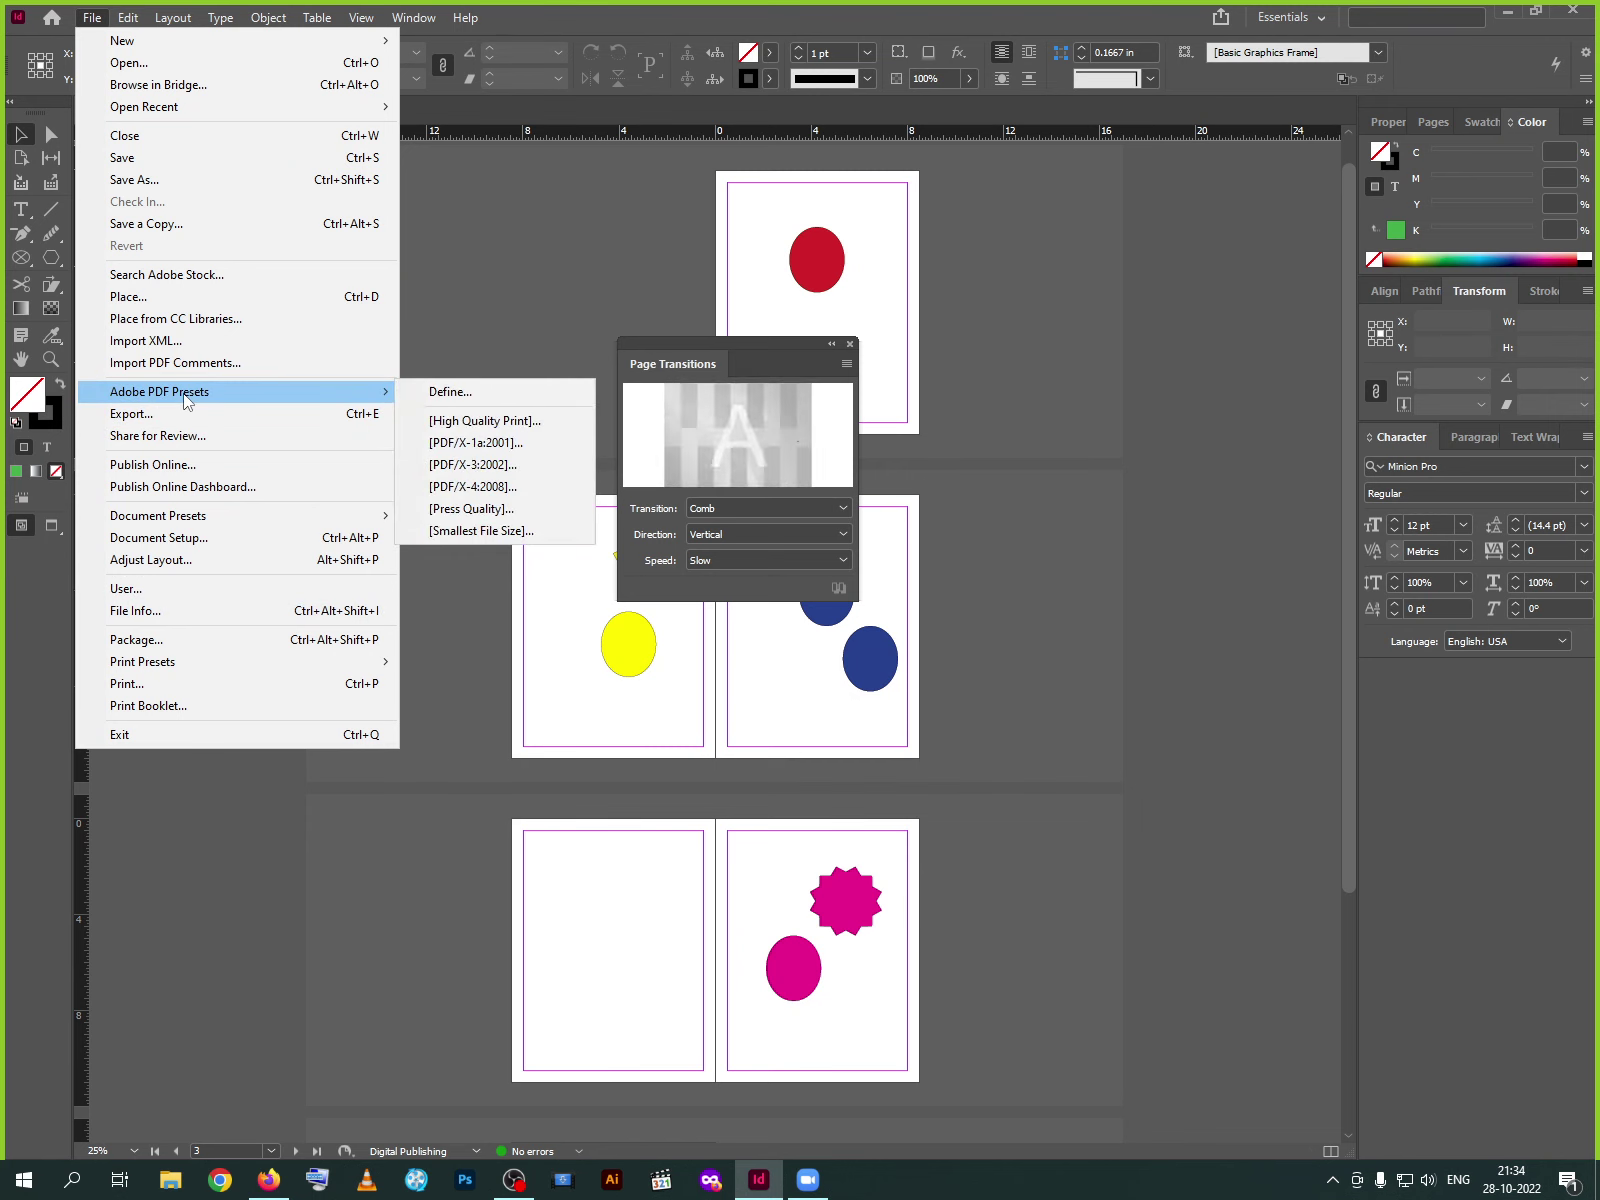
click(175, 465)
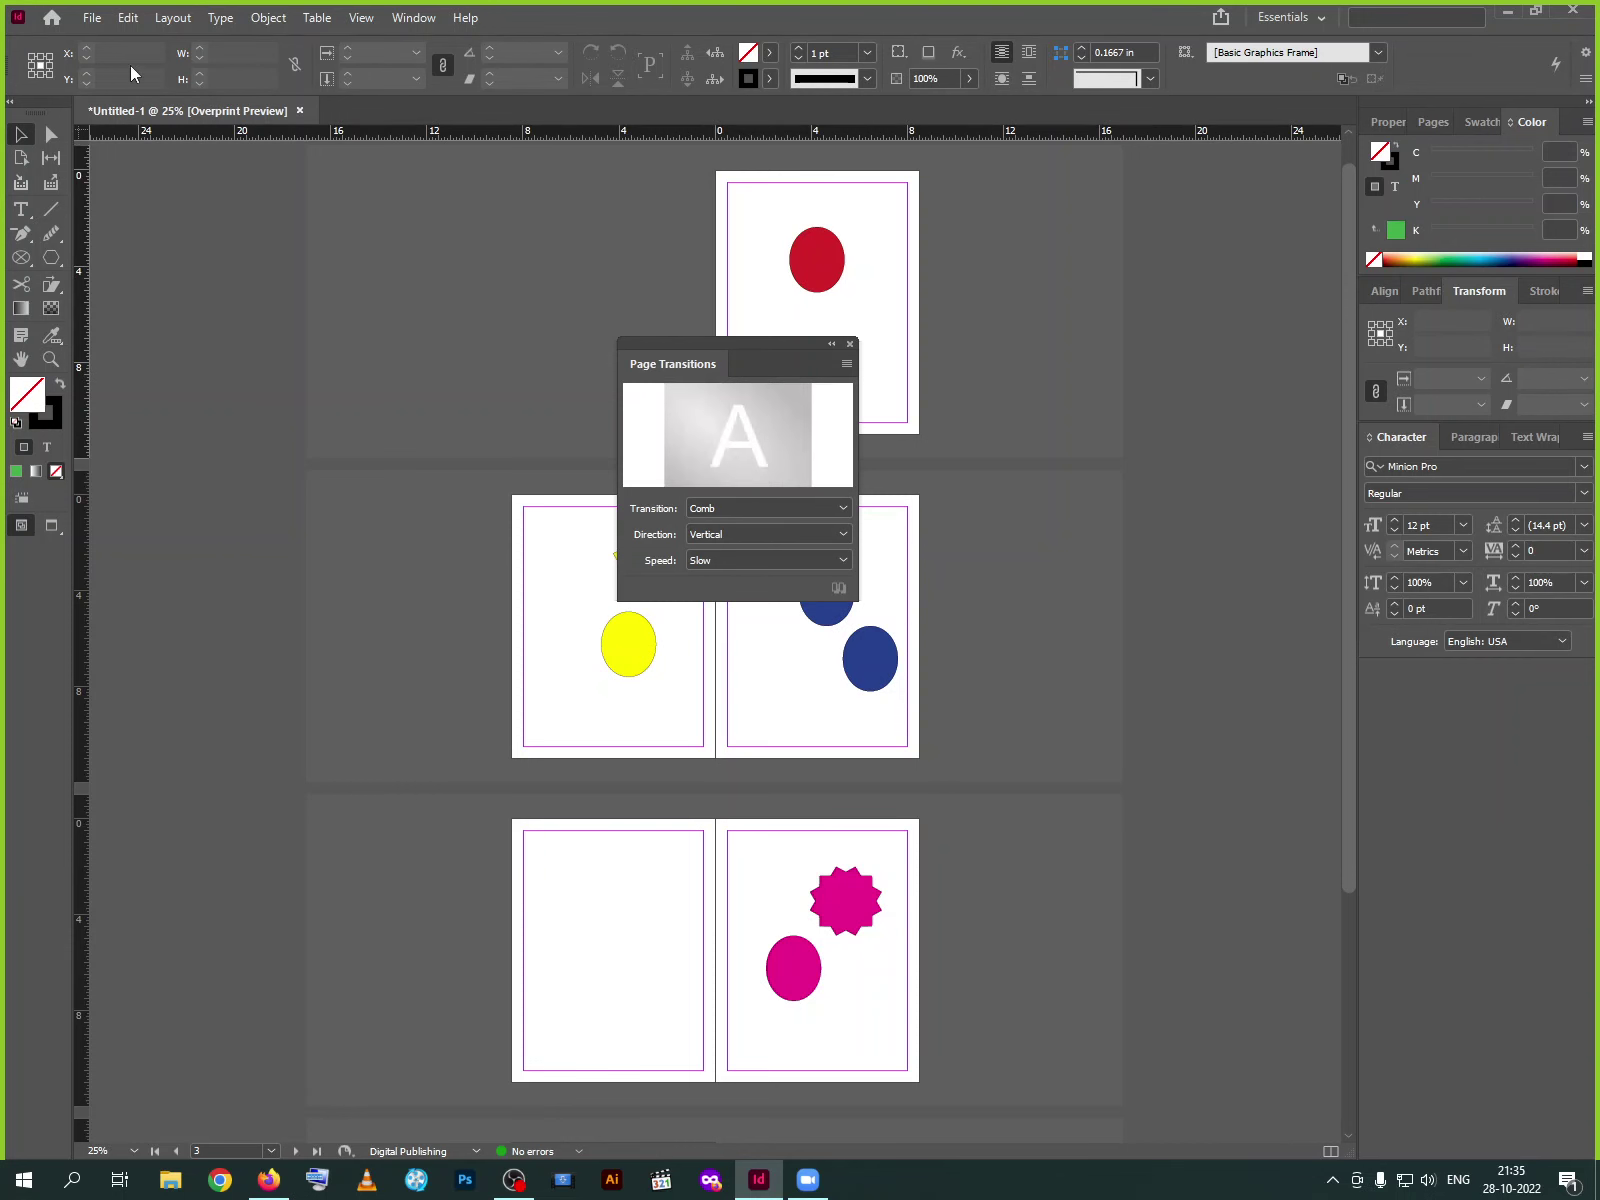
Start exporting the document as an interactive PDF over the existing transition file on the Desktop, accepting the replacement
click(93, 18)
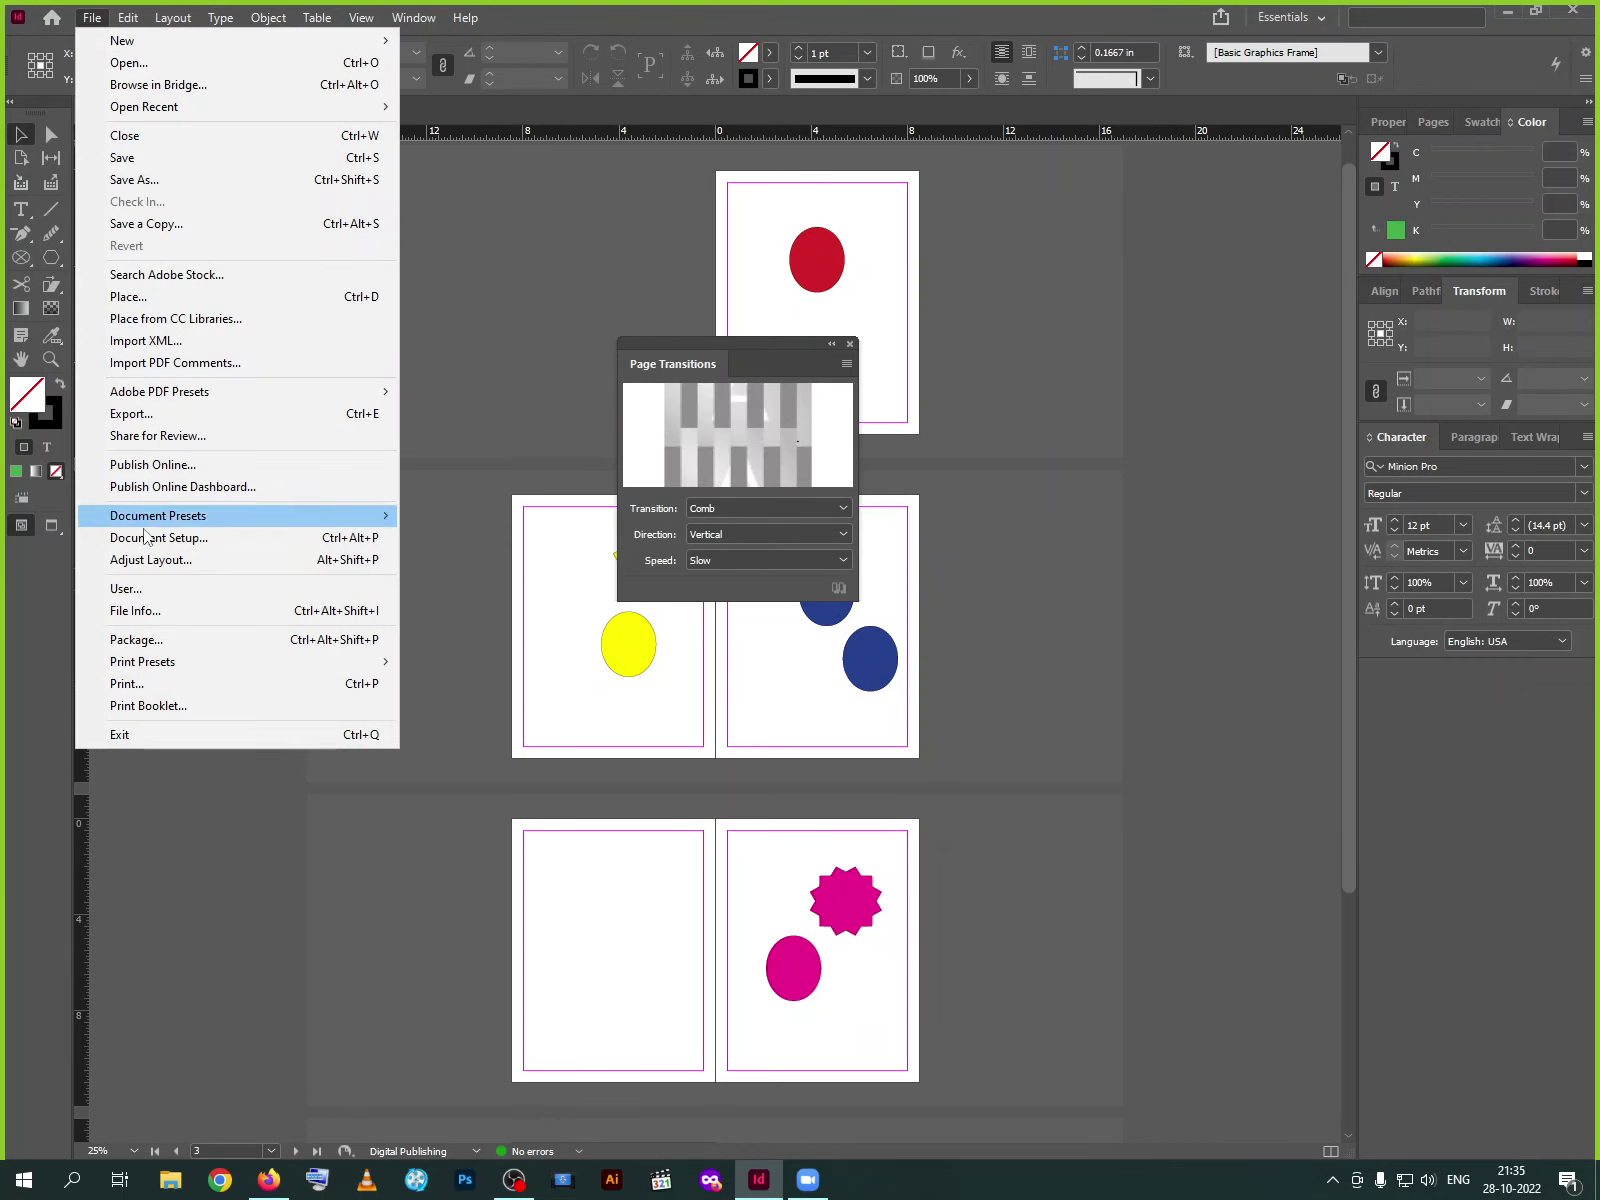
click(192, 419)
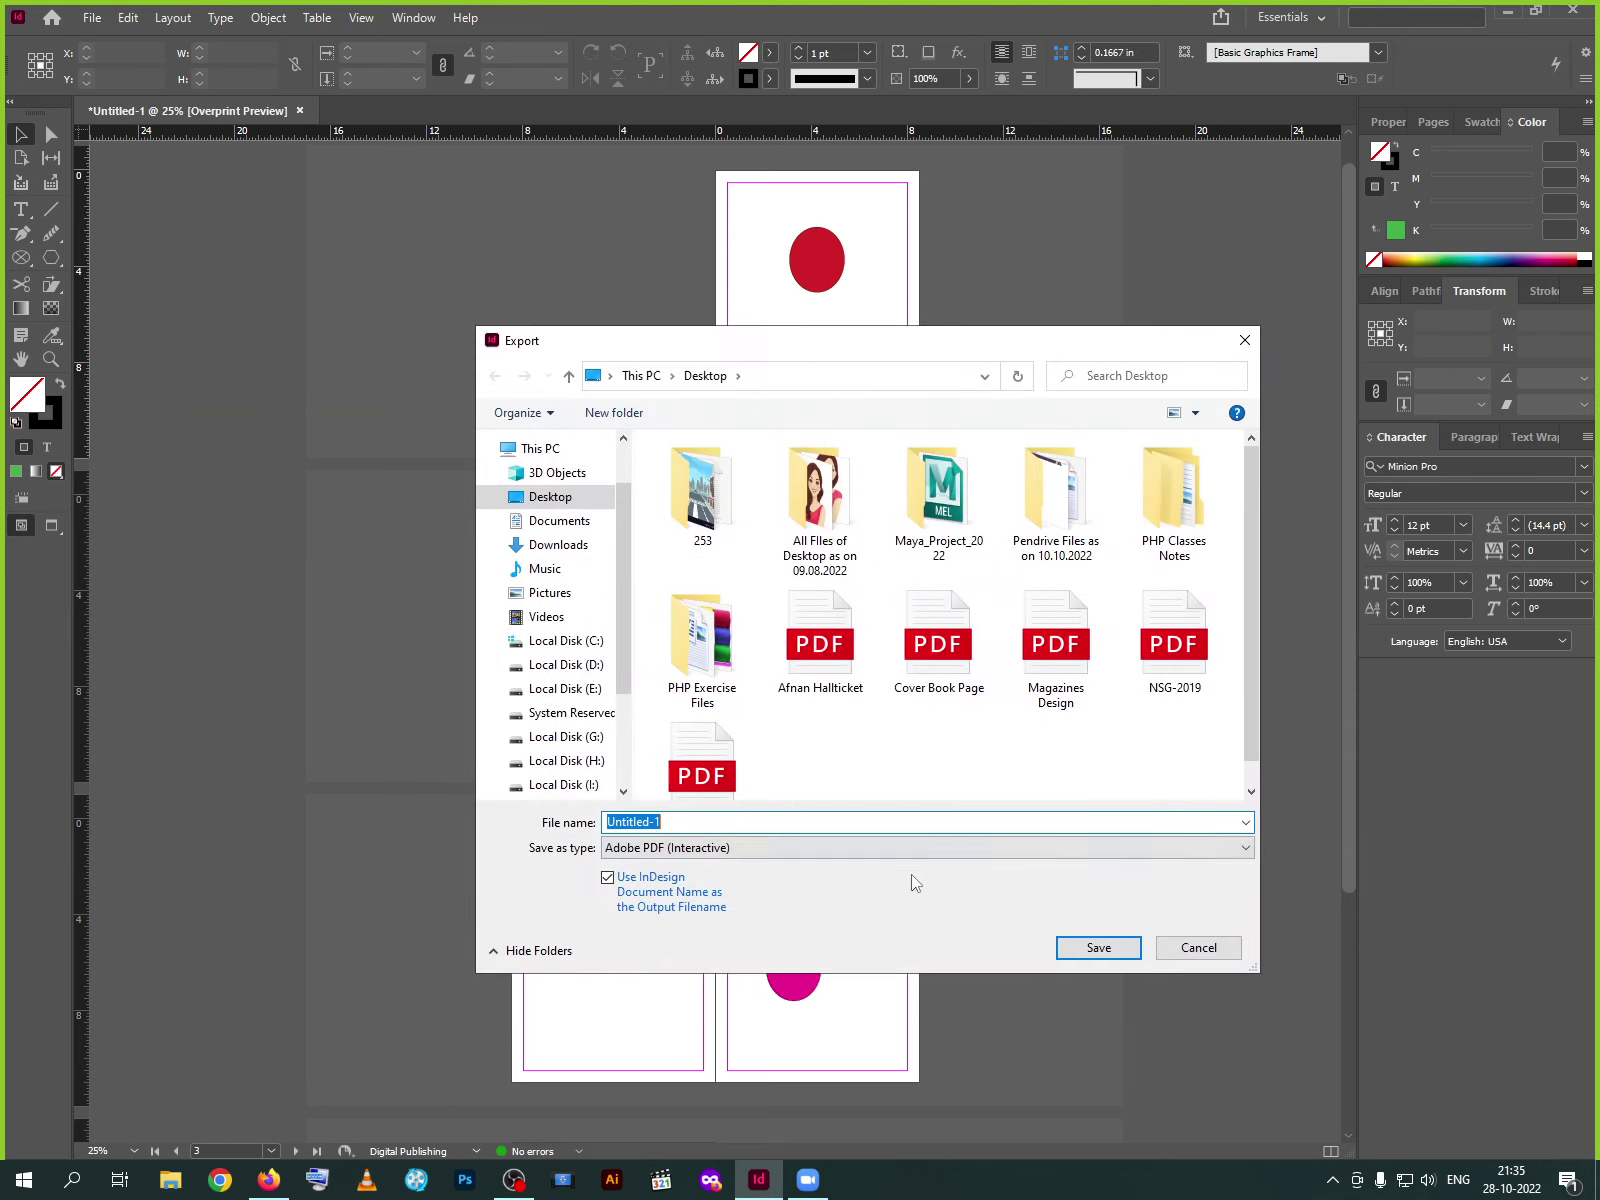
scroll(722, 770, down, 1)
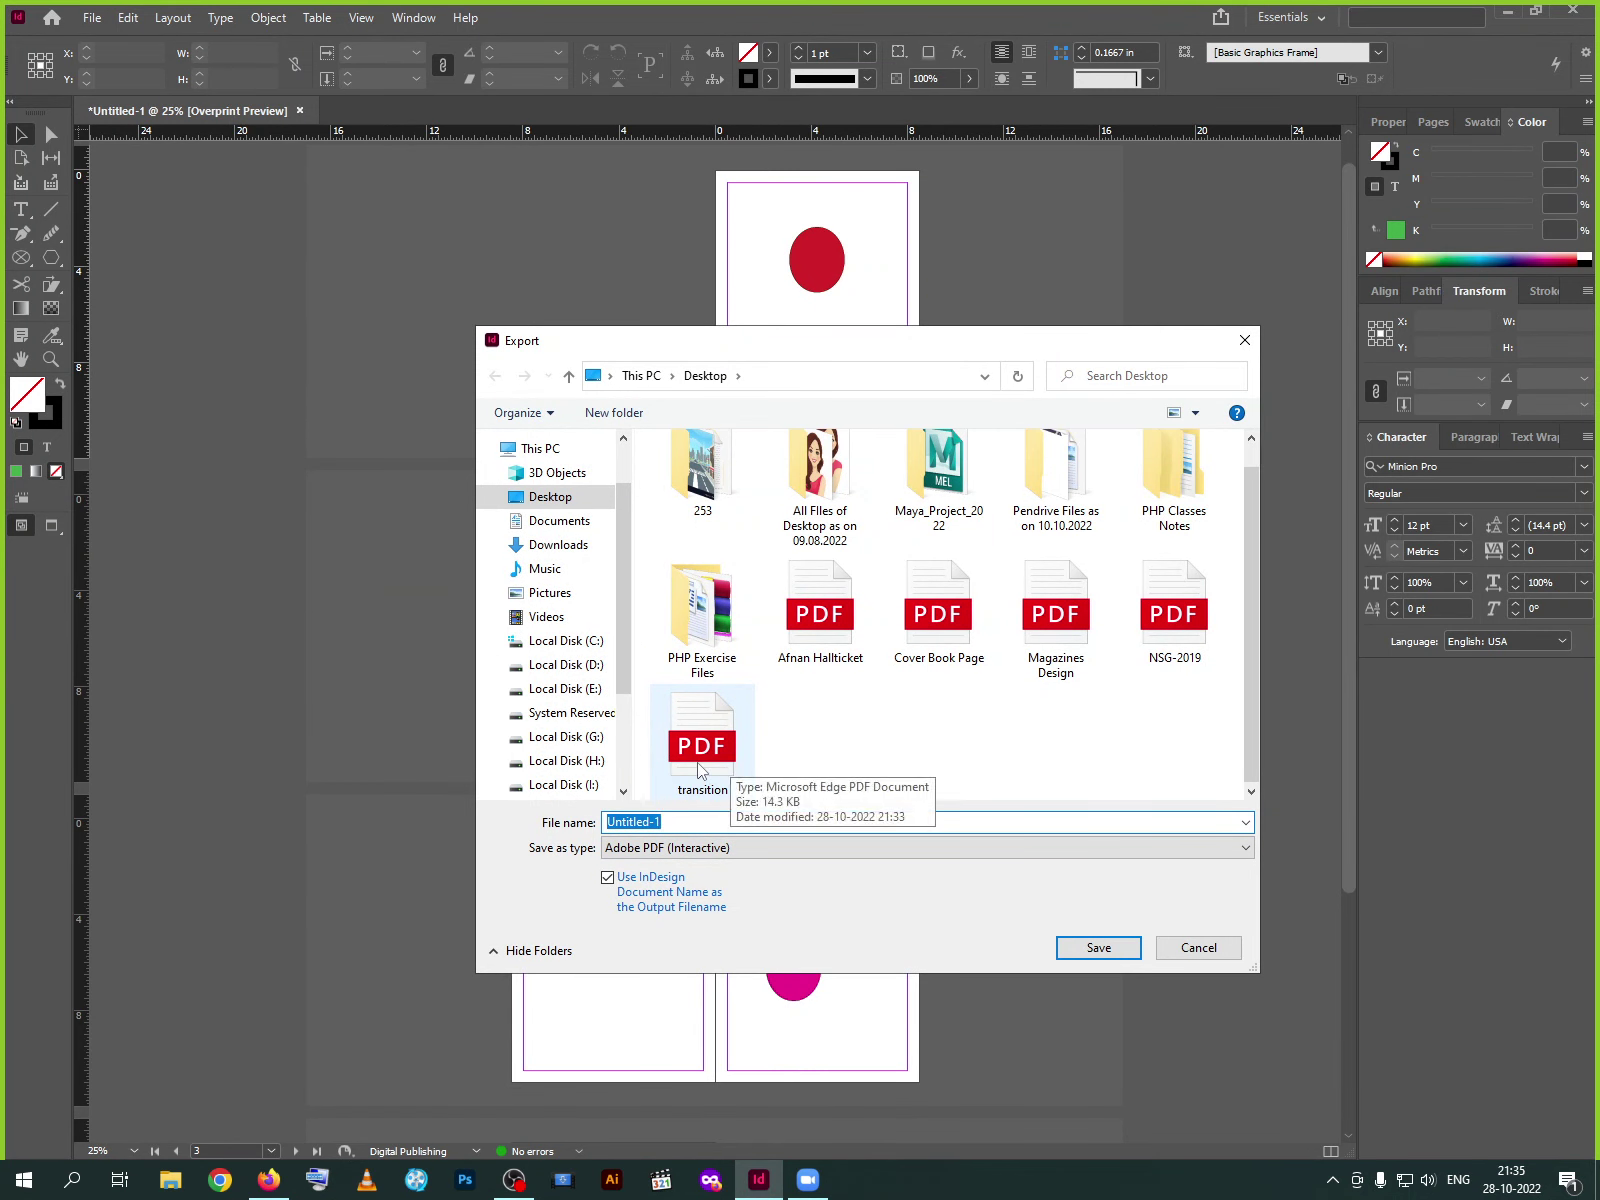
click(712, 770)
click(1090, 952)
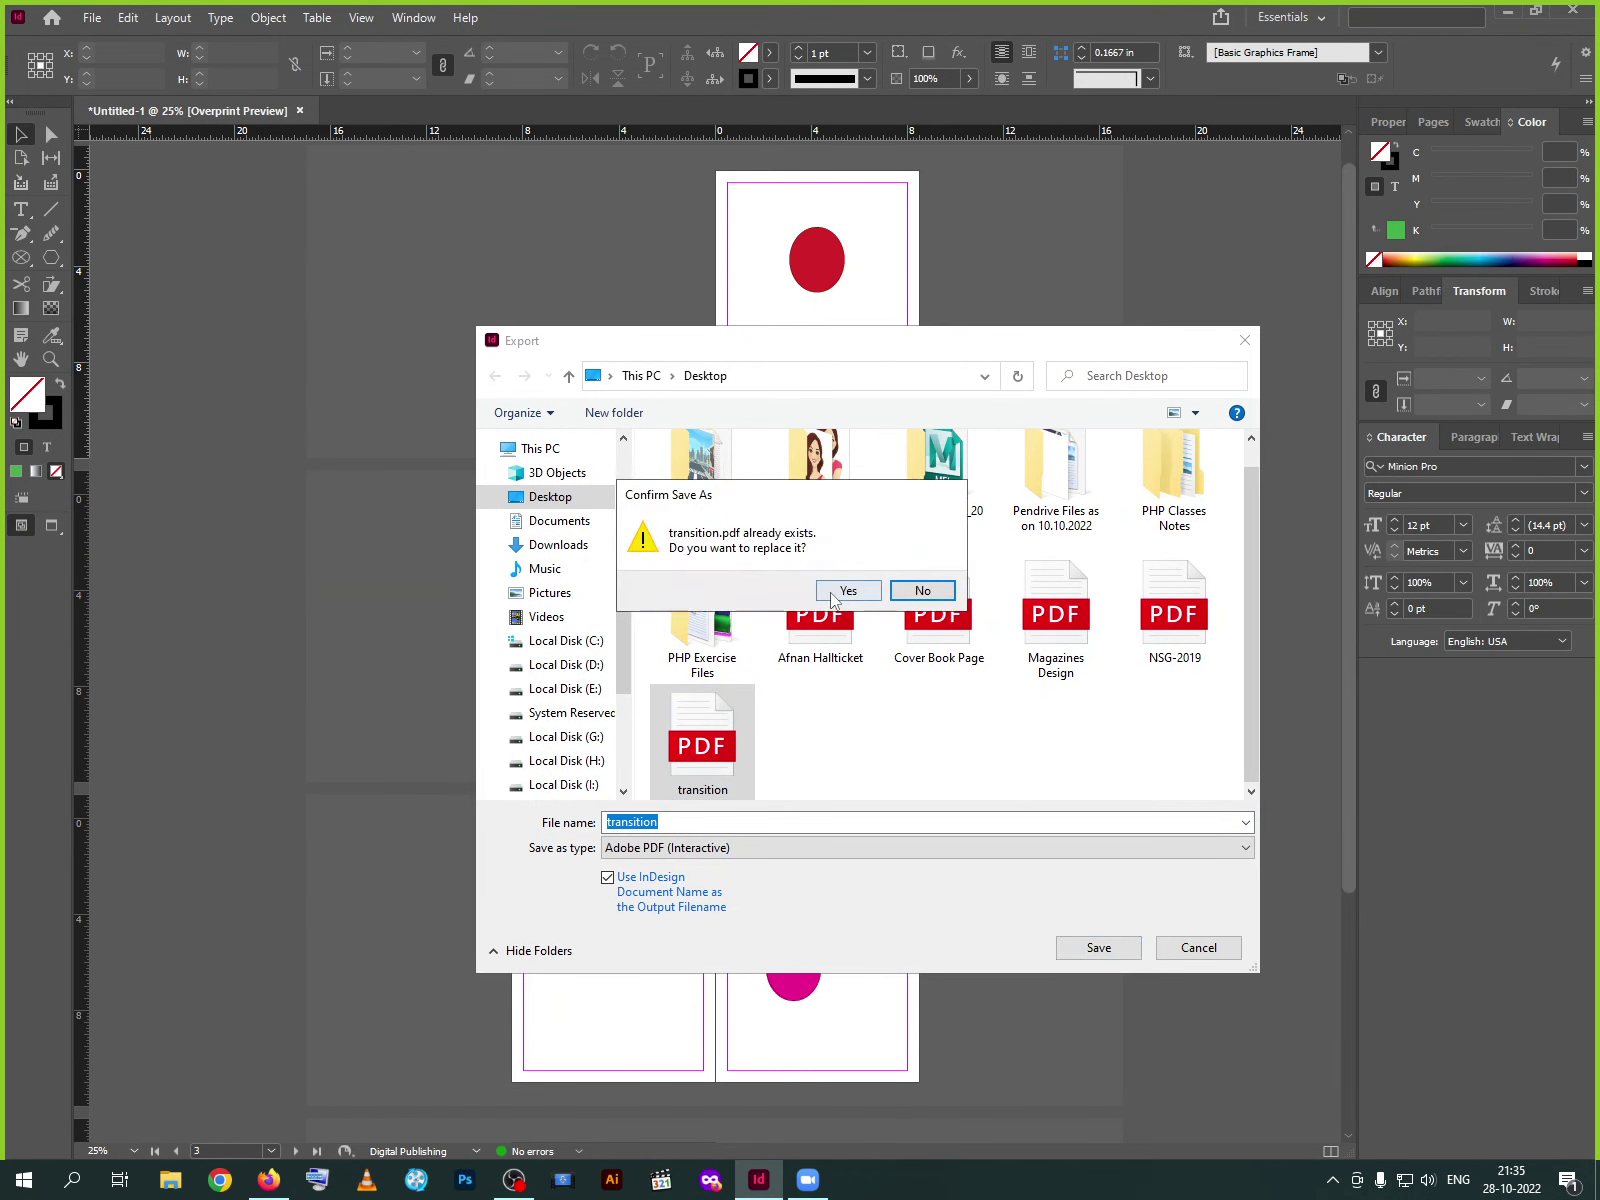
click(847, 591)
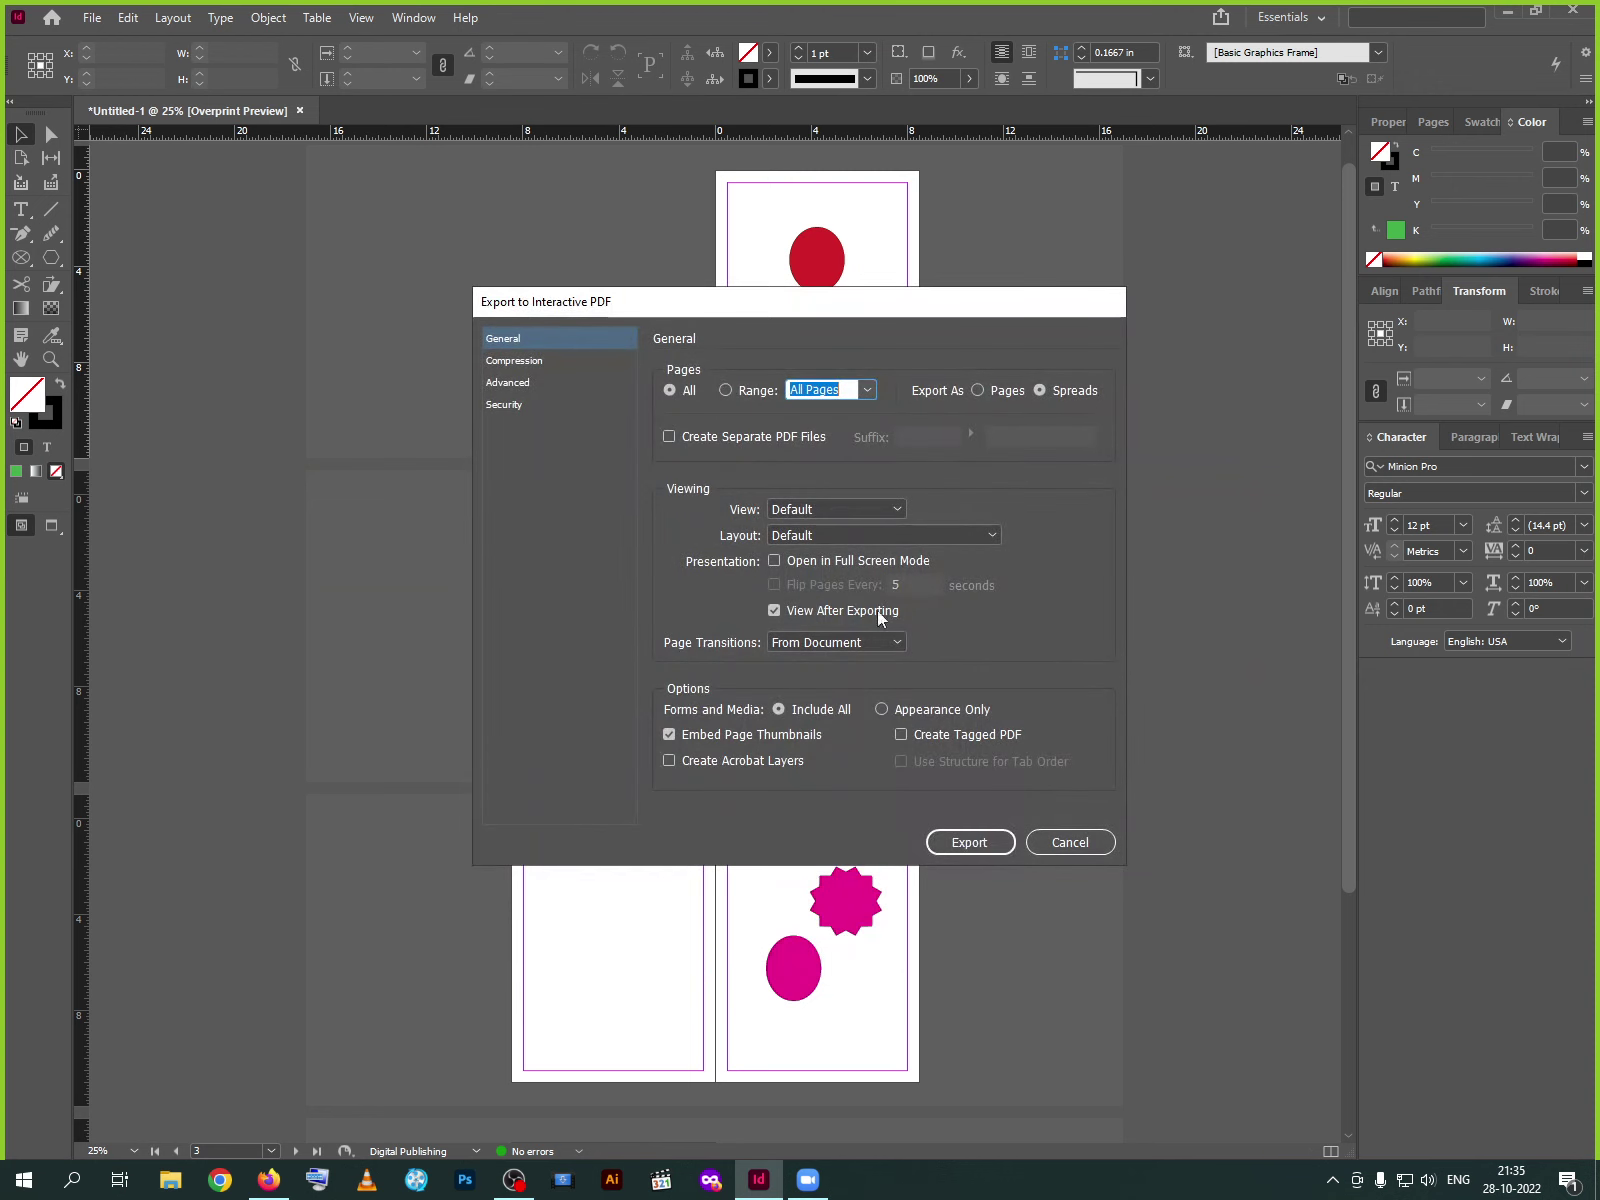
Try Split as the PDF's page transition, set it back to From Document, and export the PDF
click(964, 615)
click(820, 646)
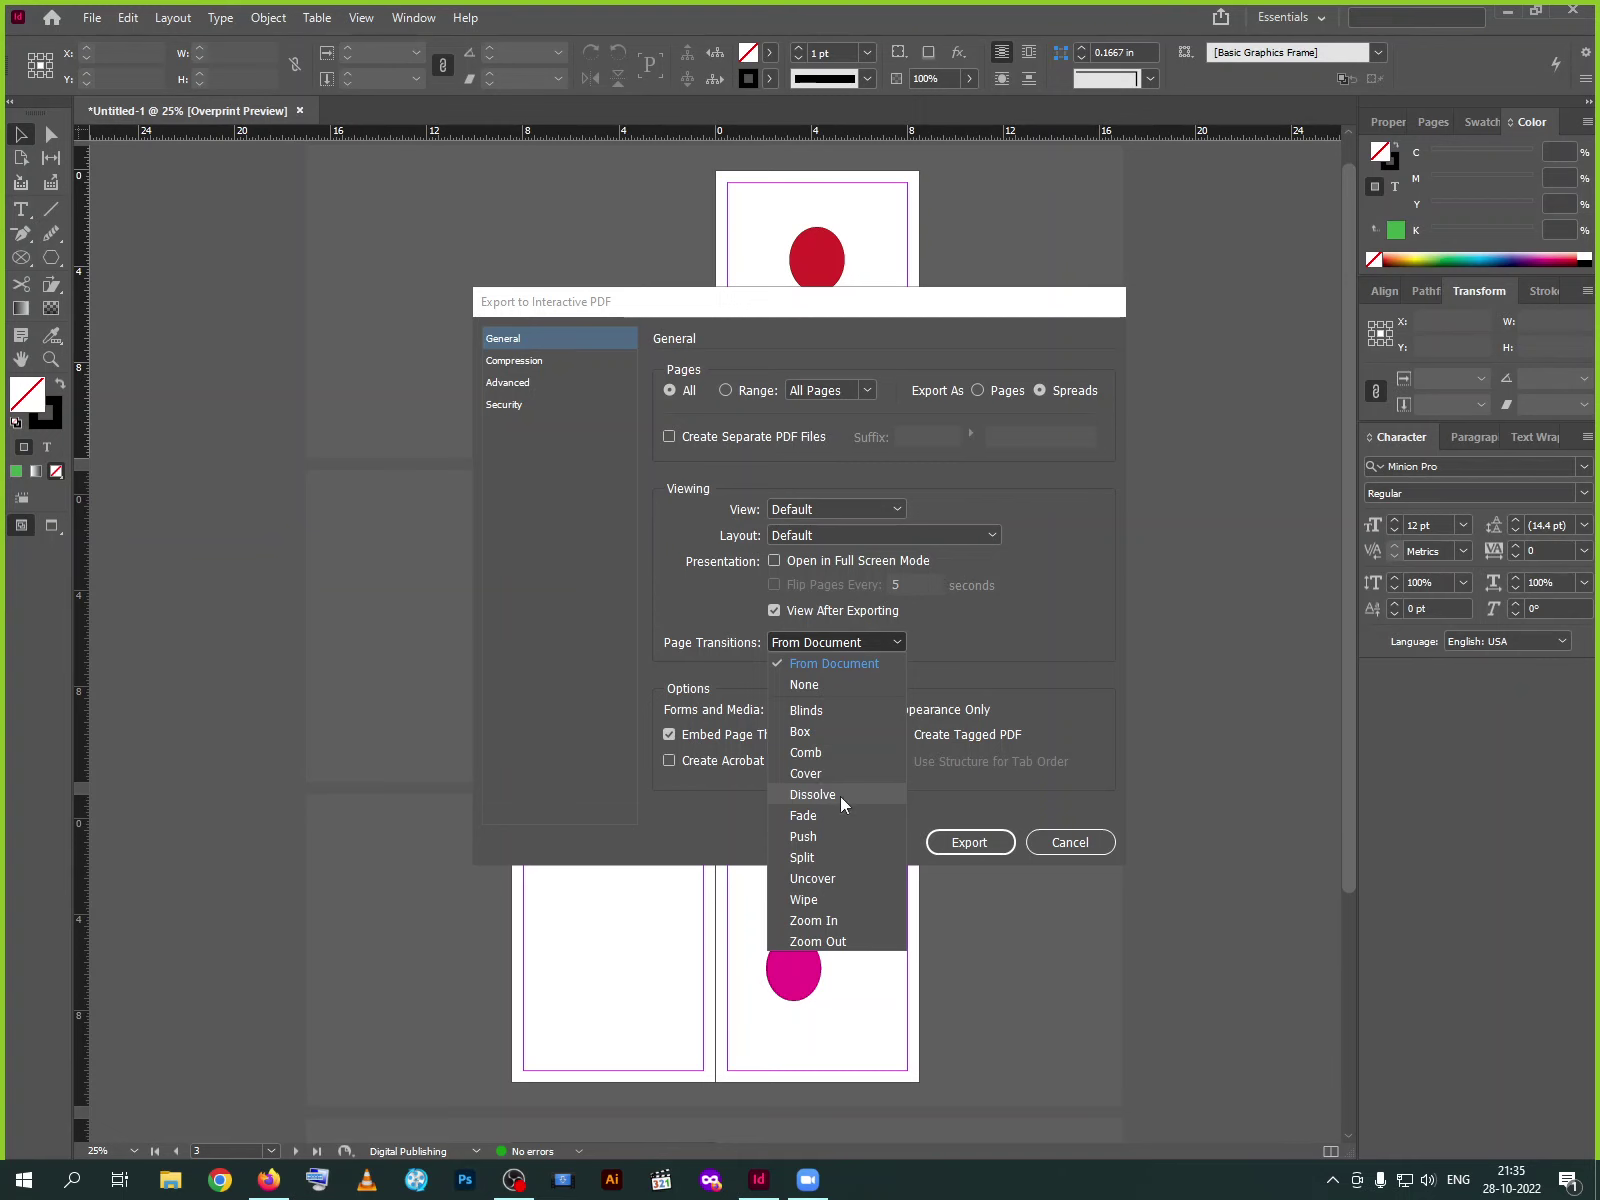
click(825, 856)
click(889, 649)
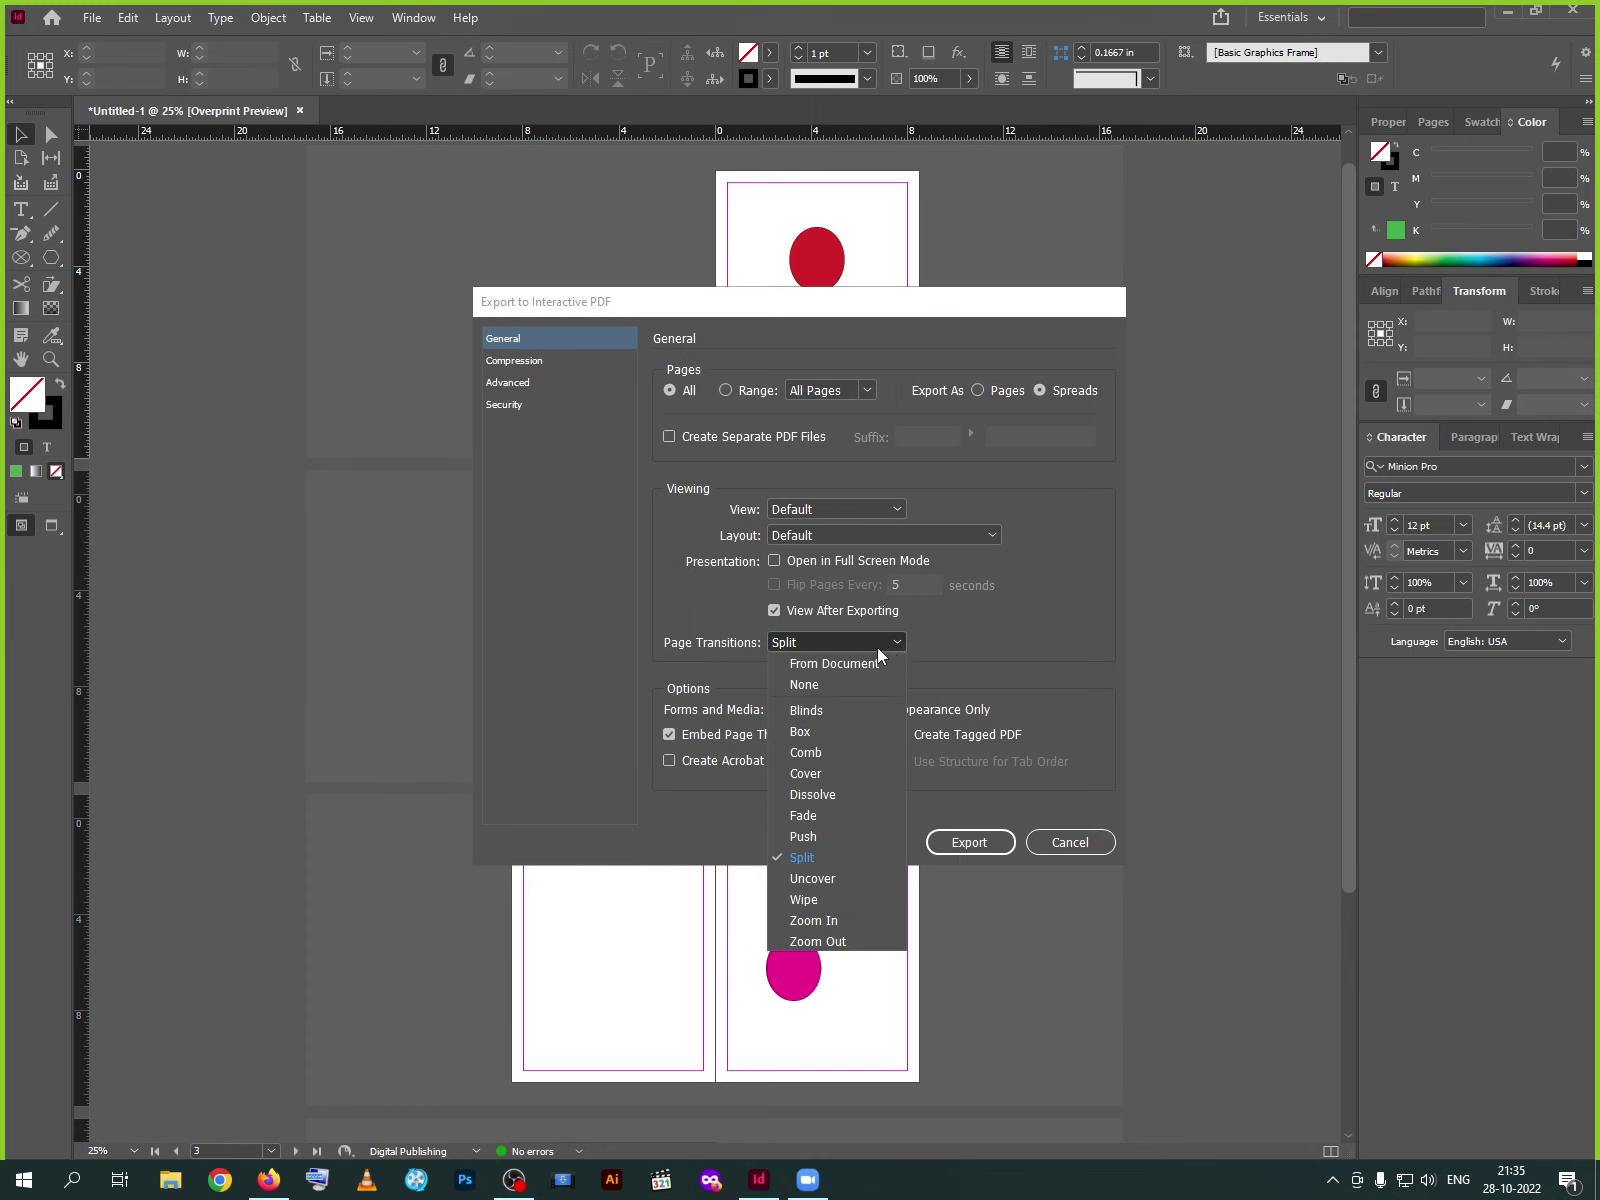
click(846, 662)
click(948, 845)
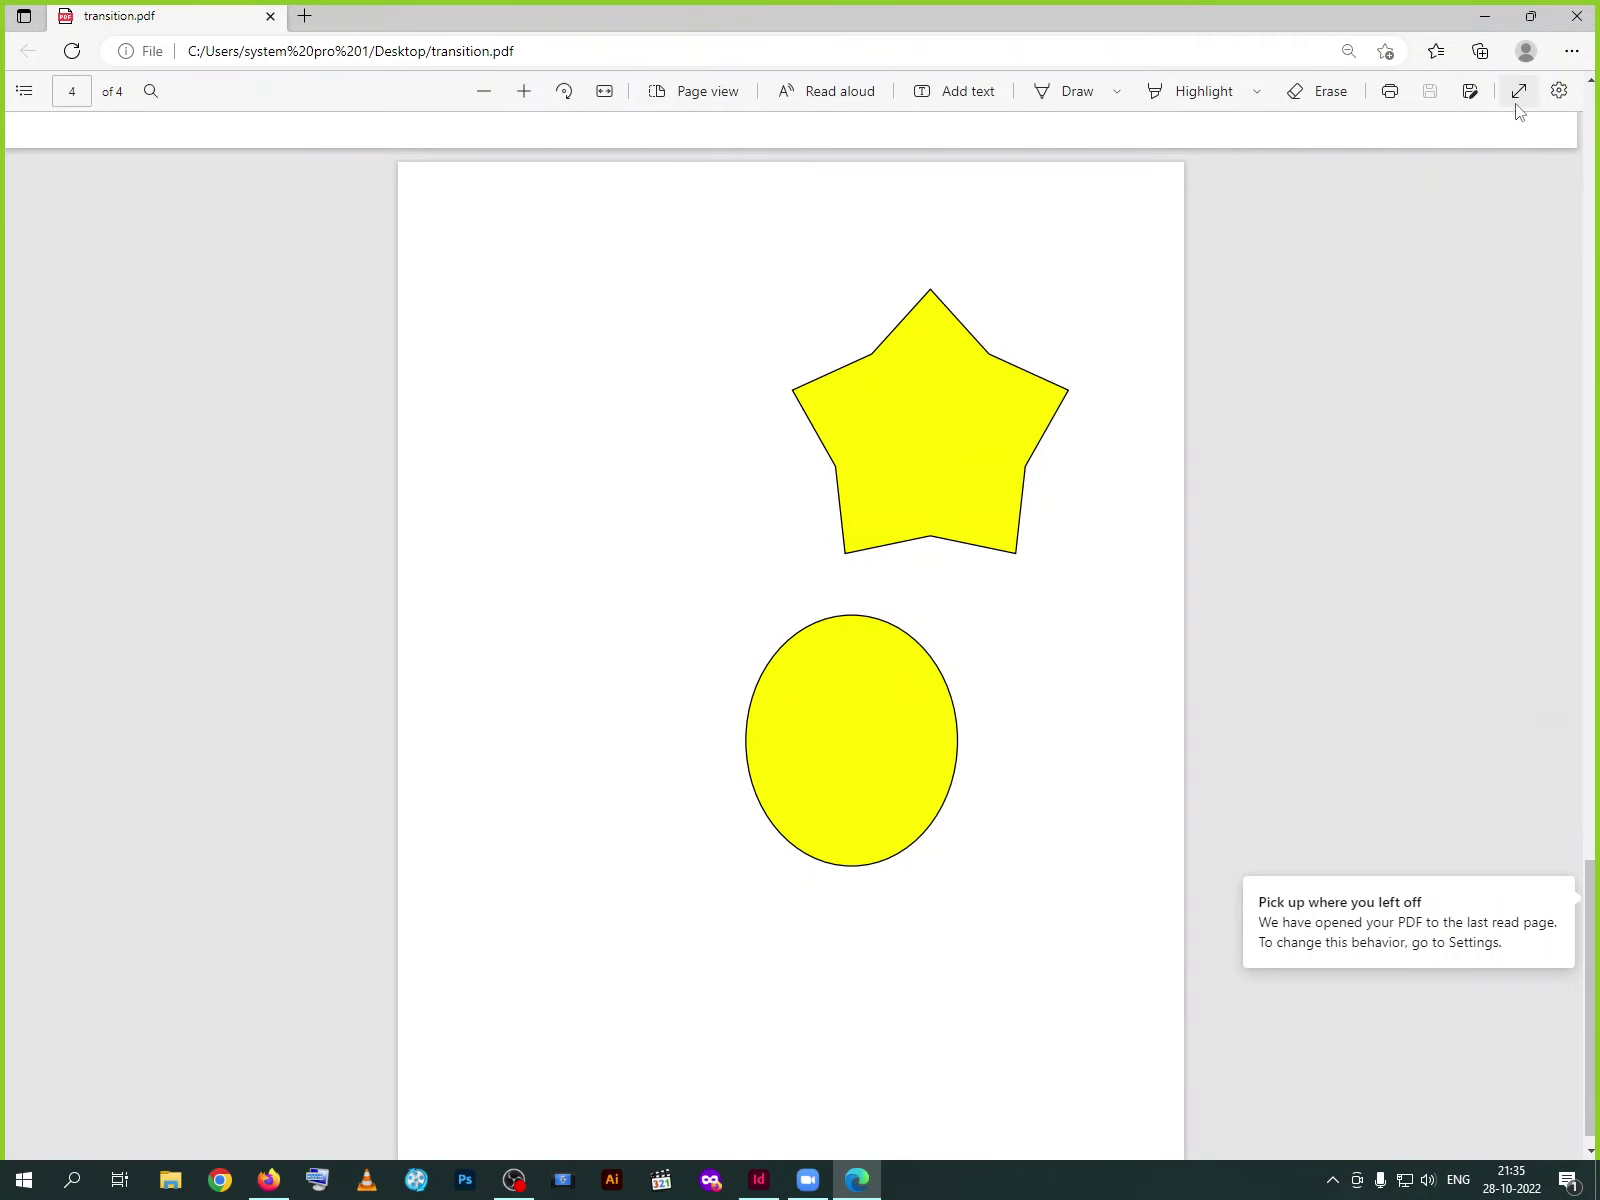
View the exported transition.pdf in full screen and advance to the next page
click(1517, 92)
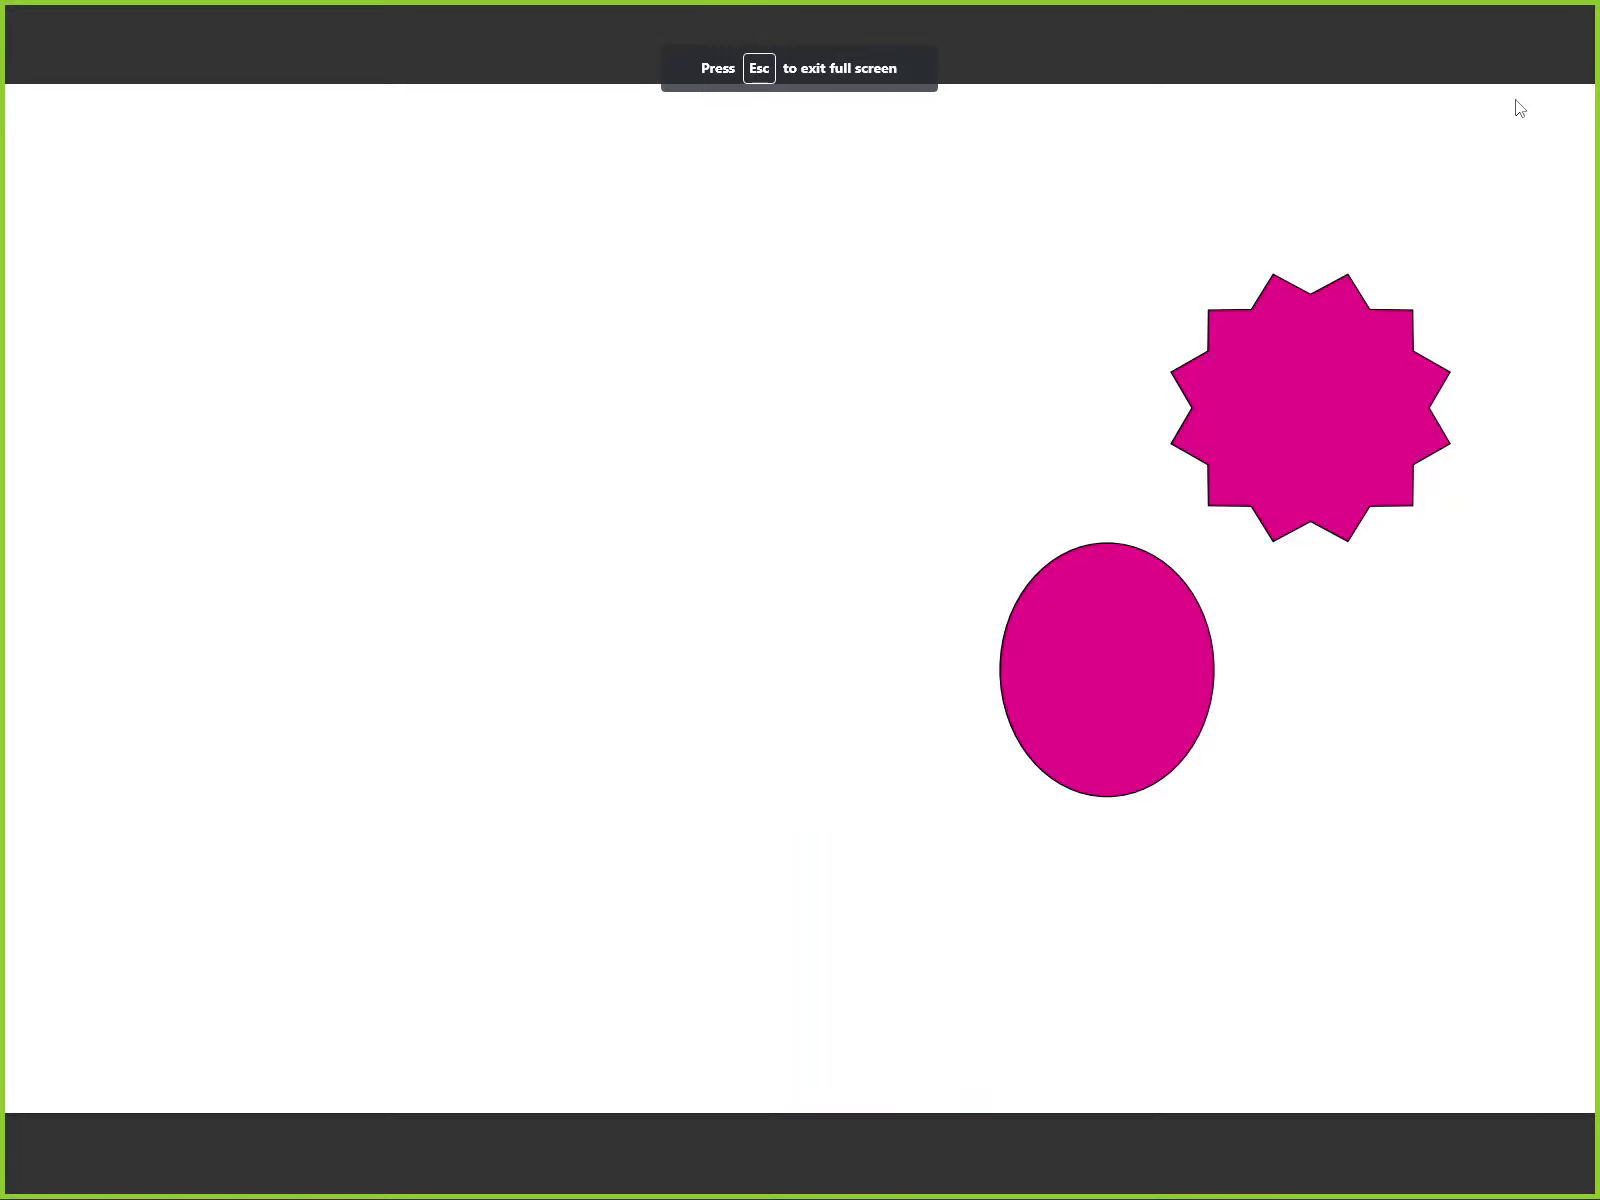
key(Right)
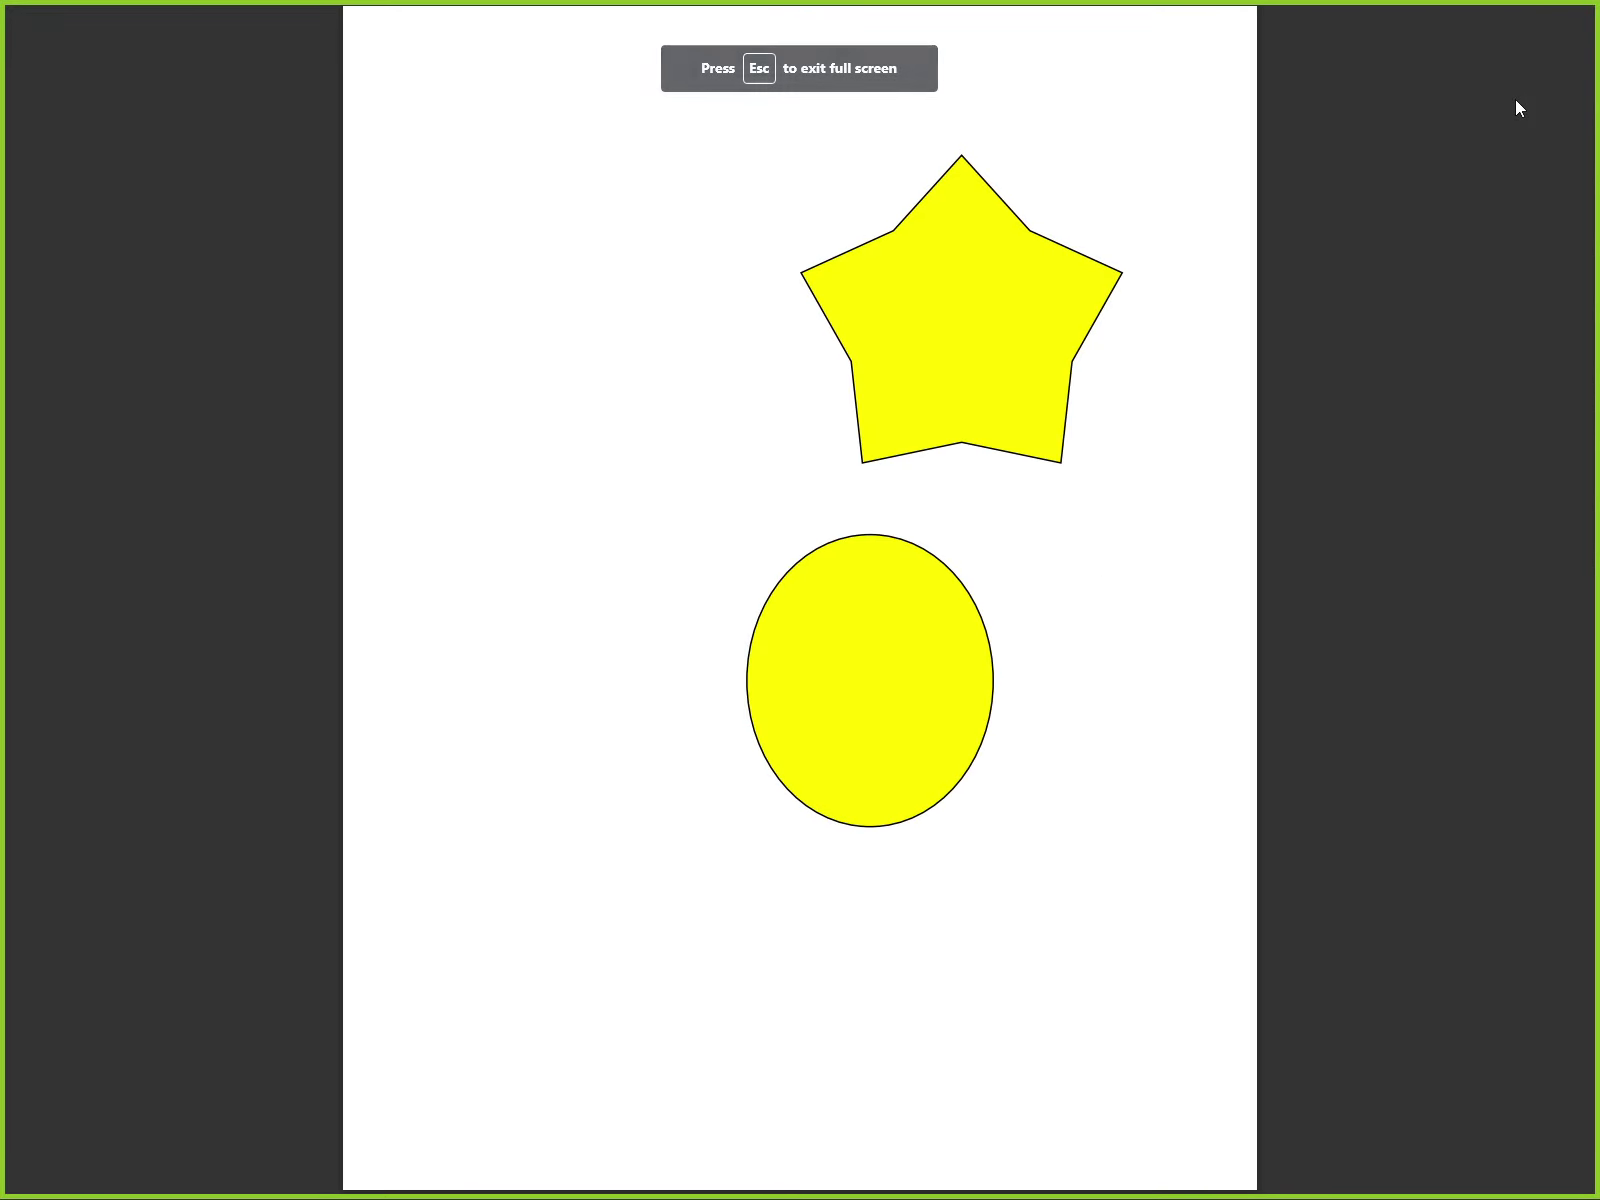
Page forward and back through the full-screen PDF to examine its transitions, exit full screen, and close the PDF viewer
key(Right)
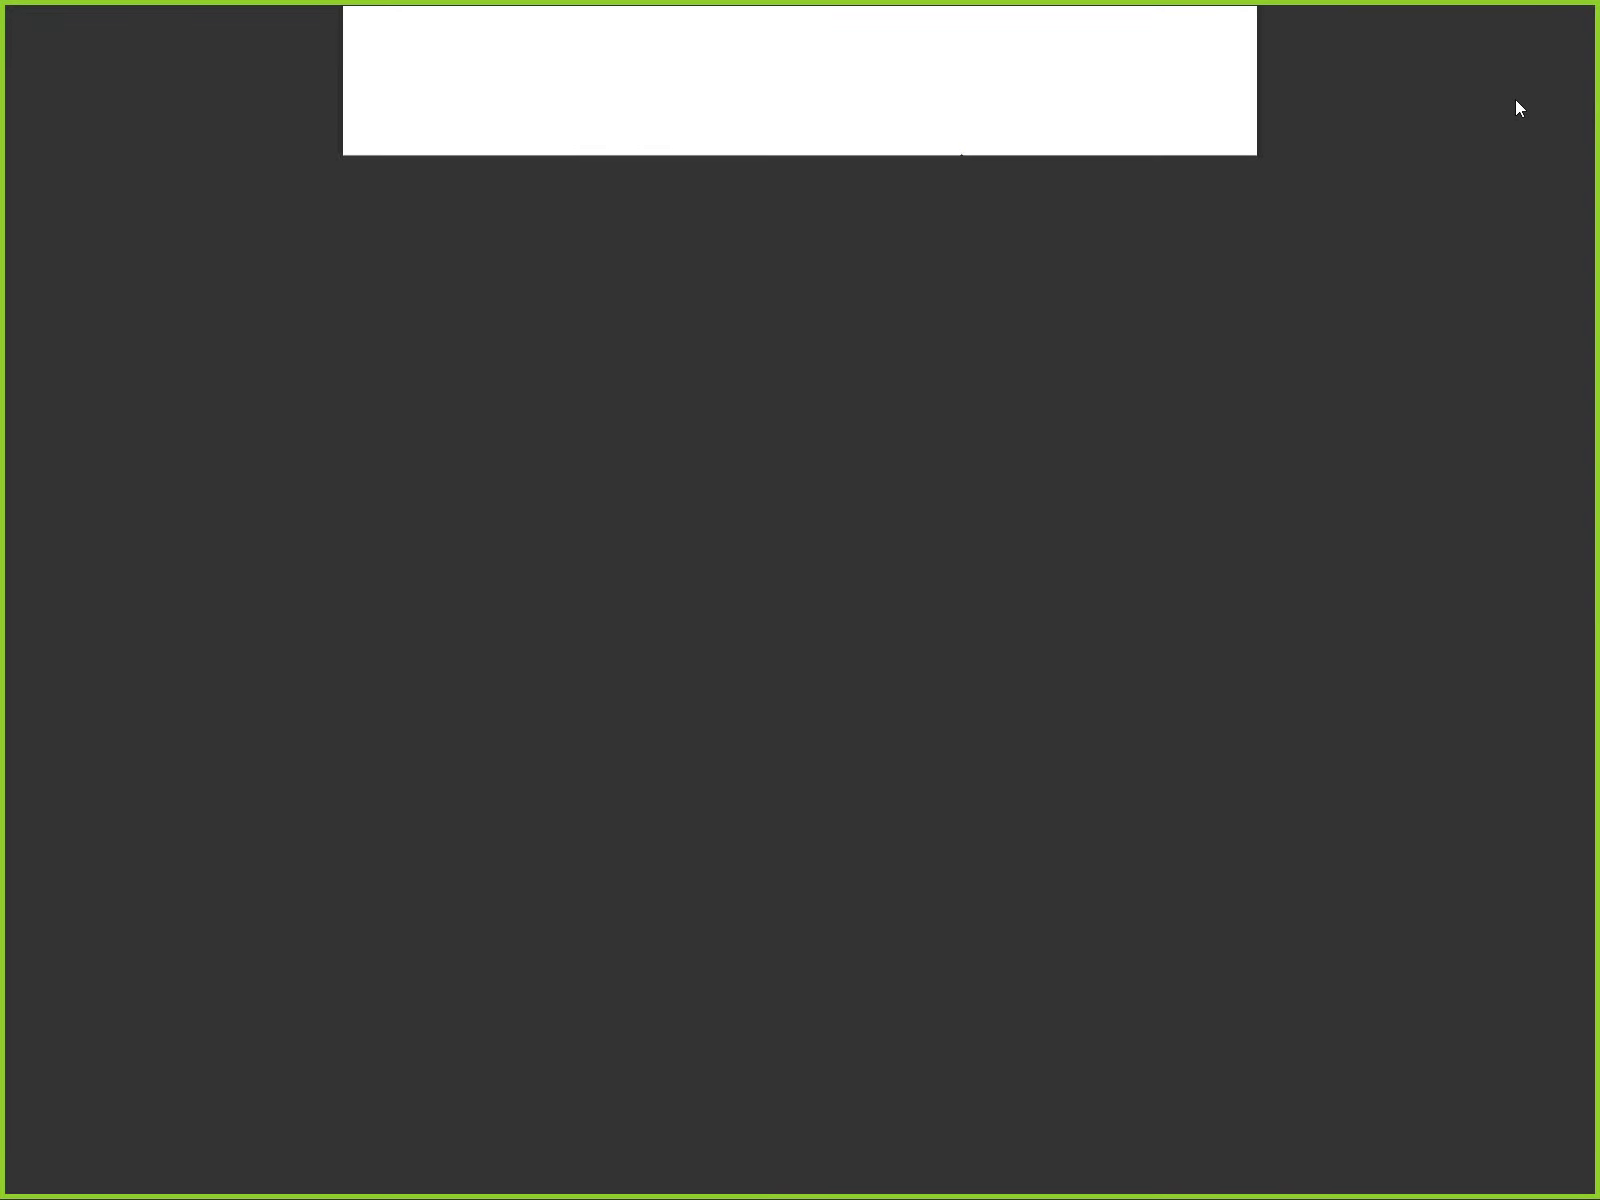
key(Right)
key(Left)
key(Left)
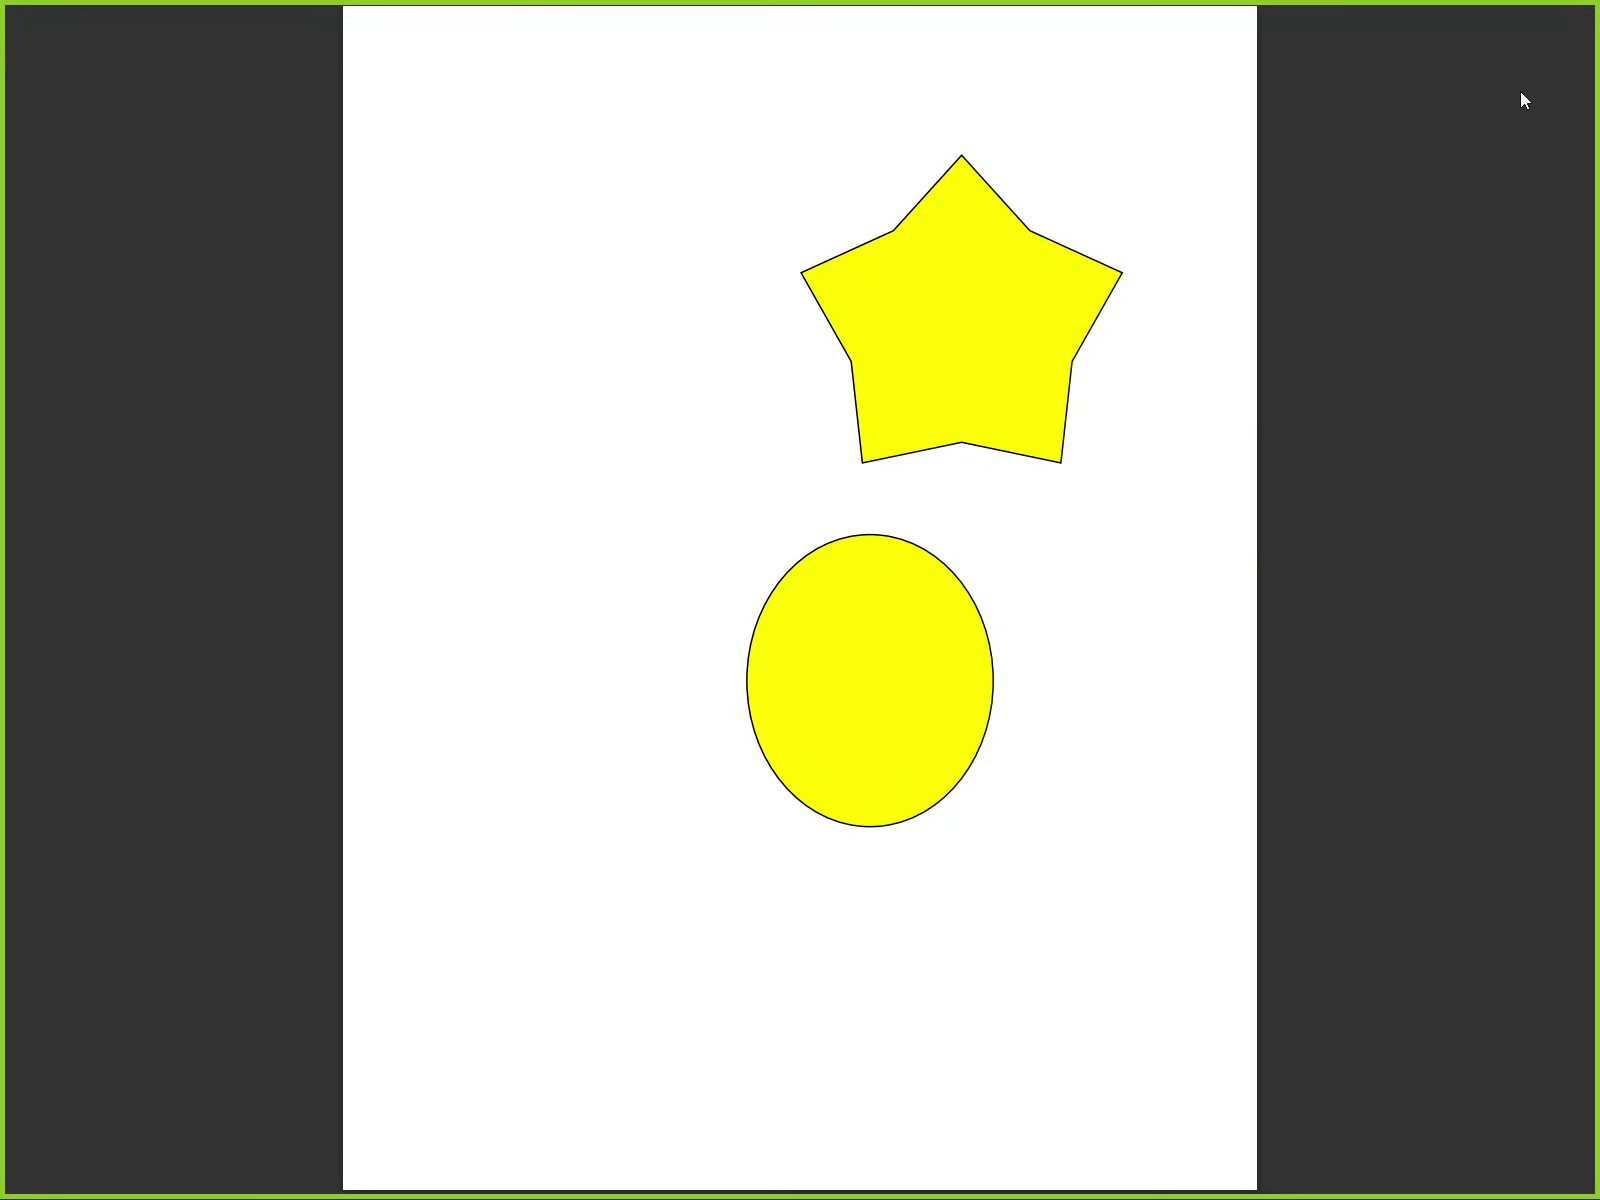
key(Escape)
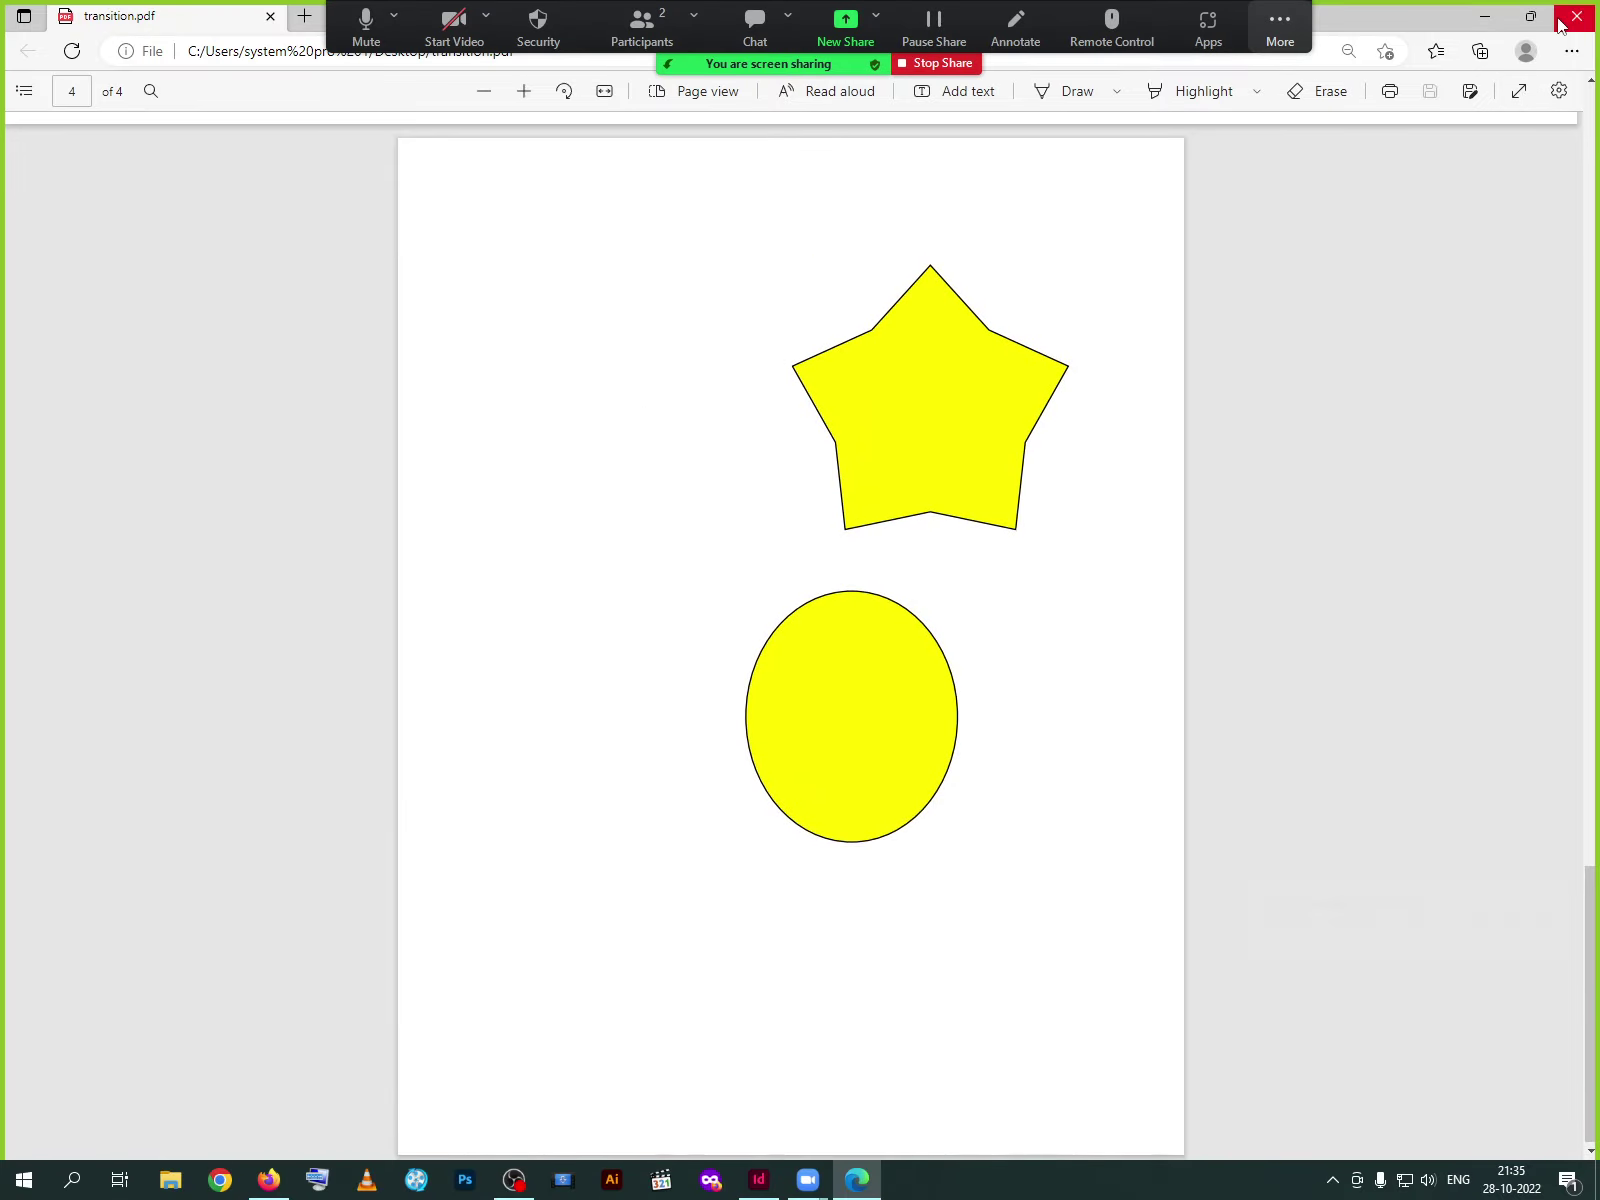
click(1560, 20)
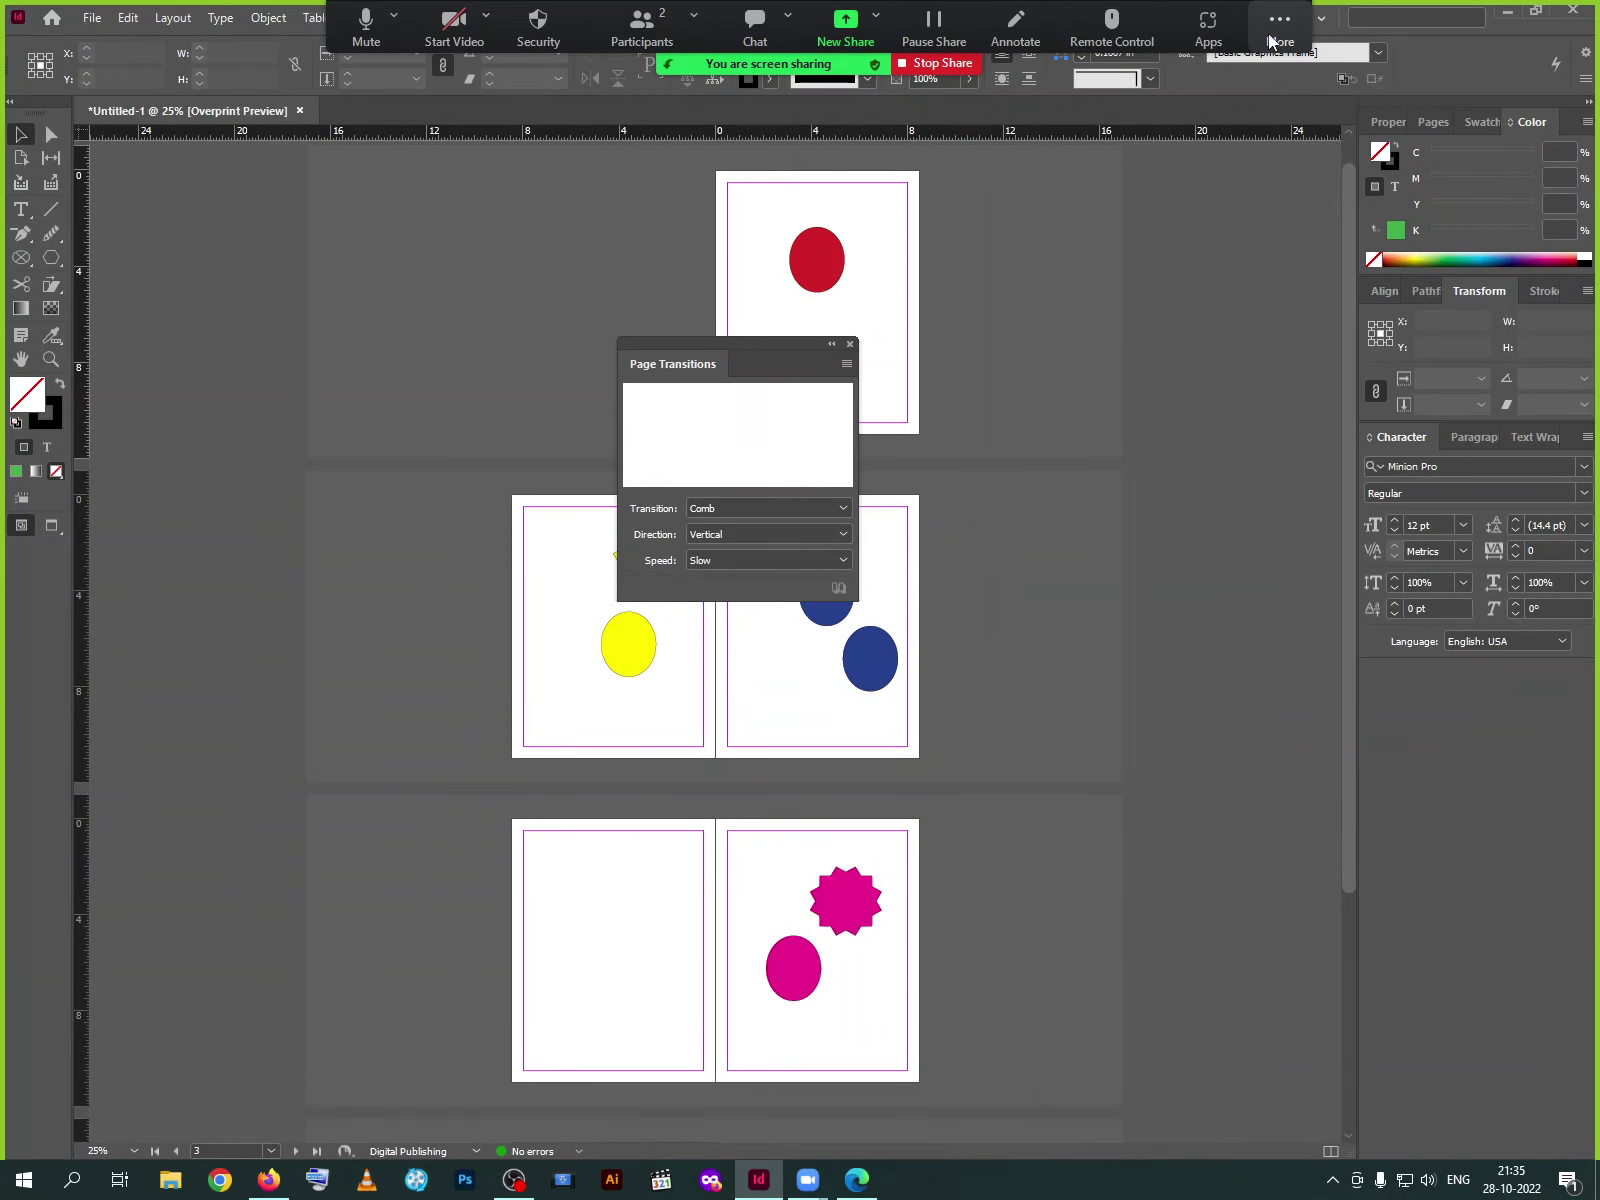
Hide the floating meeting controls and close the Page Transitions settings
click(1270, 25)
click(1305, 186)
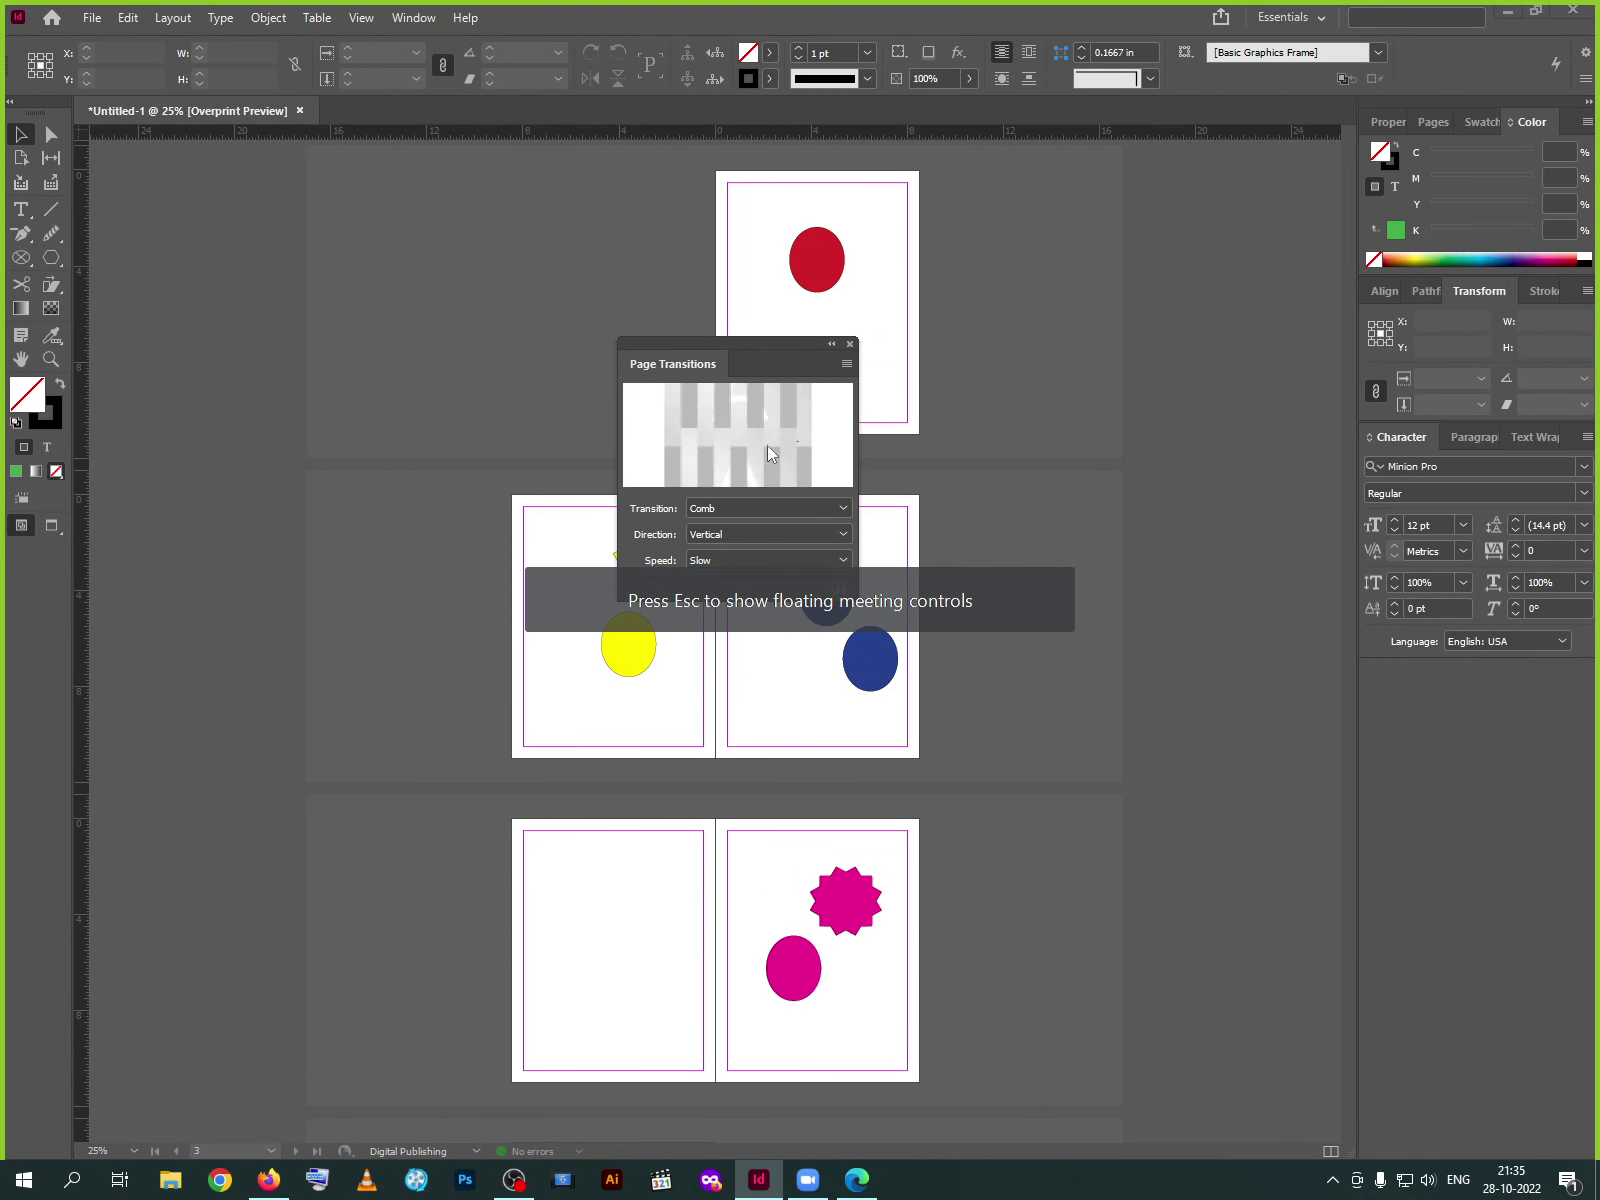
click(850, 344)
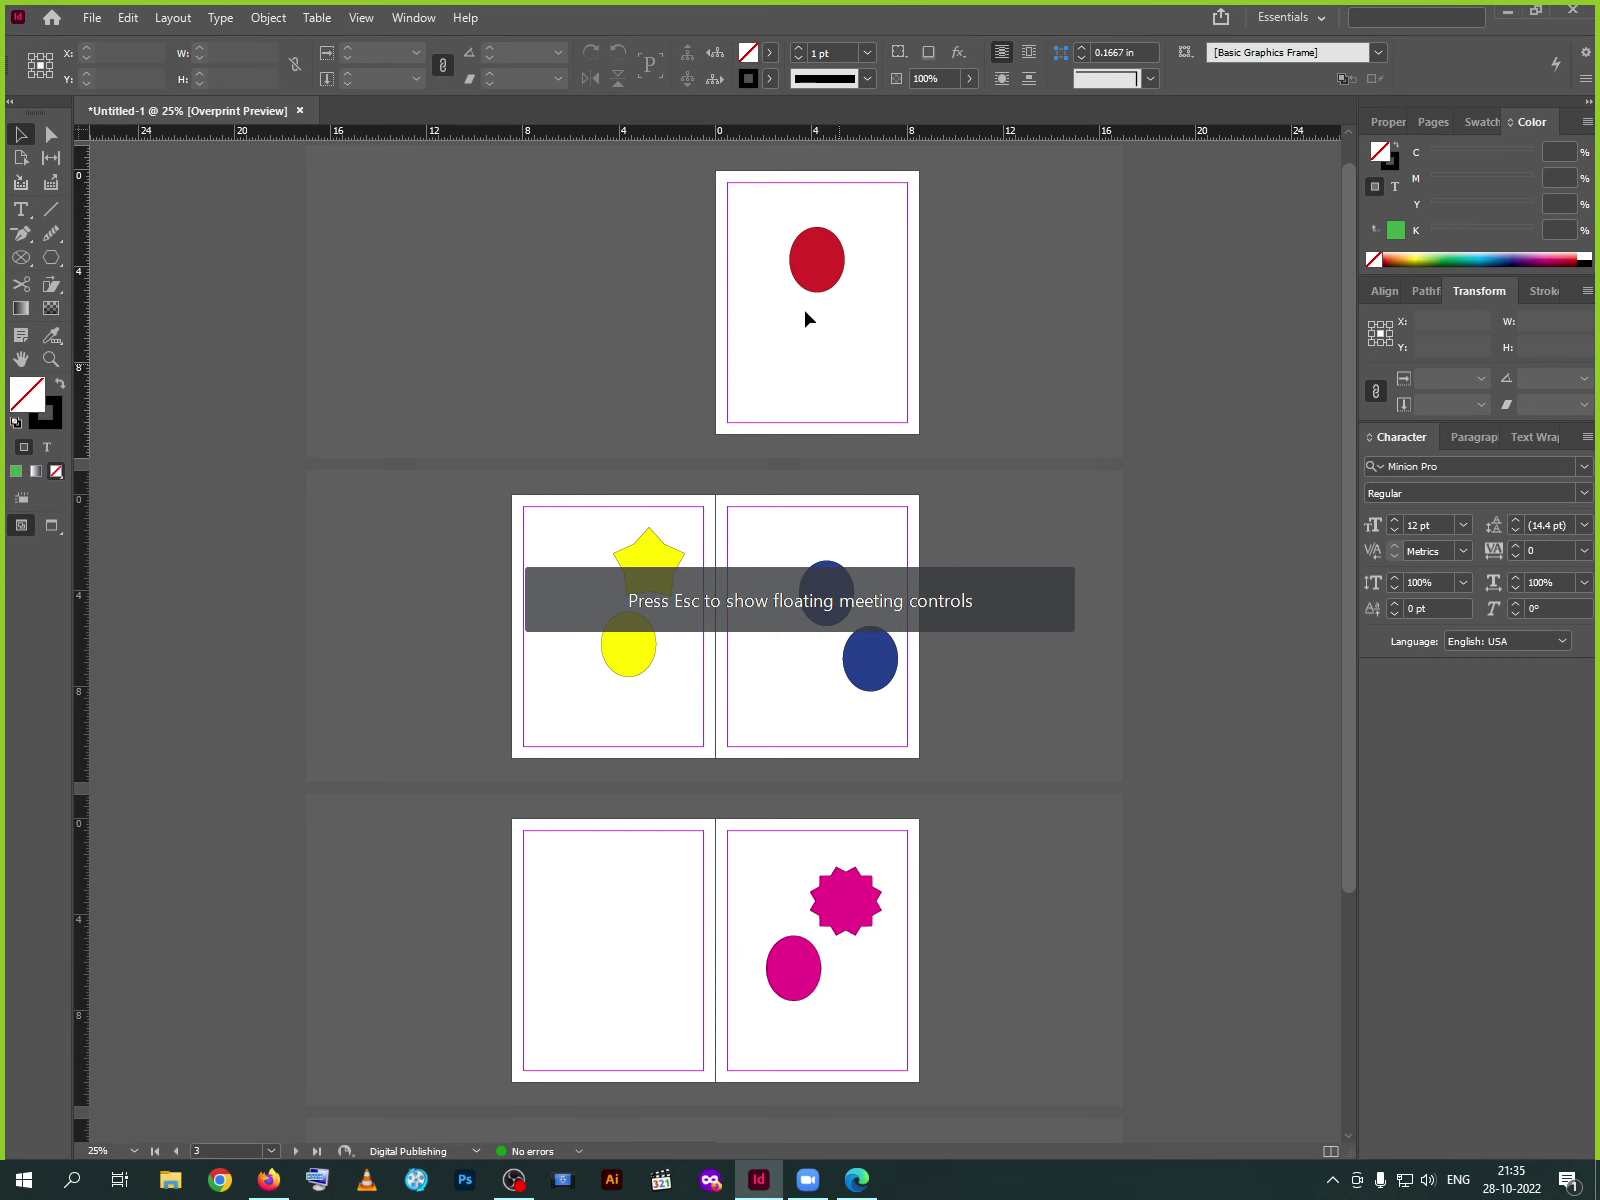
Try three columns and two columns for the first page in Margins and Columns, with the preview in view
click(172, 17)
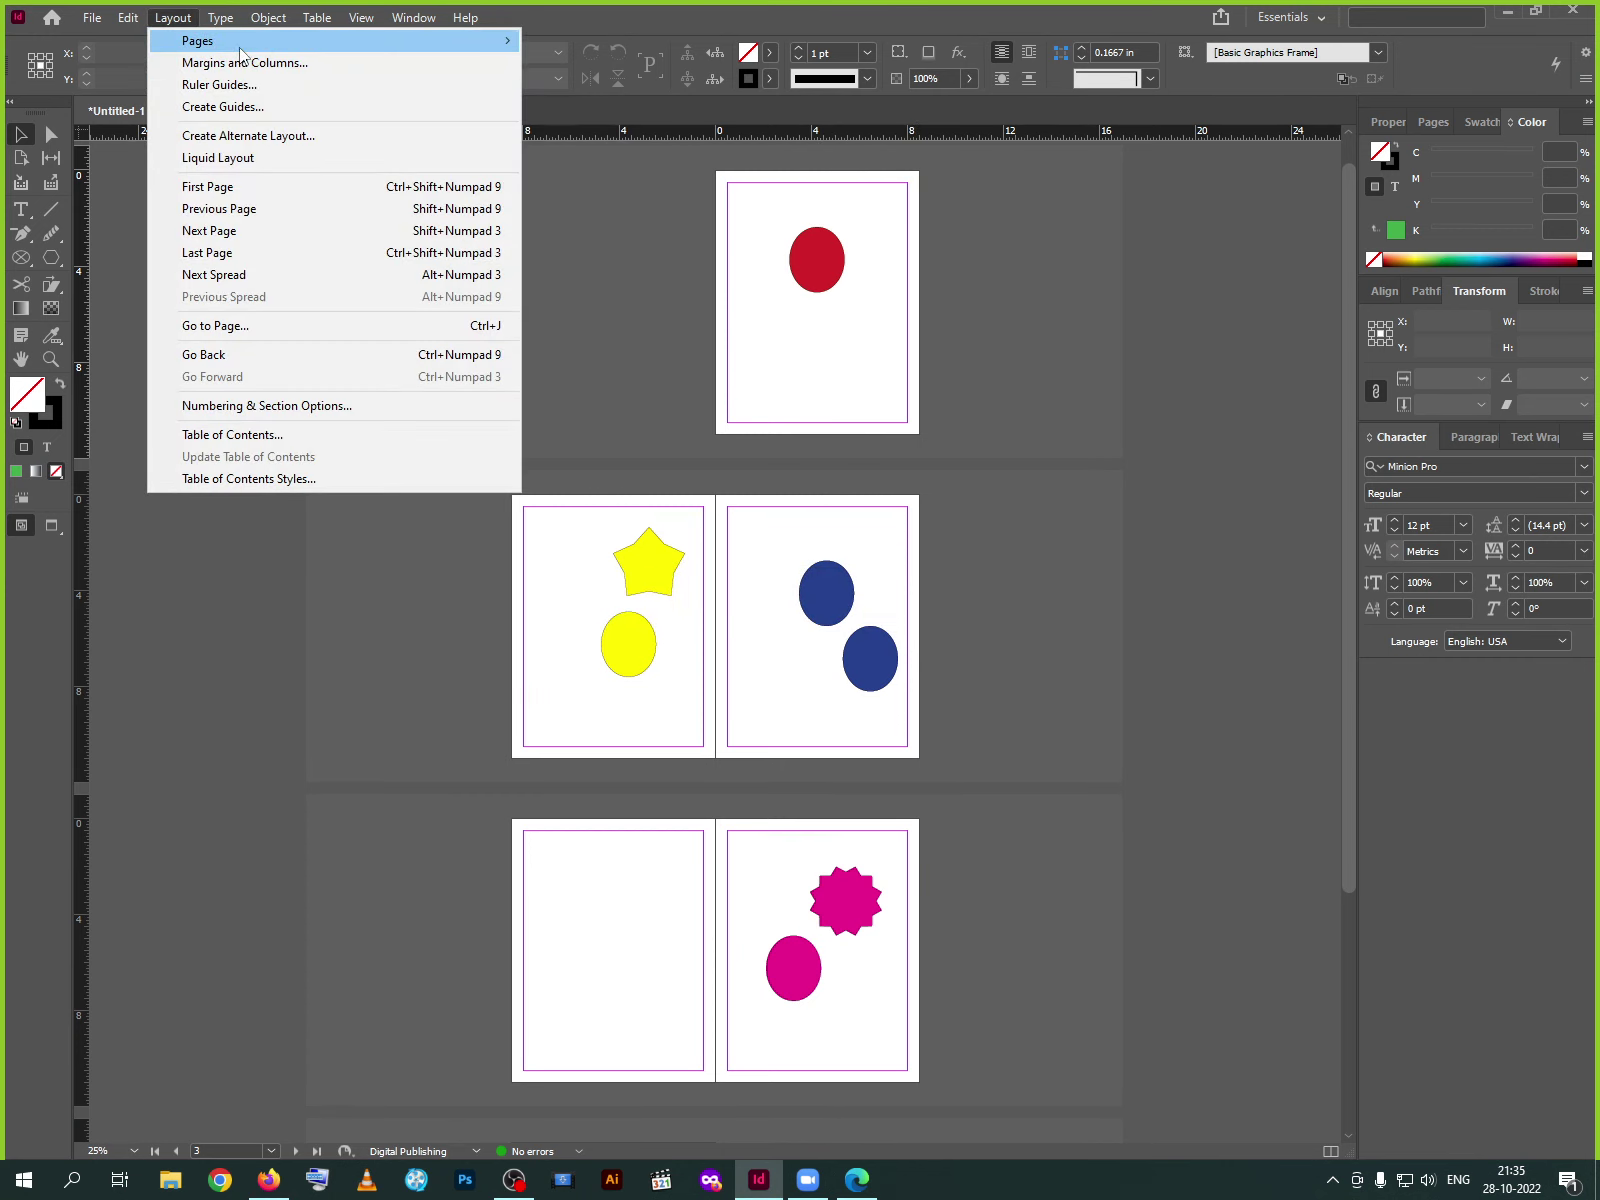
mouse_move(240, 45)
mouse_move(290, 41)
mouse_move(622, 224)
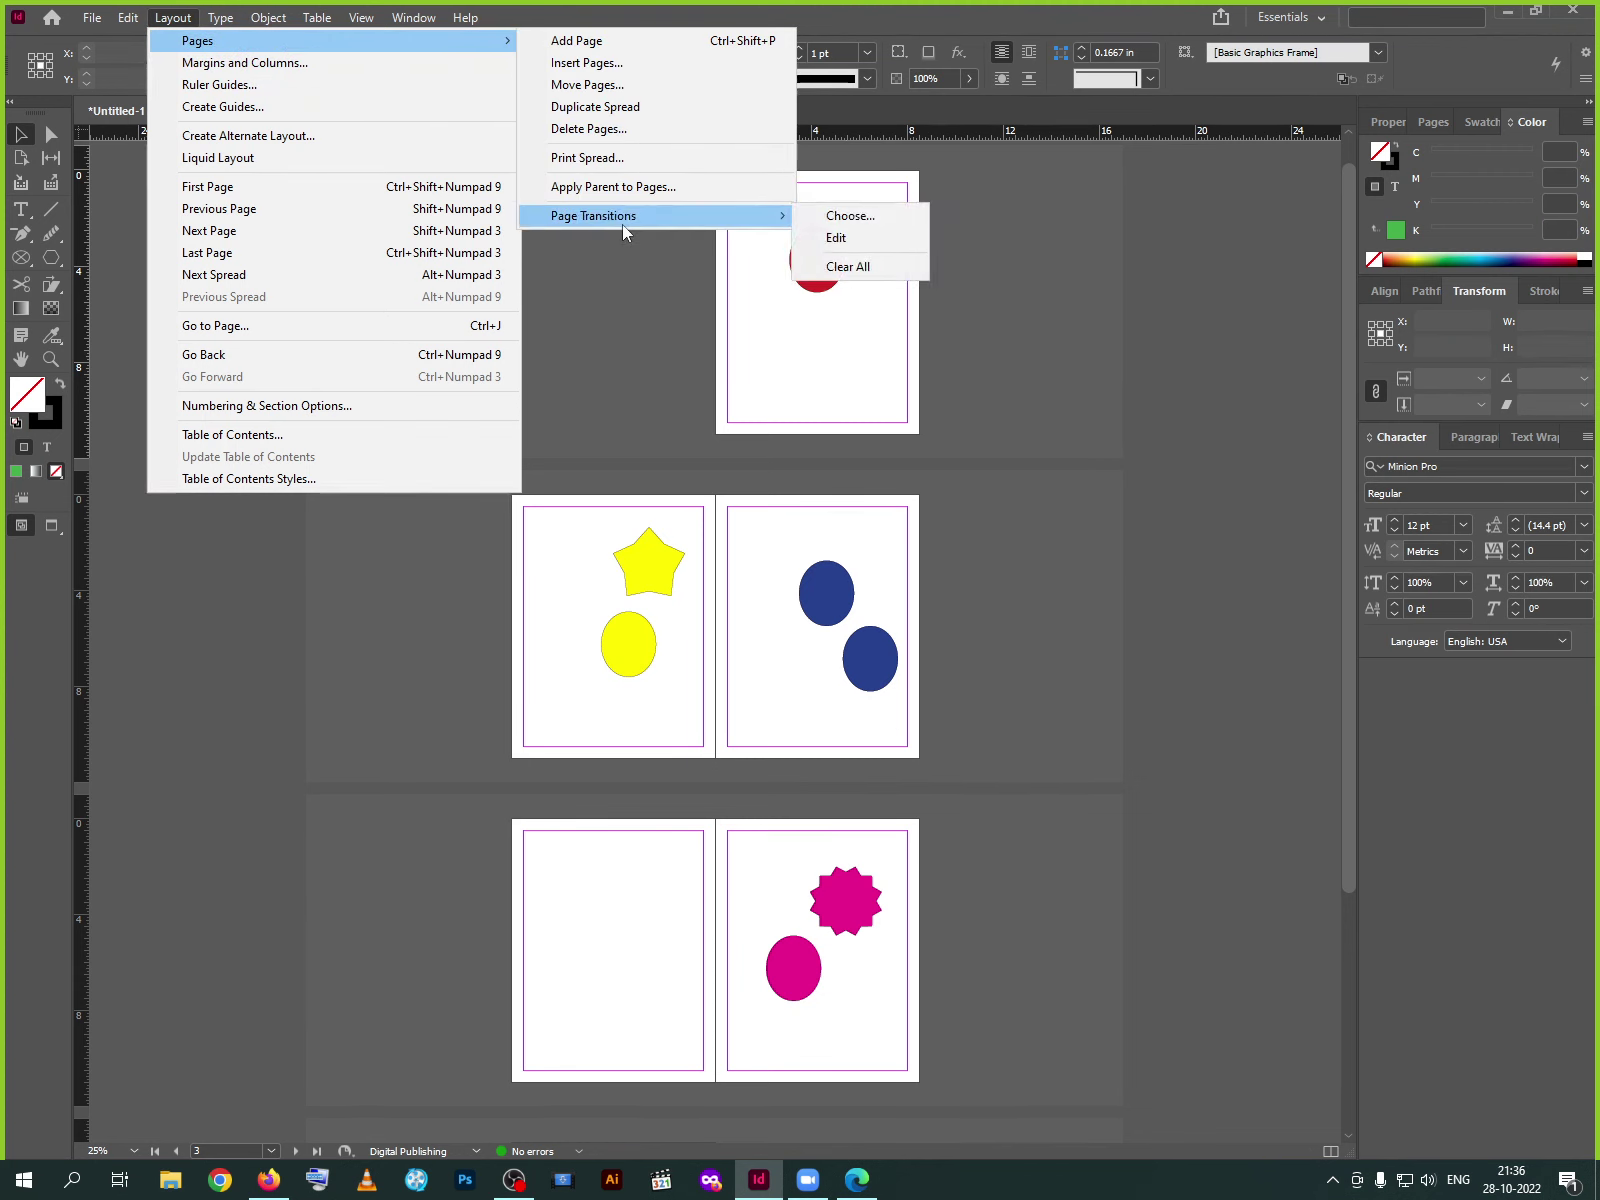
click(278, 66)
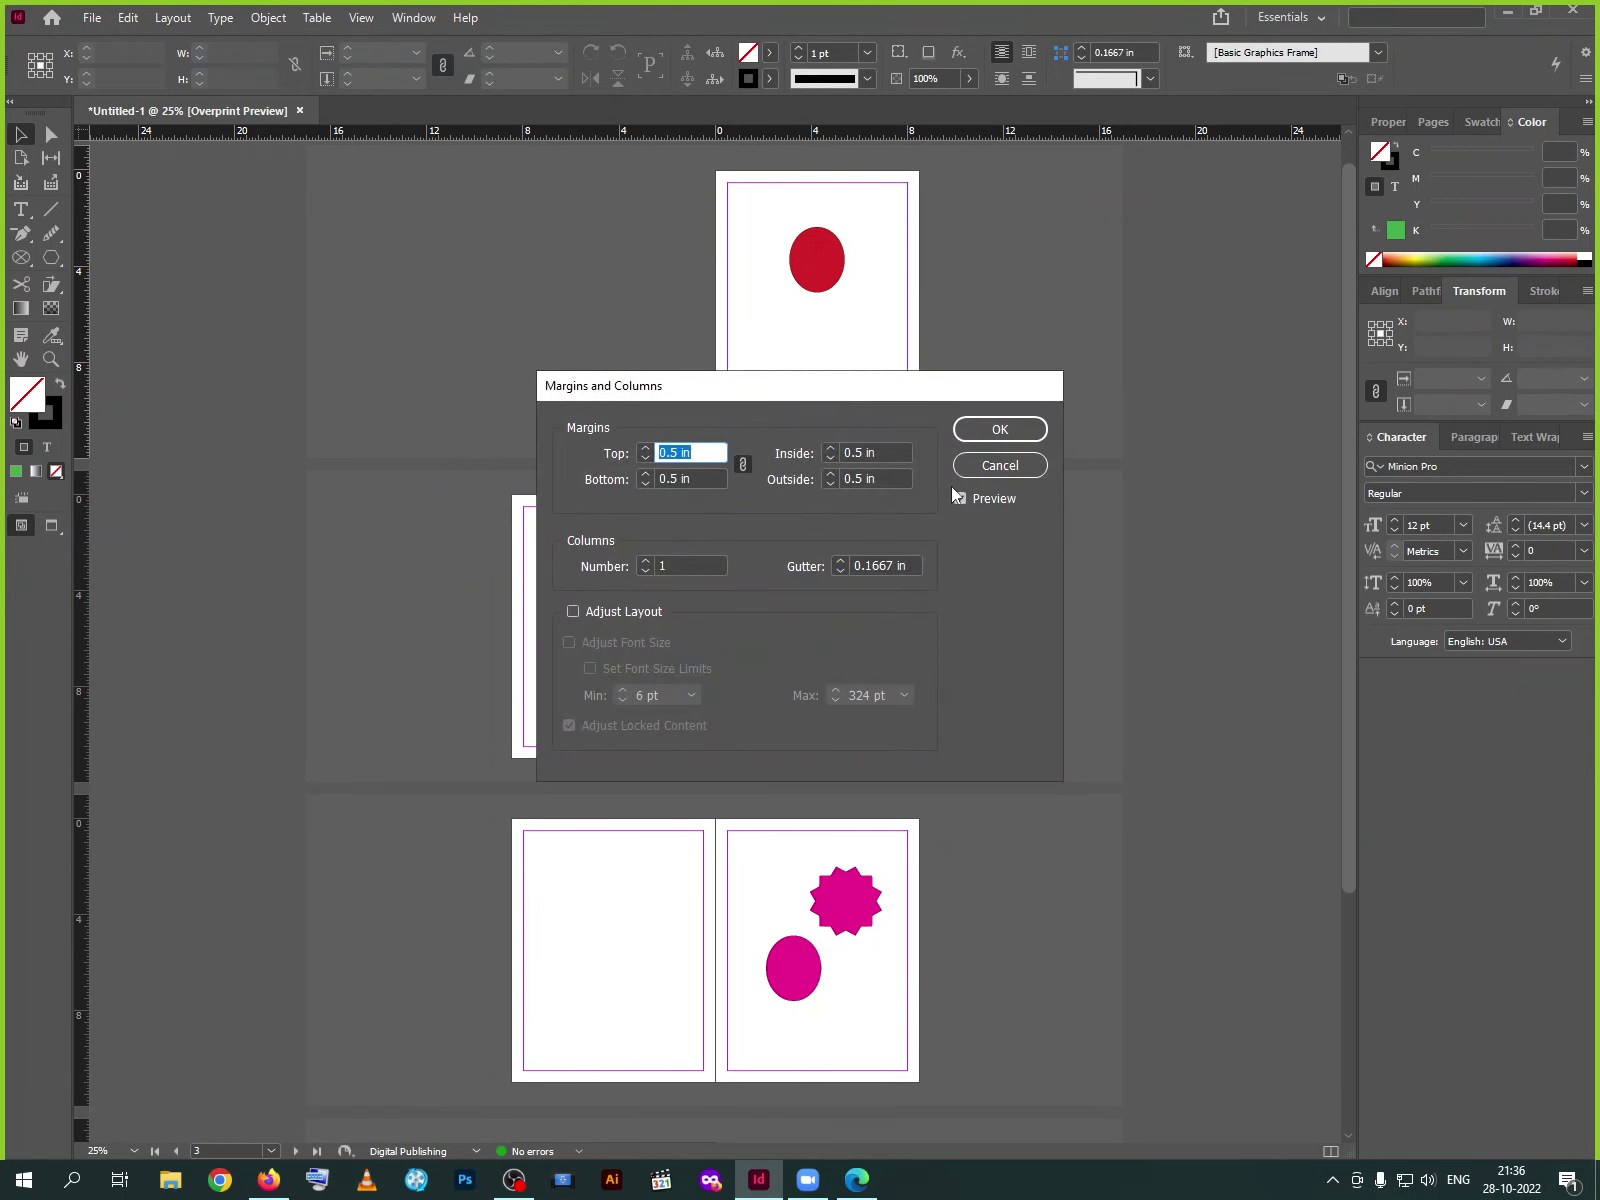
drag(725, 386, 1107, 385)
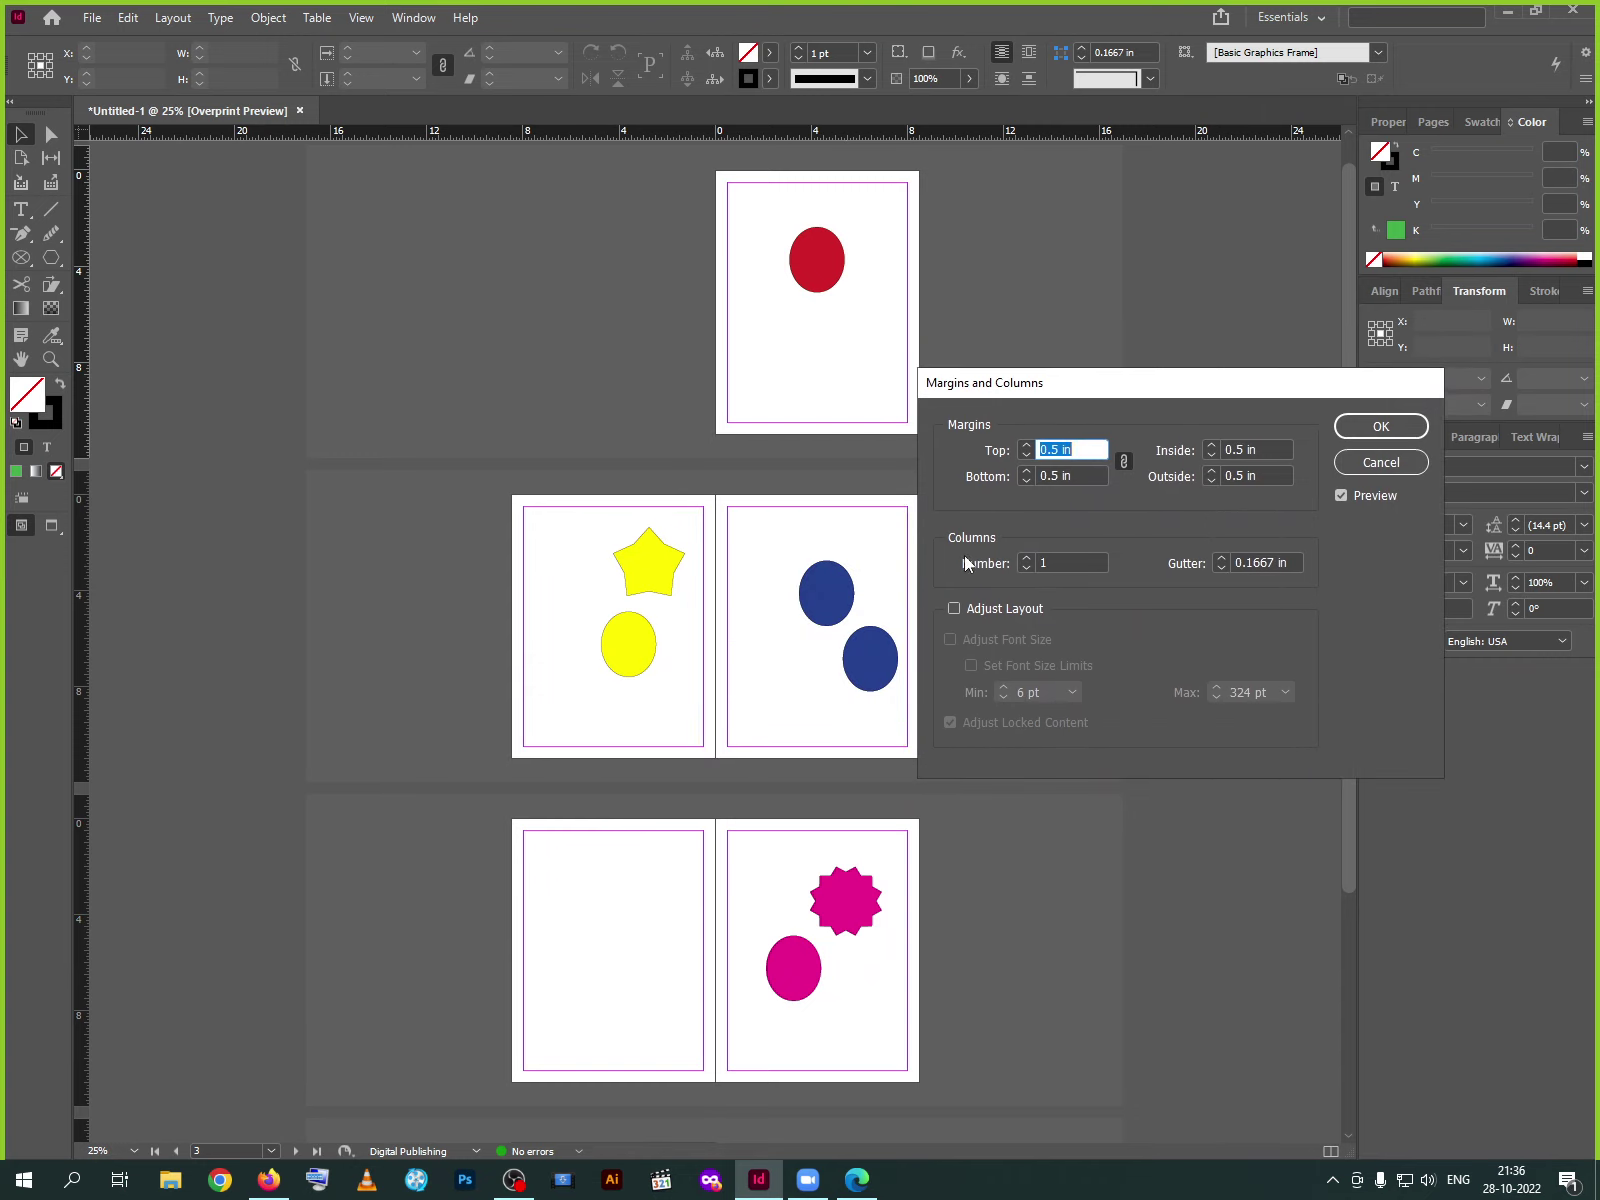
click(1026, 559)
click(1026, 559)
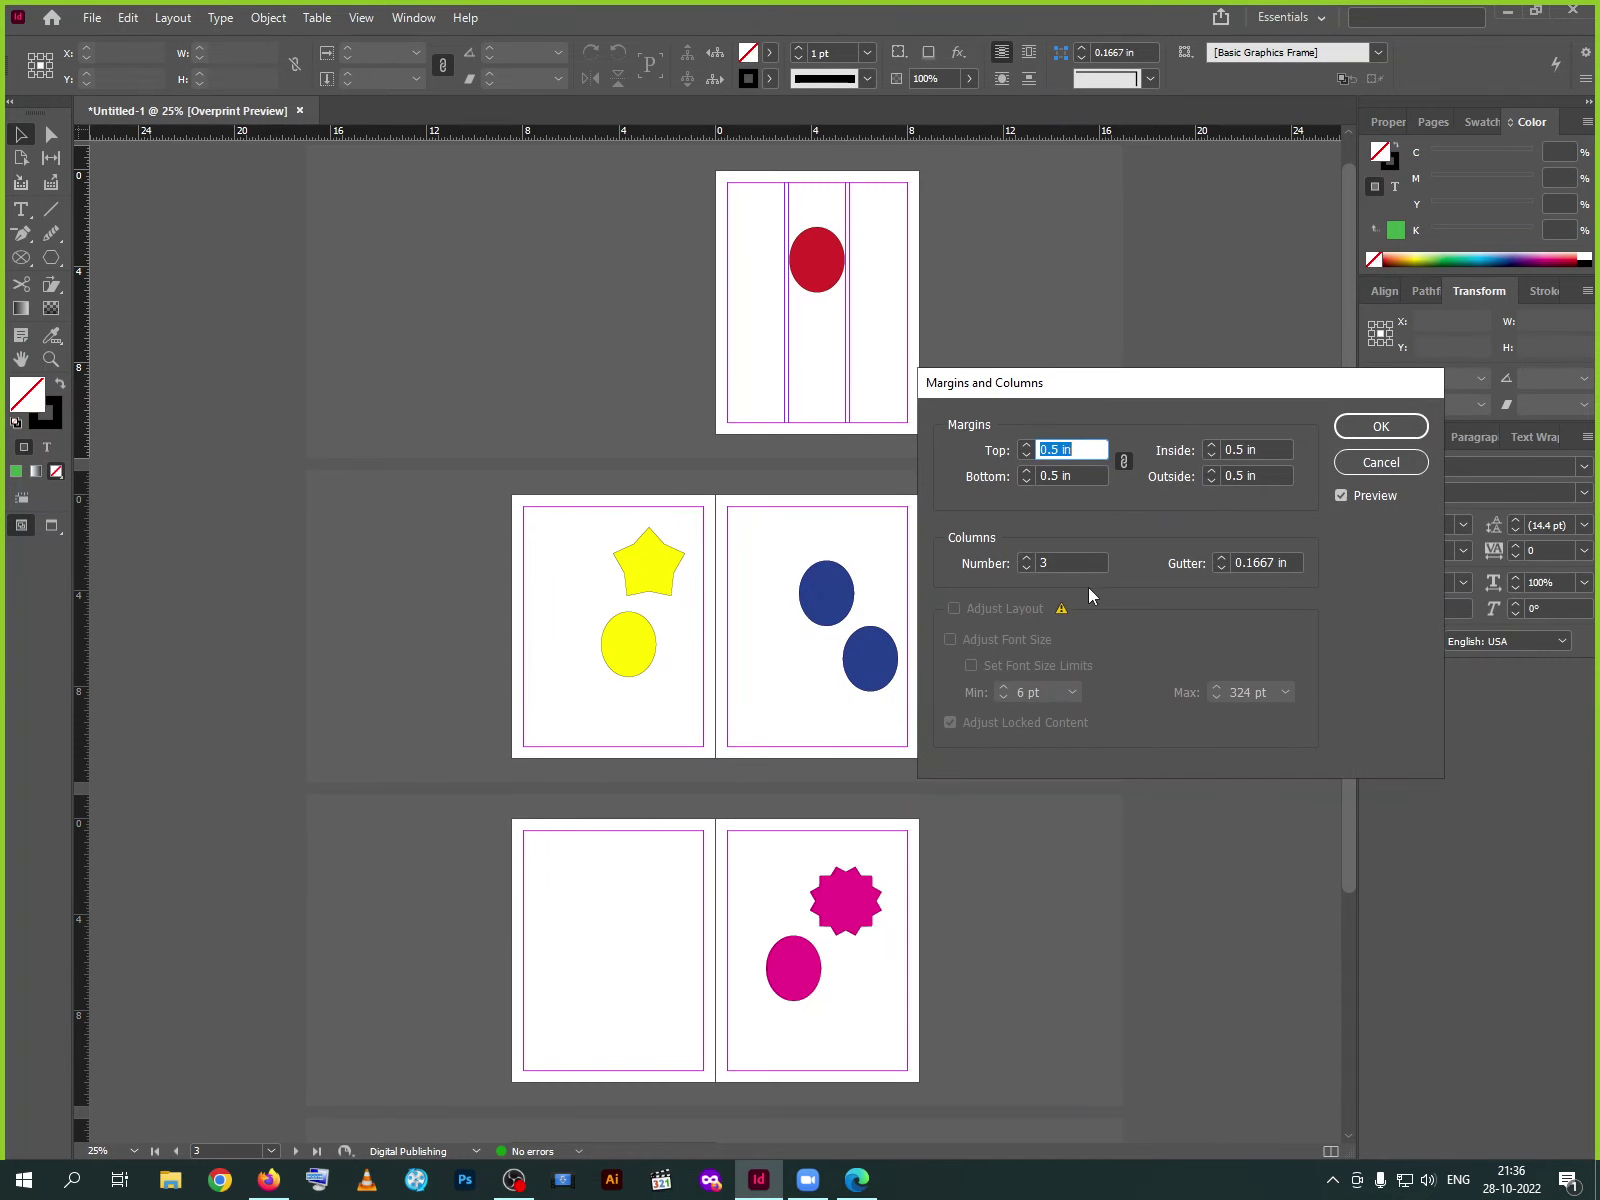
click(1028, 570)
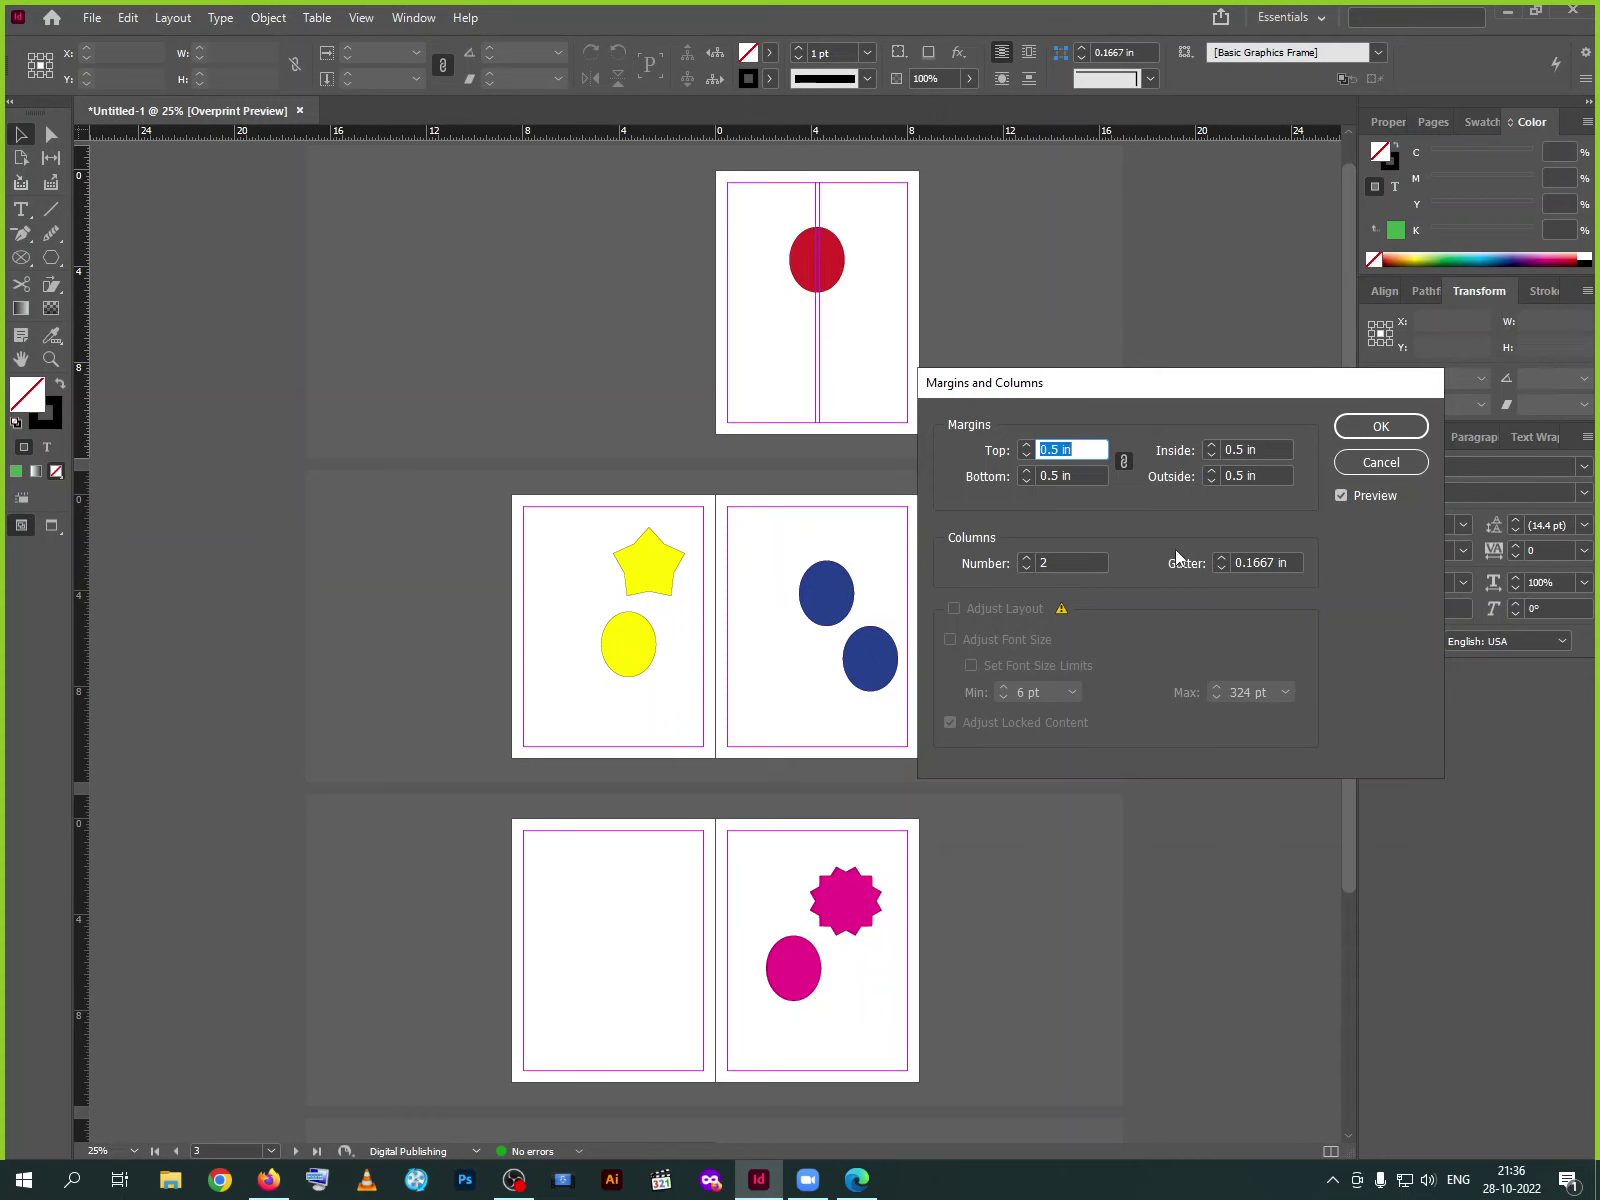
Try a column gutter of 0.8125 in and cancel the margin and column changes
click(1224, 558)
click(1224, 558)
click(1224, 558)
click(1224, 558)
click(1224, 558)
click(1224, 558)
click(1224, 558)
click(1224, 558)
click(1224, 558)
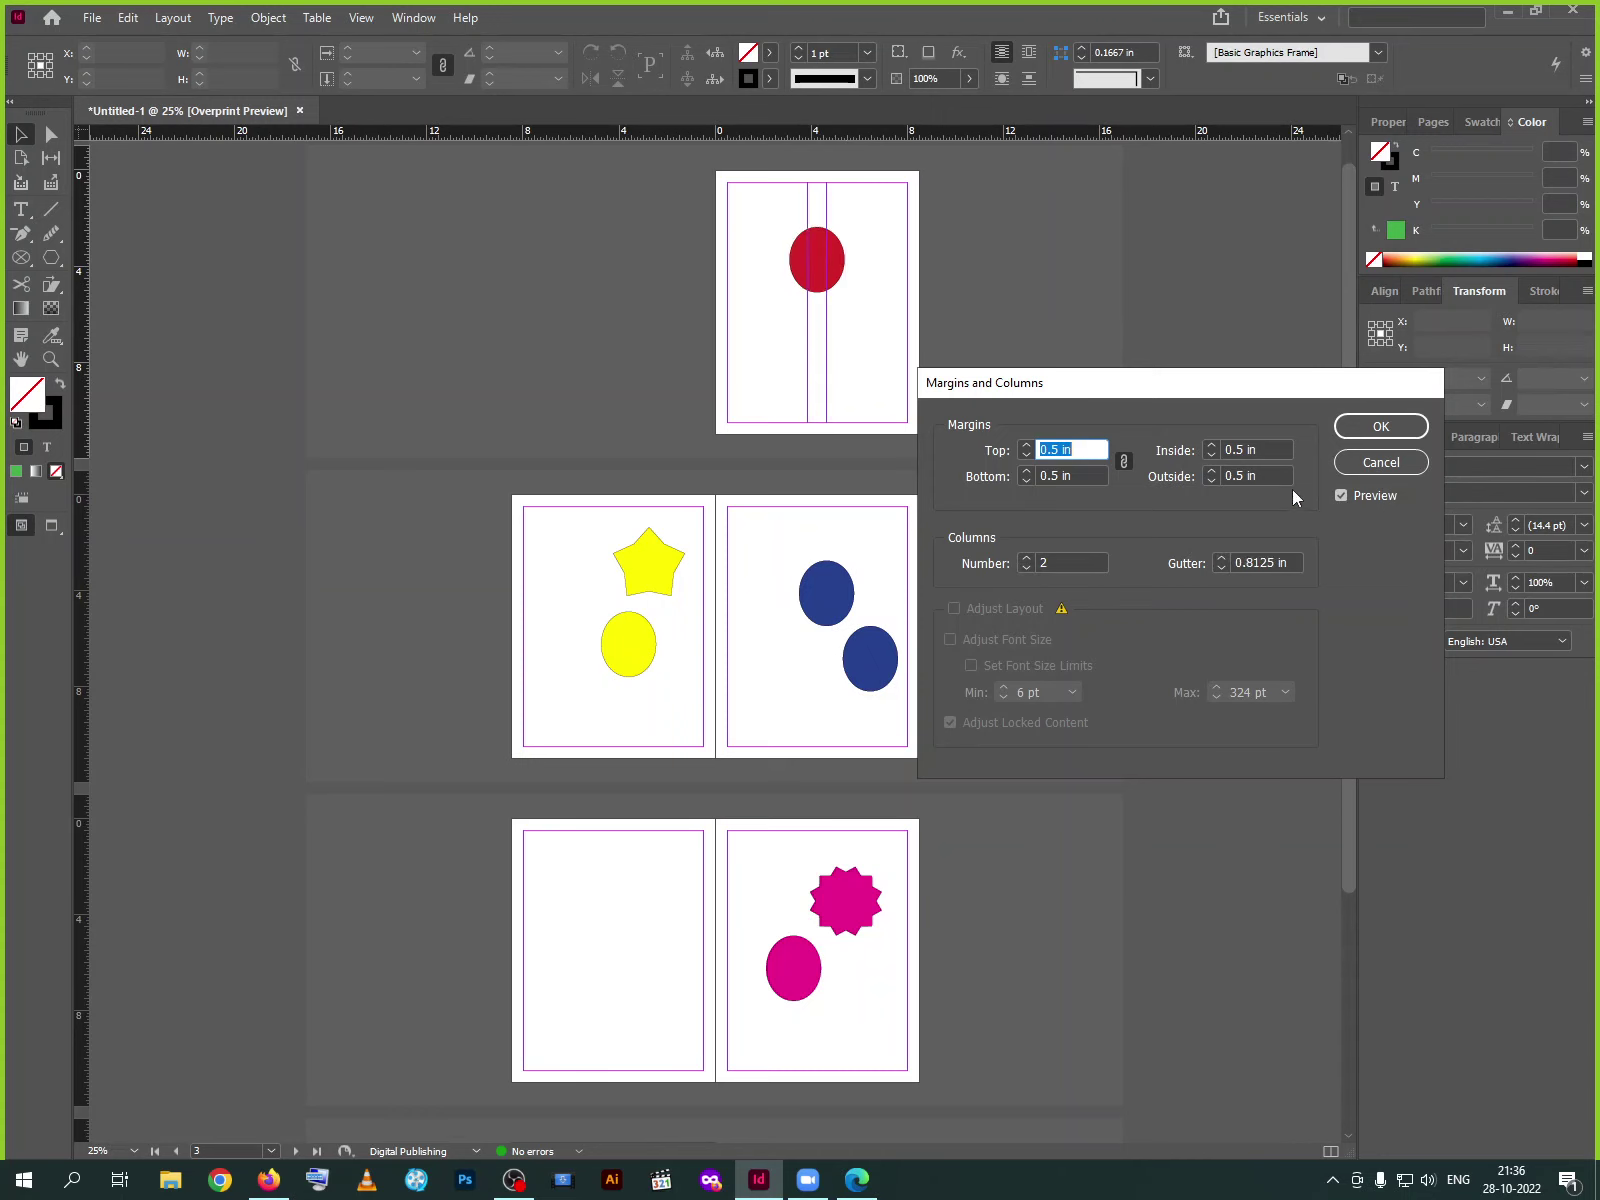
click(1366, 464)
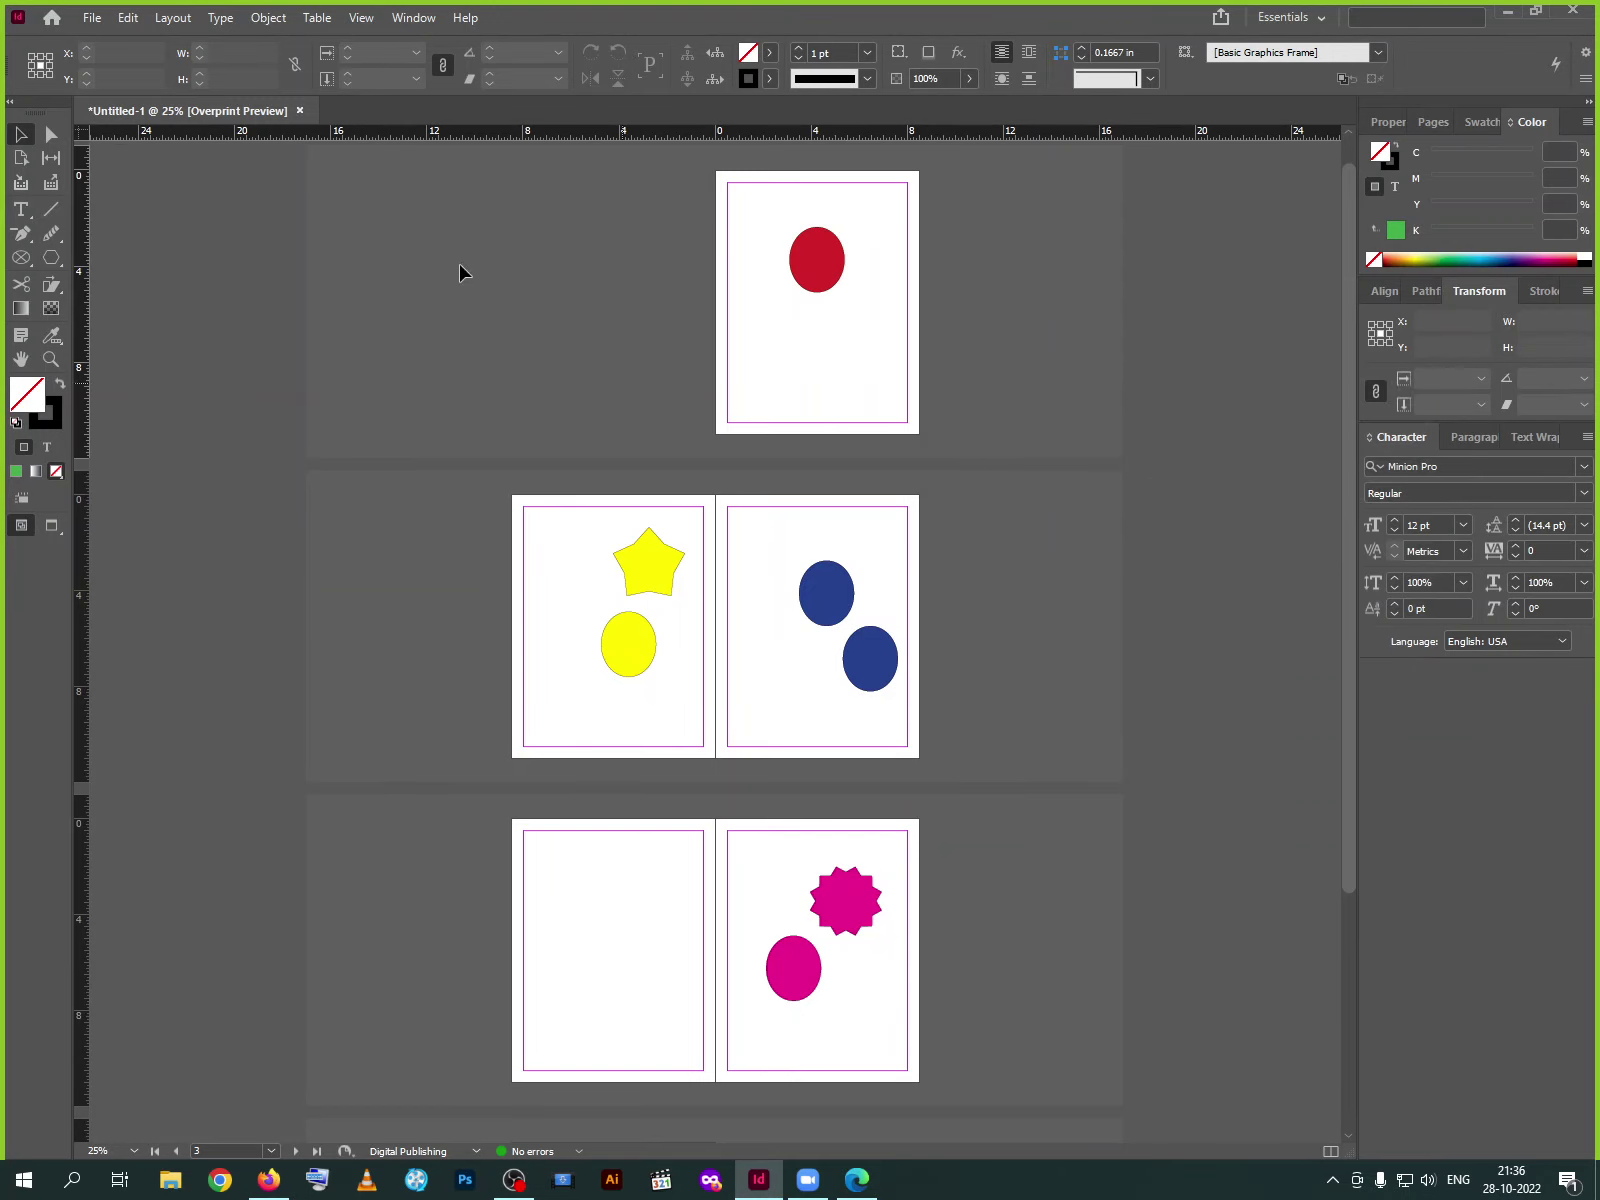
Close Untitled-1 without saving its changes and create a new blank letter-size portrait document
click(300, 111)
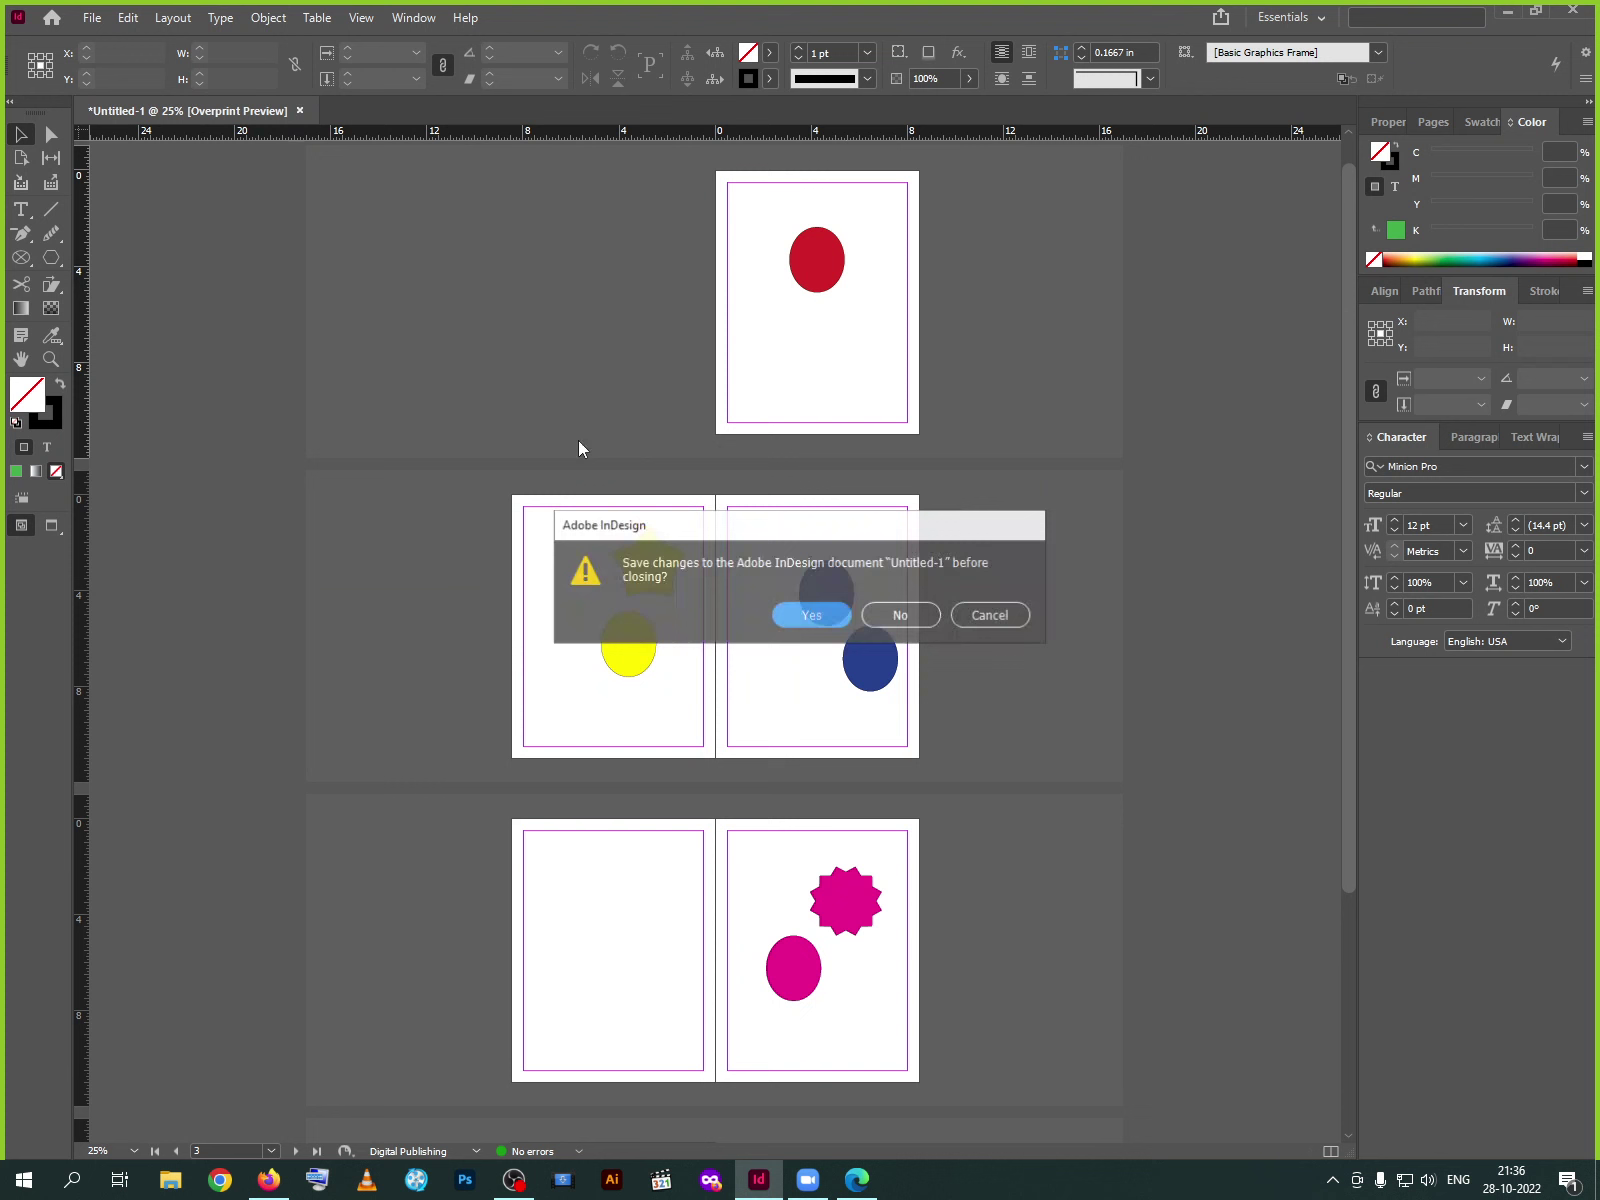
click(905, 617)
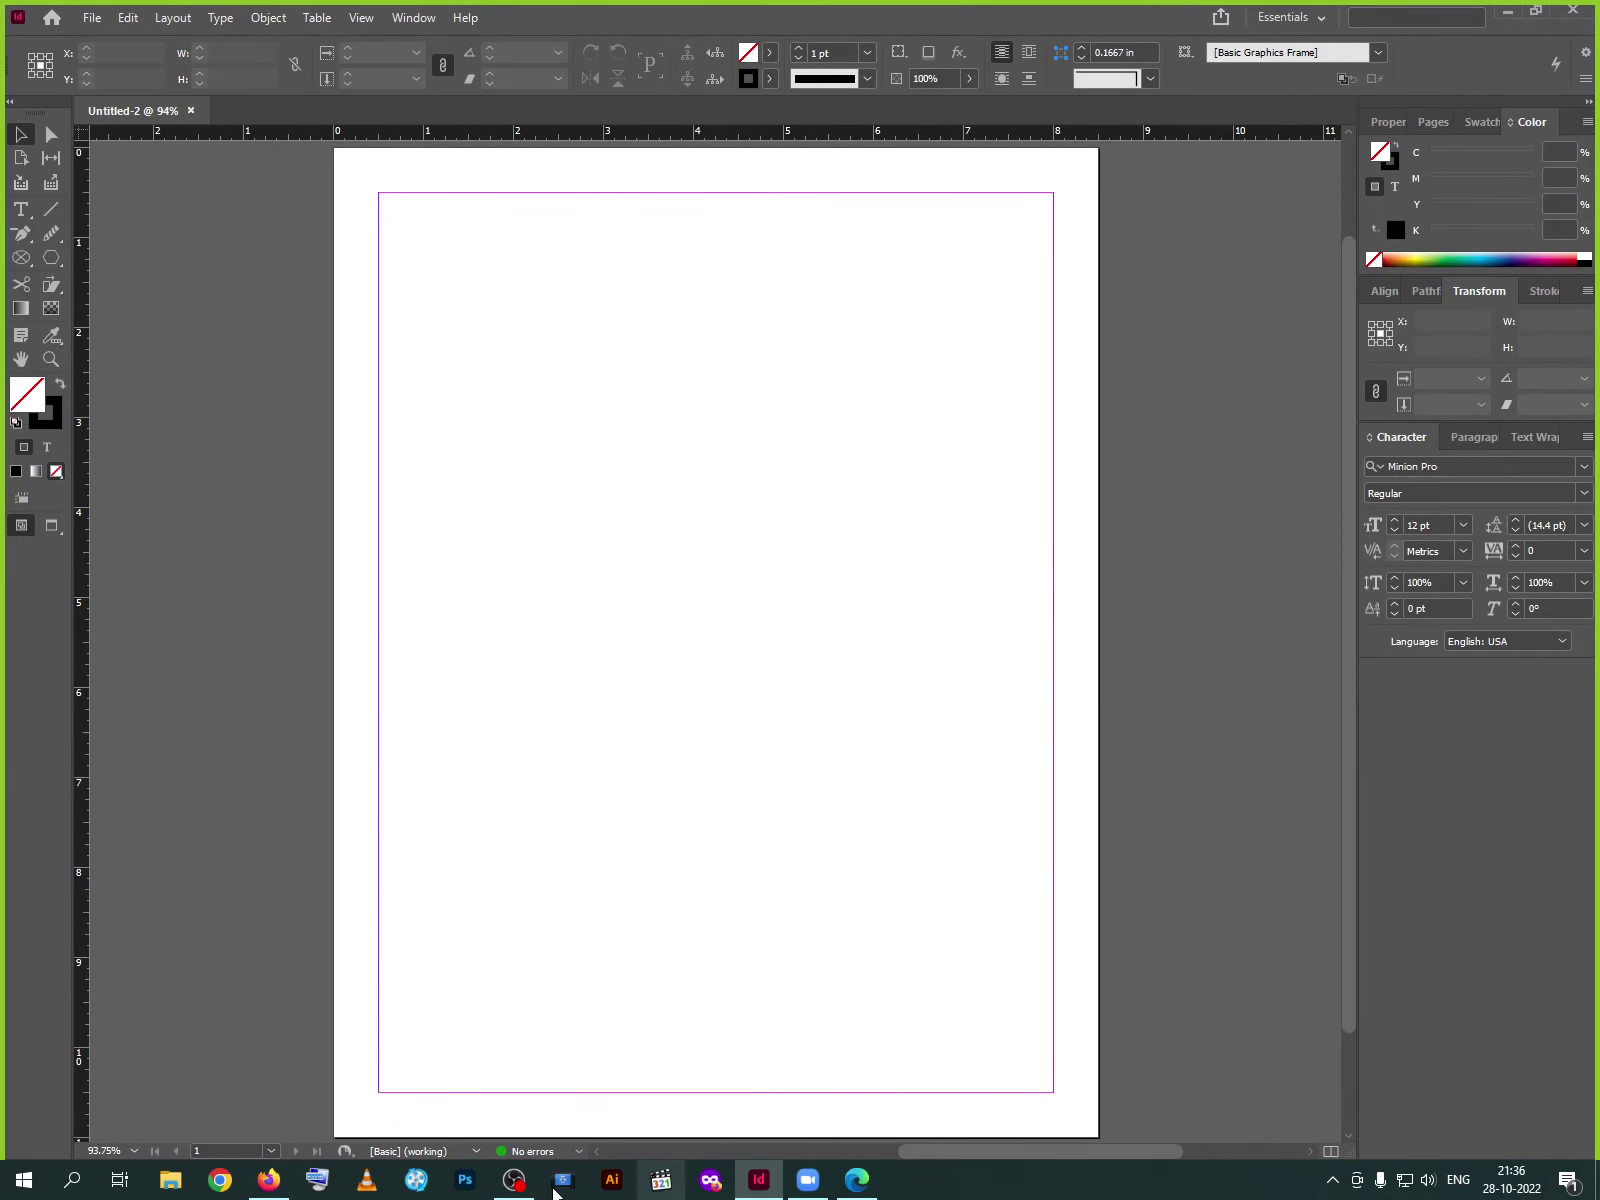
Switch to Firefox and open a new browser tab to find sample text
click(268, 1180)
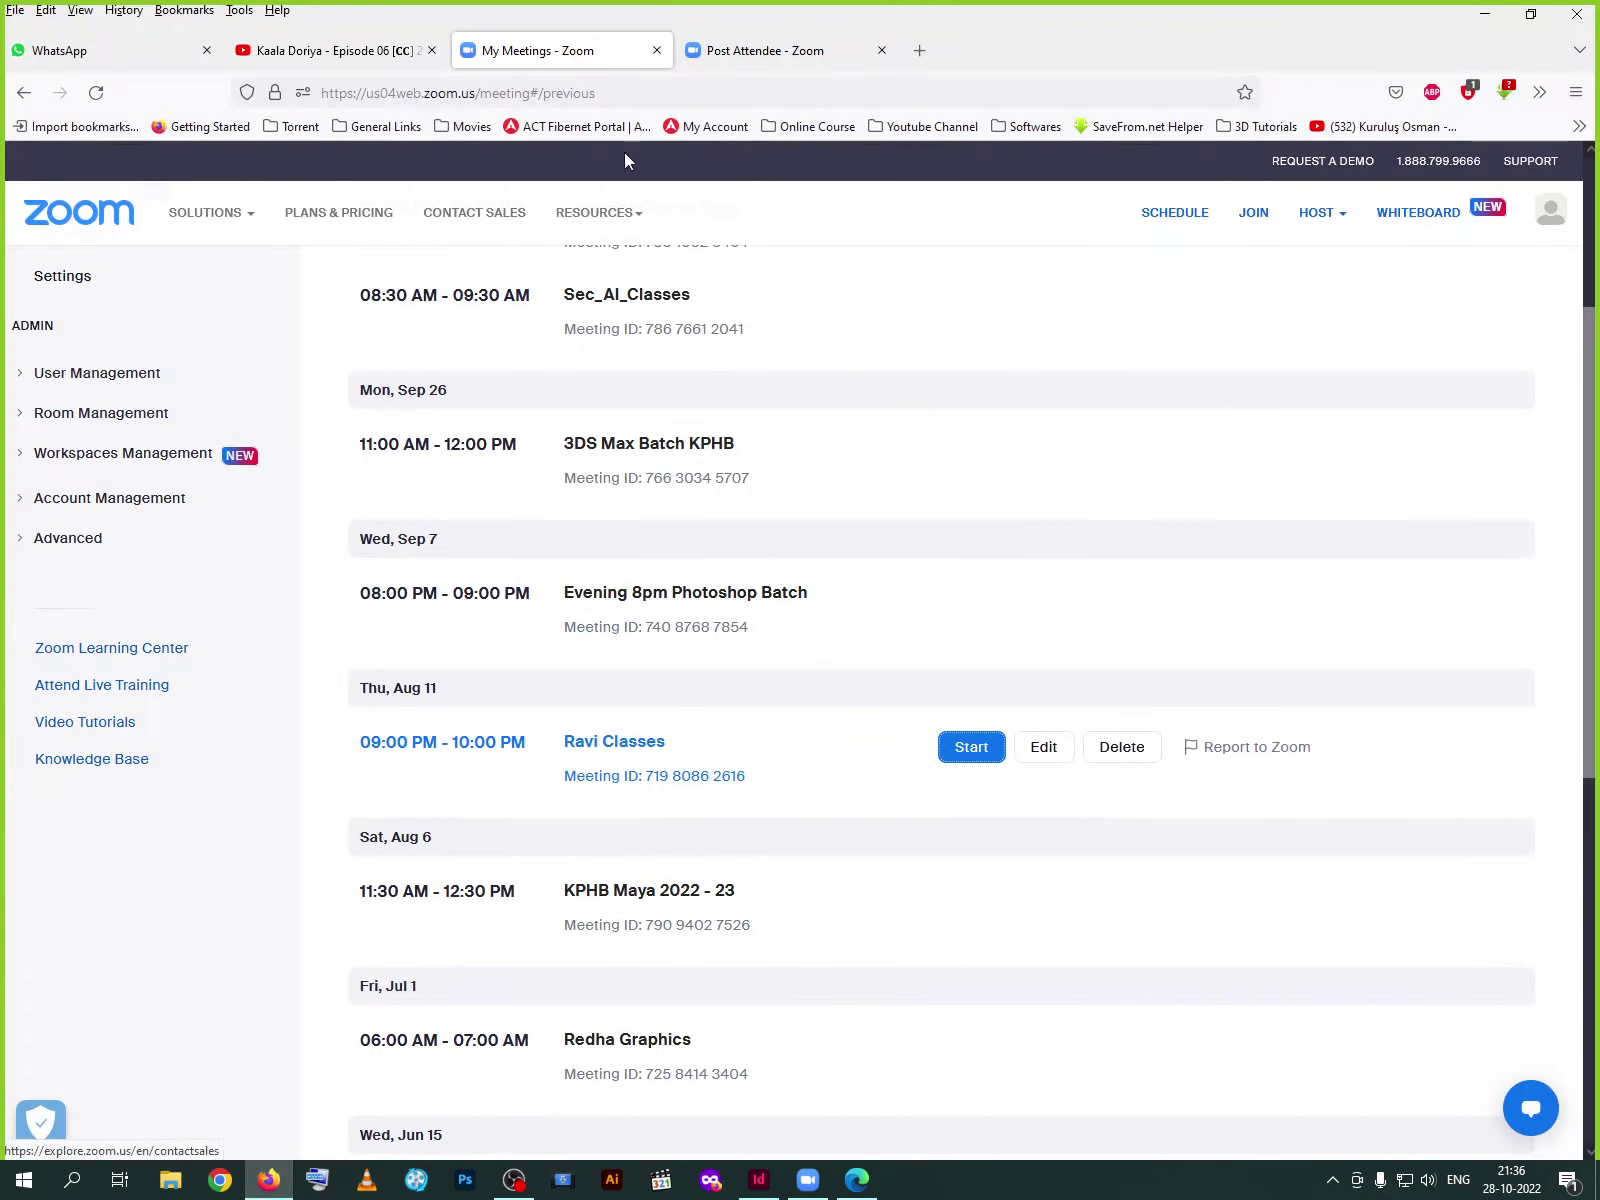
click(919, 50)
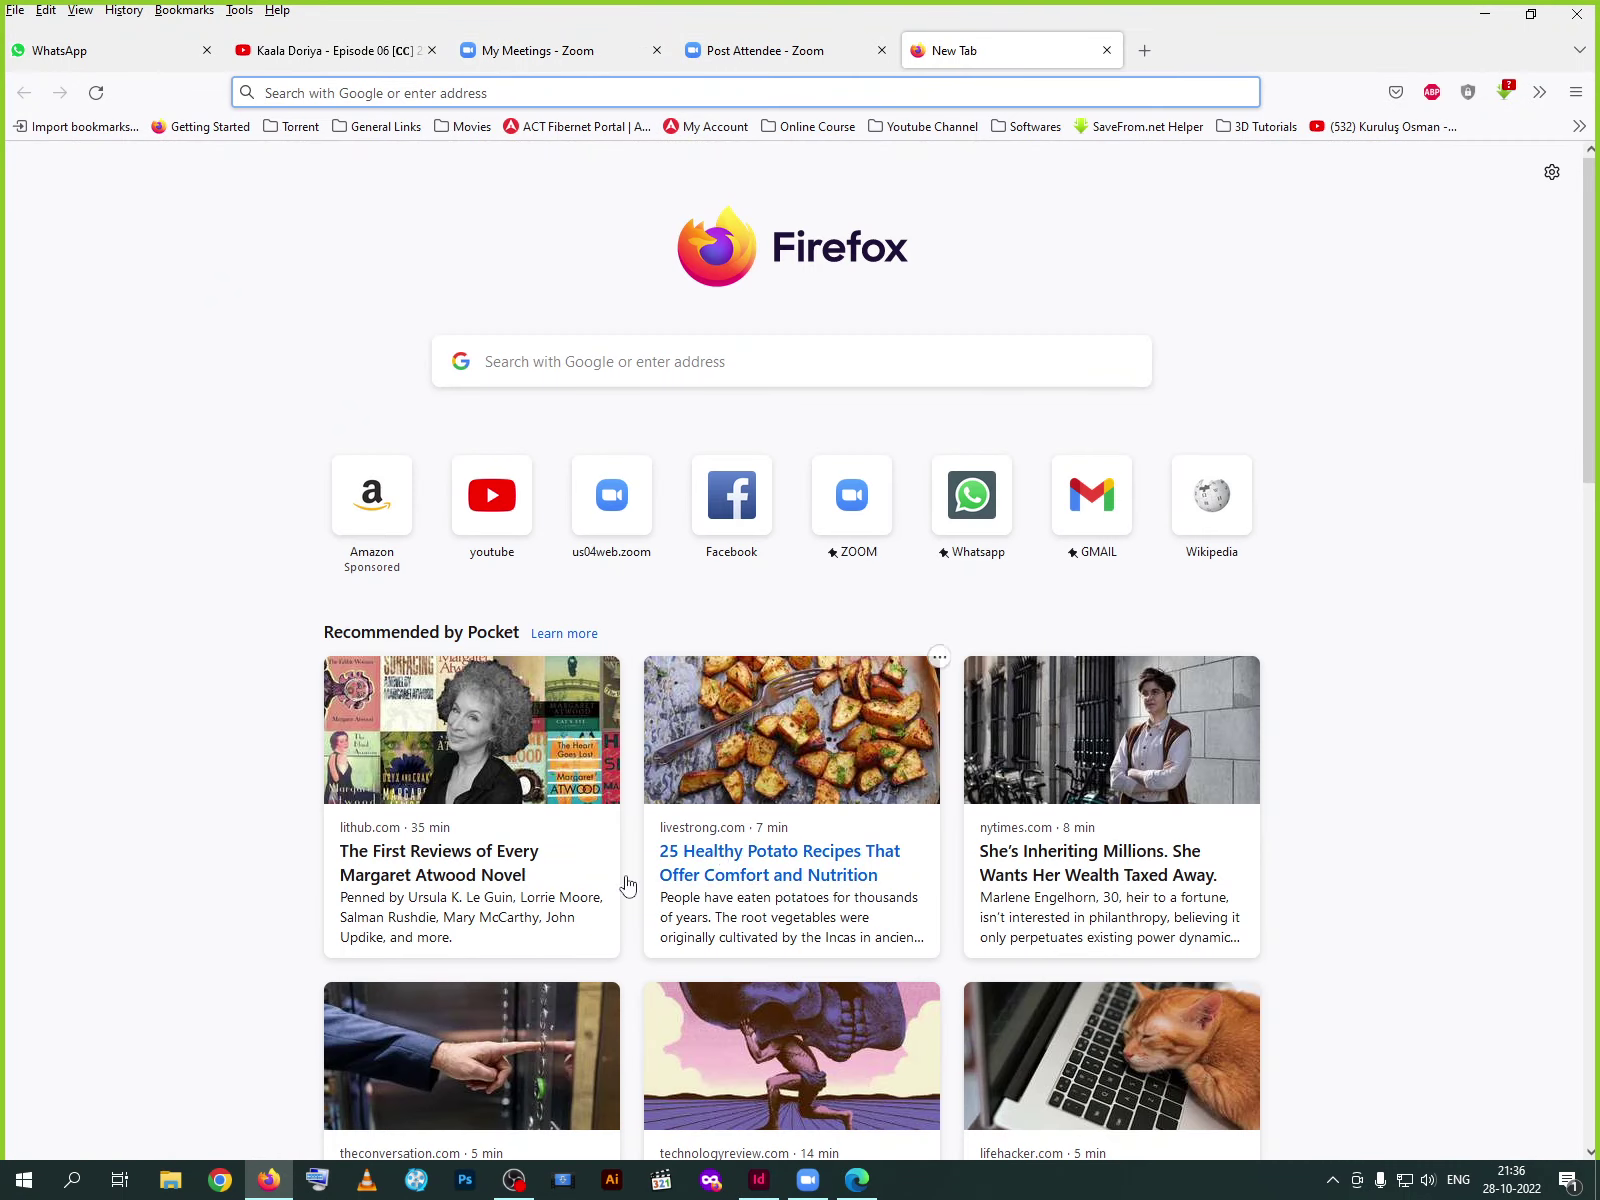
click(1045, 880)
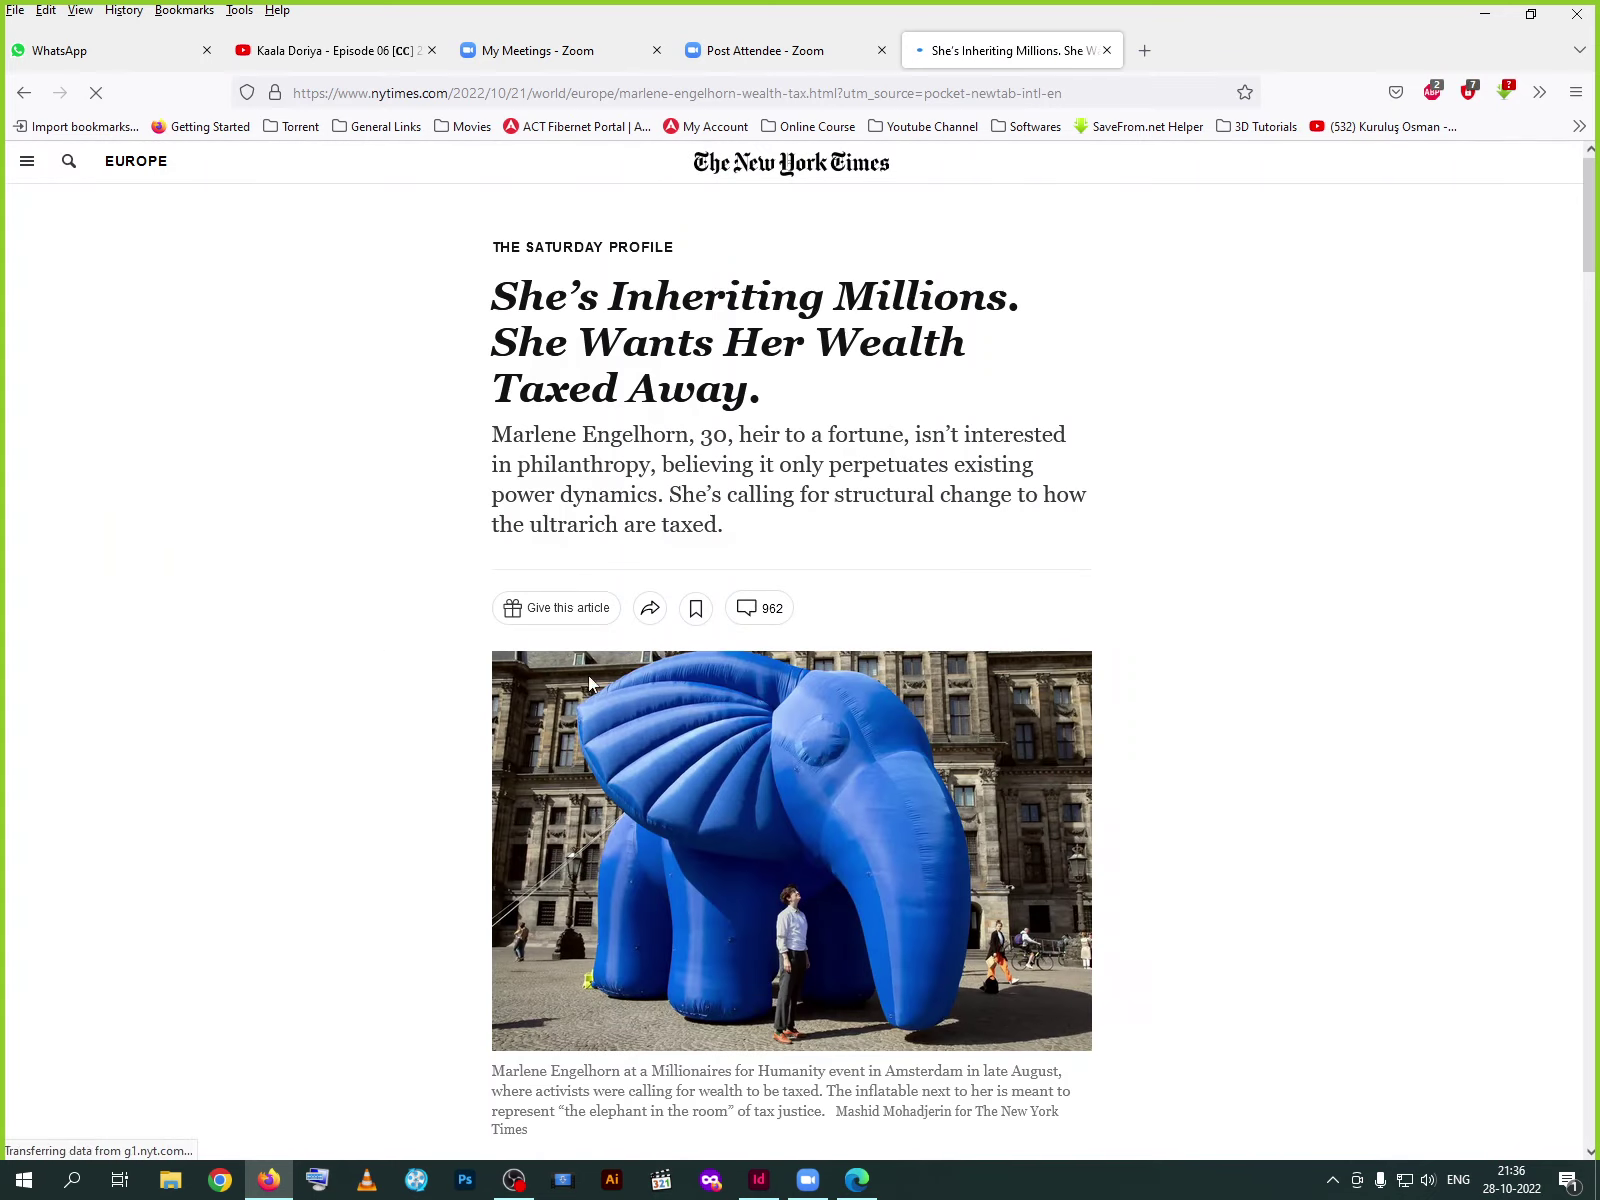
scroll(502, 594, down, 8)
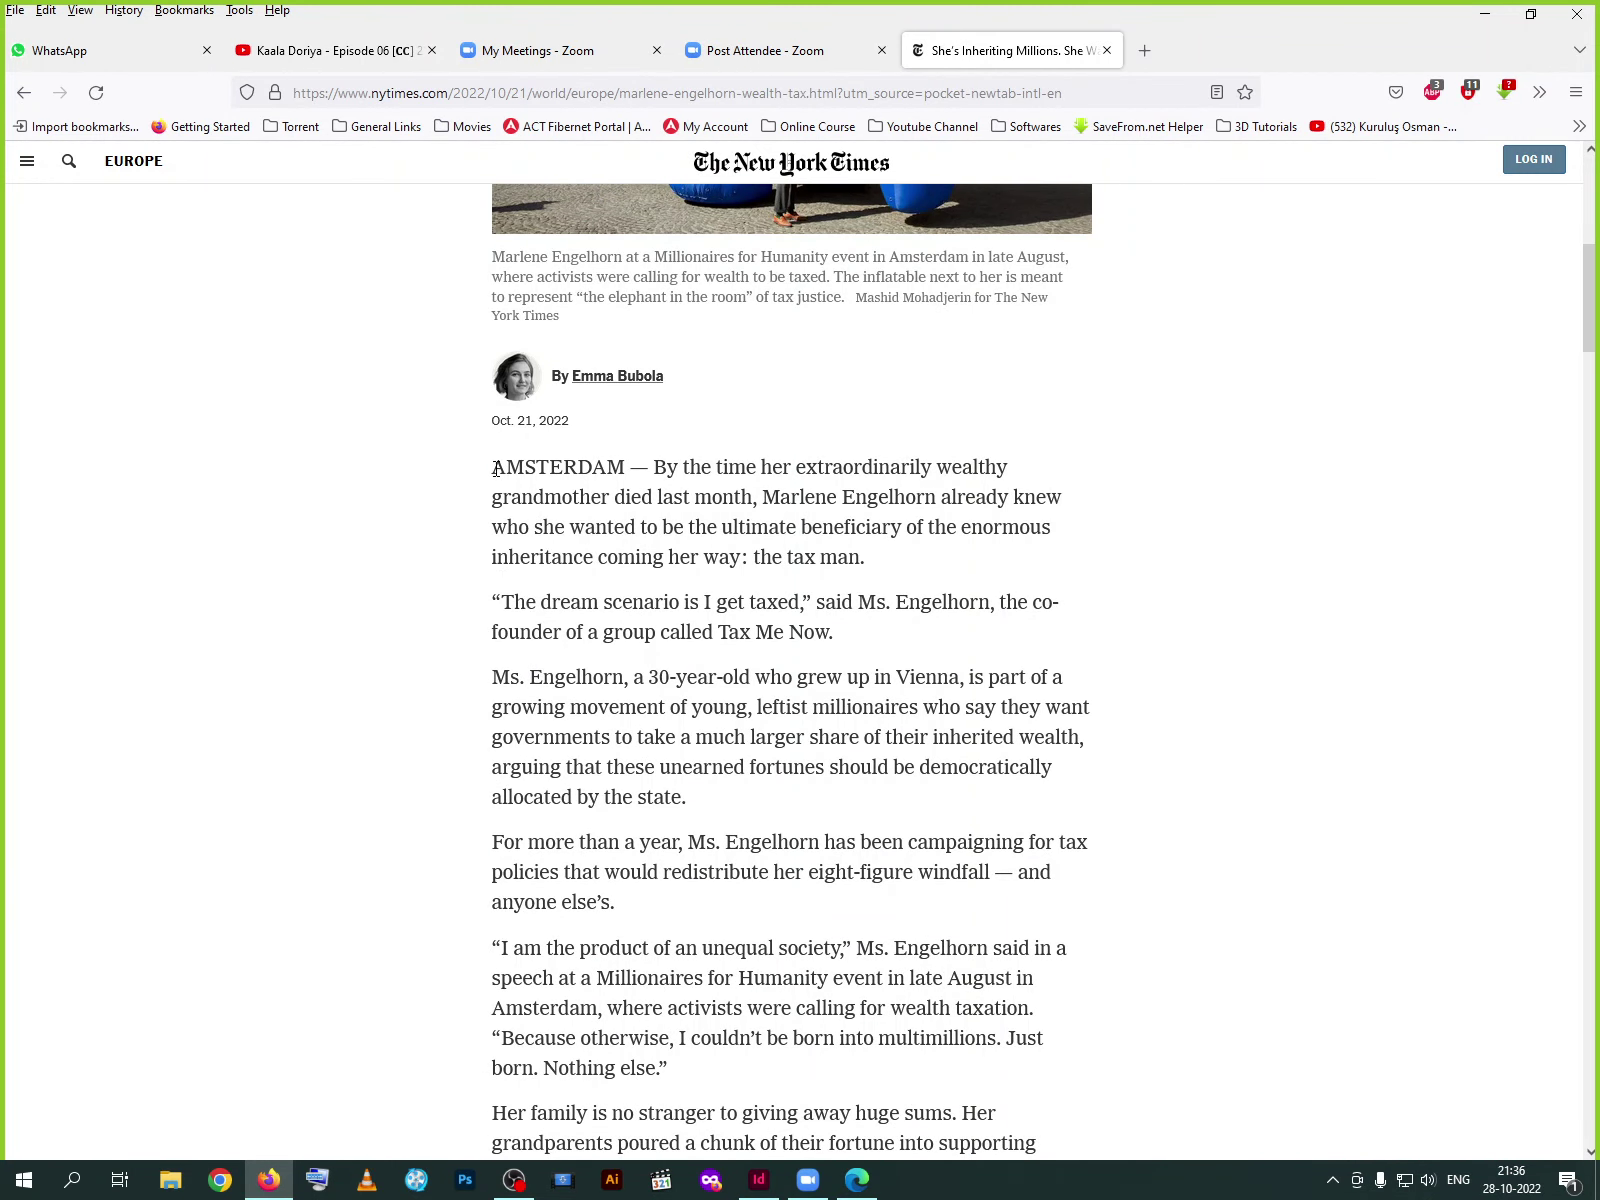
drag(501, 477, 645, 605)
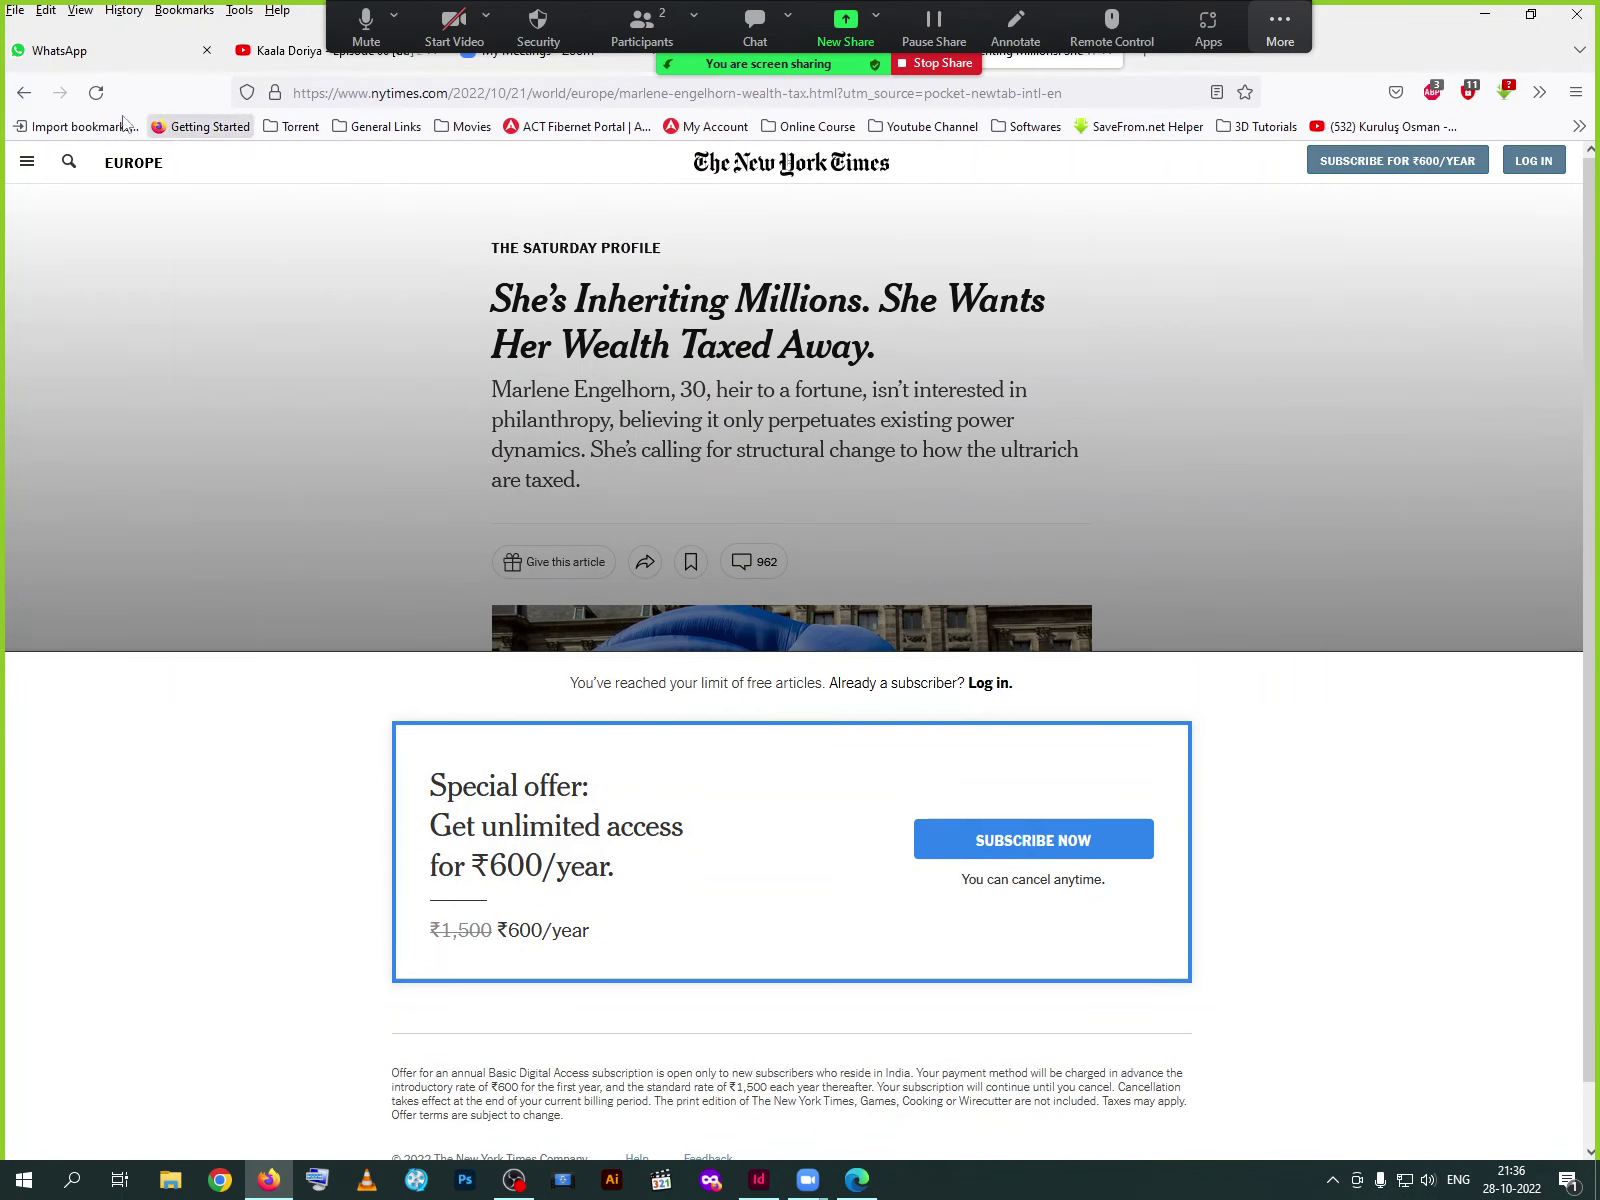
click(24, 93)
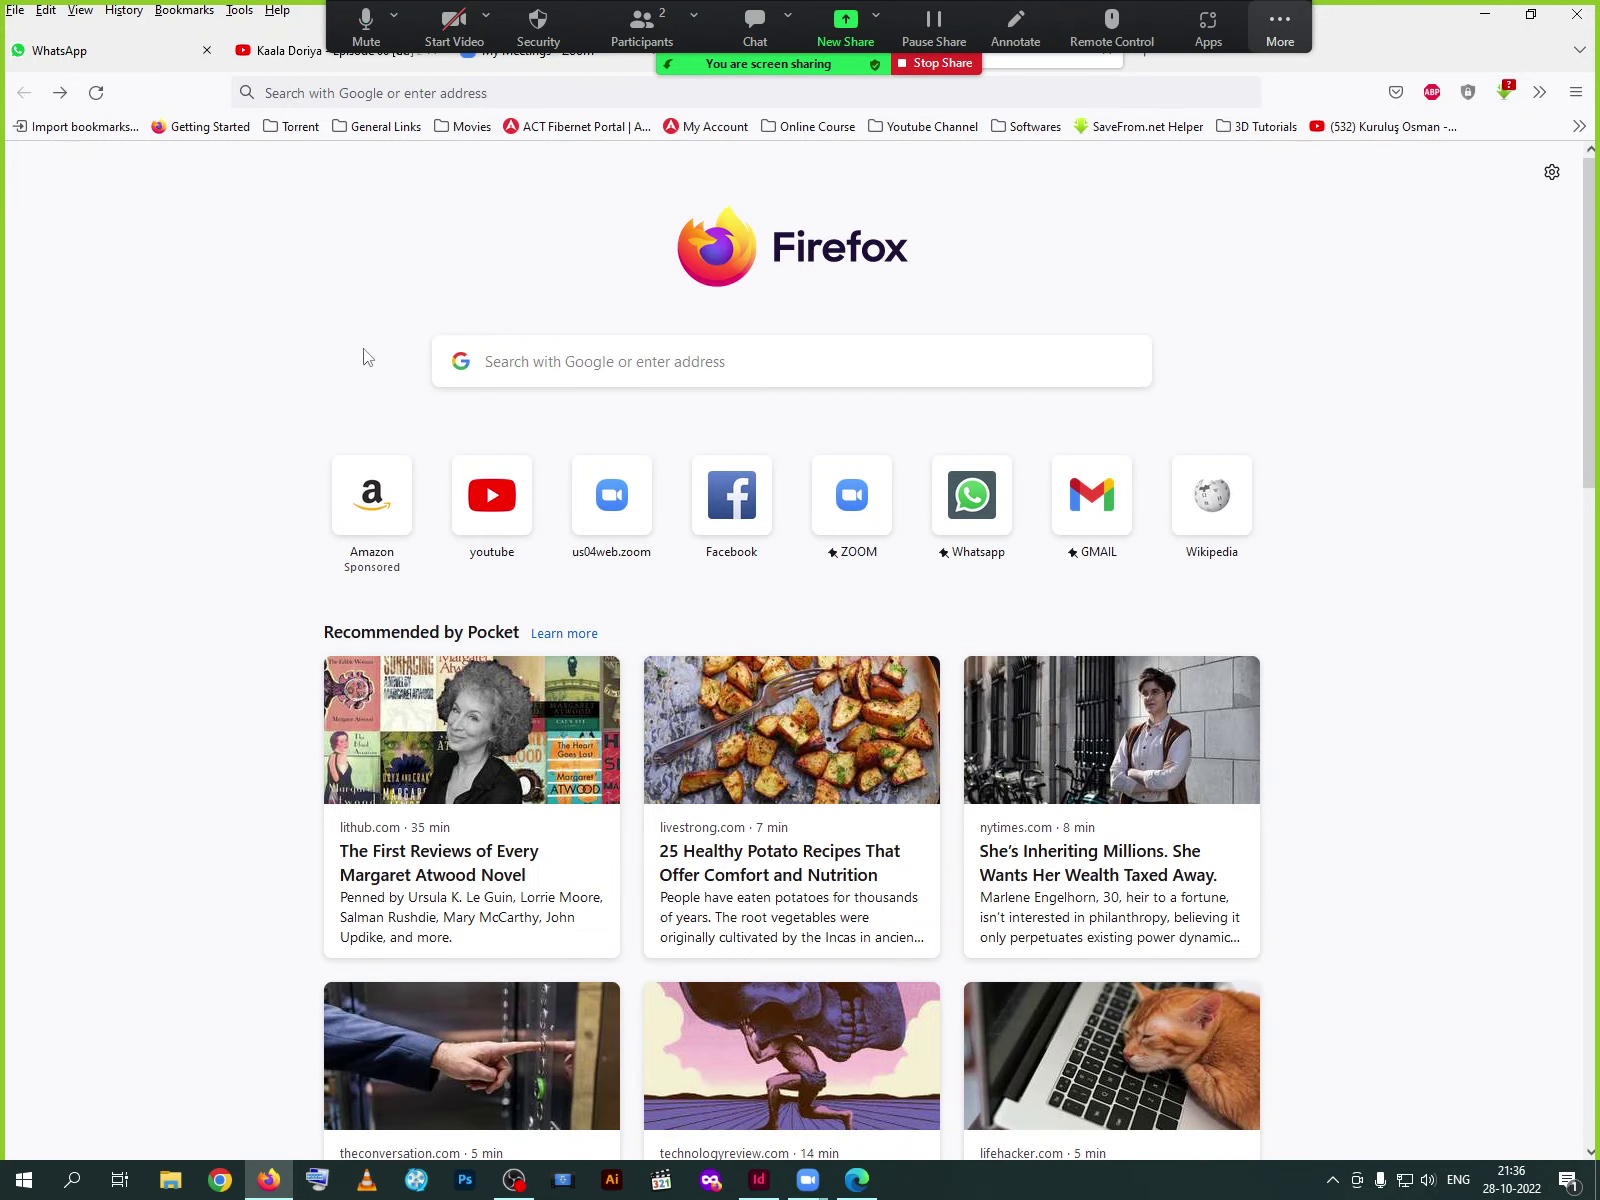
Open the article on why 13 is considered unlucky and copy the text from "But the truth is" through "the evils associated with it."
scroll(640, 685, down, 3)
click(531, 874)
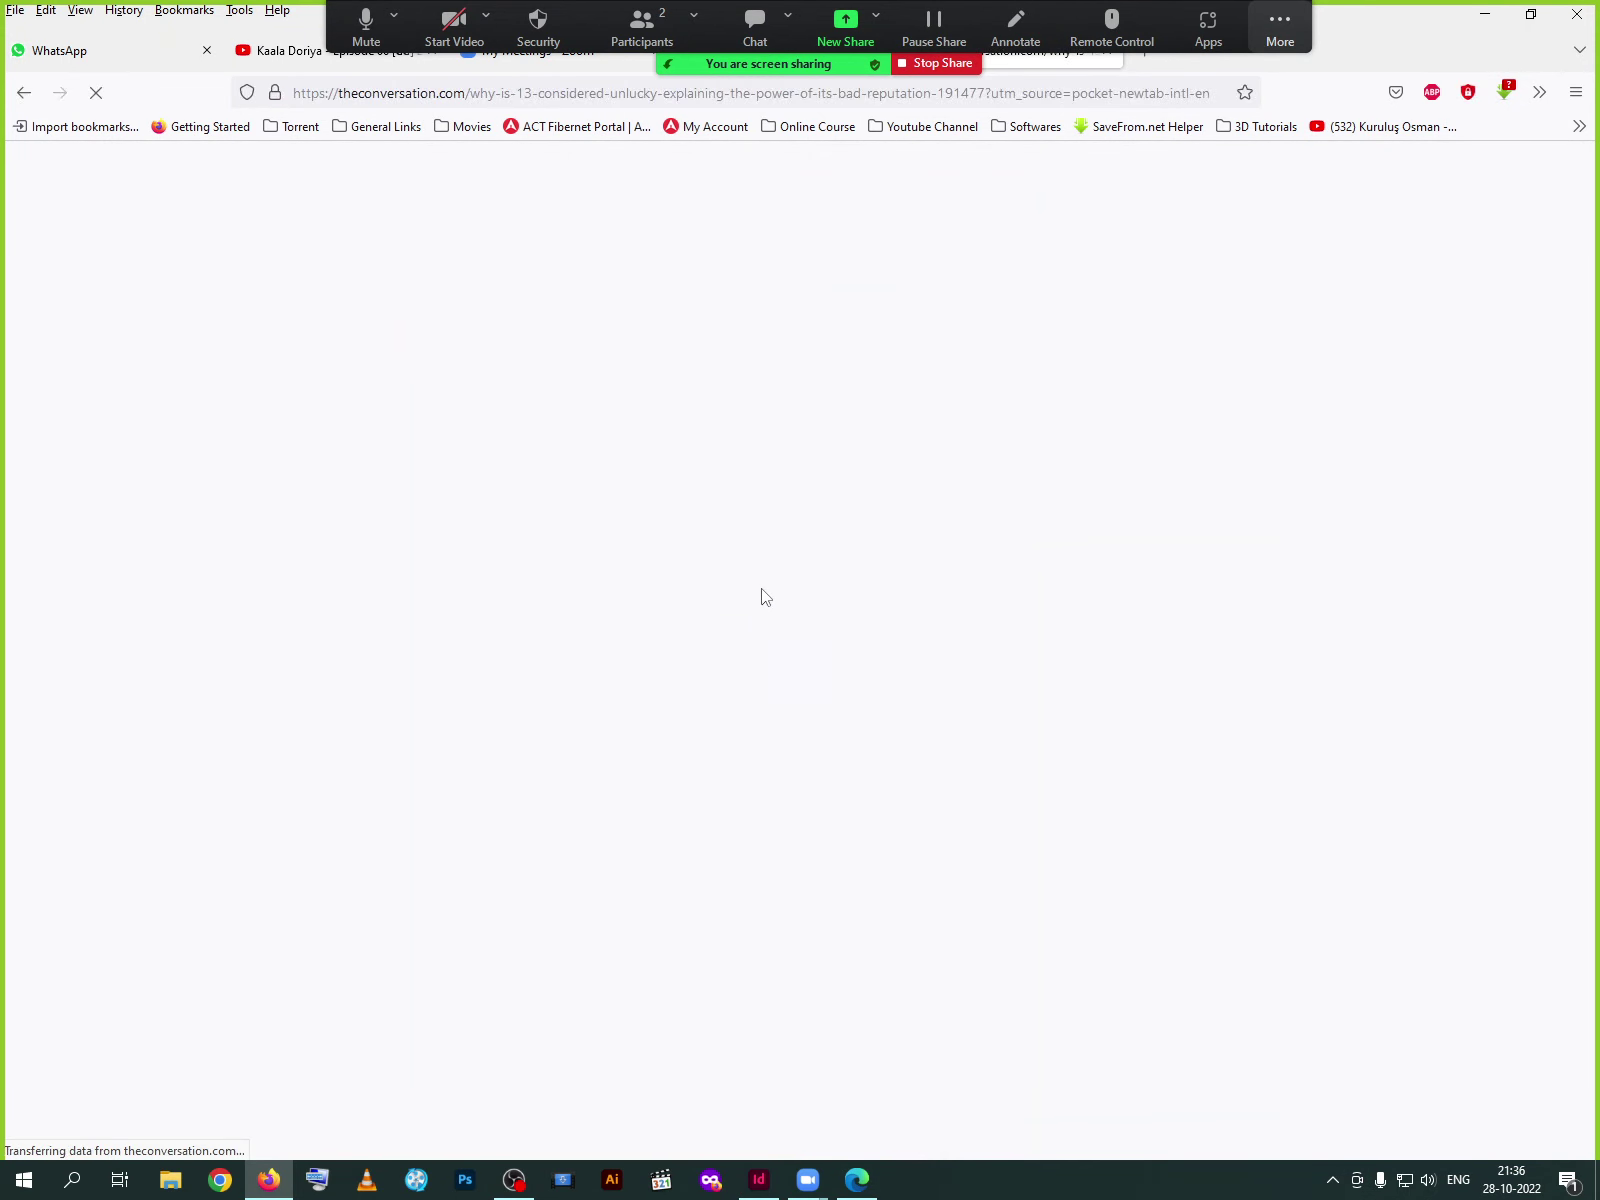
scroll(265, 615, down, 18)
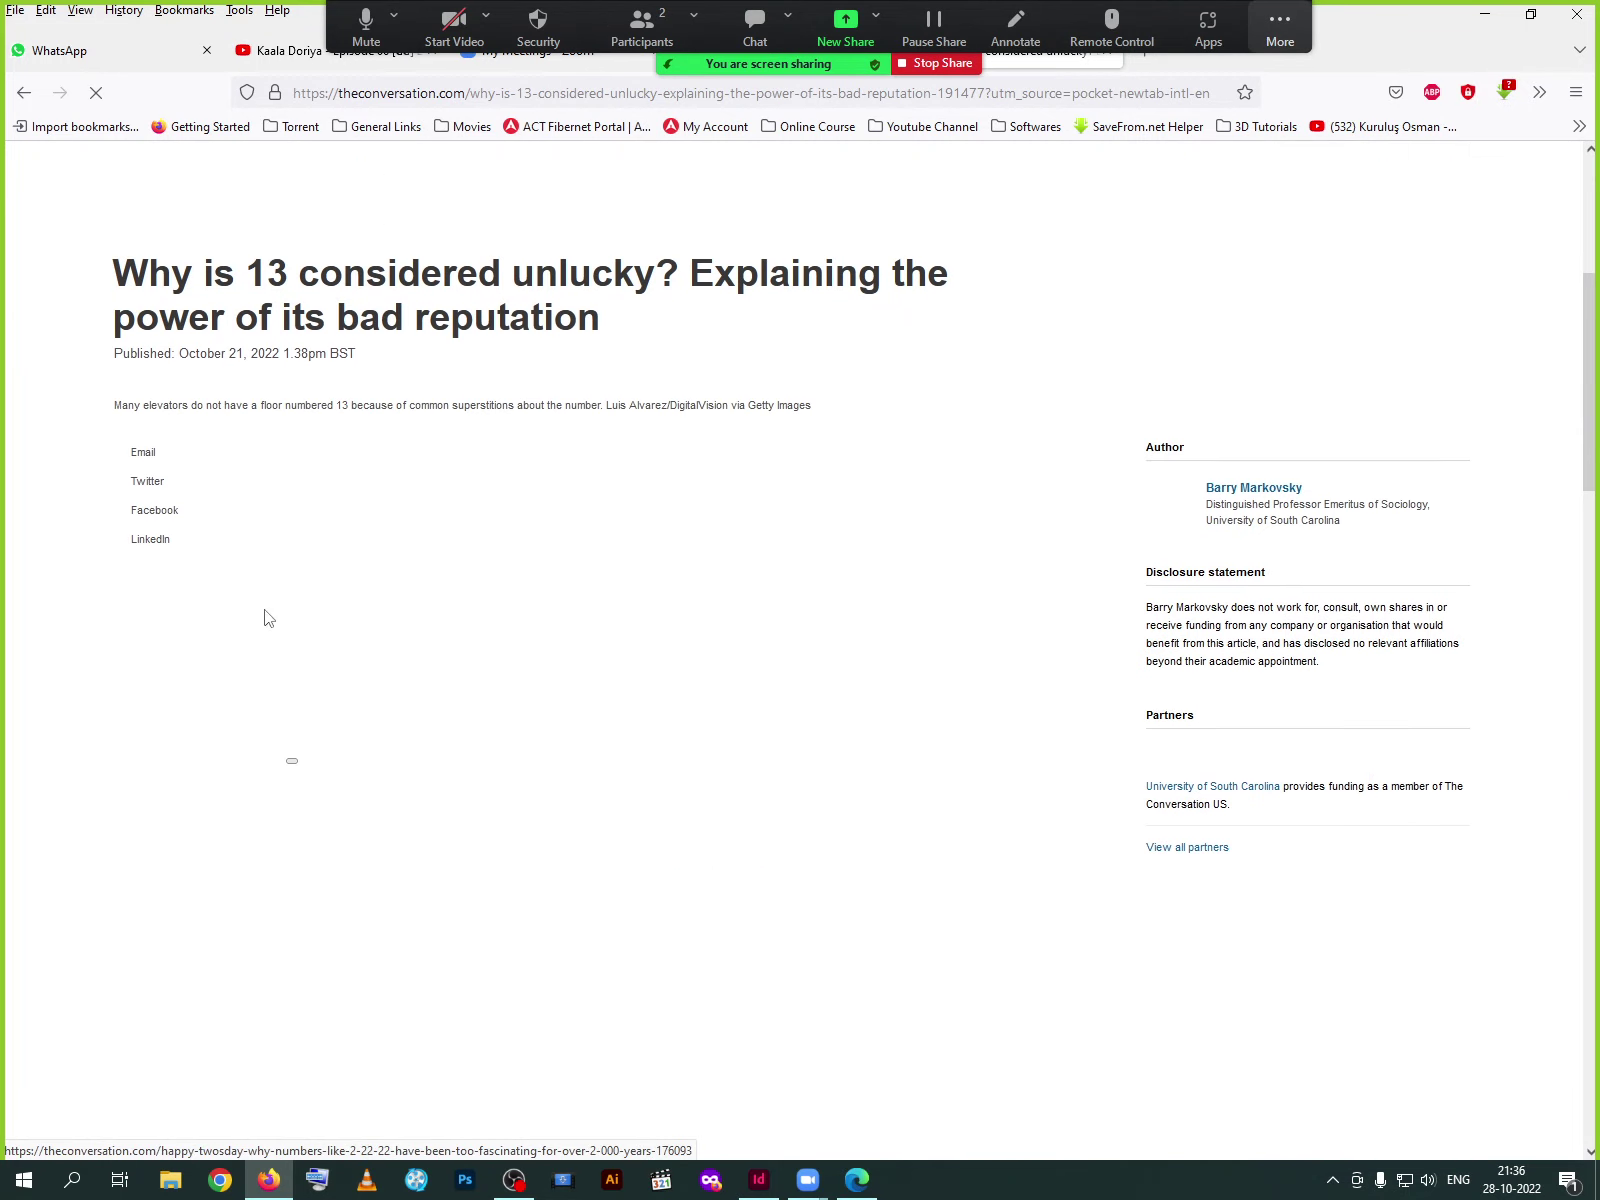
scroll(313, 497, up, 3)
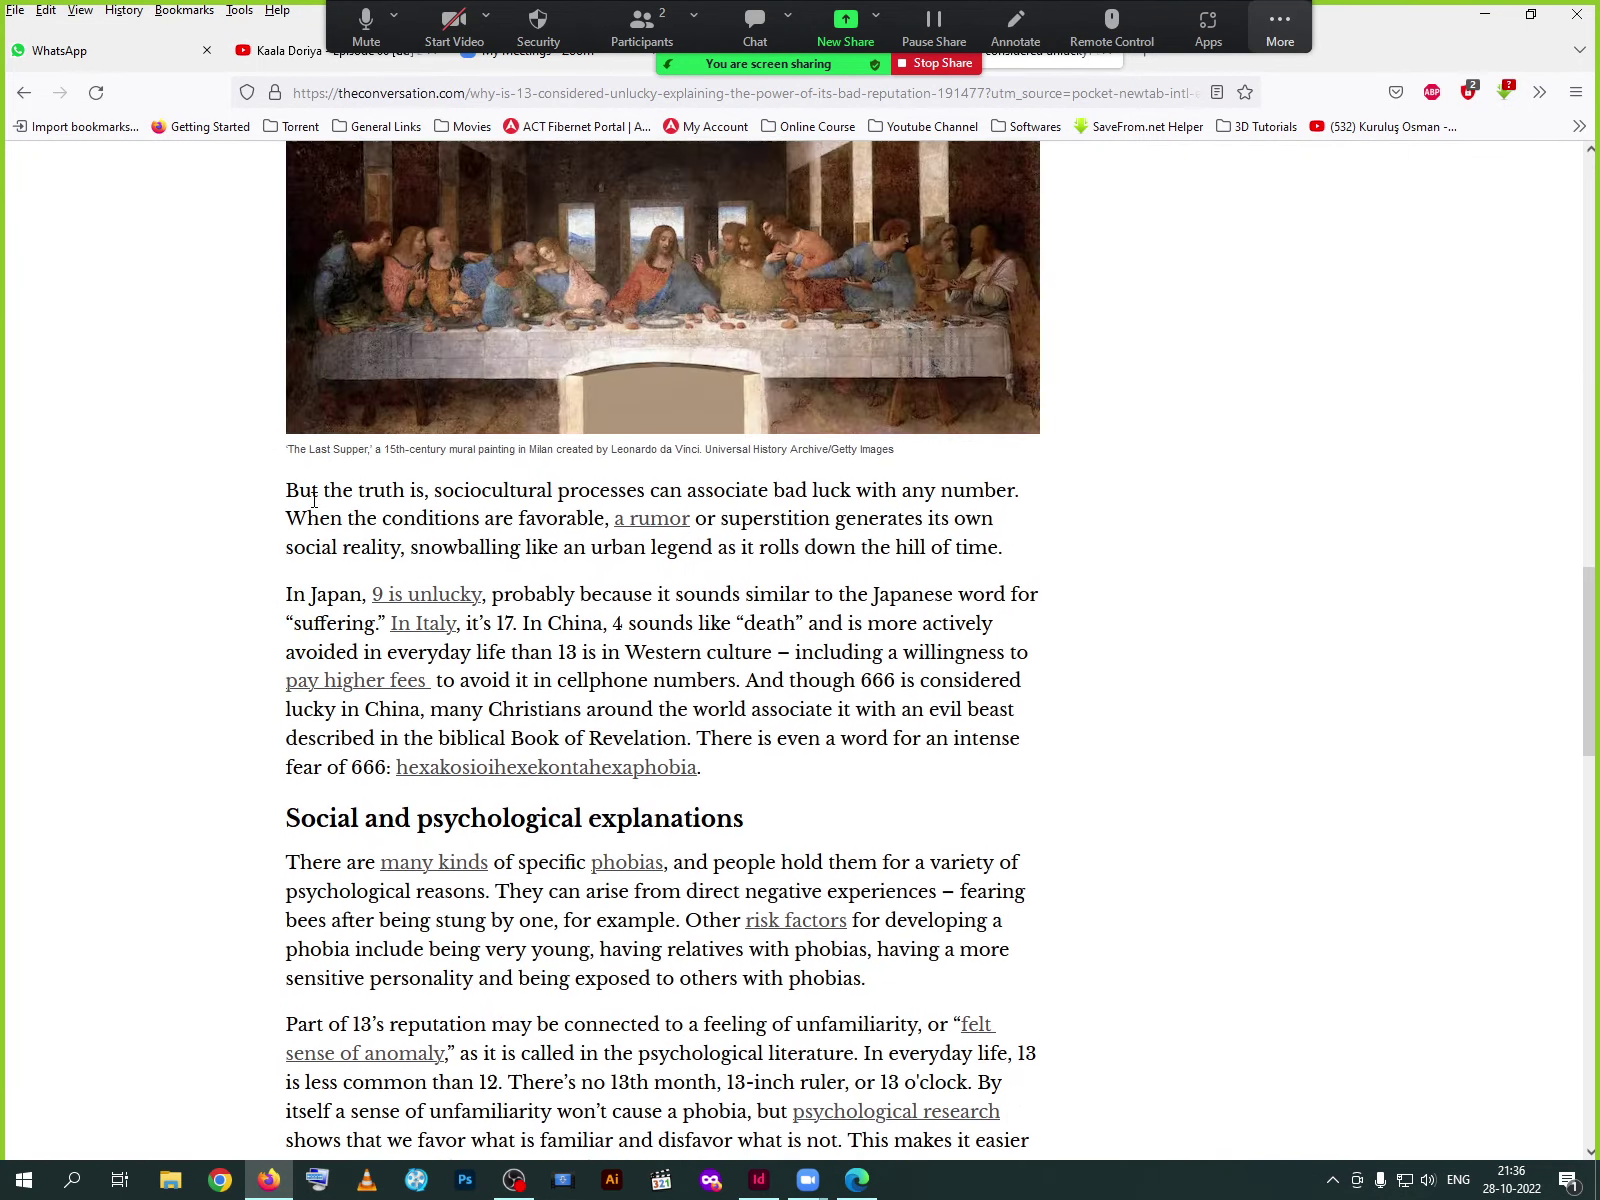
drag(287, 490, 660, 818)
key(ctrl+c)
scroll(660, 815, down, 11)
shift+click(604, 818)
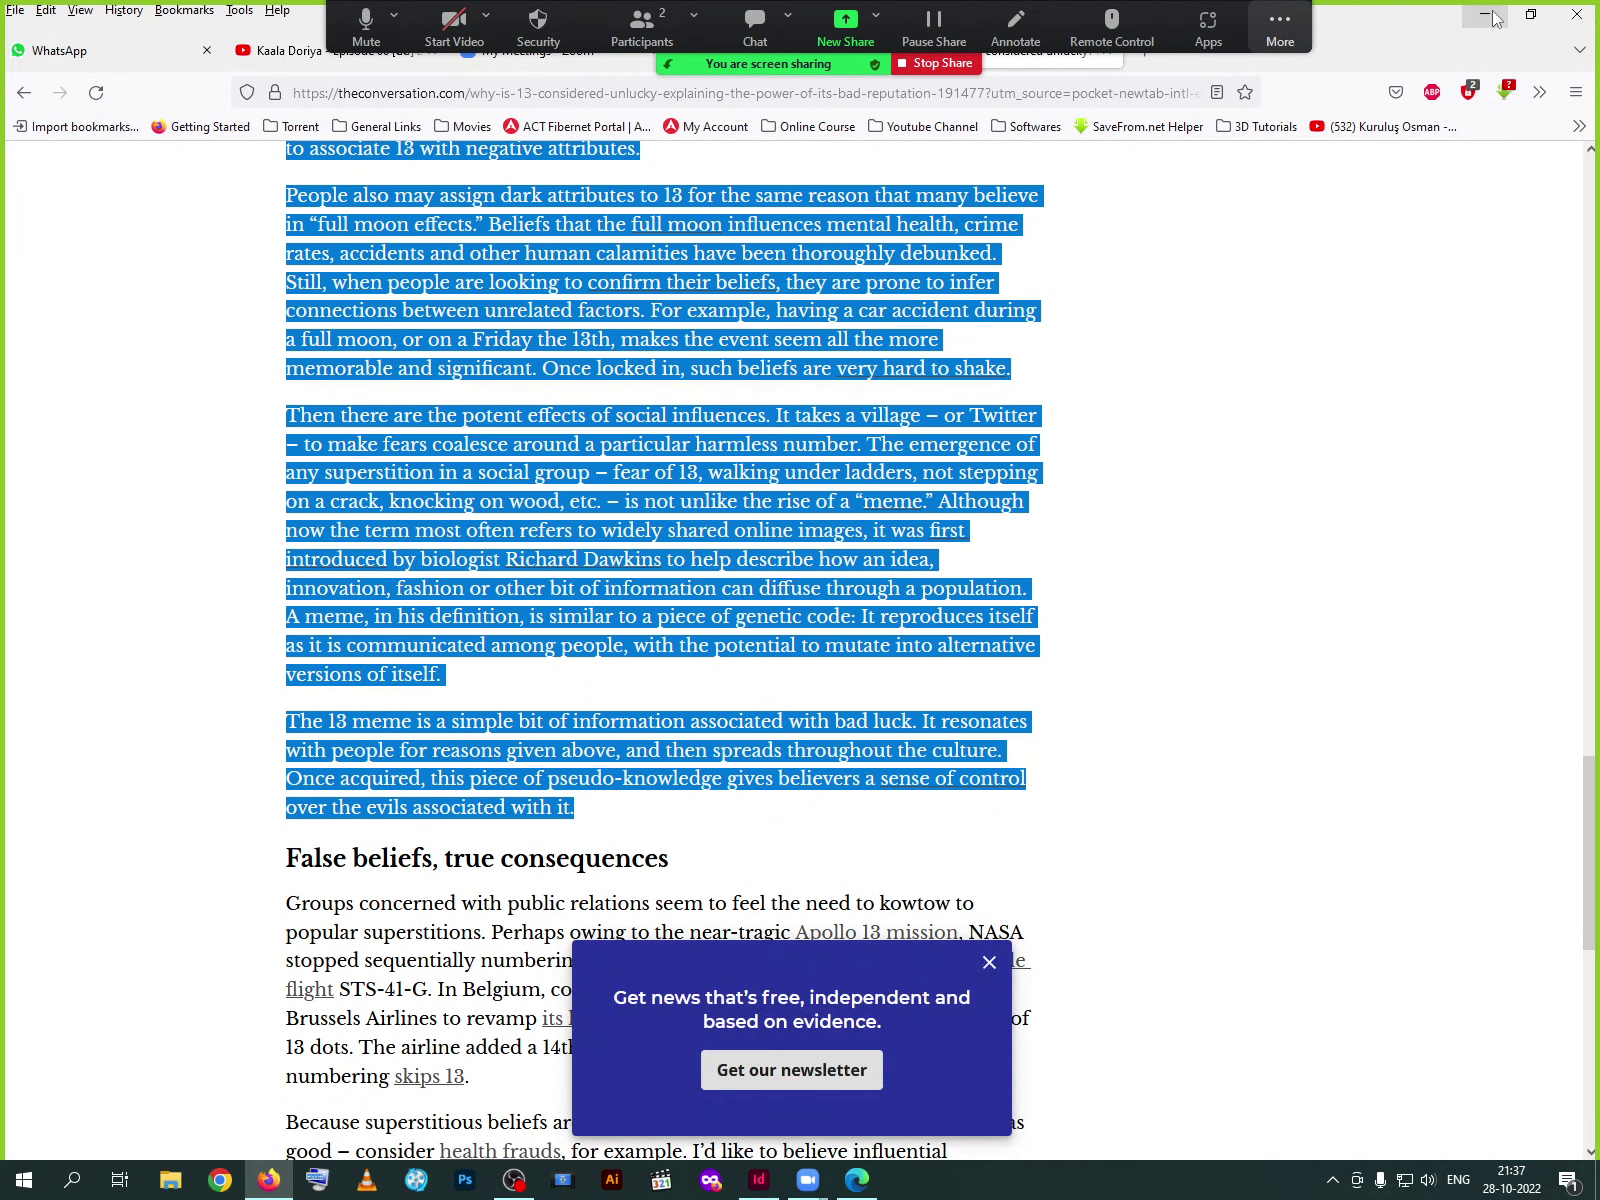
Switch to InDesign, draw a 7.5 x 10 in text frame filling the page margins, and paste the copied text into it twice
key(alt+Tab)
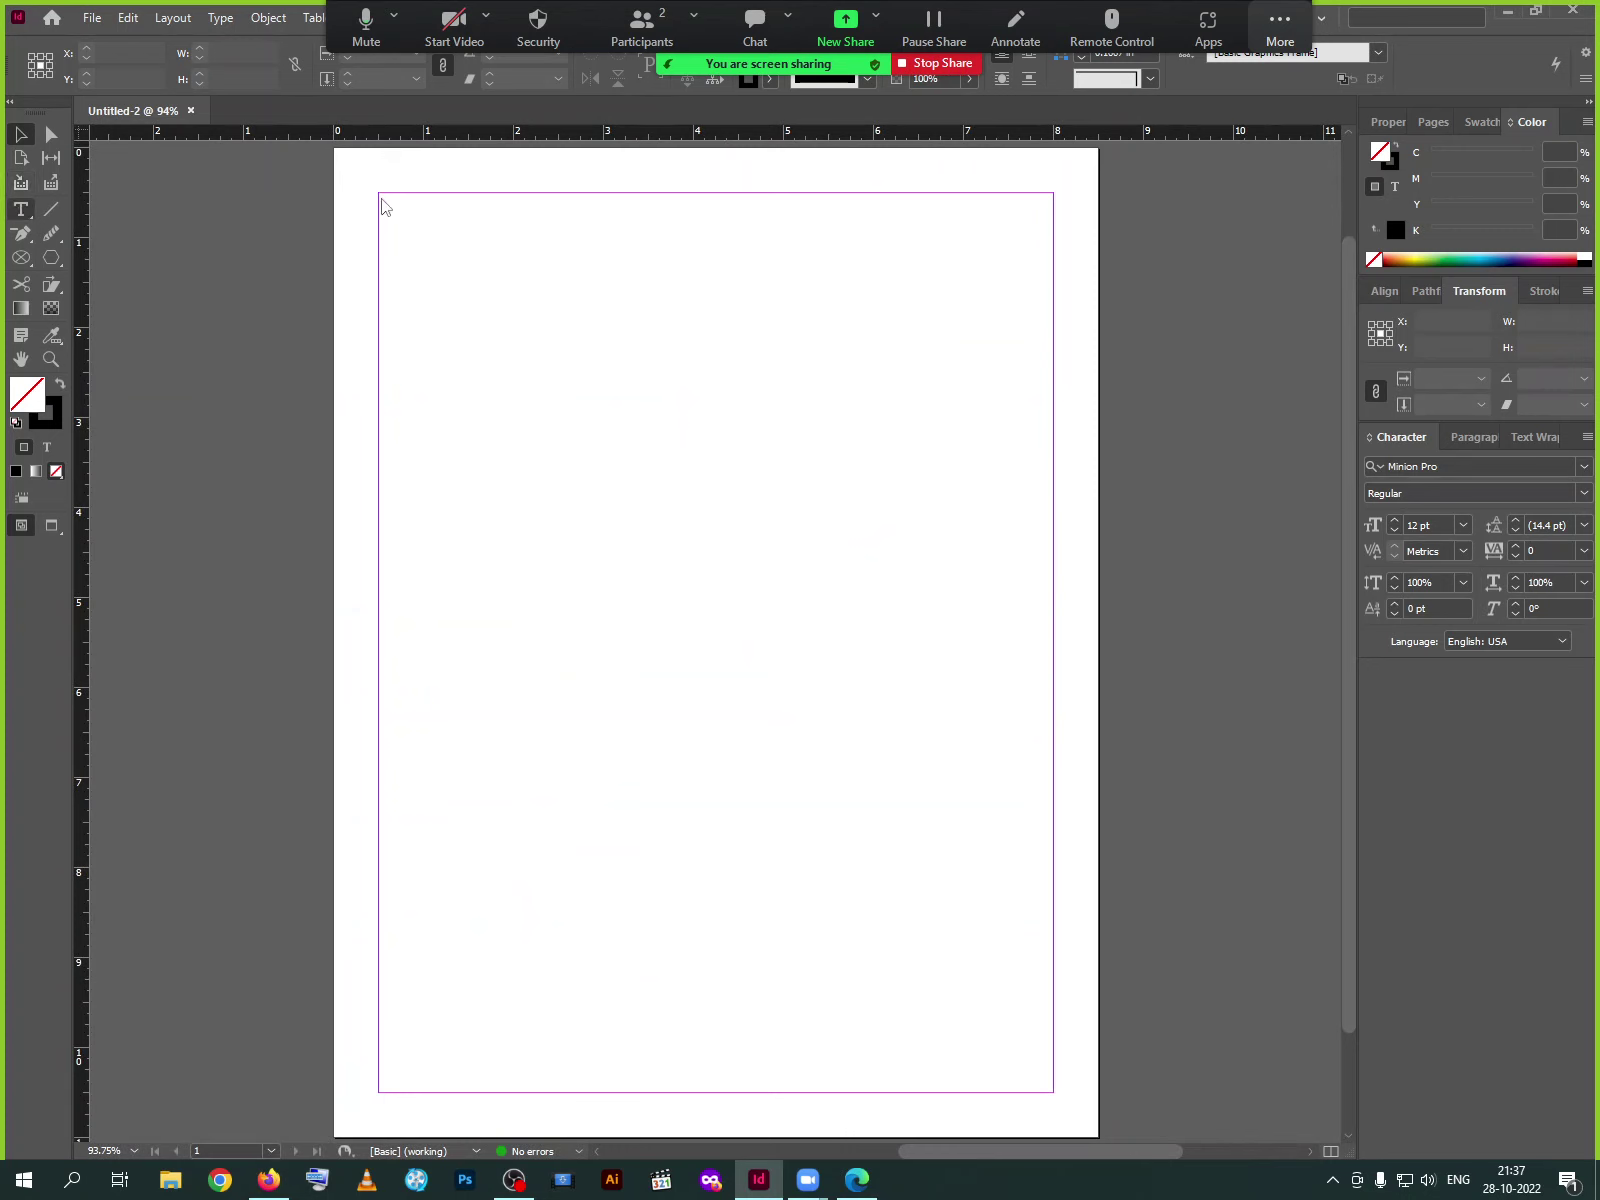
key(t)
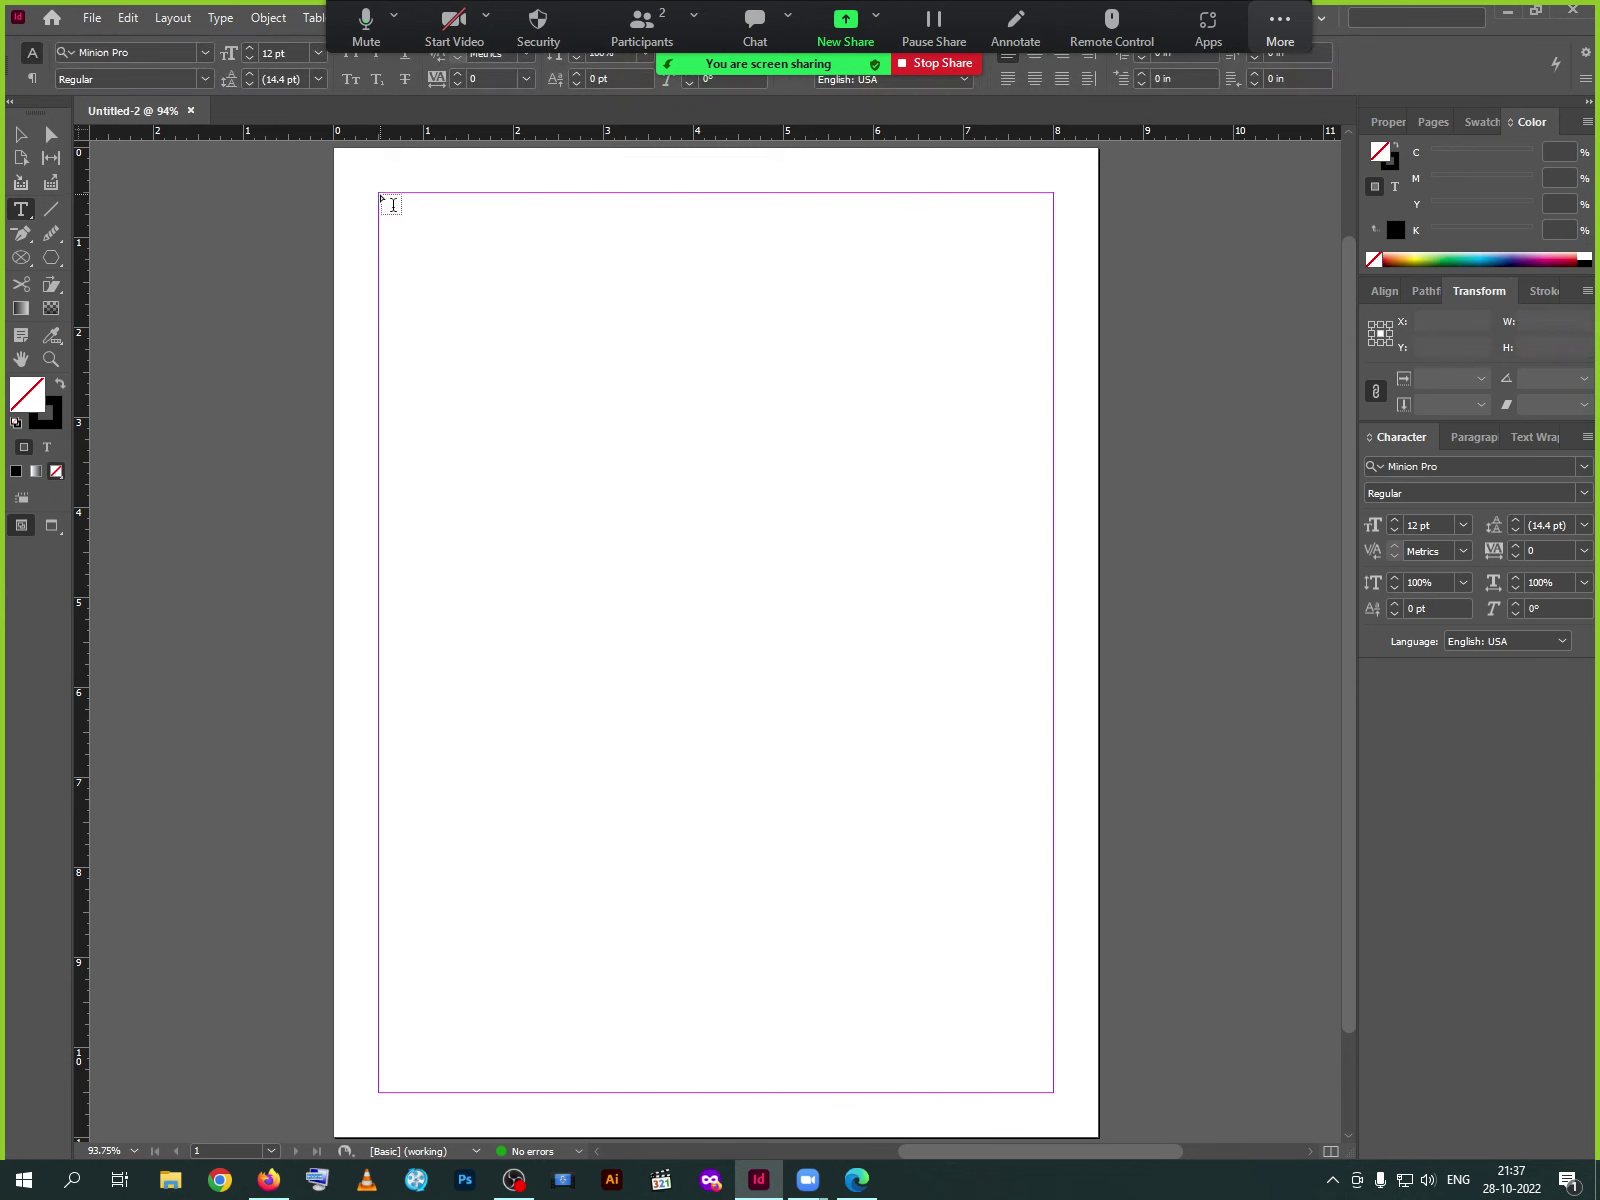
drag(382, 198, 1053, 1092)
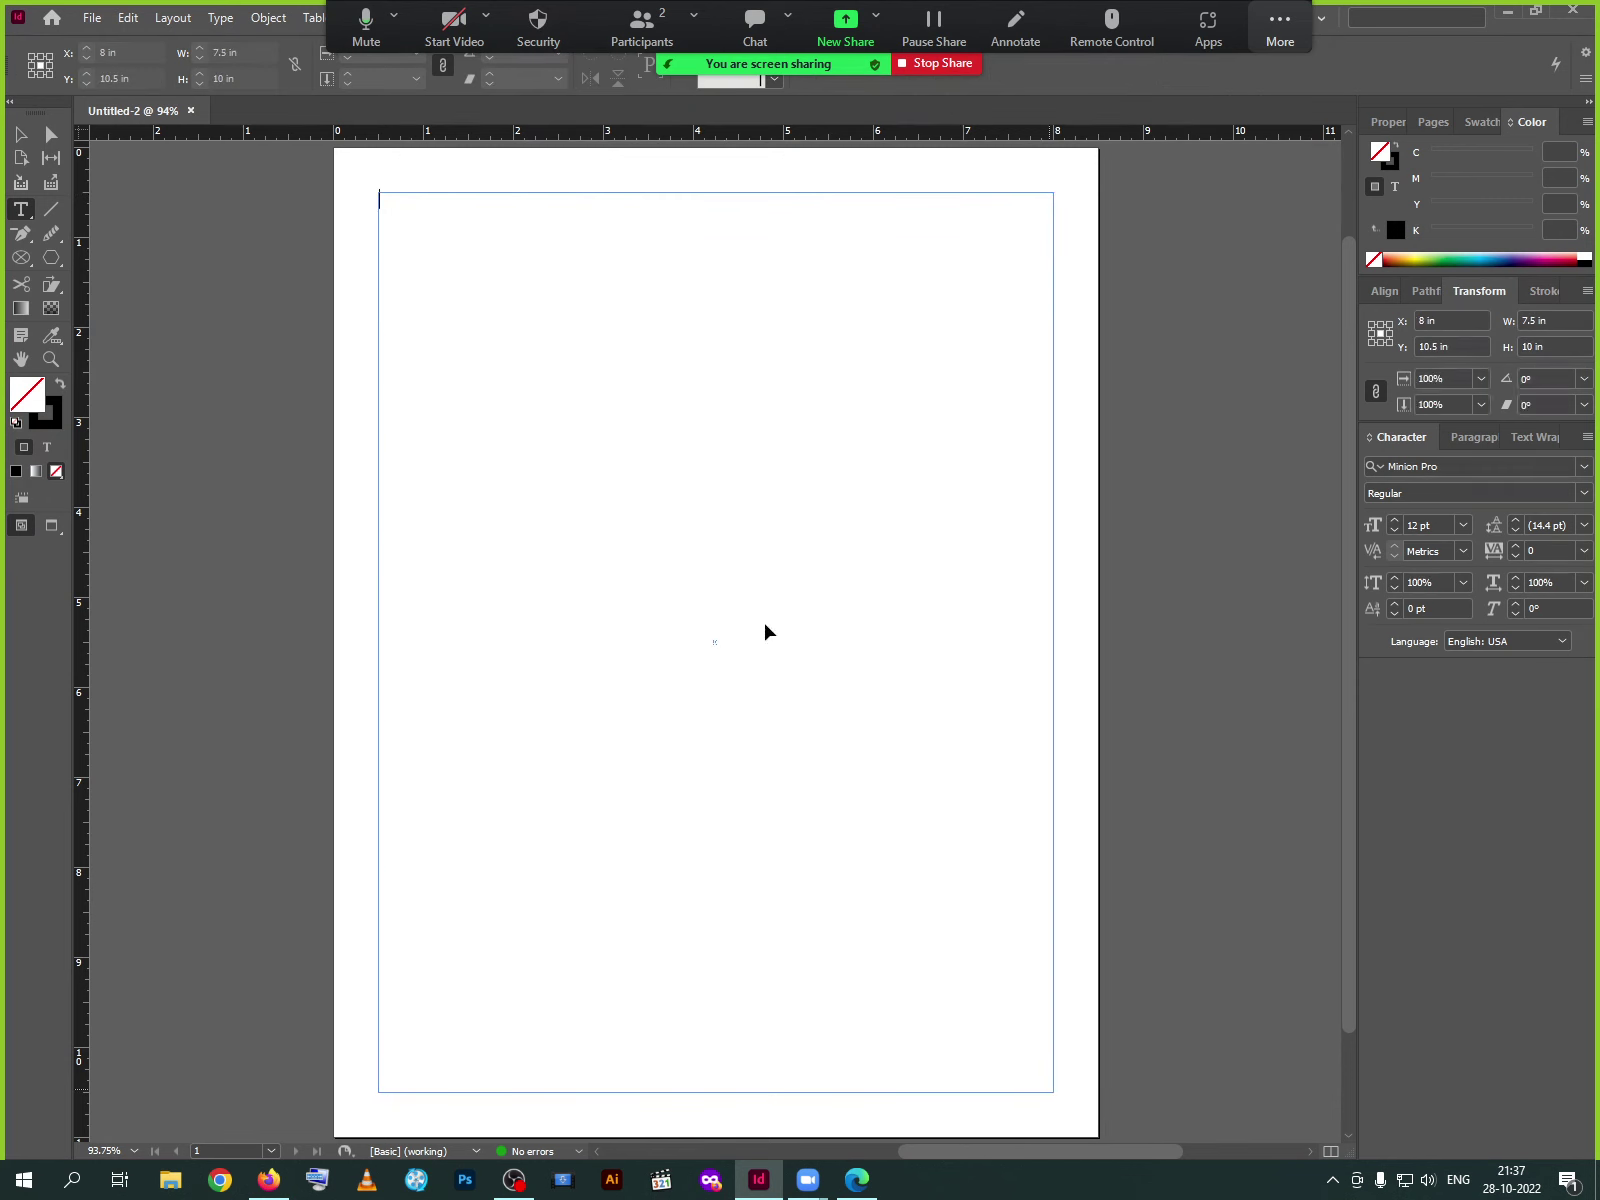
key(ctrl+v)
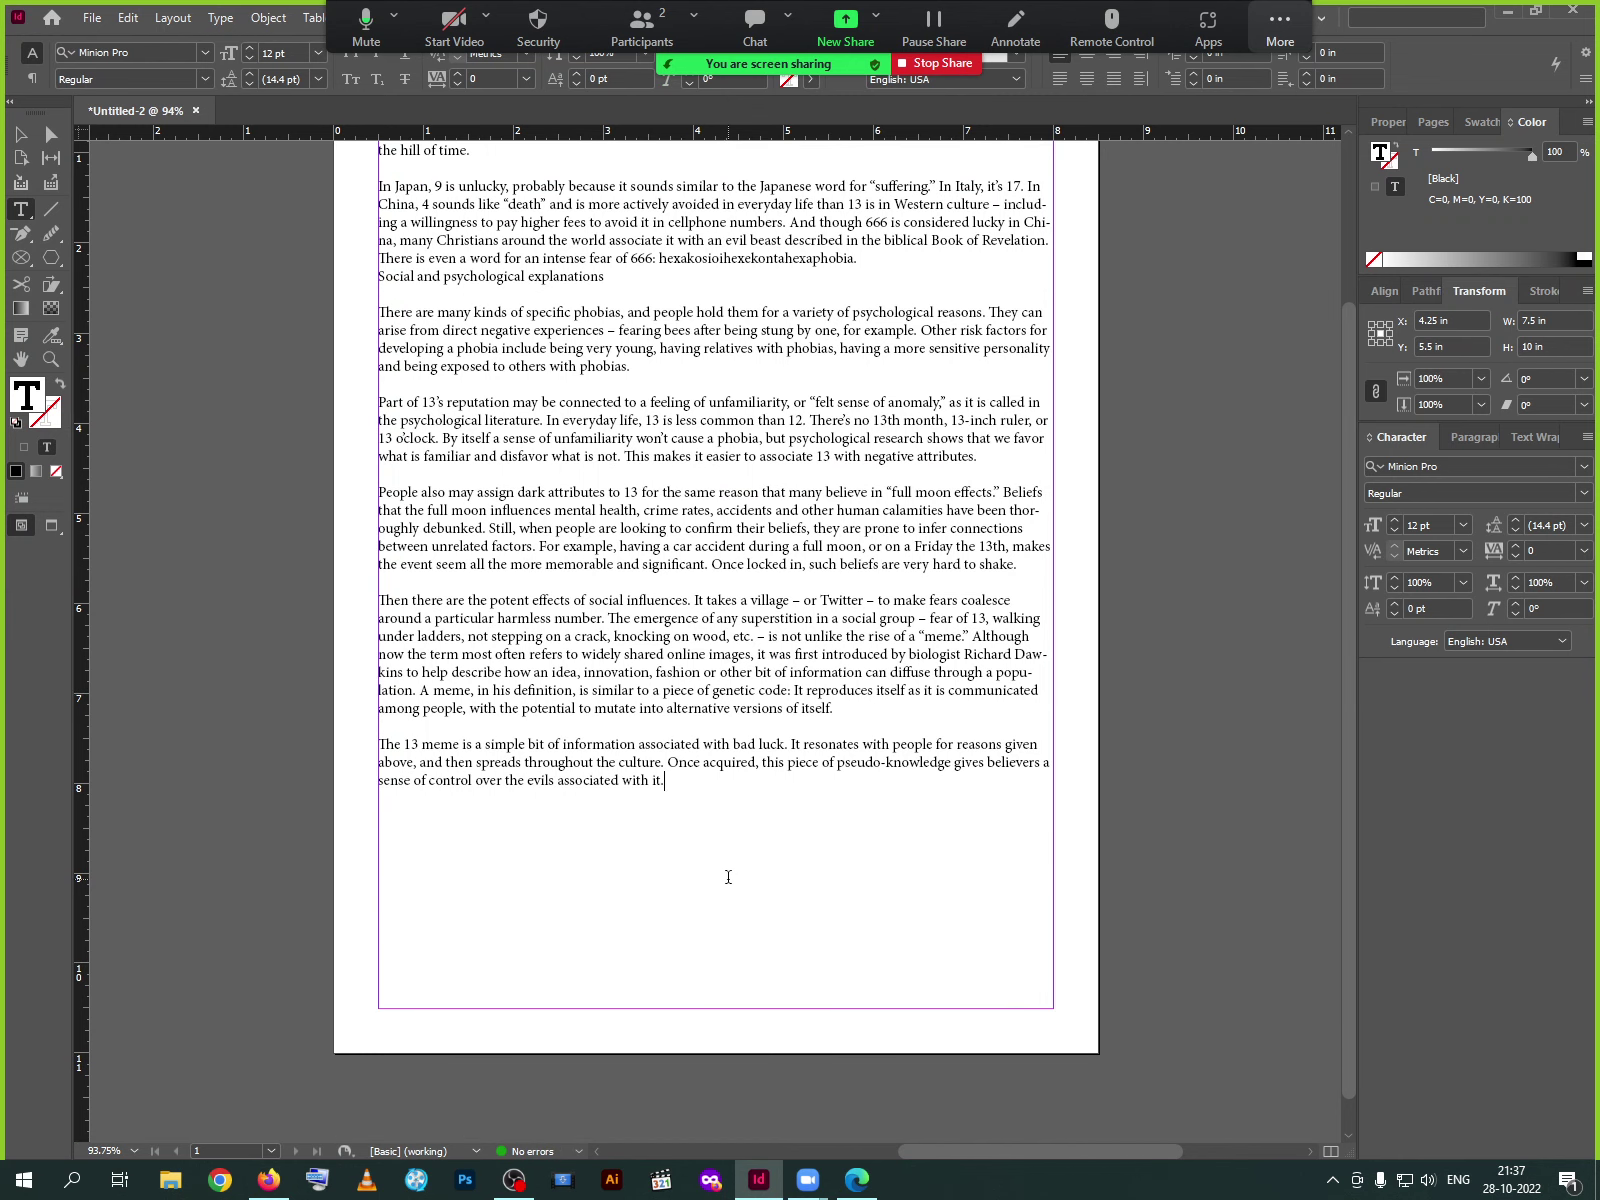
key(ctrl+v)
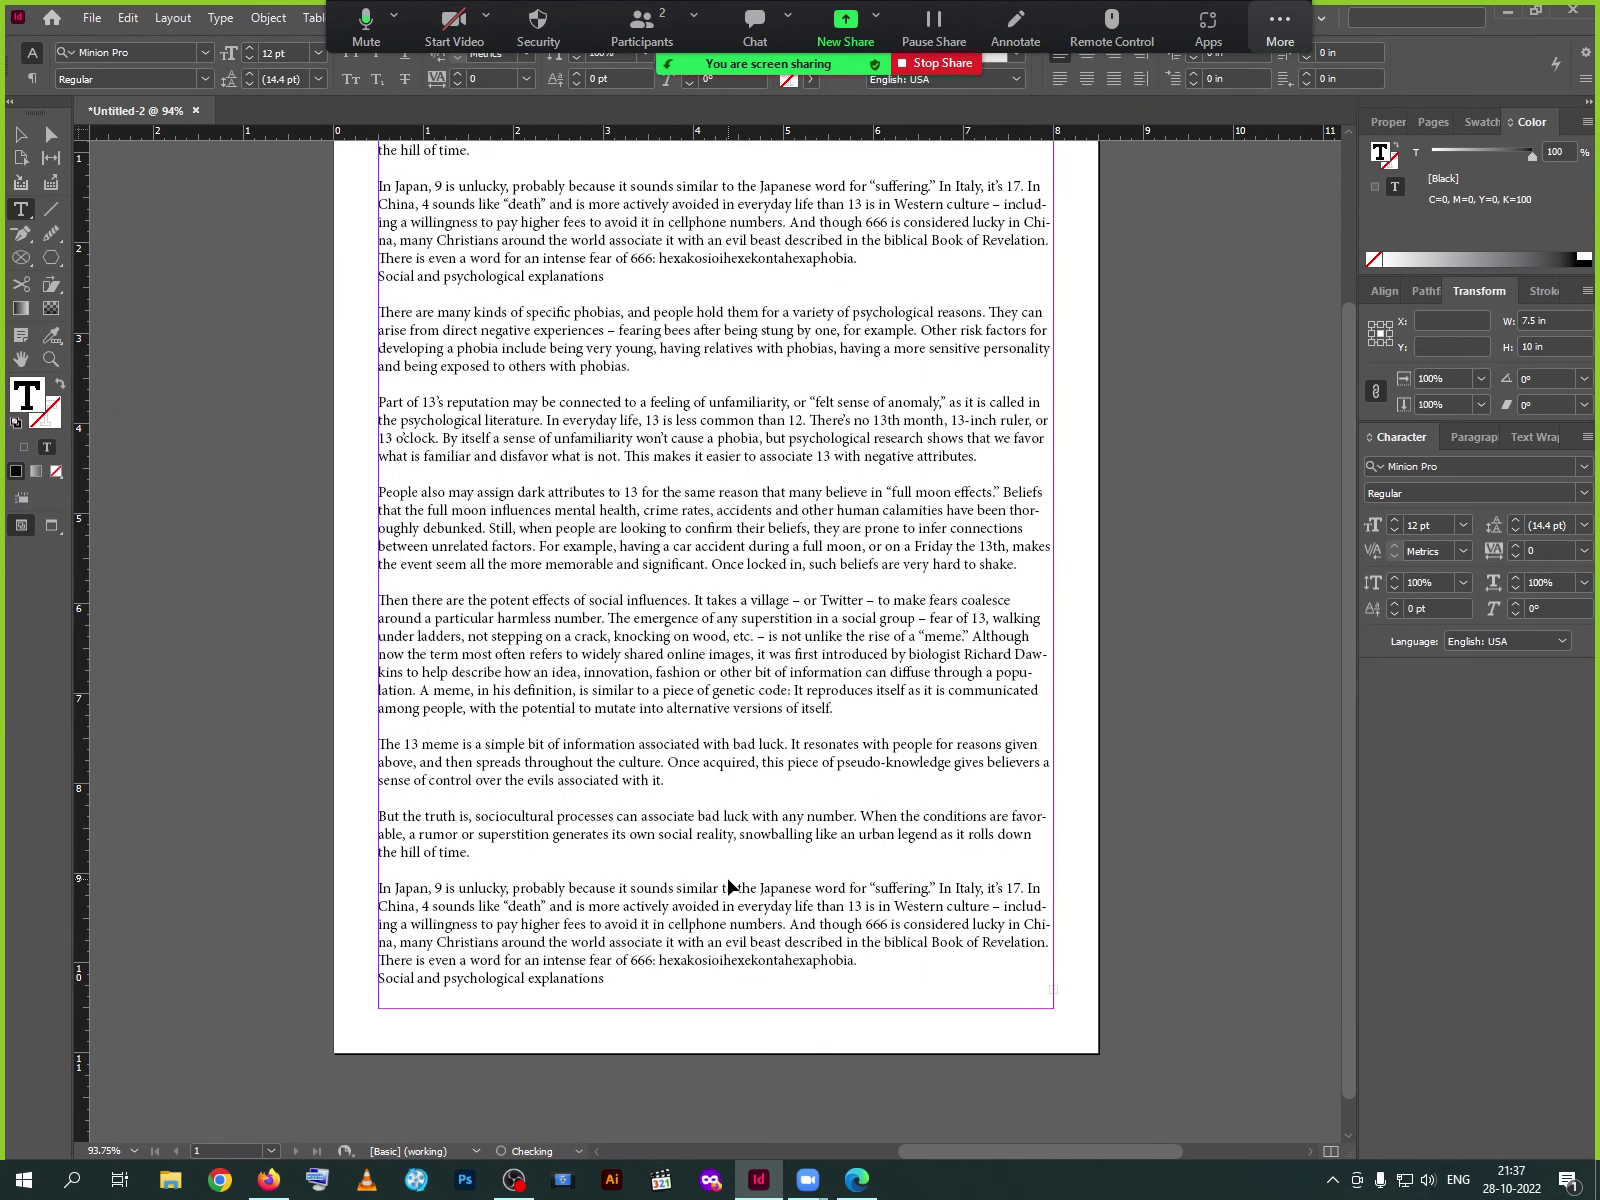
Add two new pages after the text page
click(20, 134)
key(ctrl+minus)
key(ctrl+minus)
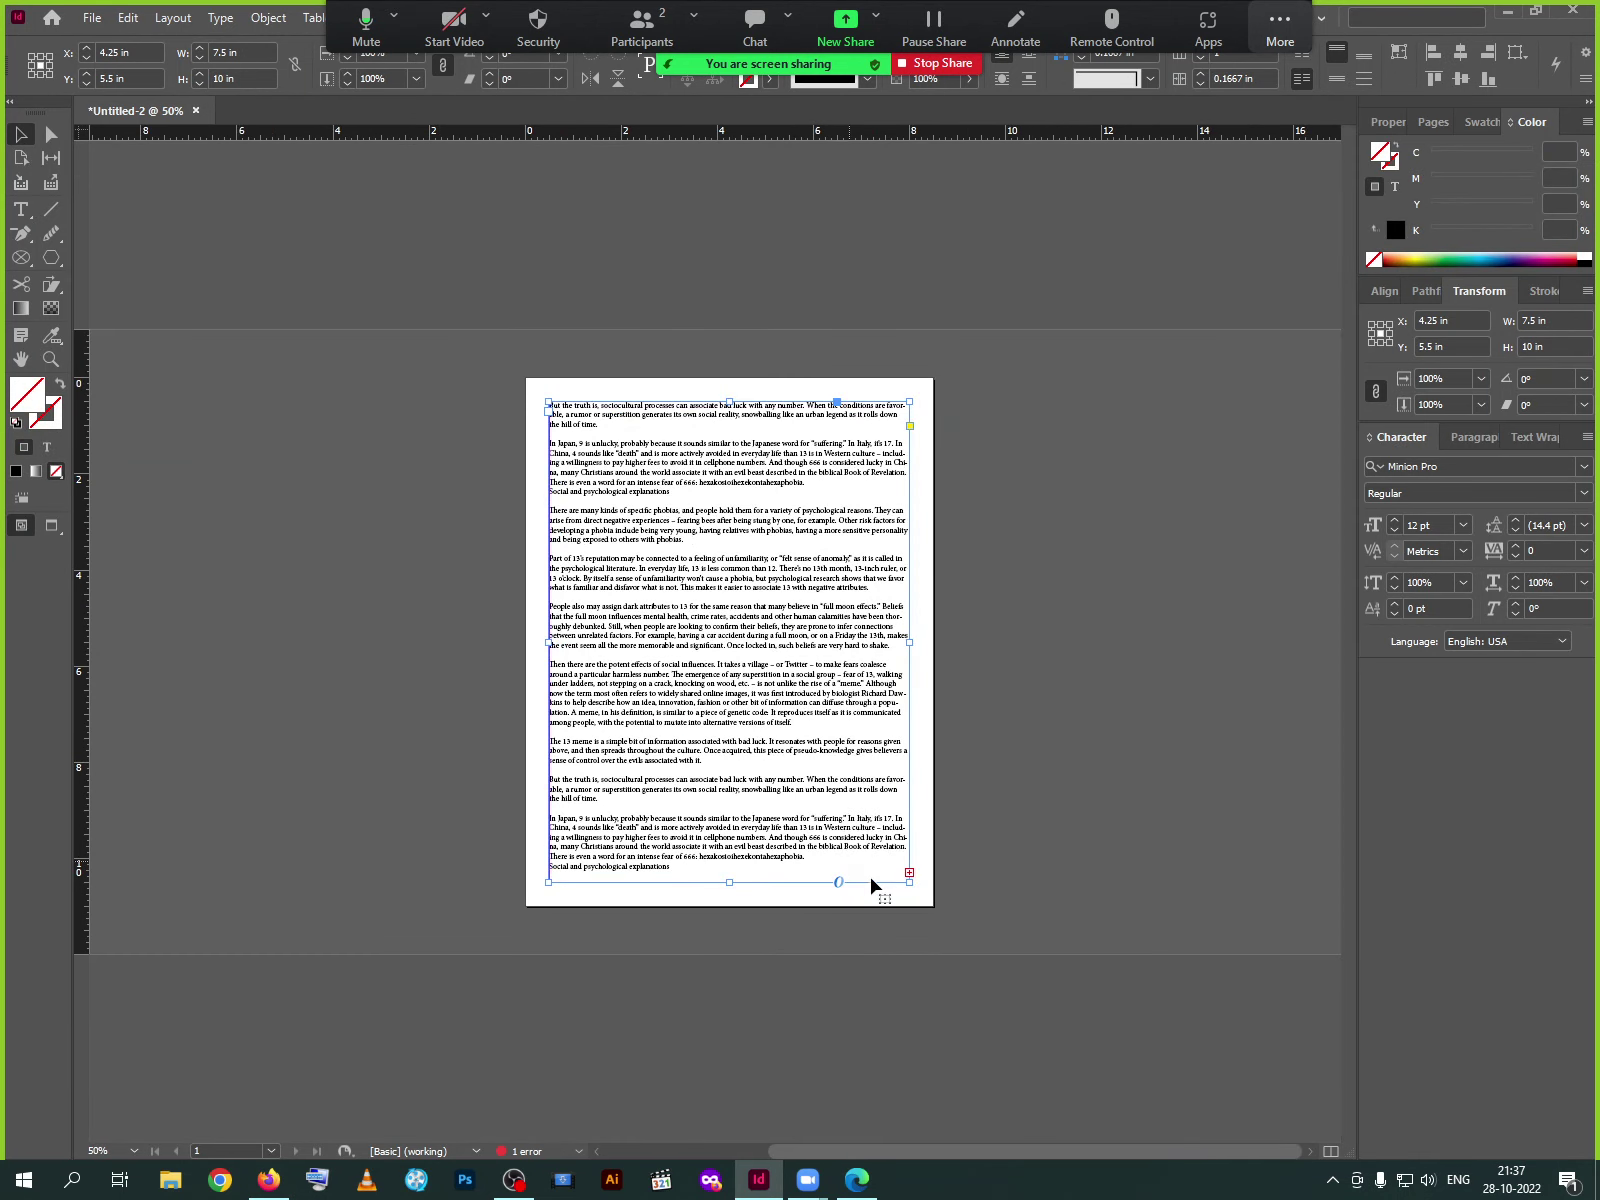
click(1430, 122)
click(1542, 765)
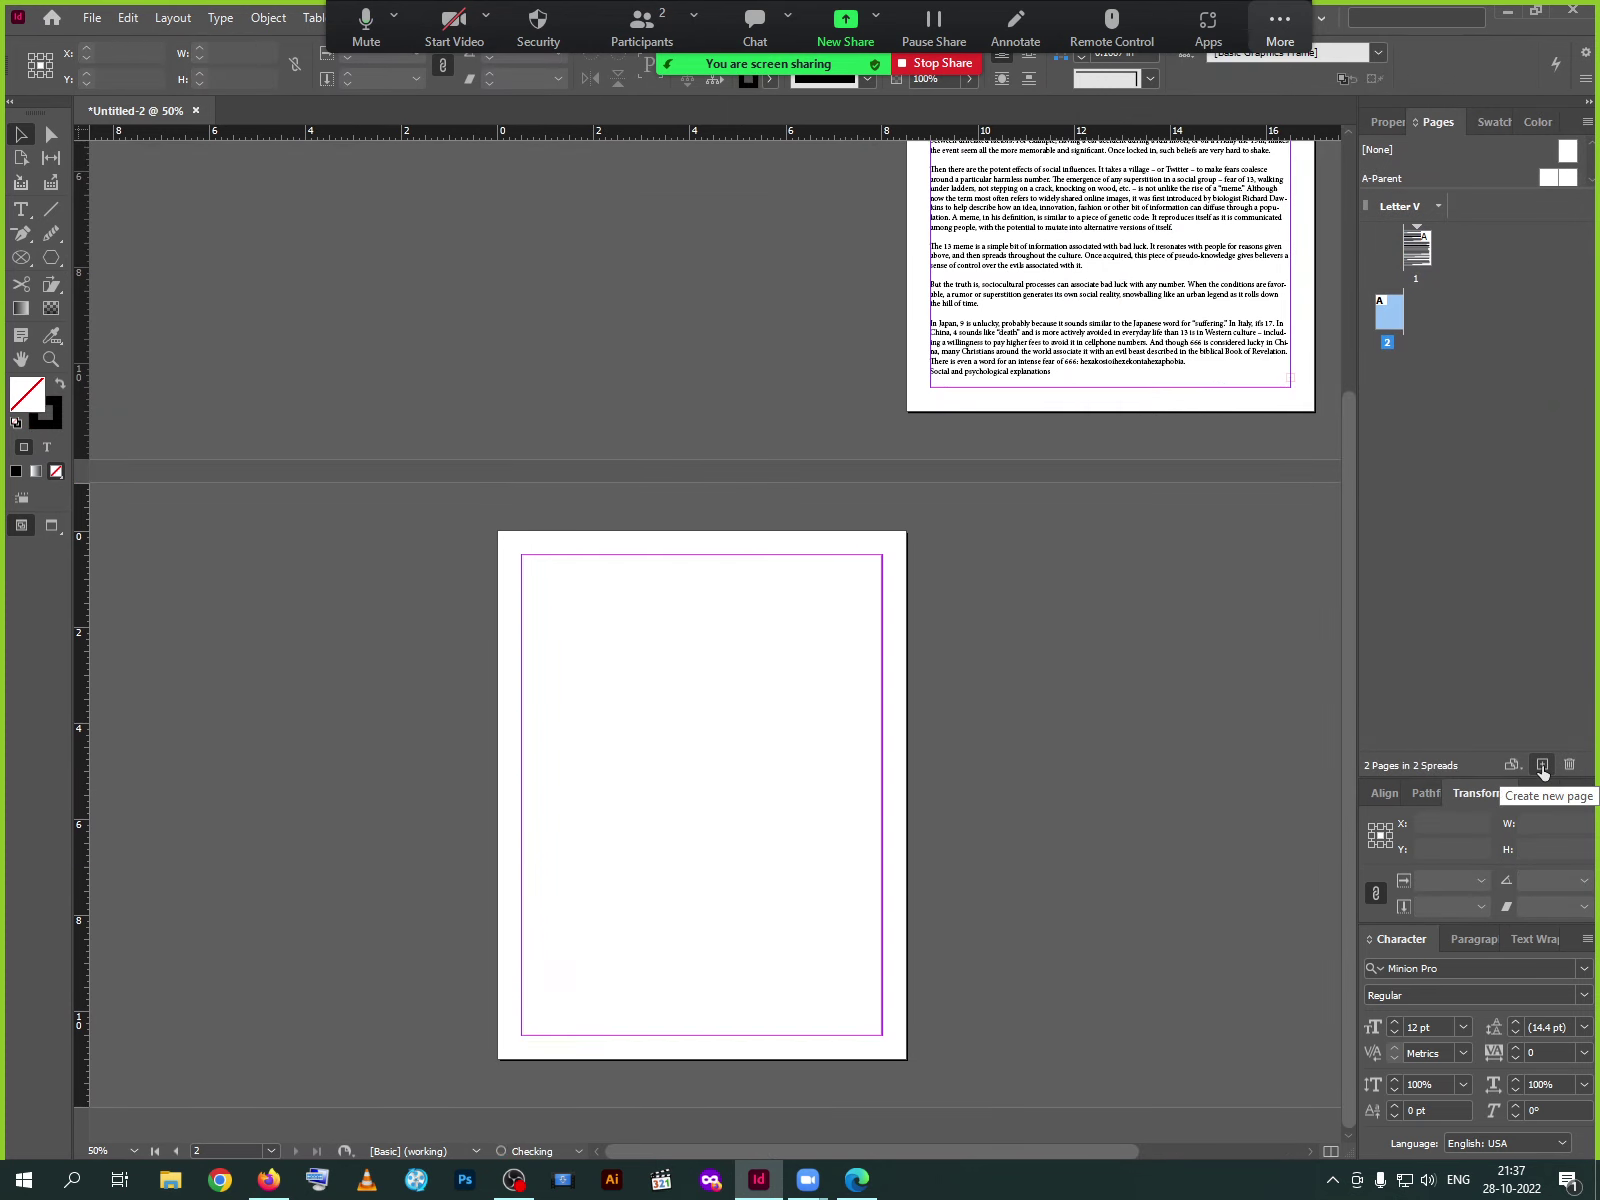
click(1542, 765)
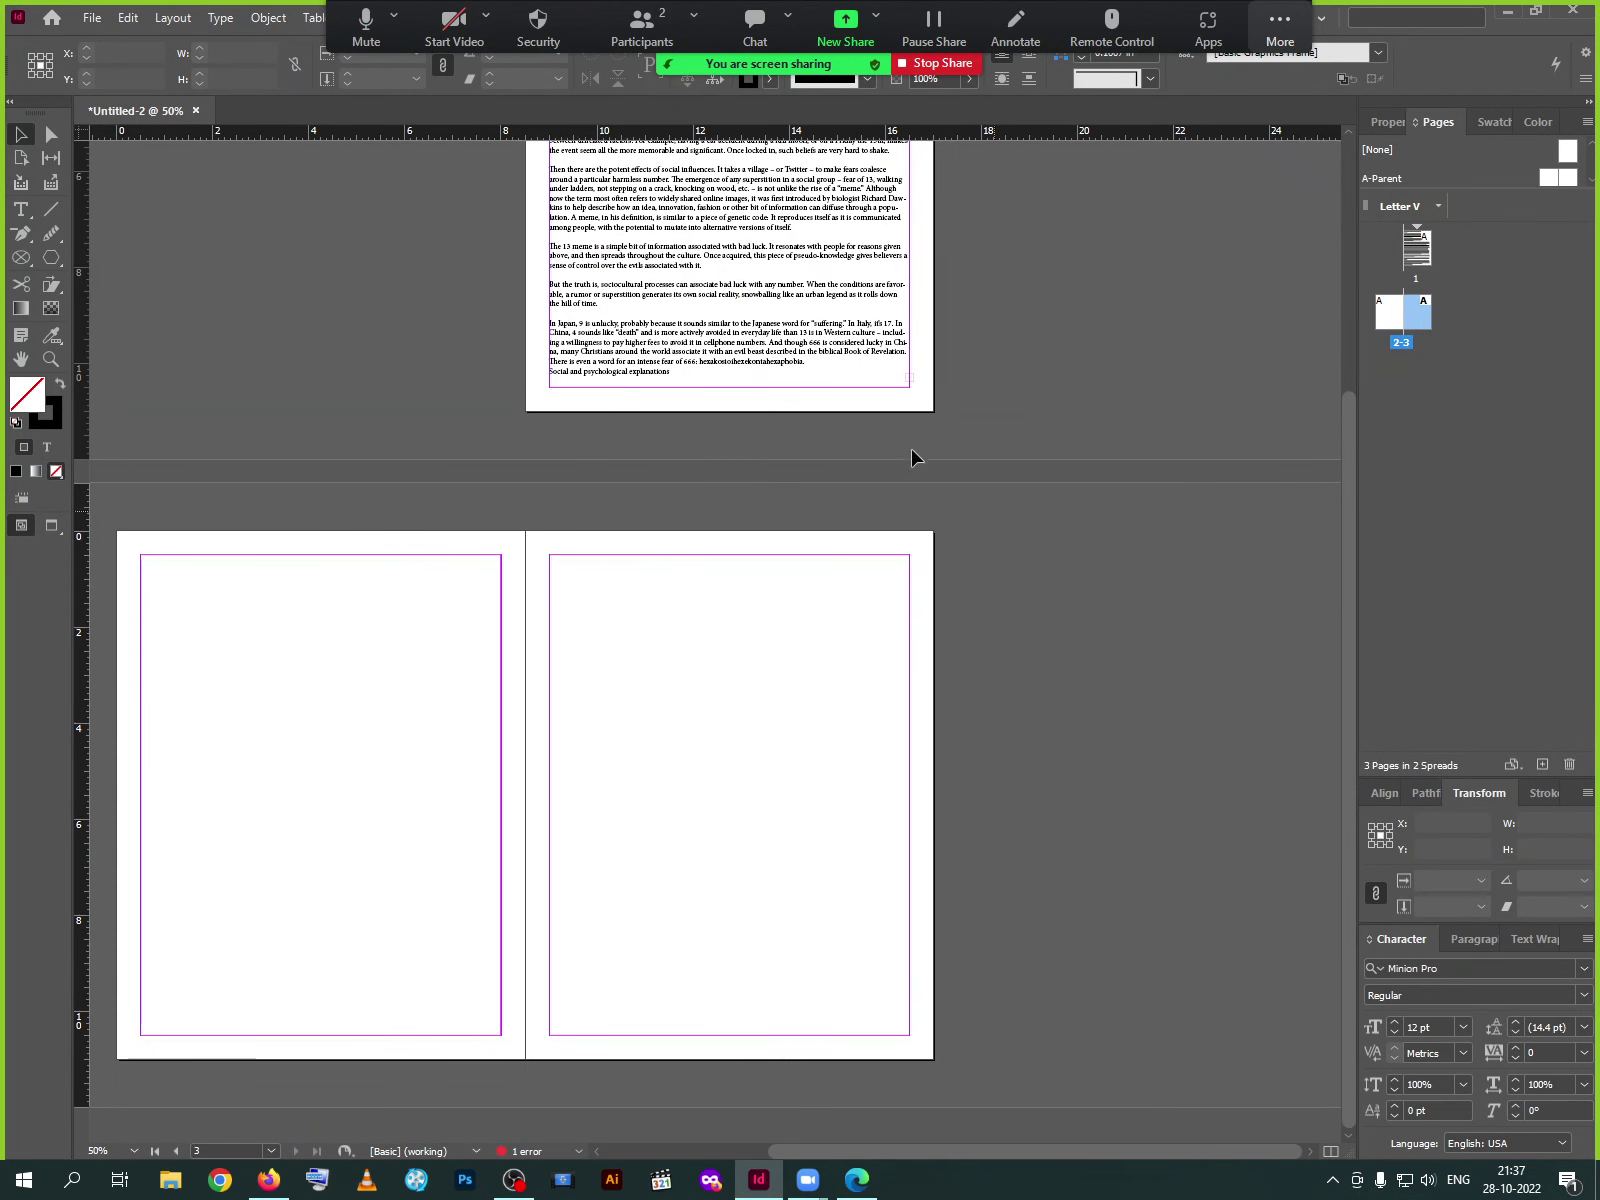
Thread the overset text from the page 1 frame into a new 7.5 x 10 in frame filling the page 2 margins
click(907, 385)
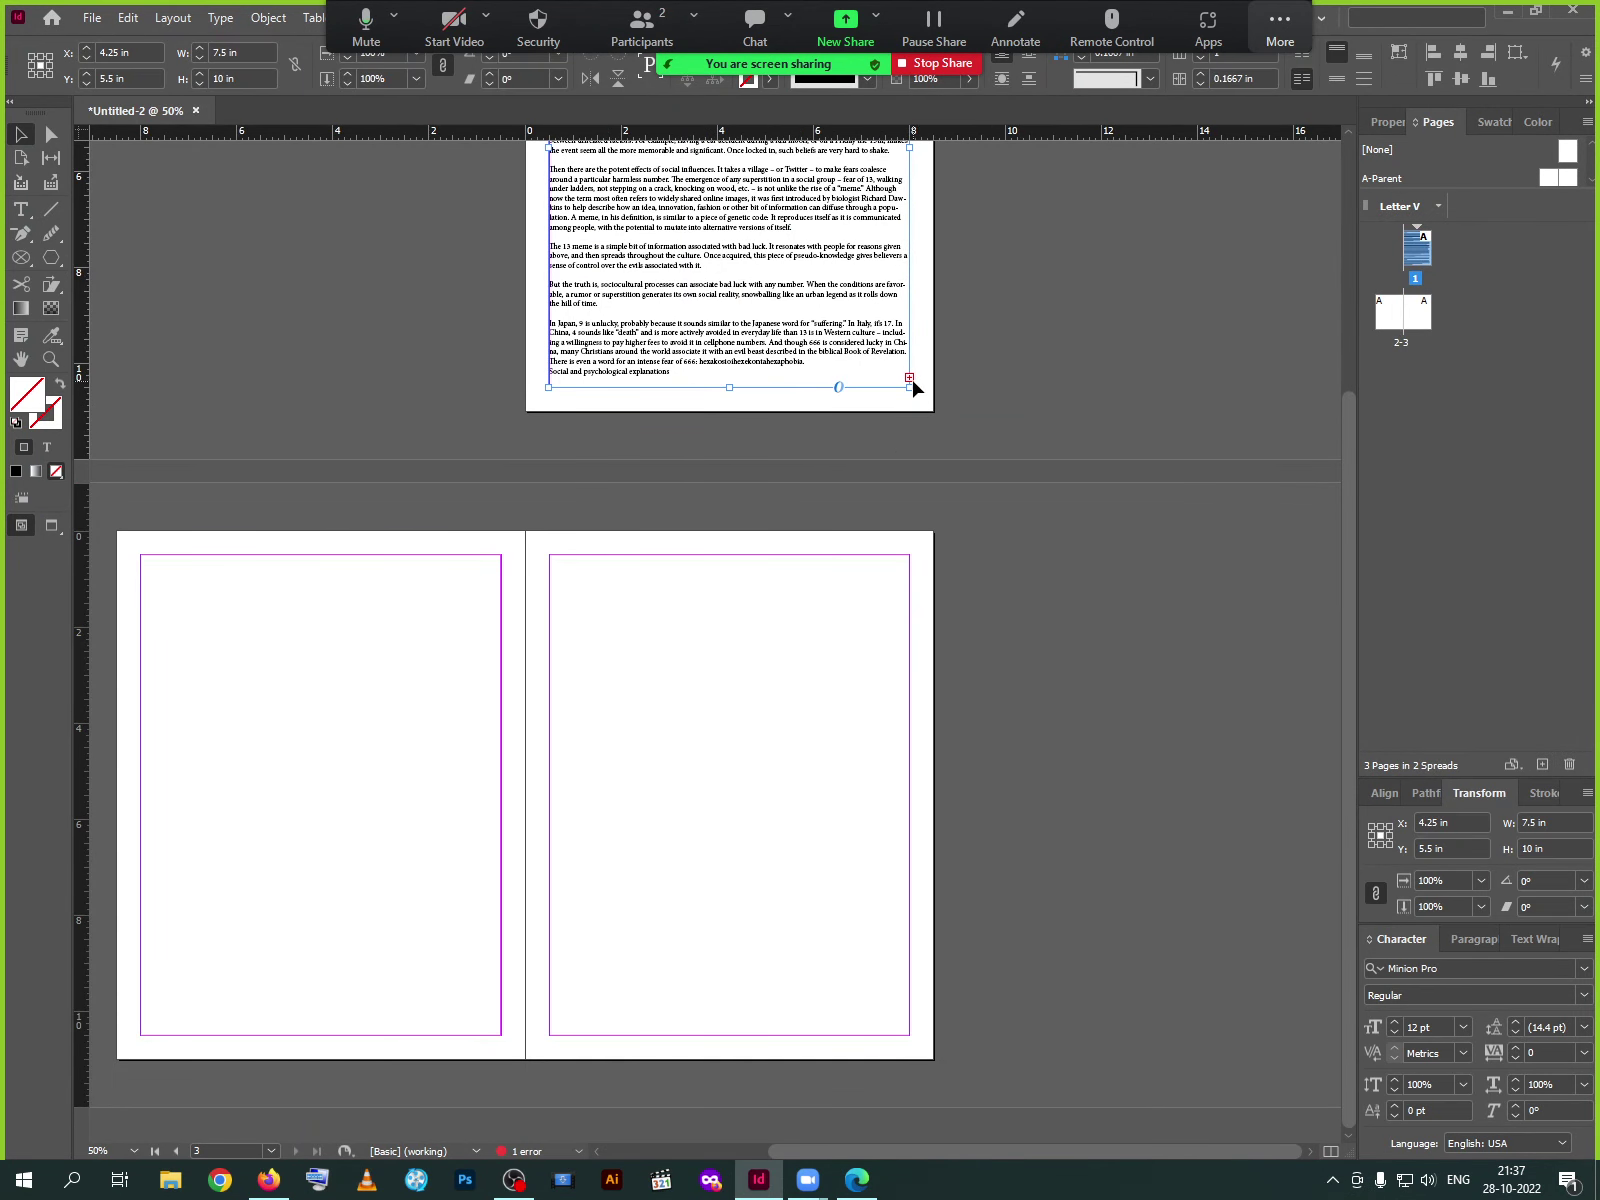
click(909, 378)
drag(141, 557, 268, 652)
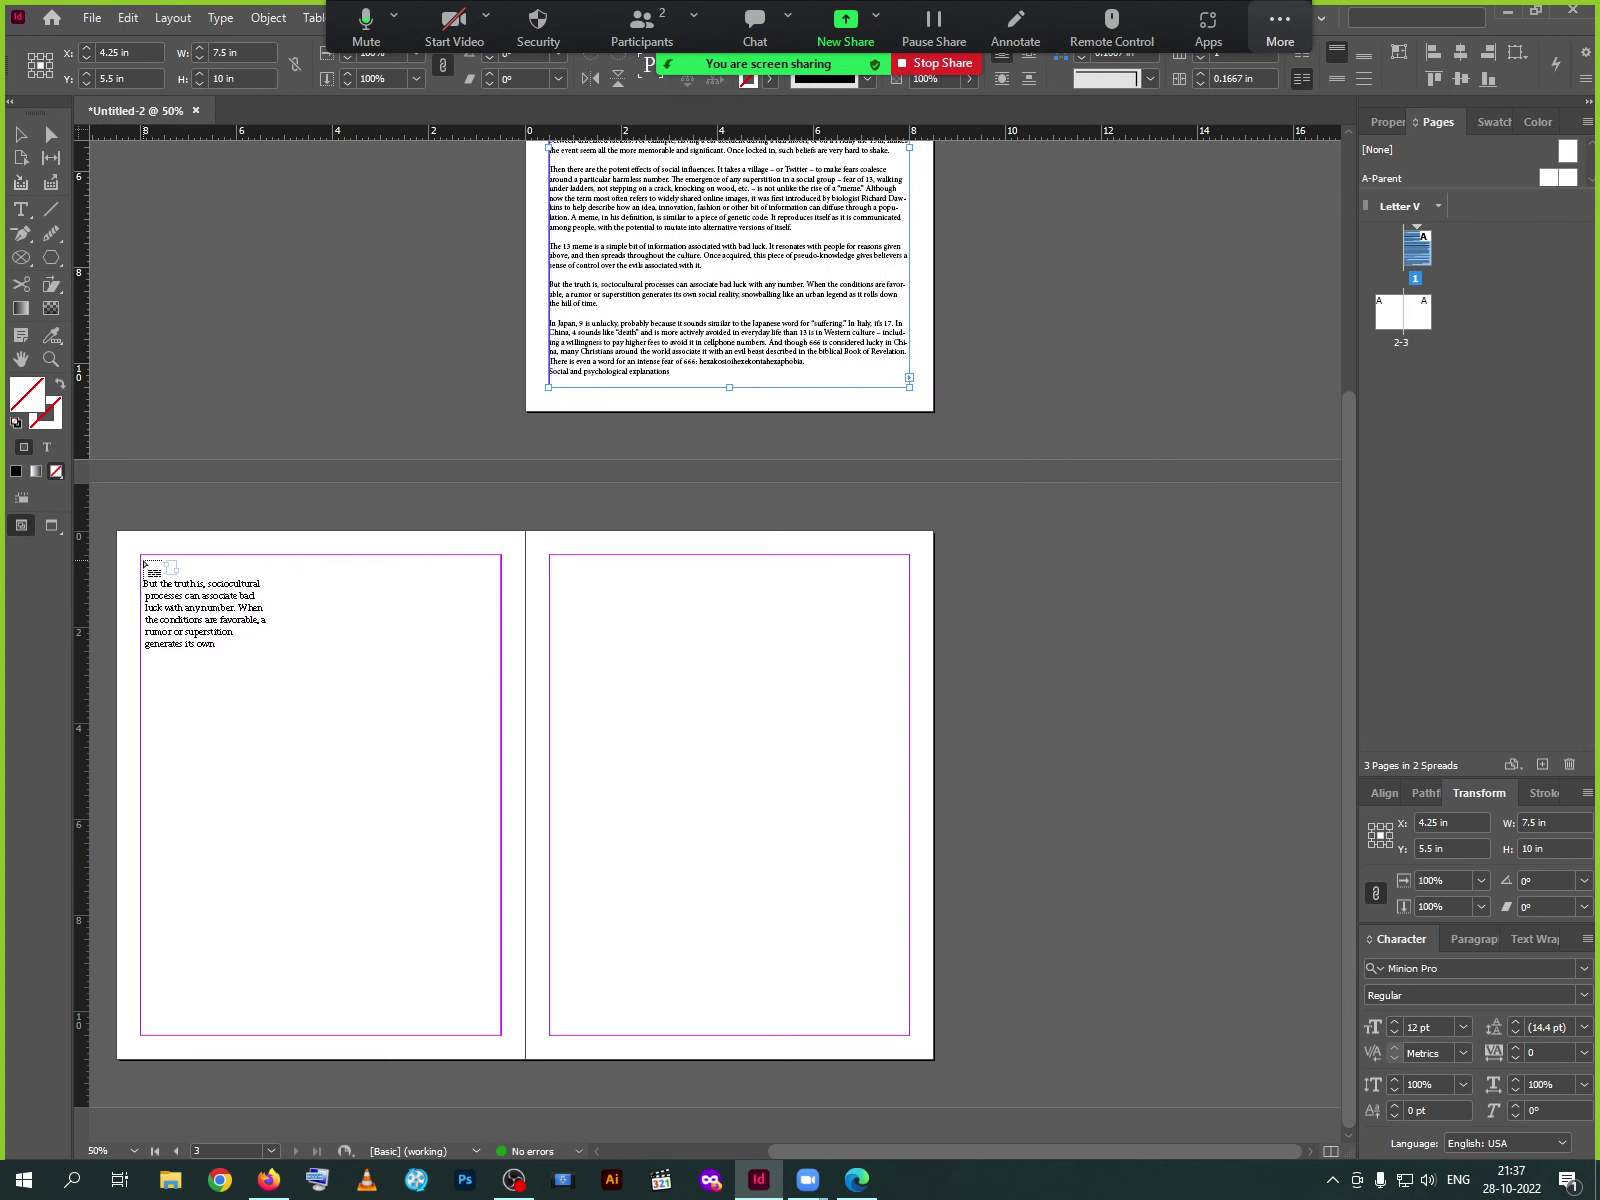
click(431, 678)
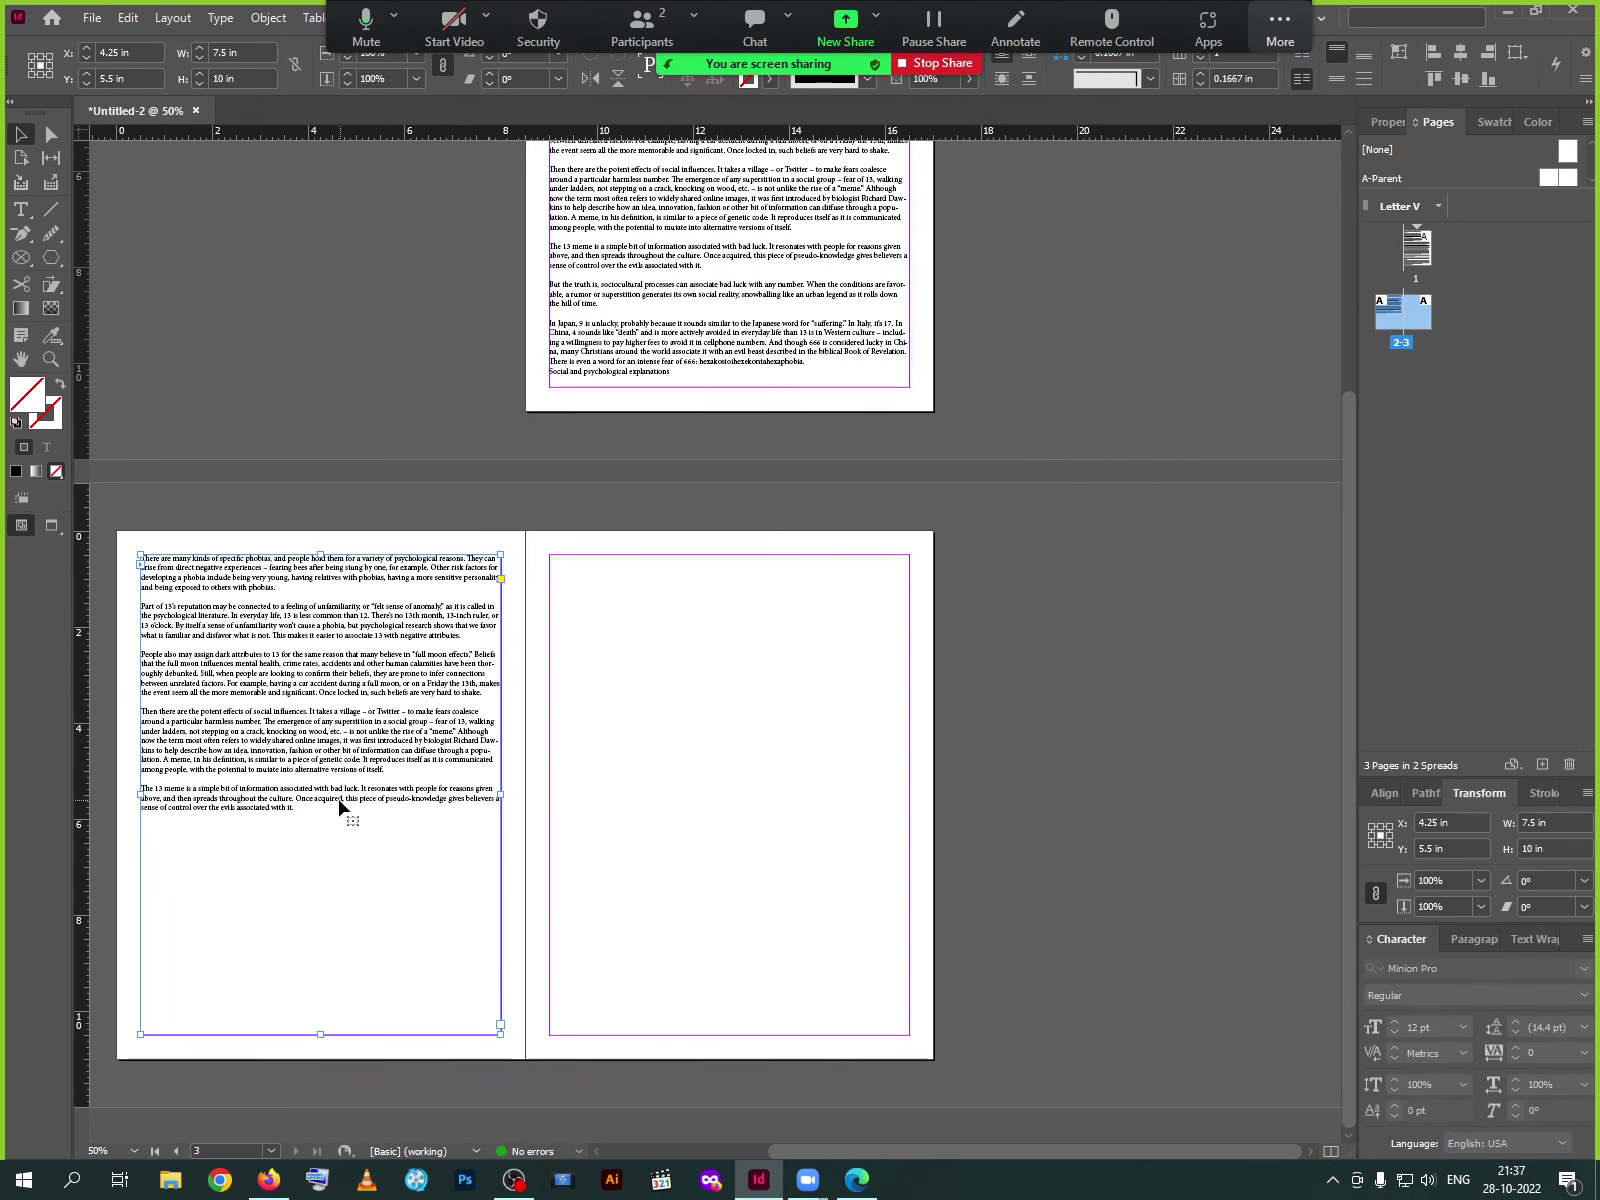
Paste the copied article text again at the end of the text on page 2
double_click(321, 815)
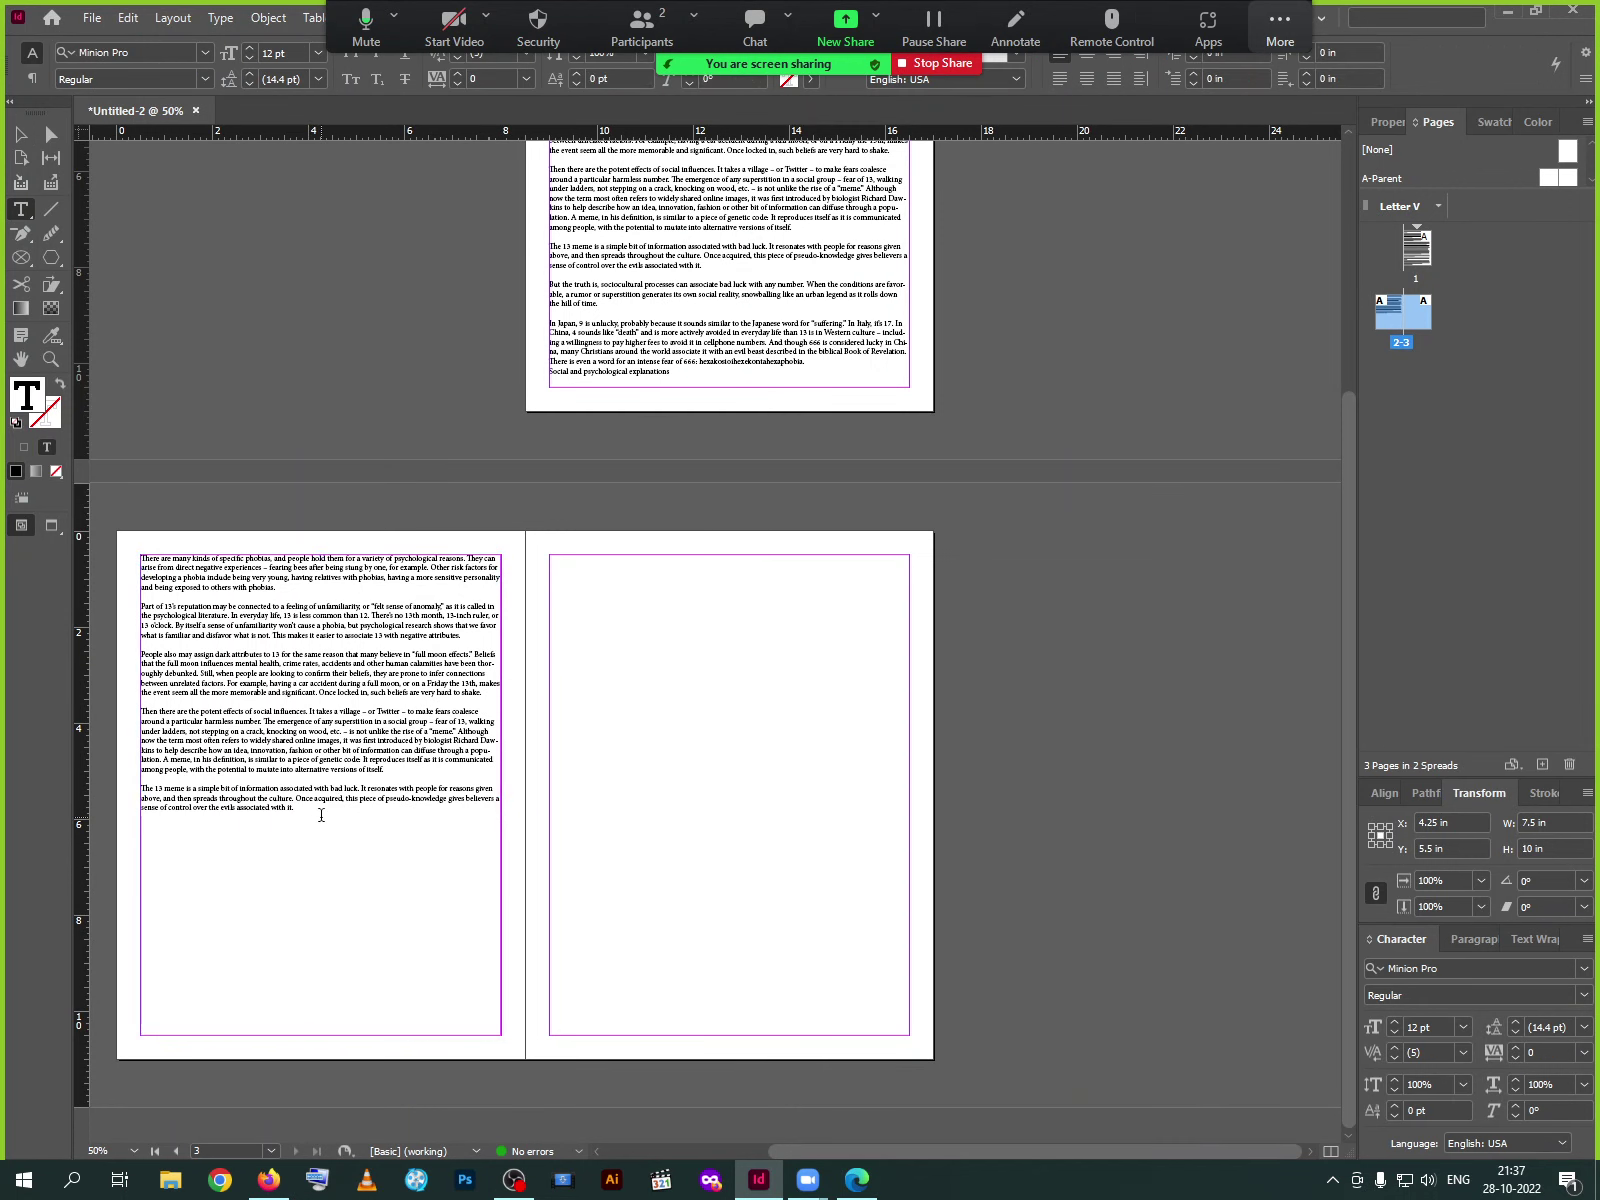
click(321, 815)
key(ctrl+v)
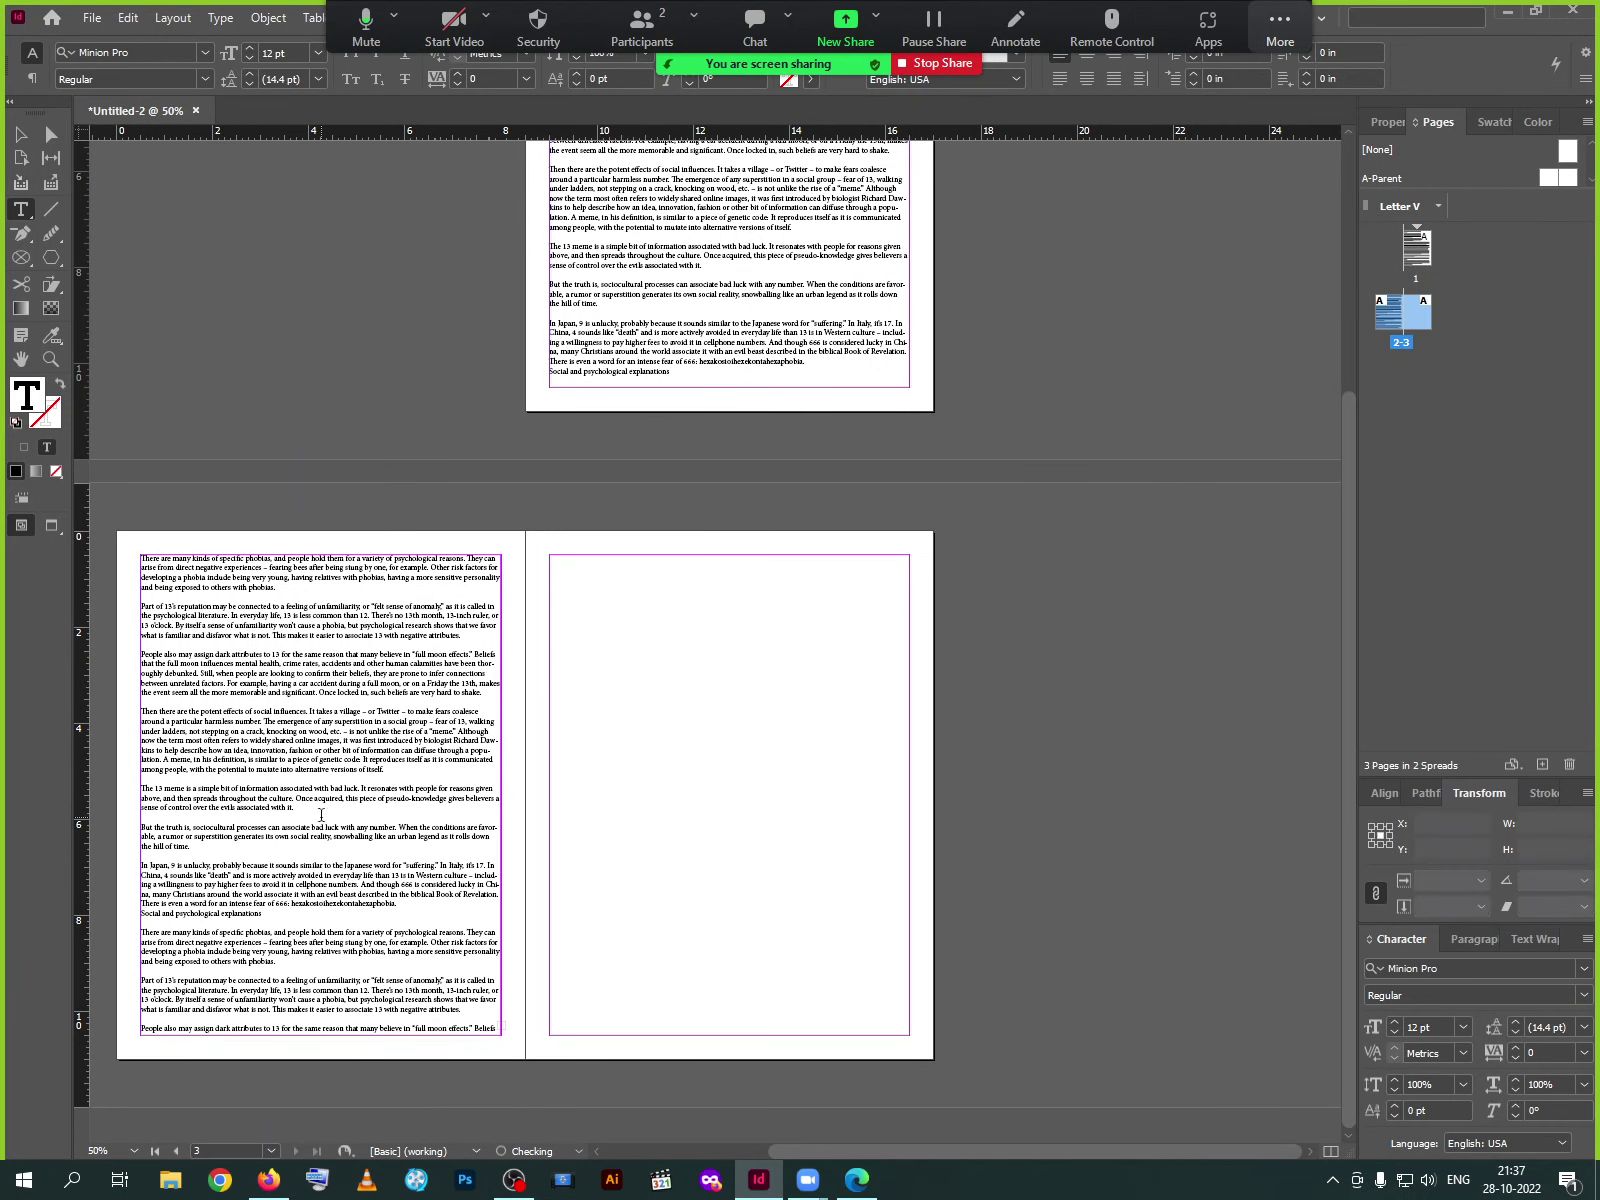
Thread the overset text from the page 2 frame into a new 7.5 x 10 in frame filling the page 3 margins
click(20, 133)
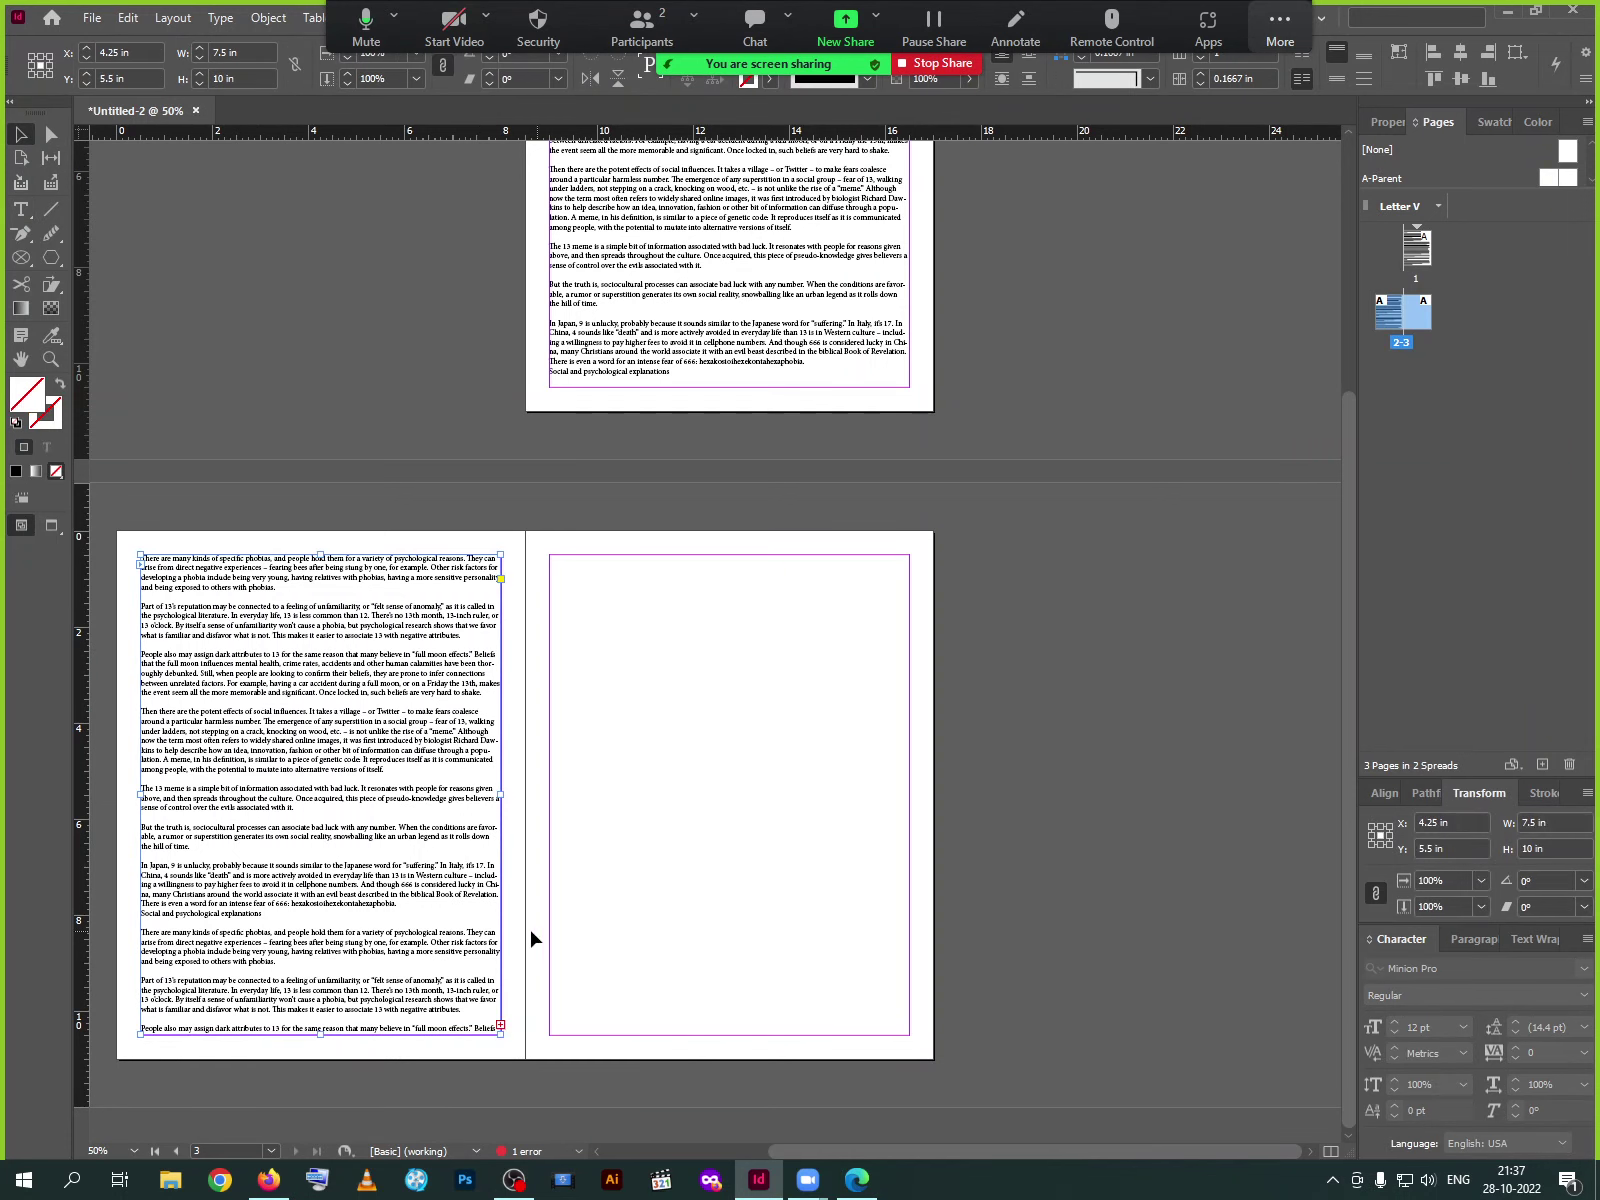
click(500, 1027)
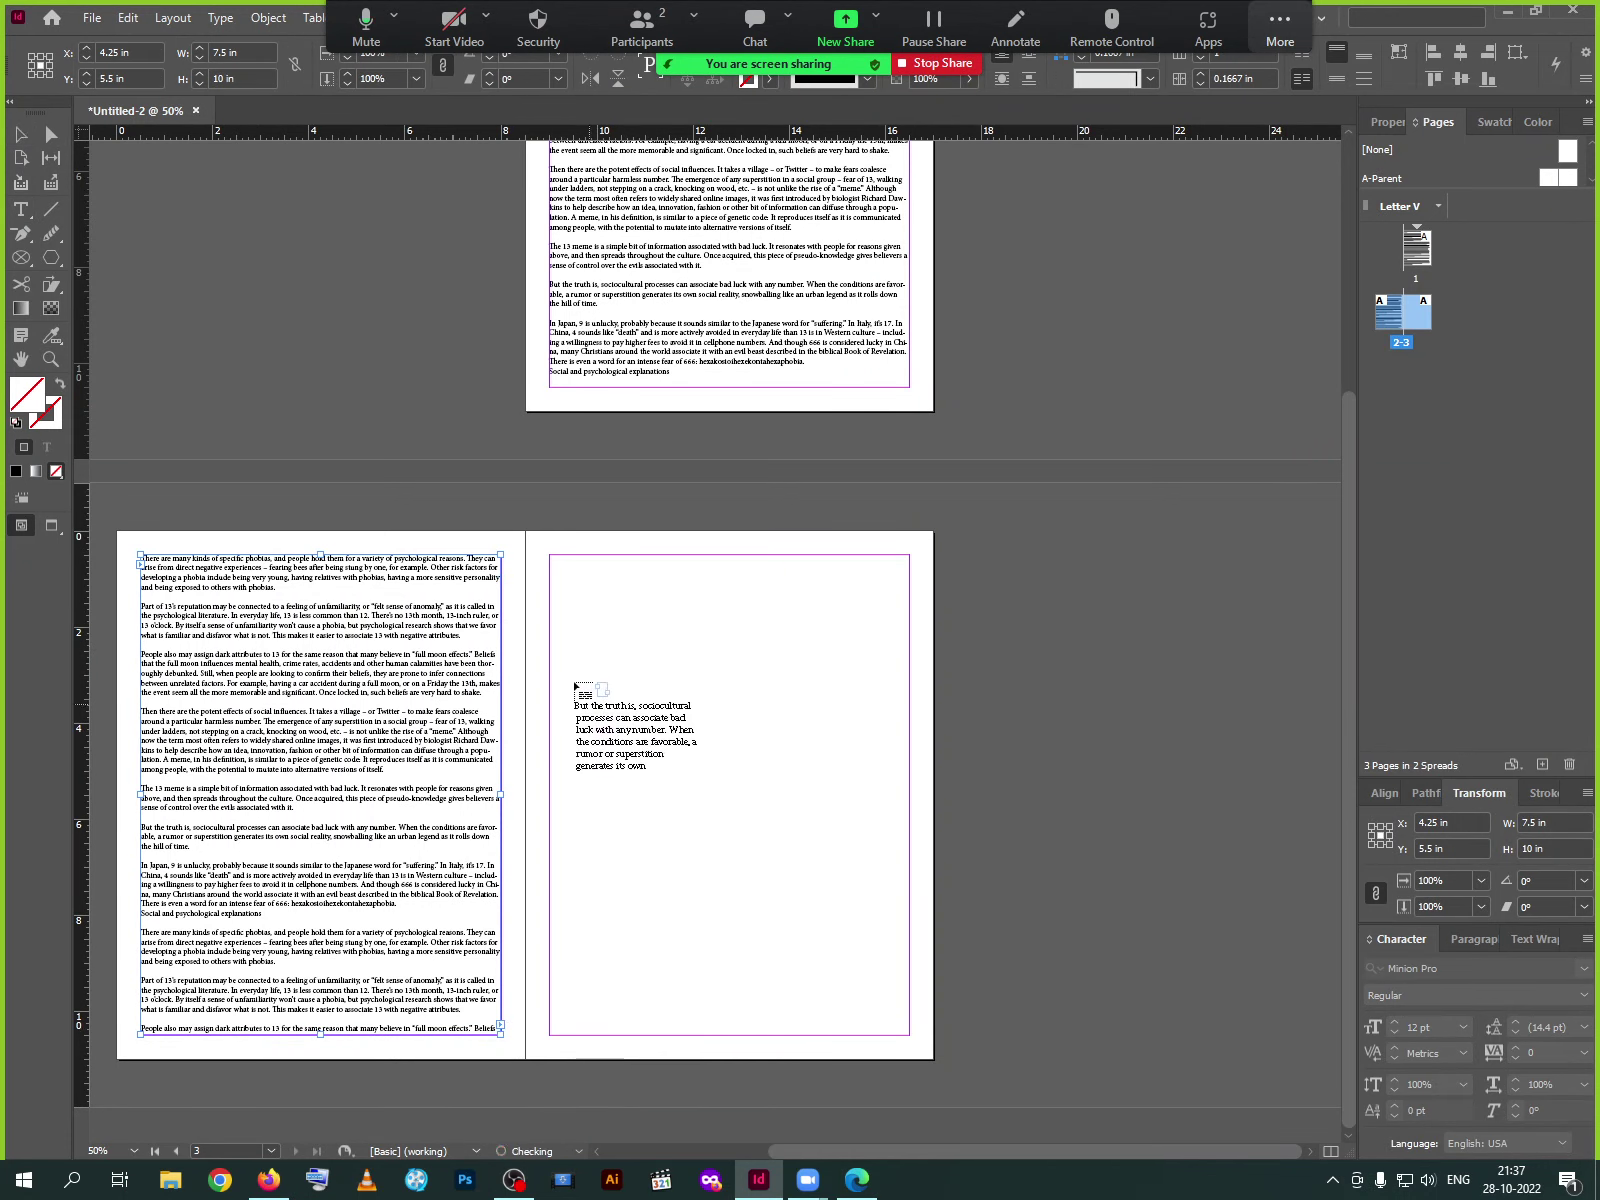
click(555, 562)
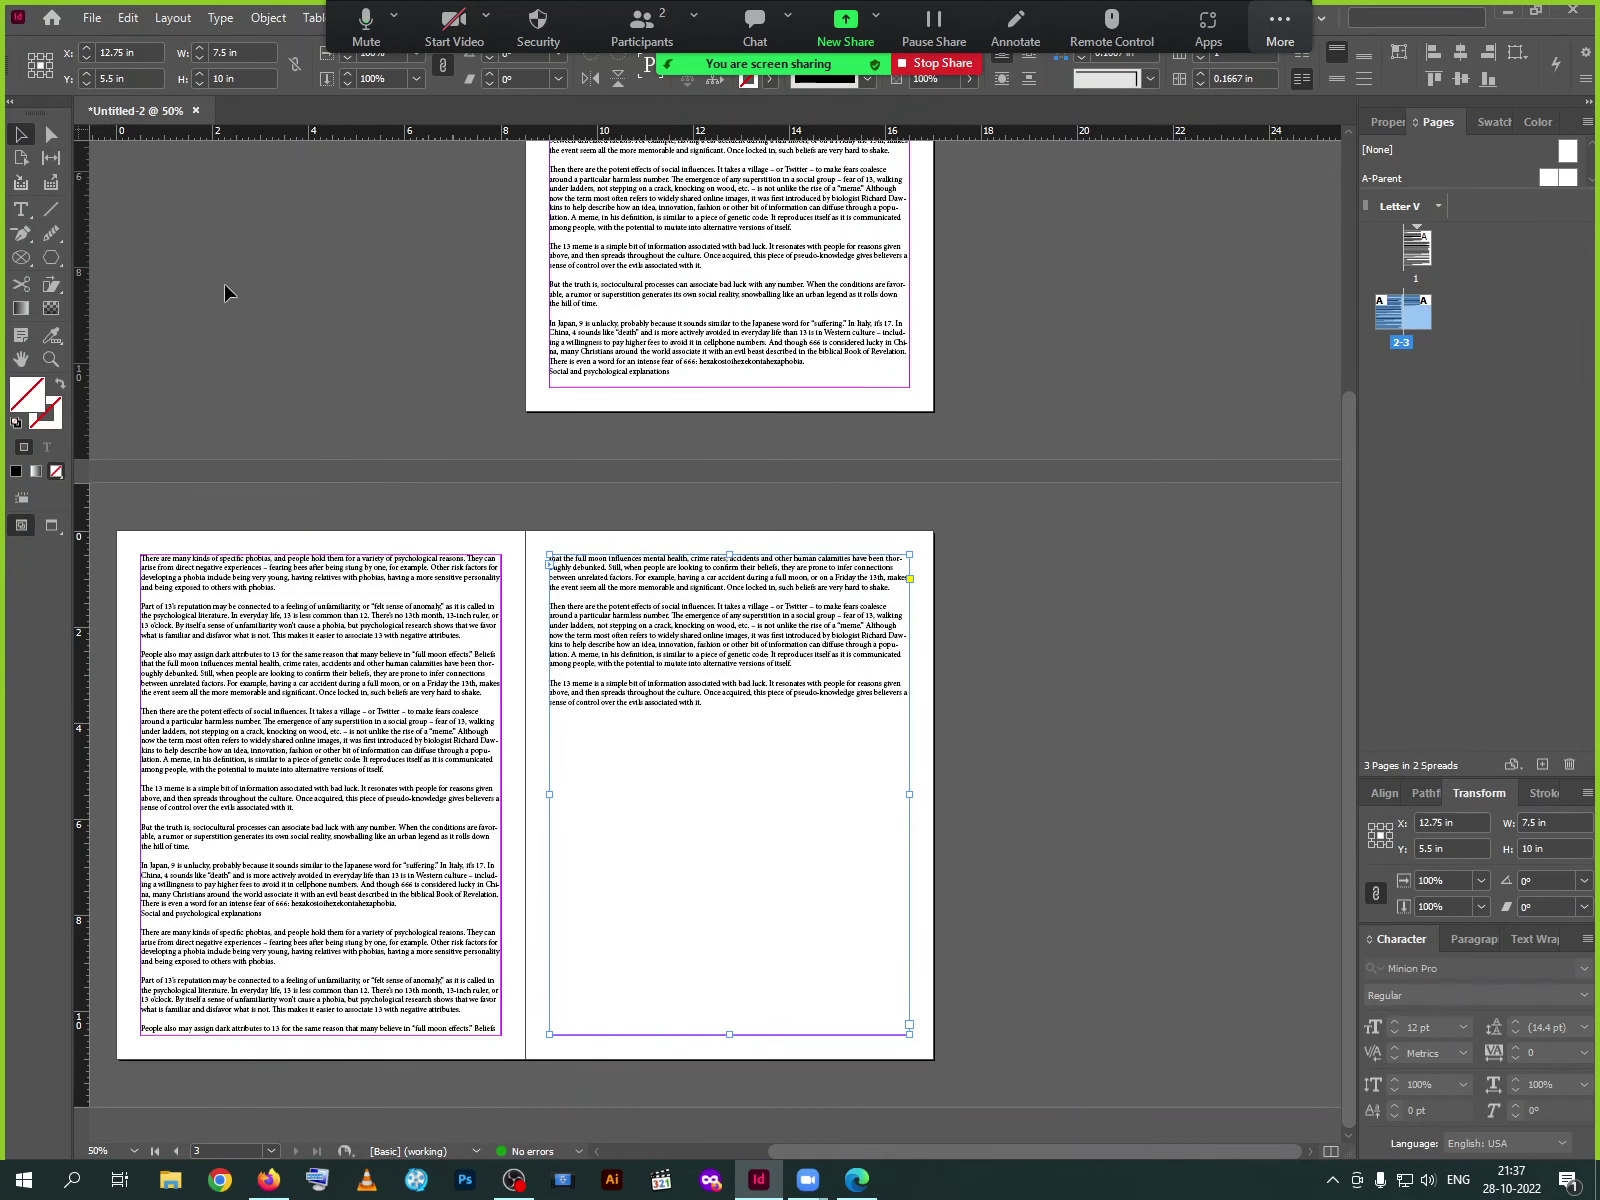
Hide the floating meeting controls that cover the application's menus
scroll(475, 353, up, 4)
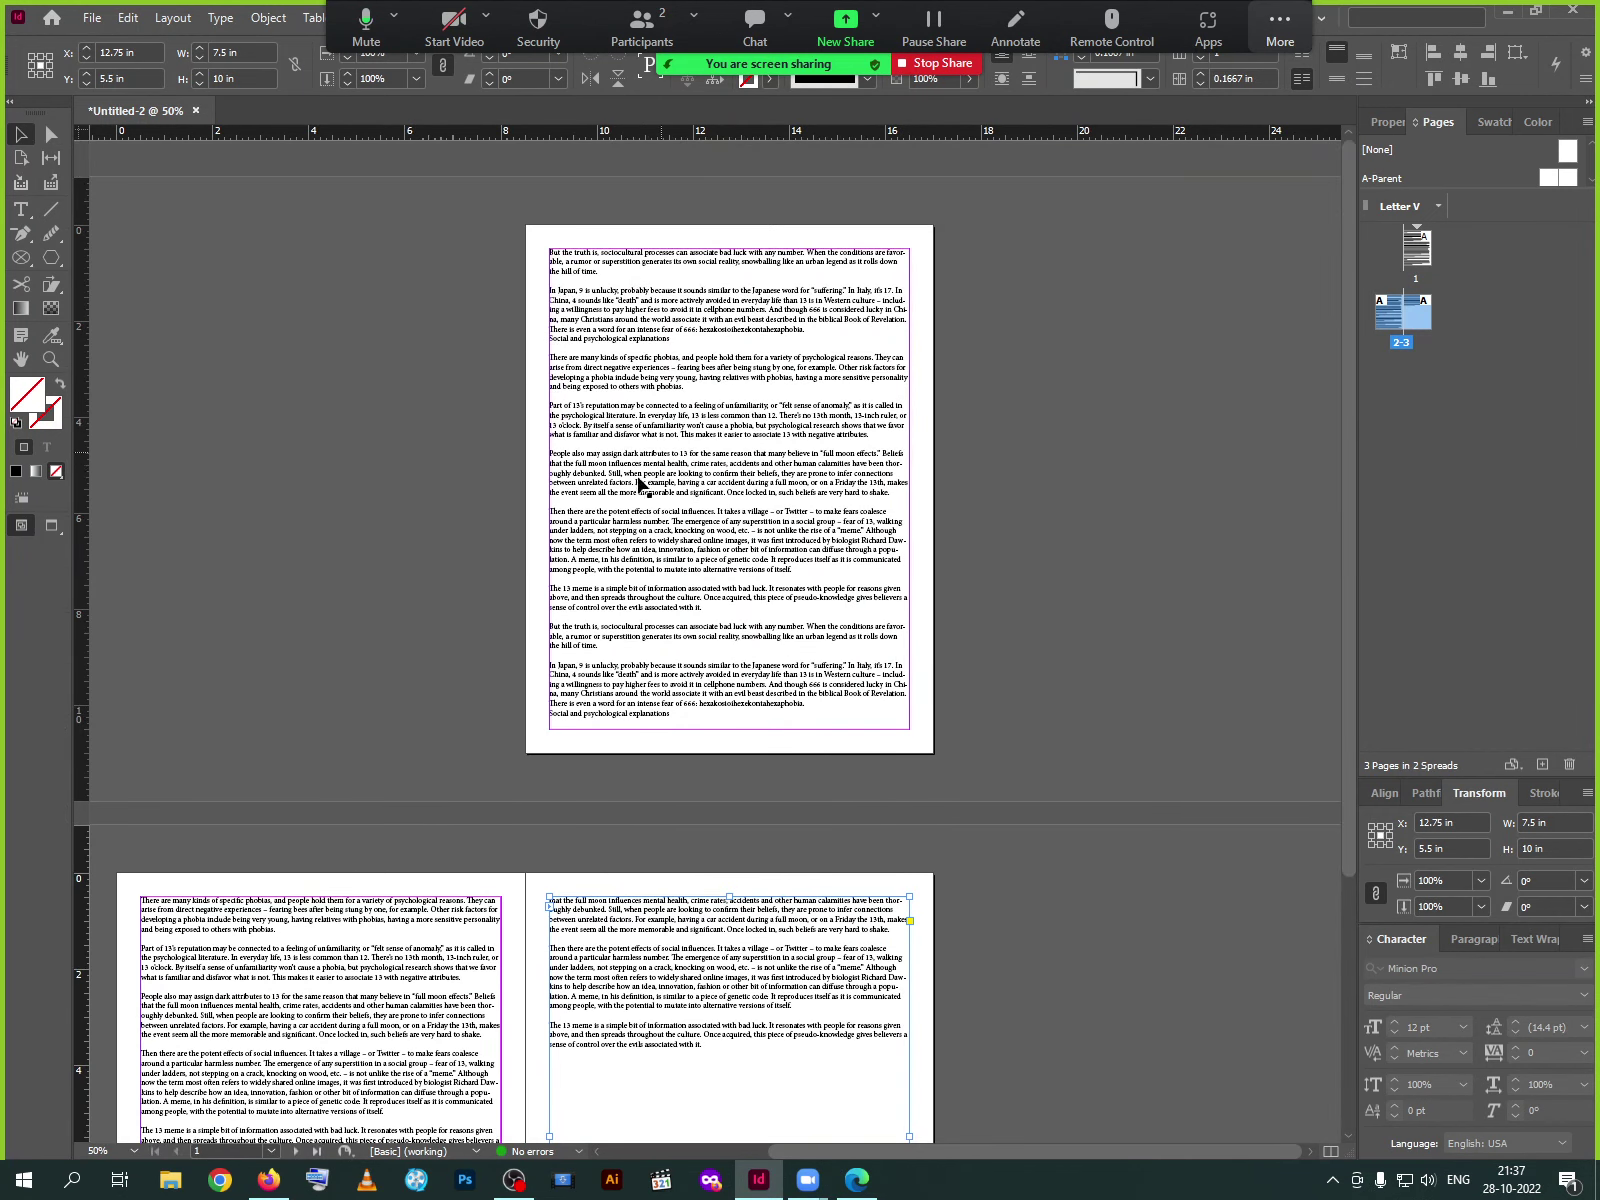
key(ctrl+equal)
key(ctrl+equal)
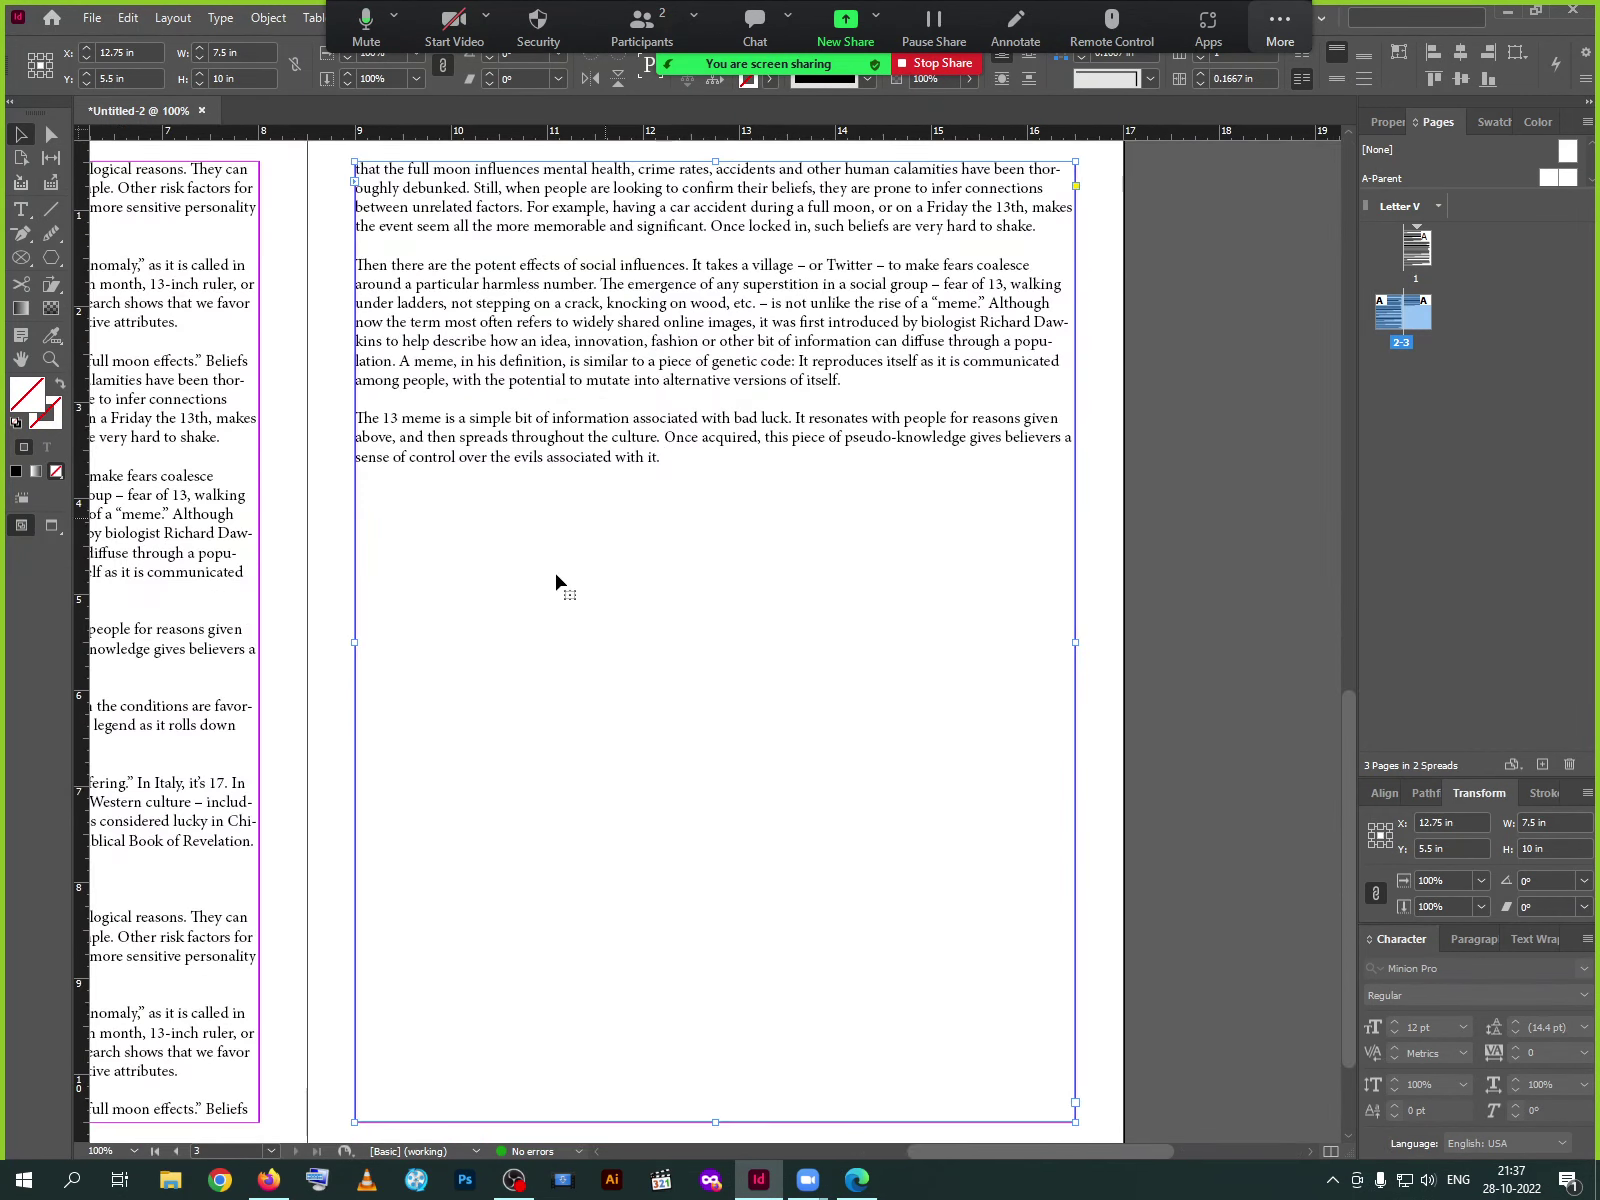
scroll(570, 552, left, 5)
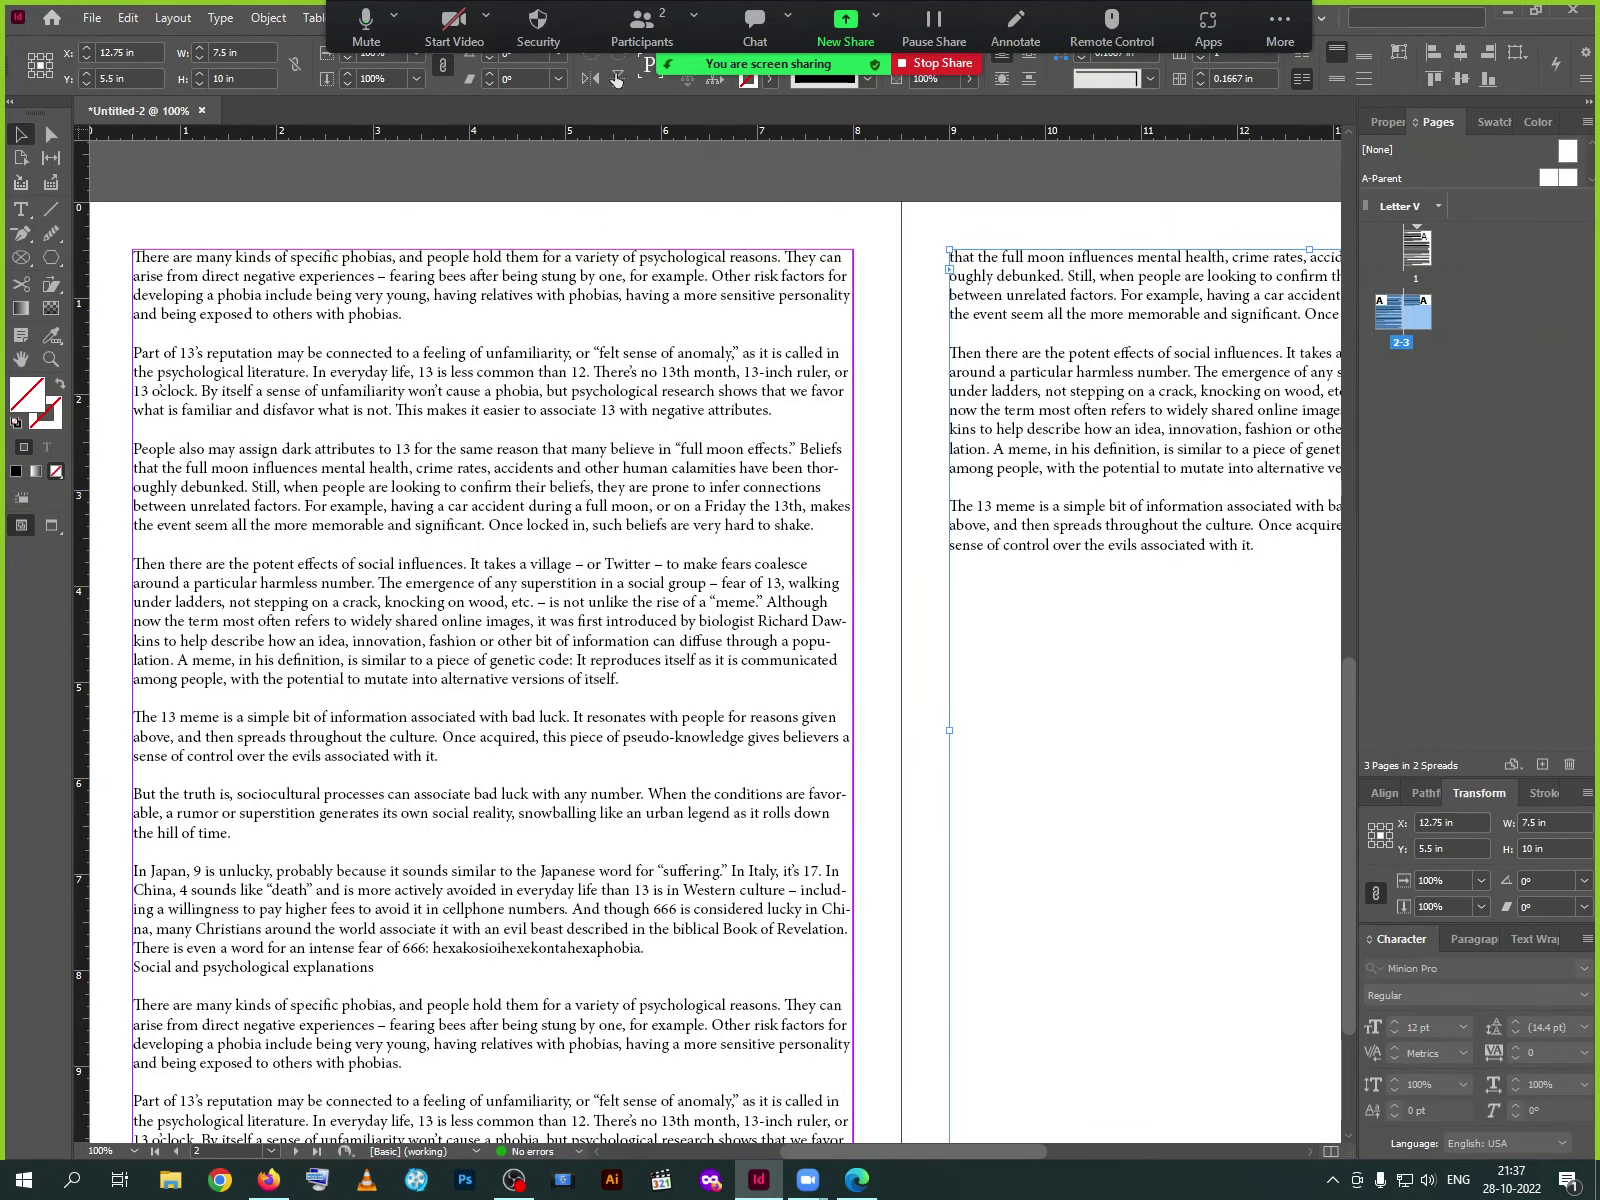
click(1268, 32)
click(1340, 168)
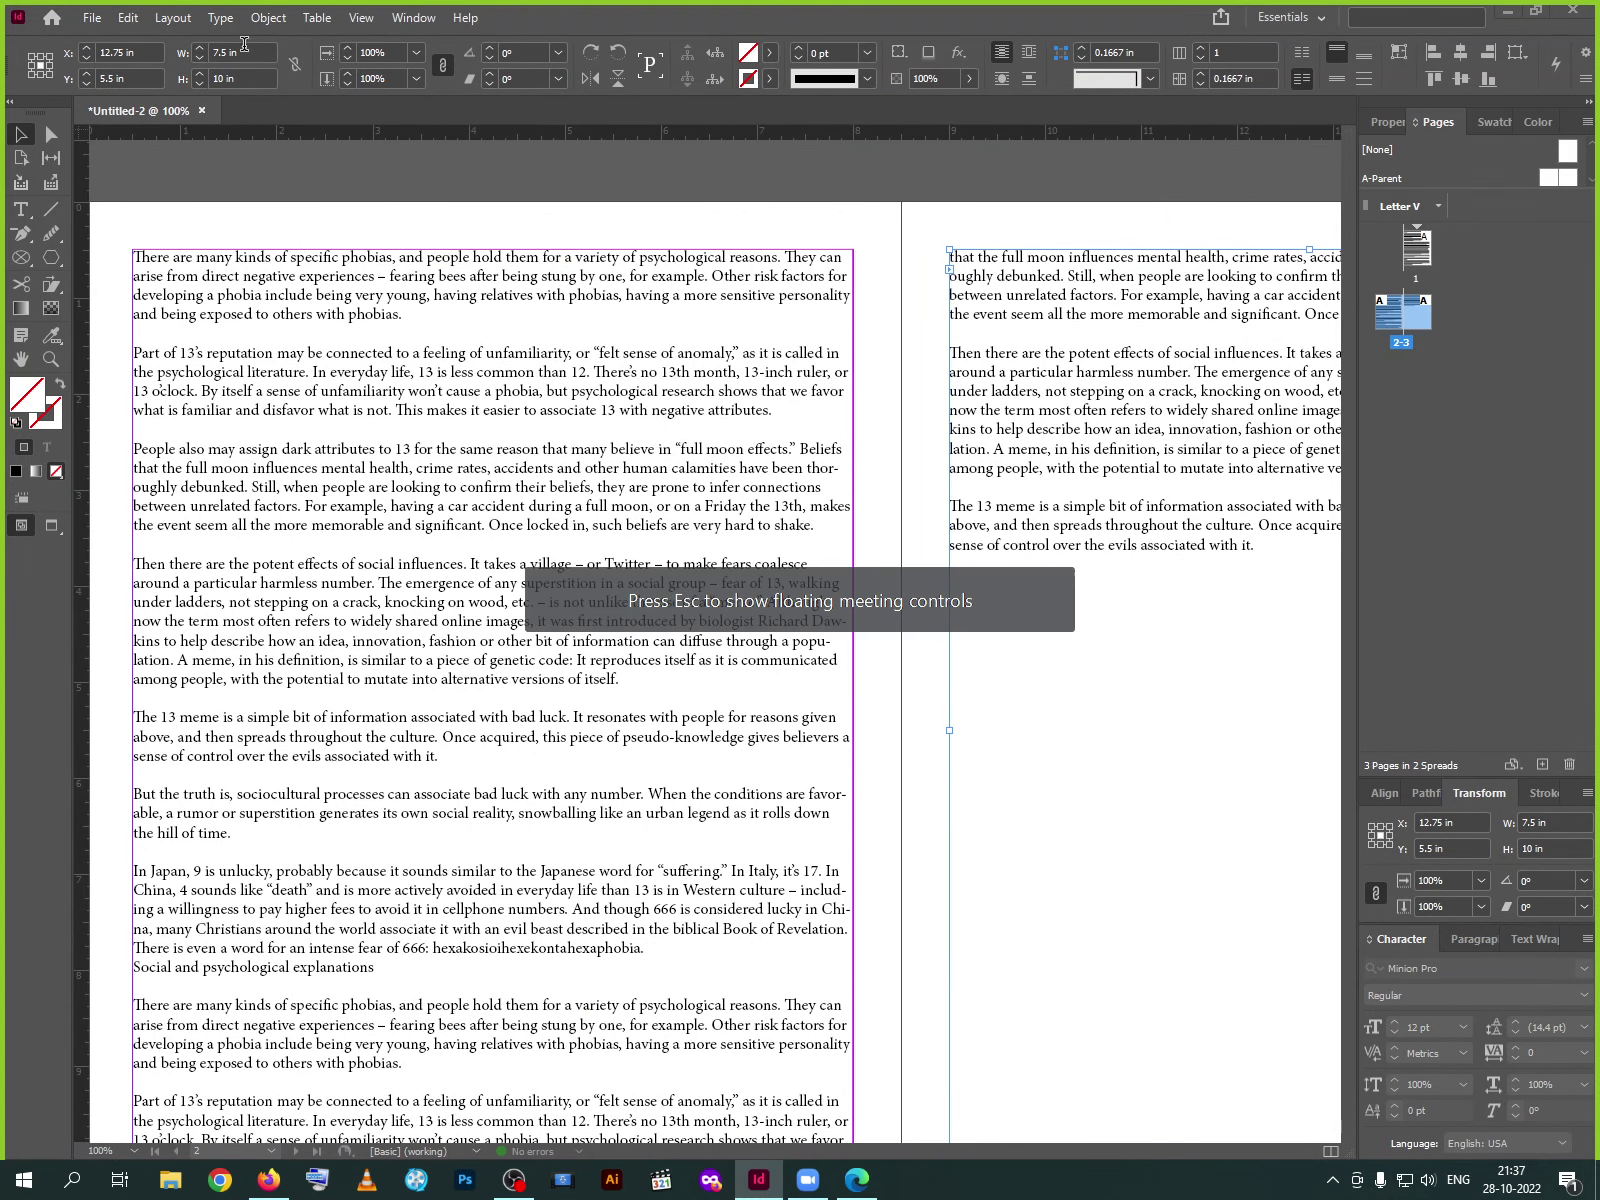
Try dividing pages 2-3 into two columns with a wider gutter through the Margins and Columns settings
click(188, 22)
click(235, 62)
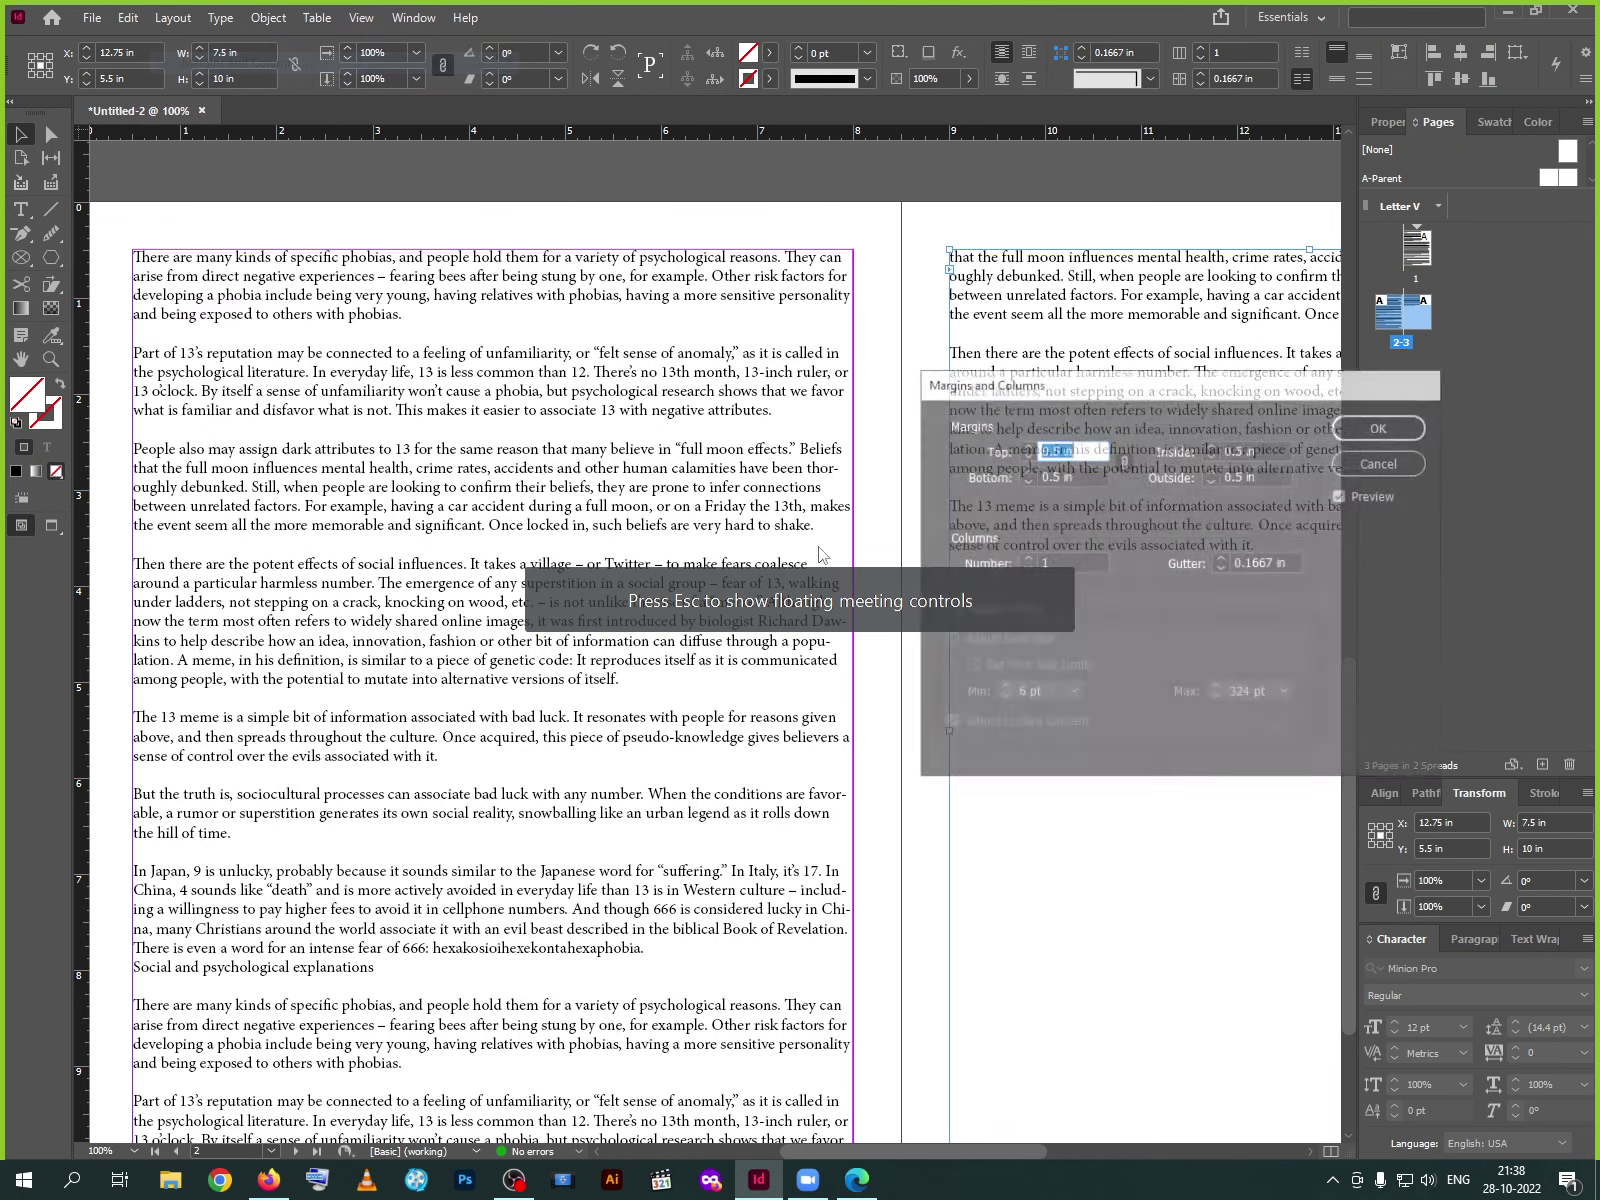
click(1024, 558)
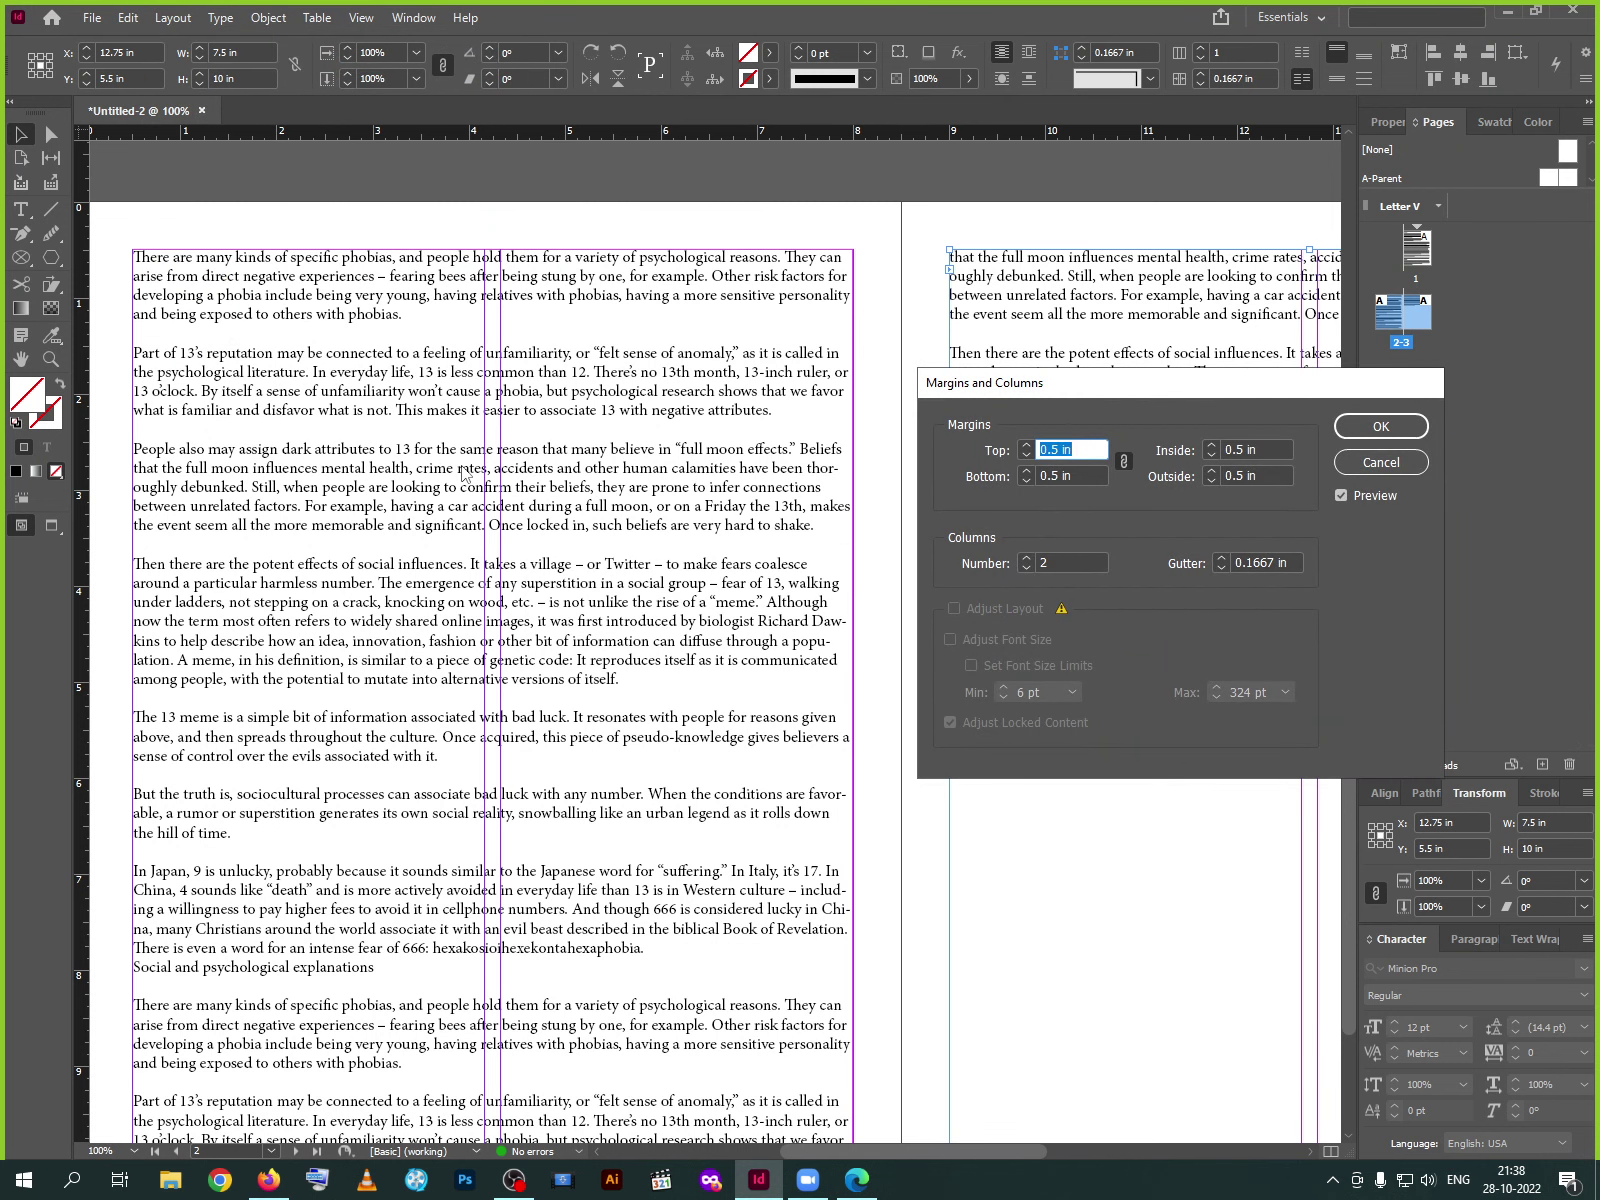
click(1220, 556)
click(1220, 556)
click(1372, 428)
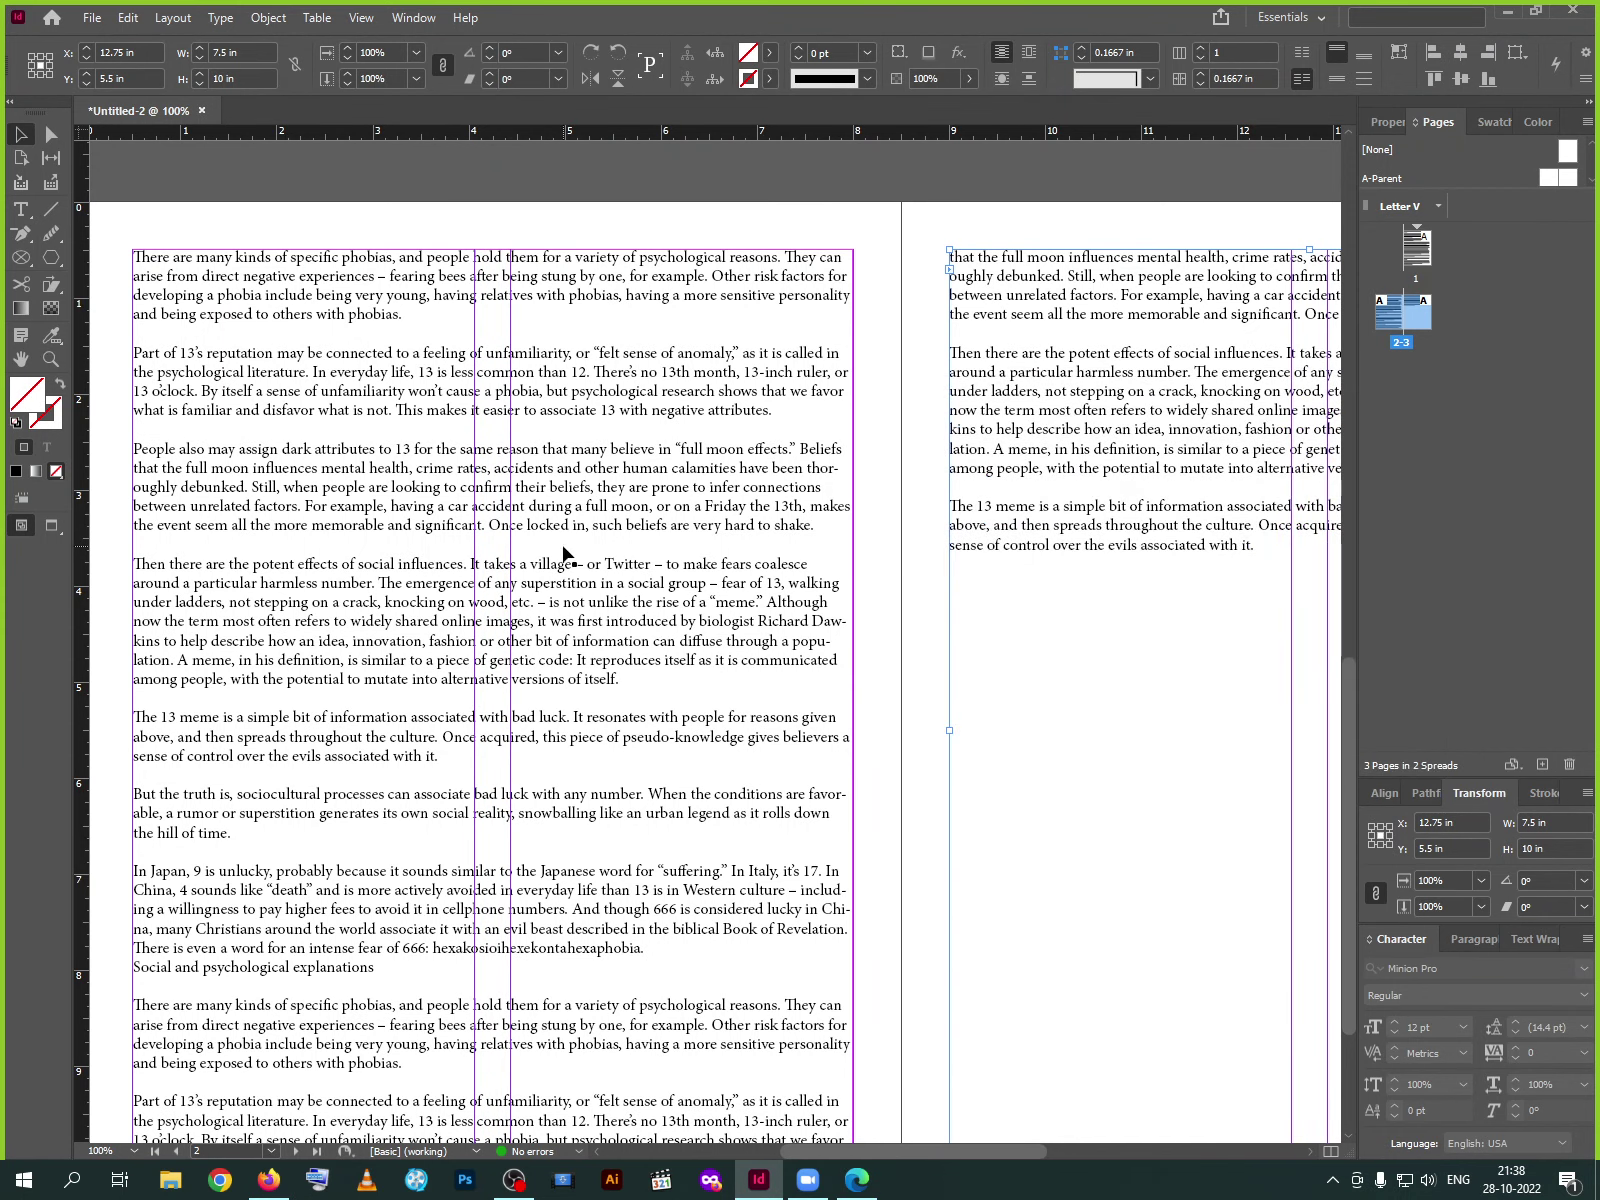
Undo the two-column margin and gutter change on pages 2-3
scroll(686, 655, up, 10)
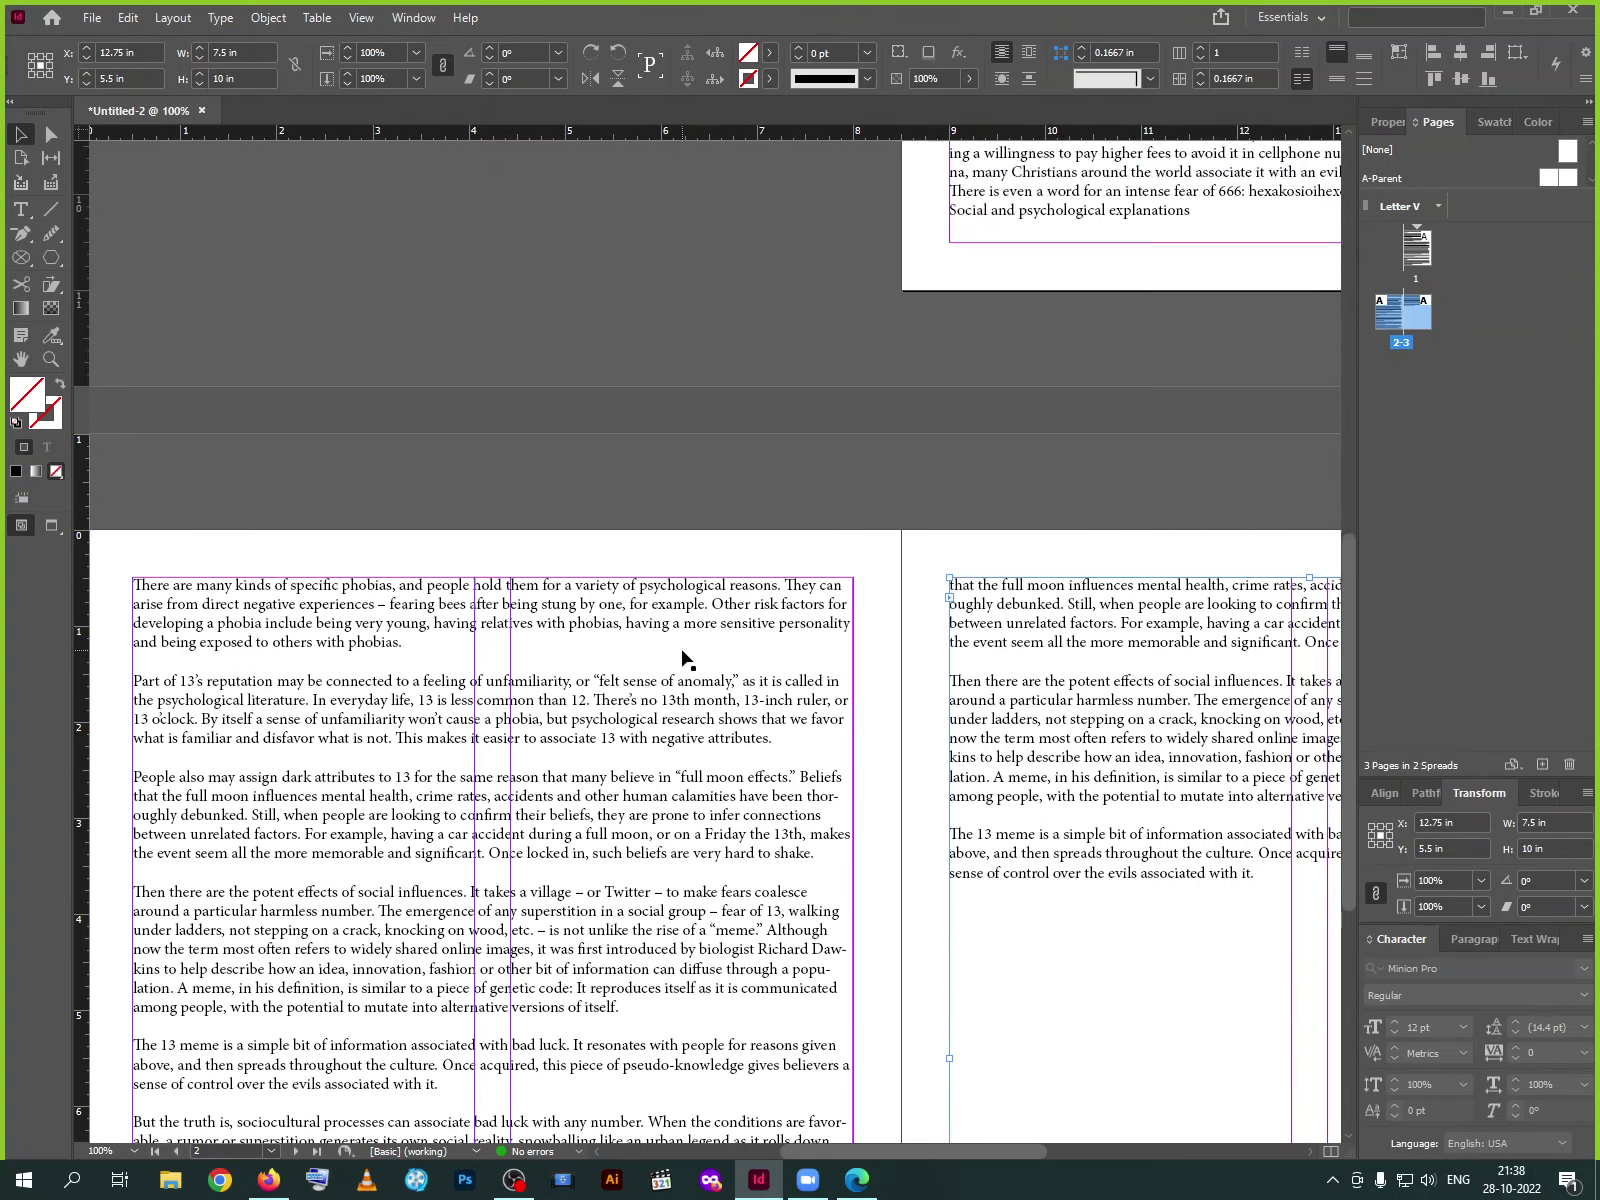
scroll(686, 660, down, 10)
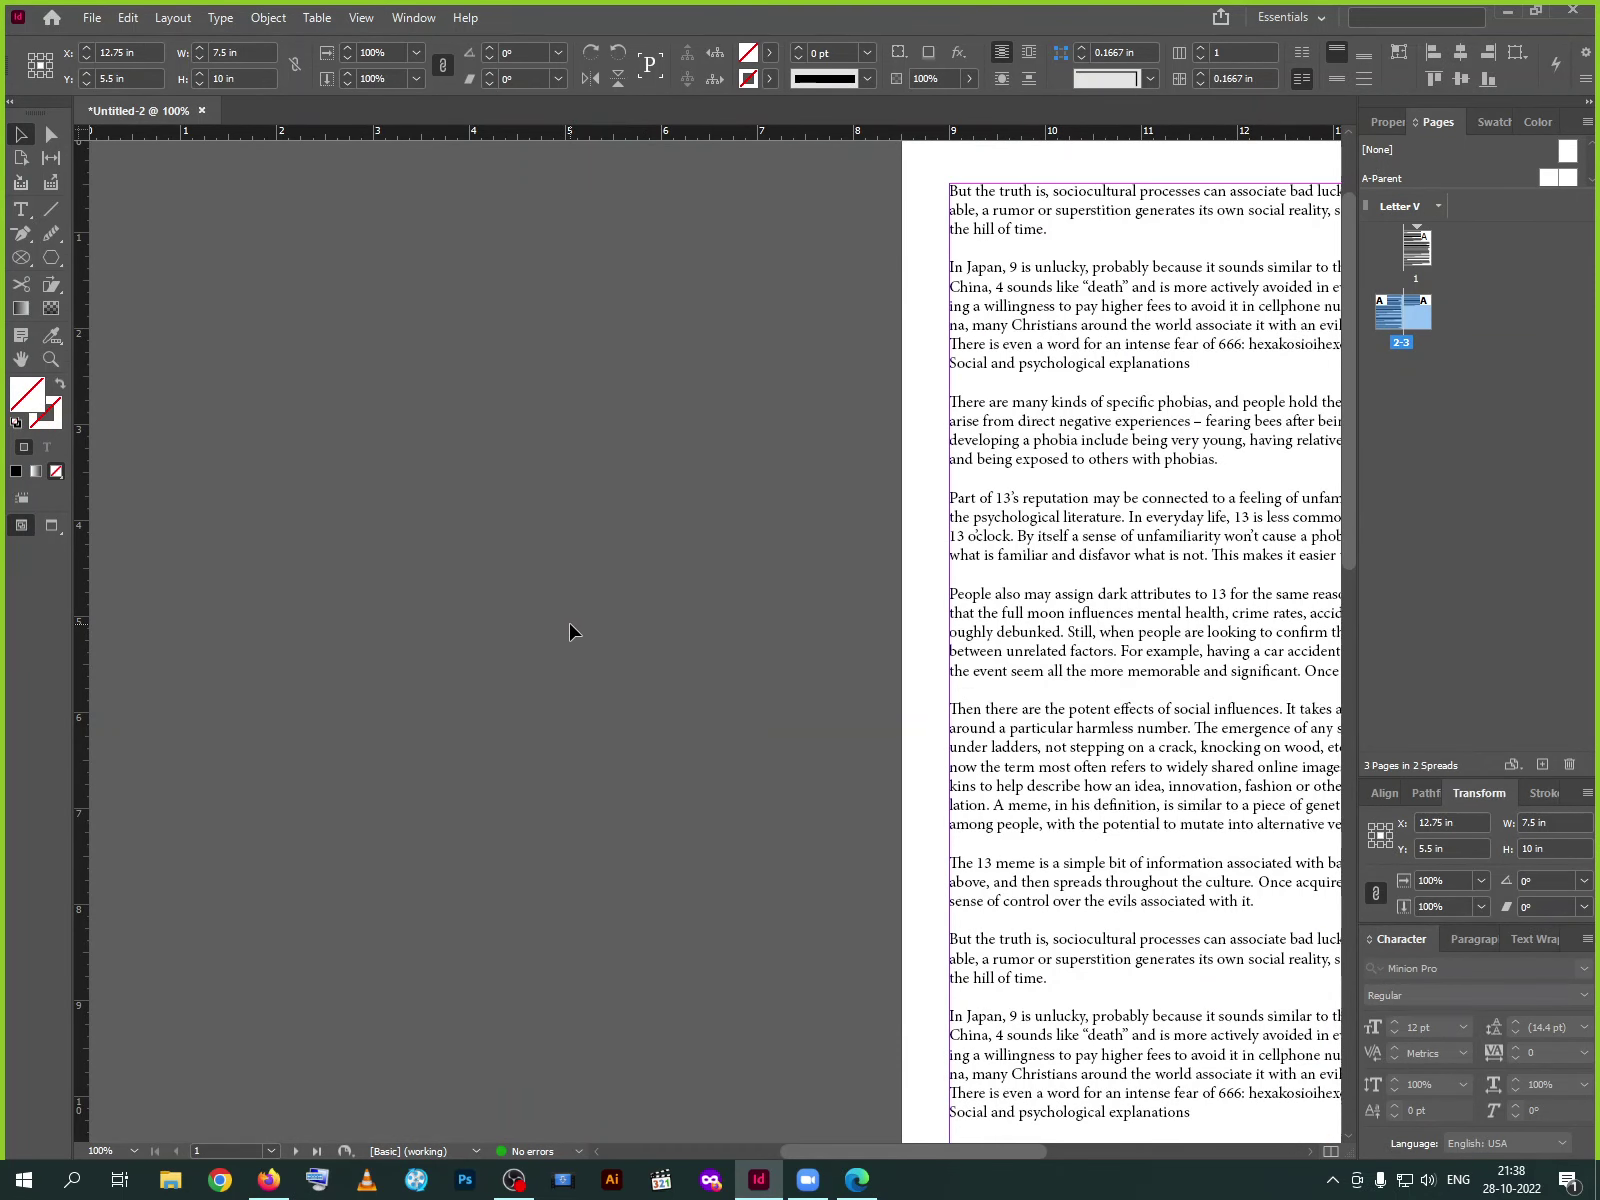
key(ctrl+z)
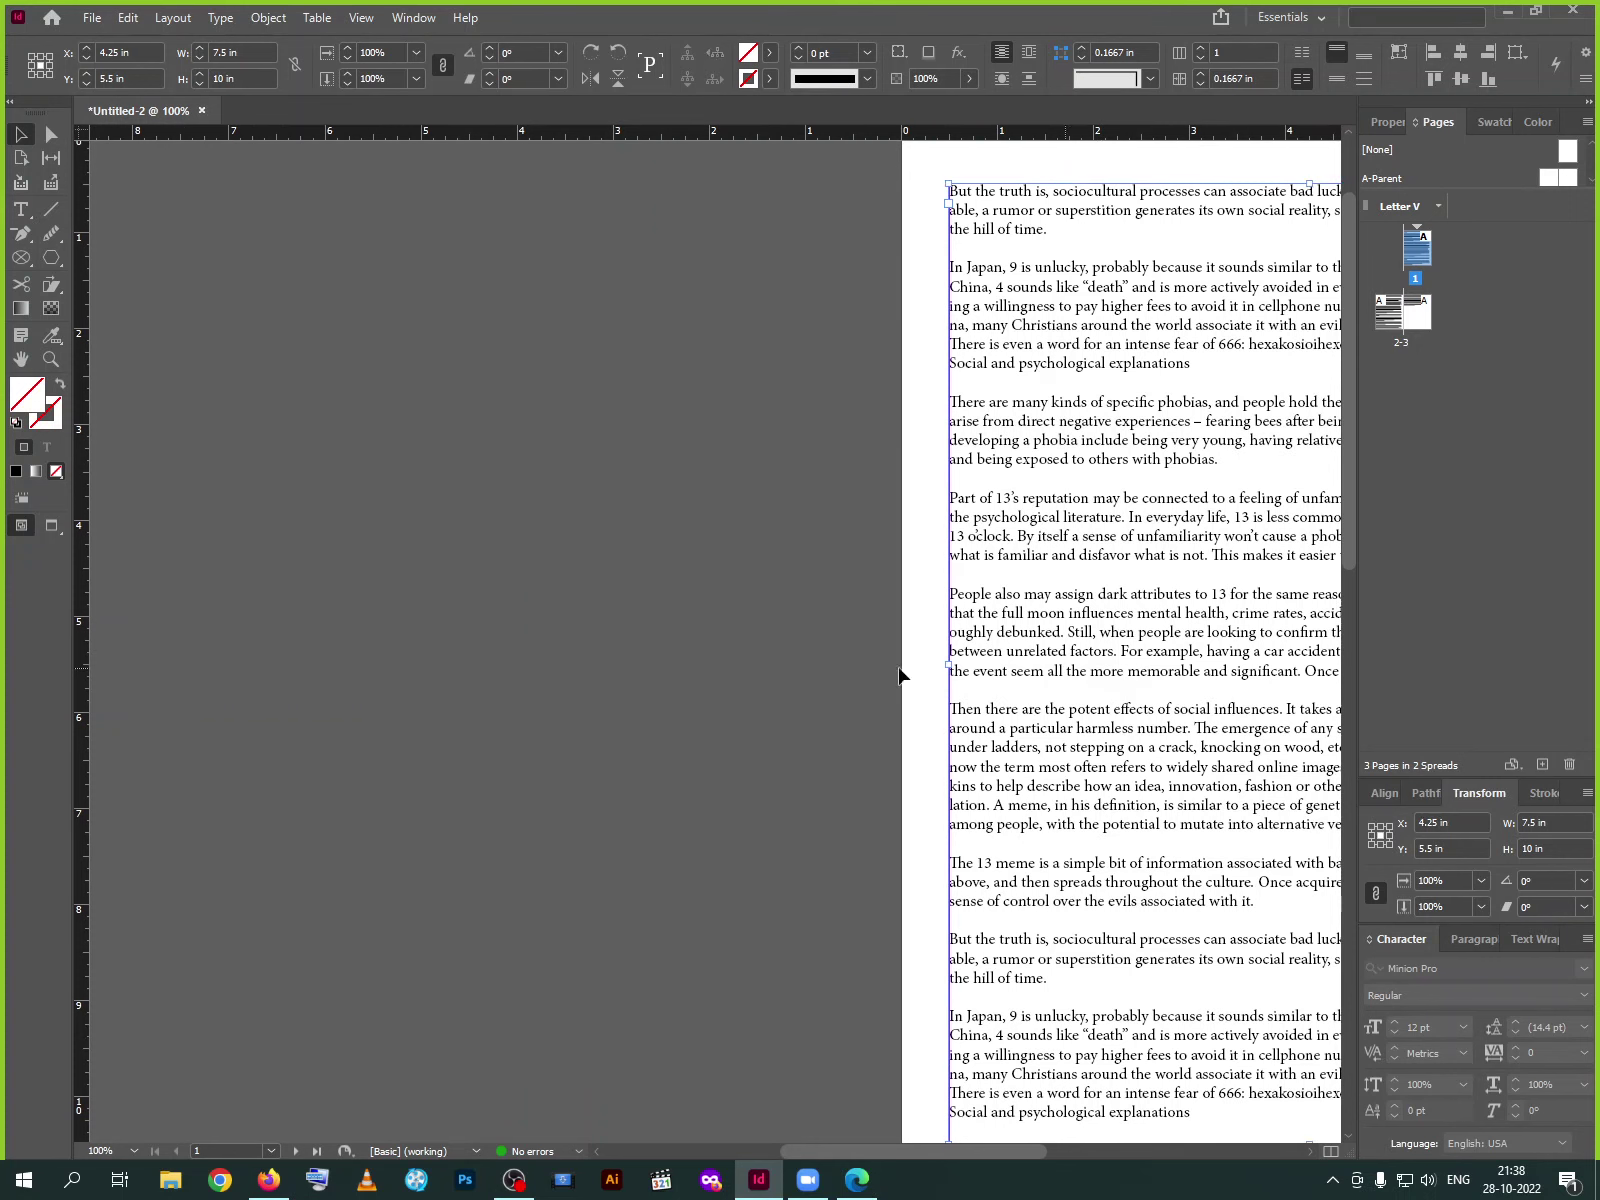
scroll(697, 709, down, 10)
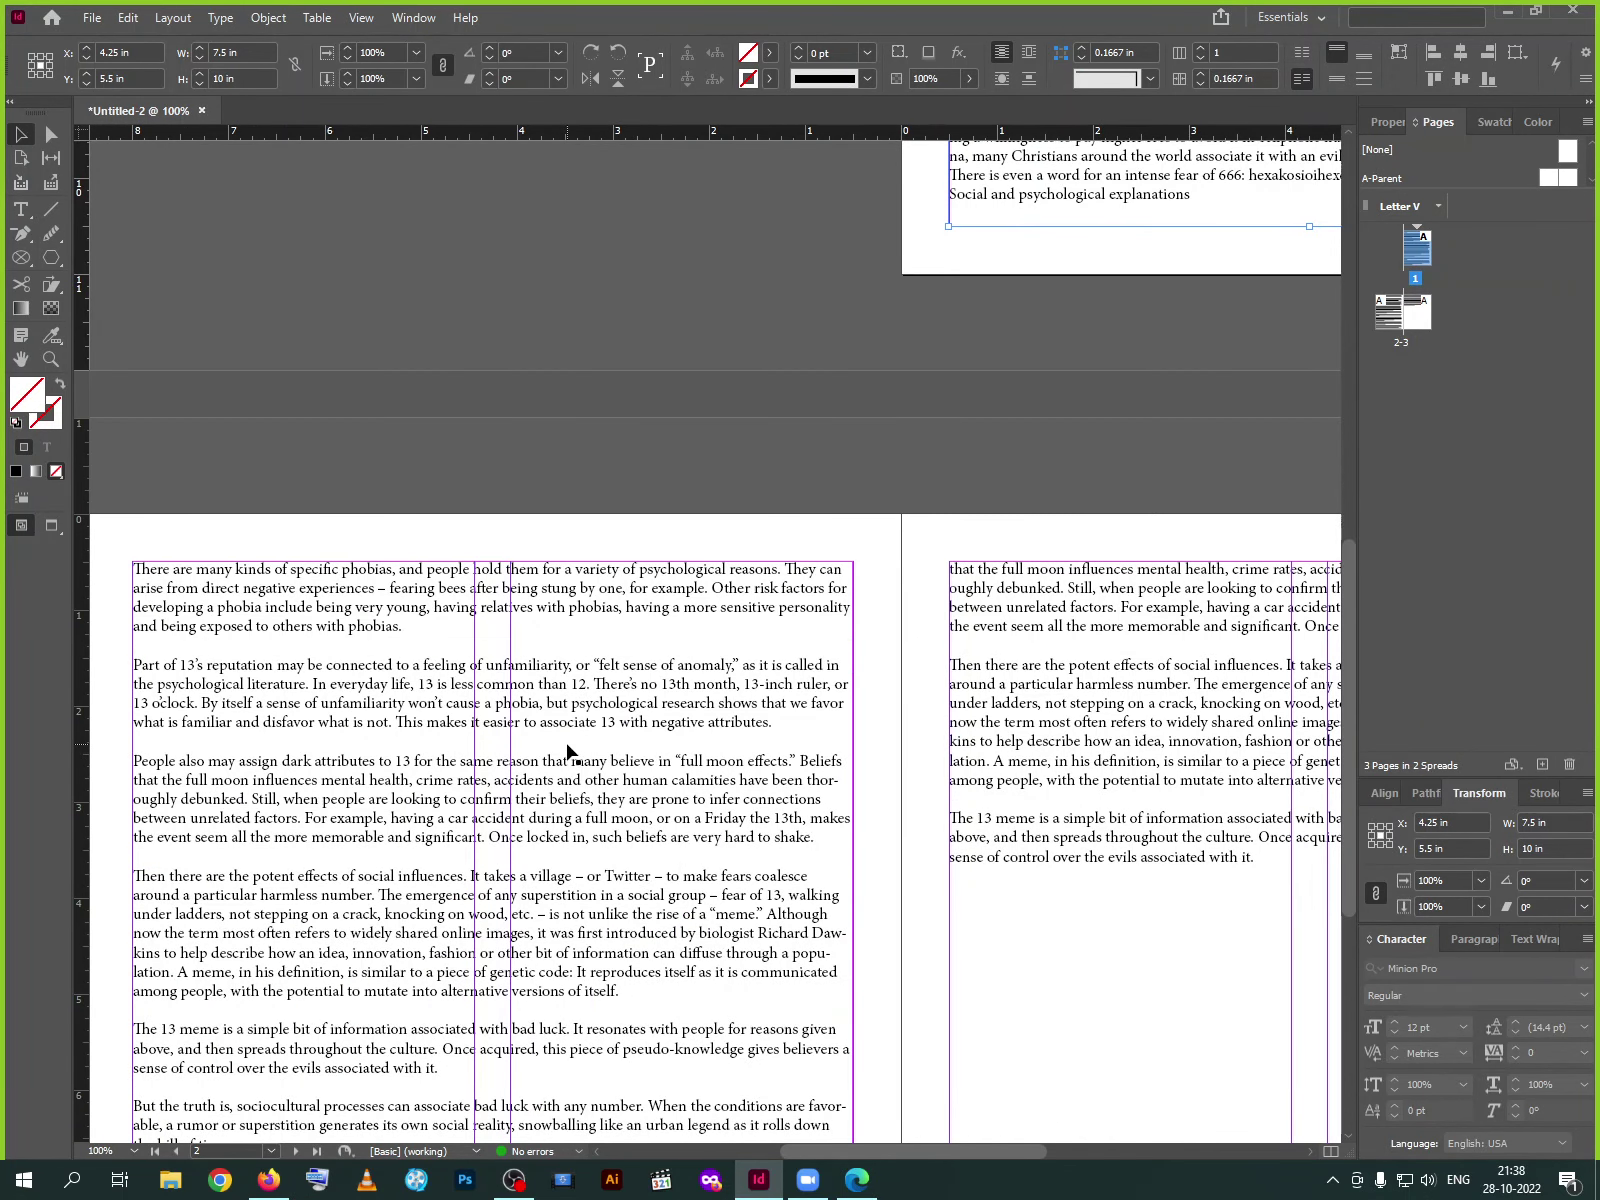
key(z)
ctrl+click(568, 752)
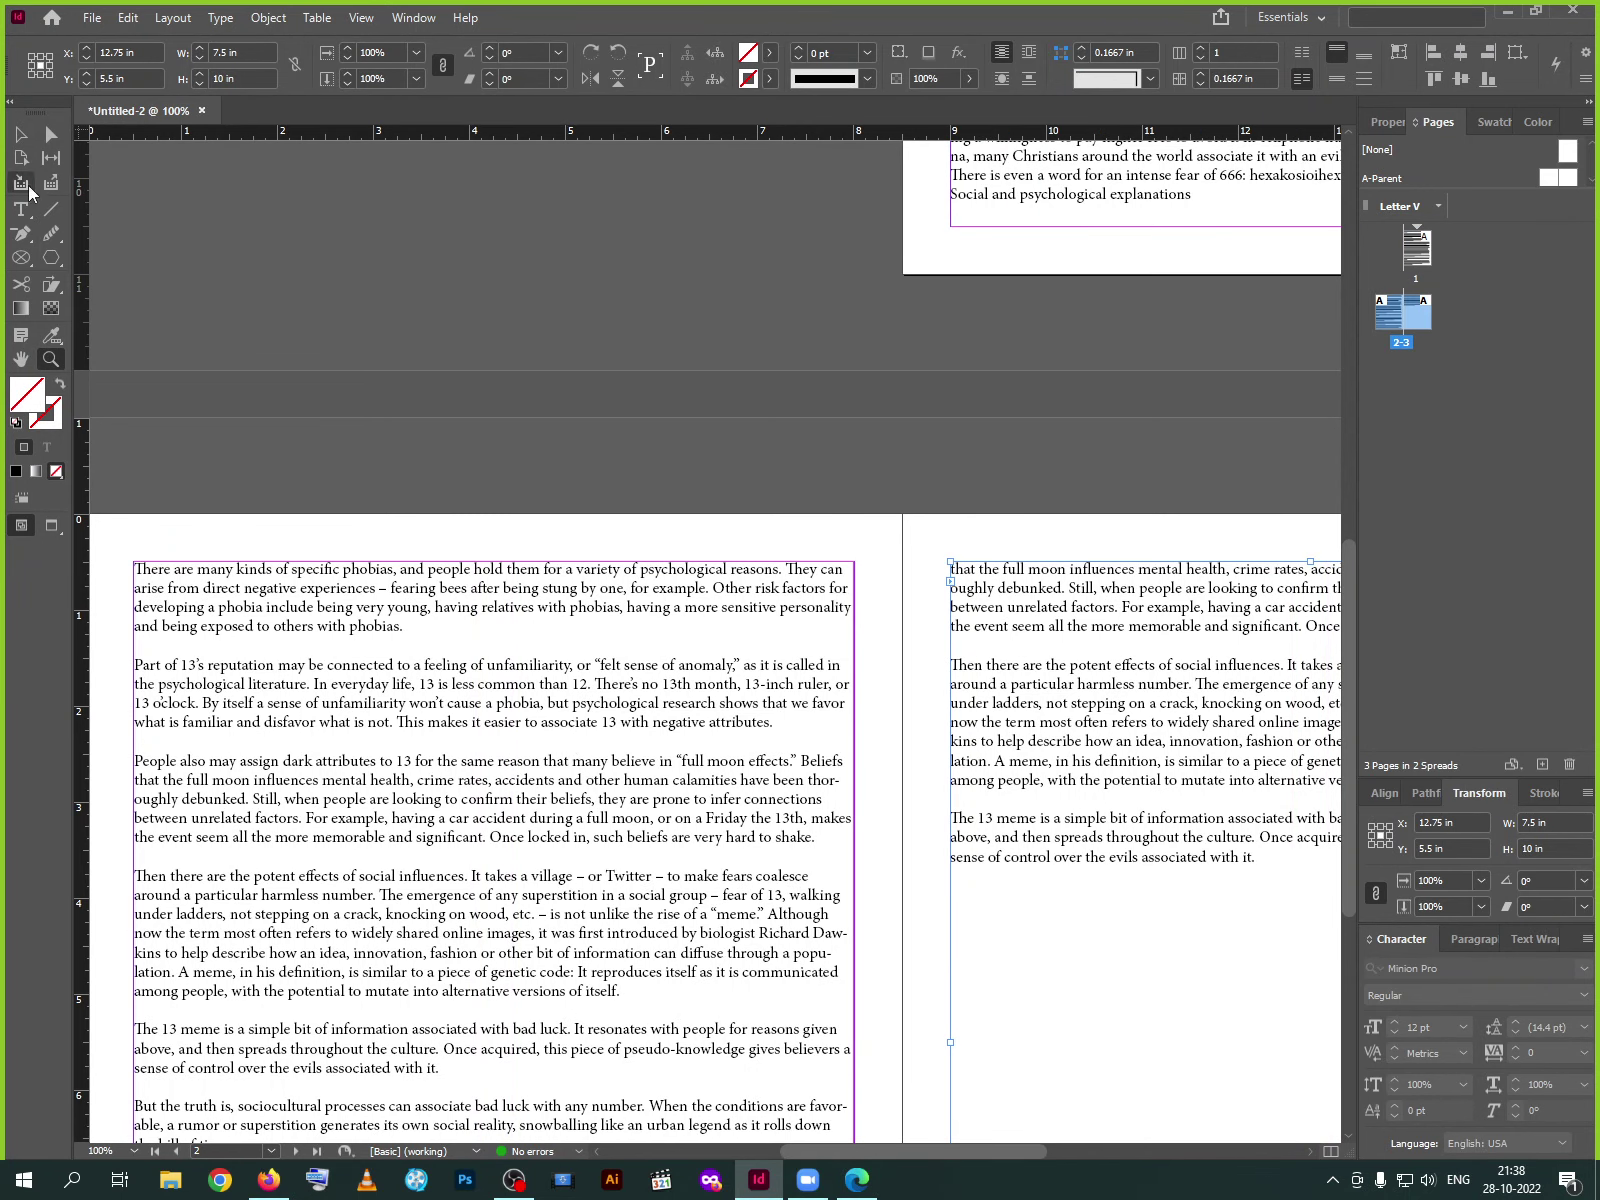
Select the page 2 text frame itself and divide its text into three columns
click(22, 142)
double_click(400, 612)
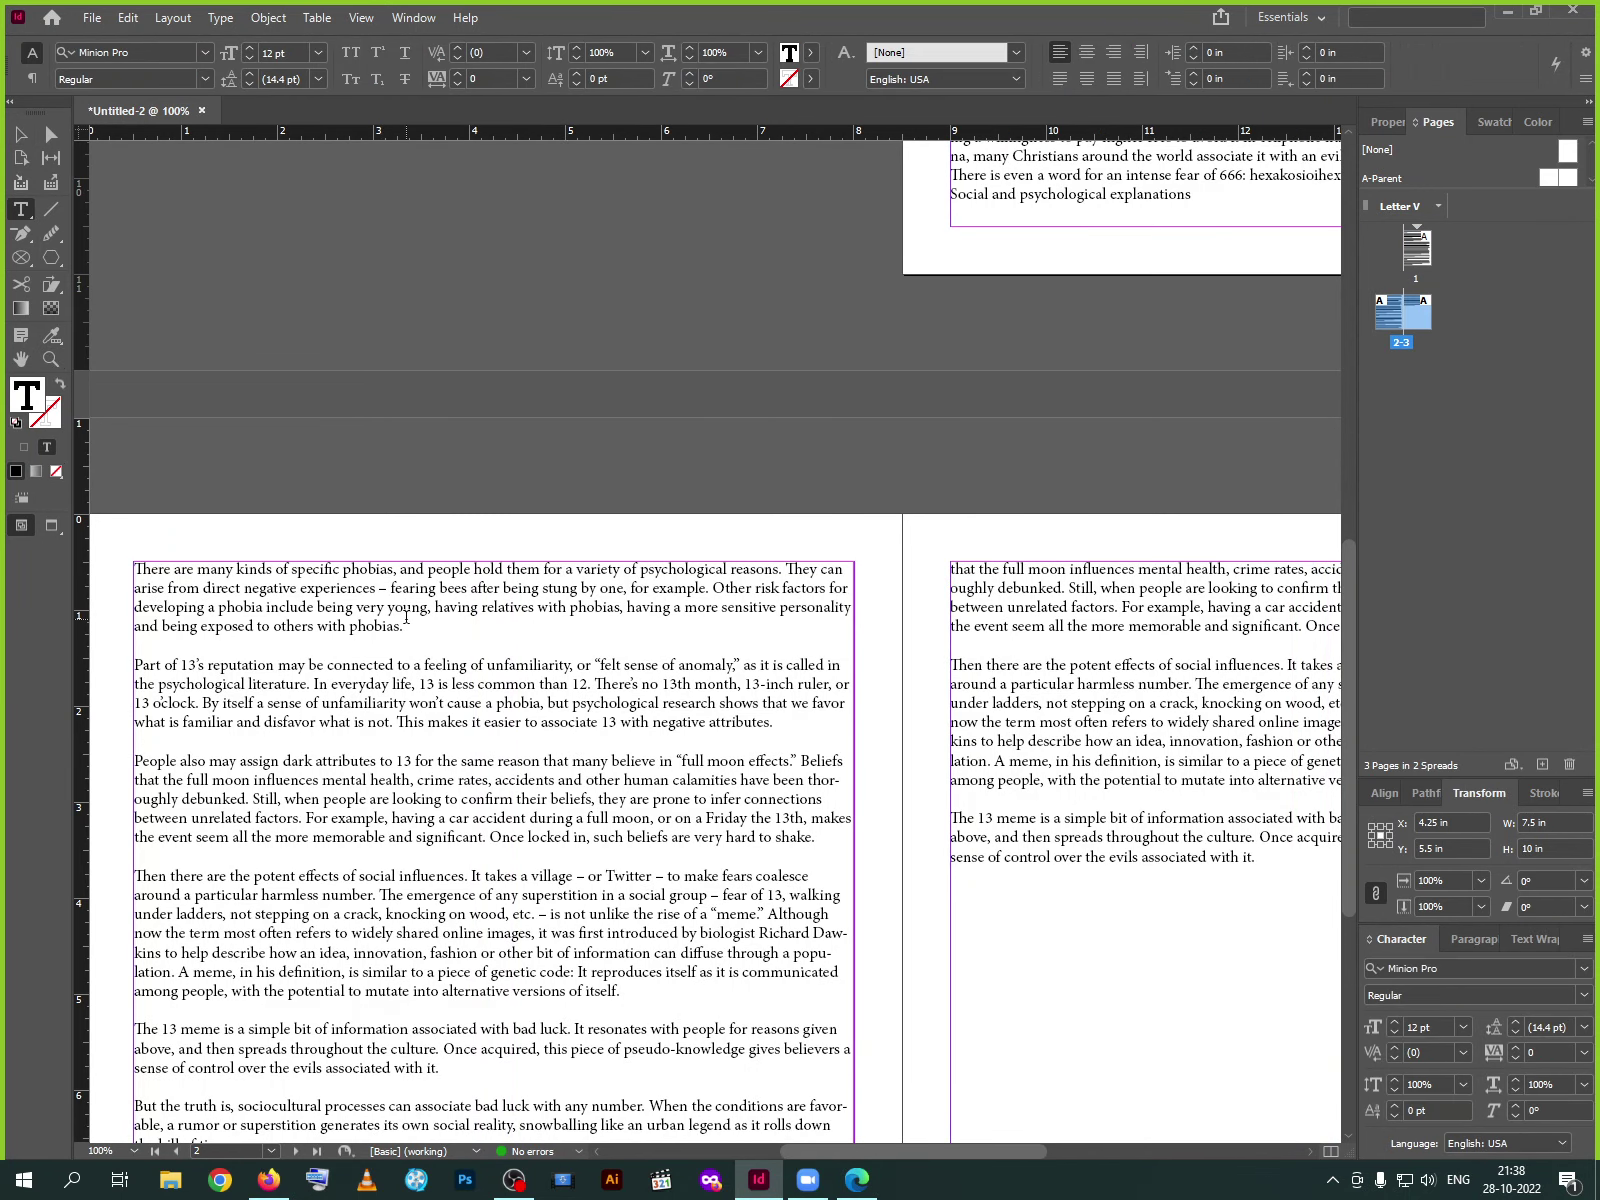
click(20, 135)
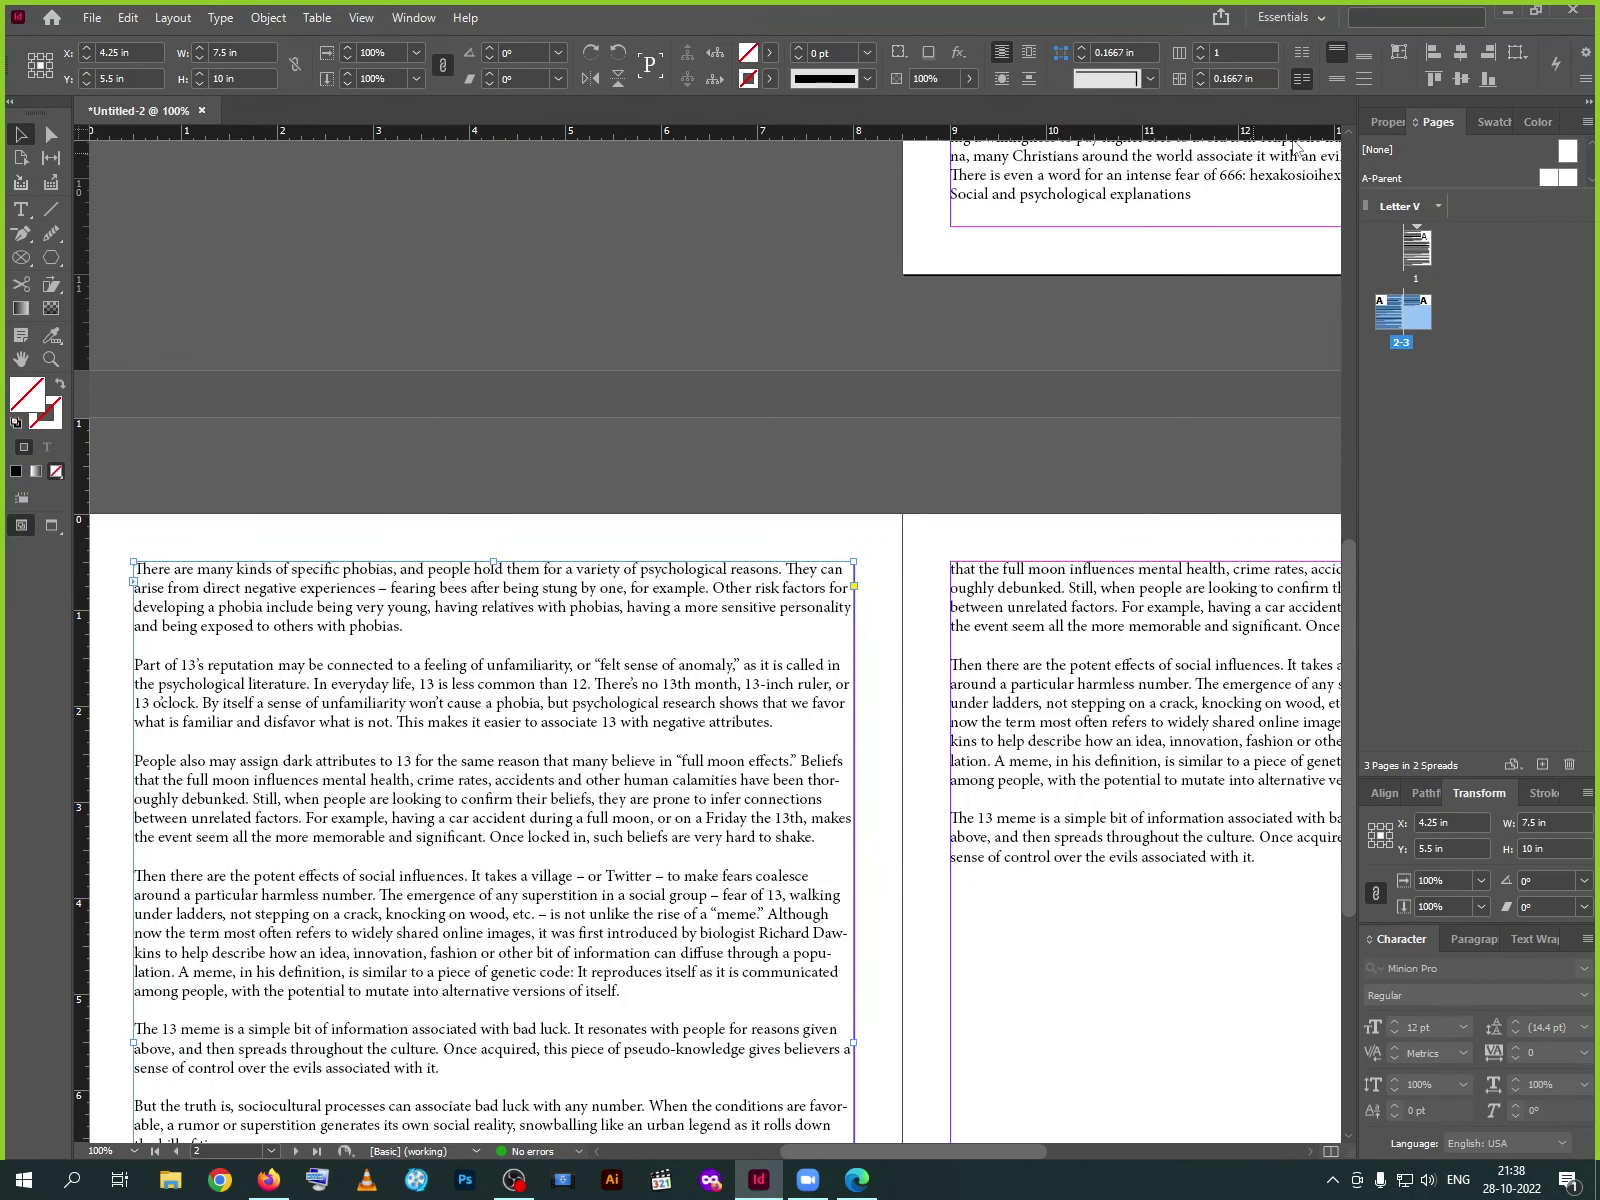
click(1199, 48)
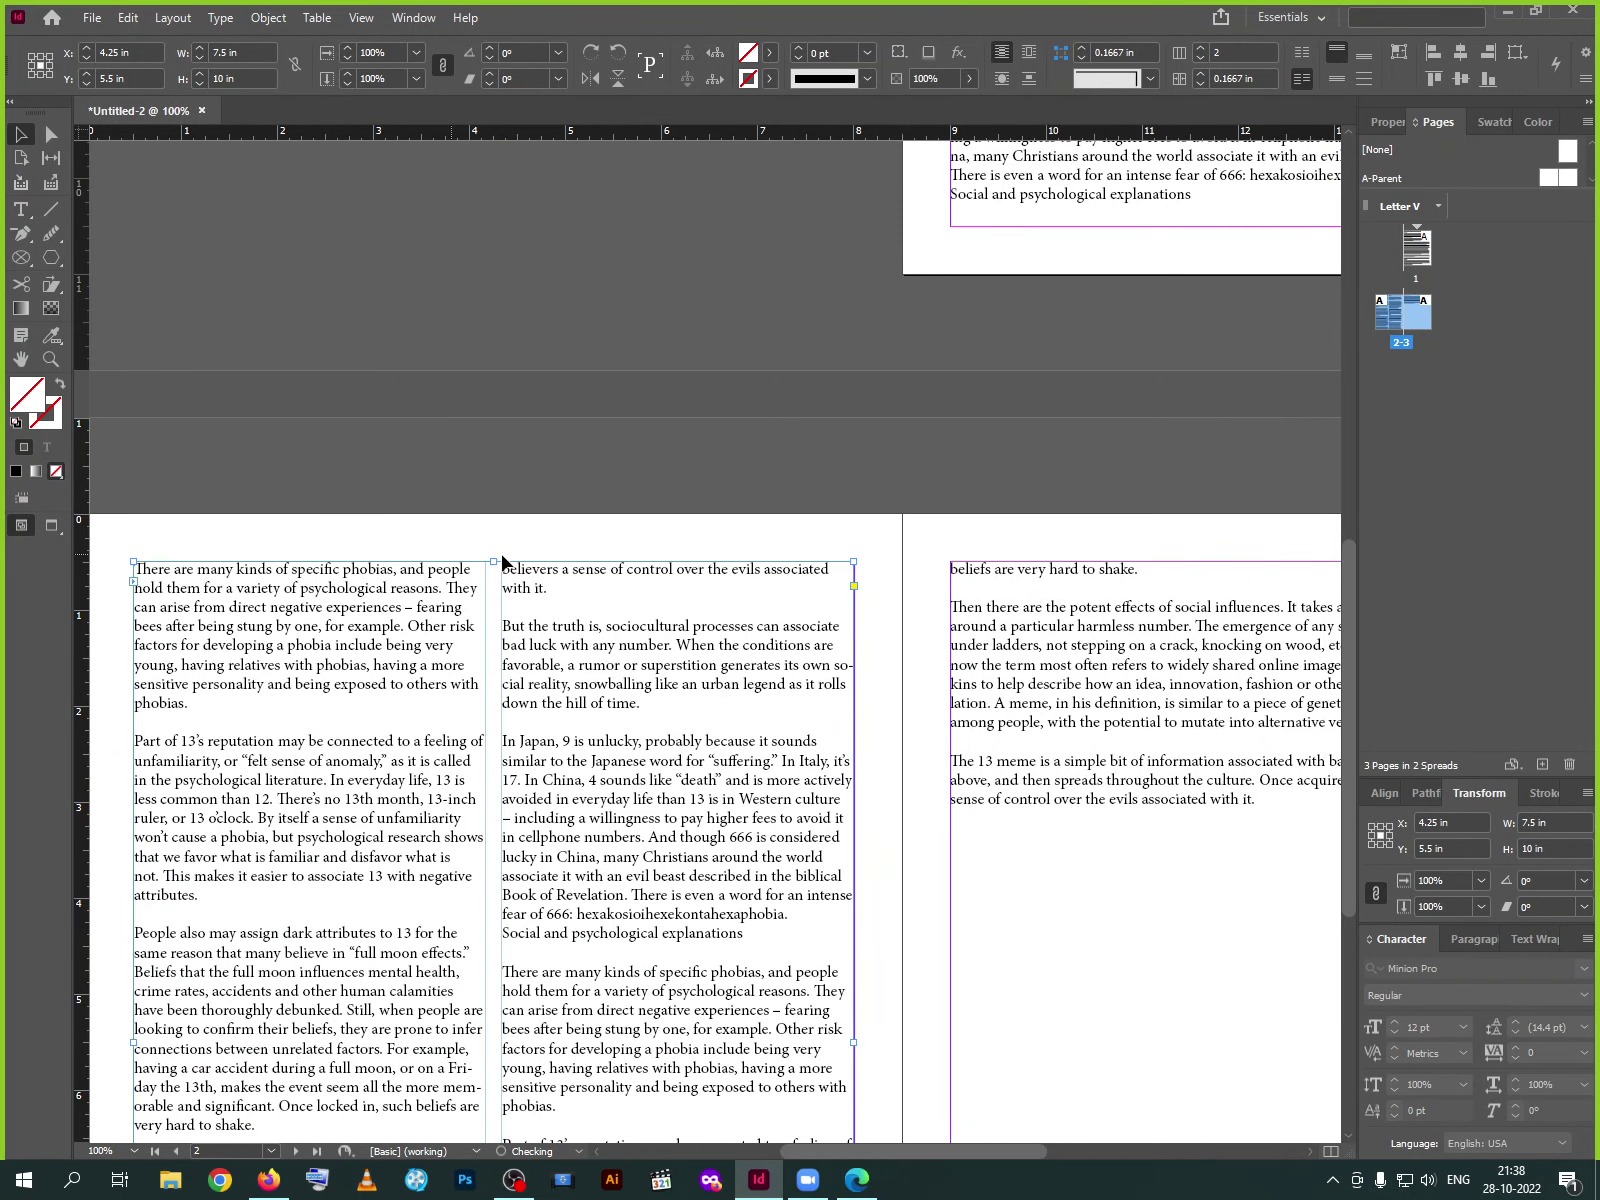
scroll(1058, 558, down, 5)
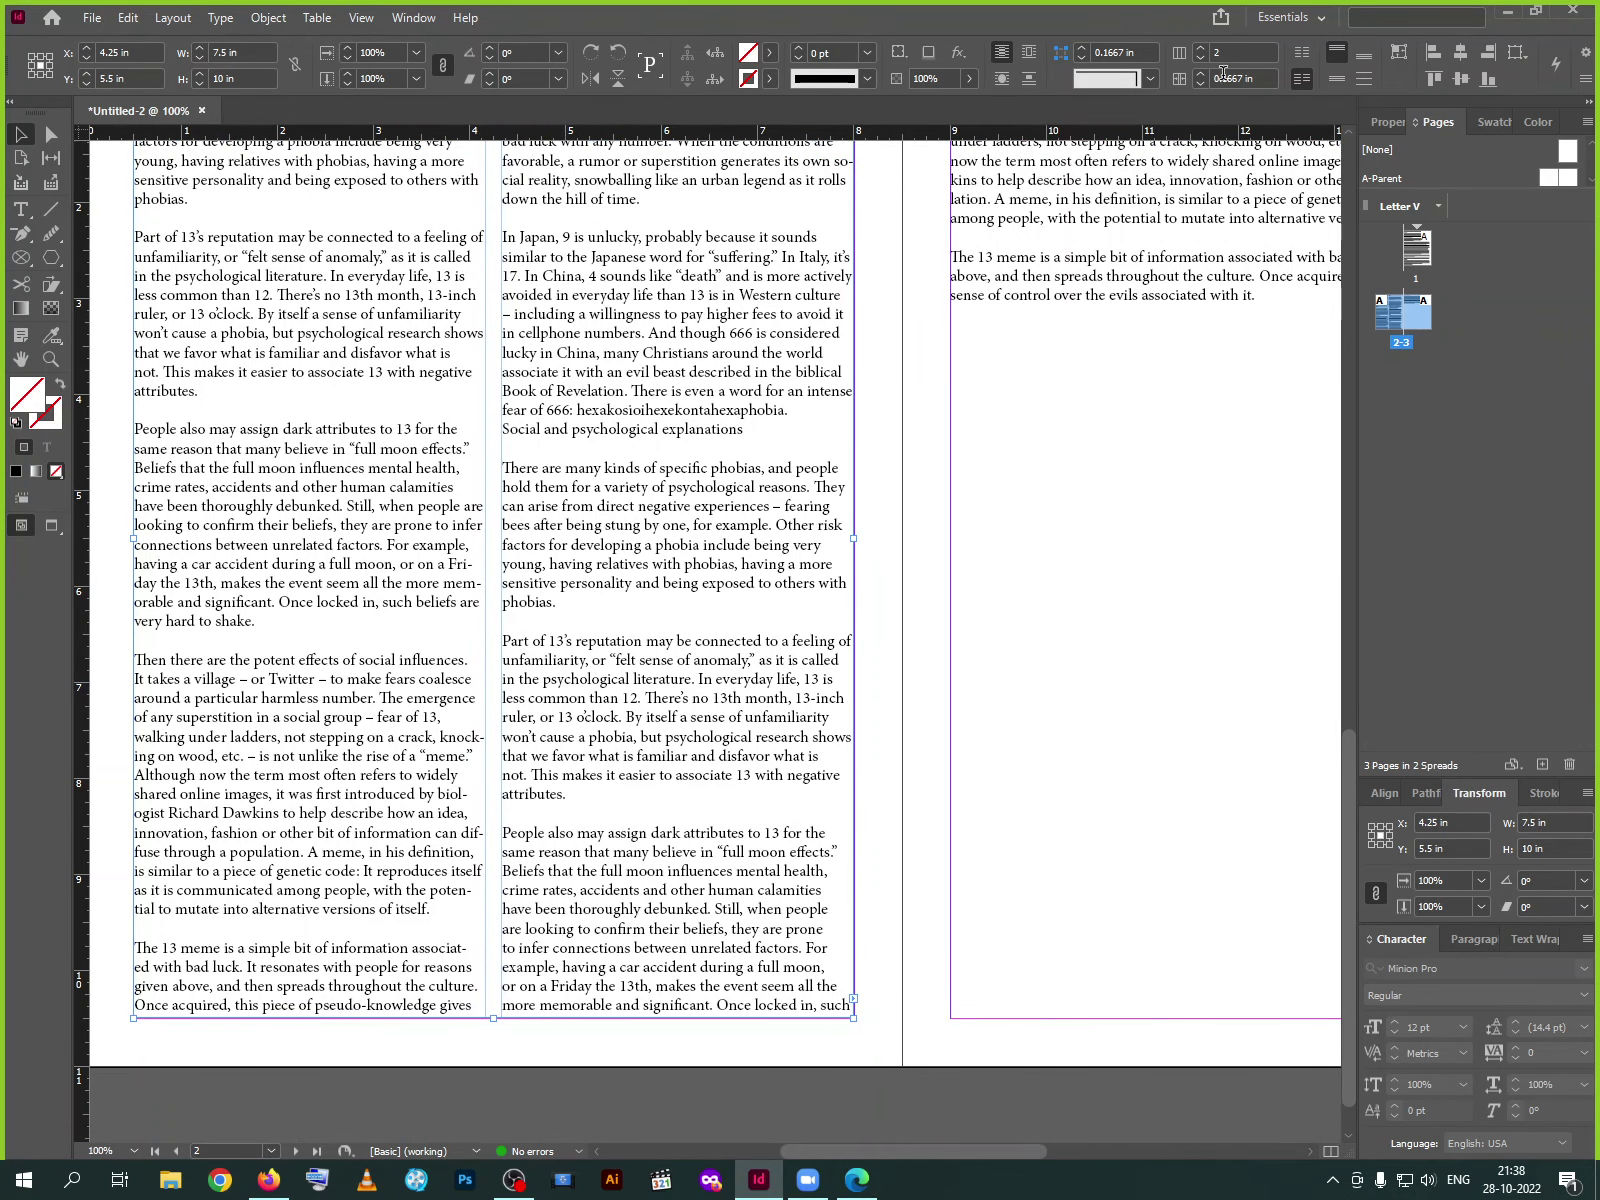
click(1202, 50)
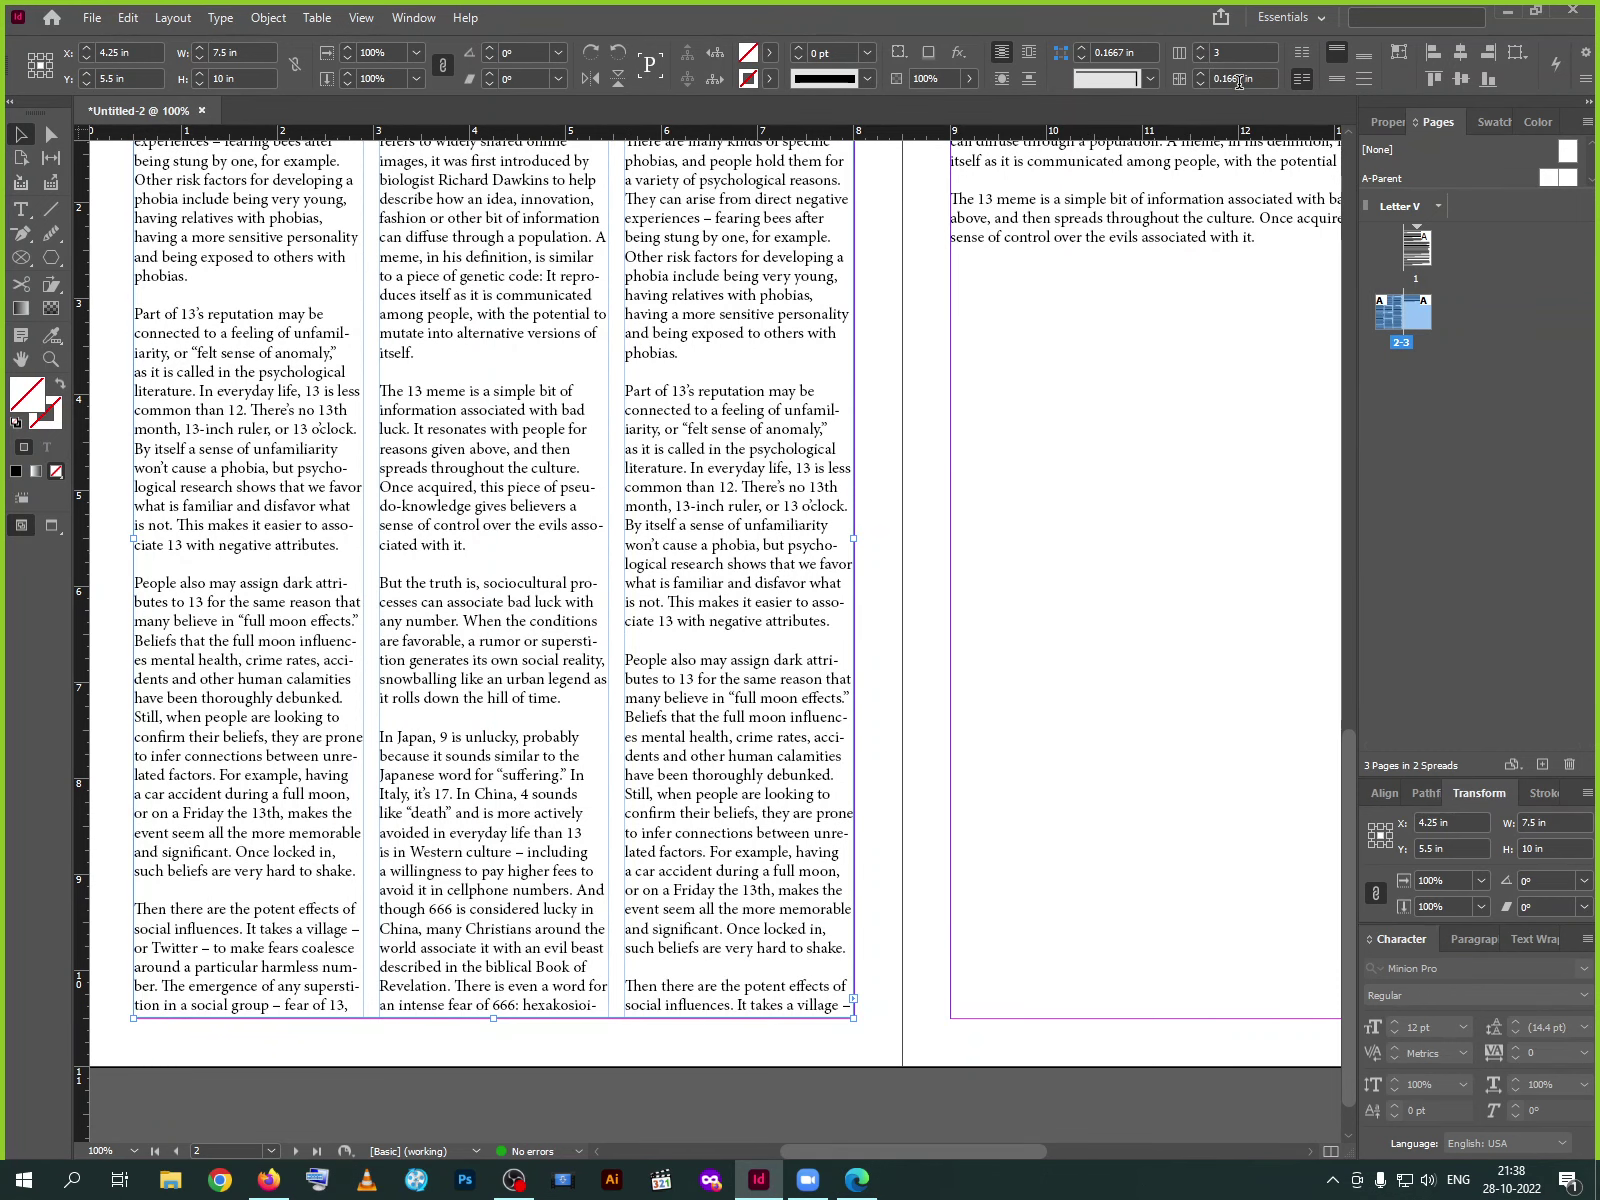
Set the gutter between the page 2 frame's columns to 0.3125 in
click(1201, 72)
click(1201, 72)
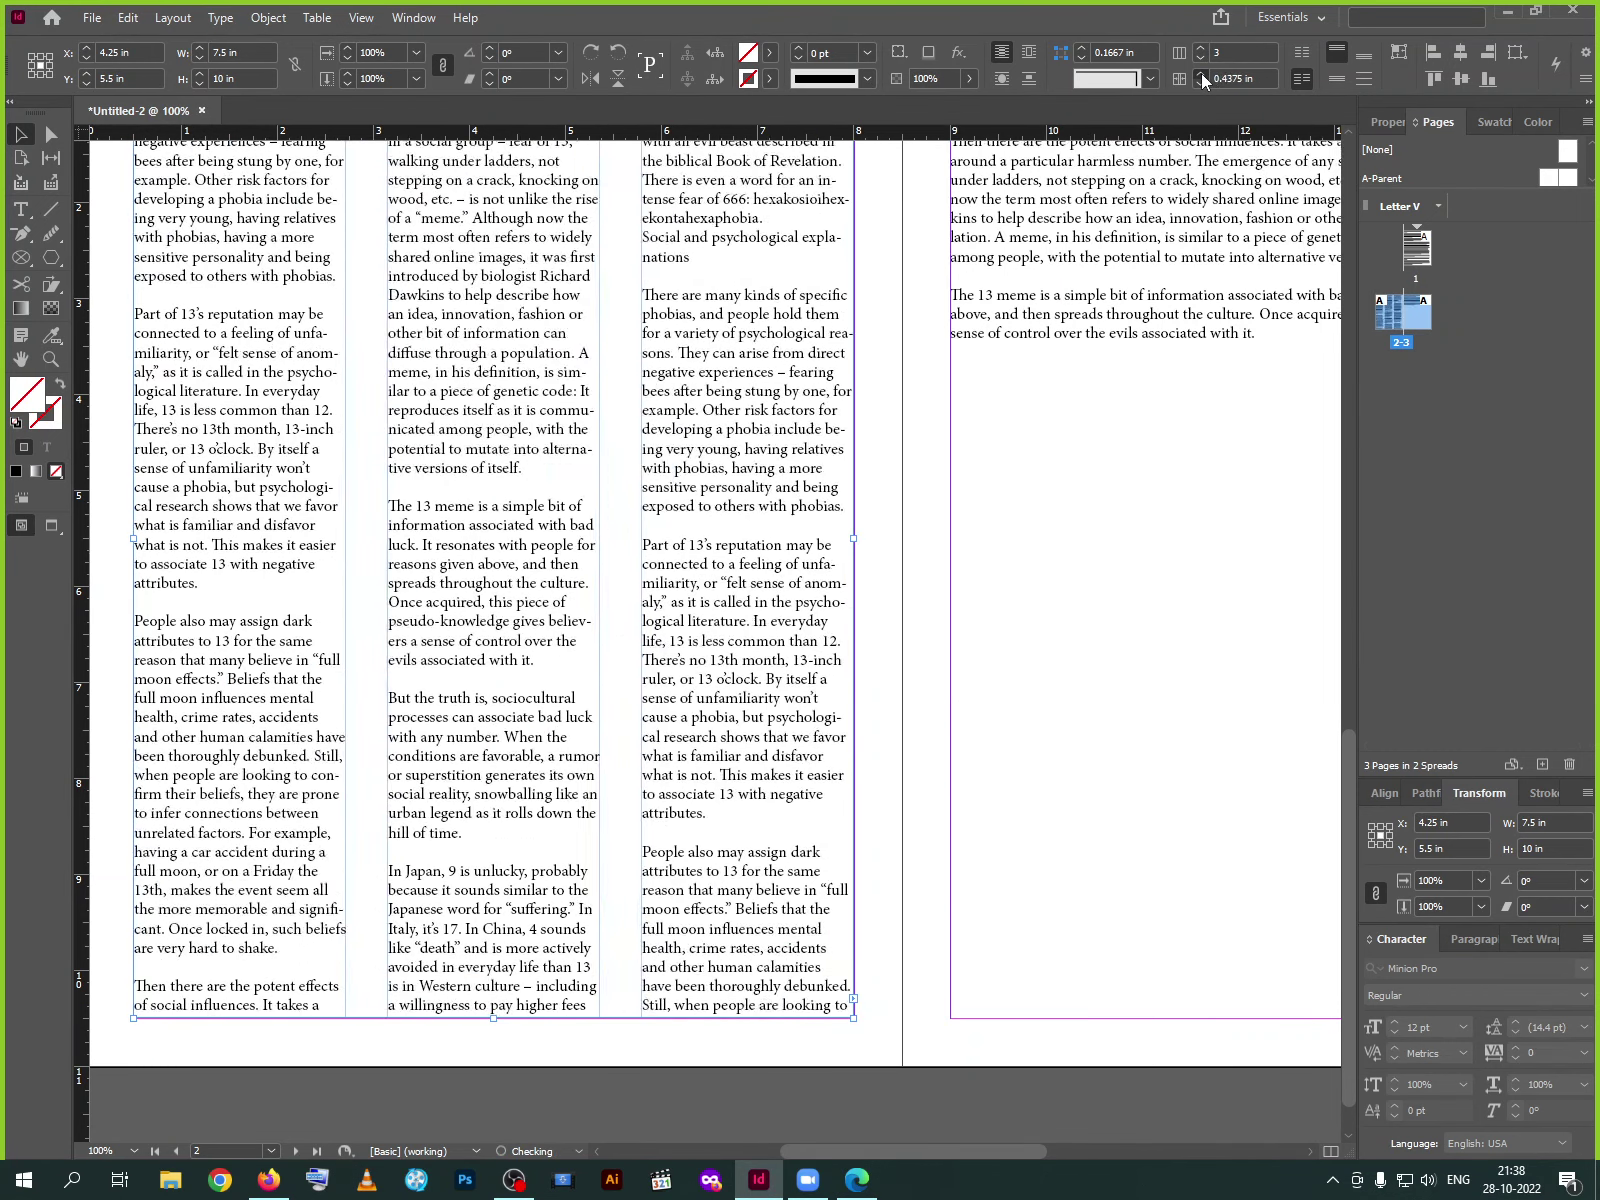
click(1201, 72)
click(1201, 72)
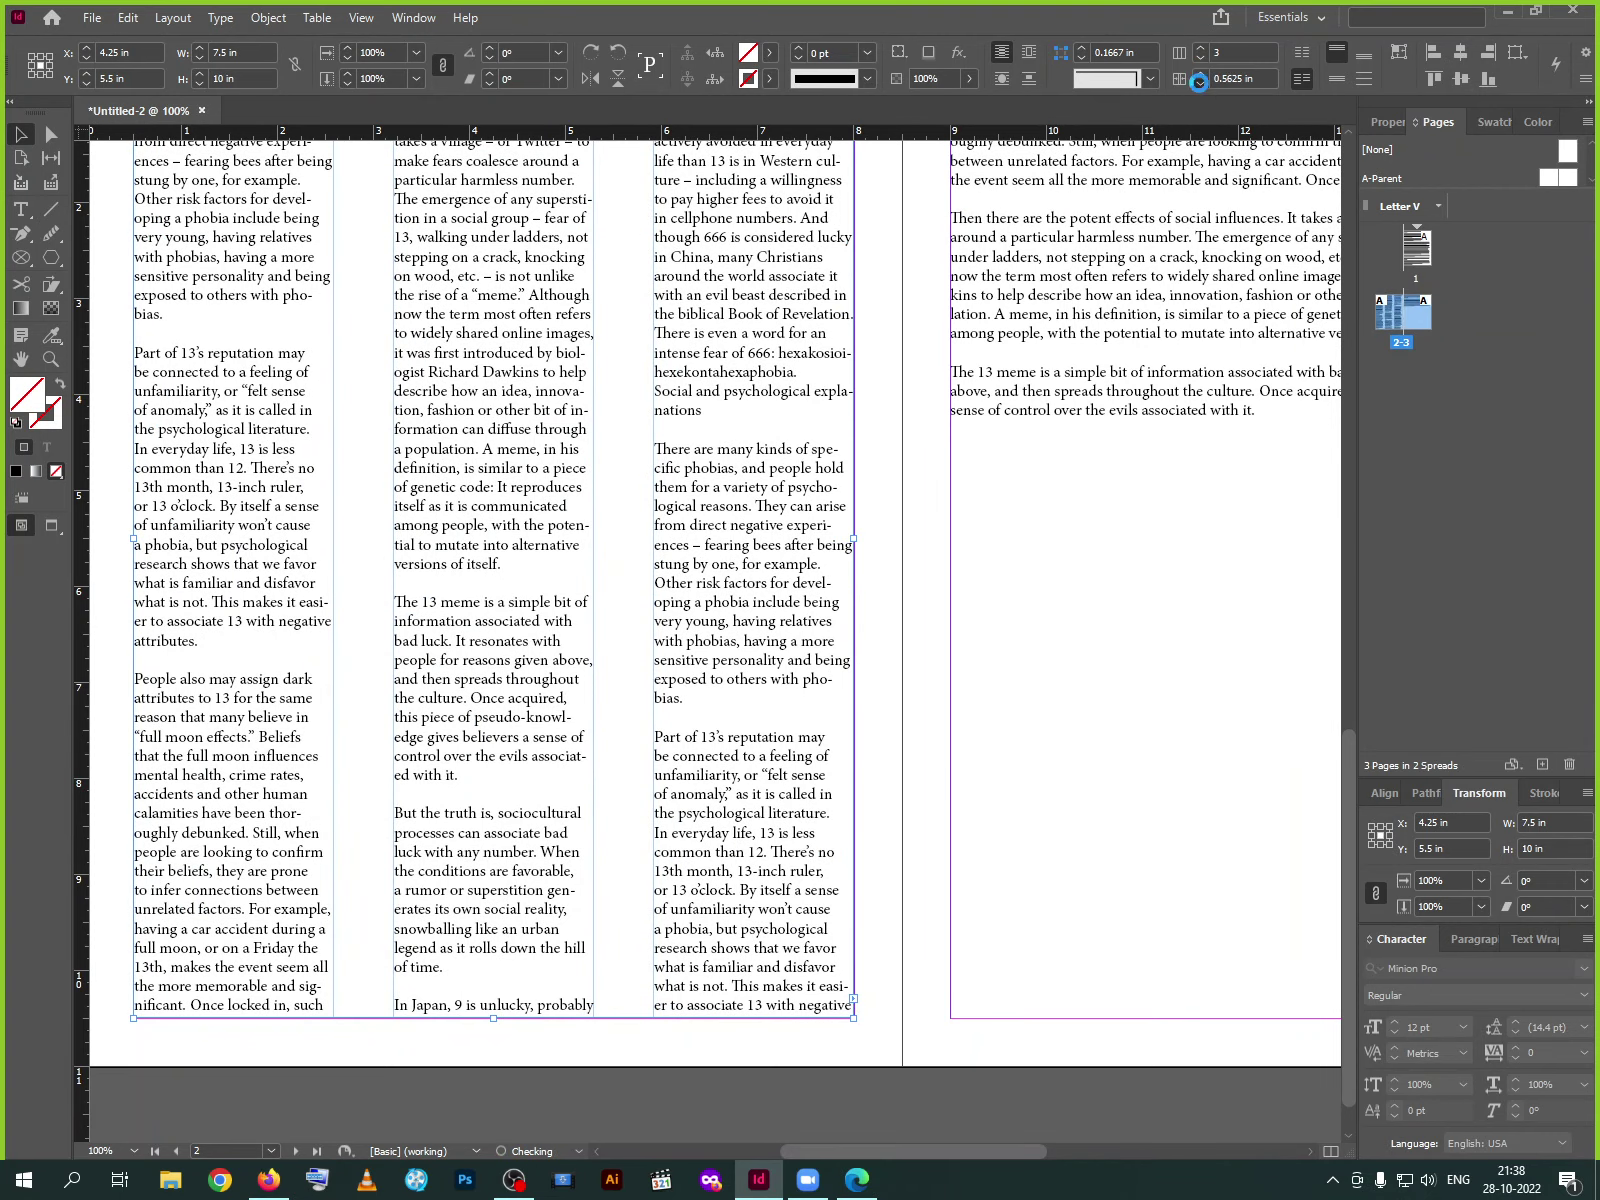
click(1199, 82)
click(1199, 82)
click(1199, 82)
click(1199, 82)
click(1199, 82)
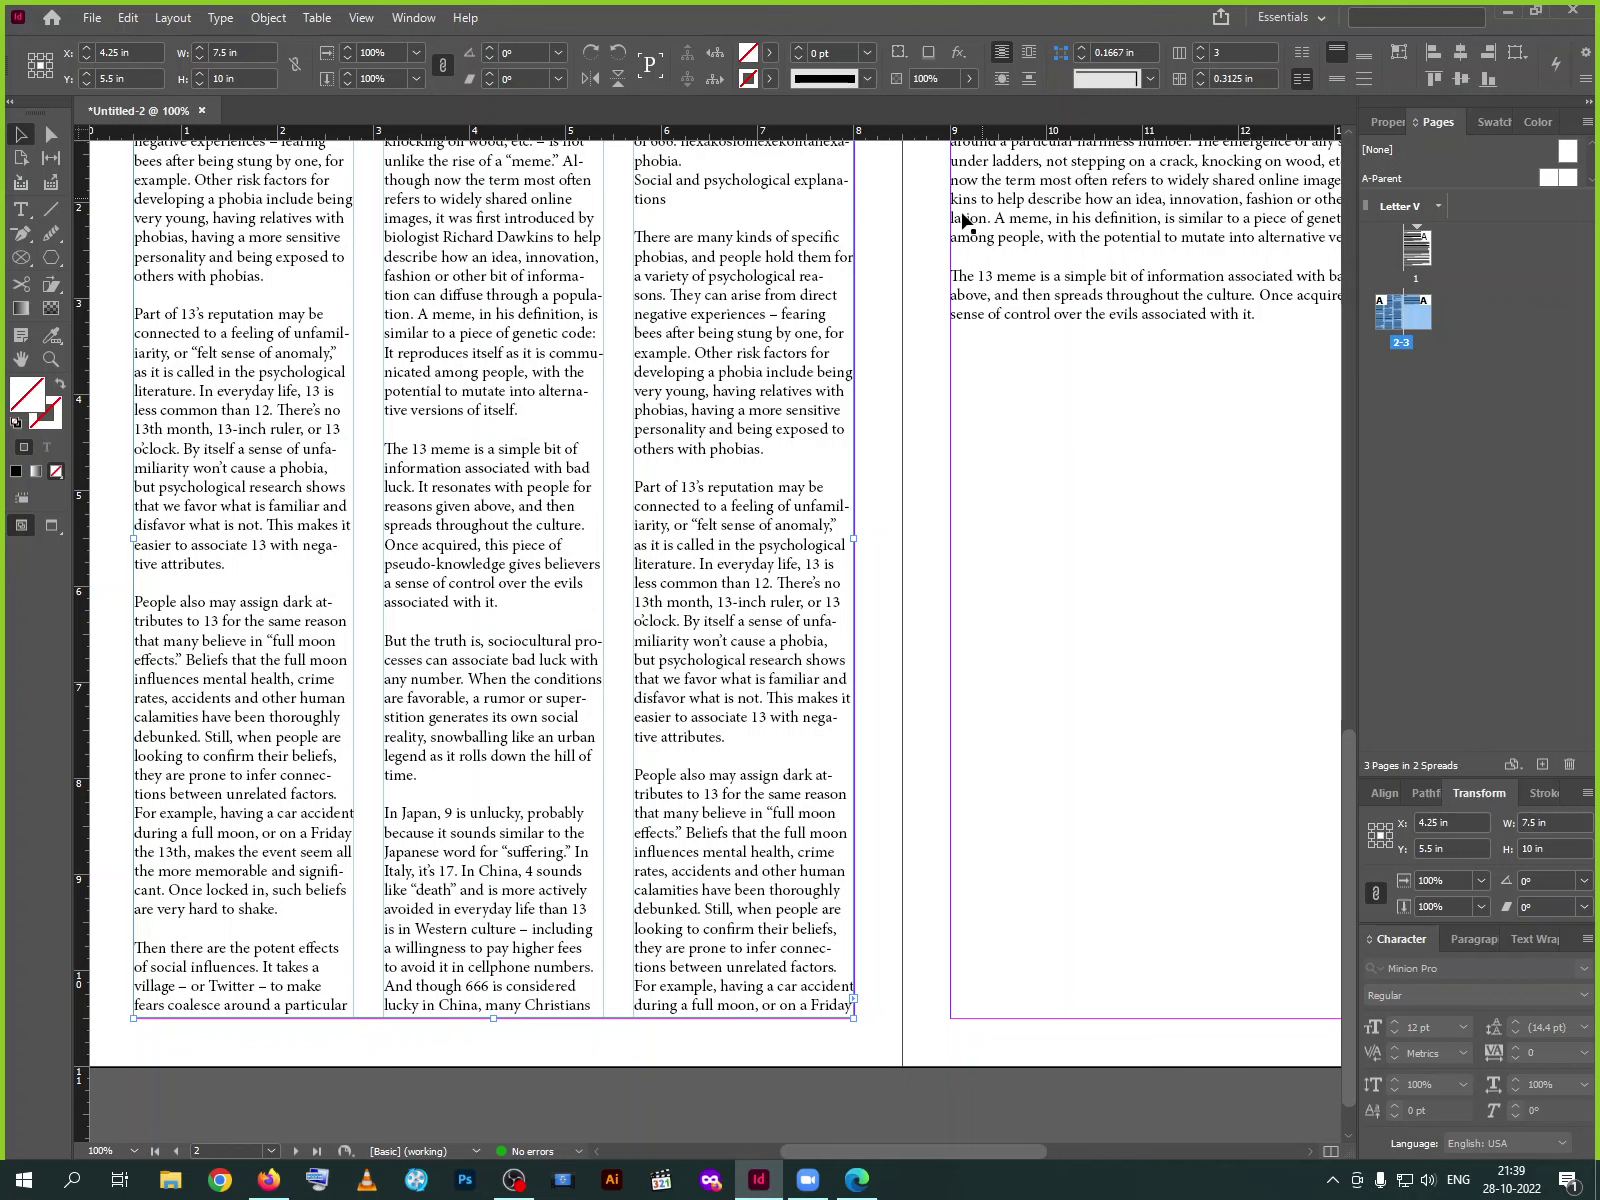
Select all the threaded article text and justify it with the last line aligned left, leaving text editing when finished
click(1458, 939)
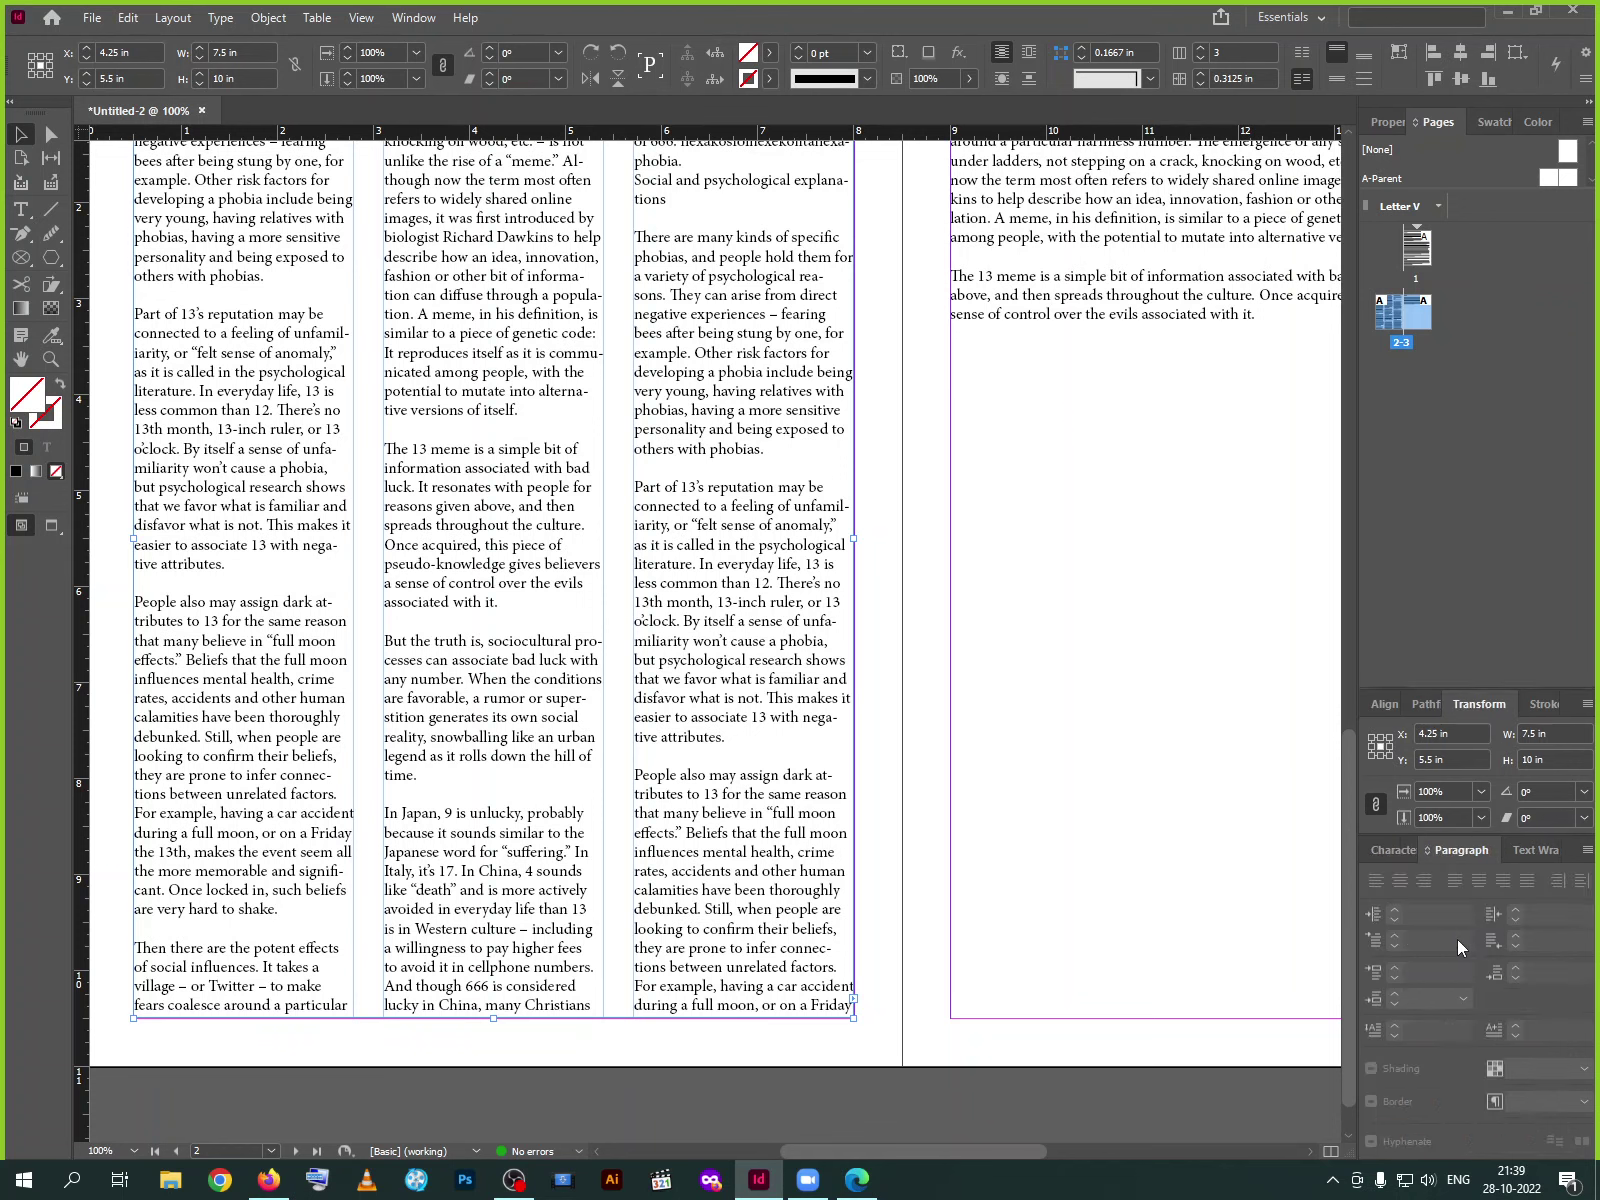
double_click(538, 665)
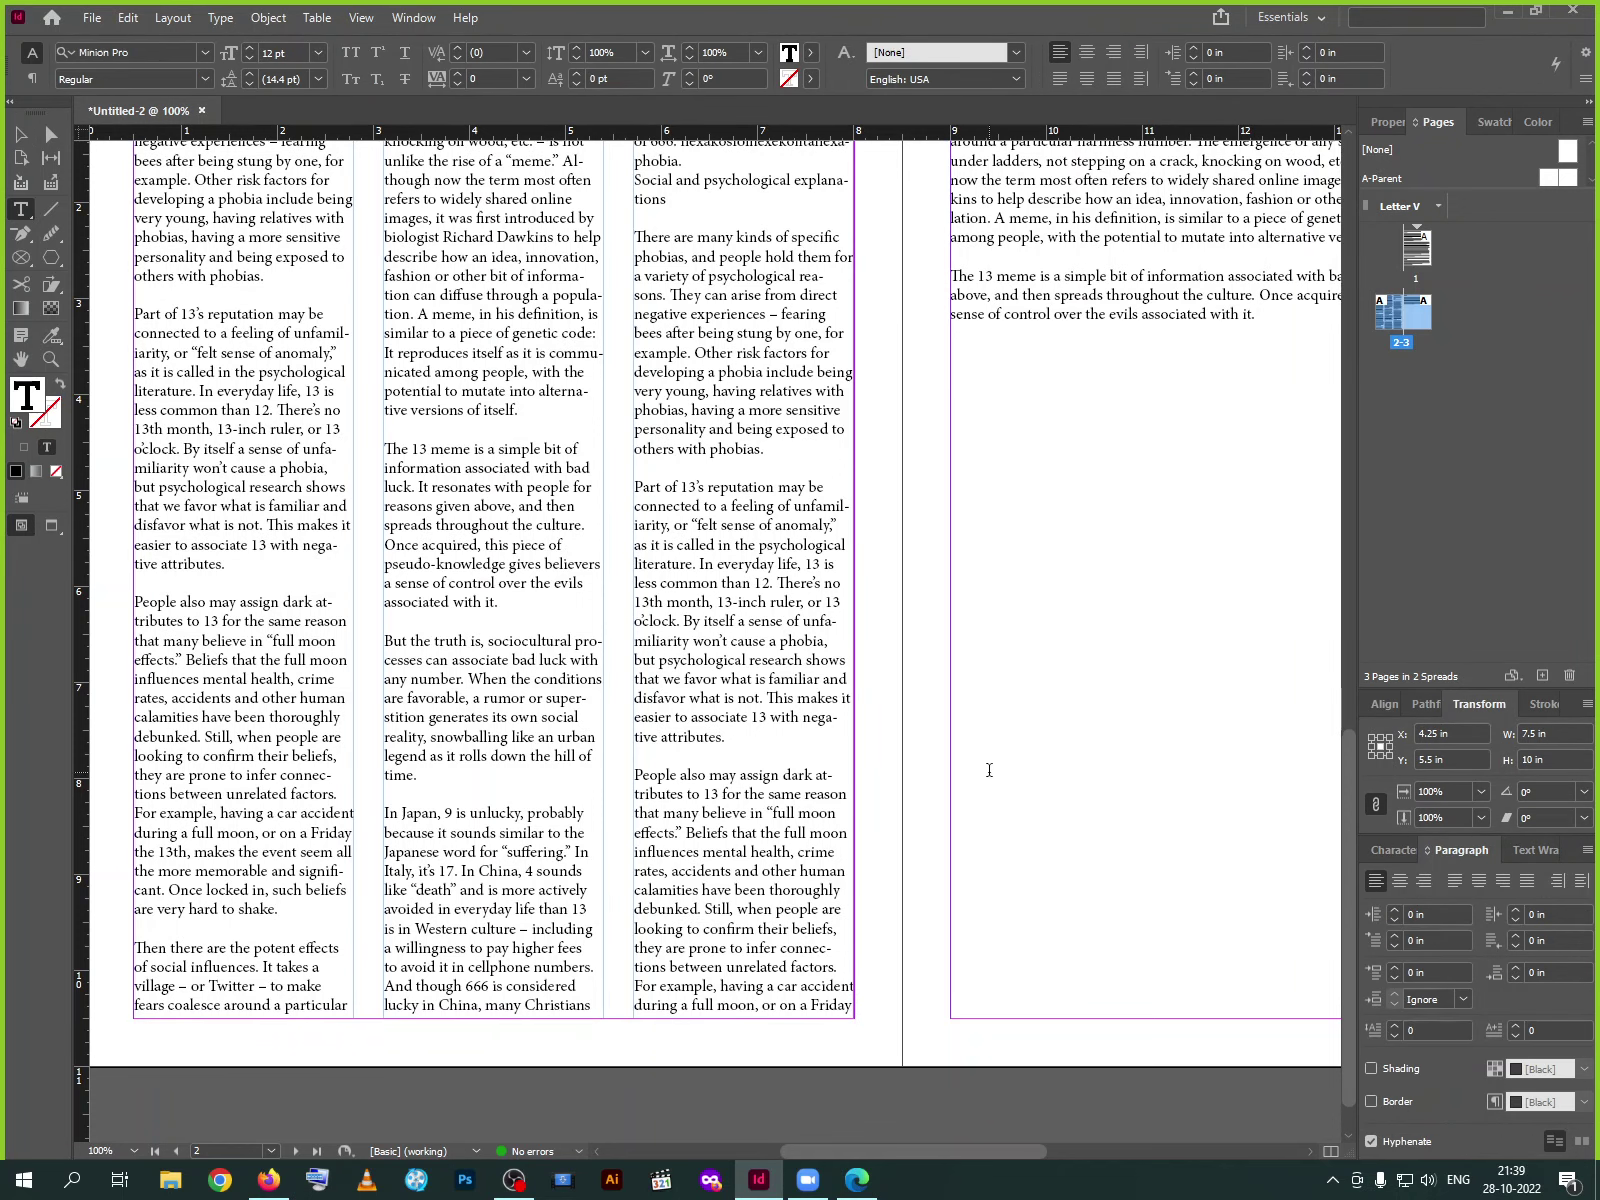
key(ctrl+a)
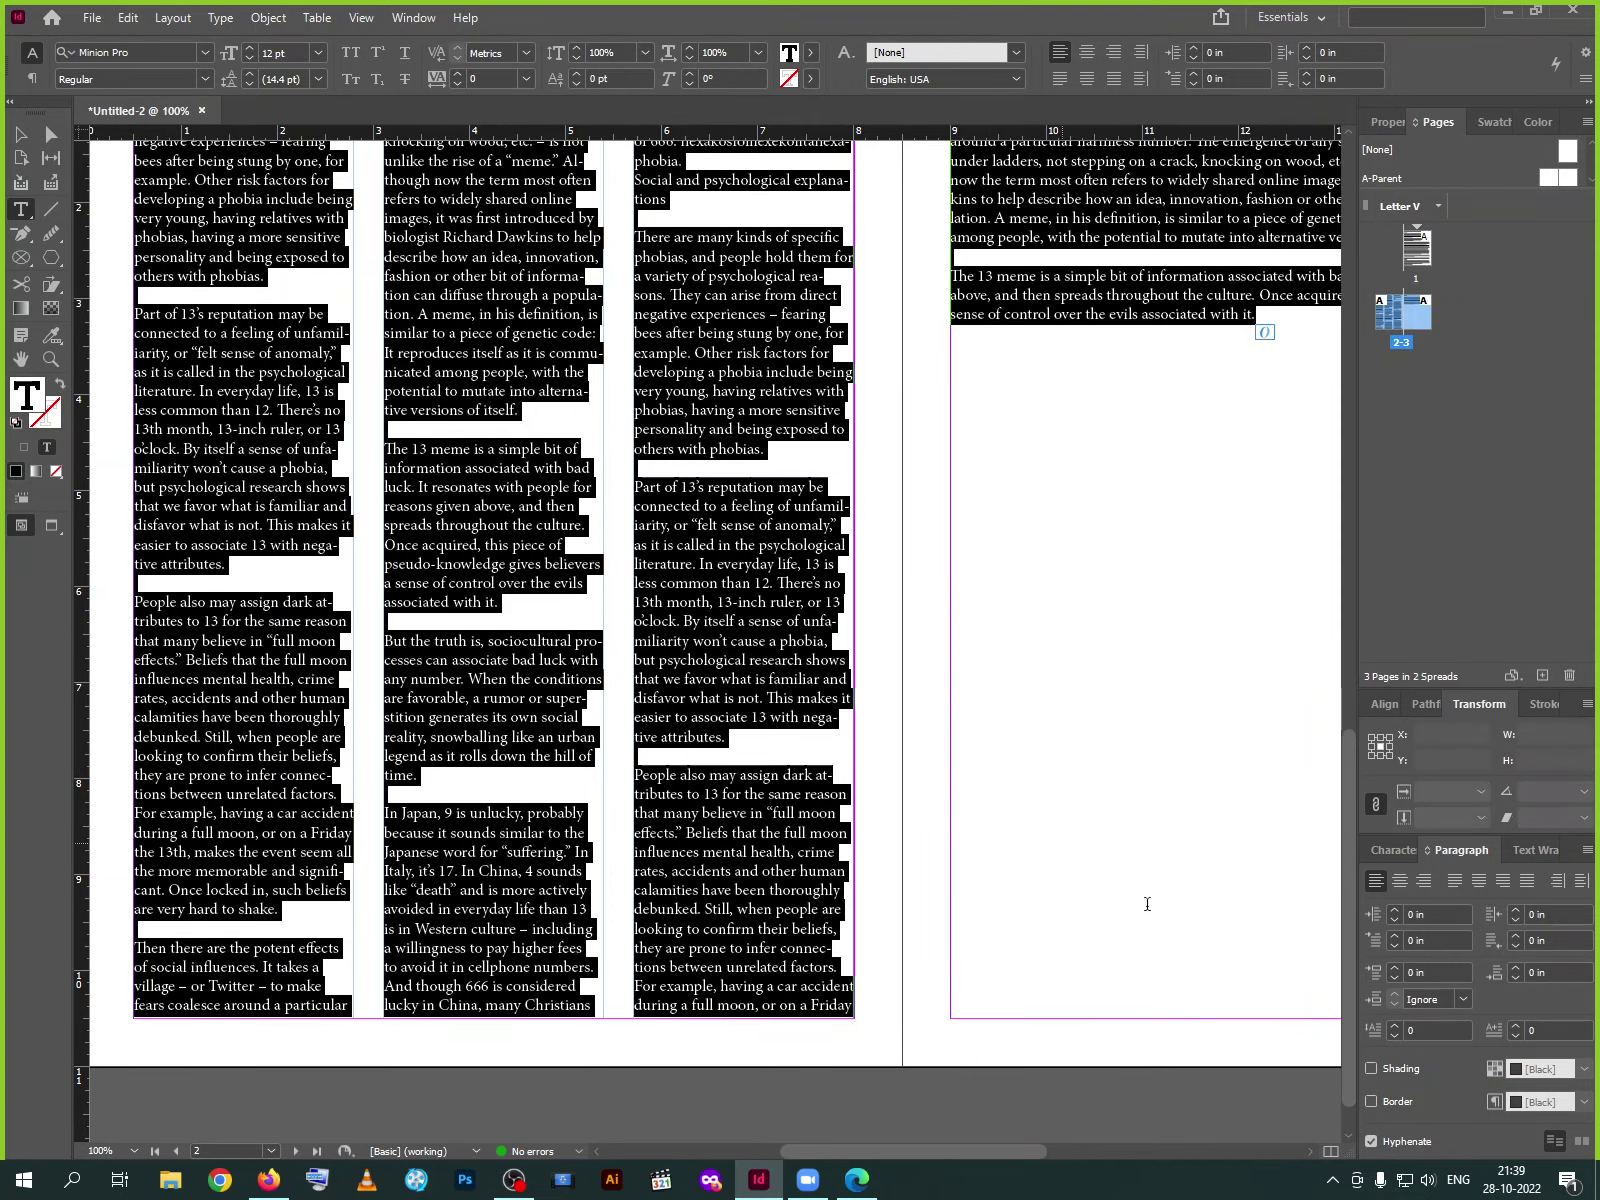
click(1458, 882)
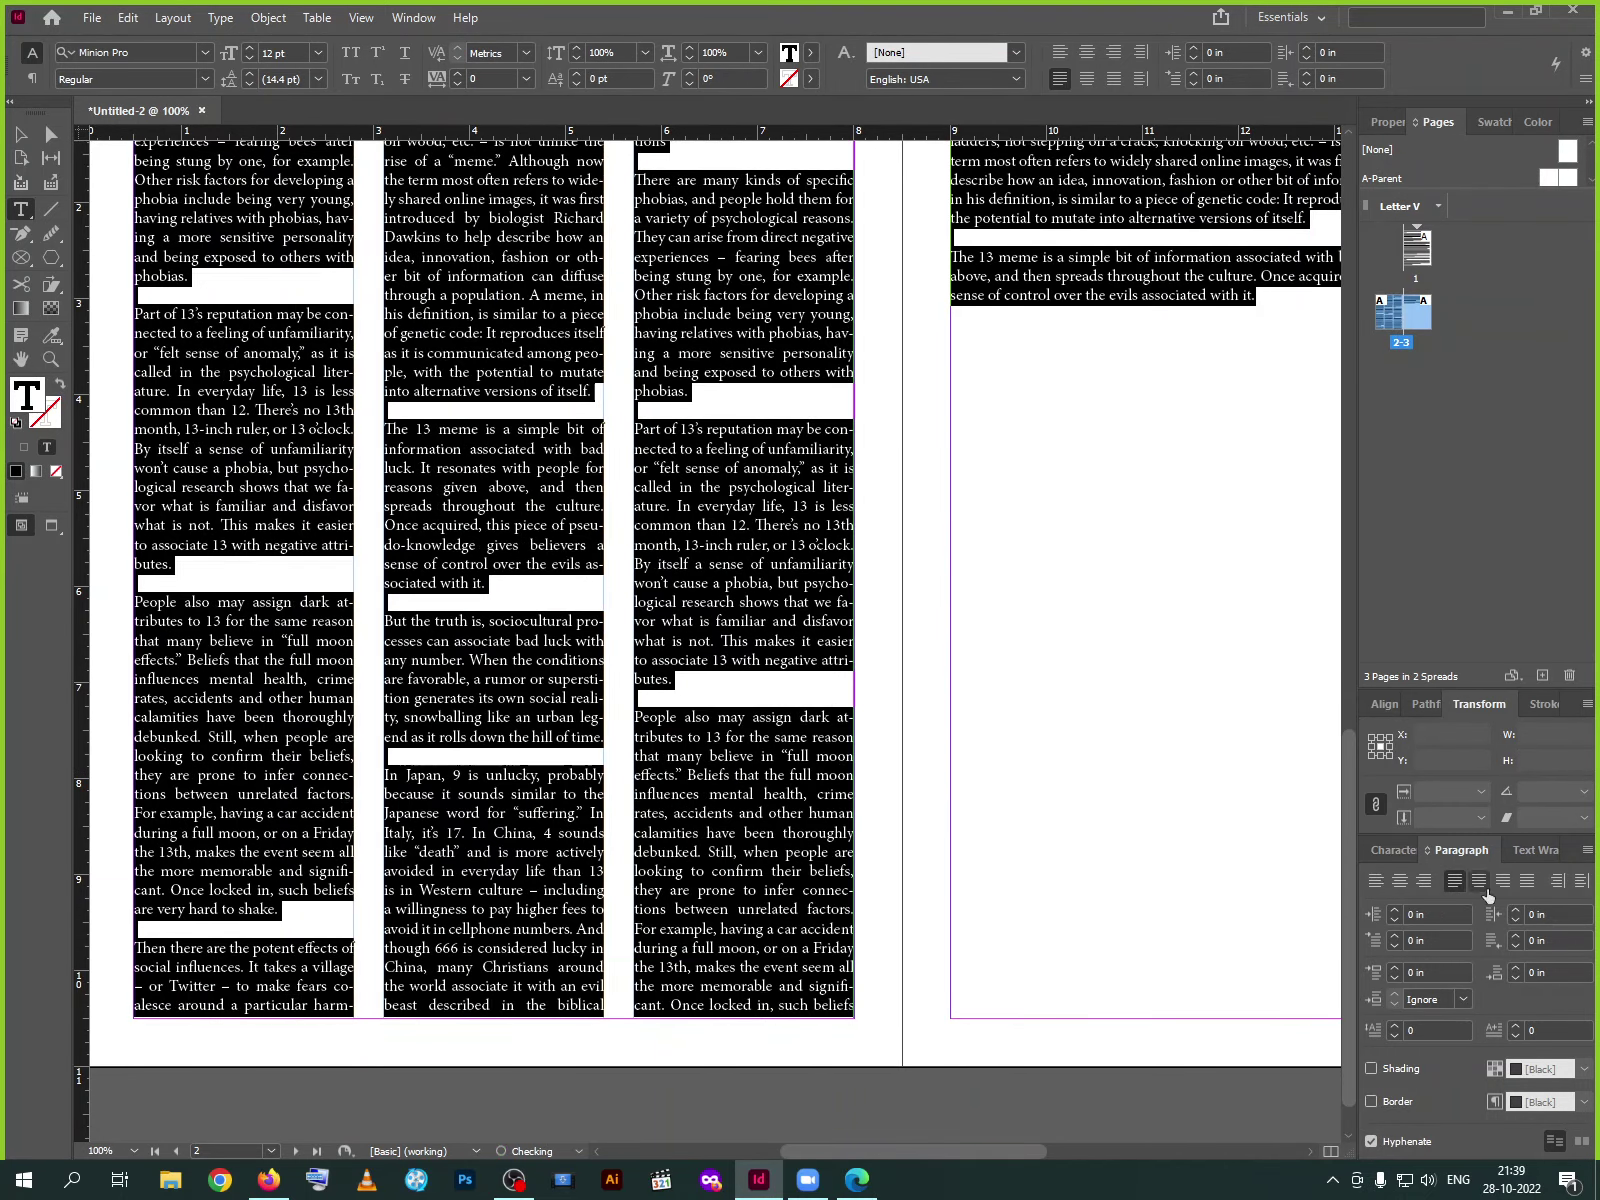
click(810, 611)
scroll(790, 620, up, 5)
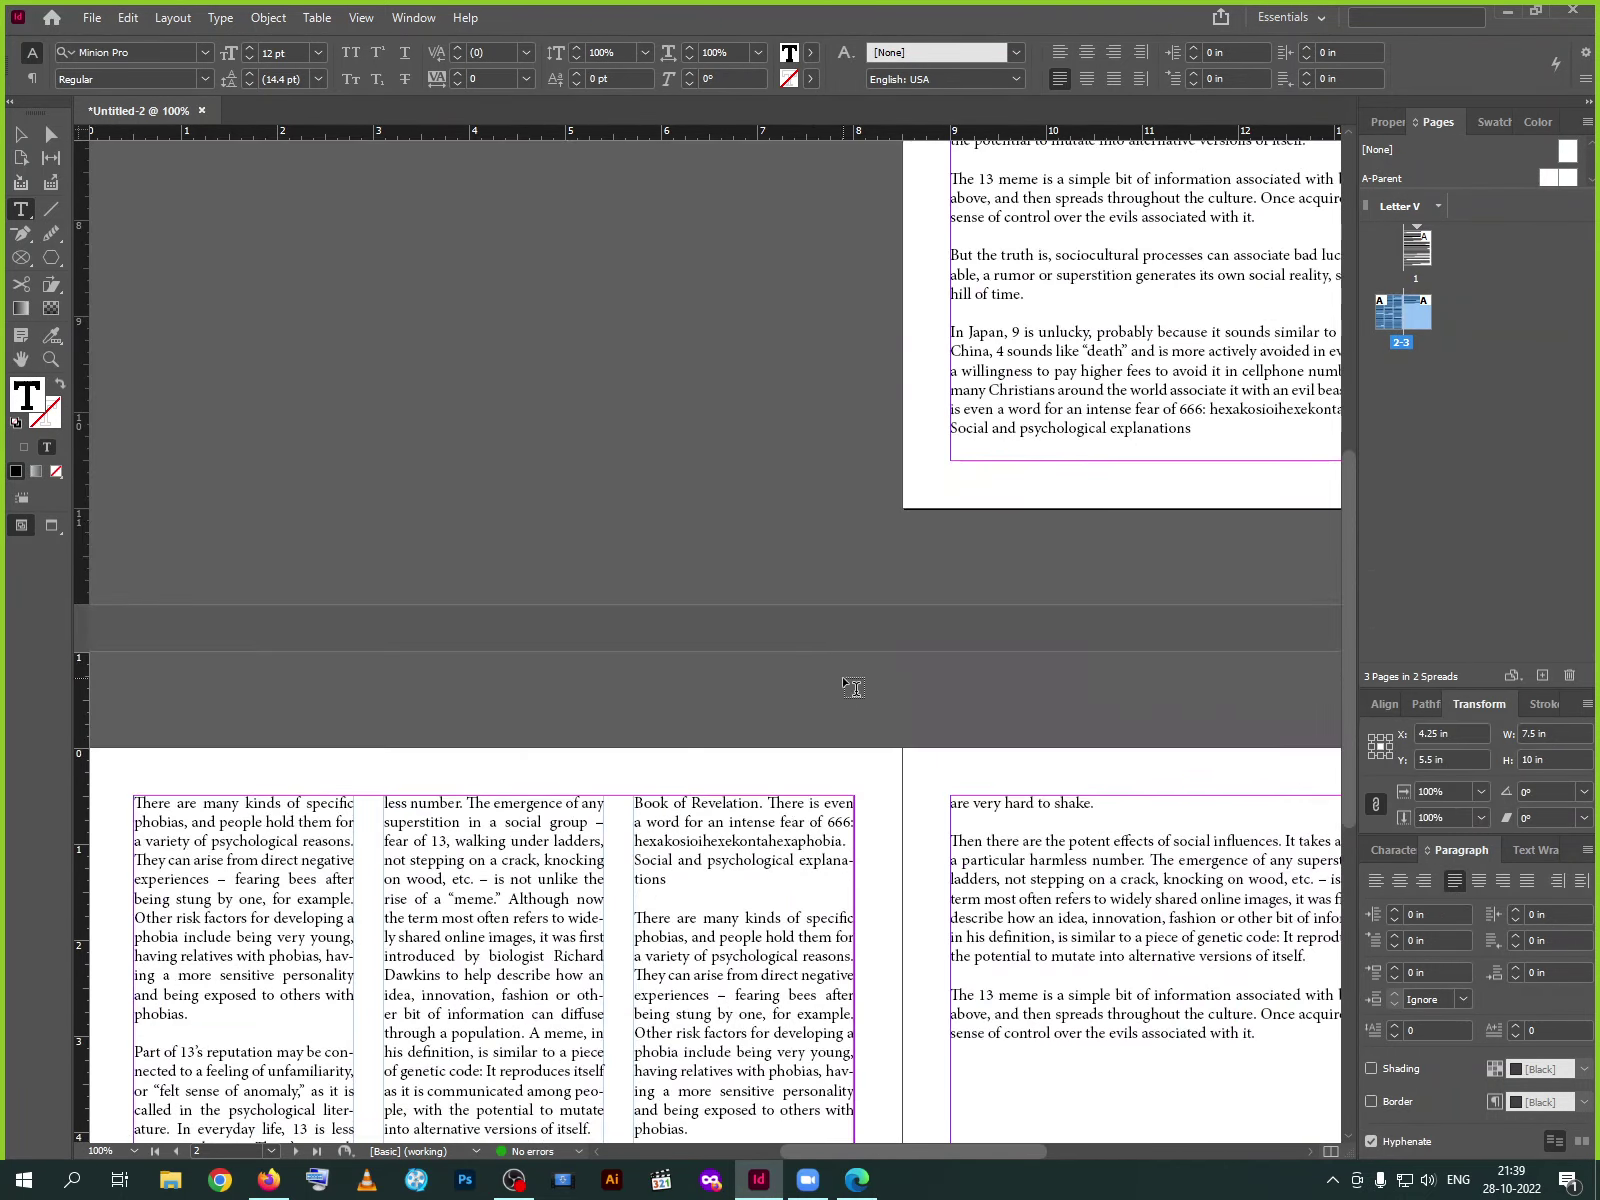
scroll(852, 687, down, 3)
key(Escape)
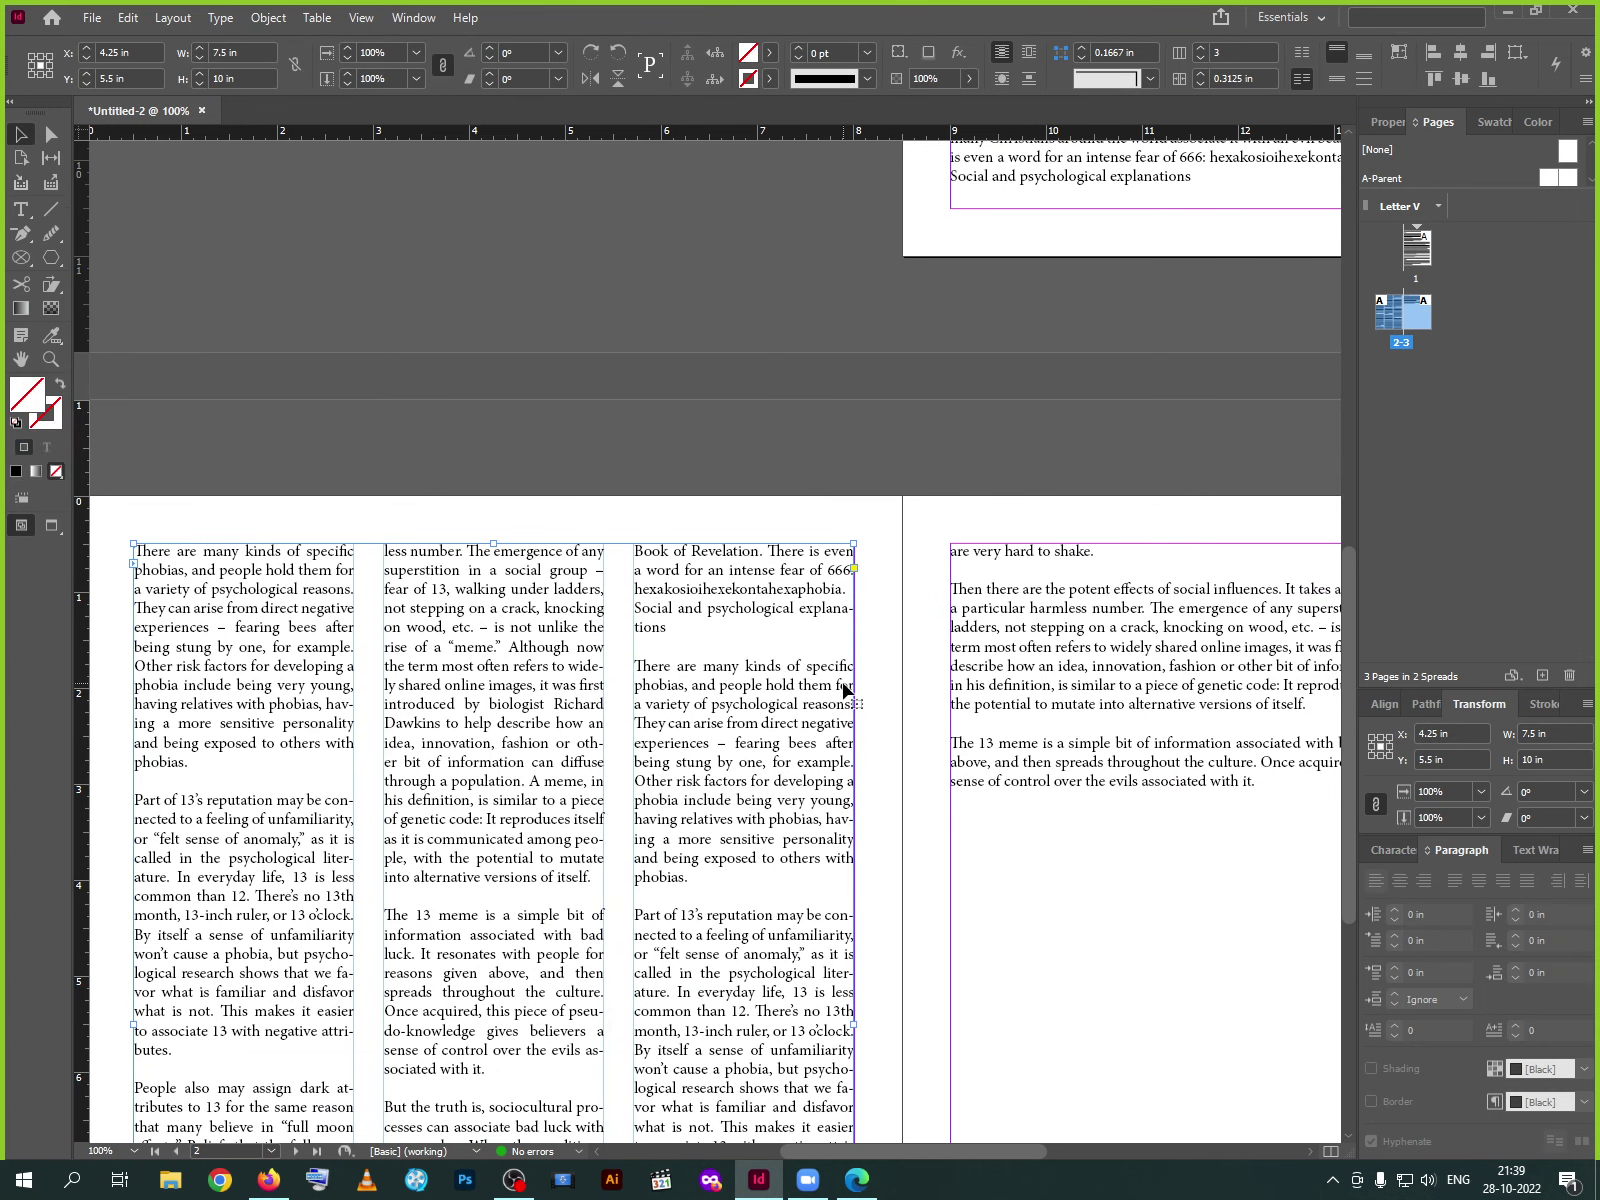
scroll(556, 790, down, 5)
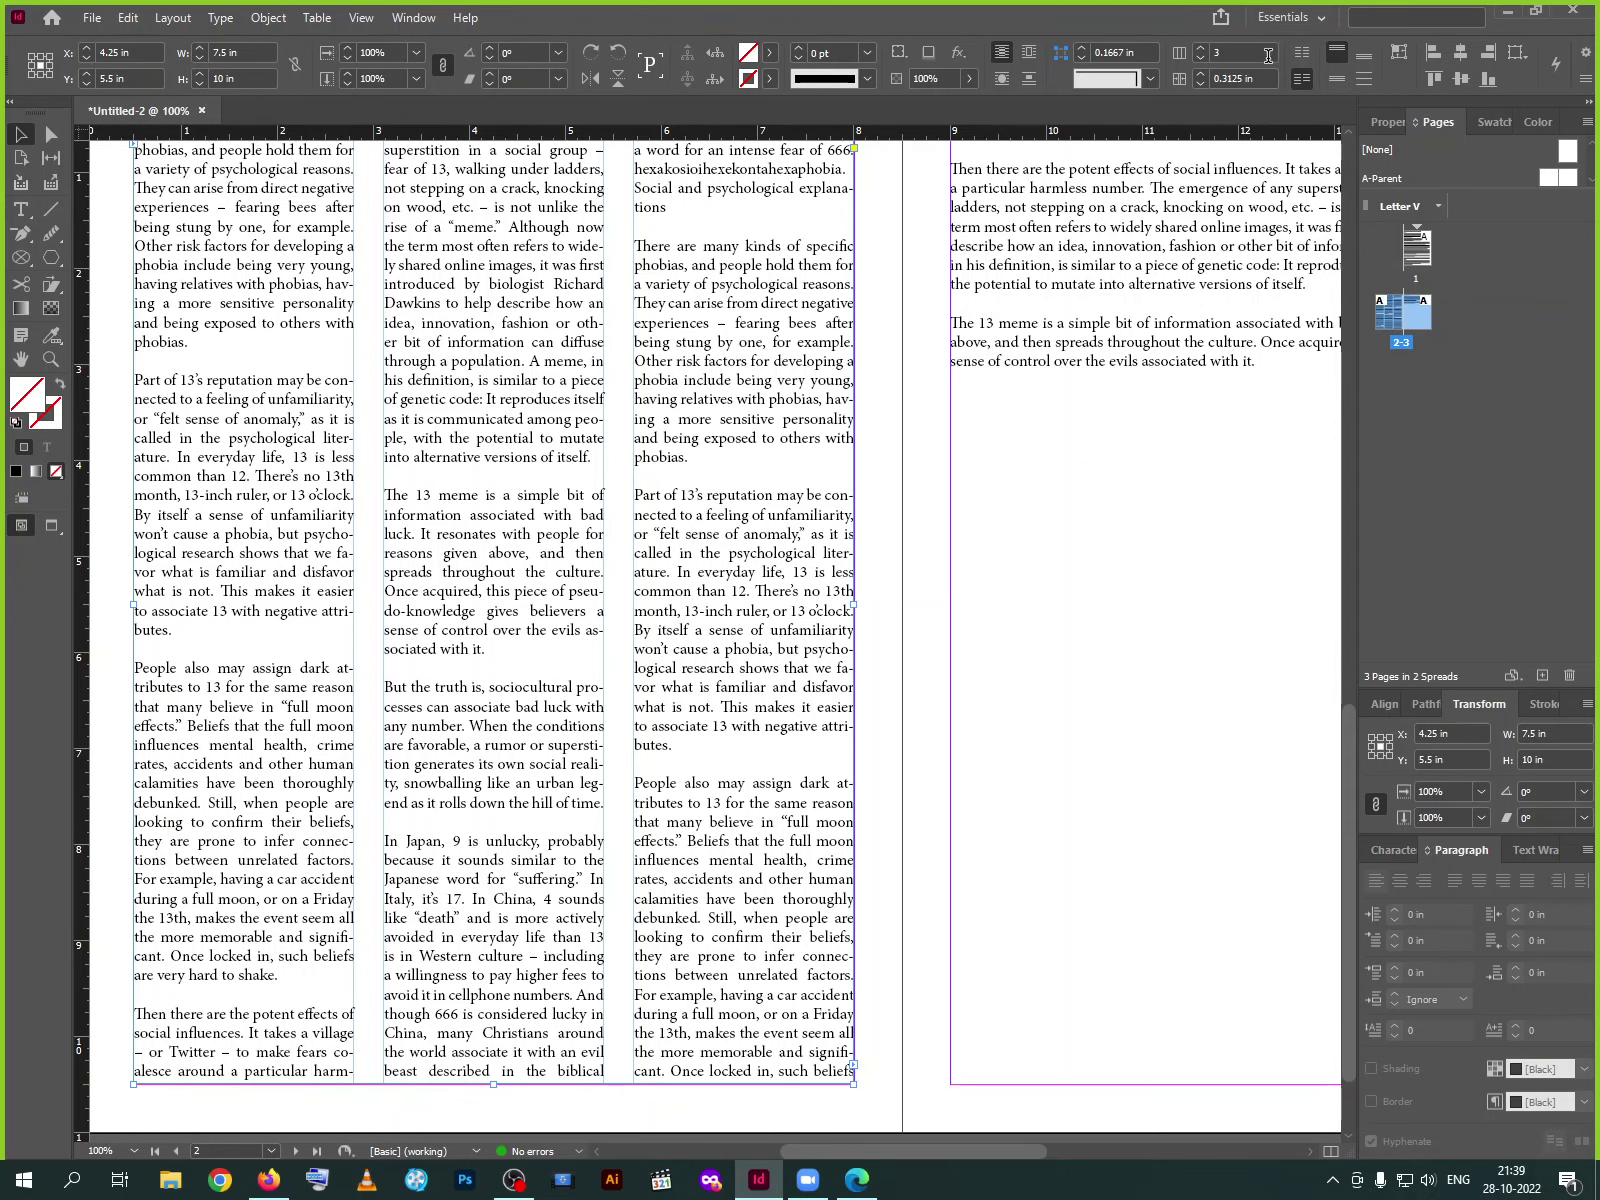
Set the gutter between the page 2 text frame's columns to 0.1875 in
click(1201, 85)
click(1201, 85)
click(1201, 85)
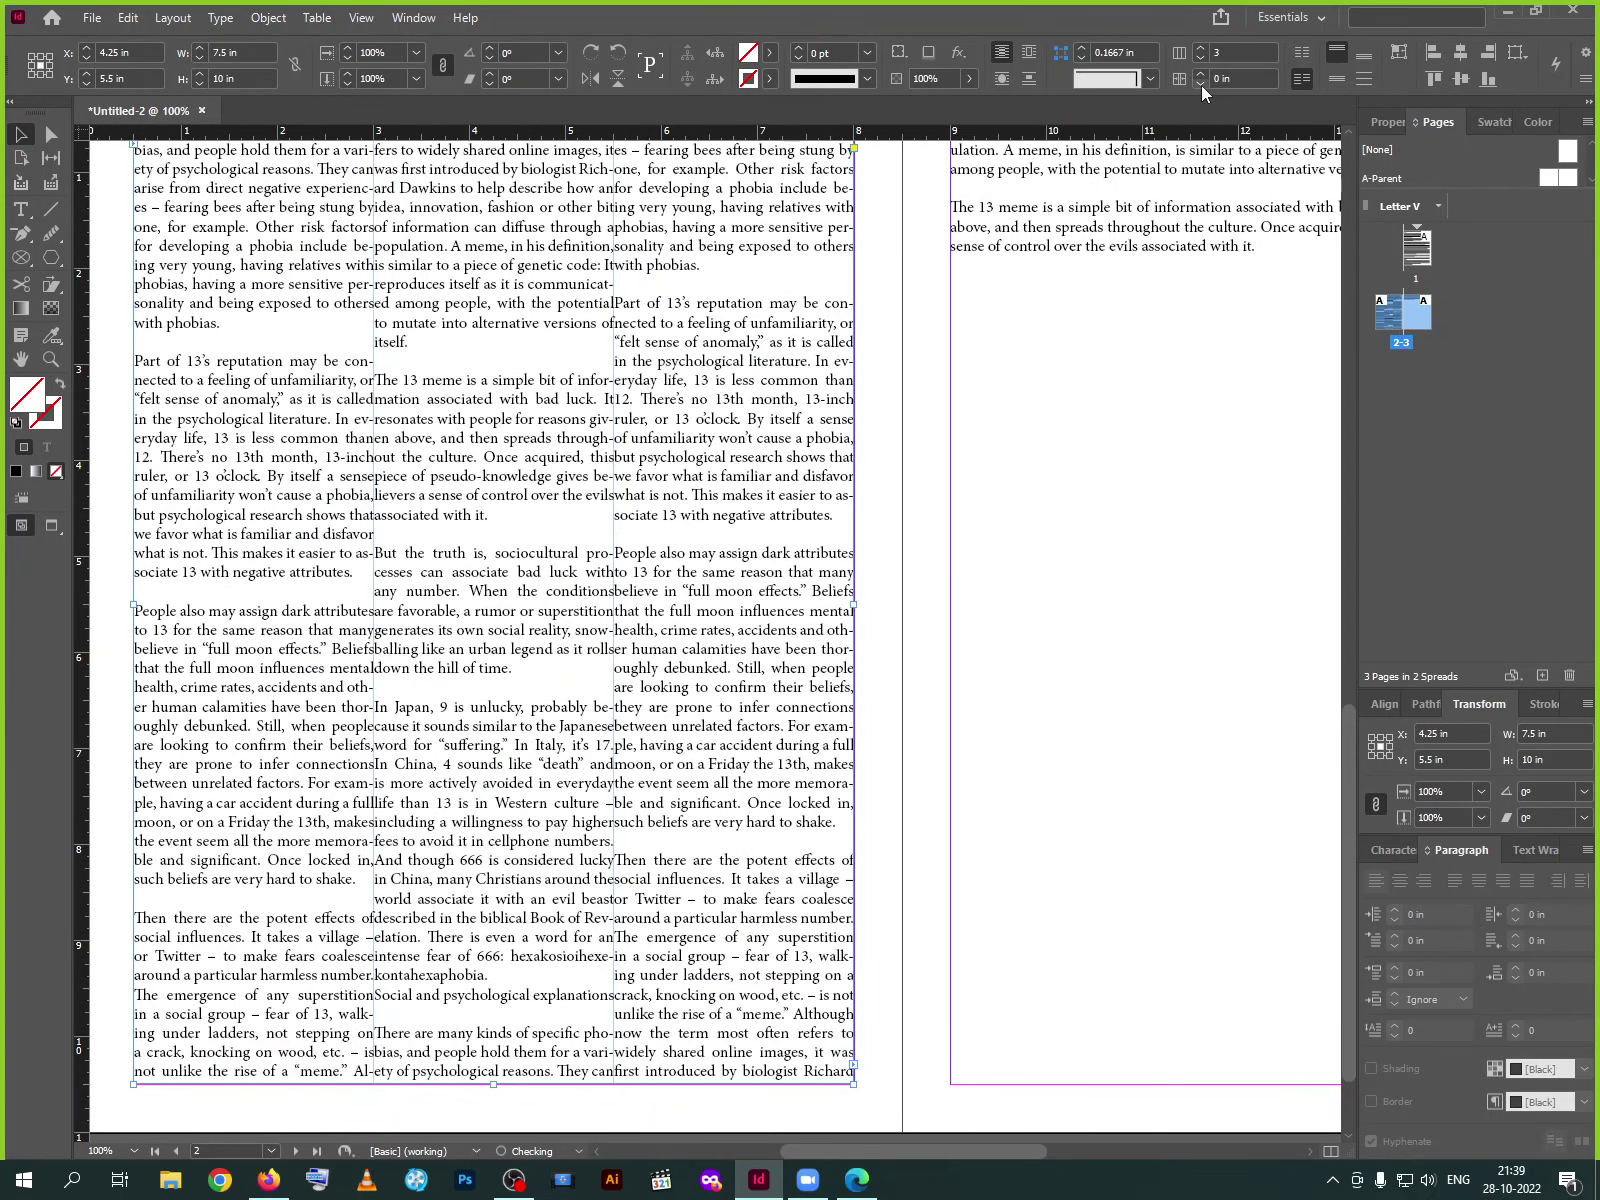
click(1201, 74)
click(1201, 74)
click(1201, 74)
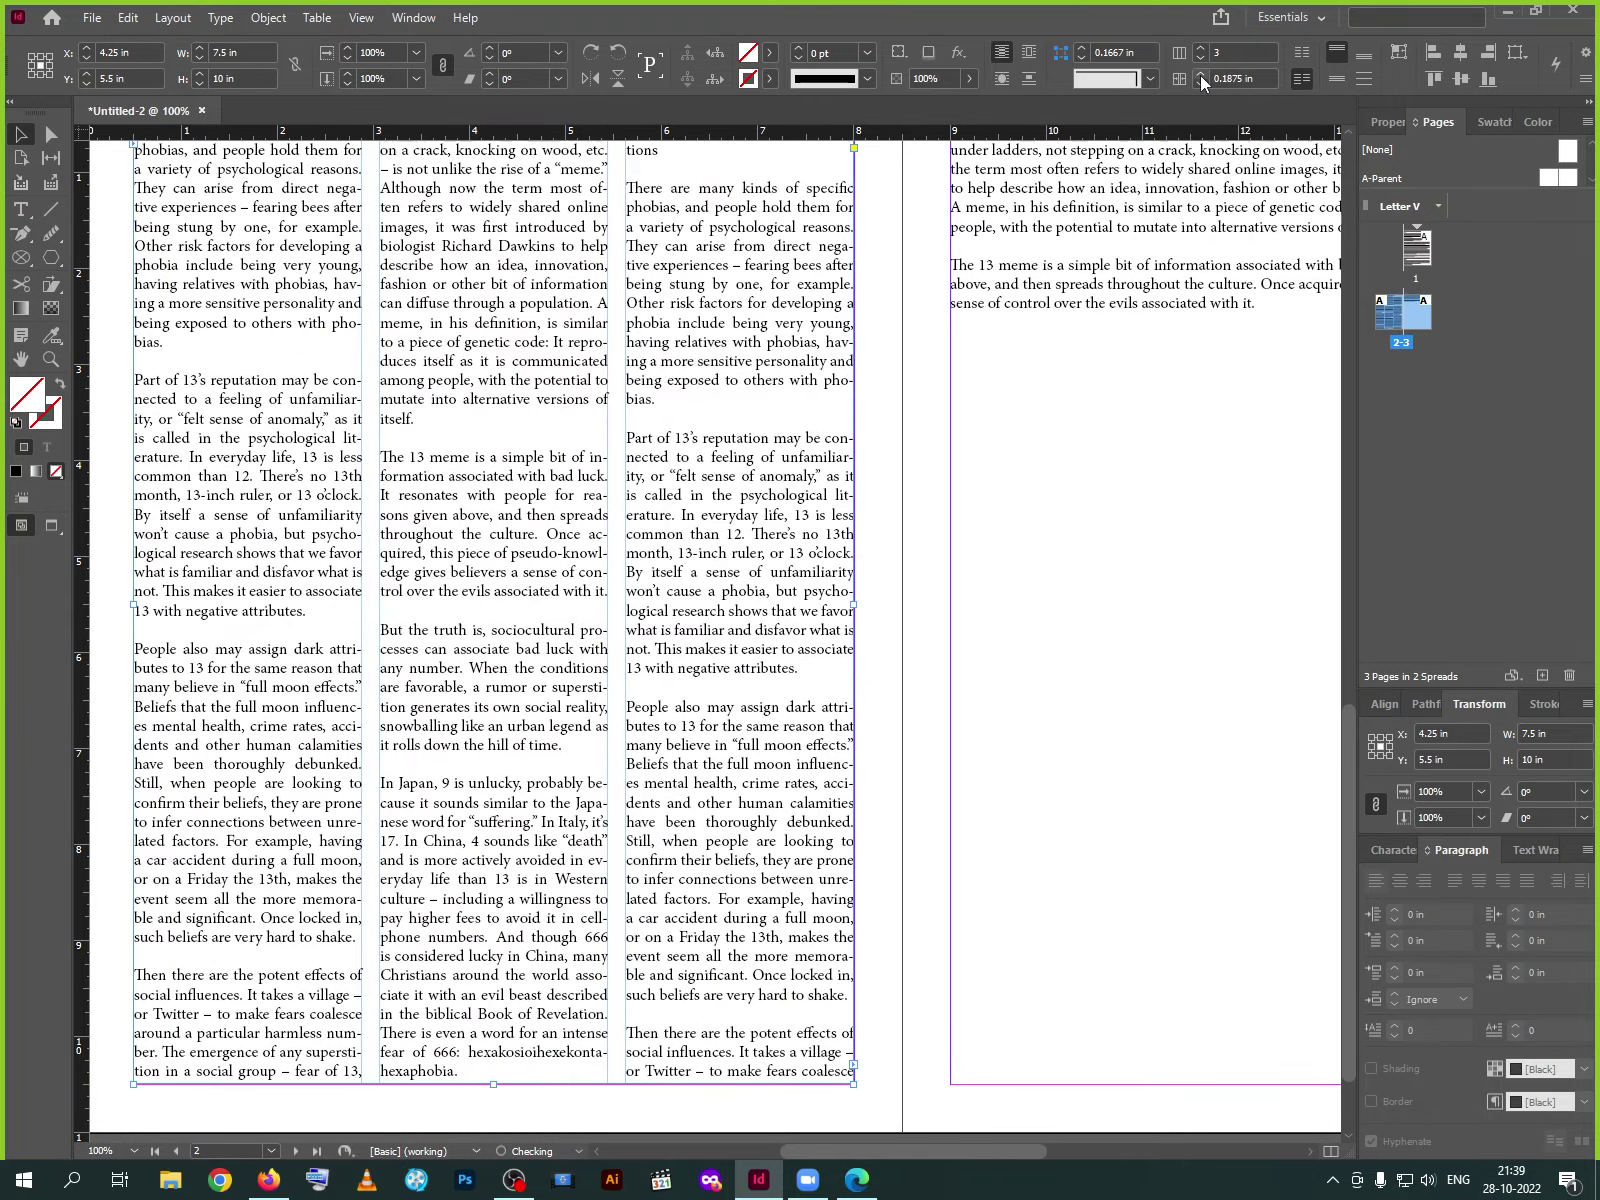
Select the page 1 text frame and divide its text into three columns
click(1007, 436)
scroll(606, 677, up, 3)
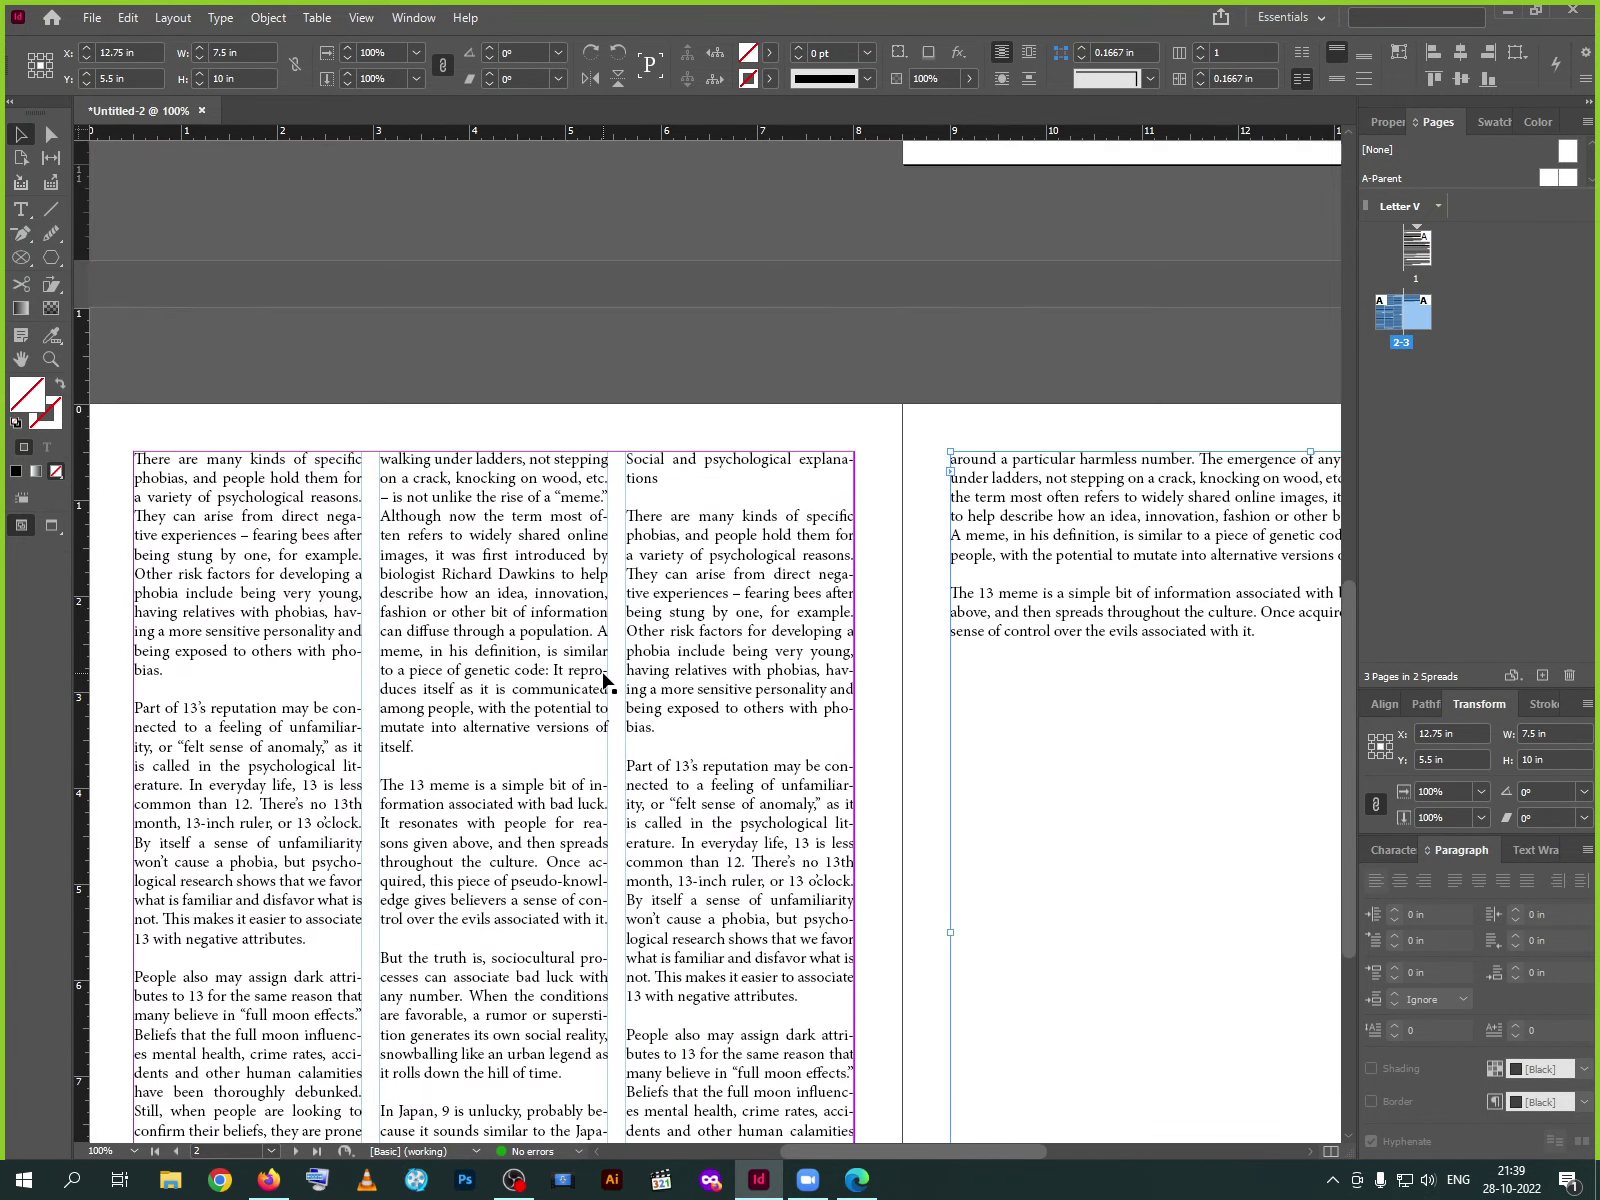
scroll(607, 677, up, 9)
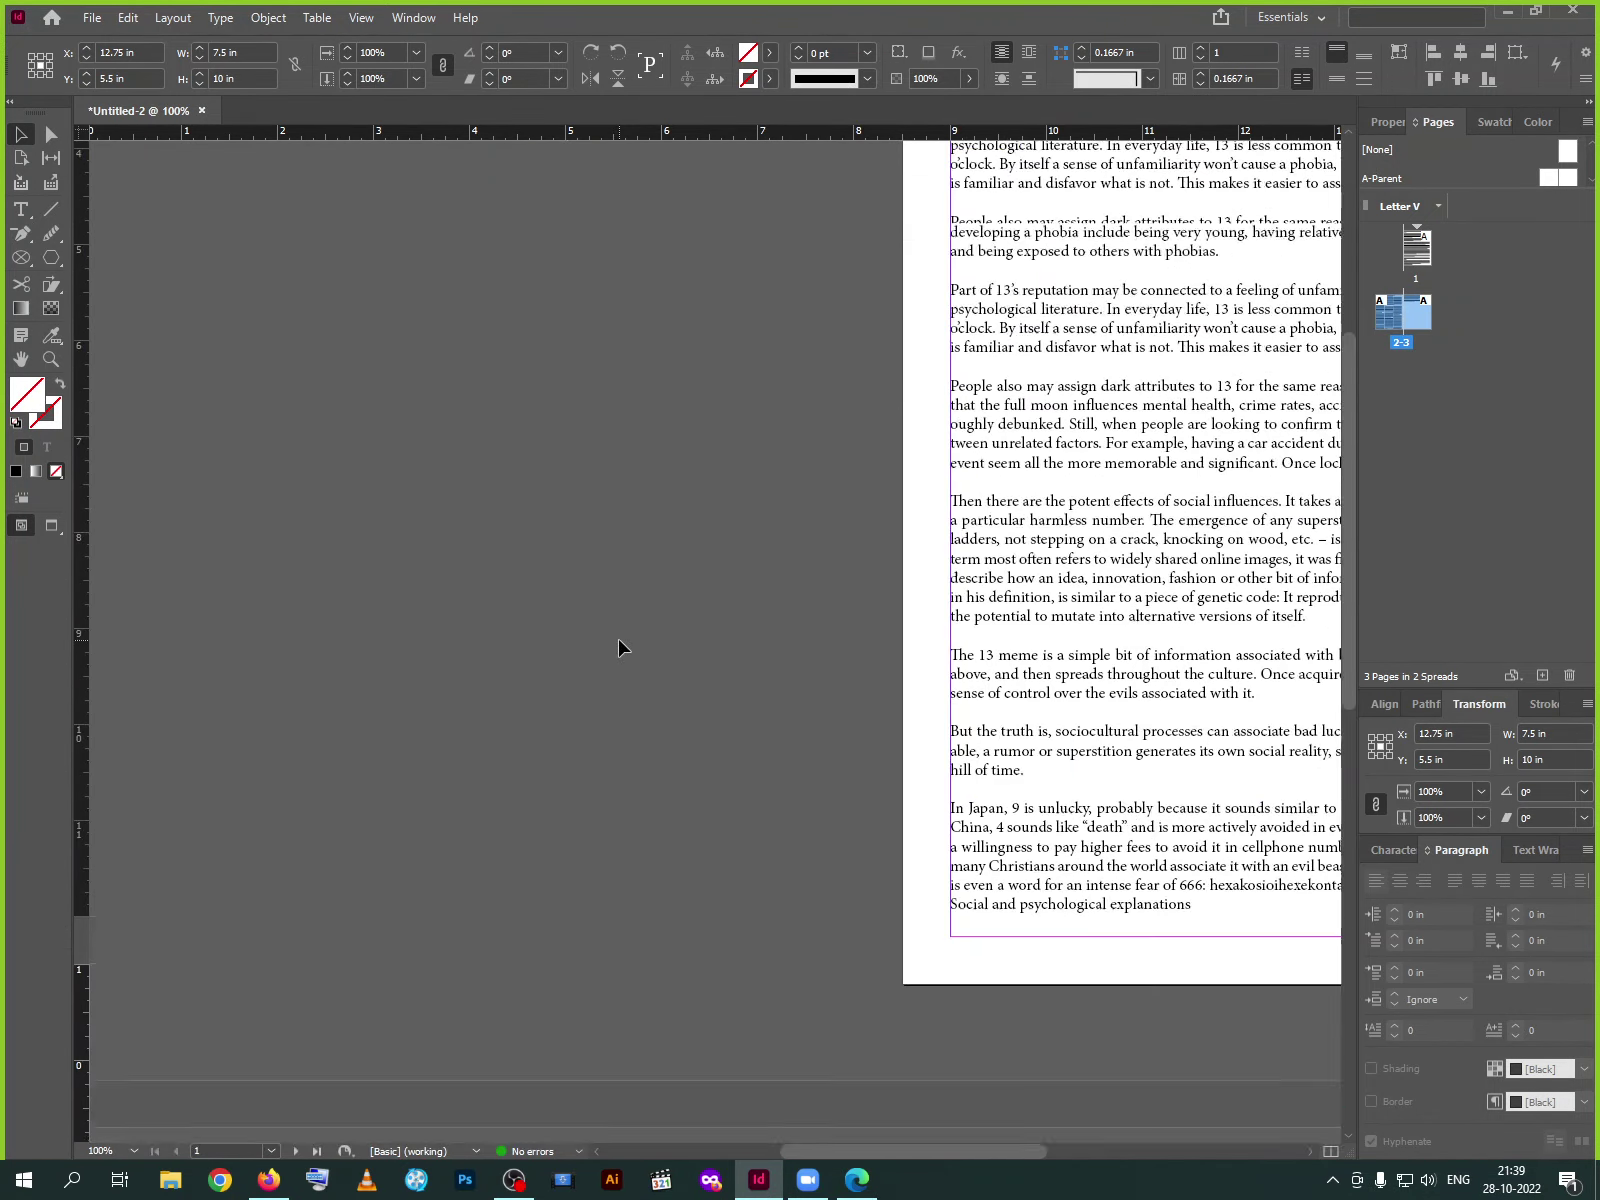
drag(848, 1151, 962, 1136)
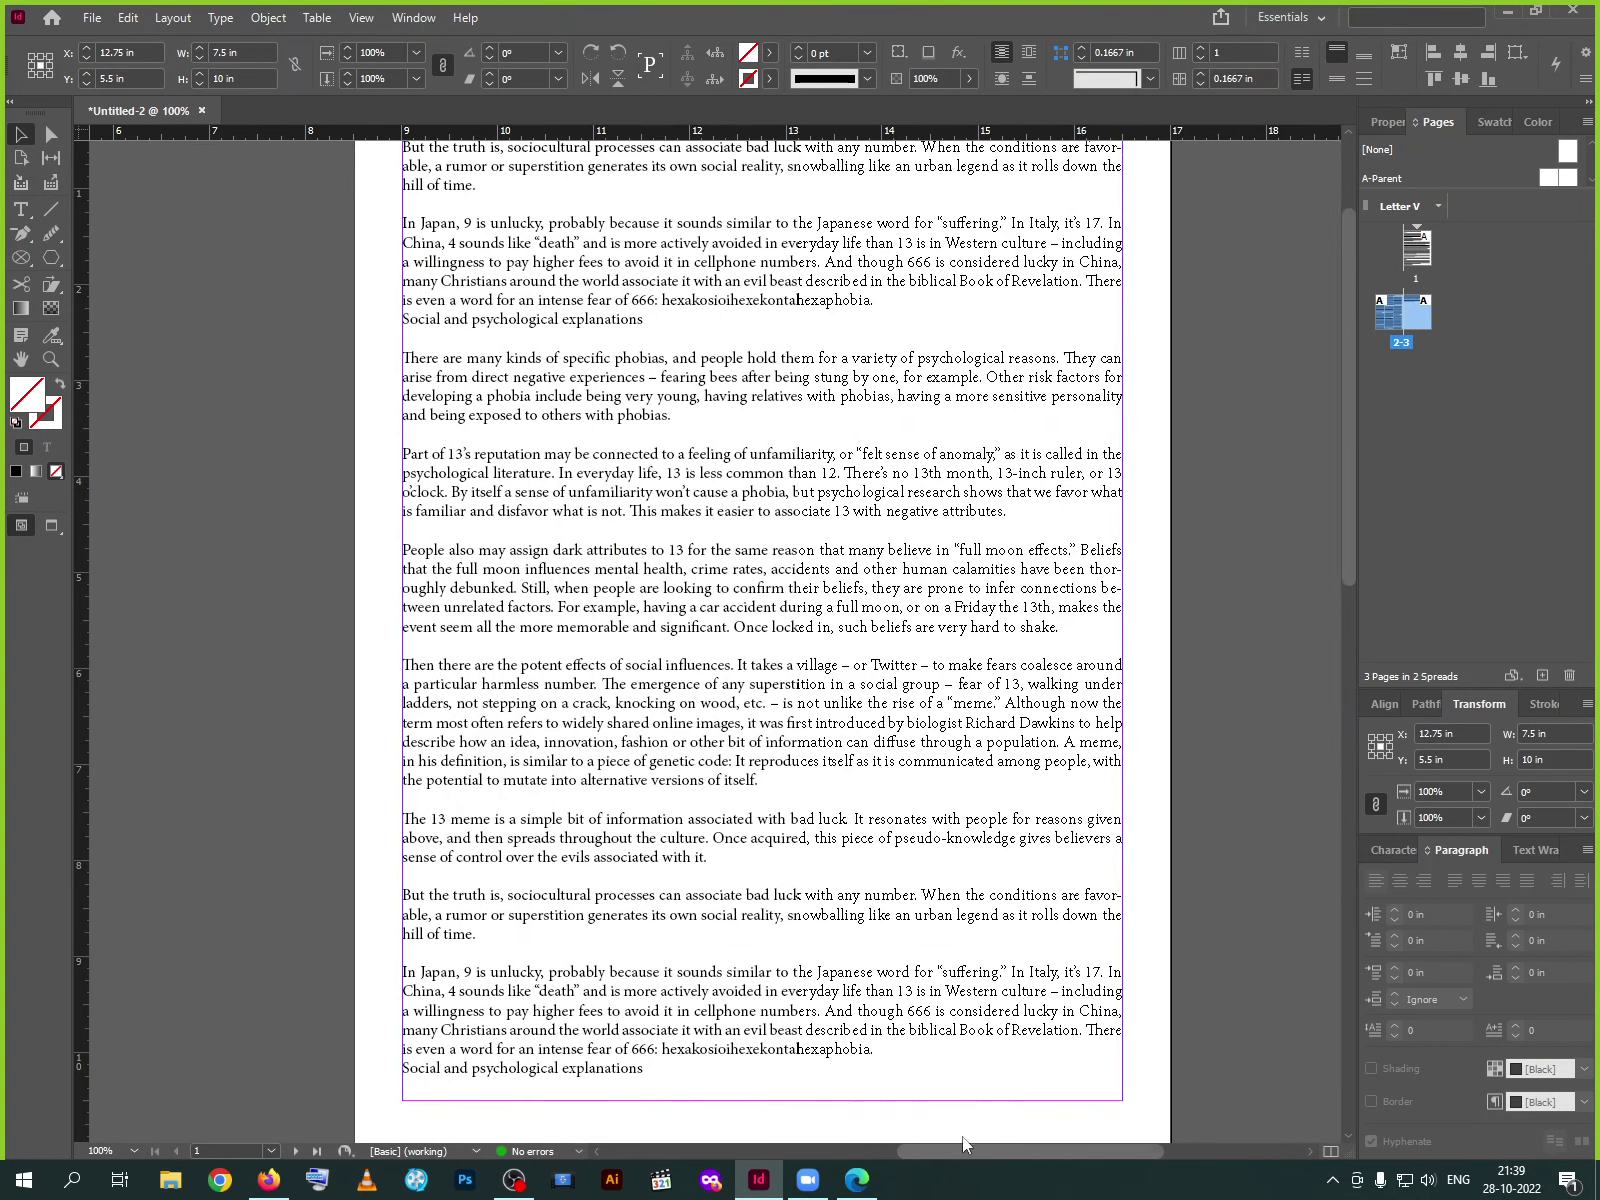
scroll(812, 712, down, 6)
scroll(812, 712, down, 1)
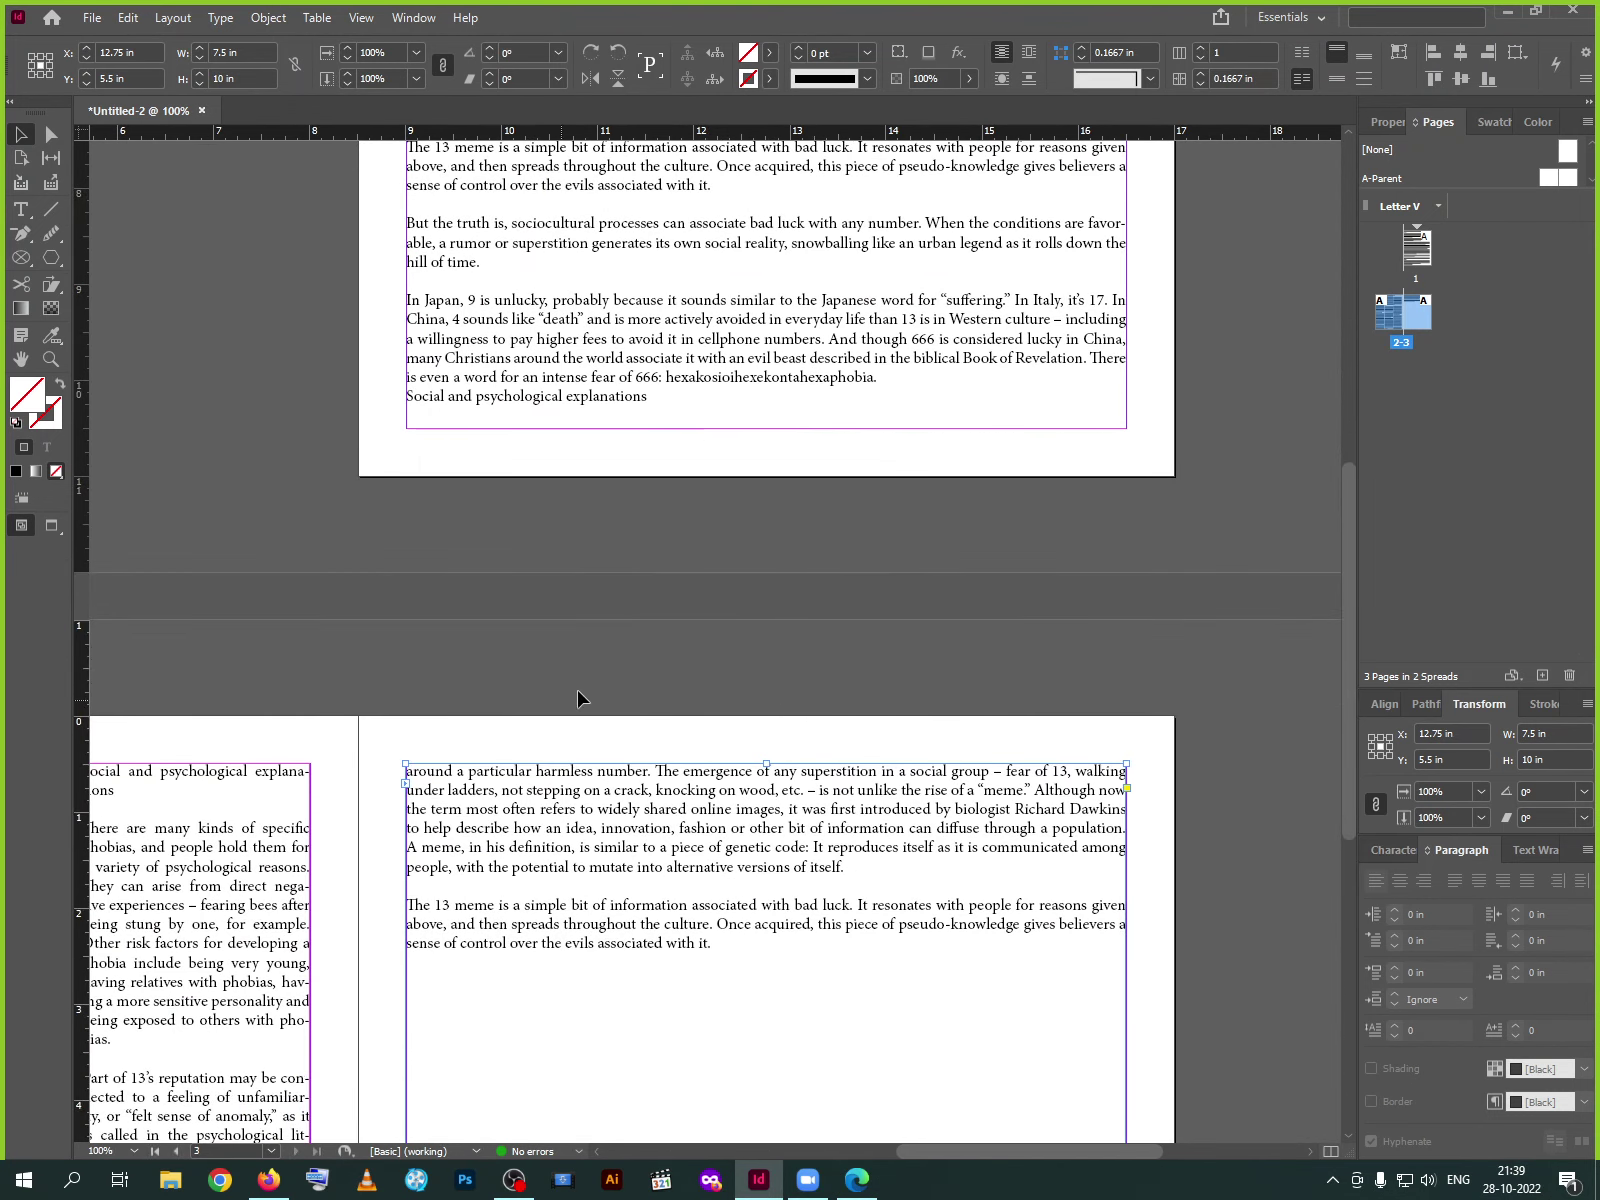
scroll(604, 666, up, 7)
scroll(604, 666, down, 7)
scroll(612, 662, up, 6)
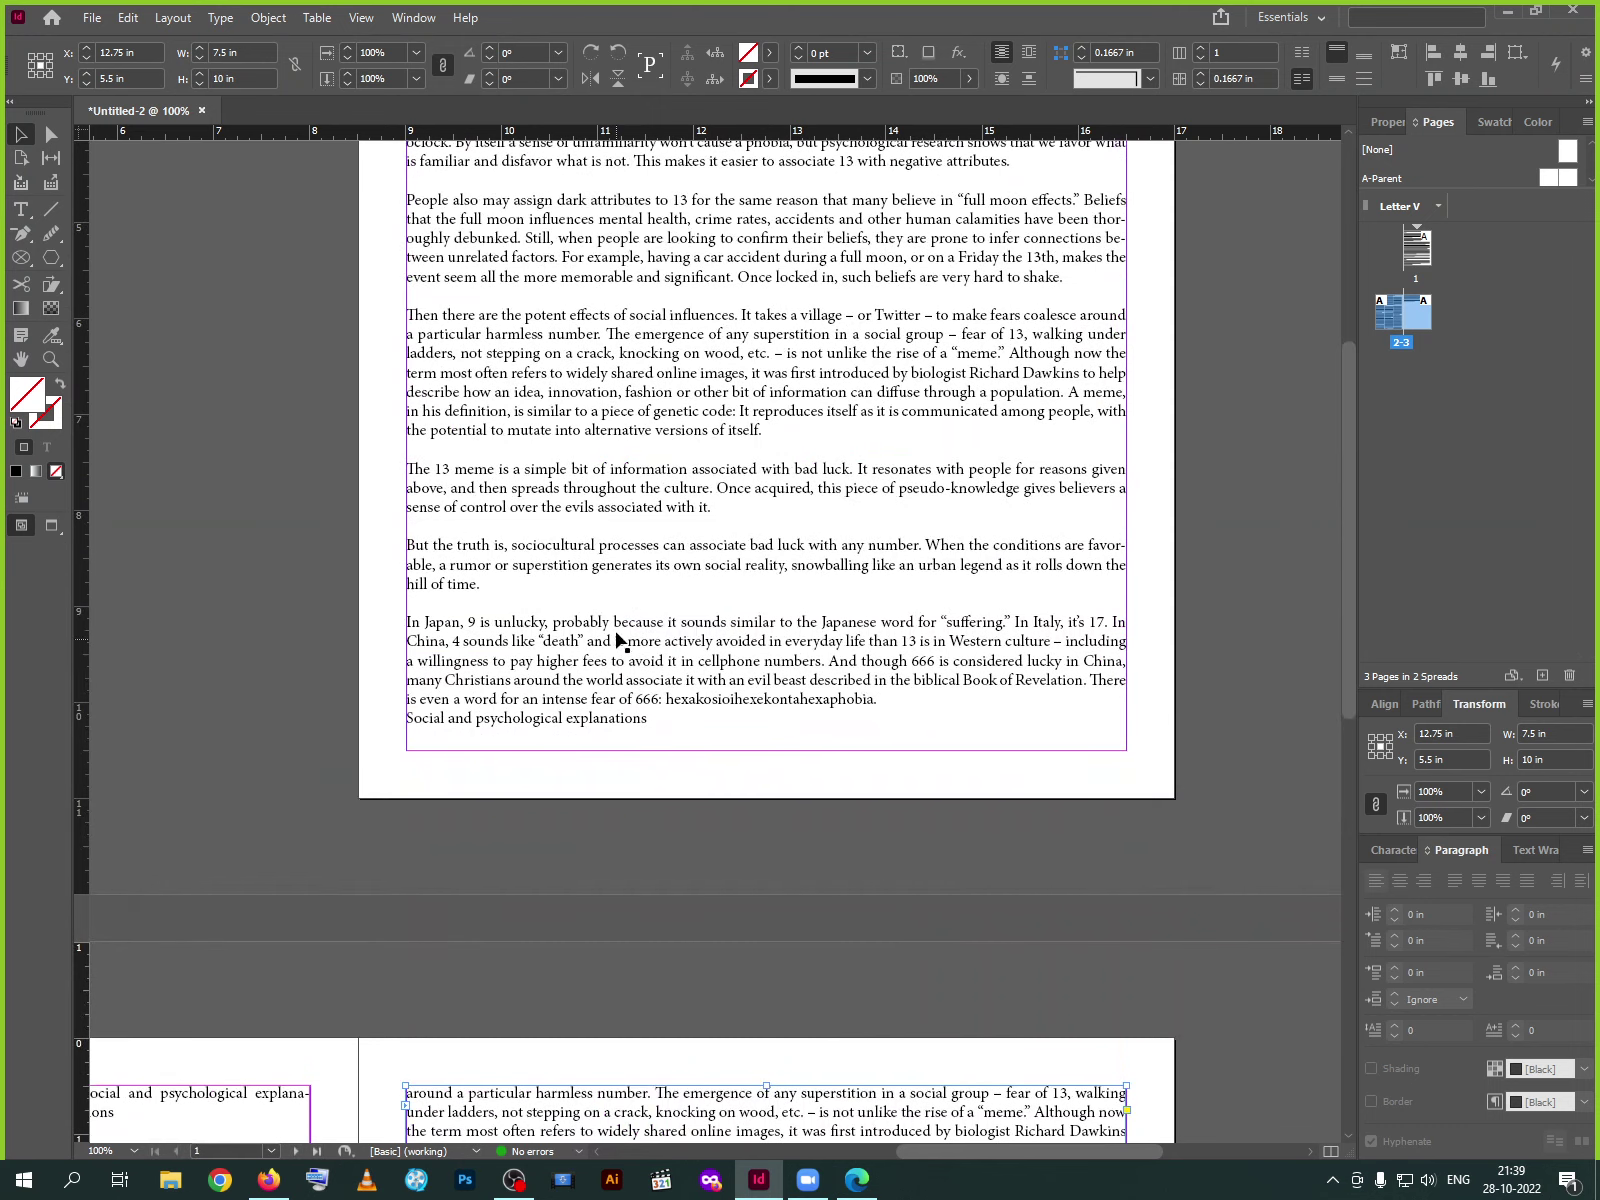
click(652, 522)
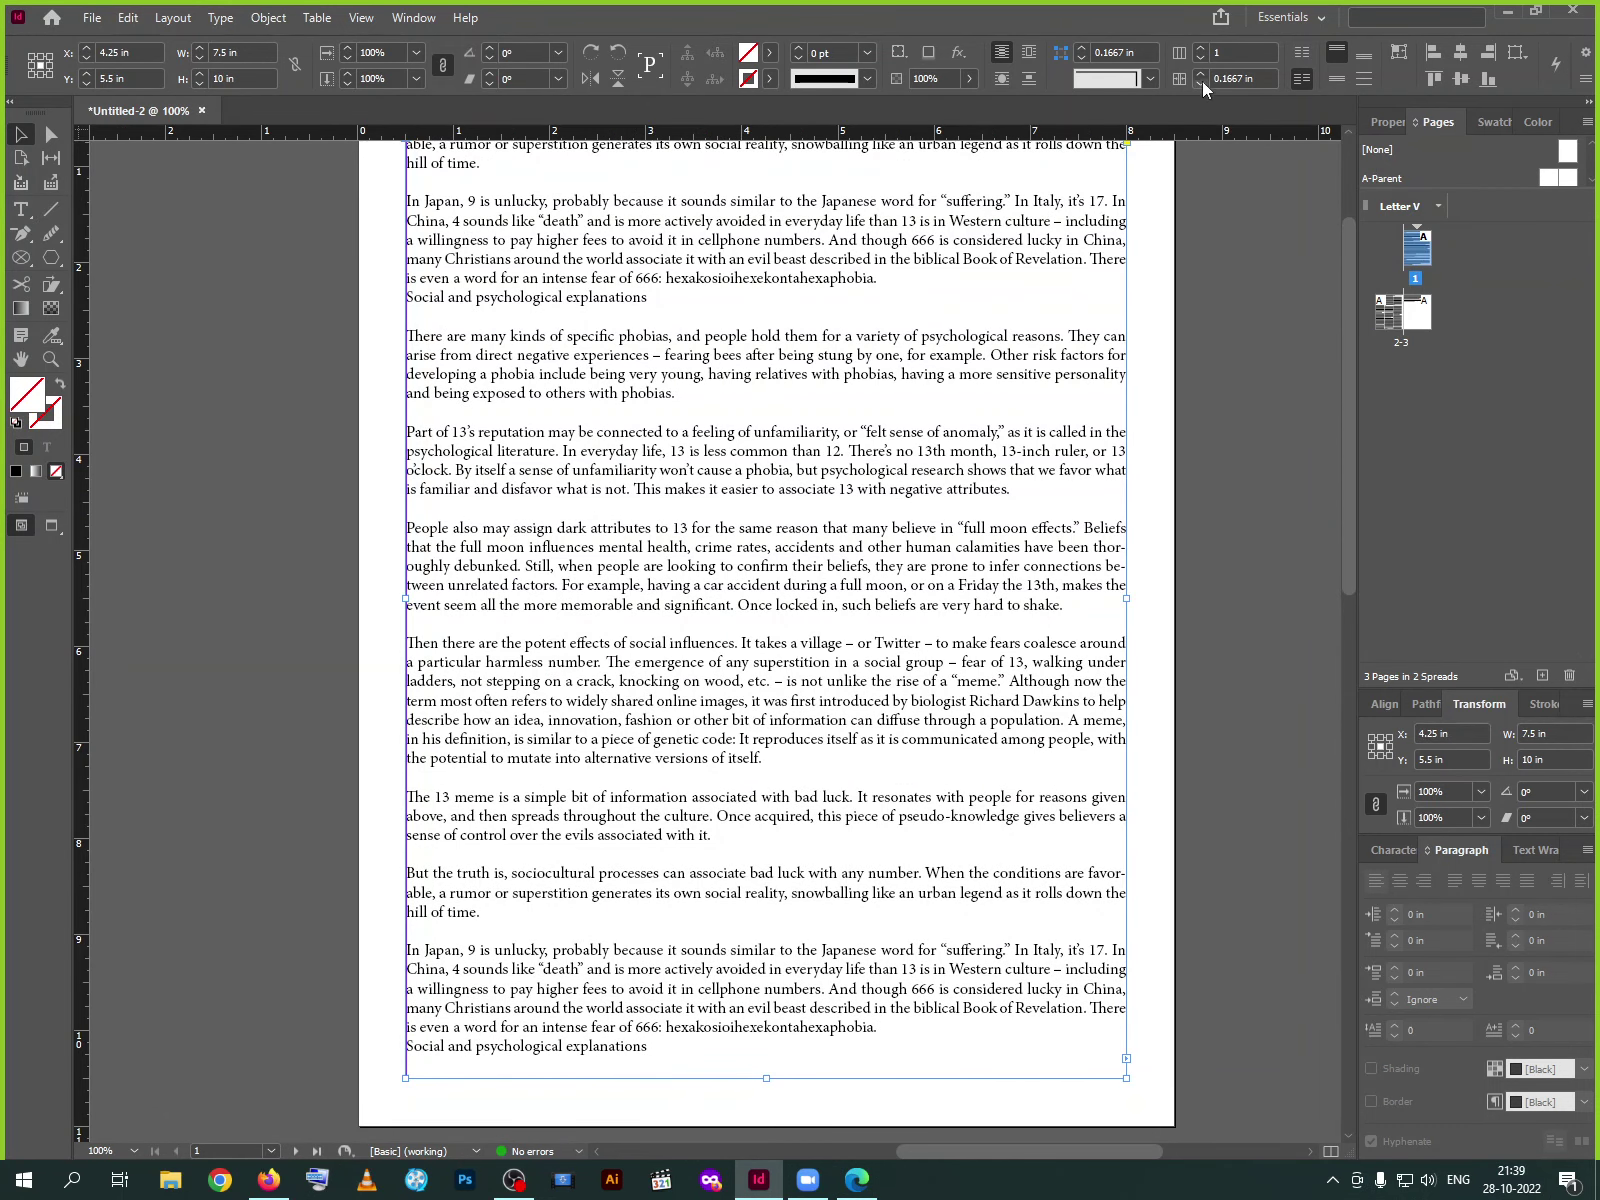
click(1199, 50)
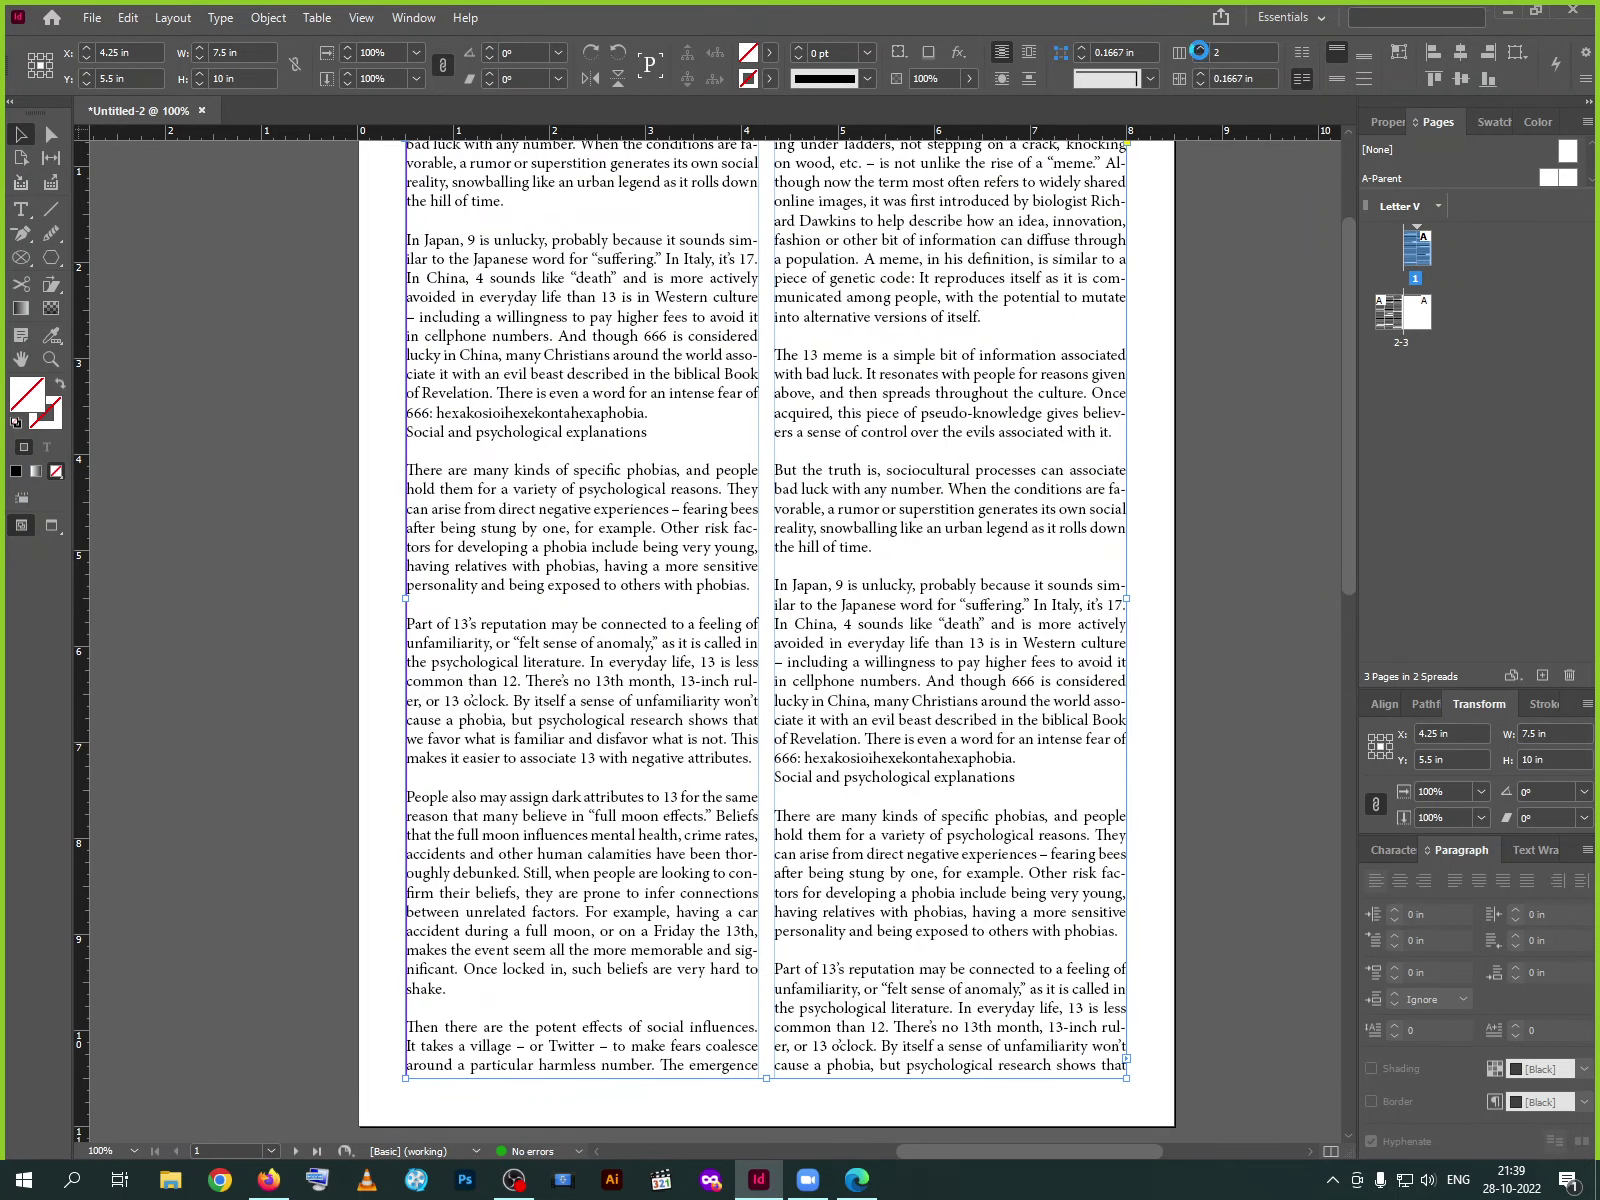
click(1199, 50)
Select the page 3 text frame and divide it into three columns
scroll(652, 485, down, 5)
scroll(652, 485, down, 3)
click(635, 614)
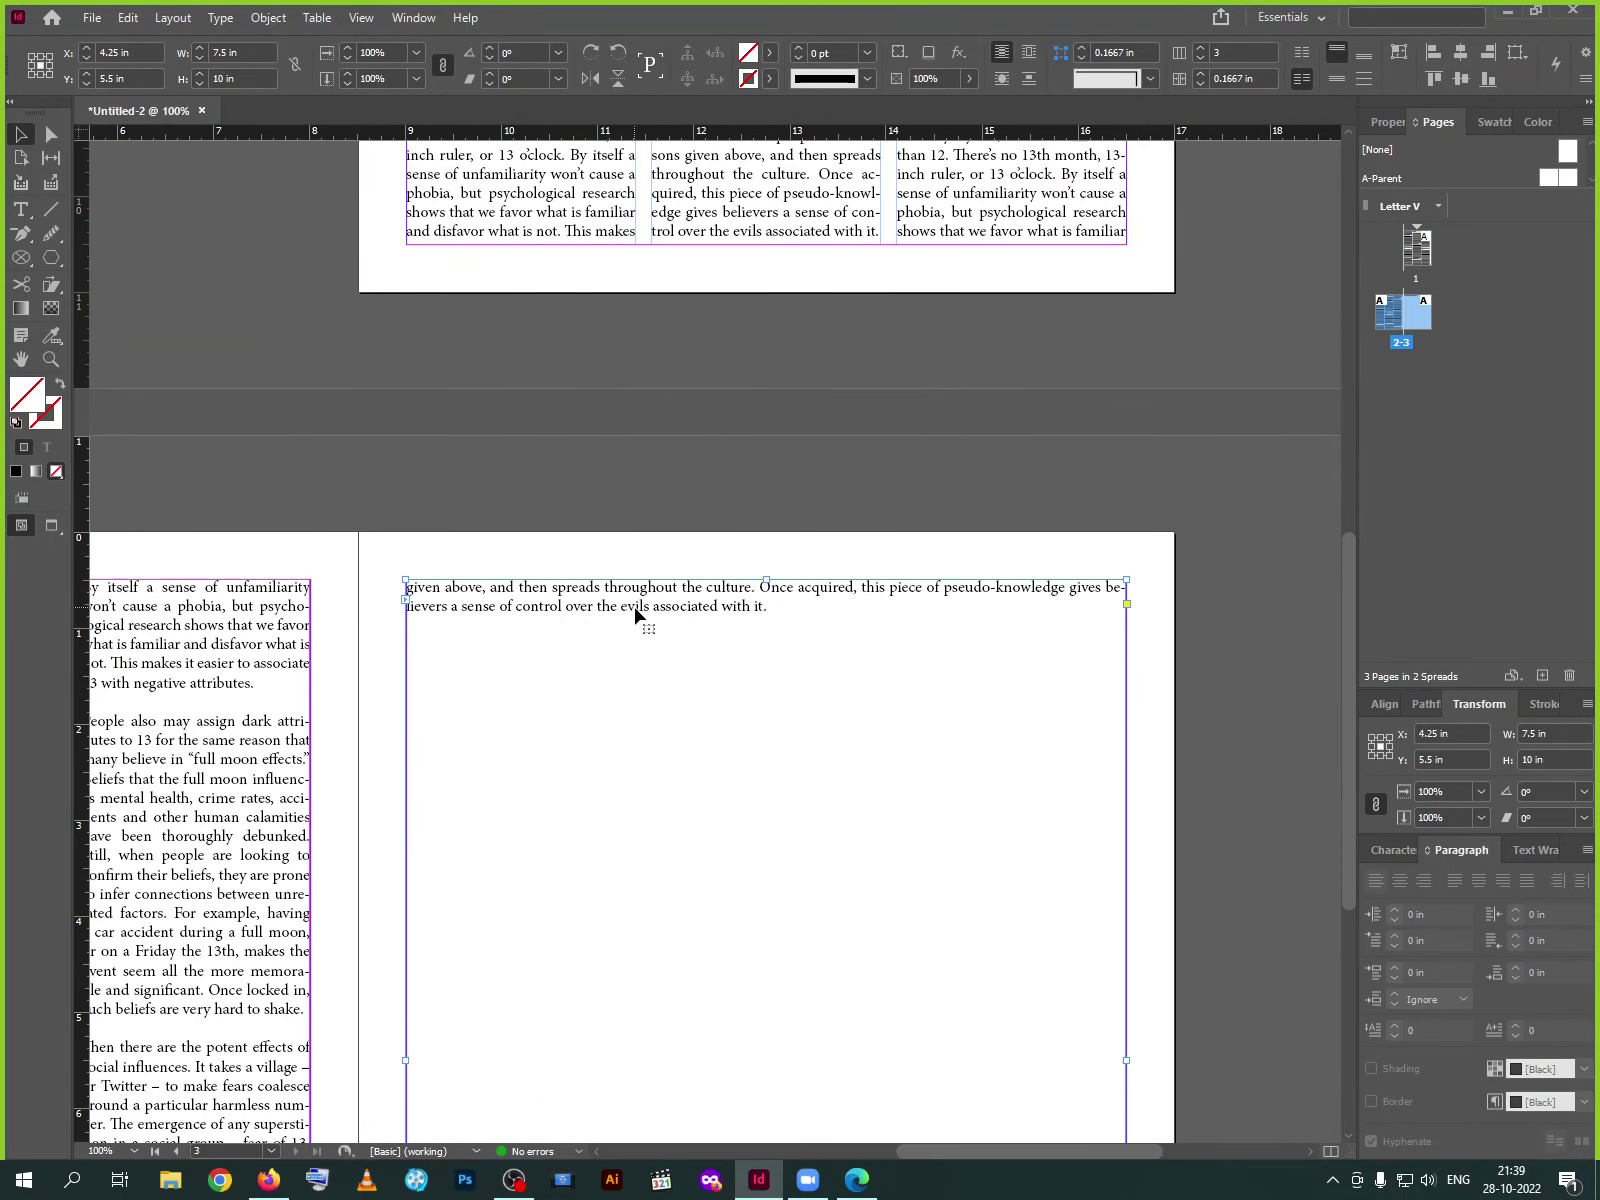
click(1204, 50)
click(1204, 50)
scroll(448, 640, down, 5)
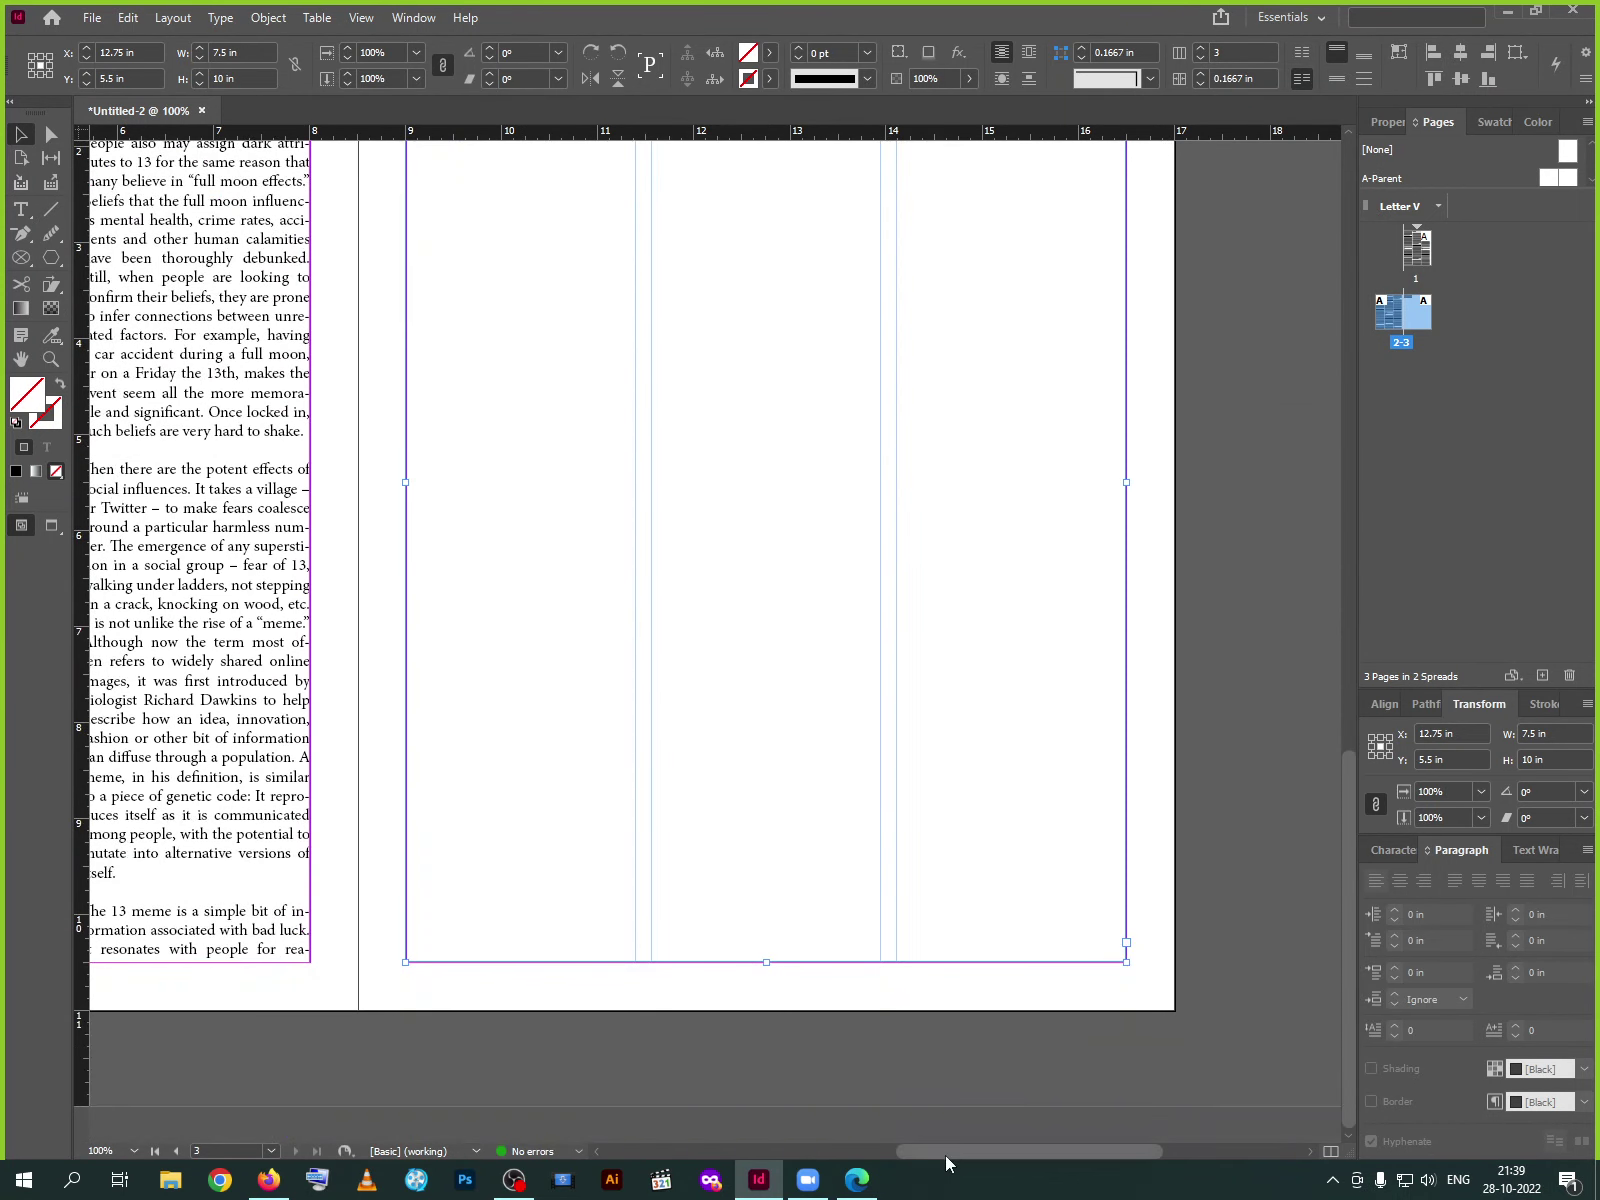
Select both threaded text frames on the page 2-3 spread and delete them
drag(945, 1155, 722, 1081)
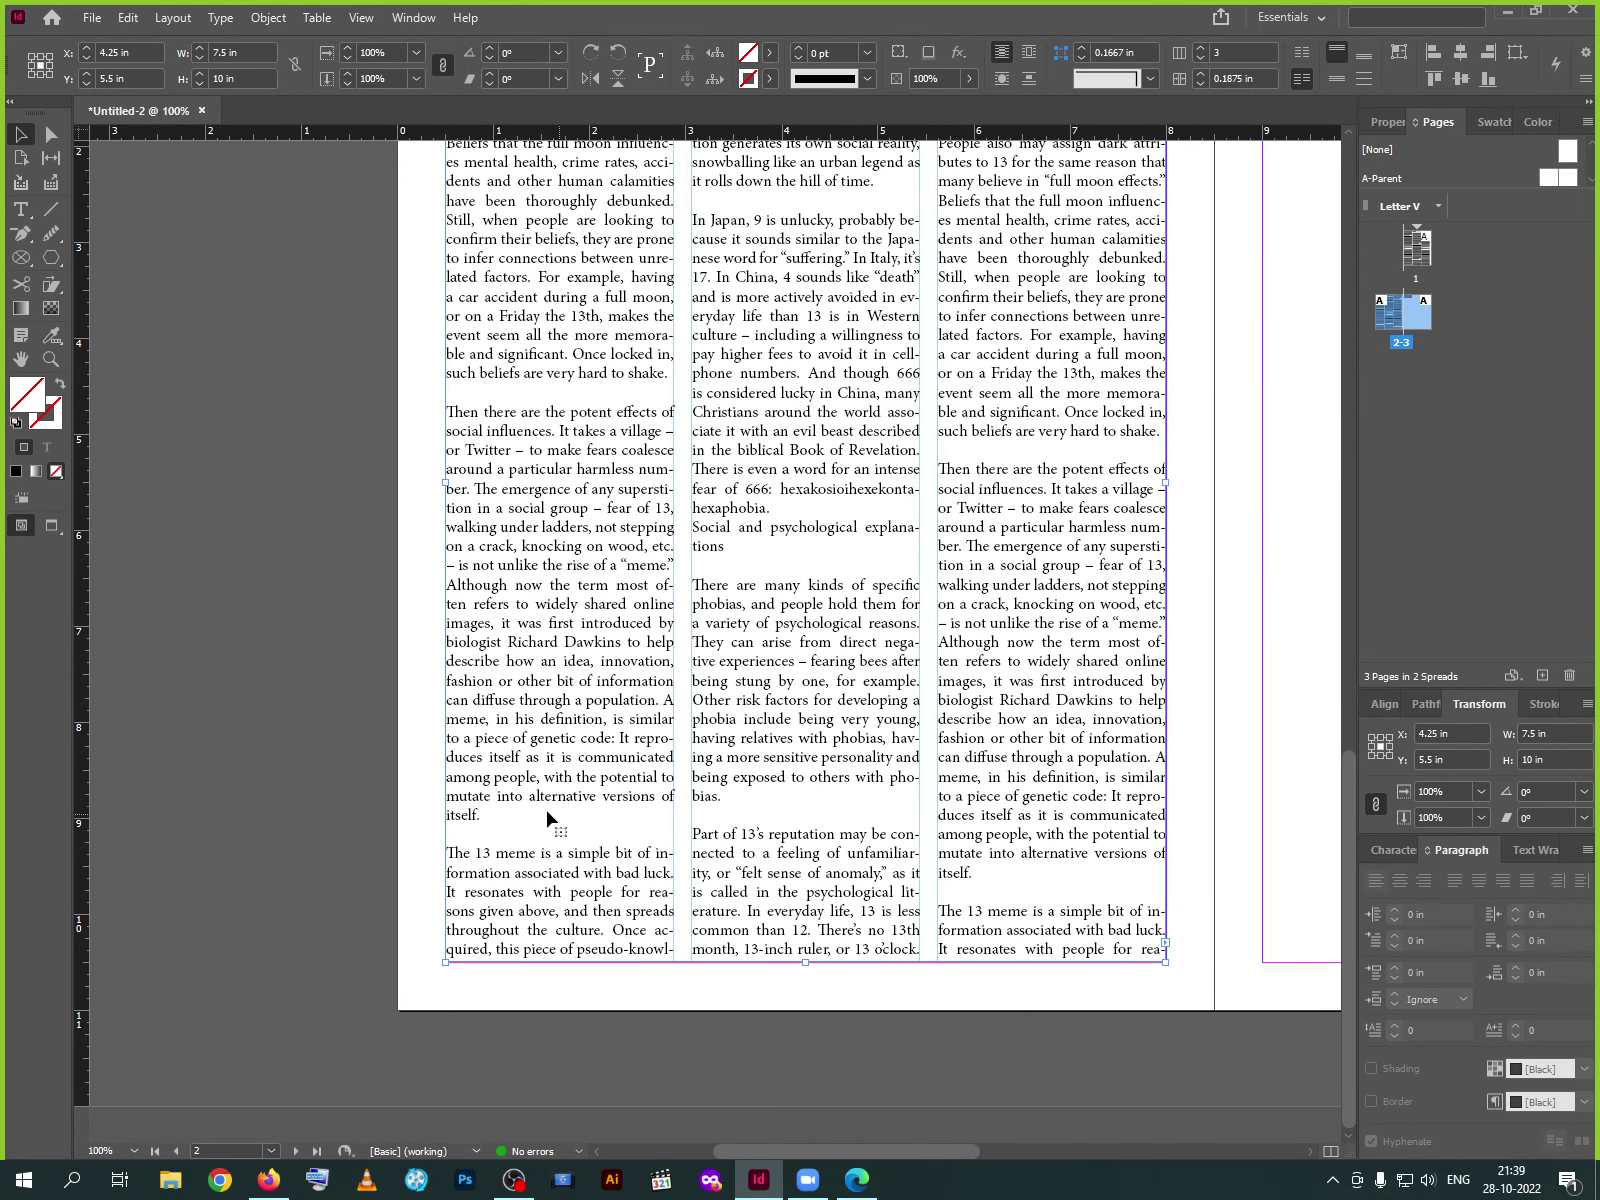
key(ctrl+minus)
key(ctrl+minus)
key(ctrl+minus)
key(ctrl+minus)
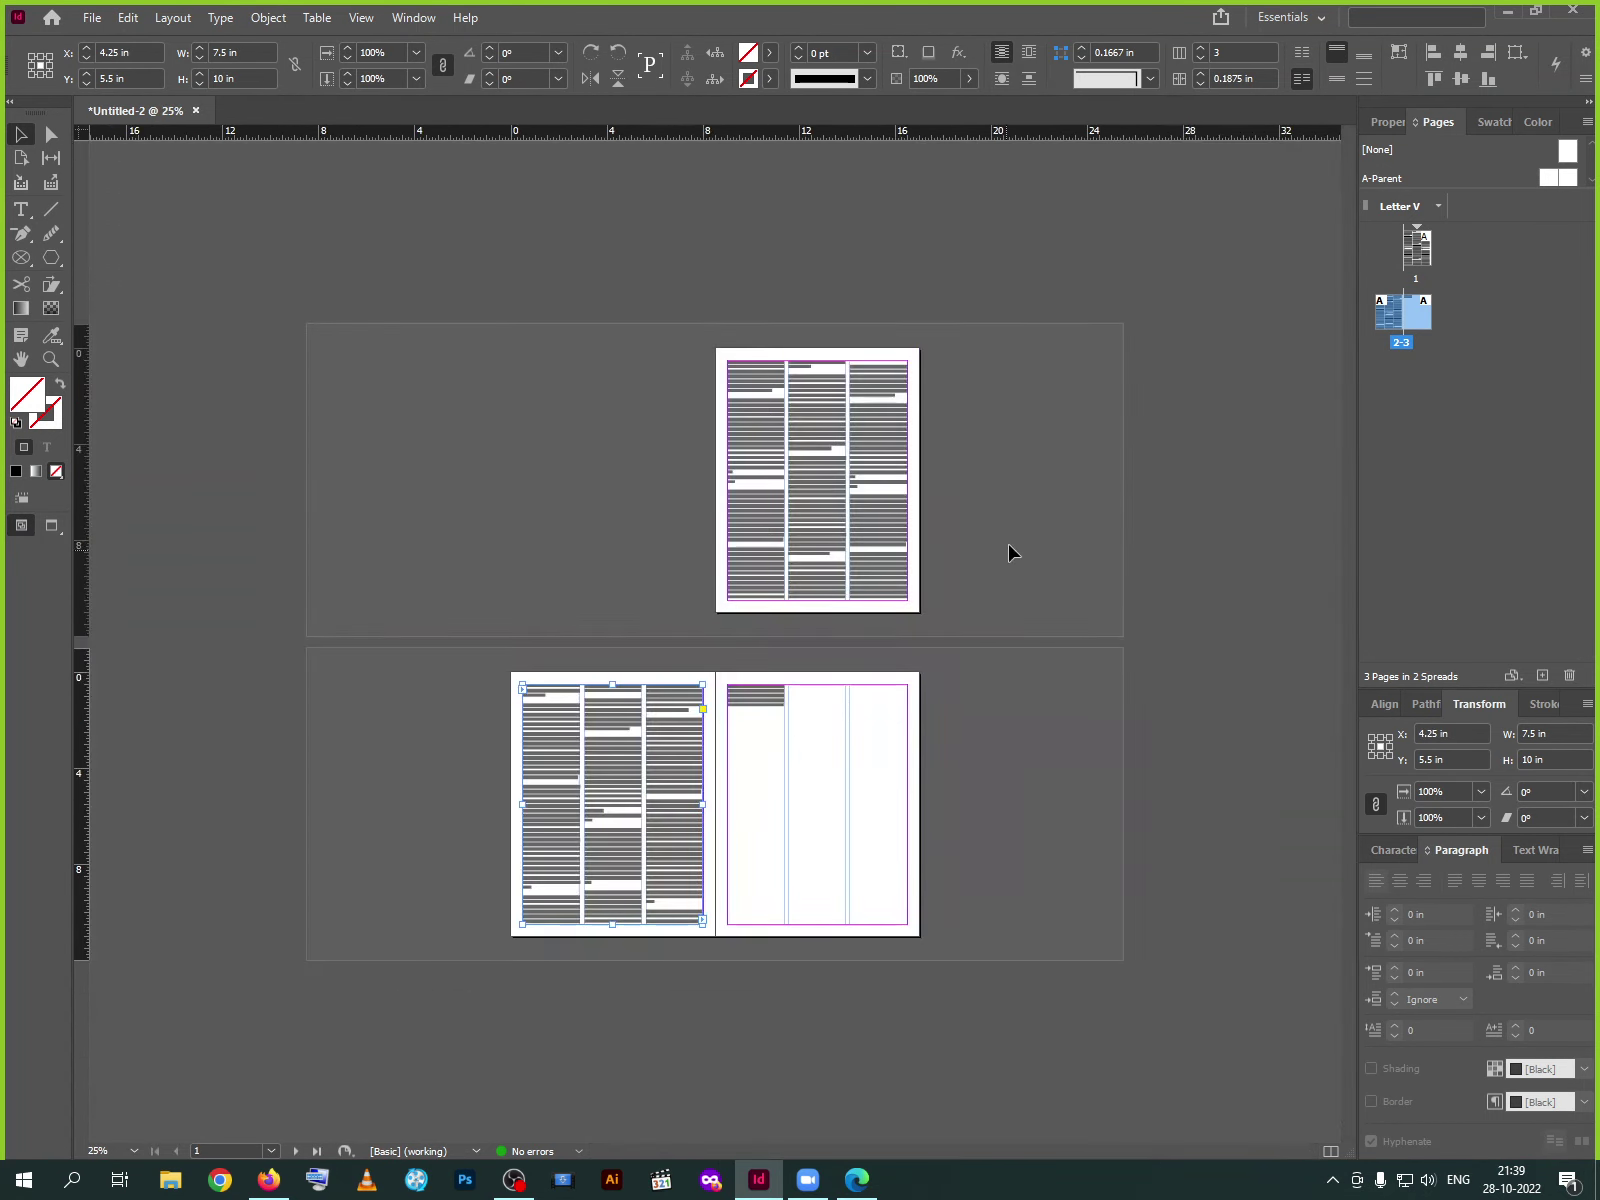
drag(425, 922, 497, 933)
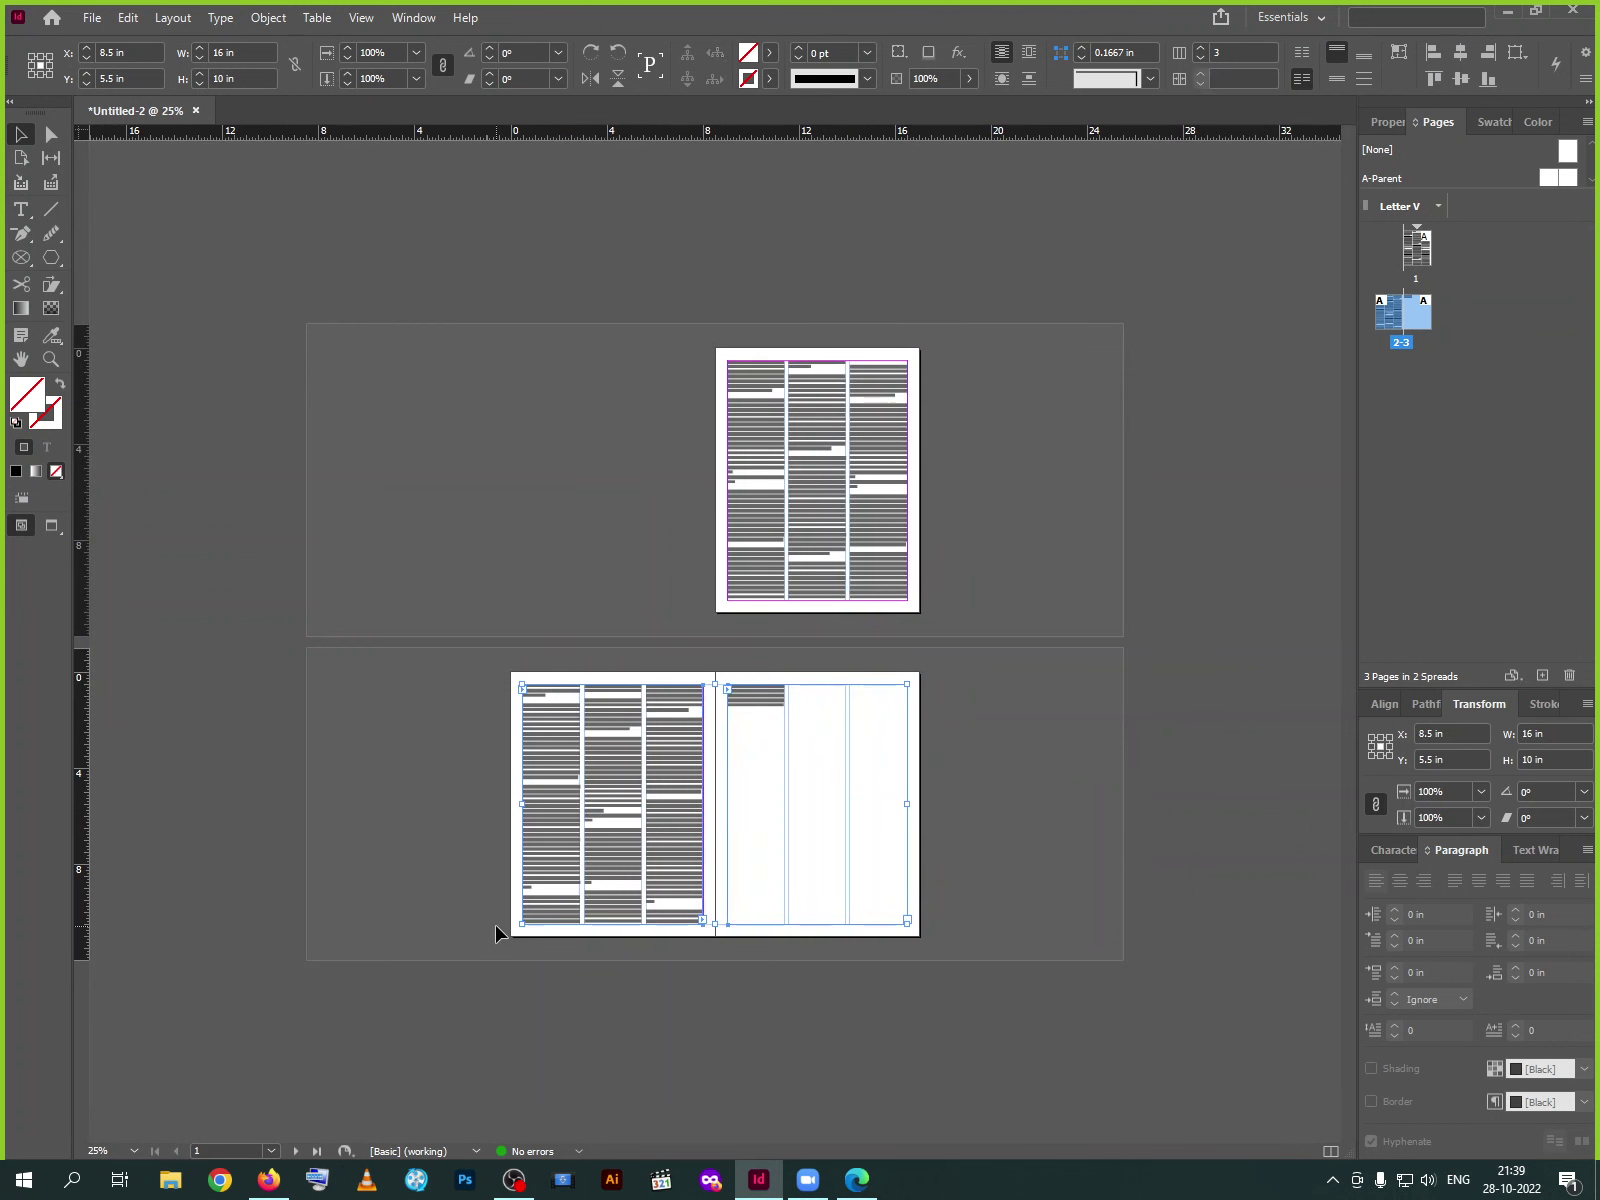
key(Delete)
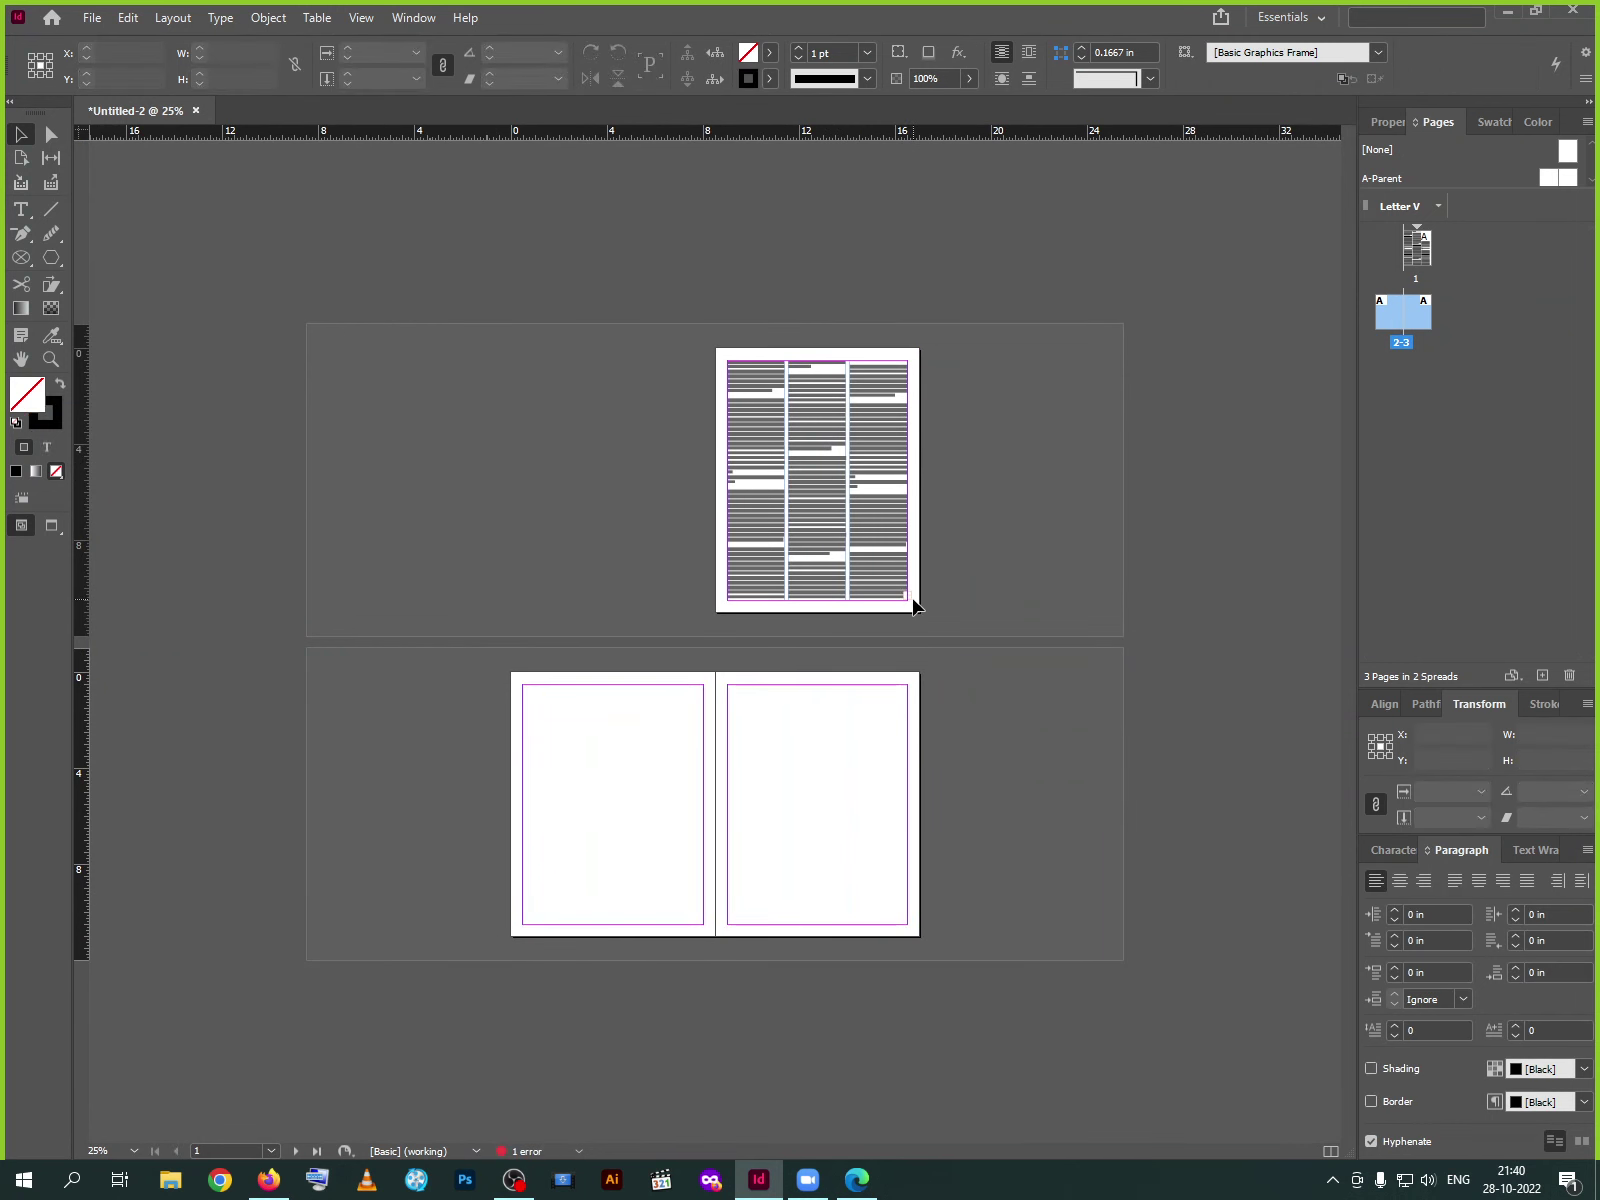
Flow the overset text from the page 1 frame into a new frame on page 2 and divide that frame into three columns
key(ctrl+equal)
key(ctrl+equal)
key(ctrl+equal)
key(ctrl+equal)
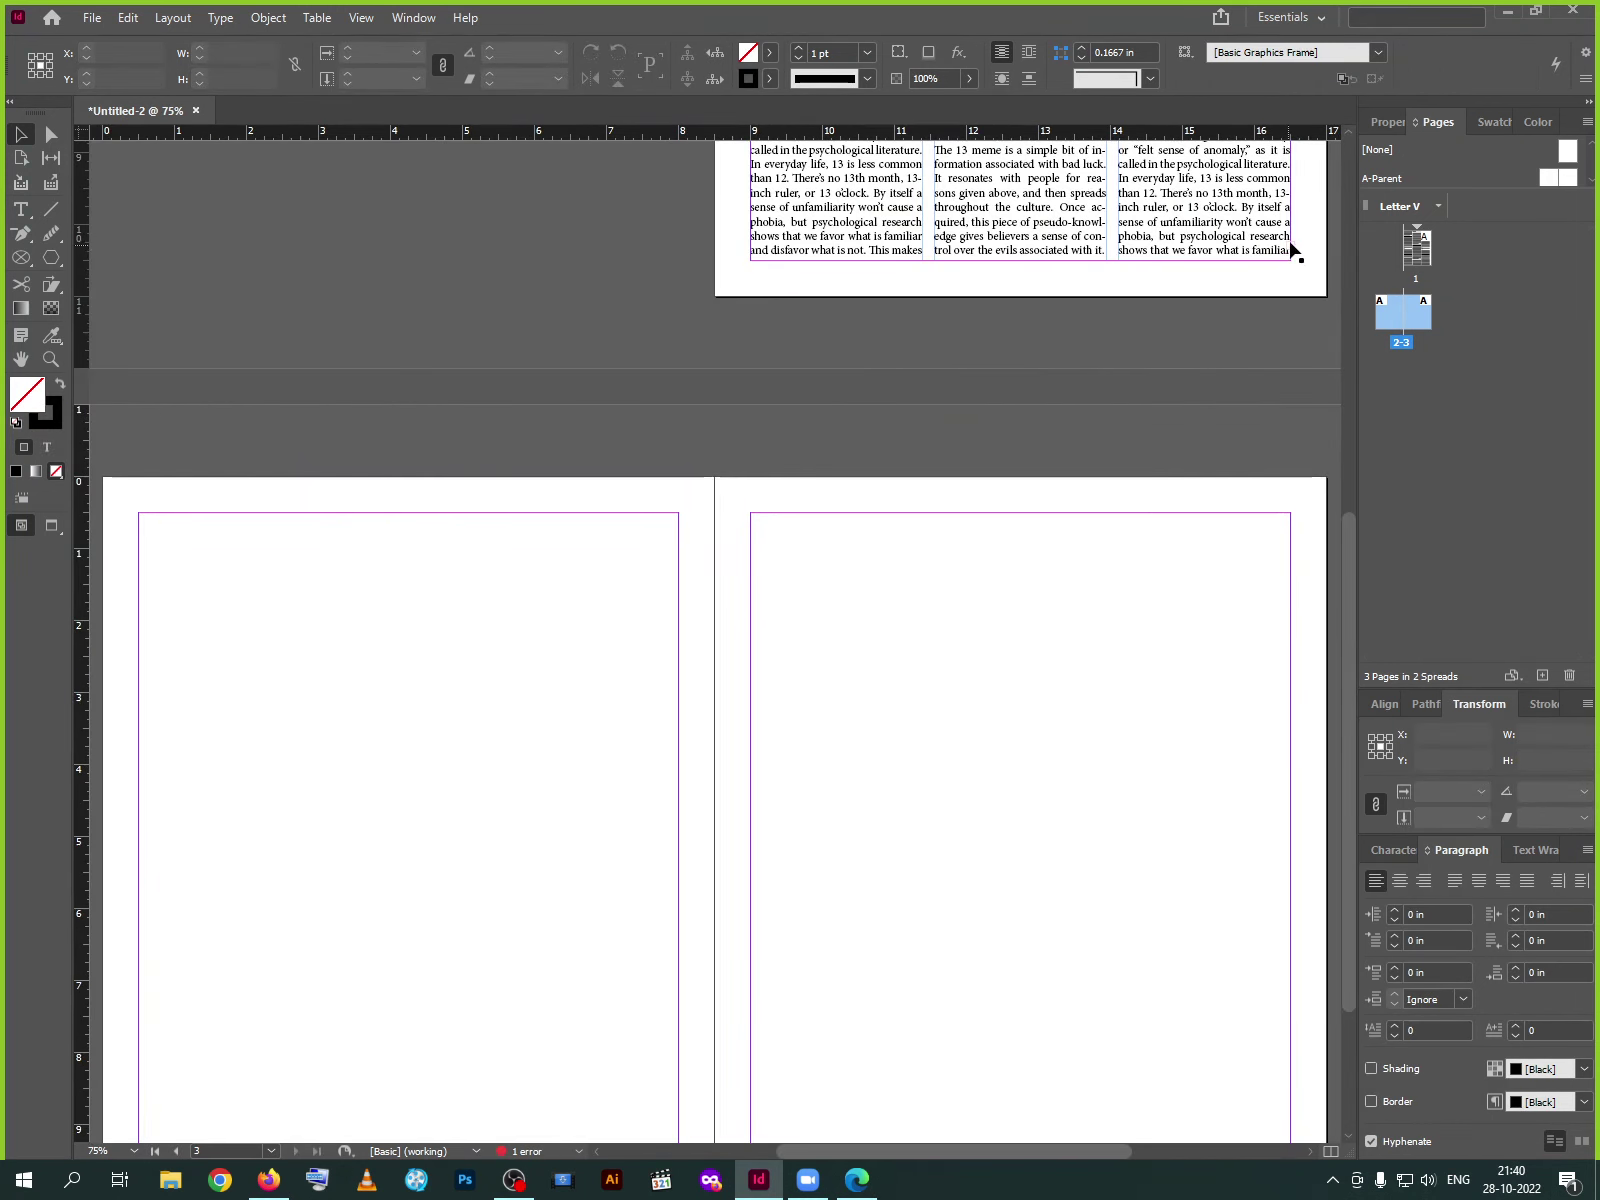
click(1289, 250)
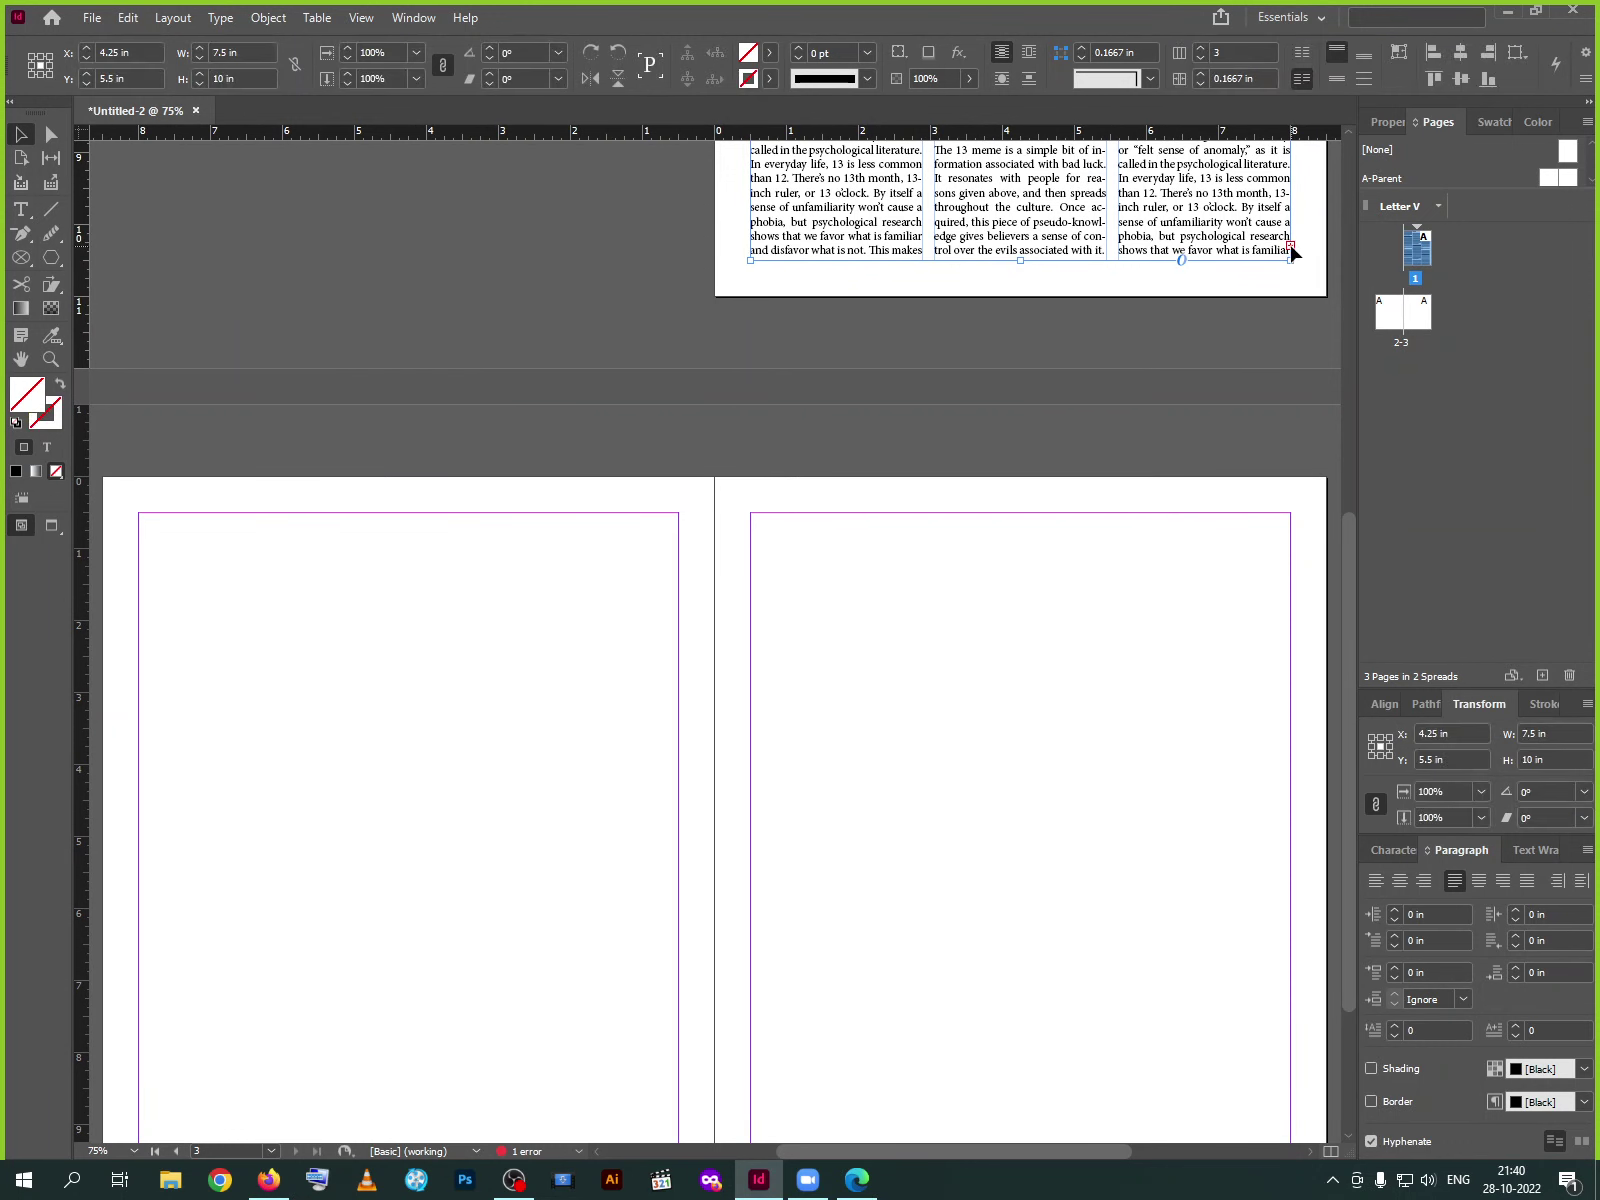
click(1290, 246)
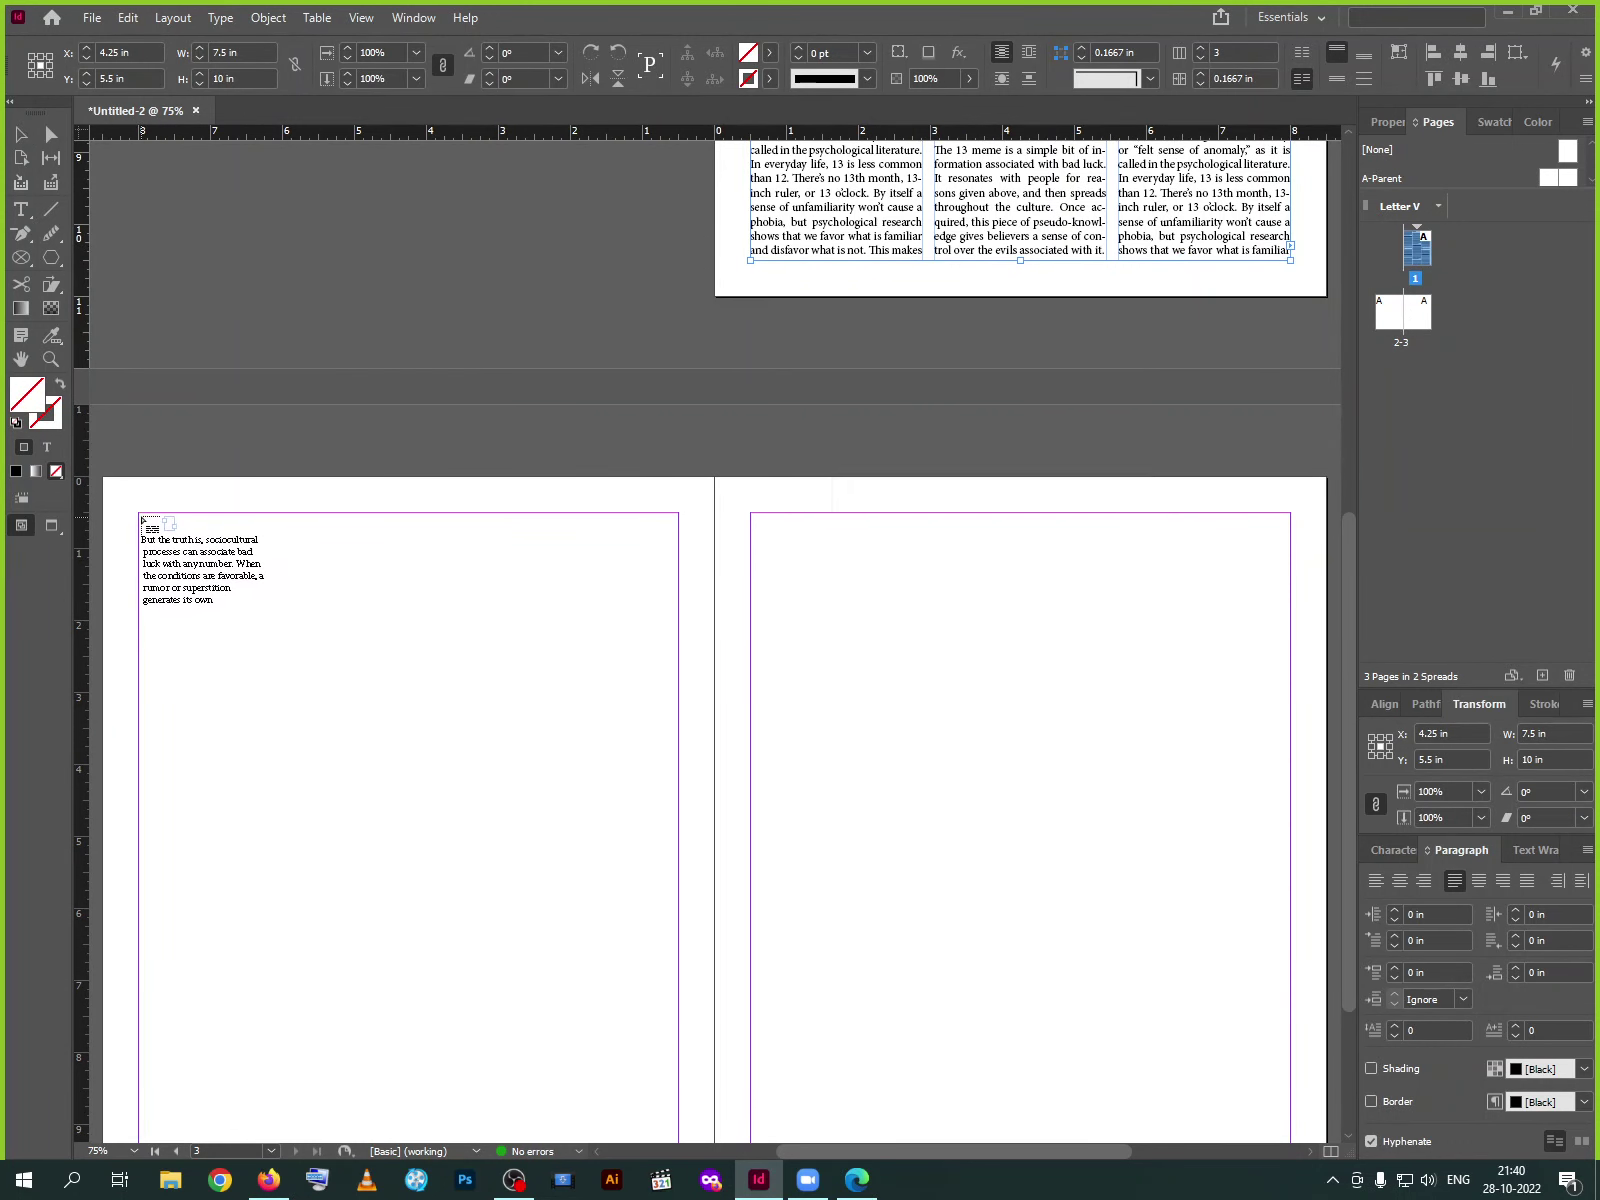
click(141, 520)
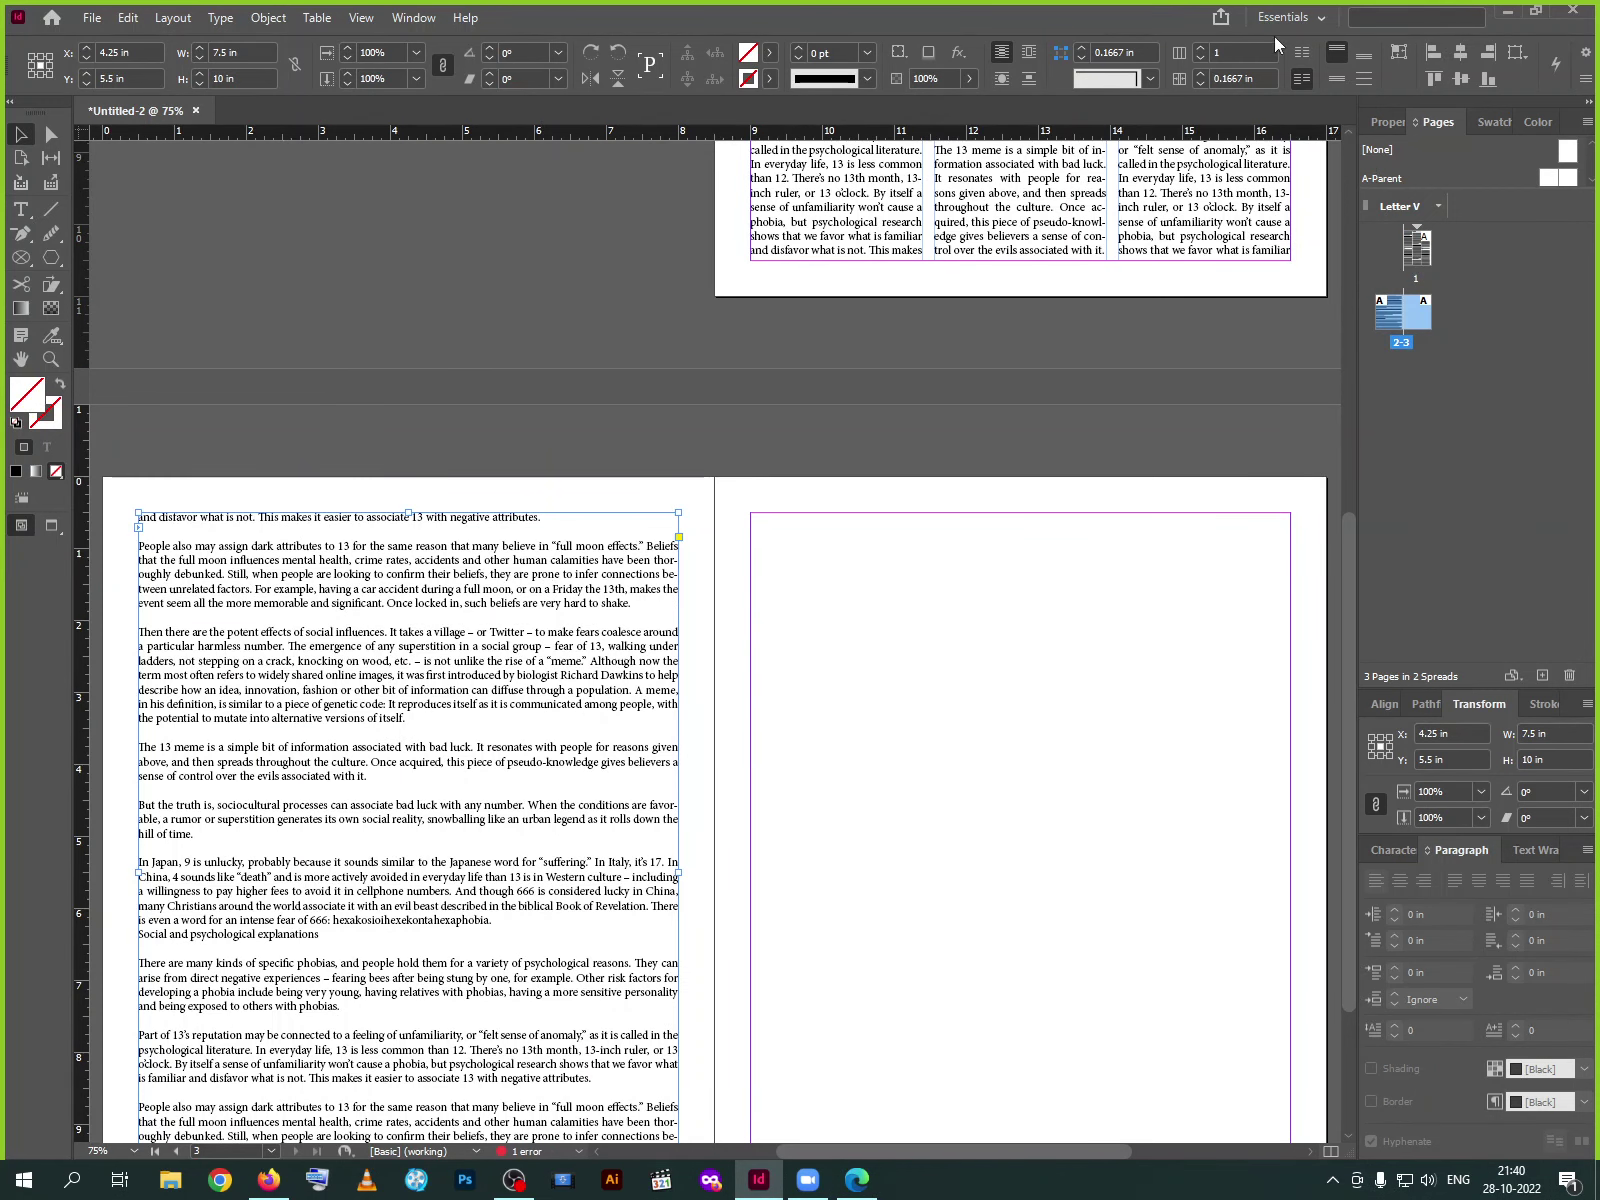
click(1199, 50)
click(1199, 50)
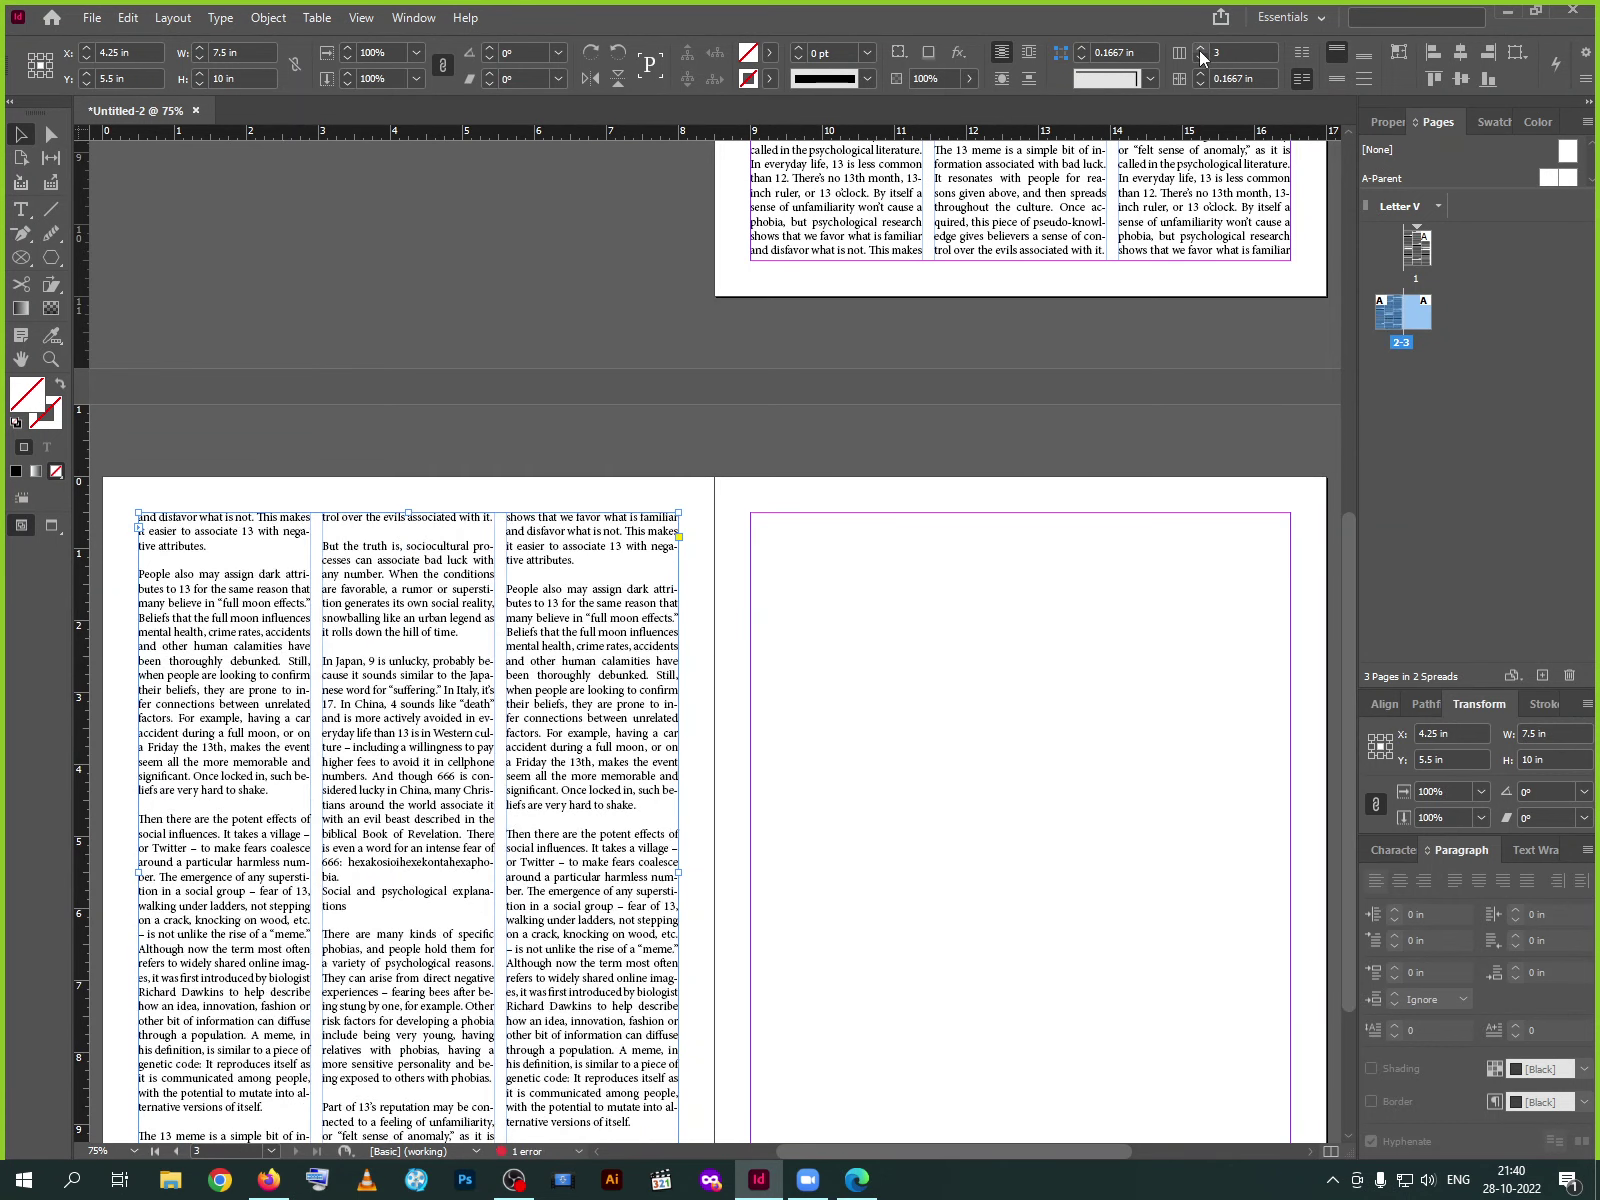
Thread the remaining page 2 overset text into a new frame within the page 3 margins and divide it into three columns
scroll(576, 563, down, 3)
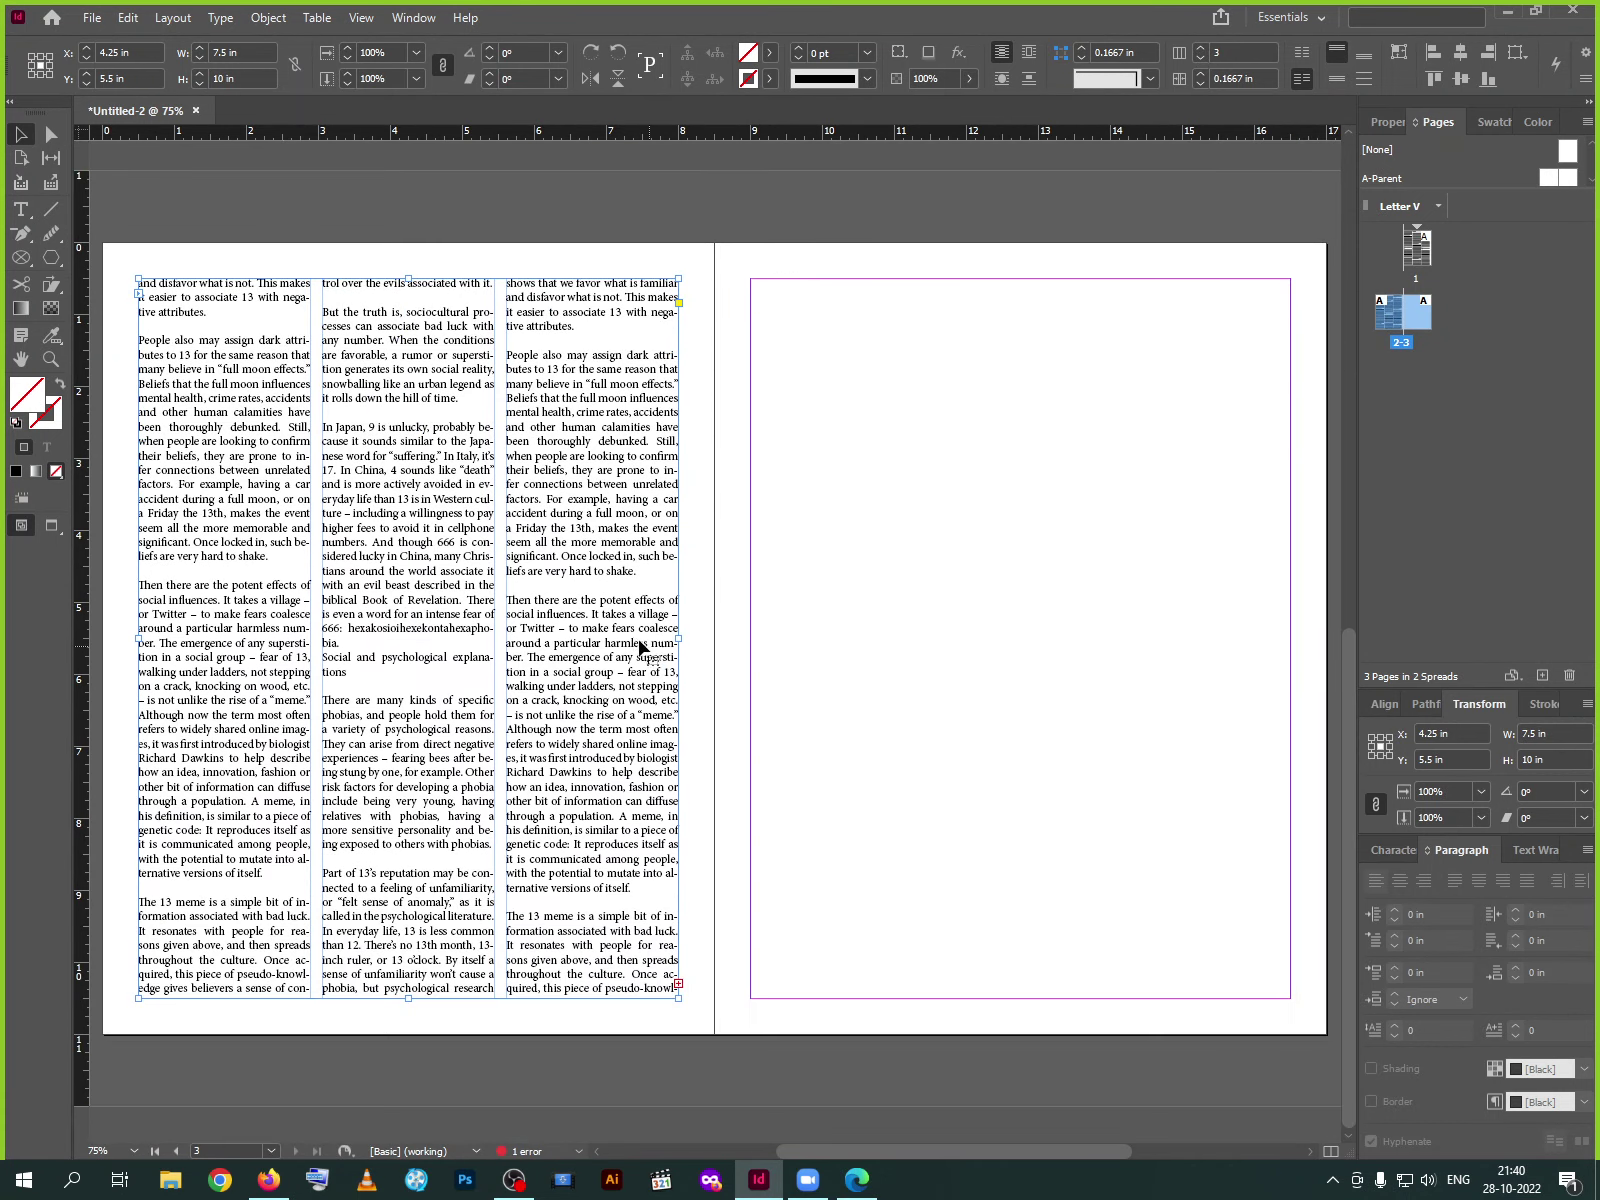
click(679, 985)
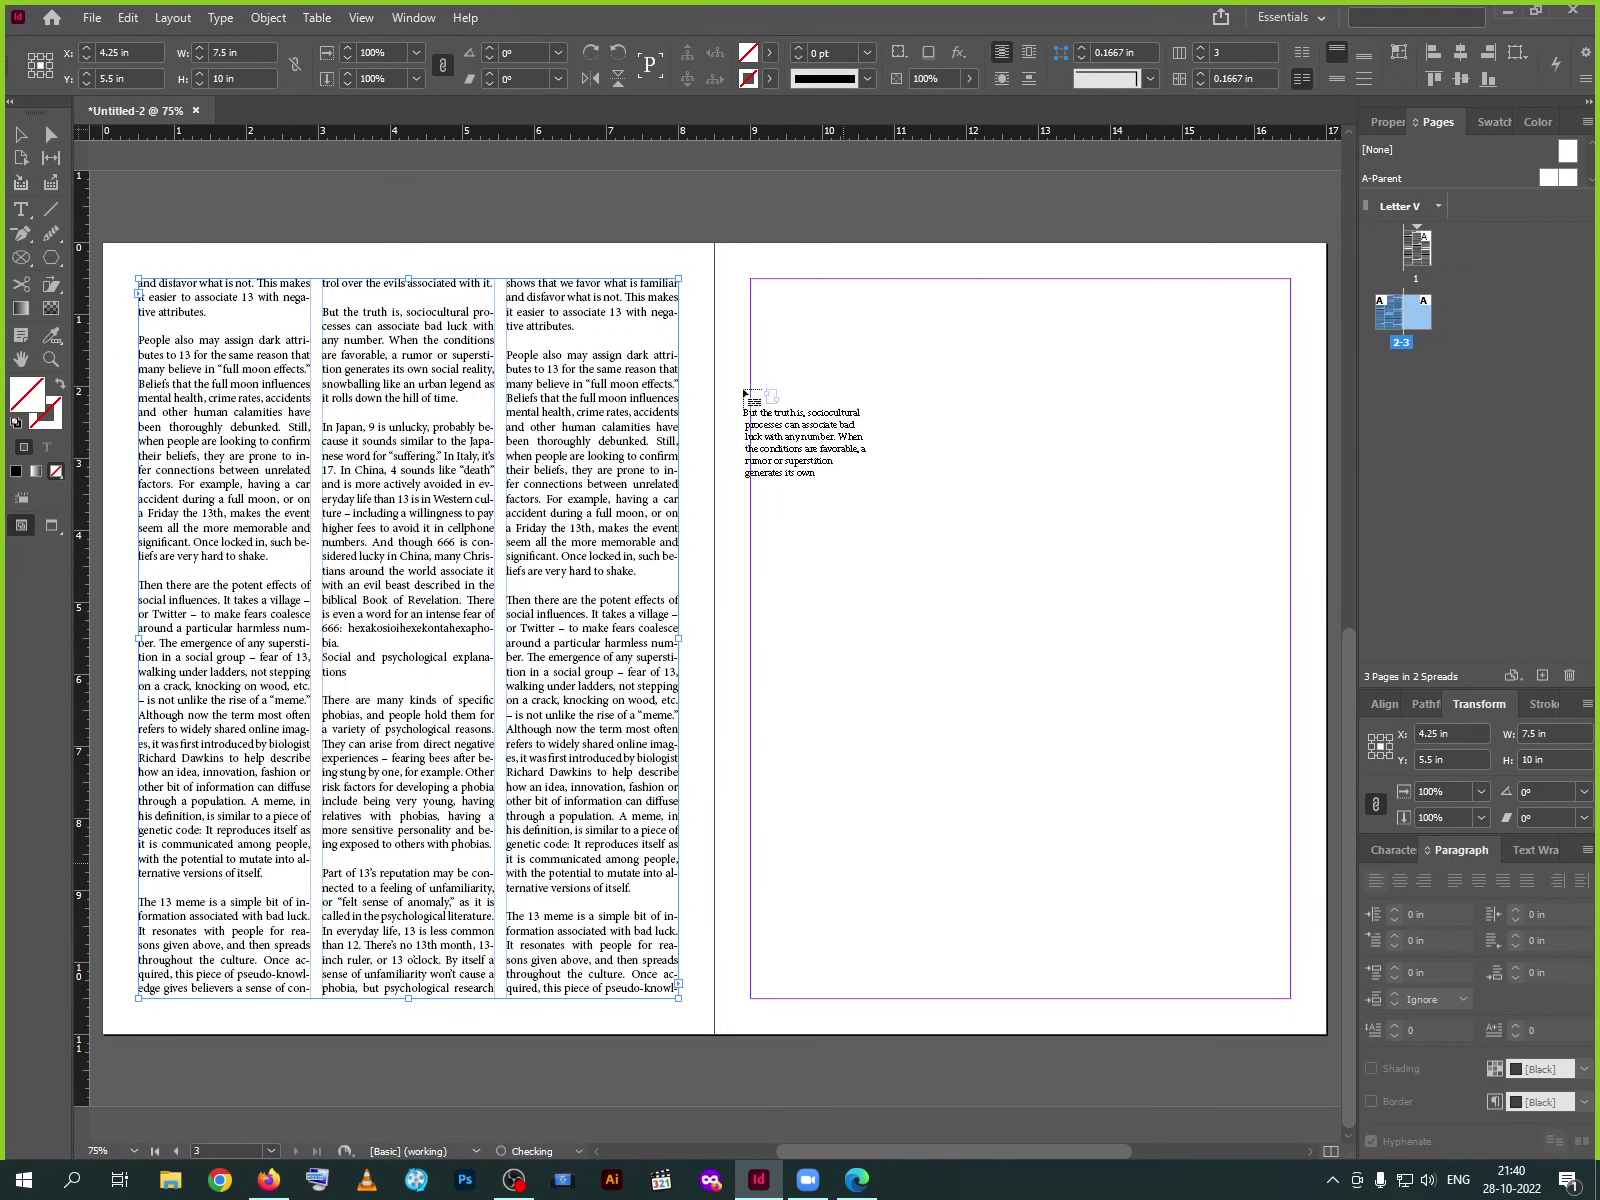
click(981, 456)
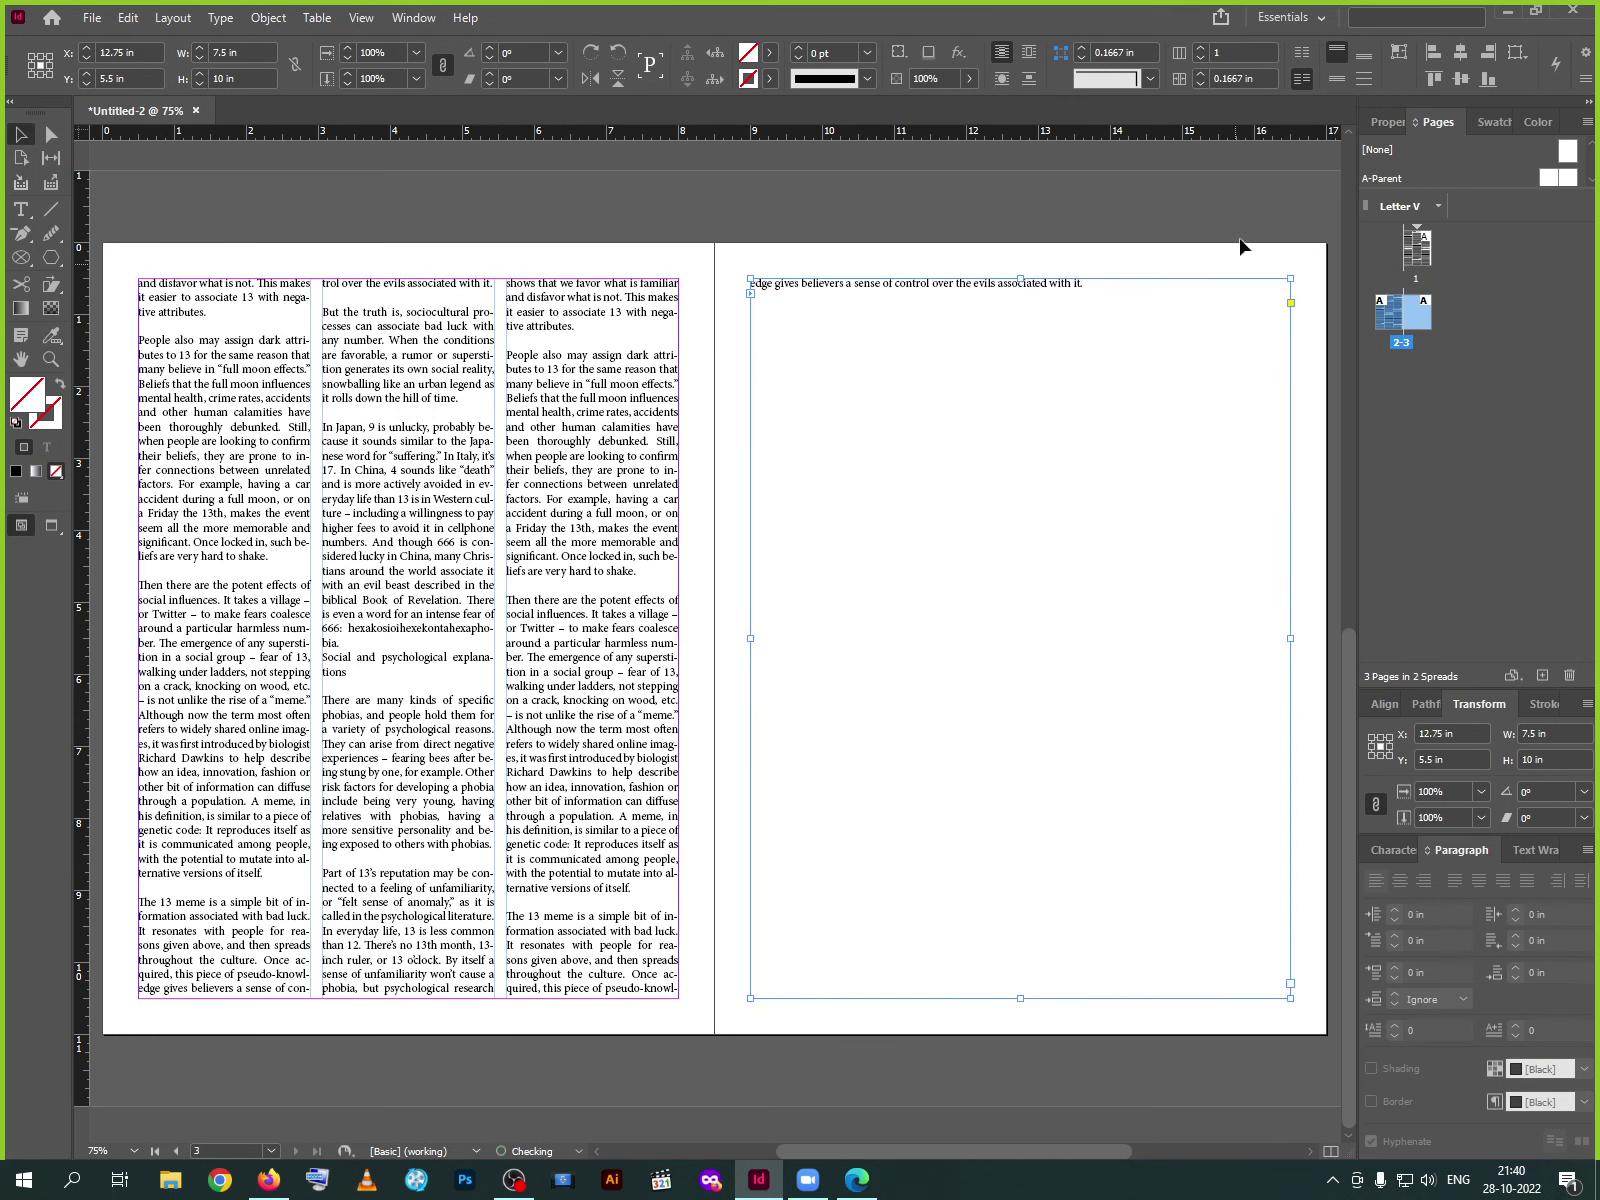
click(1199, 47)
click(1199, 47)
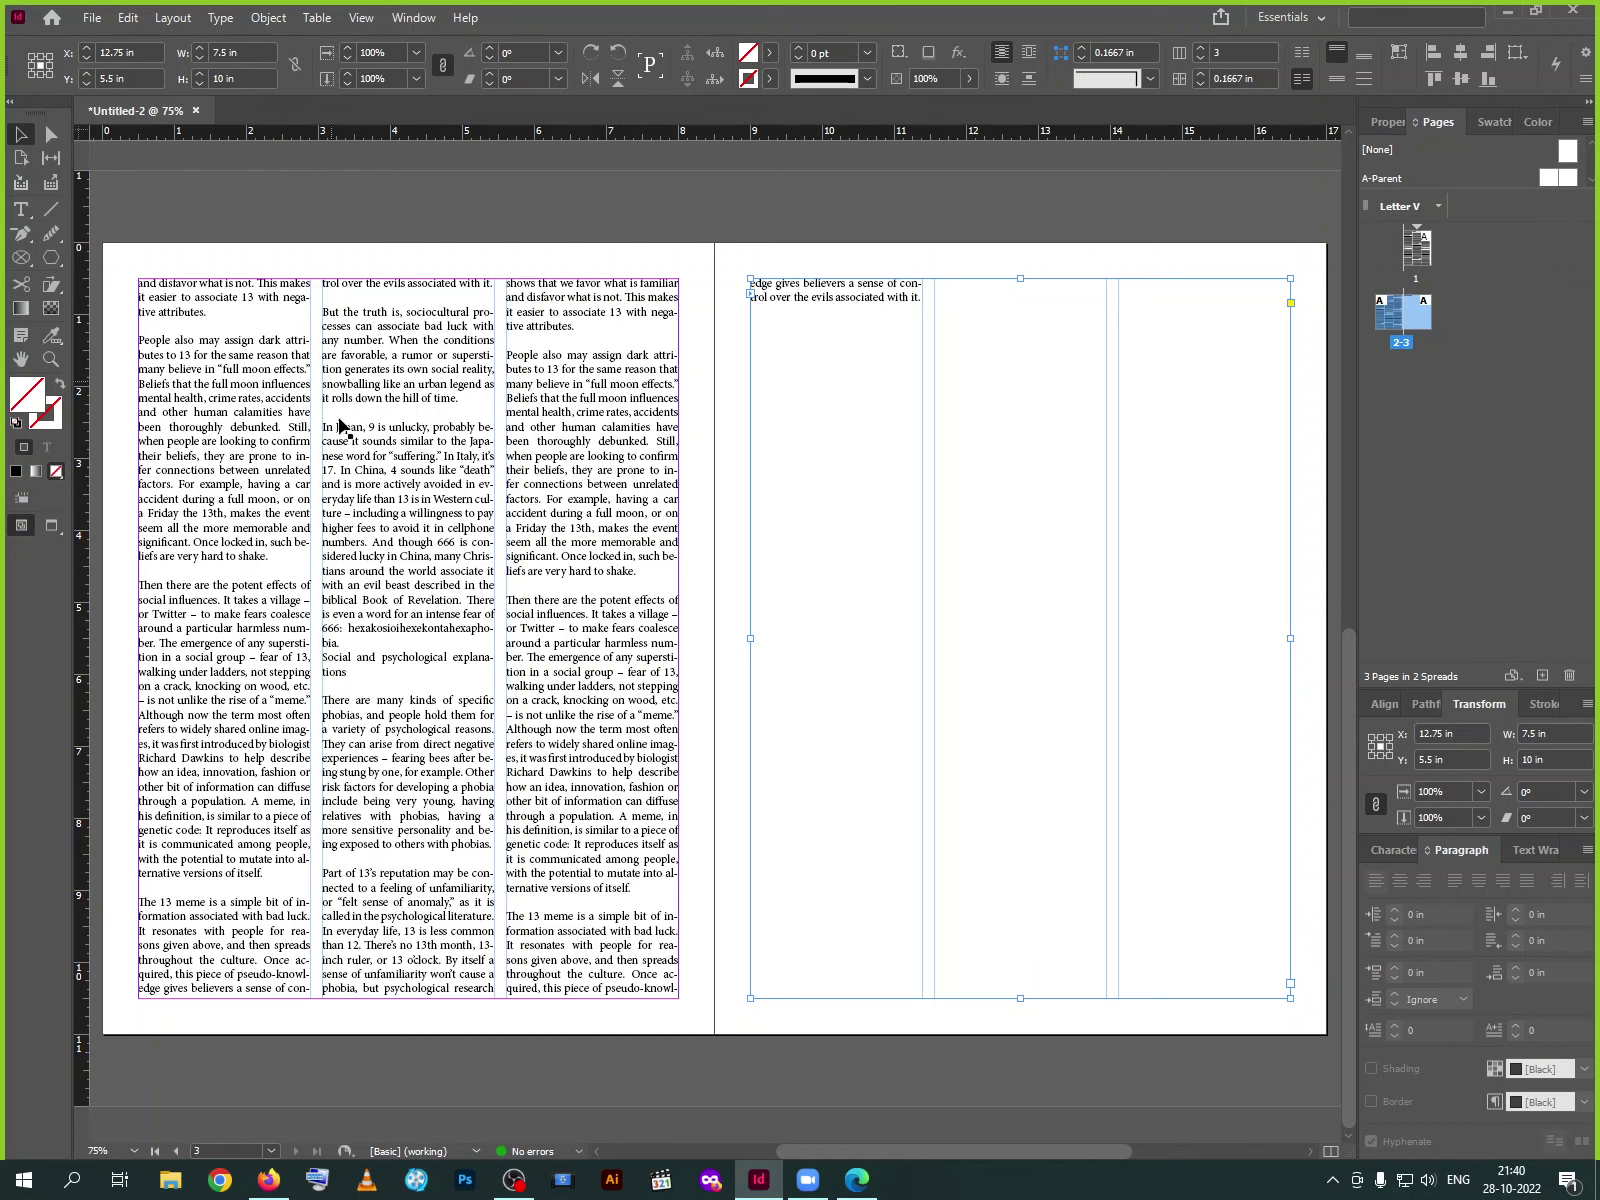
Insert an empty line above the "In Japan, 9 is unlucky" paragraph in page 2's middle column and place the image 01 inline there
double_click(461, 405)
click(492, 405)
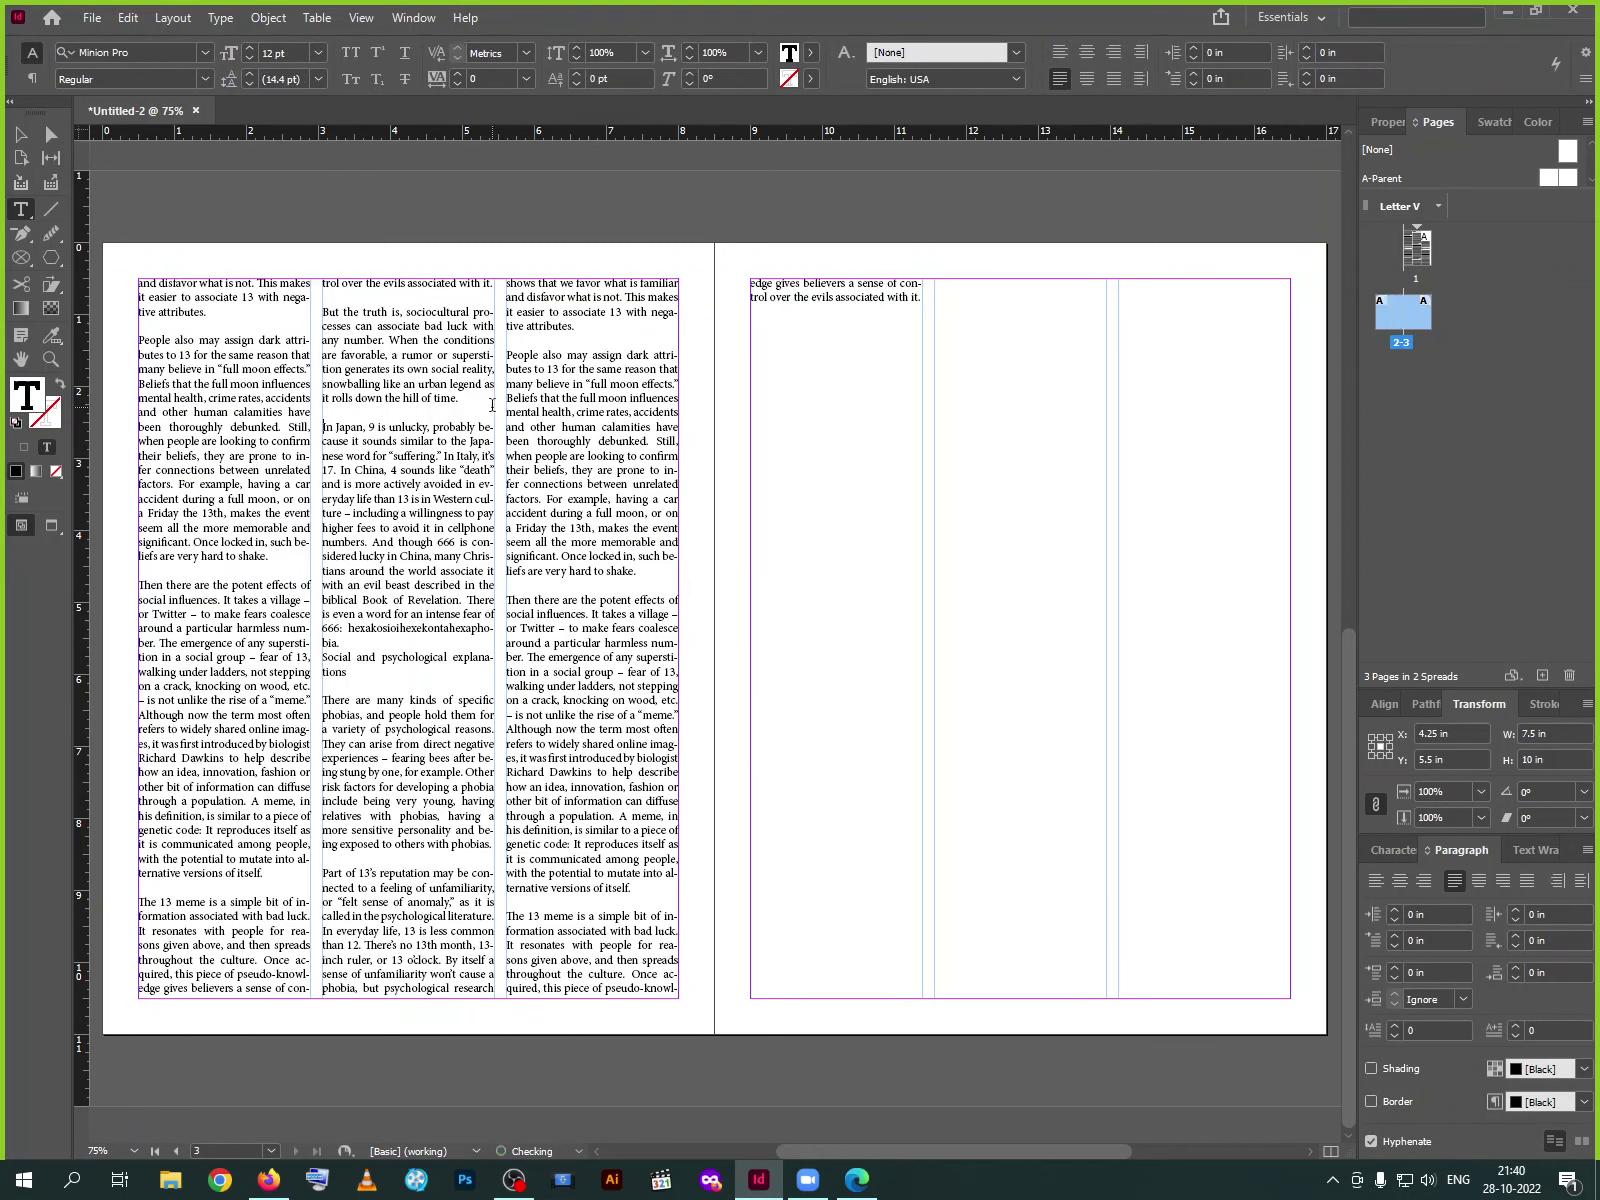
key(Return)
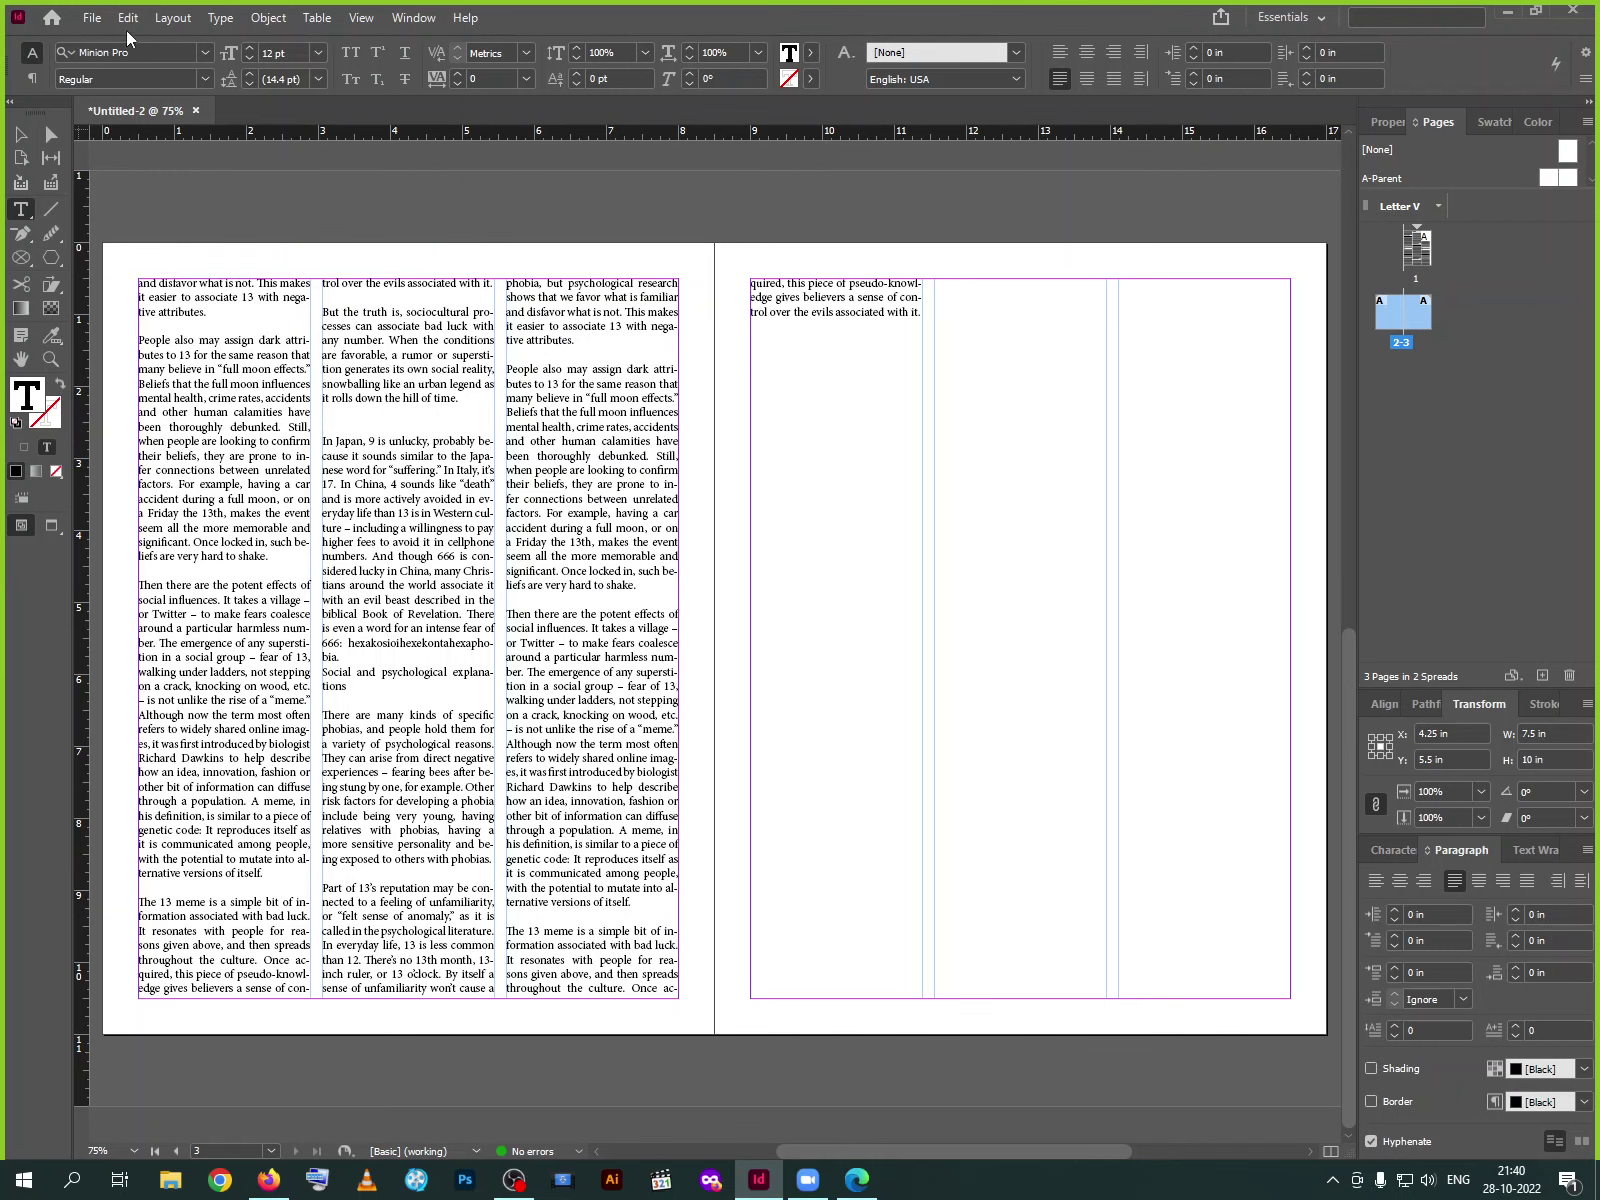
click(91, 17)
click(147, 298)
click(704, 487)
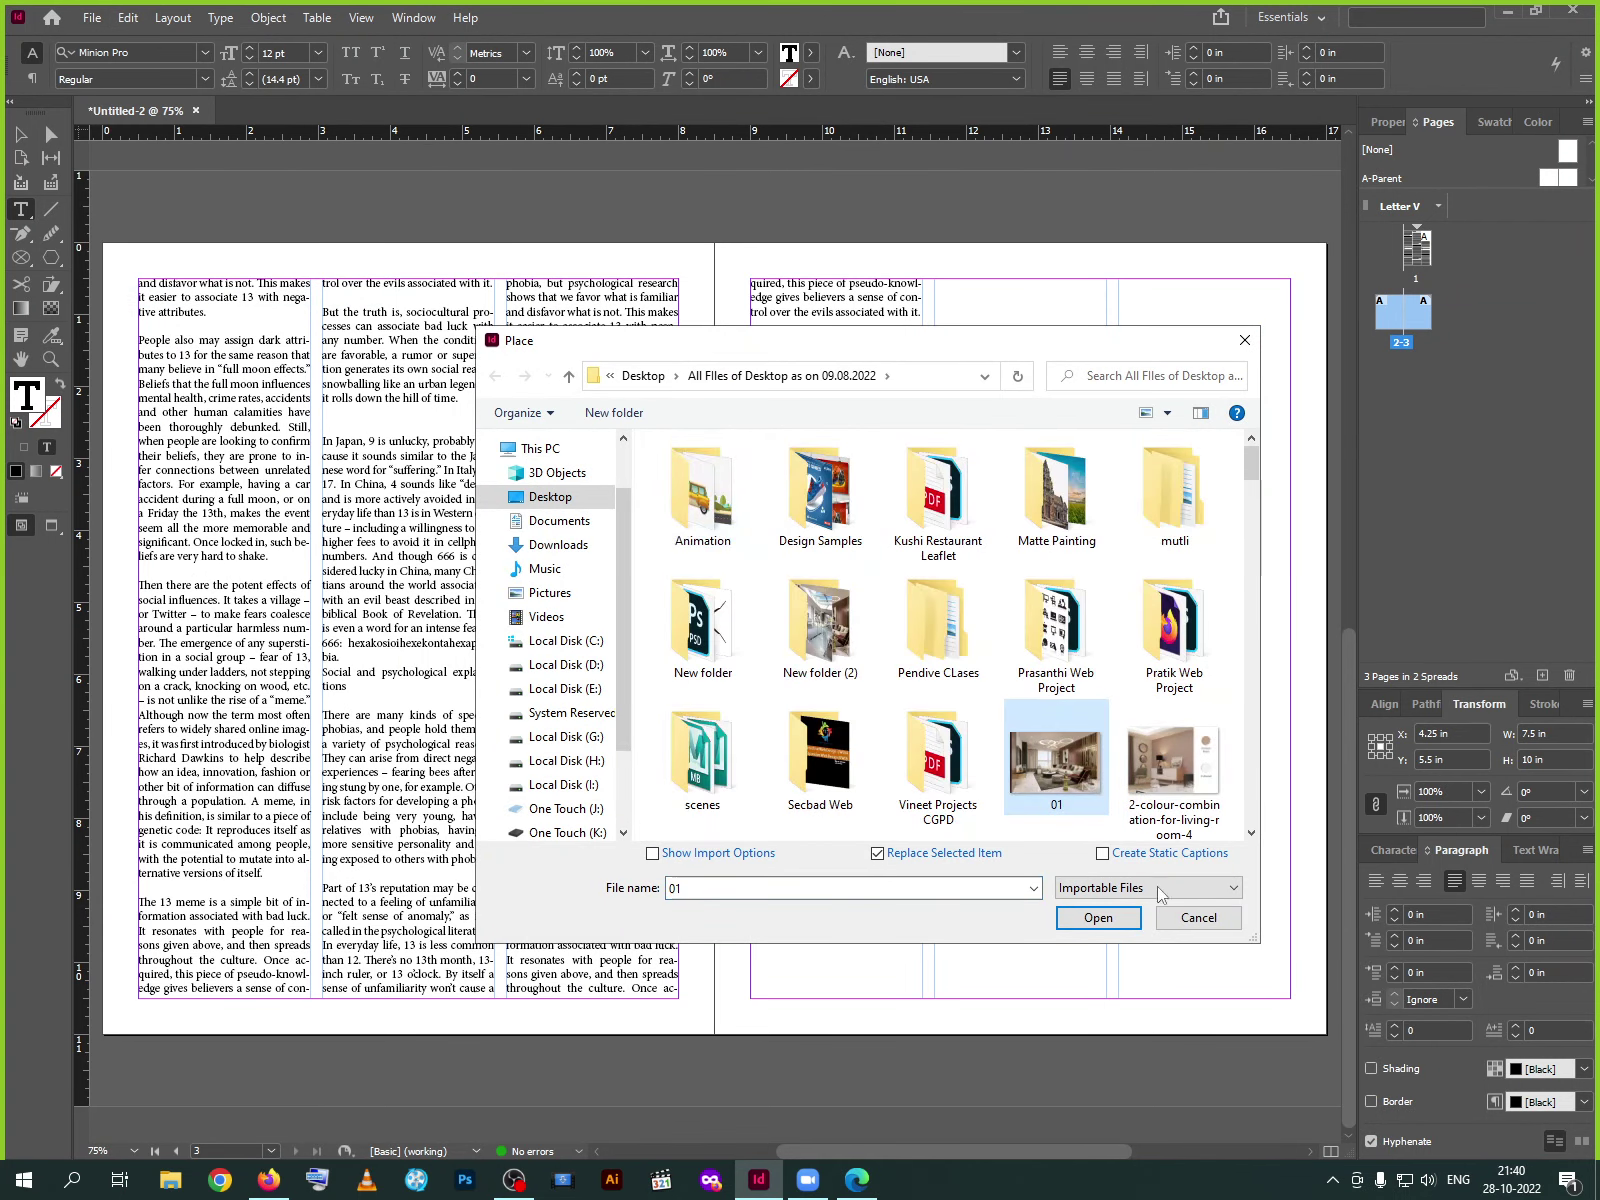
click(1097, 918)
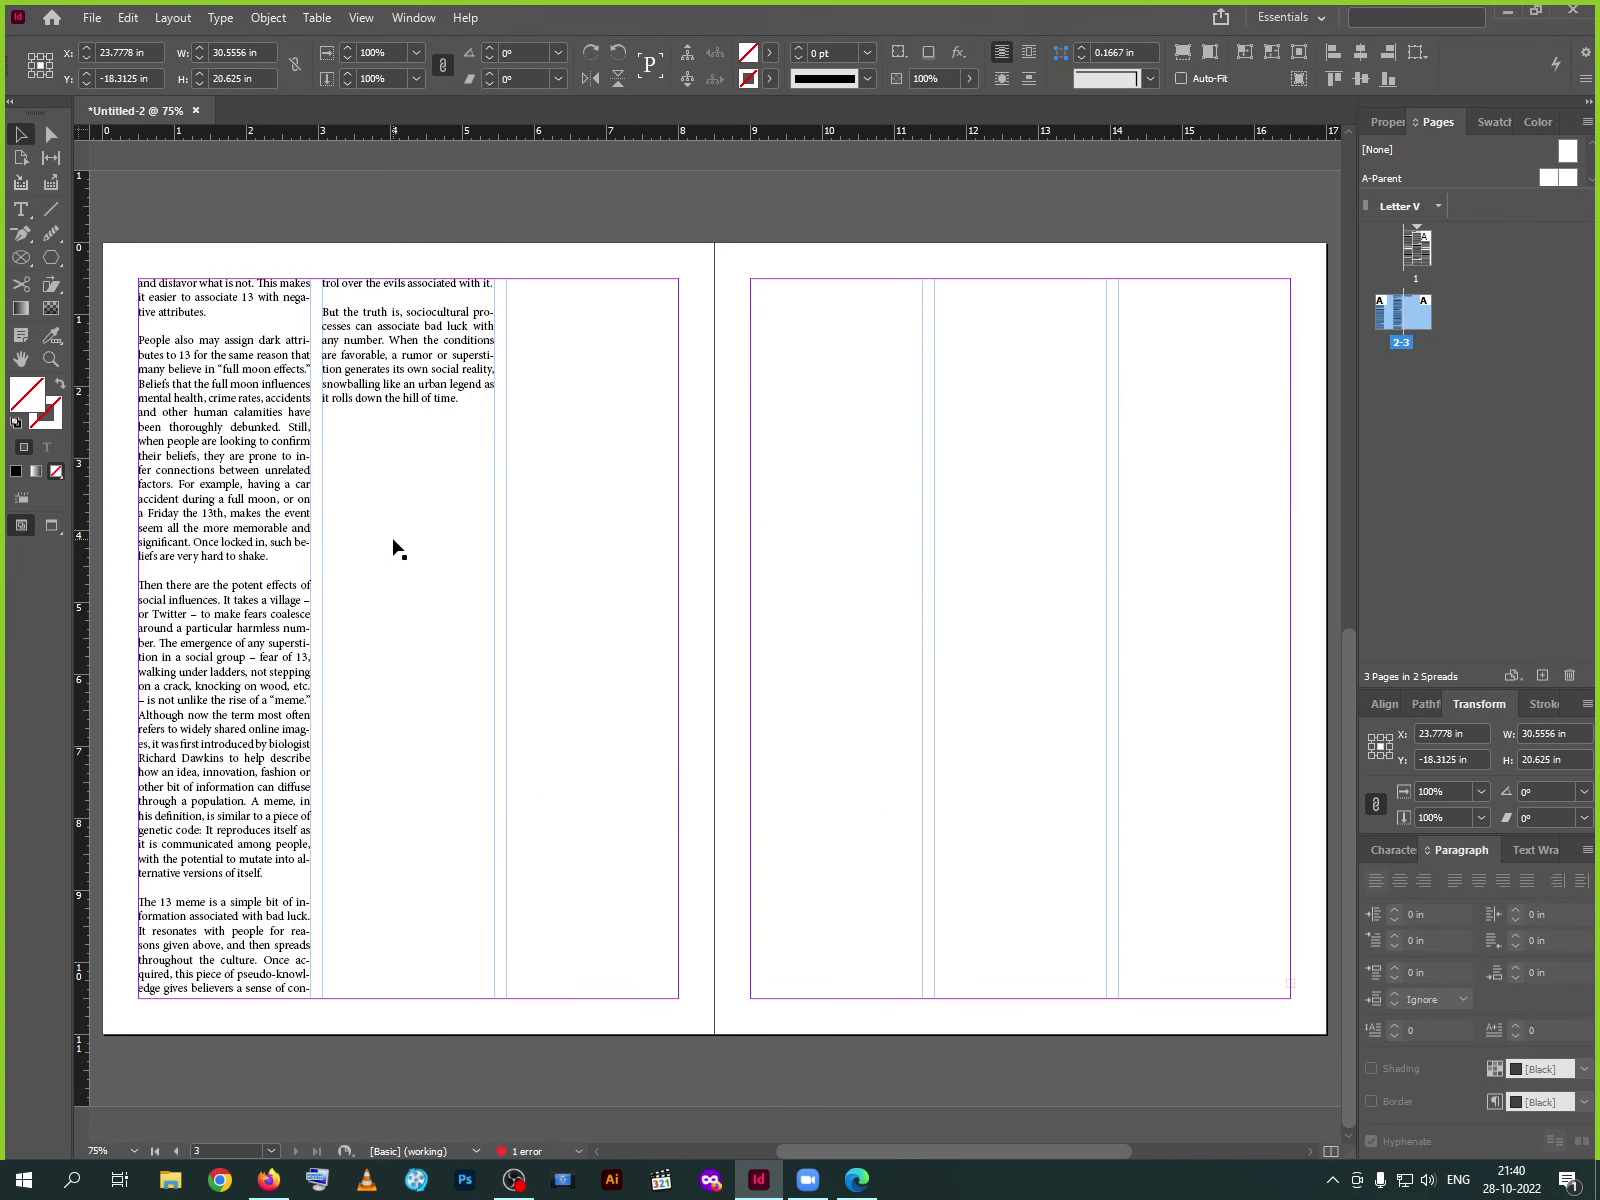
Enlarge the three-column text frame on page 2 to about 11.38 in wide and 11.42 in high
click(458, 519)
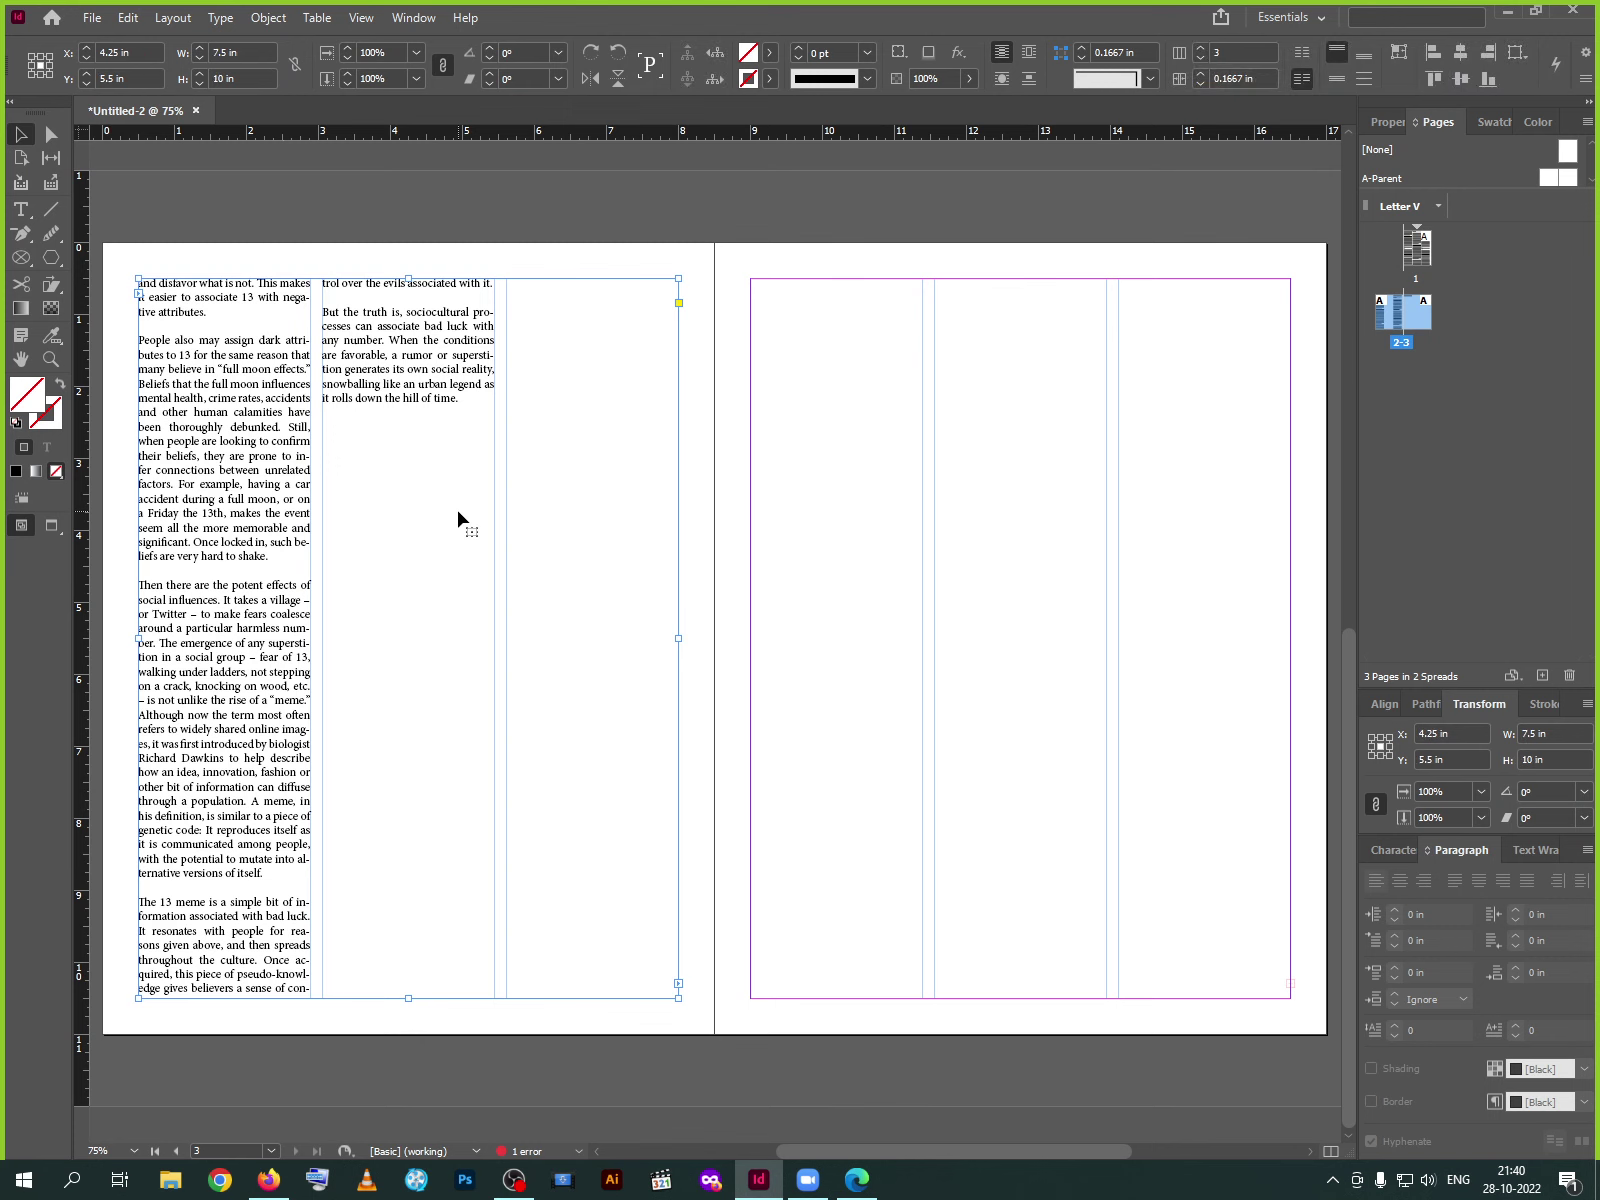
double_click(386, 434)
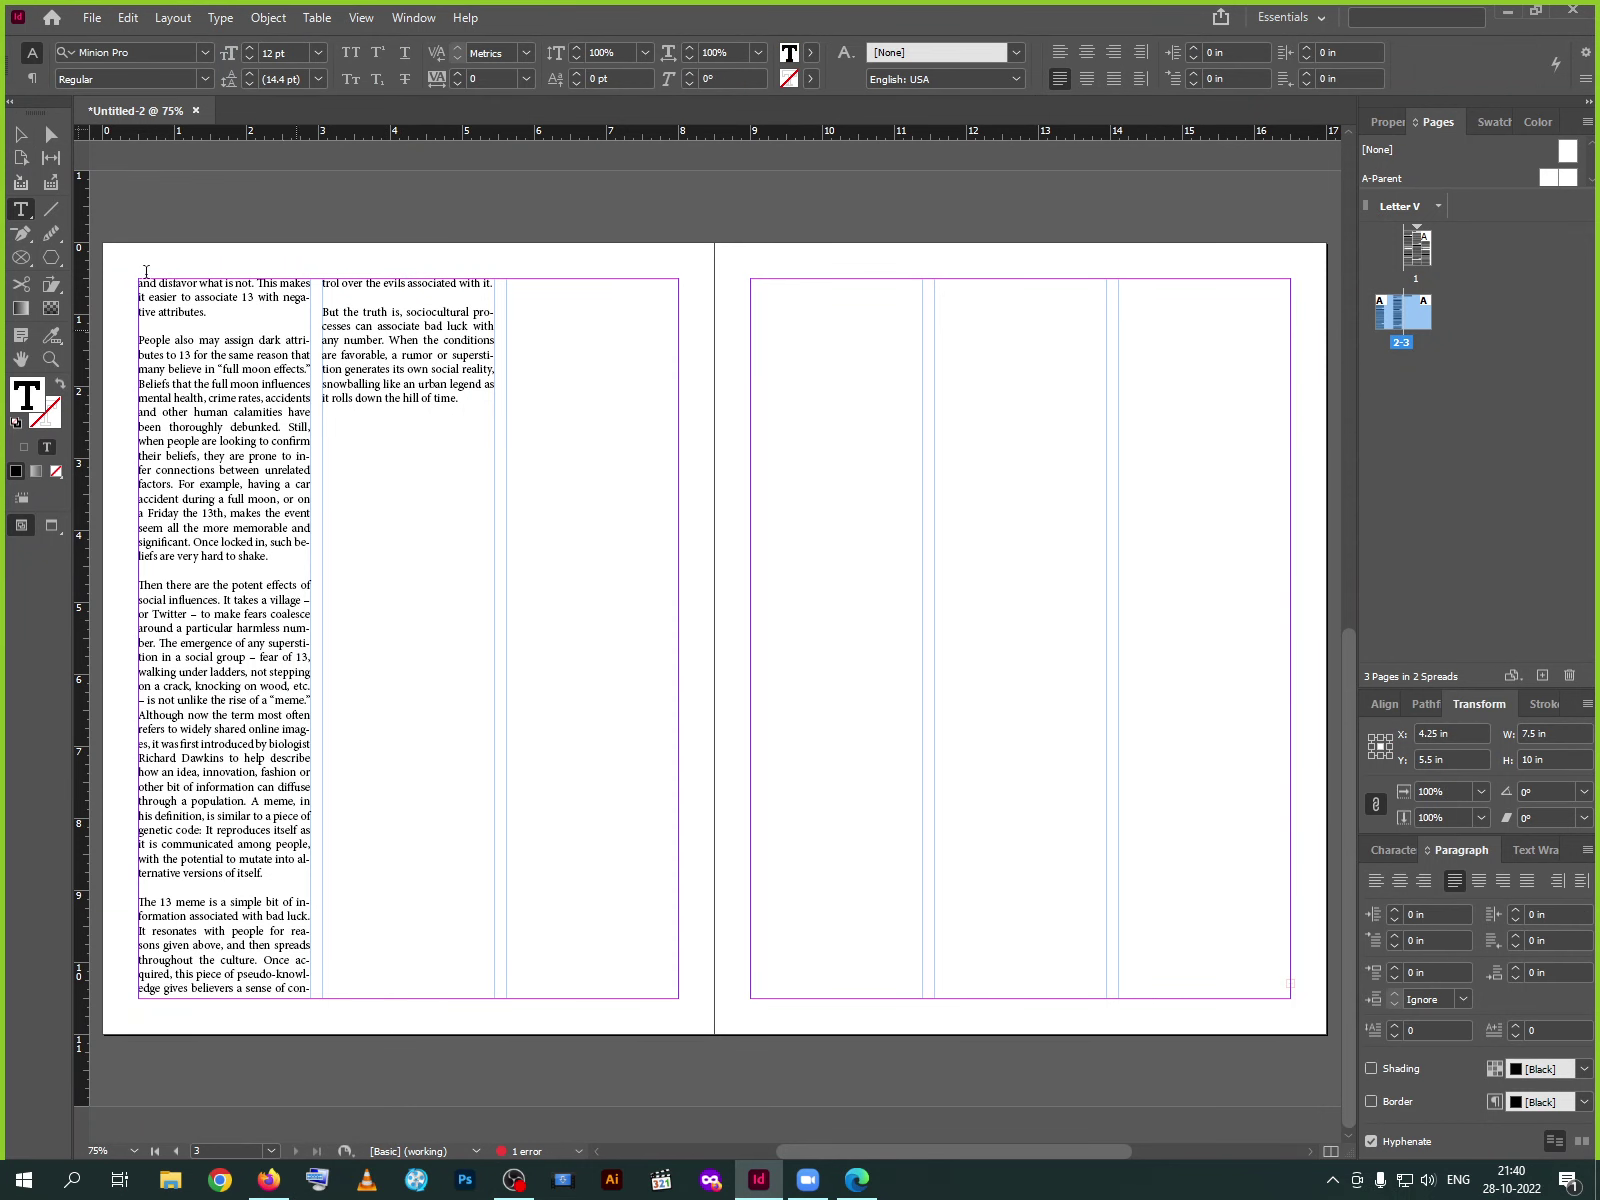
click(20, 134)
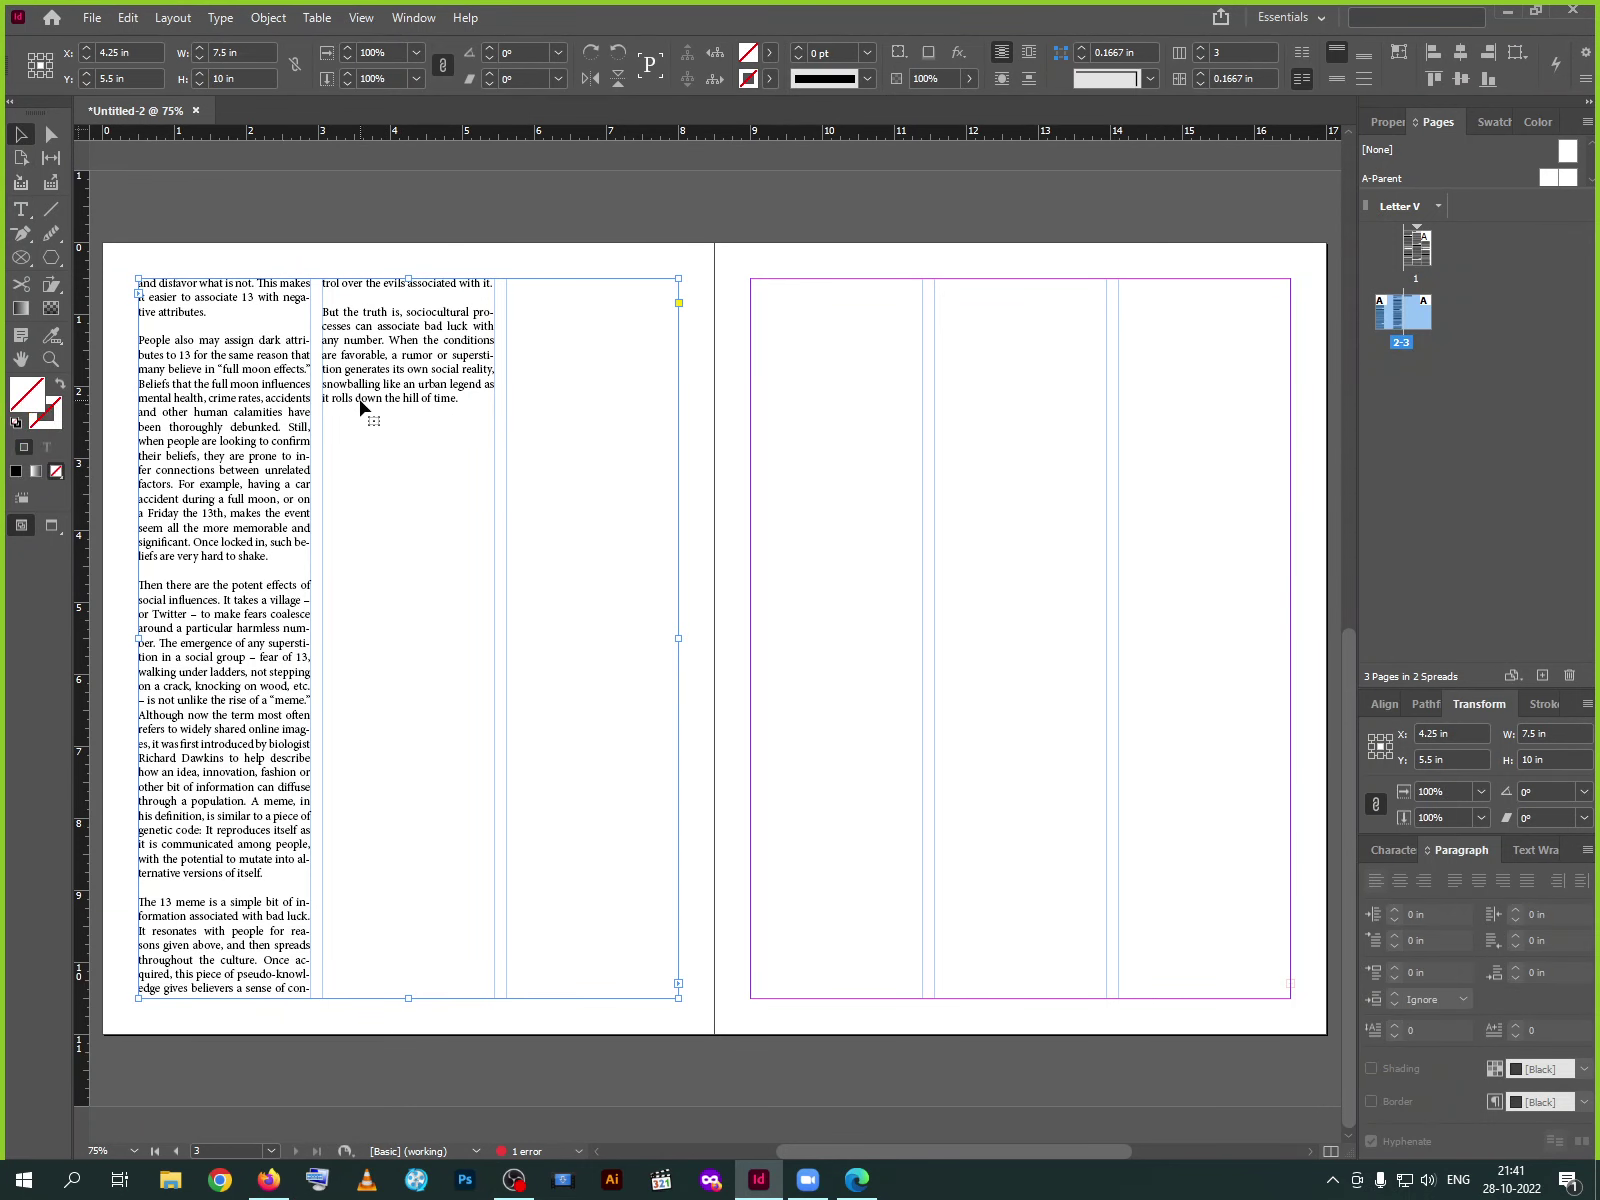
key(ctrl+minus)
key(ctrl+equal)
click(985, 308)
drag(985, 642, 1264, 642)
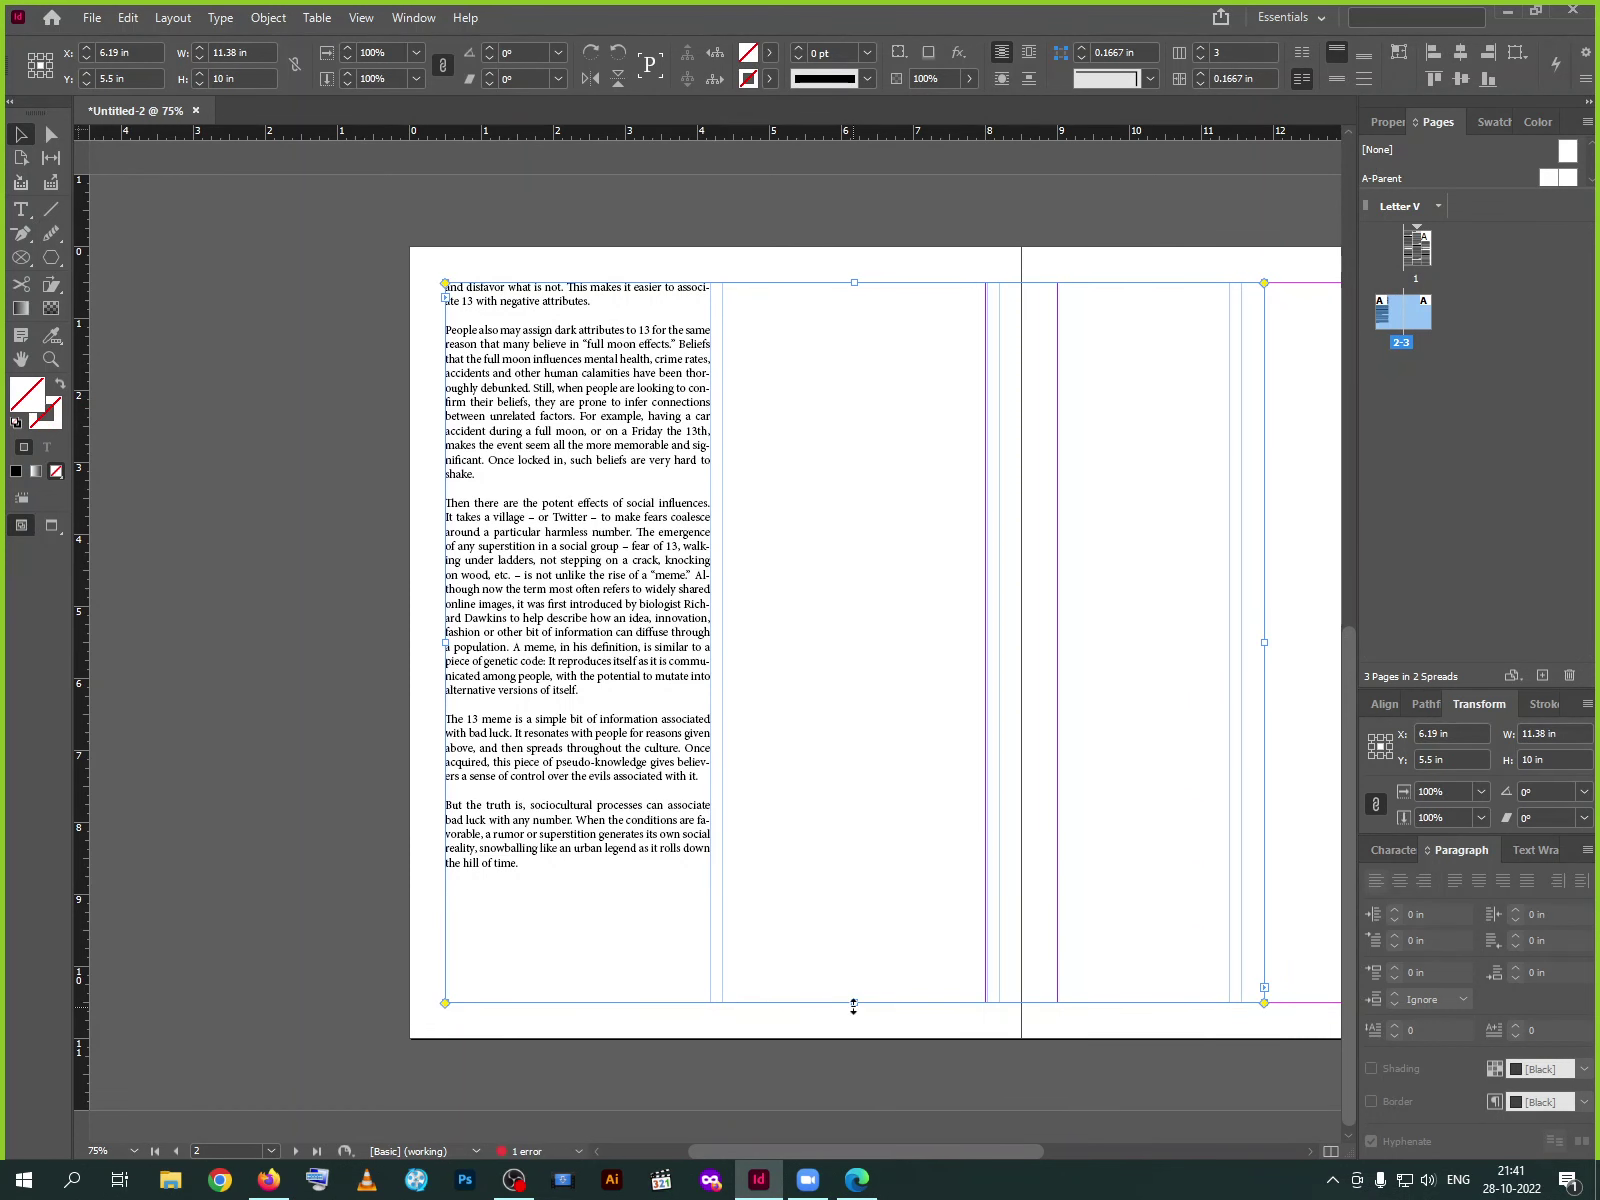
drag(853, 1004, 853, 1100)
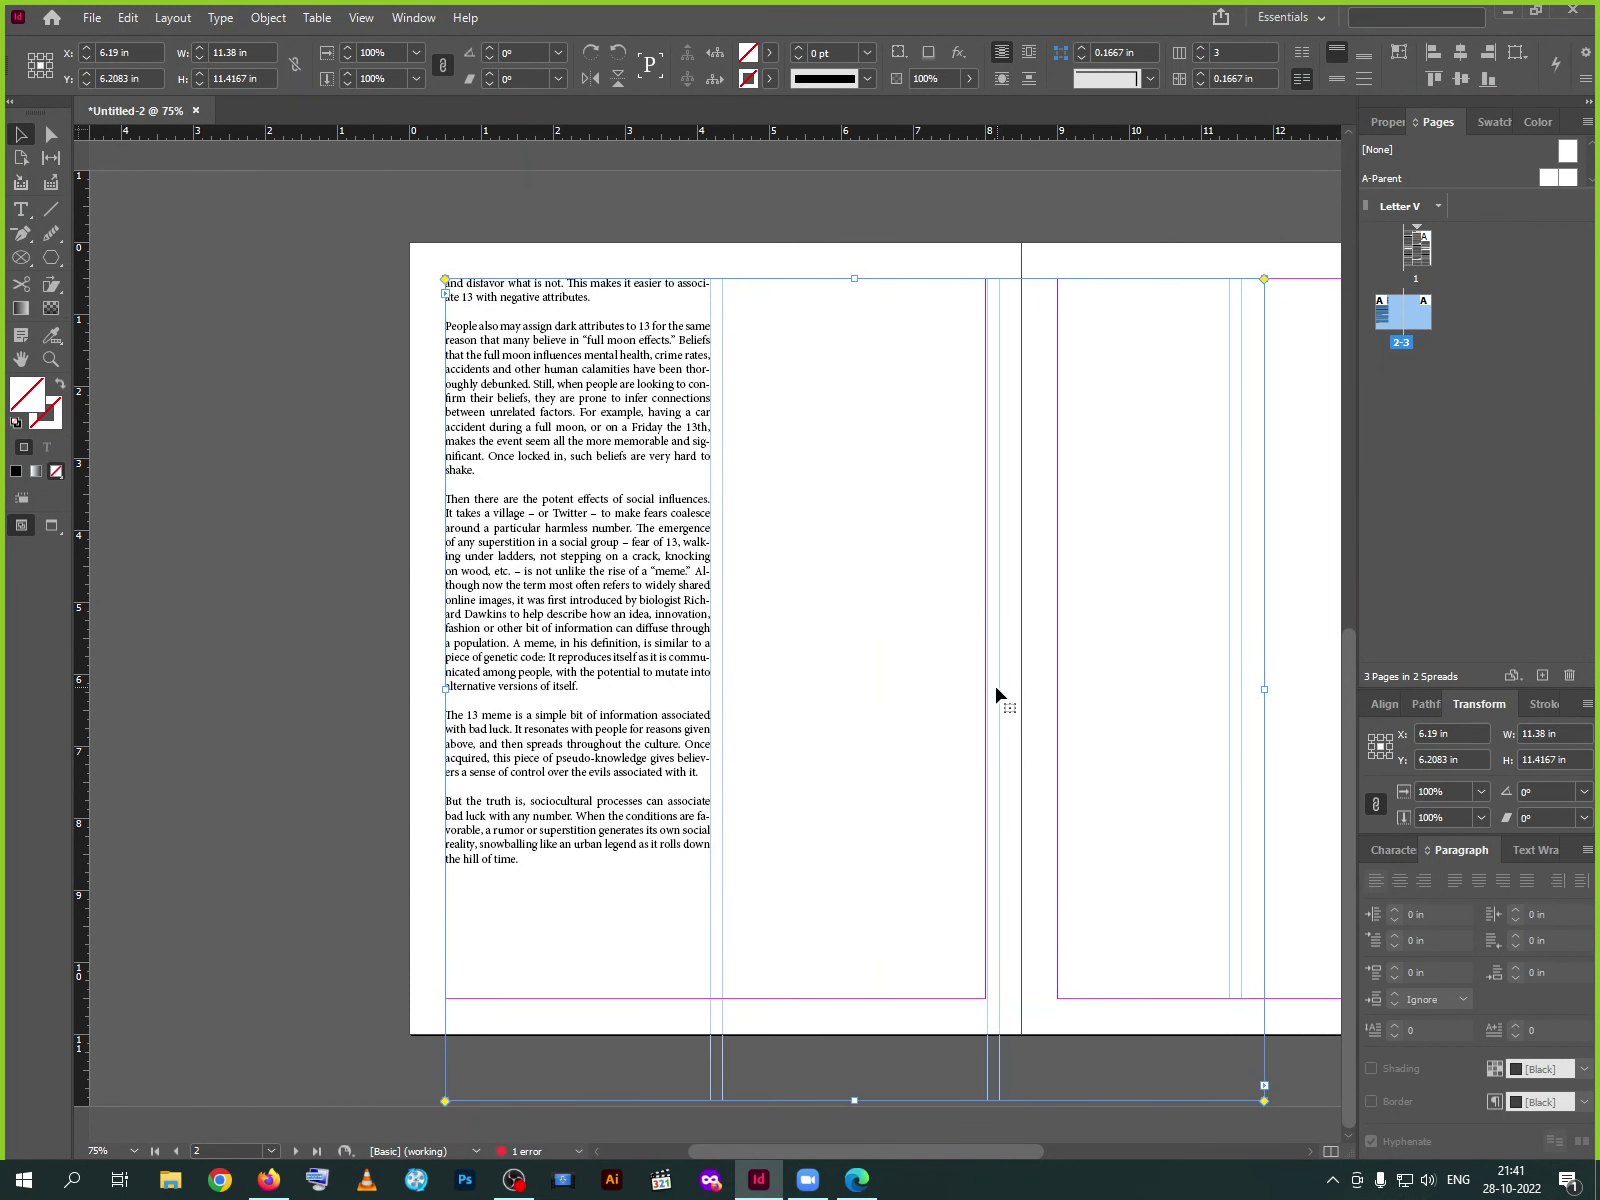
Enlarge the page 2 text frame past the spread to about 24 in wide and 18.85 in high
key(t)
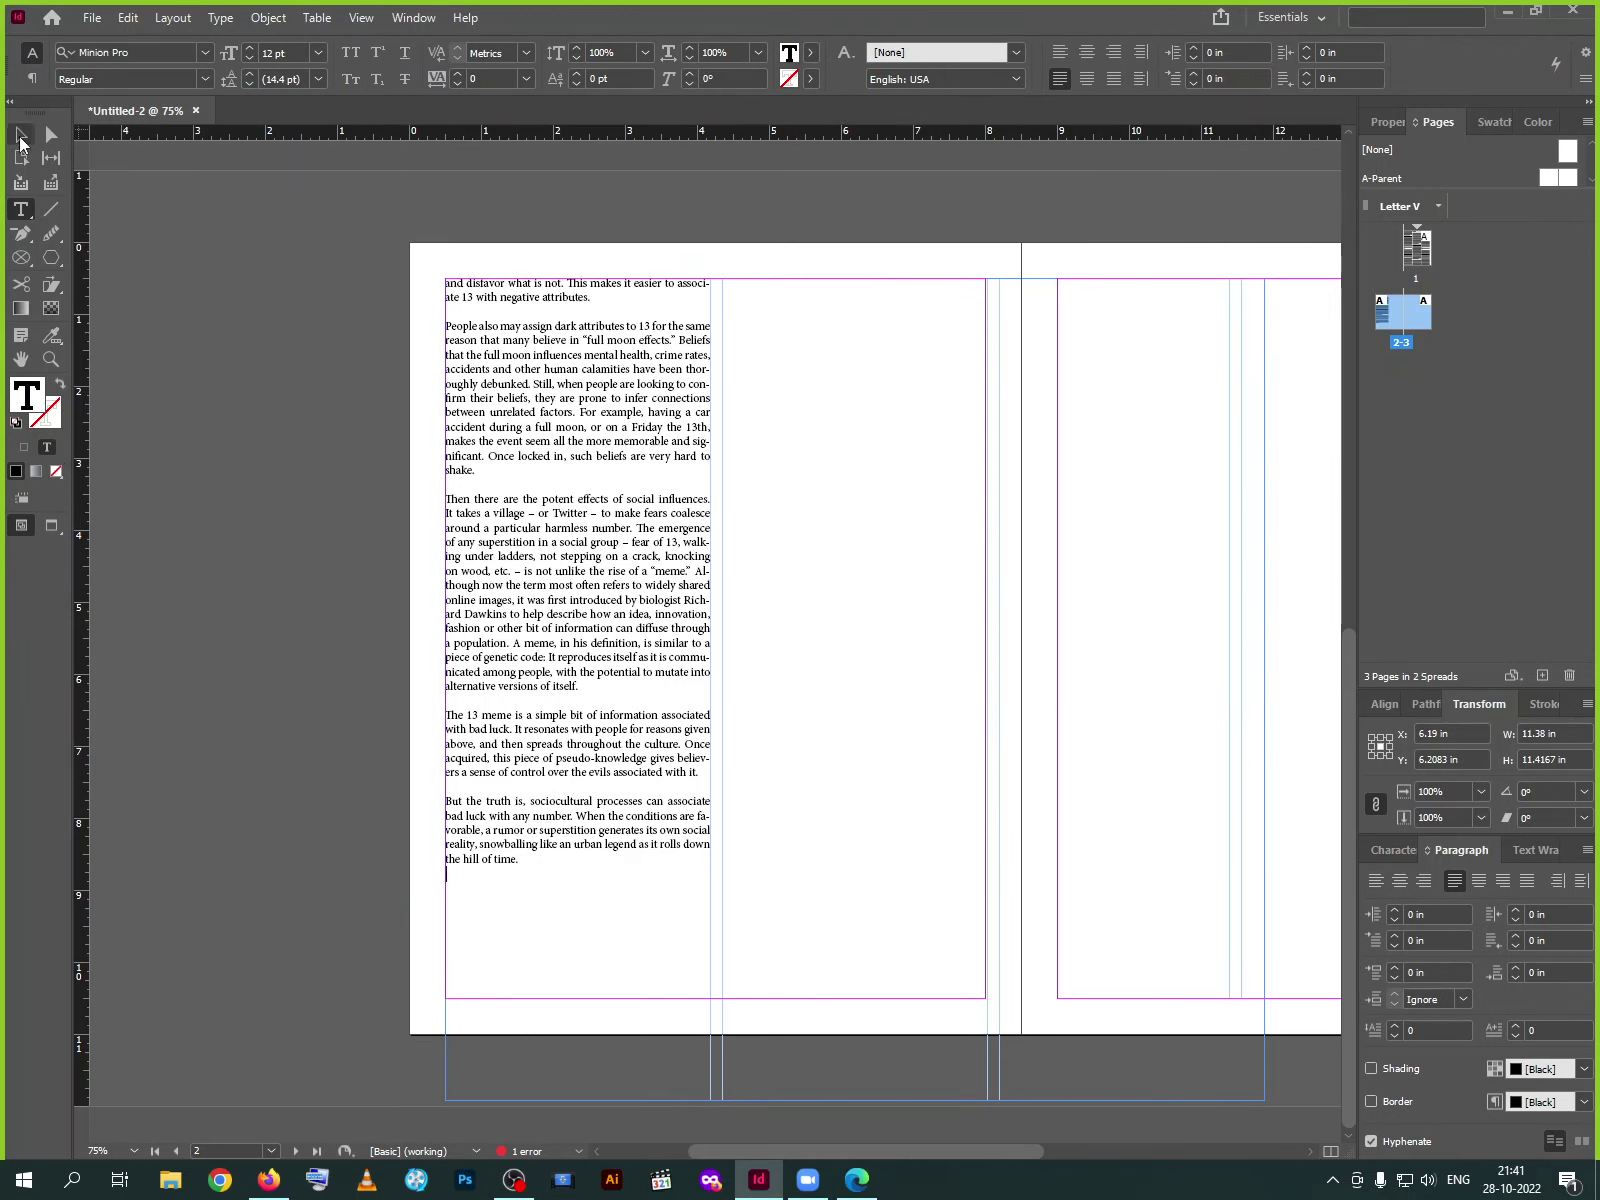
click(20, 134)
key(ctrl+minus)
key(ctrl+minus)
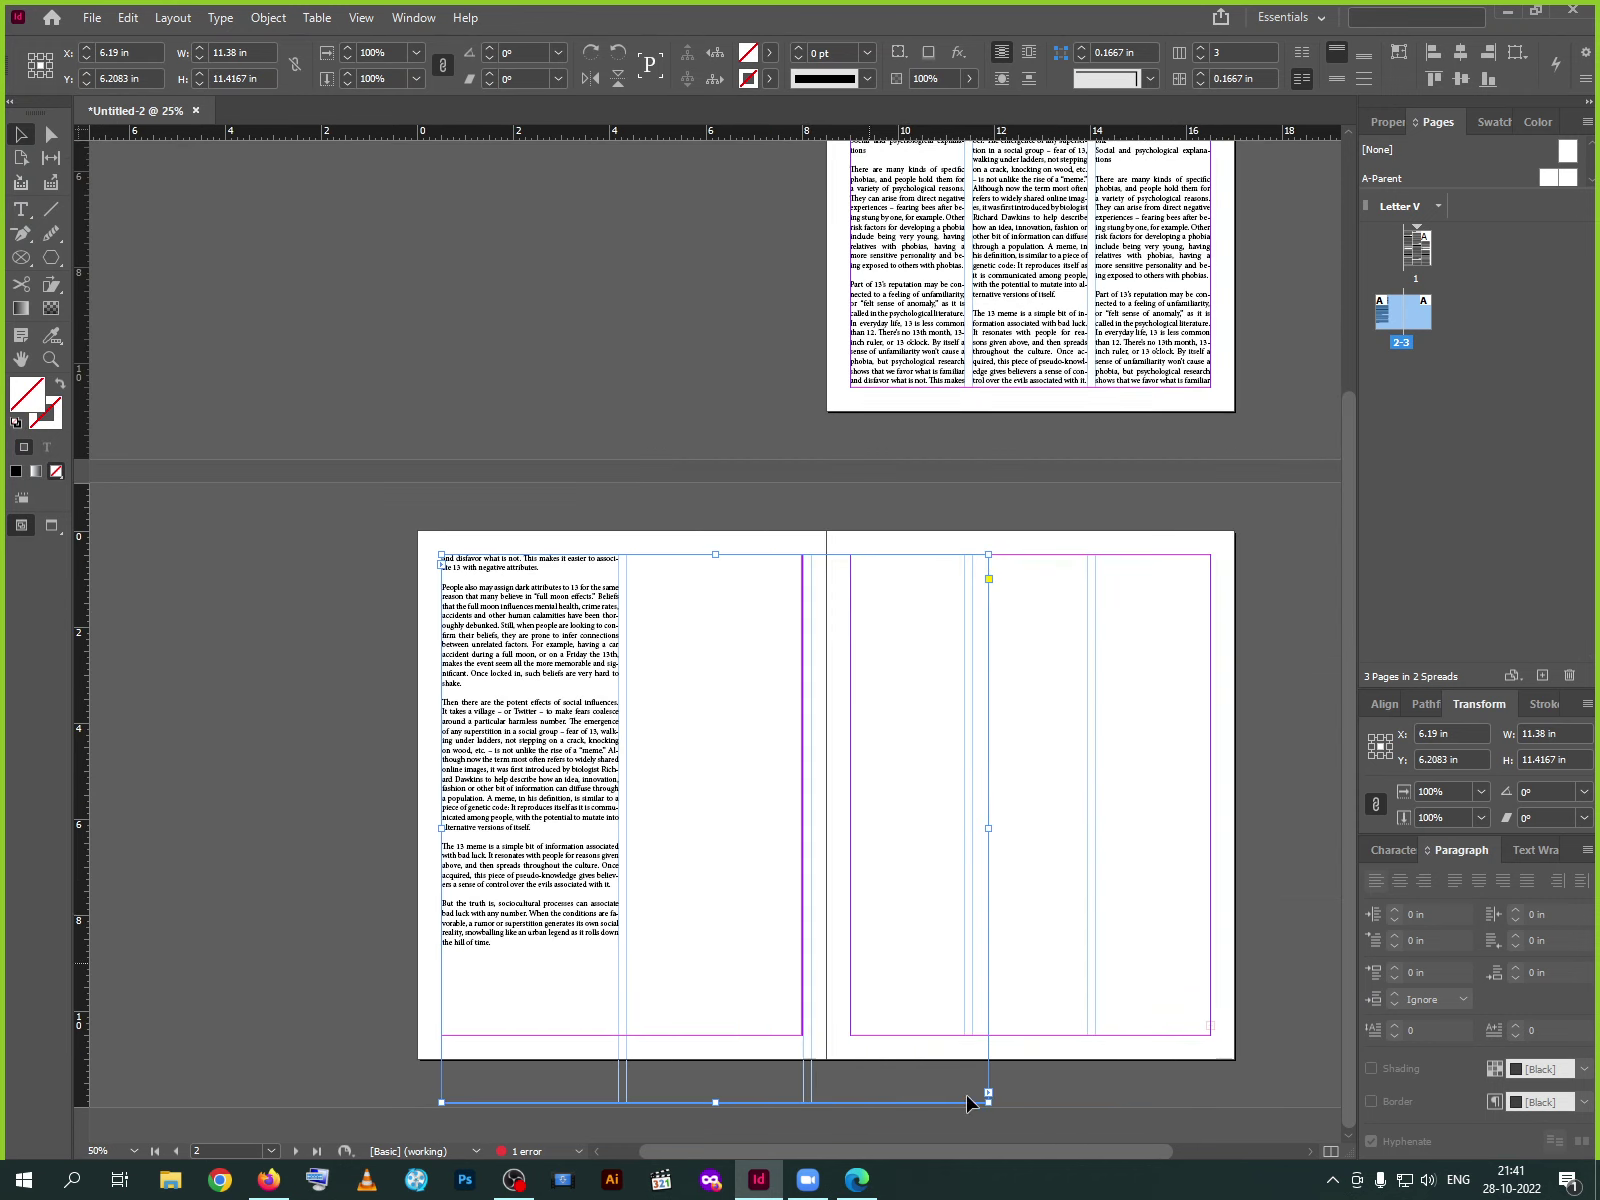
drag(796, 955, 1099, 1133)
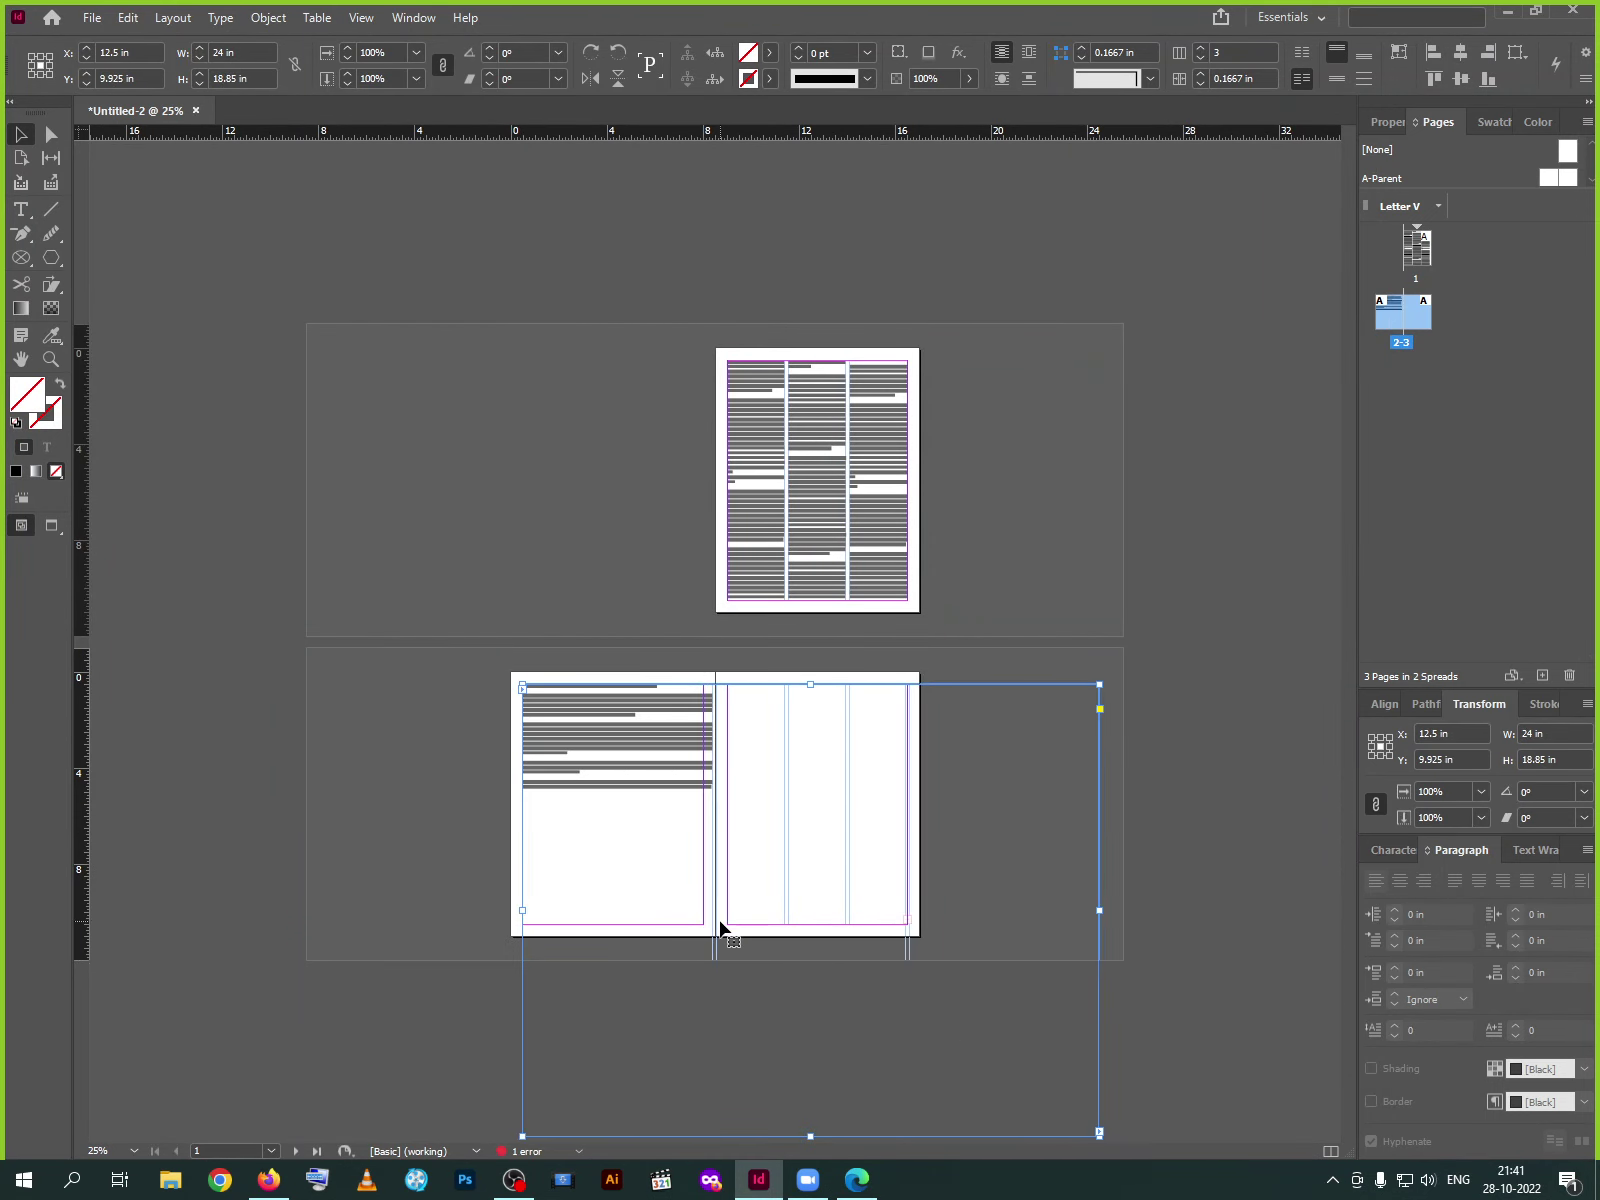
double_click(715, 915)
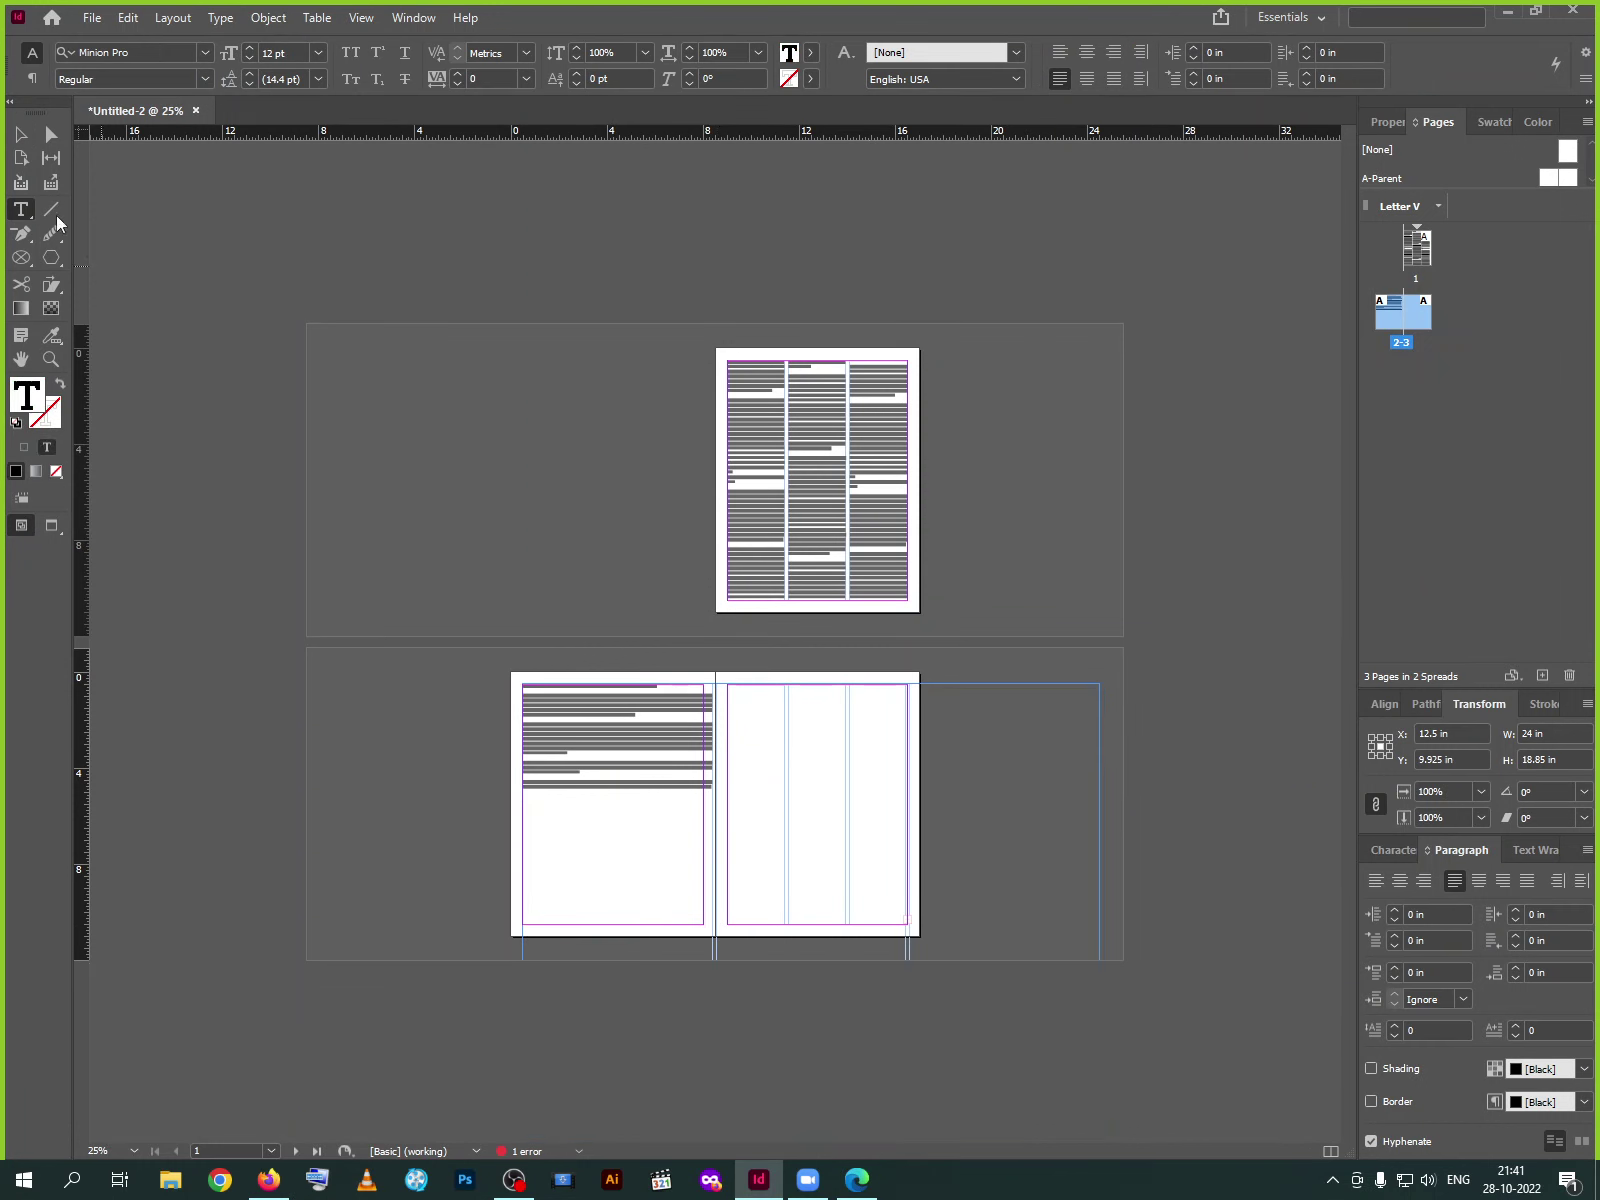
click(20, 134)
double_click(872, 815)
click(20, 136)
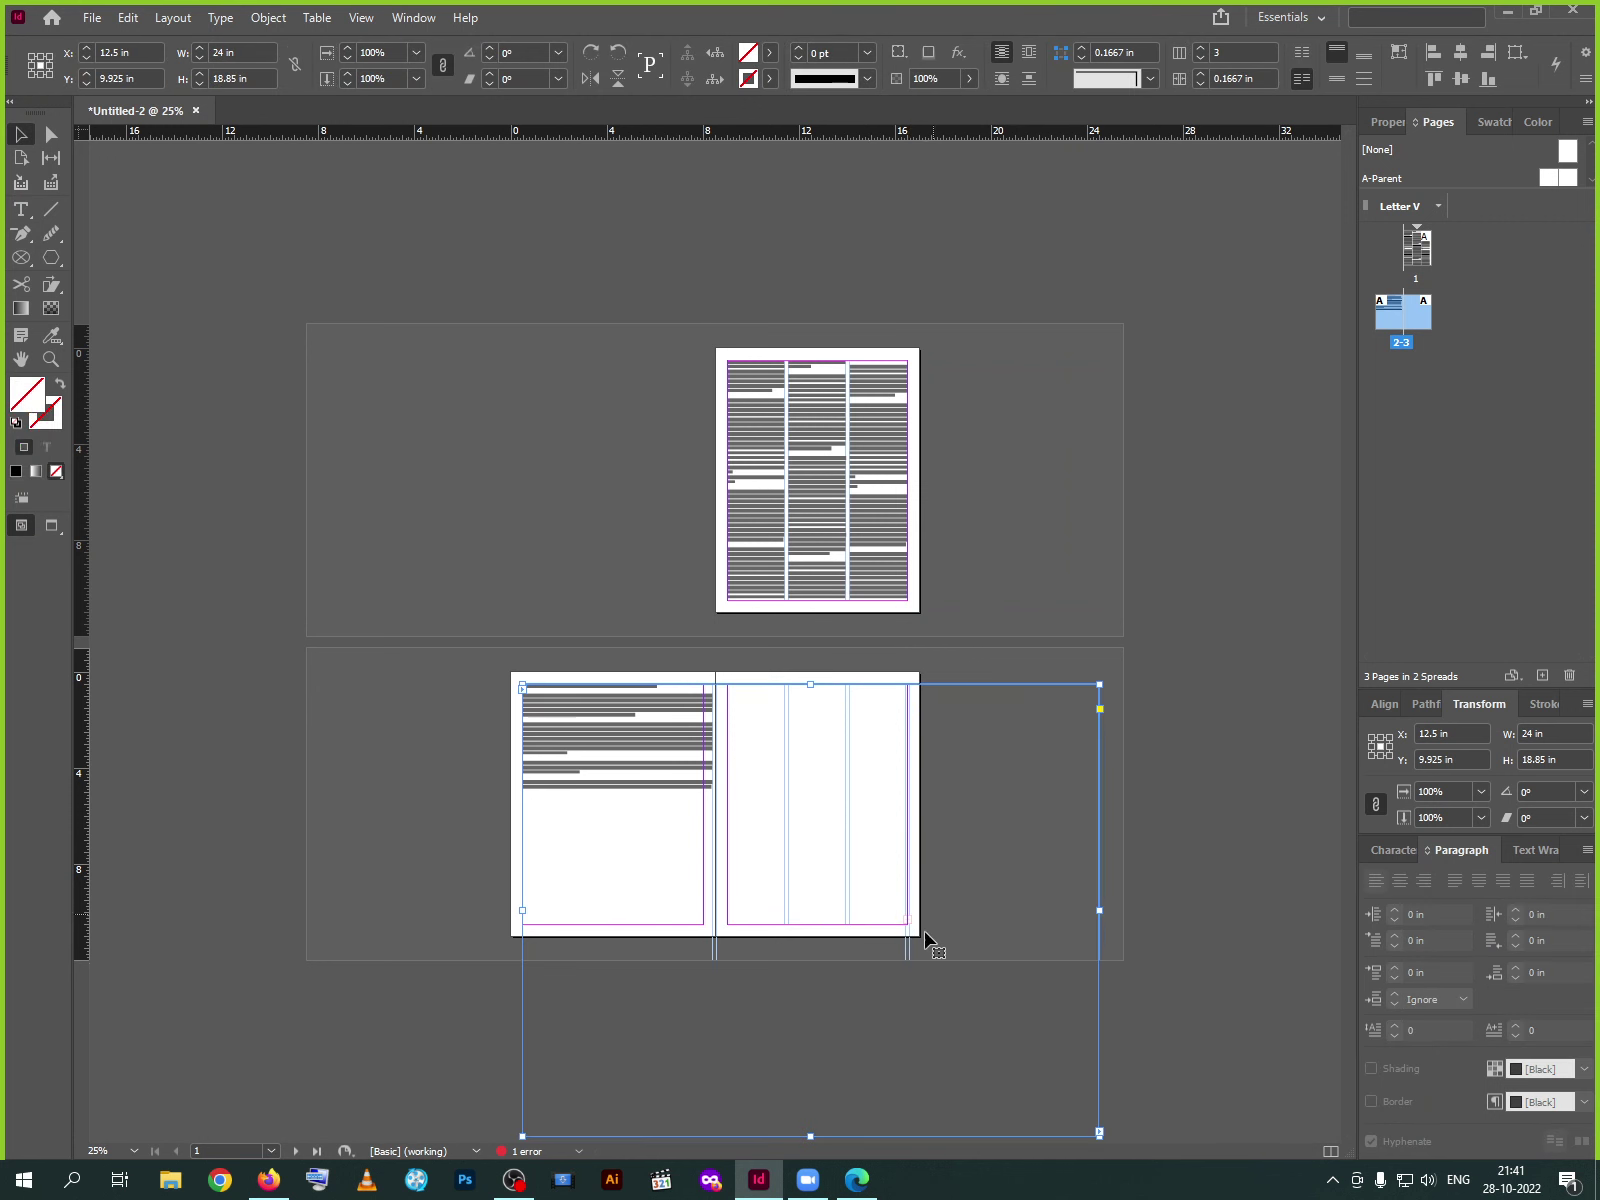
Move the text frame to the right and stretch it to about 42.85 in wide and 32.9 in high
drag(908, 957, 998, 960)
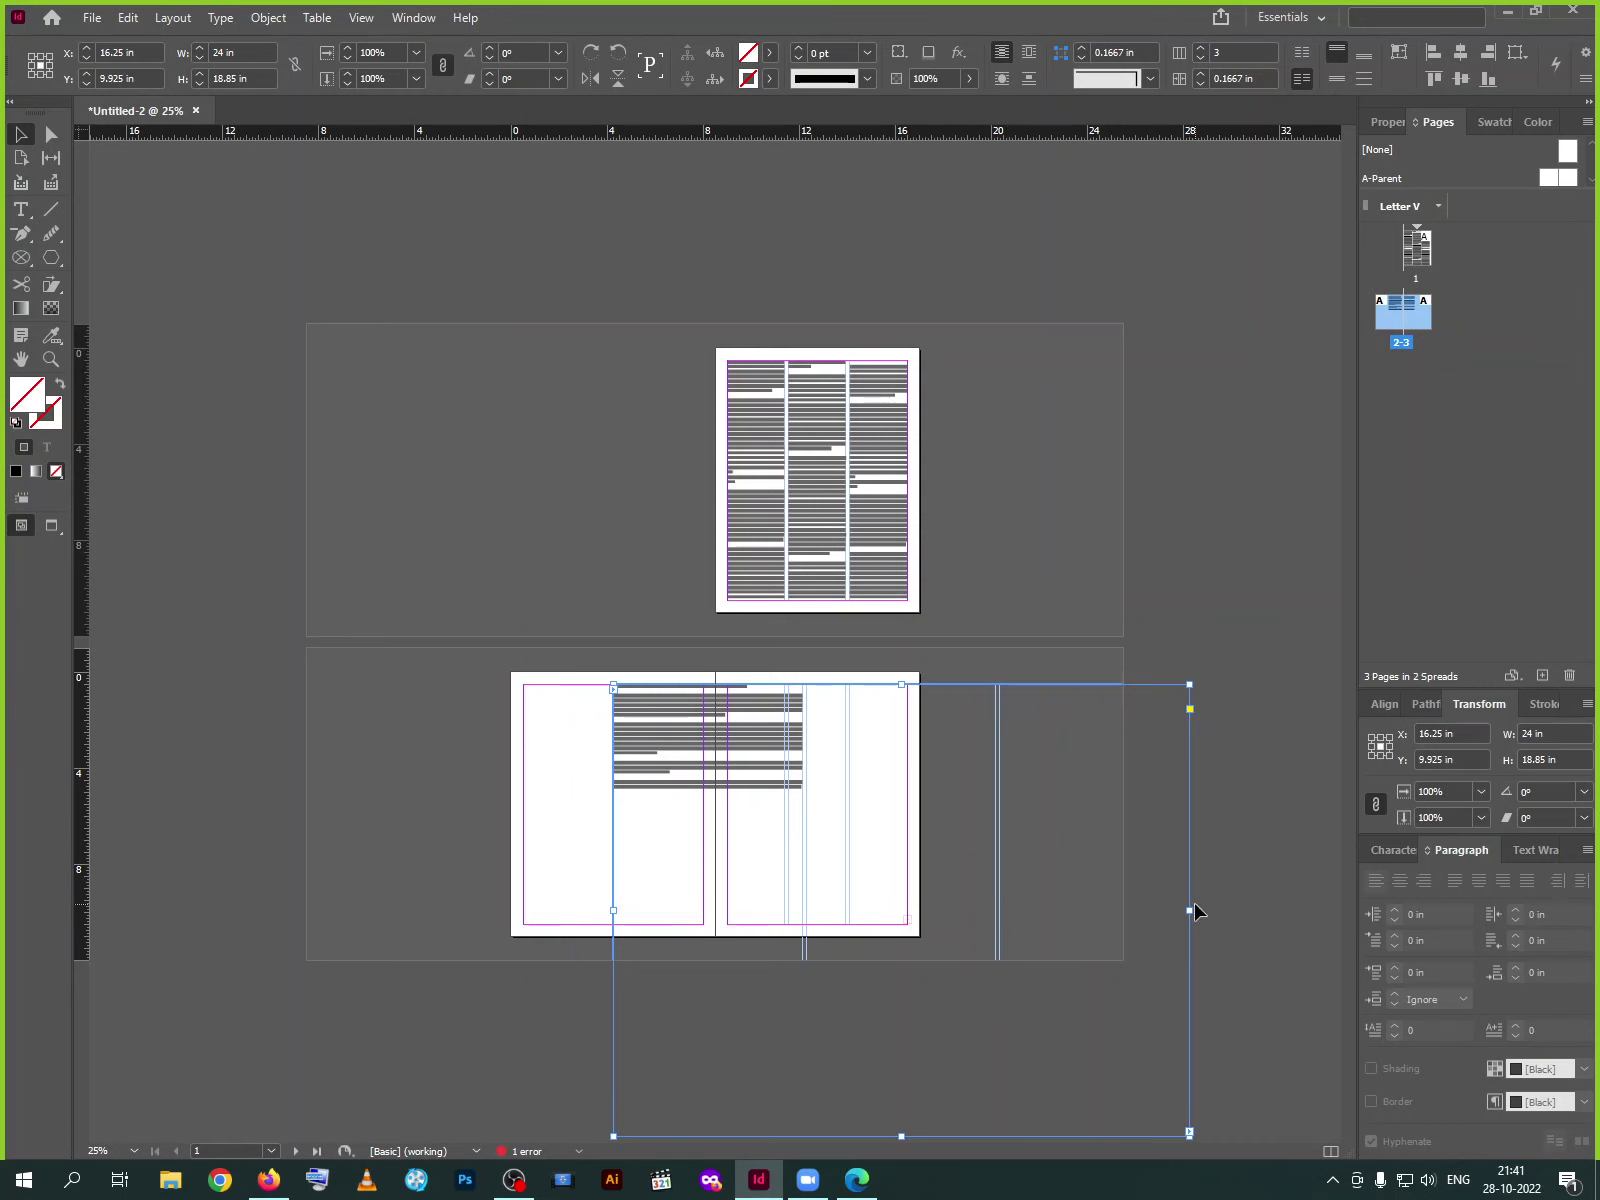
drag(1190, 908, 1324, 908)
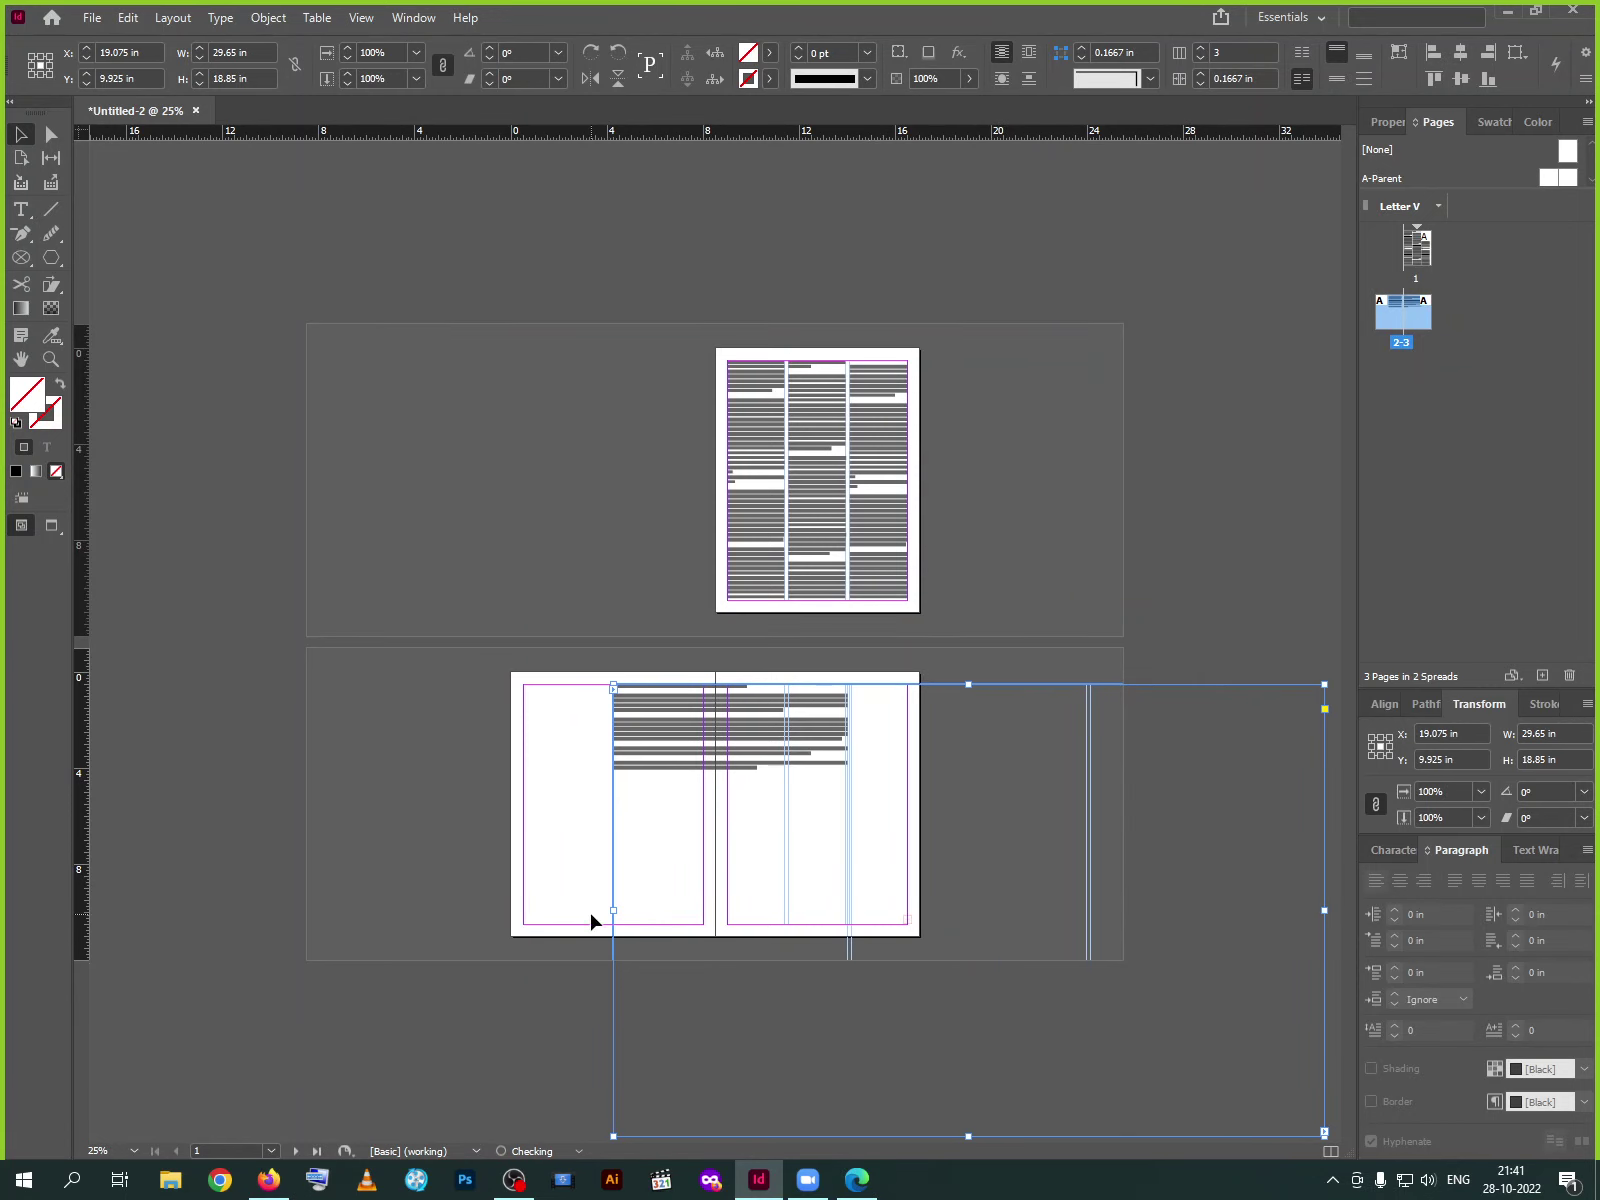
drag(612, 911, 296, 911)
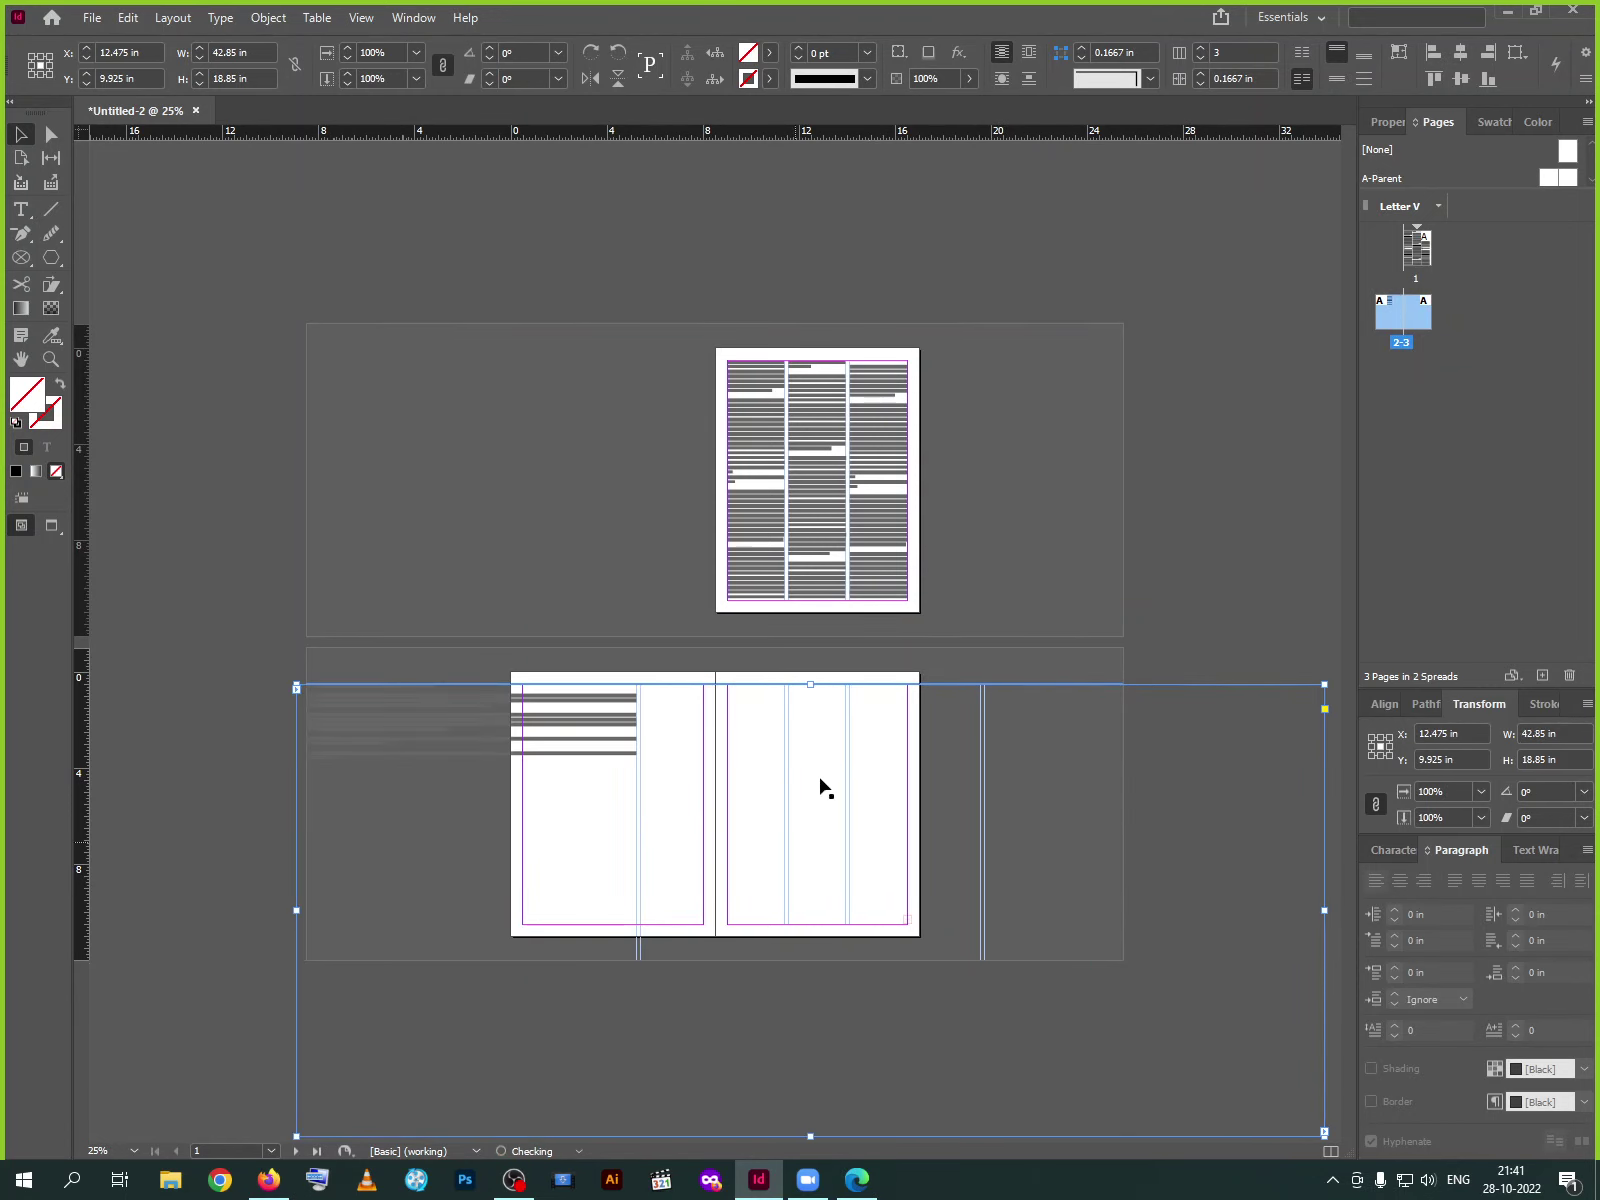
drag(812, 687, 810, 347)
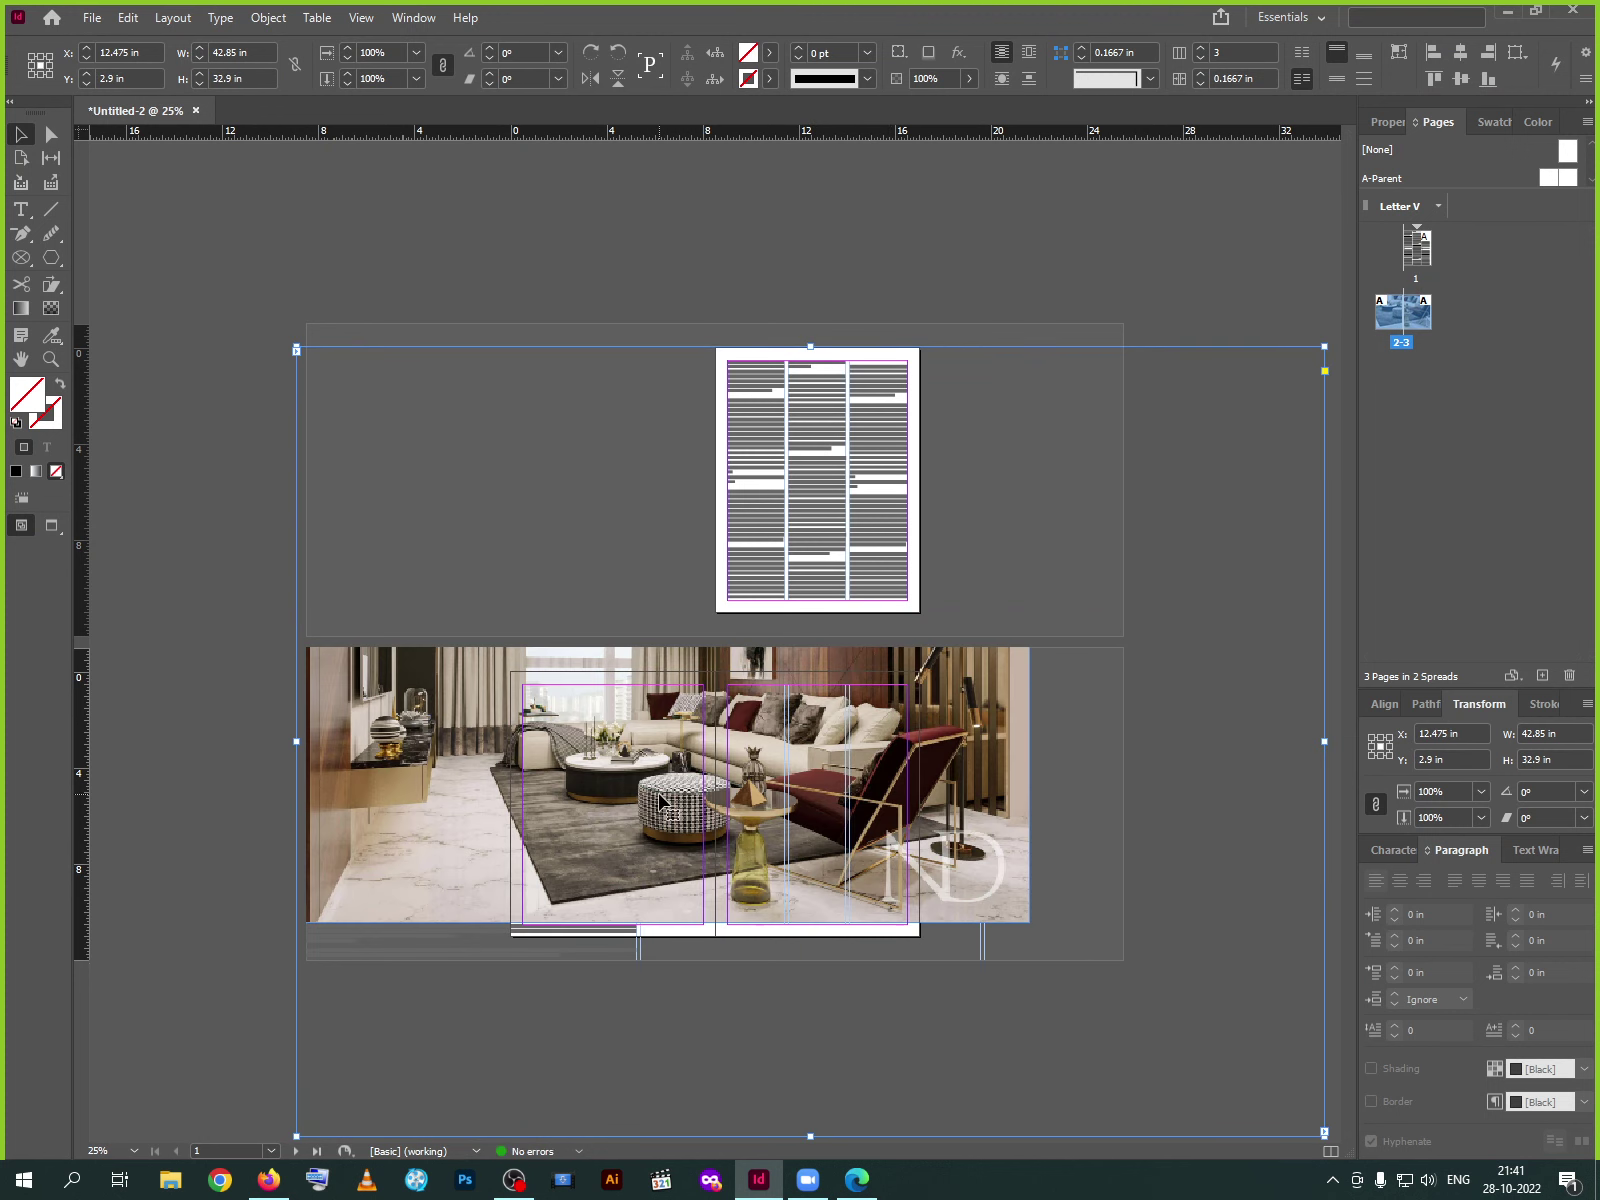
Shrink the inline image's frame to about 4.59 in wide and 3.1 in high from its lower-right corner
click(660, 797)
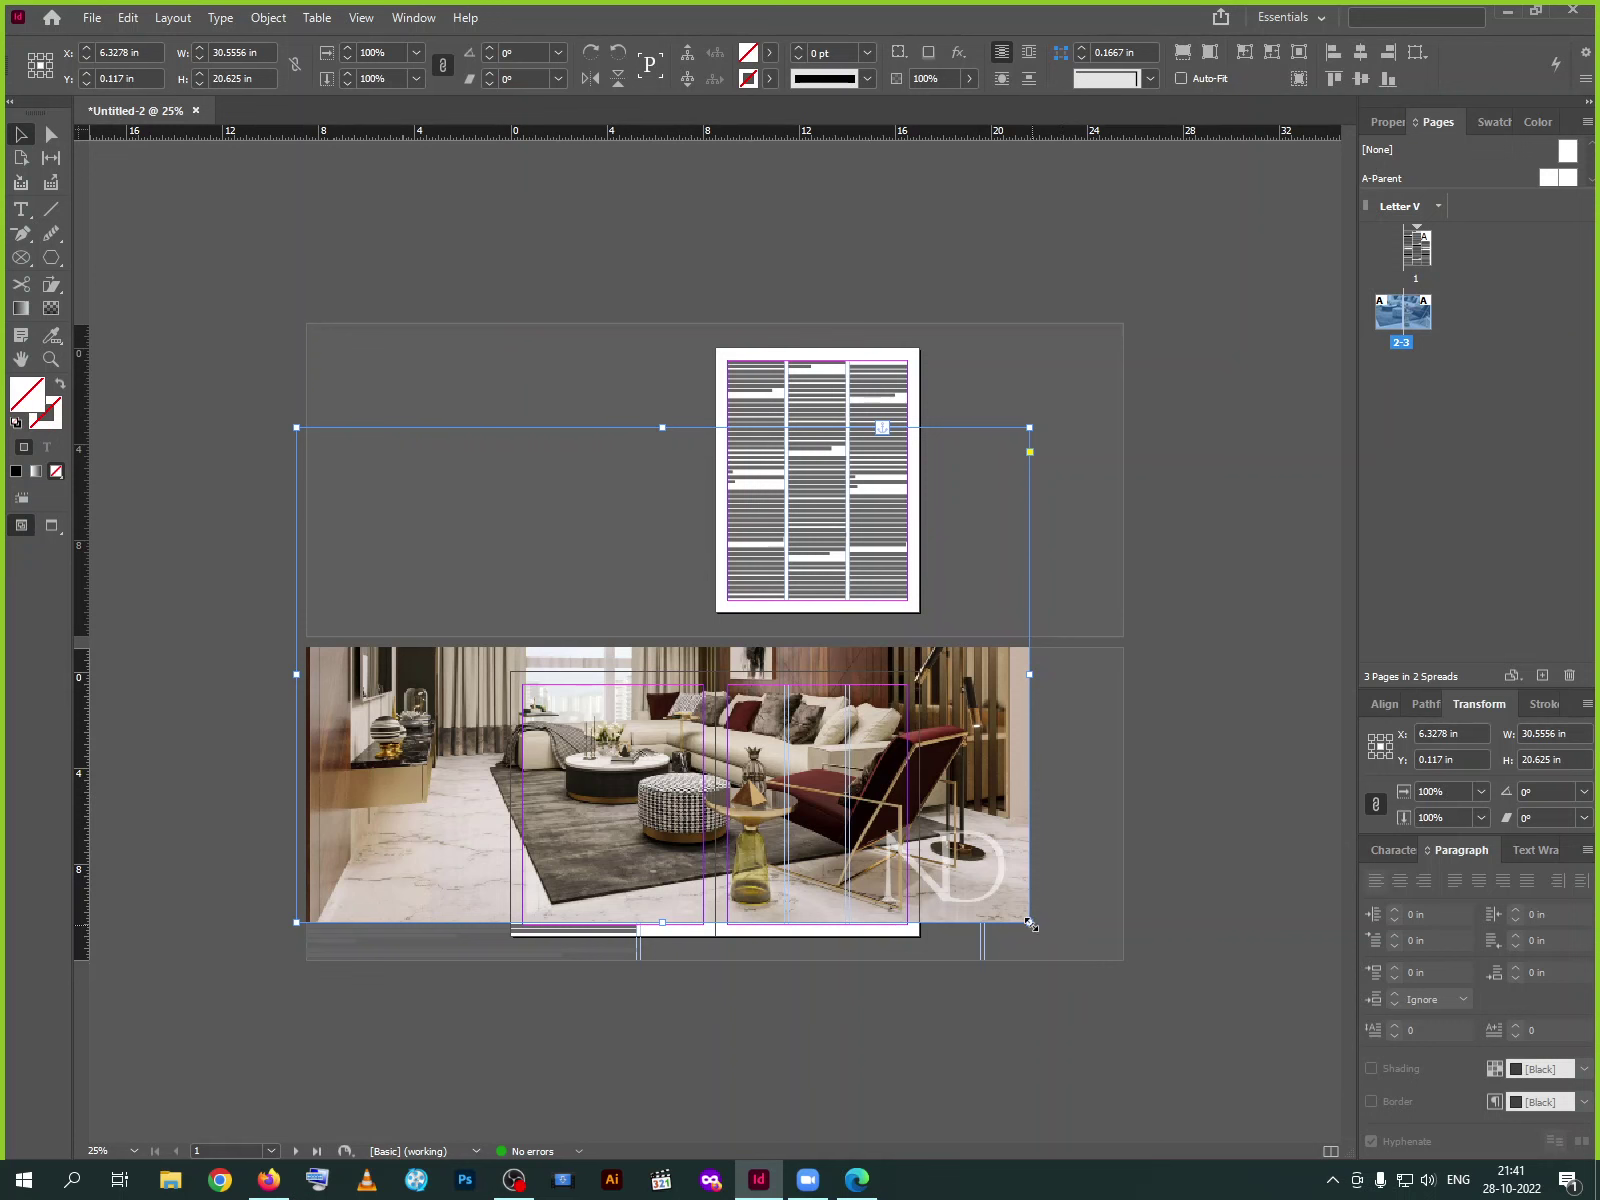
drag(1031, 924, 838, 768)
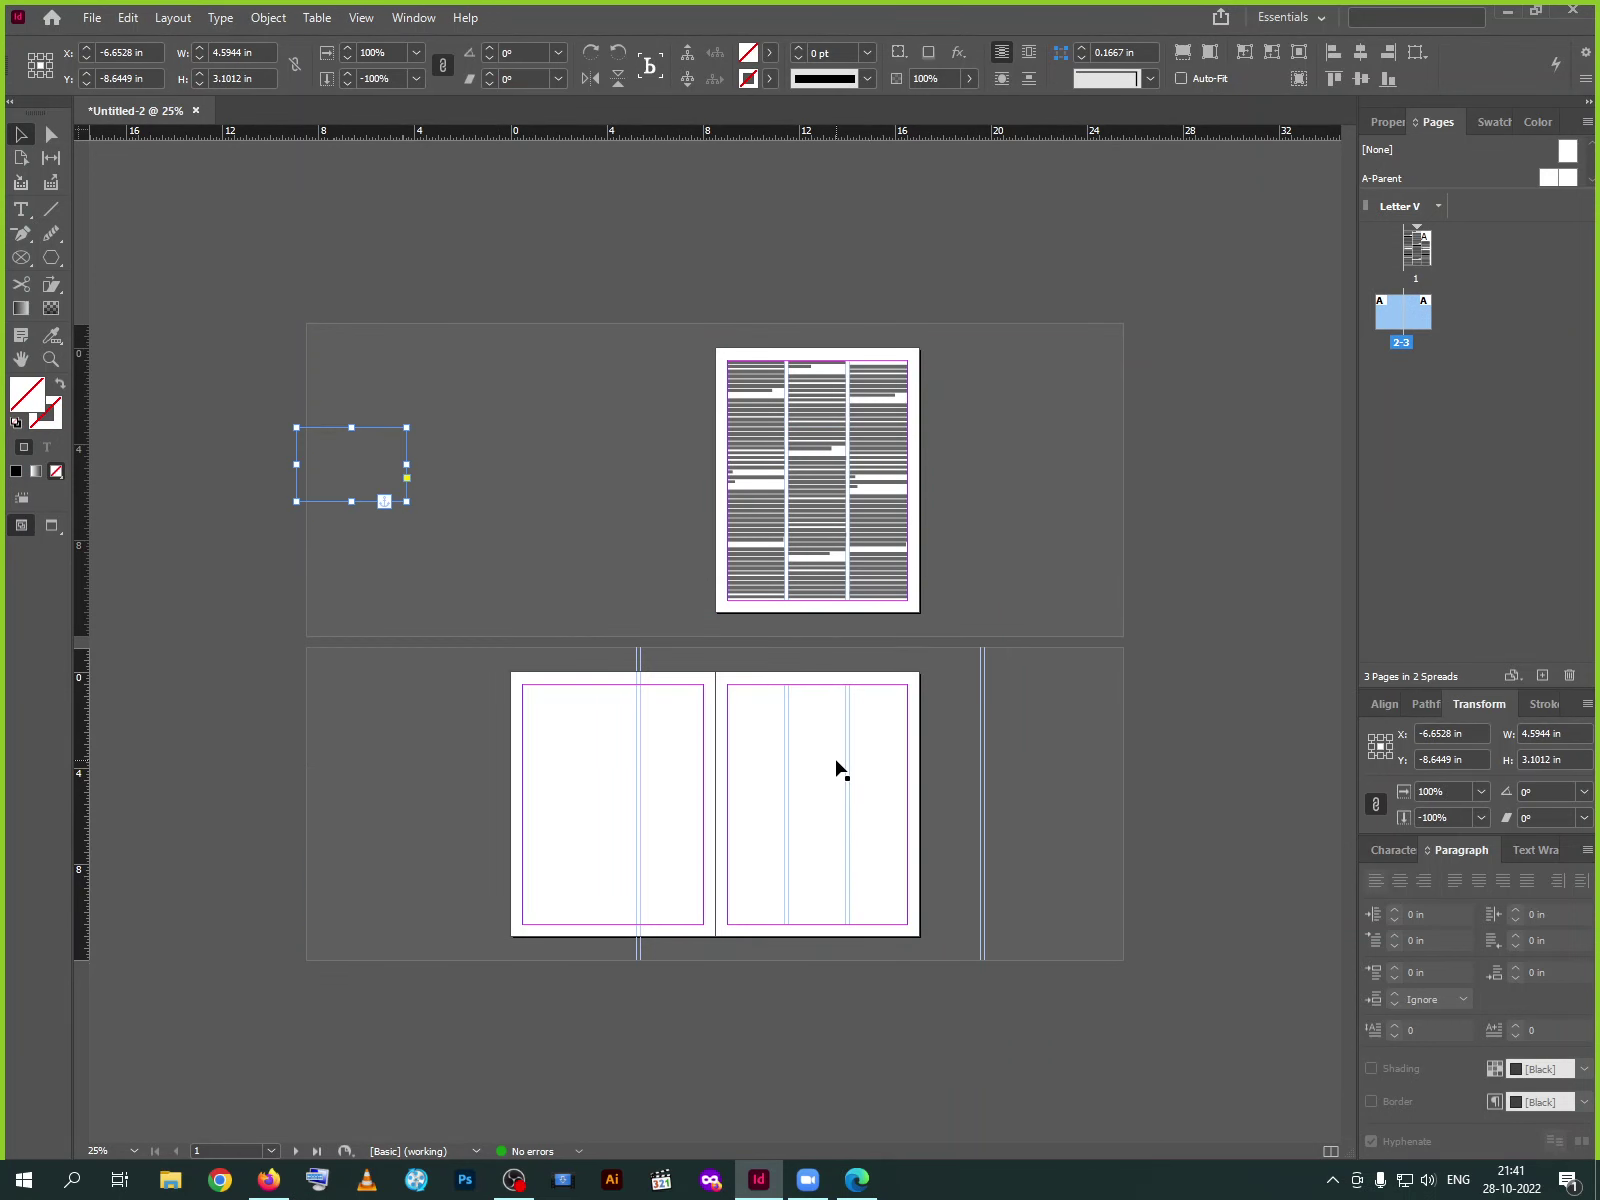
key(ctrl+z)
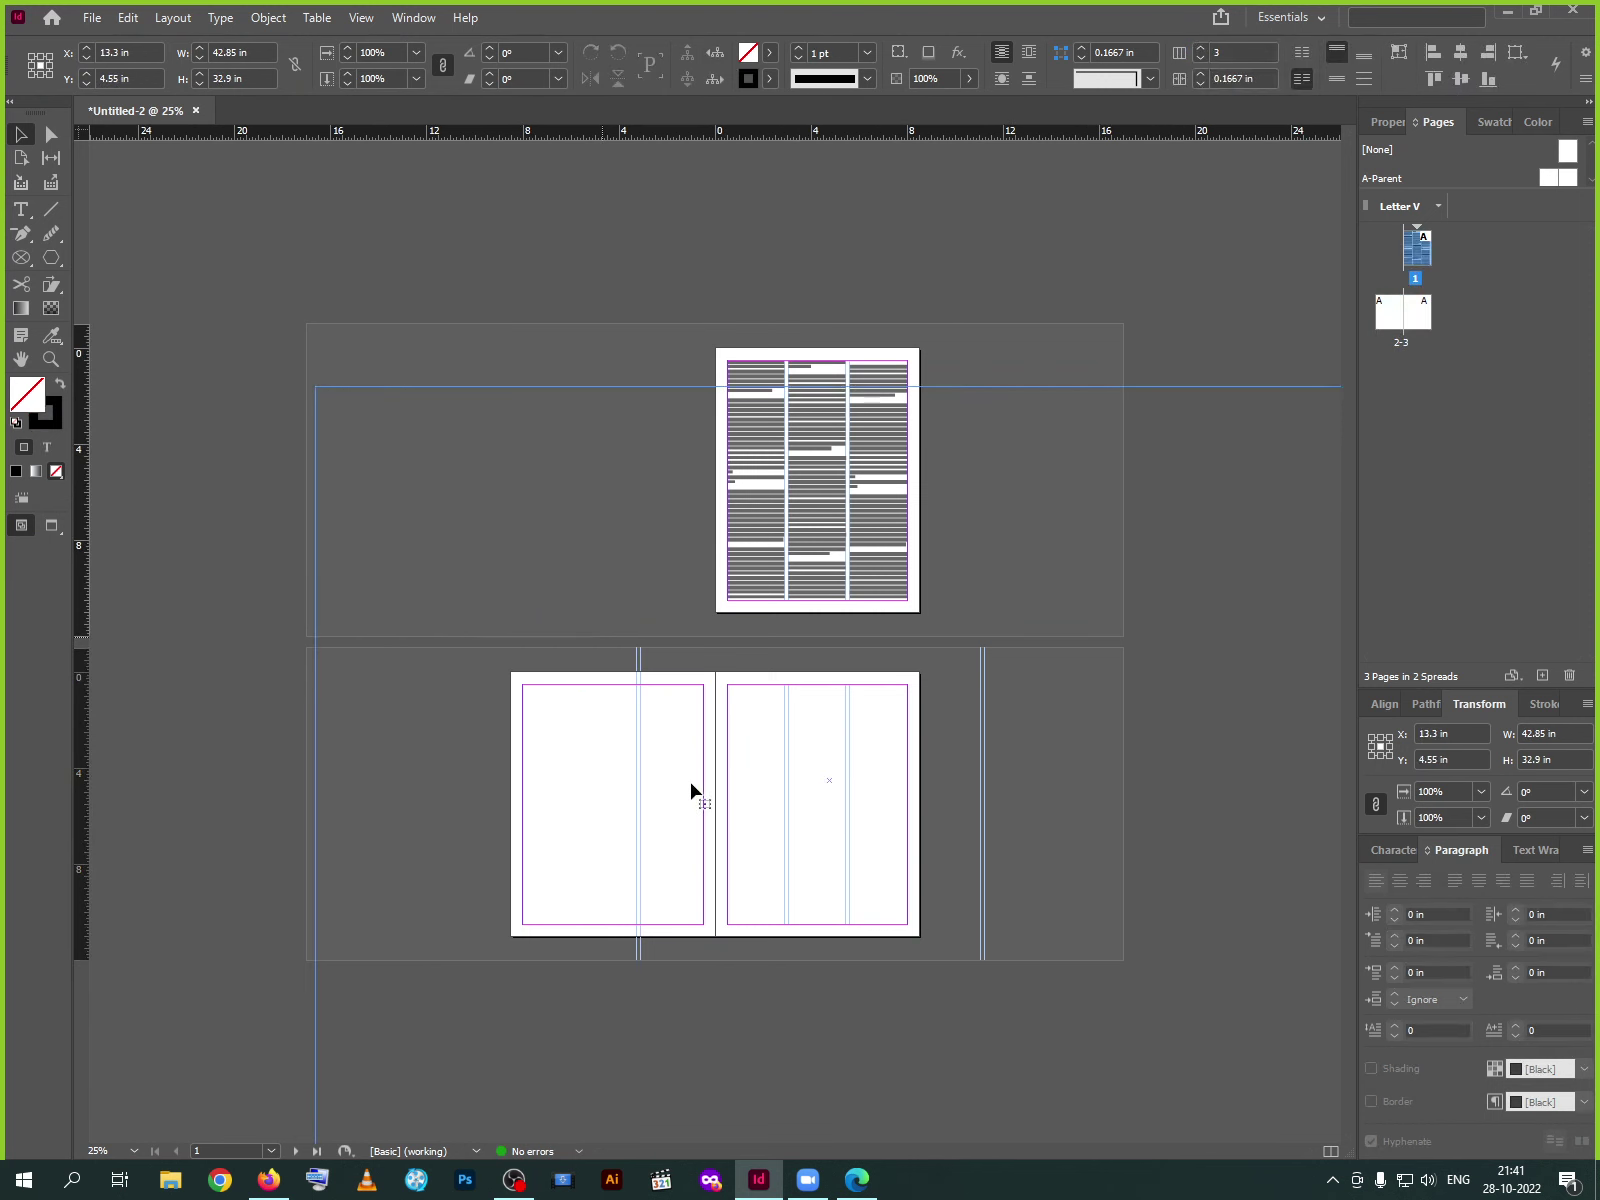
key(ctrl+shift+z)
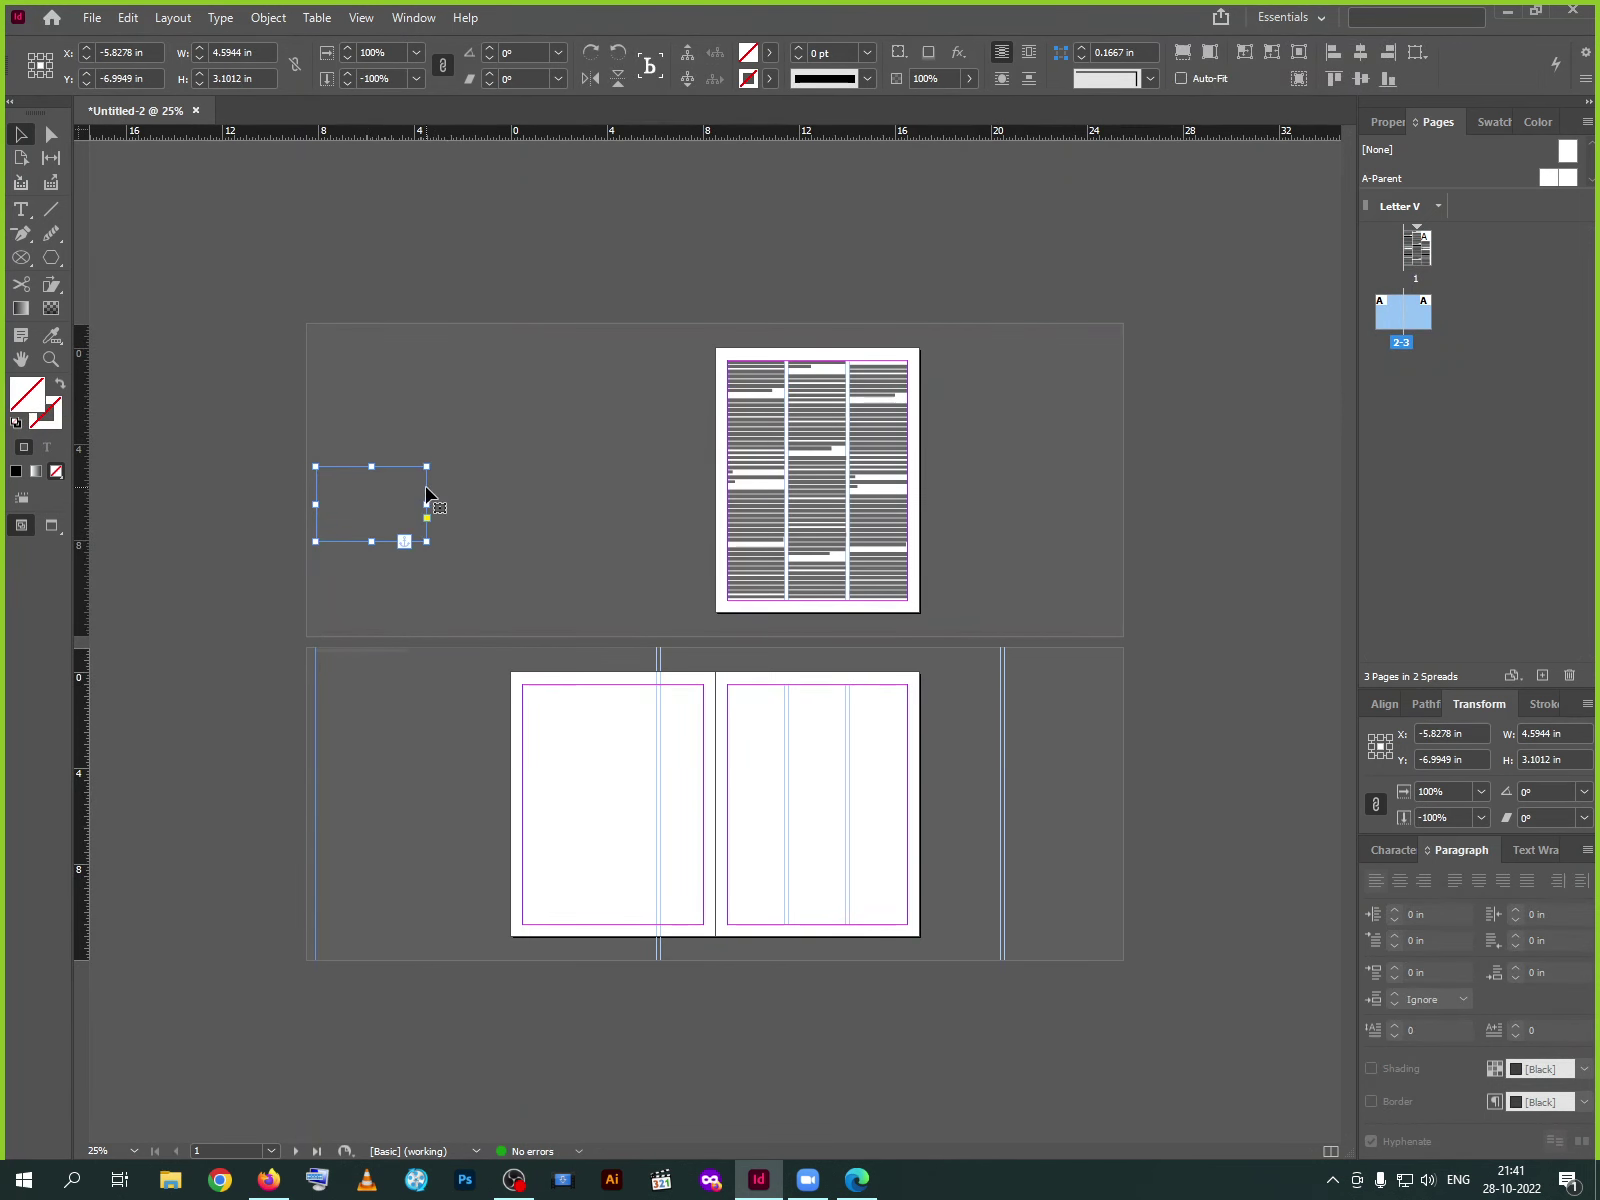
key(ctrl+z)
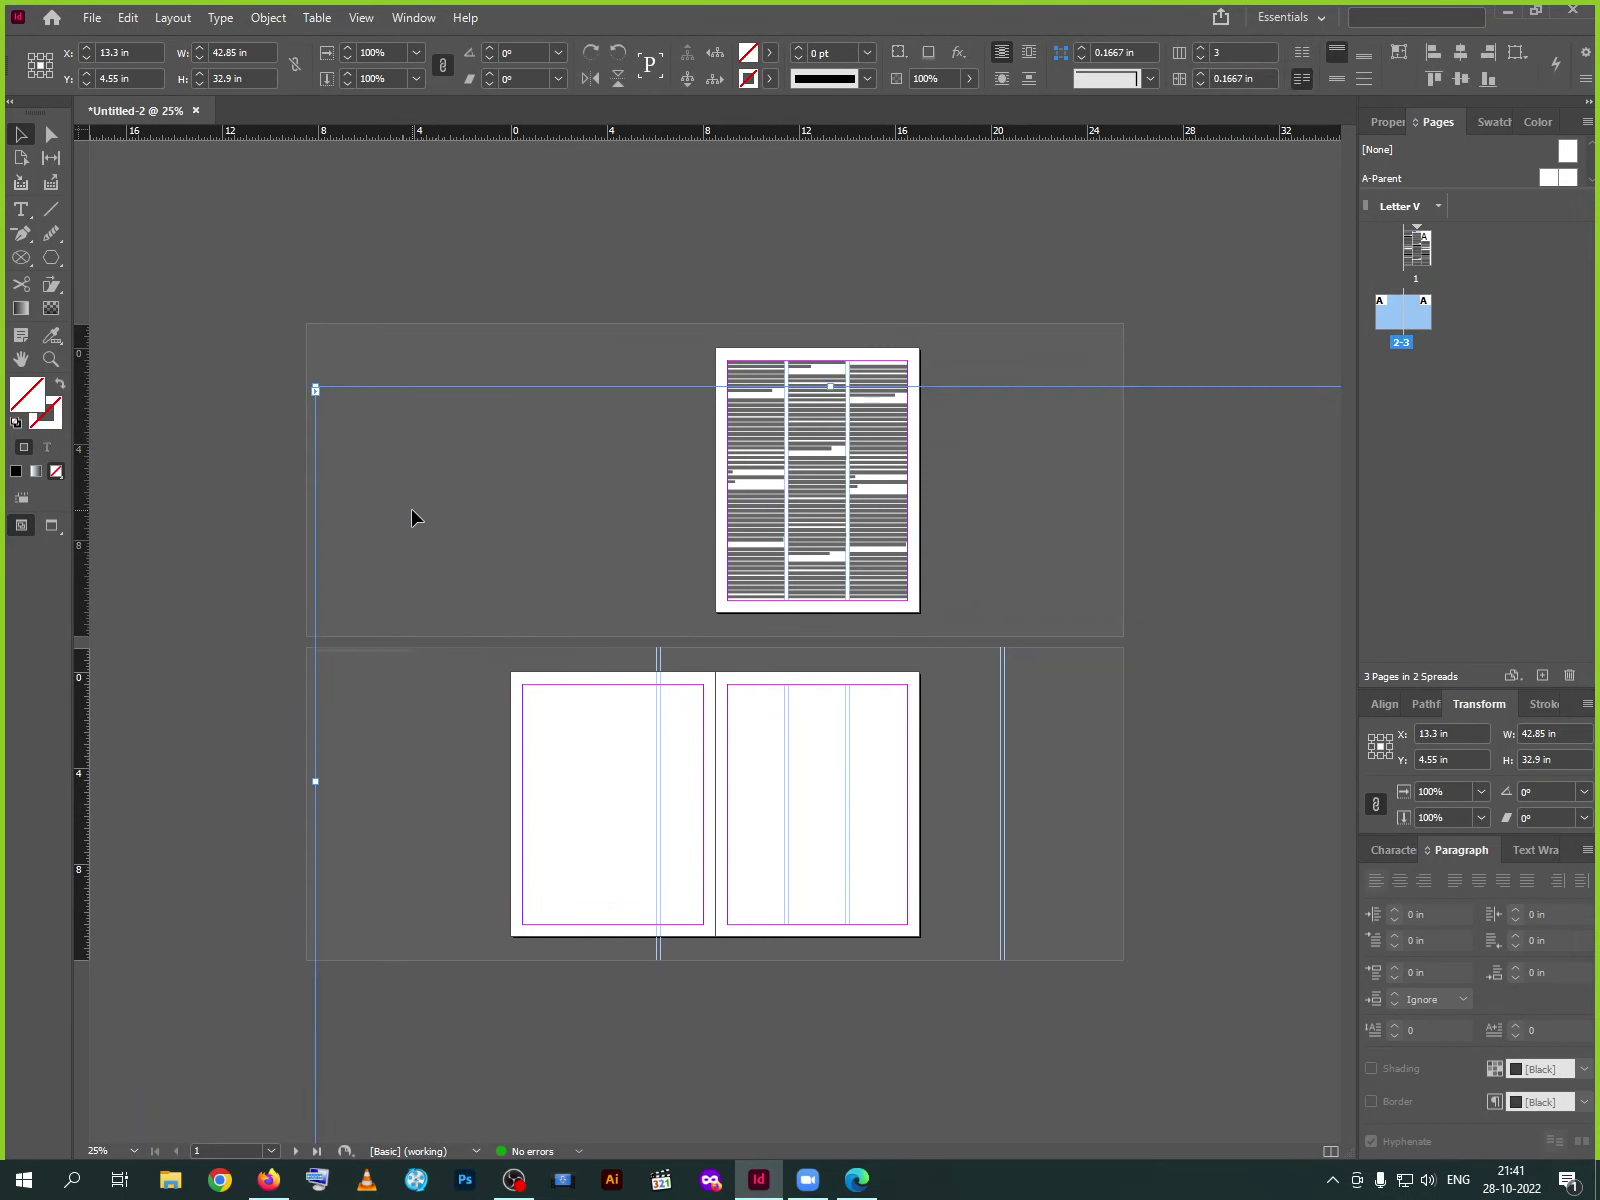
key(ctrl+shift+z)
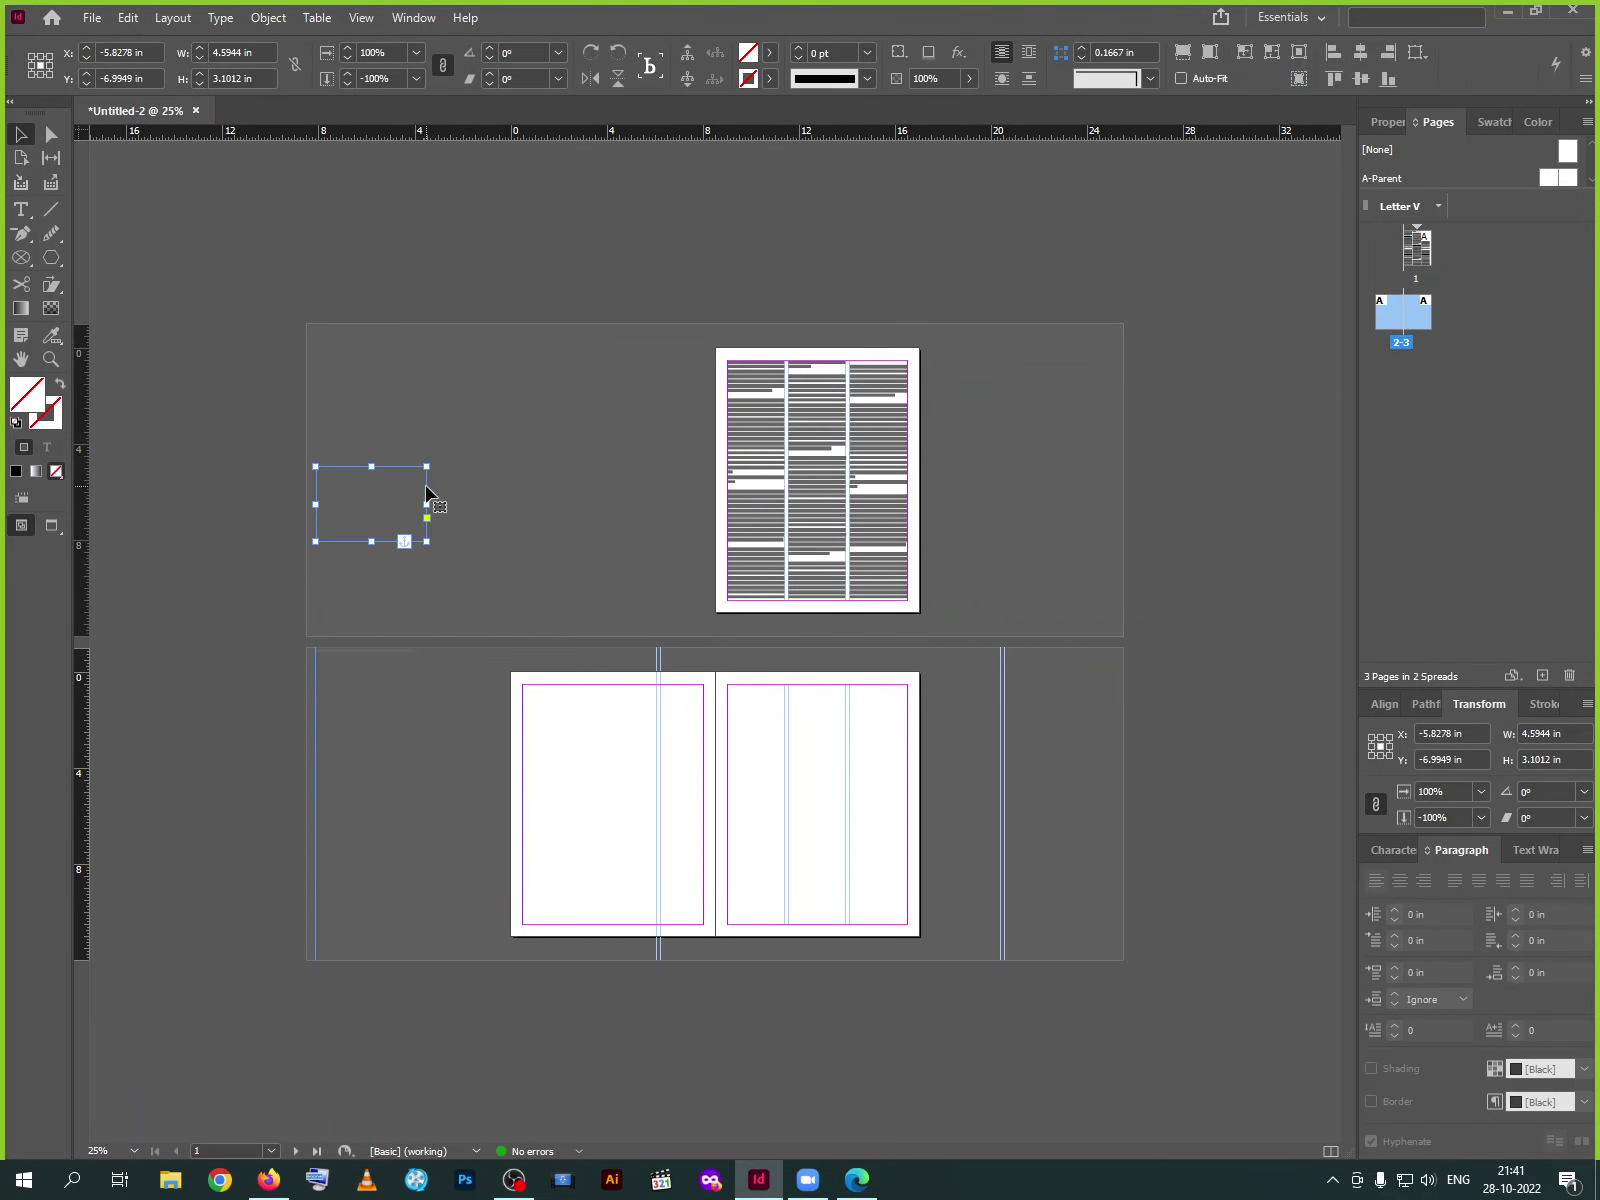
Try to reposition the reduced inline image frame on the pasteboard
mouse_move(425, 490)
mouse_down()
mouse_move(425, 567)
mouse_move(425, 494)
mouse_up()
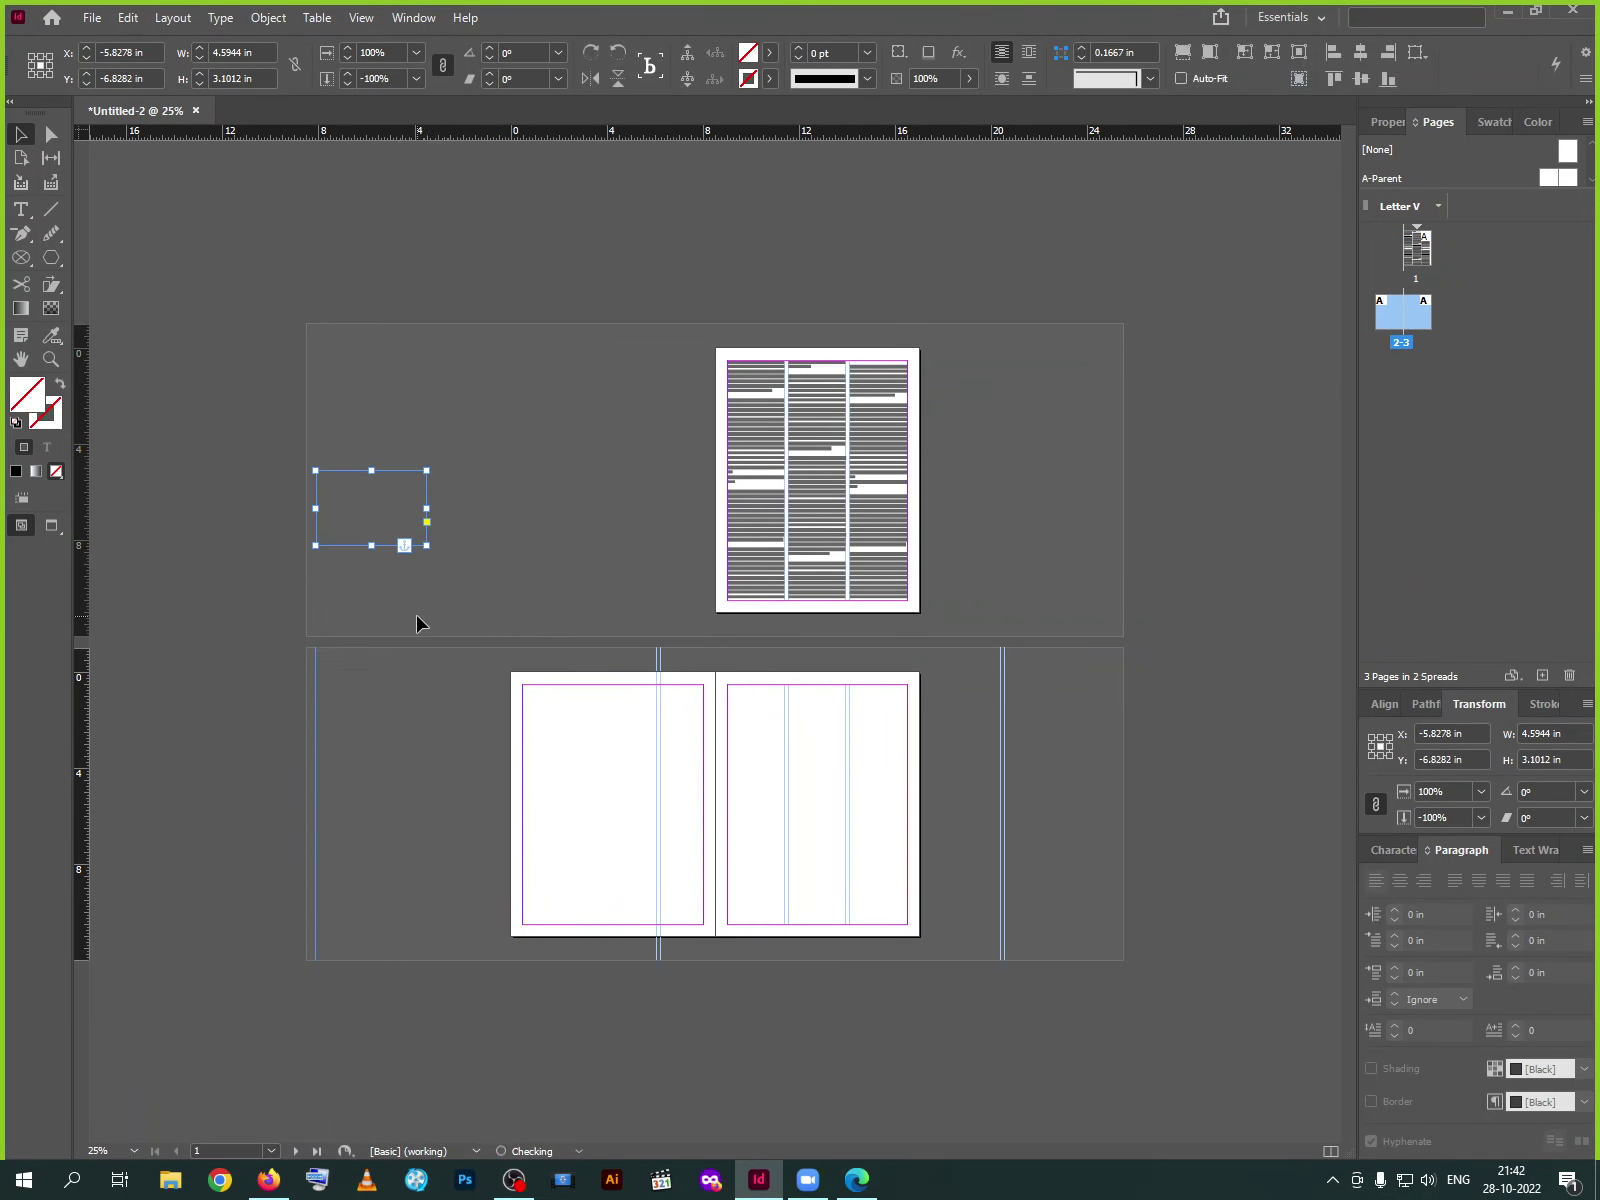
click(373, 518)
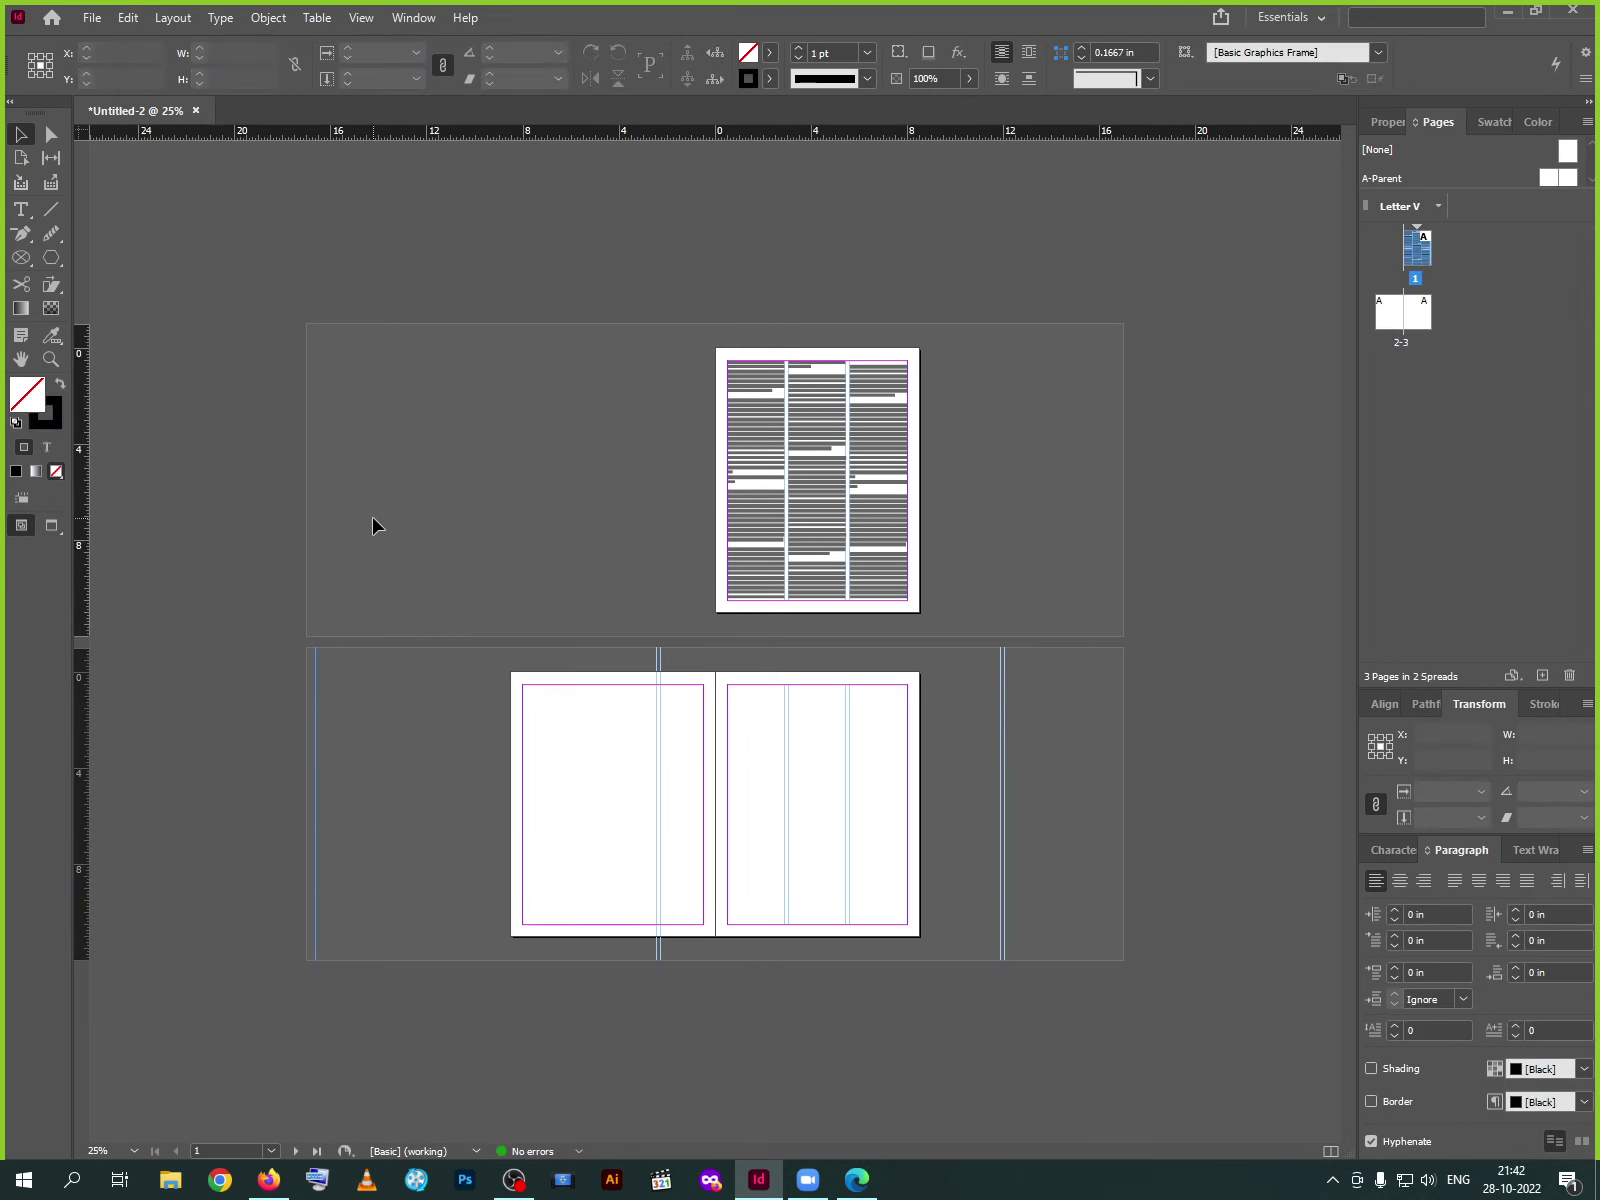
drag(409, 564, 409, 564)
key(Return)
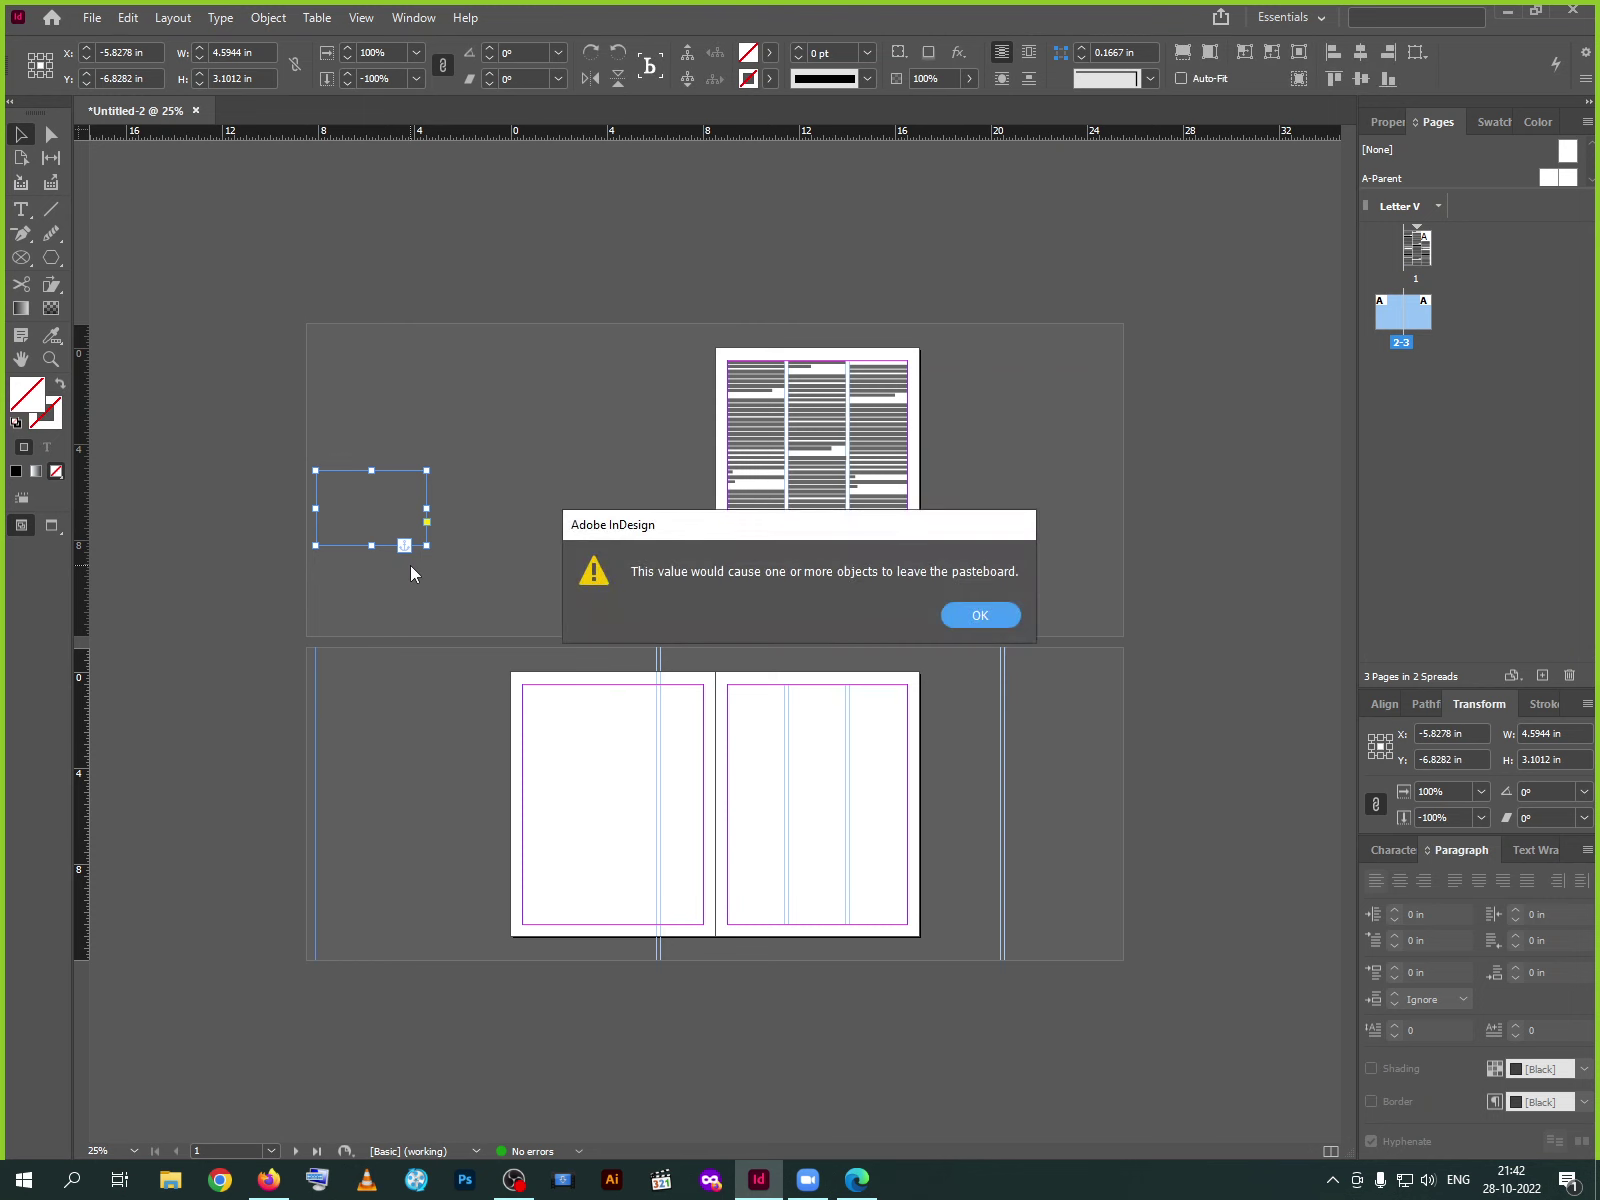
click(975, 615)
Reduce the oversized text frame to about 9.1 in high, narrow it, and move it to start at page 2's left margin
click(564, 771)
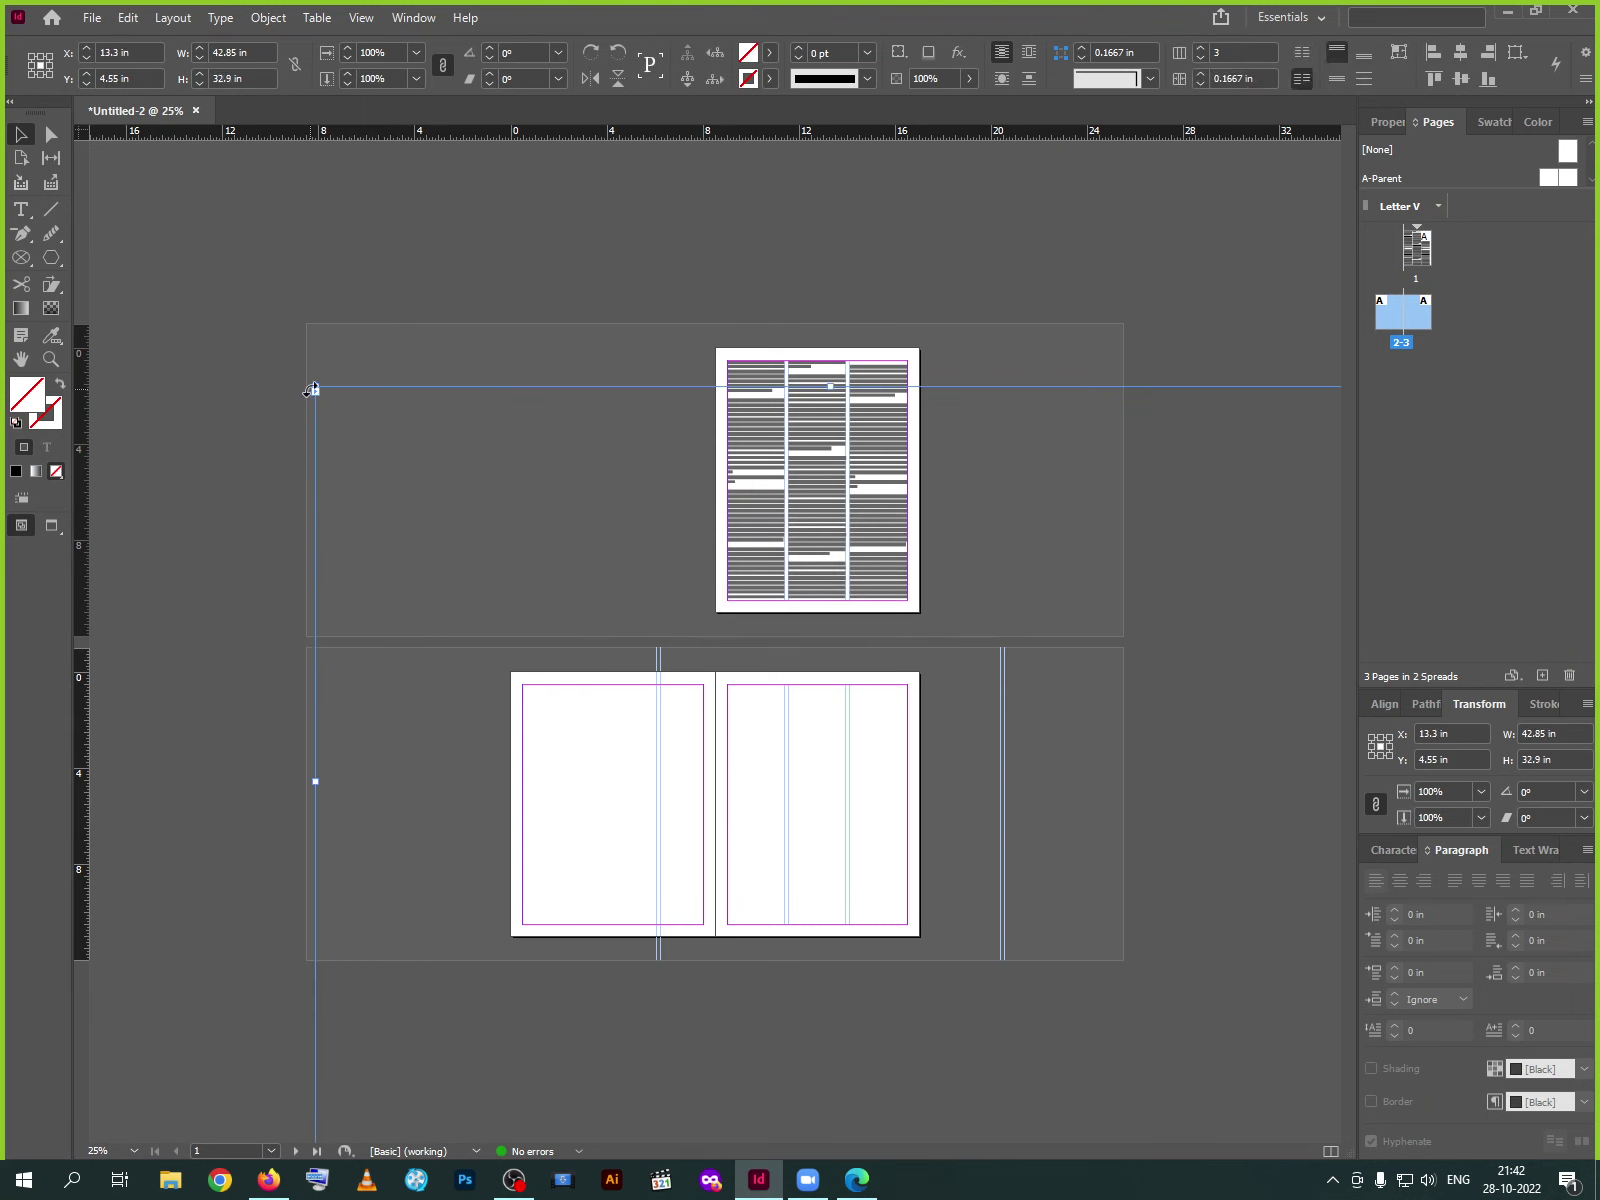
drag(312, 389, 706, 918)
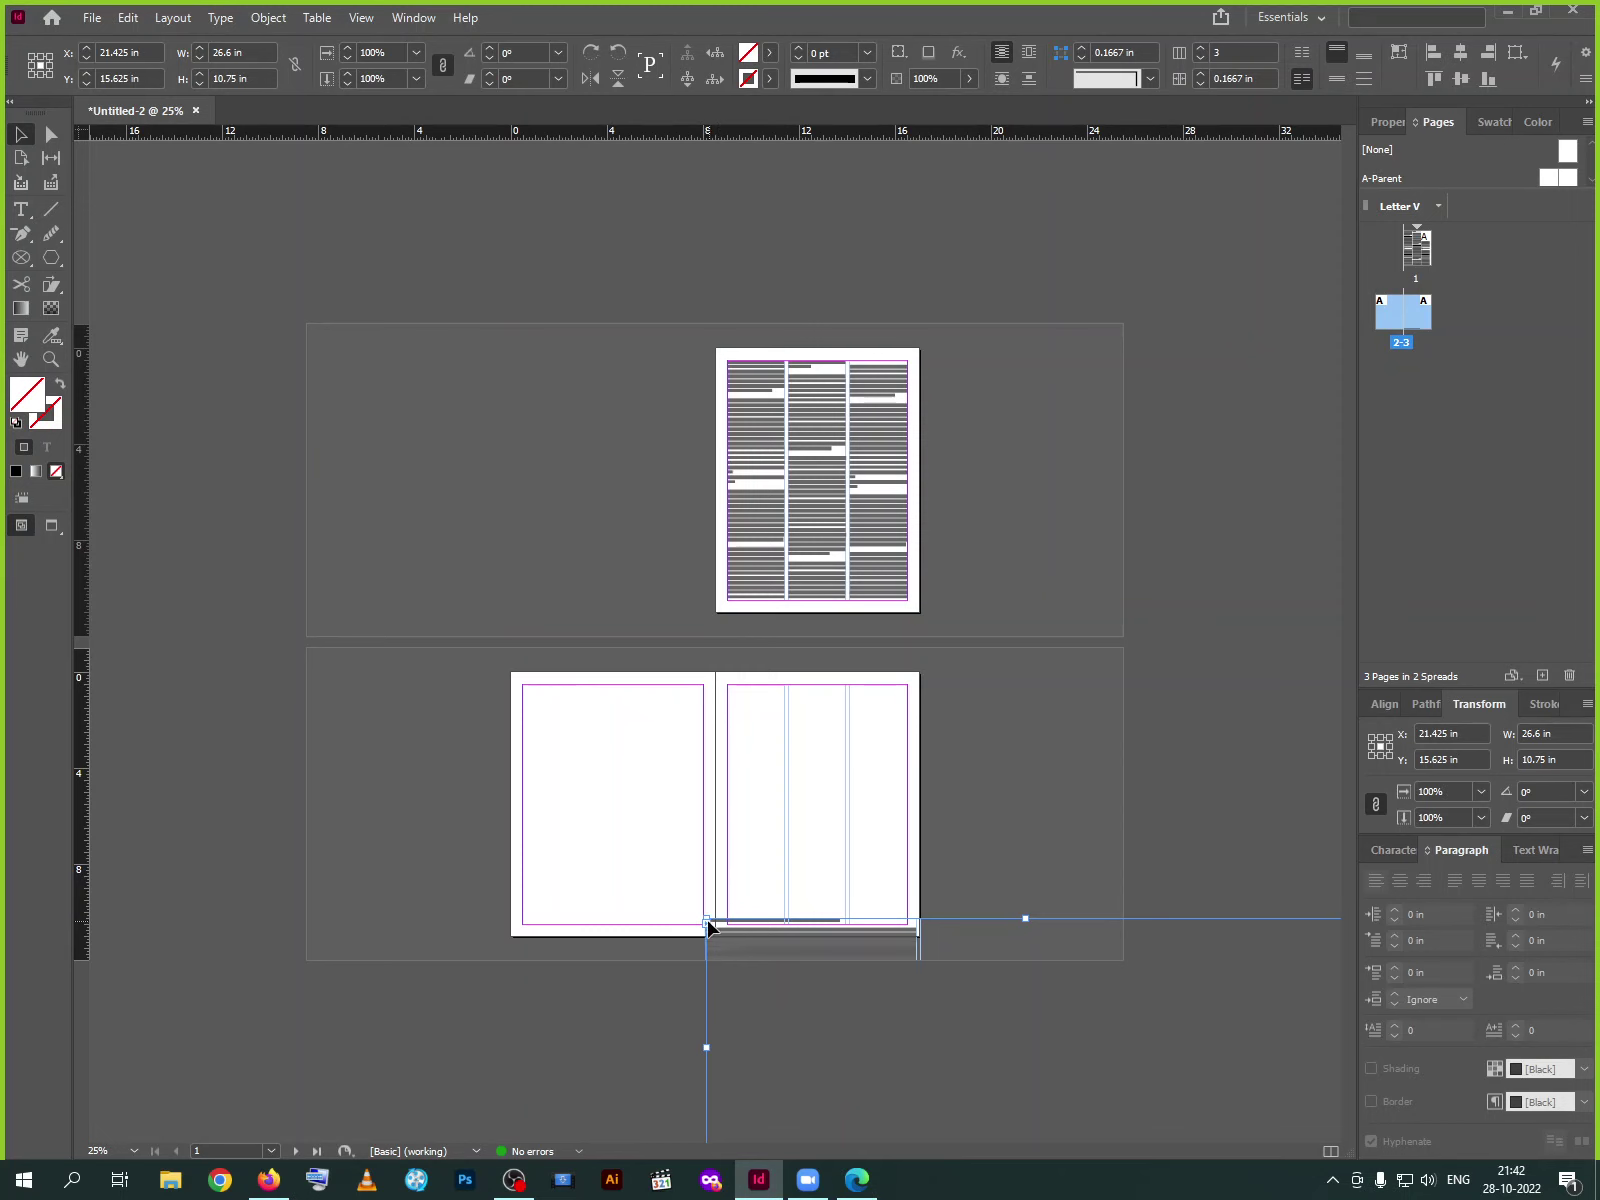
drag(707, 926, 754, 966)
drag(960, 967, 568, 657)
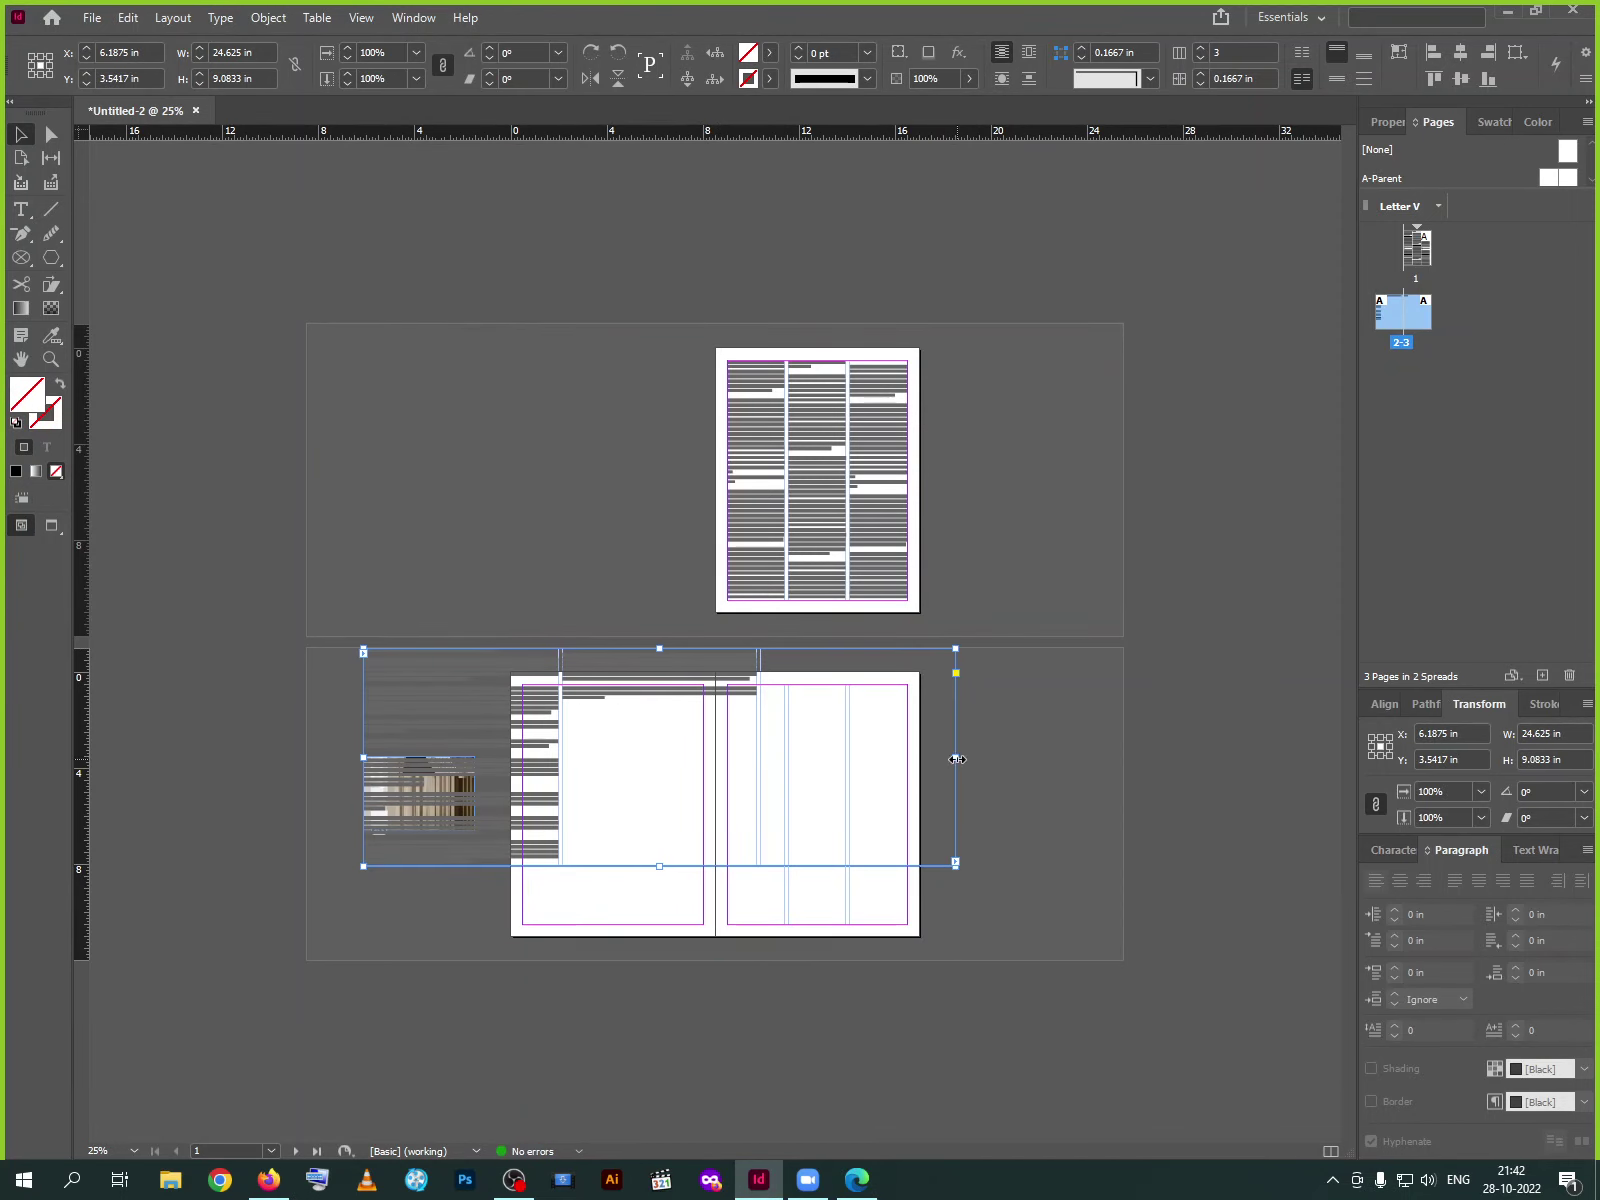
drag(957, 759, 652, 759)
drag(475, 802, 634, 850)
Select the picture content inside the inline image frame on page 2
click(580, 950)
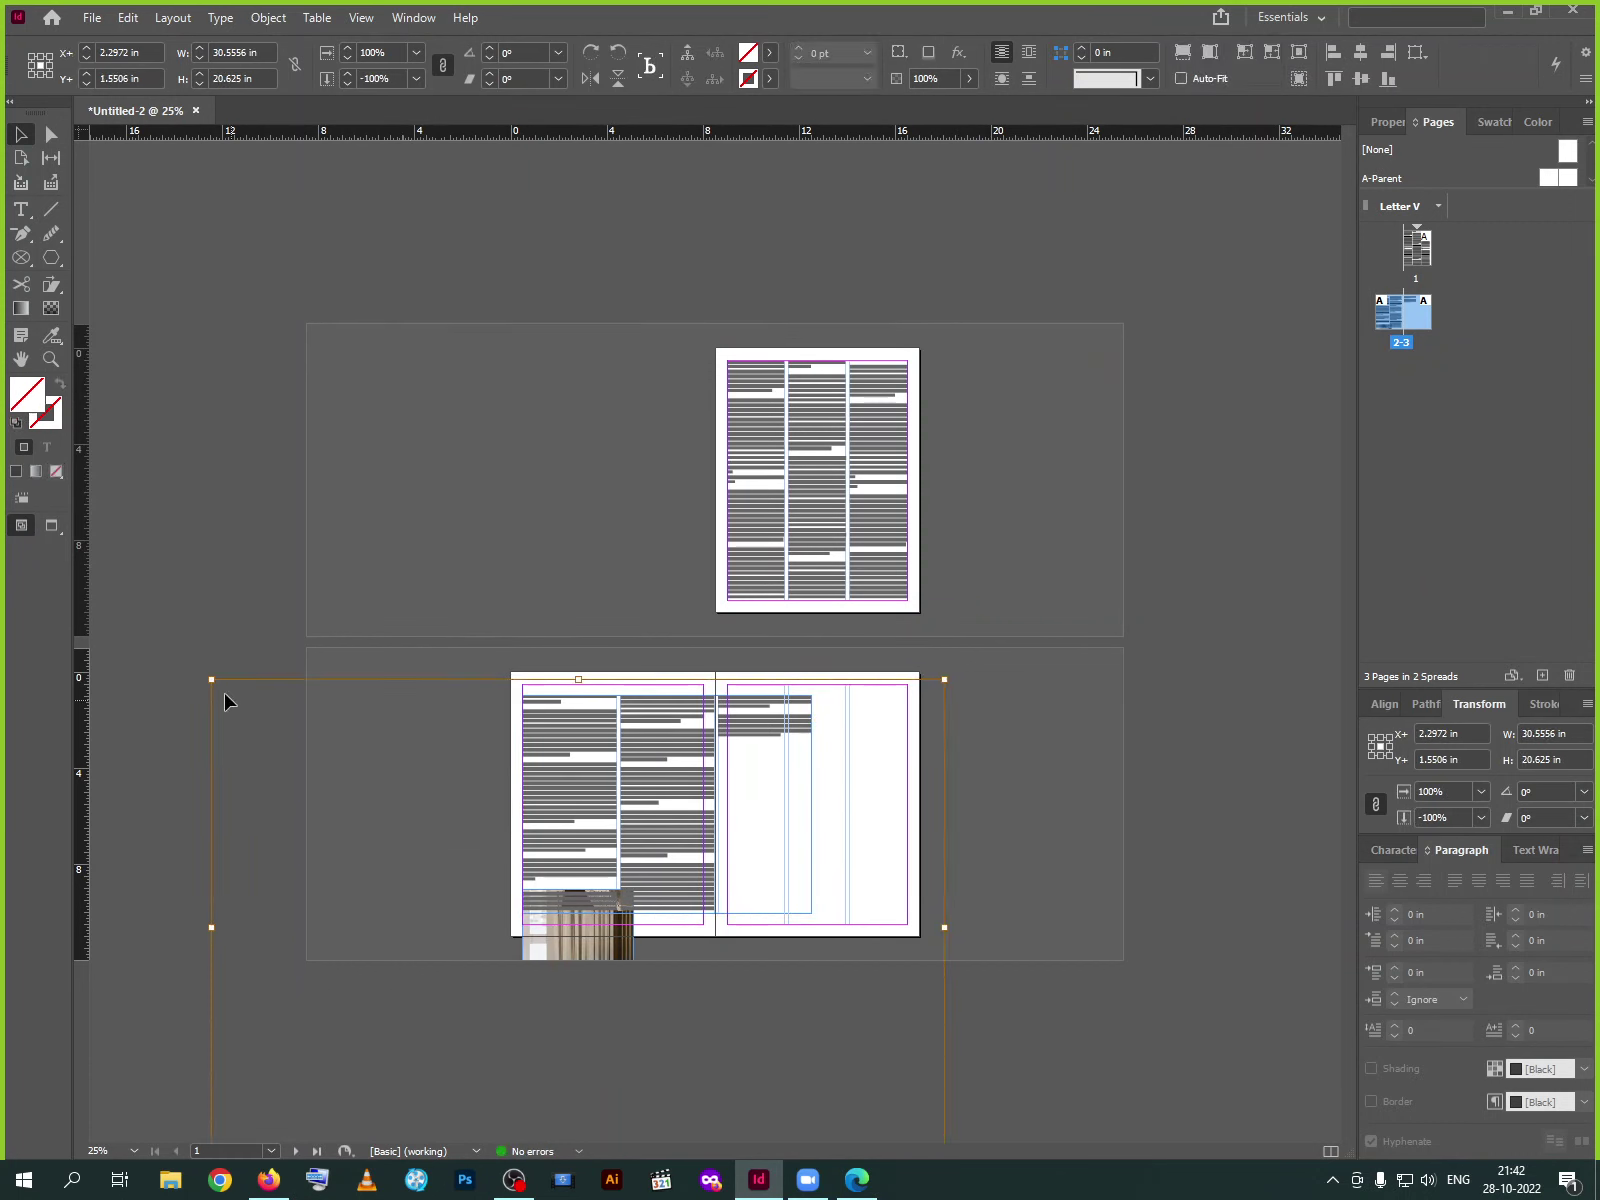
Scale the room photo inside its frame down to about 4.98 × 3.36 in
drag(211, 679, 520, 884)
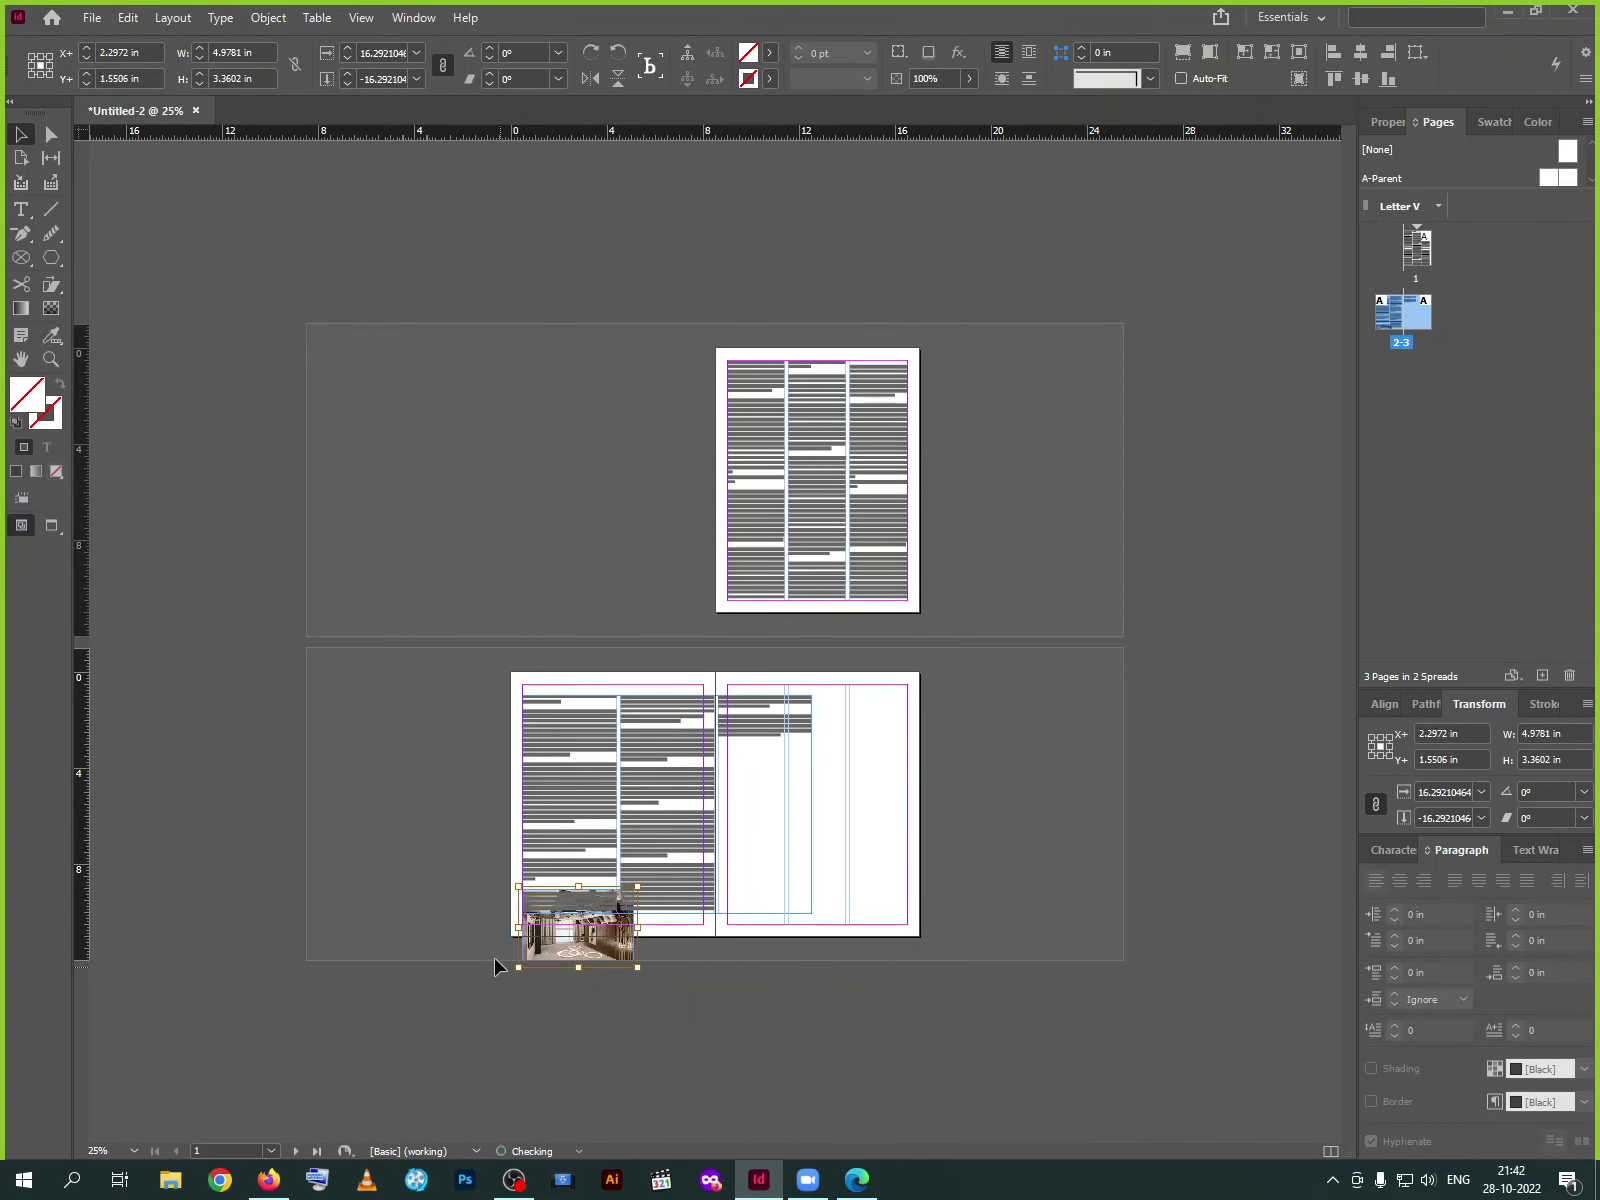
click(595, 990)
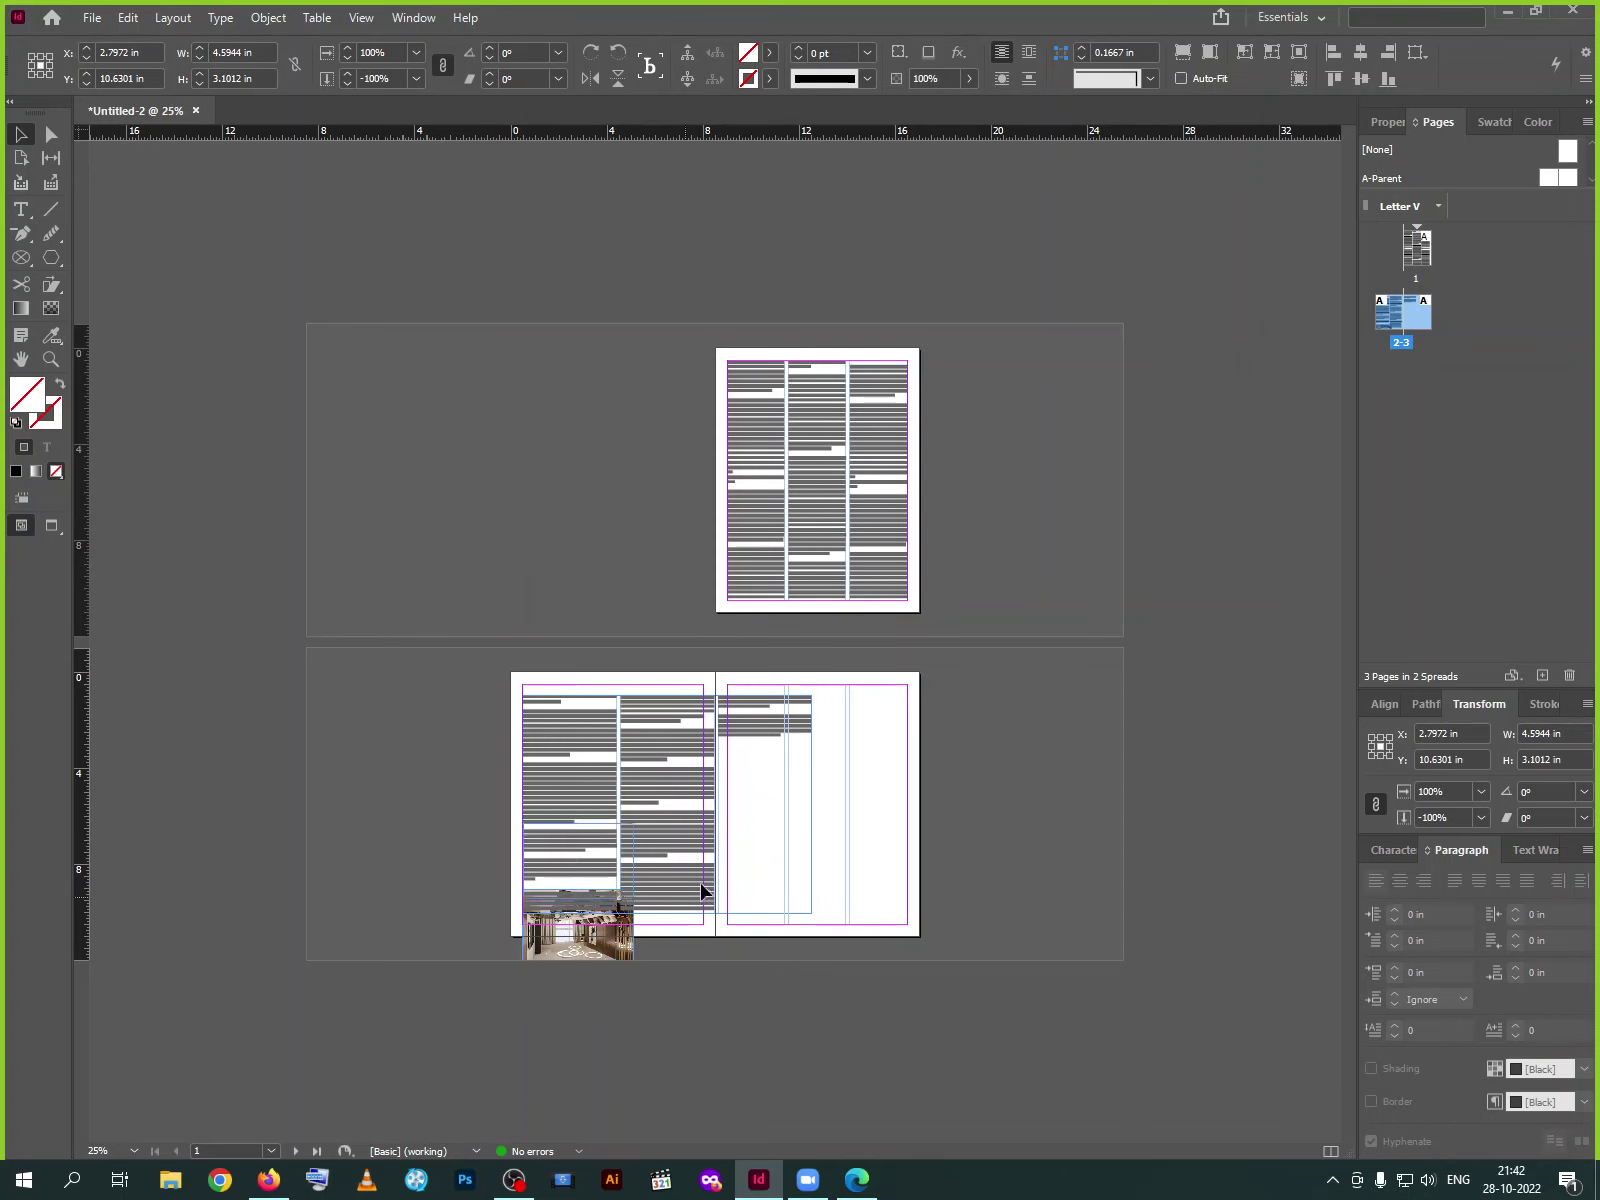
key(ctrl+z)
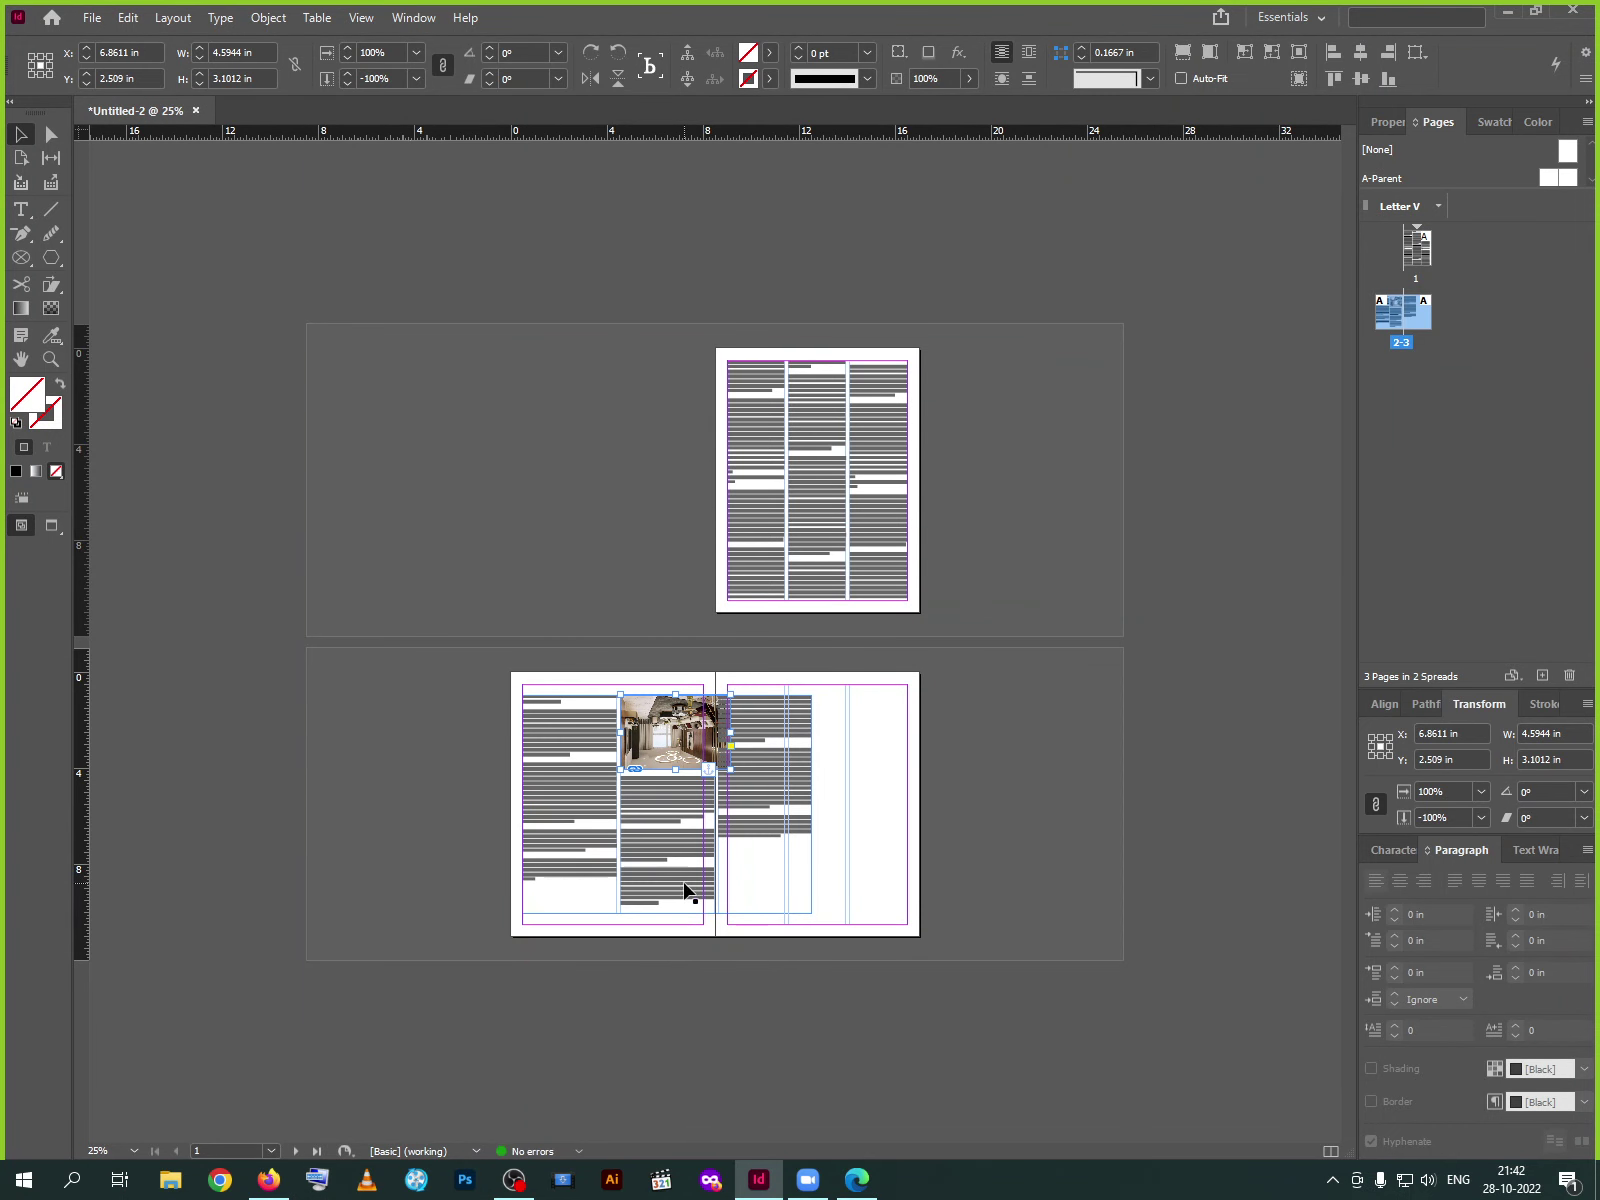
Move the text frame containing the inline photo slightly up and to the right on the lower spread
scroll(688, 890, up, 4)
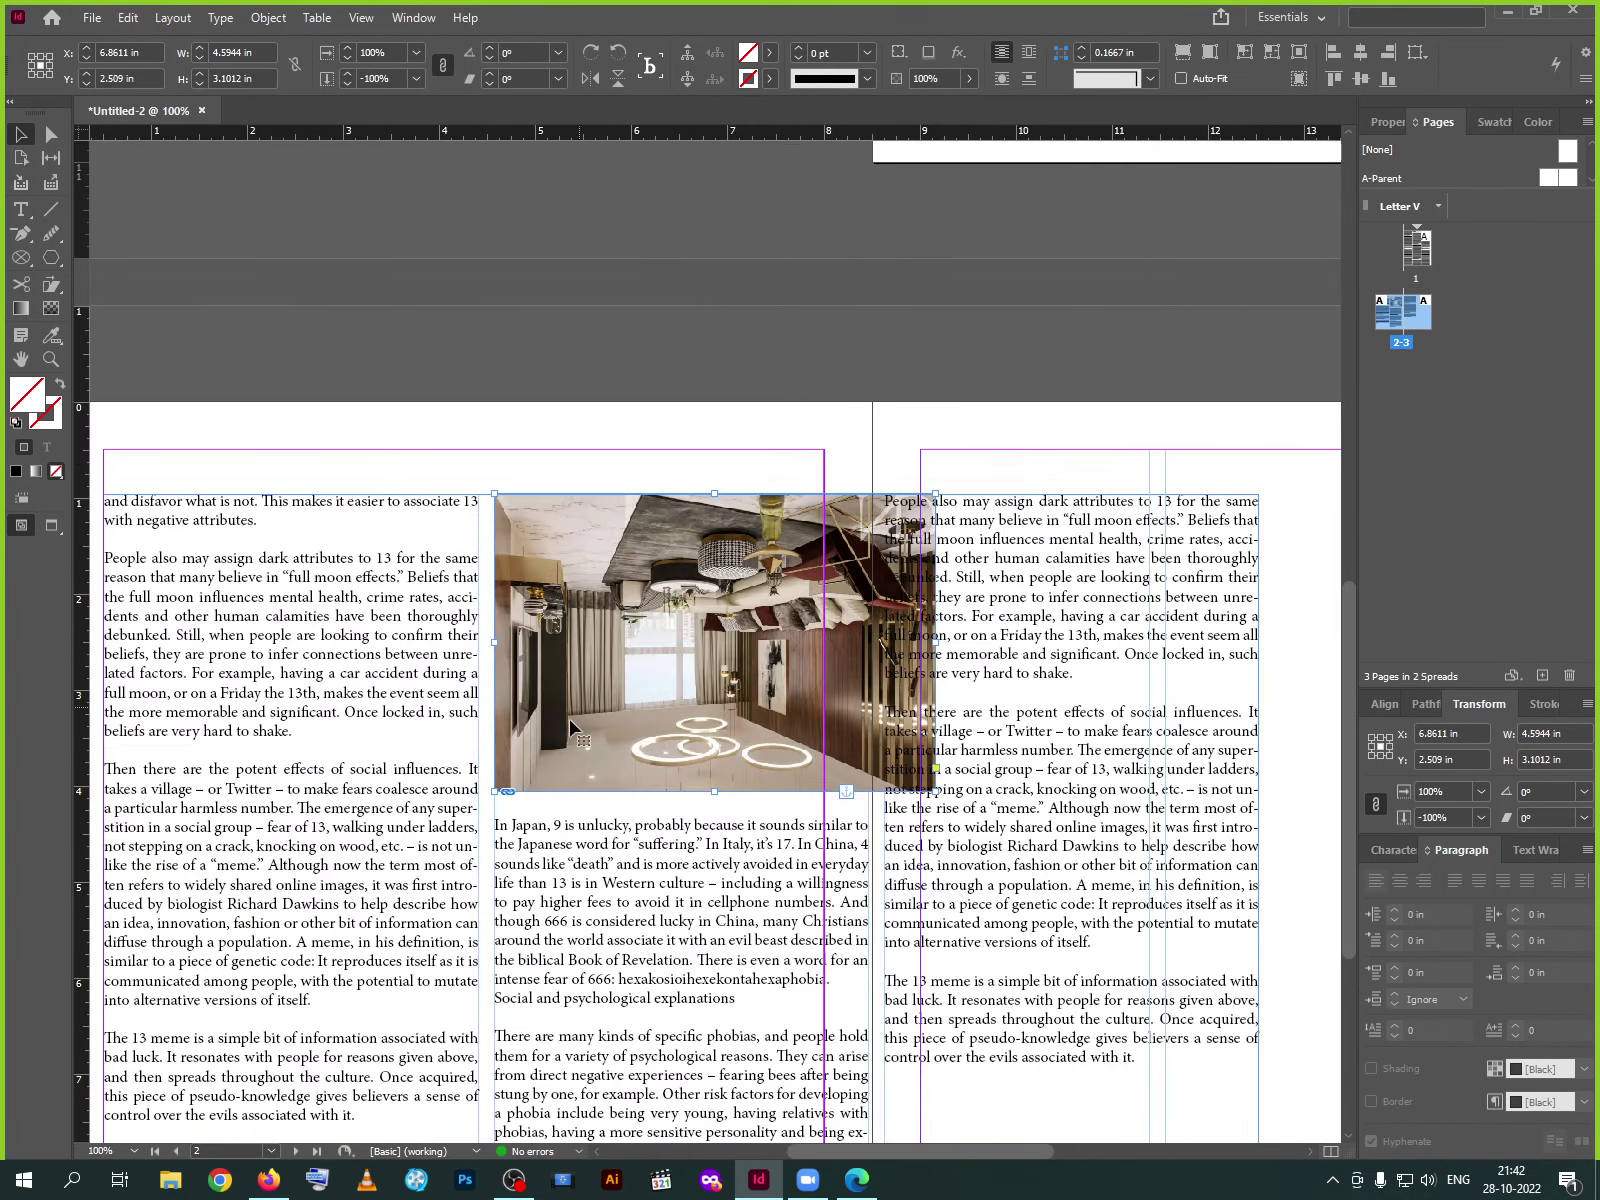
scroll(742, 572, up, 3)
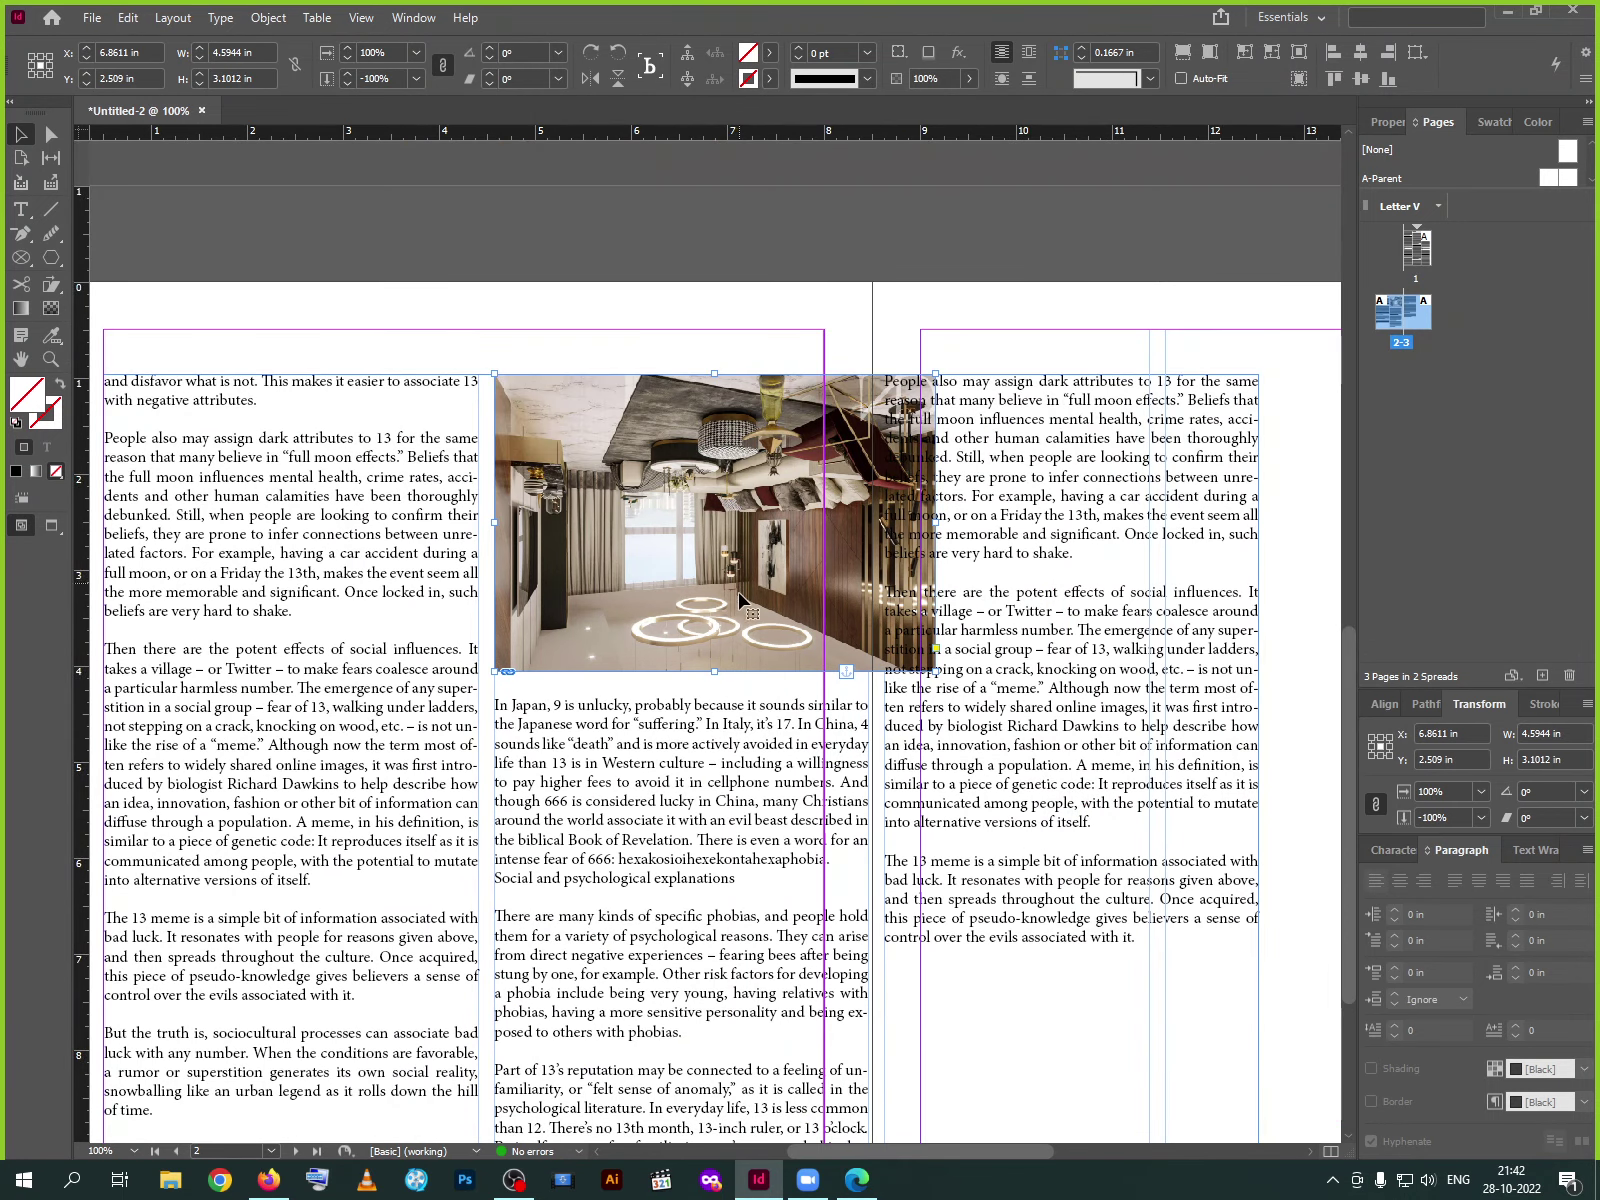
double_click(733, 602)
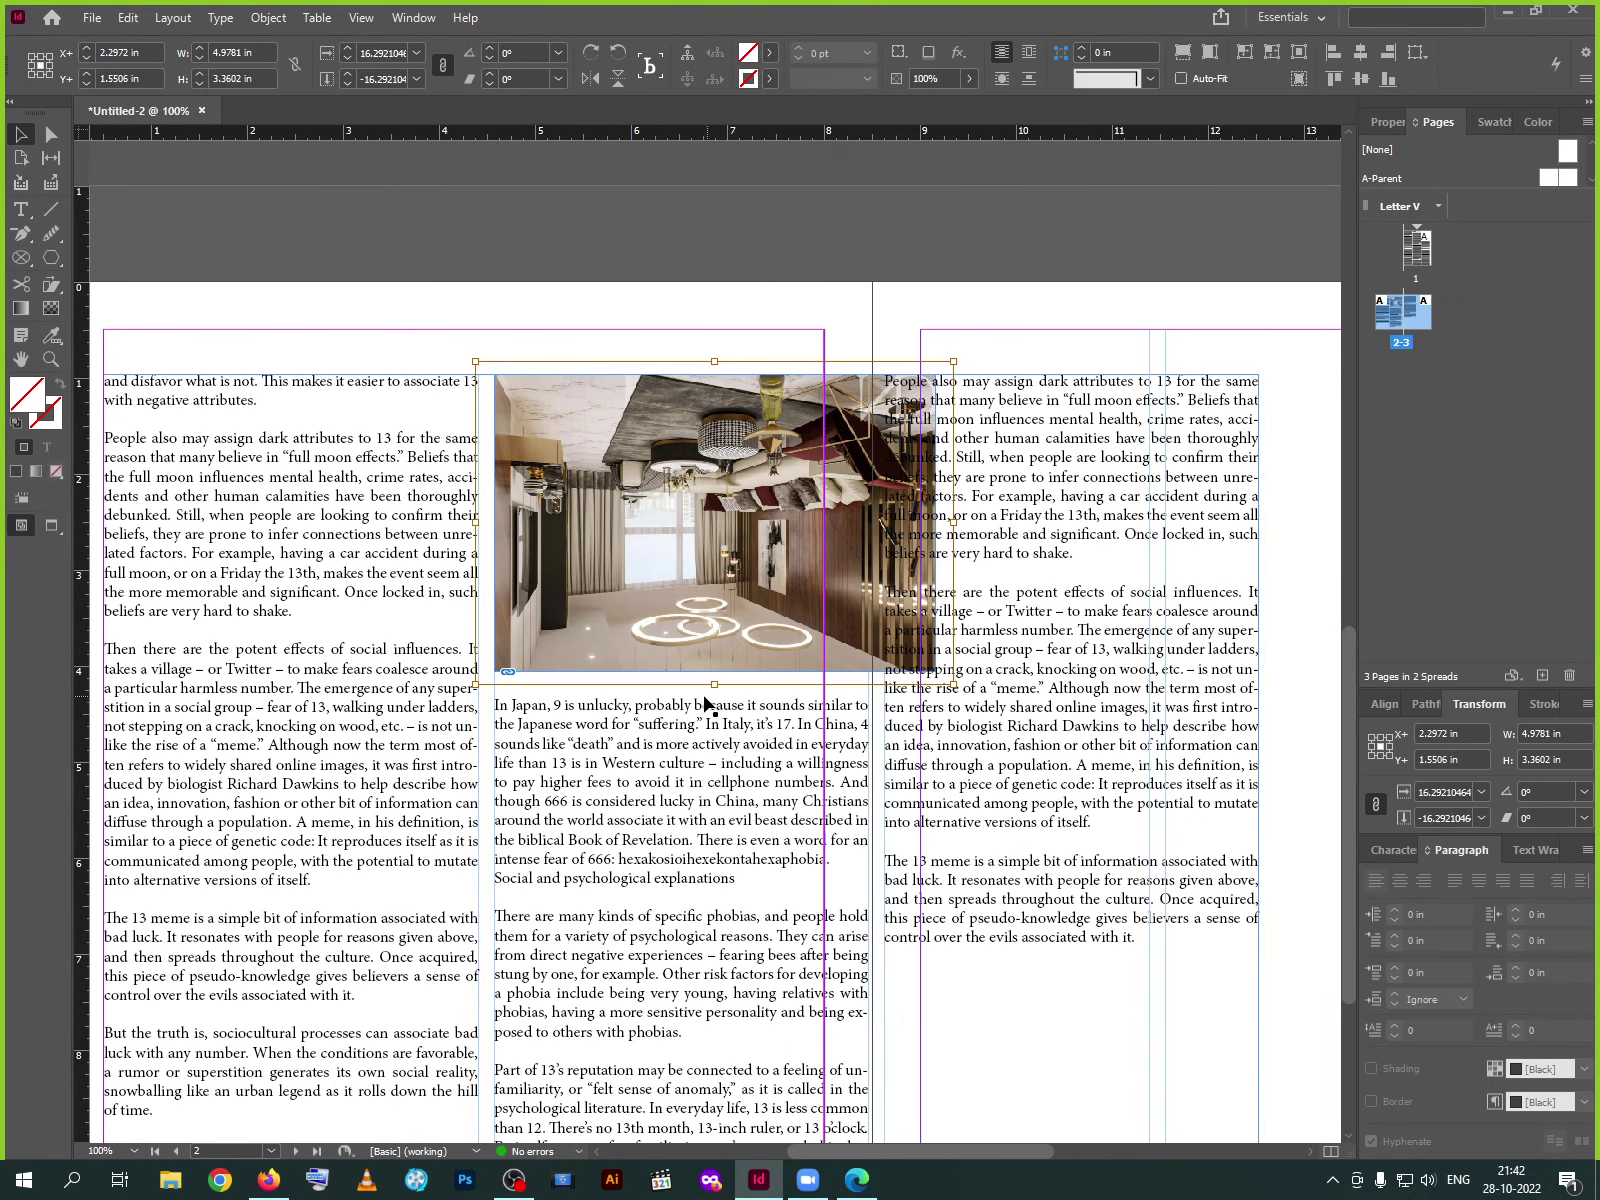
drag(708, 697, 758, 637)
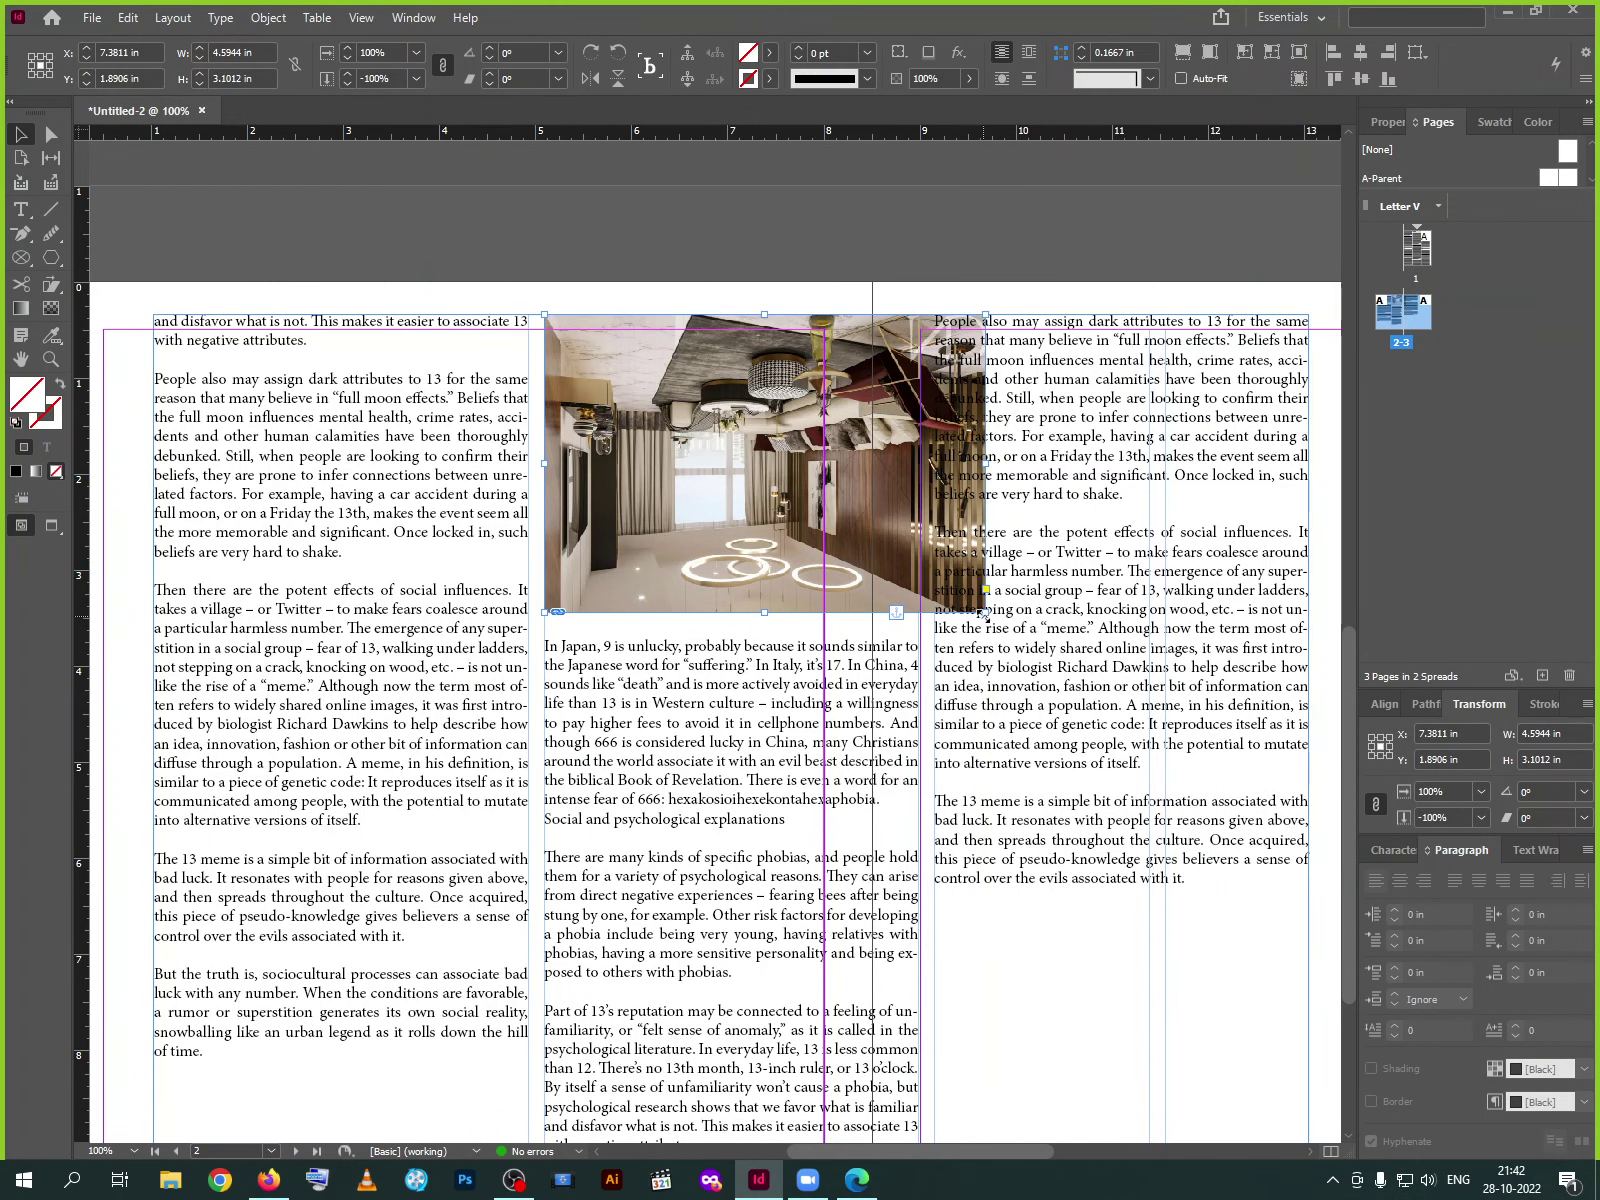
Reduce the photo frame to about 2.84 × 1.92 in and scale the photo inside it to about 3.02 × 2.04 in
drag(984, 612, 750, 498)
double_click(700, 445)
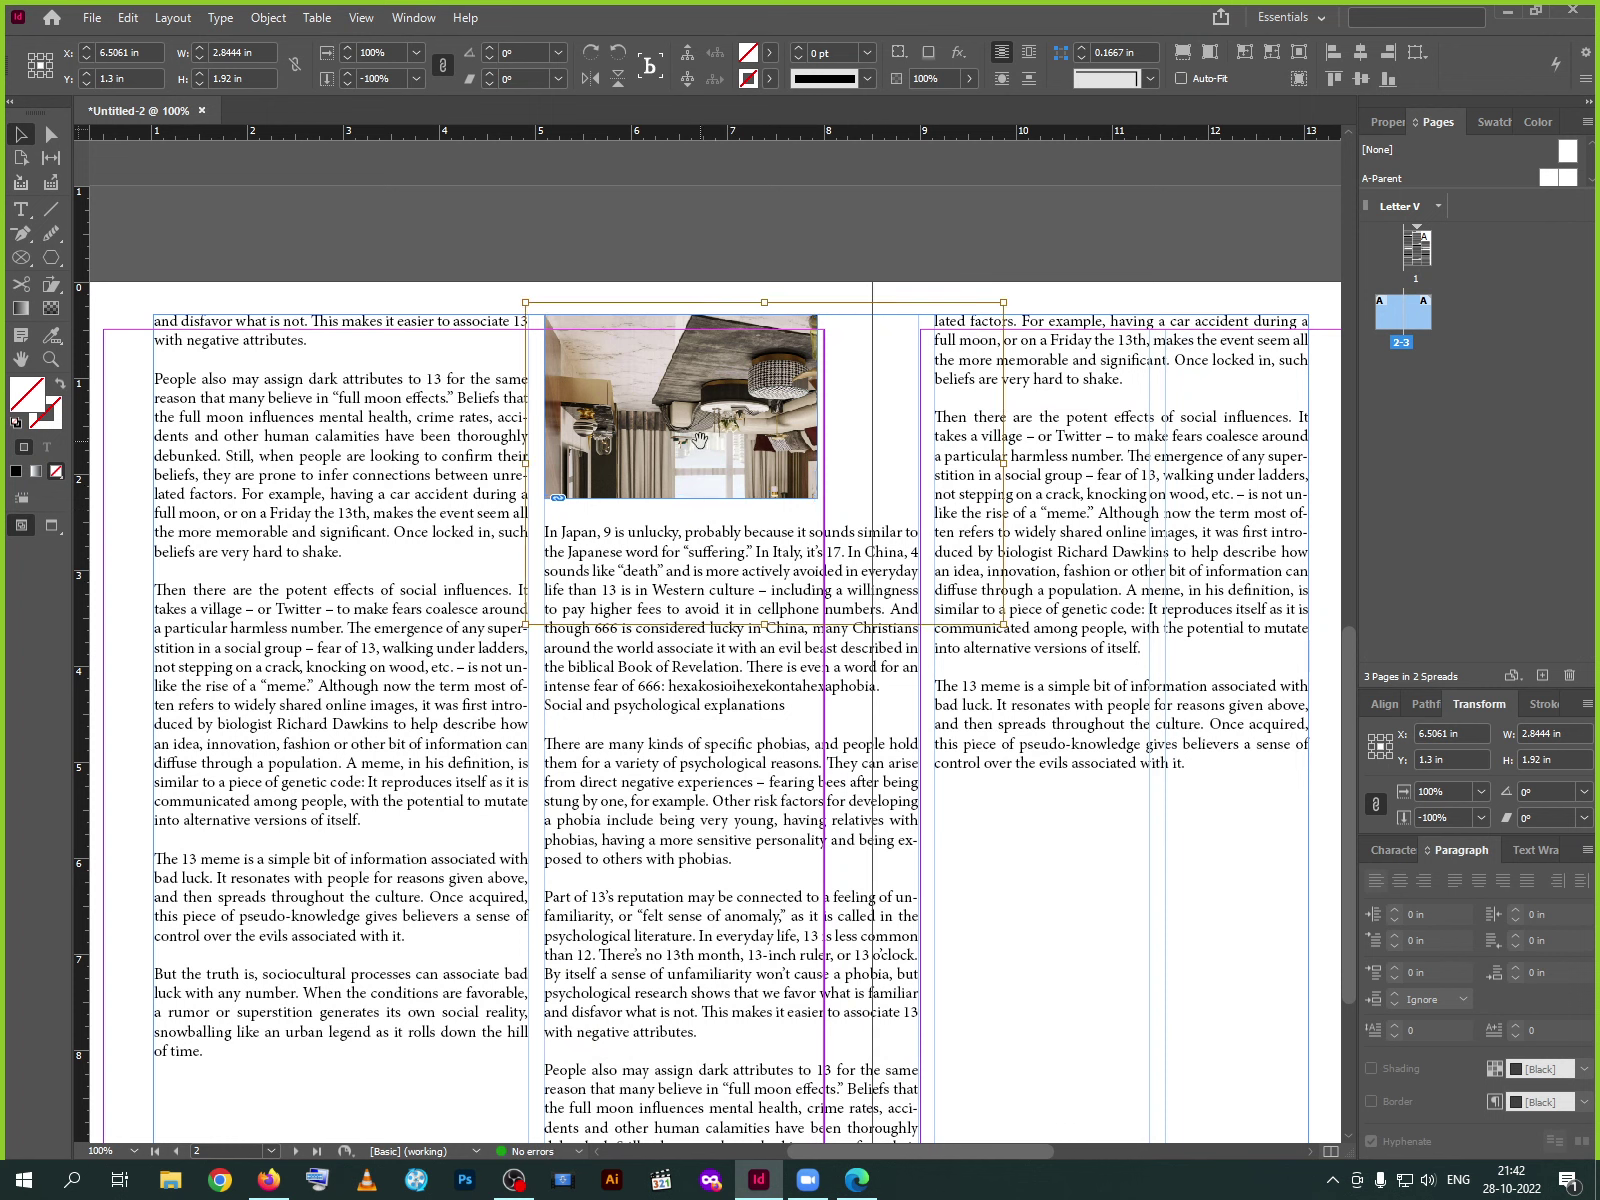
drag(1002, 625, 815, 498)
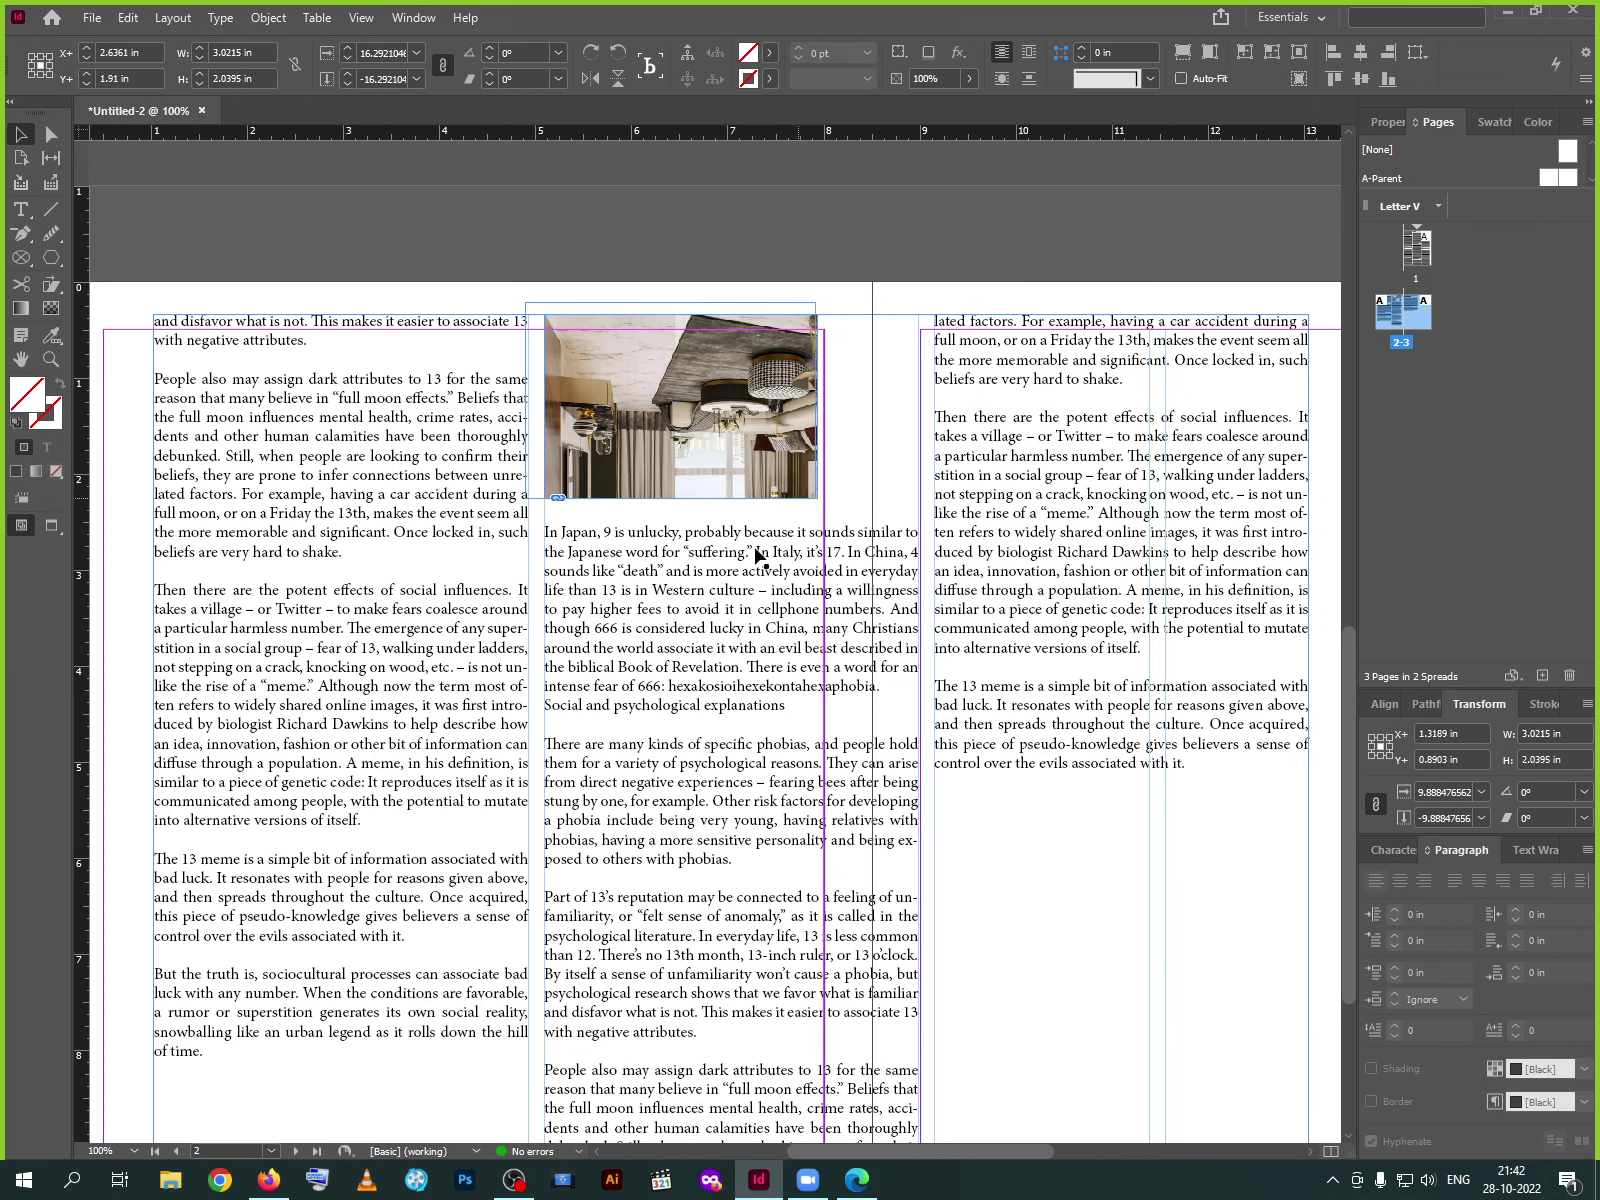
Flip the upside-down photo frame vertically so the photo is upright, and stretch the frame to about 1.41 in high
double_click(703, 466)
drag(680, 497, 680, 240)
scroll(490, 730, down, 3)
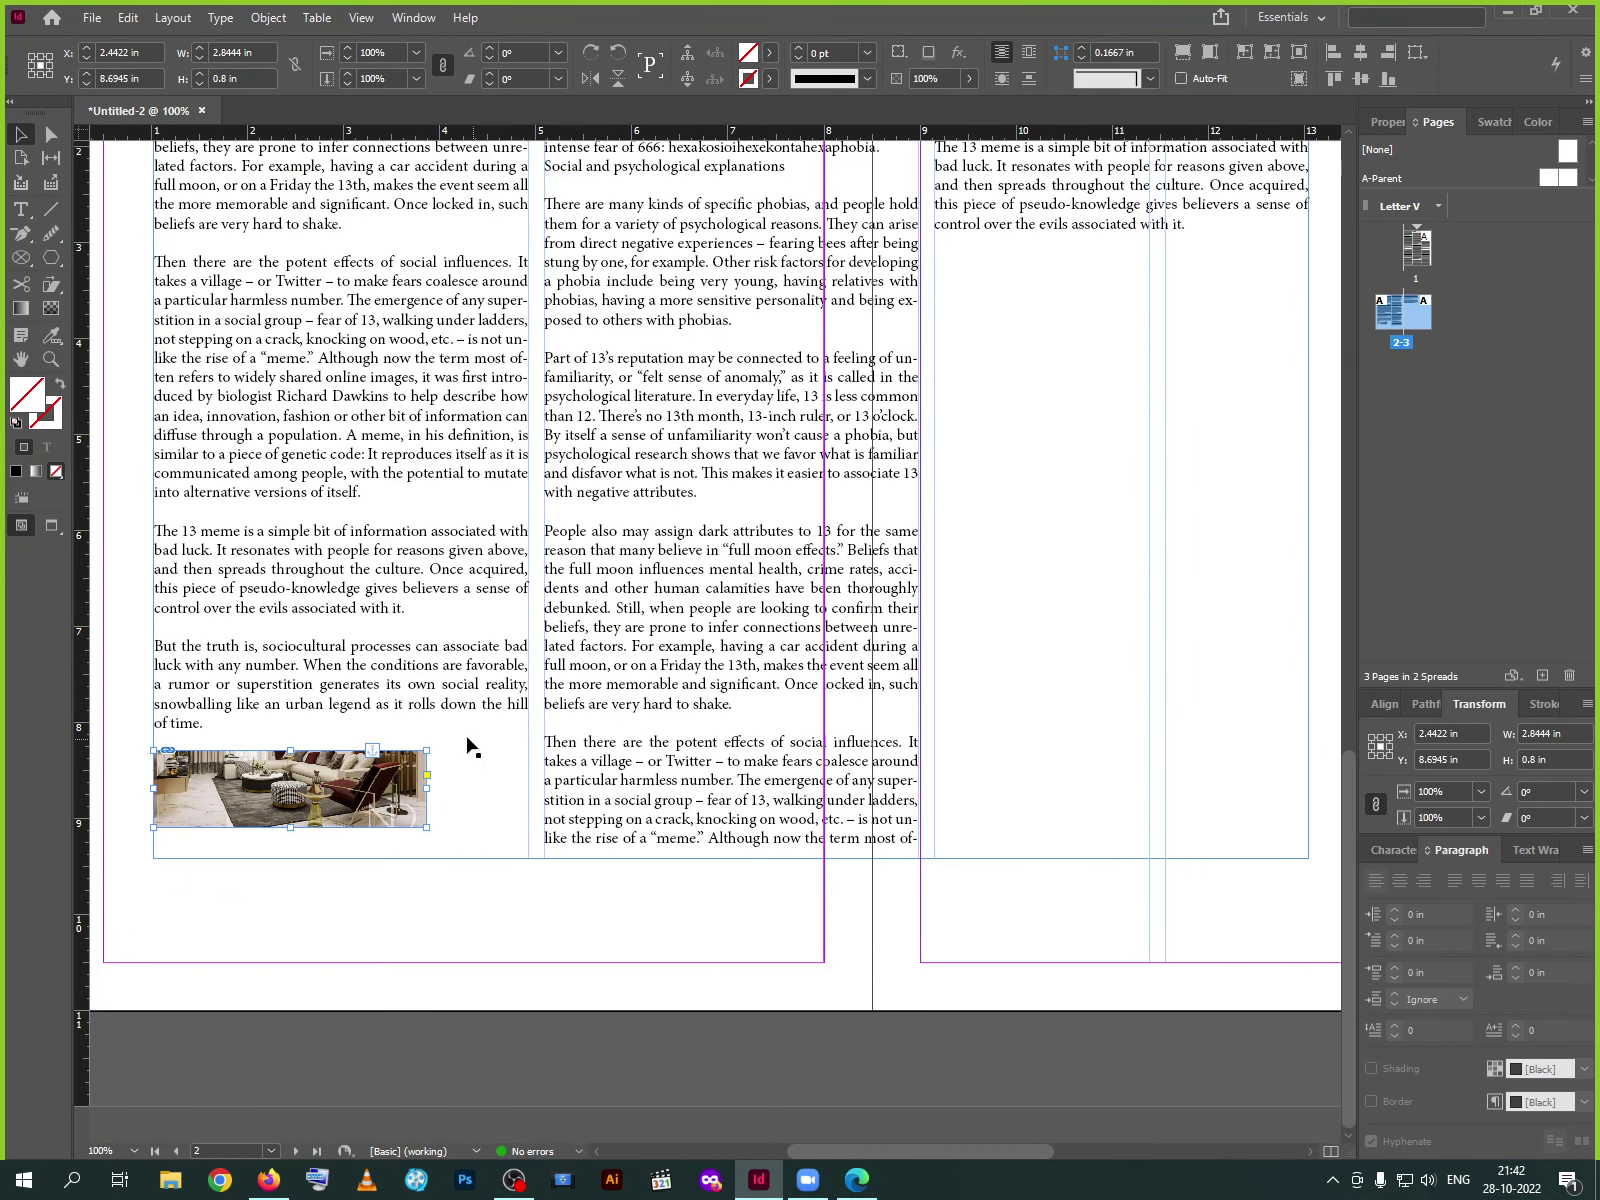
drag(292, 830, 301, 888)
scroll(645, 427, up, 5)
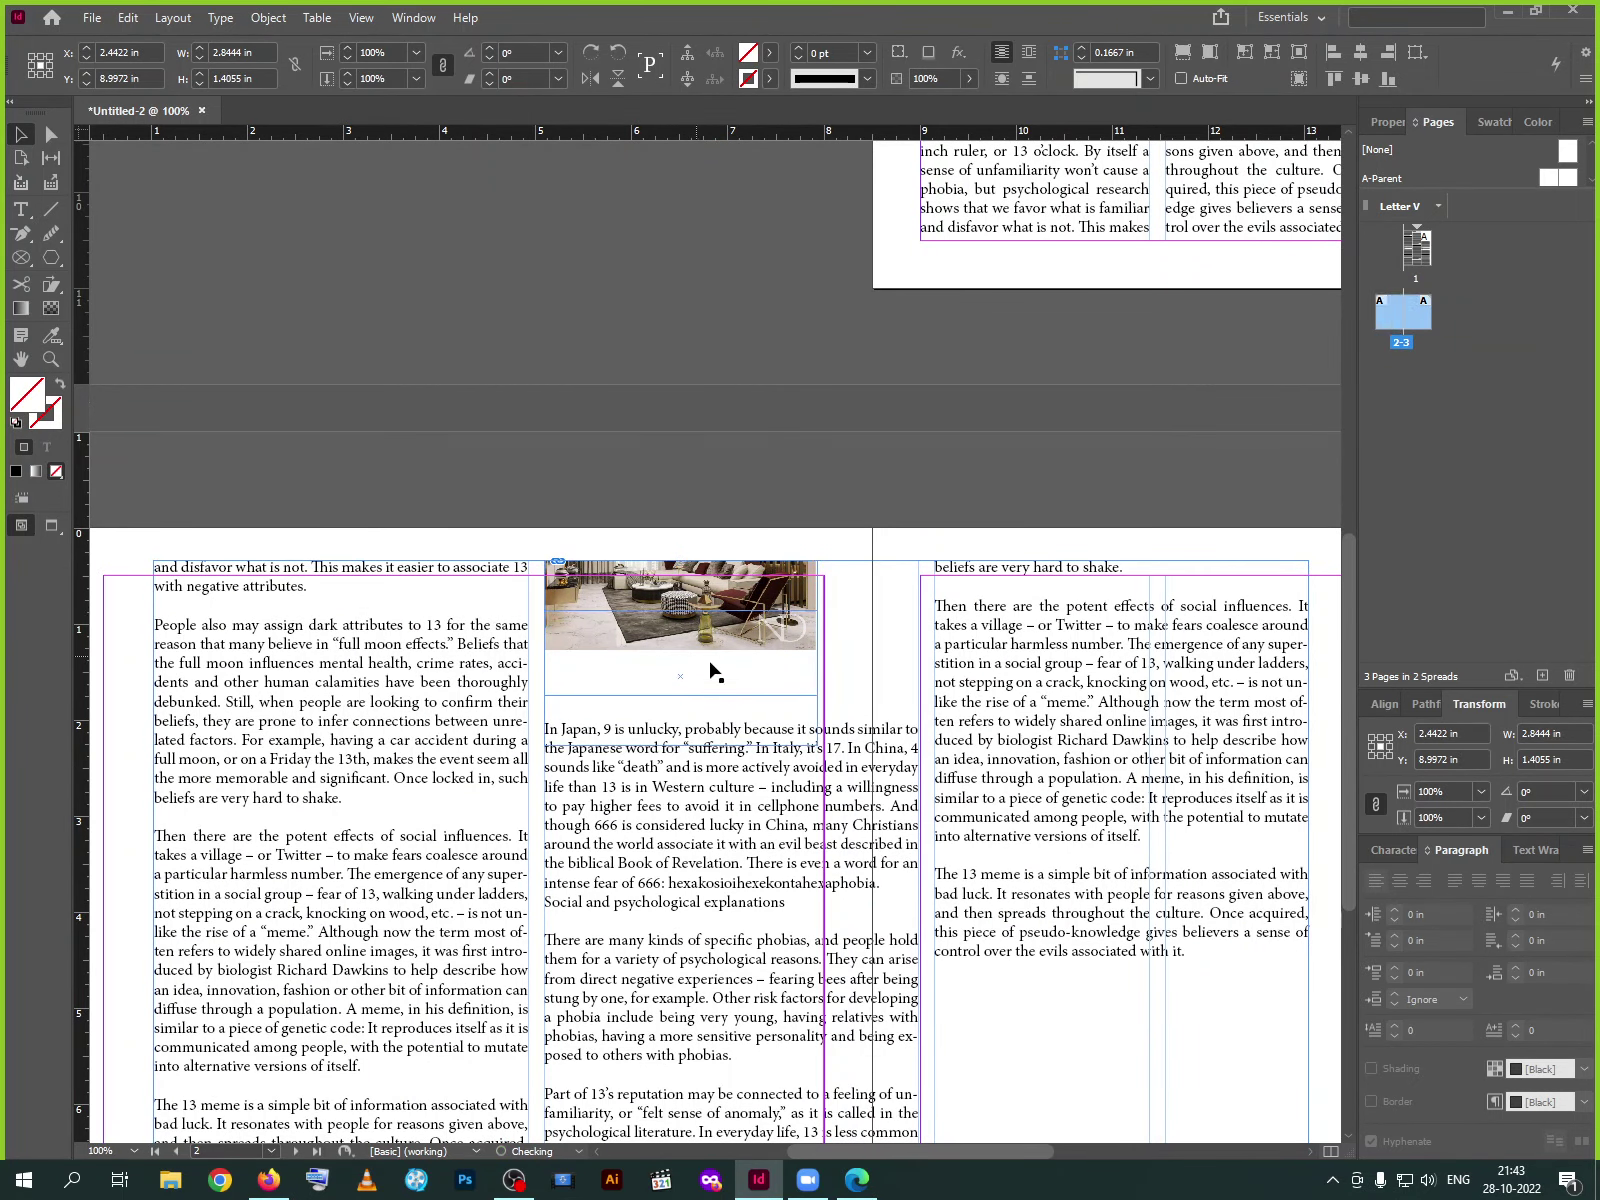
key(ctrl+z)
Slide the photo down inside its frame so the room view fills the frame
scroll(697, 660, down, 4)
scroll(697, 660, down, 2)
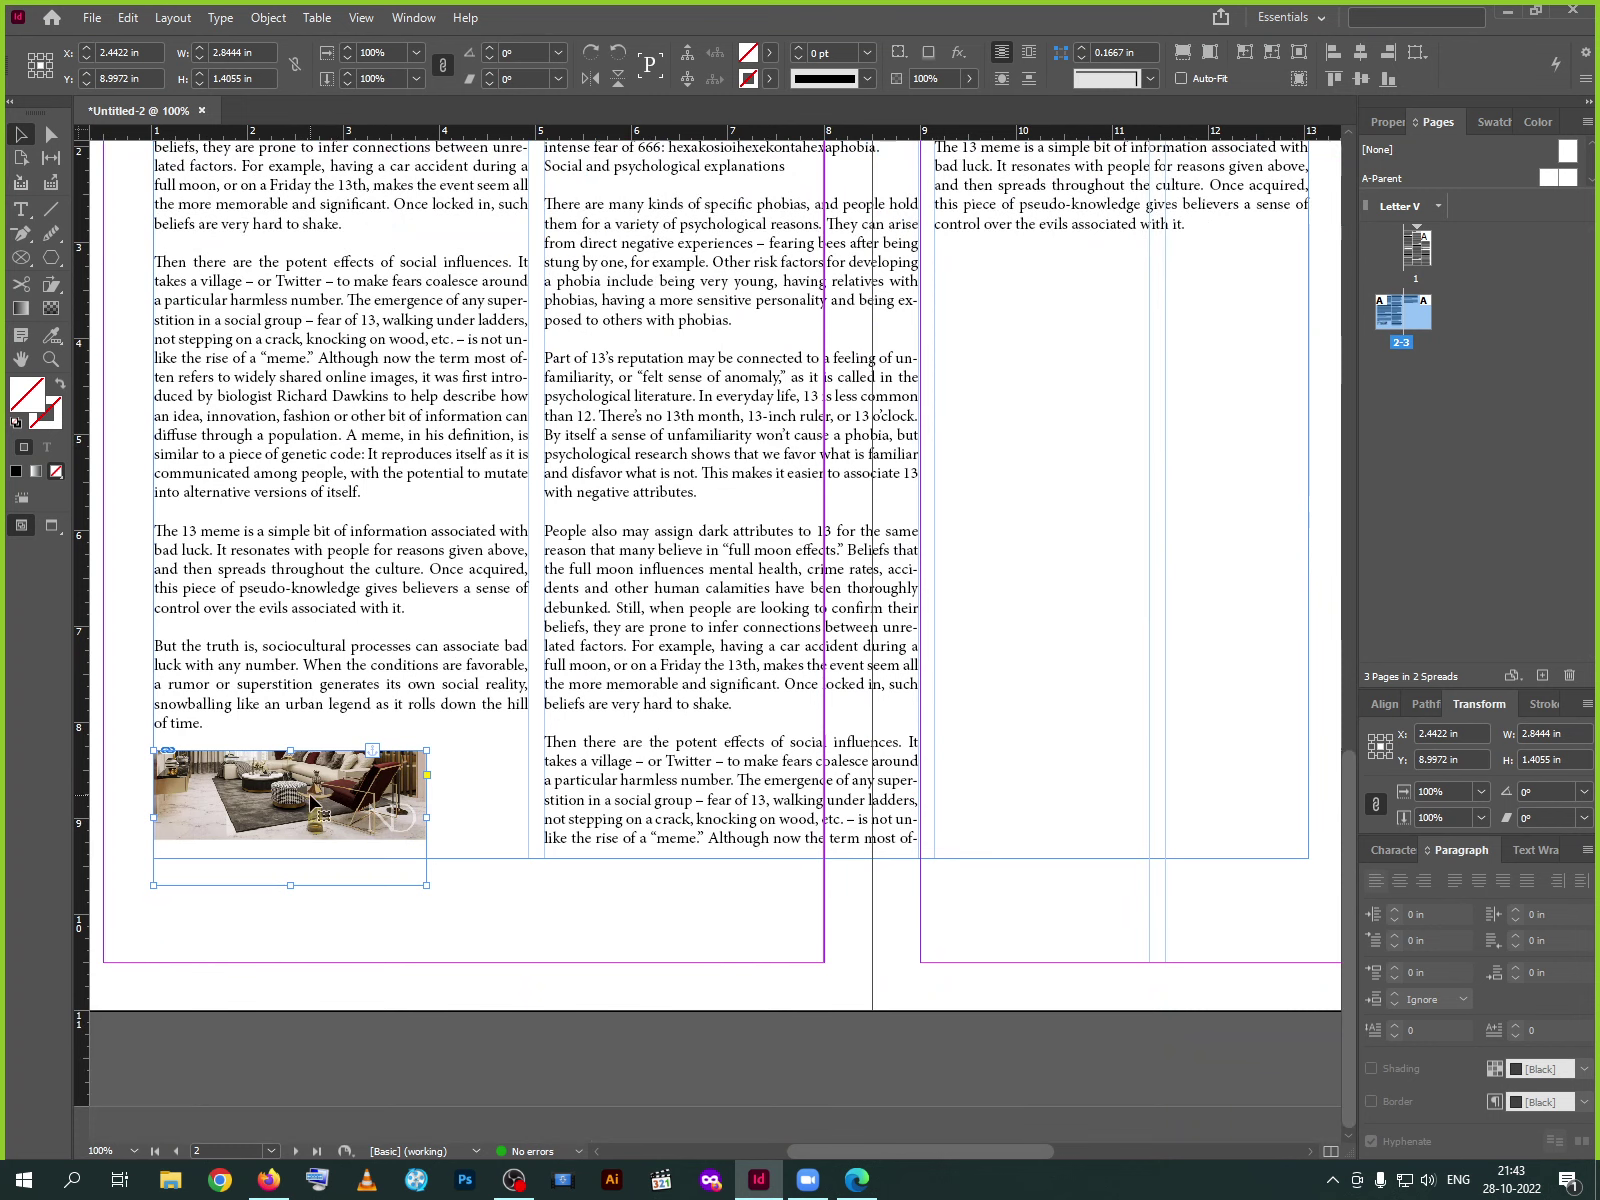
click(312, 800)
drag(301, 807, 308, 867)
click(510, 918)
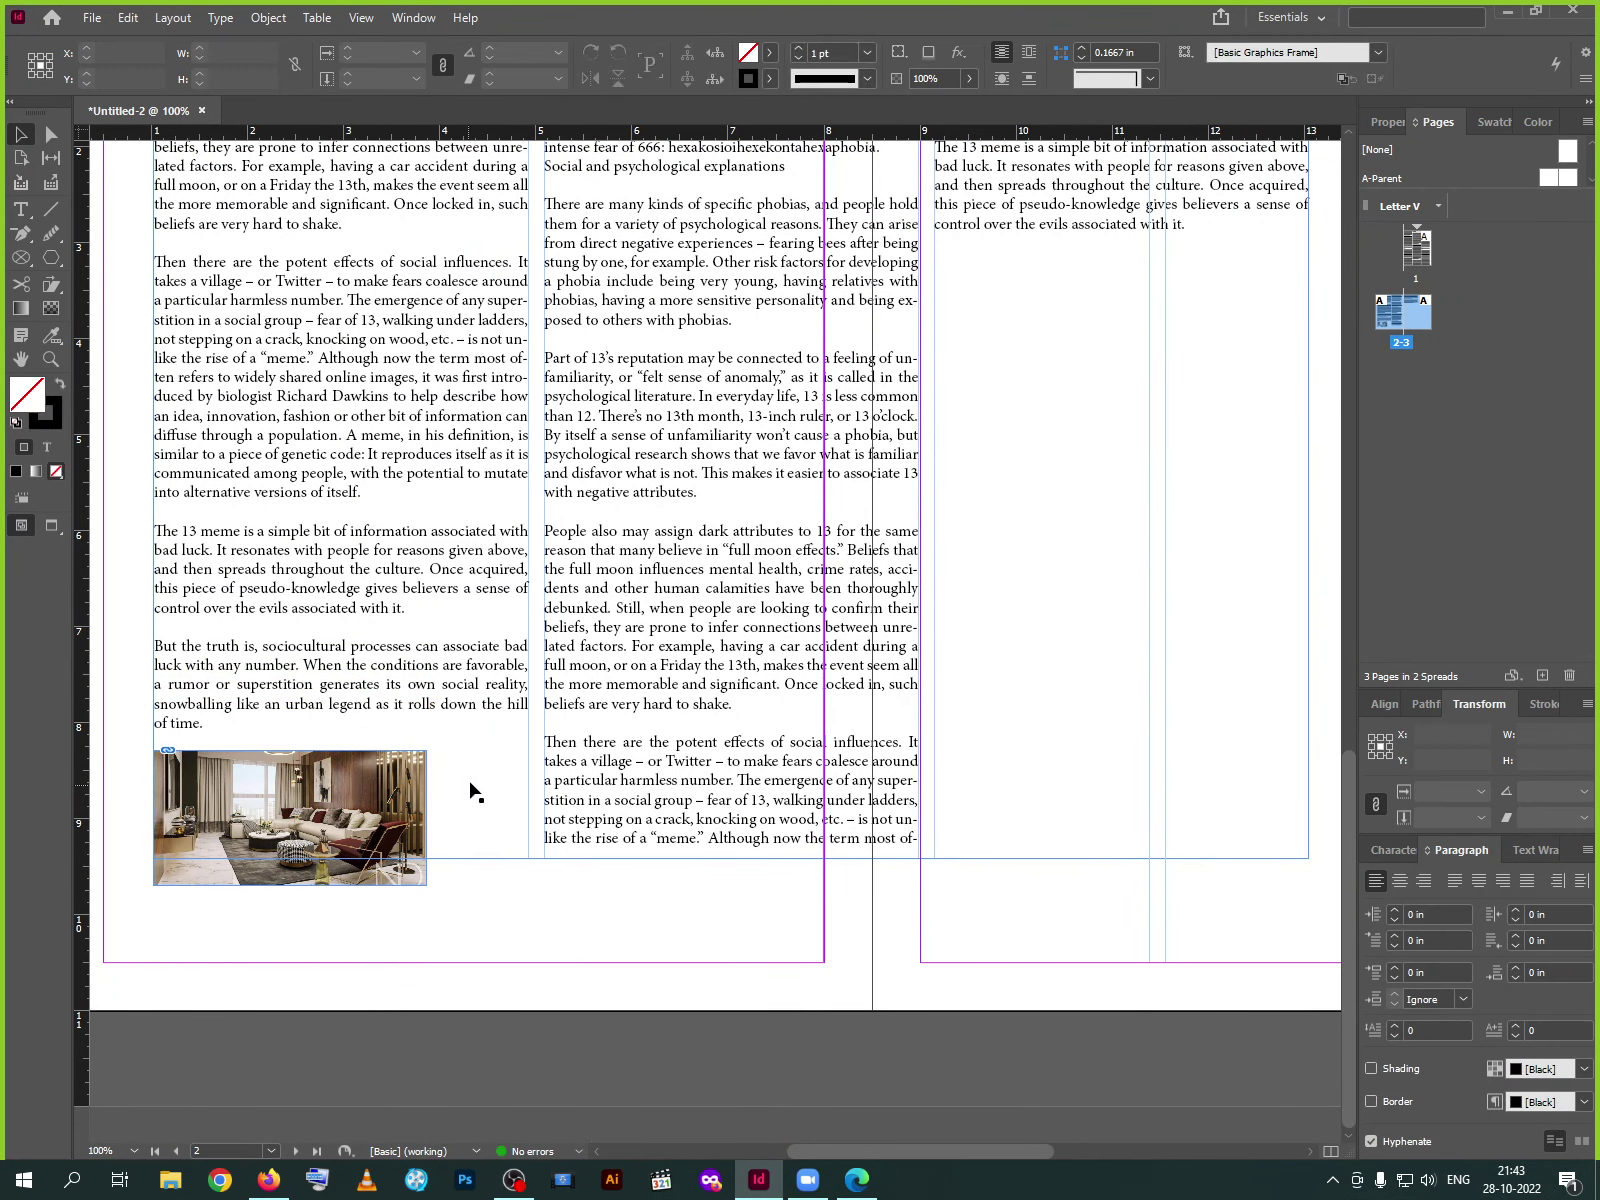
Enlarge the photo frame to about 3.36 × 1.89 in
scroll(485, 830, up, 2)
scroll(480, 800, down, 1)
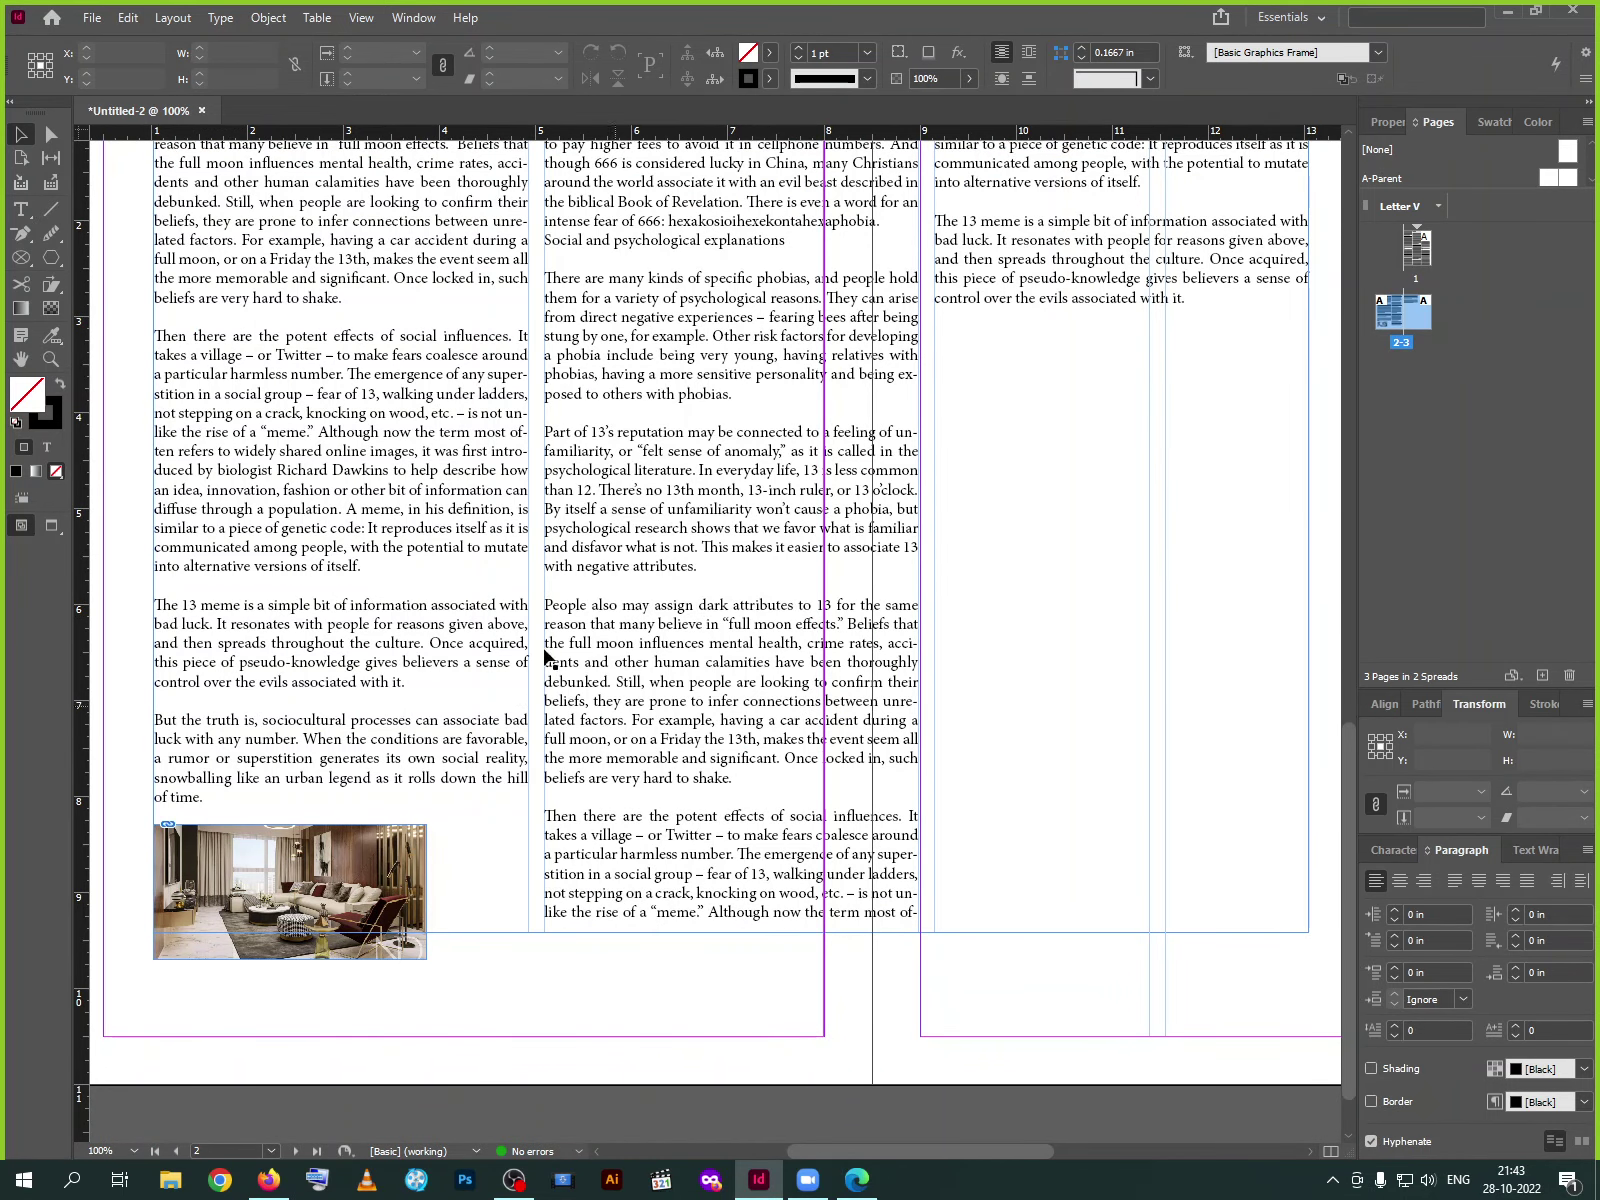
click(410, 950)
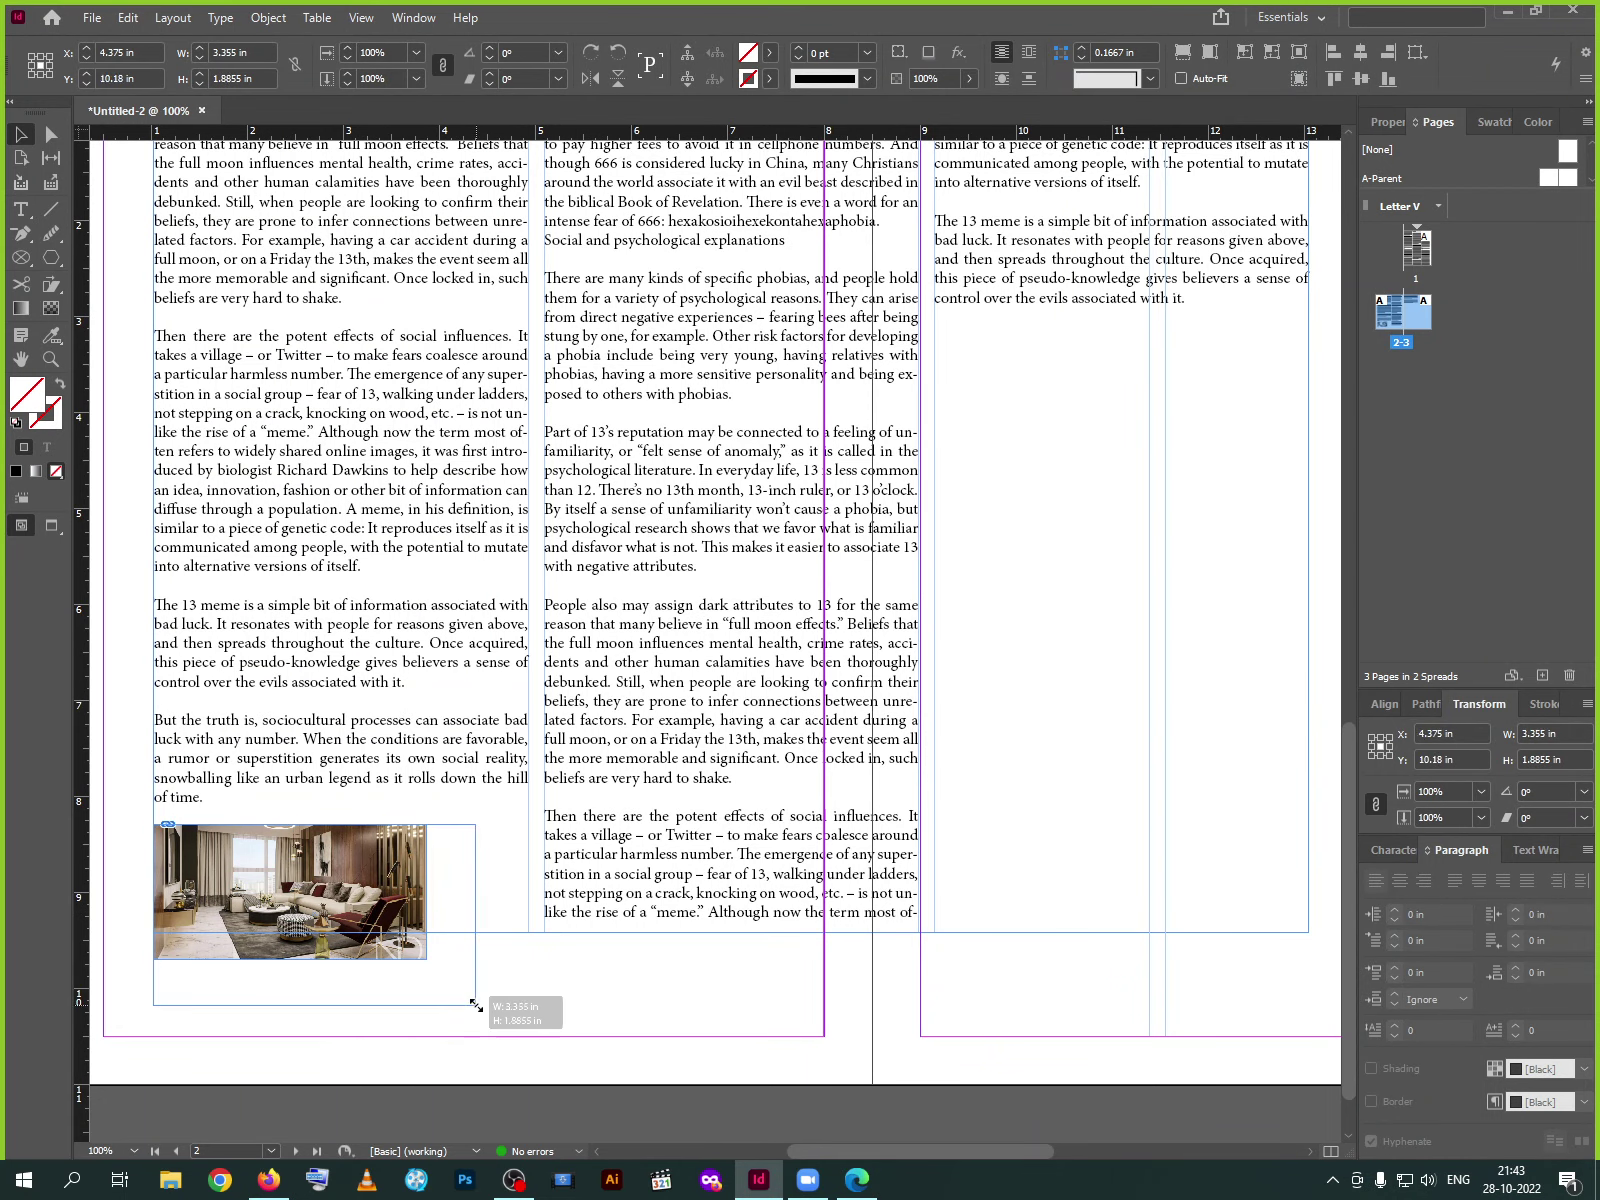
key(ctrl+z)
scroll(720, 560, up, 7)
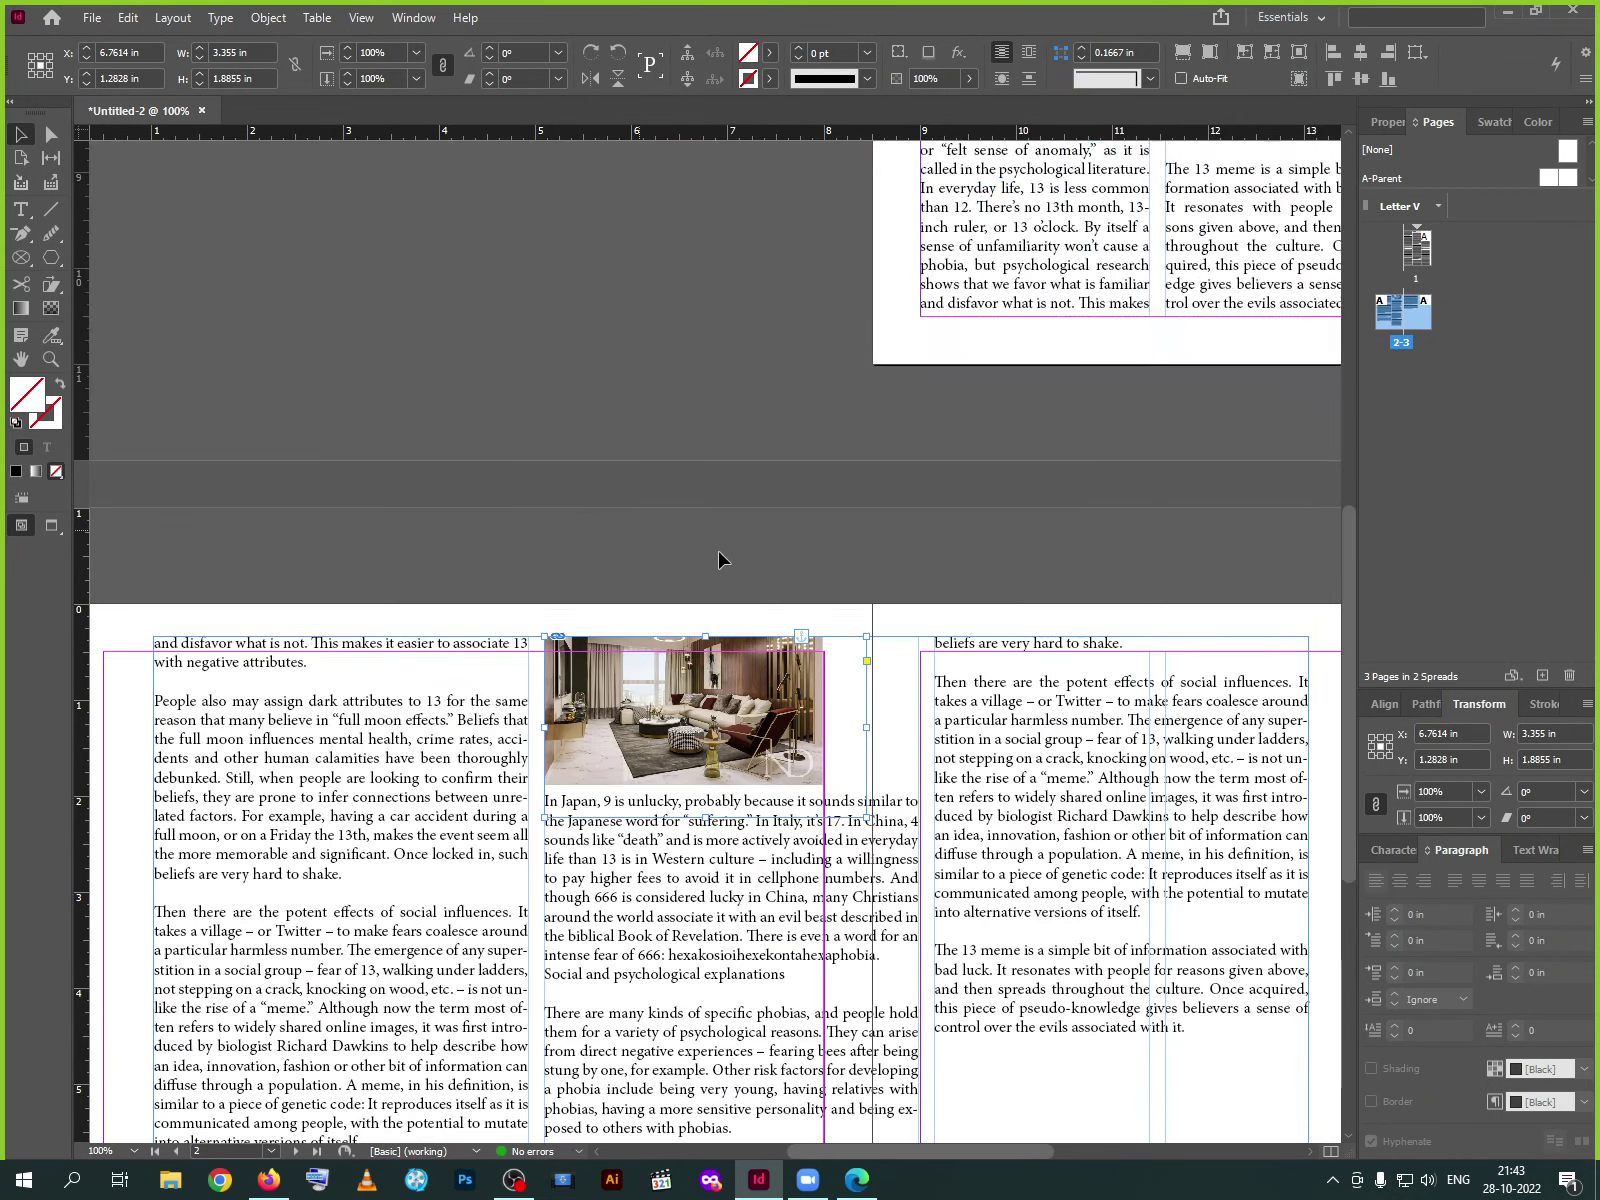
Shift the photo down inside its frame and trim the frame to about 3.04 × 1.66 in
click(712, 705)
drag(727, 738, 729, 765)
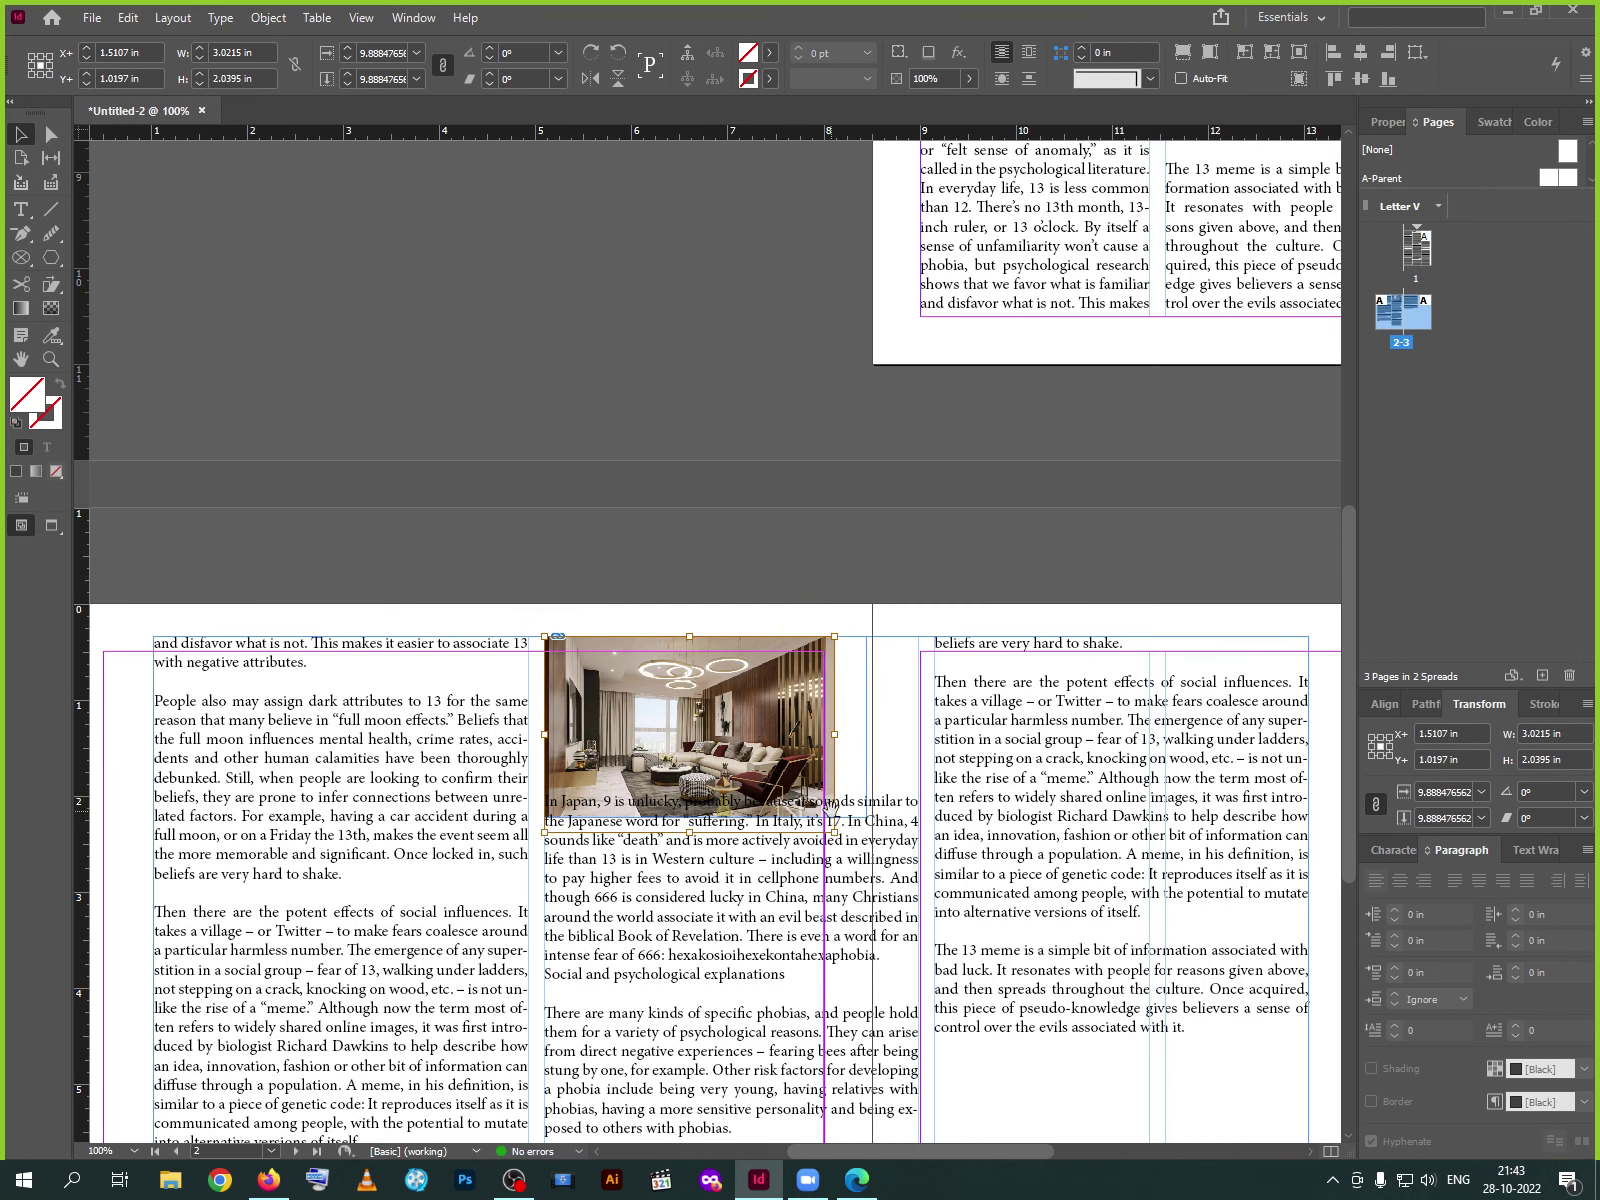
click(850, 776)
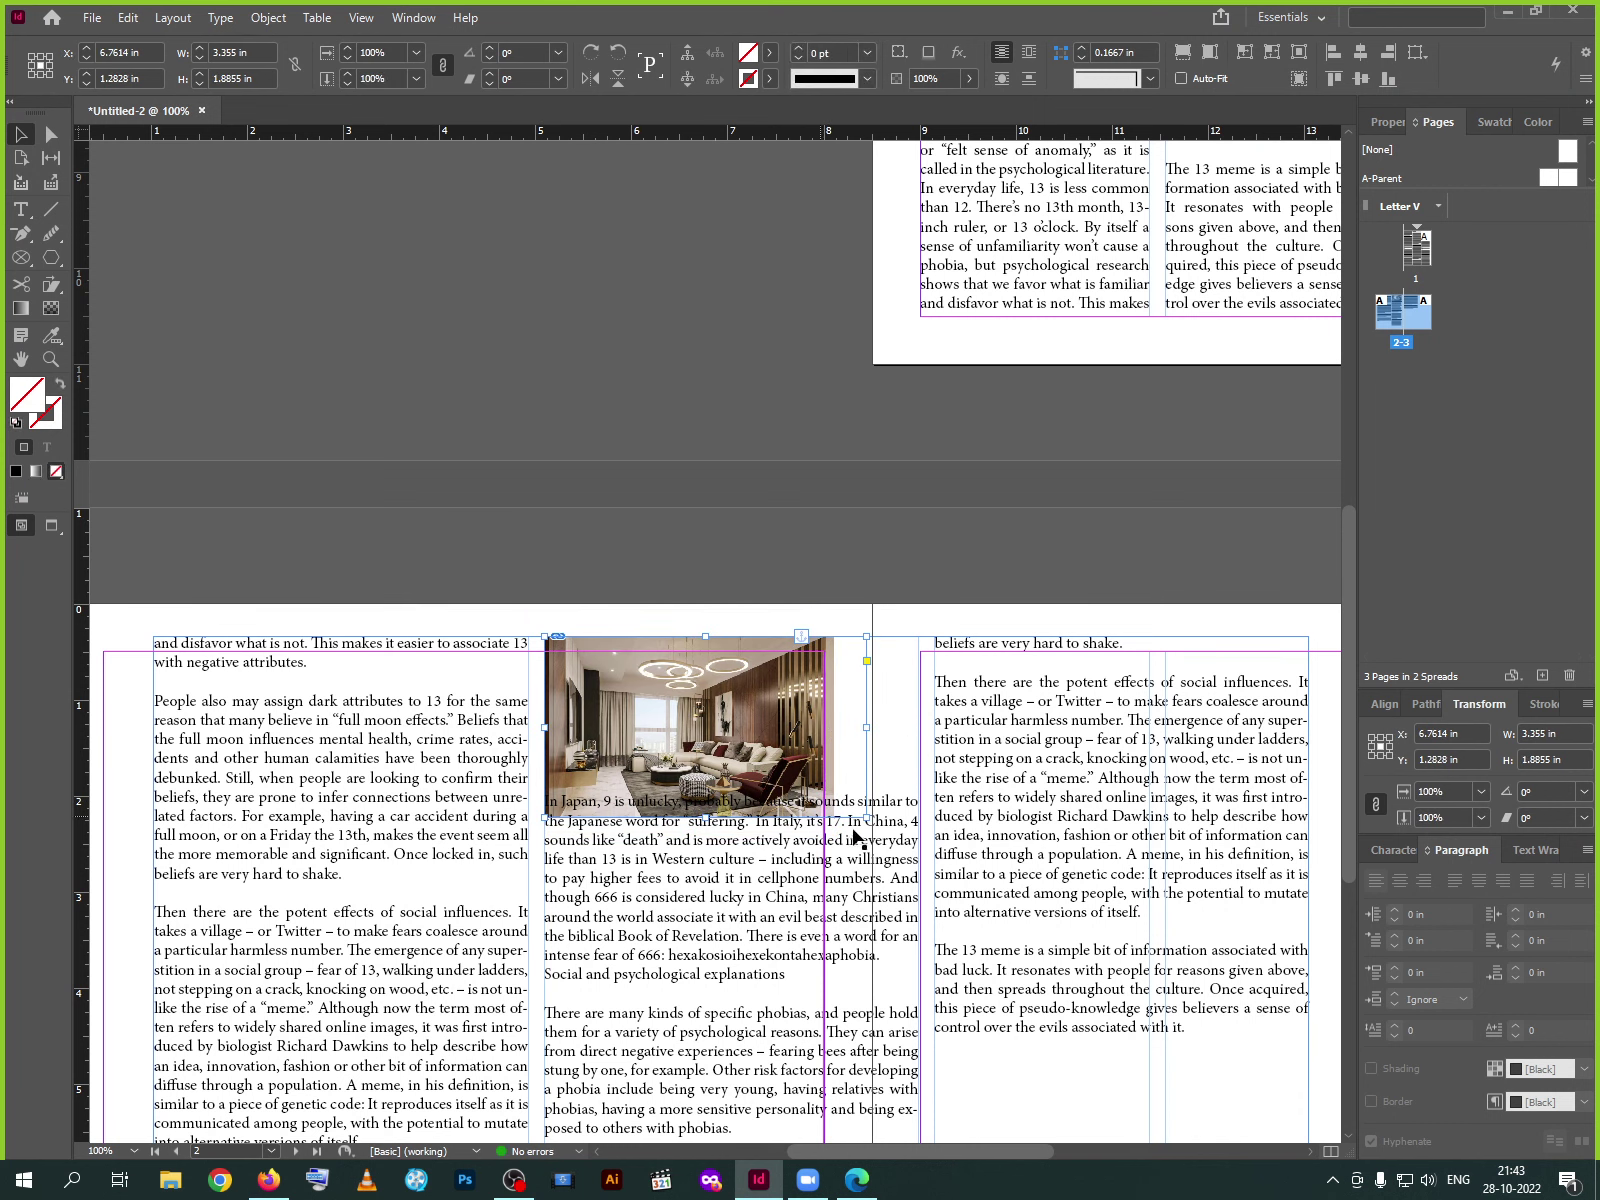
drag(866, 818, 835, 796)
Narrow the three-column text frame to 6.98 in so it ends at the inner margin of the first page of the spread
scroll(725, 800, down, 5)
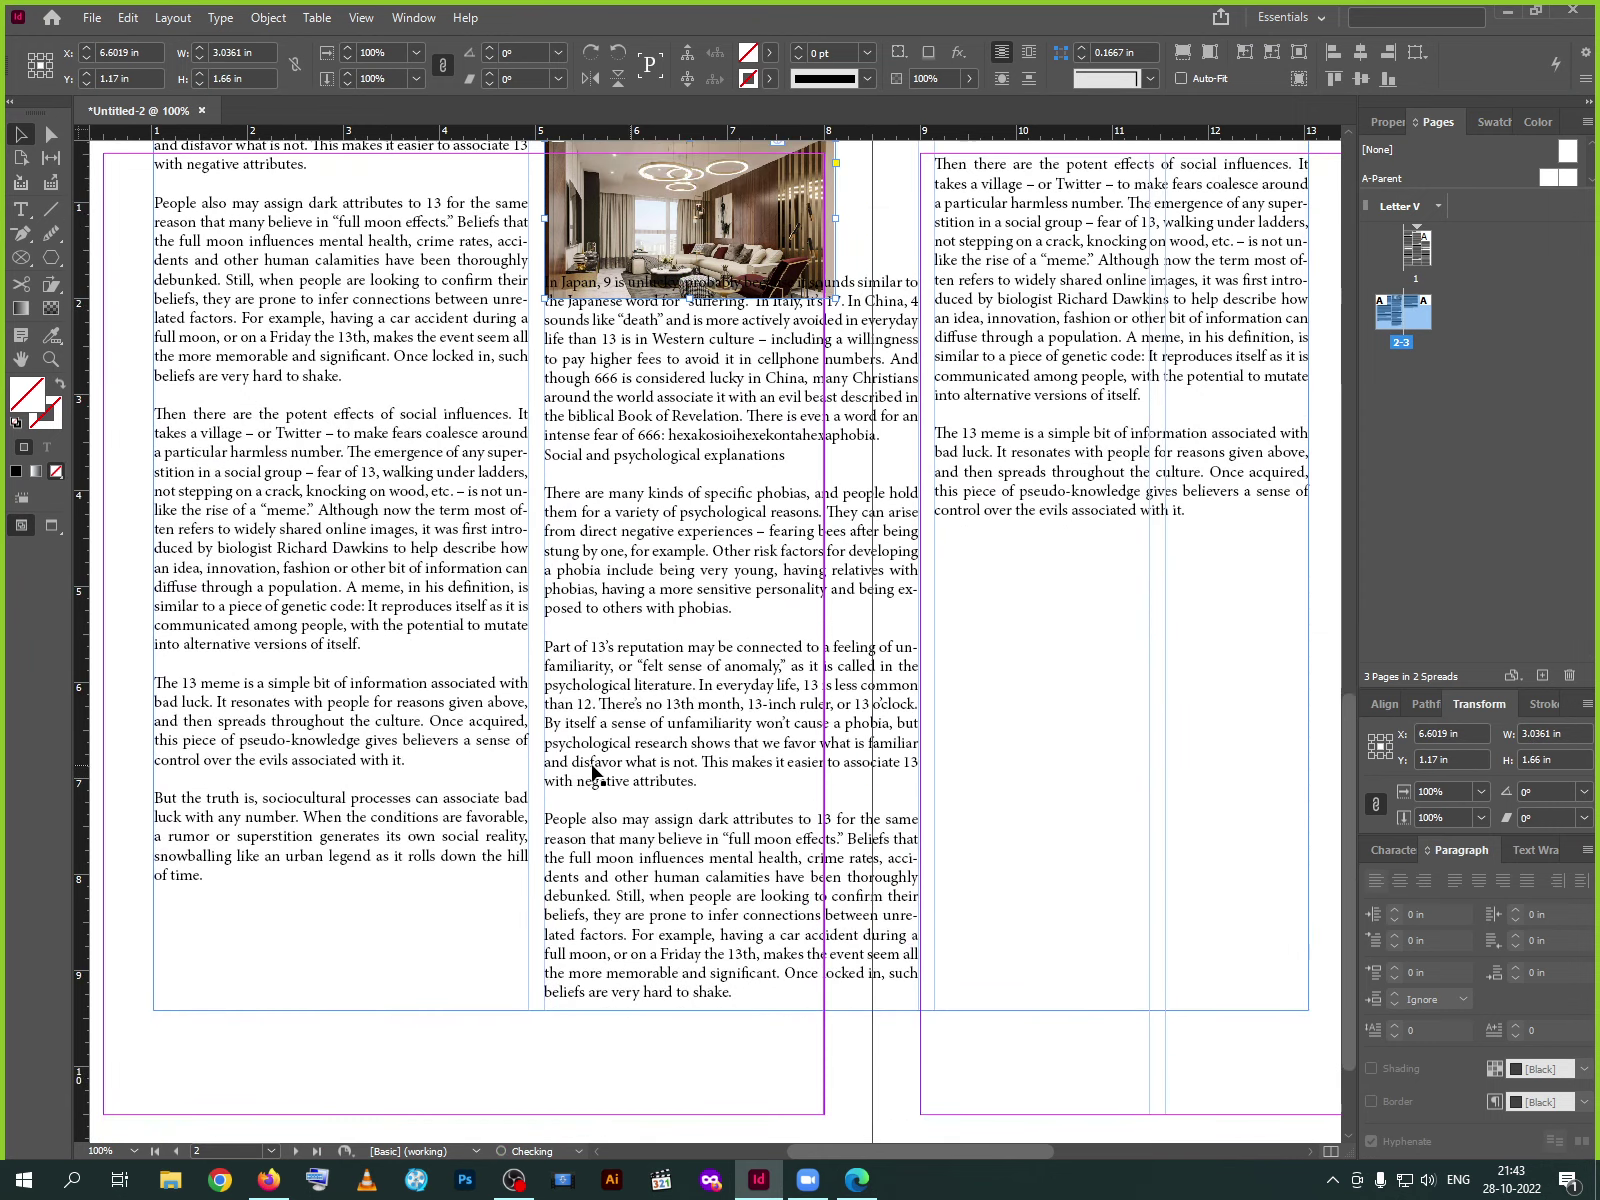
click(727, 768)
drag(1309, 575, 824, 575)
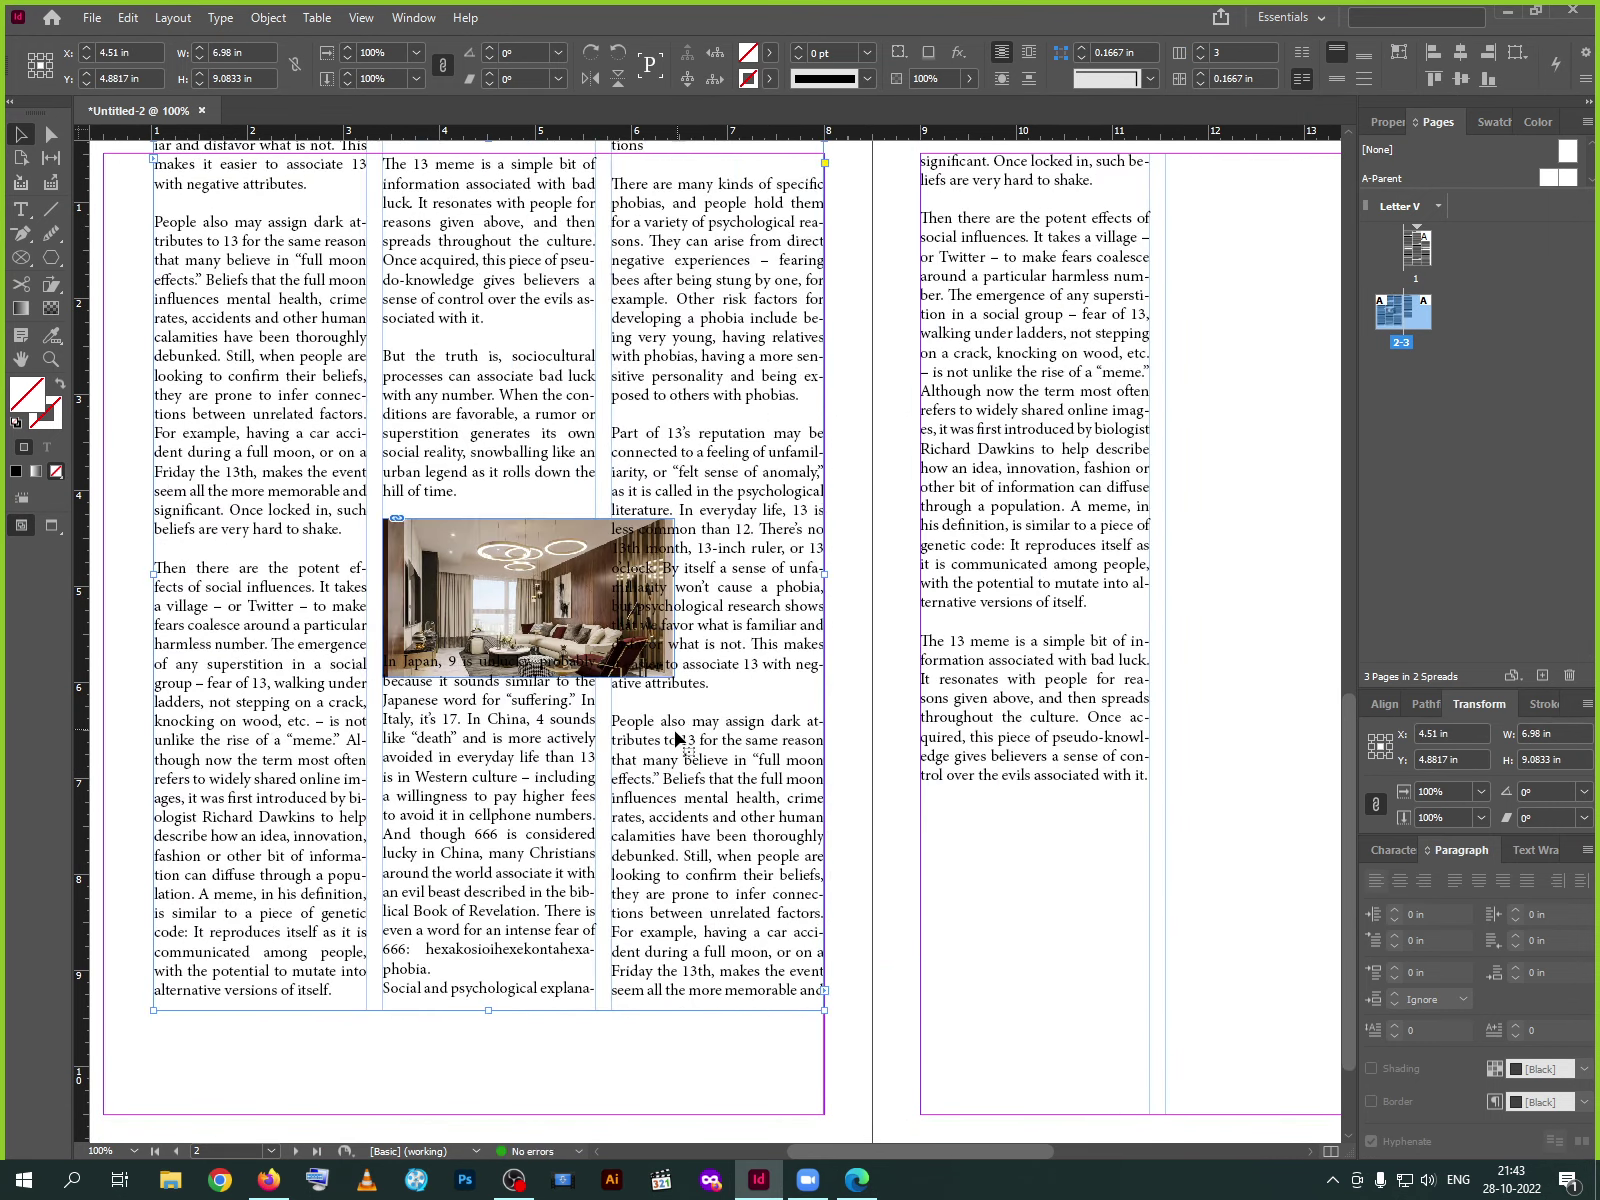
Scale the photo down to fit the middle column, keep it unrotated, and reduce its frame to about 2.02 × 1.33 in
click(590, 620)
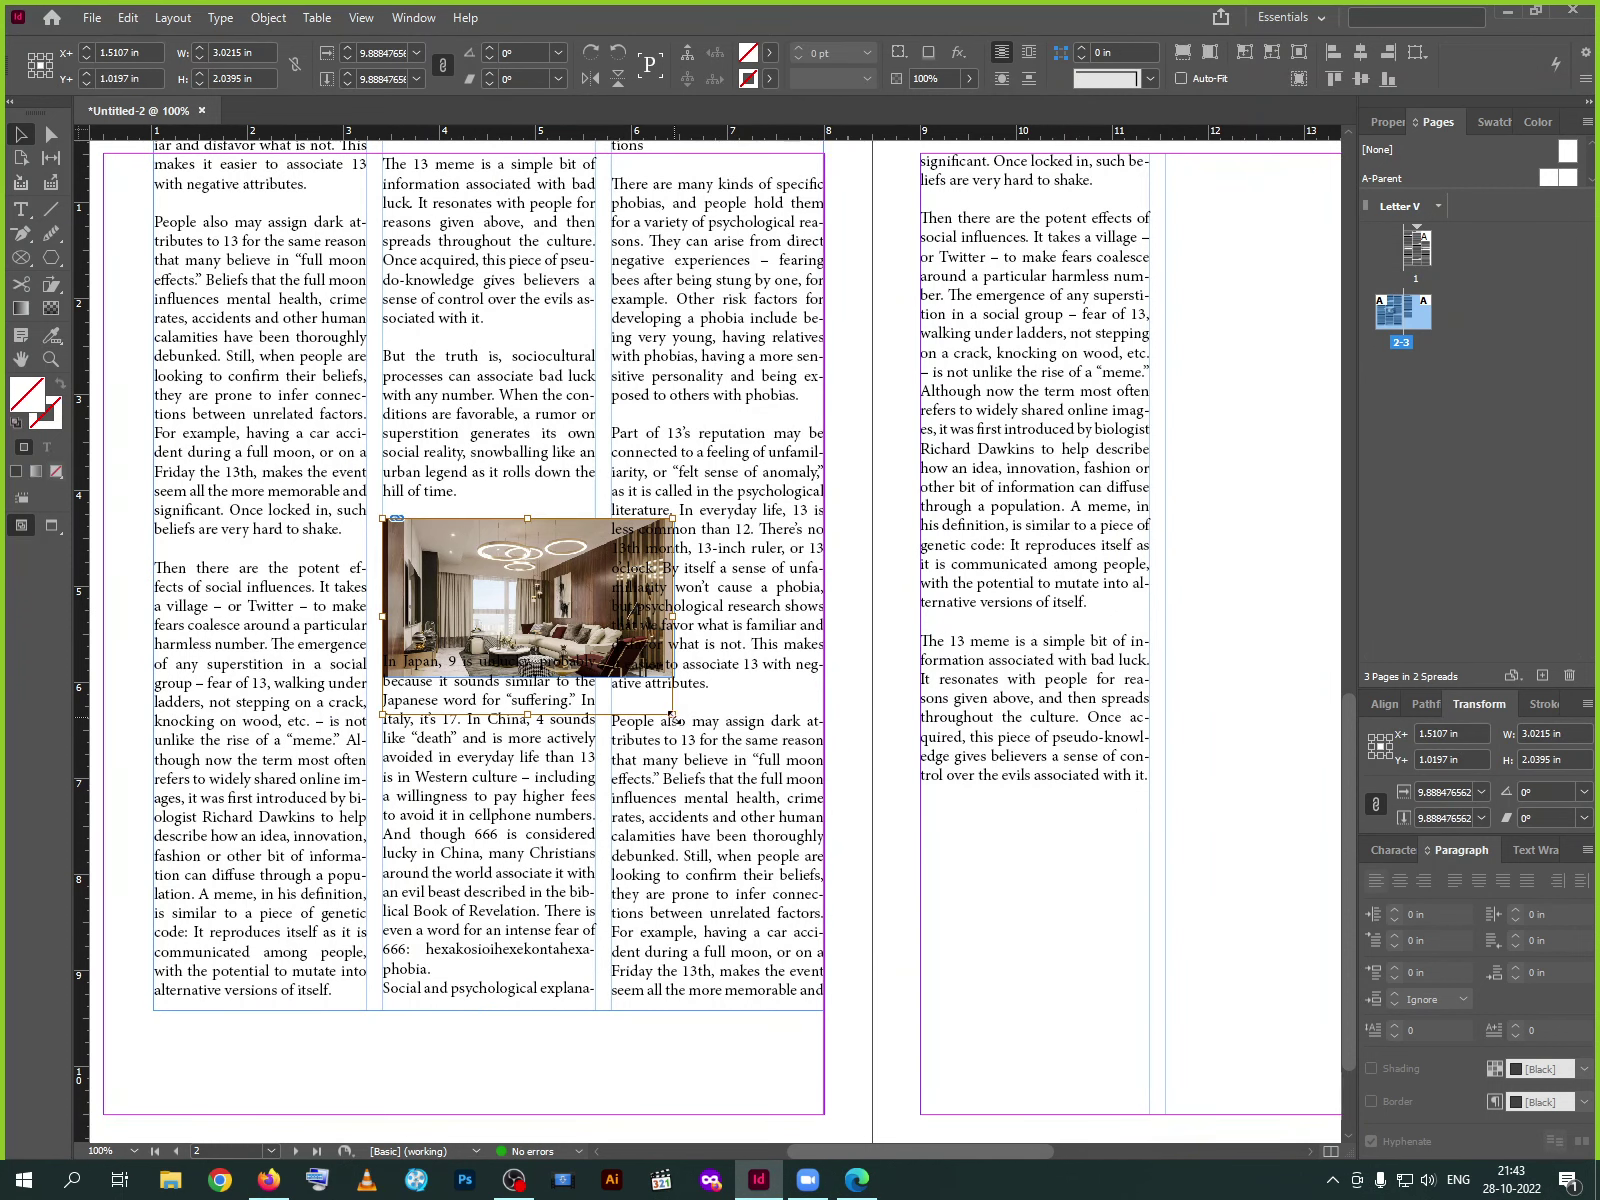
mouse_move(678, 719)
mouse_down()
mouse_move(645, 668)
mouse_move(645, 682)
mouse_move(593, 636)
mouse_move(676, 685)
mouse_up()
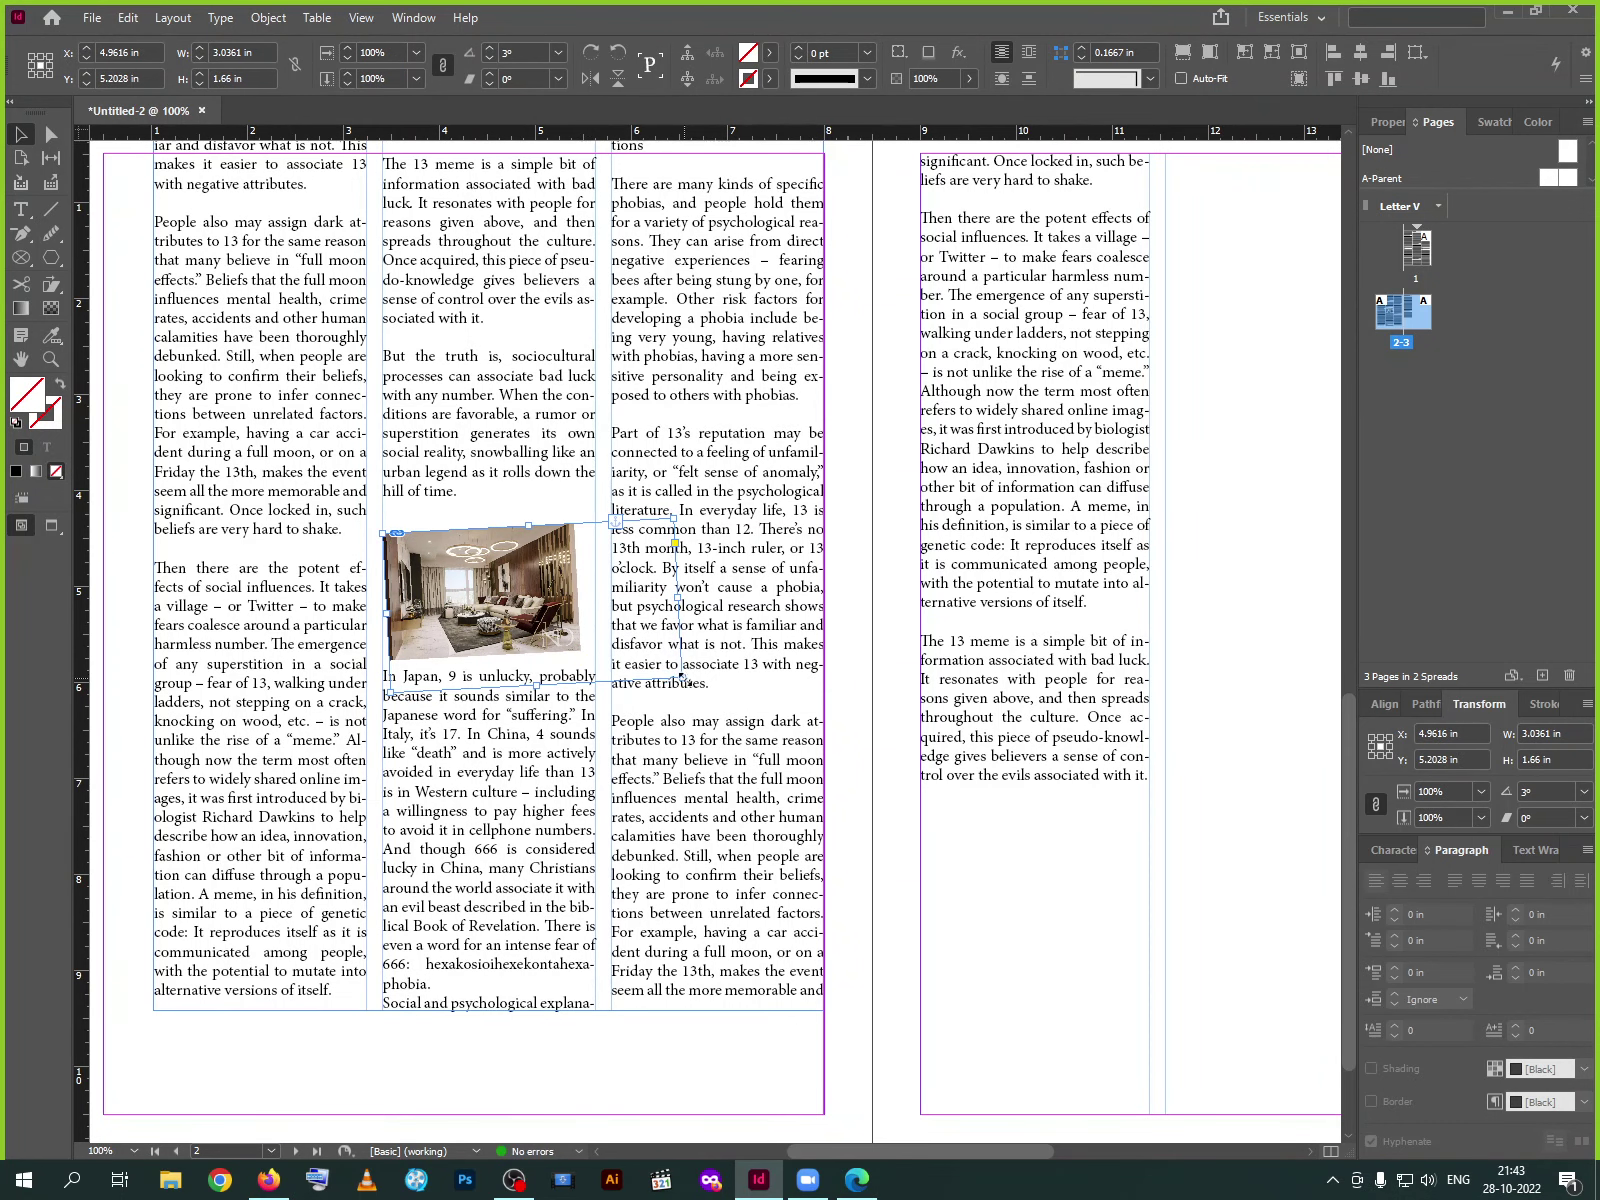
key(ctrl+z)
drag(575, 647, 576, 647)
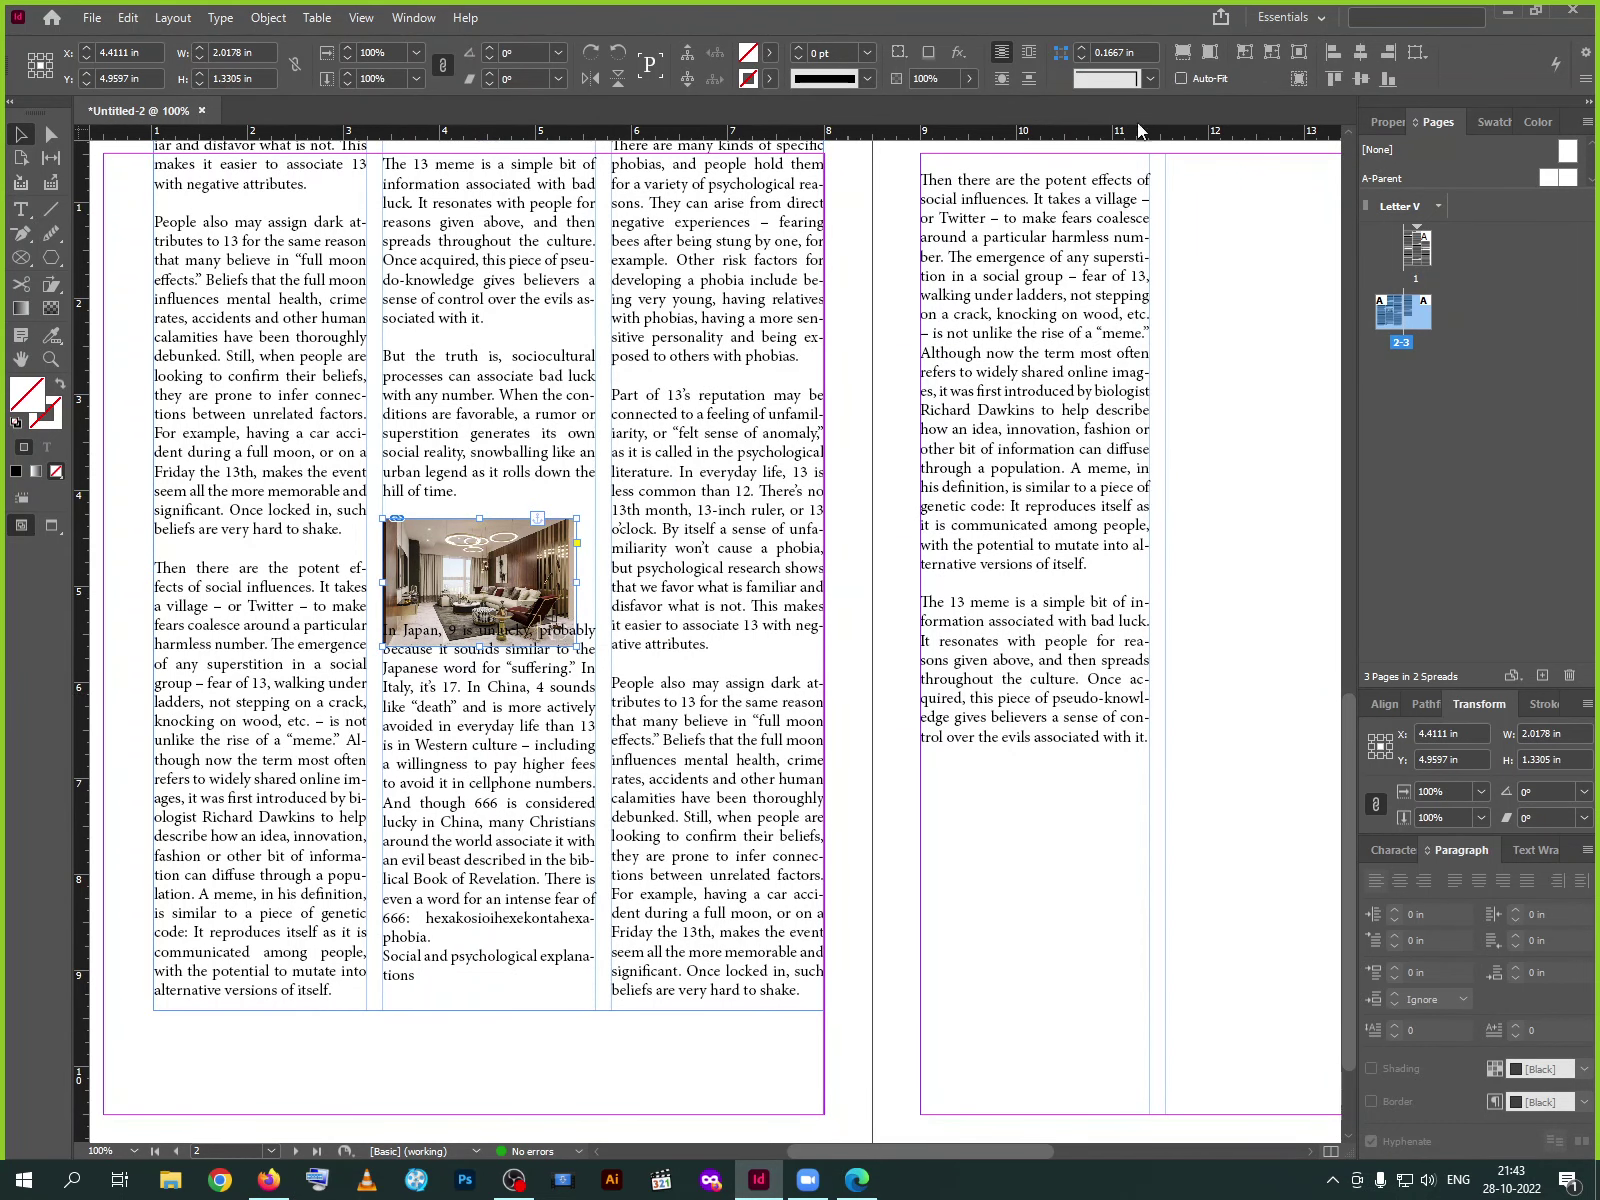
Try wrapping the text around the photo's bounding box, and set the text wrap to jump over the photo instead
click(1025, 58)
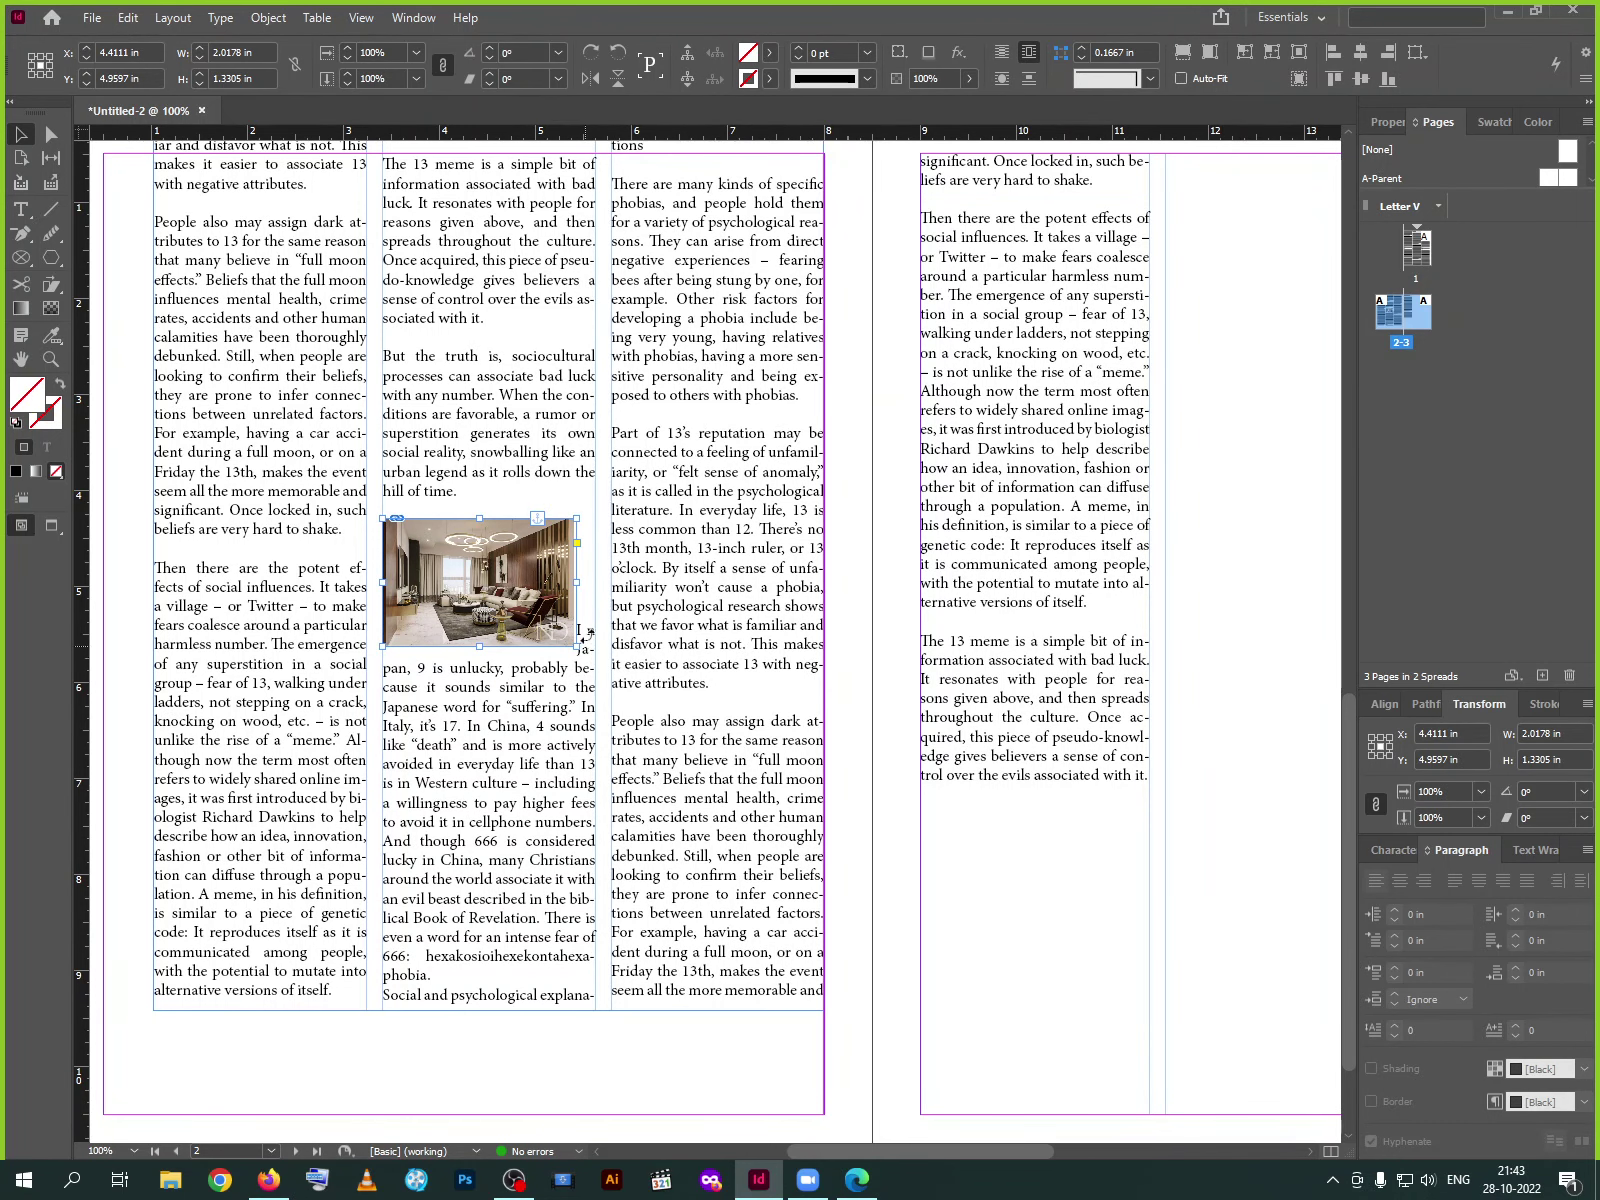
click(1023, 82)
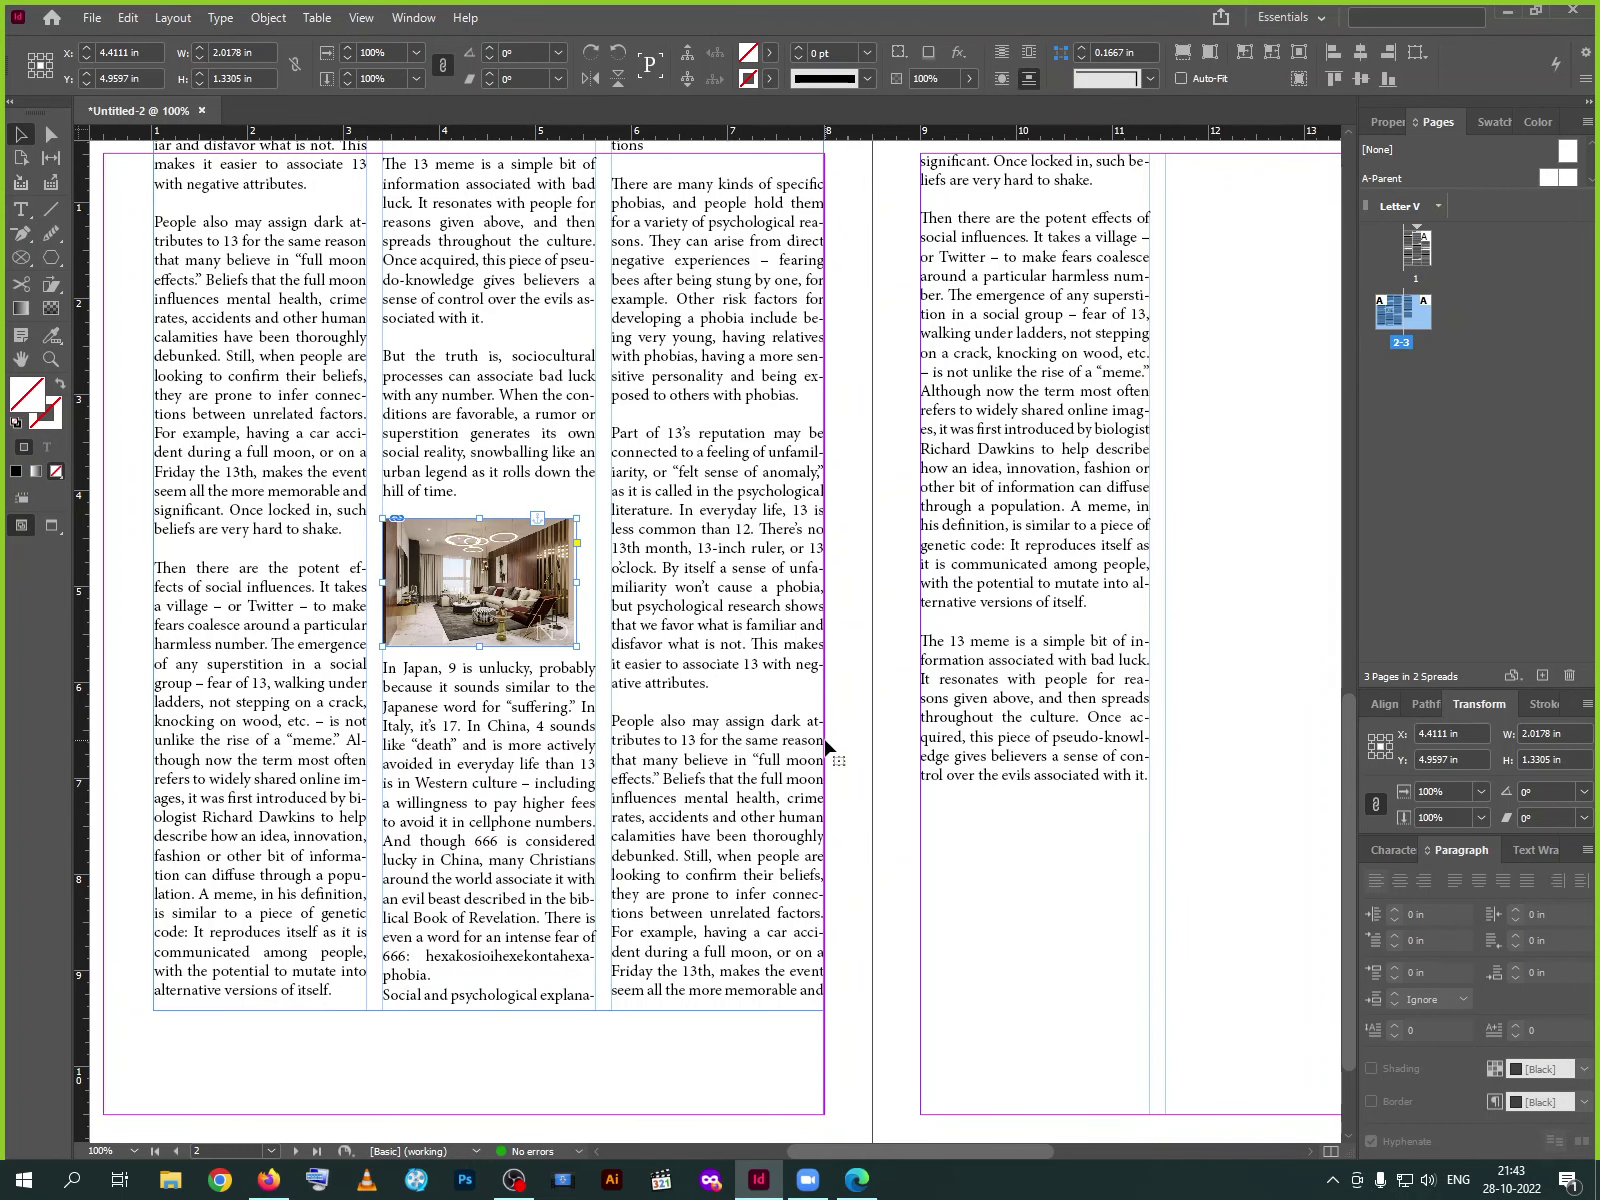
click(528, 612)
scroll(556, 622, down, 3)
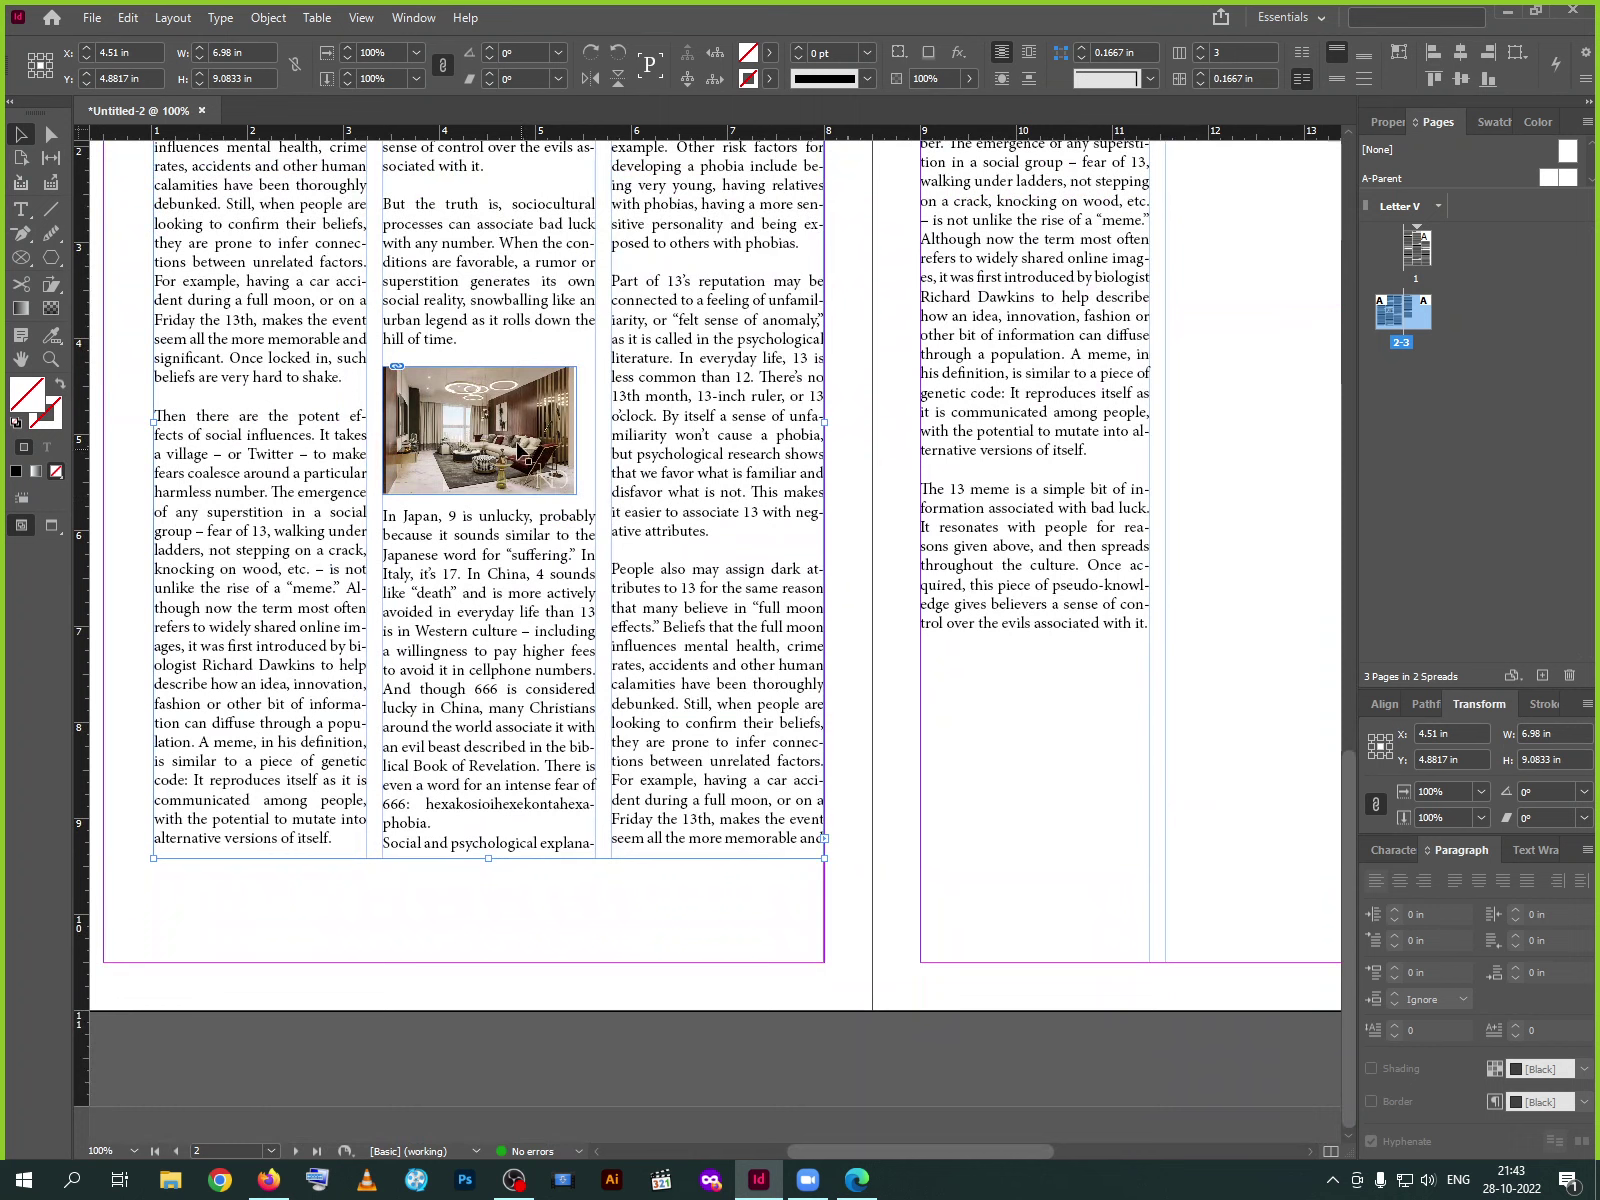
Move the text frame to about X 4.39 in, Y 5.34 in, and lower the photo within its column to about Y 5.59 in
click(520, 452)
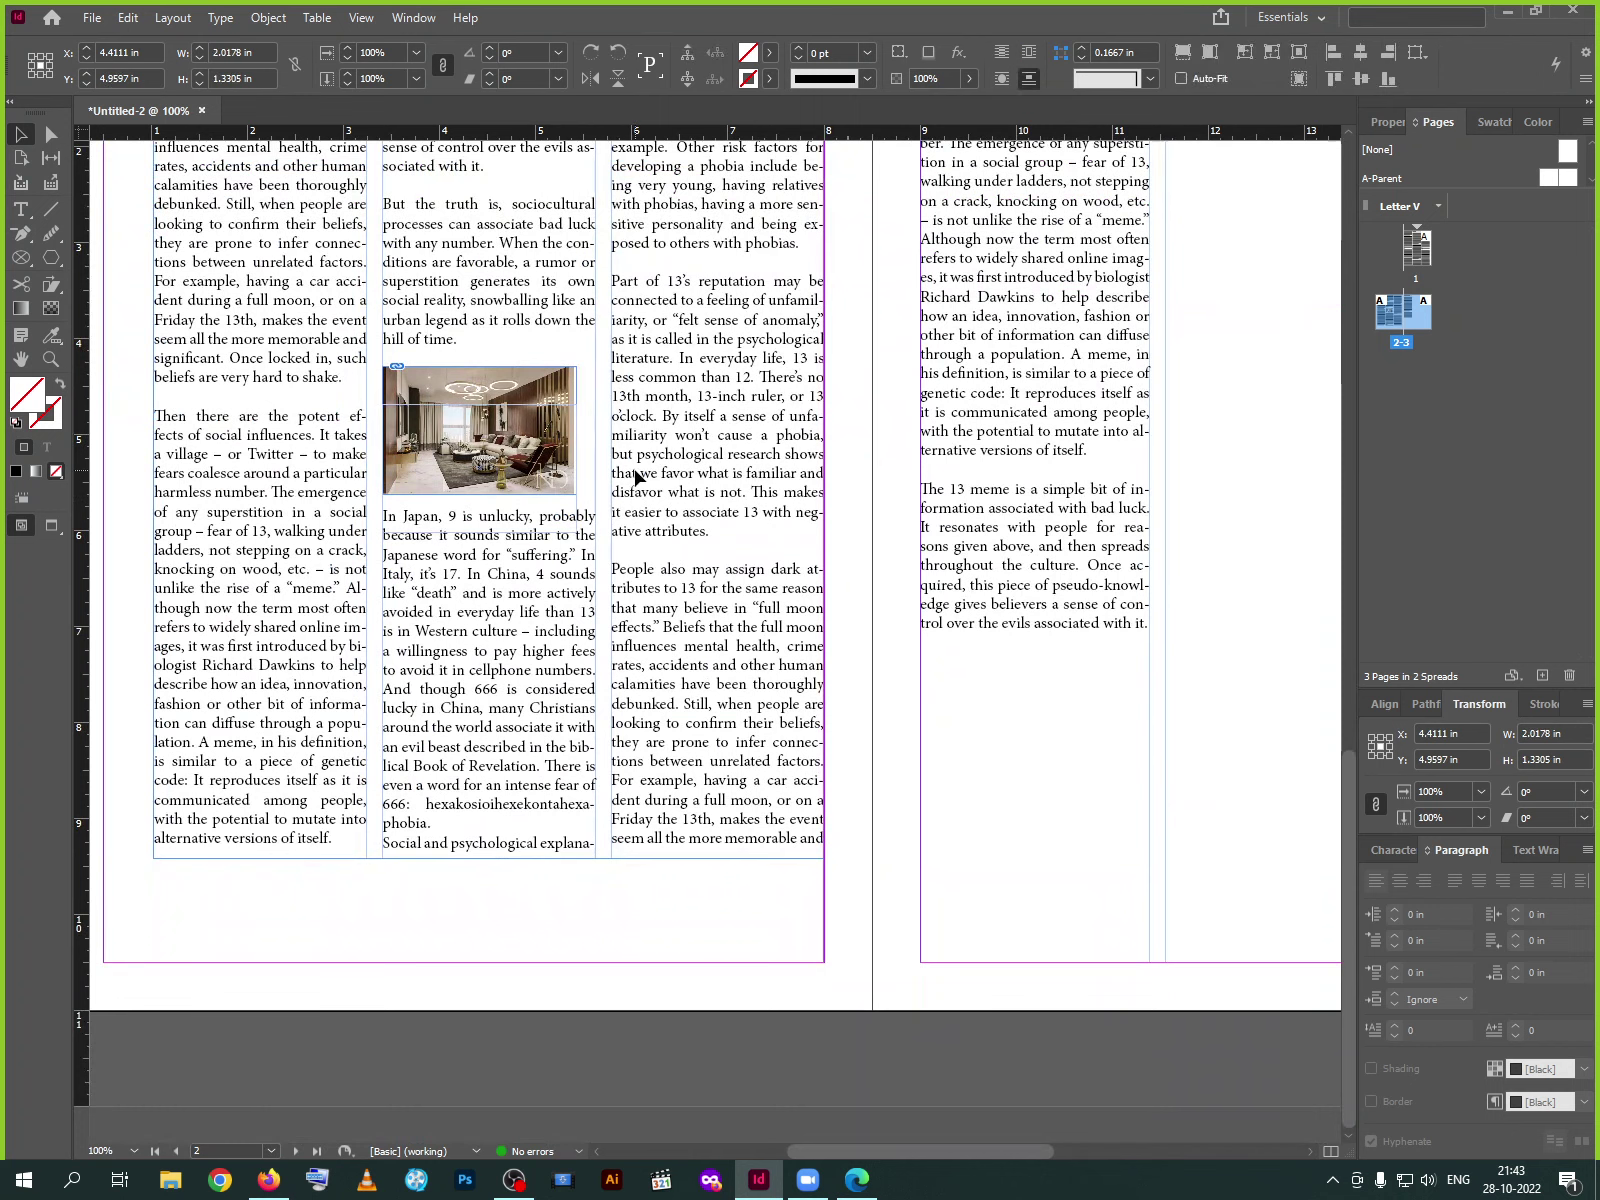
drag(497, 470, 505, 576)
drag(503, 500, 545, 433)
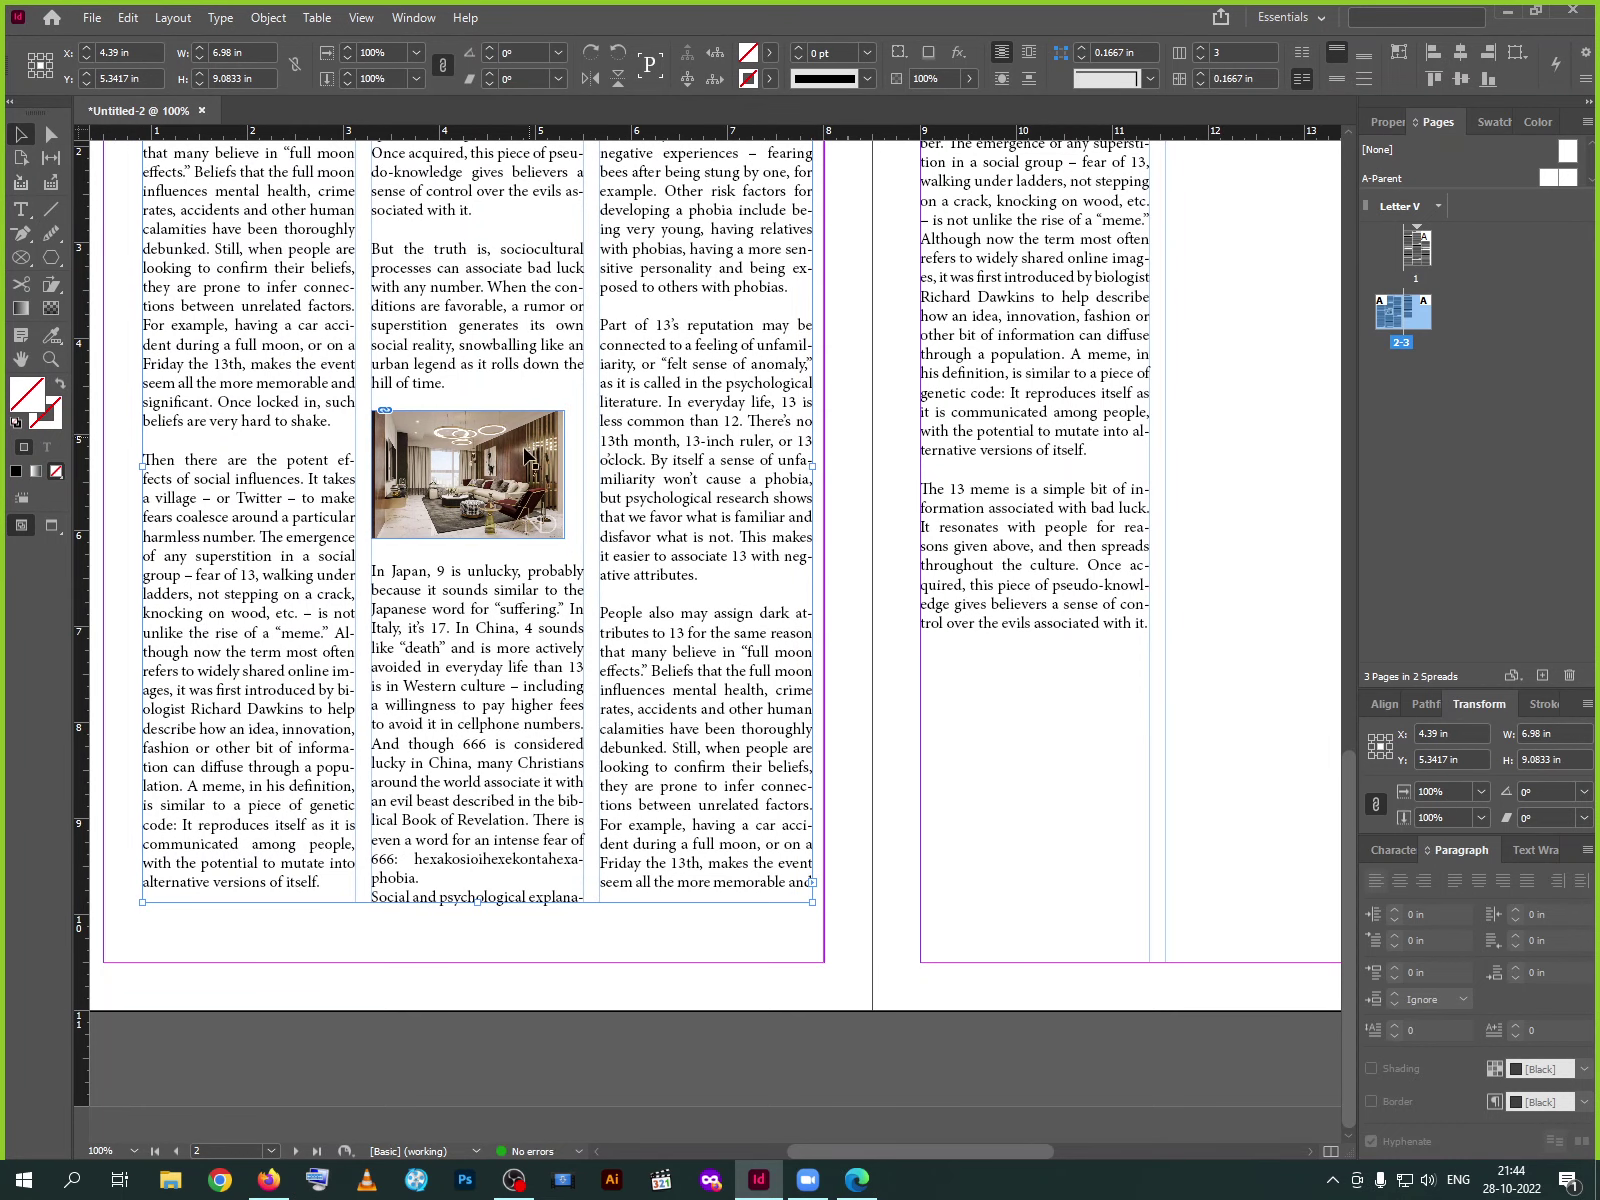
click(518, 473)
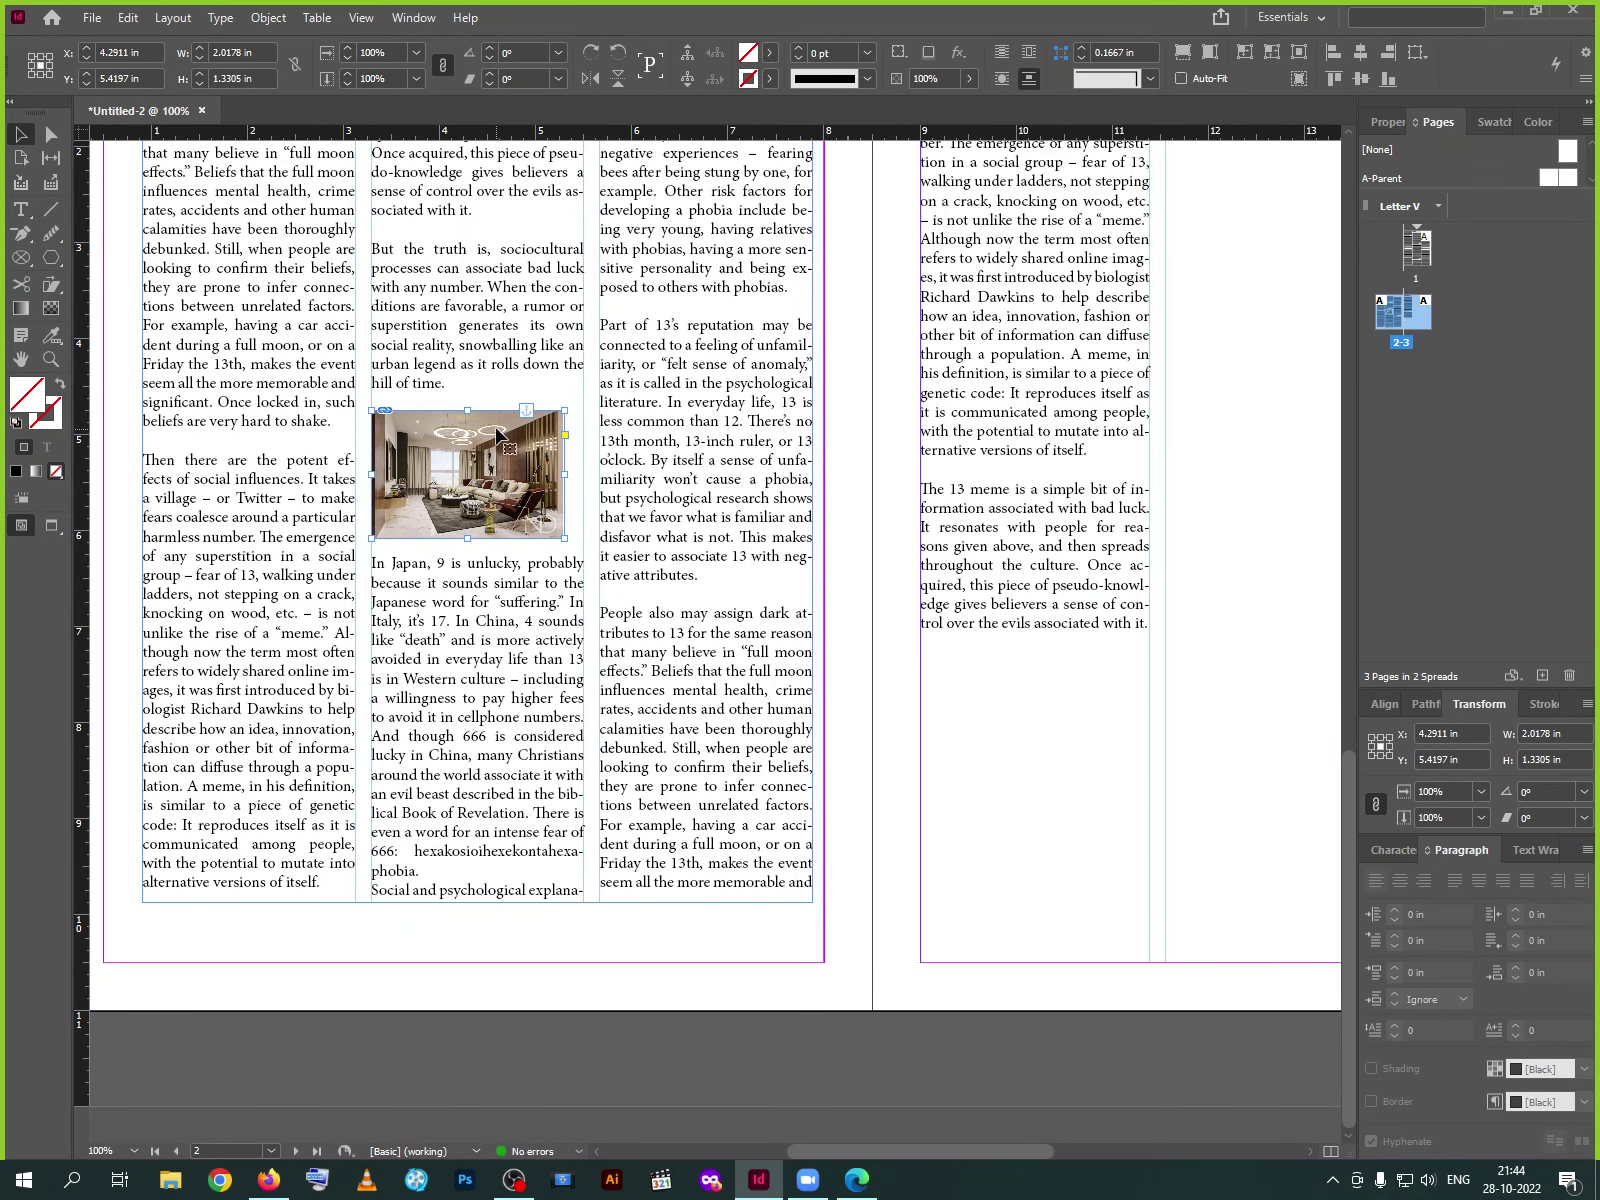
drag(497, 487, 521, 543)
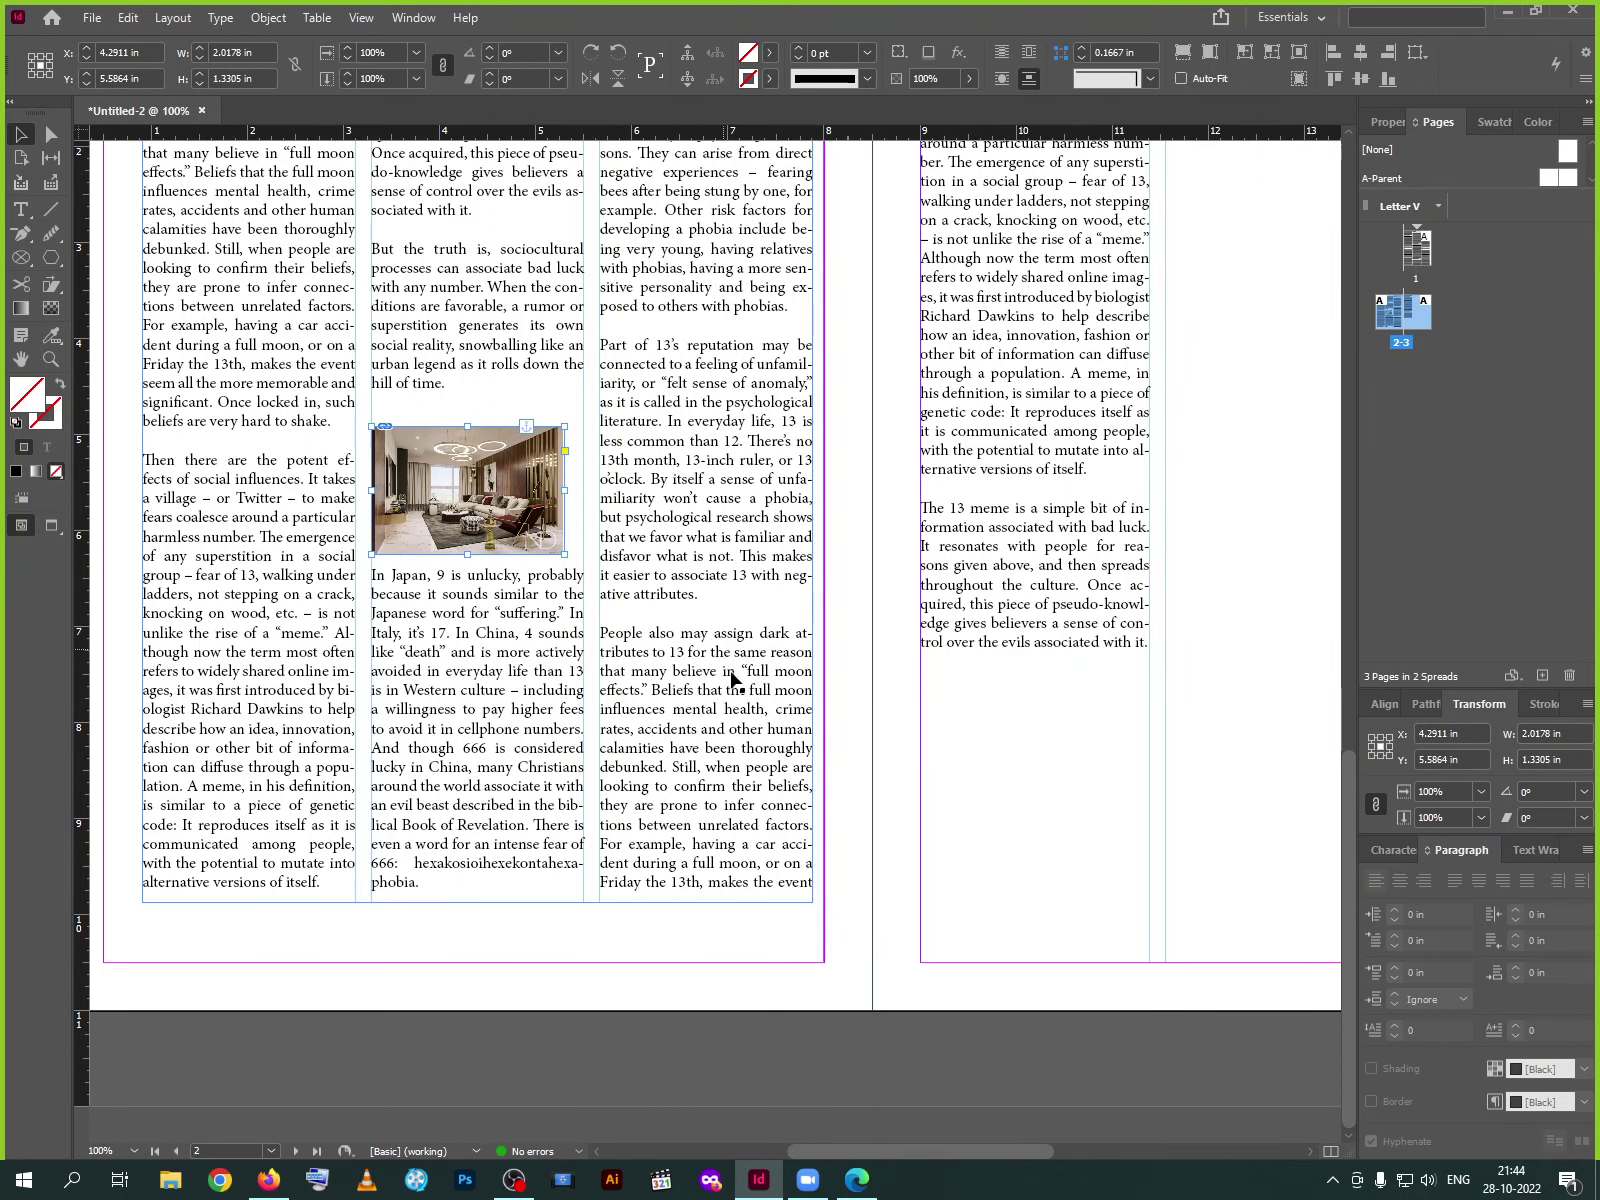
Preview all page margins of the spread at 0.9375 in
scroll(735, 680, up, 5)
click(172, 18)
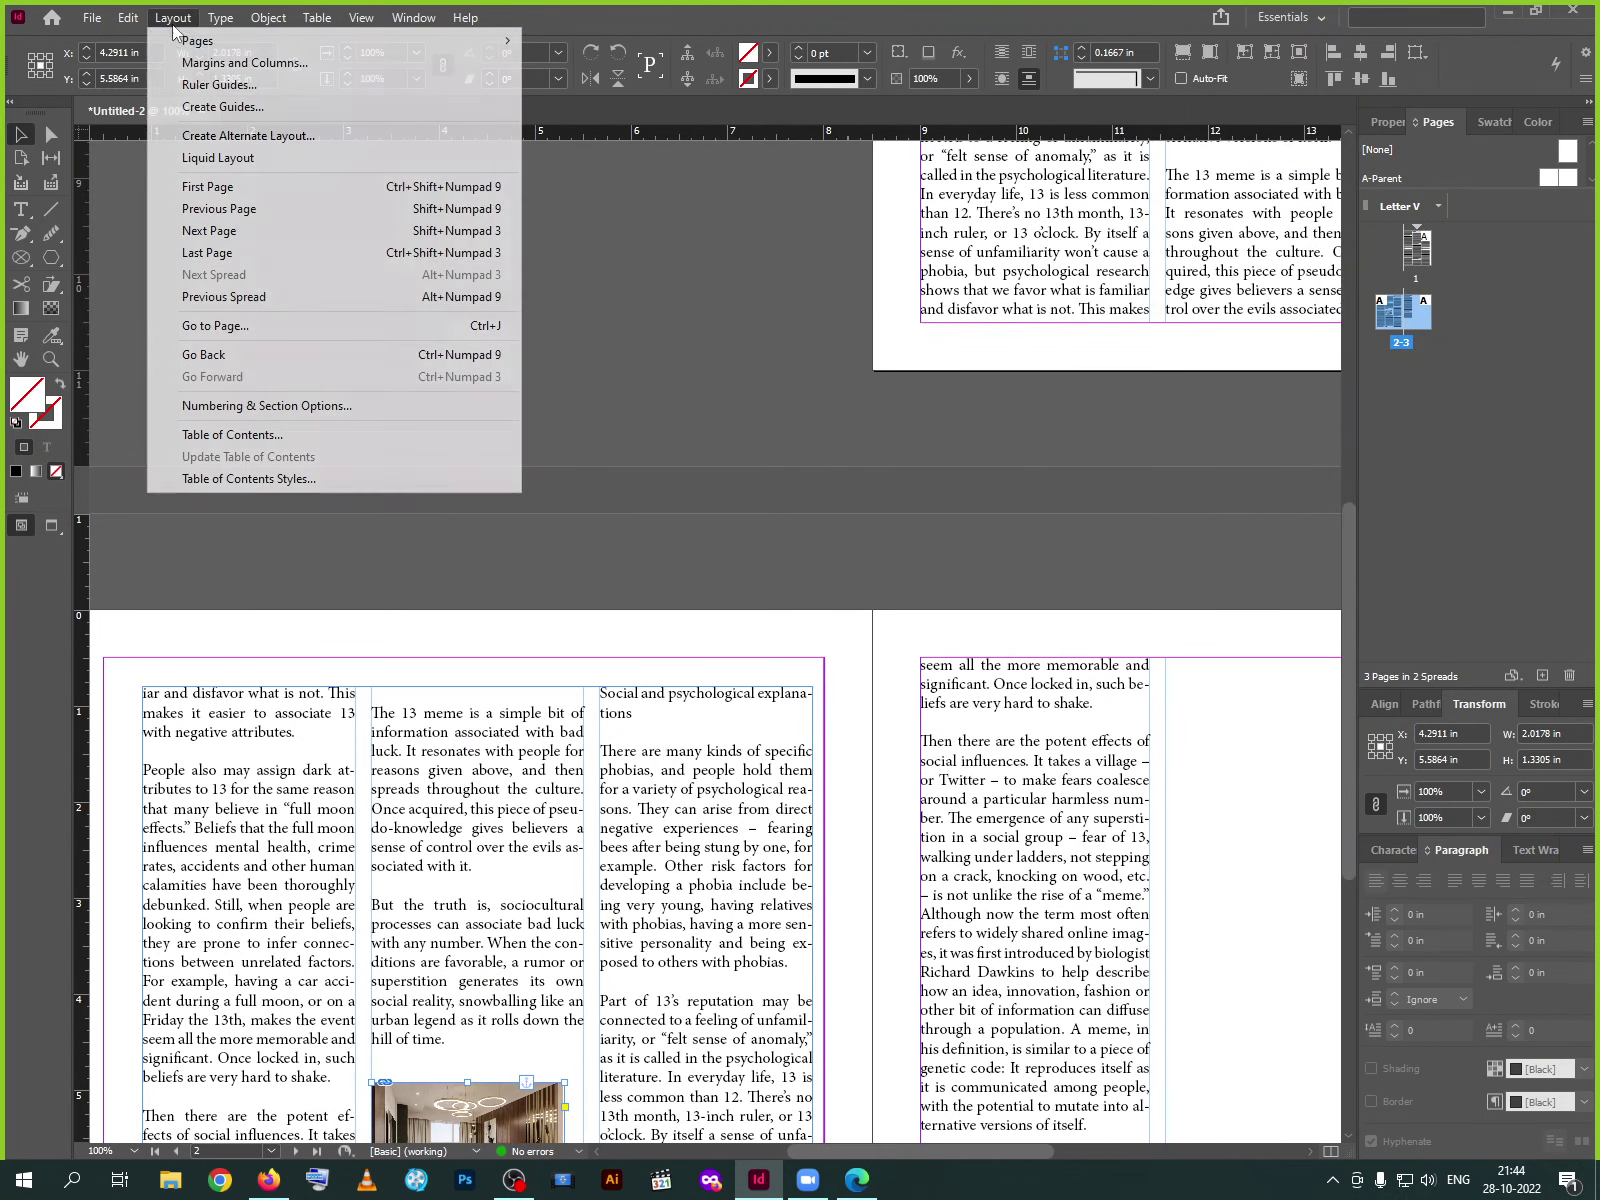
click(262, 64)
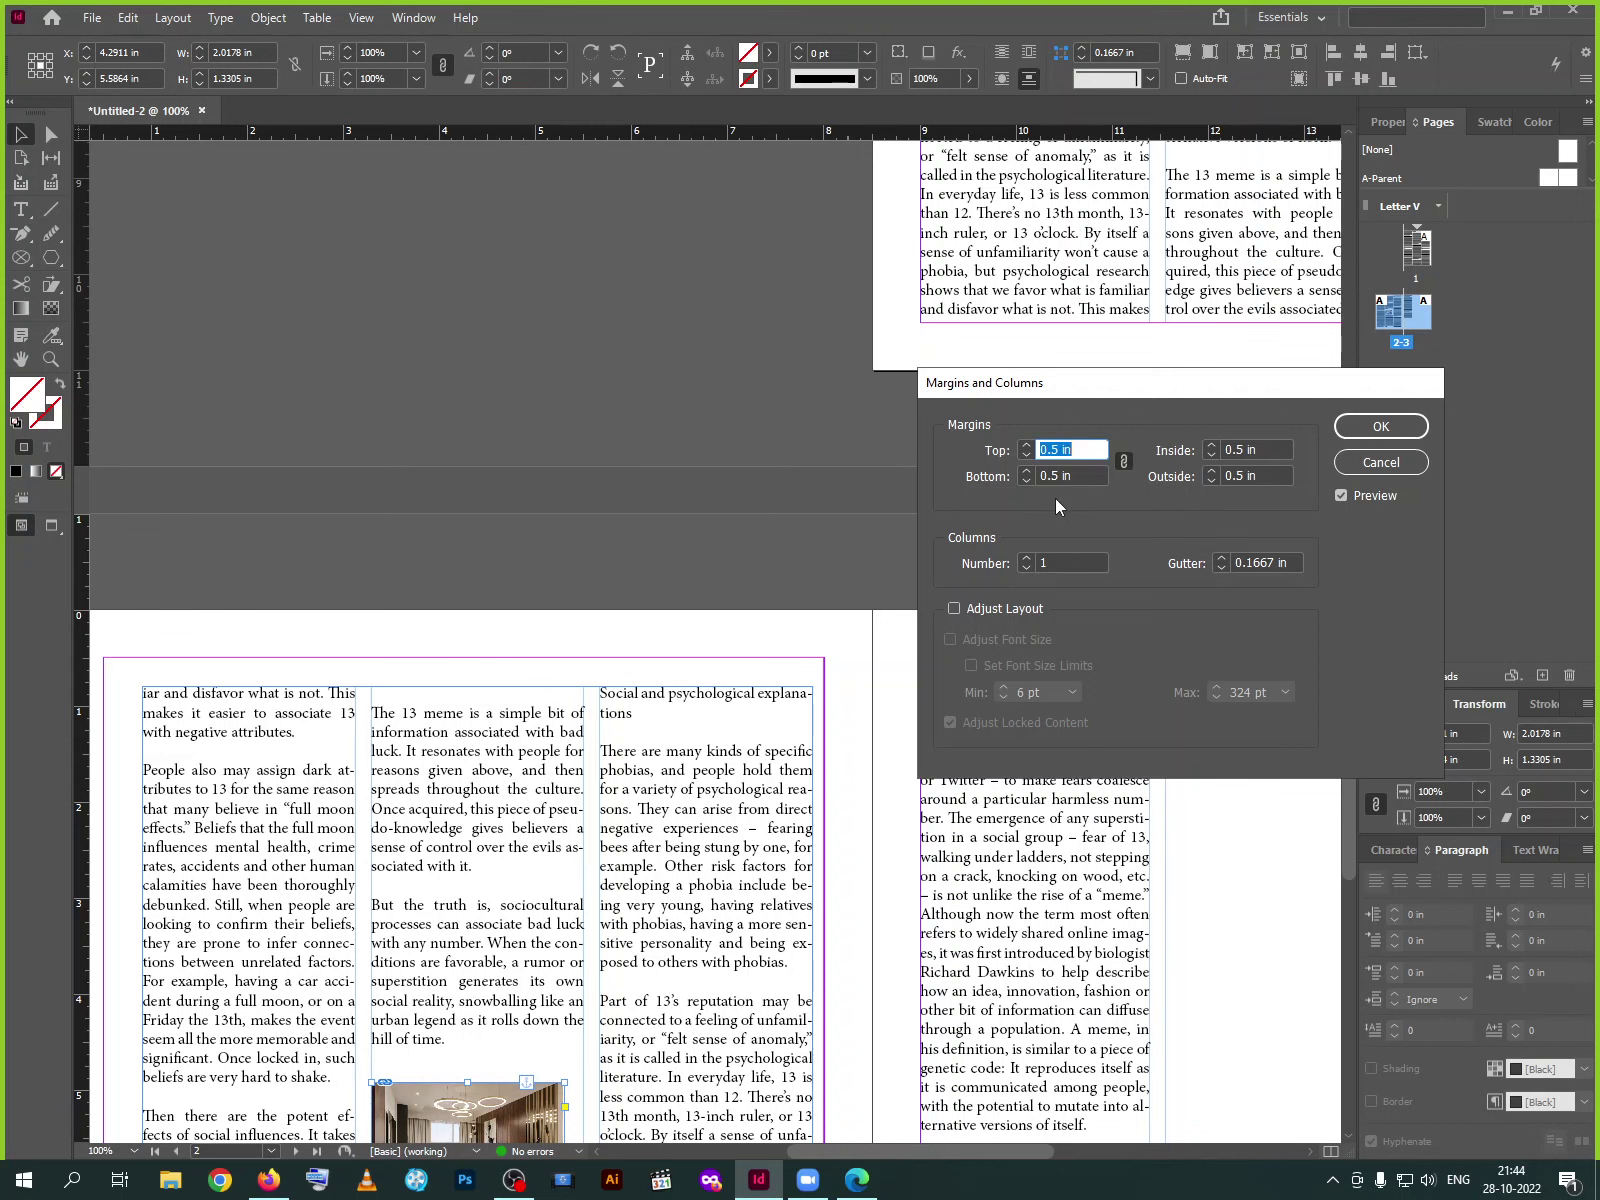
click(1025, 446)
click(1025, 446)
click(1025, 446)
click(1025, 446)
click(1025, 446)
click(1025, 446)
click(1025, 446)
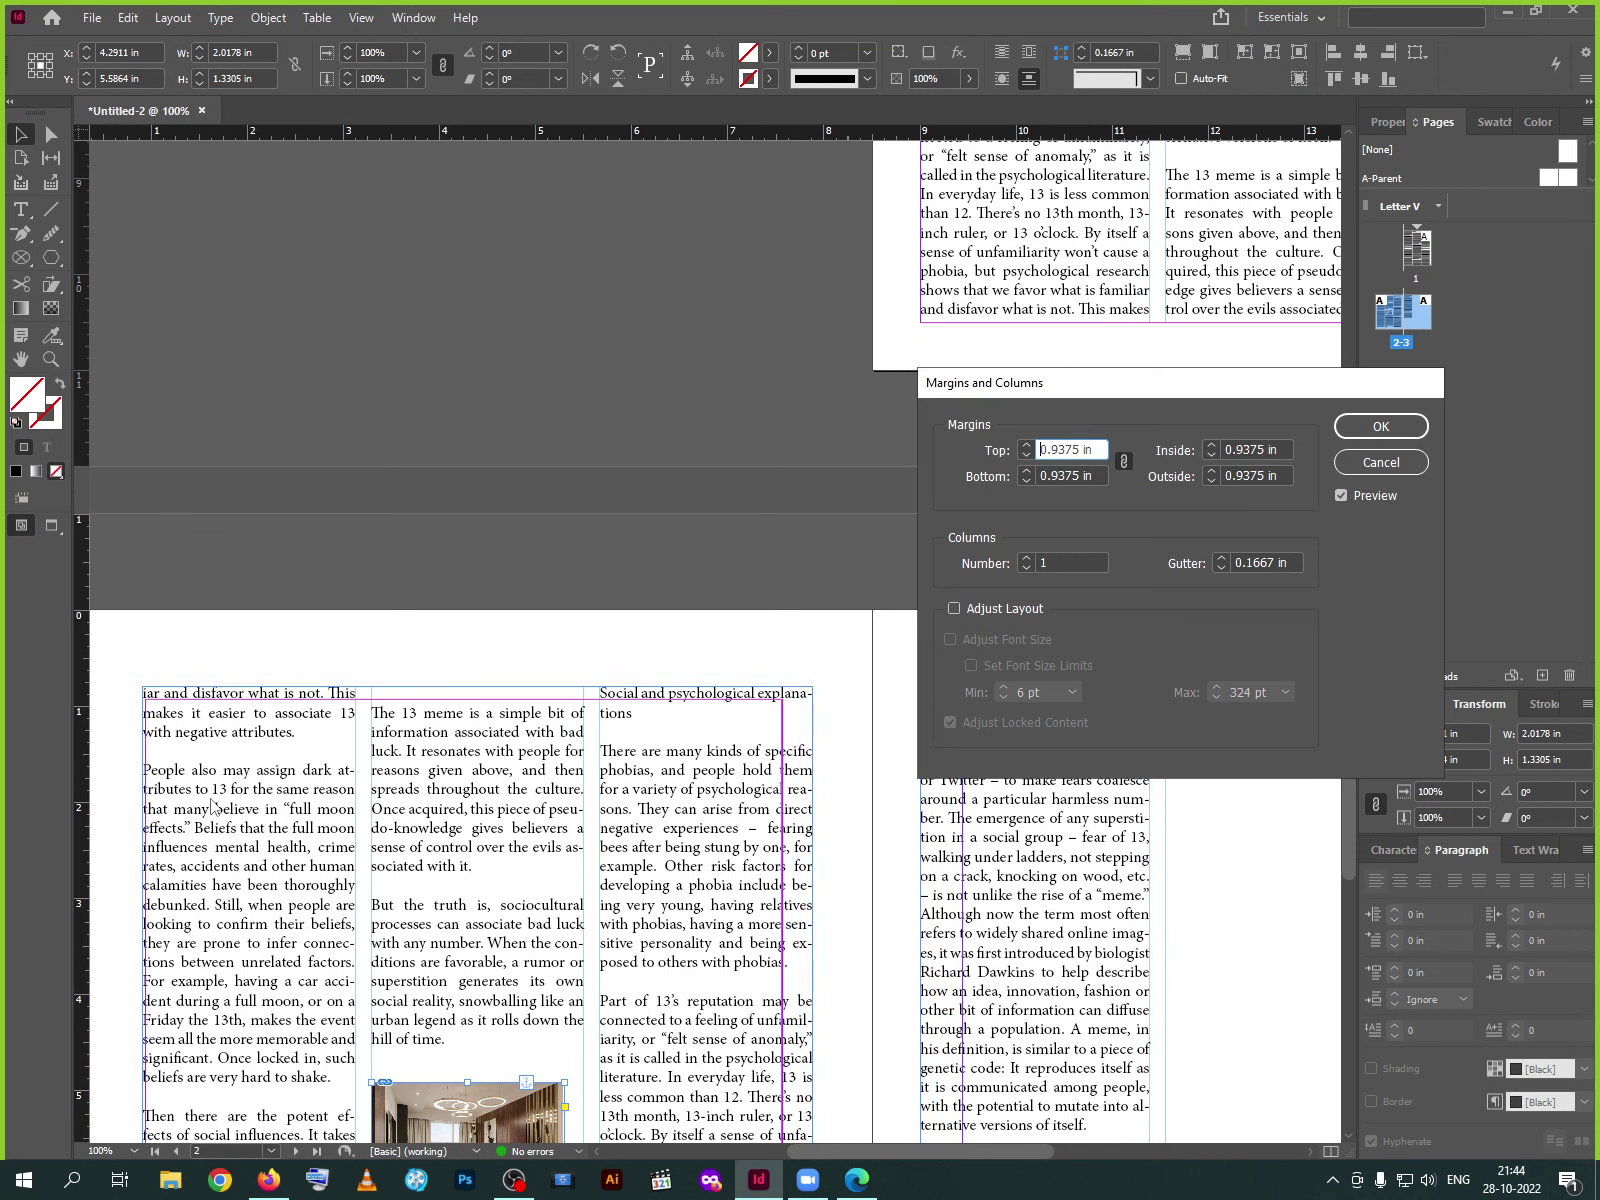
Return all previewed margins to 0.5 in and discard the margin and column settings
click(1025, 456)
click(1025, 456)
click(1025, 456)
click(1025, 456)
click(1025, 456)
click(1025, 456)
click(1025, 456)
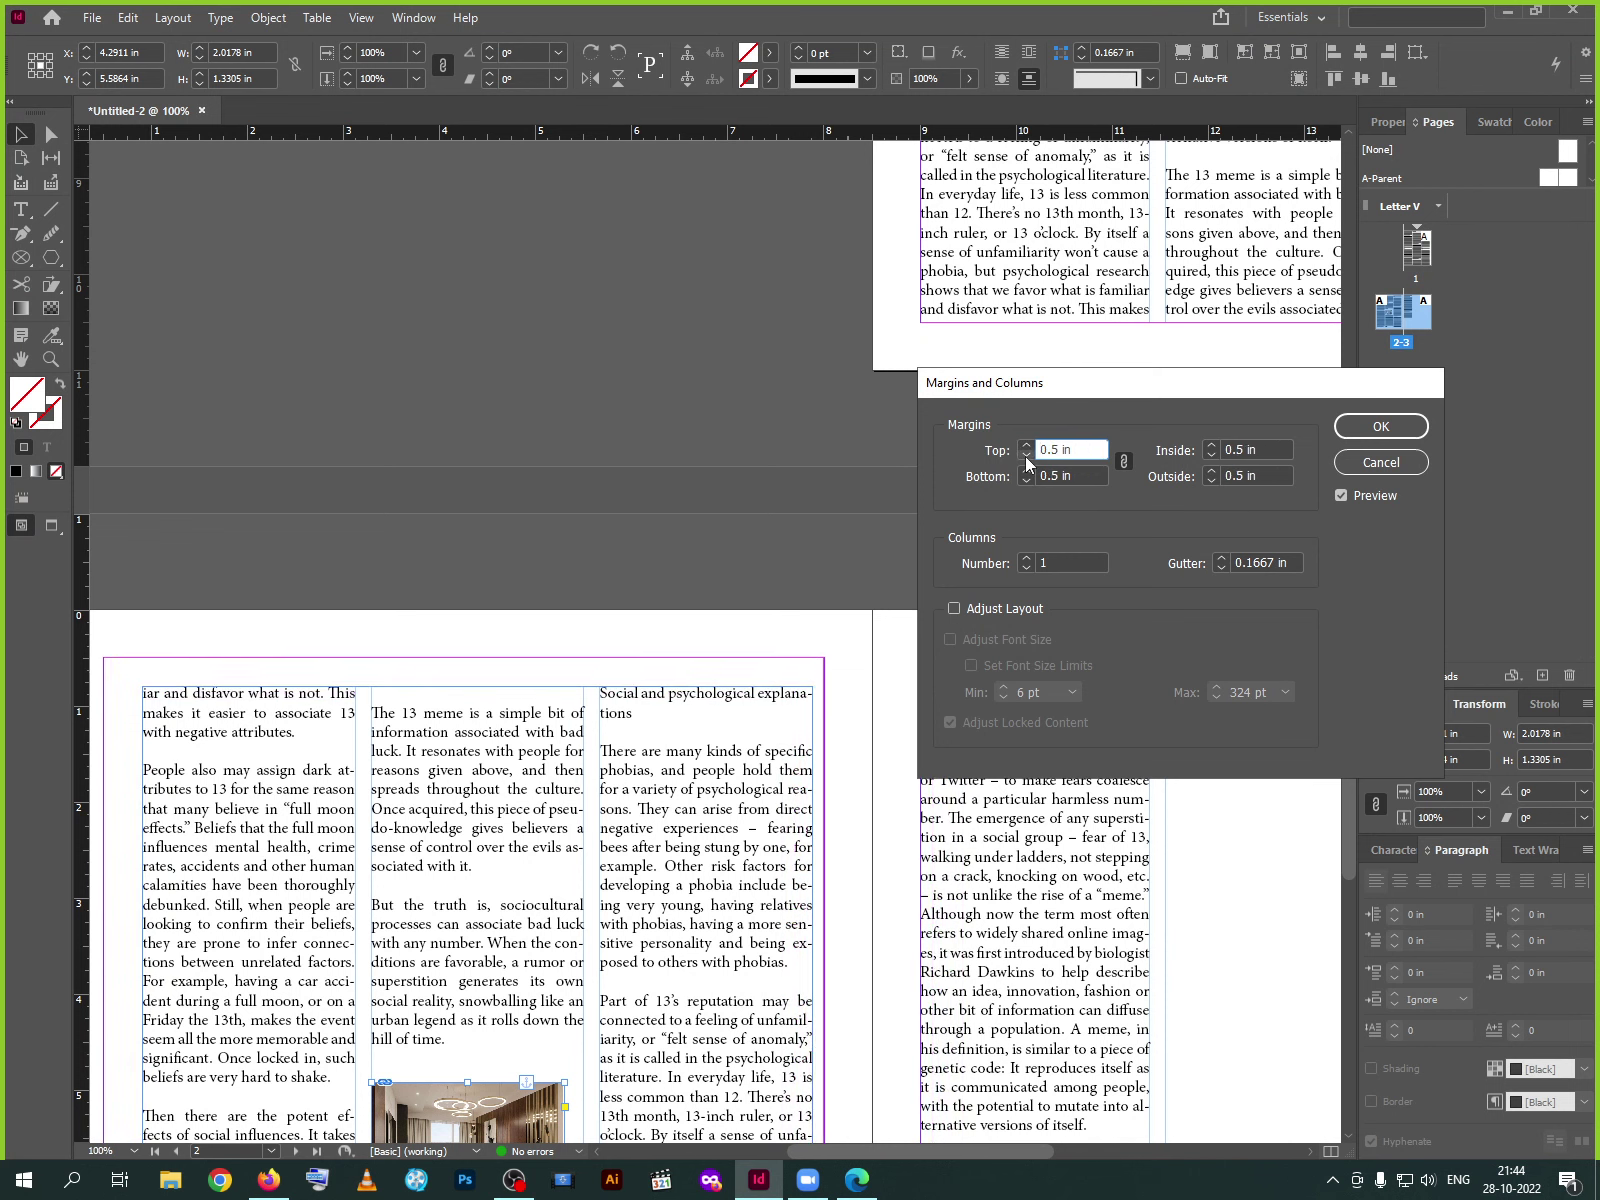
click(1381, 462)
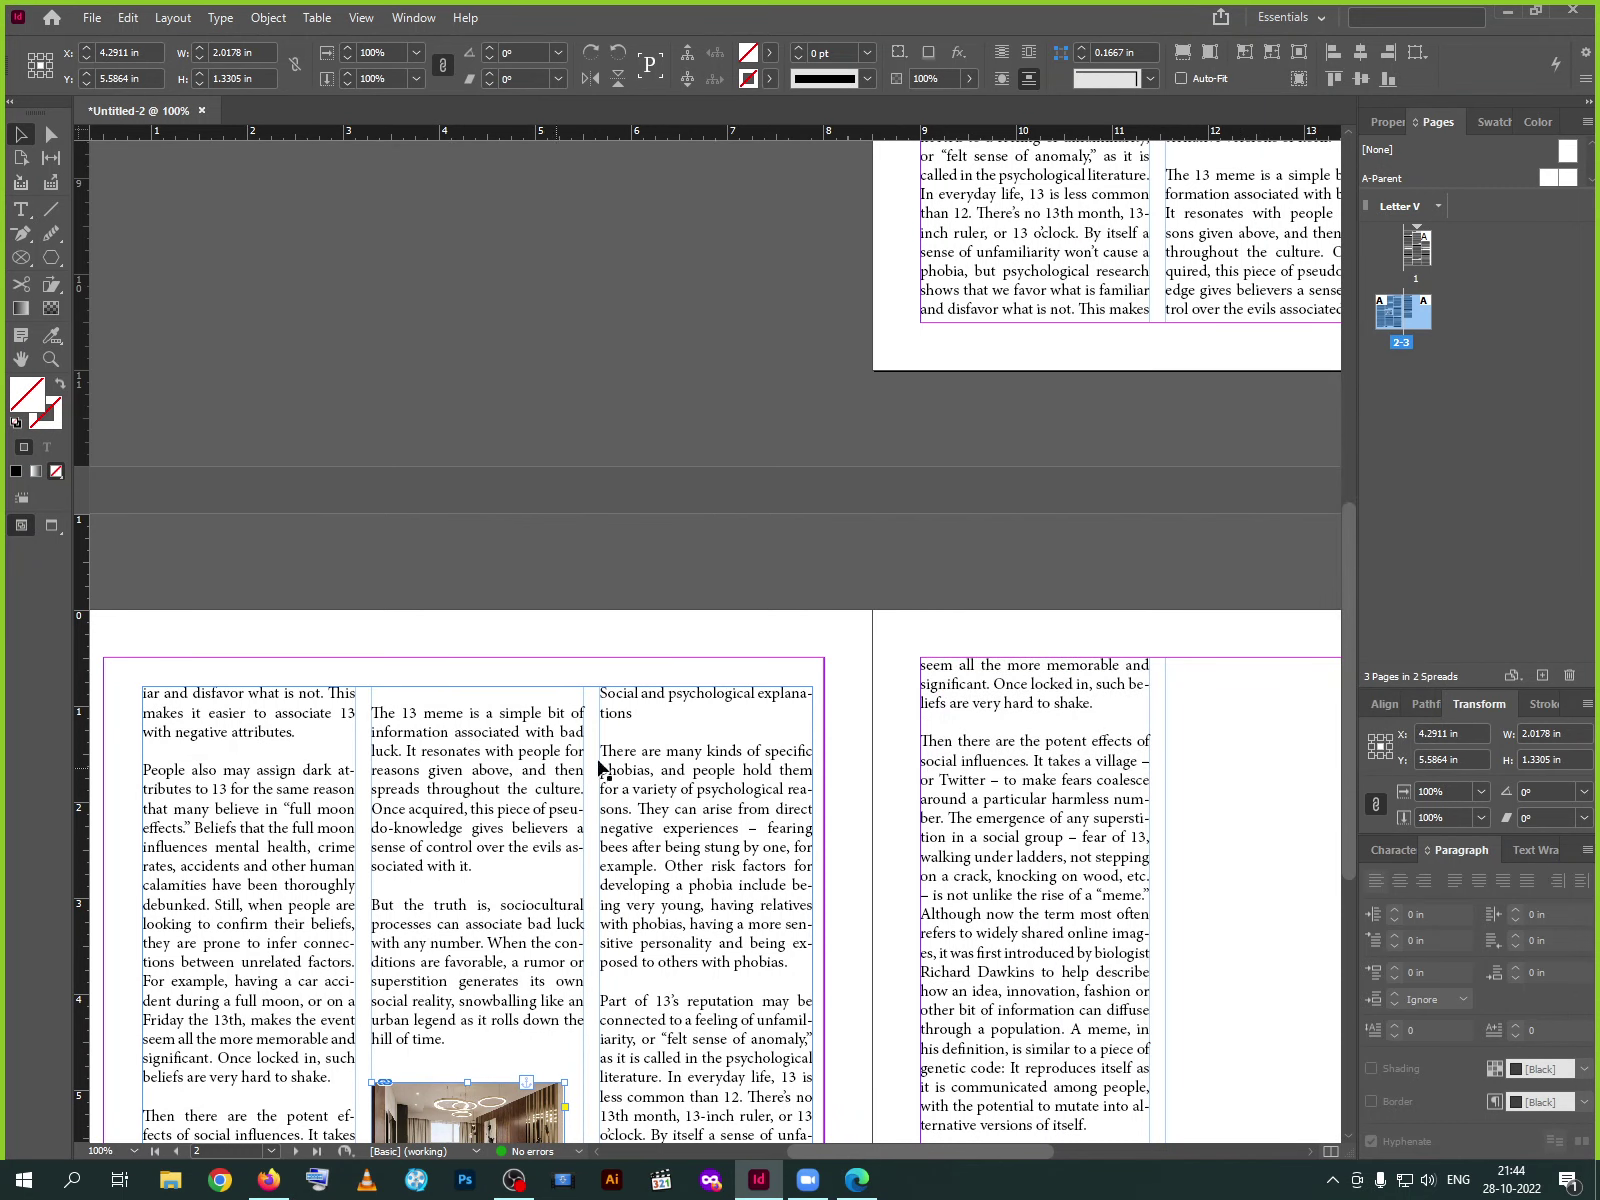
Review the ruler guide settings for view threshold and color
click(189, 22)
click(189, 22)
click(190, 22)
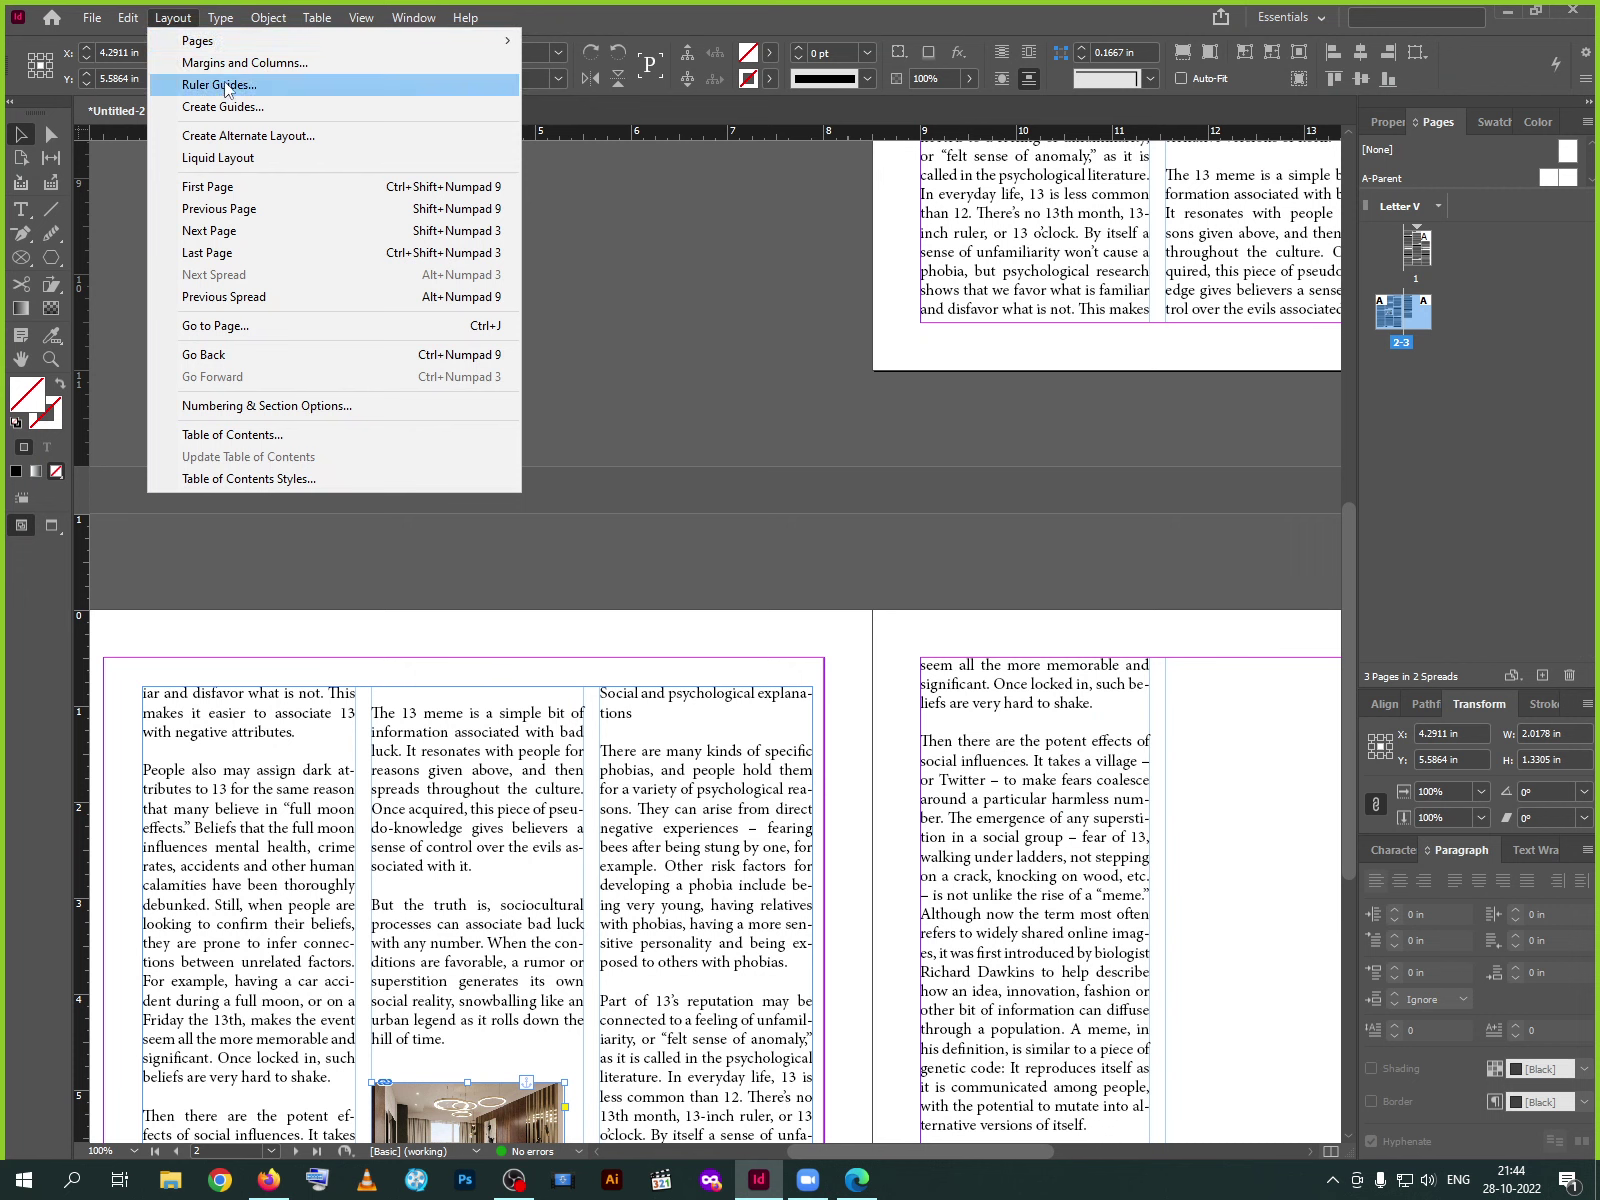
click(219, 85)
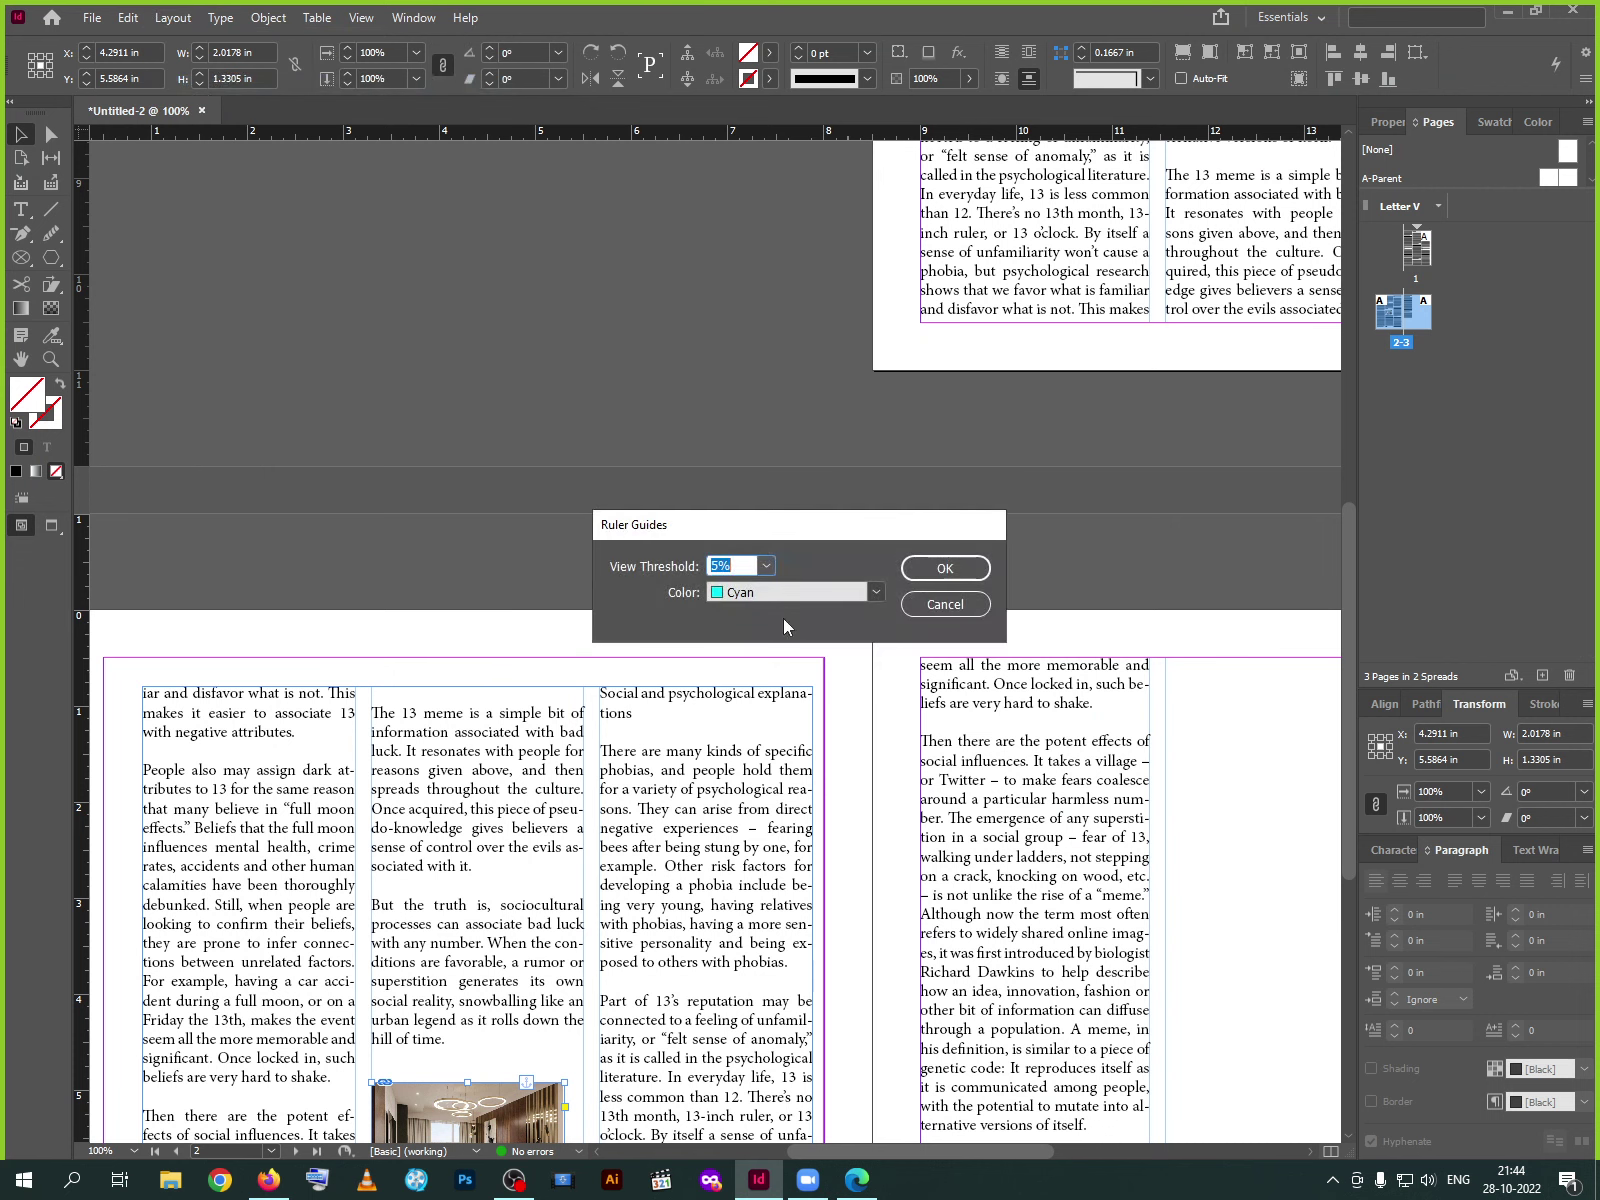
click(906, 568)
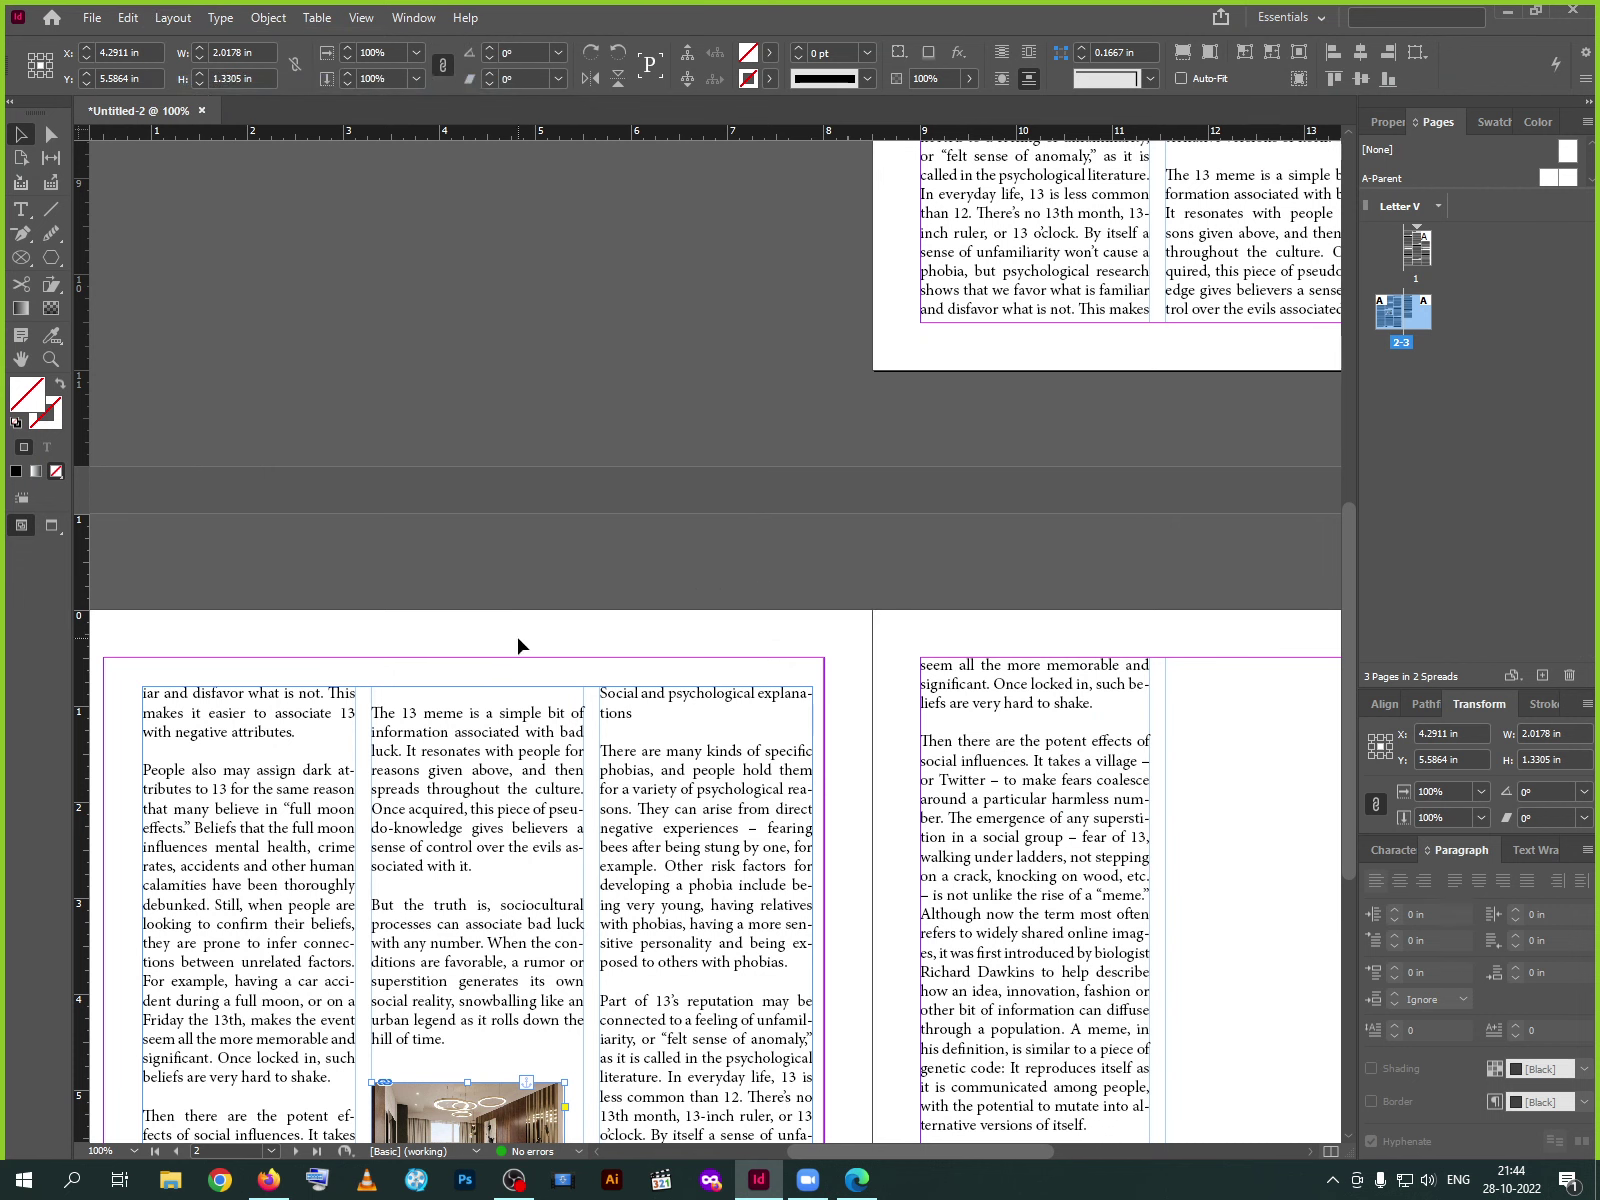
Close the Untitled-2 document without saving it, and close Accounts for Foundation Course.indd as well
click(202, 112)
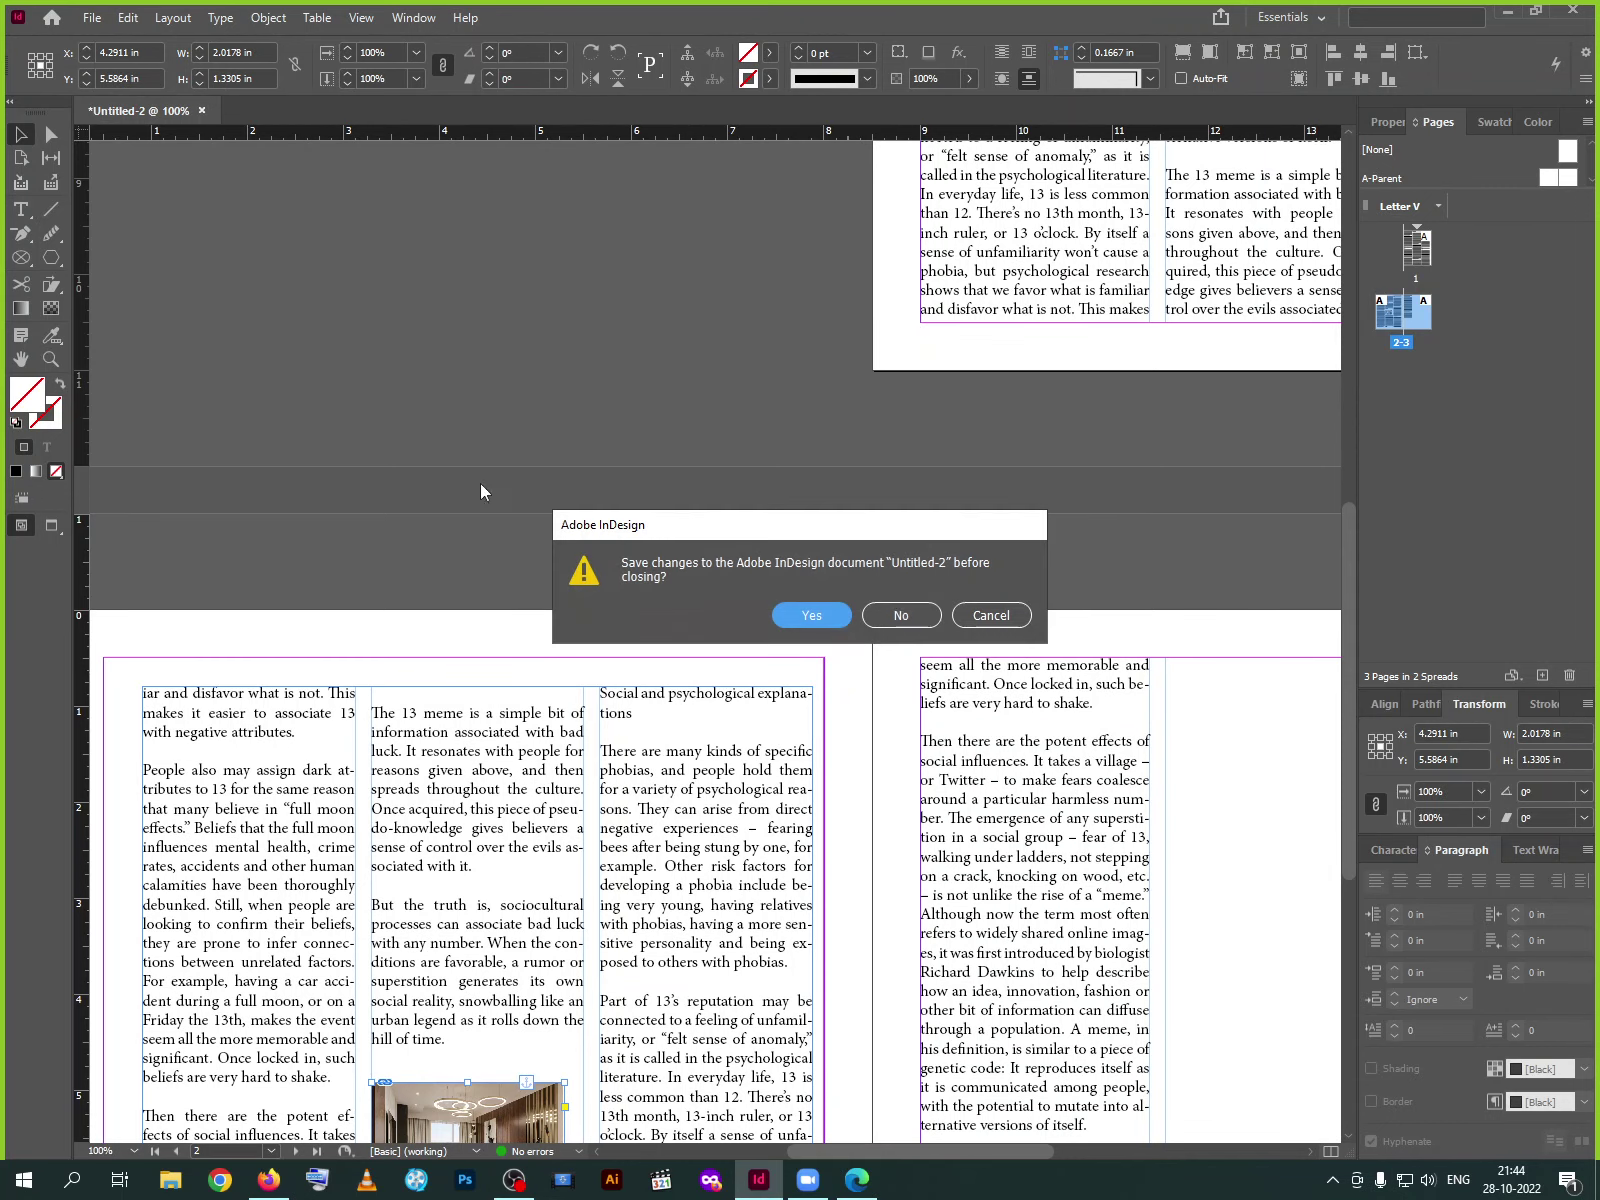
click(915, 614)
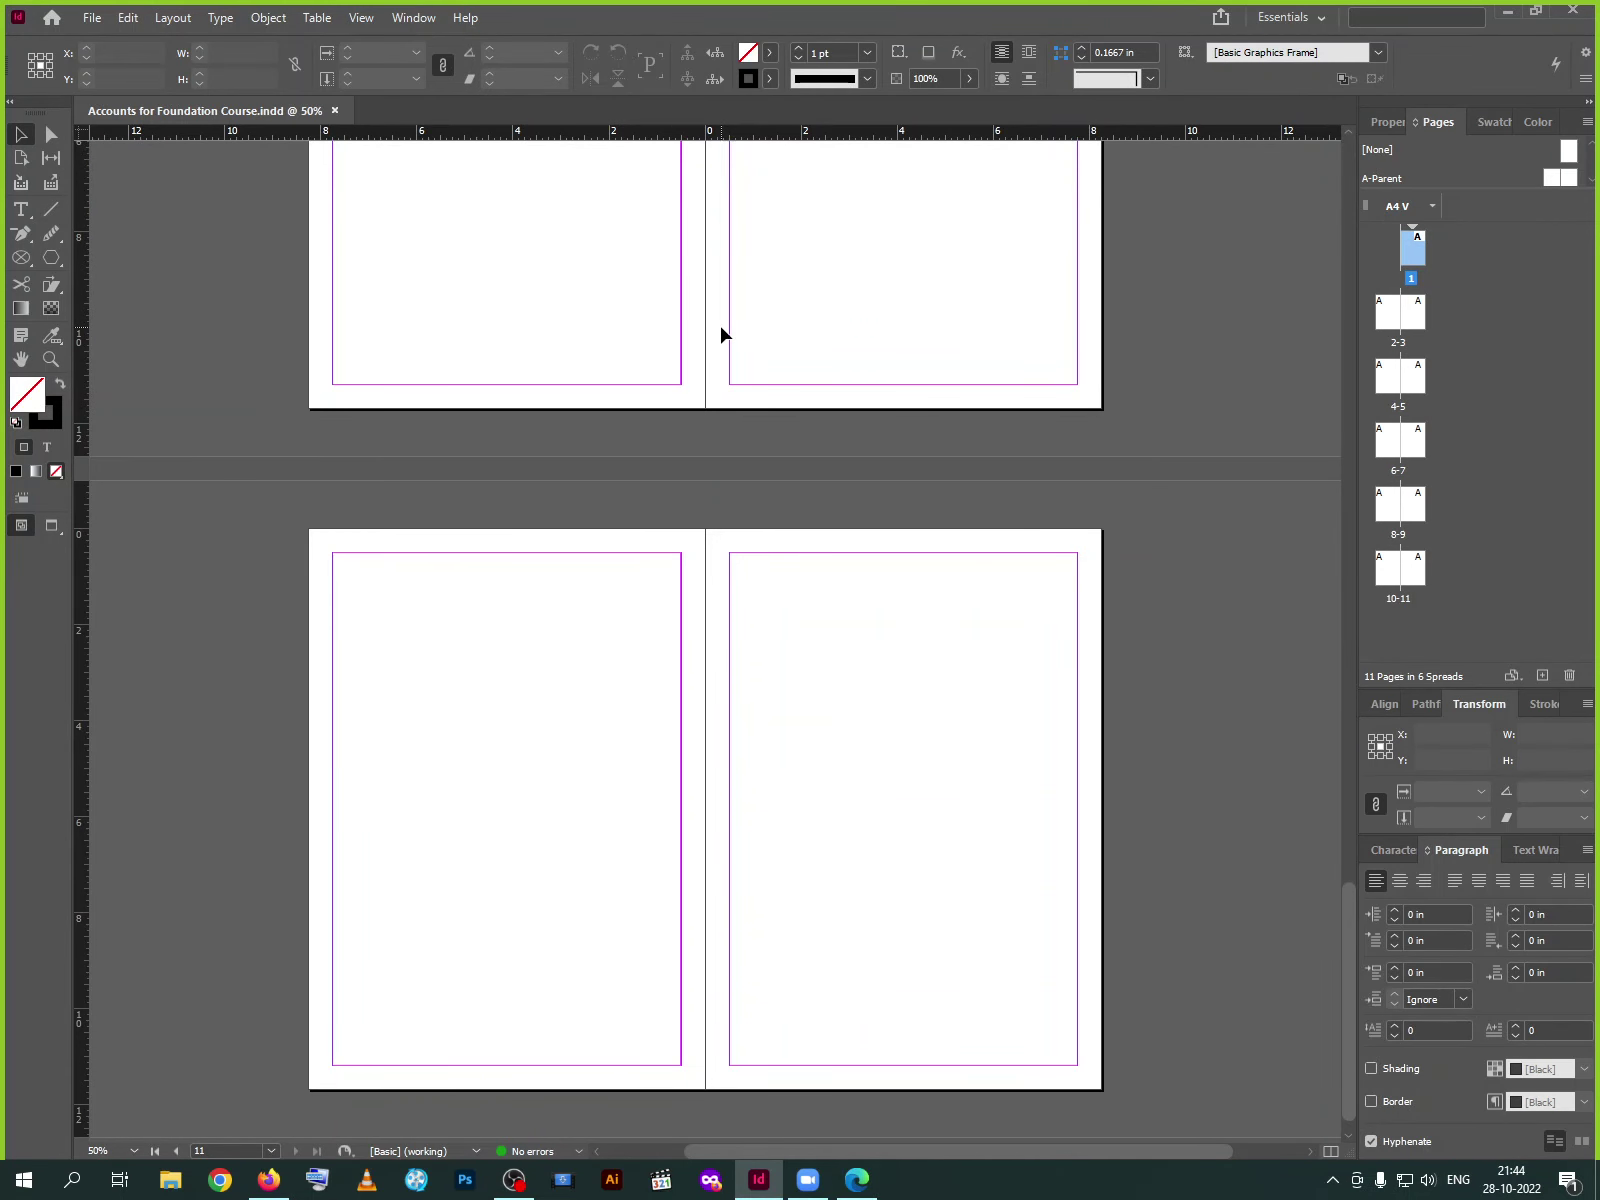
scroll(760, 530, up, 10)
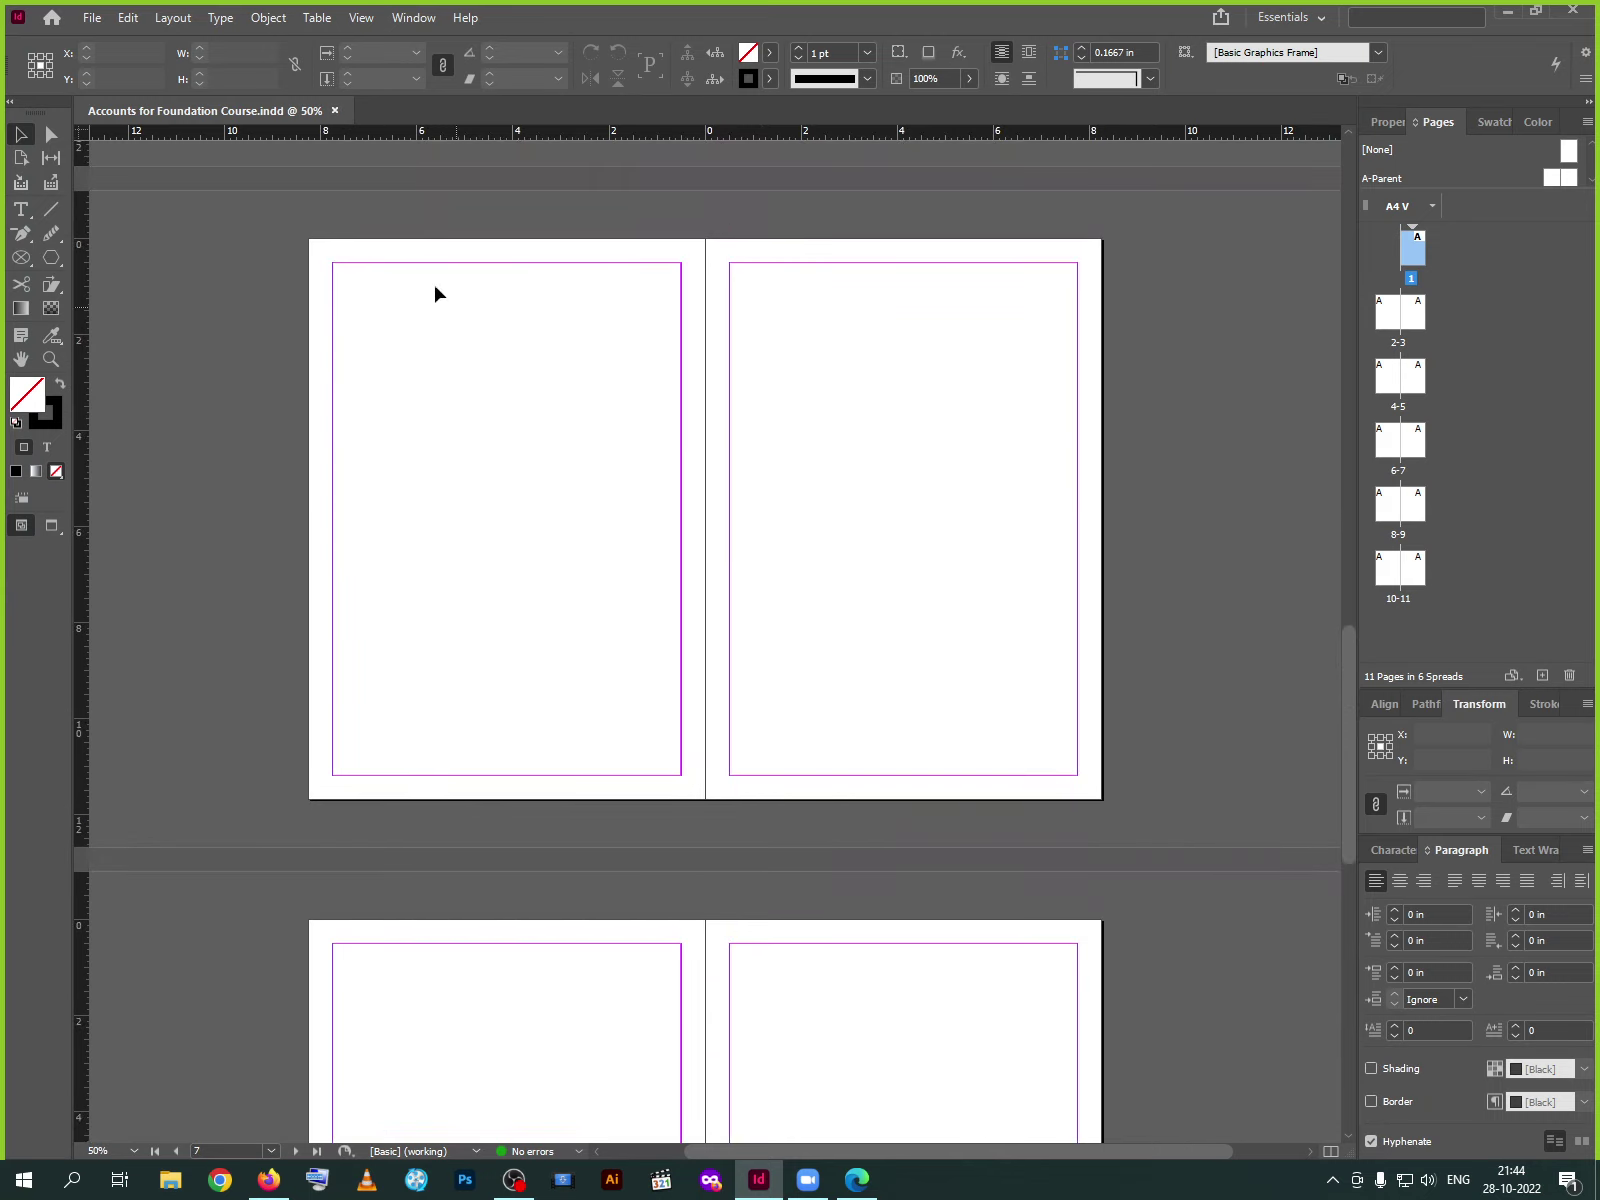
click(335, 111)
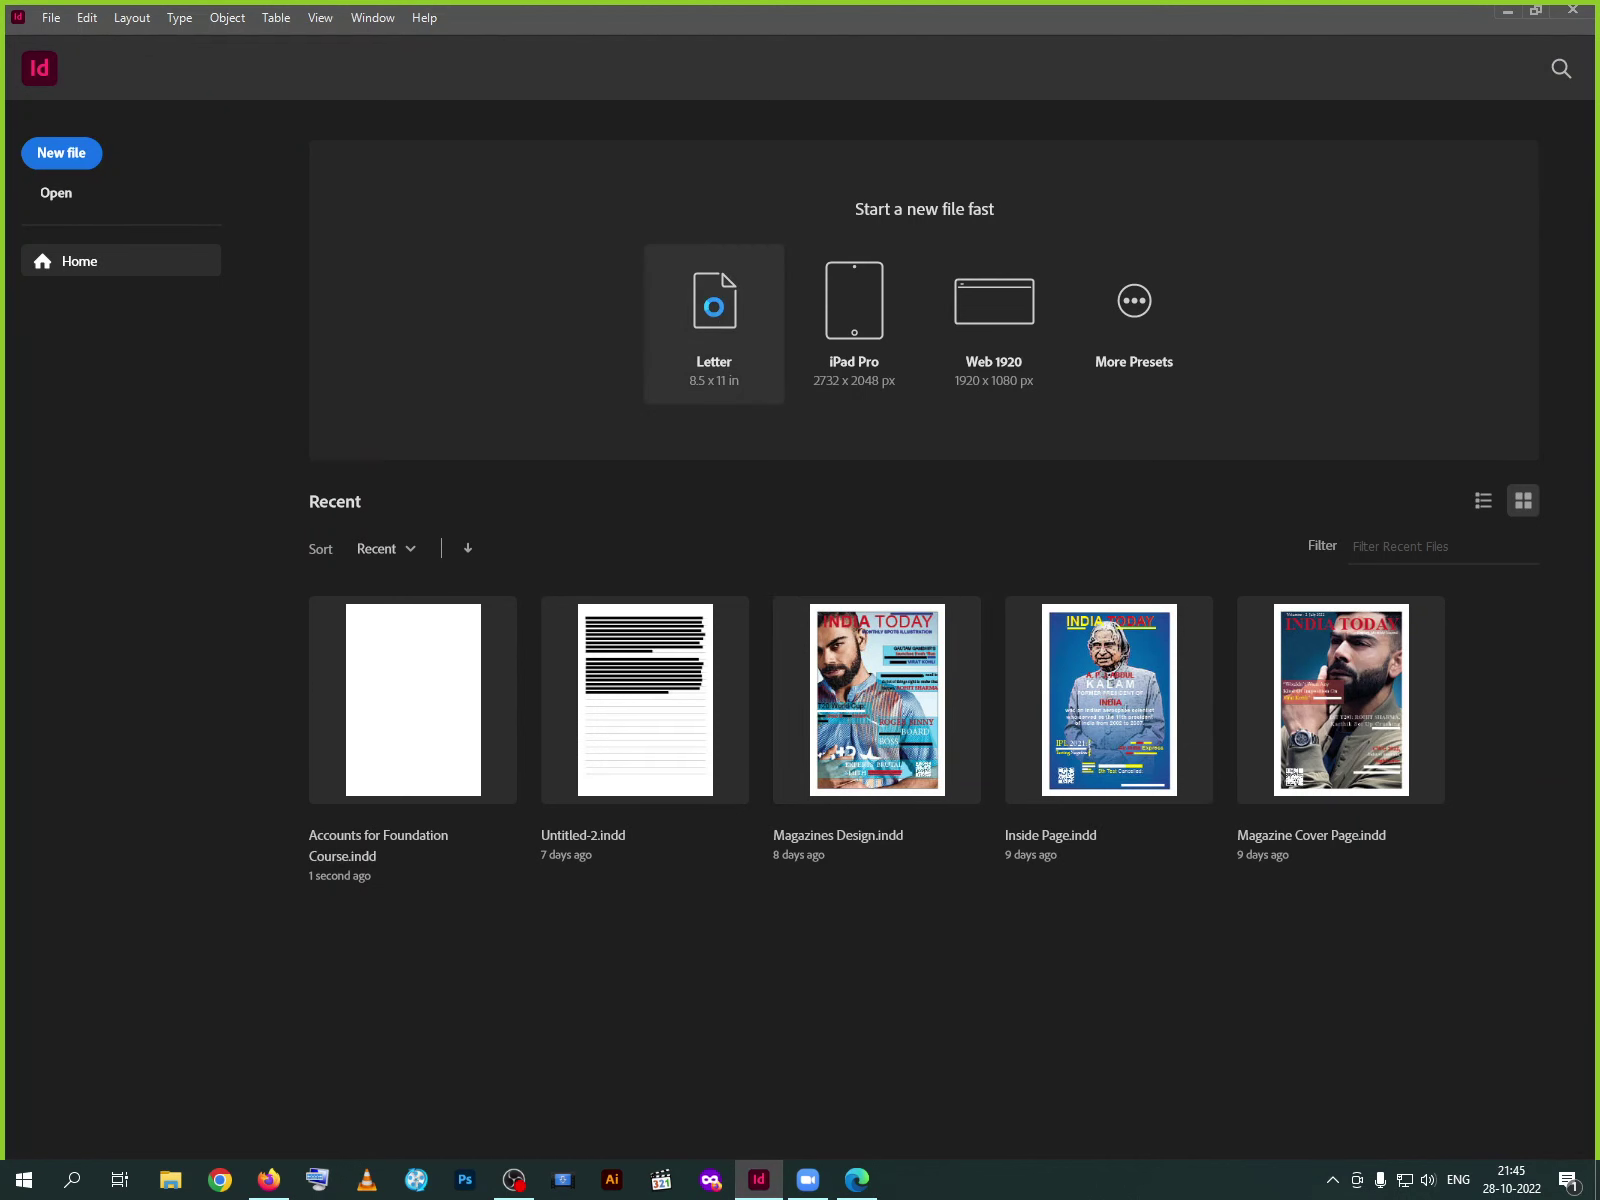
Create a new Letter document of 8.5 x 11 in
click(714, 314)
scroll(659, 614, down, 2)
scroll(659, 614, up, 3)
scroll(663, 625, down, 3)
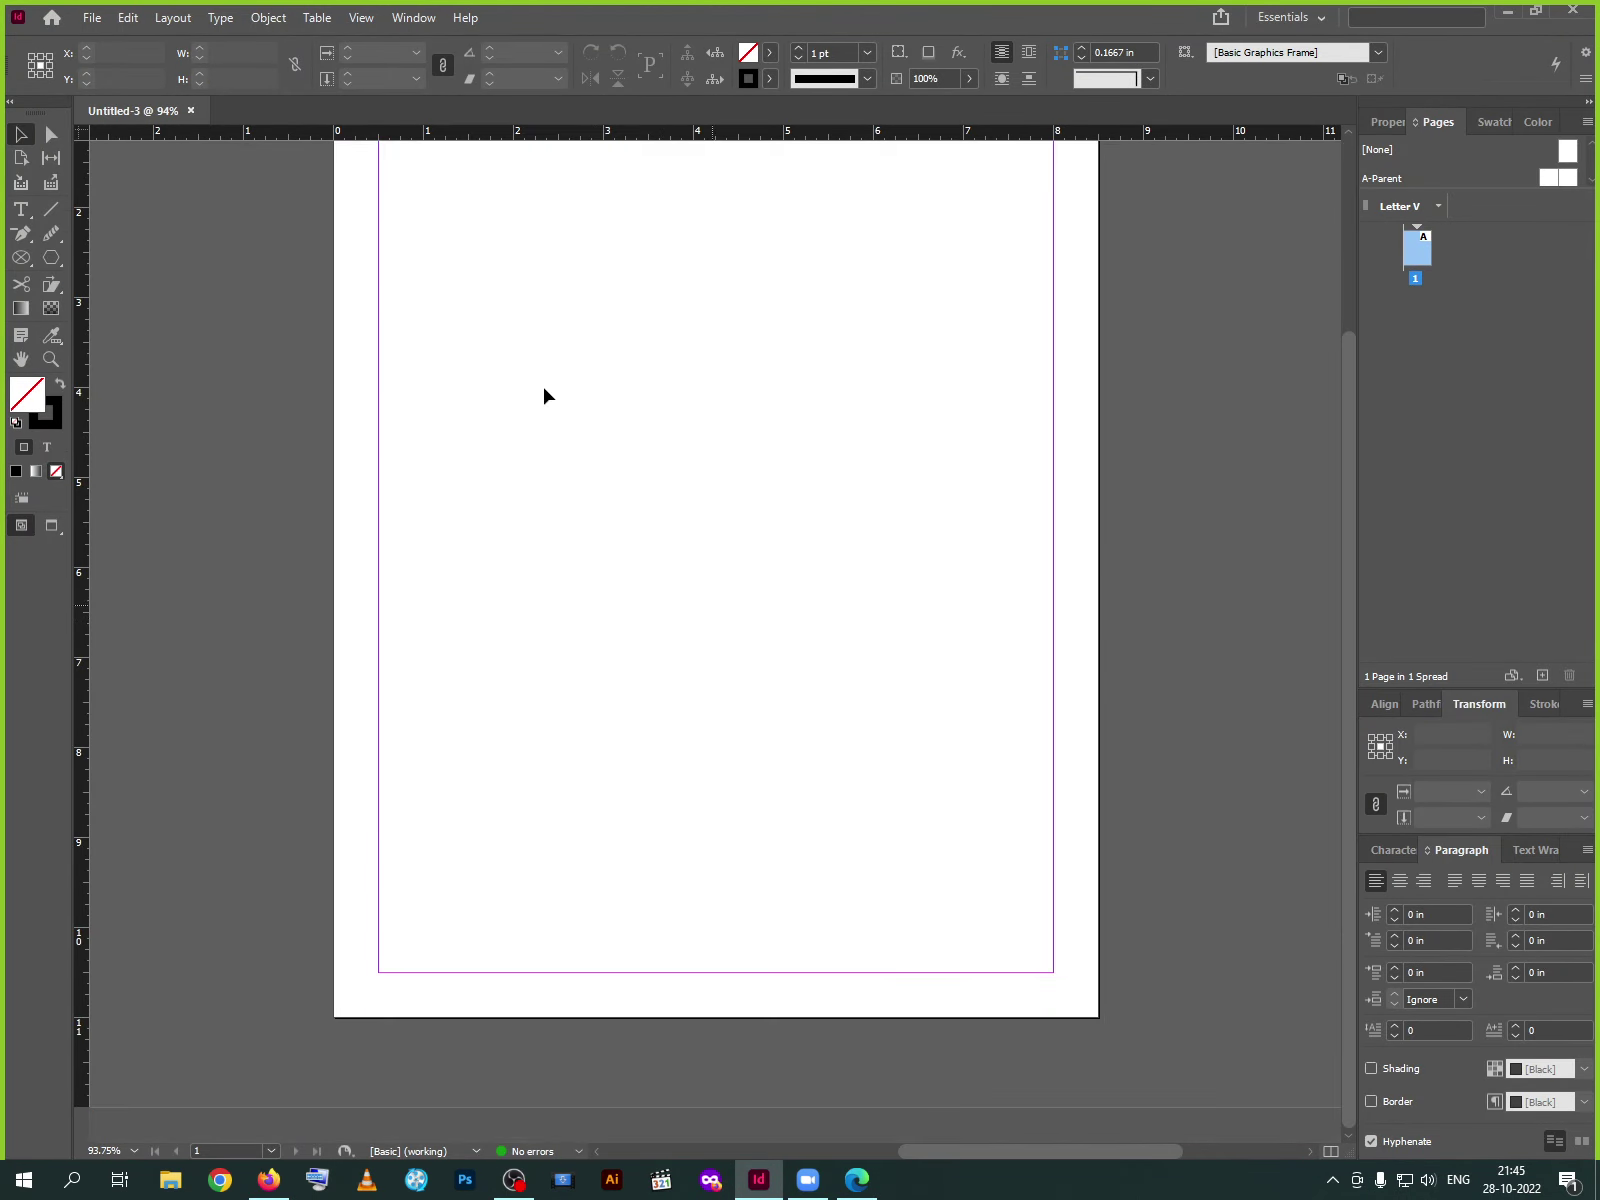
Set the ruler guides' view threshold to 25% in the new document
click(157, 18)
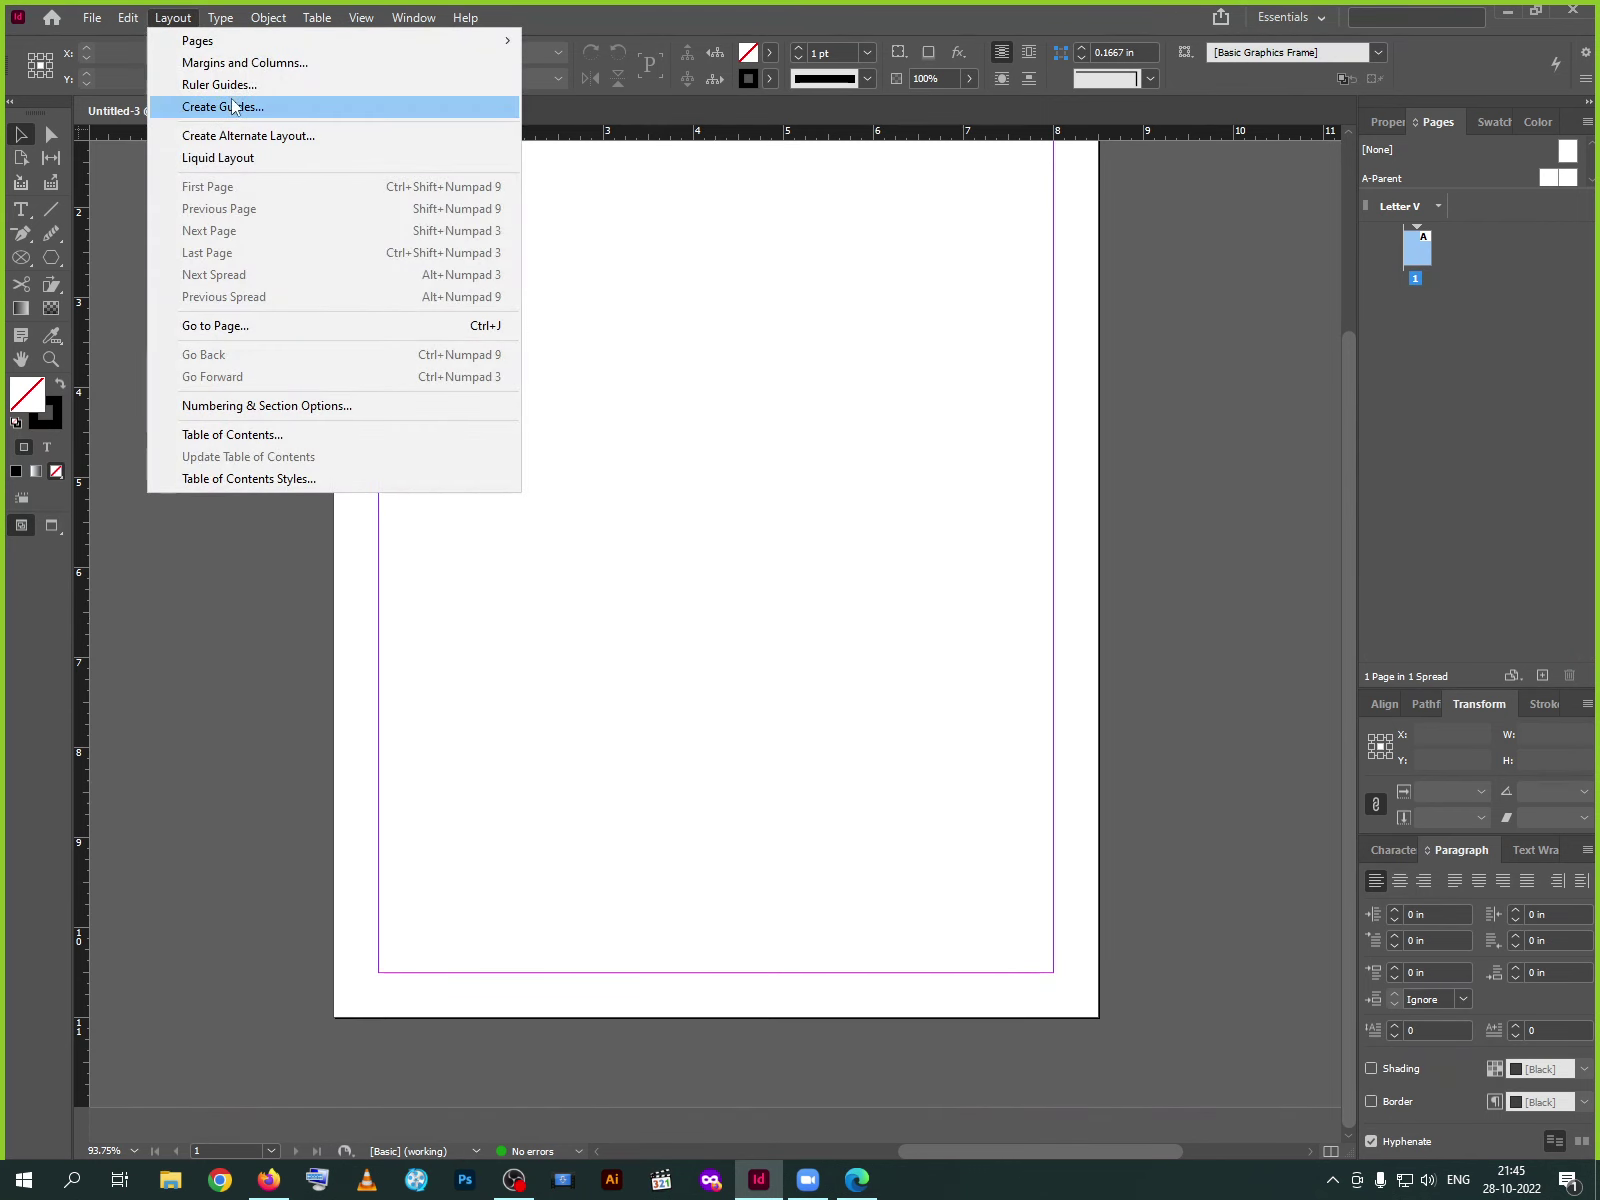
click(215, 86)
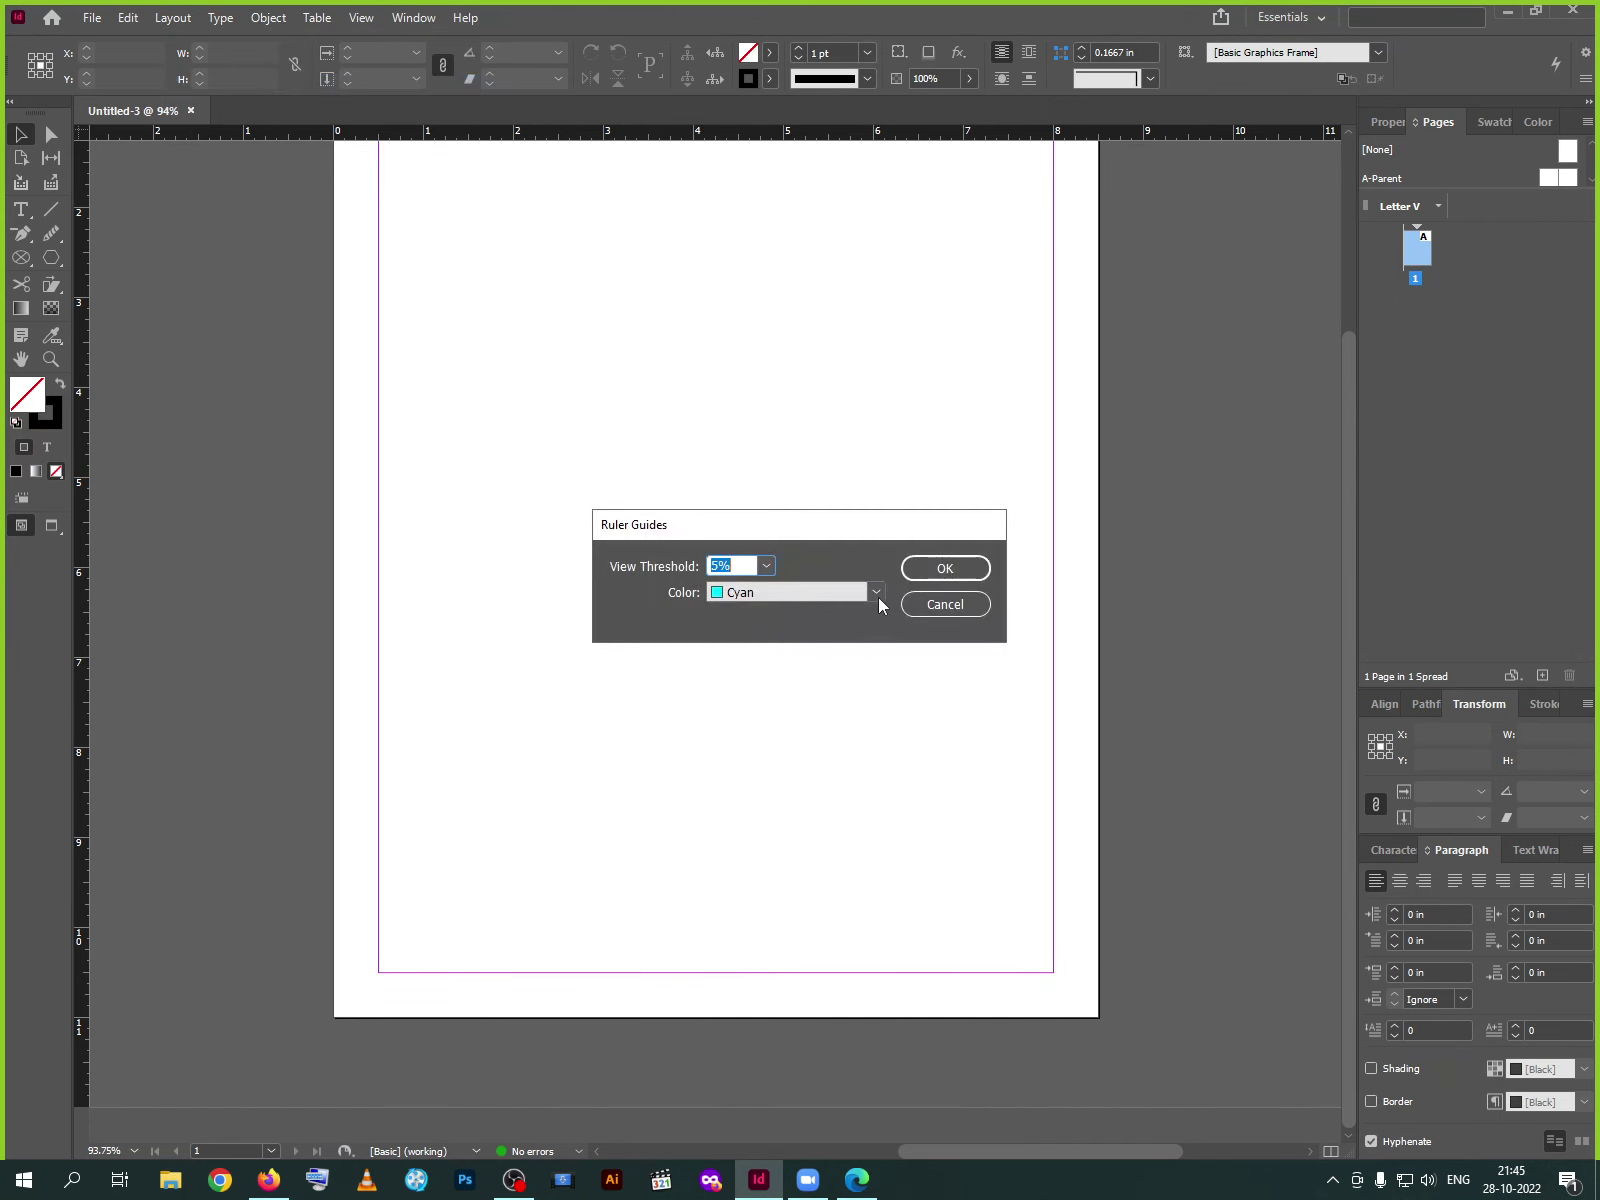
click(764, 567)
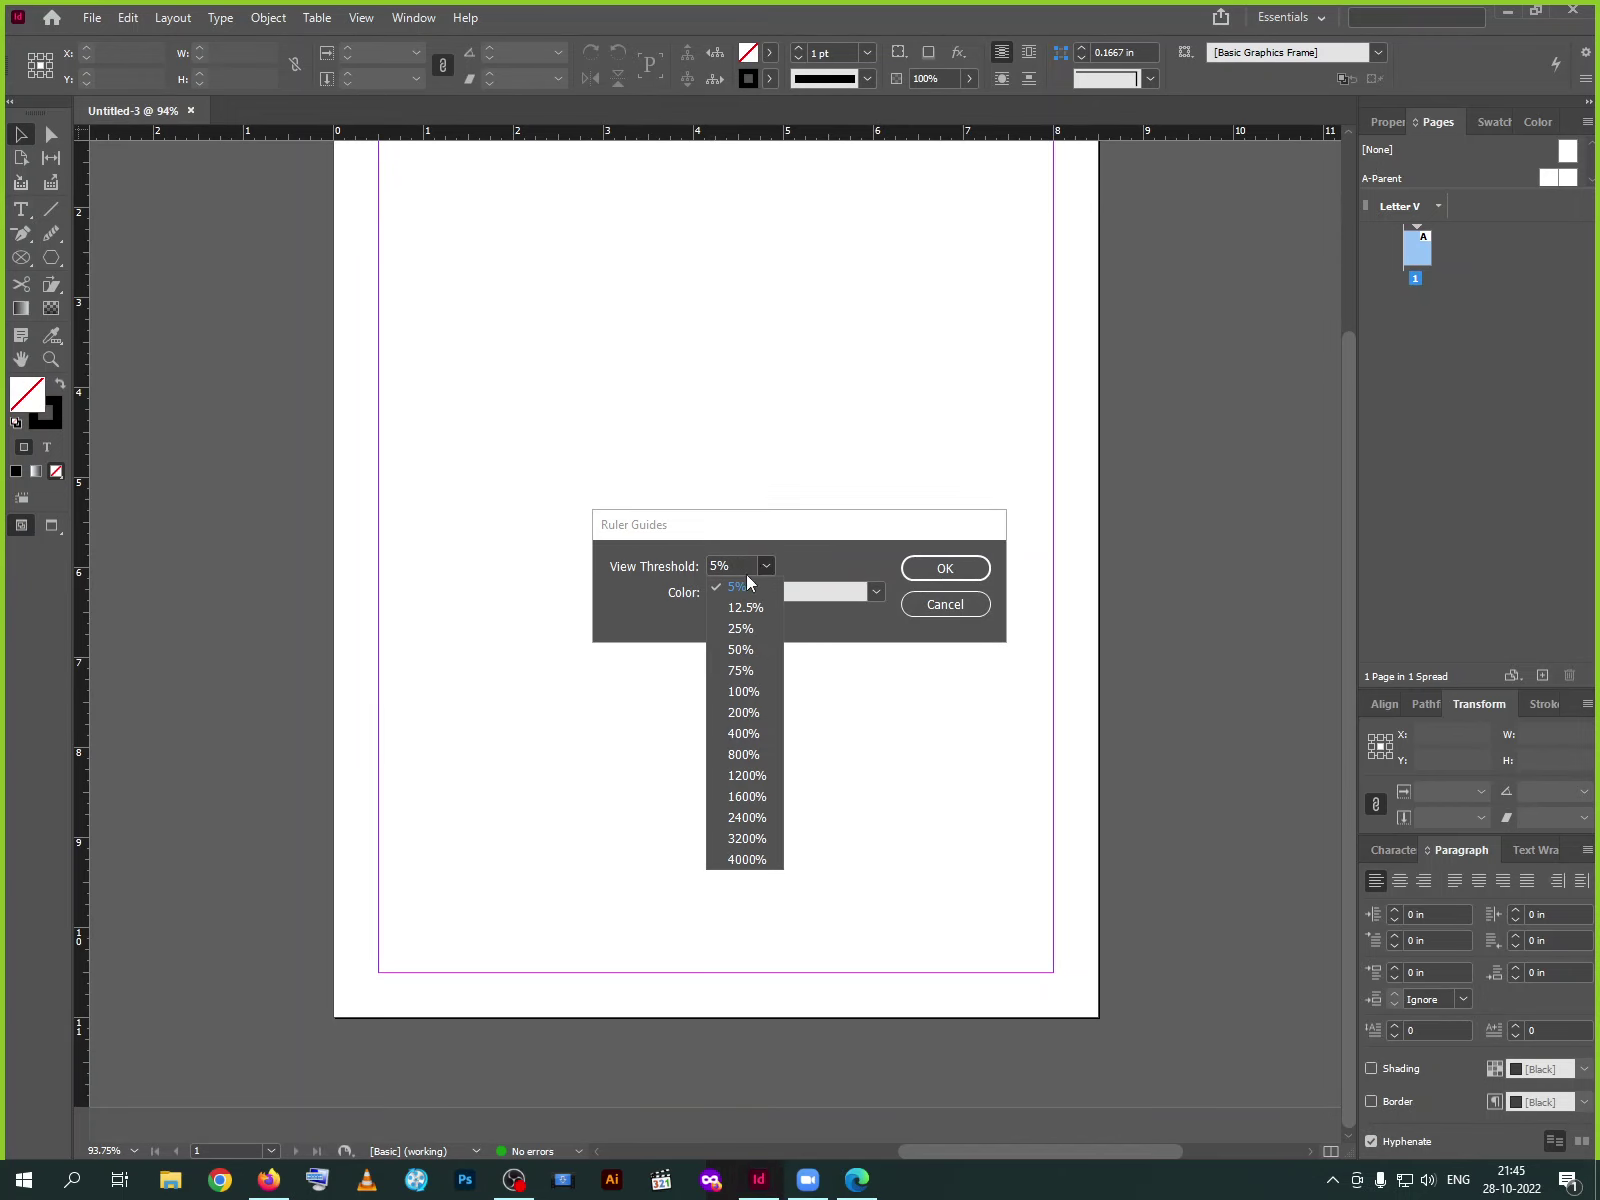
click(758, 567)
click(761, 566)
click(749, 651)
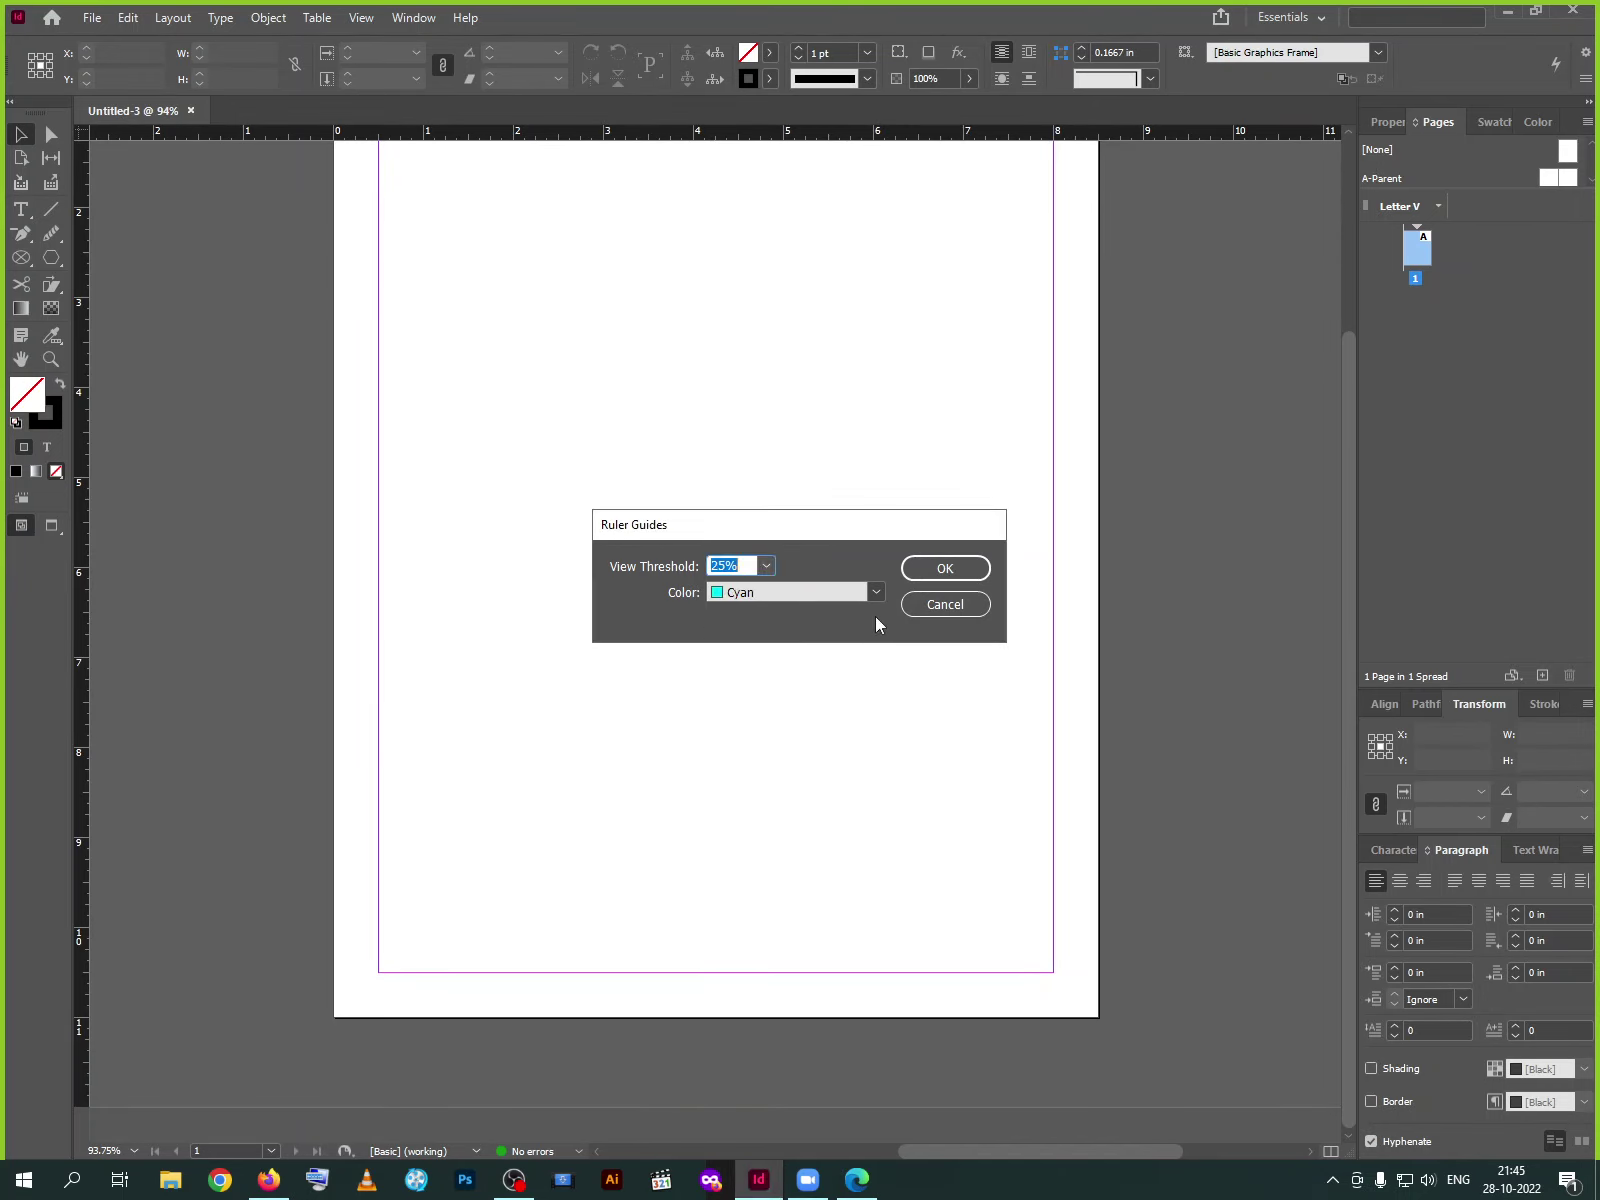
click(942, 568)
Place a vertical ruler guide at about X 1.7 in and a horizontal one at about Y 2.825 in
scroll(935, 569, up, 3)
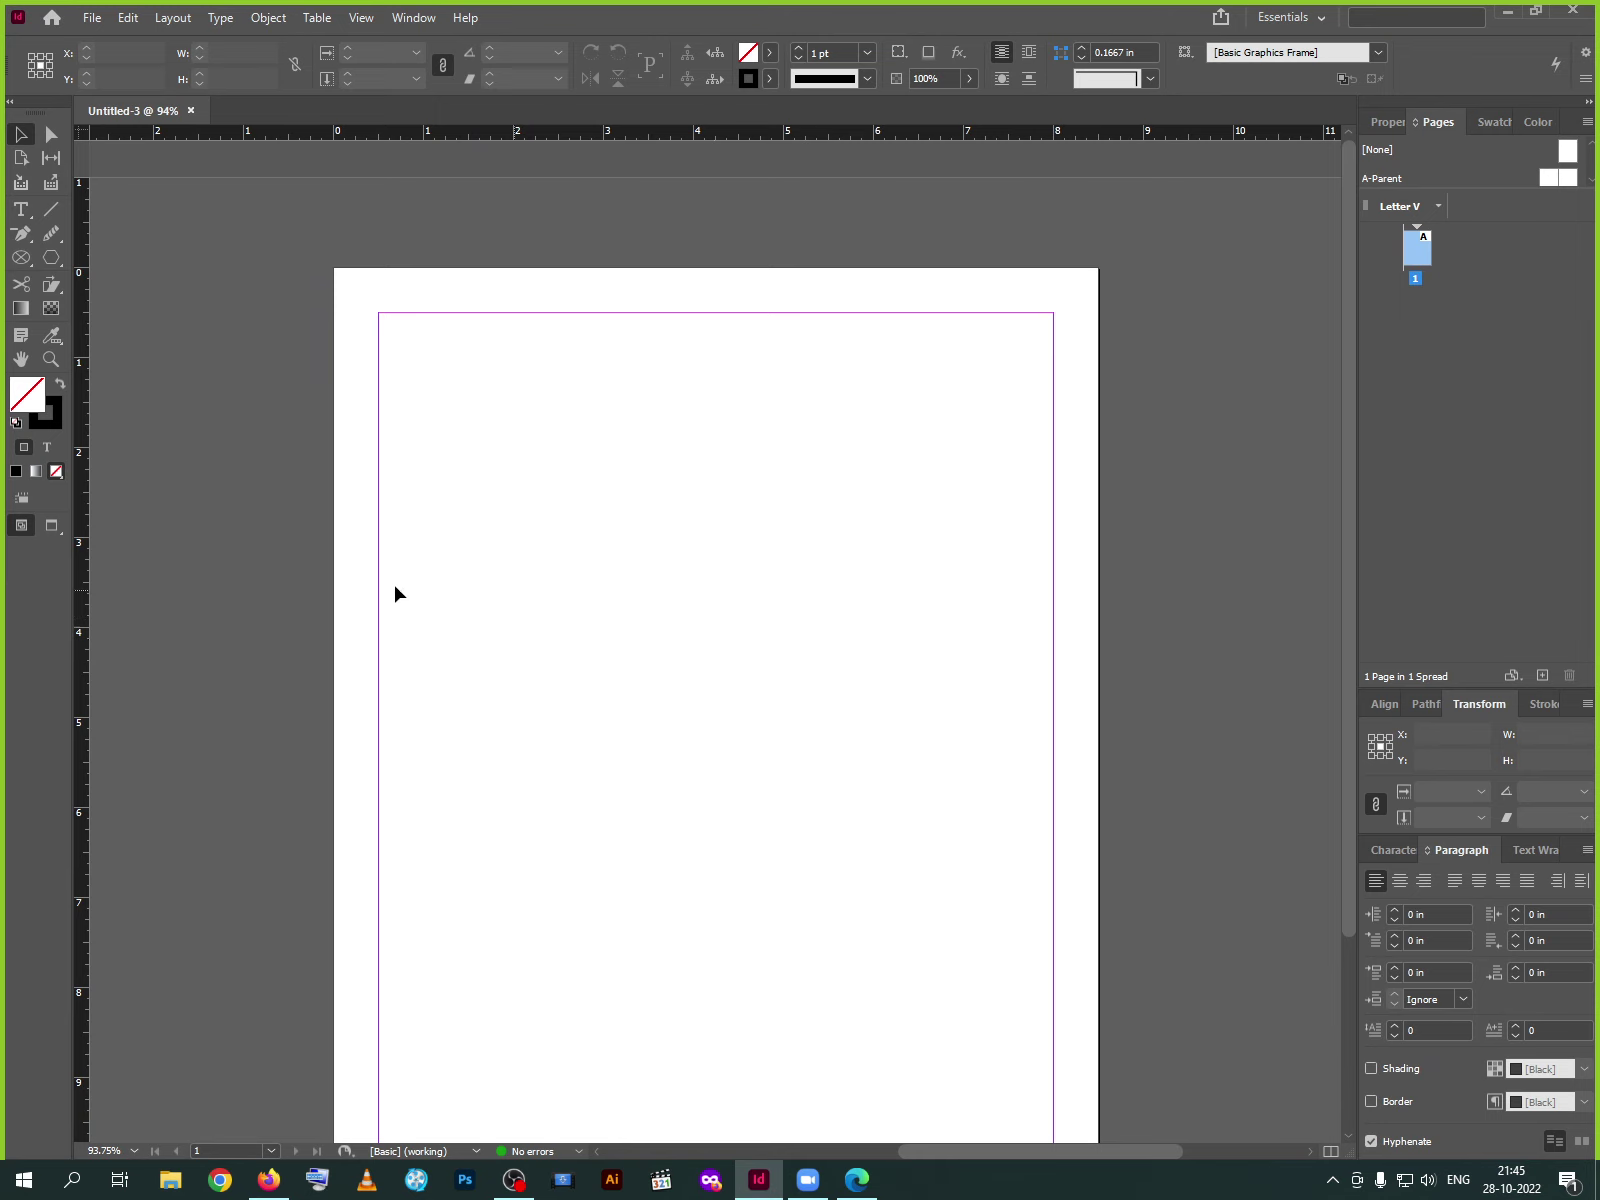
key(ctrl+minus)
key(ctrl+minus)
key(ctrl+minus)
key(ctrl+minus)
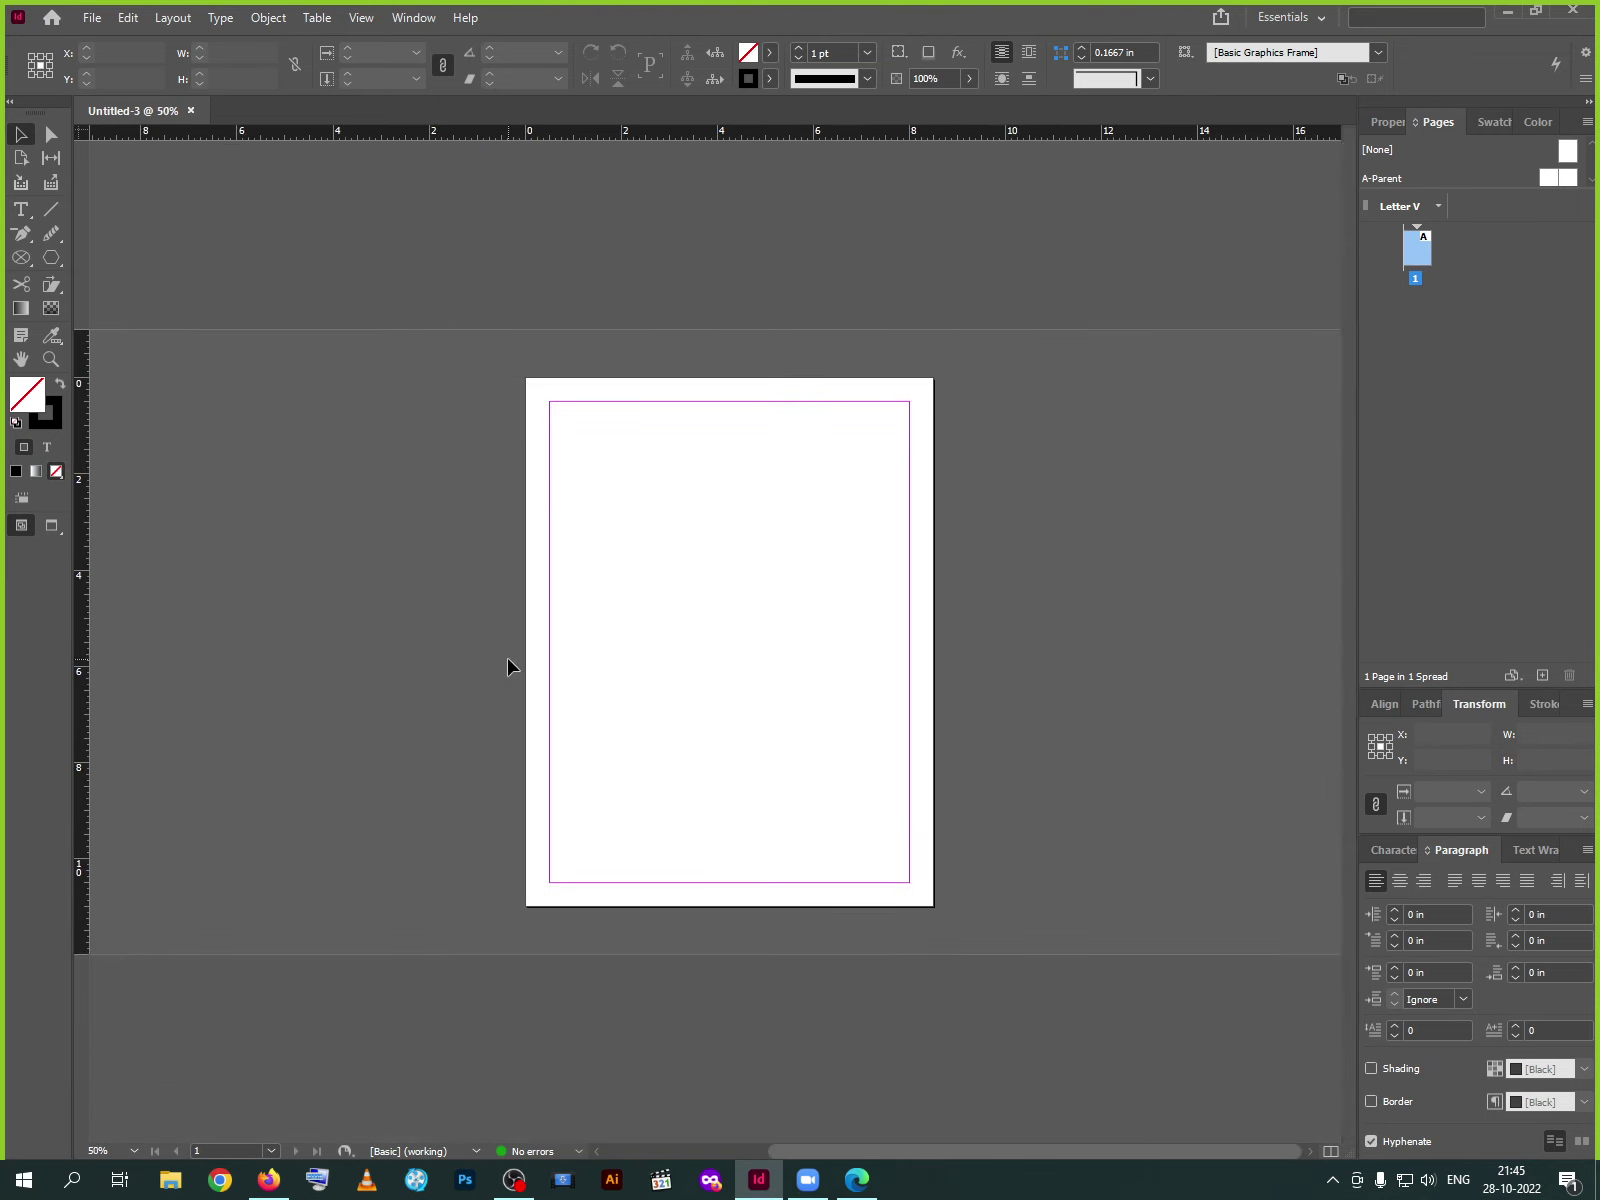
key(ctrl+equal)
key(ctrl+equal)
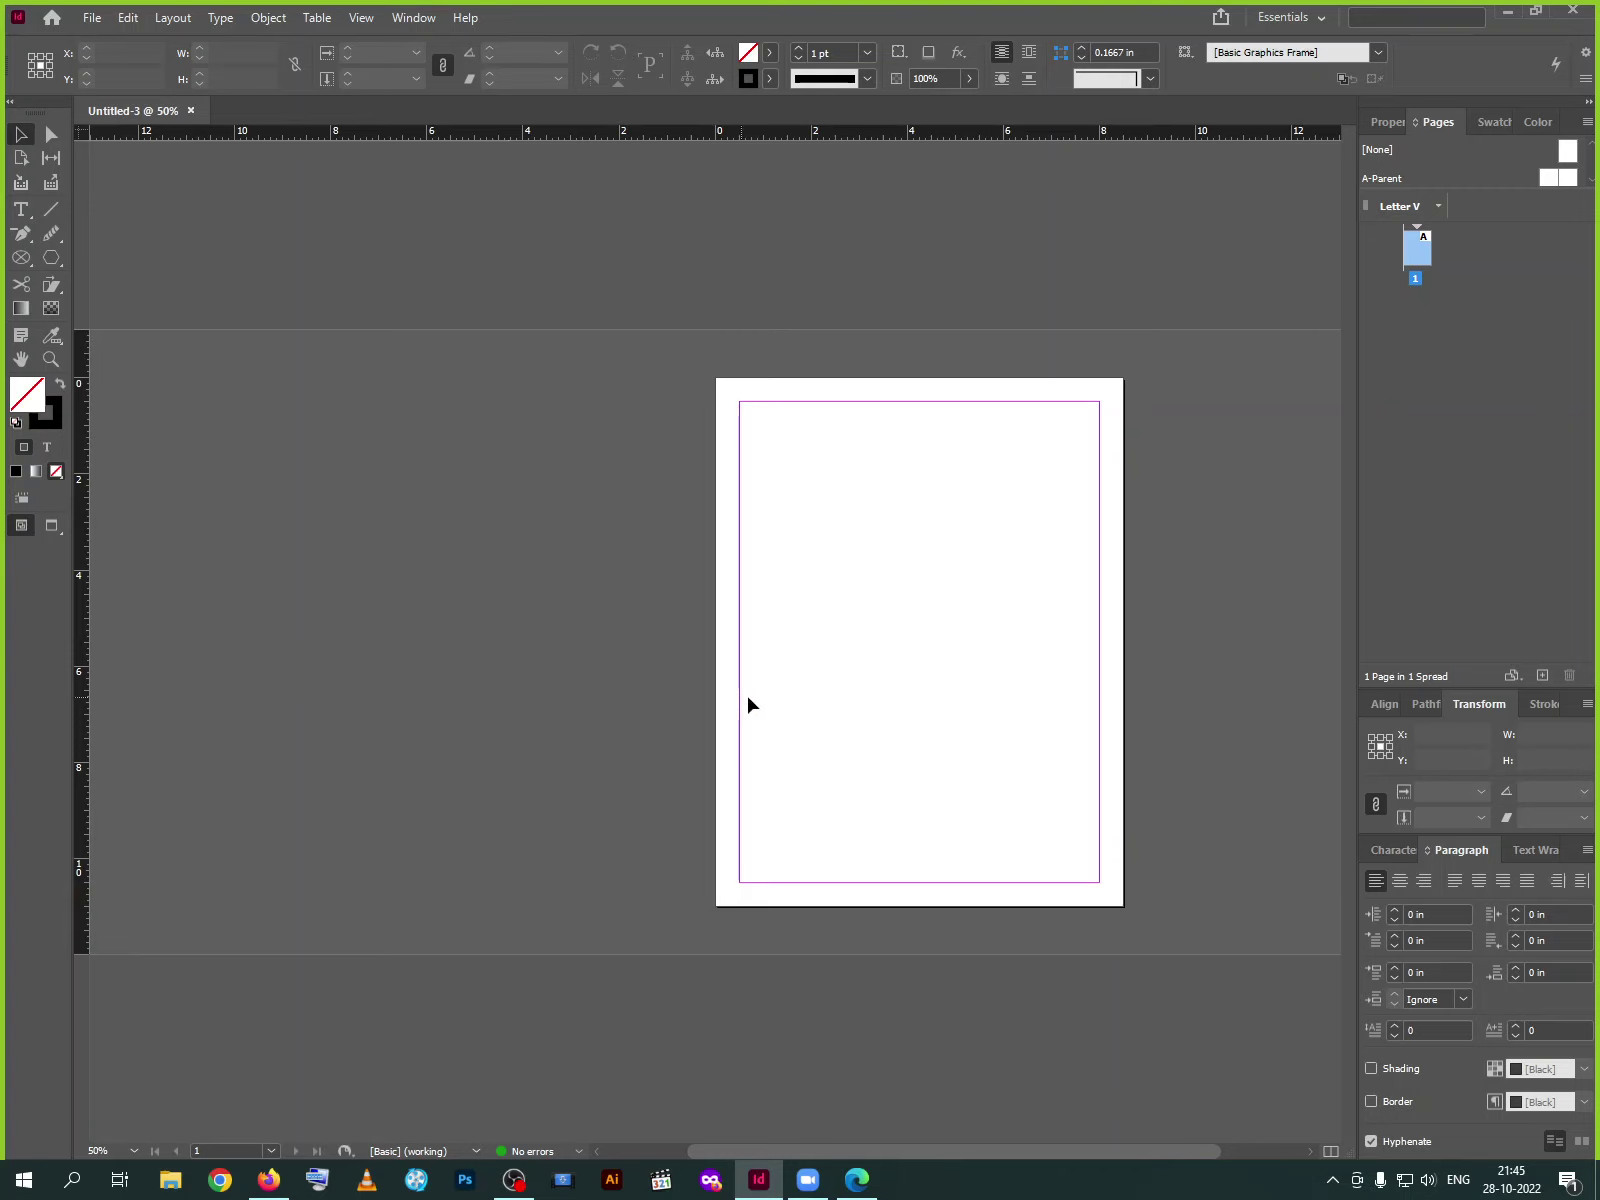
drag(89, 764, 781, 753)
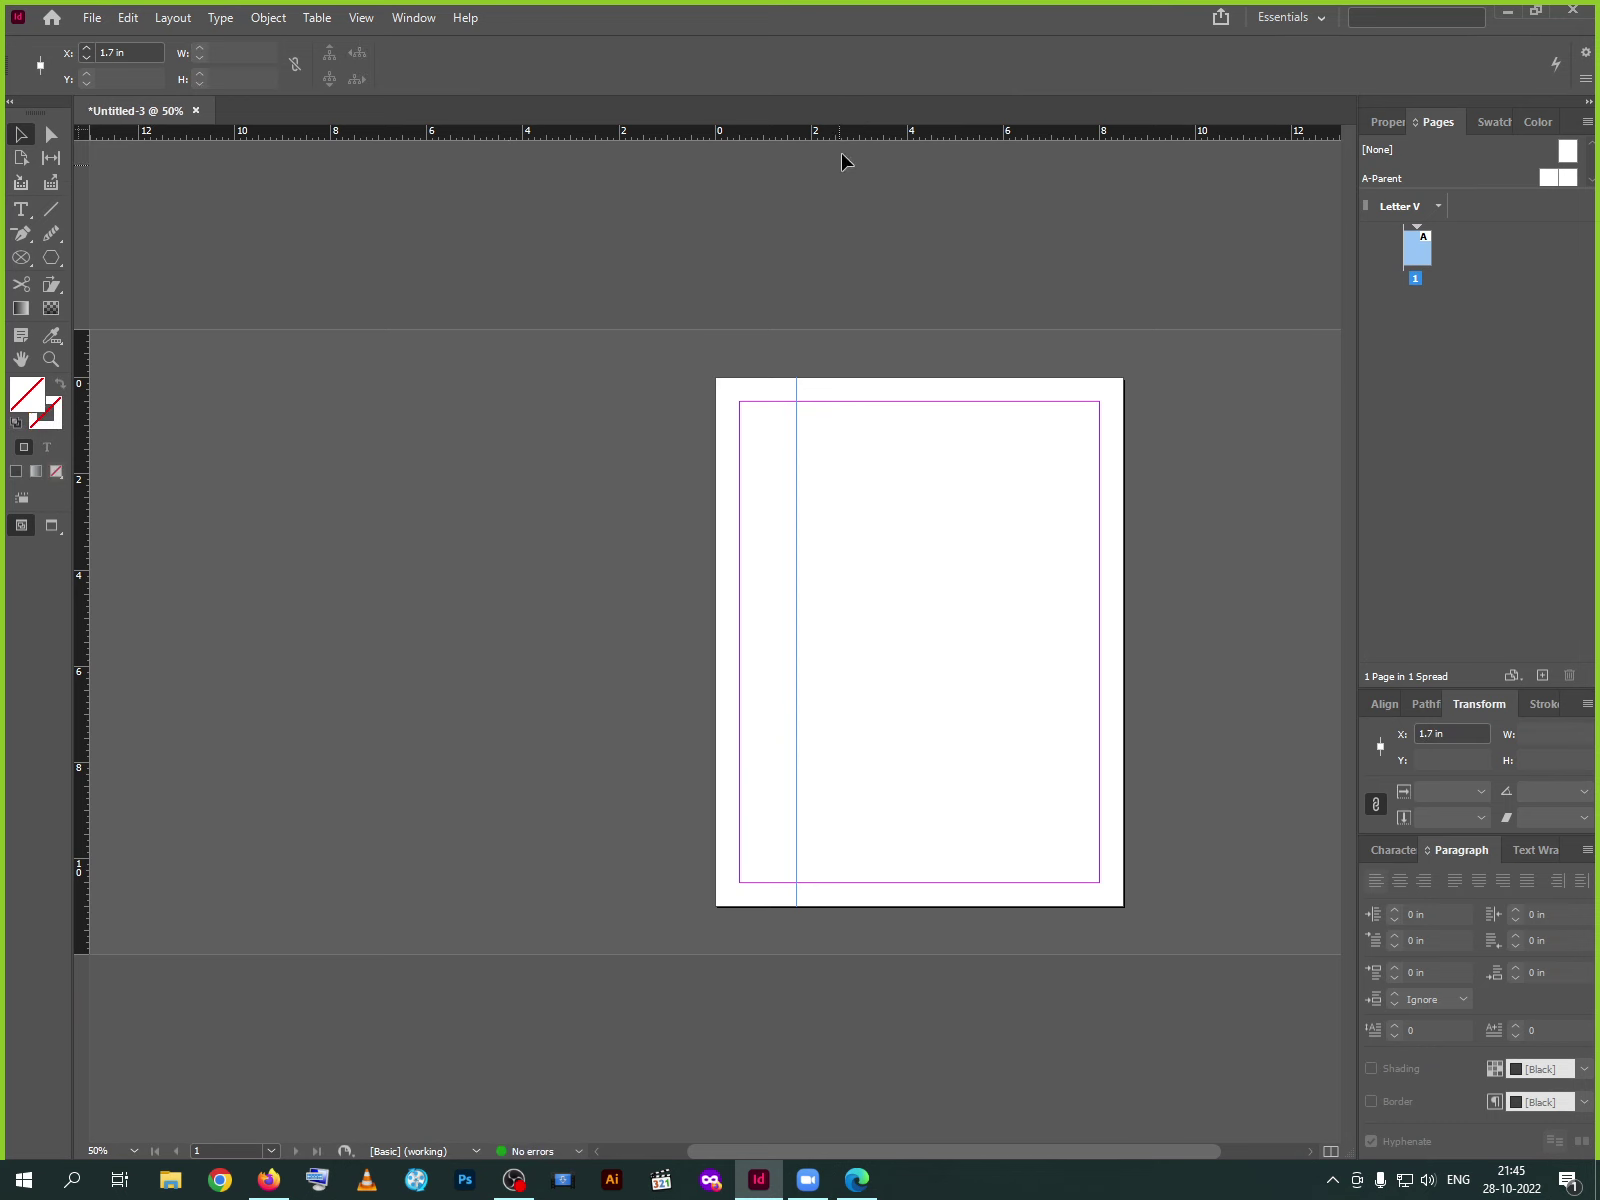
drag(845, 133, 872, 513)
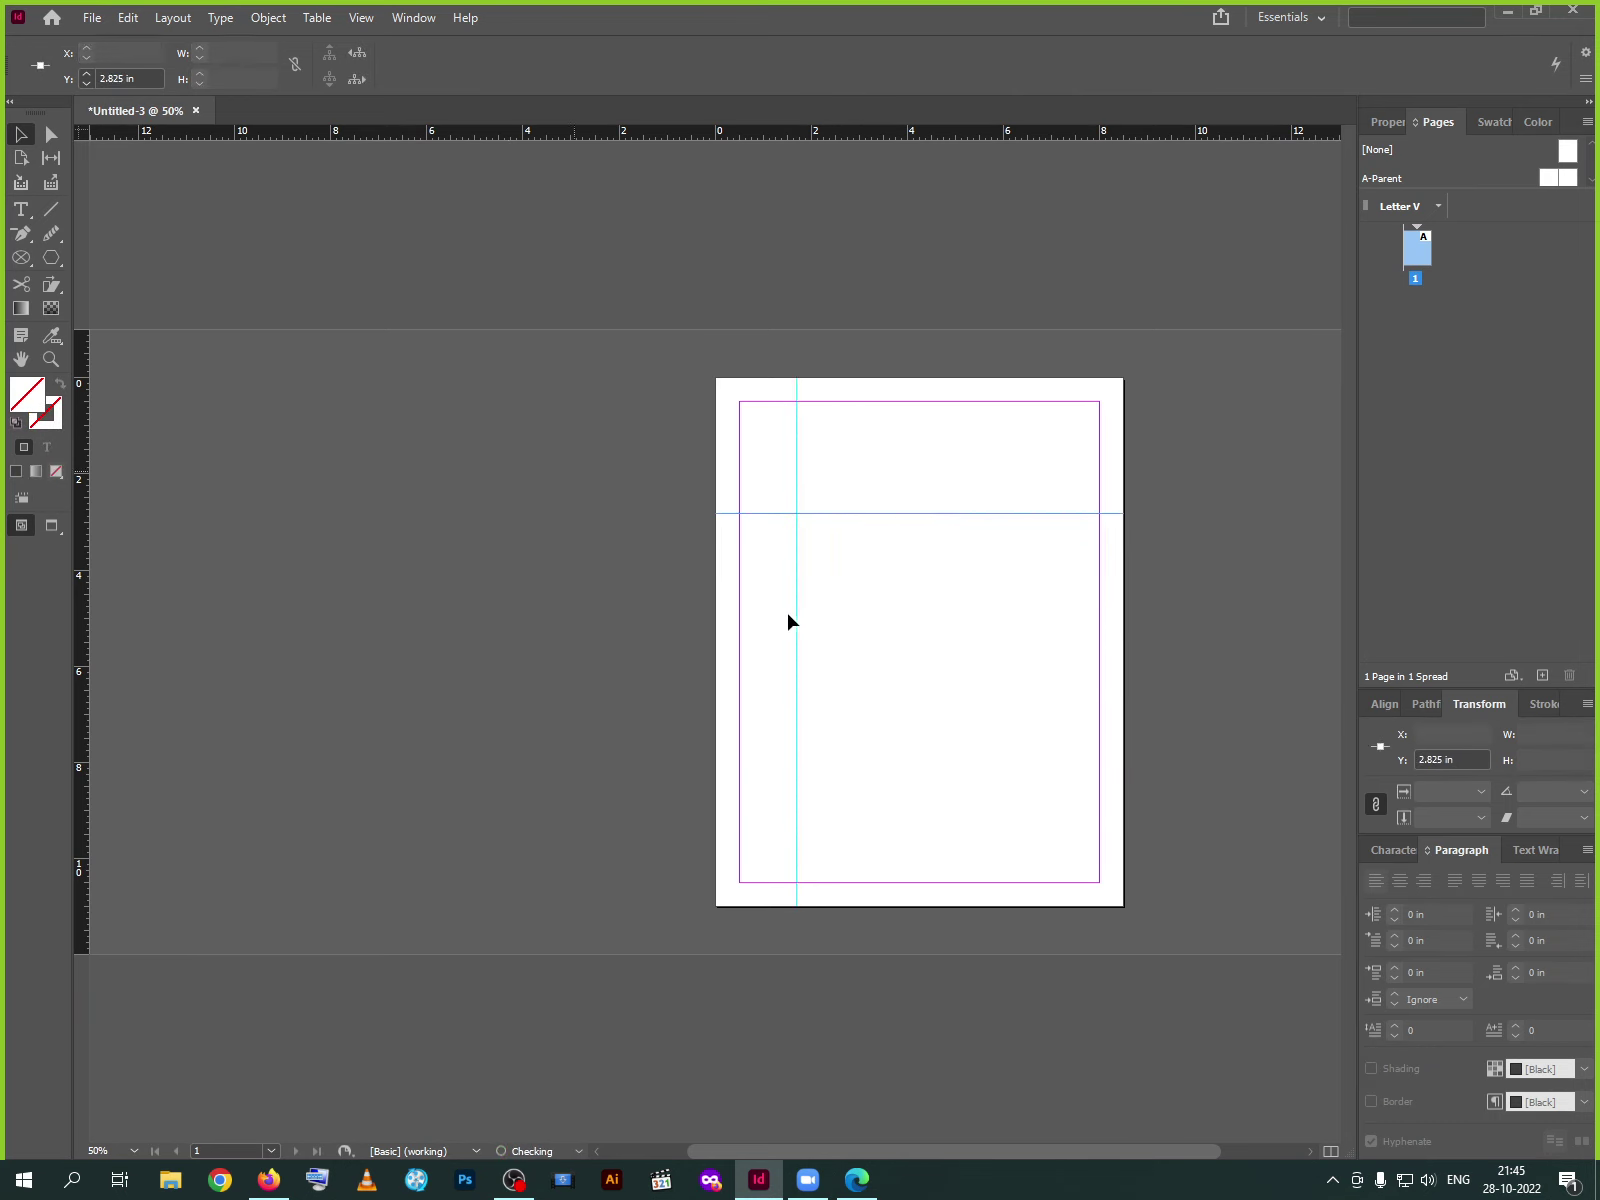
Set the horizontal ruler guide's color to Peach and deselect the guide
click(170, 18)
click(250, 85)
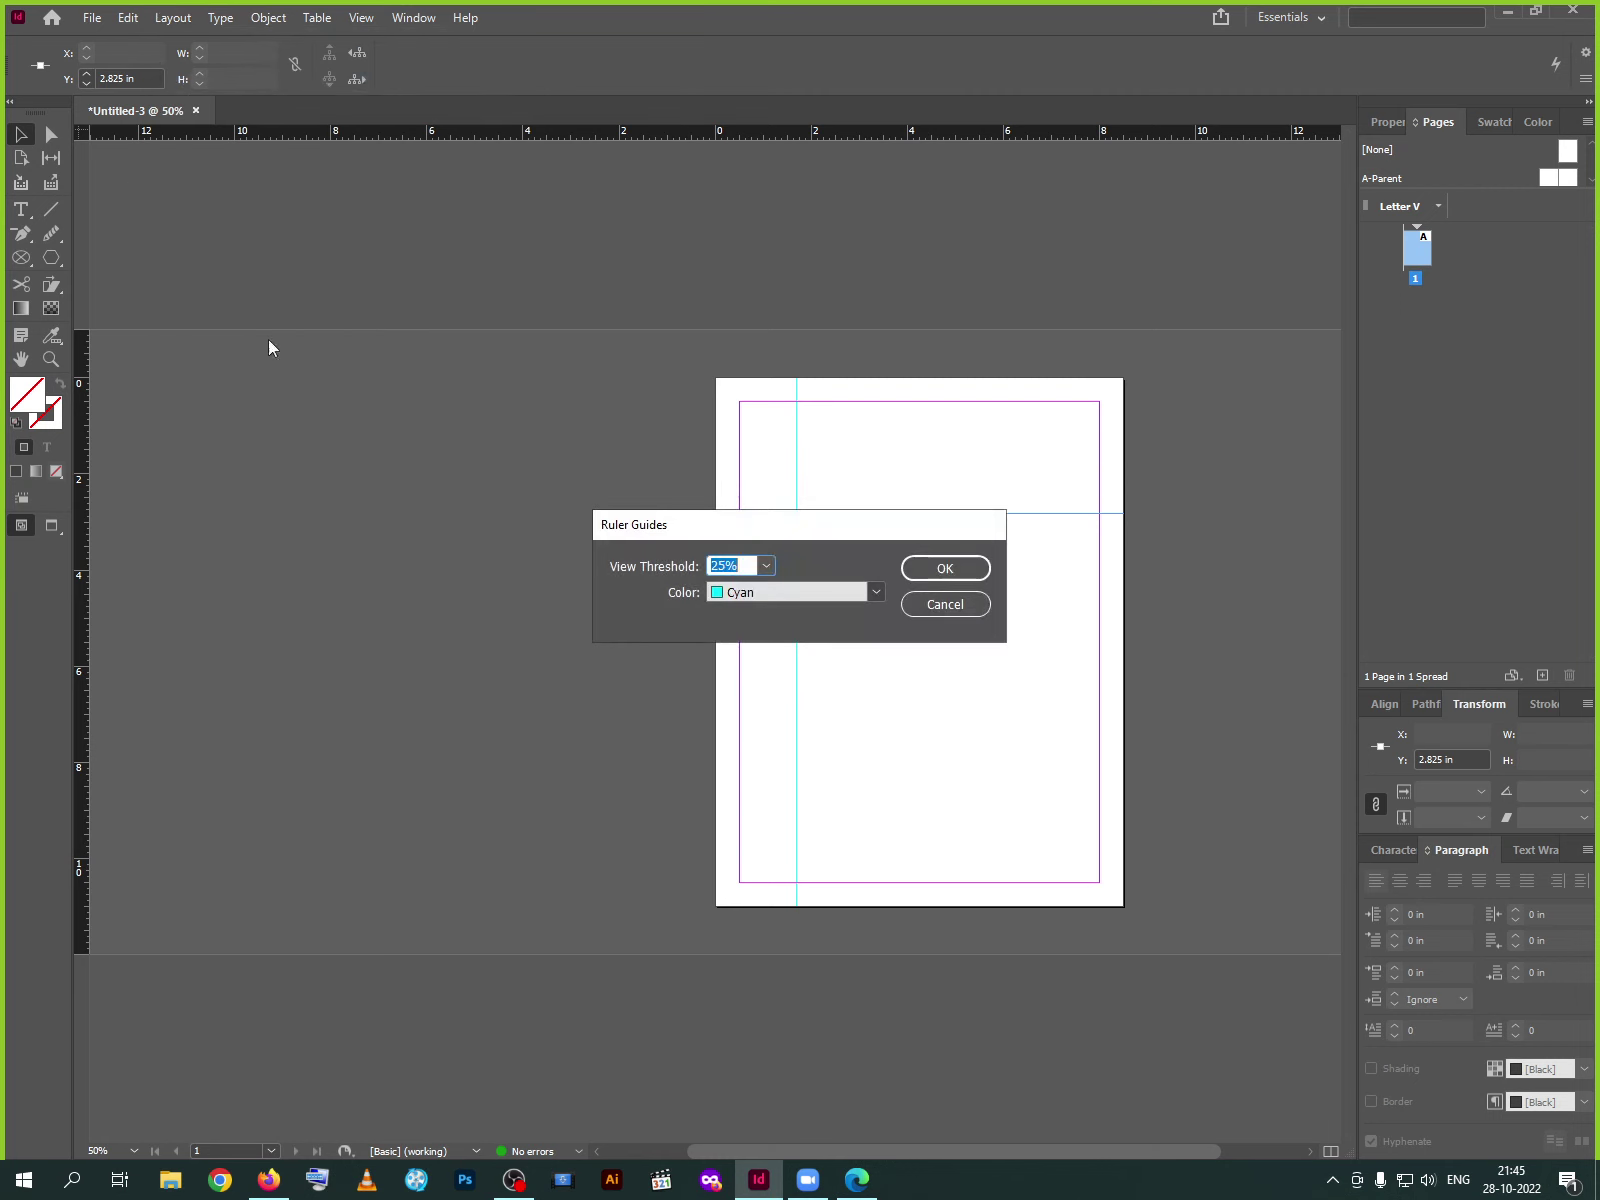
click(876, 593)
click(745, 444)
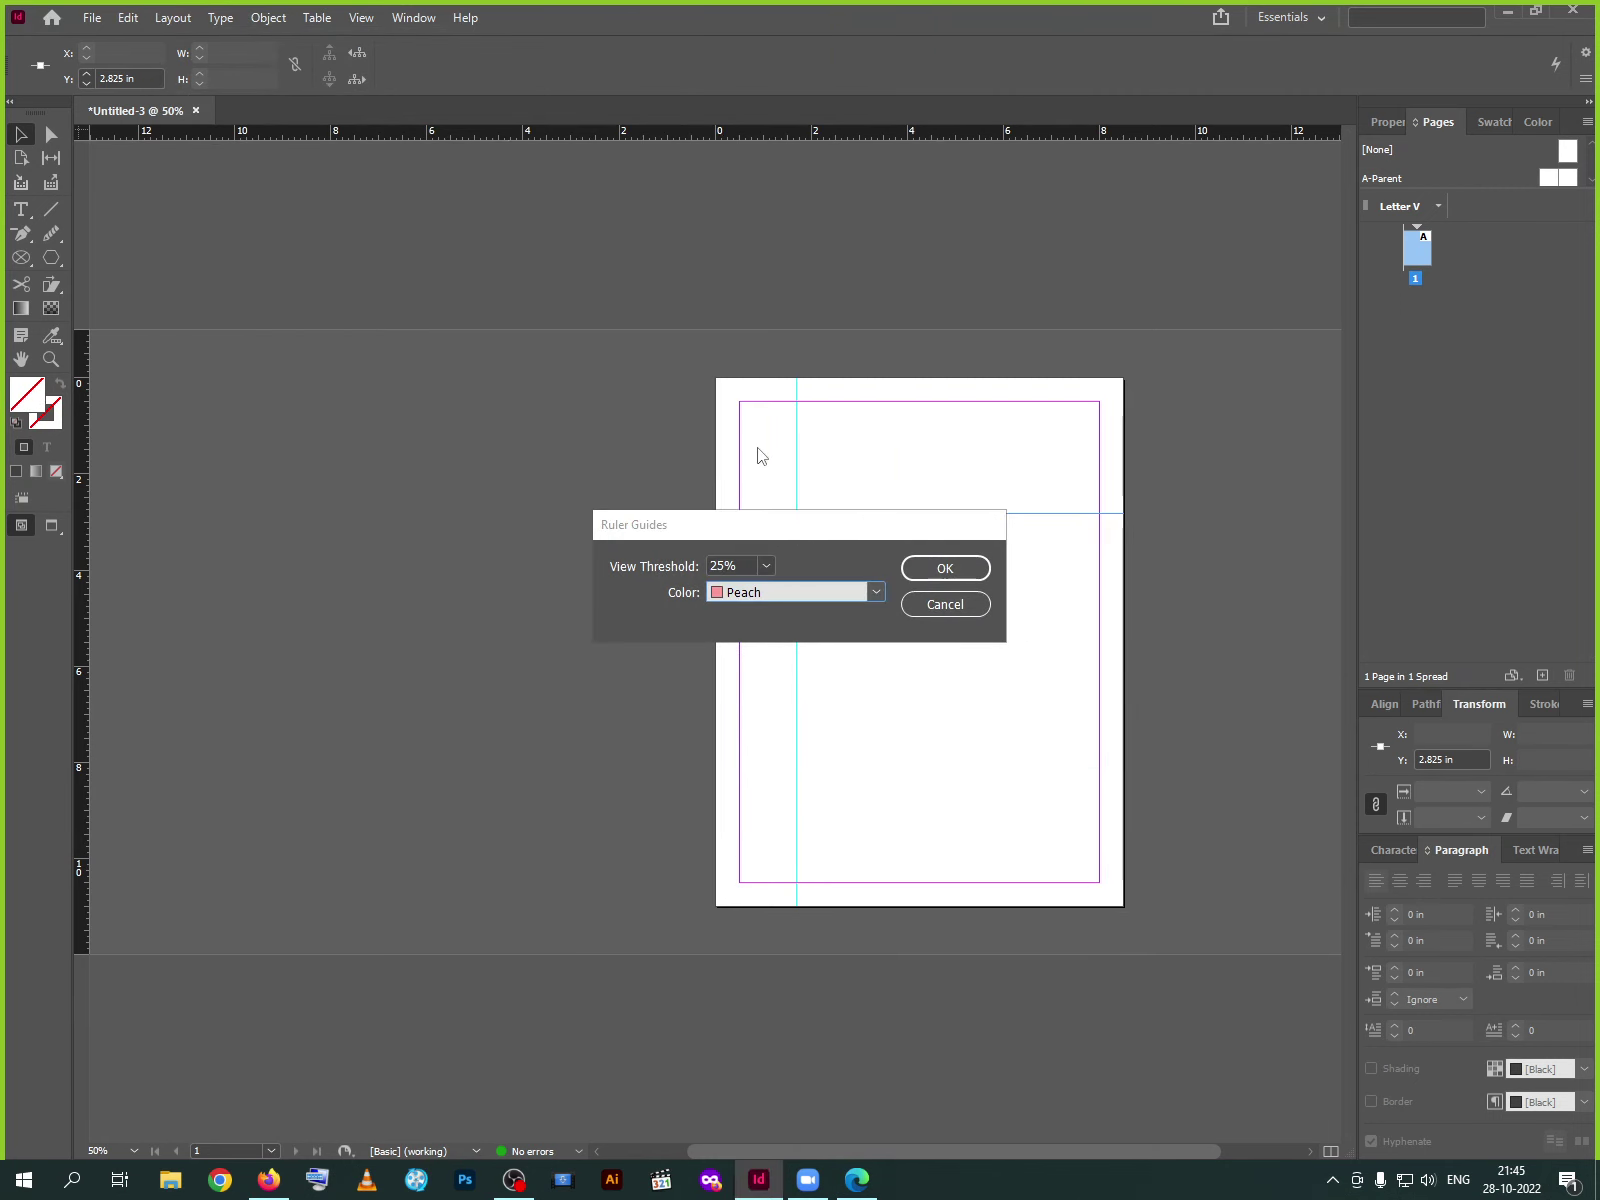
click(930, 570)
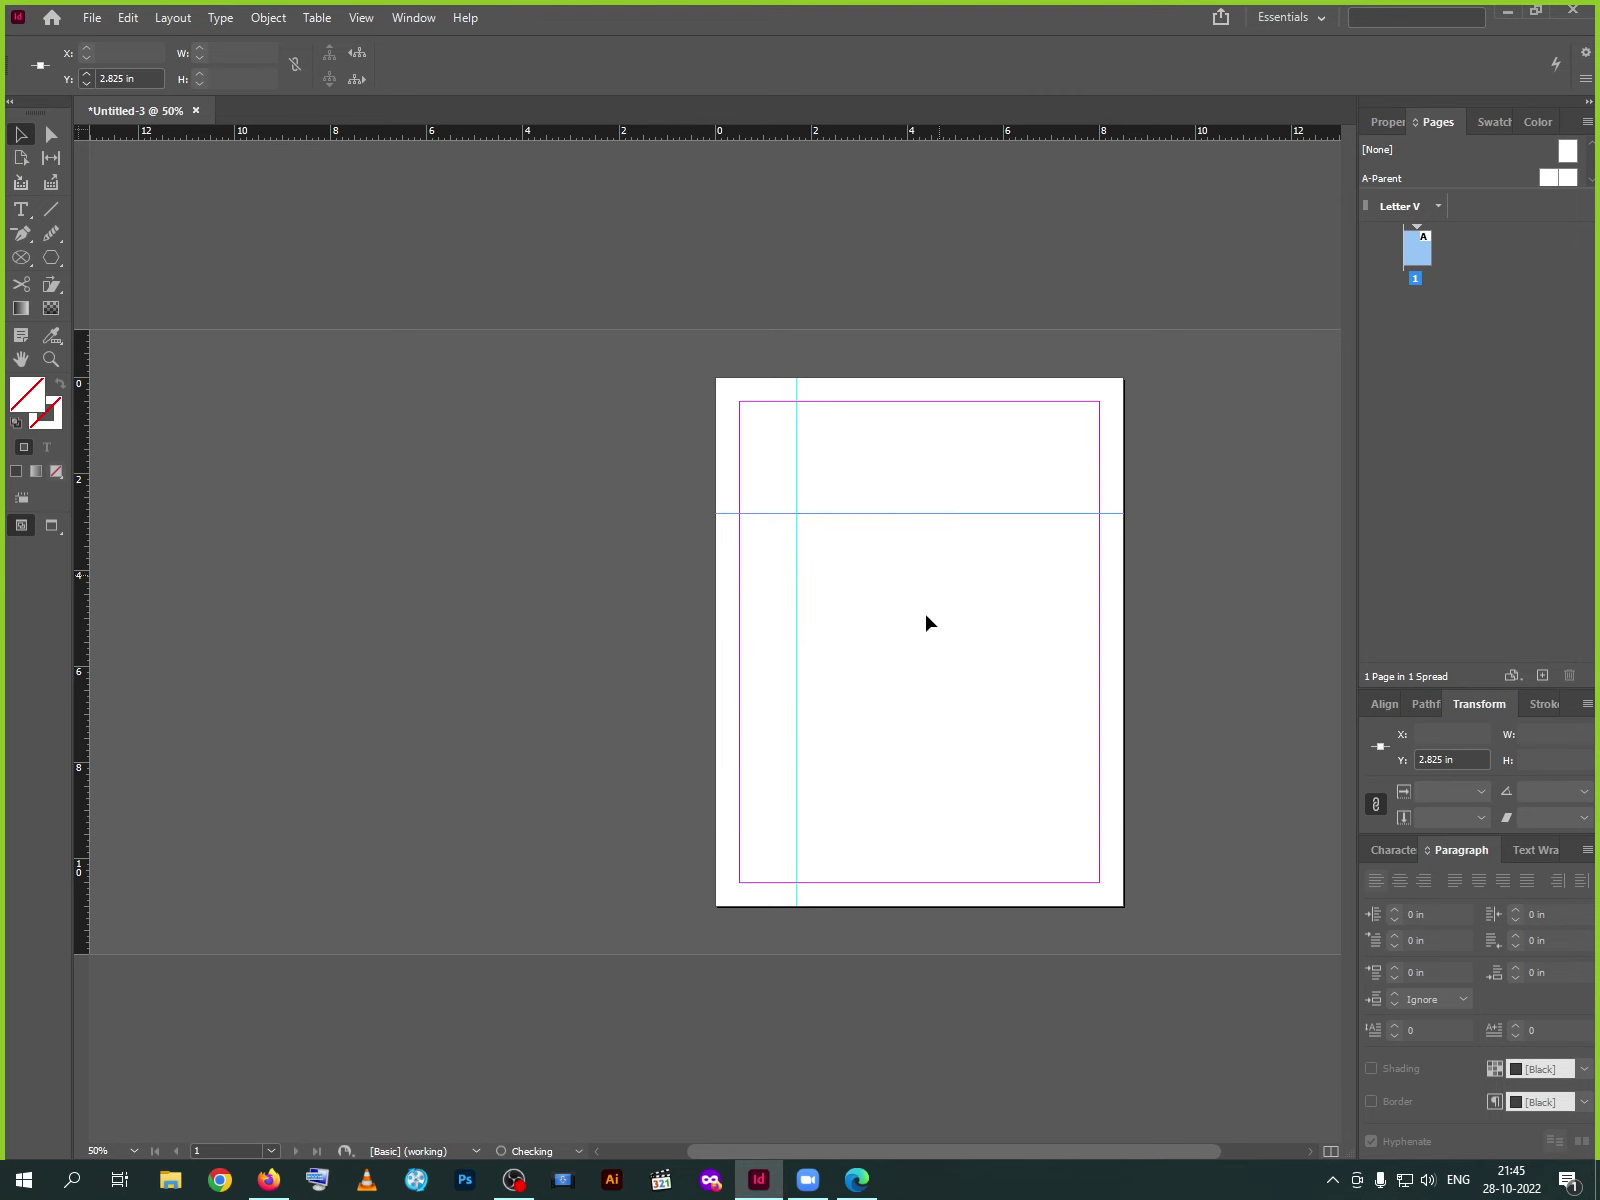
click(832, 629)
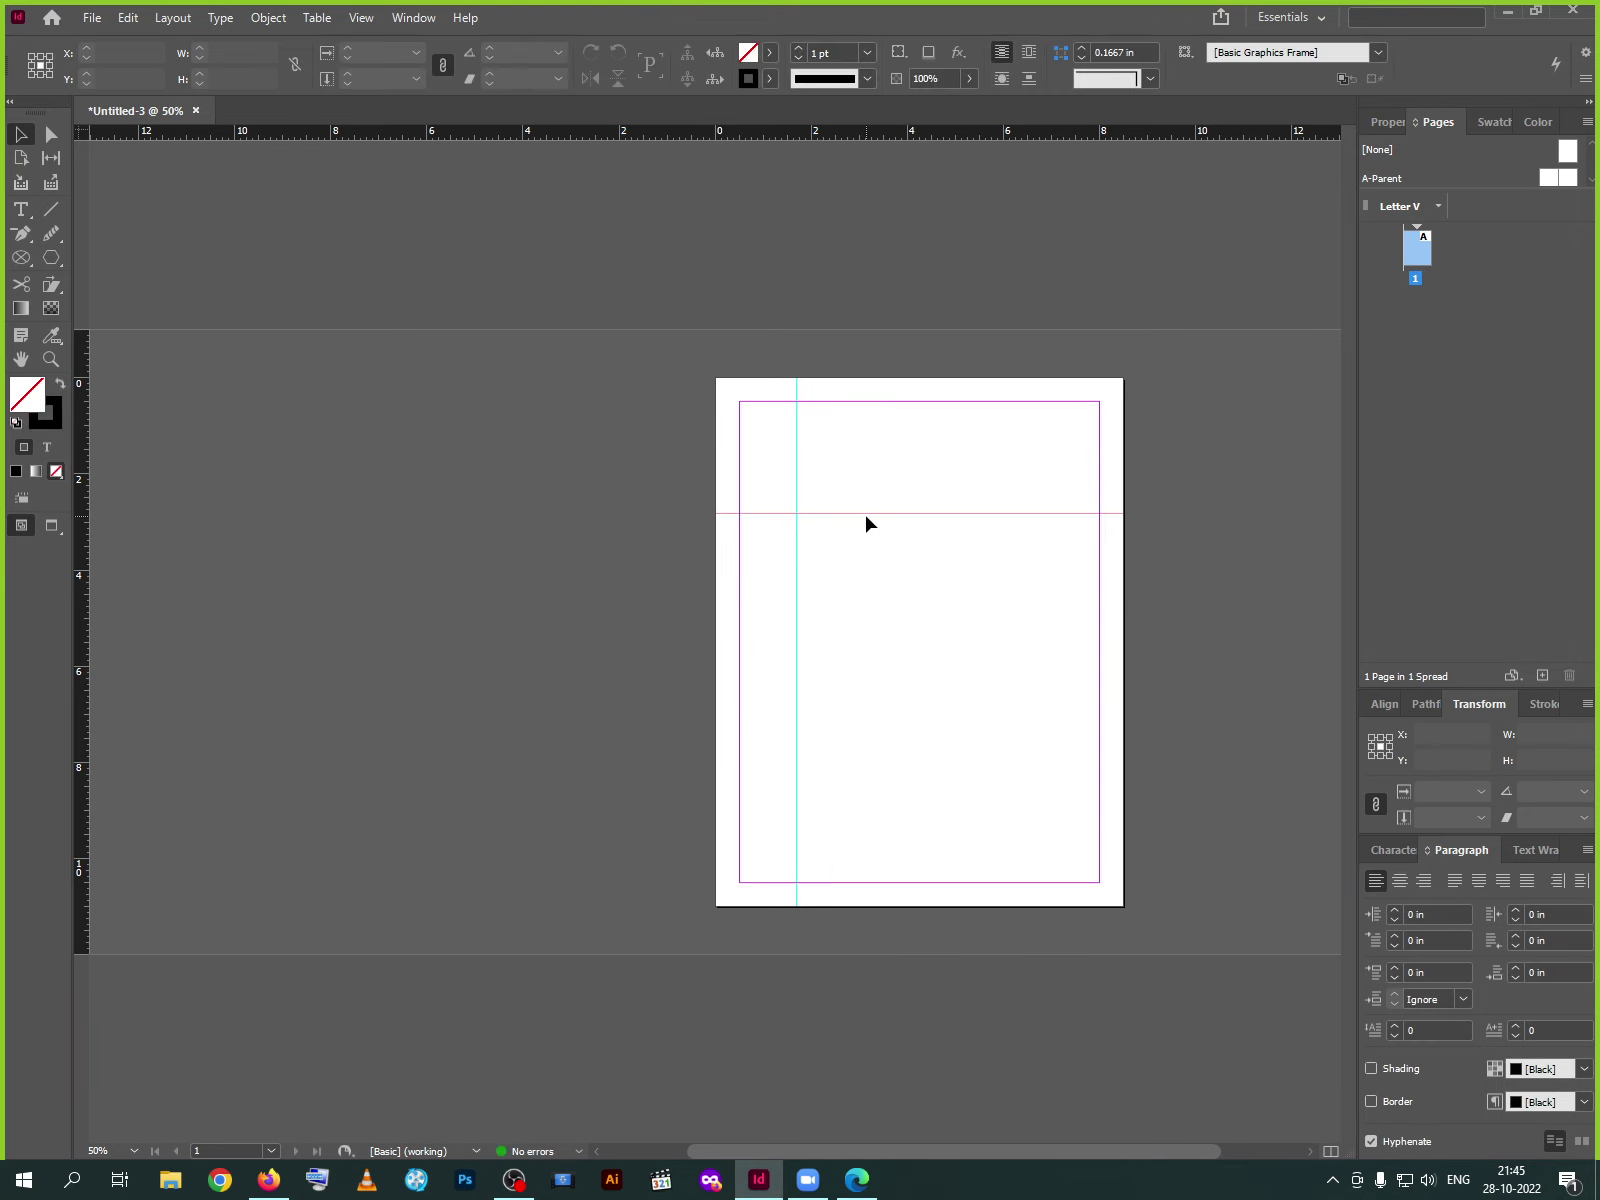
With no guide selected, set the ruler guide color to Pink for new guides
key(ctrl+1)
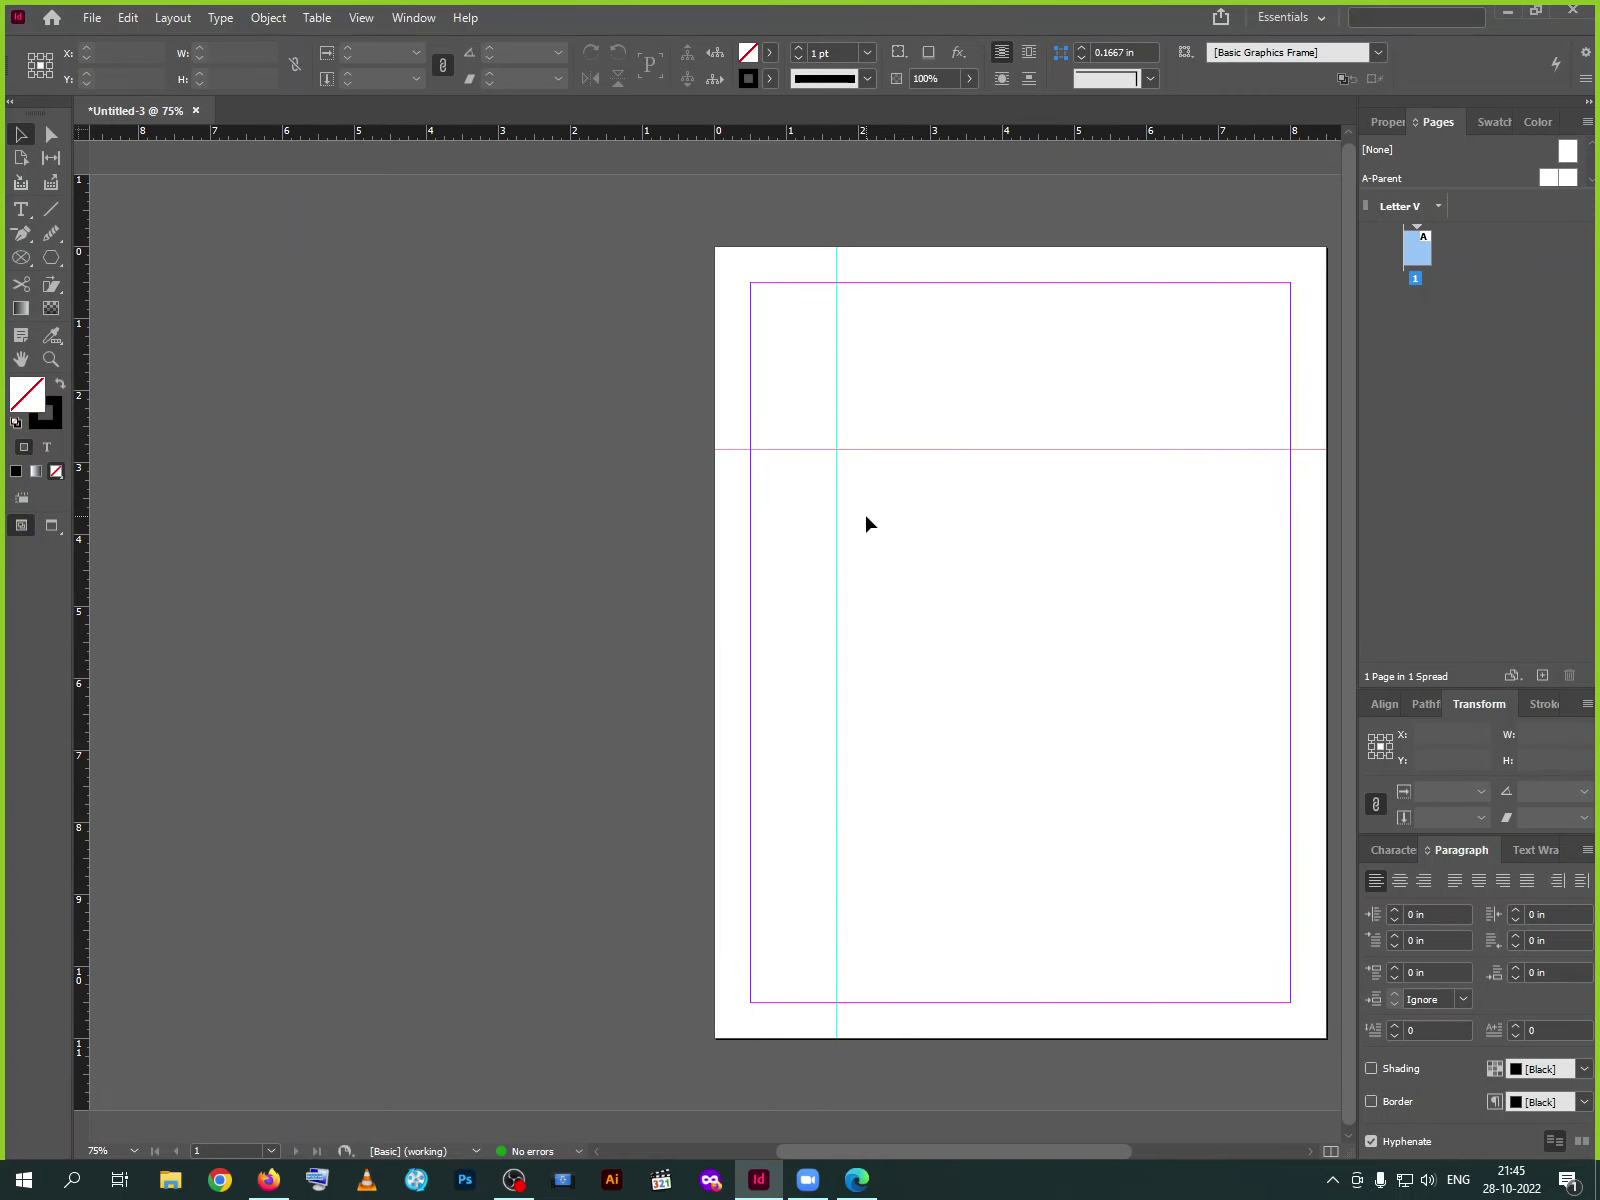
click(876, 518)
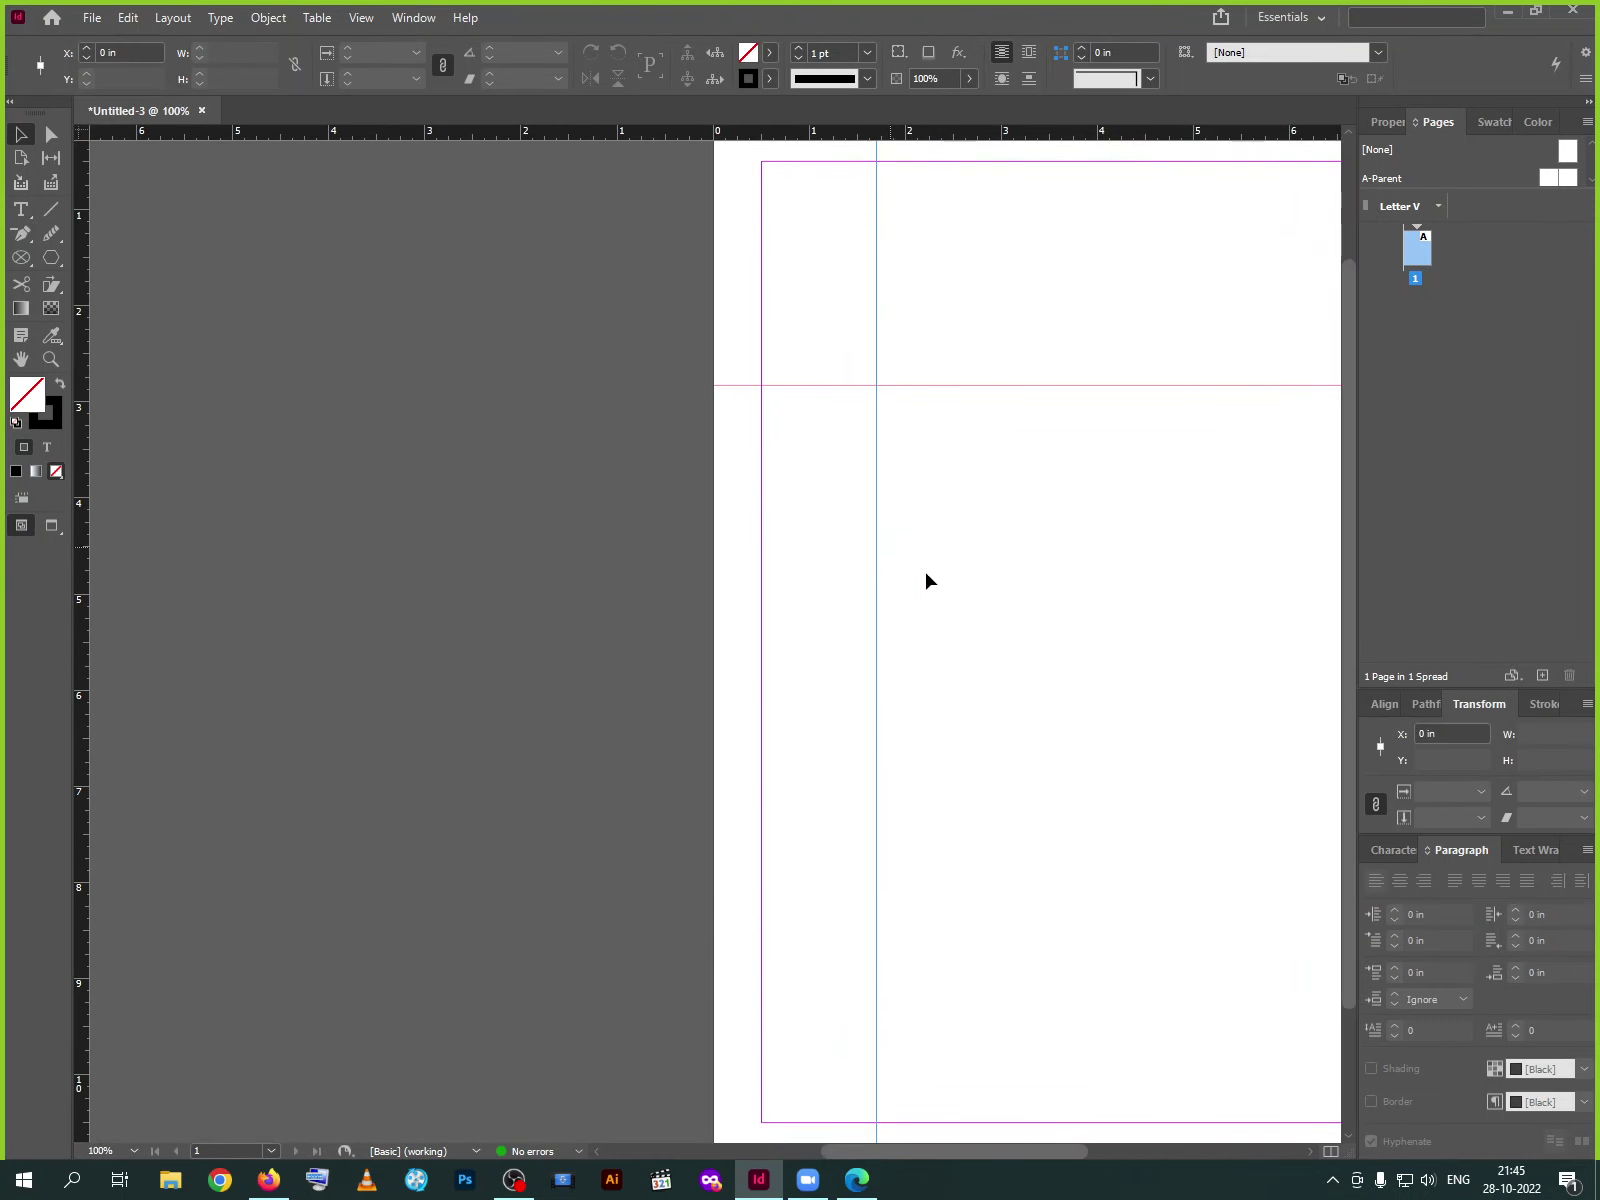
click(907, 442)
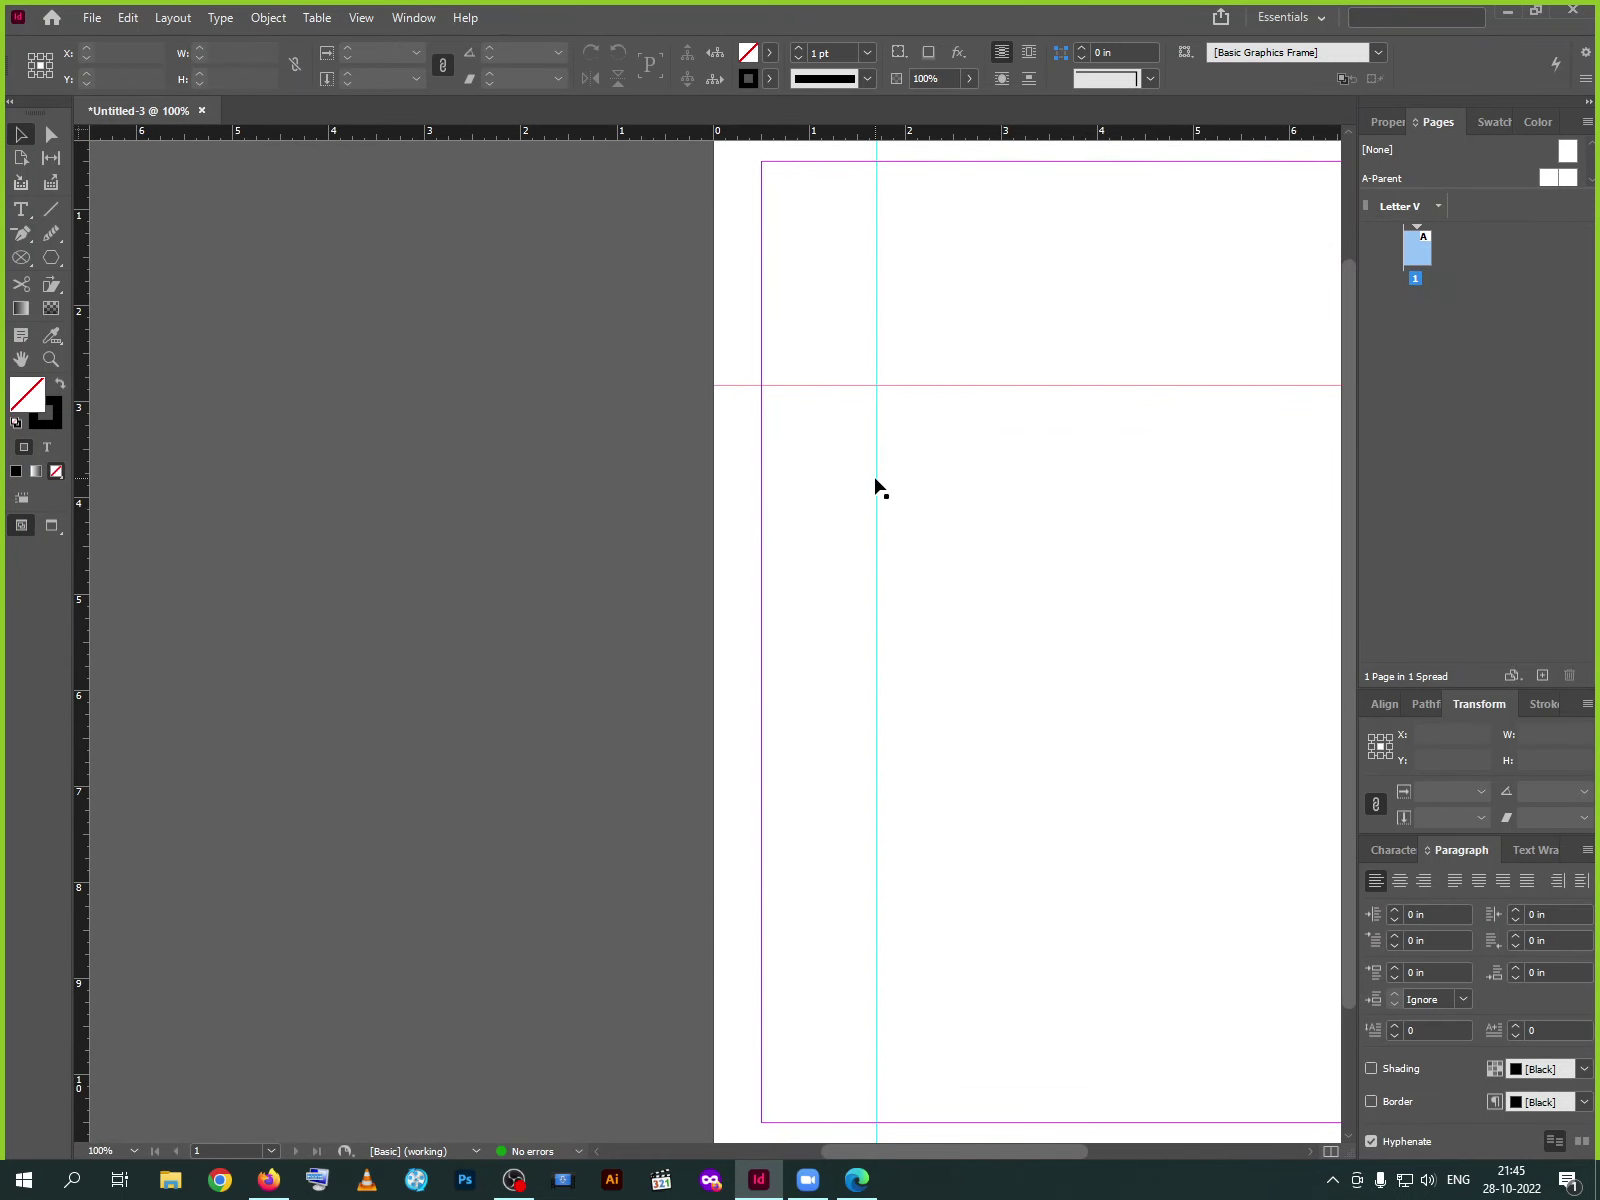
click(157, 20)
click(218, 85)
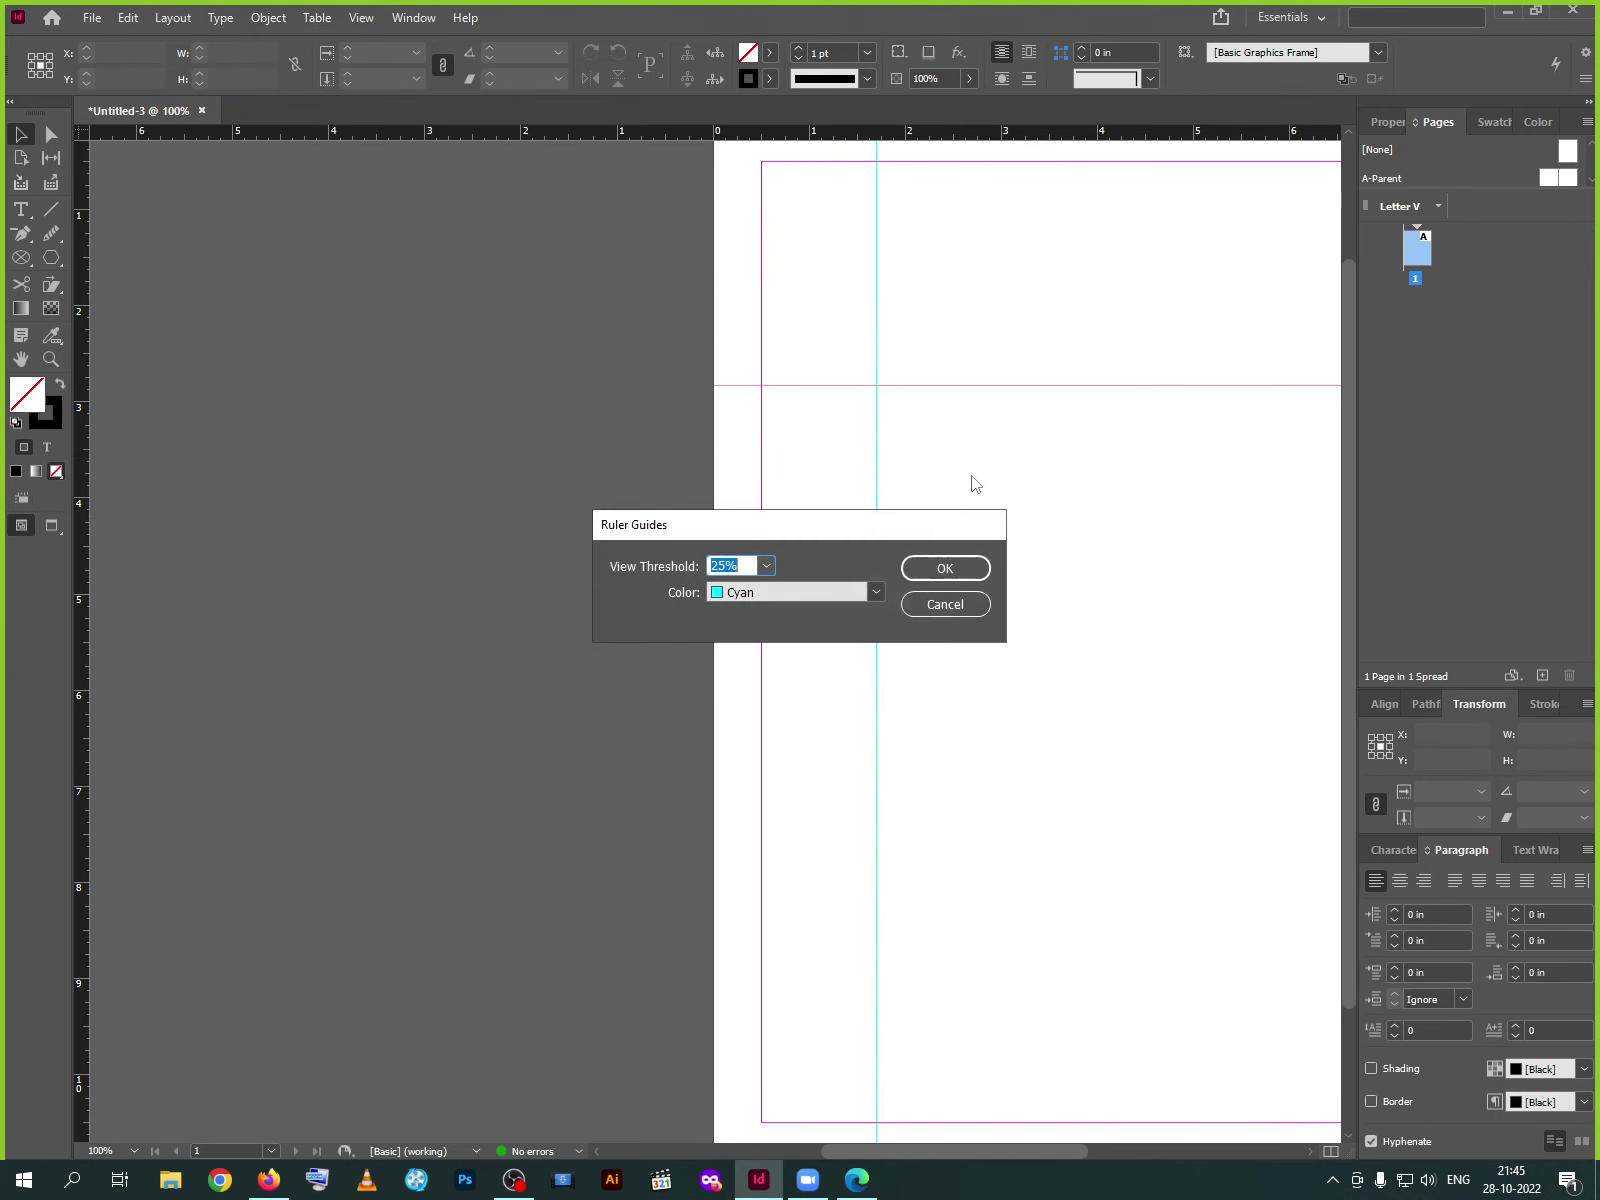
click(885, 592)
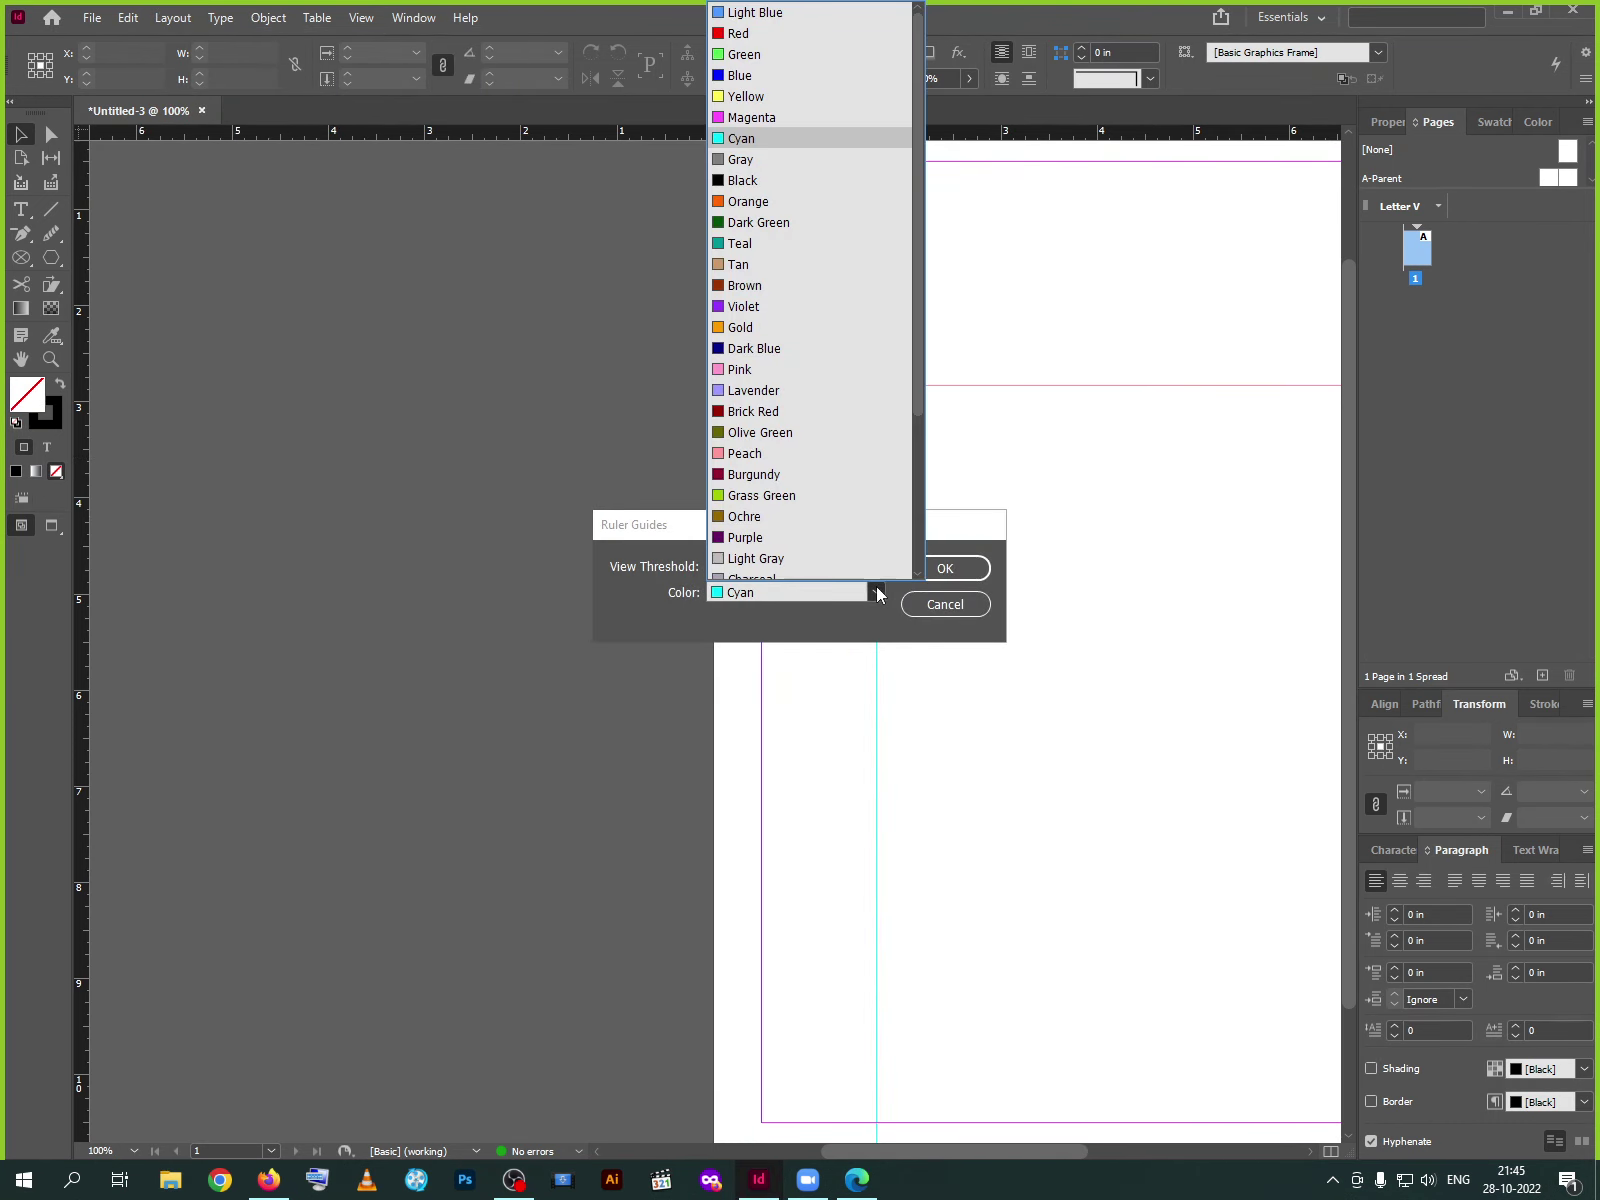
click(751, 364)
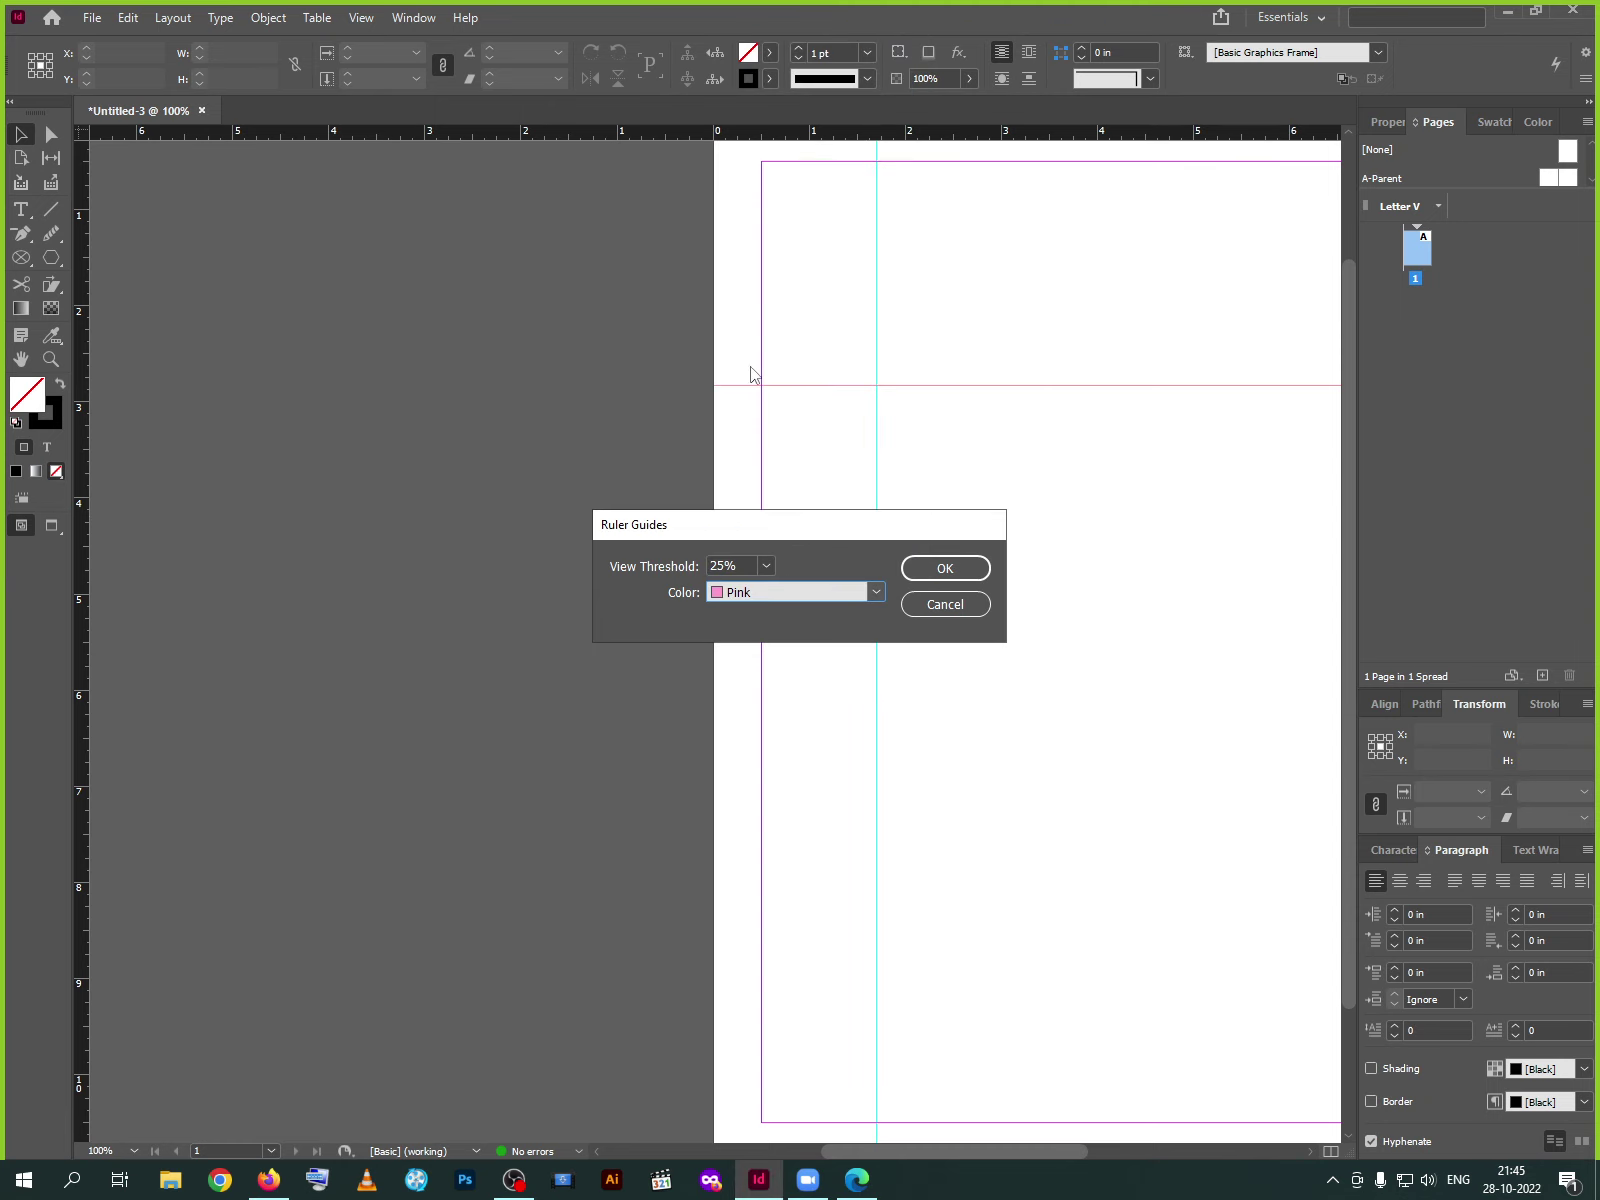
click(930, 563)
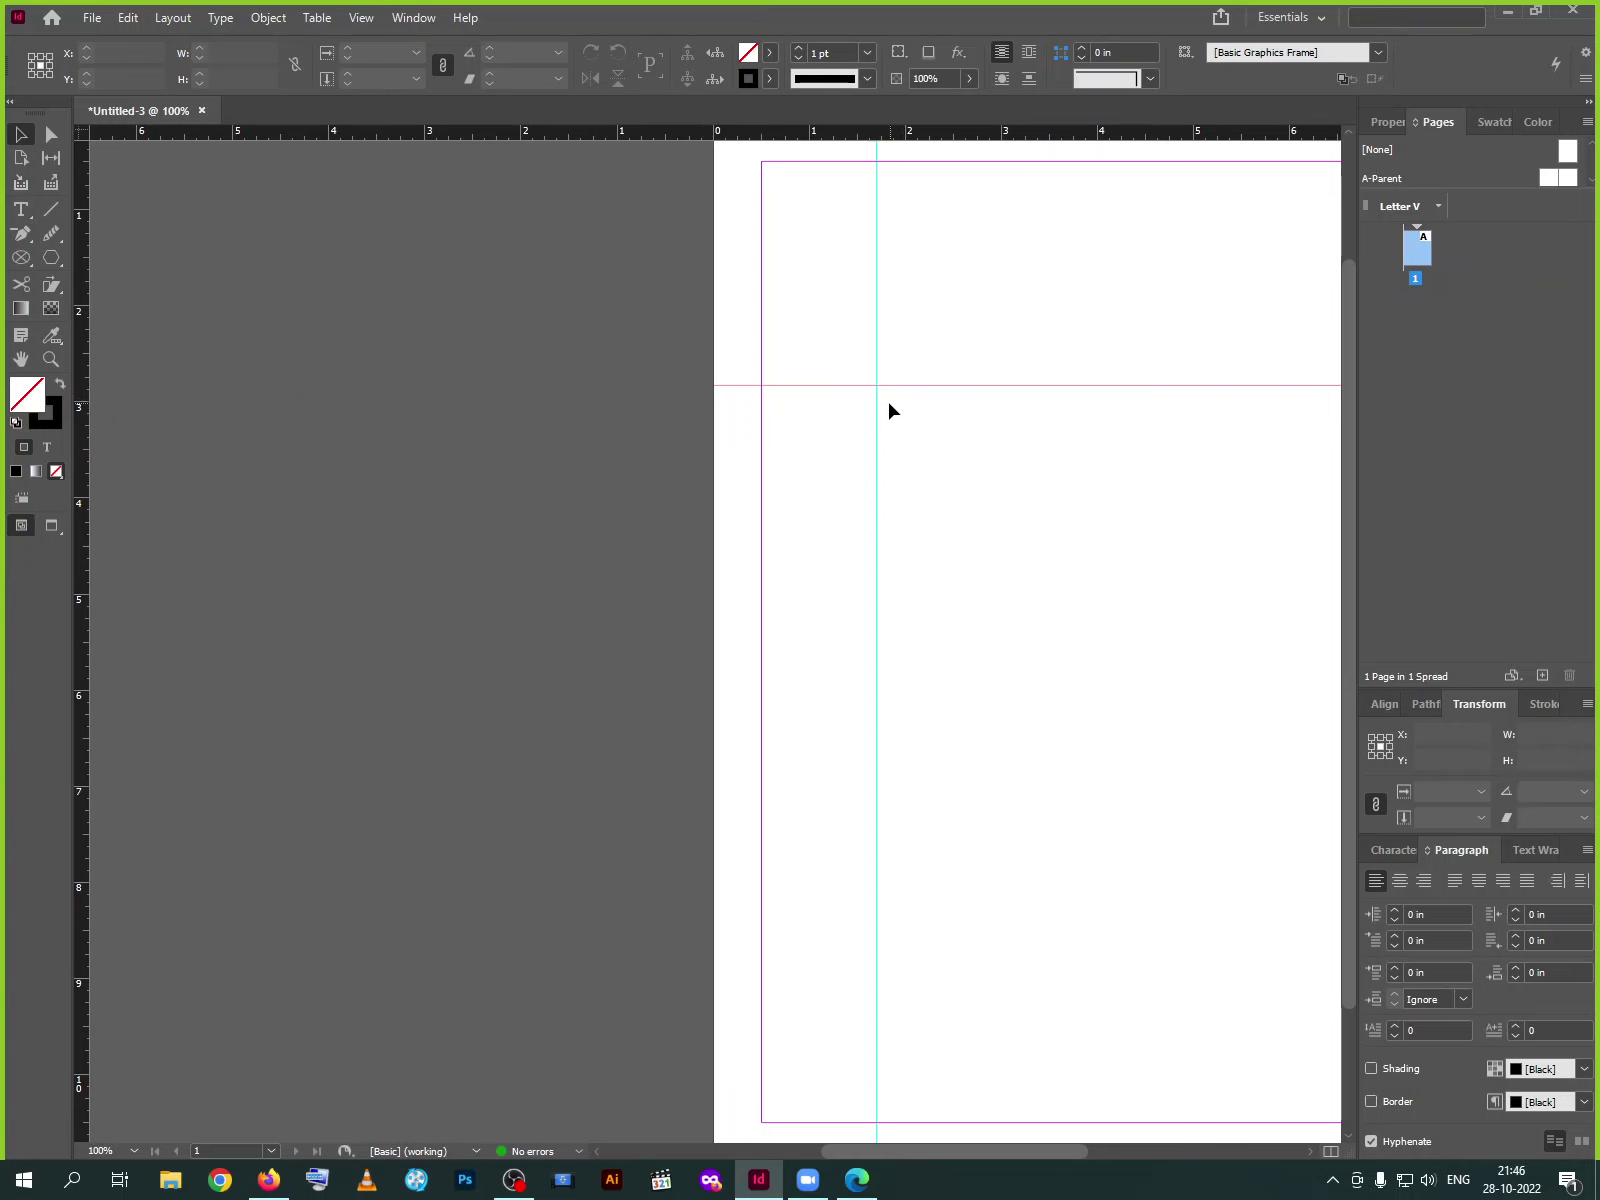
Place a second vertical ruler guide at about X 2.9 in, and compare its color with the first vertical guide
drag(84, 600, 991, 636)
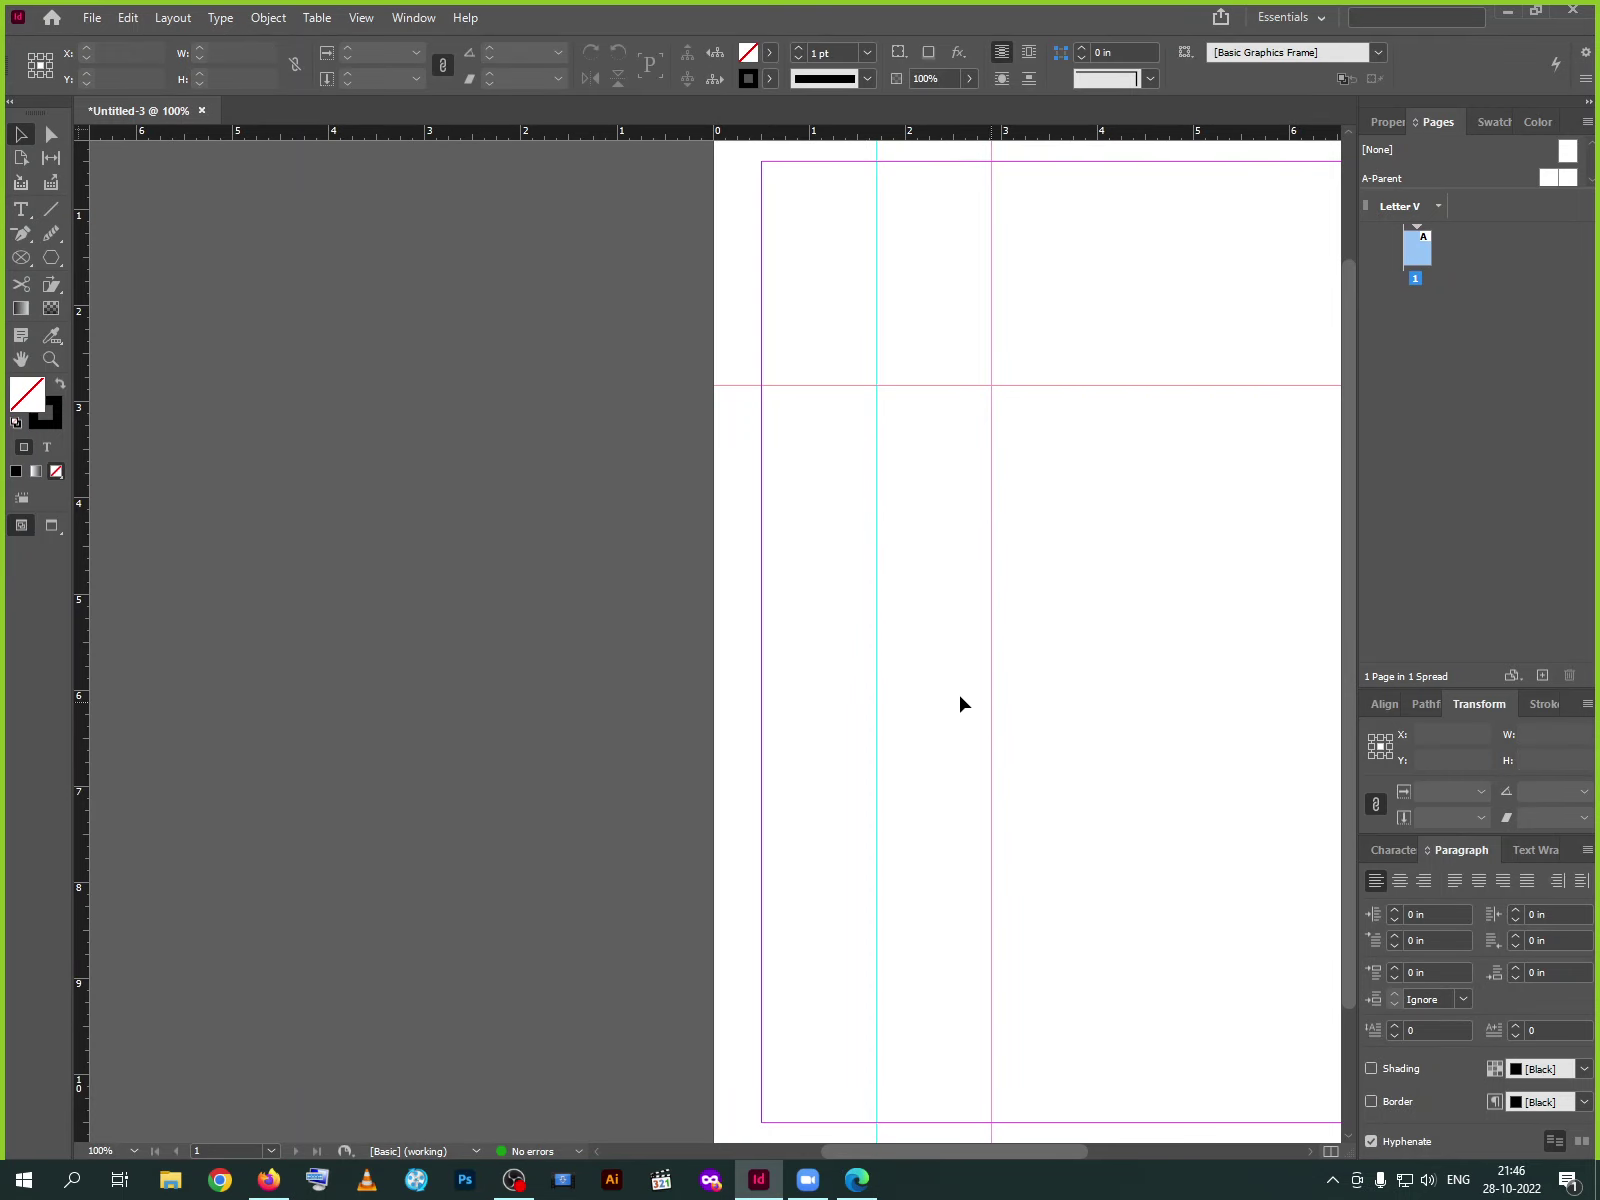
click(877, 693)
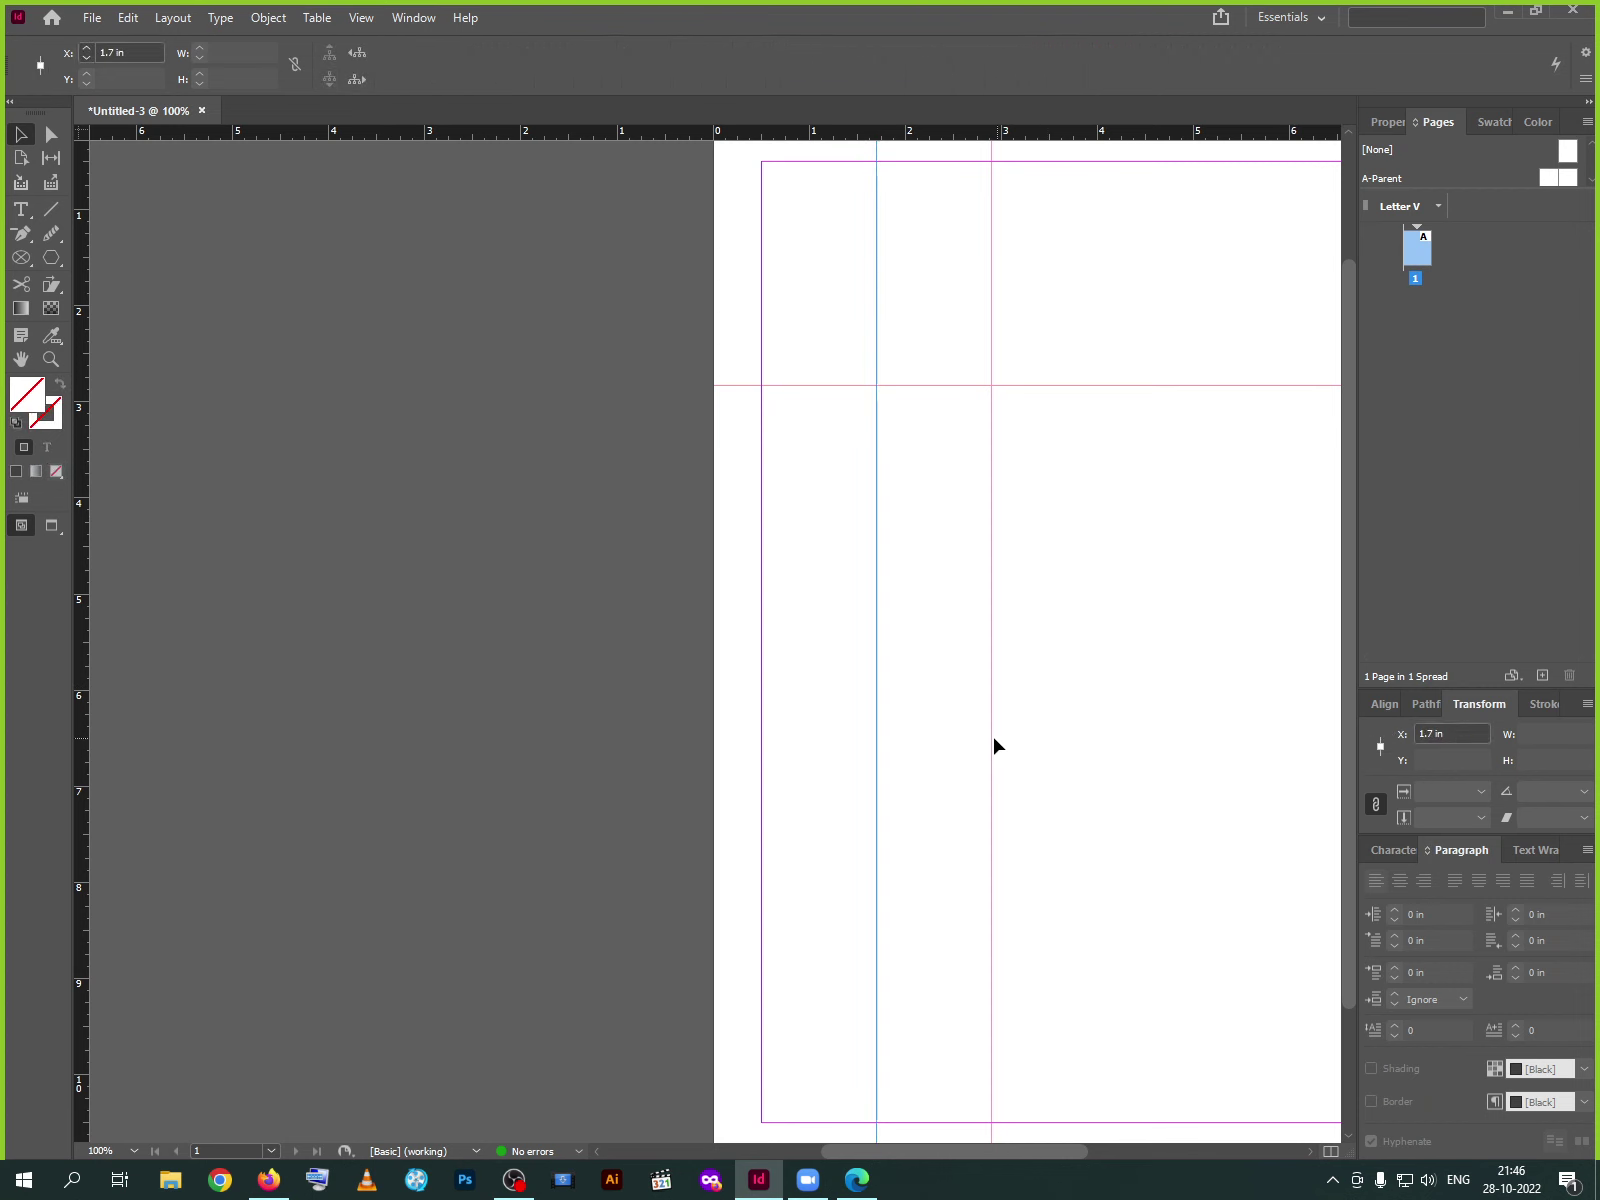
click(1045, 745)
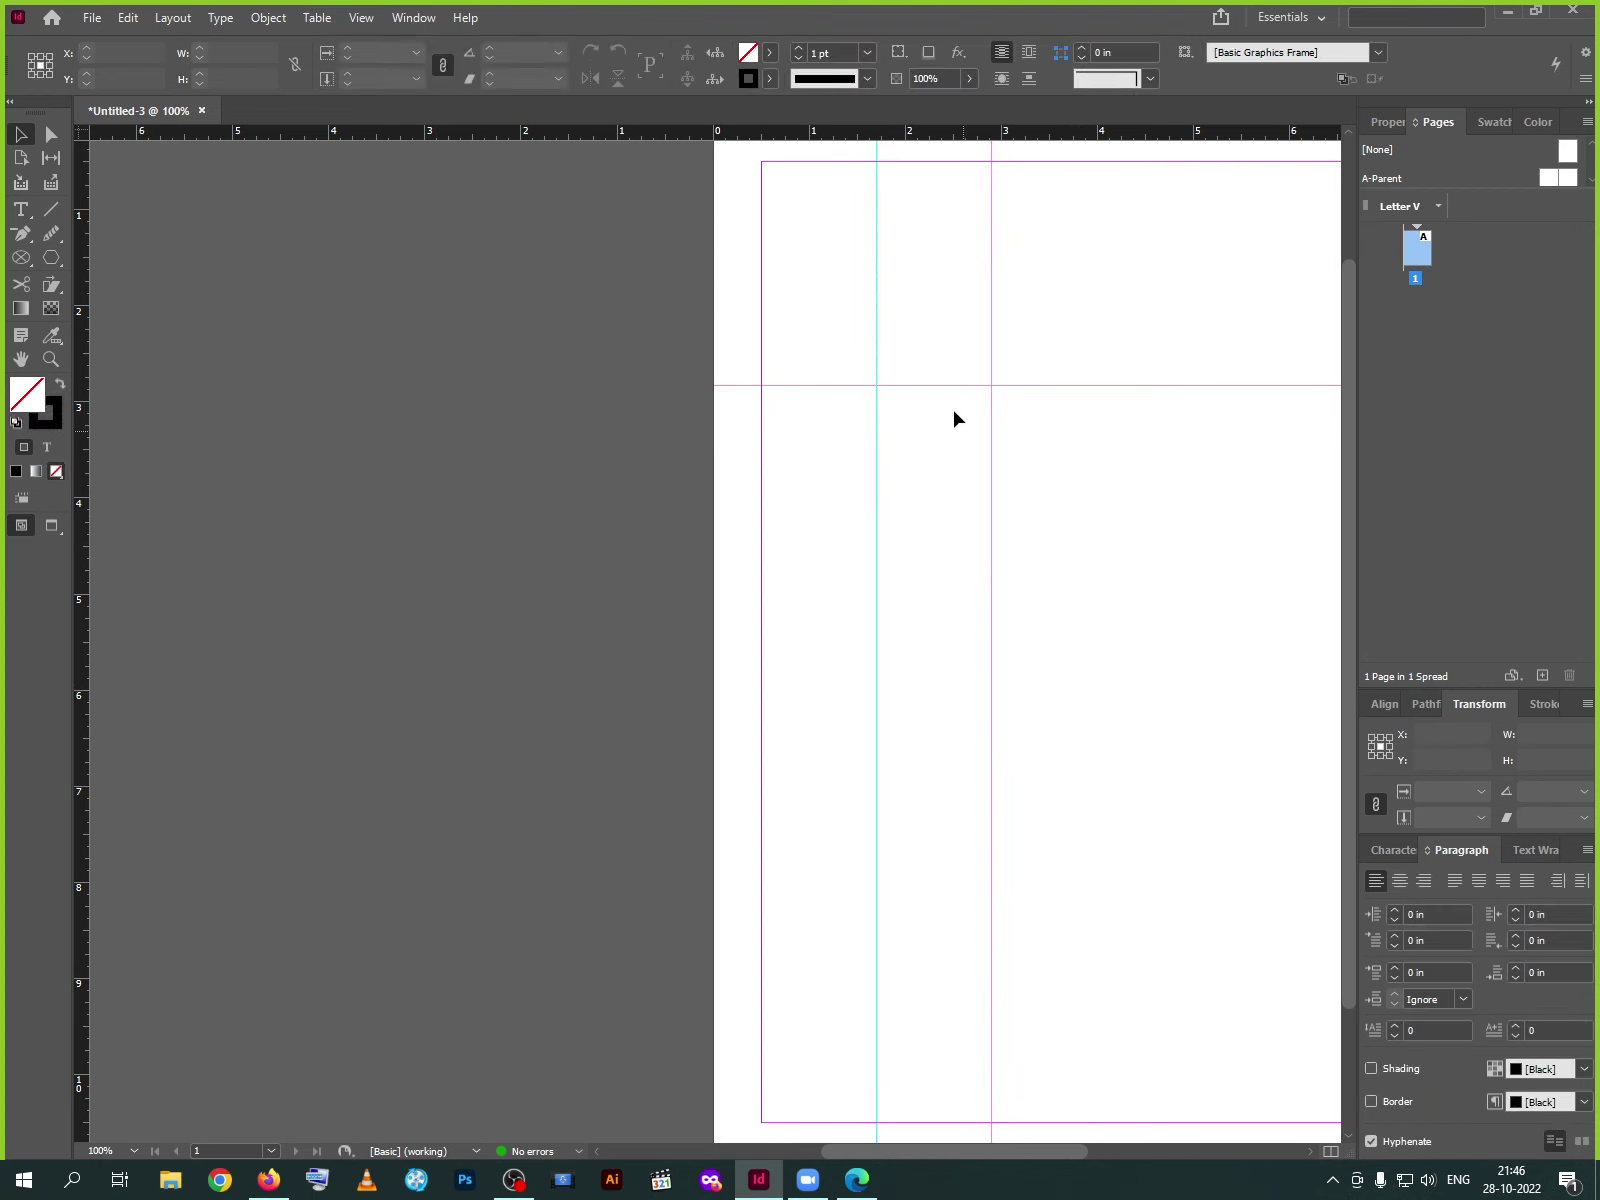
Create guides that divide the page into 2 rows, fitted to the page
click(176, 18)
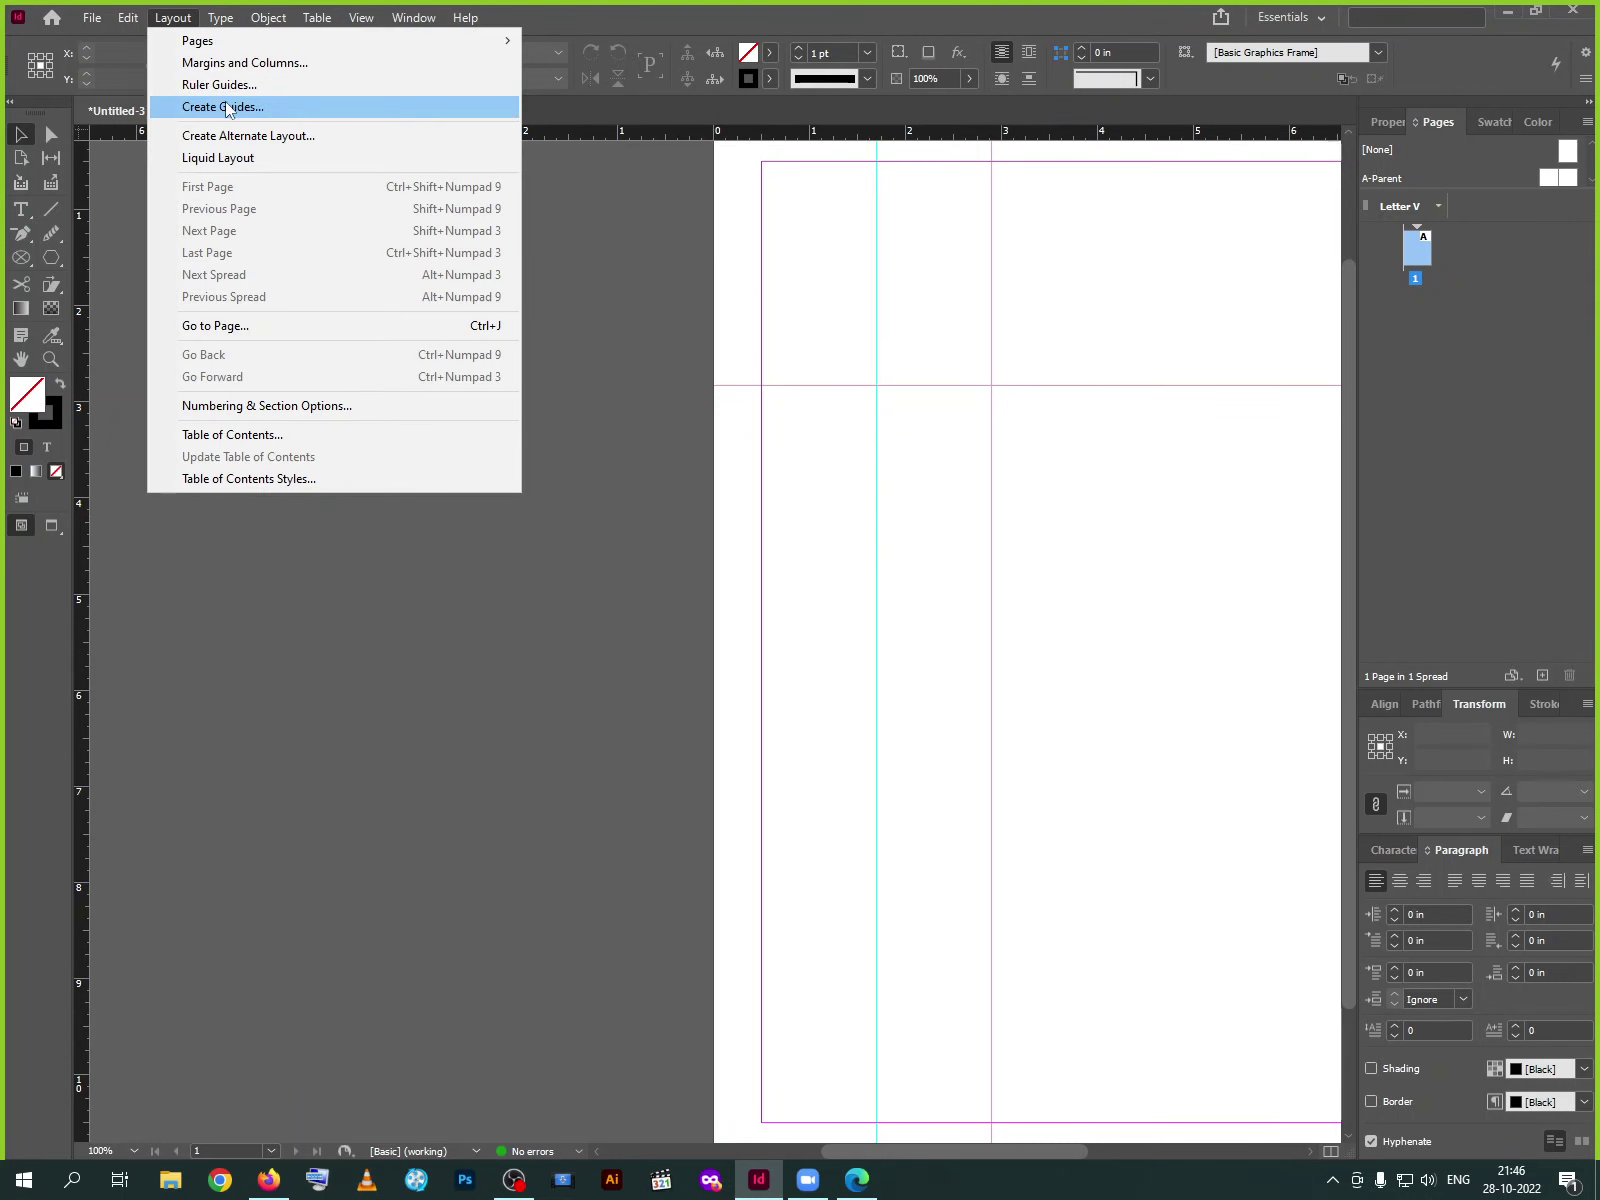
click(228, 107)
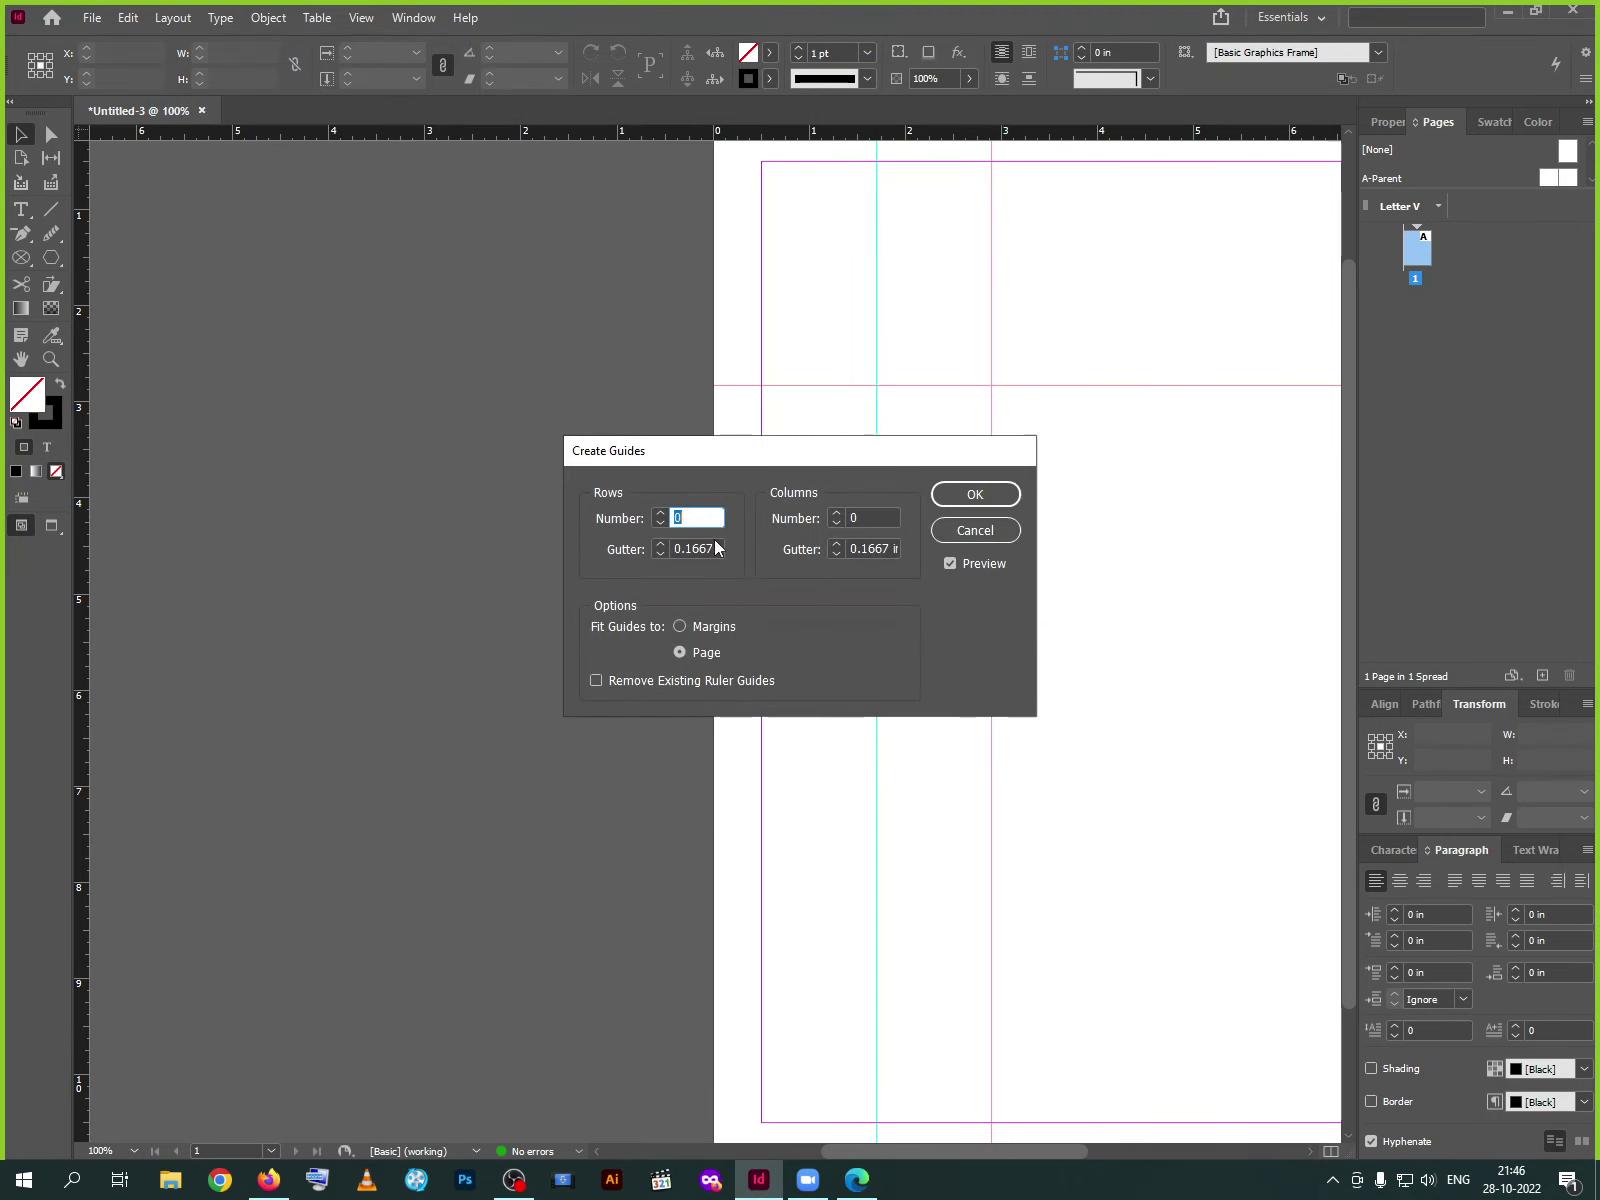
click(660, 513)
click(660, 513)
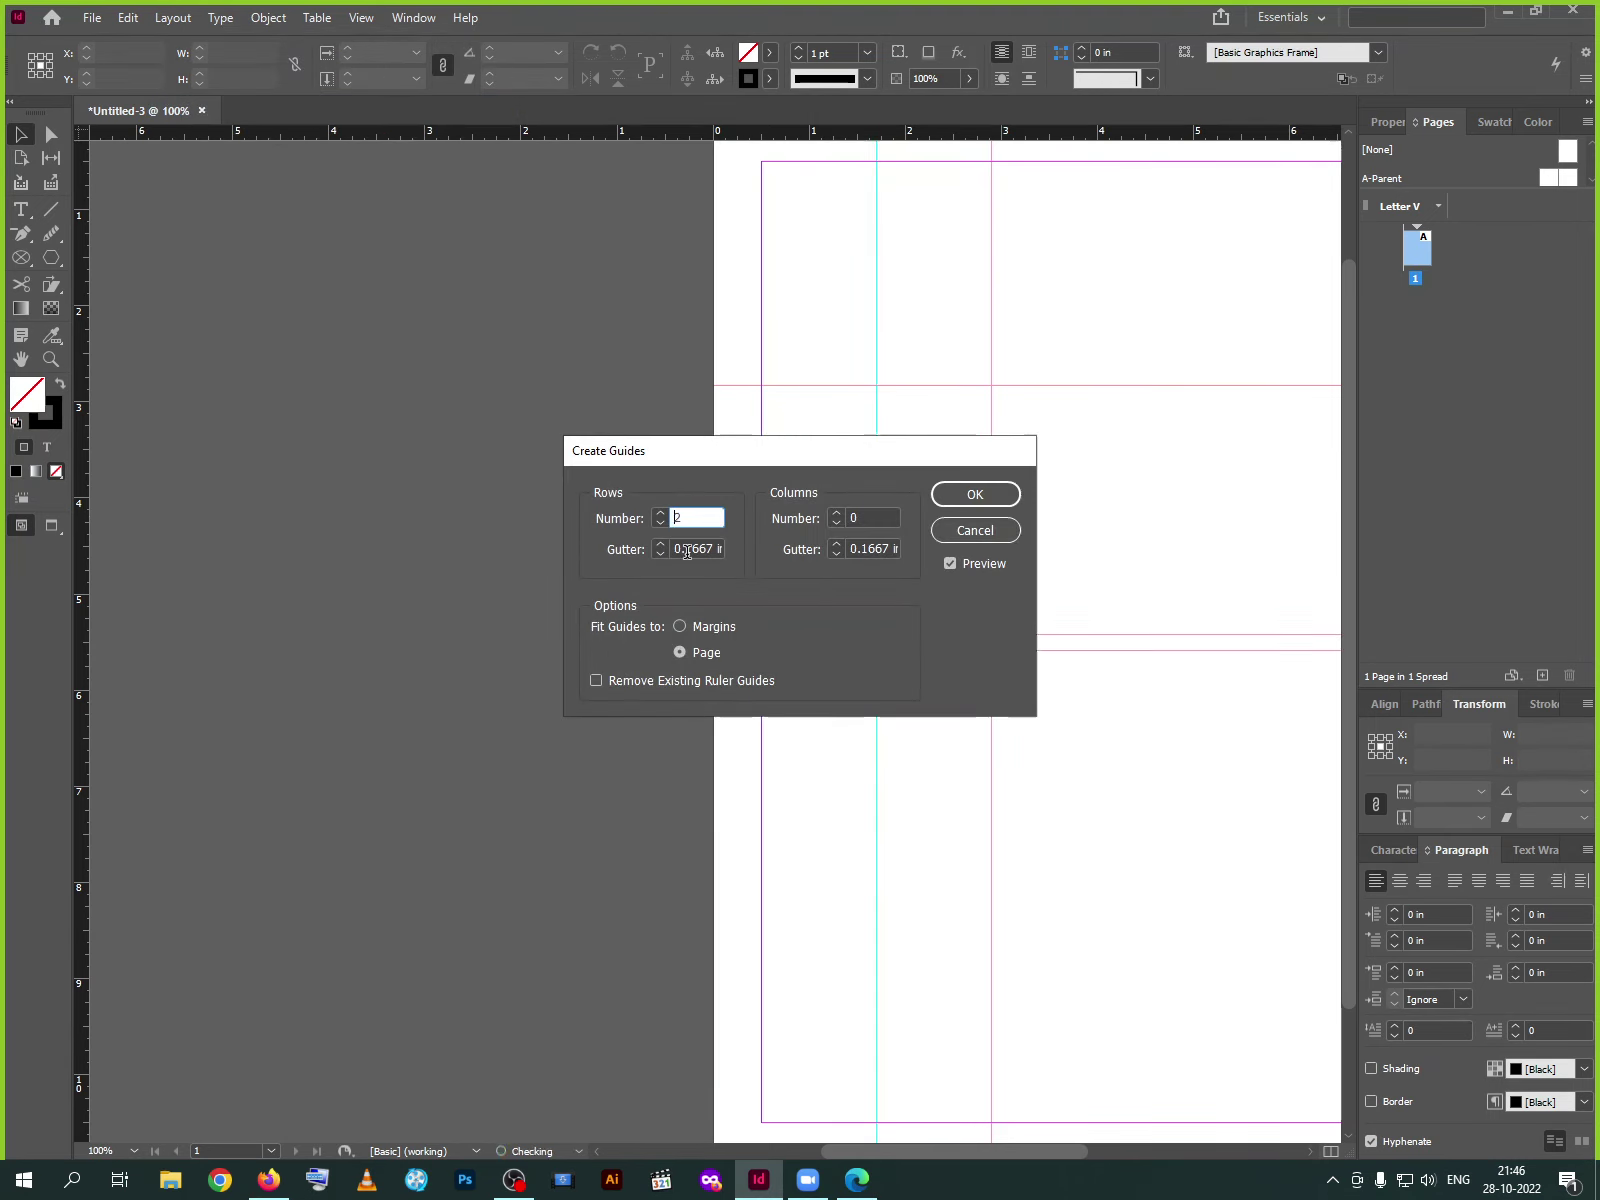
click(985, 498)
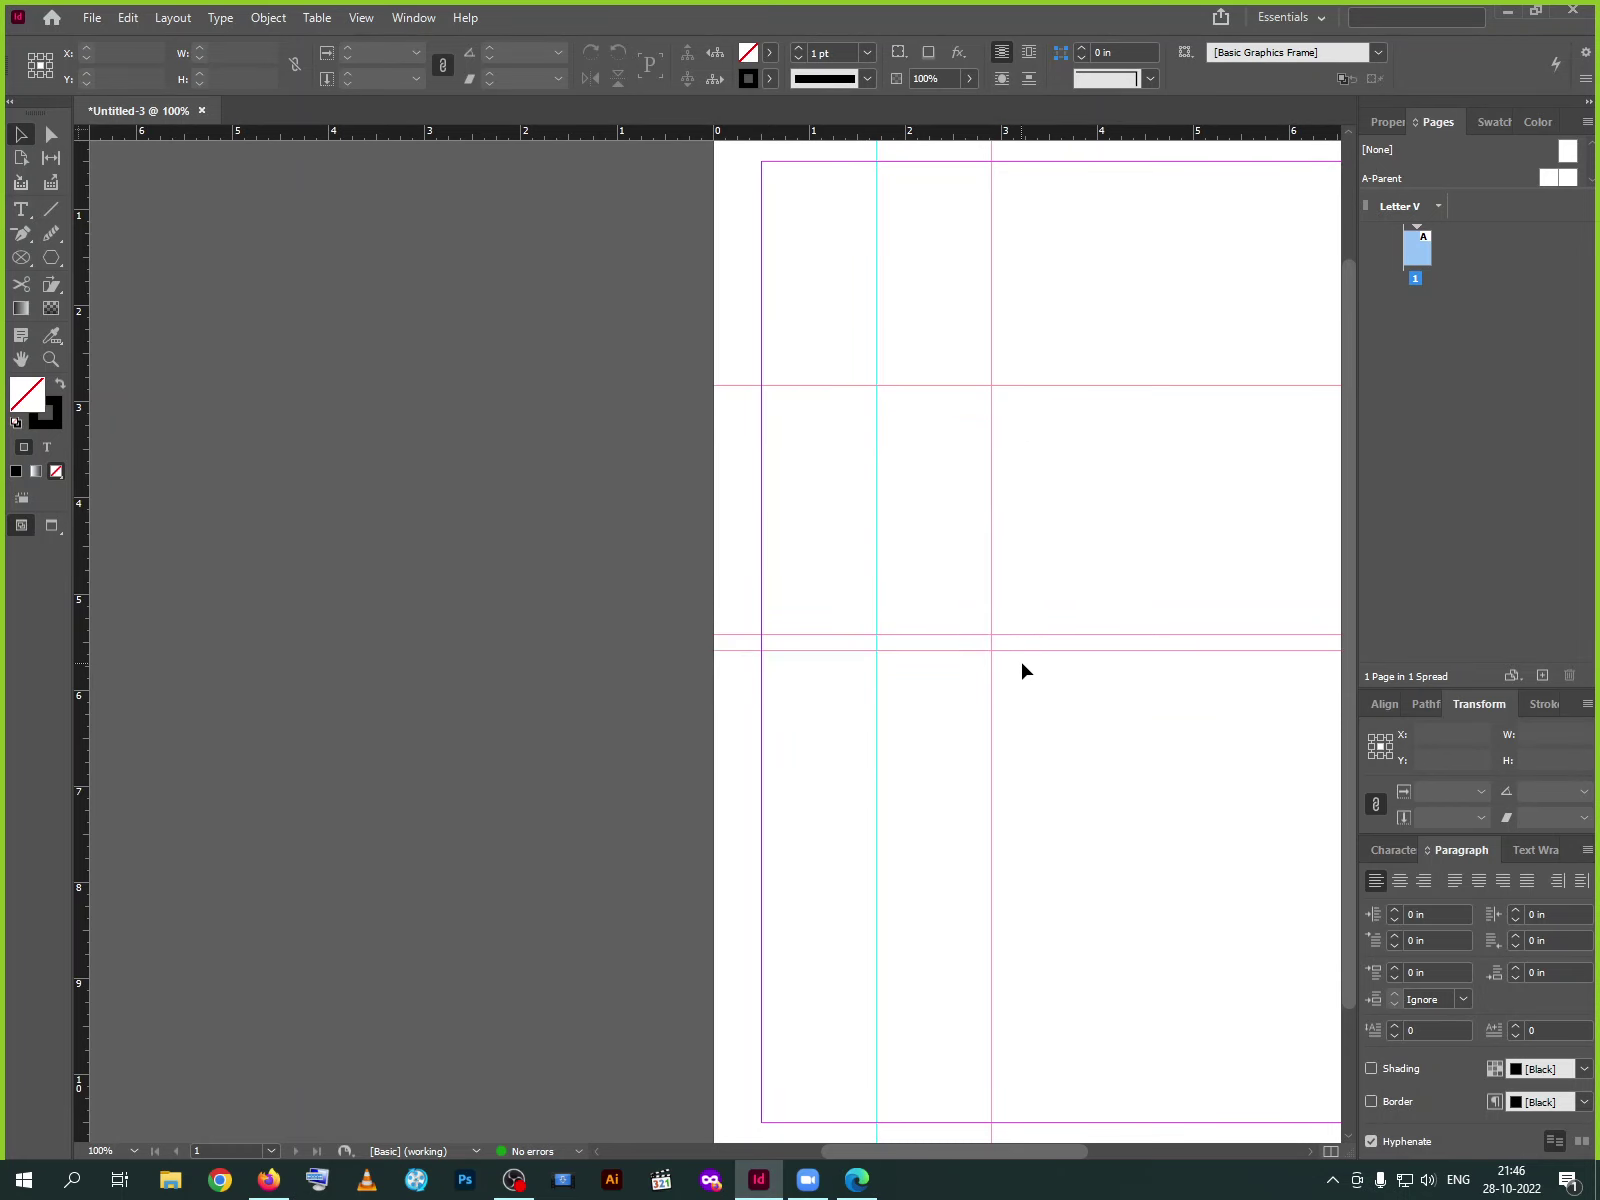
Delete all the ruler guides from the page
drag(758, 315, 1129, 595)
key(Delete)
drag(987, 589, 1028, 677)
key(Delete)
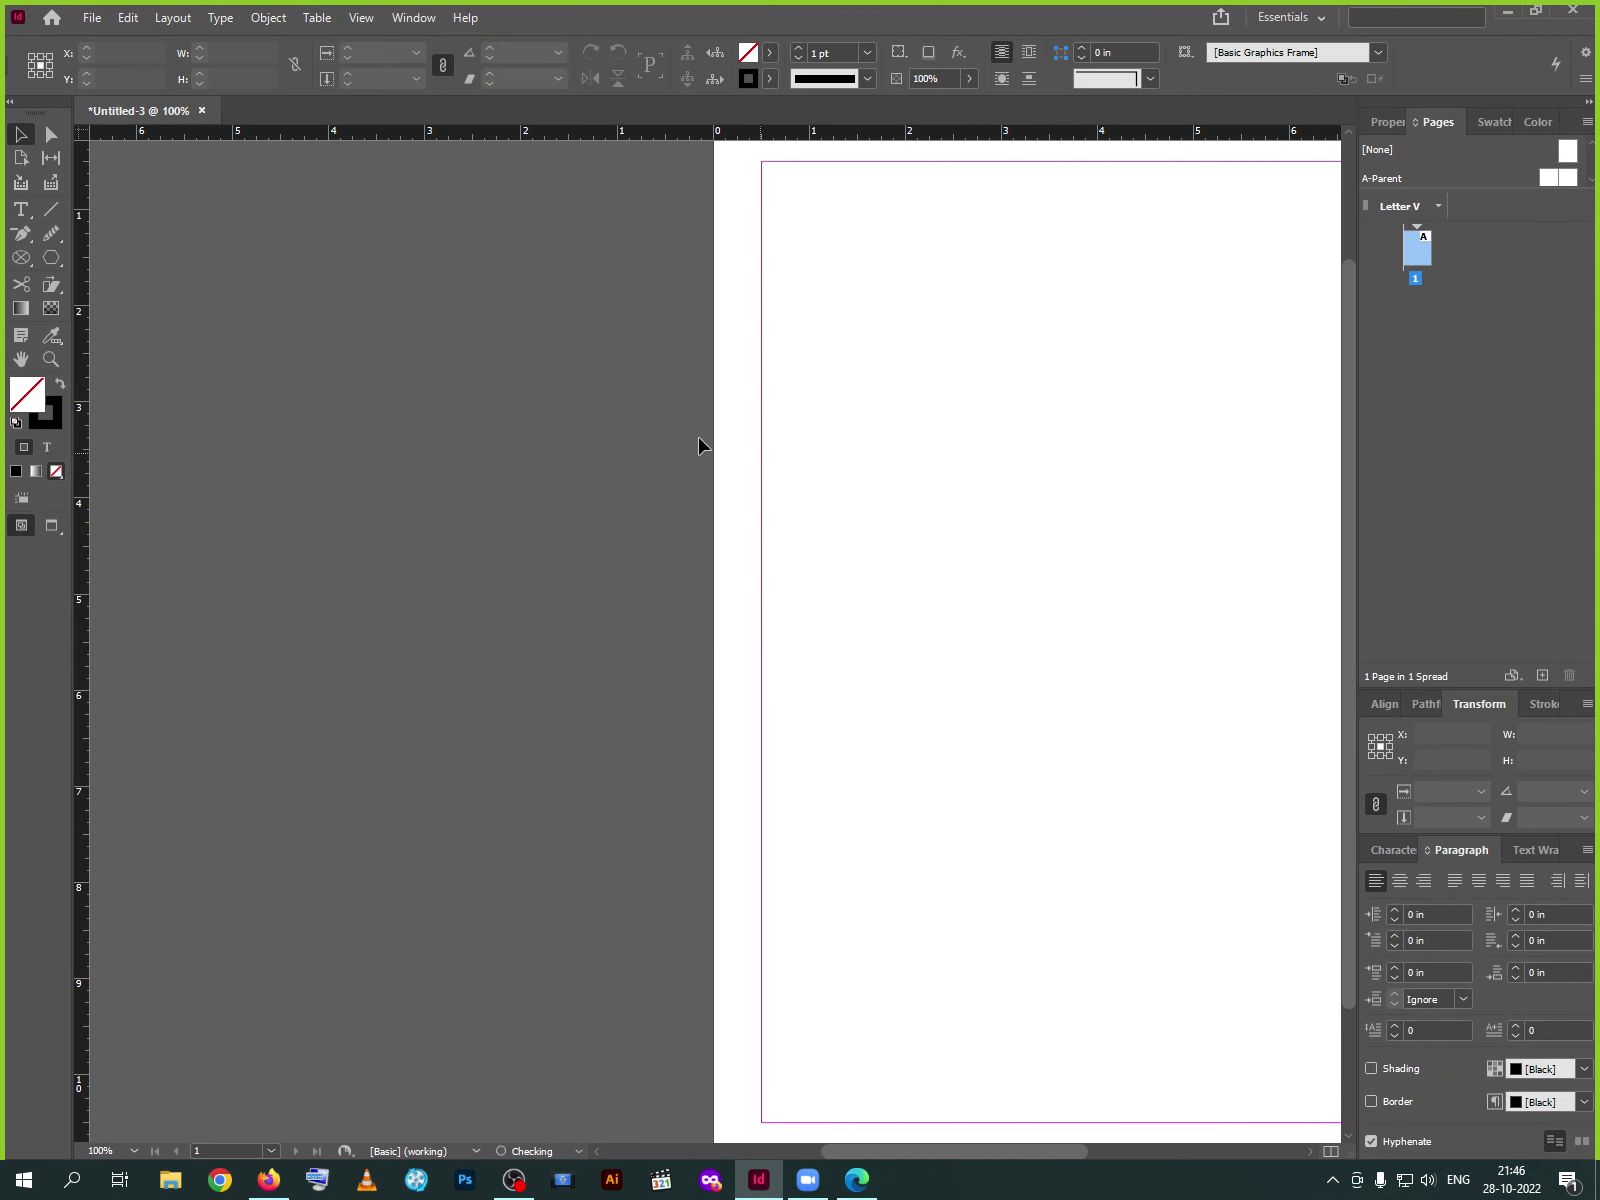
Start a new set of generated guides for the page with 4 rows
key(ctrl+minus)
drag(875, 588, 690, 582)
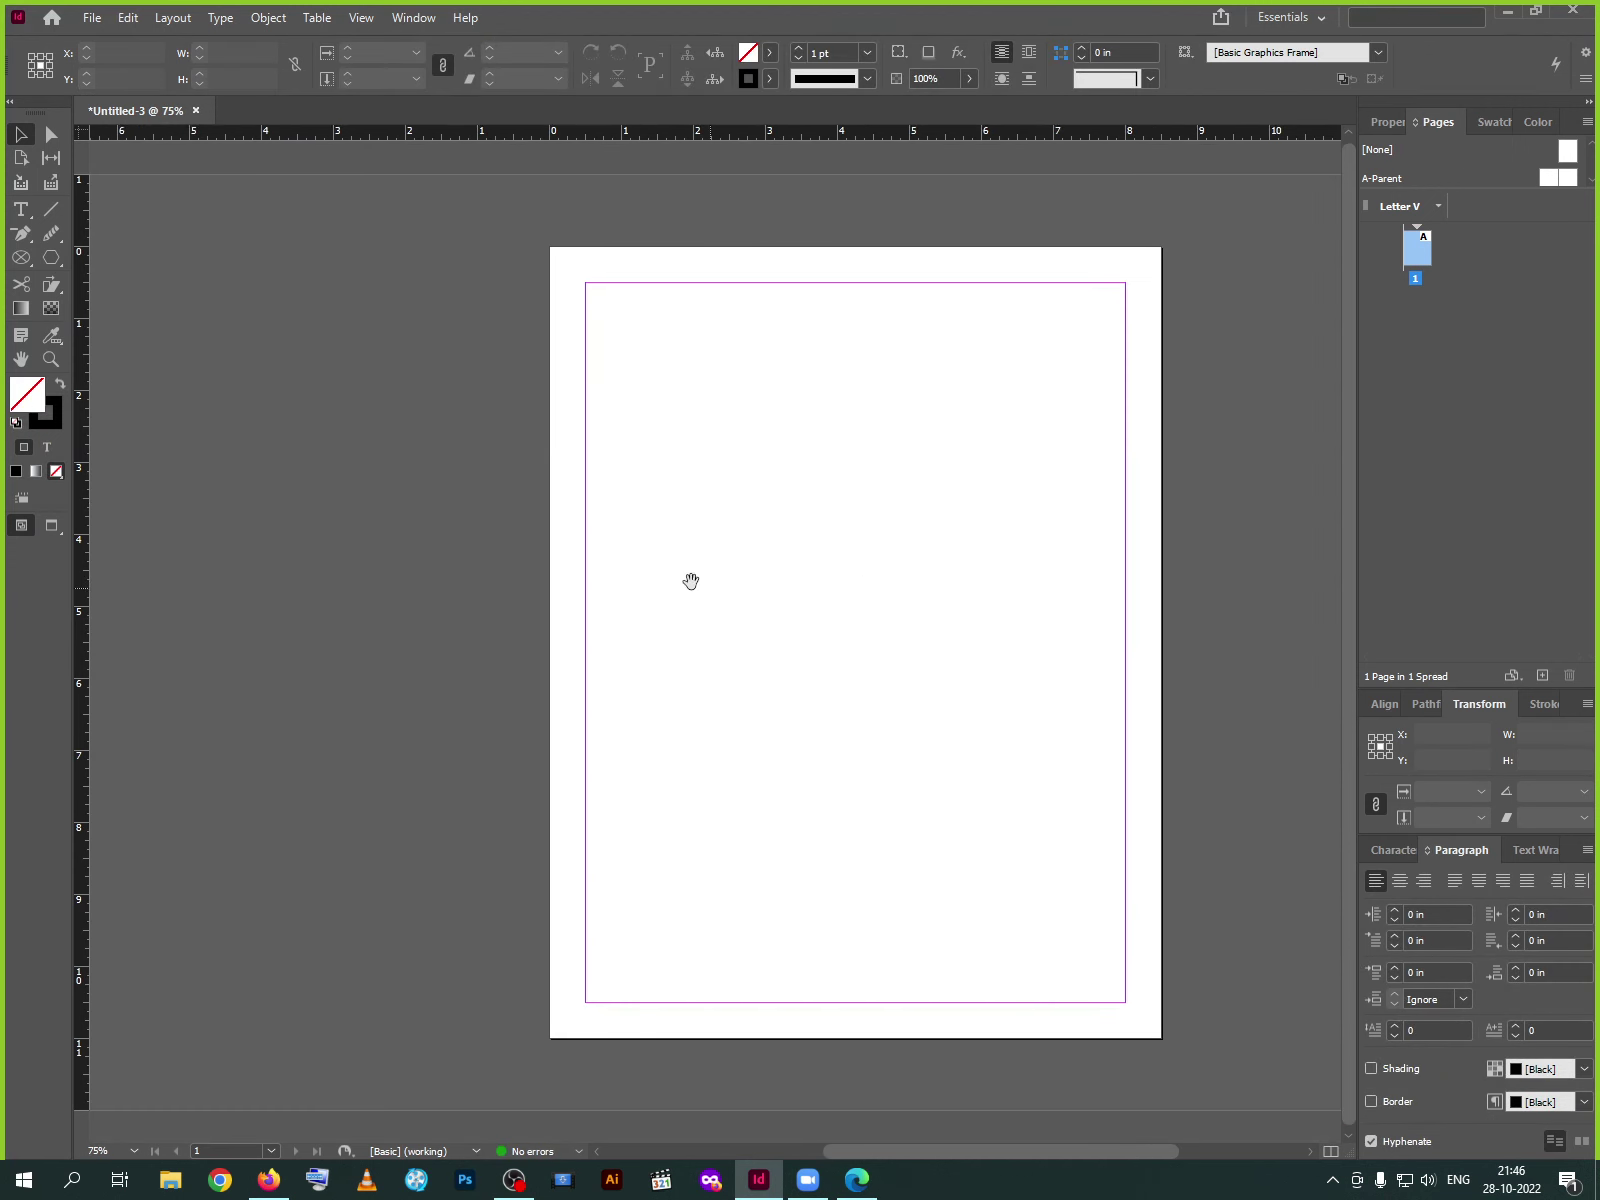
click(172, 19)
click(220, 107)
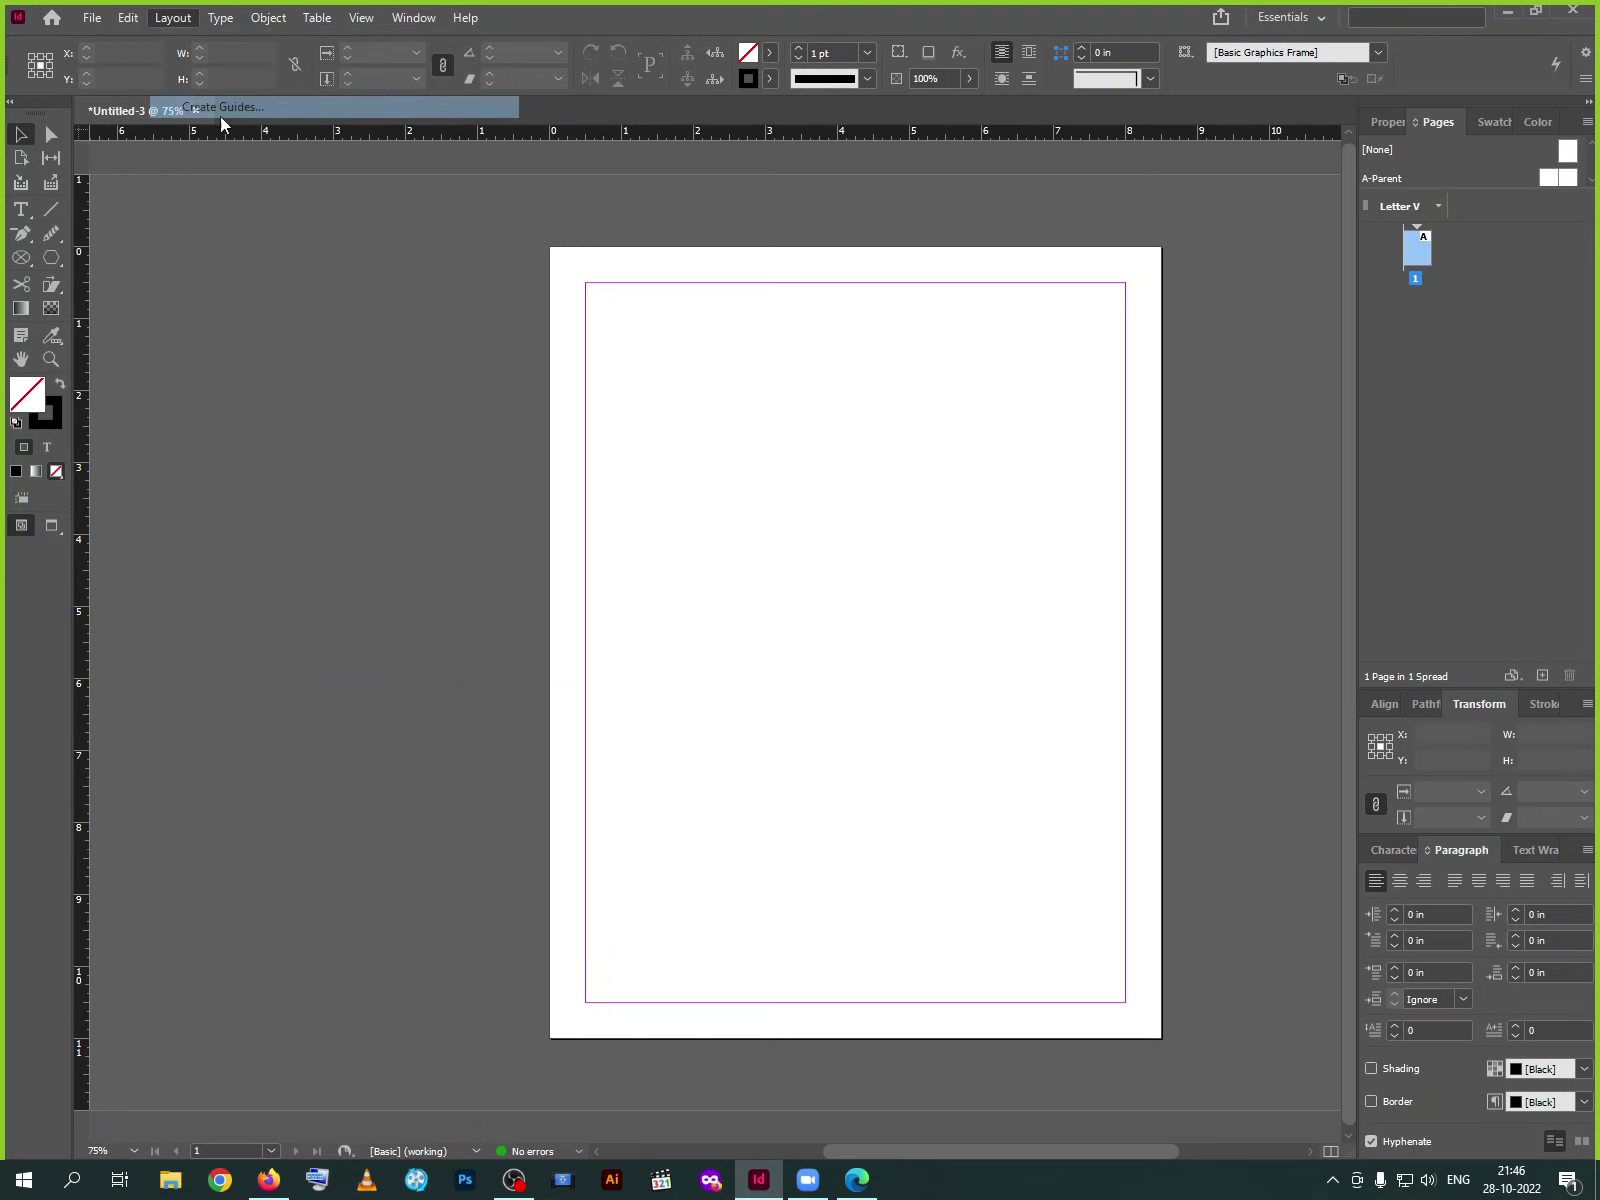
drag(824, 454, 1161, 525)
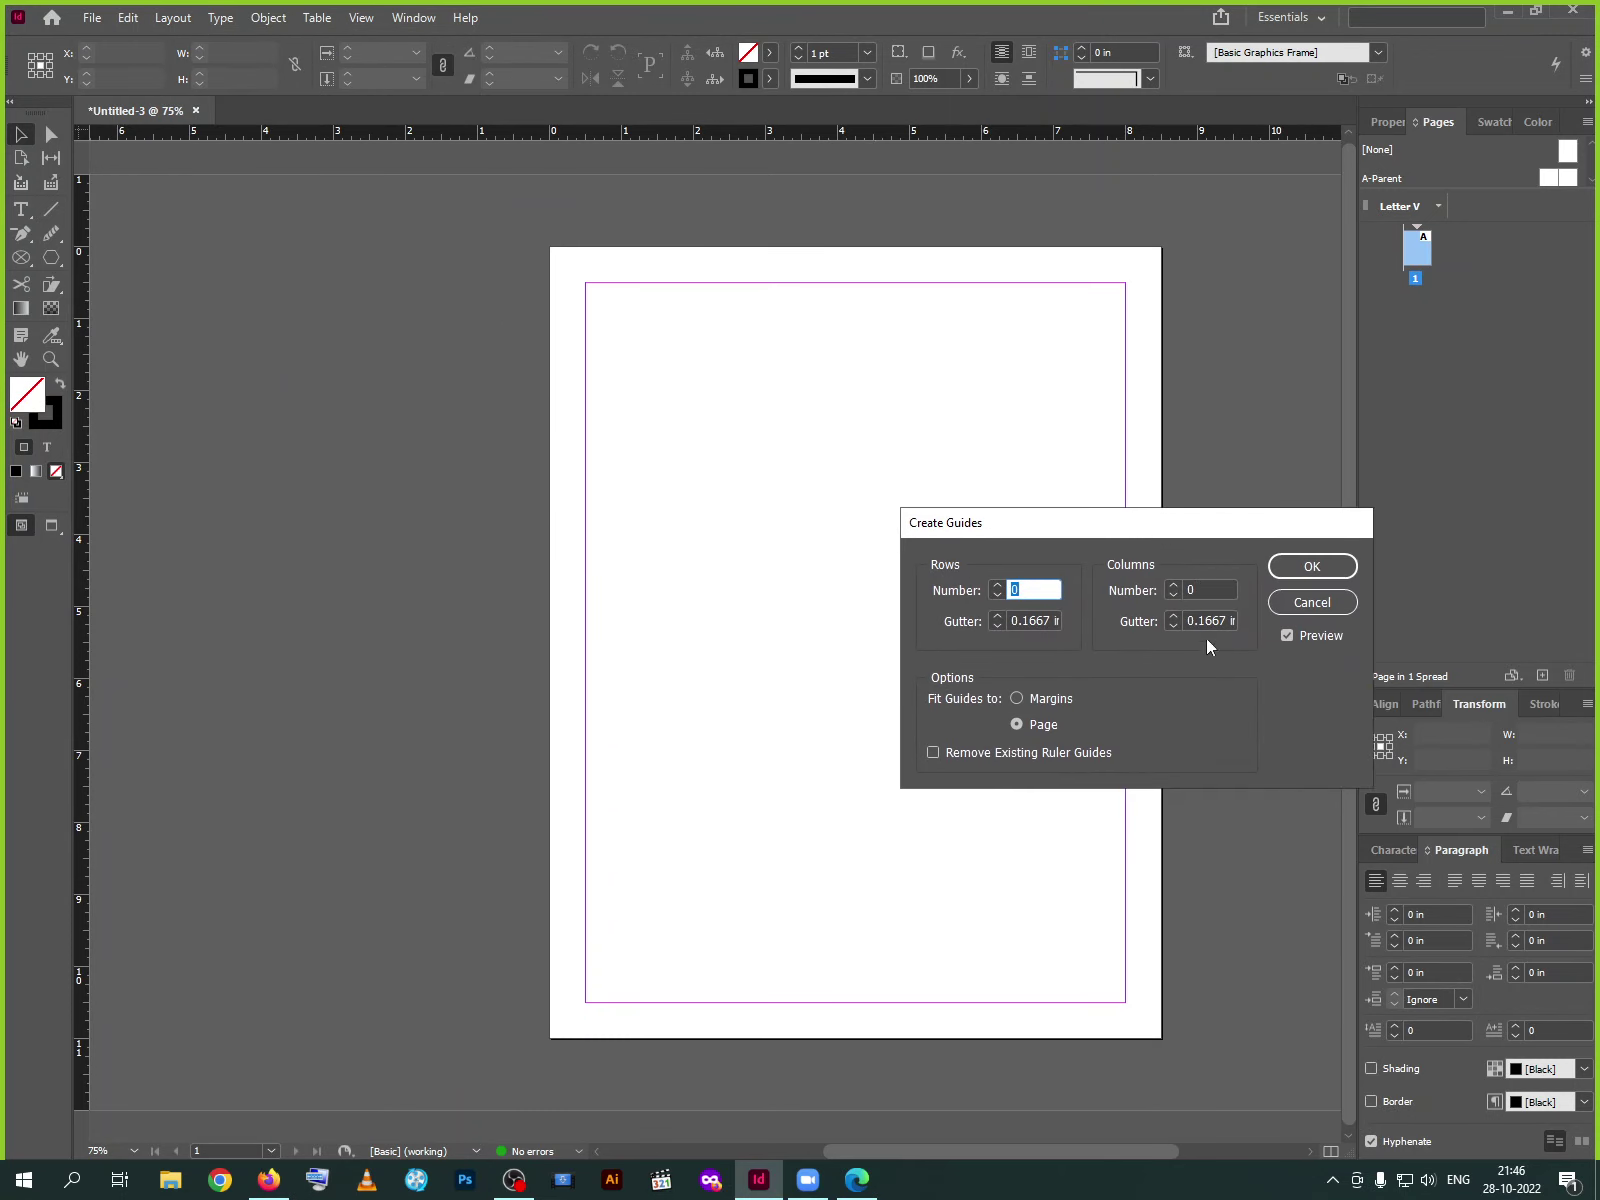
click(996, 584)
click(996, 584)
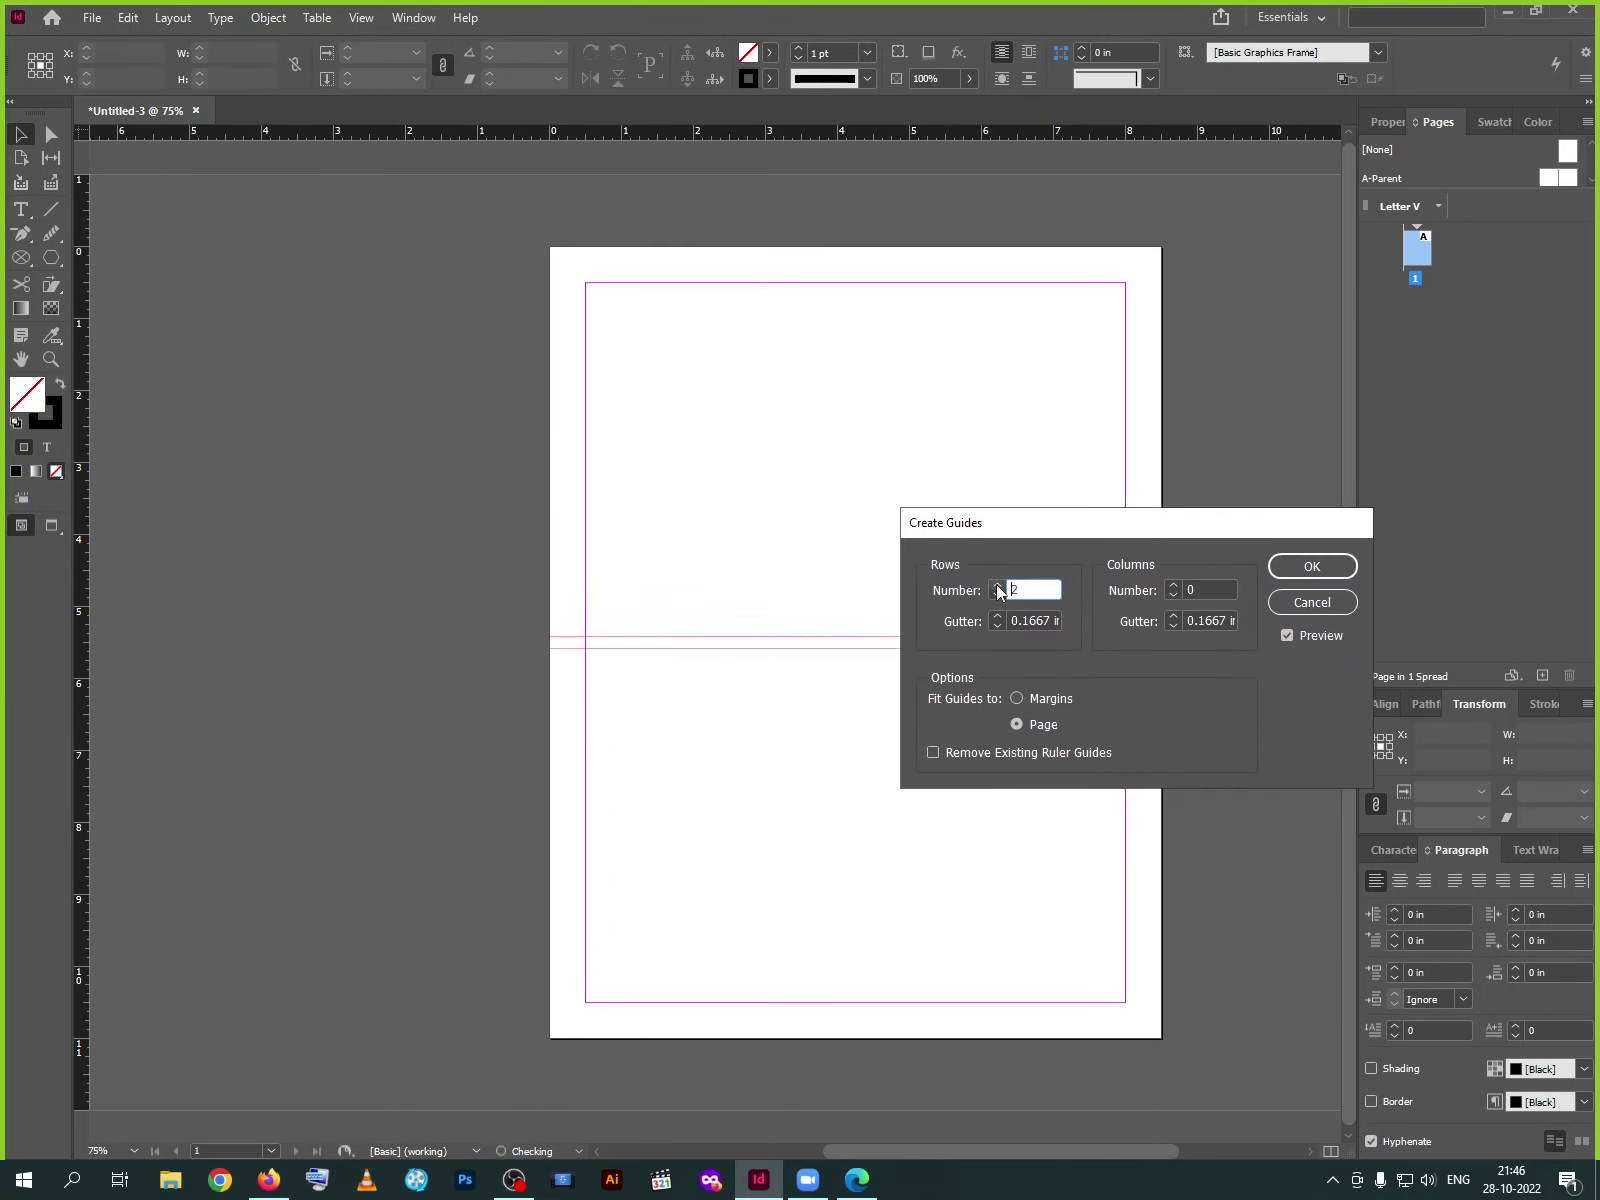
click(996, 584)
click(996, 584)
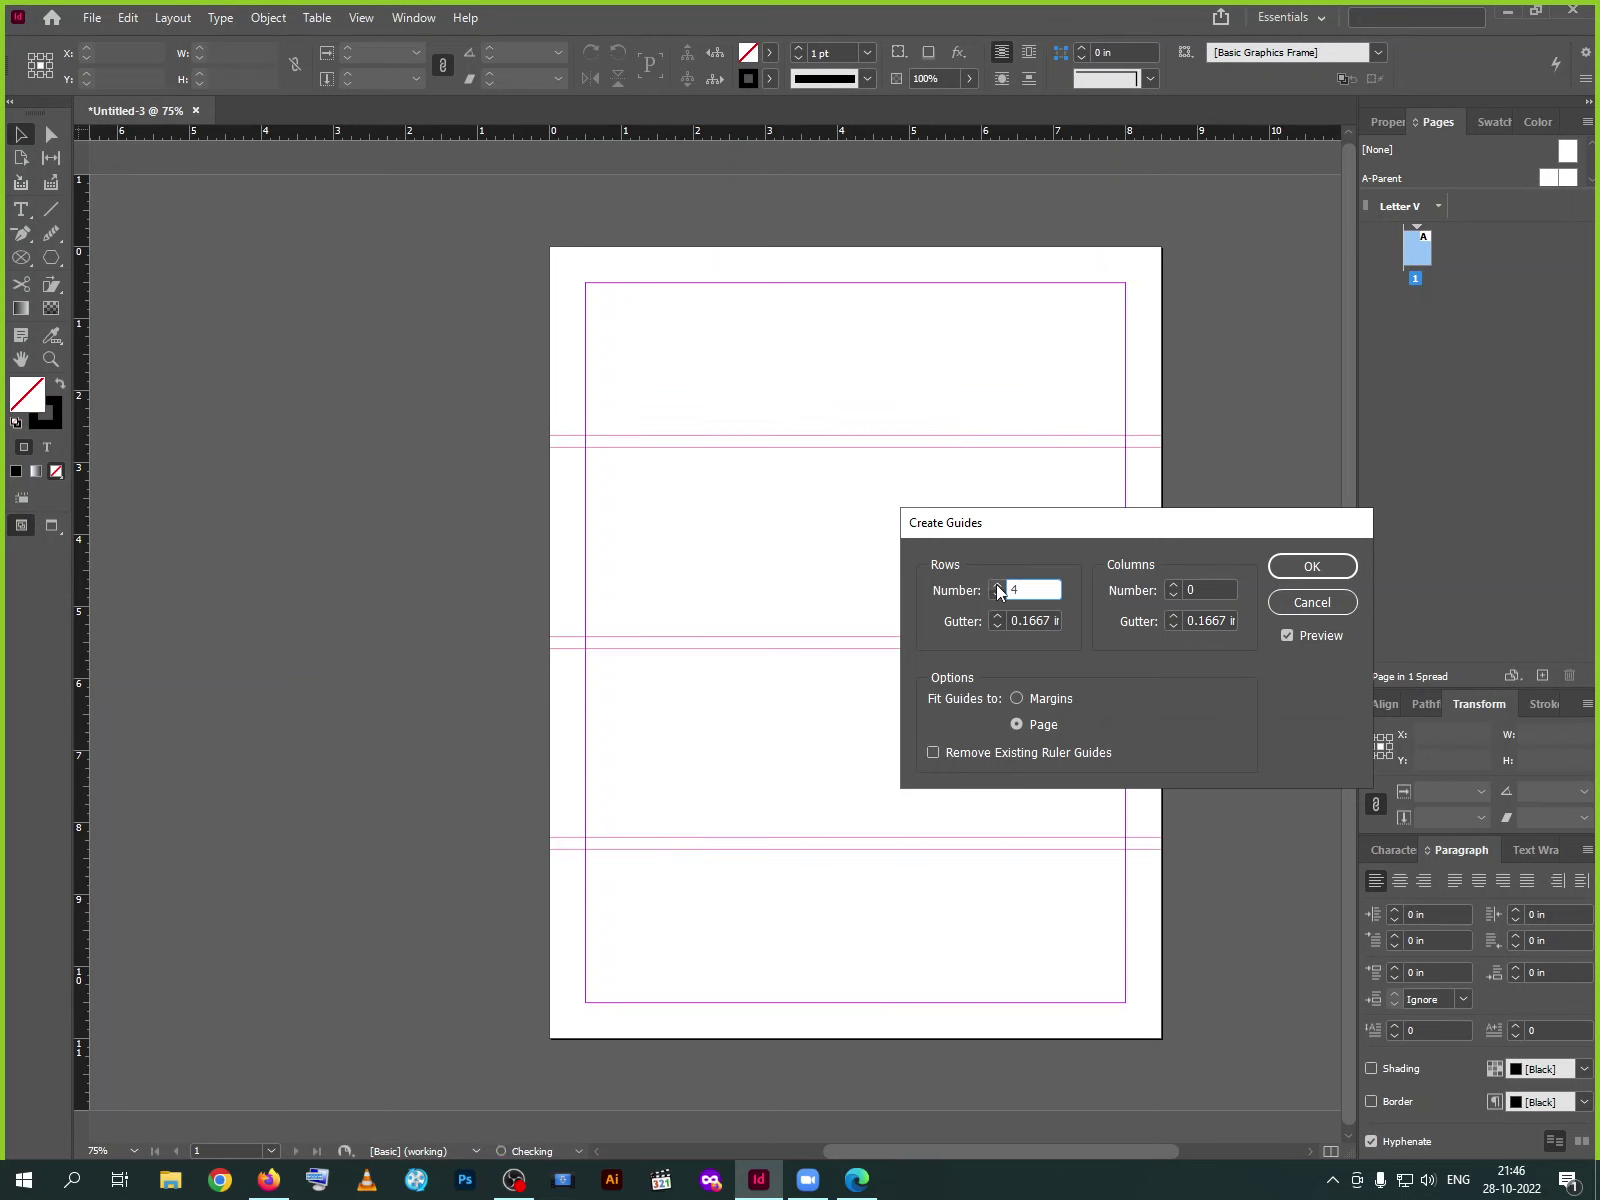
Set the guide columns to 3, create the guides fitted to the page, and undo their creation
click(1174, 586)
click(1174, 586)
click(1174, 586)
click(1174, 586)
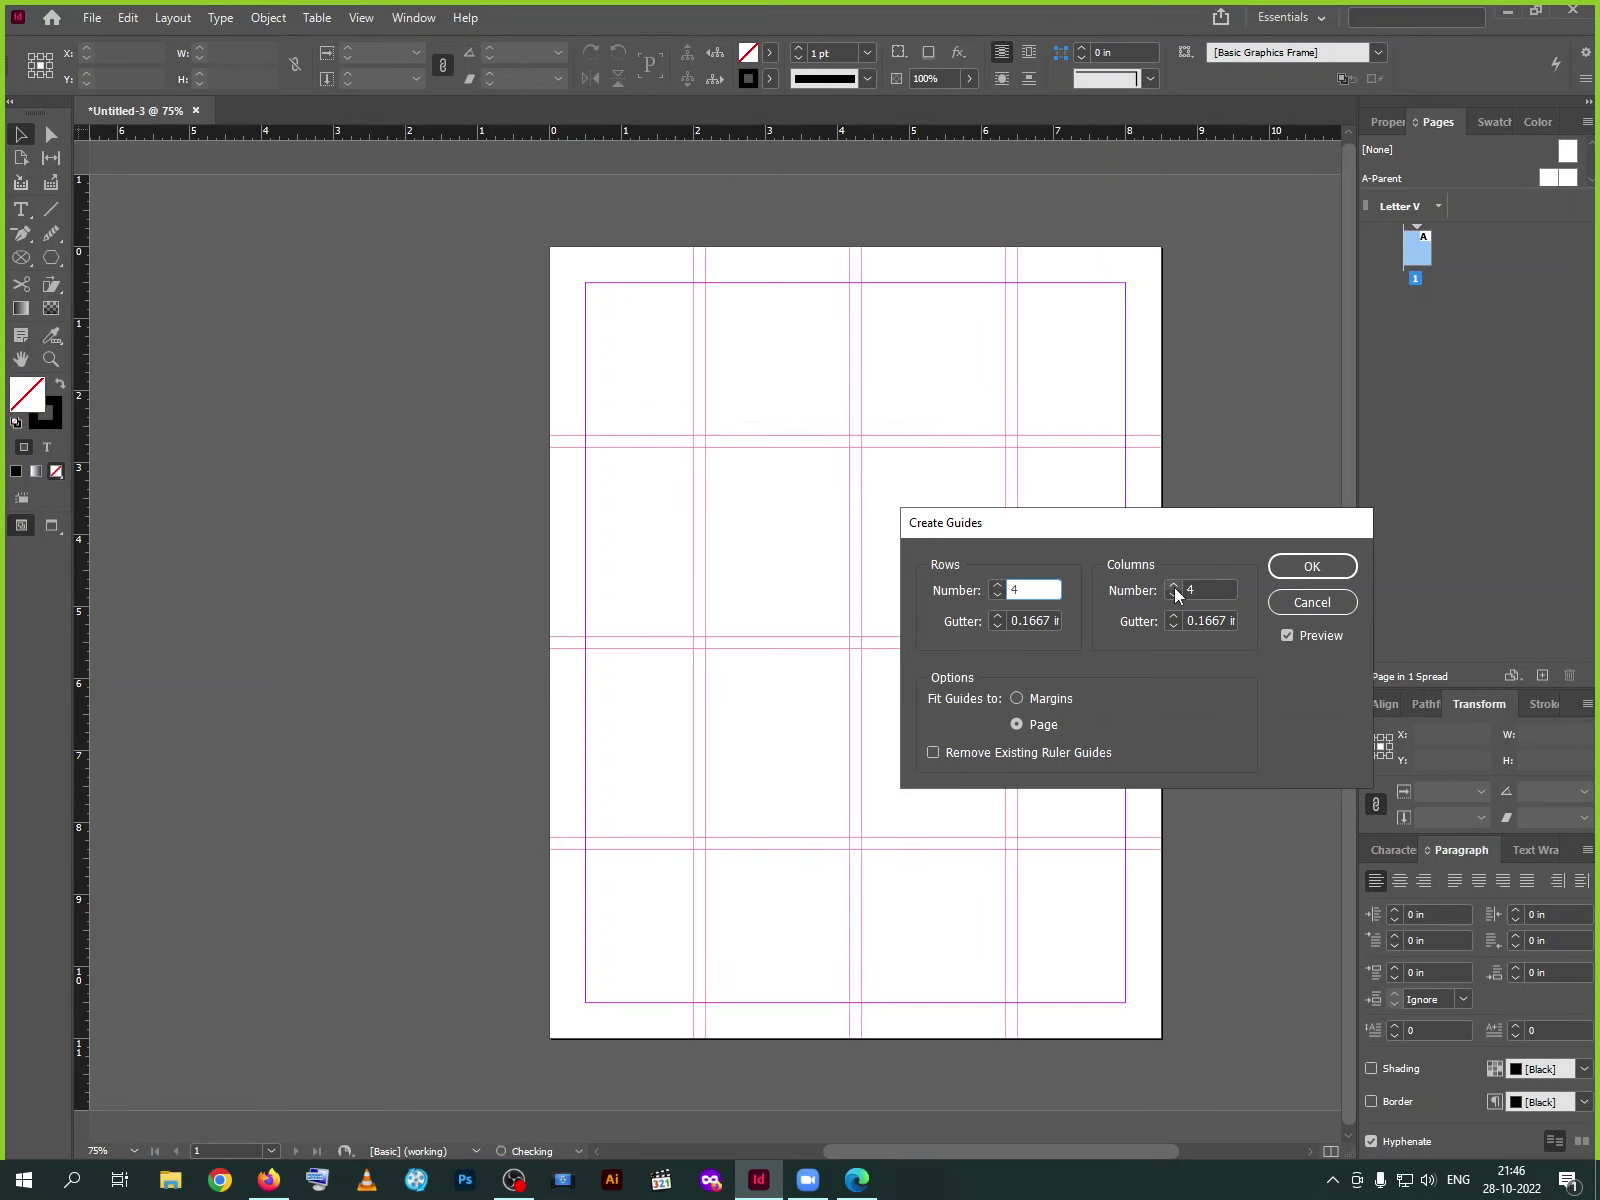
click(1172, 595)
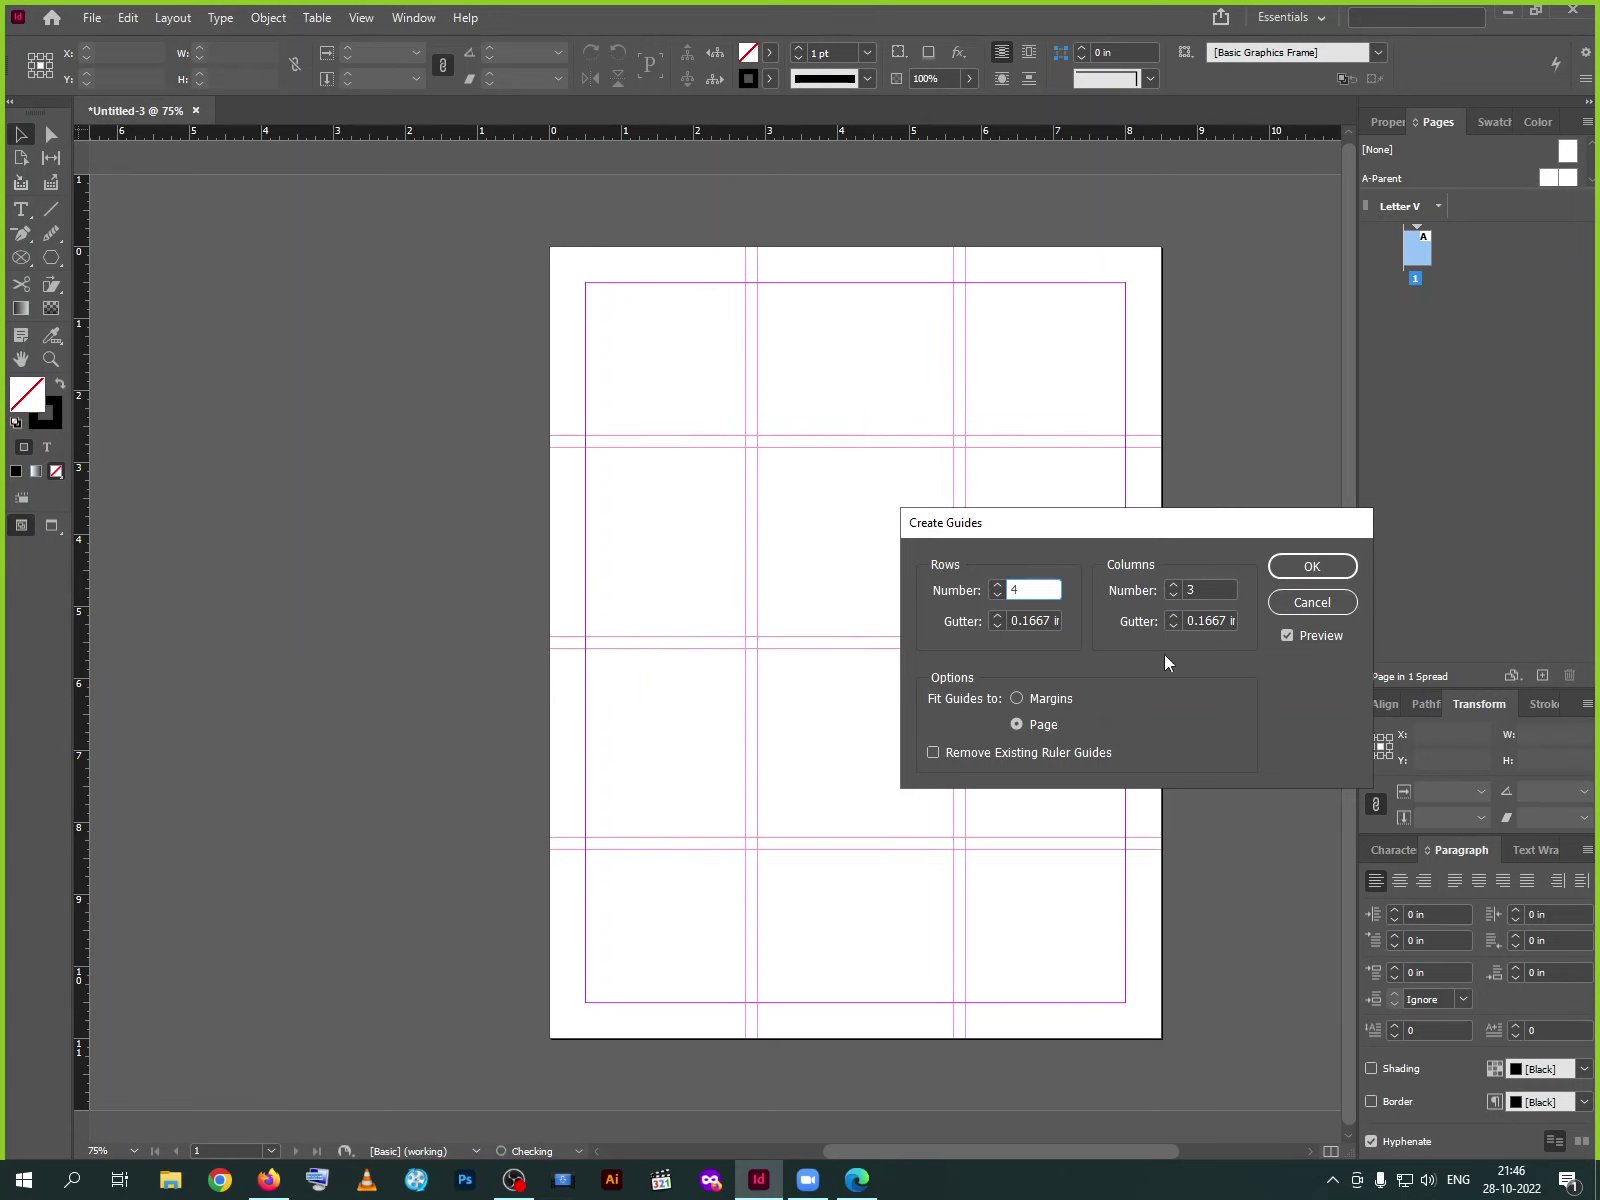
click(1028, 702)
click(1022, 726)
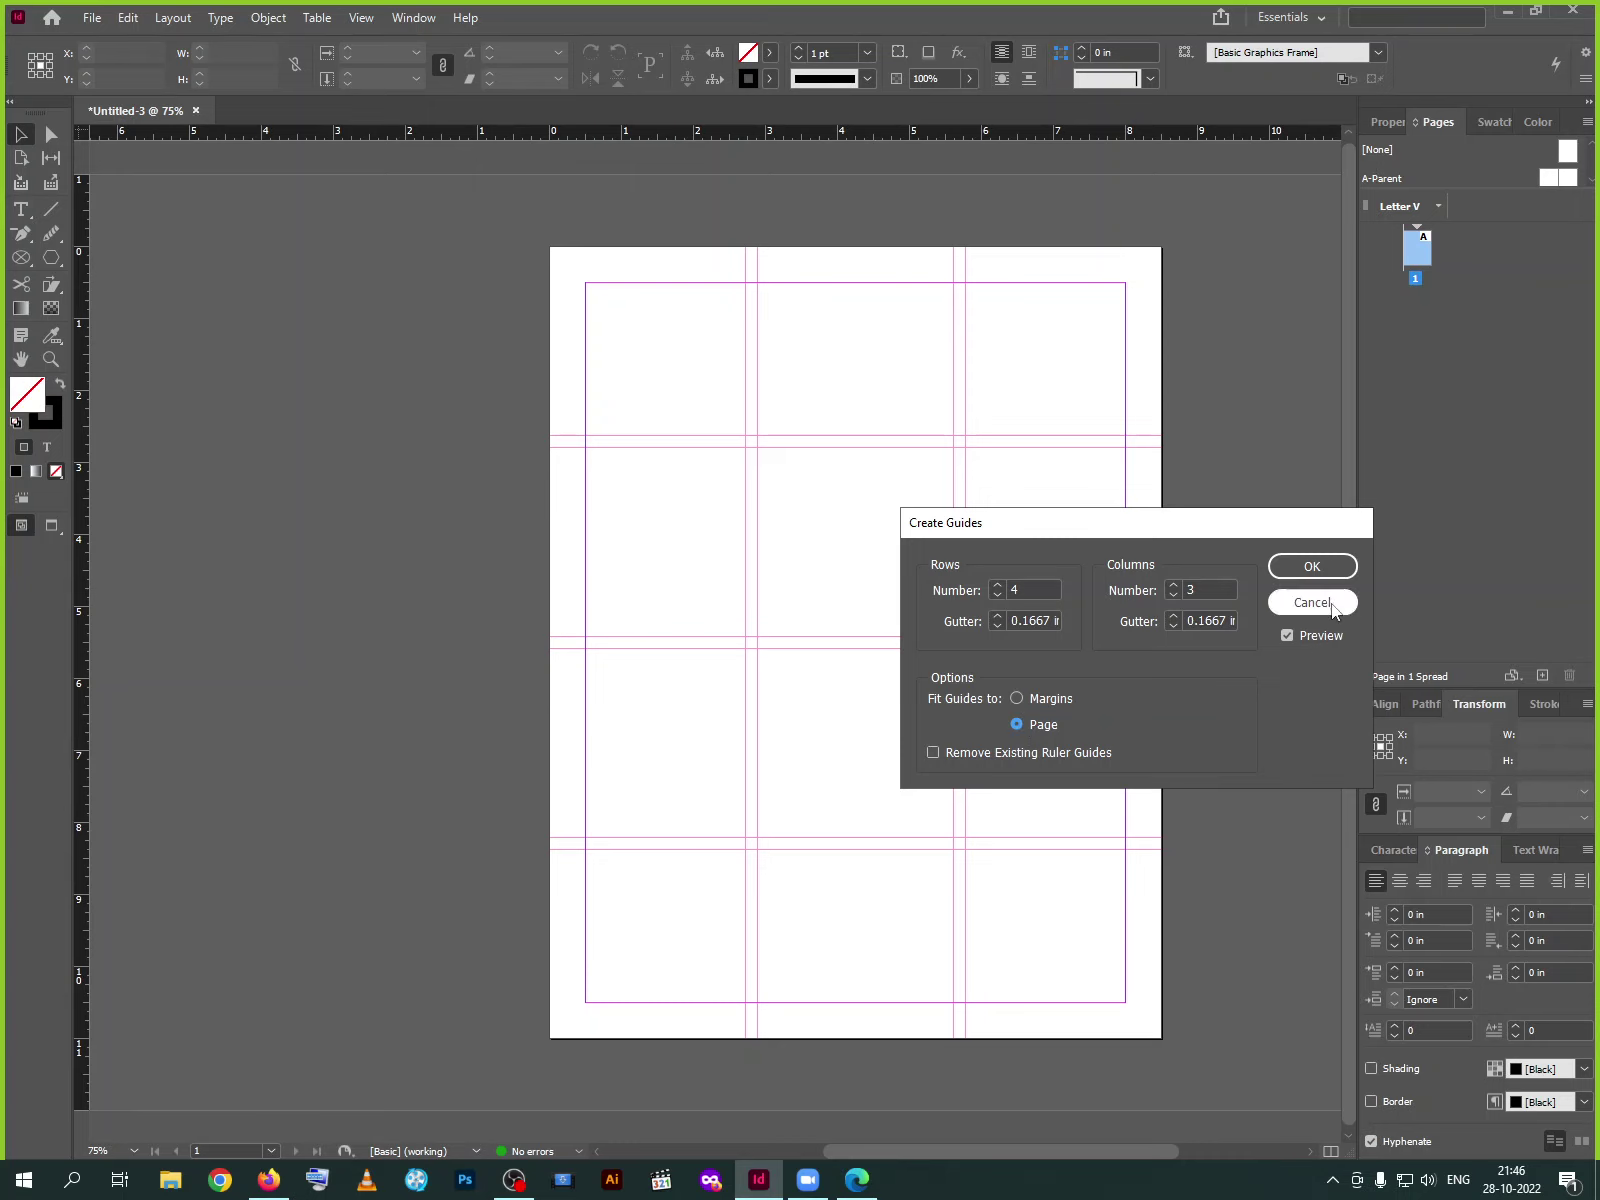
click(1318, 567)
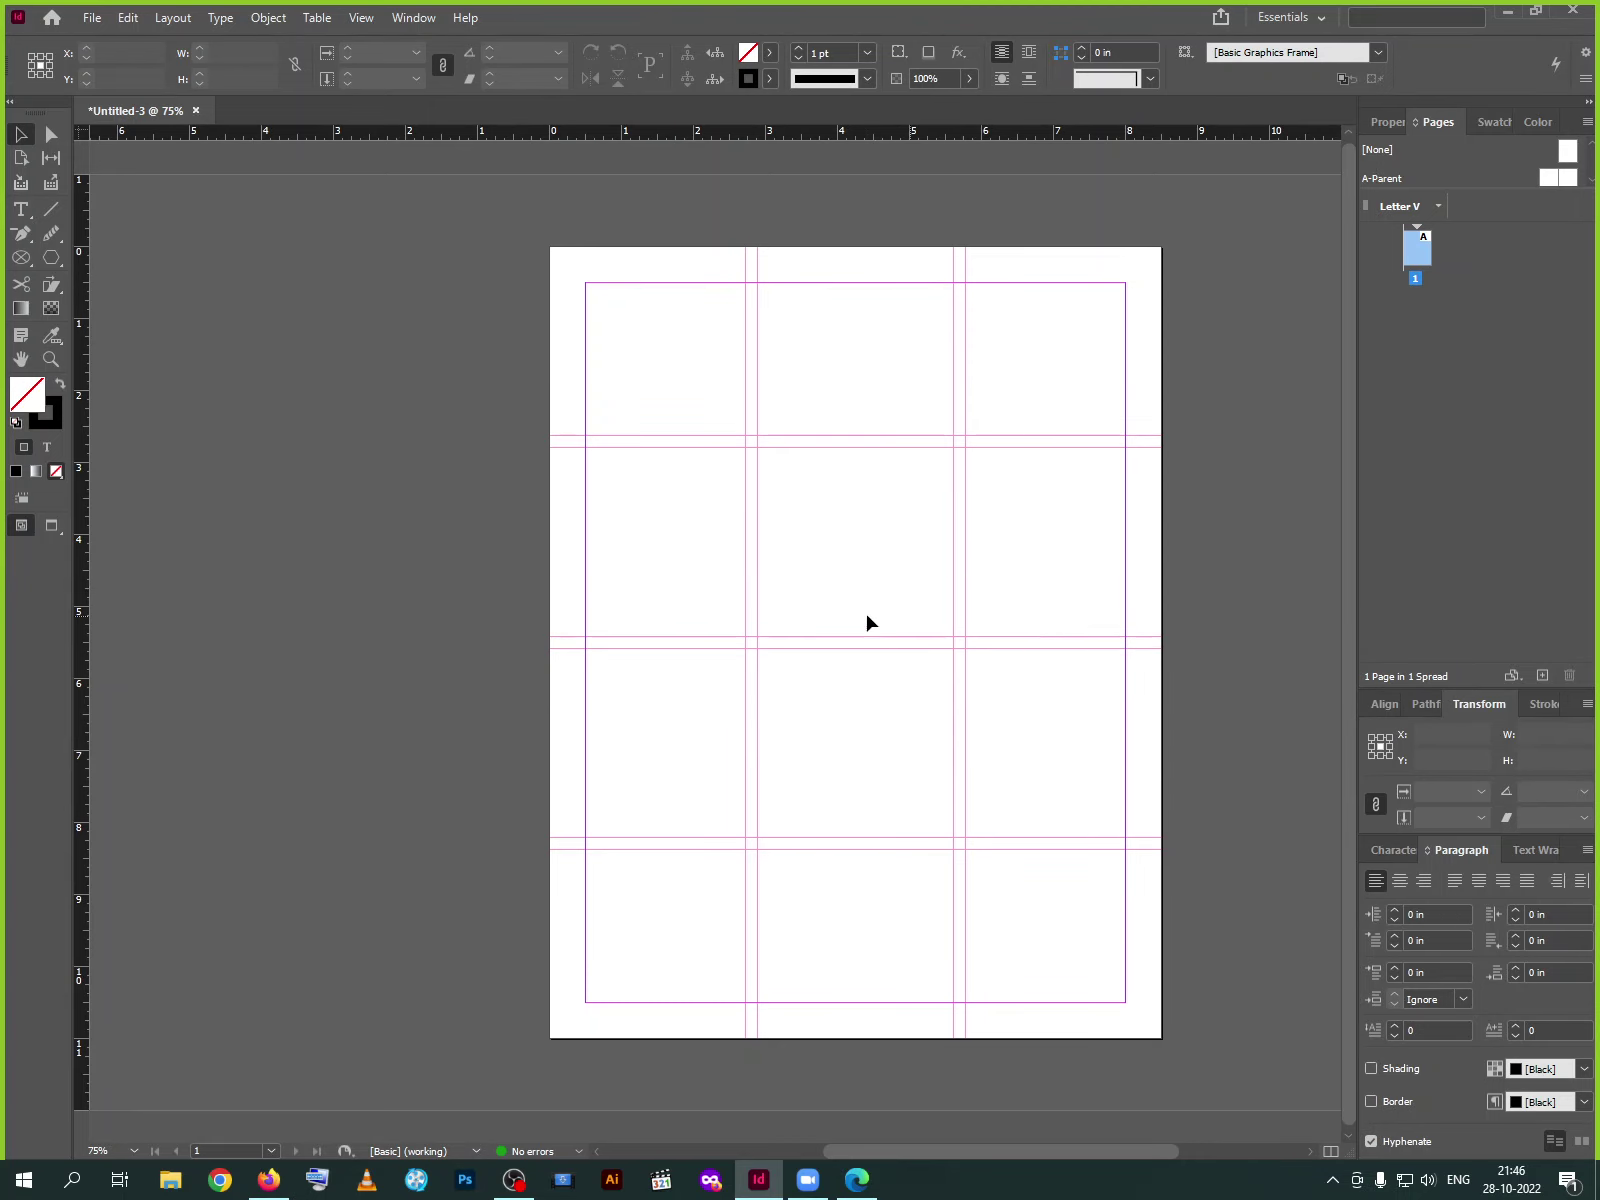
key(ctrl+z)
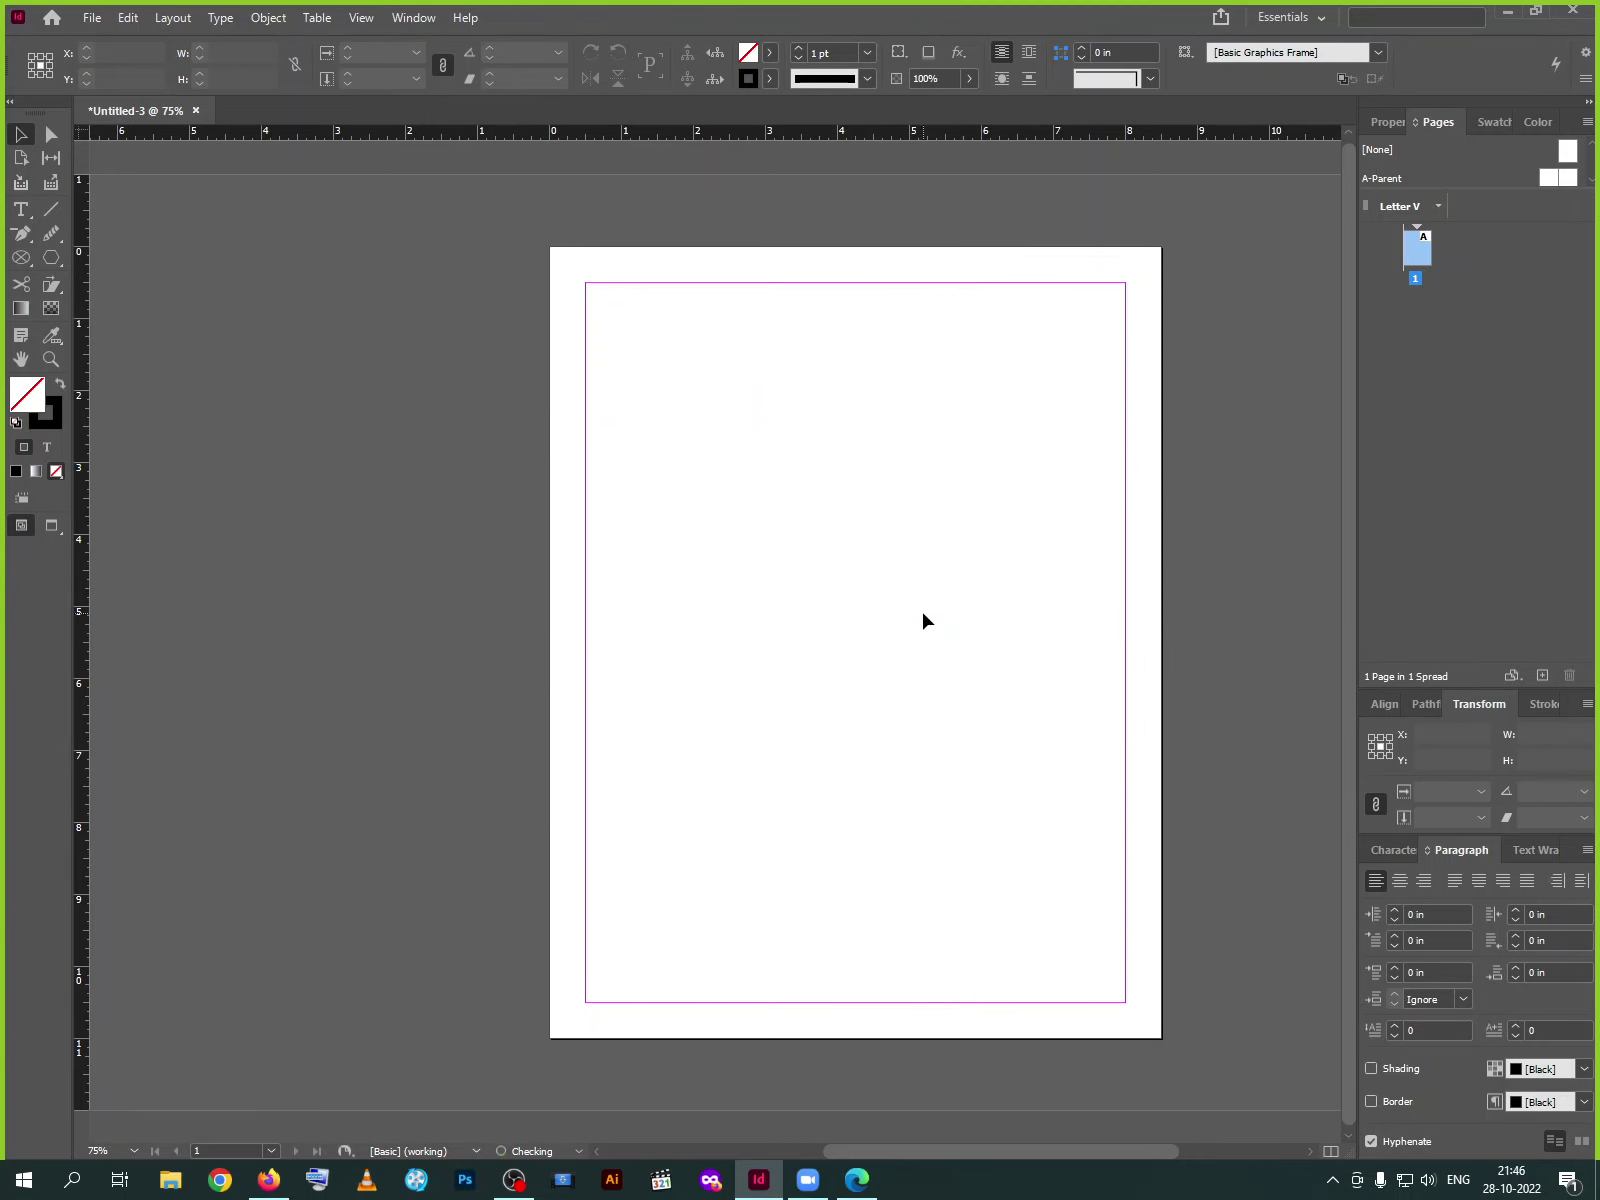
Create an alternate layout from the Letter V source pages with the Tabloid page size in landscape orientation
click(170, 19)
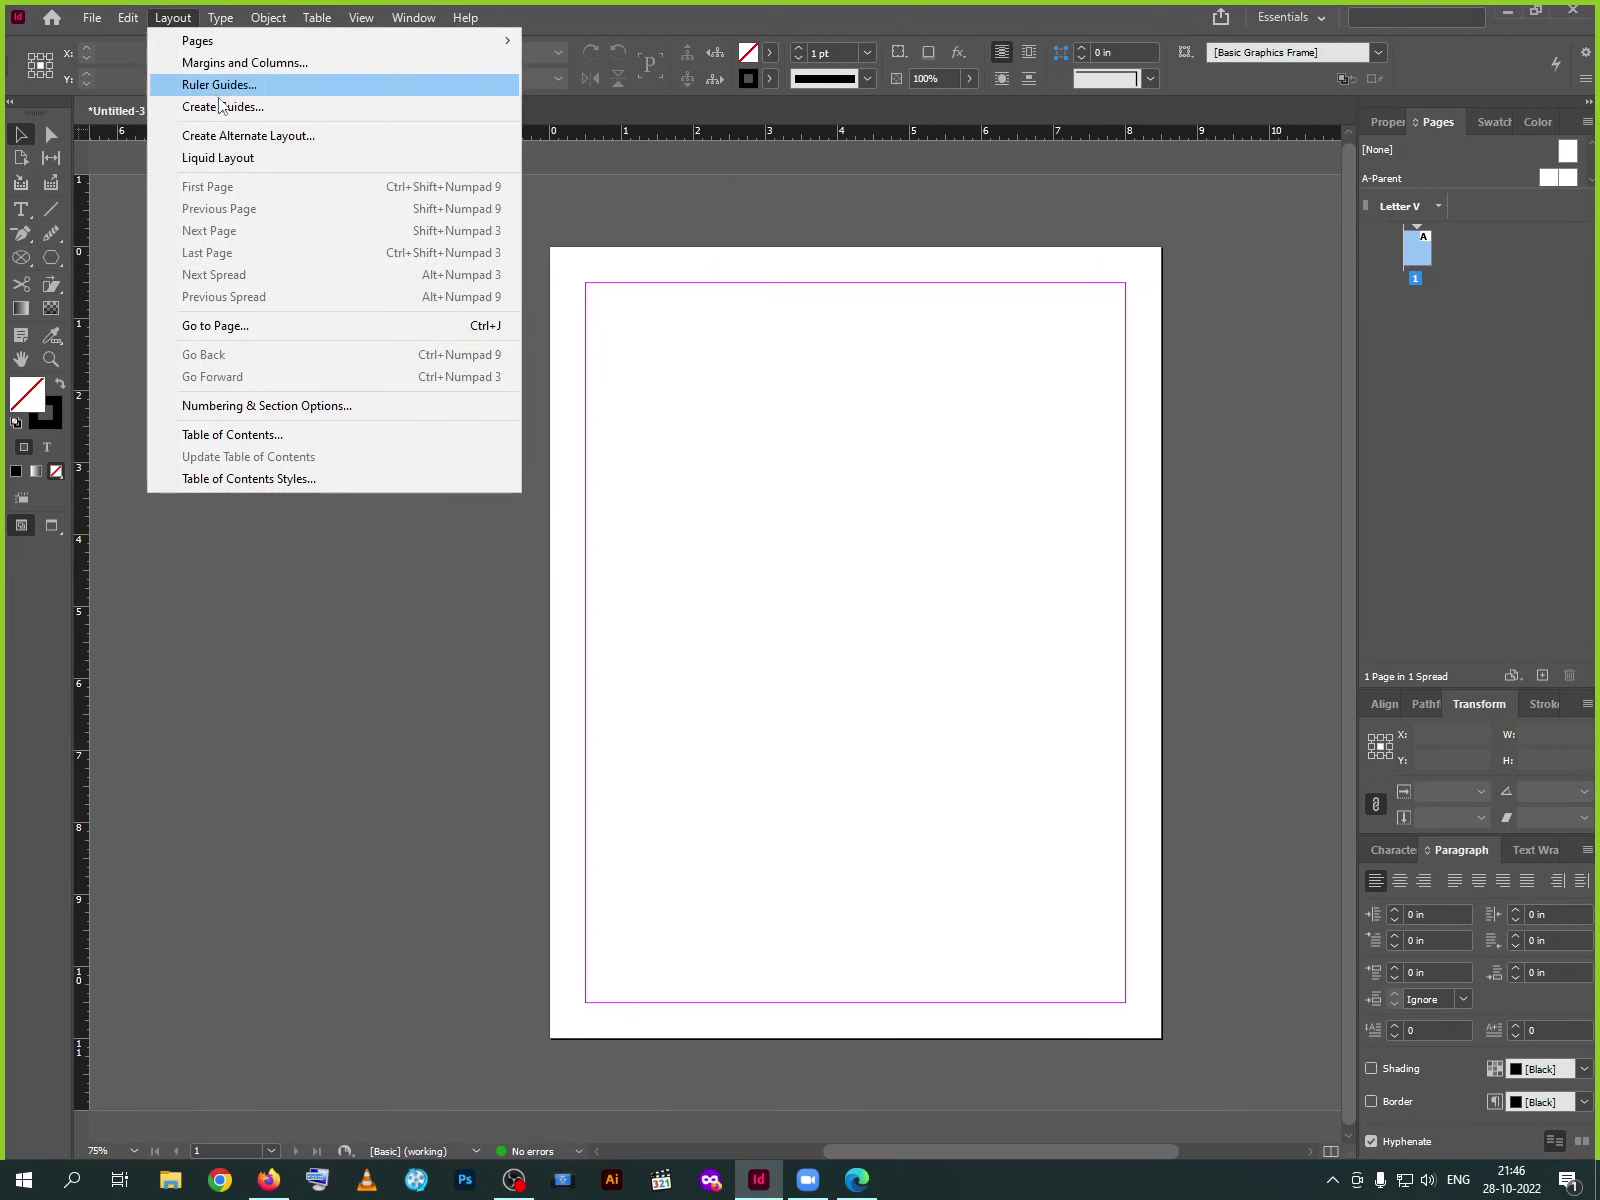
click(304, 143)
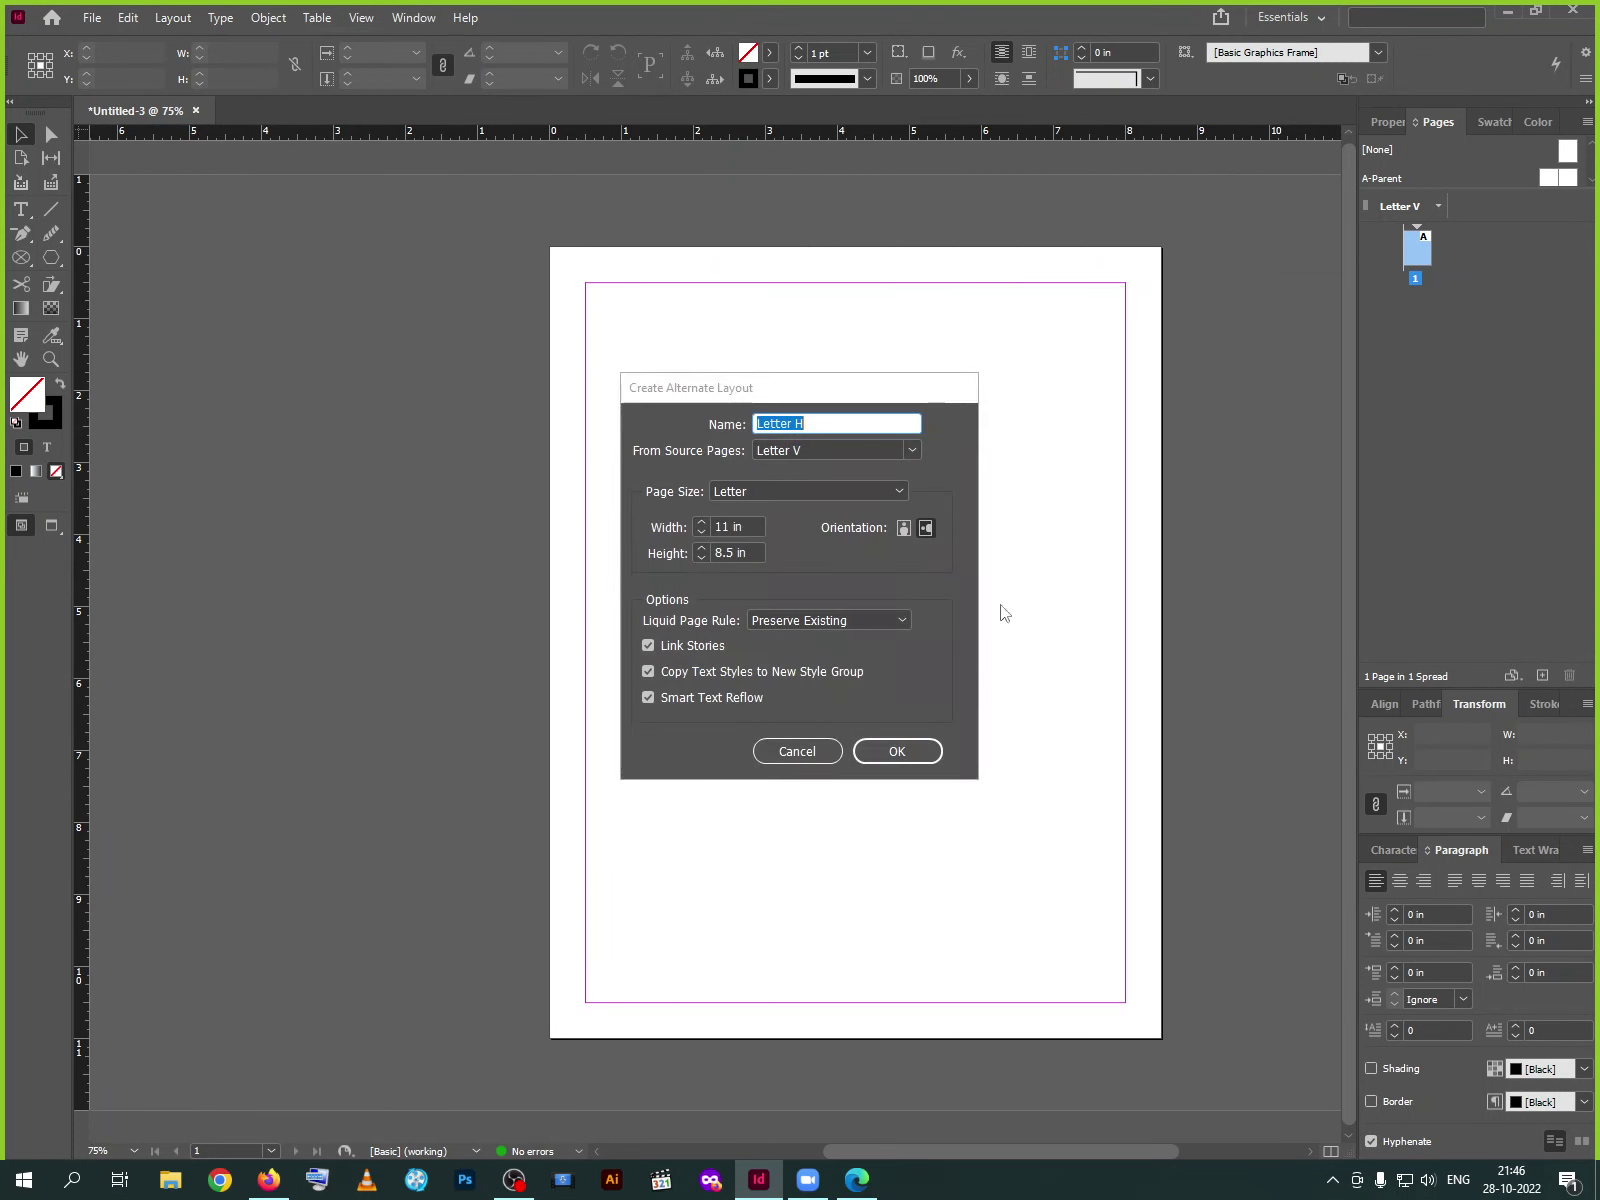
double_click(895, 449)
click(911, 450)
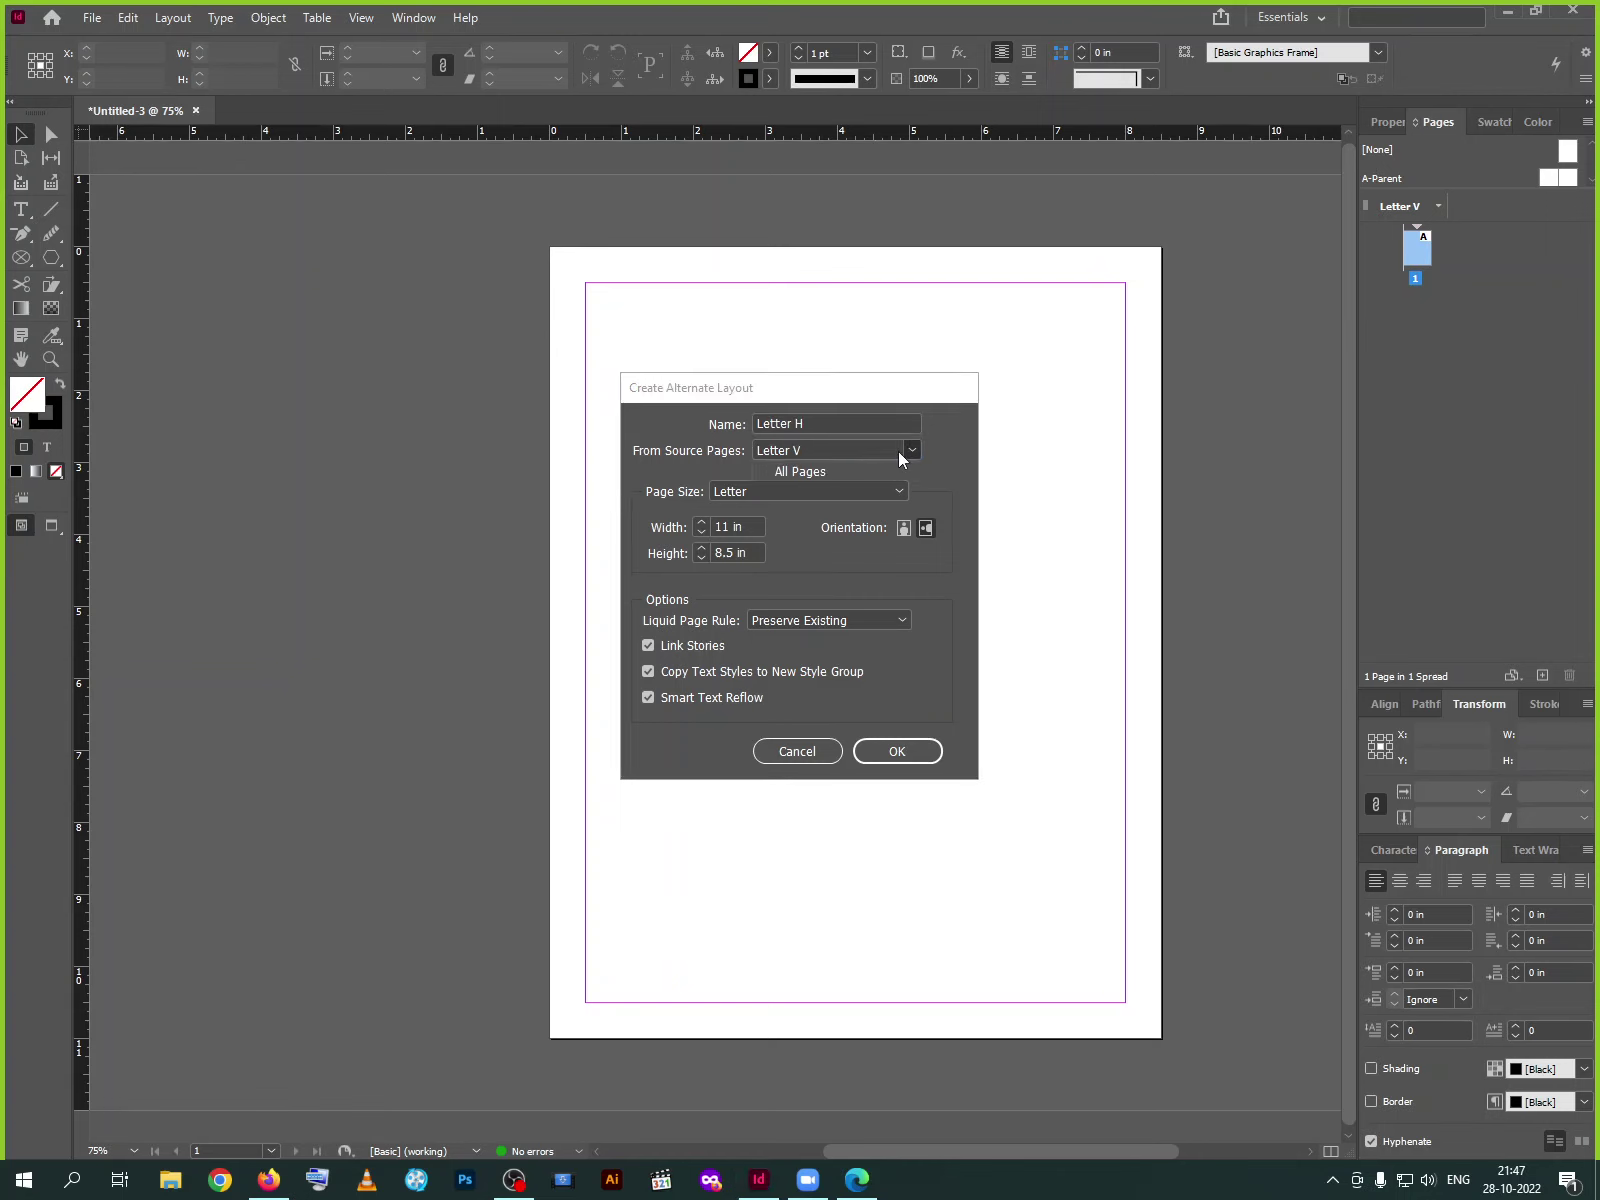
click(817, 424)
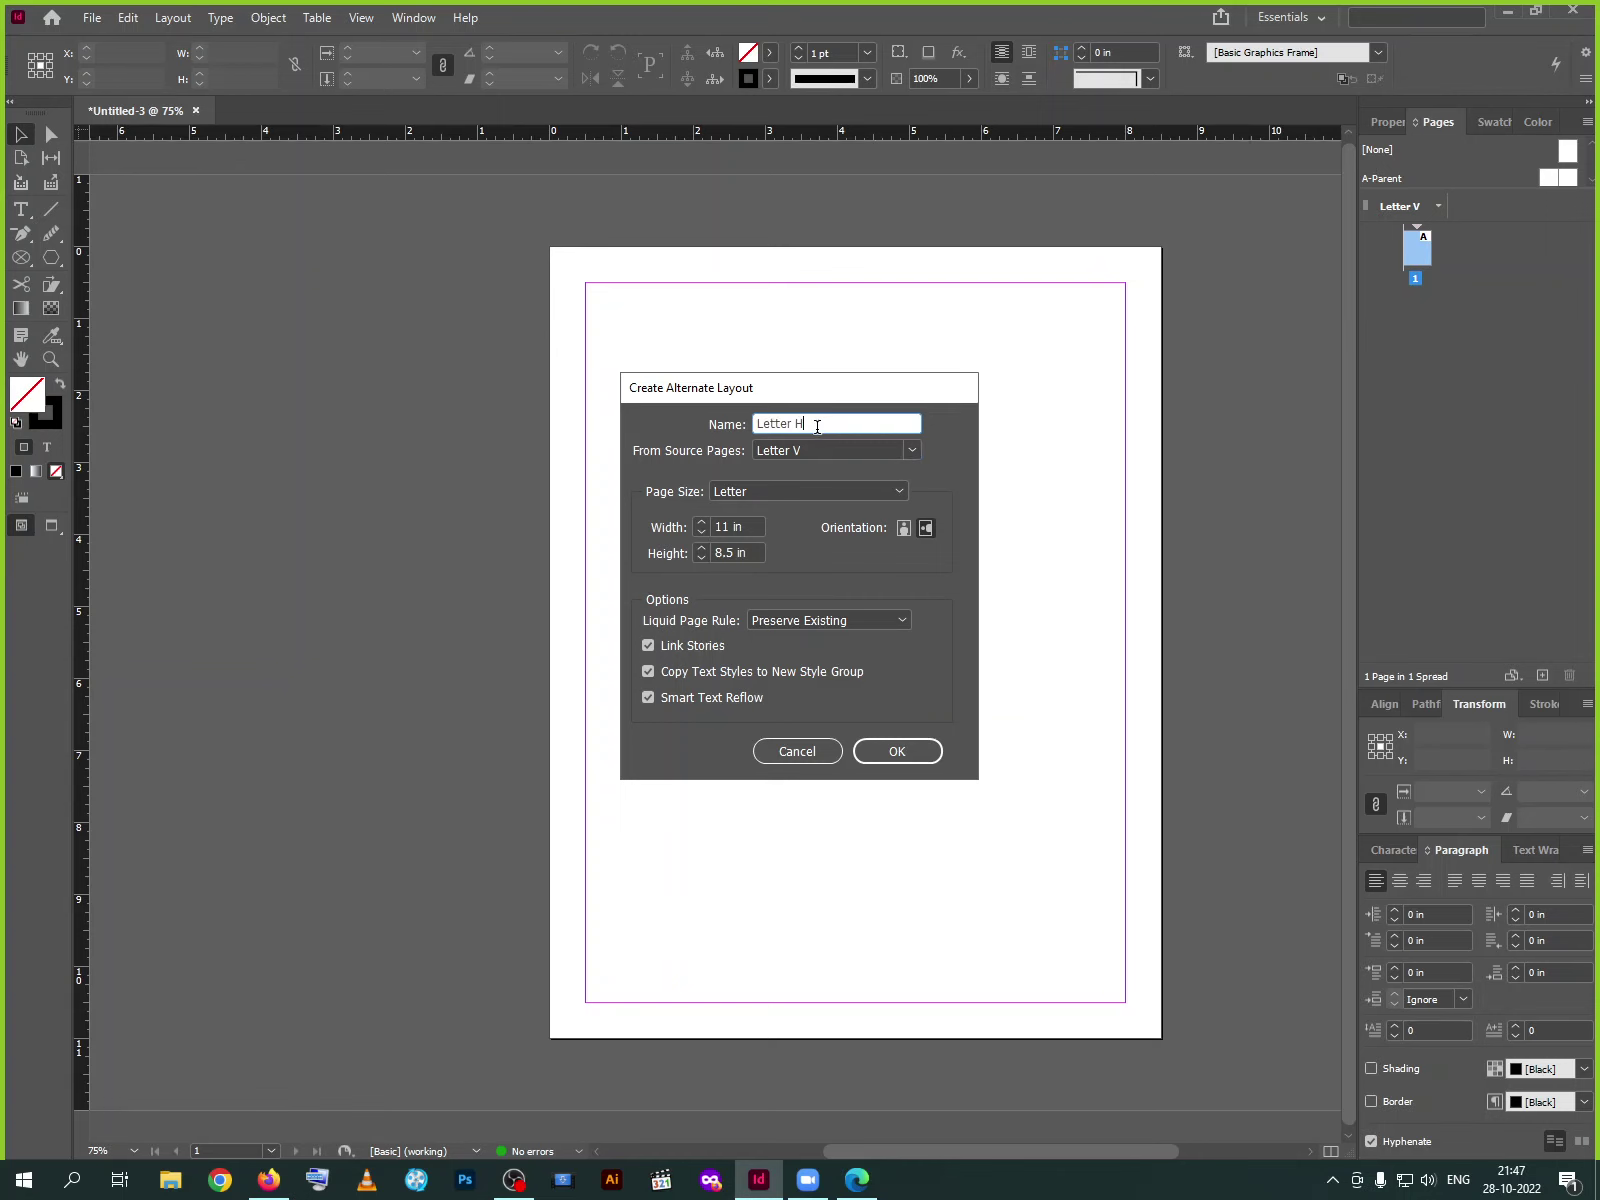
click(812, 492)
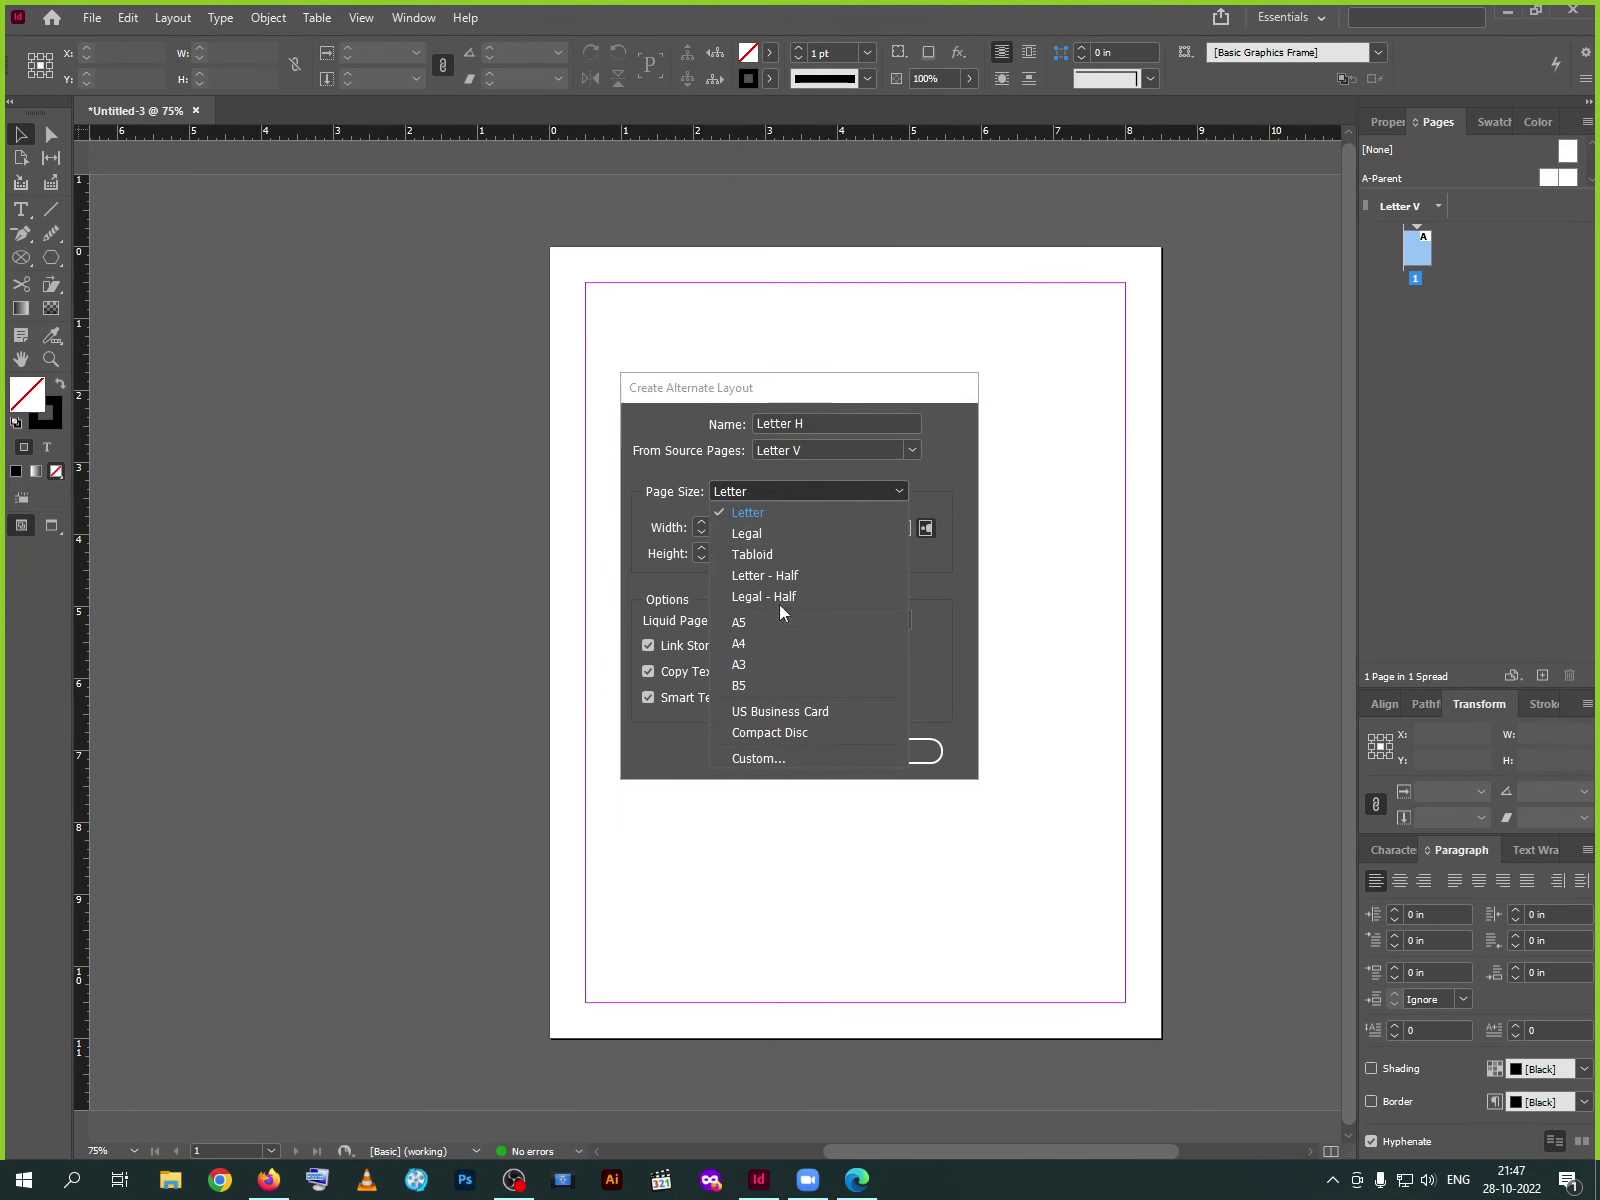
click(756, 556)
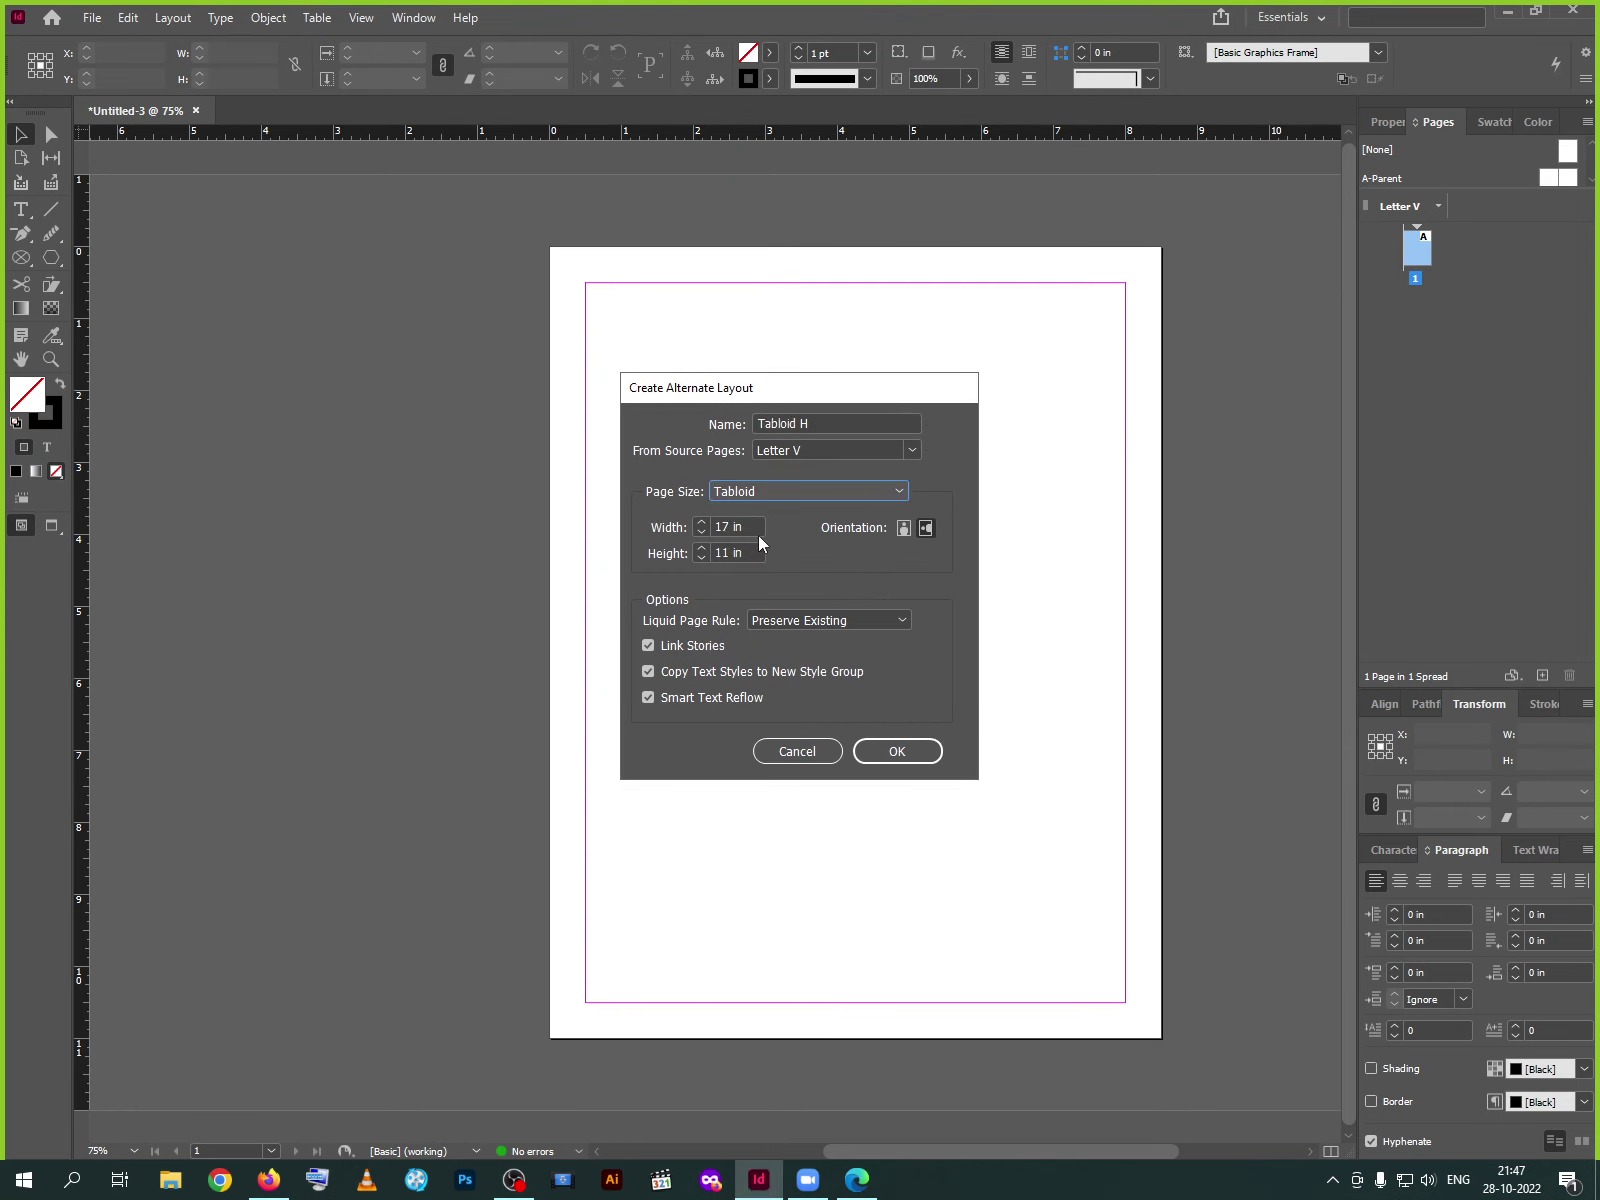
click(885, 752)
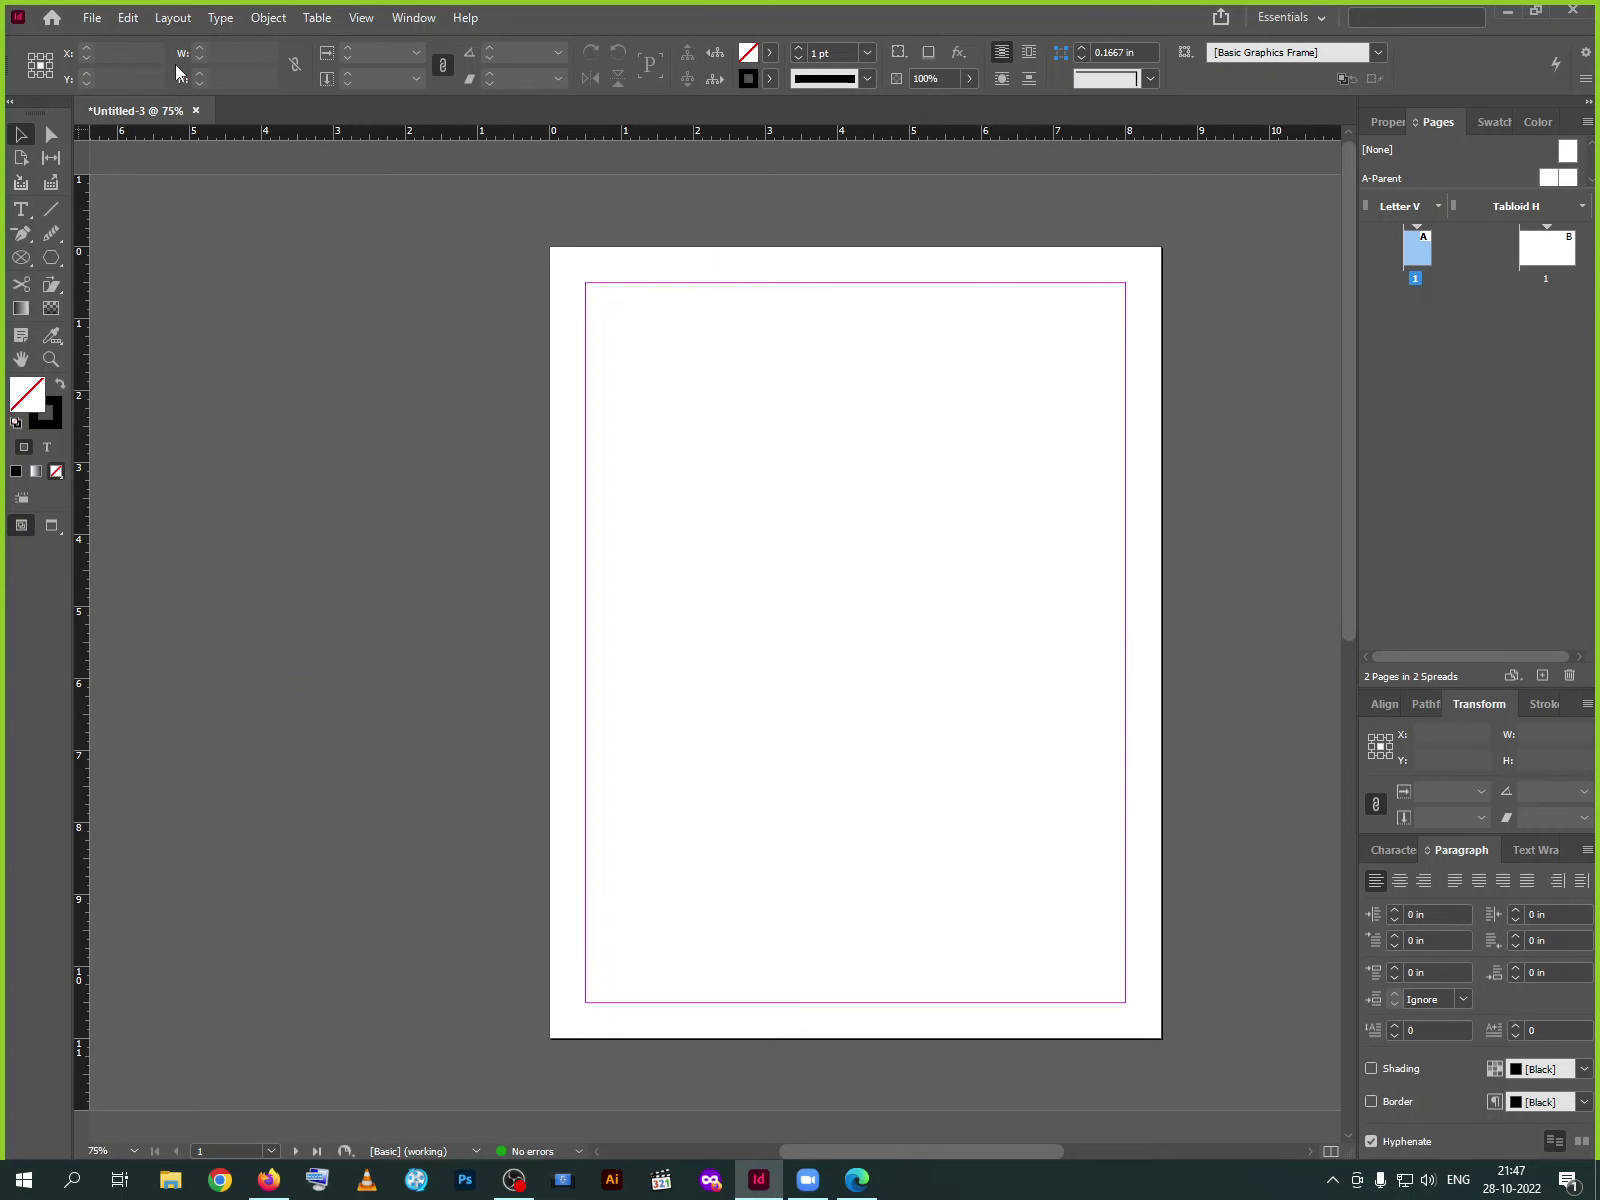
Show the Liquid Layout settings and switch the Auto-Fit content option on and back off
click(172, 18)
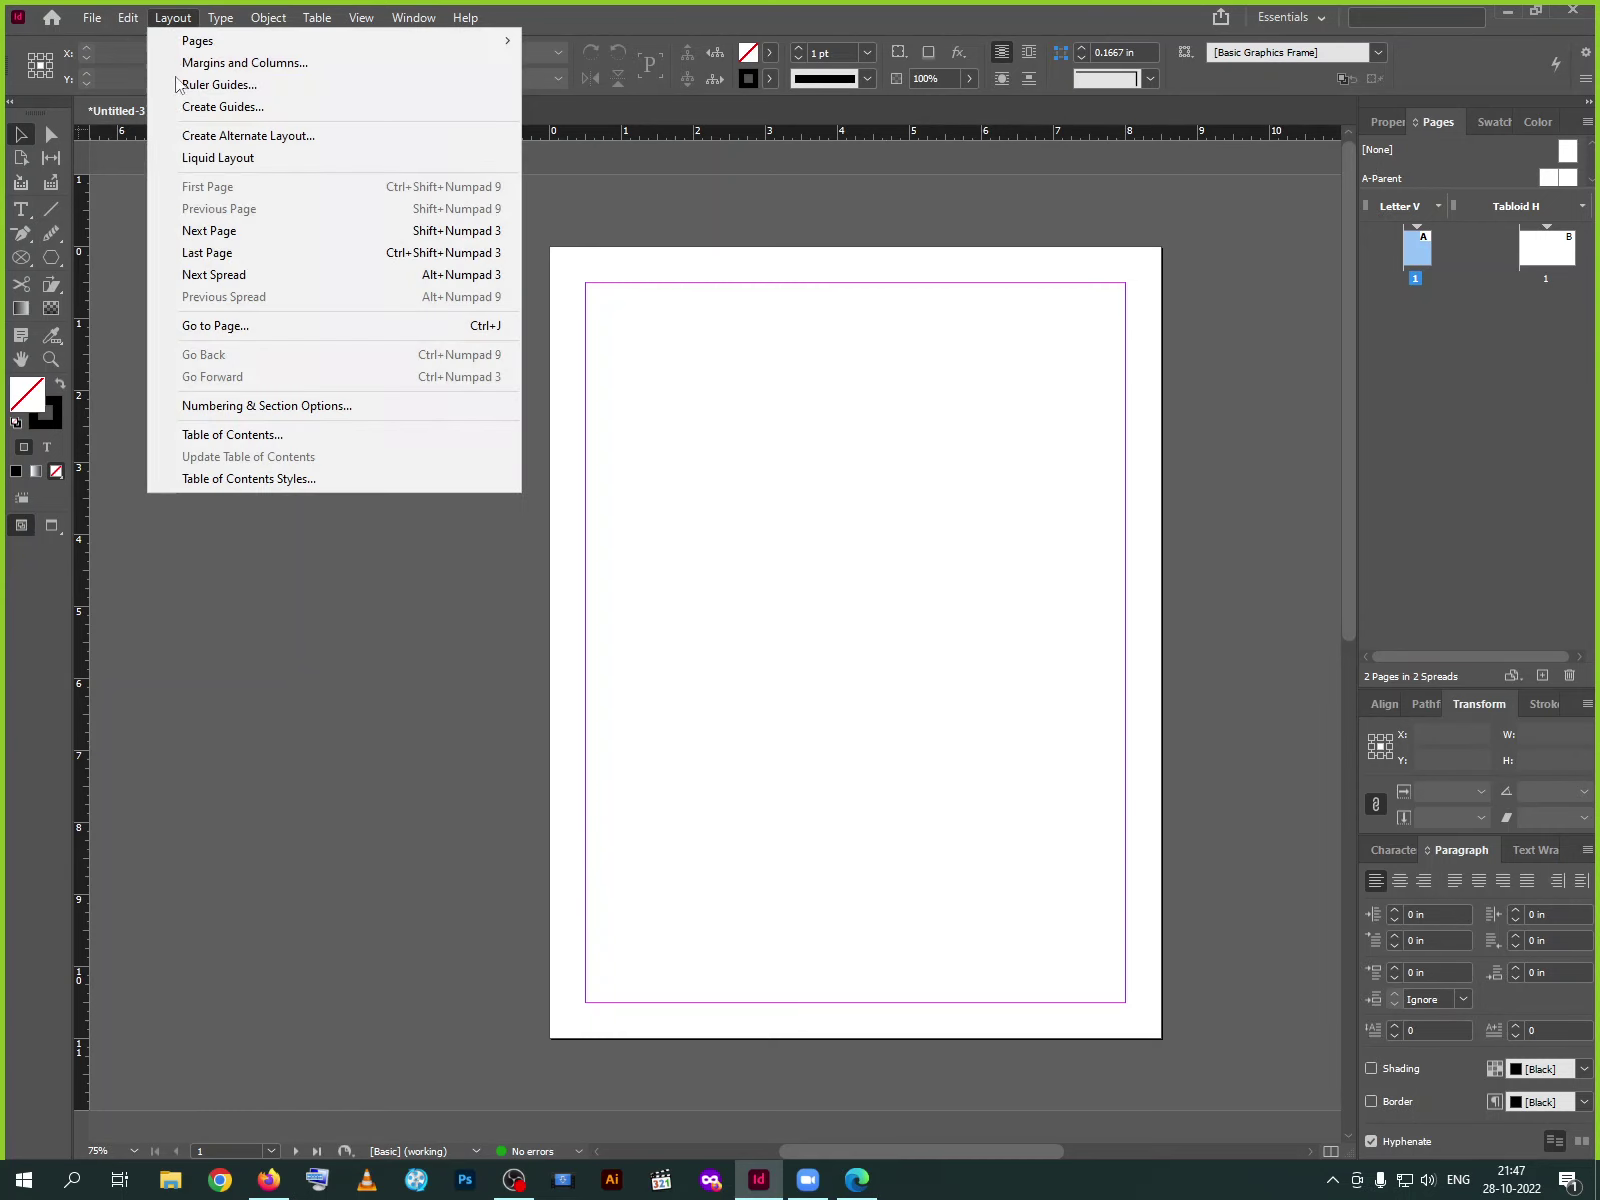
click(218, 158)
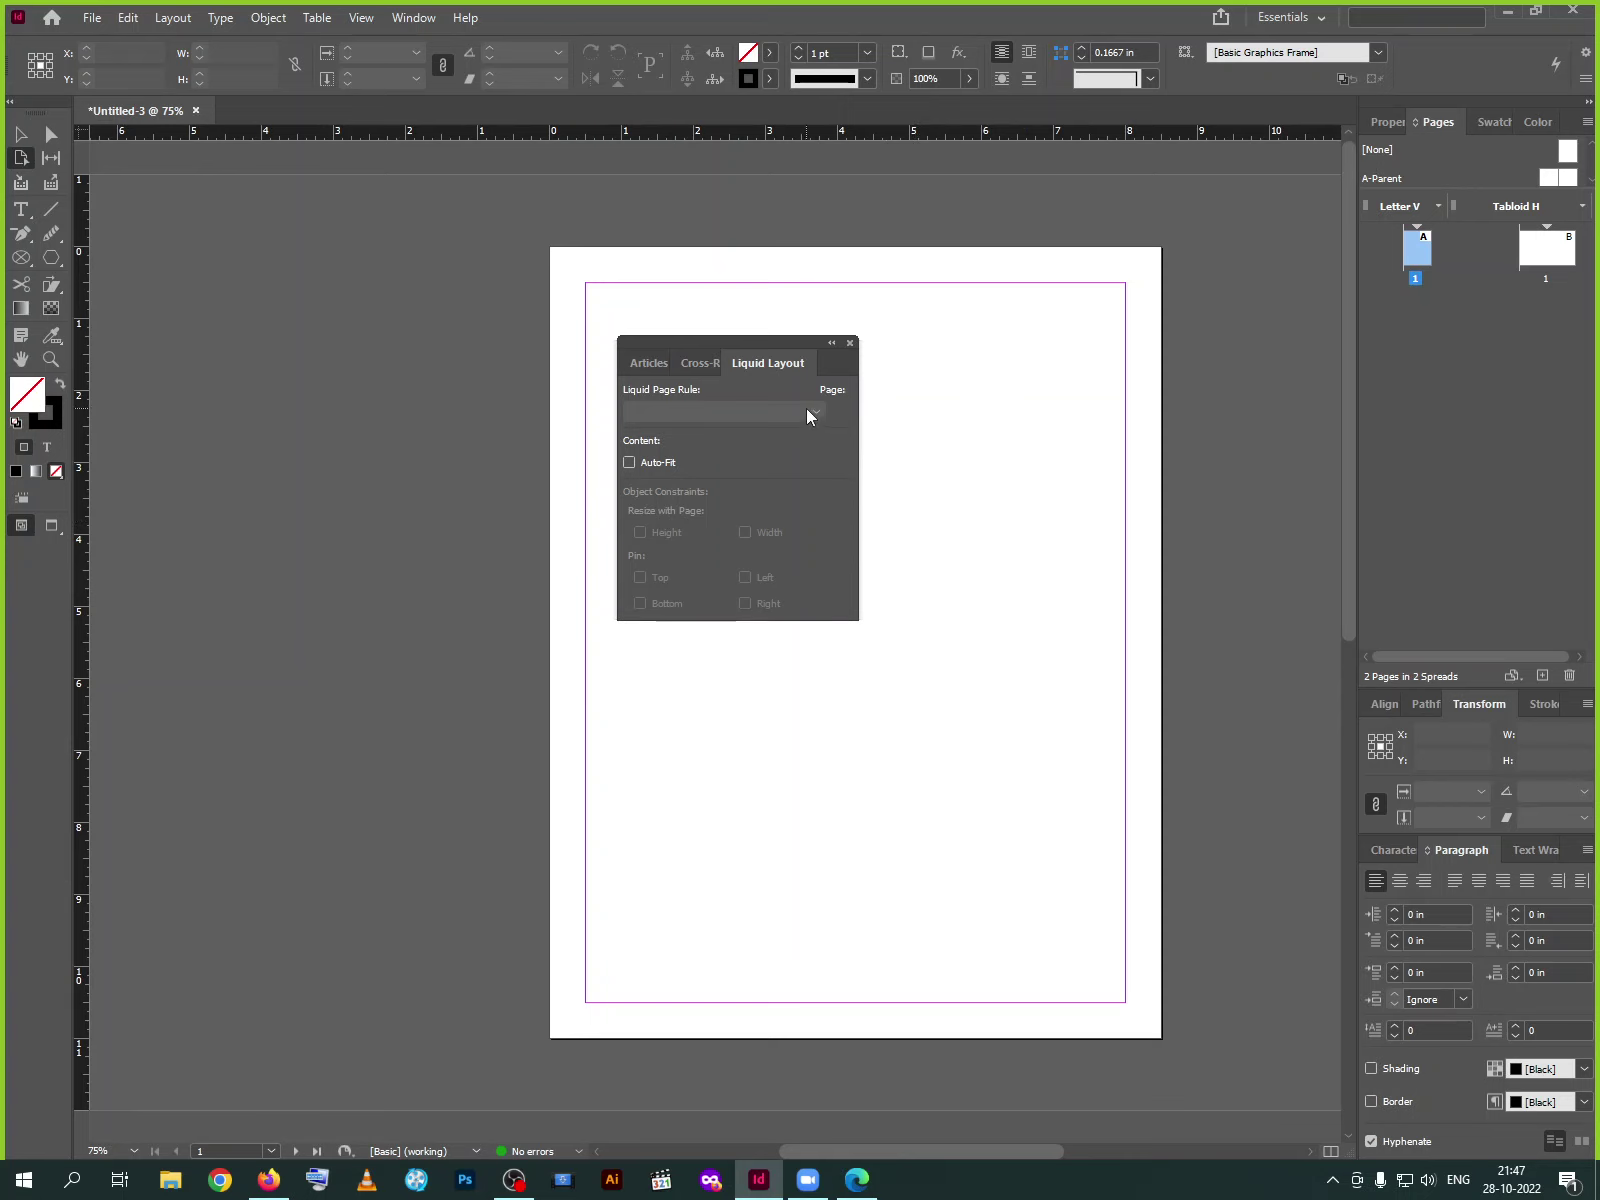
click(629, 462)
click(642, 461)
Close the current document without saving and create a new portrait A4 document with its units set to Pixels
click(196, 110)
click(902, 615)
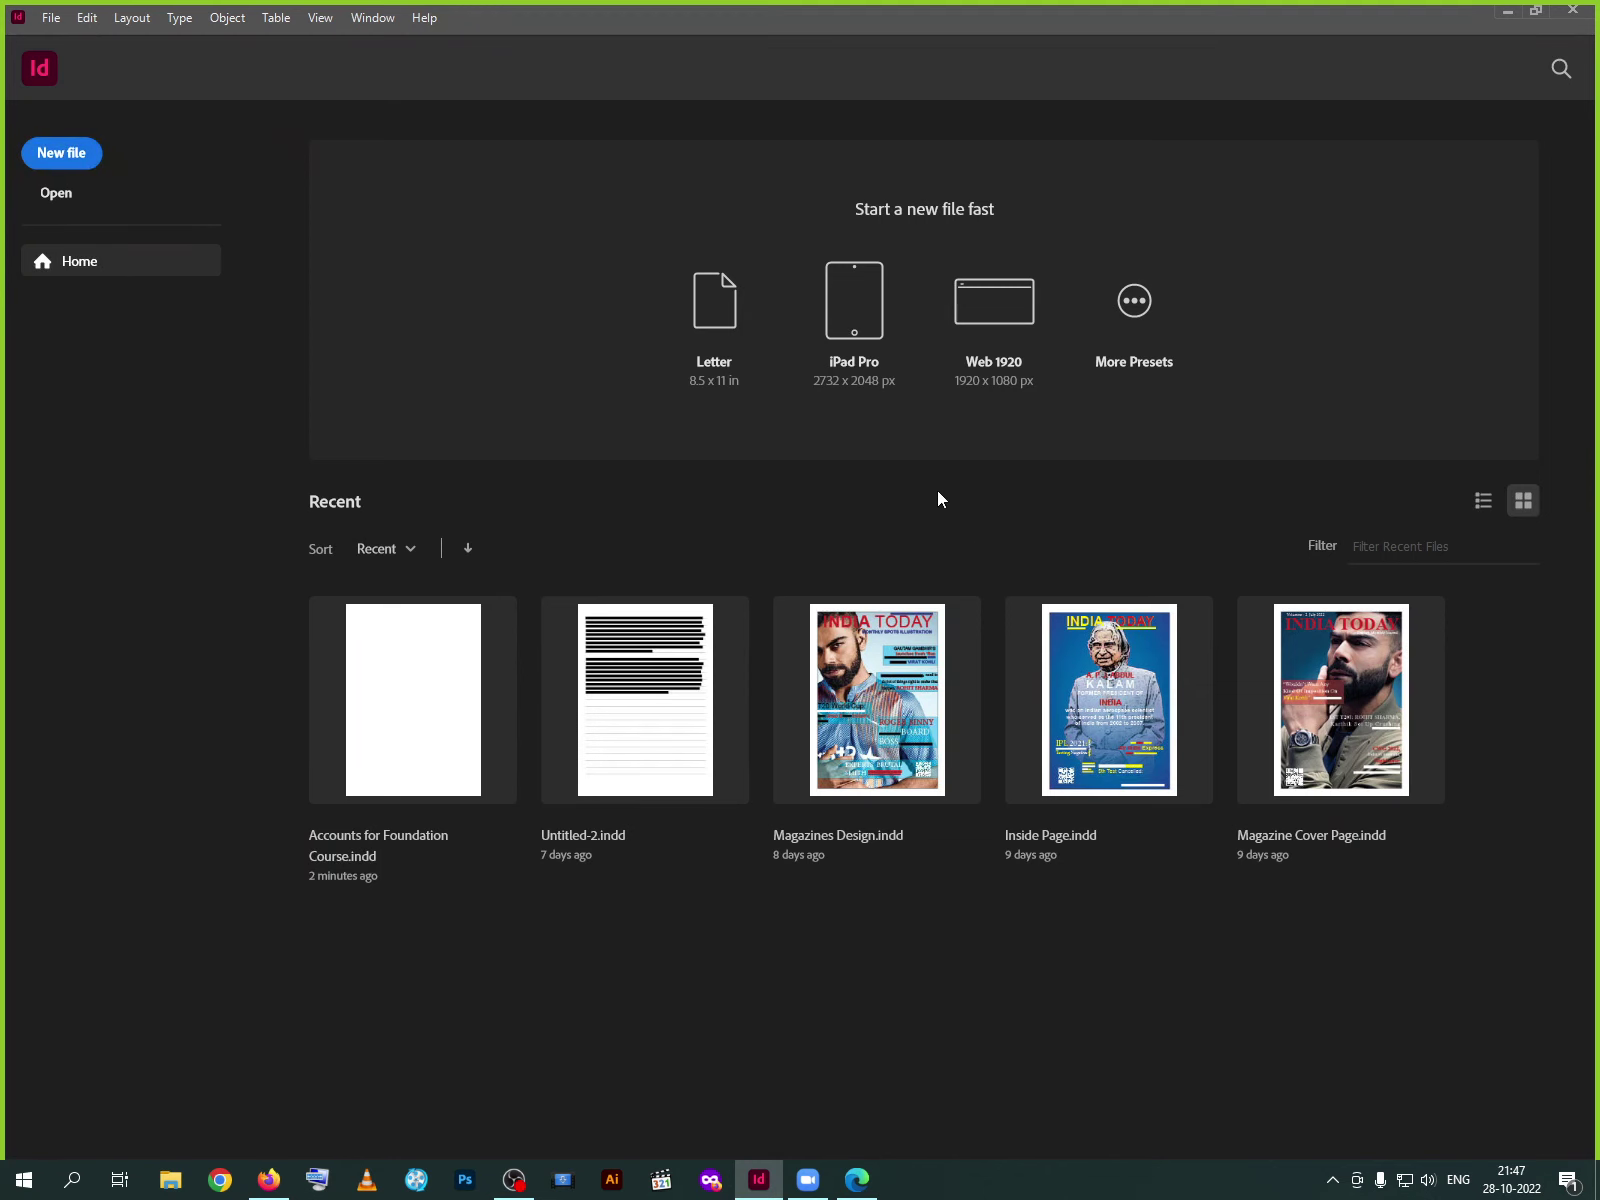
key(ctrl+n)
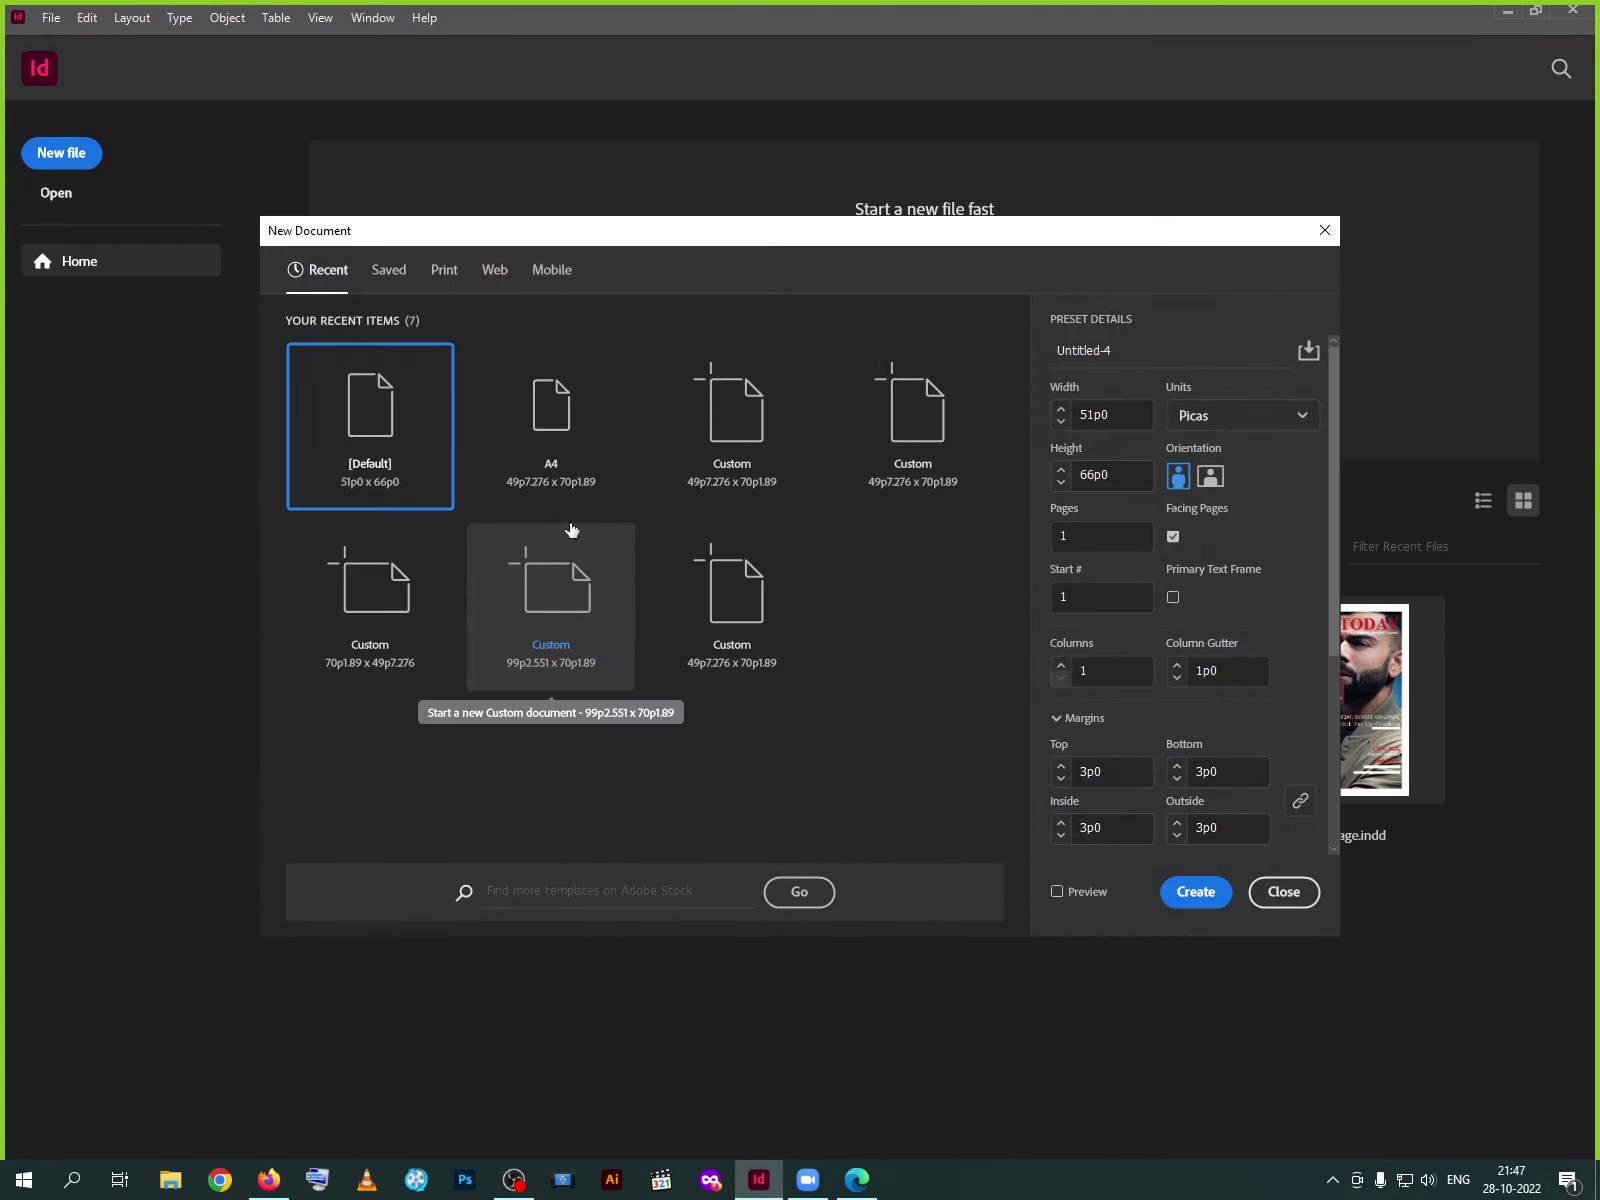
click(551, 451)
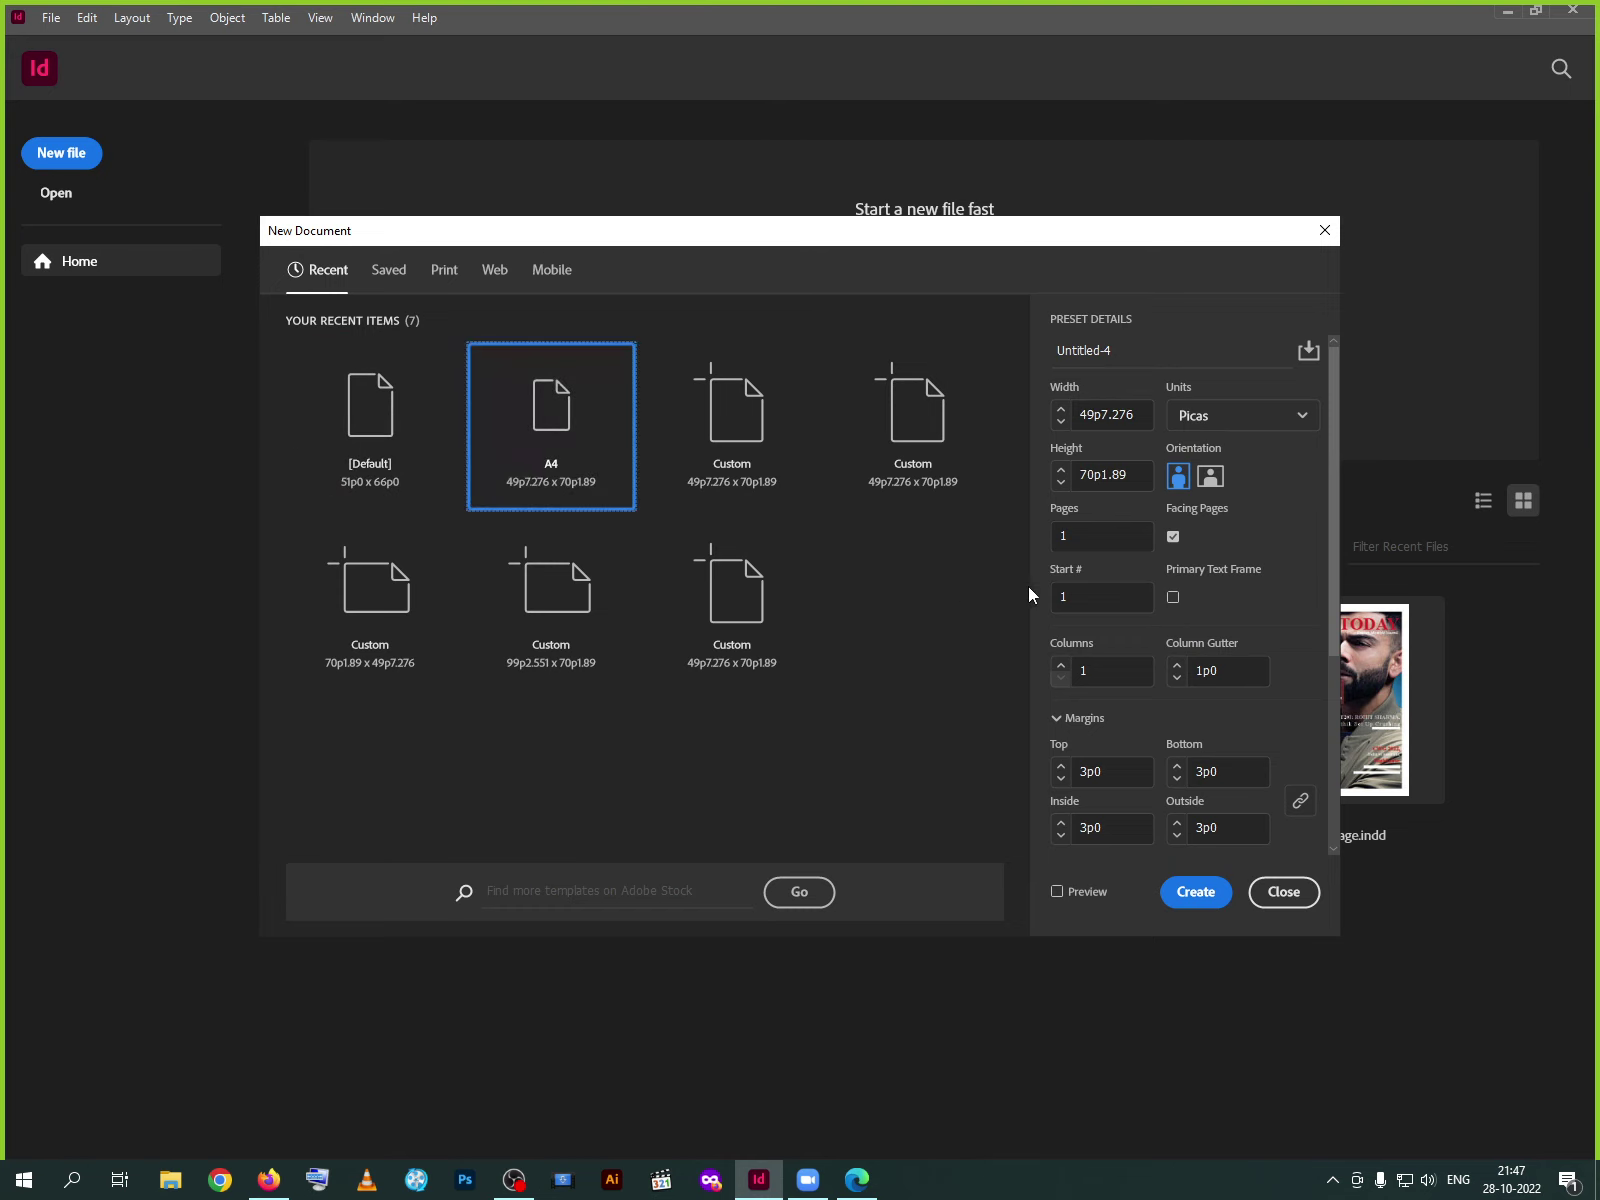
click(1245, 422)
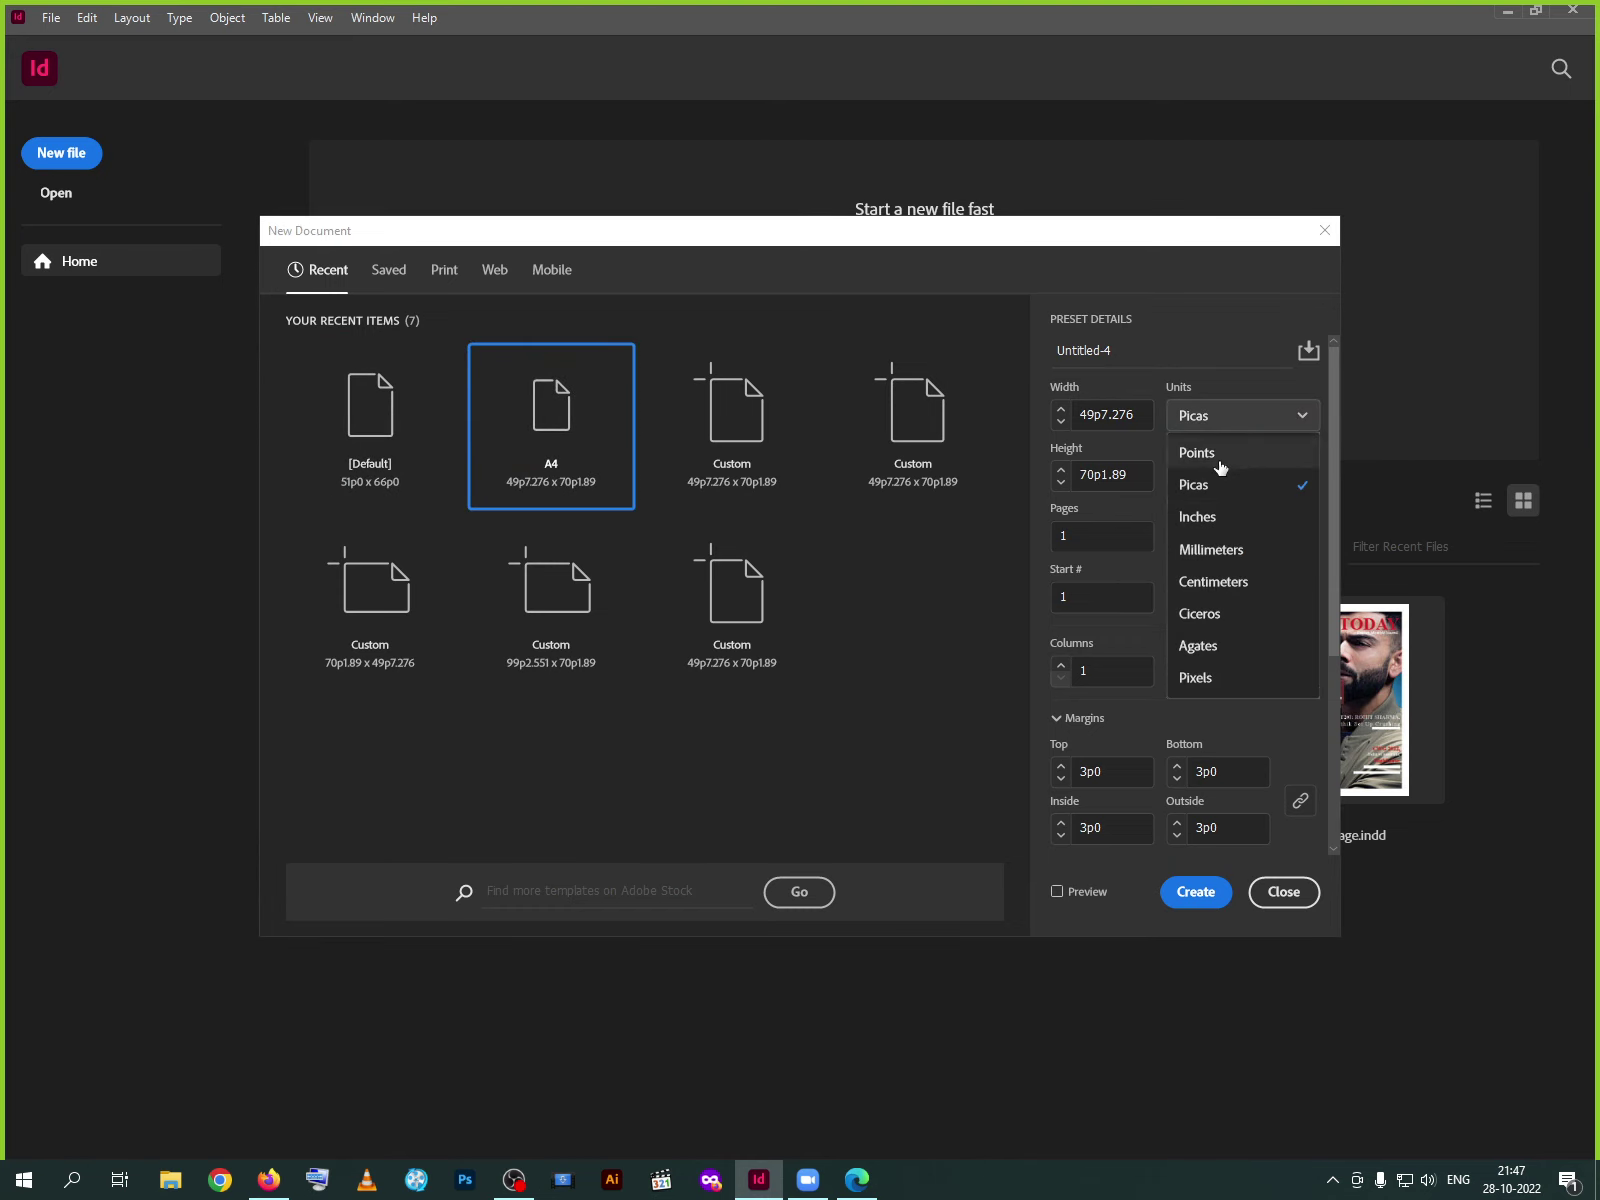
click(1218, 677)
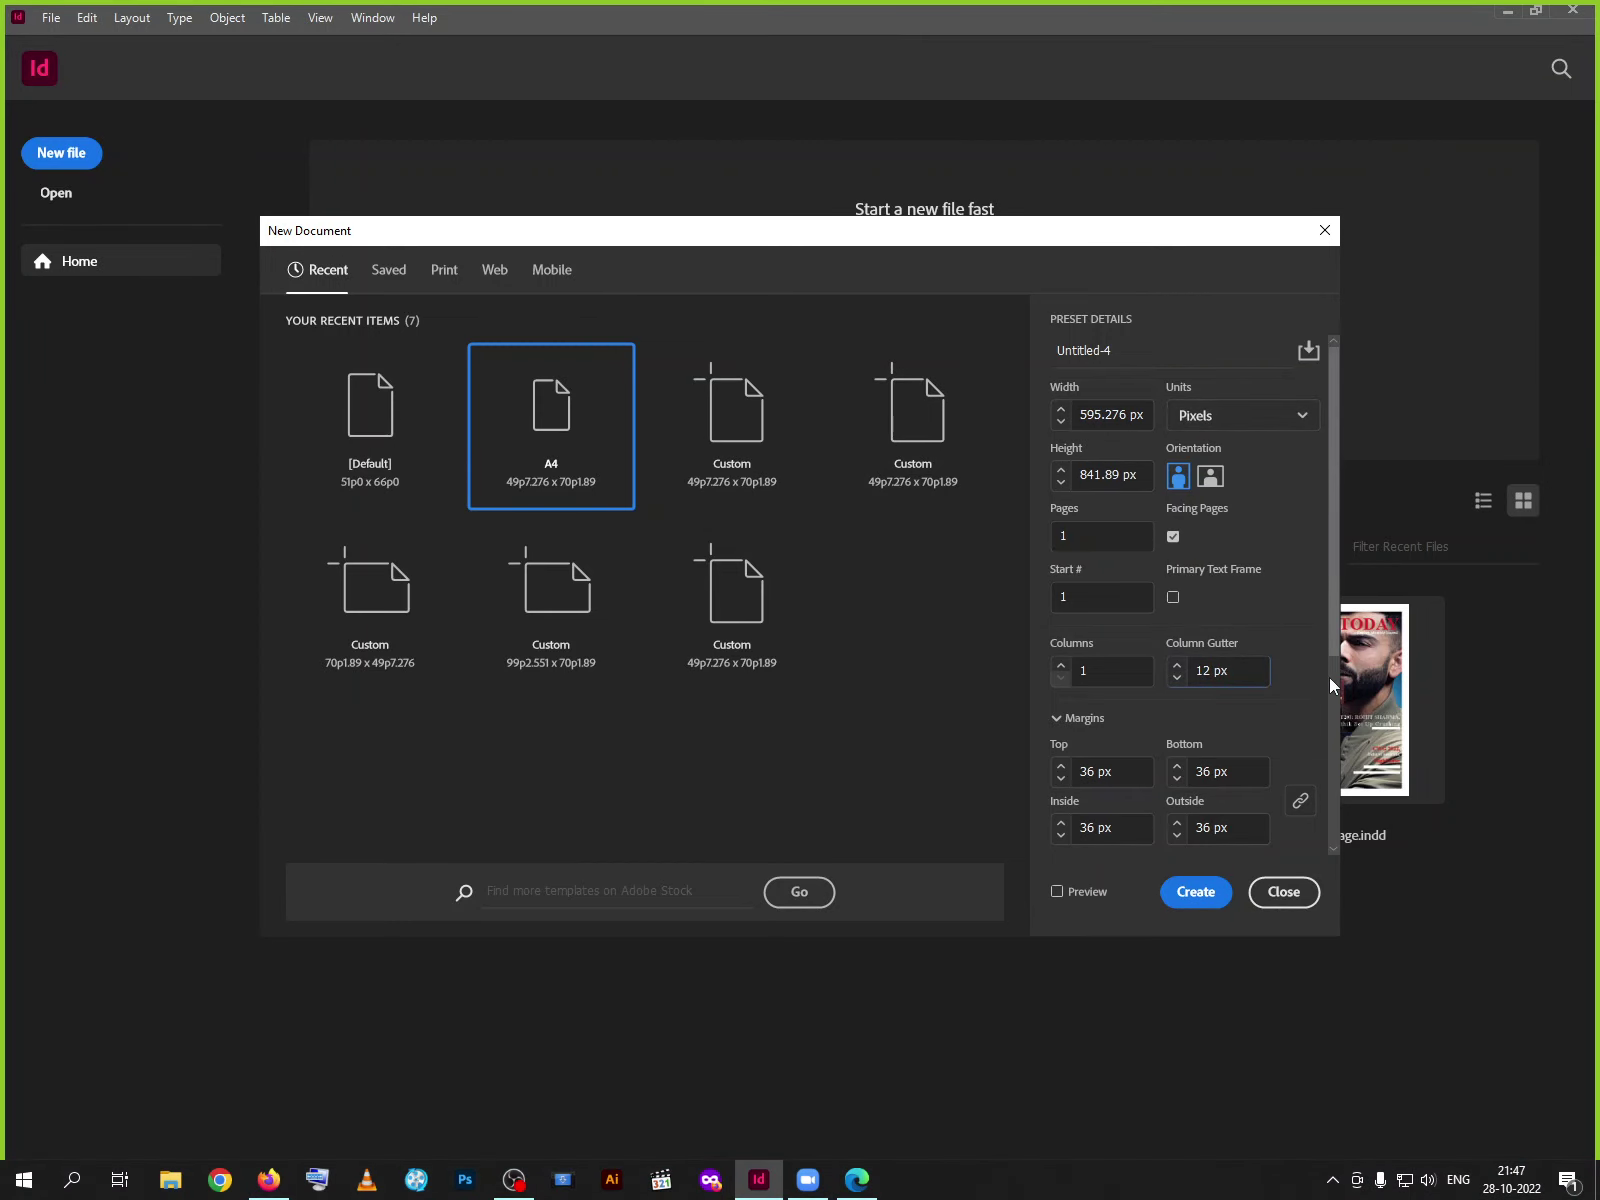
drag(1331, 684, 1334, 868)
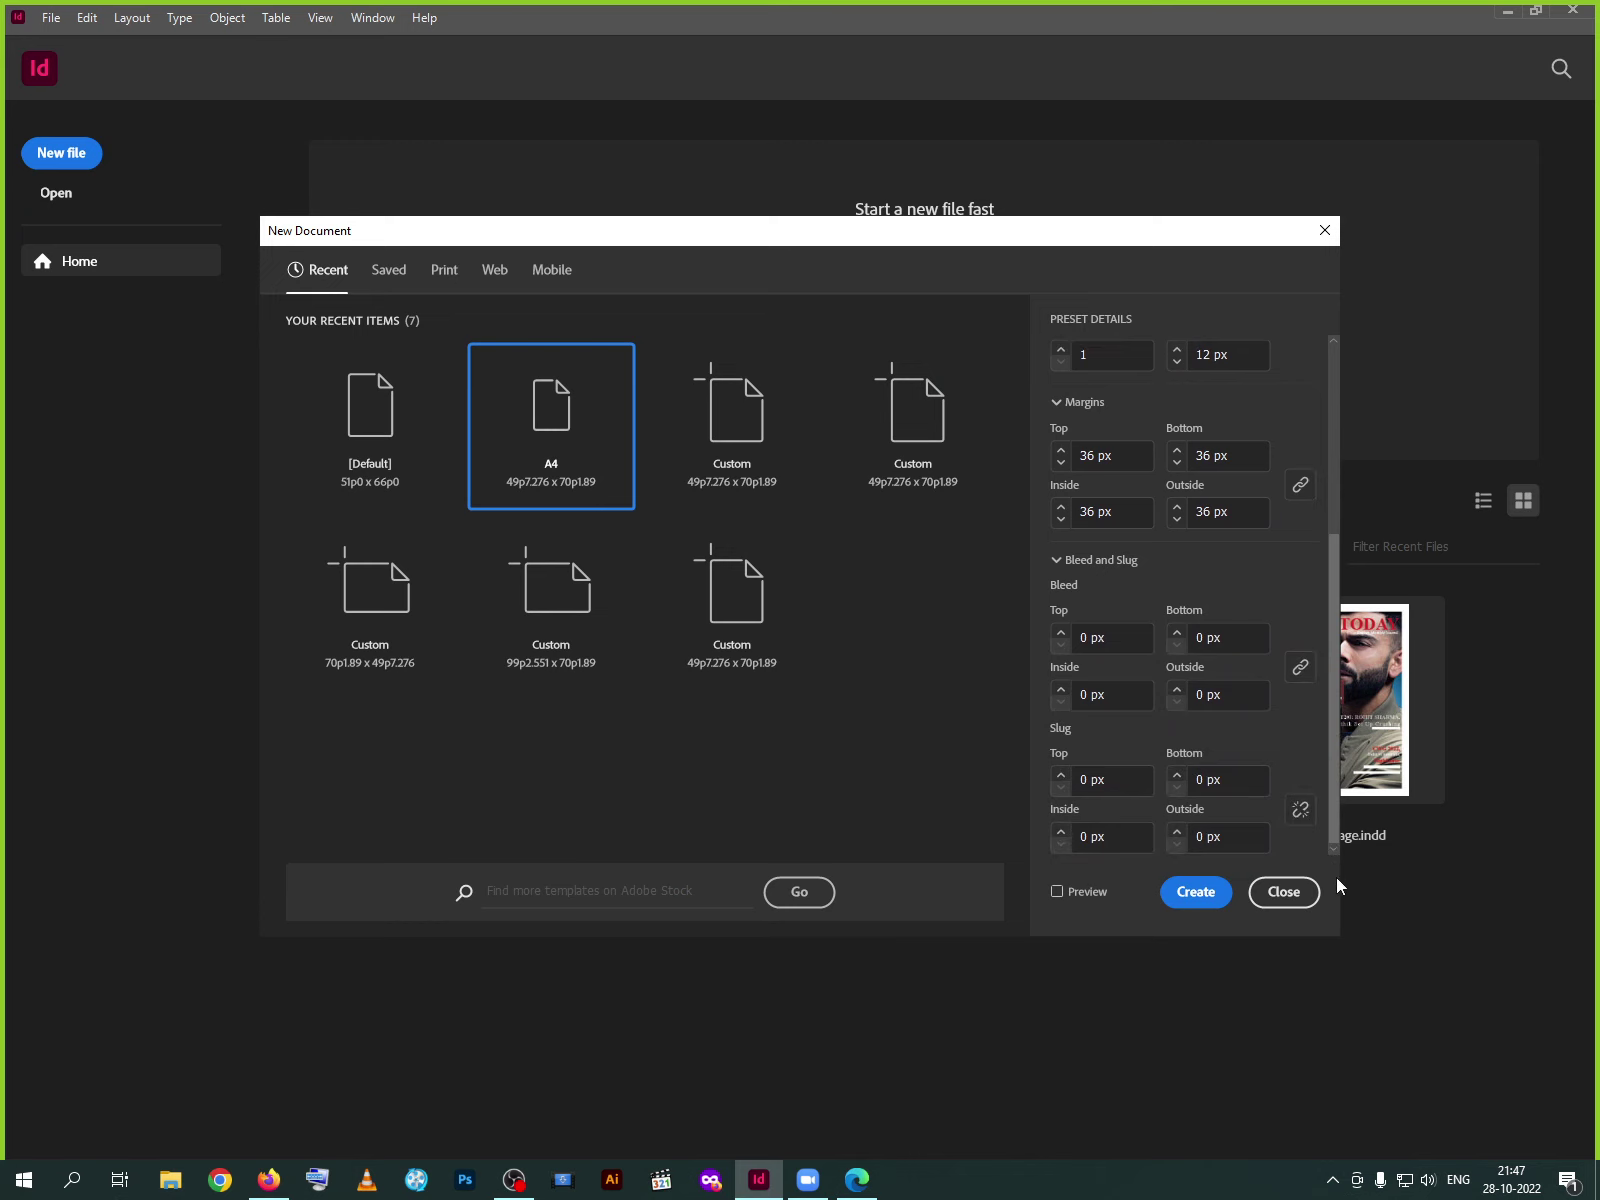
drag(1328, 710, 1330, 485)
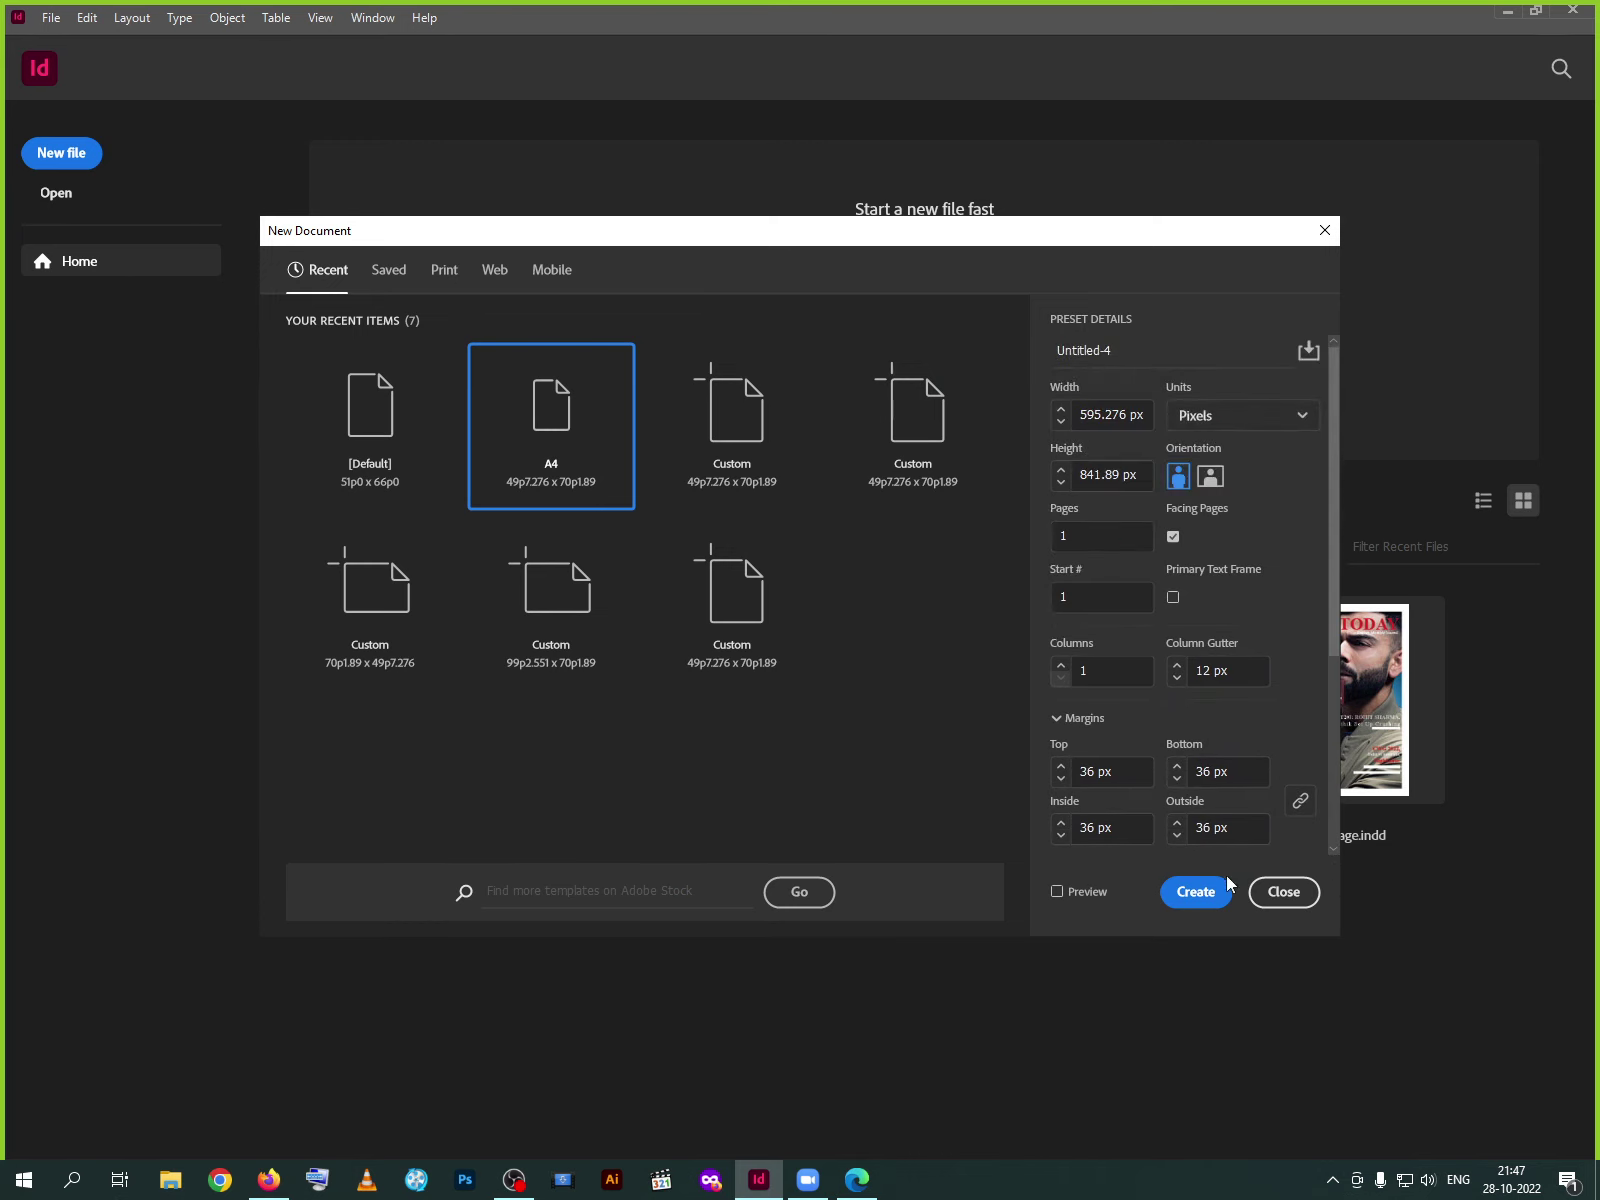
click(1209, 901)
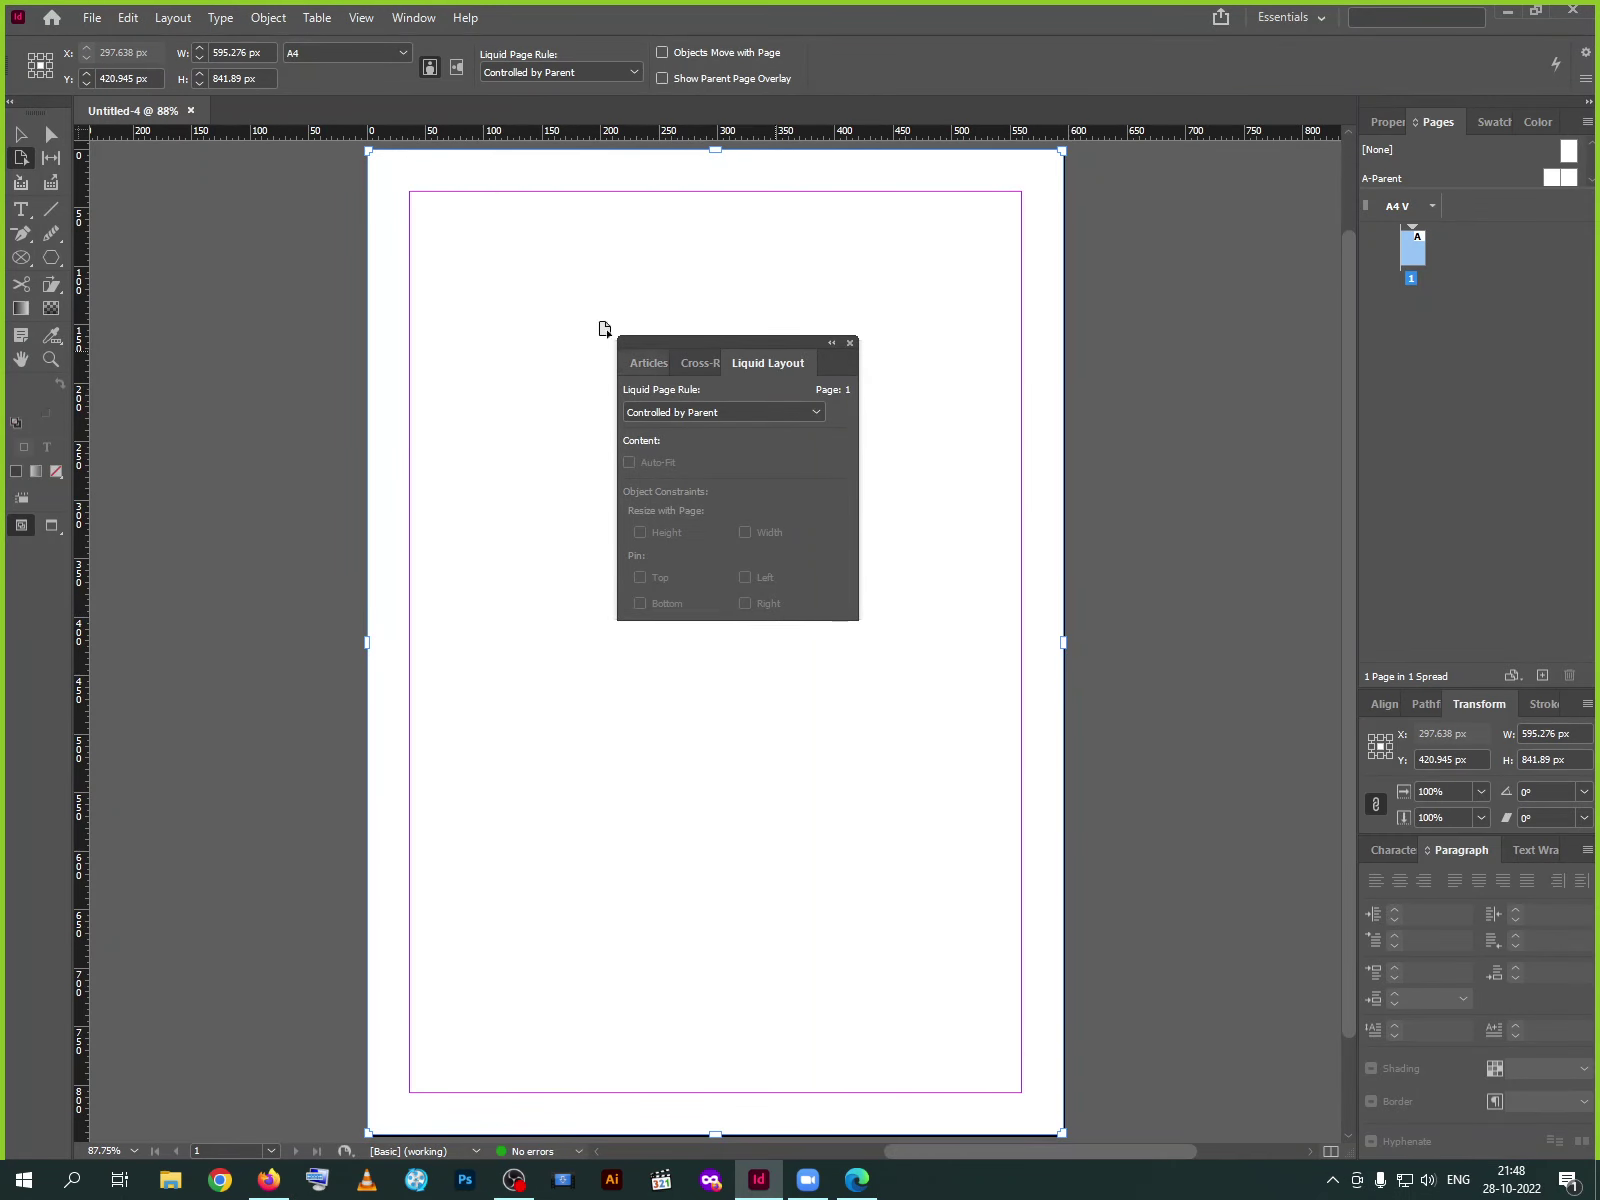
Set the page's Liquid Page Rule to Scale and close the Liquid Layout settings
click(779, 410)
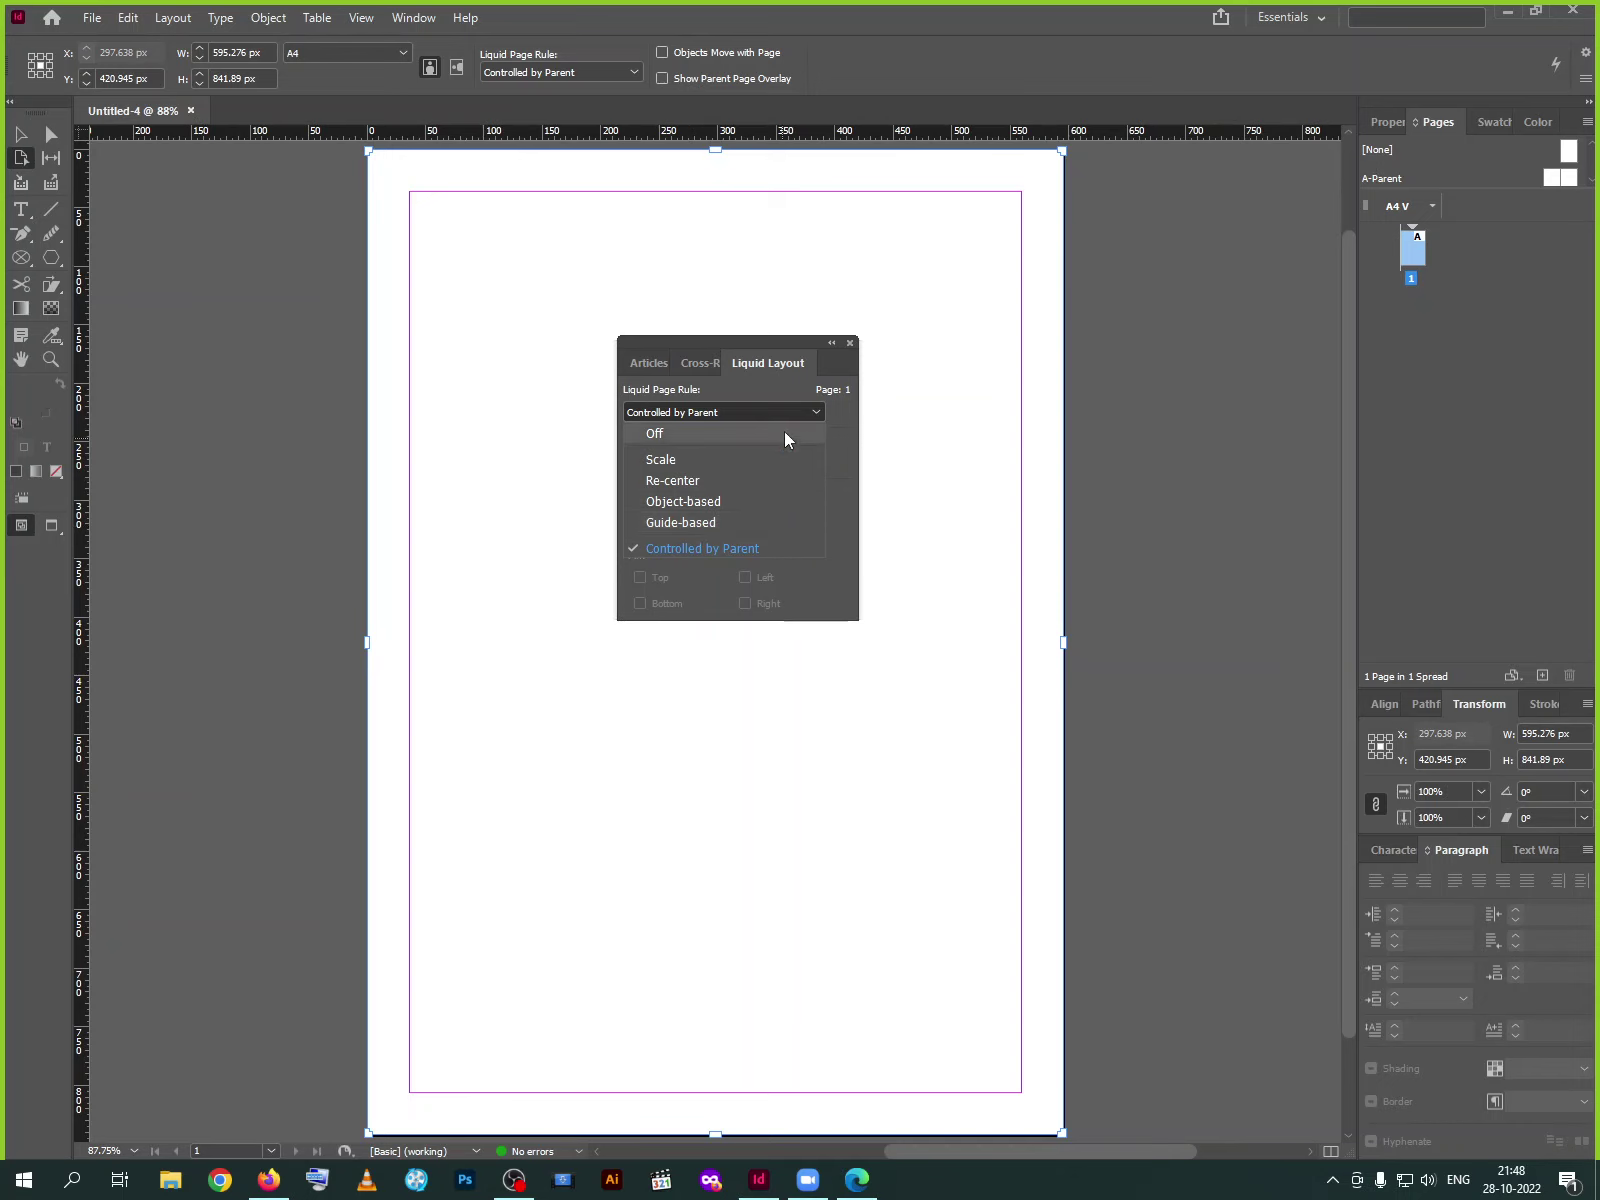
click(688, 462)
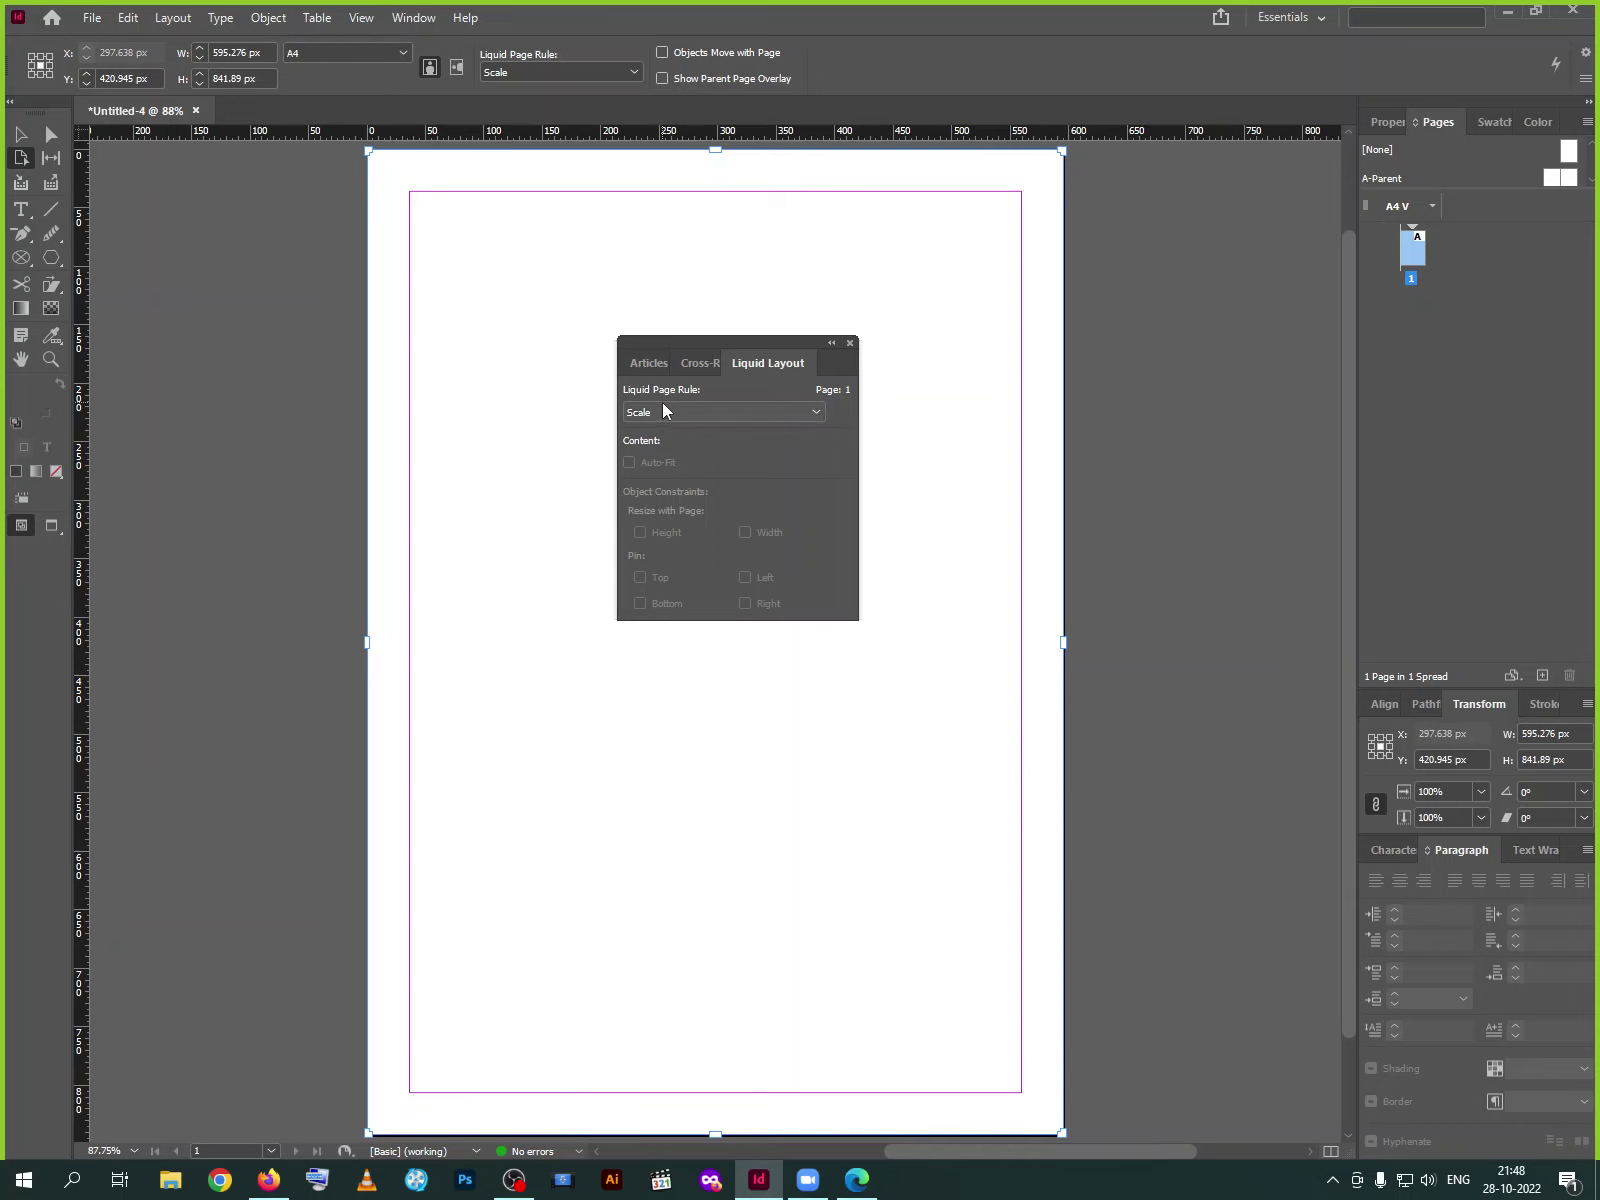
click(849, 345)
Add five pages to the A4 document
click(172, 17)
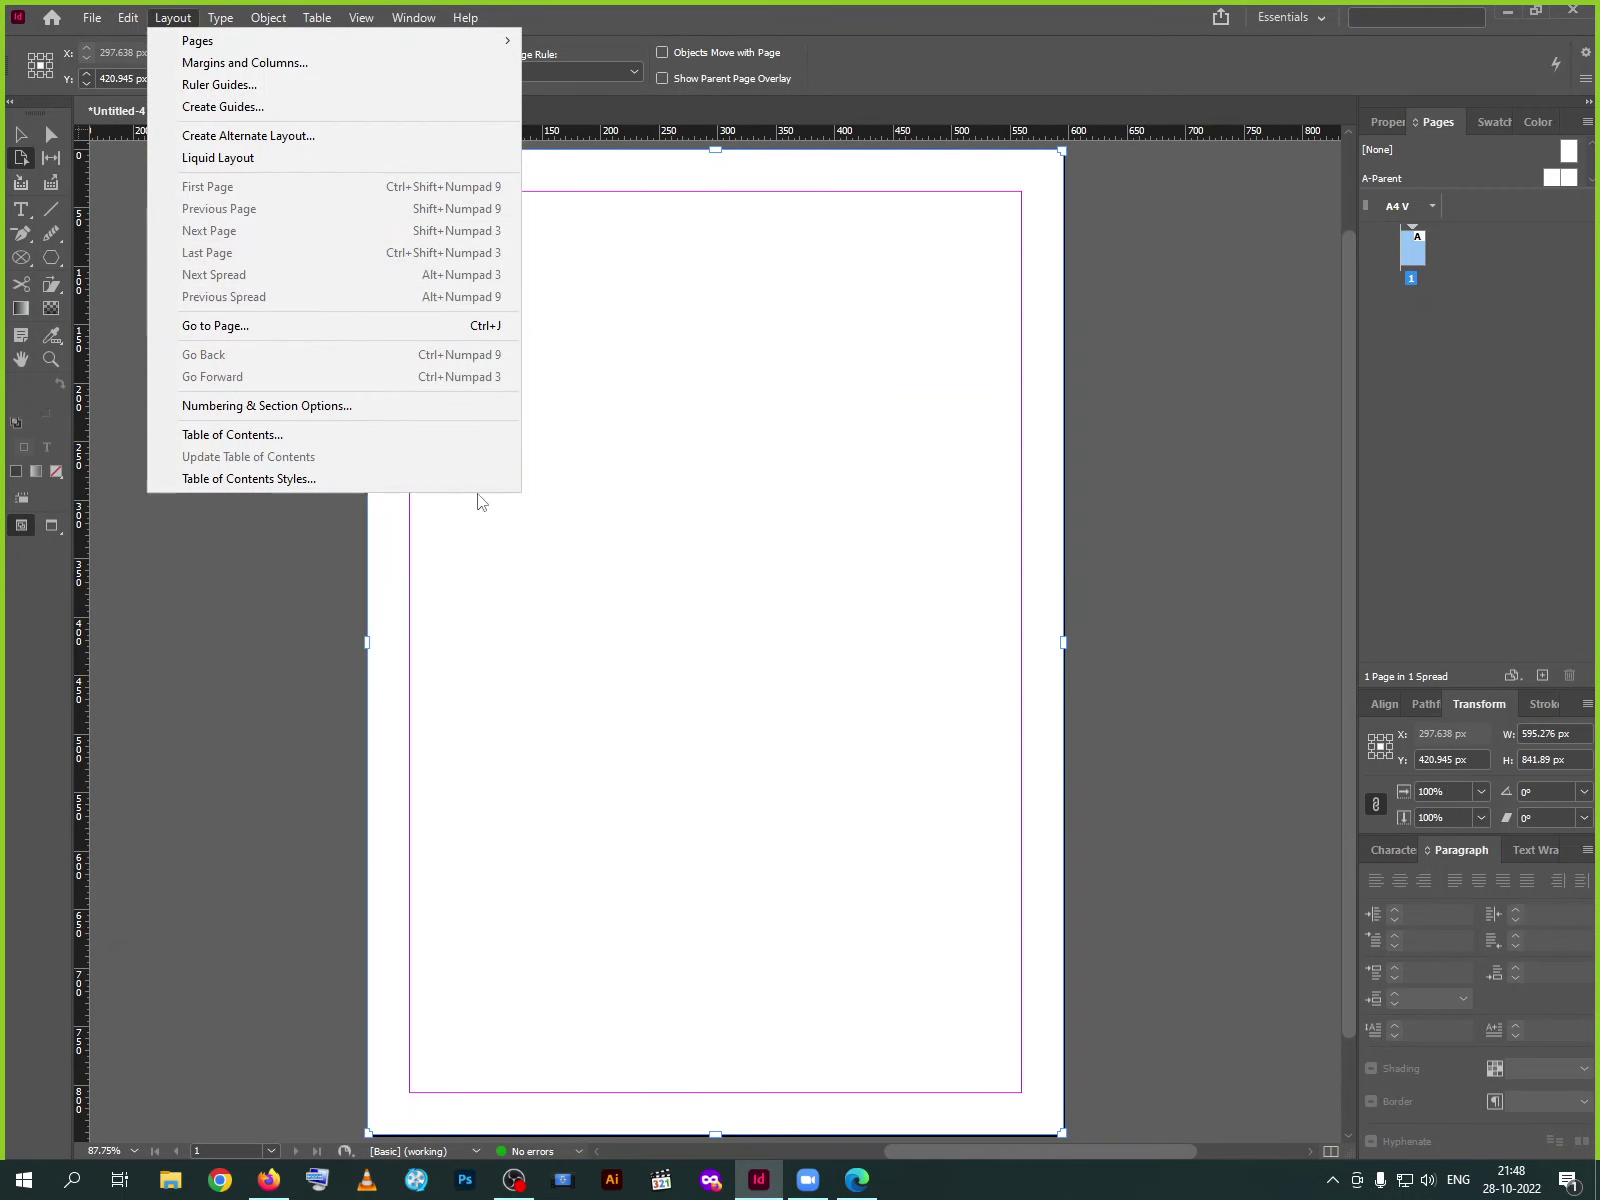
click(664, 488)
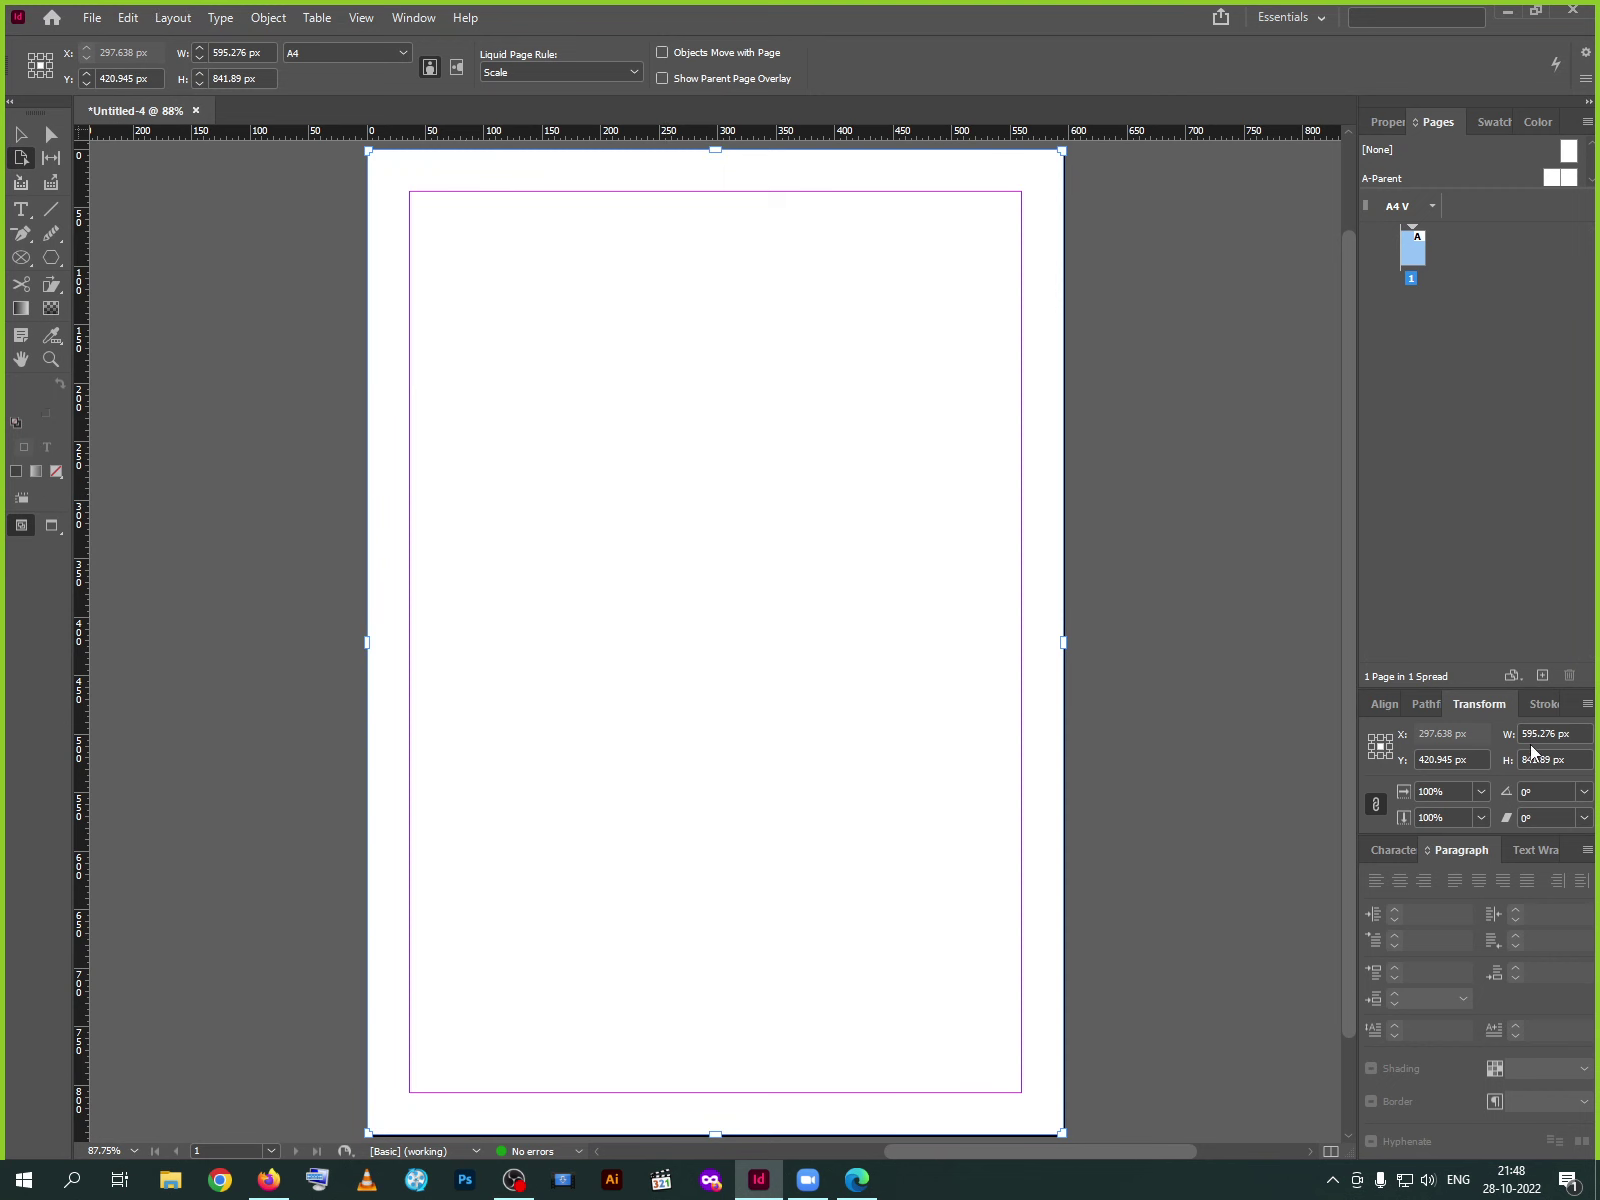
click(1540, 680)
click(1540, 680)
click(1540, 680)
click(1540, 680)
click(1540, 680)
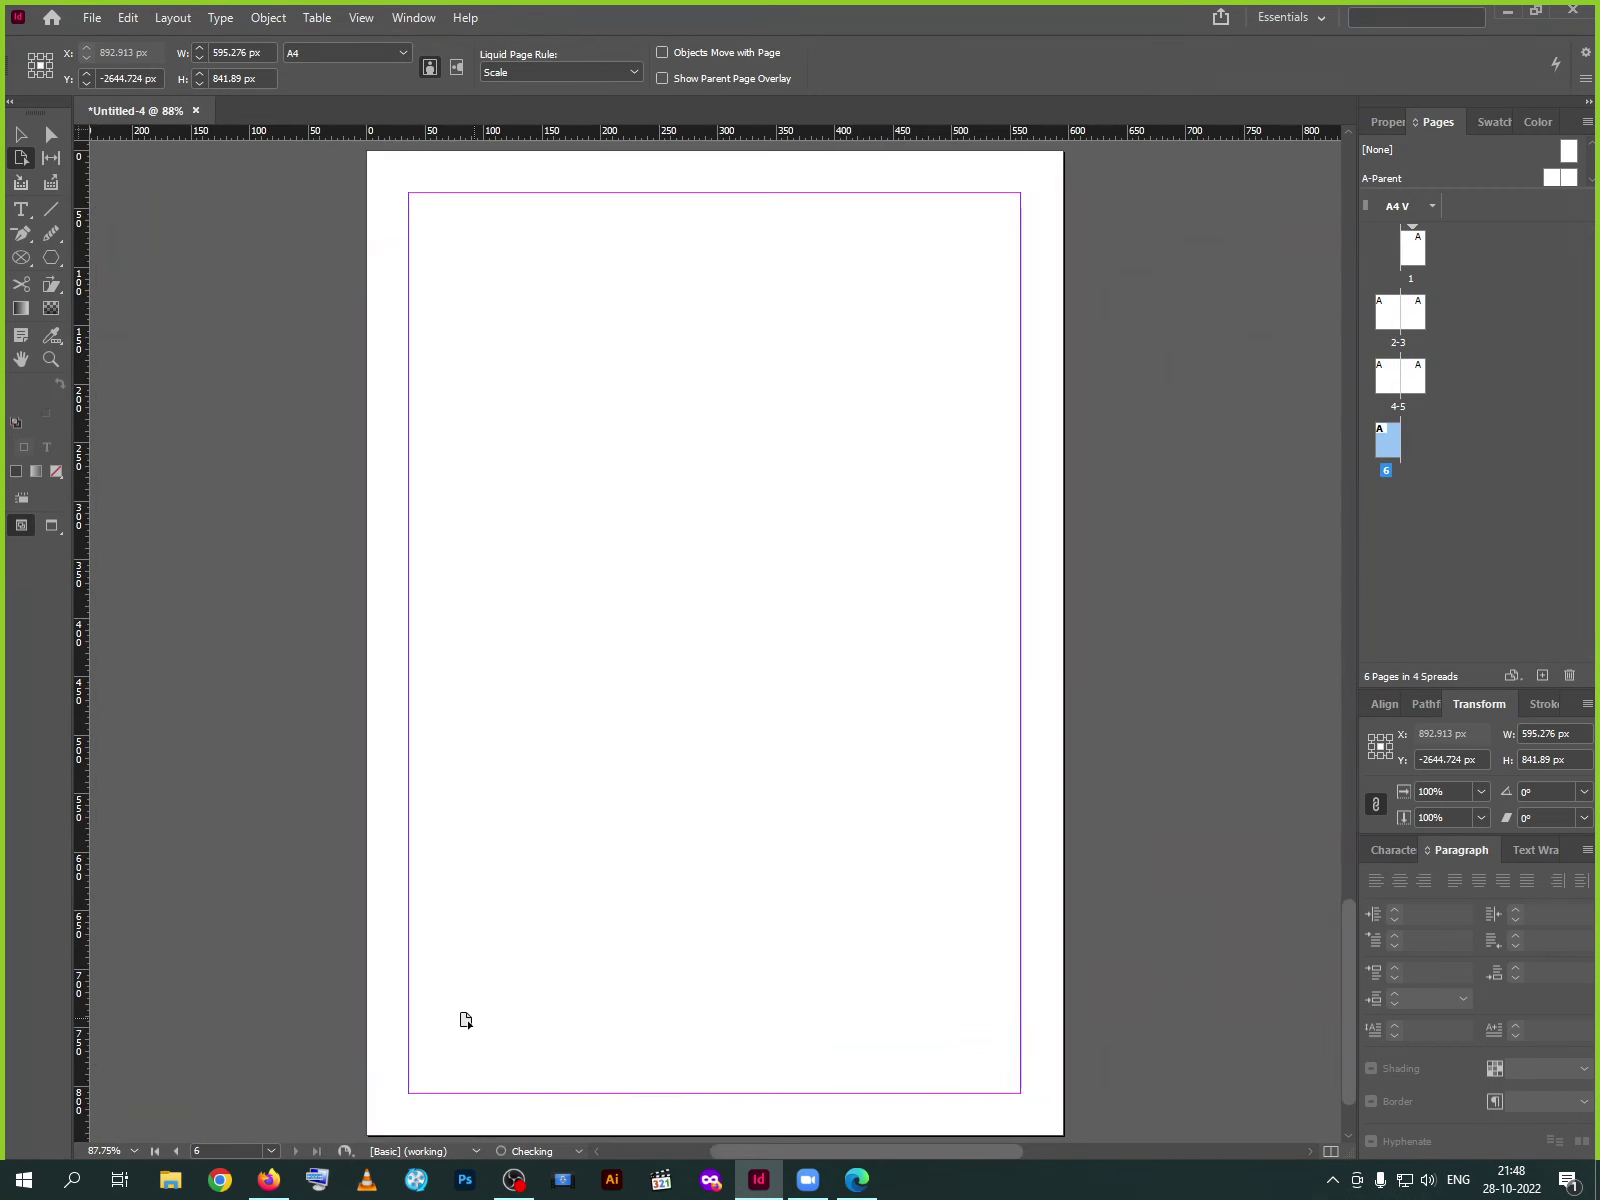
Go to page 3 of the document
click(271, 1151)
click(243, 1113)
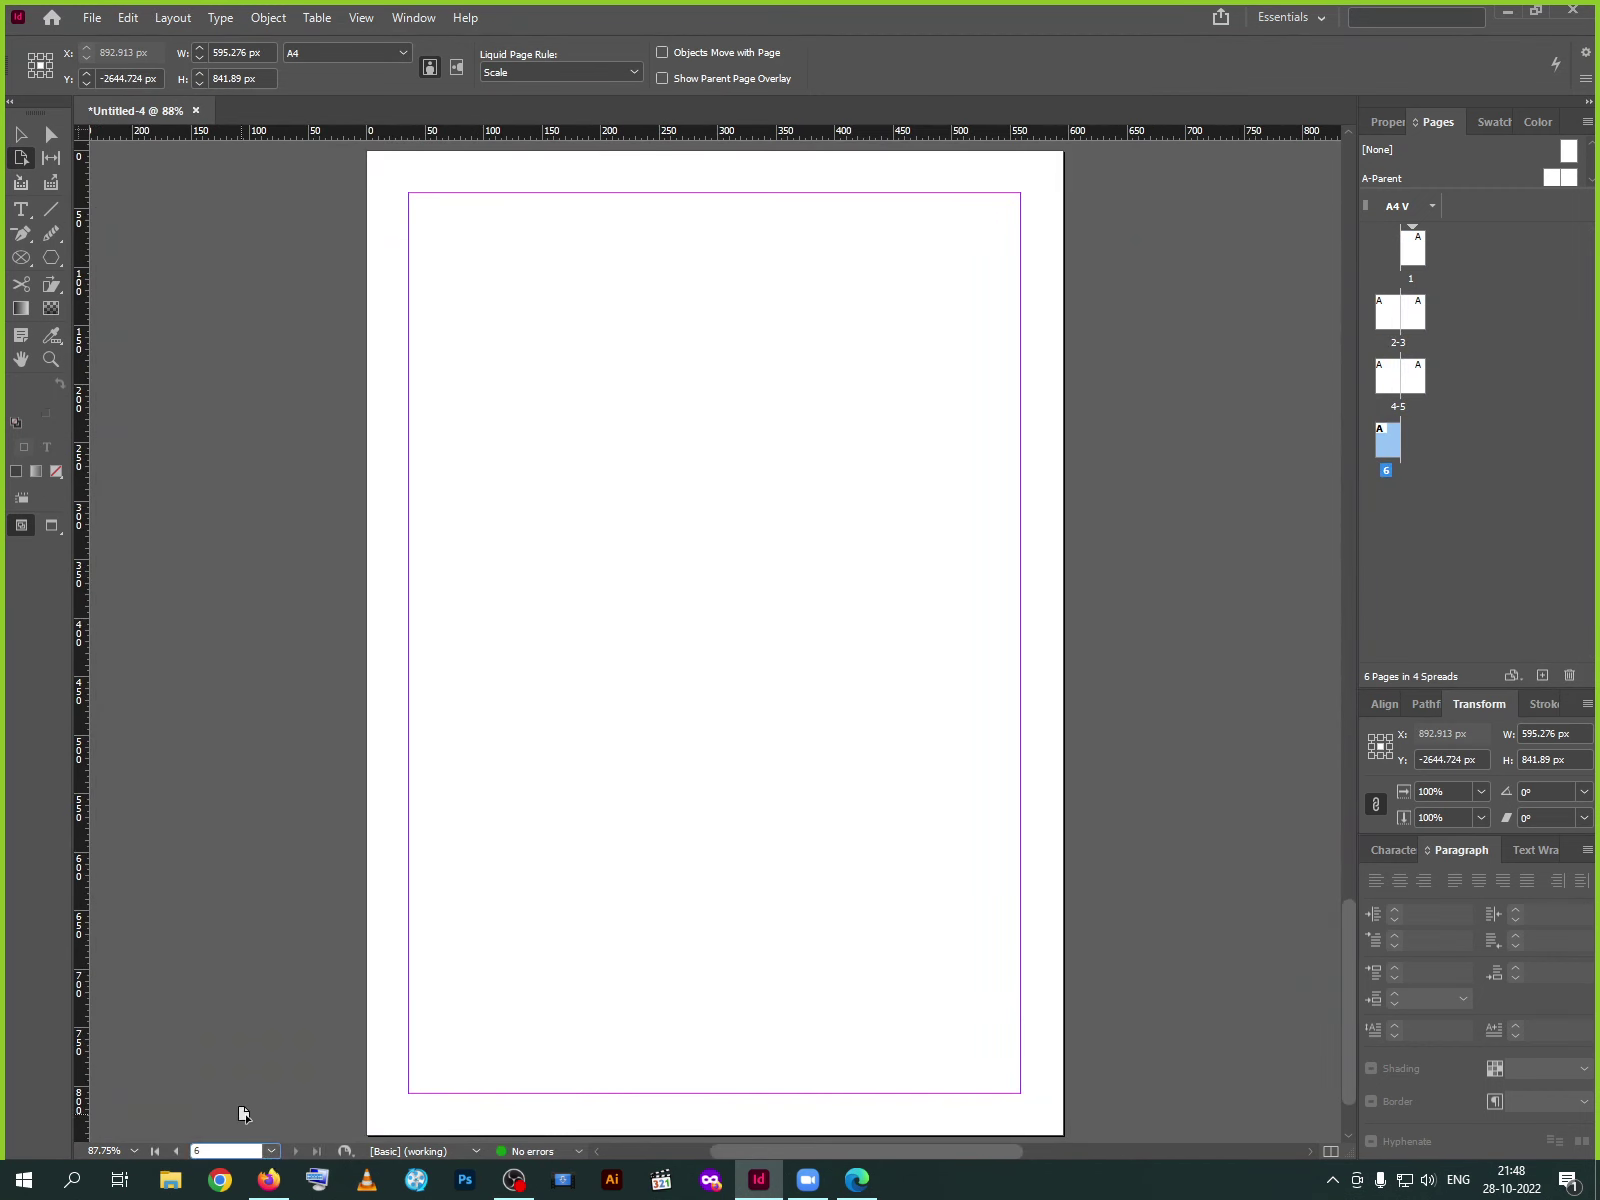
click(271, 1151)
click(228, 1042)
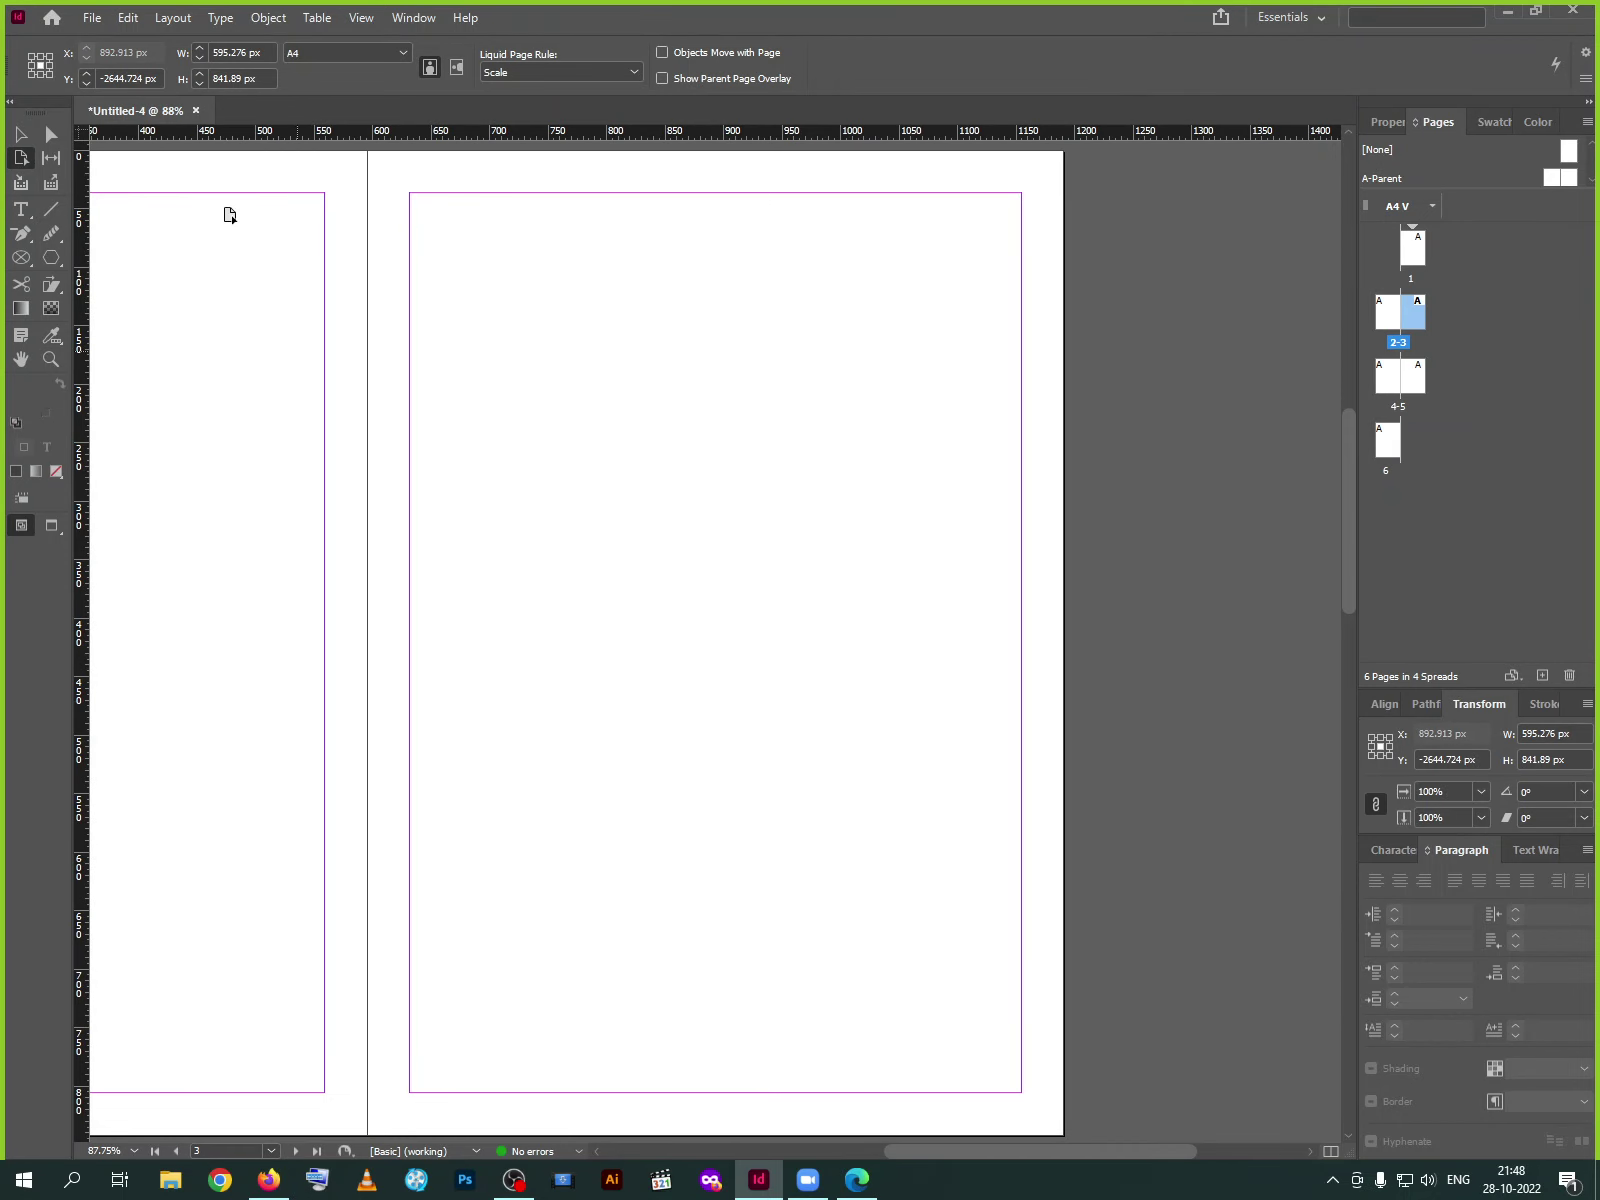
Move to the previous page and jump to the last page of the document
click(172, 19)
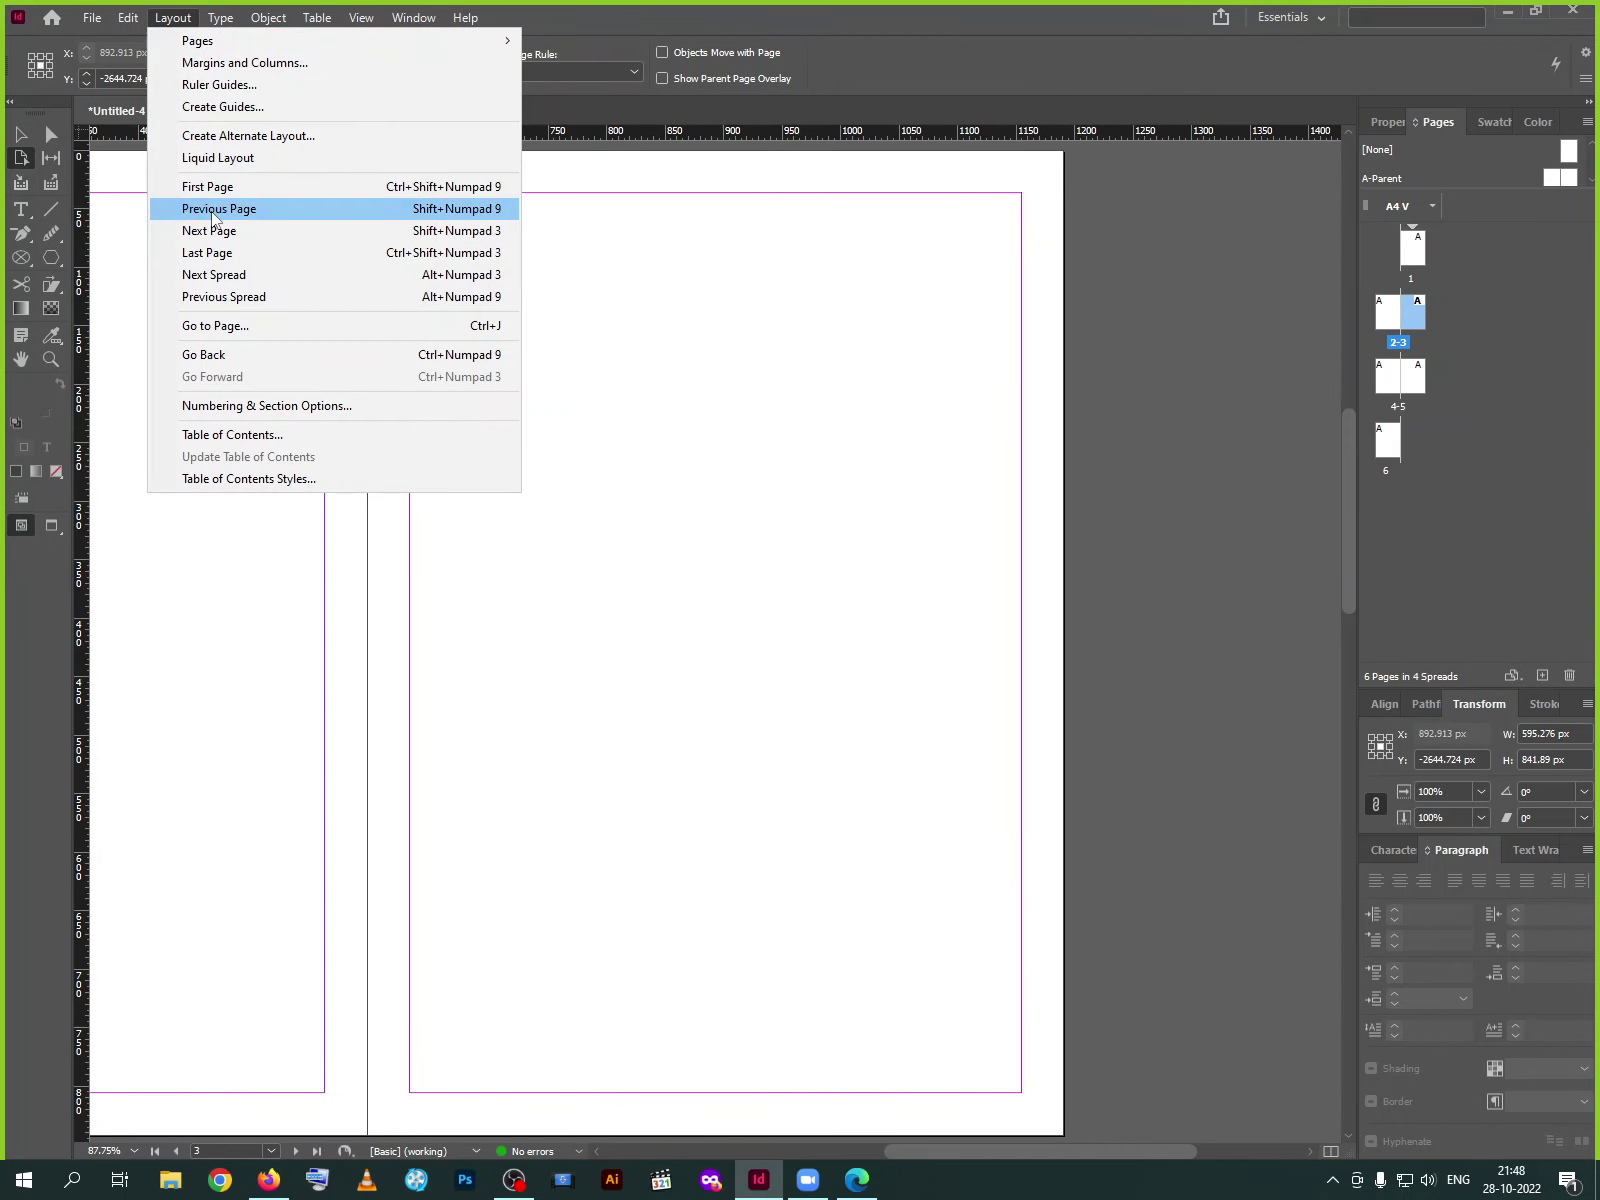
click(213, 210)
click(172, 18)
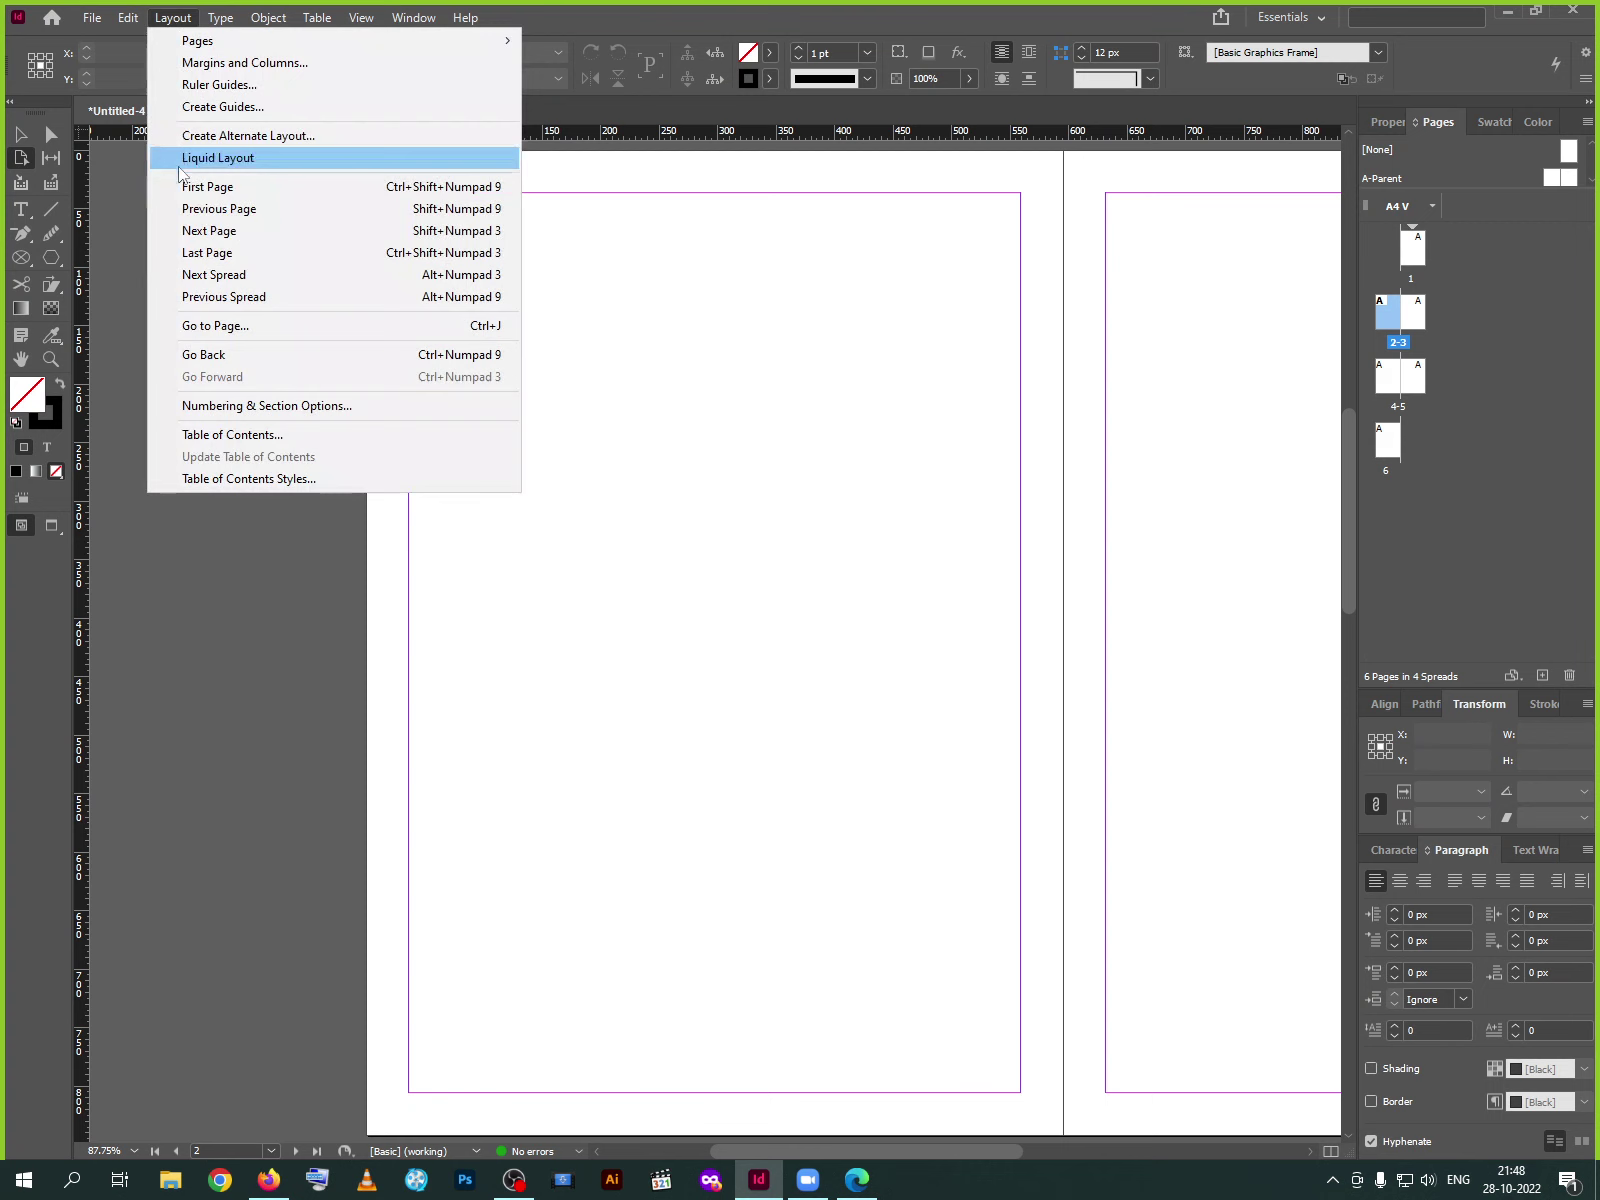
click(220, 257)
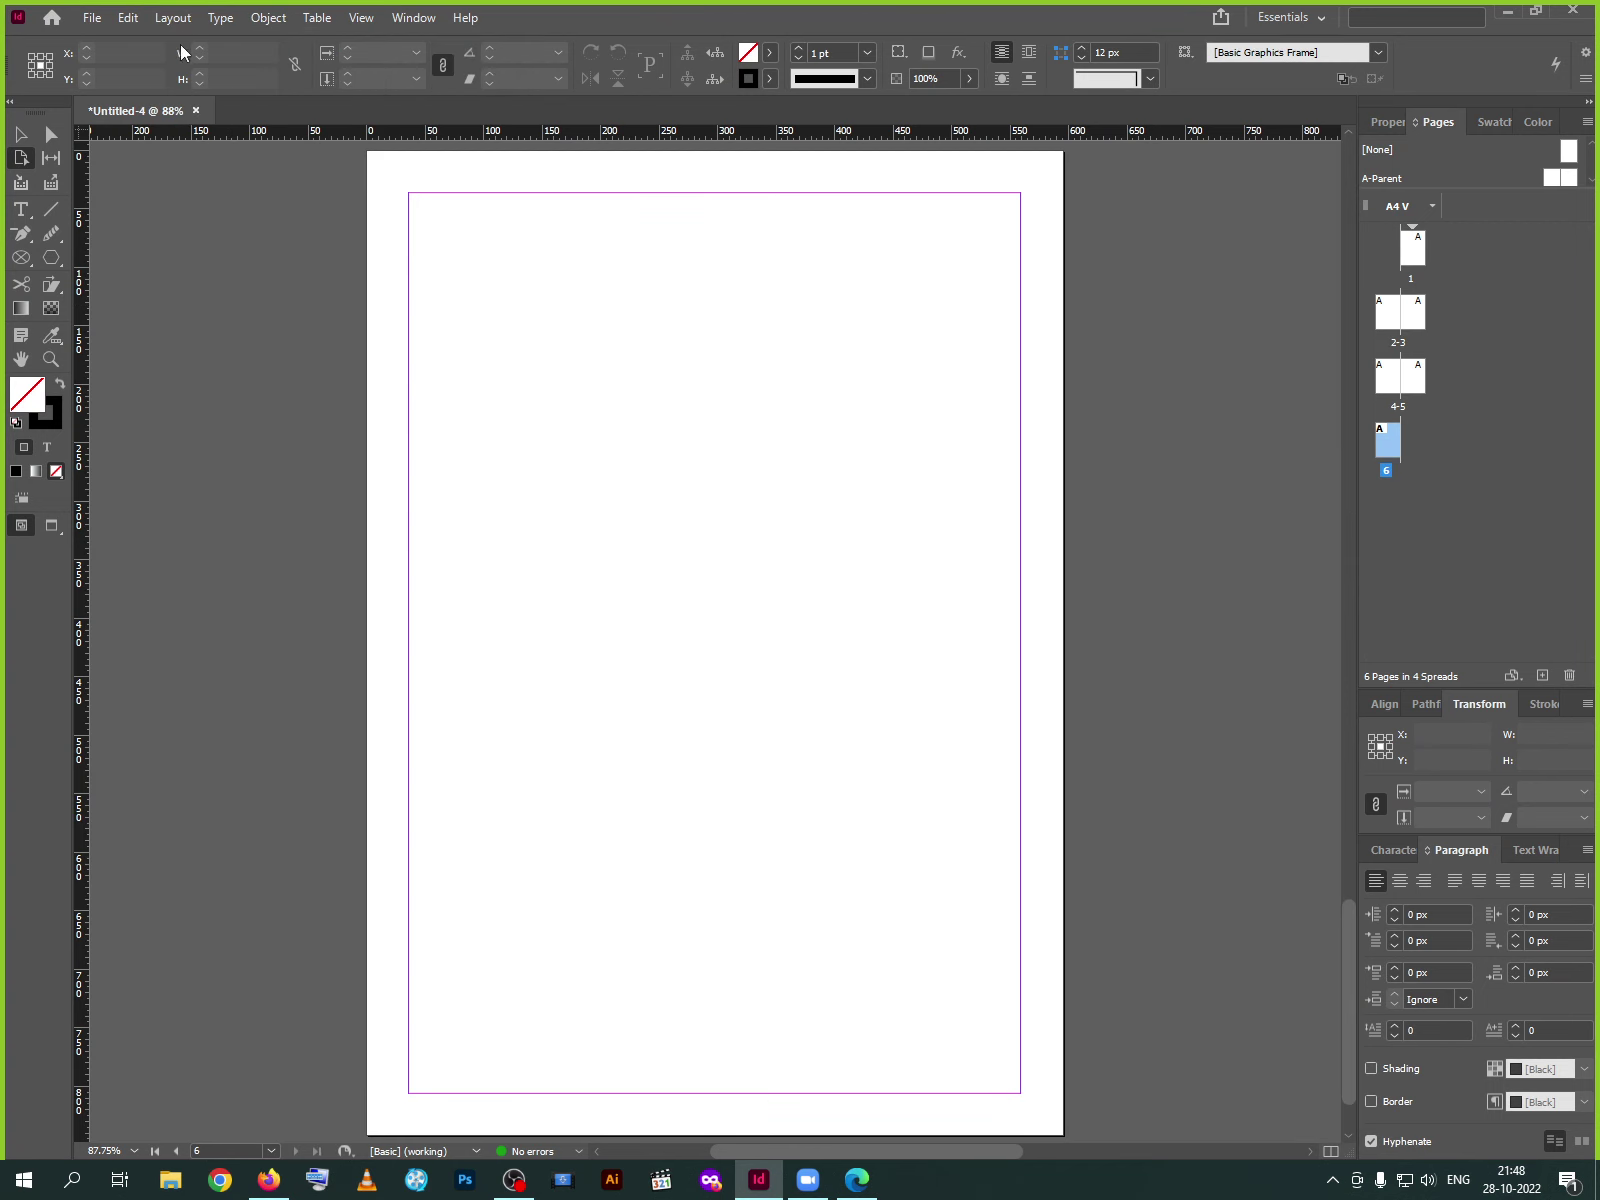
Return to the first page and go directly to page 4
click(172, 18)
click(198, 184)
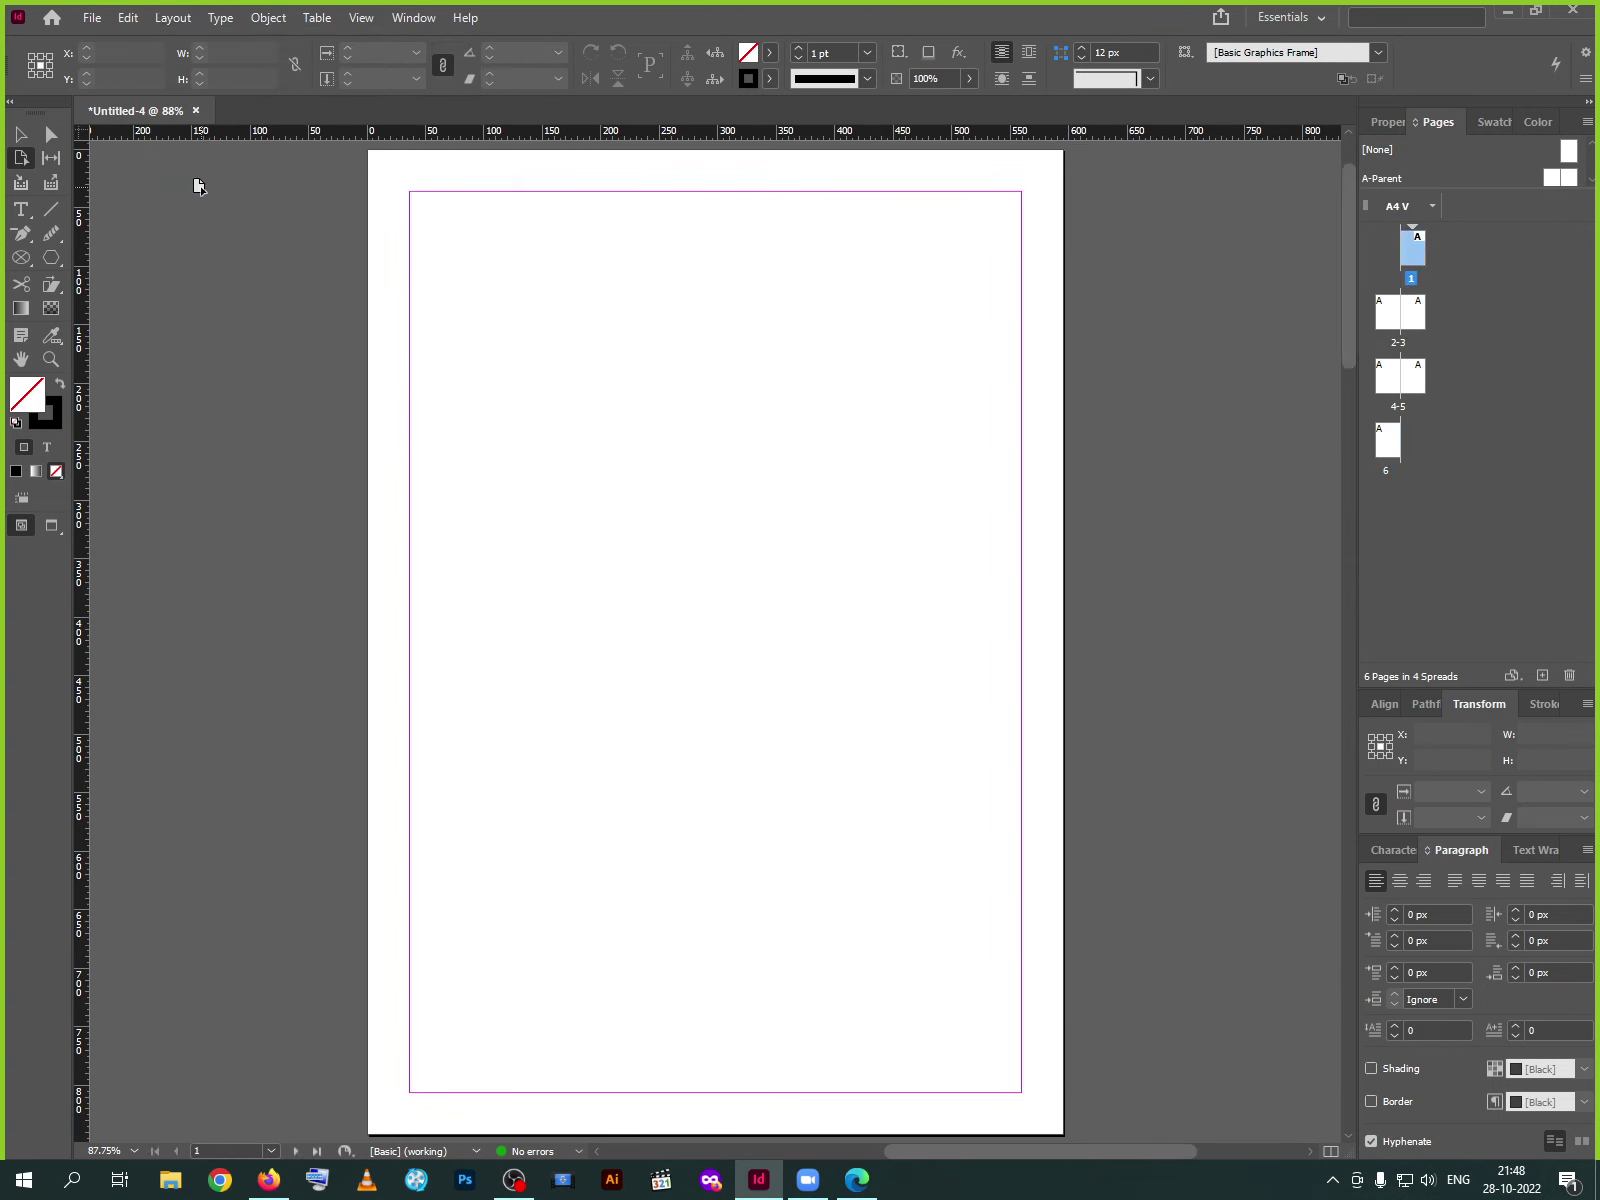
click(172, 18)
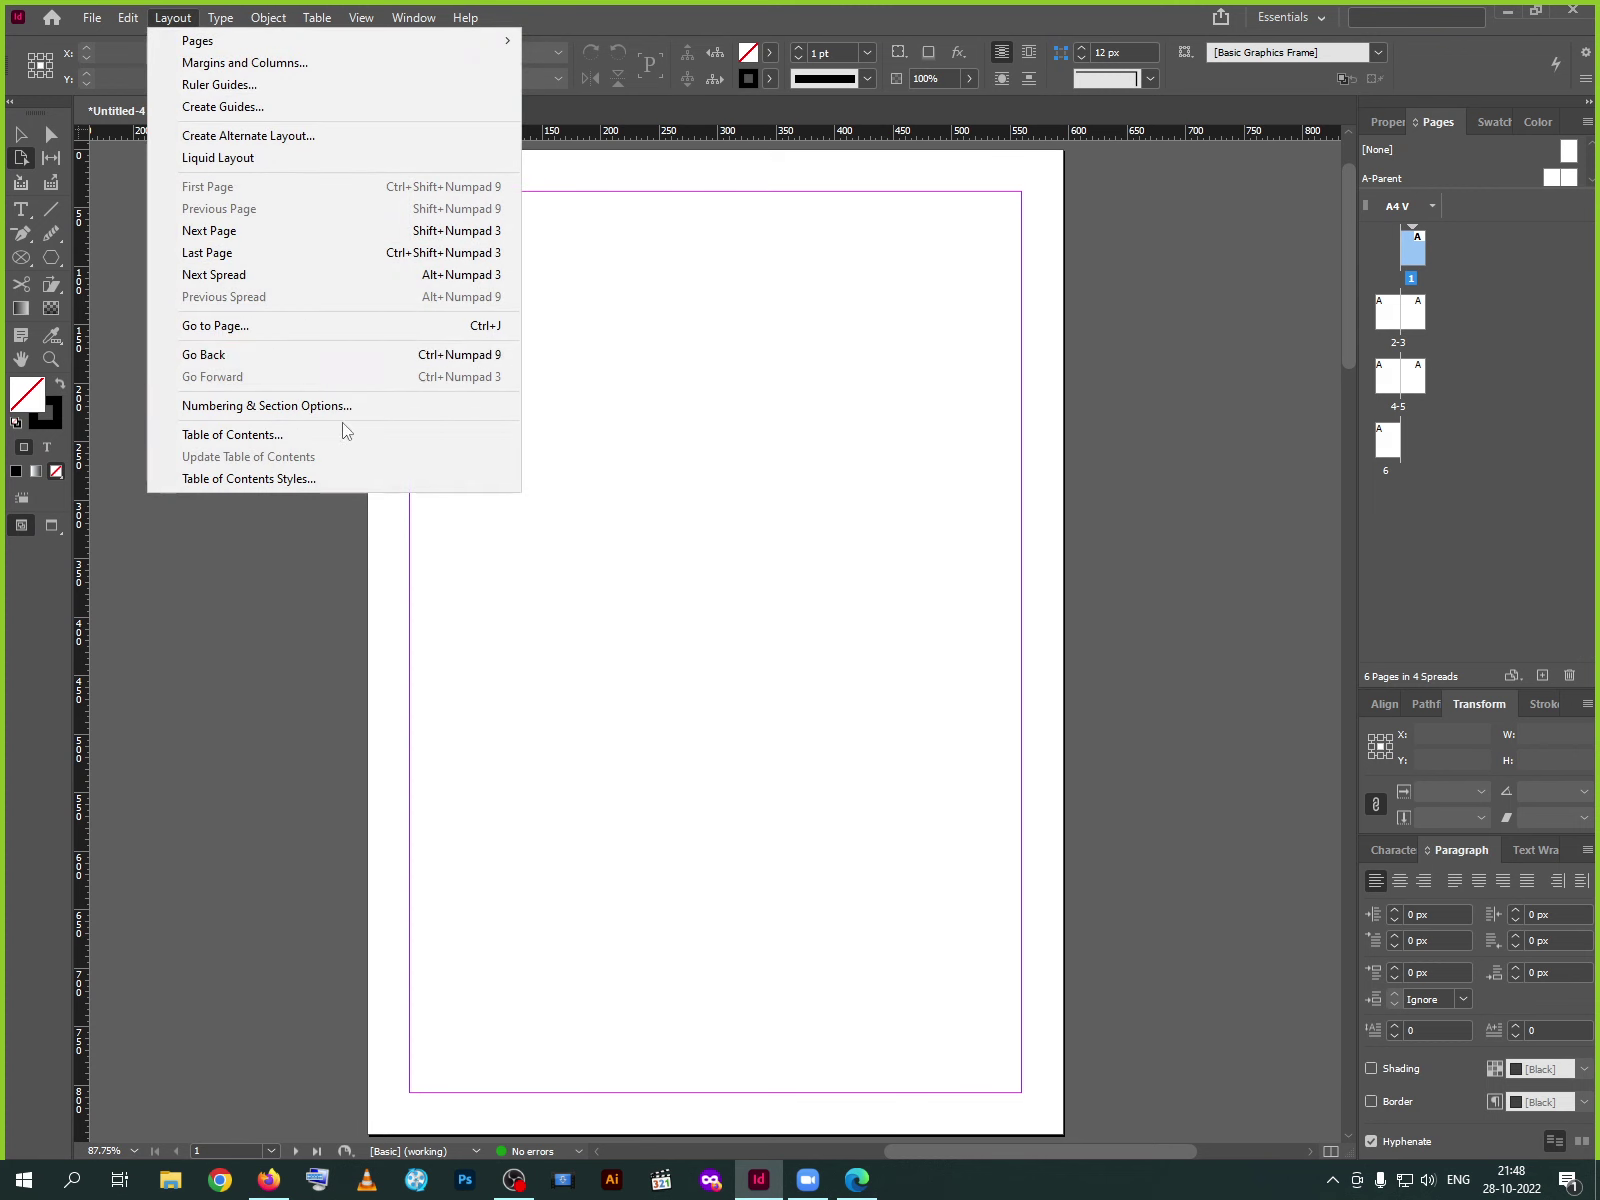
click(226, 328)
click(834, 572)
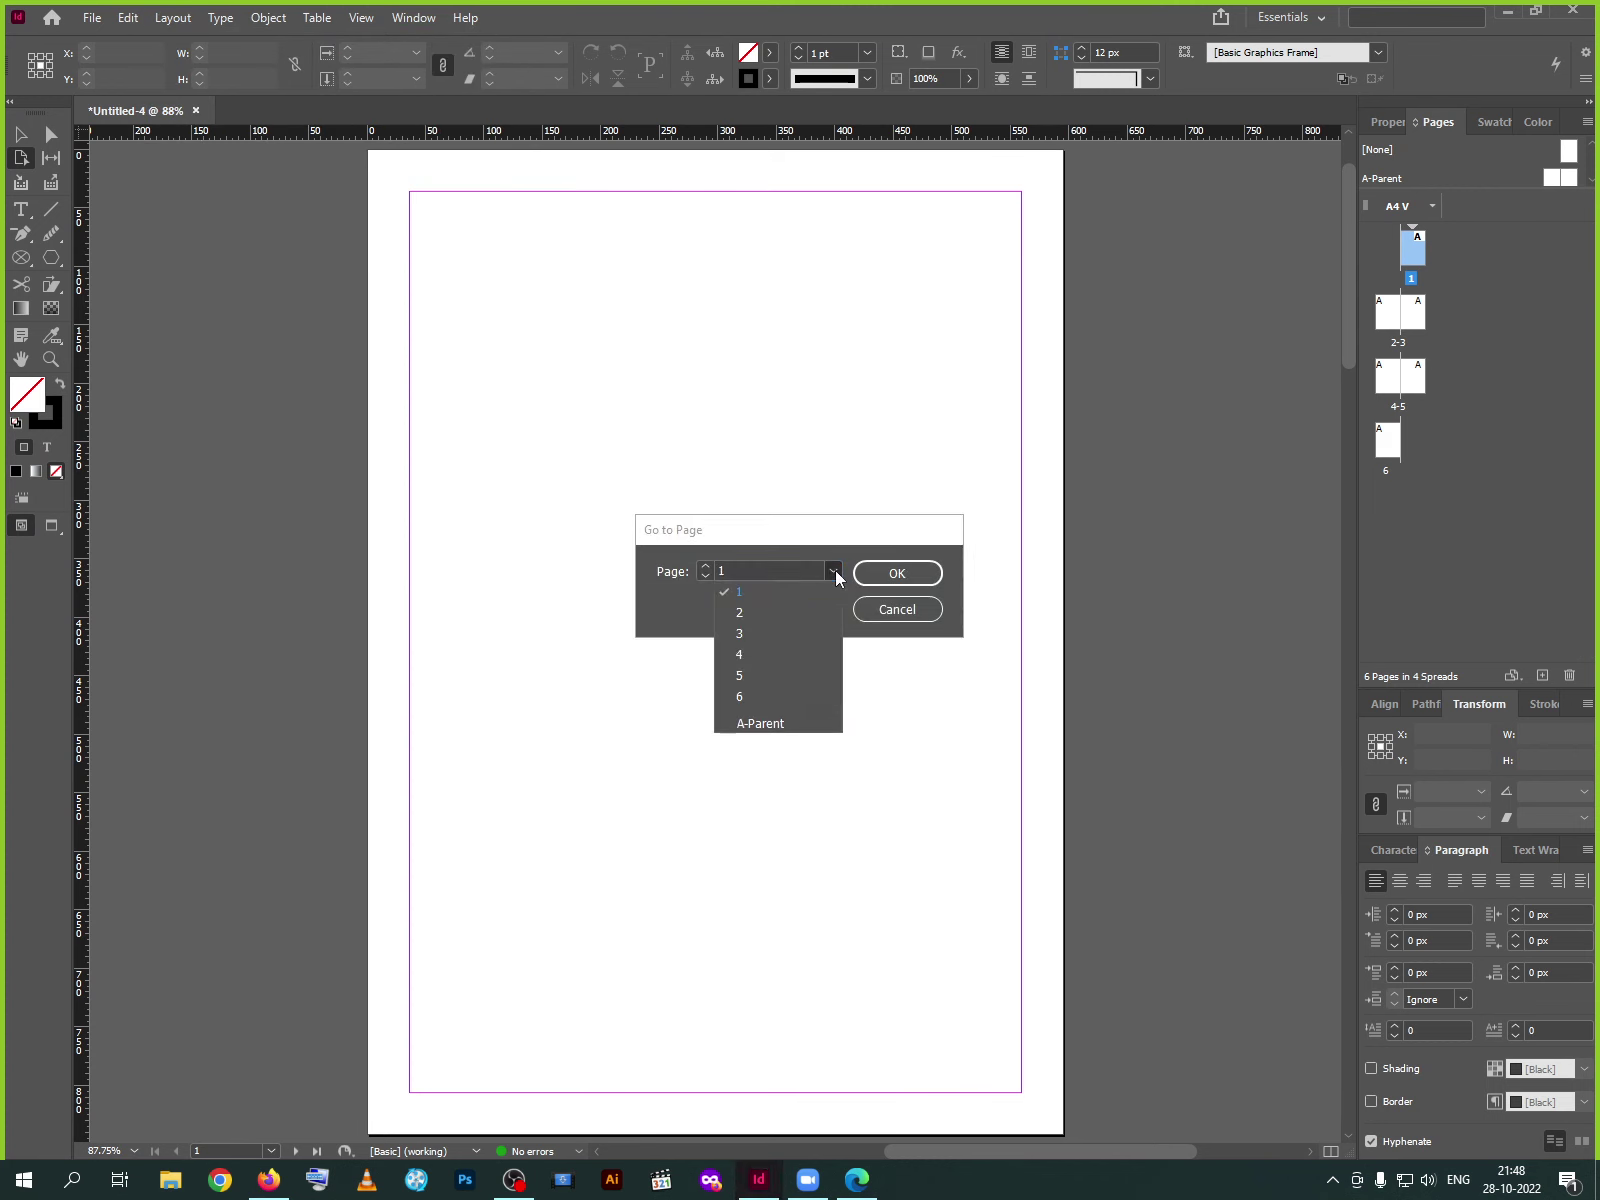
click(764, 652)
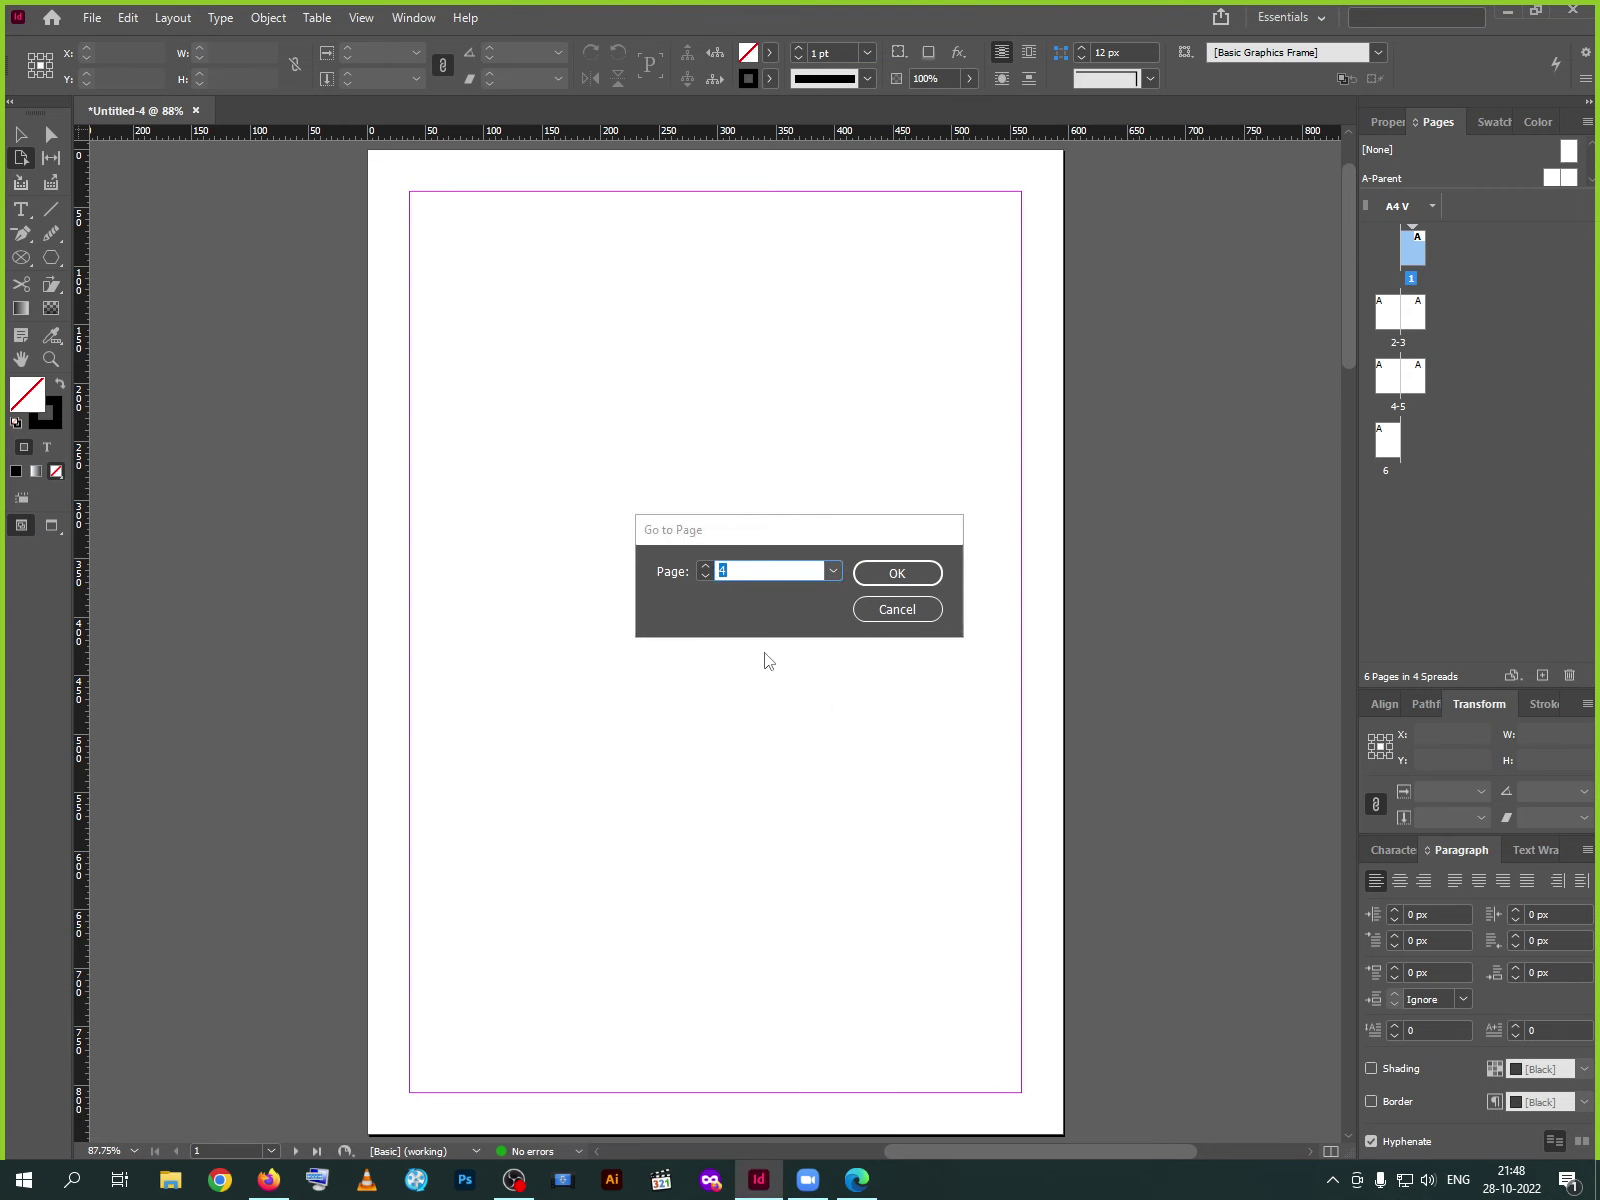
click(900, 574)
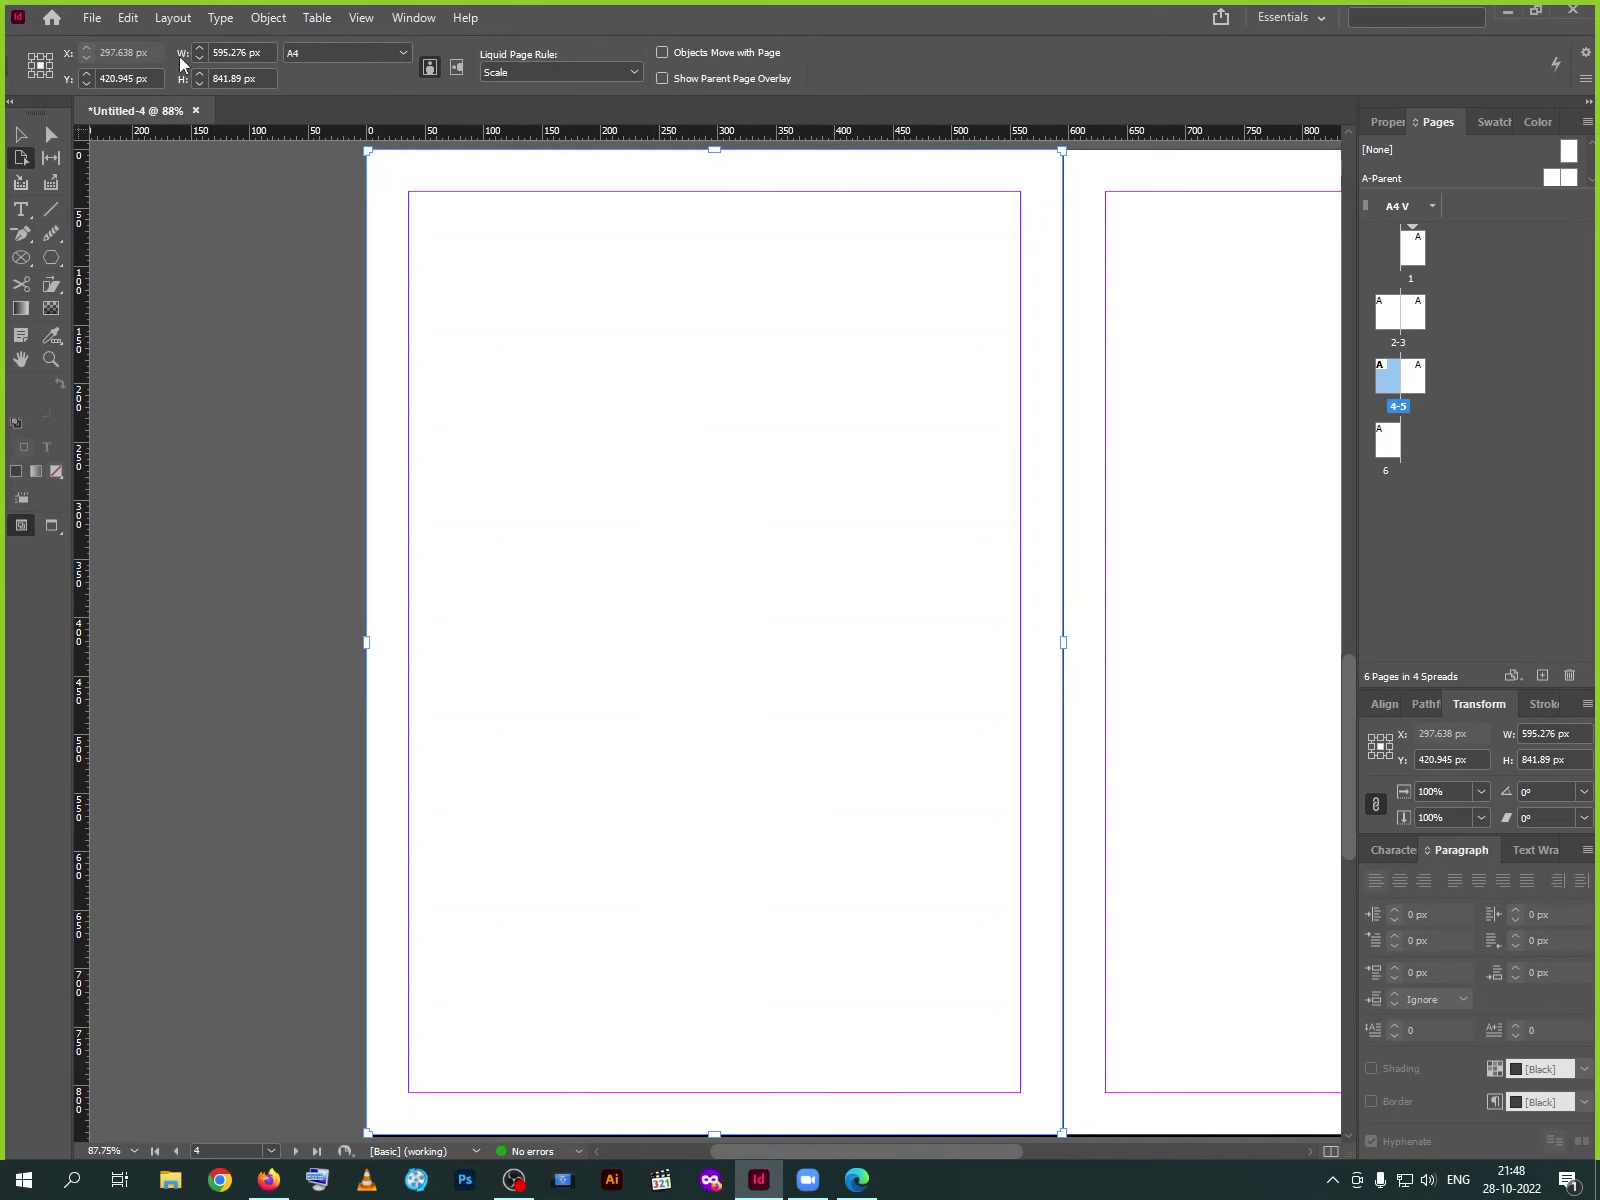
Go back to the previously viewed page and view all the document's spreads at once
click(170, 18)
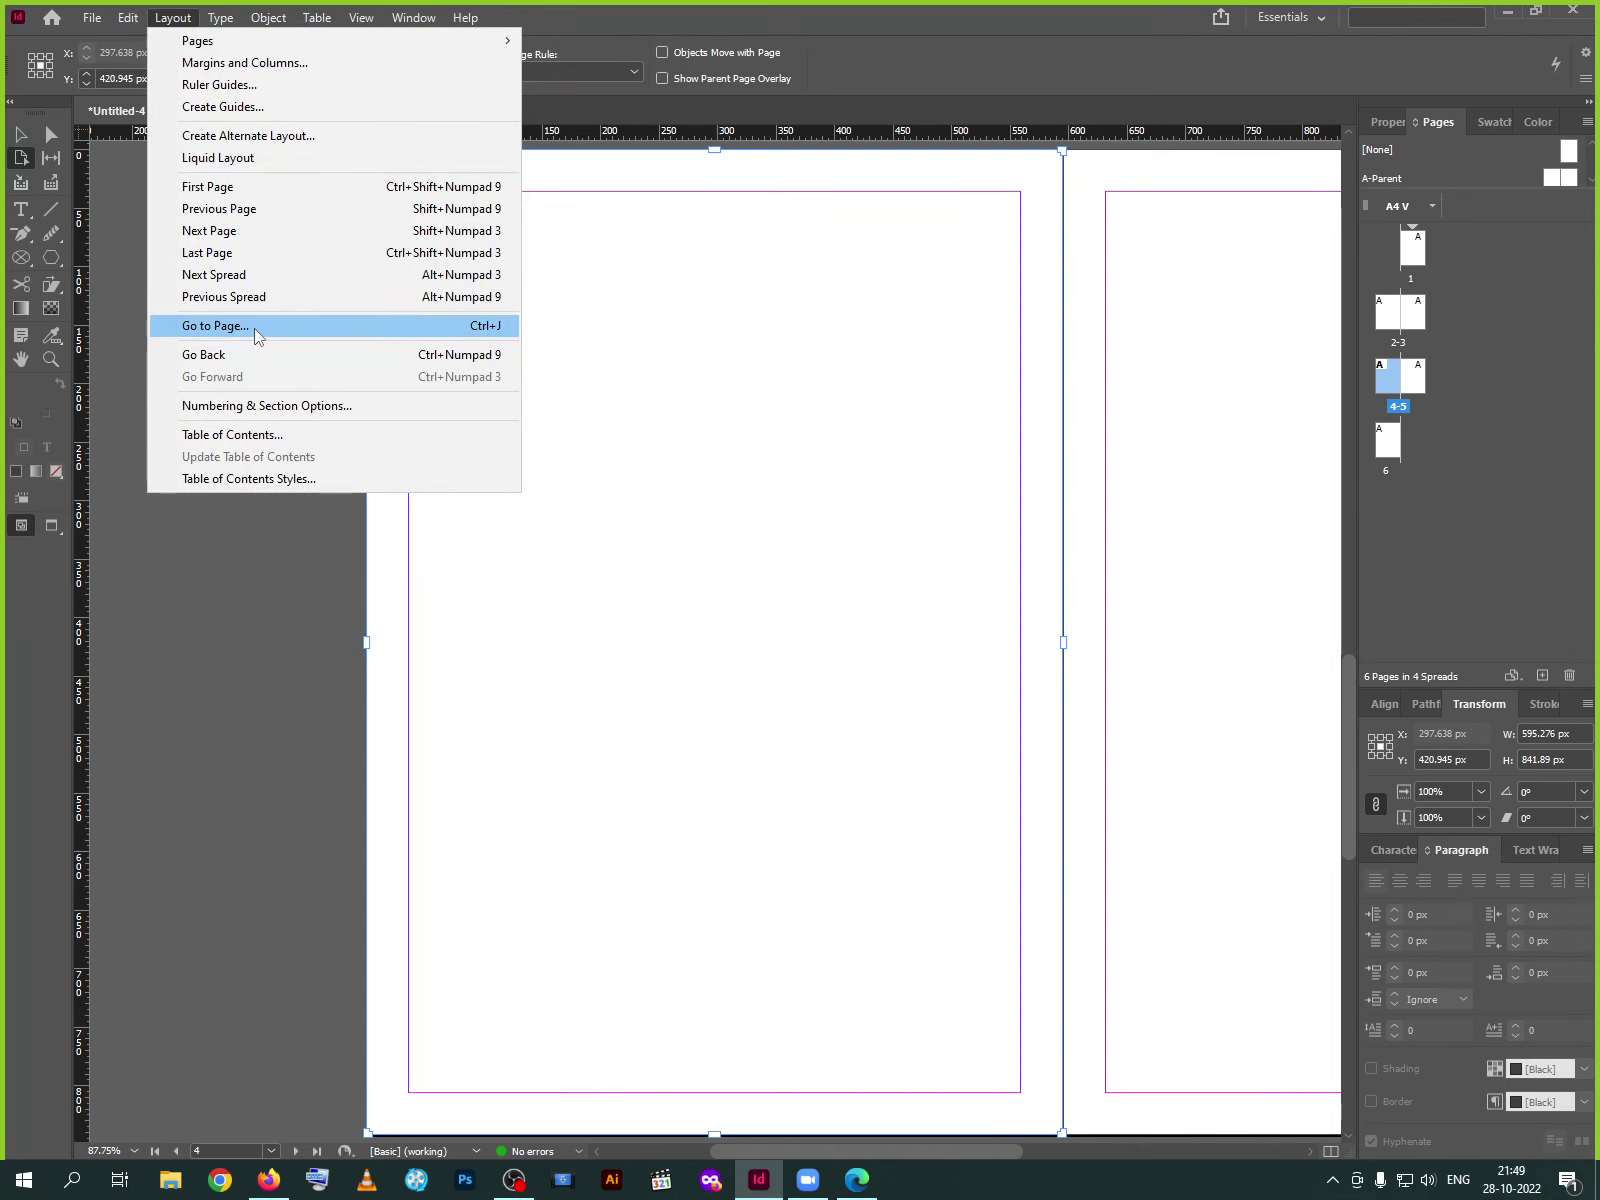
click(224, 354)
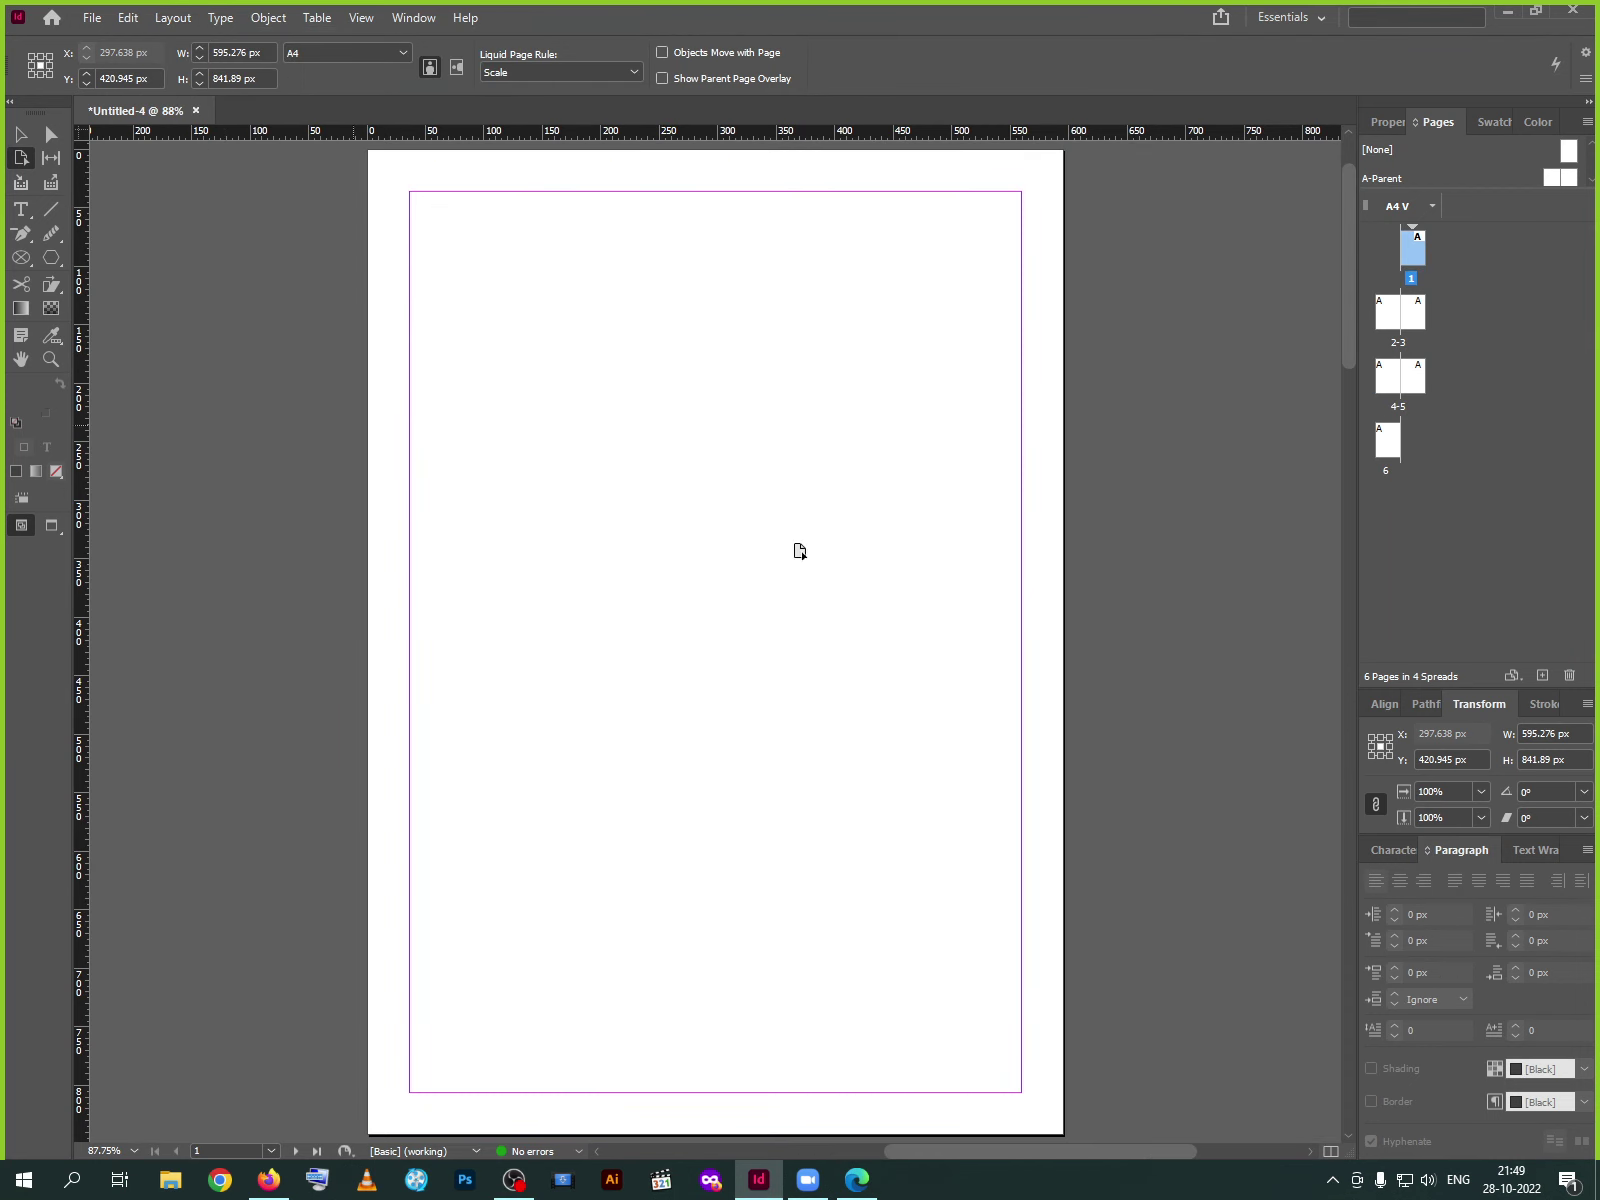
key(ctrl+minus)
key(ctrl+minus)
key(ctrl+minus)
key(ctrl+minus)
key(ctrl+minus)
key(ctrl+minus)
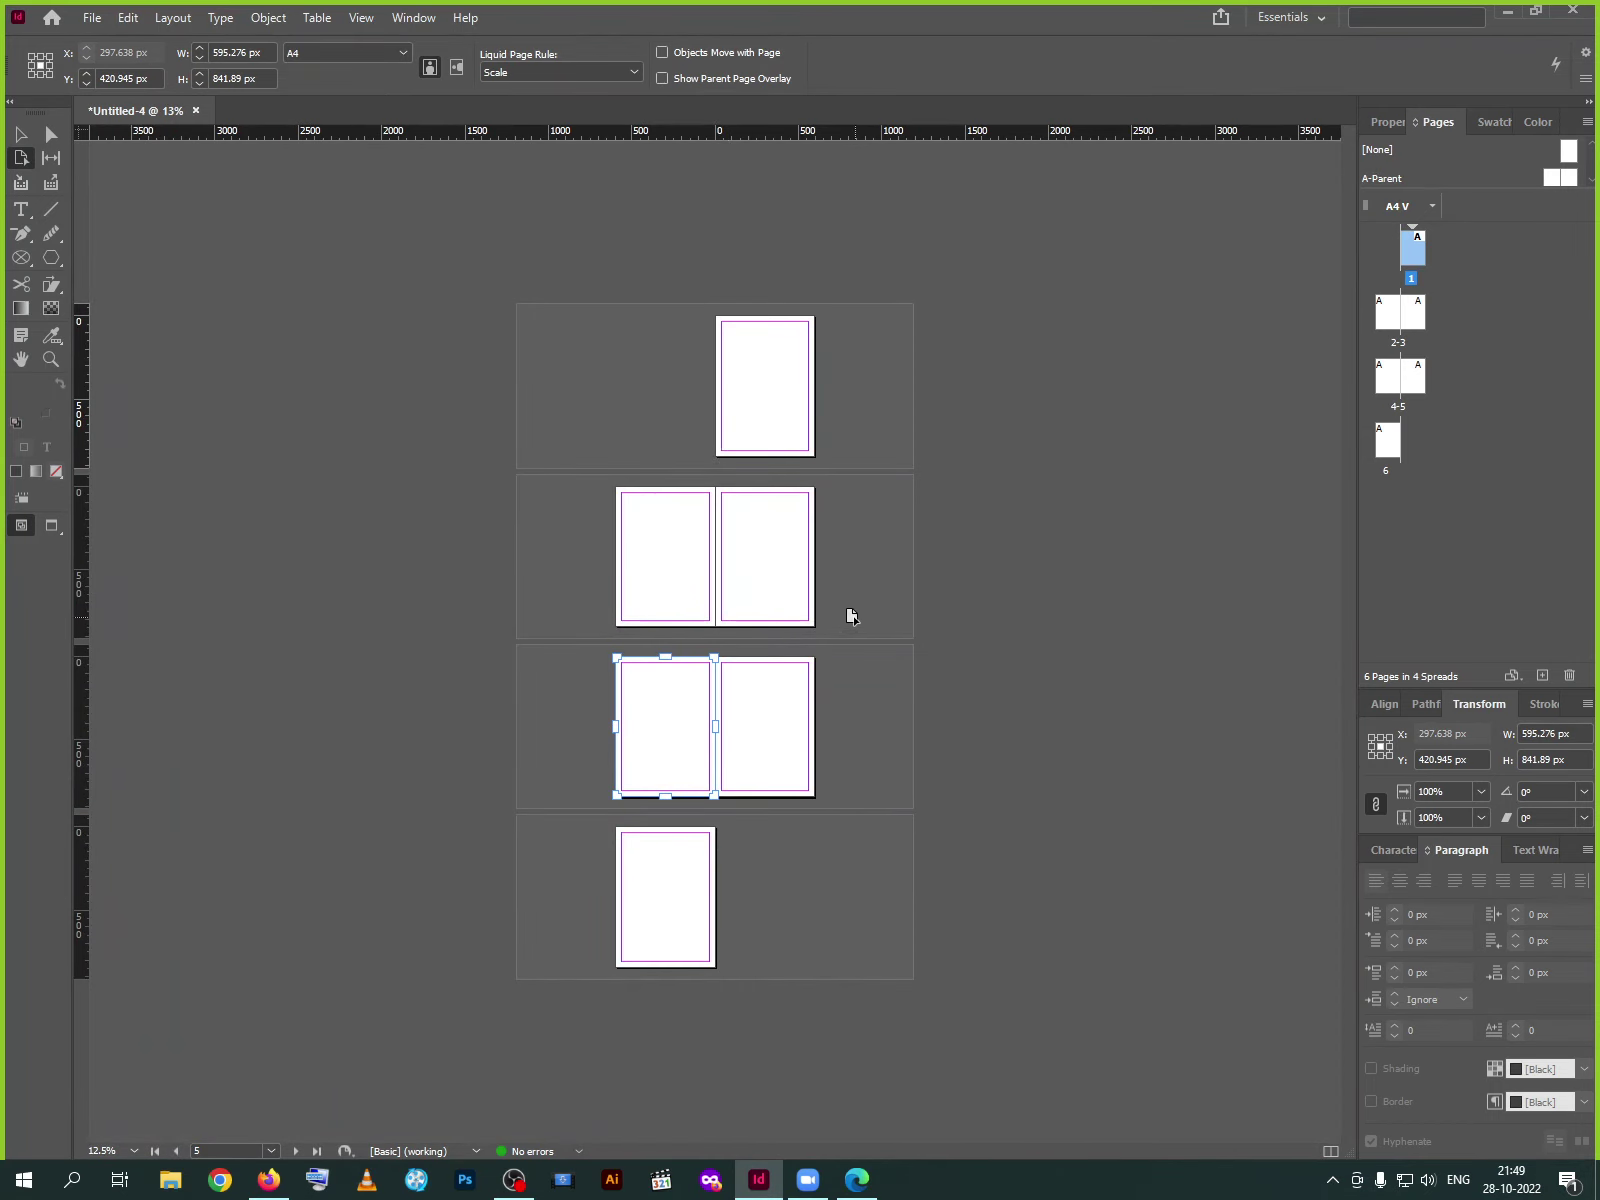
click(171, 18)
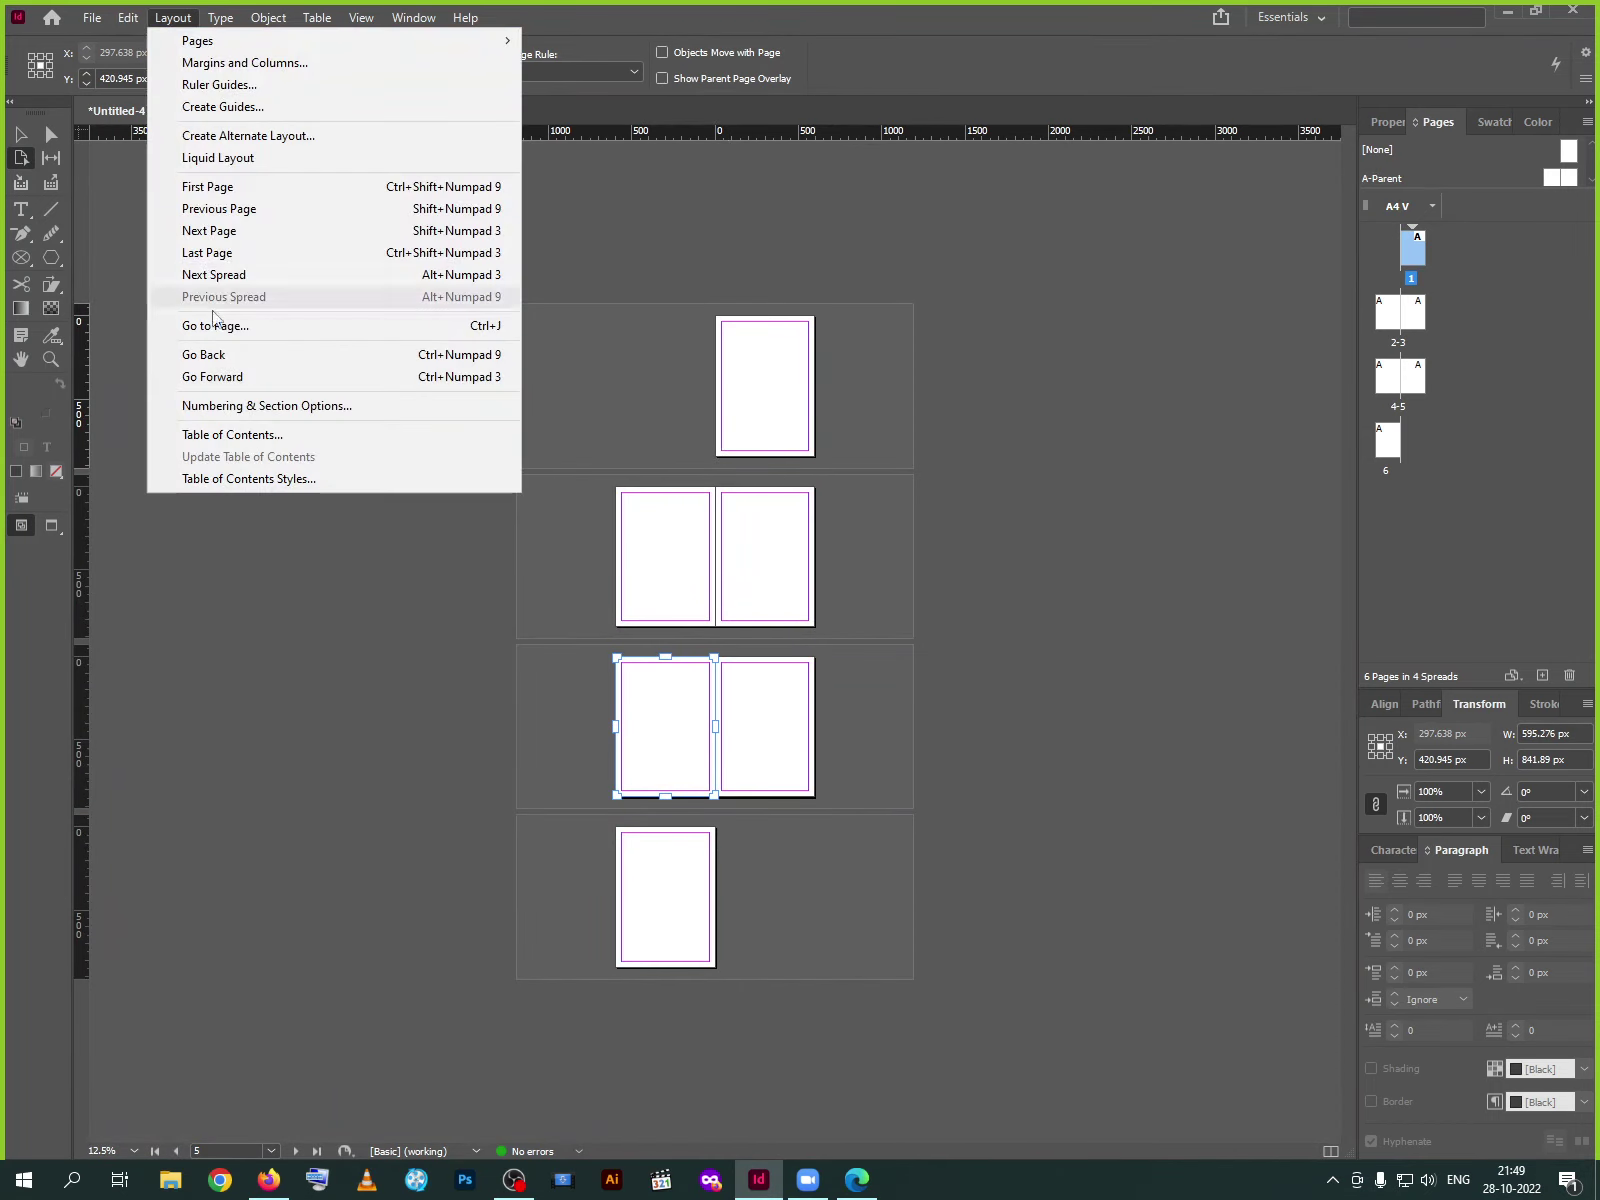
click(1036, 629)
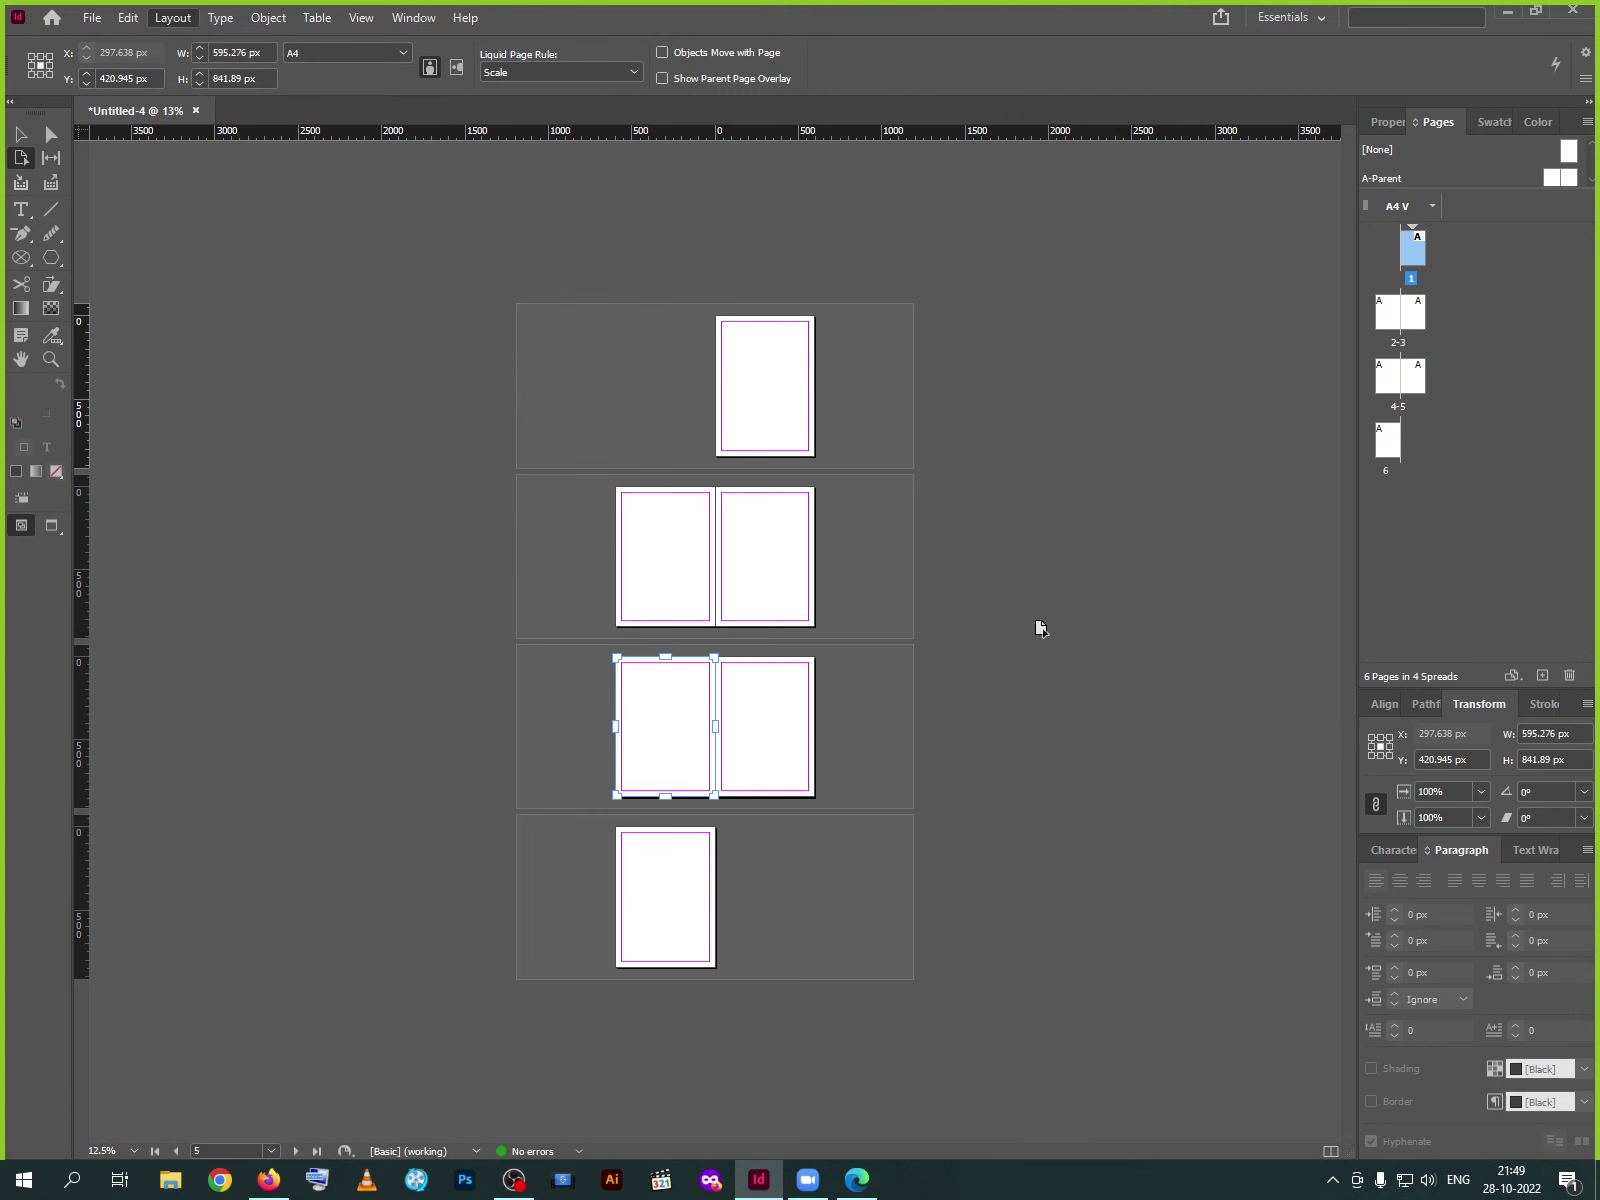
Deselect the page and open the A-Parent spread for editing
click(1013, 617)
key(ctrl+equal)
key(ctrl+equal)
key(ctrl+equal)
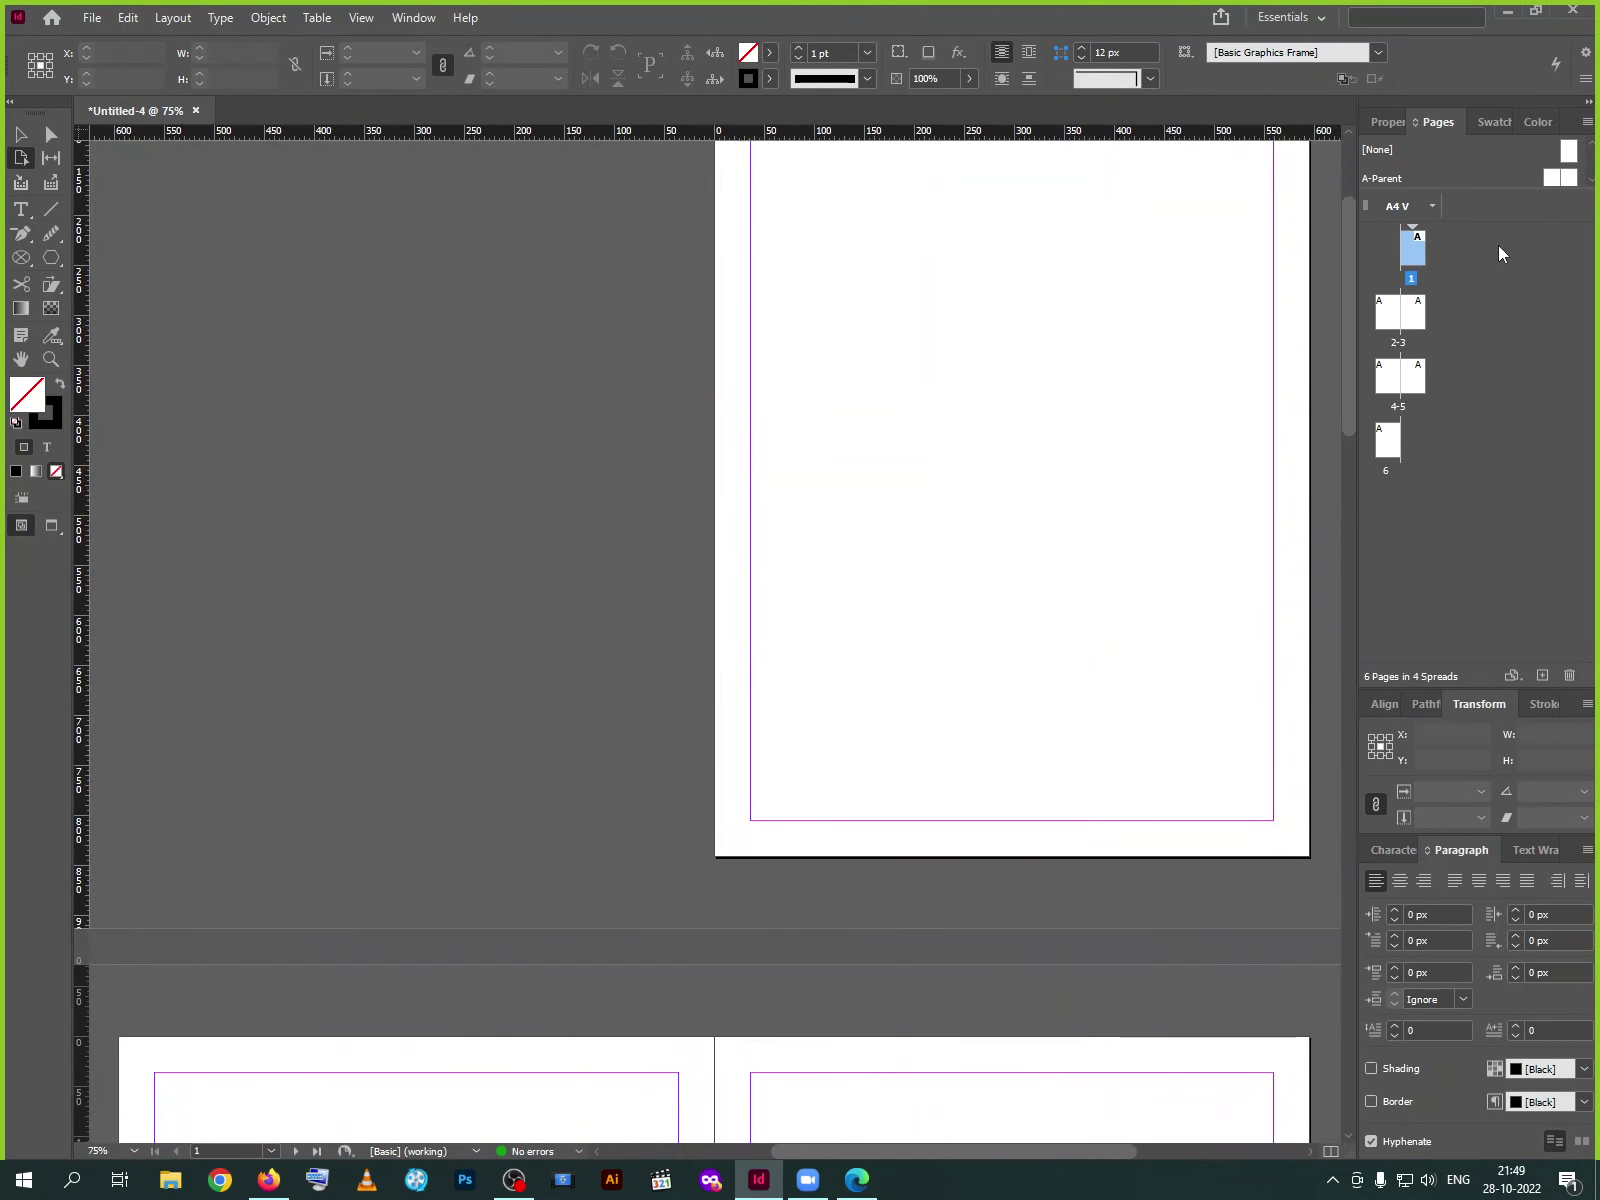
double_click(1560, 178)
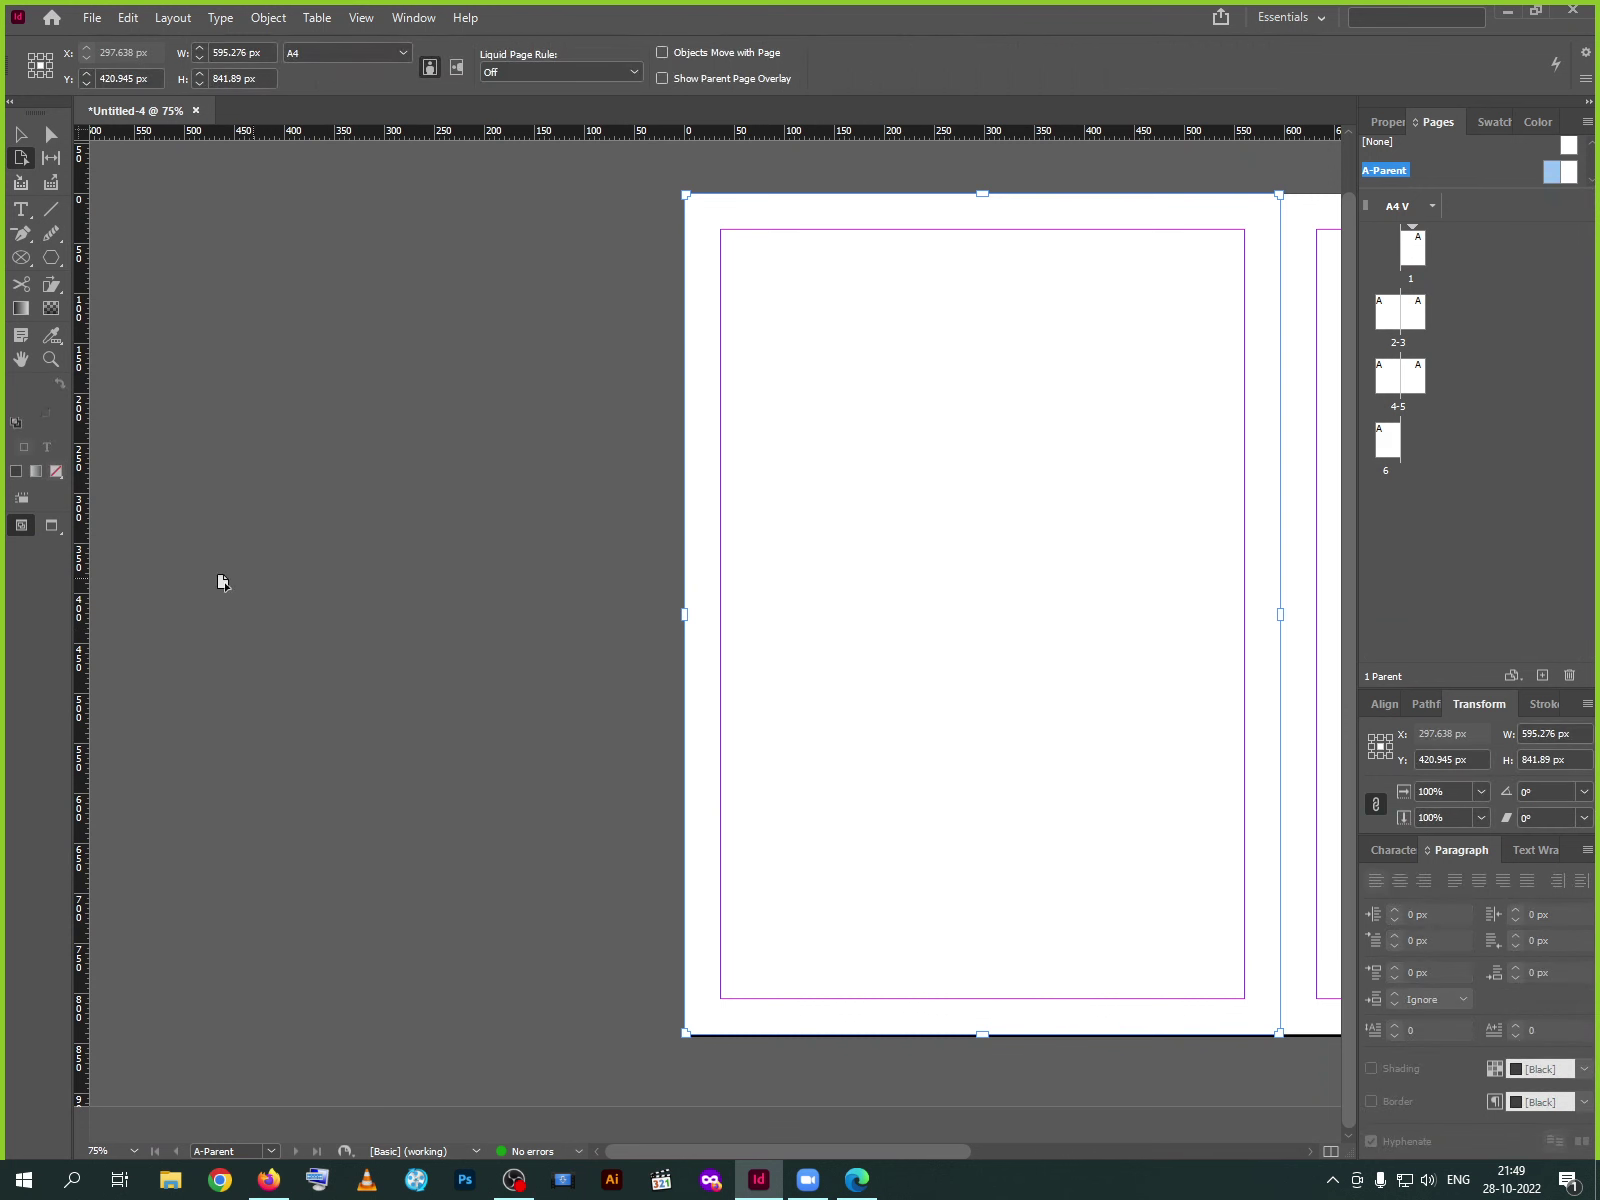
Add a text frame about 44 × 32 px reading 1 inside the lower-right margin corner of the left A-Parent page and select it
click(21, 210)
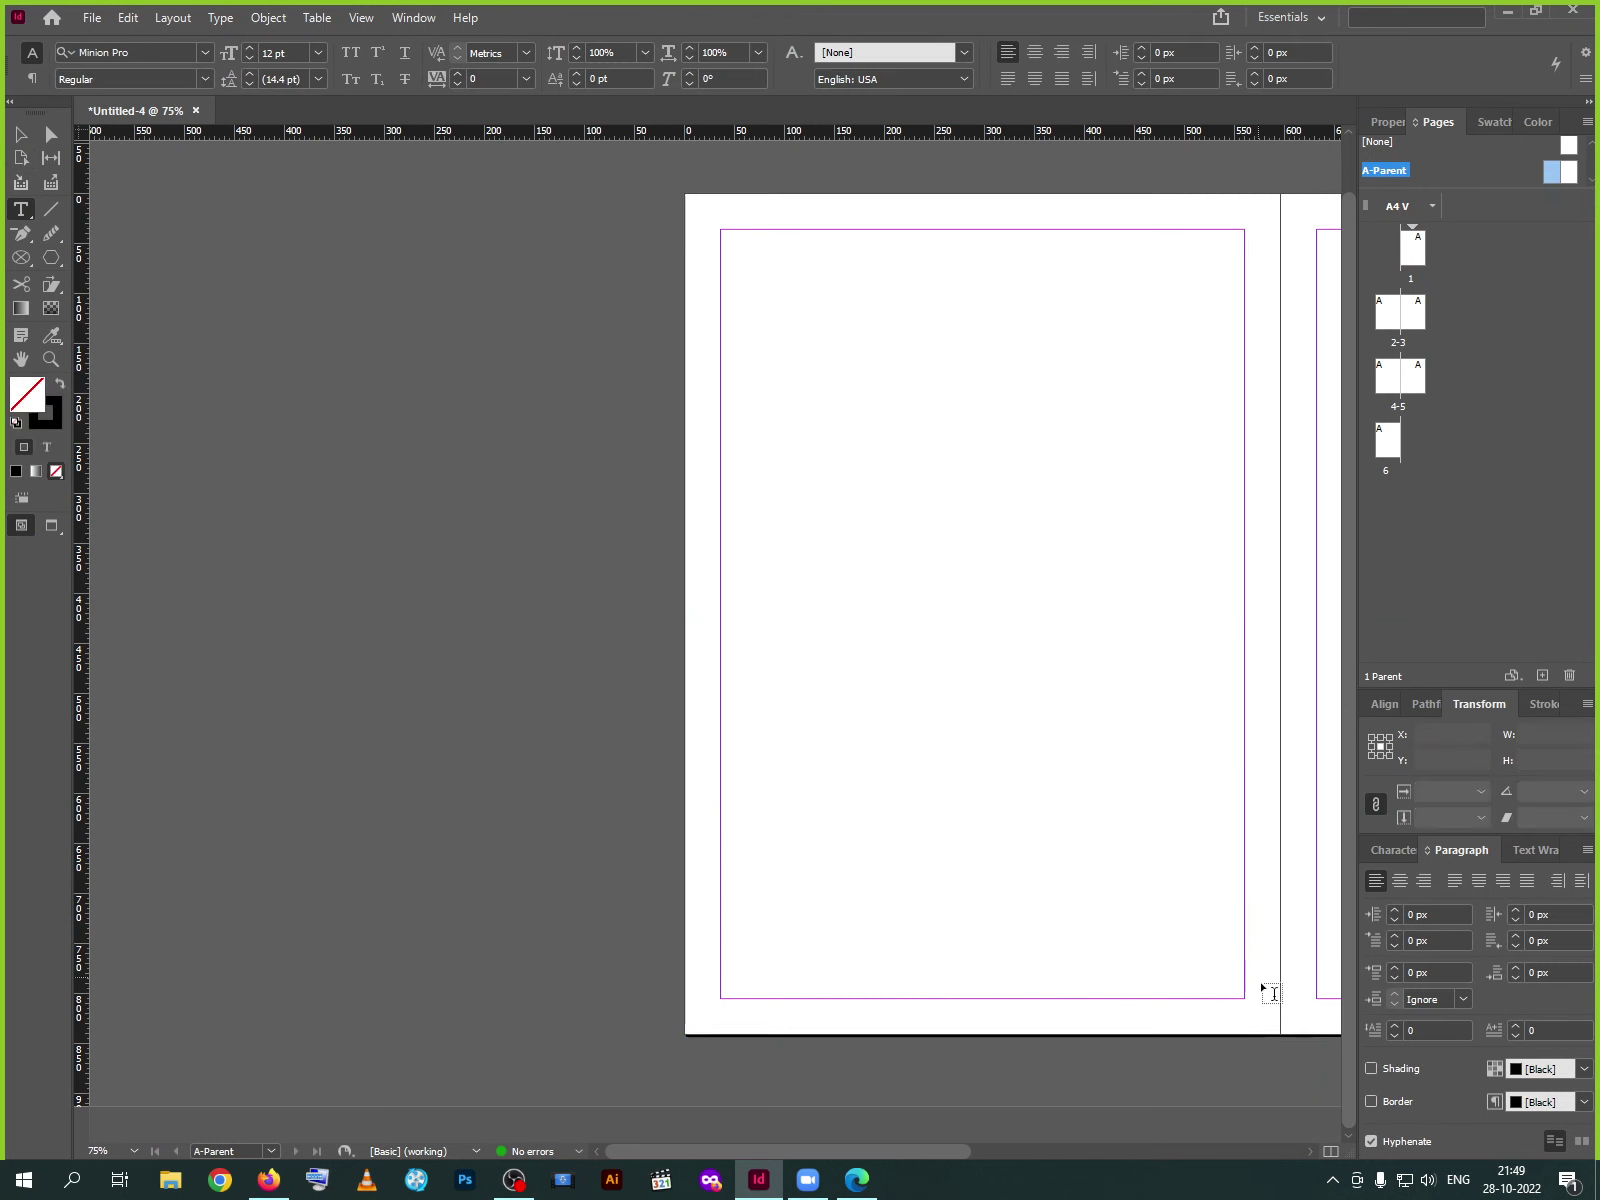
drag(1192, 955, 1236, 987)
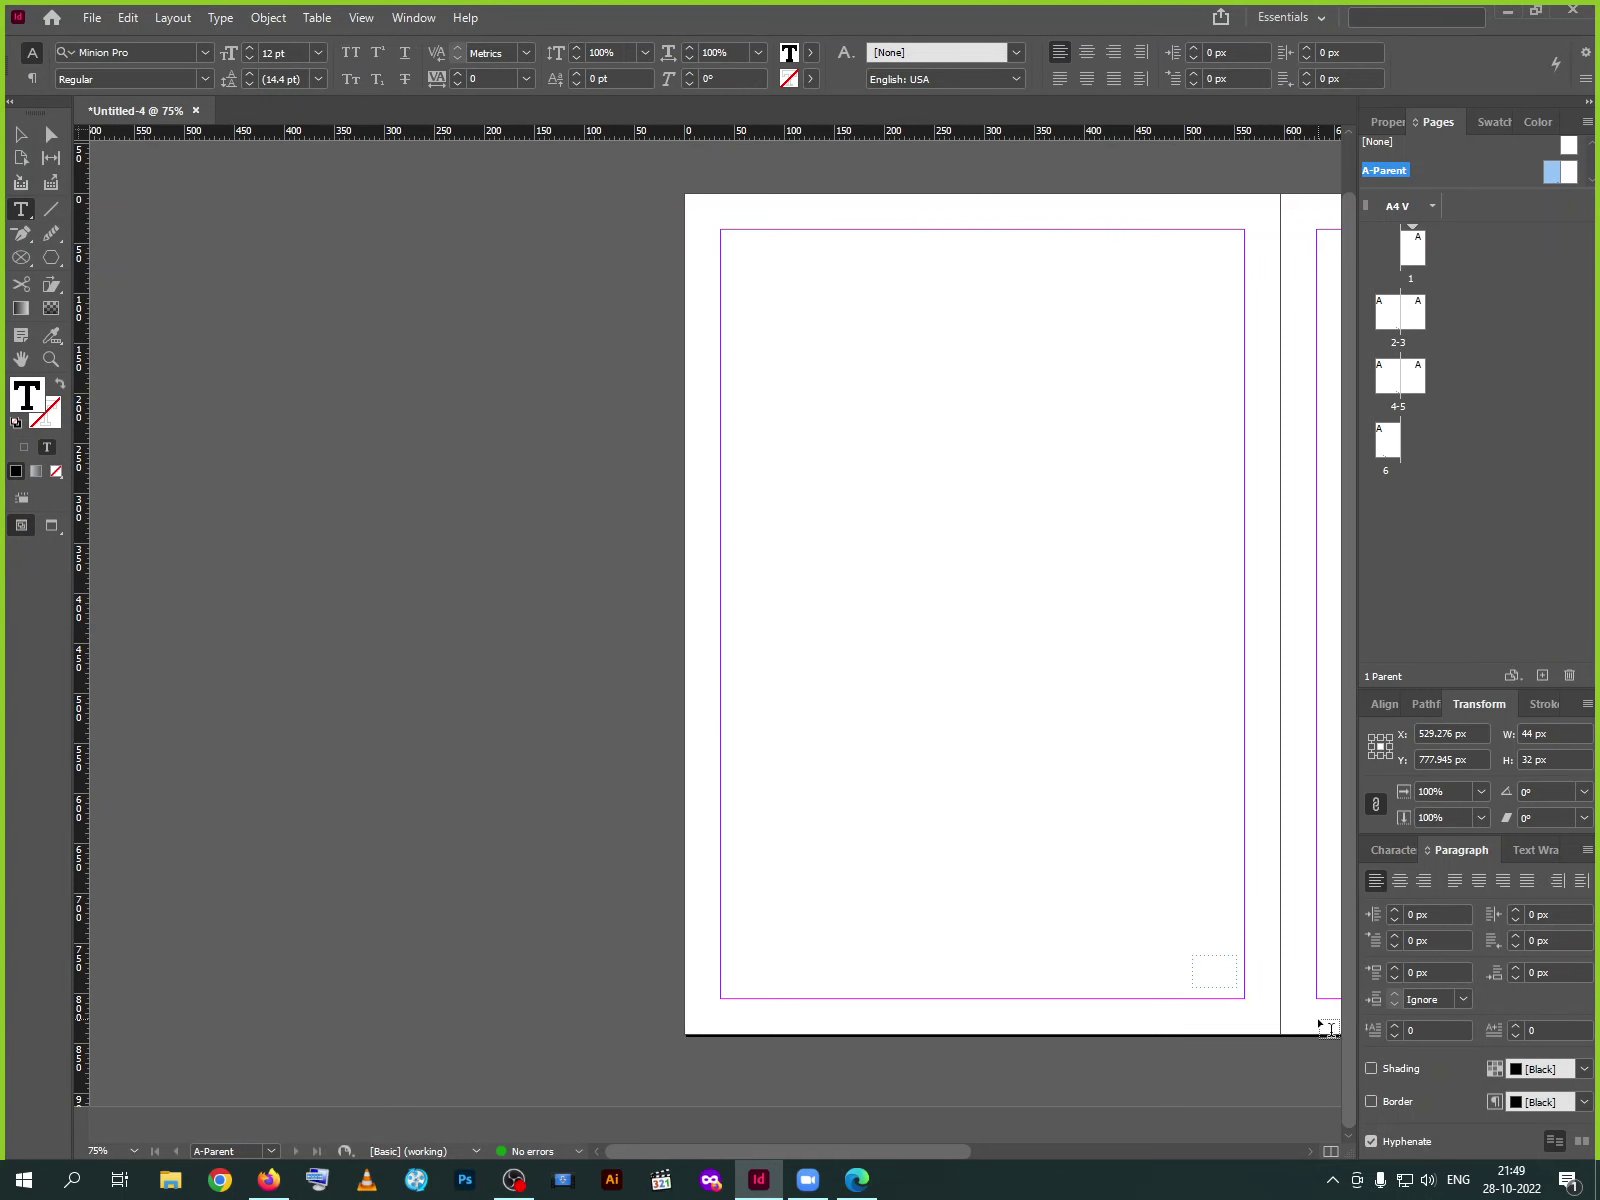
text(1)
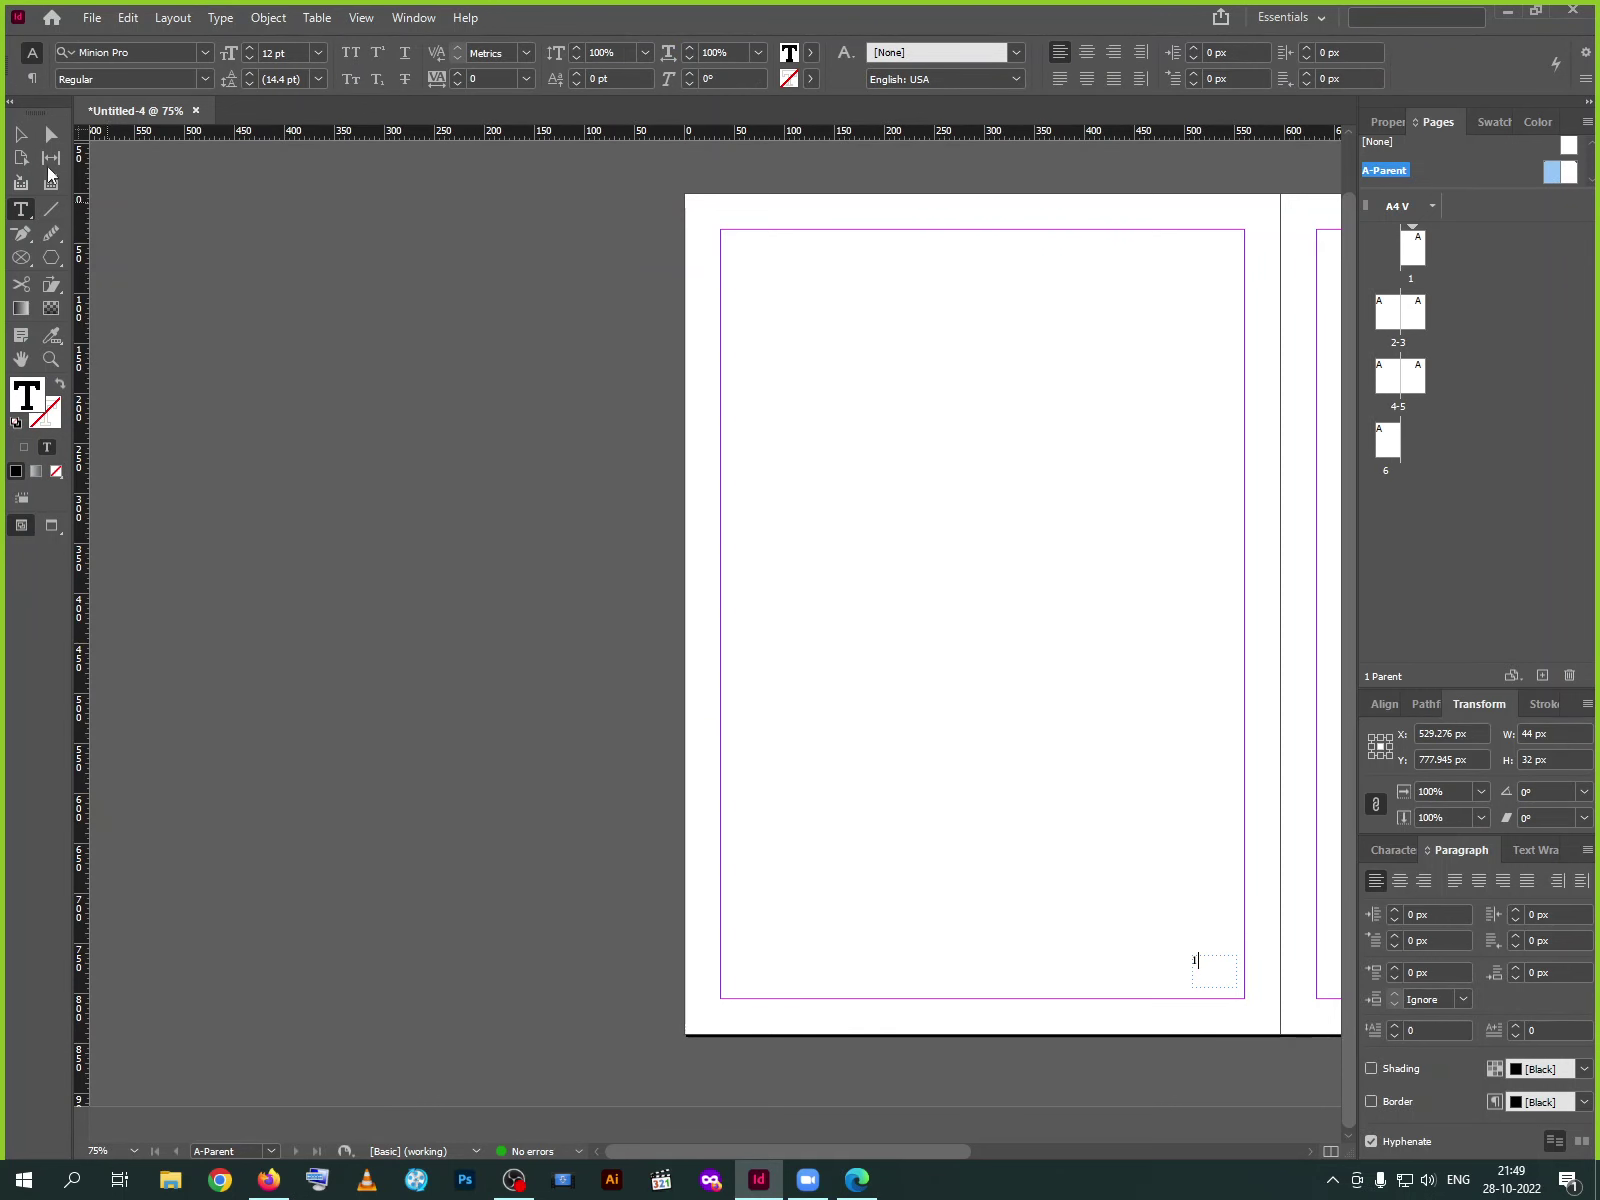
click(22, 140)
click(1268, 921)
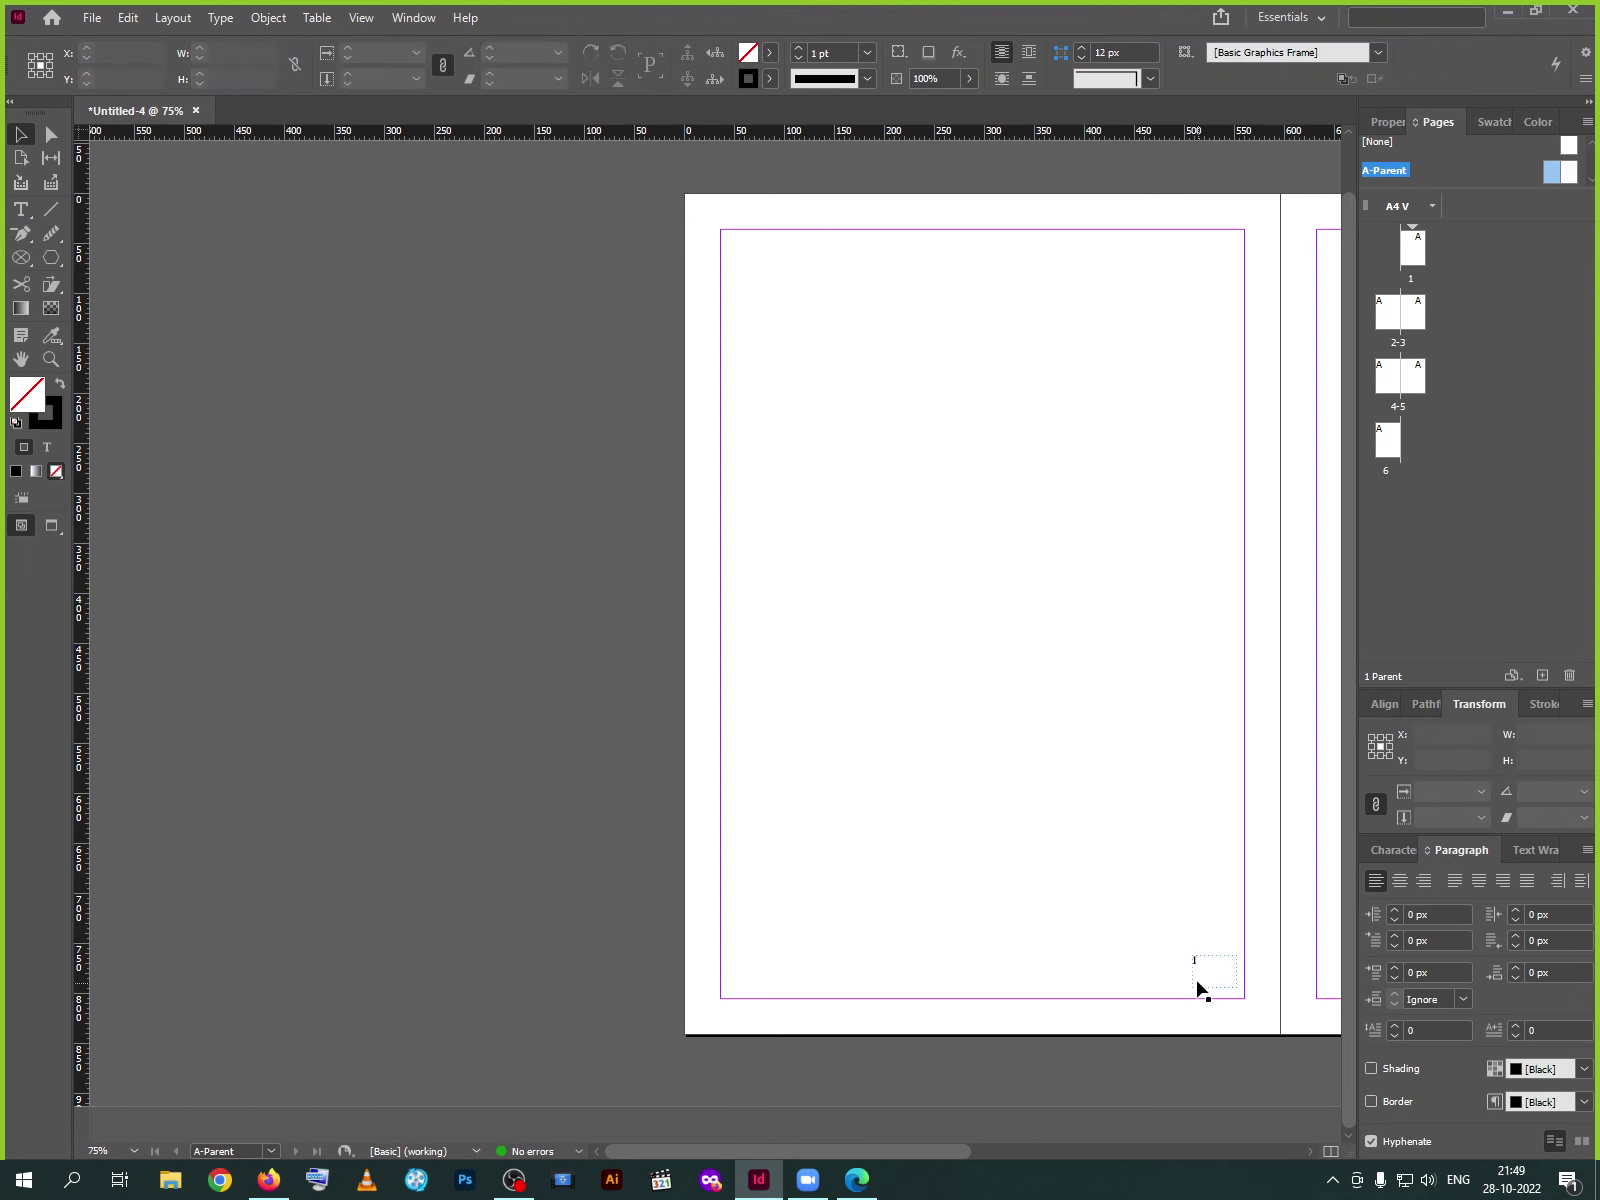
click(1195, 970)
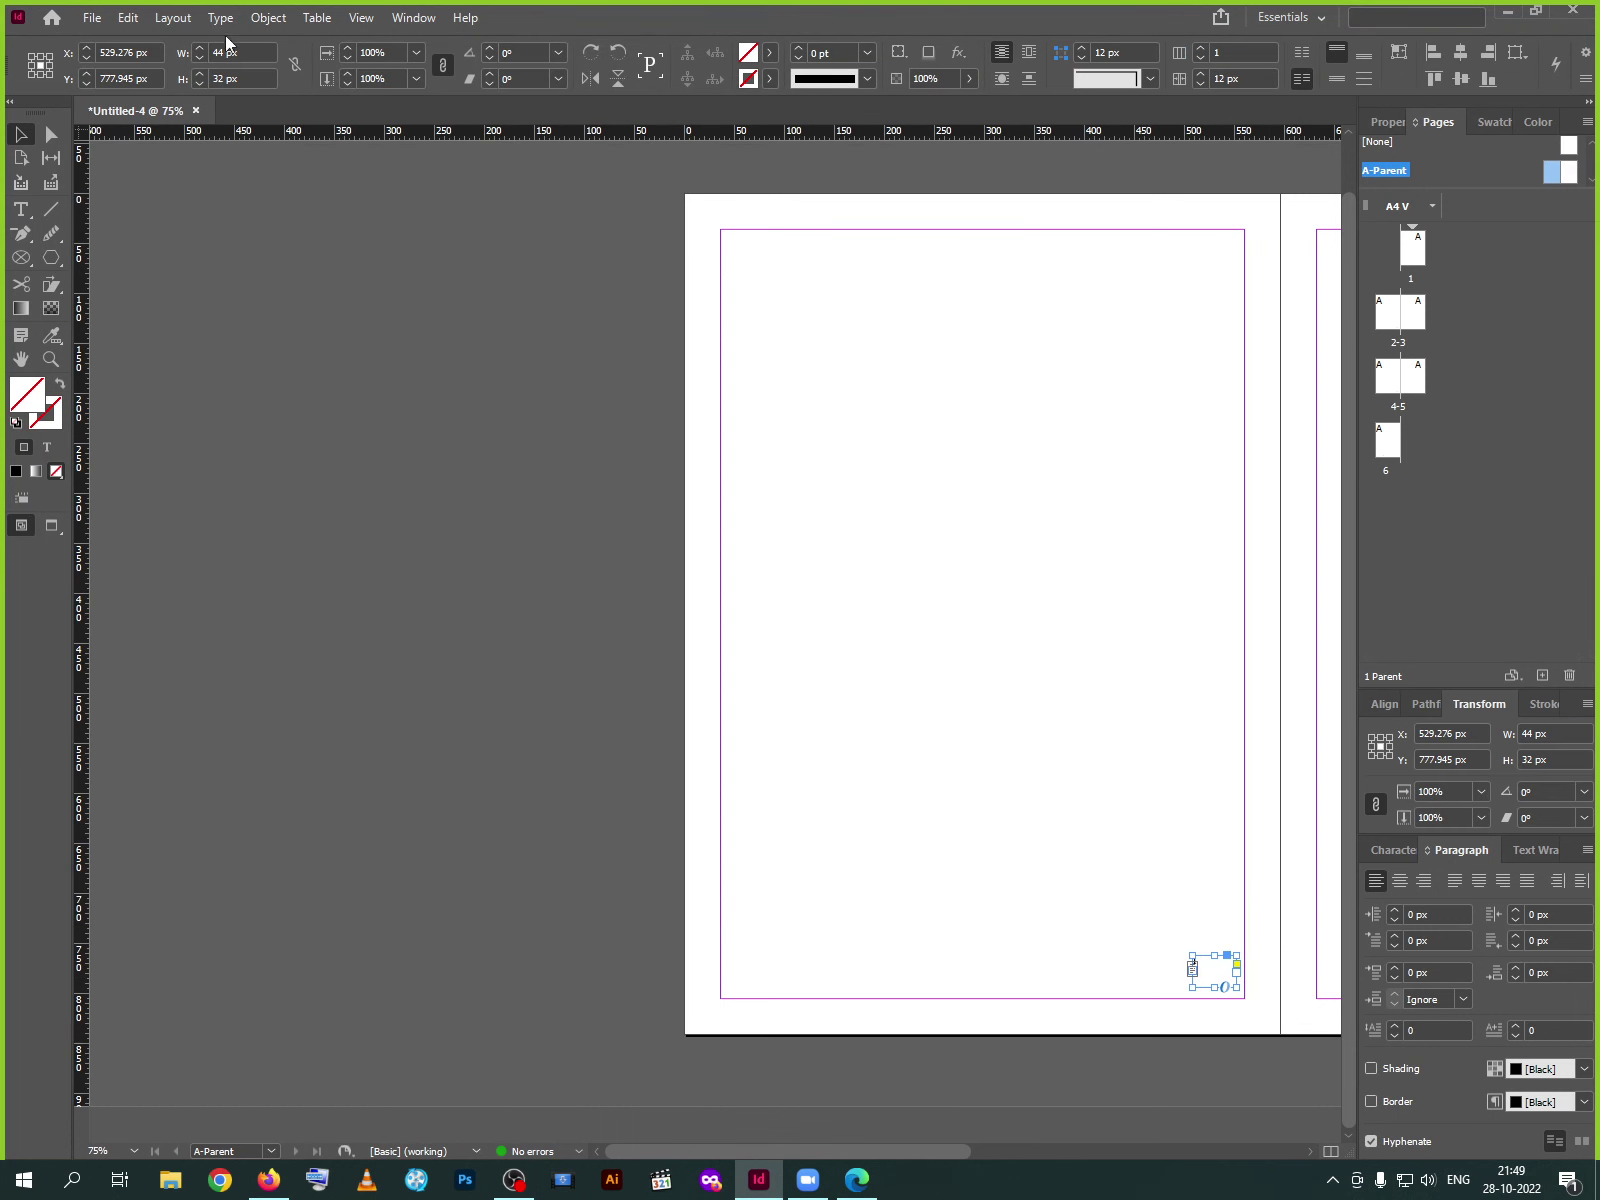
click(172, 17)
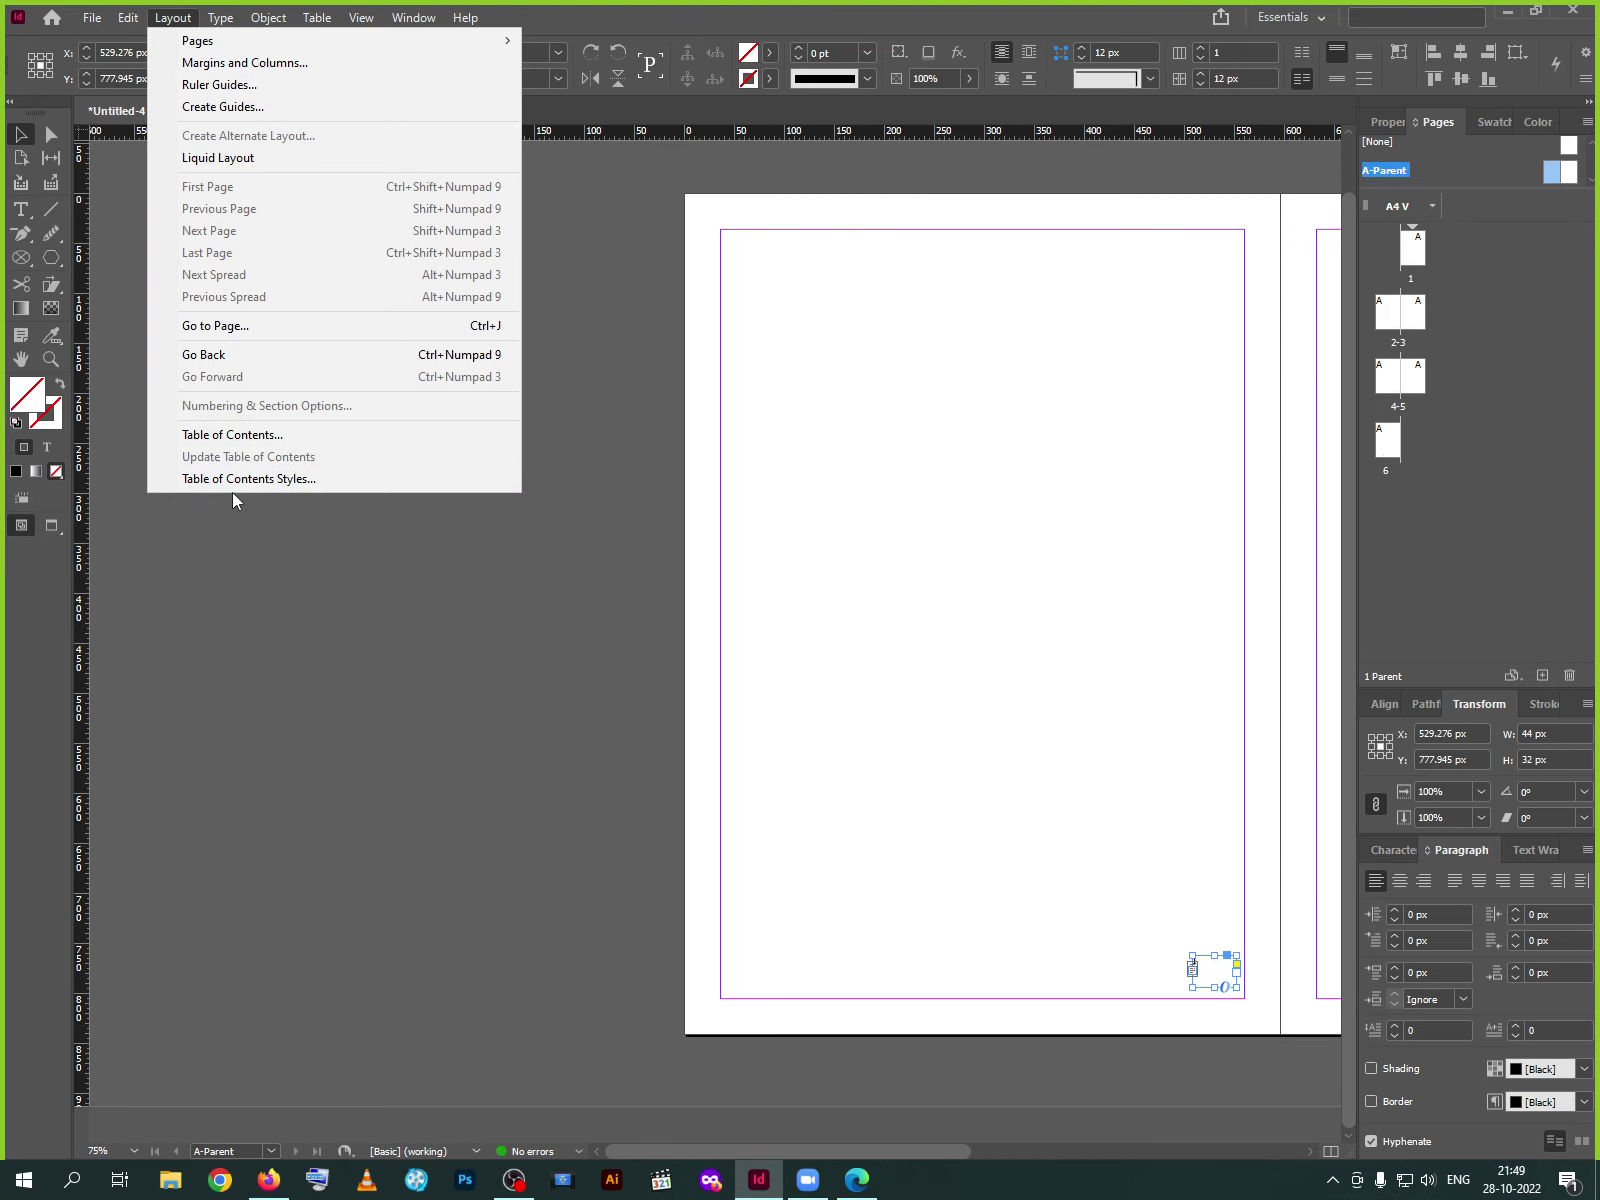
mouse_move(128, 17)
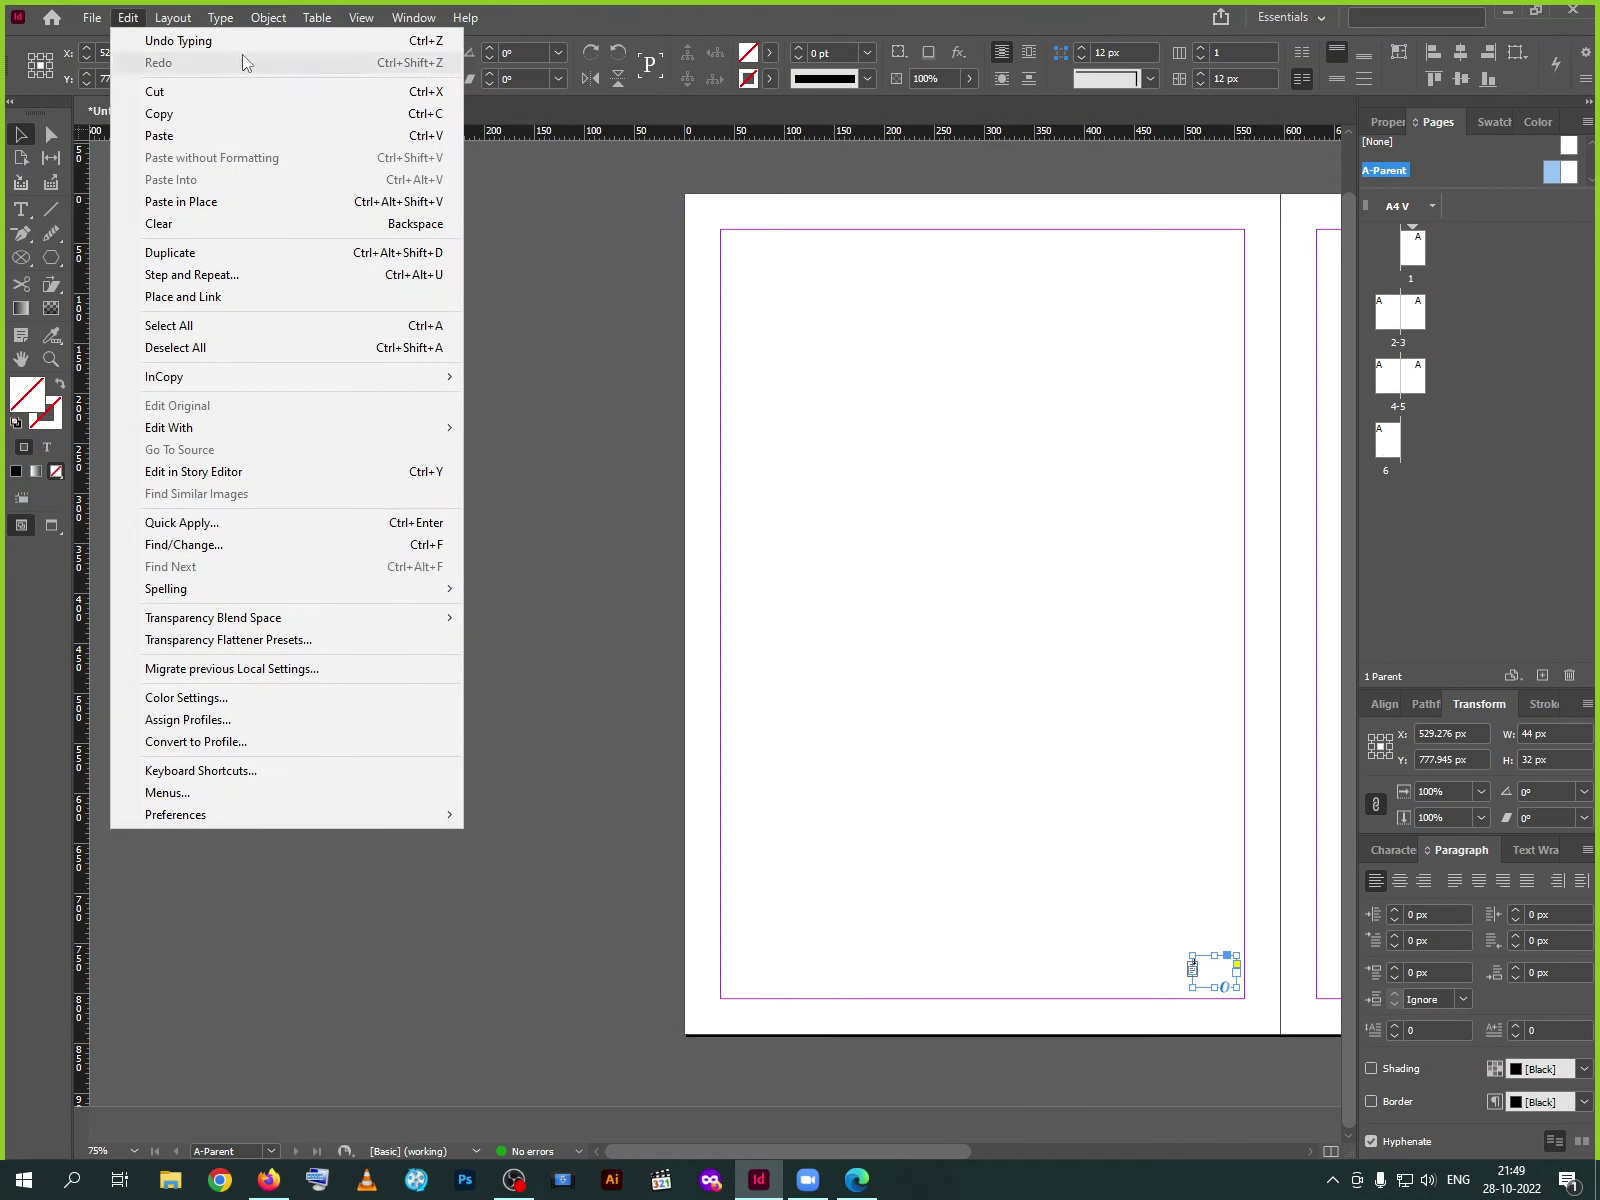
mouse_move(246, 27)
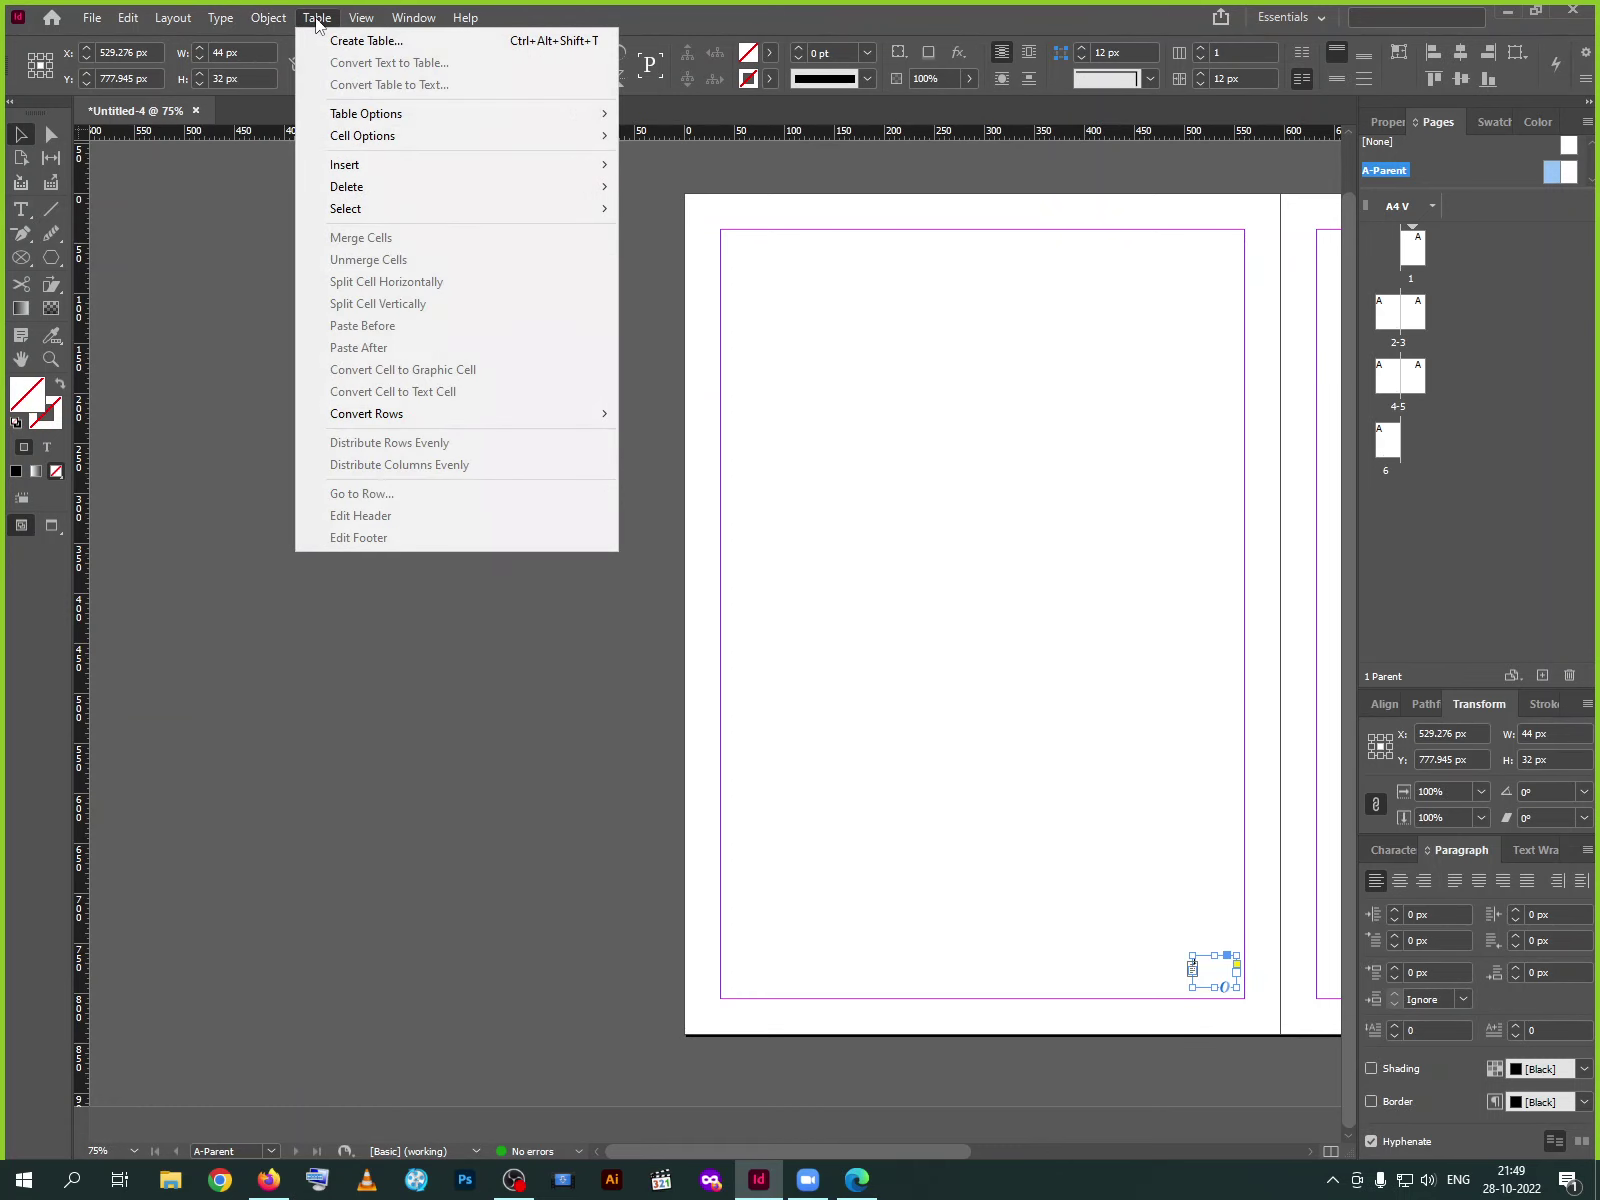
mouse_move(365, 24)
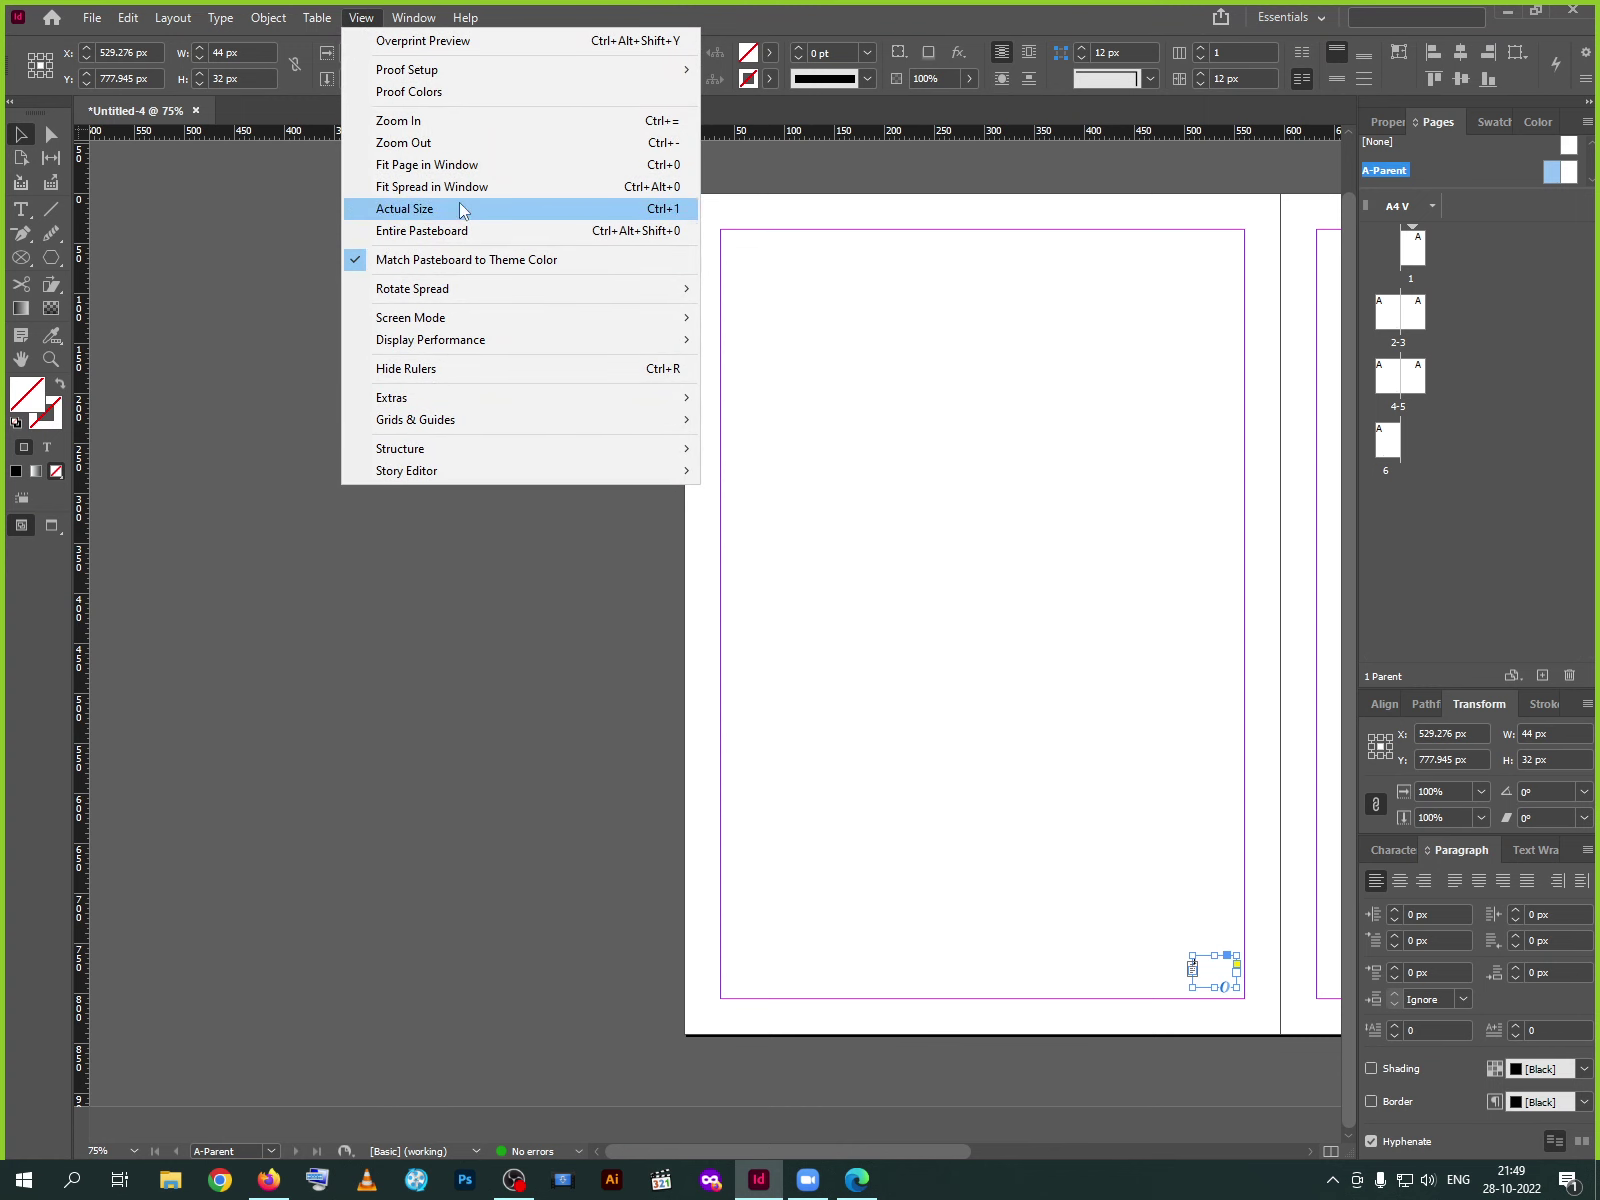
mouse_move(413, 20)
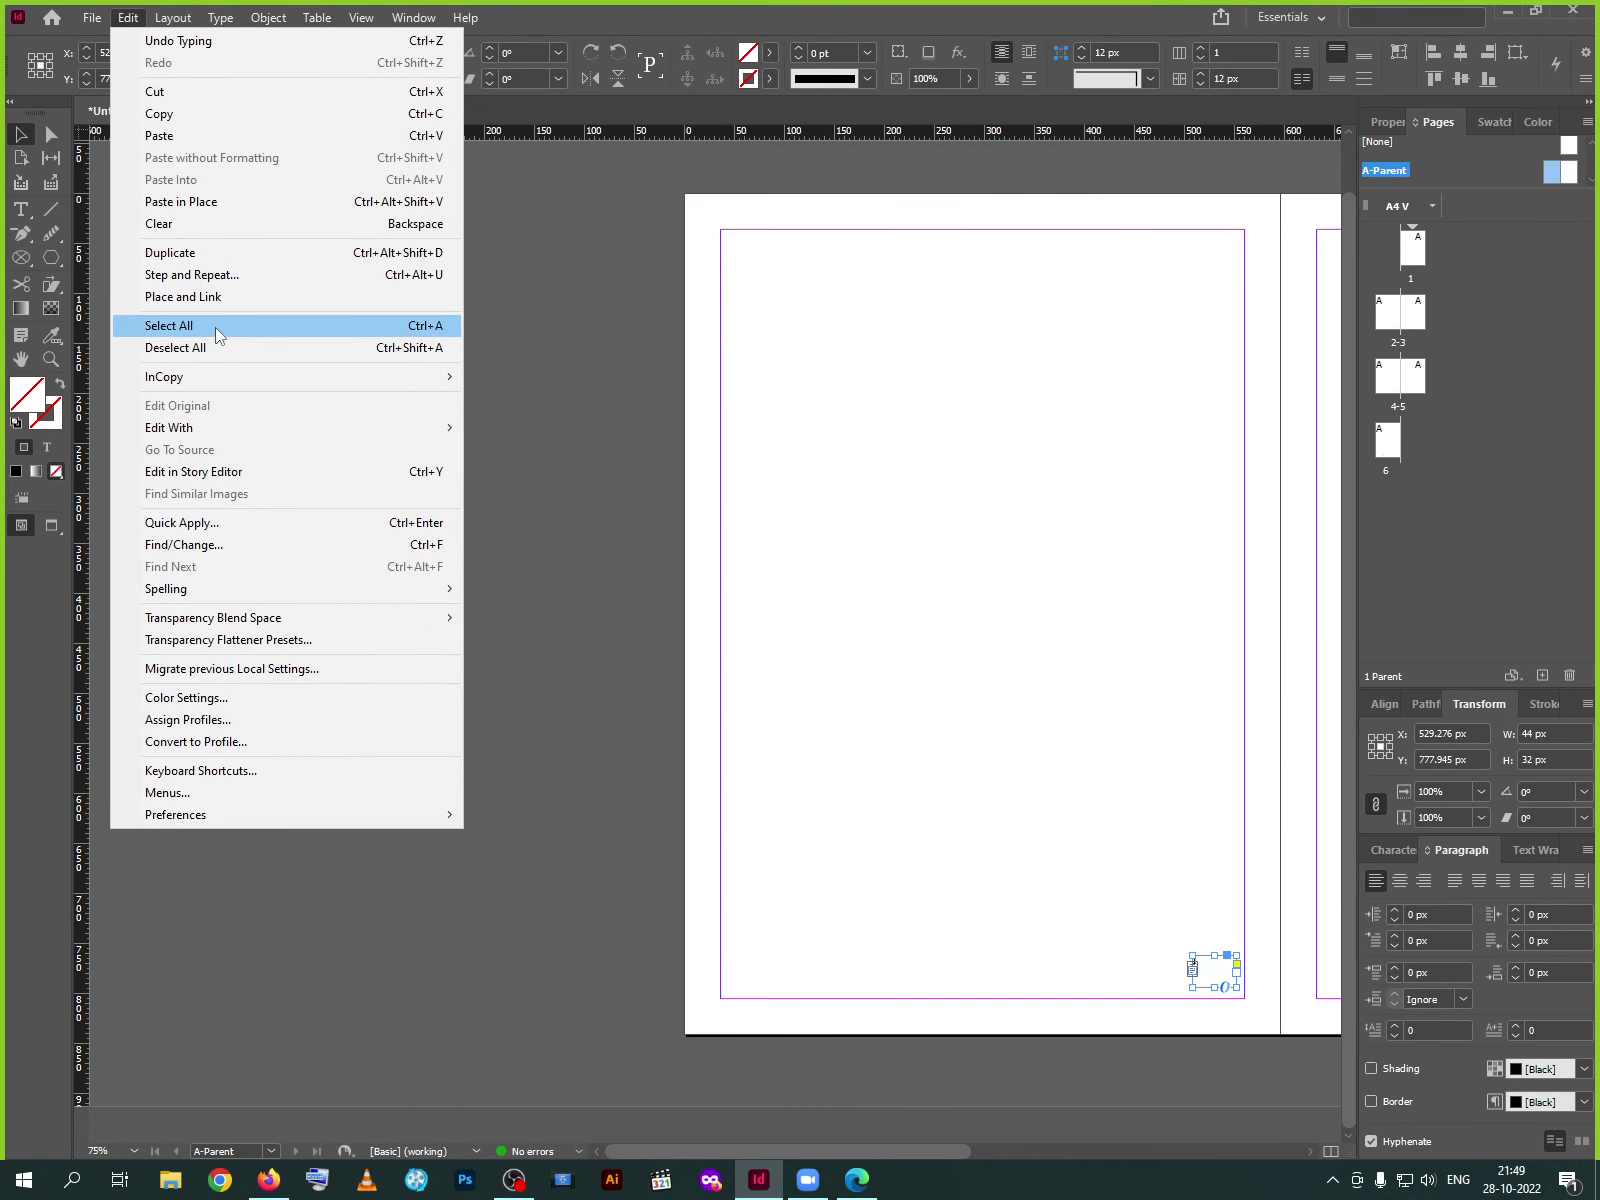
click(112, 28)
click(102, 19)
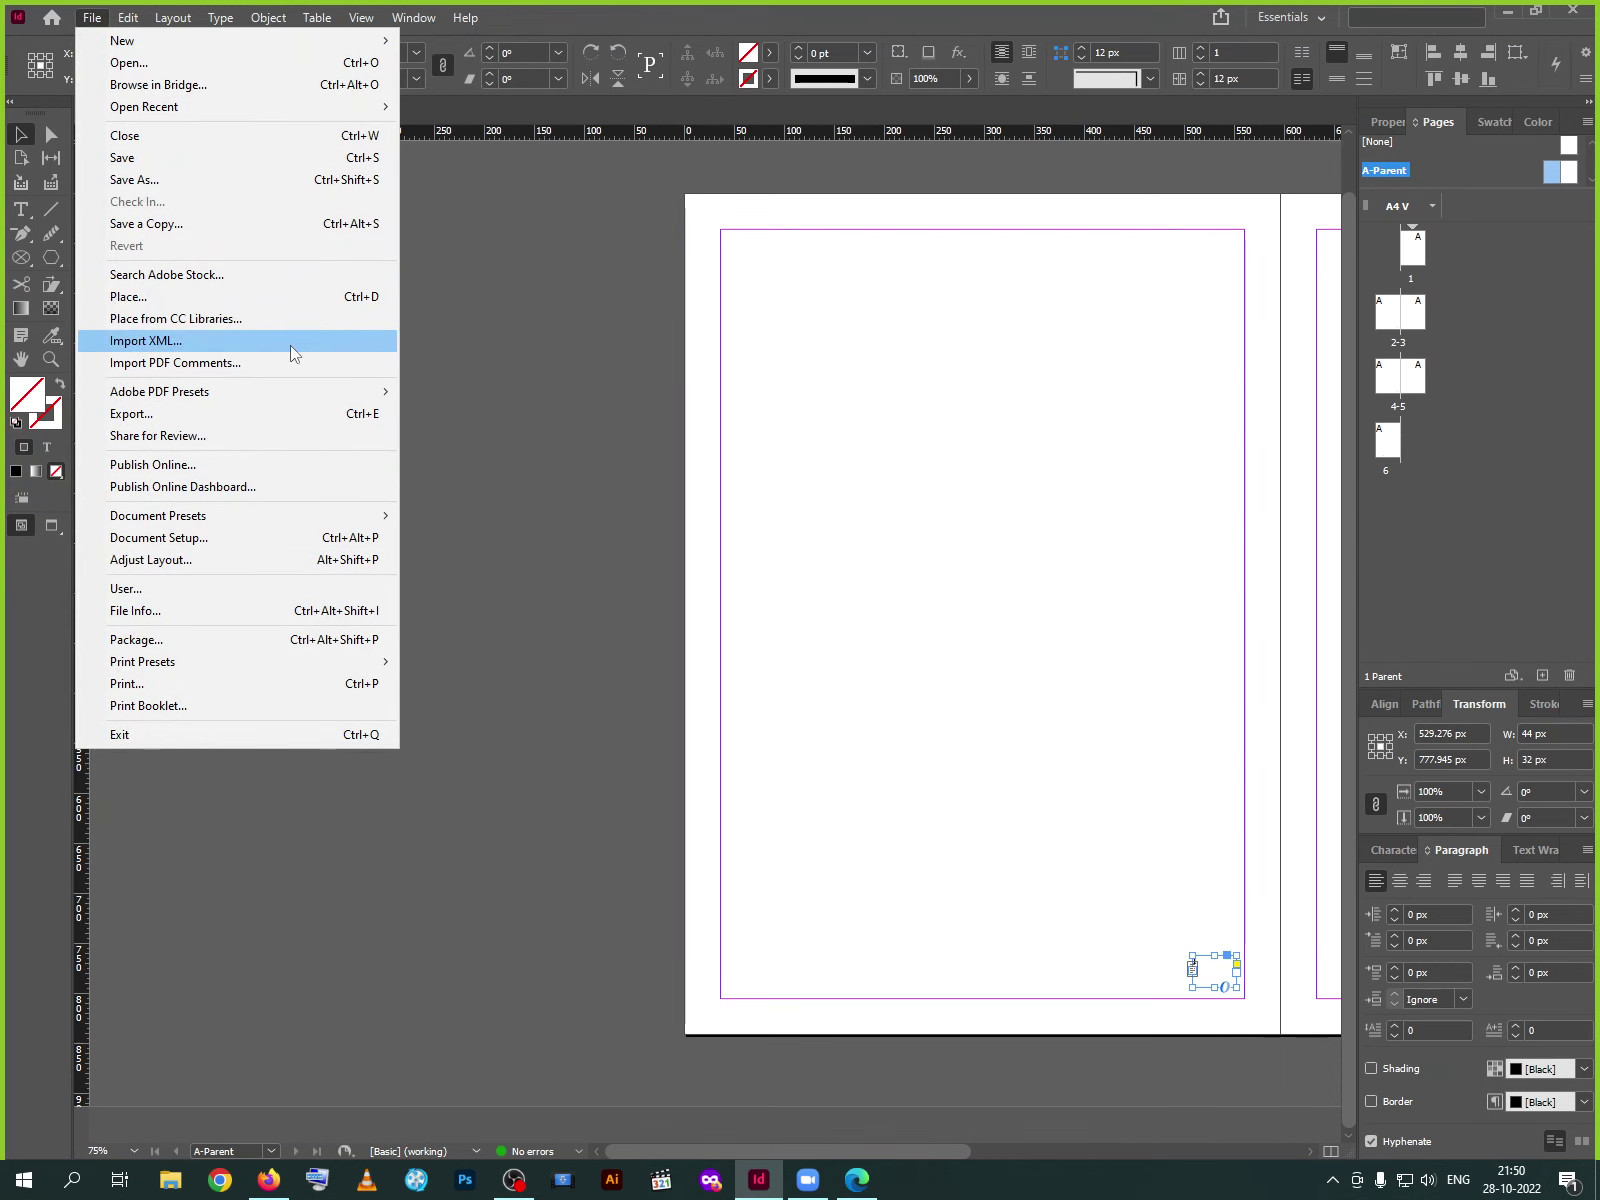
mouse_move(322, 391)
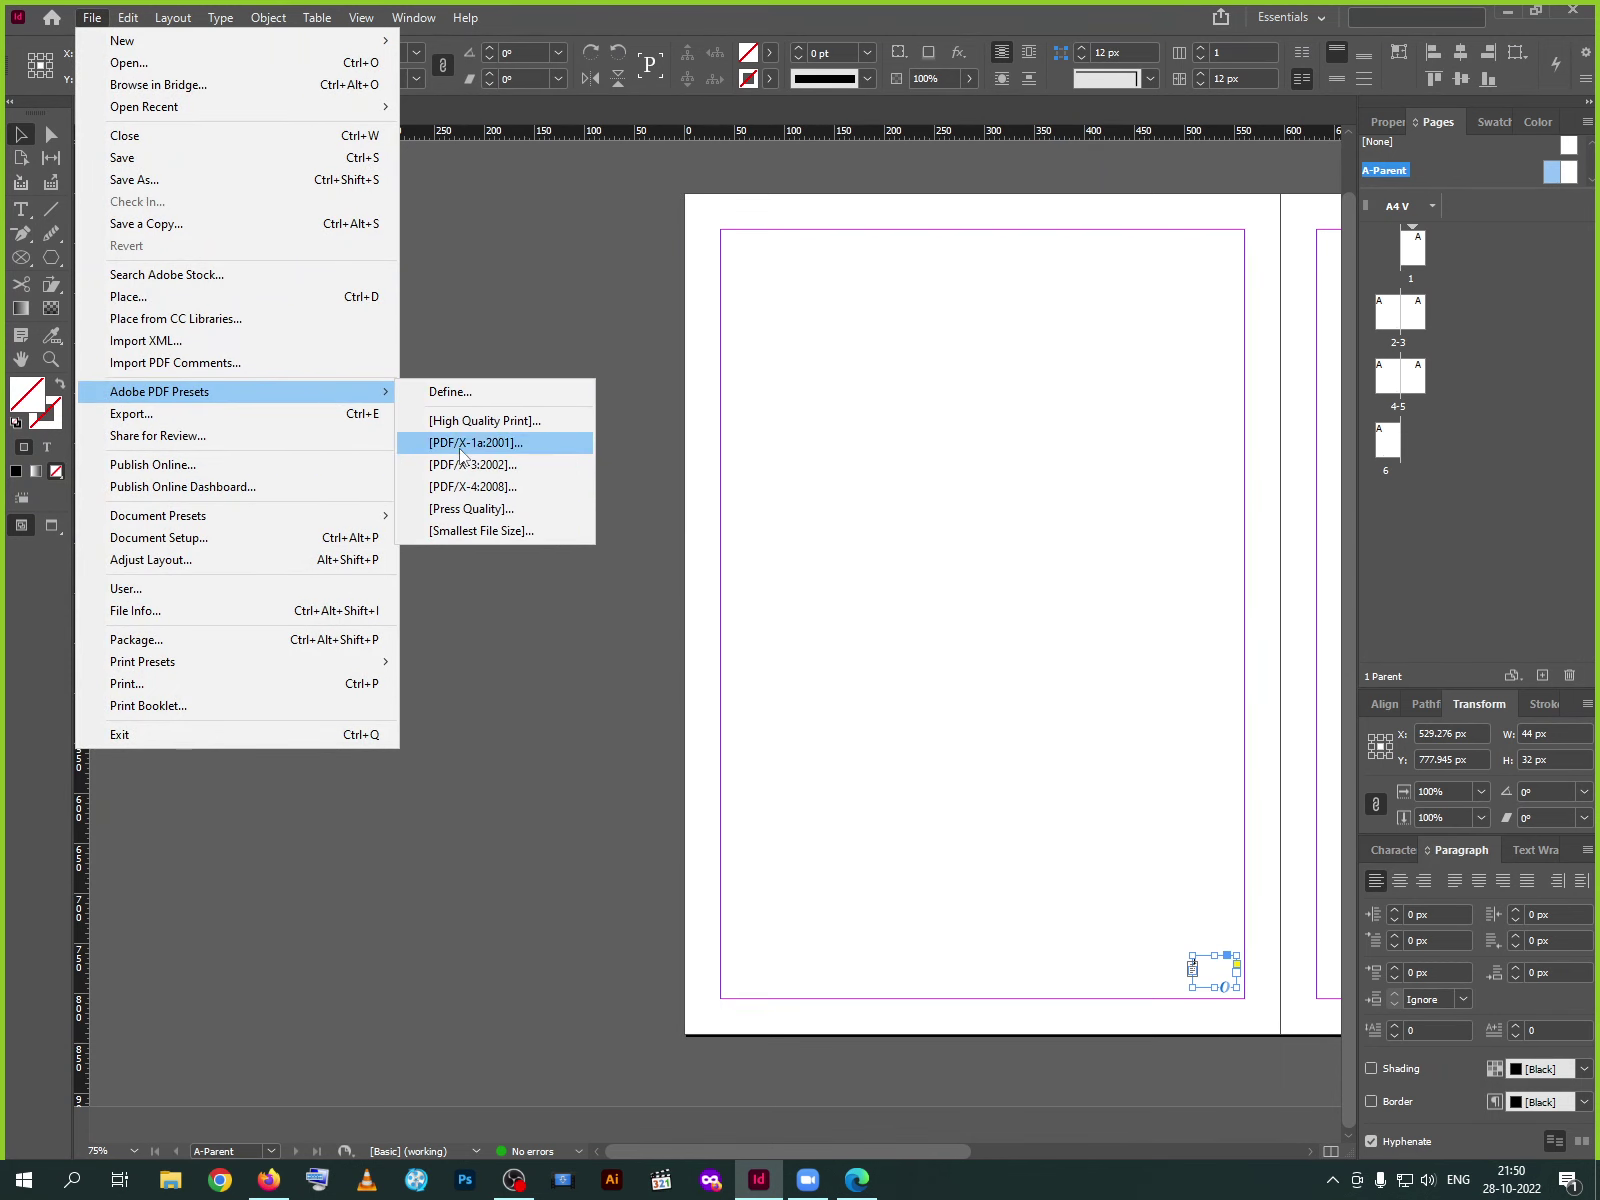
click(635, 362)
click(142, 18)
mouse_move(165, 18)
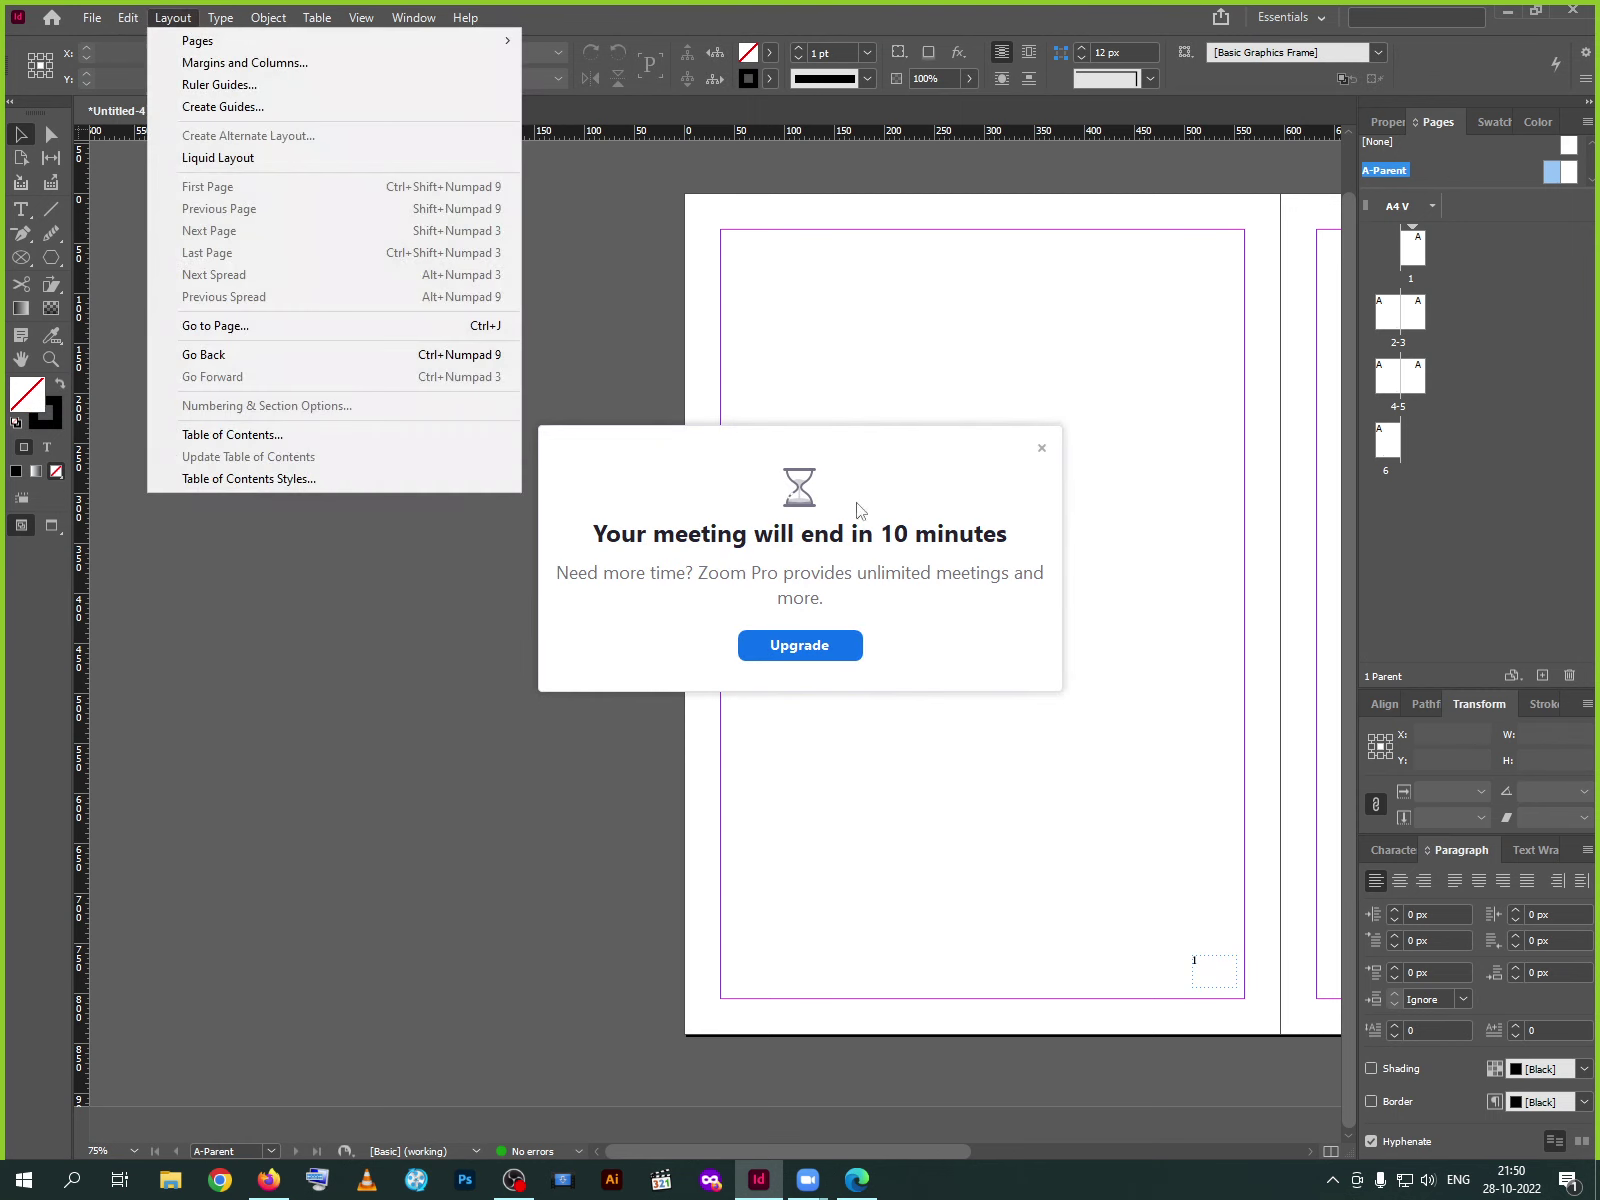
click(1040, 445)
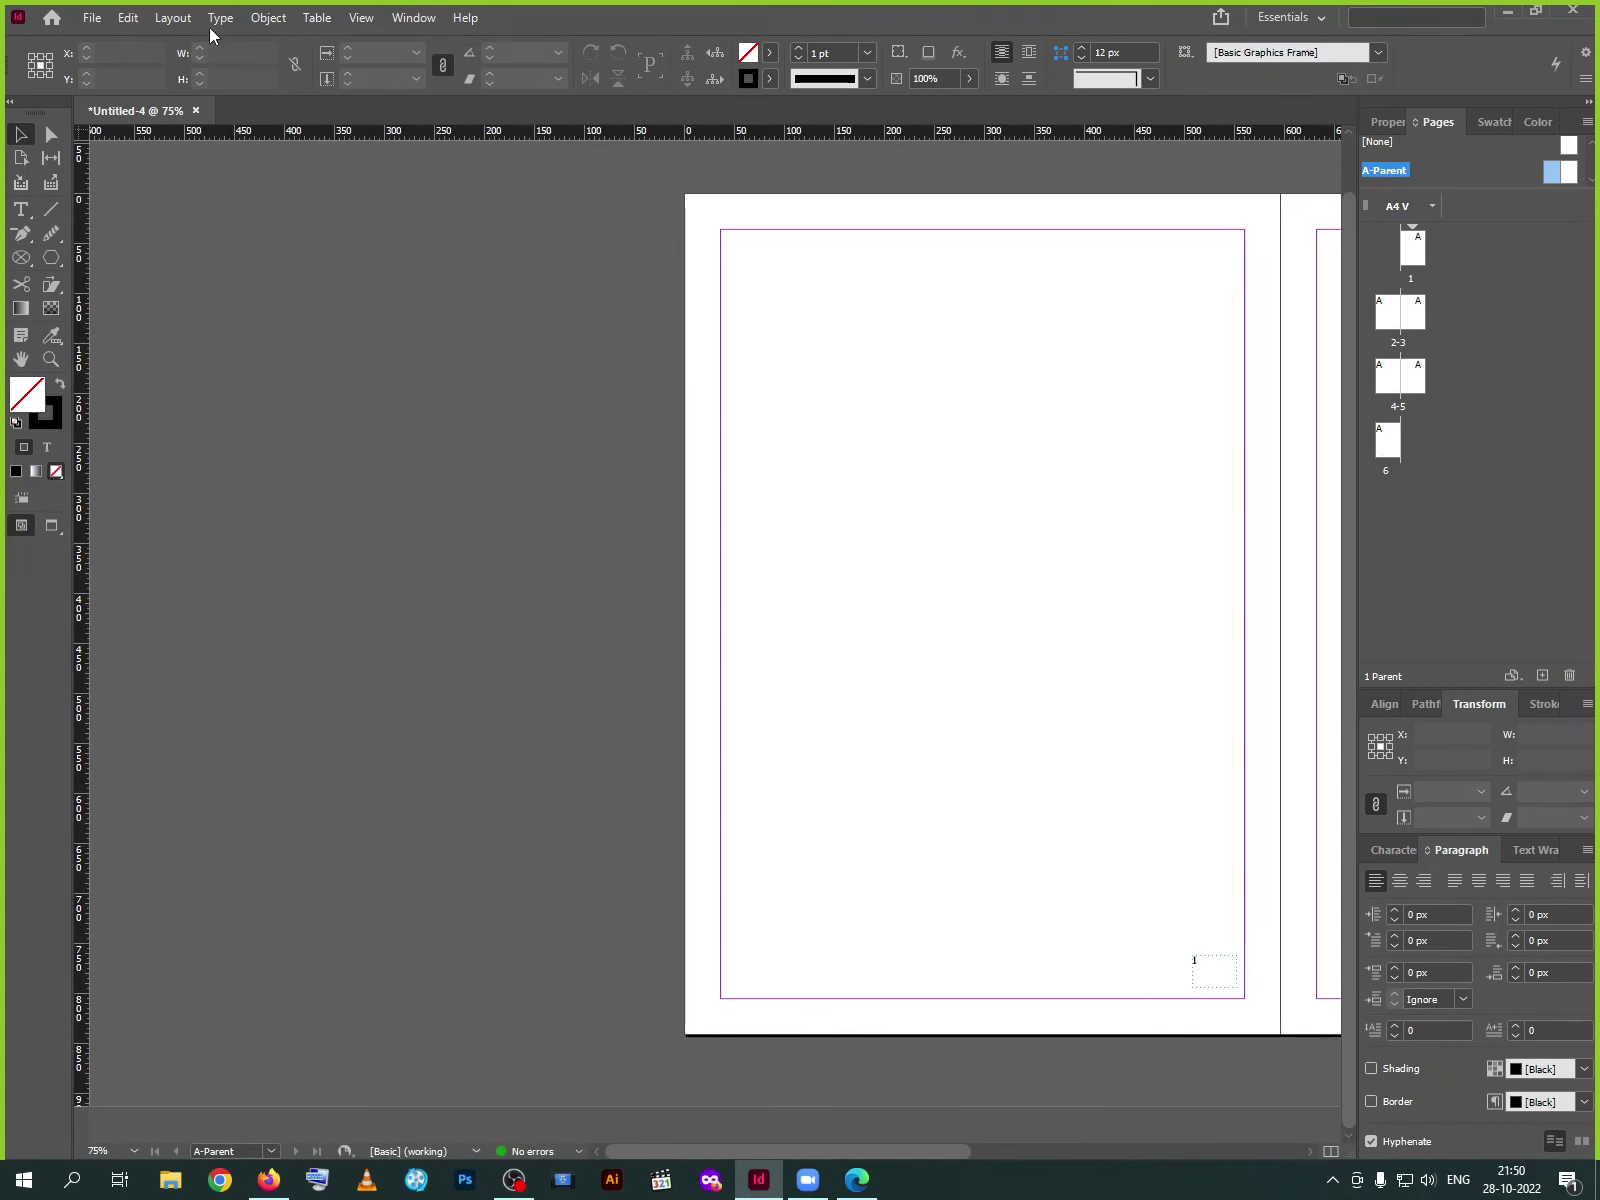
Examine the Table of Contents settings and the available TOC styles, and cancel without generating one
click(172, 18)
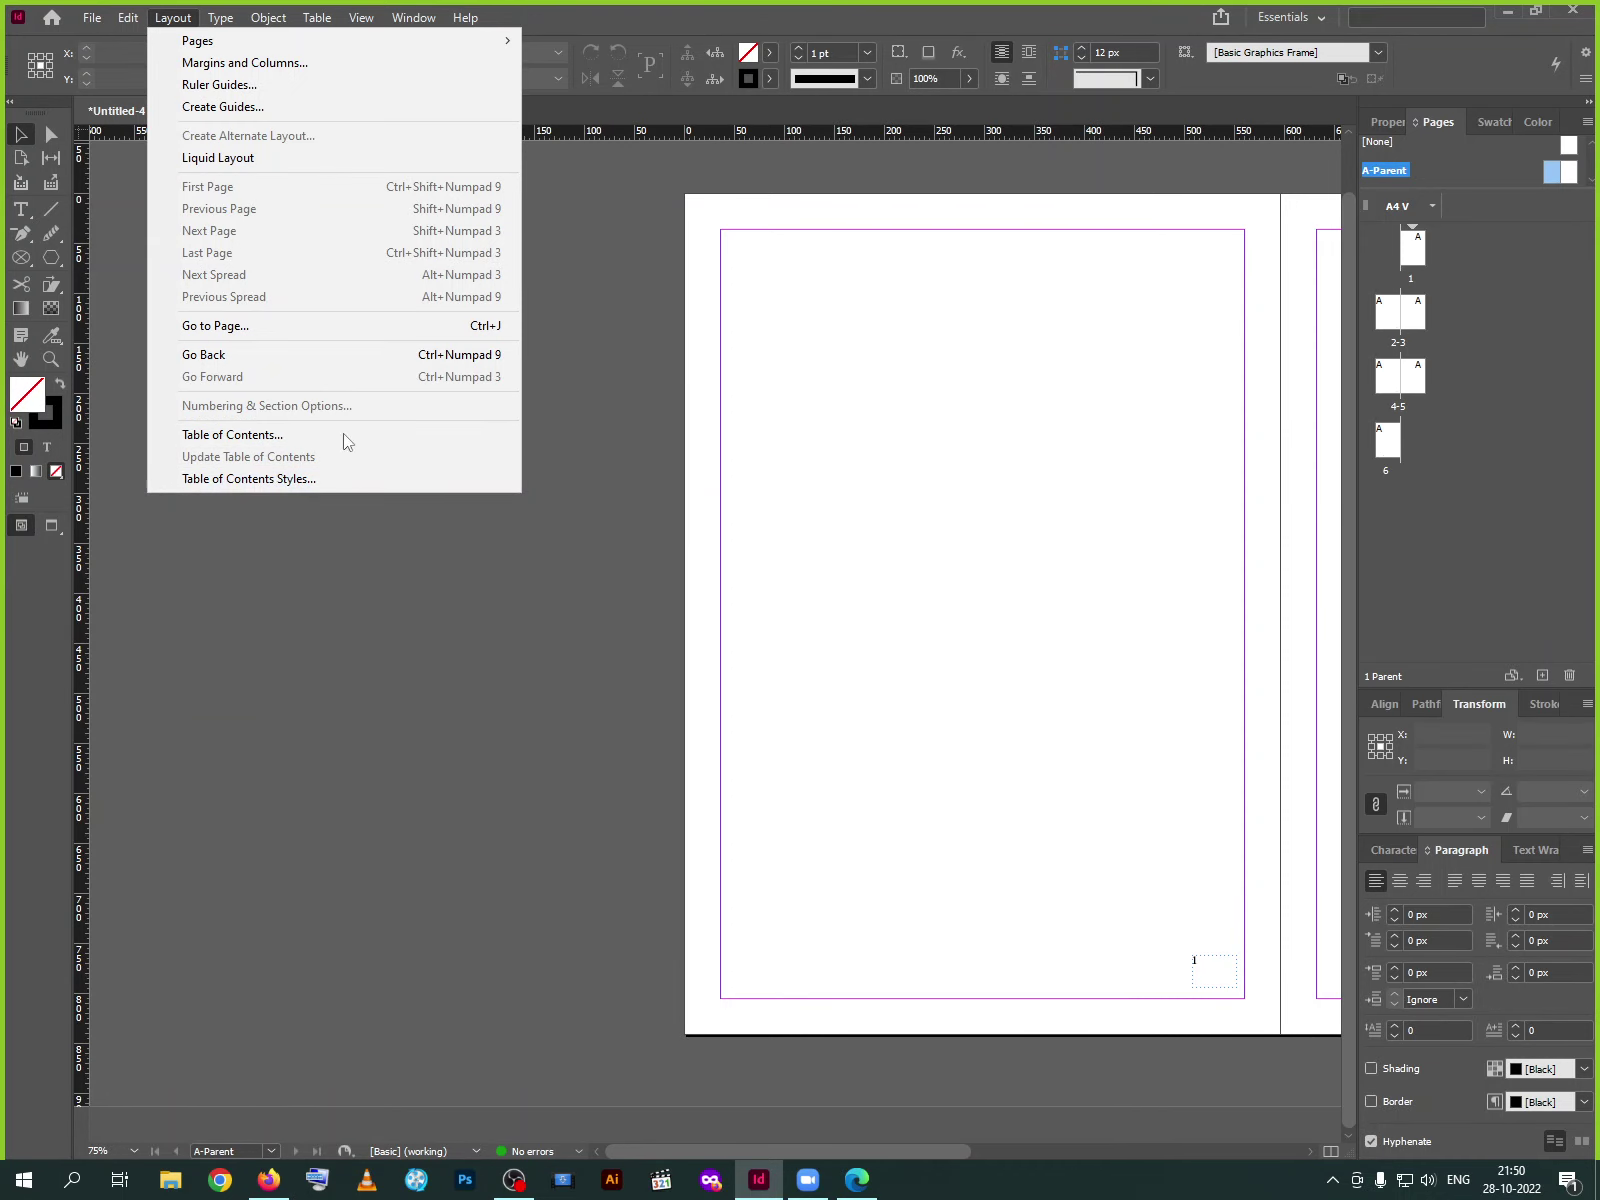
click(266, 441)
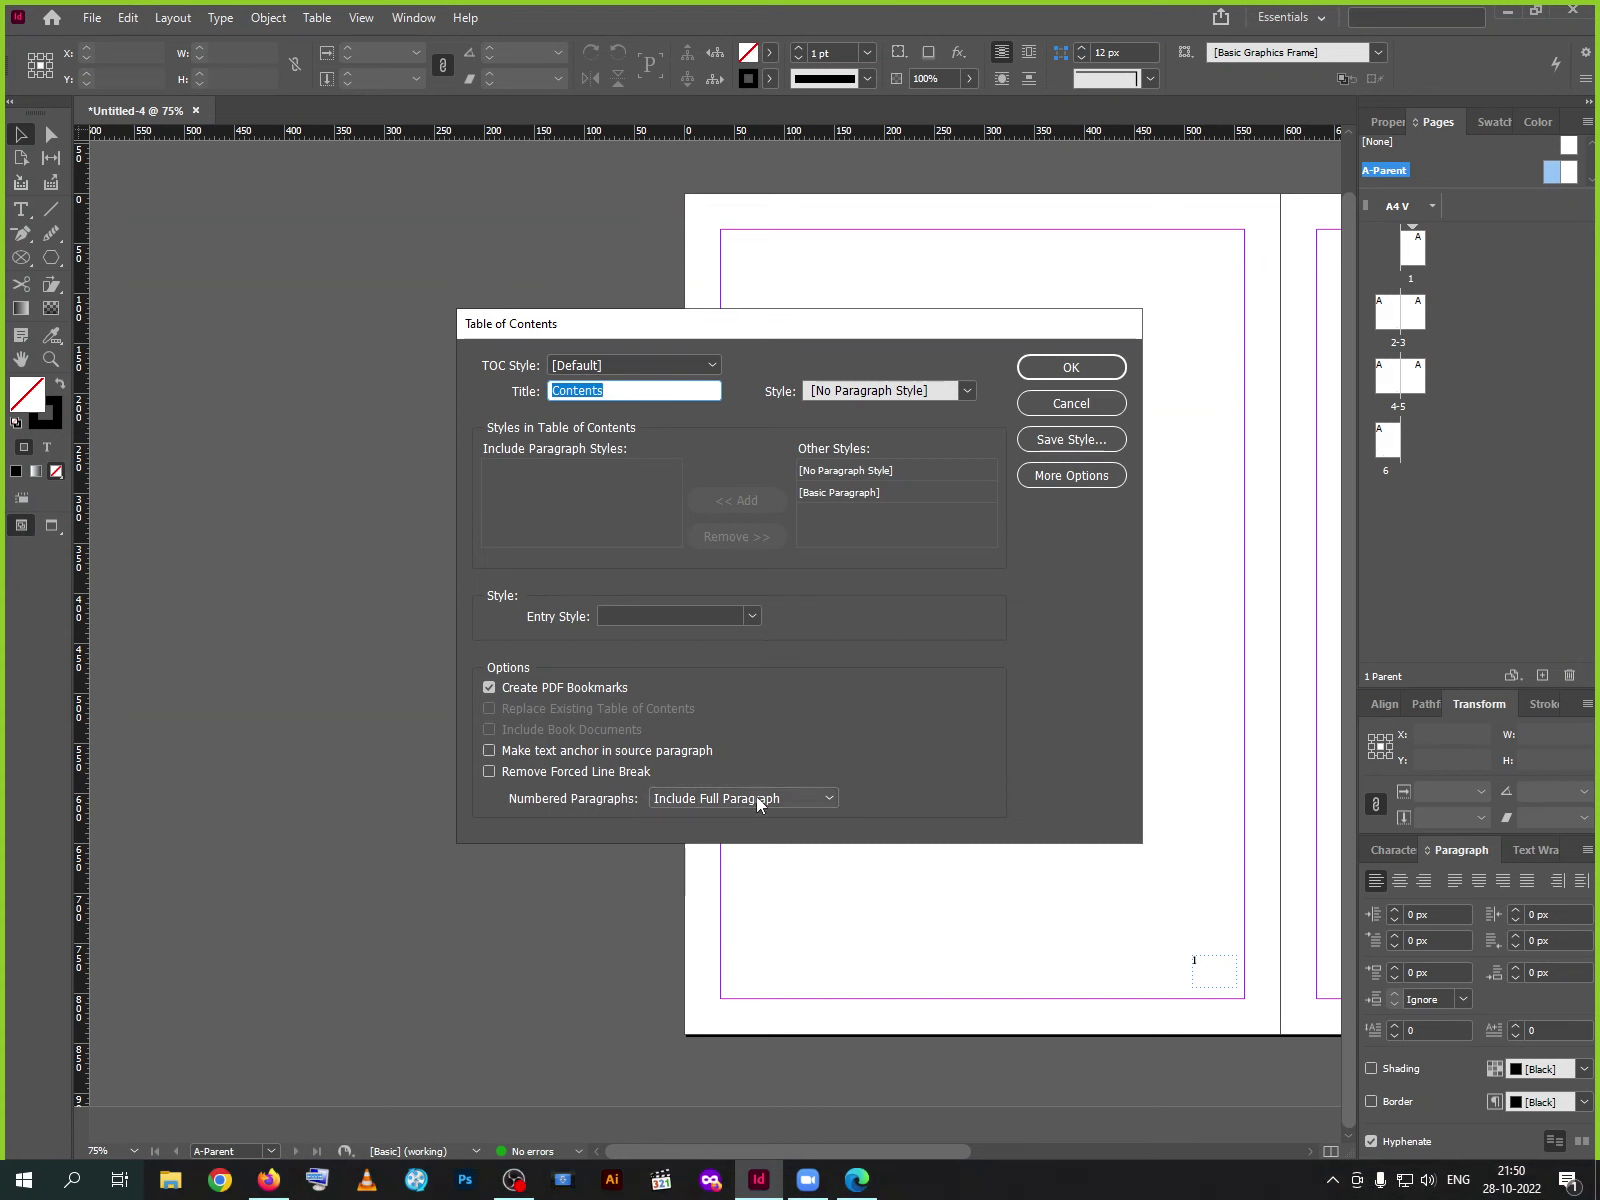
click(661, 369)
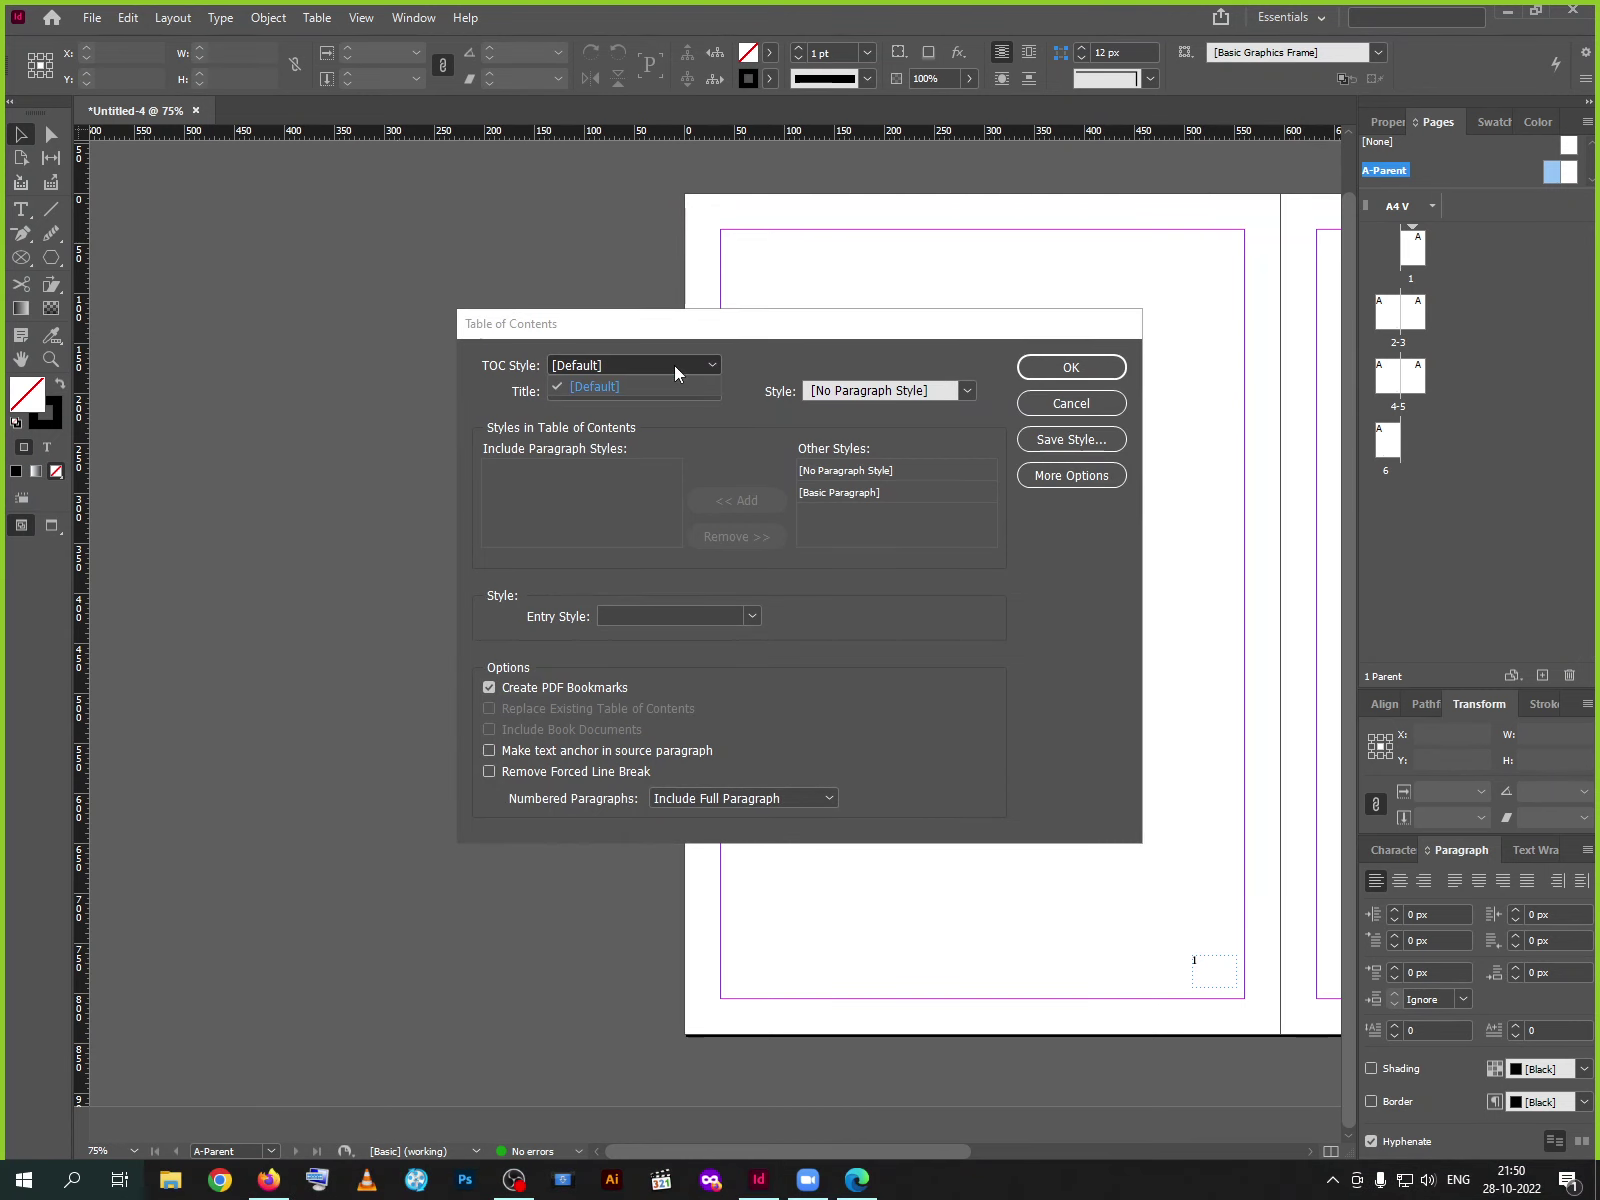
click(684, 390)
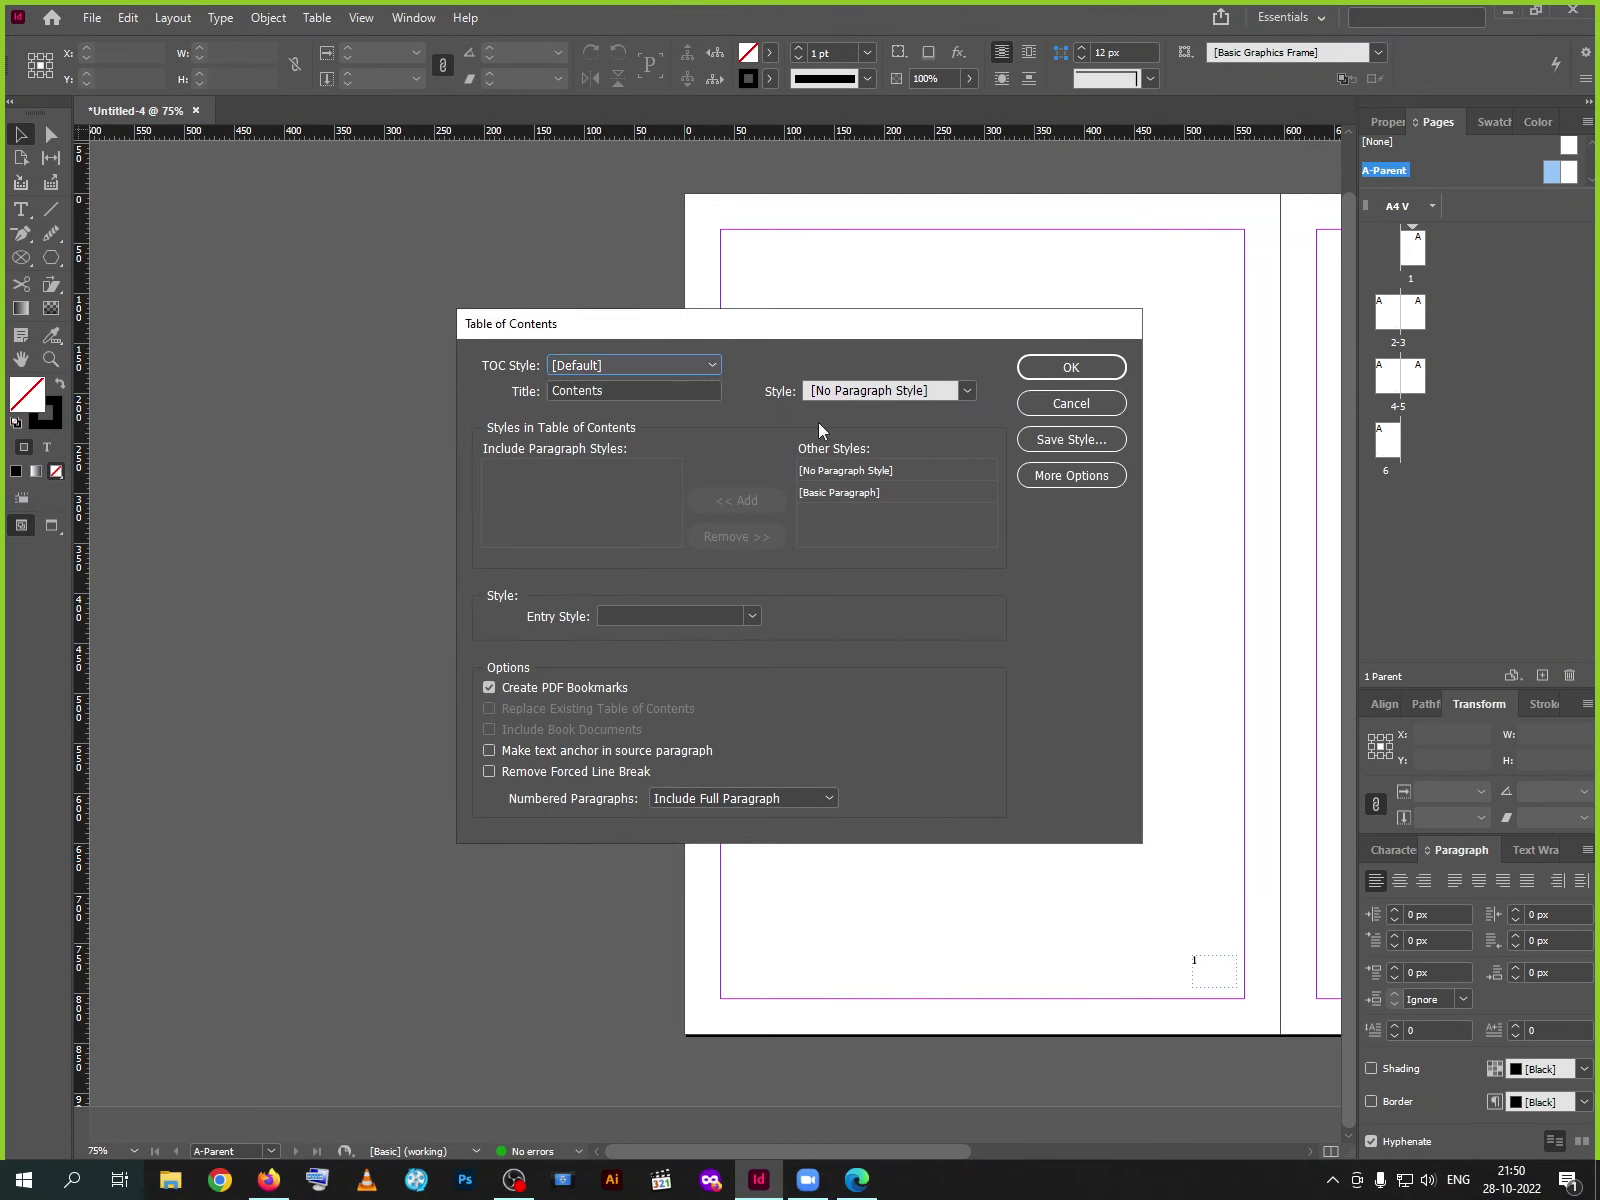
click(1110, 405)
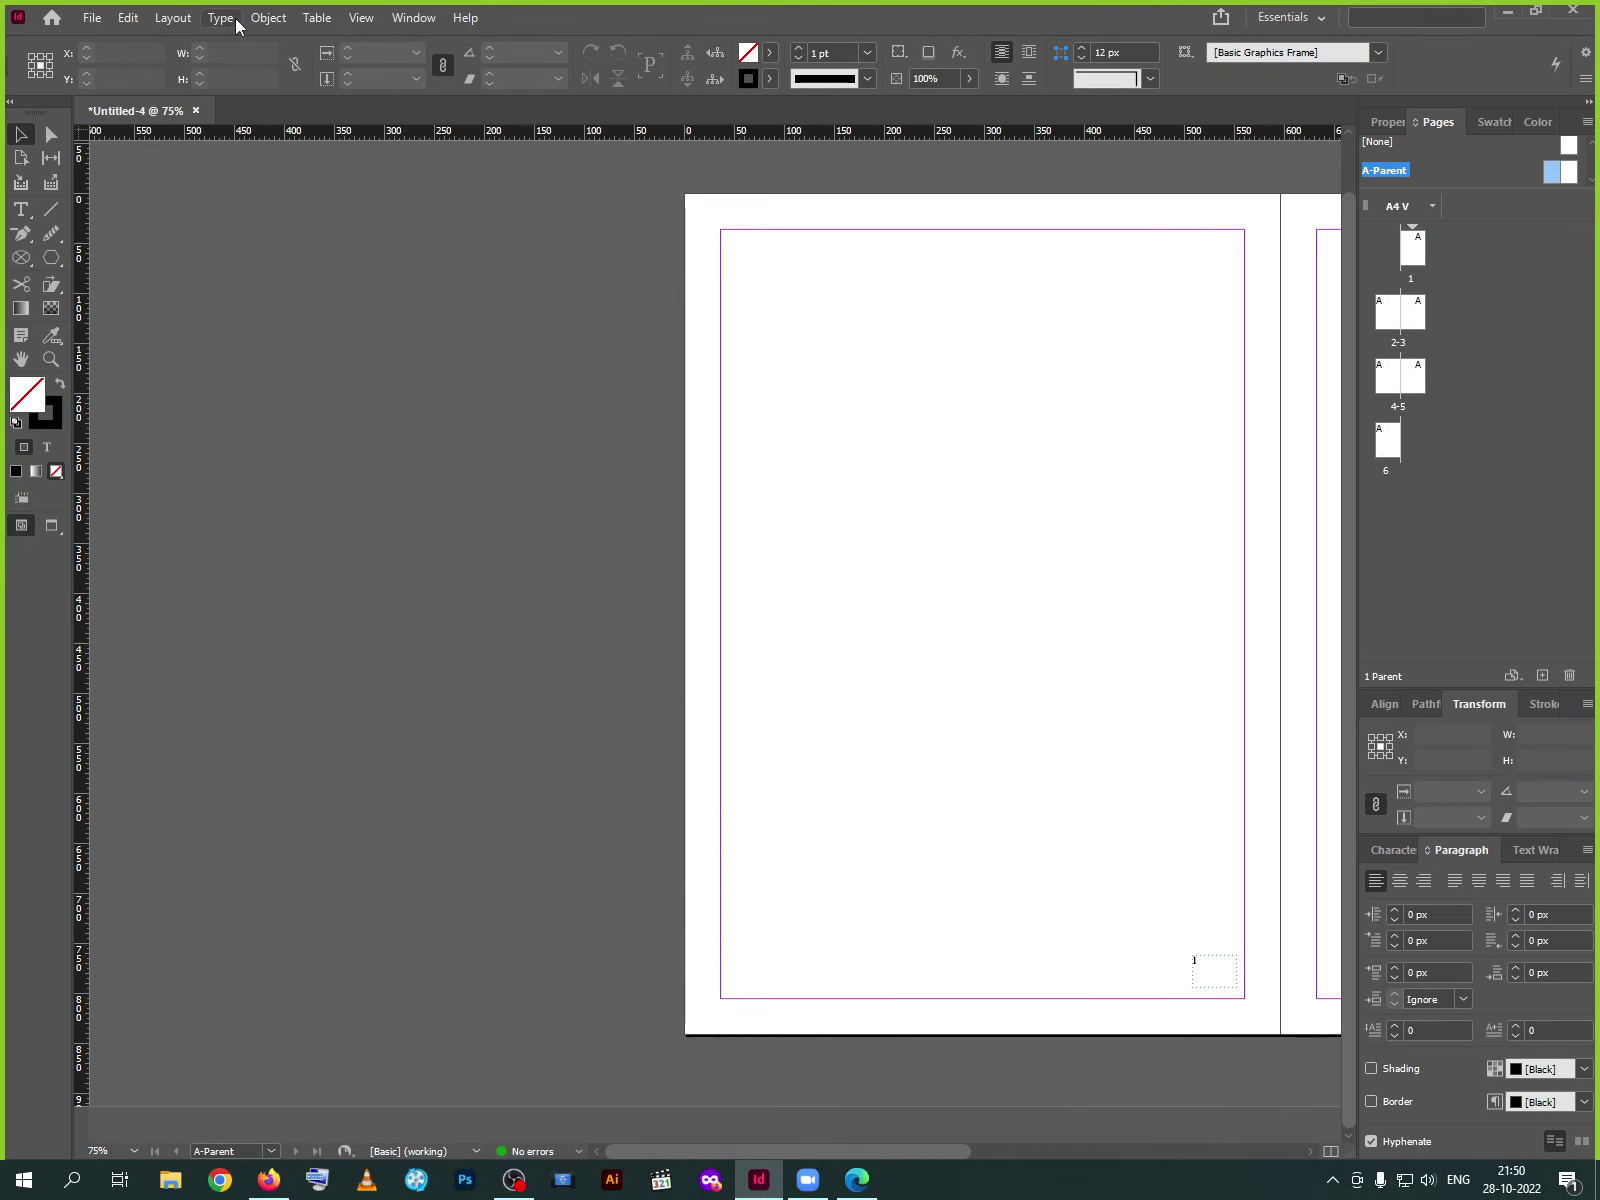
Look through the Object and Type commands for the special-character page number markers
click(268, 17)
mouse_move(360, 676)
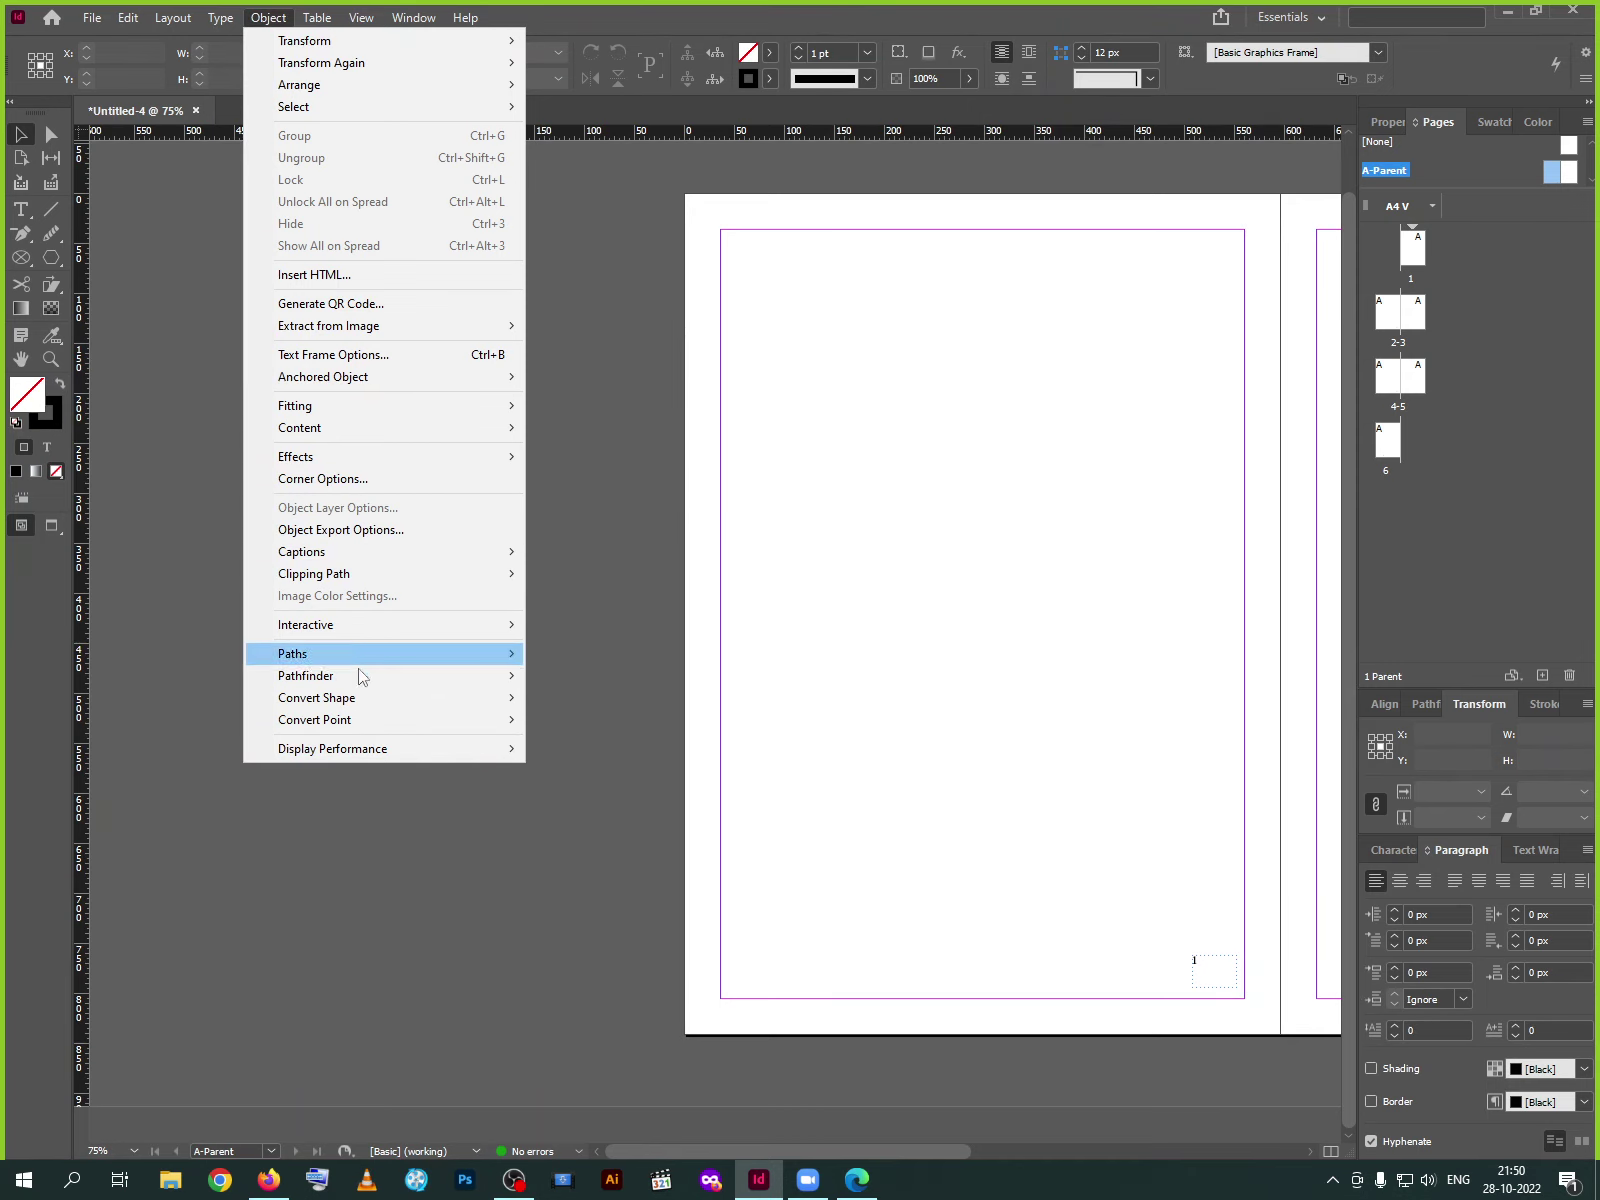
mouse_move(356, 748)
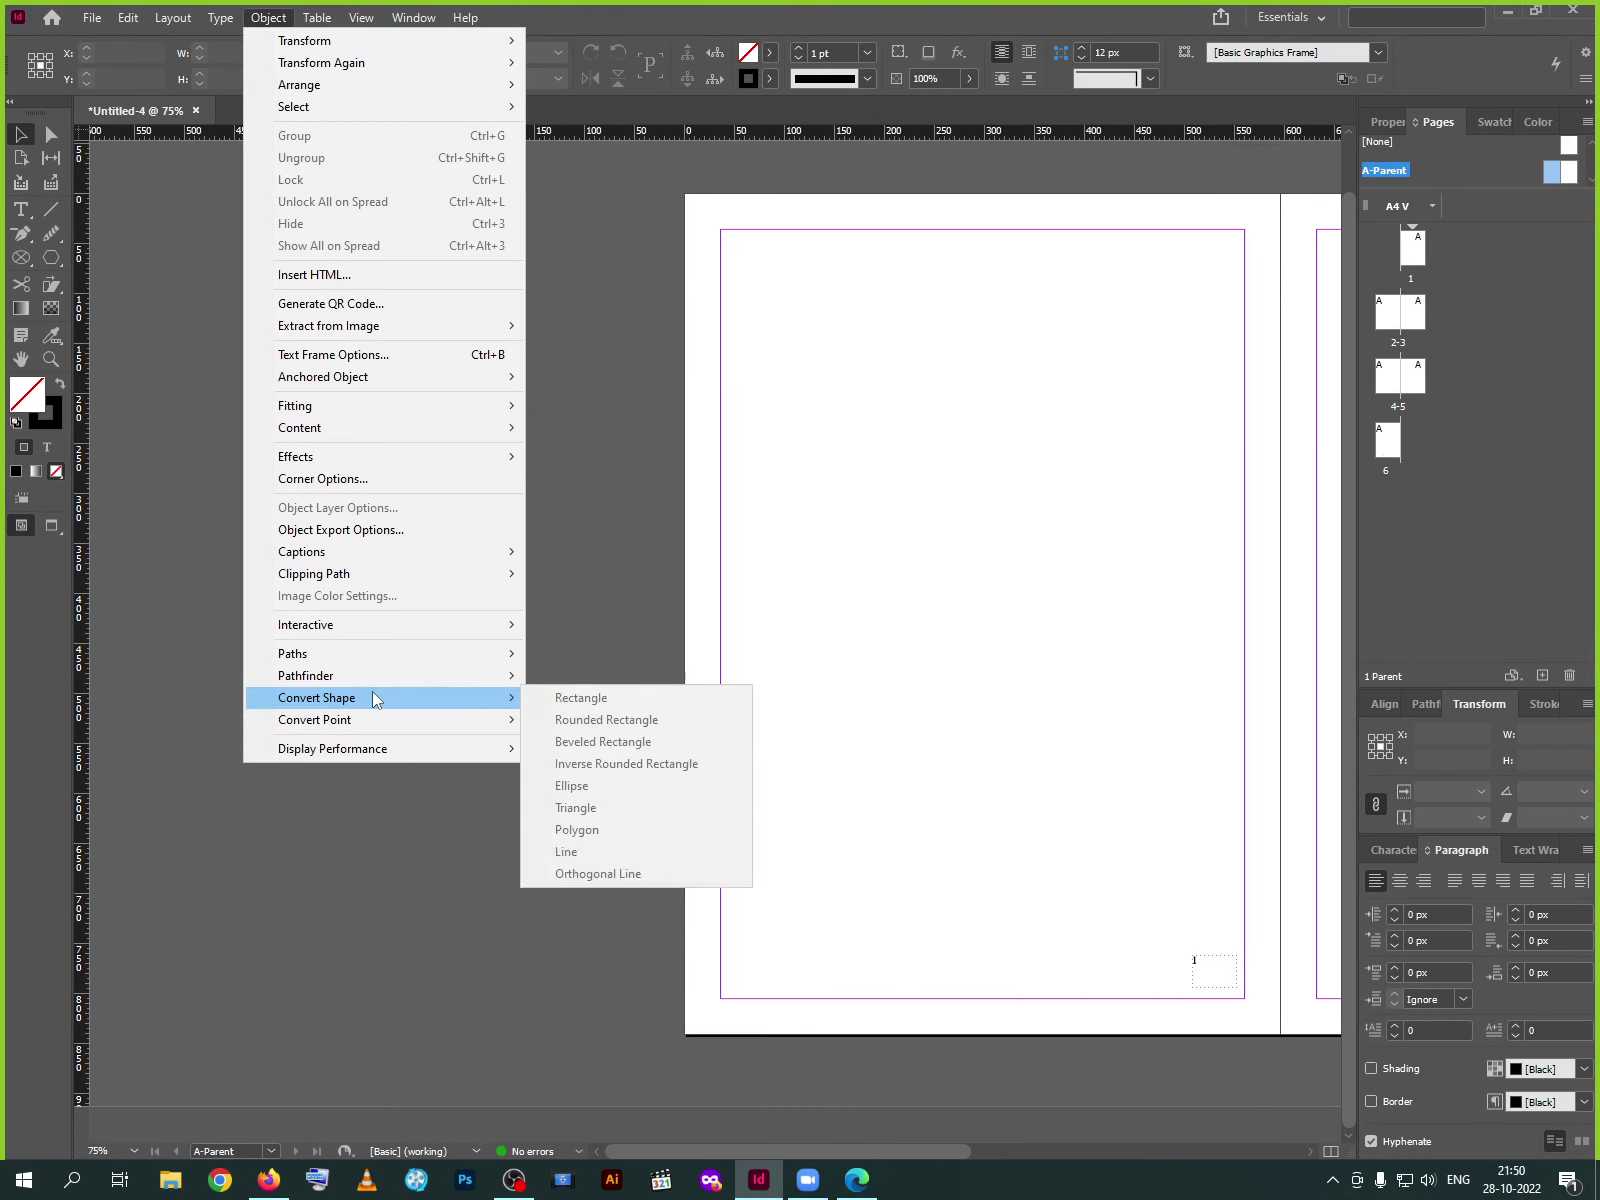
mouse_move(396, 626)
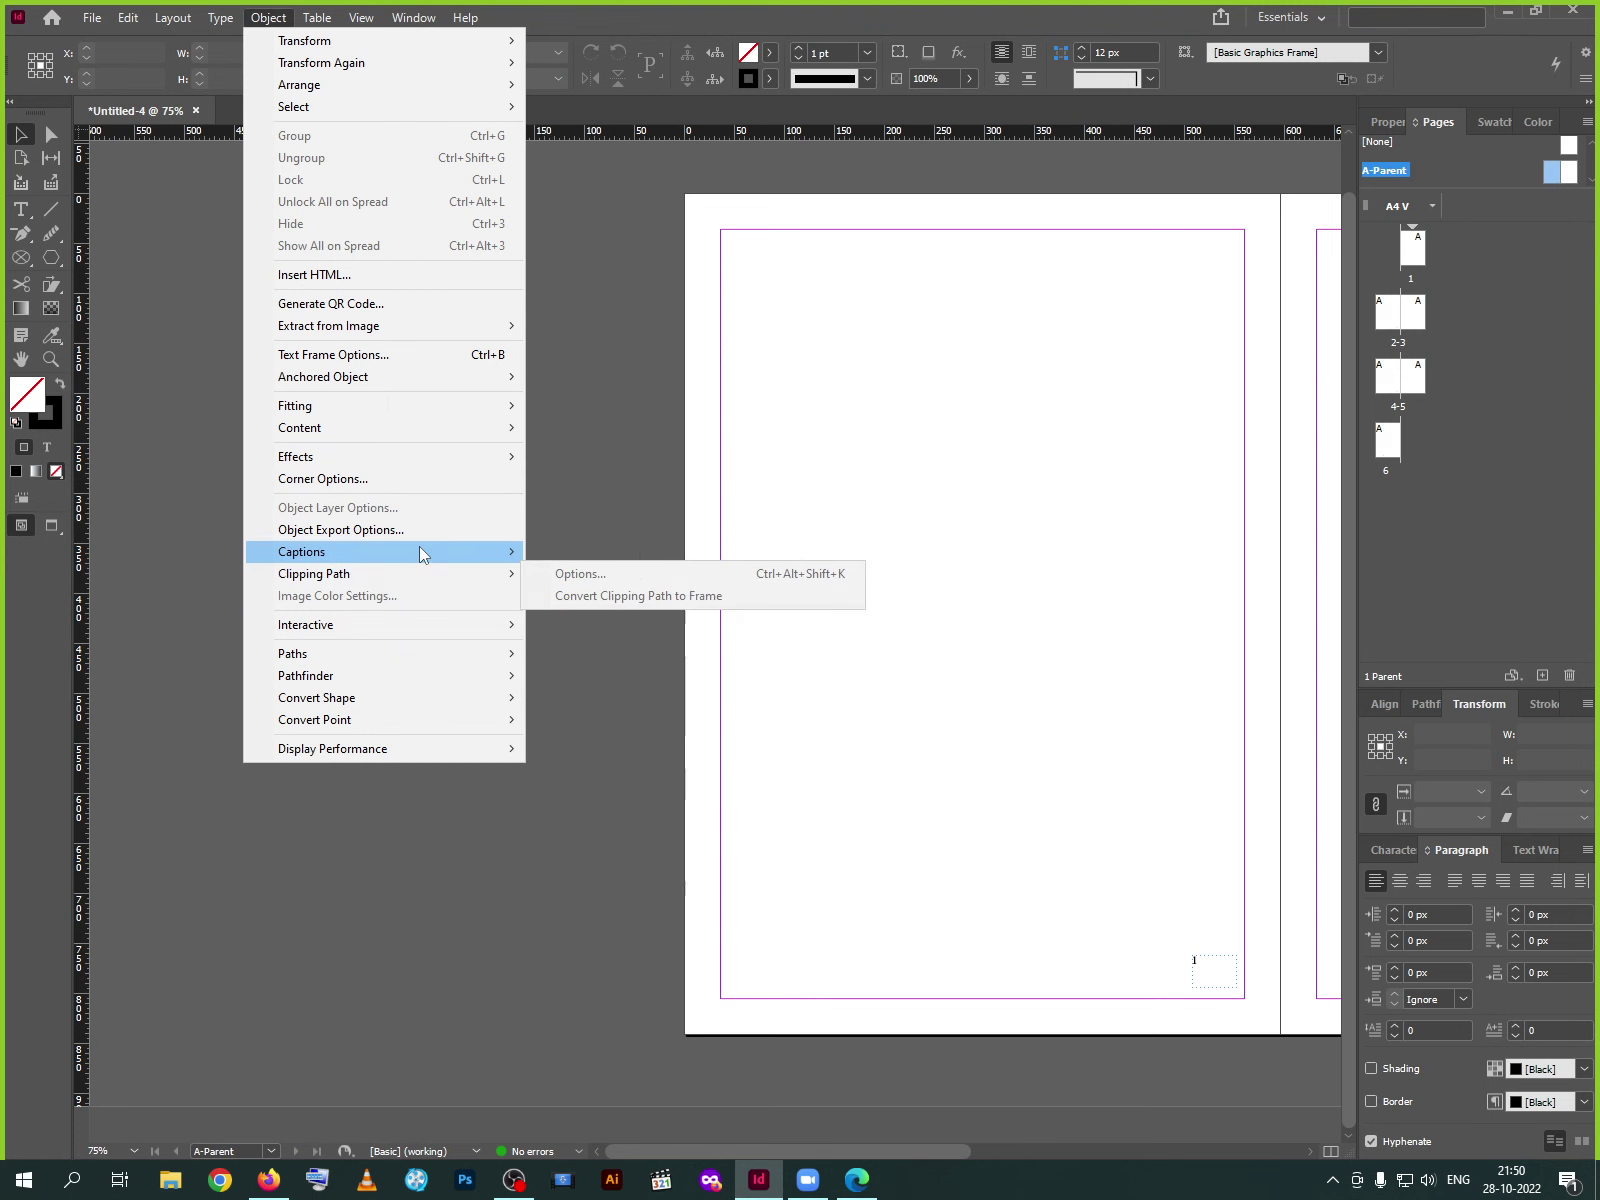
mouse_move(420, 455)
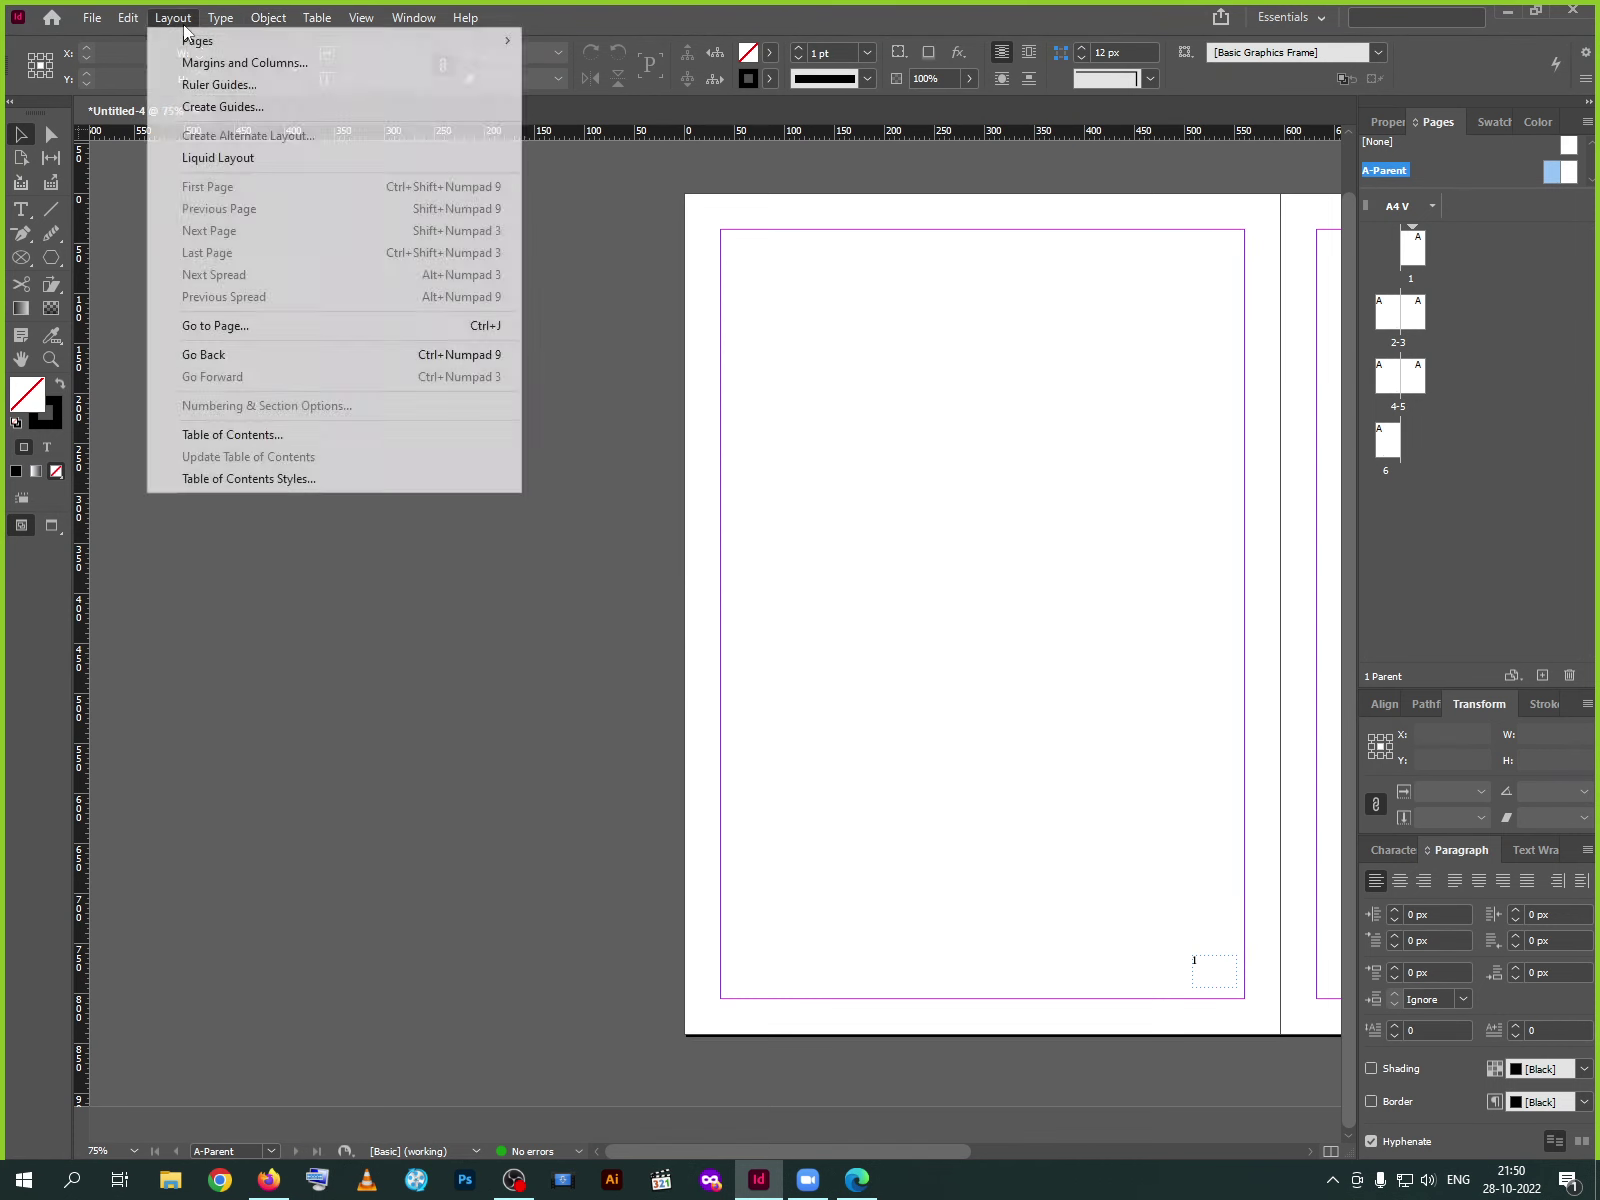
mouse_move(220, 17)
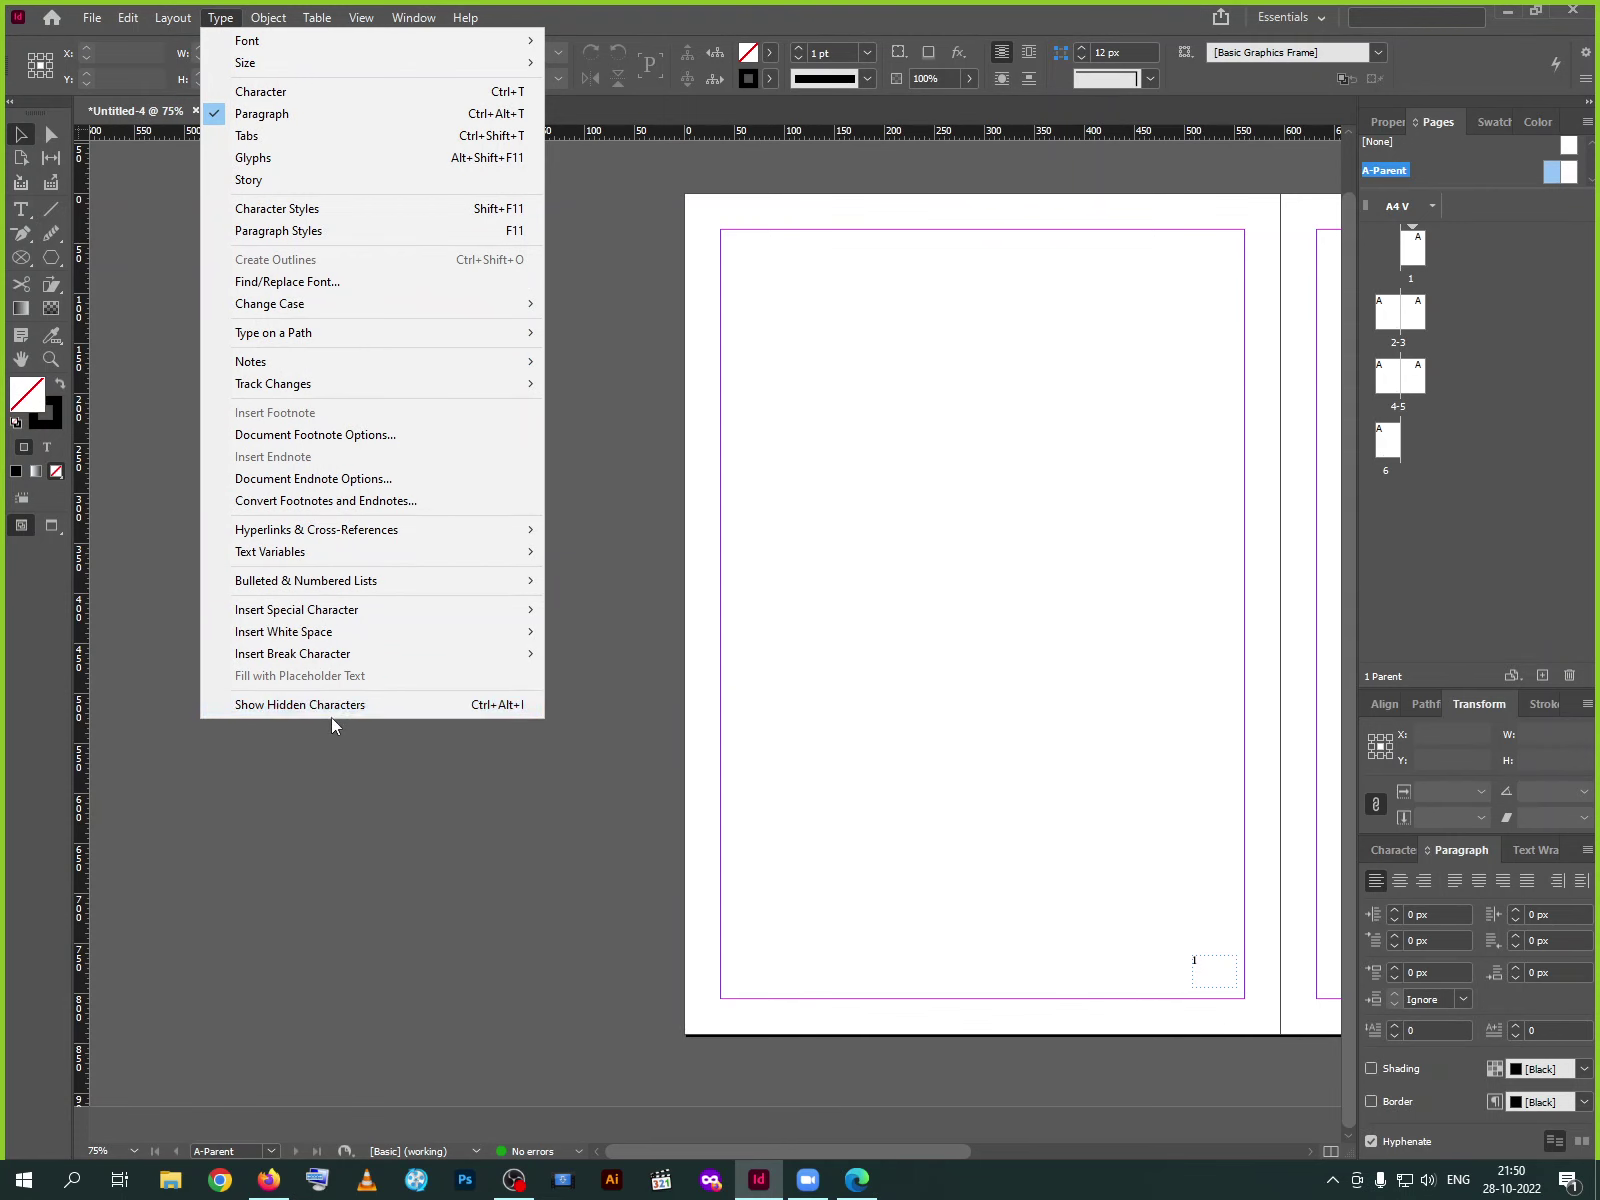
mouse_move(349, 619)
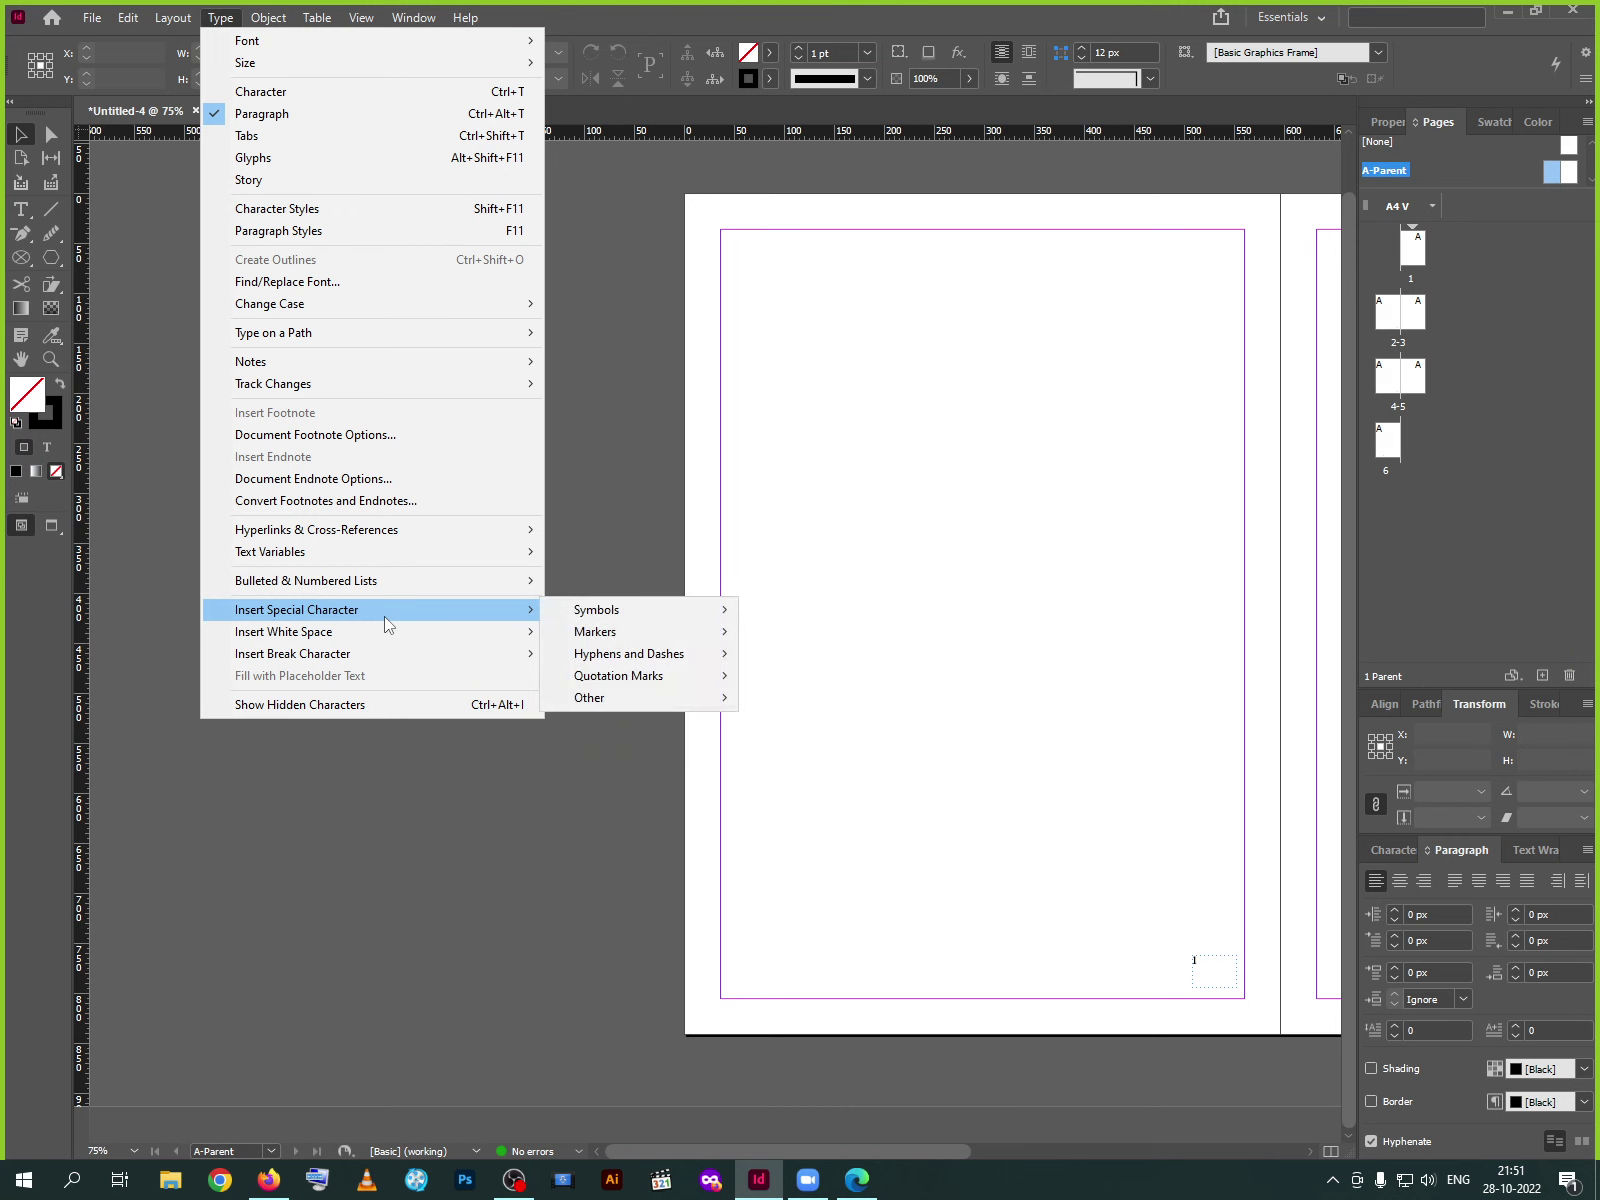
mouse_move(662, 640)
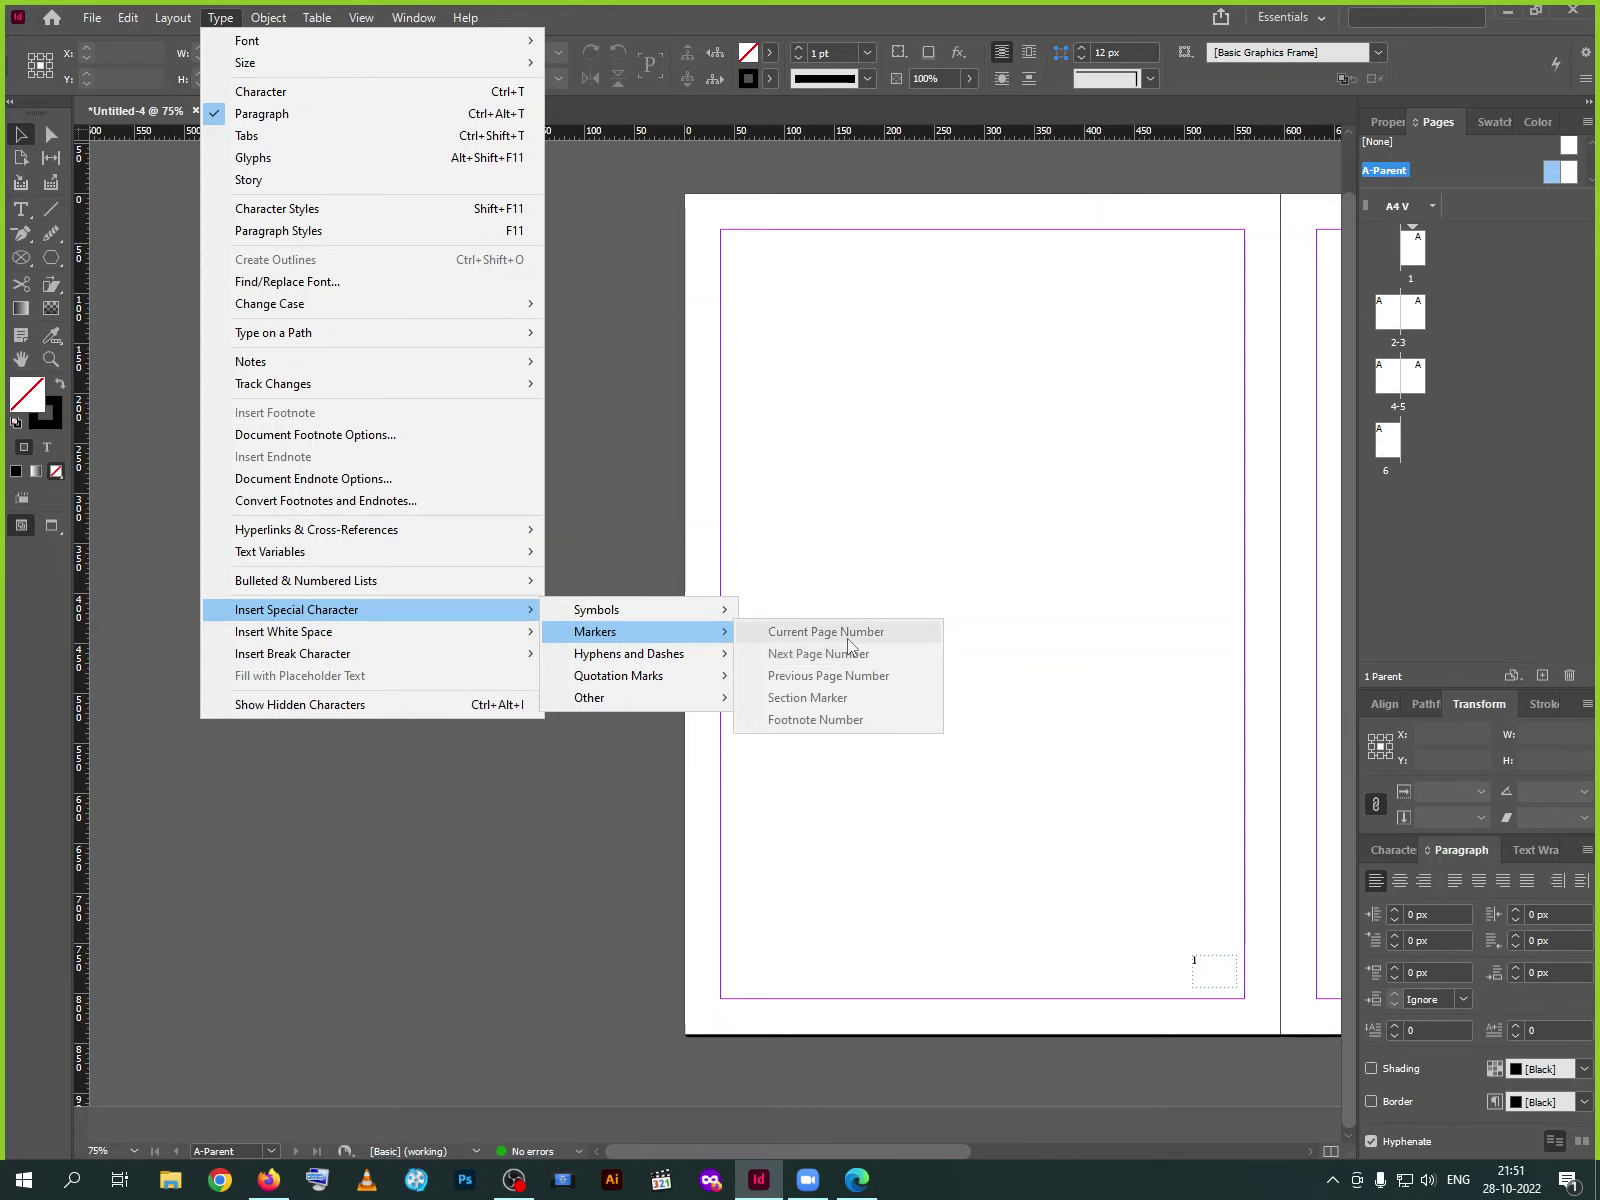
click(1050, 892)
click(1207, 968)
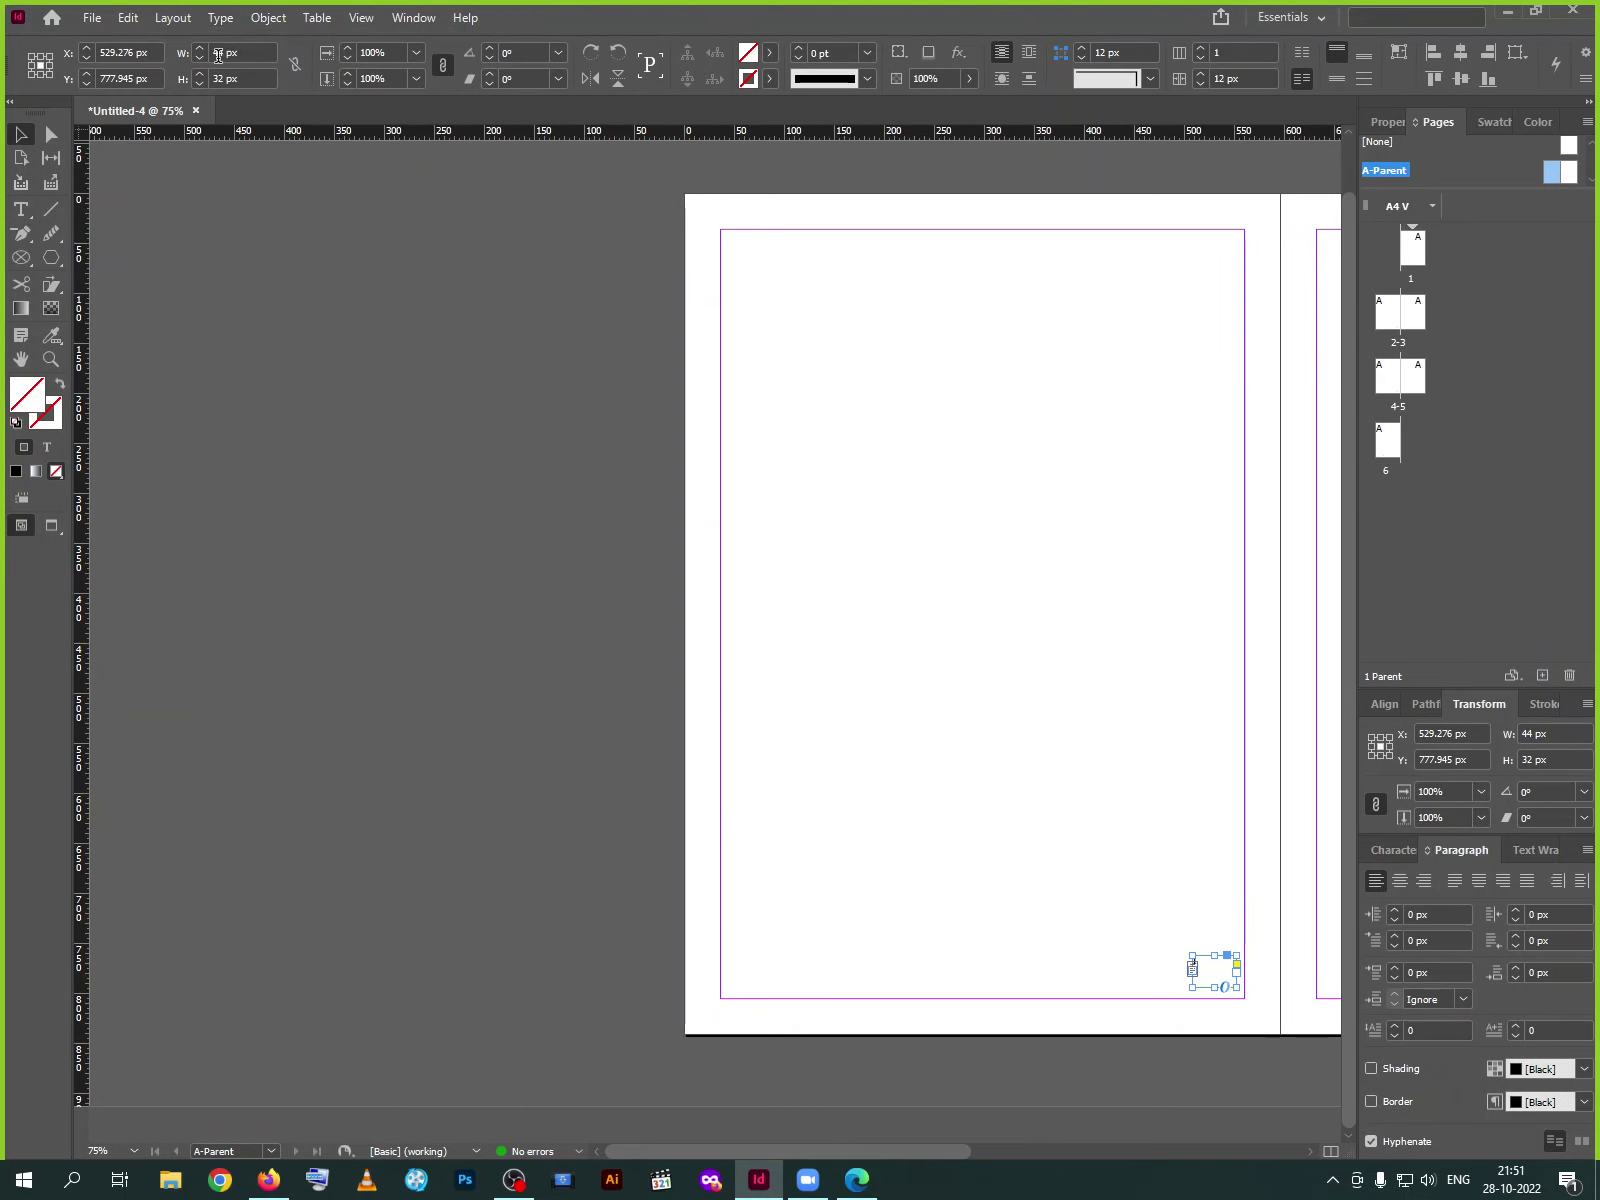
click(222, 20)
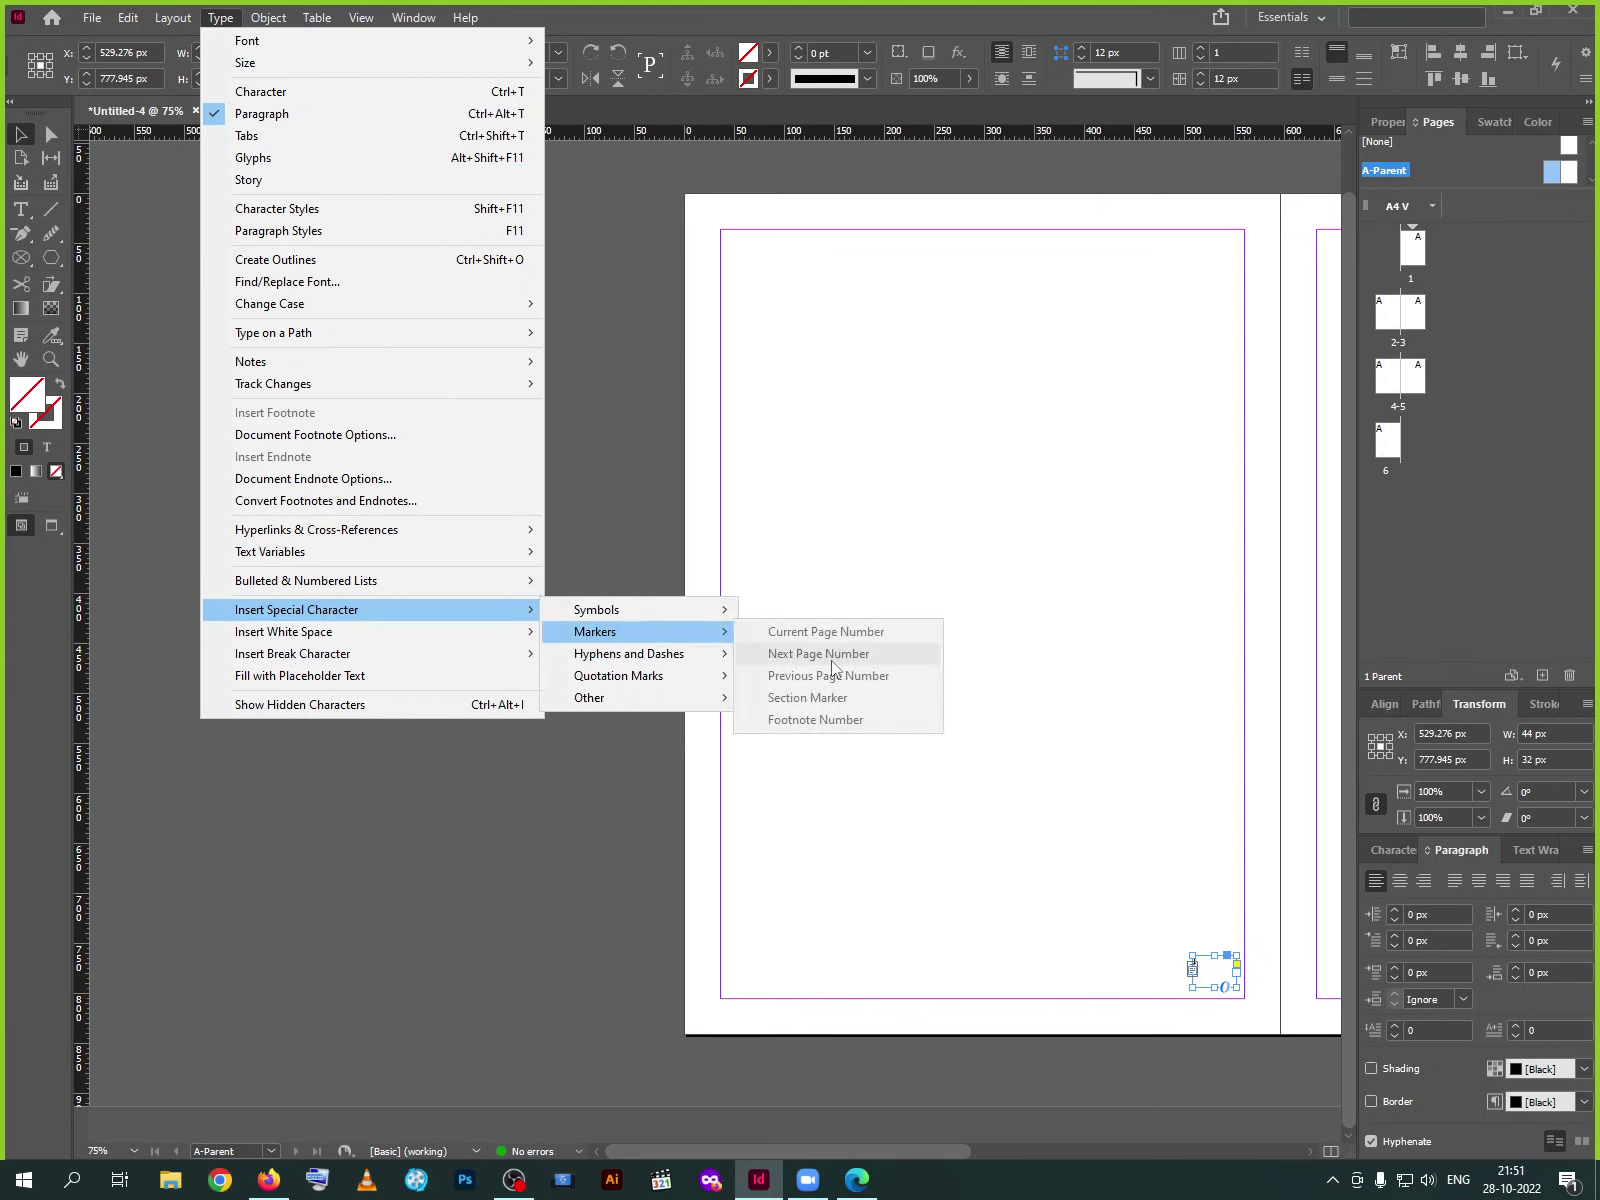
mouse_move(705, 668)
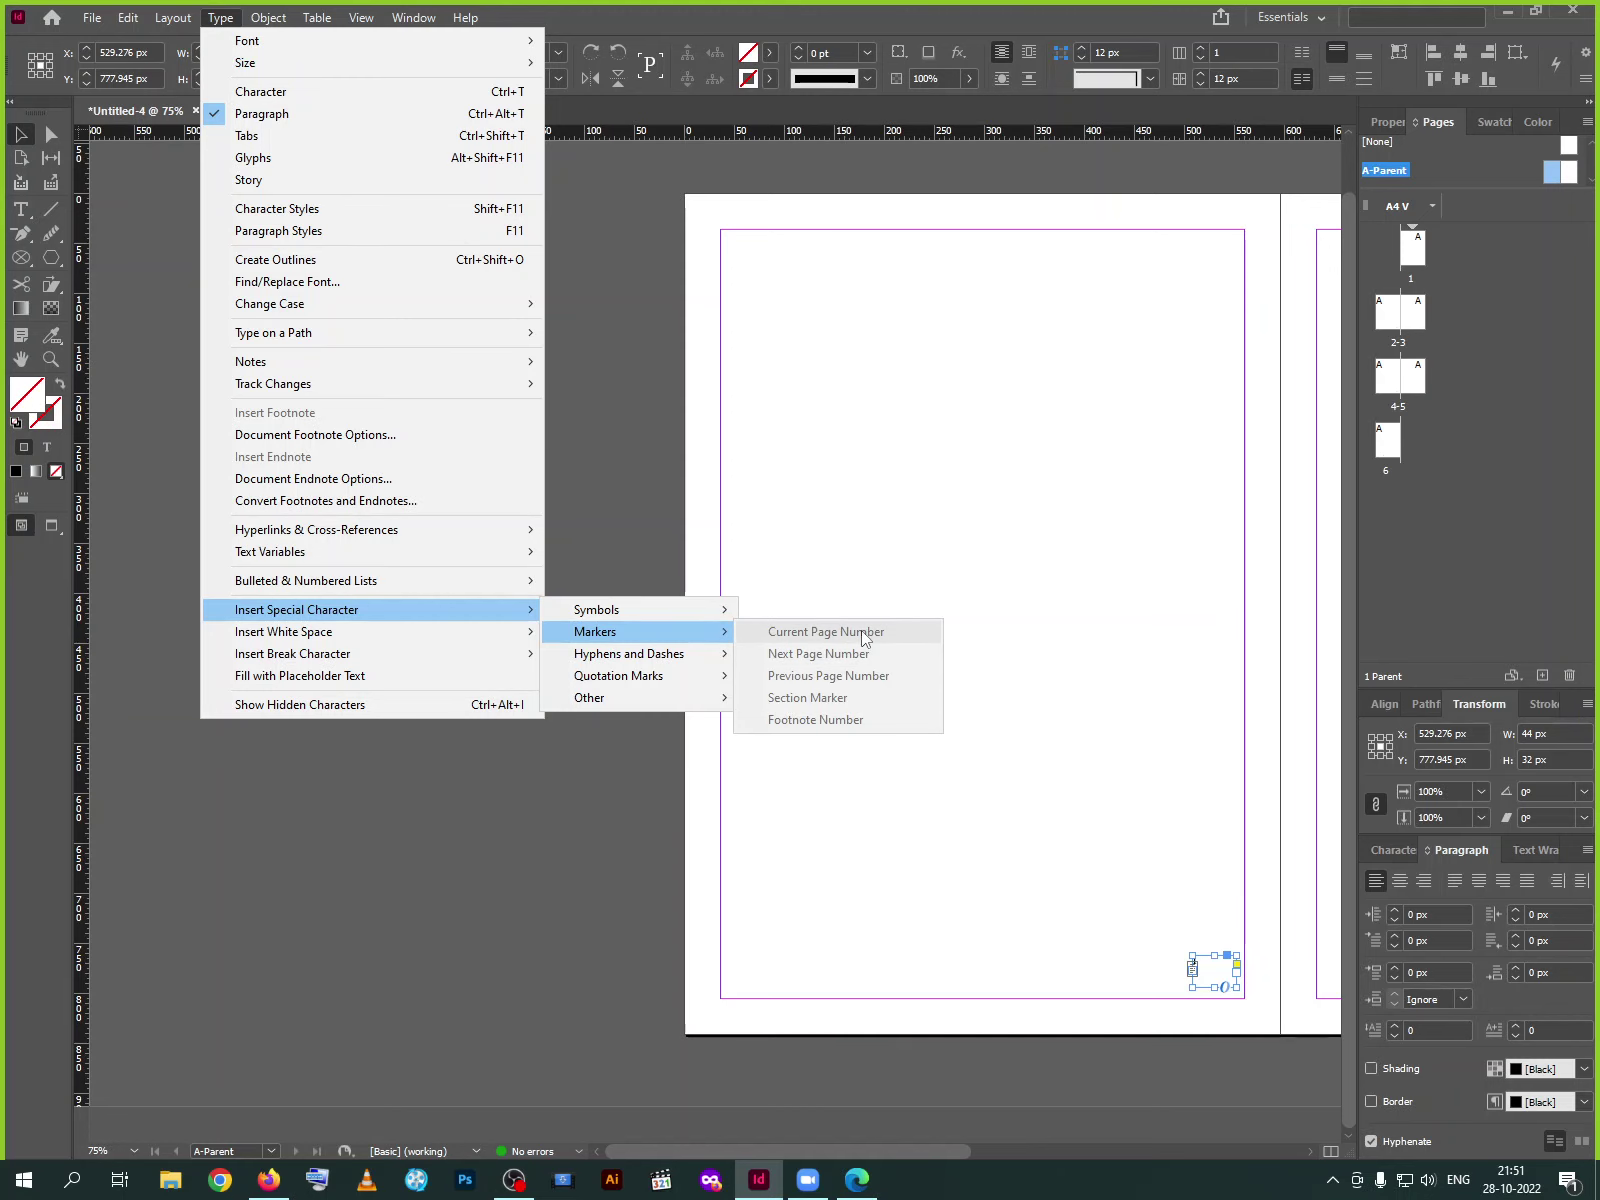
click(1007, 825)
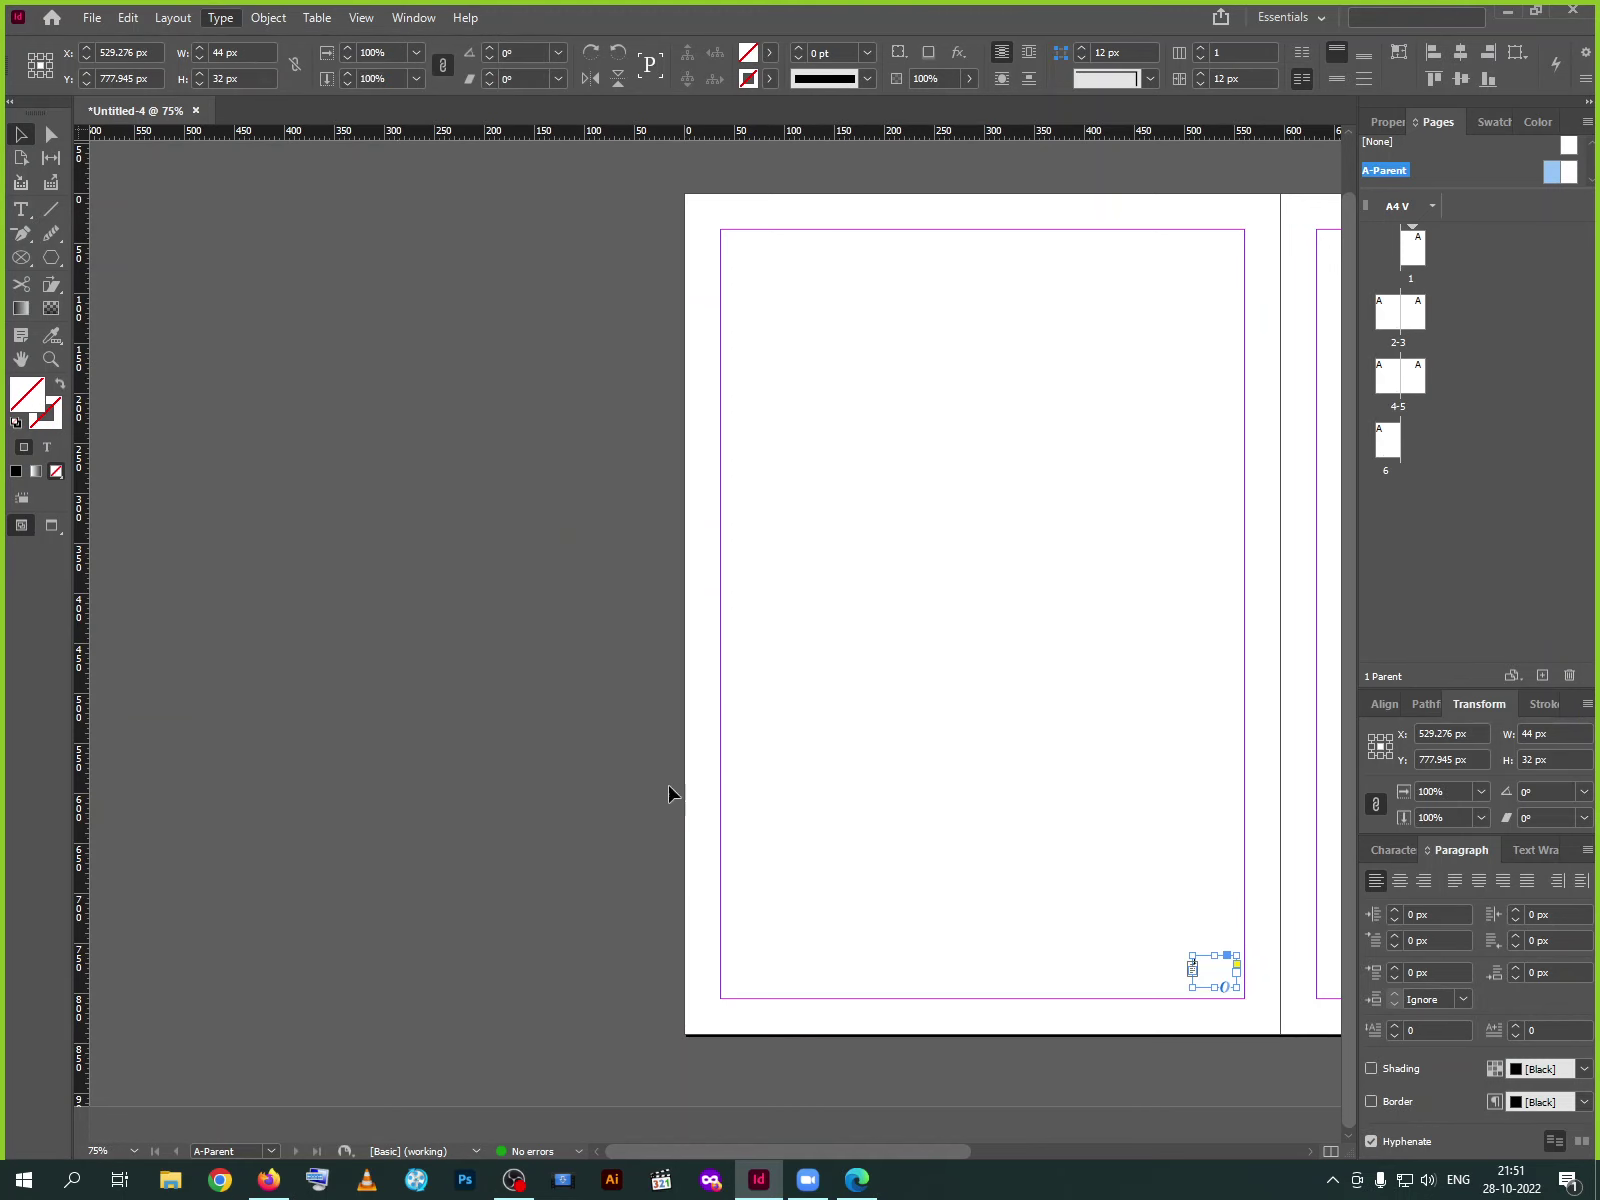
Replace the 1 in the left A-Parent page's text frame with a Current Page Number marker and reselect the frame
double_click(1207, 963)
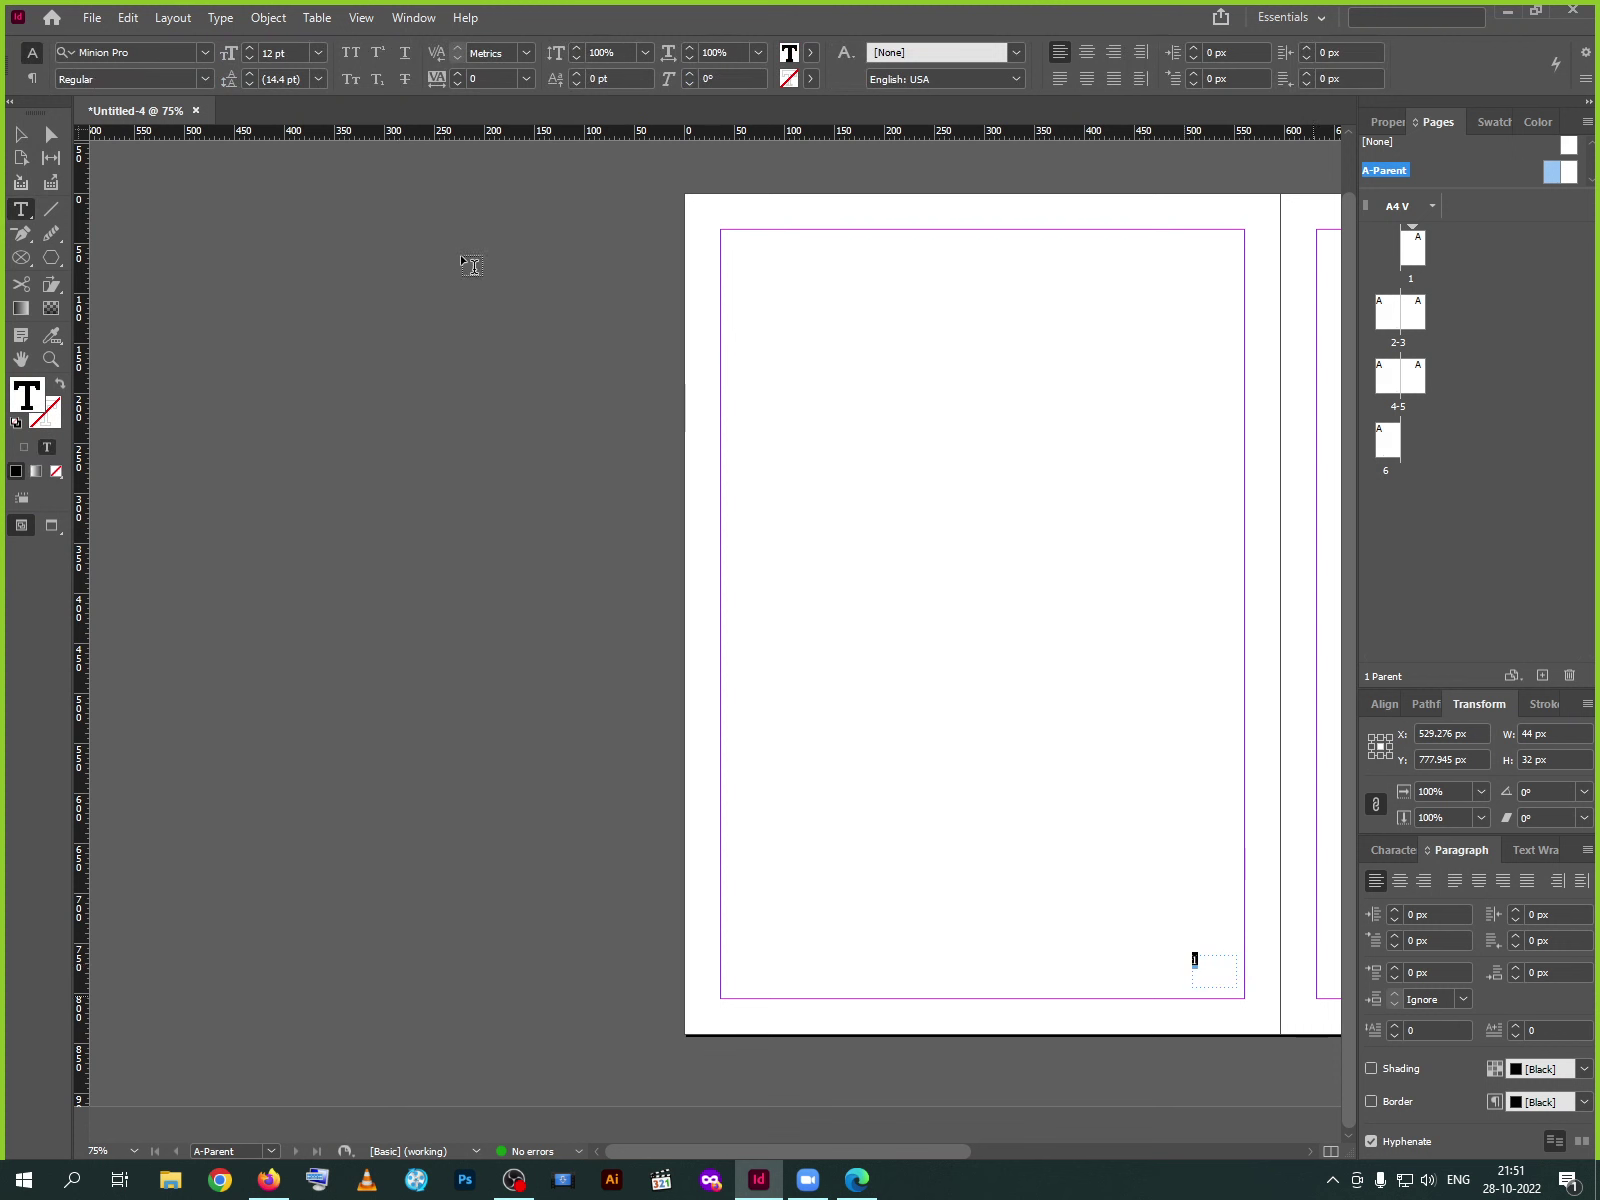
click(233, 20)
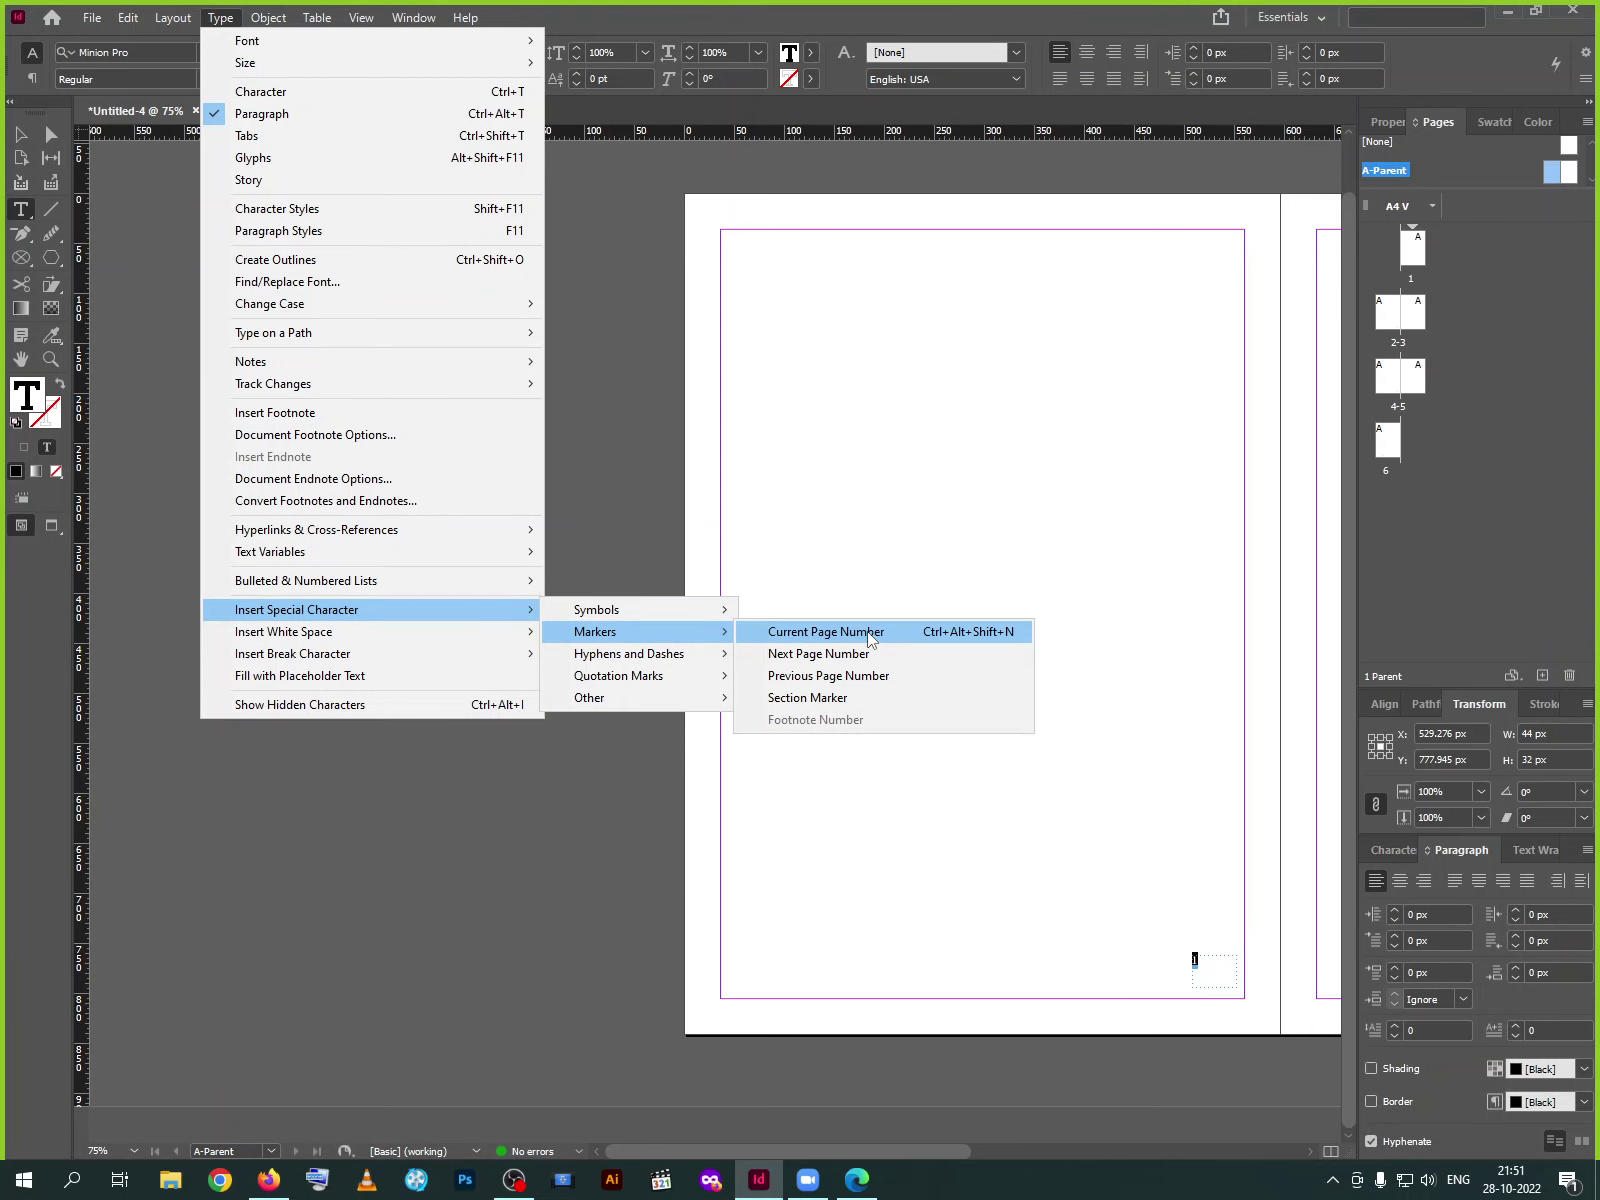
click(868, 633)
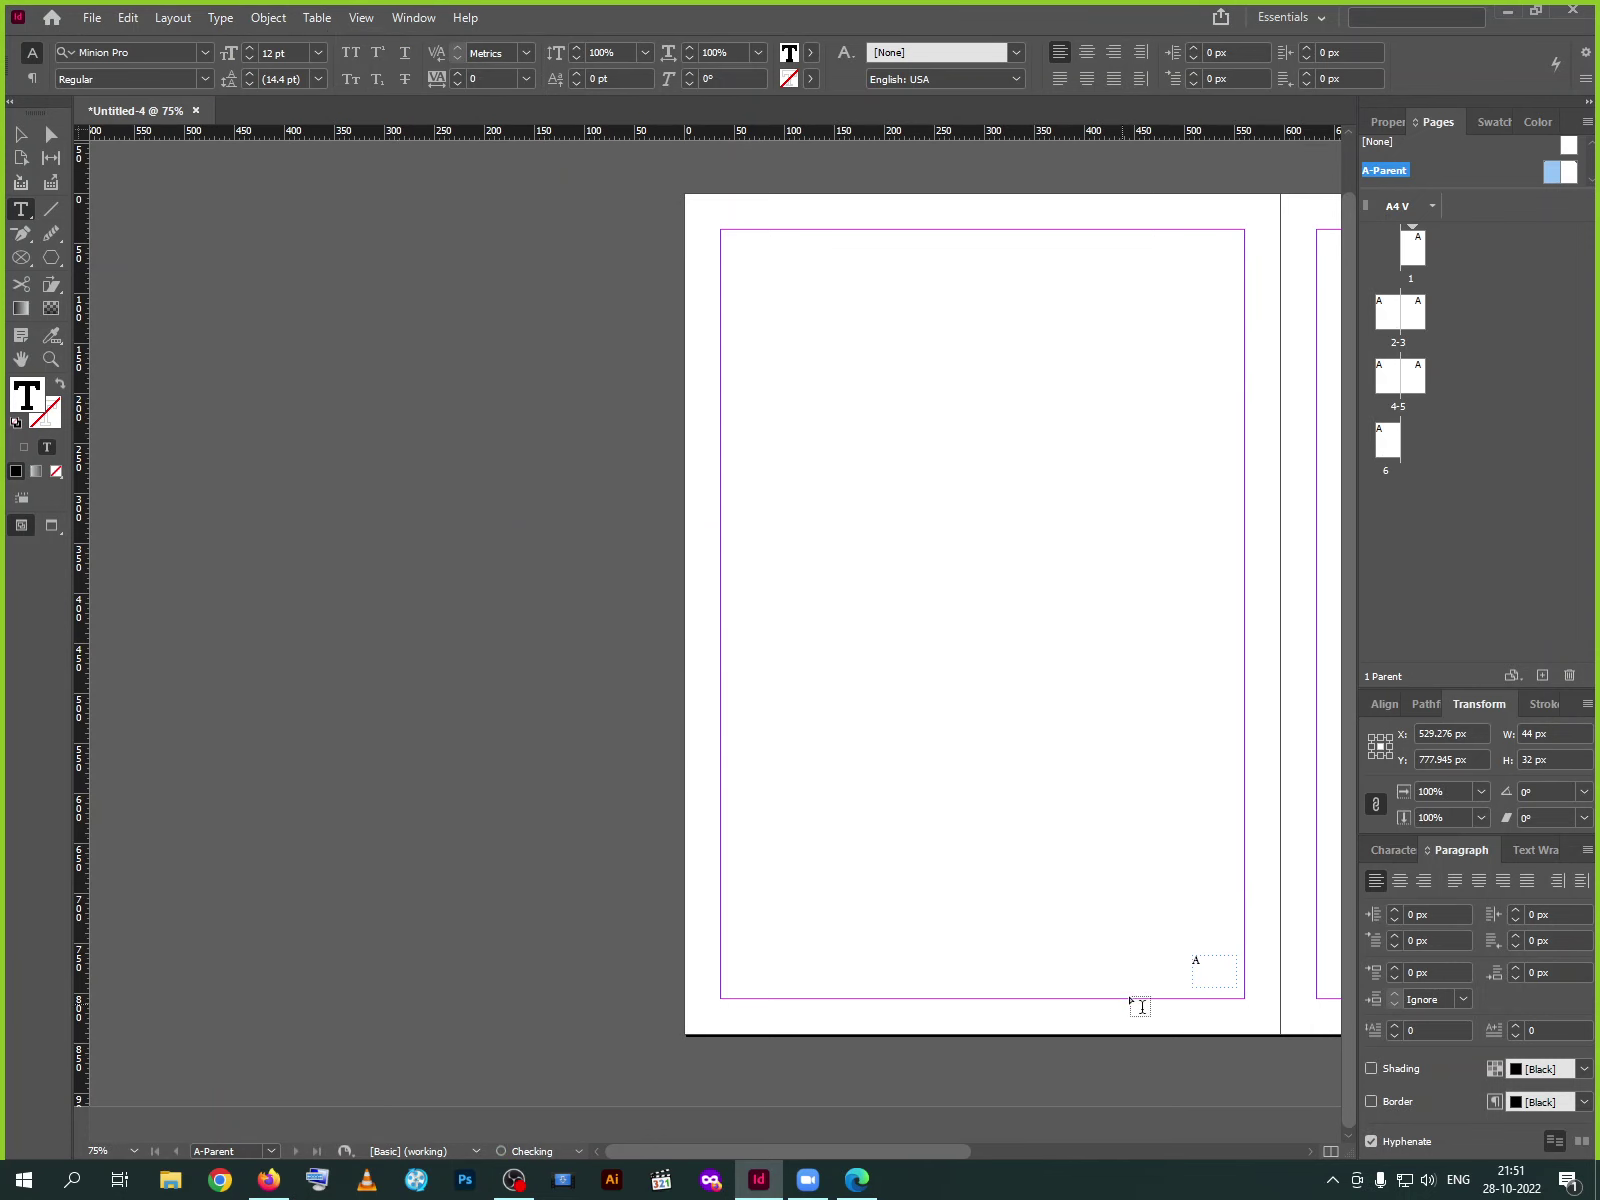
key(ctrl+equal)
key(ctrl+equal)
key(ctrl+equal)
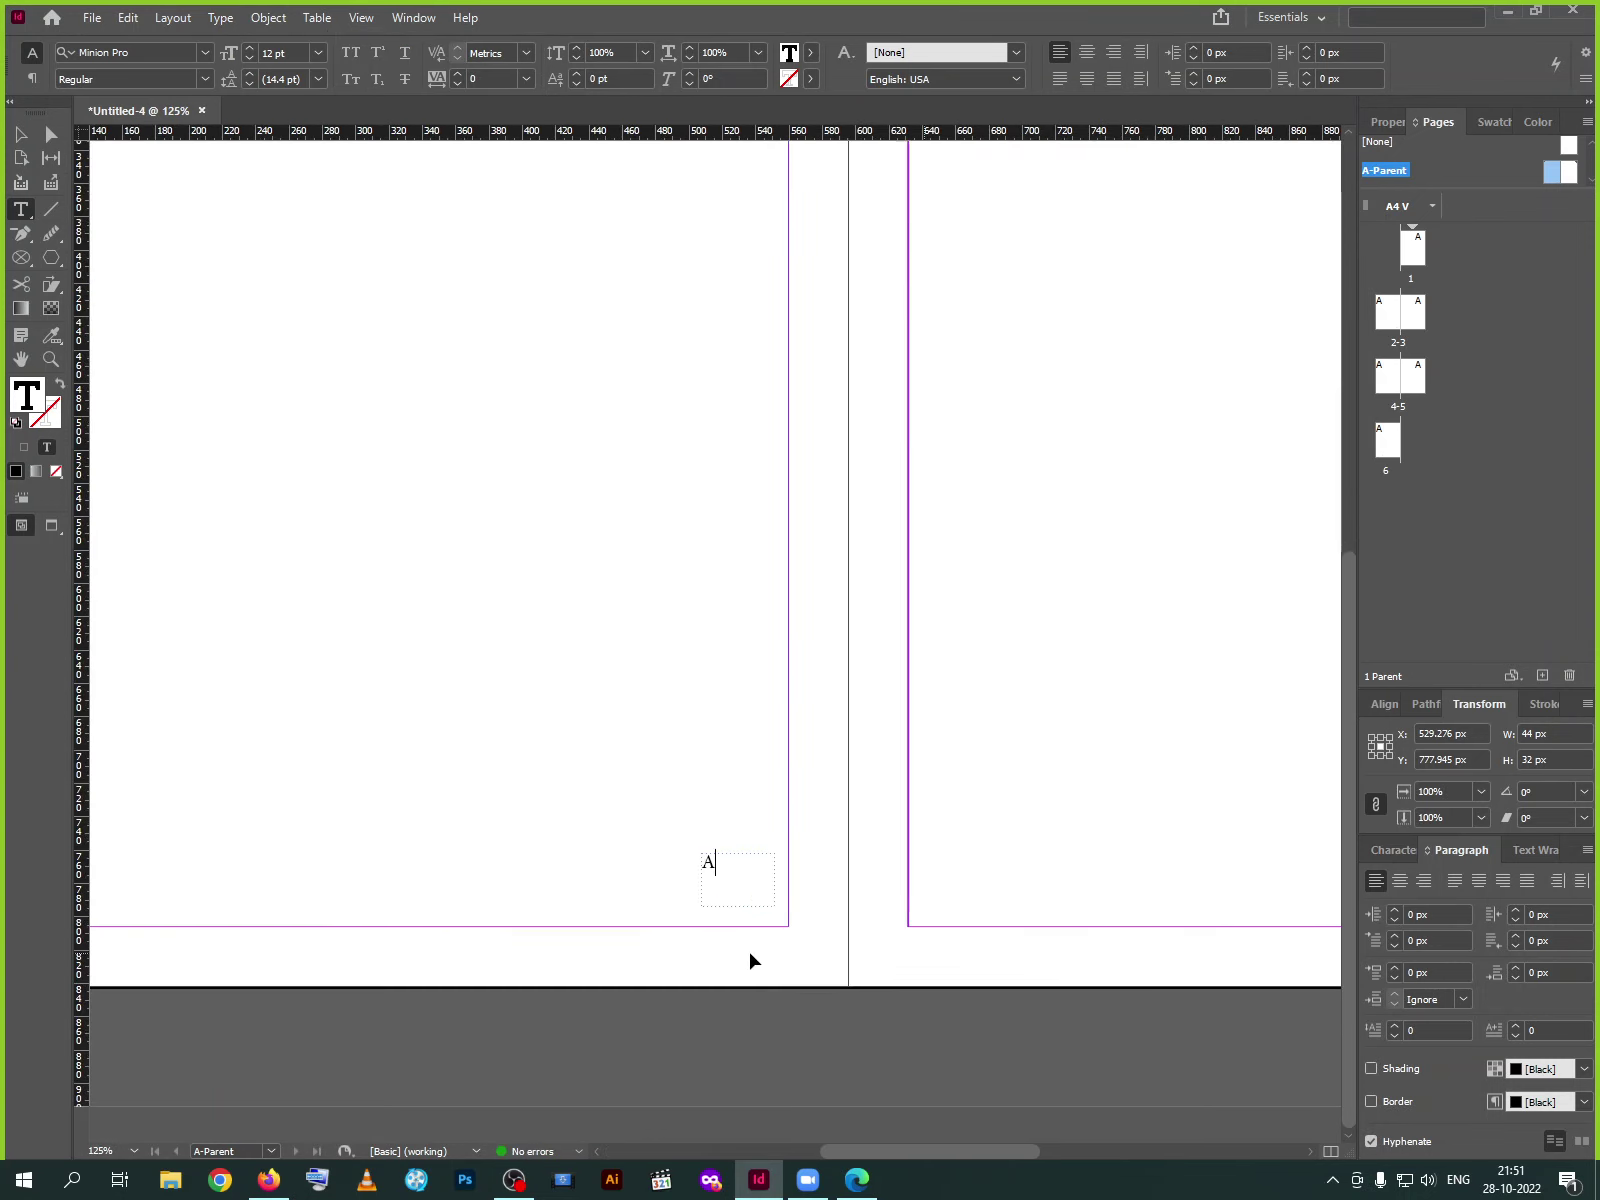
click(21, 134)
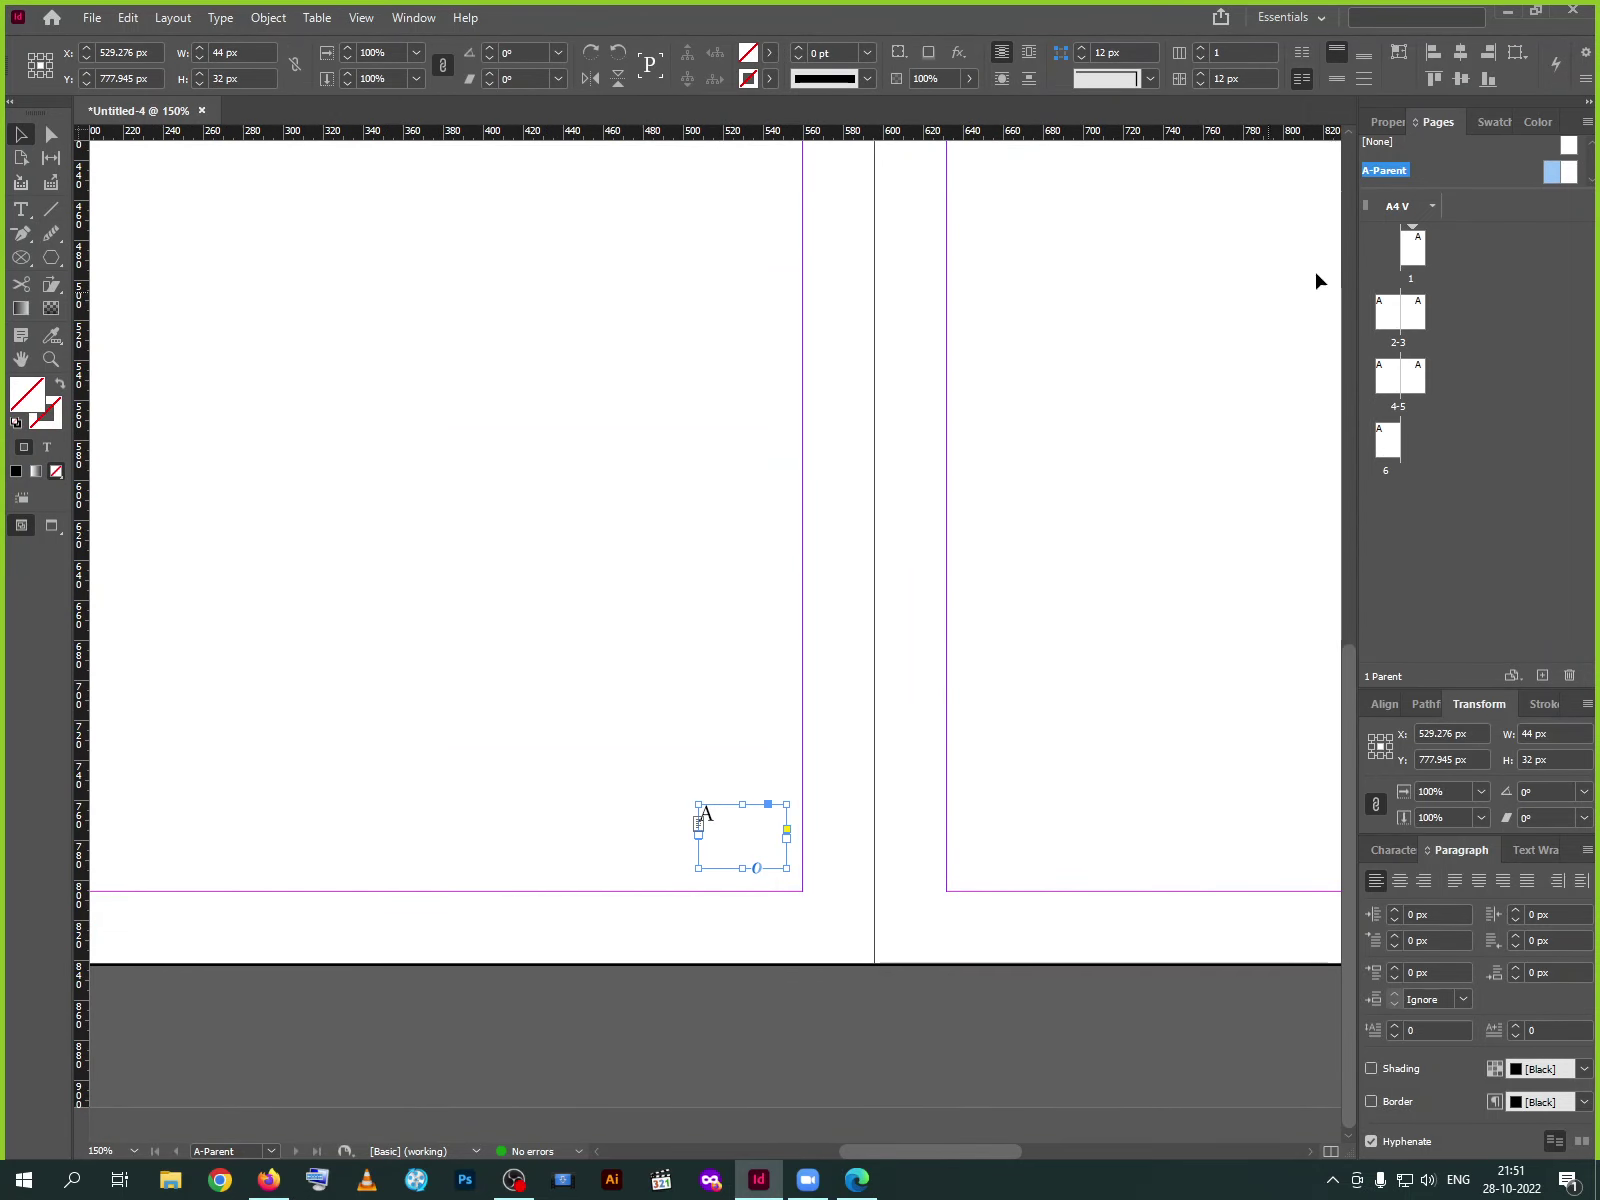
Open page 1 and inspect its lower margin area for the page number
double_click(1412, 252)
click(1057, 450)
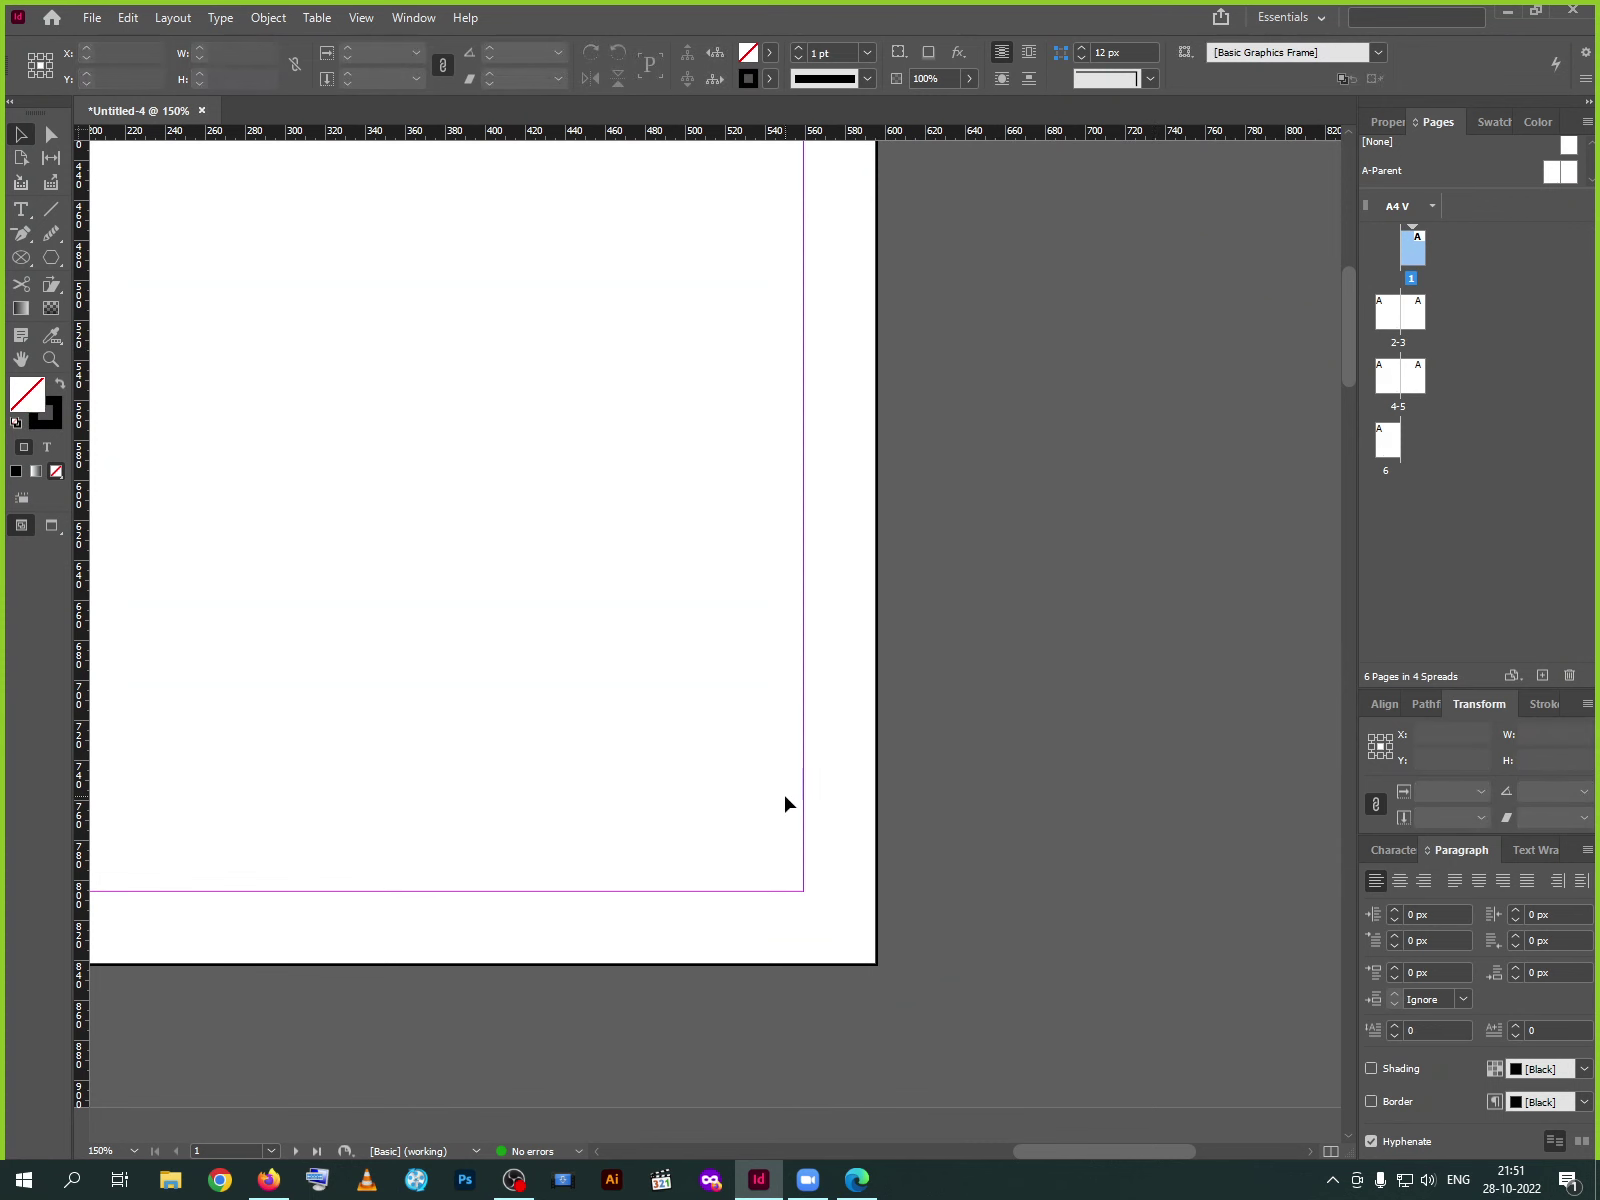
key(ctrl+minus)
key(ctrl+minus)
key(ctrl+minus)
key(ctrl+minus)
key(ctrl+minus)
key(ctrl+minus)
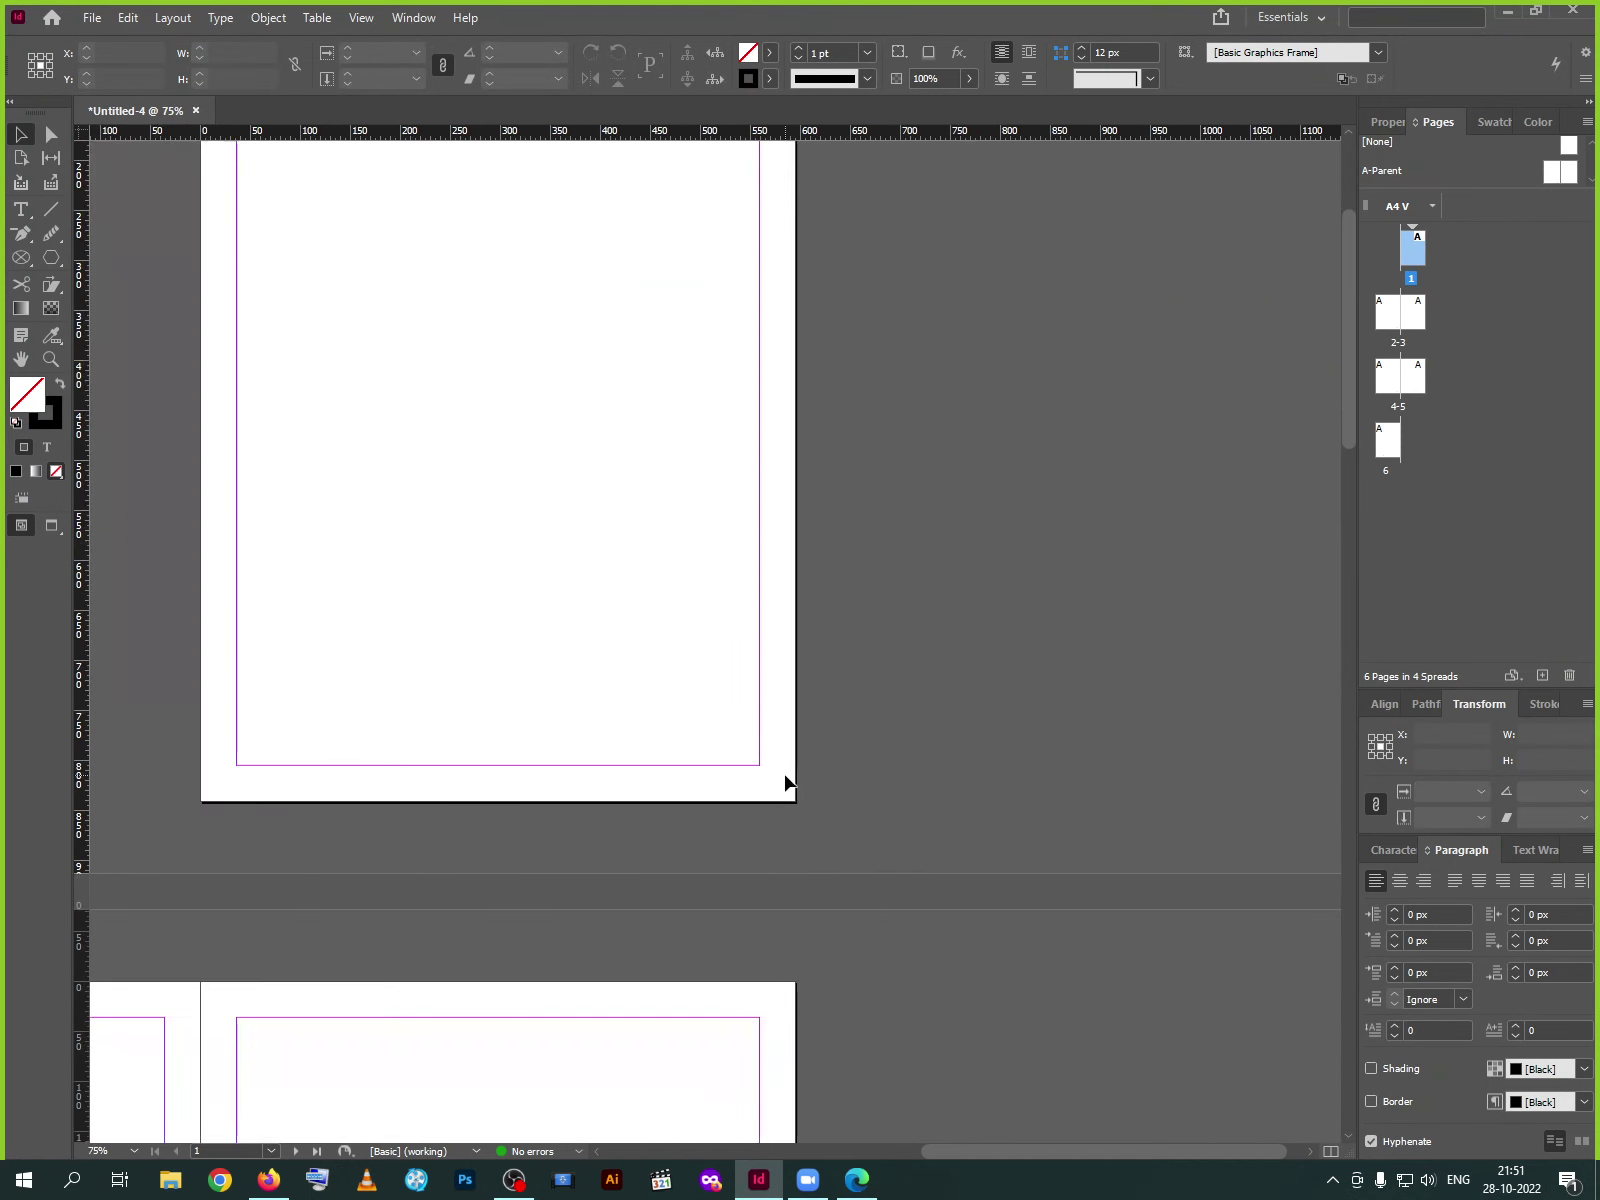
key(ctrl+equal)
key(ctrl+equal)
key(ctrl+equal)
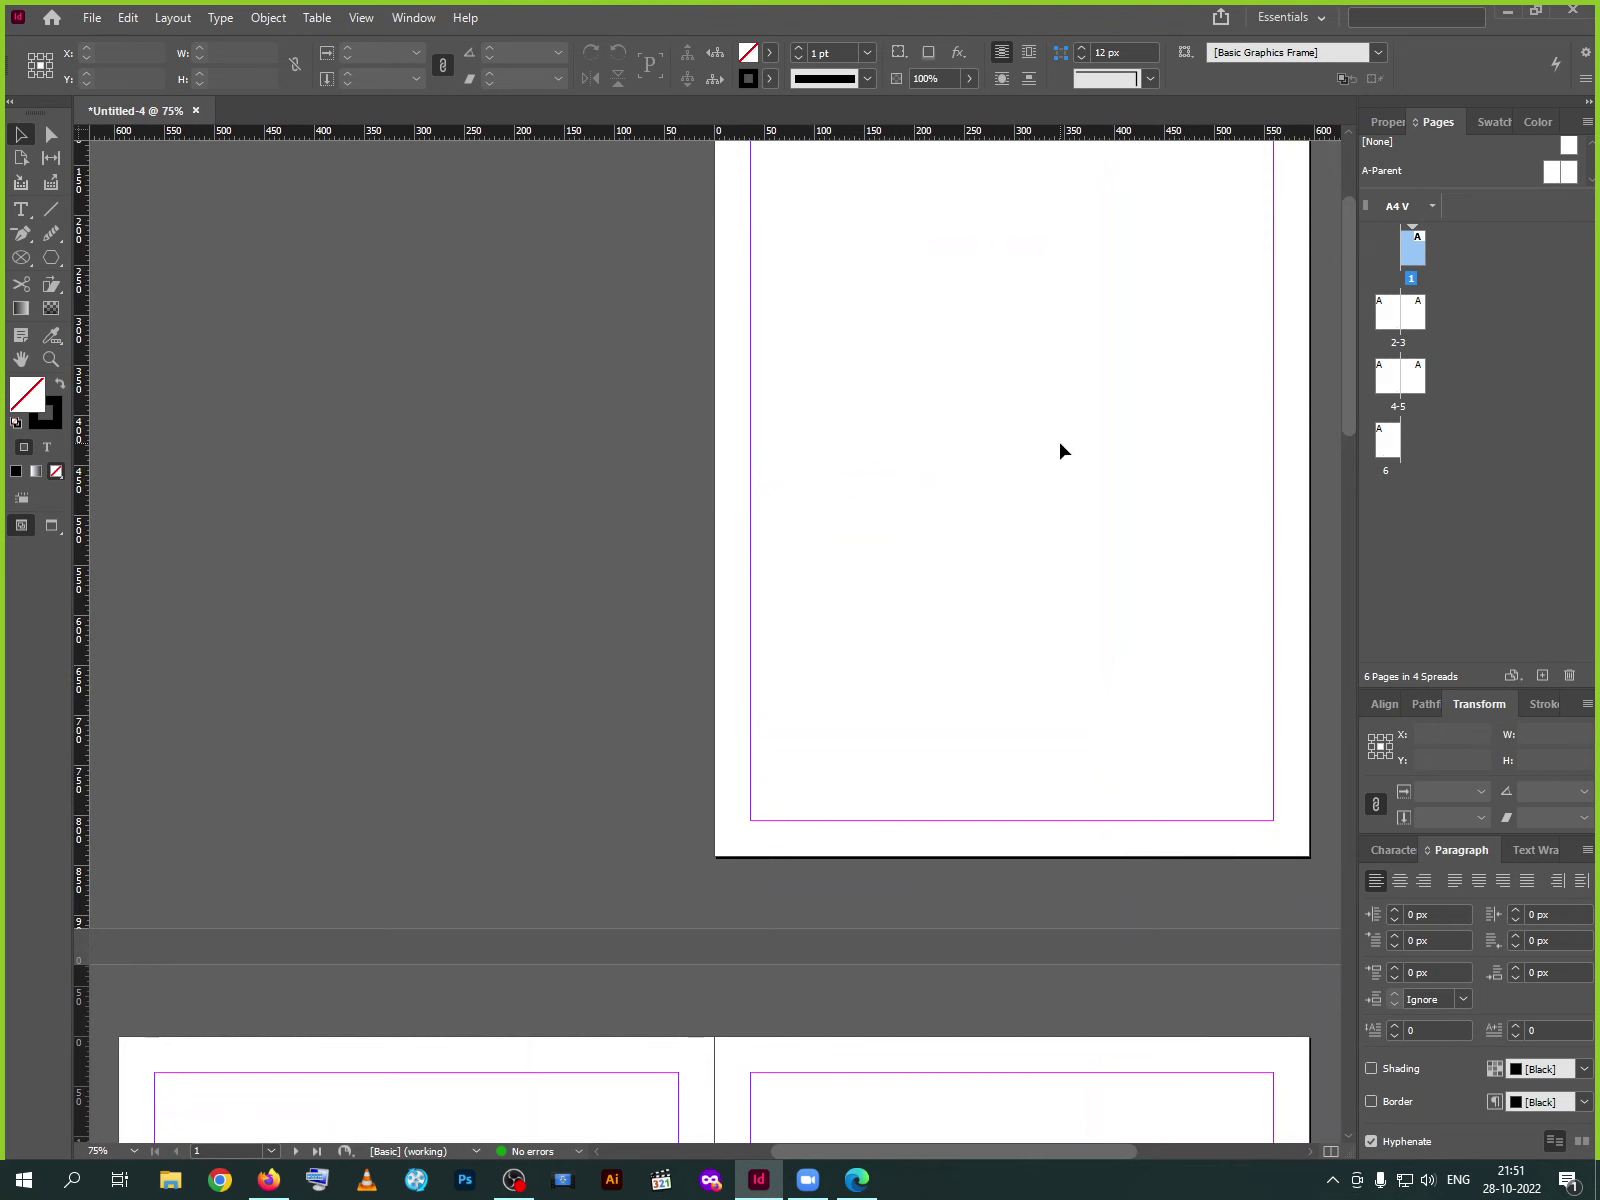
Set the page numbering style of the section starting at page 1 to 001,002,003..
click(172, 18)
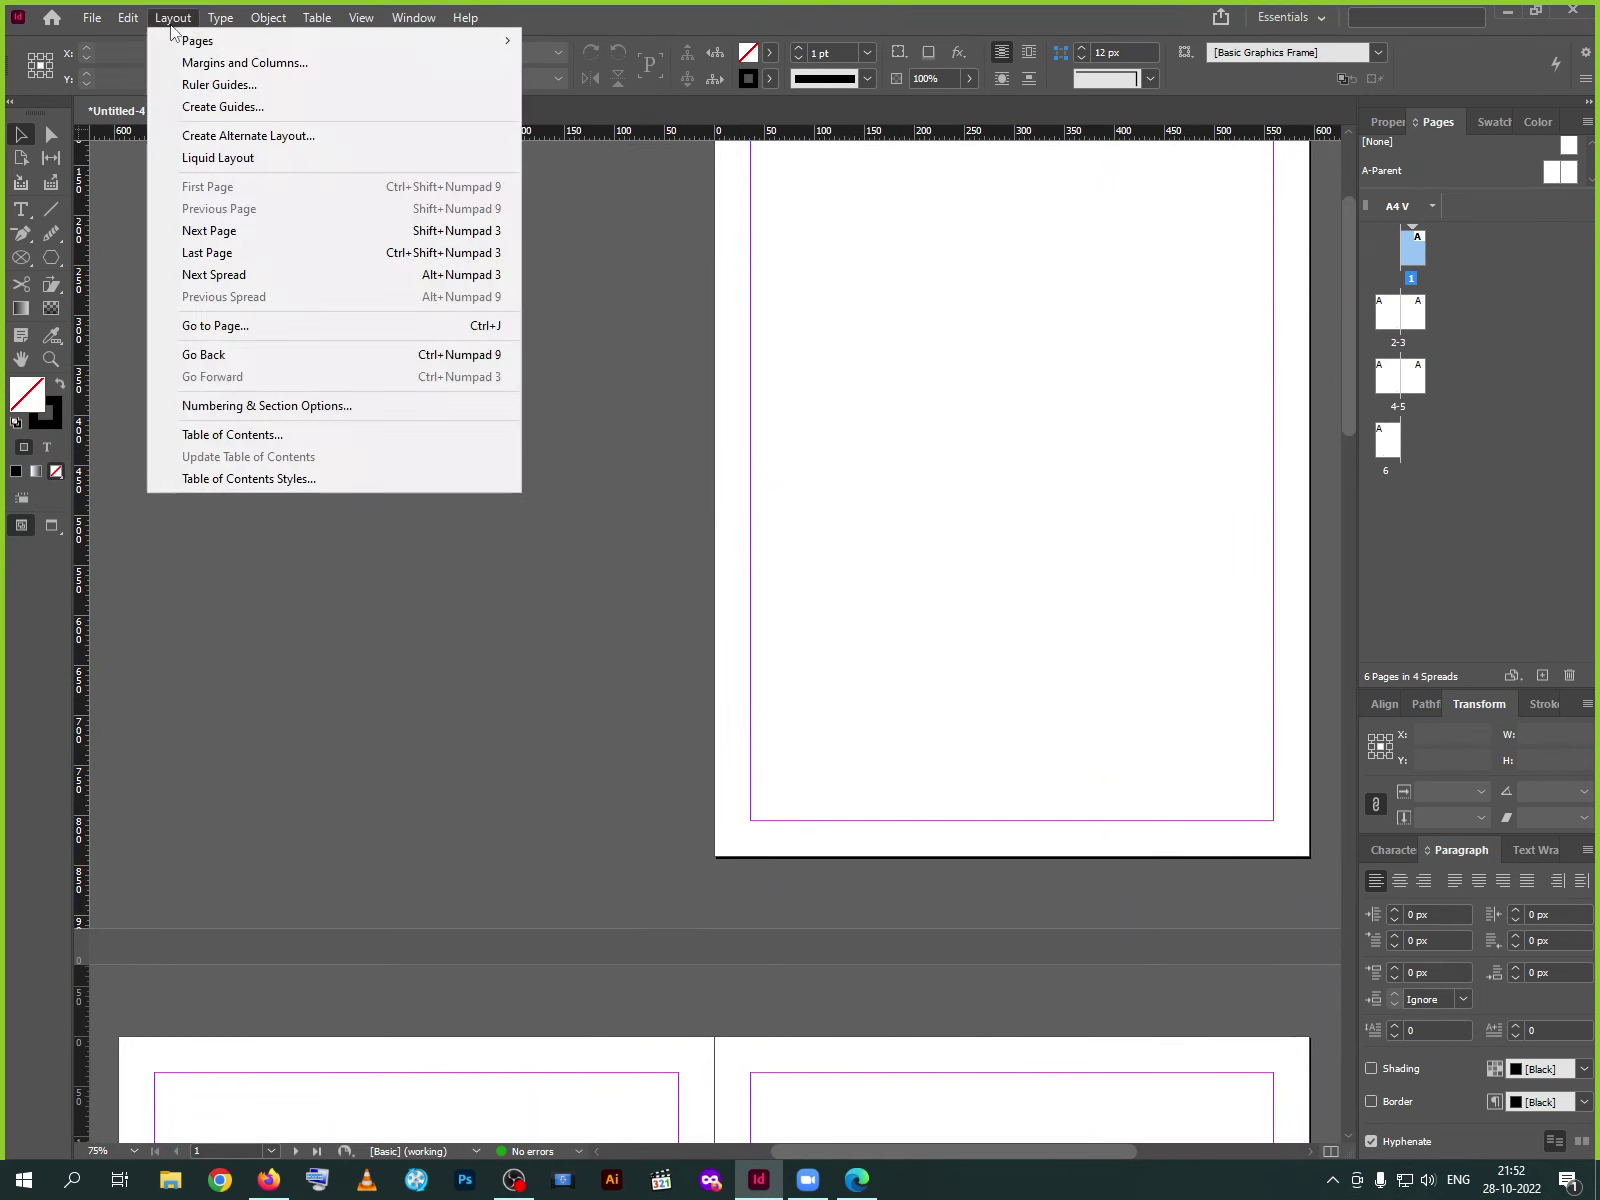
click(240, 405)
click(844, 532)
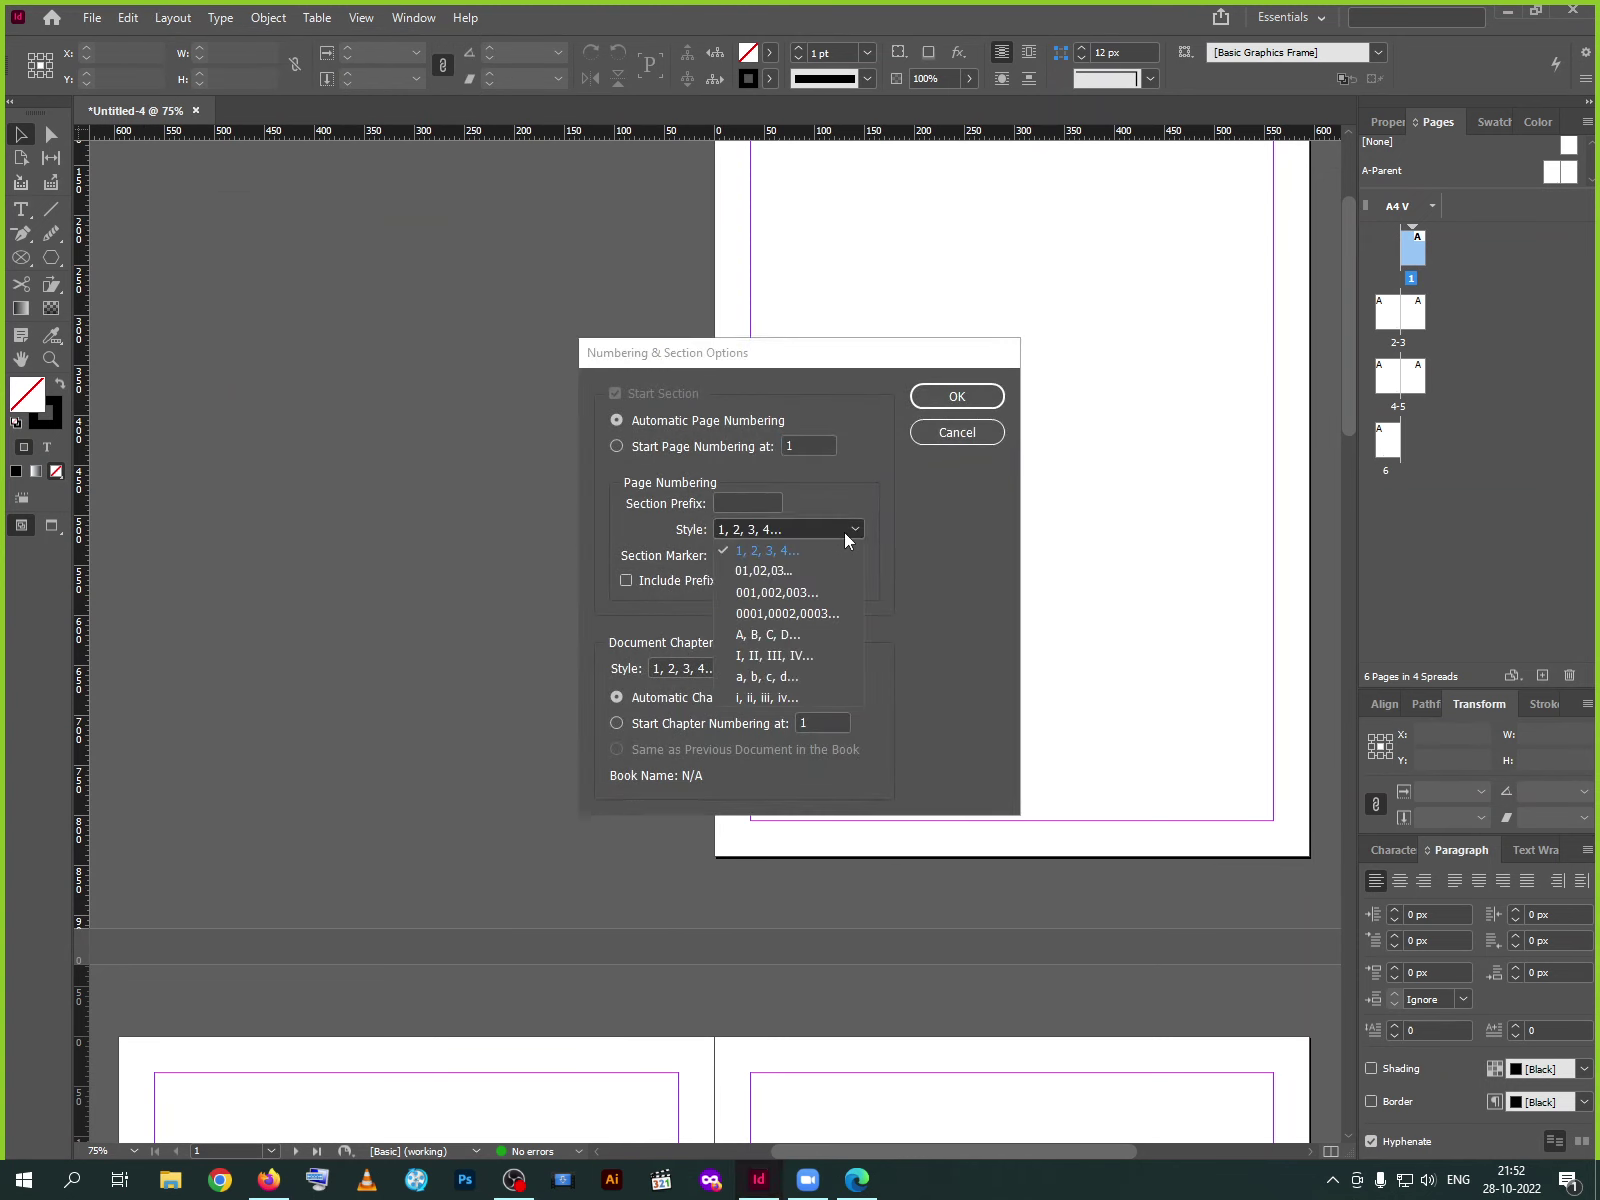
click(791, 594)
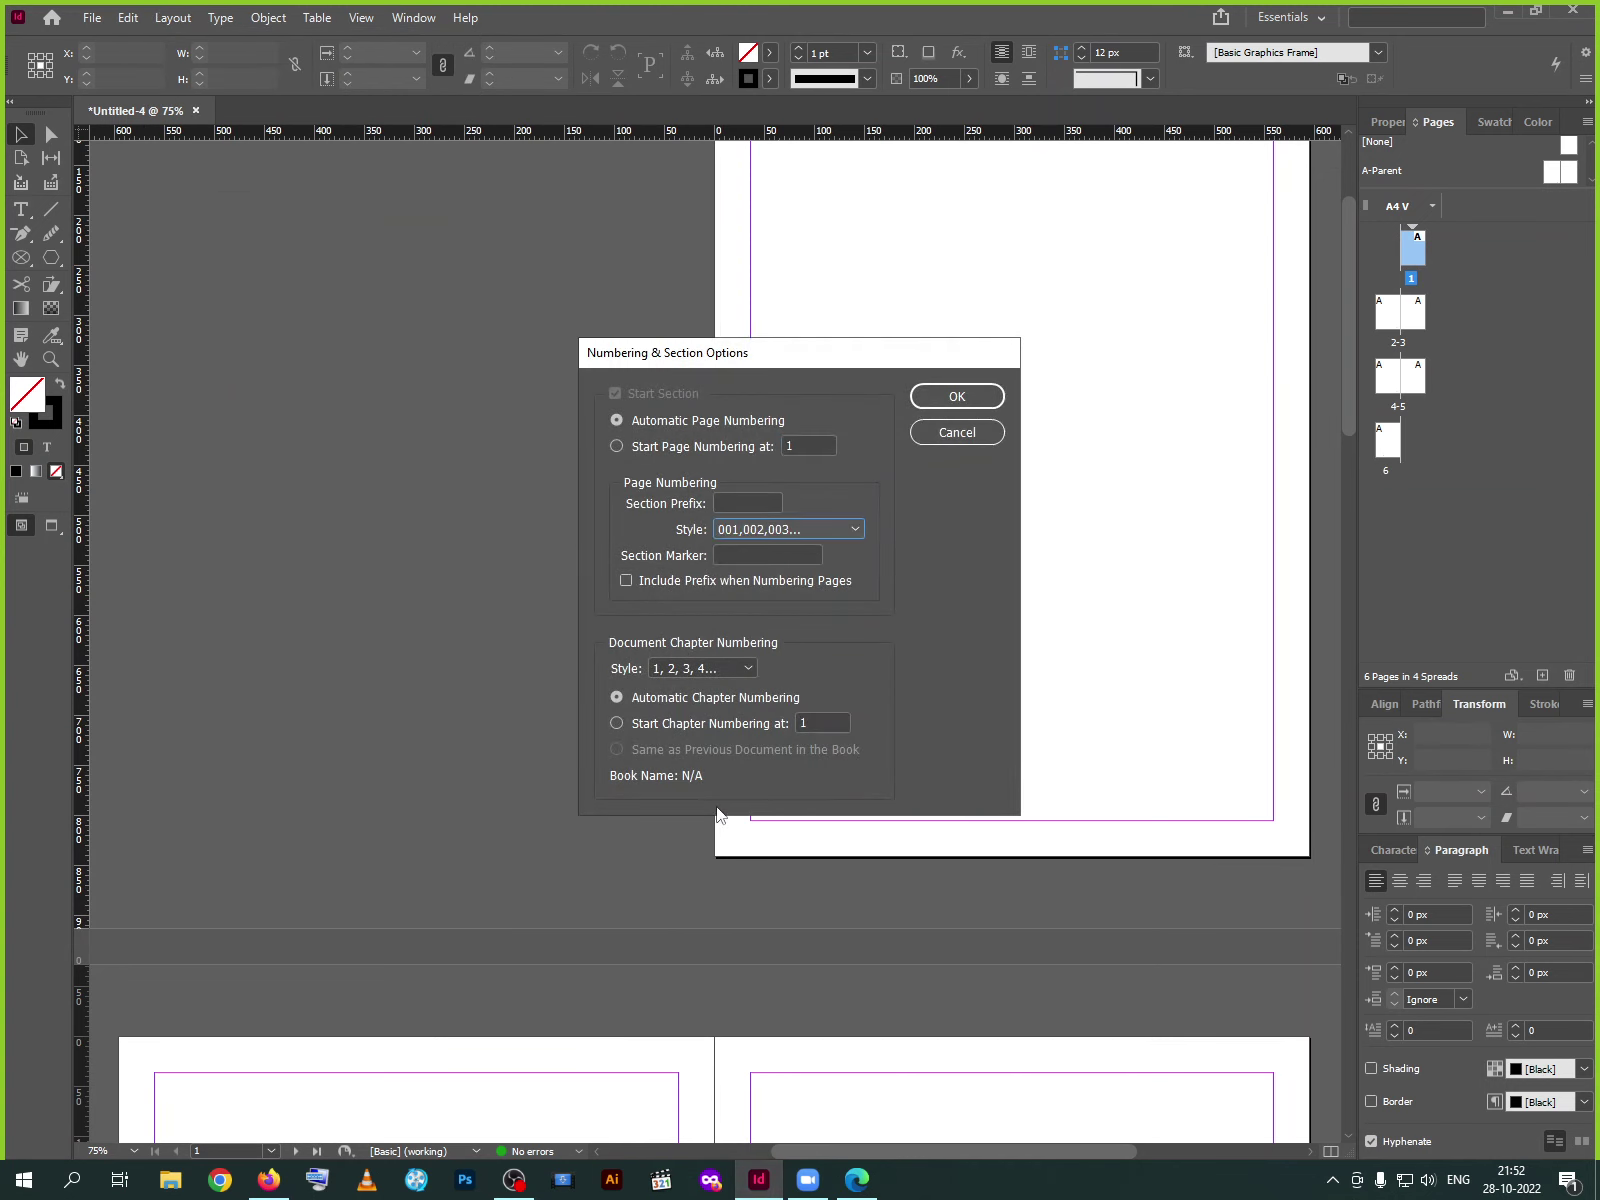
click(957, 397)
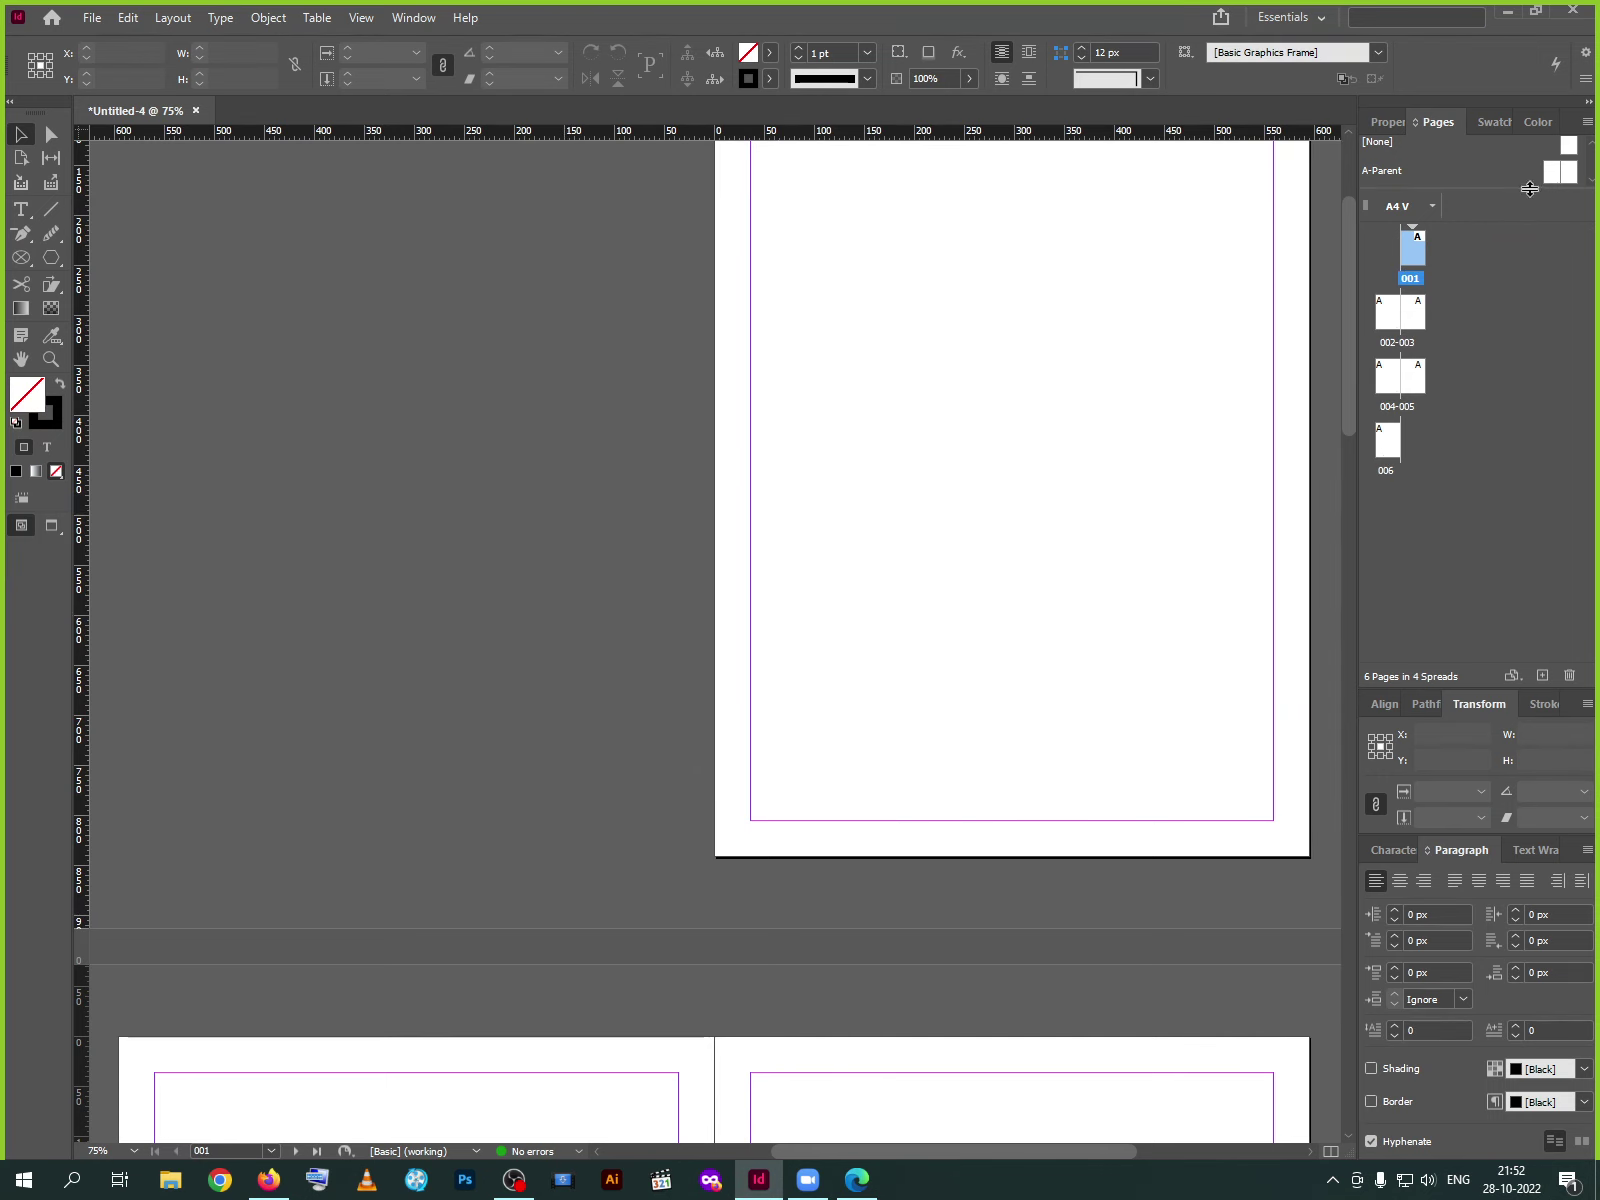
Open the A-Parent spread for editing and select the page number frame on its left page
double_click(1558, 172)
click(1207, 968)
mouse_move(1207, 968)
mouse_down()
mouse_move(695, 960)
mouse_move(1196, 971)
mouse_up()
key(ctrl+z)
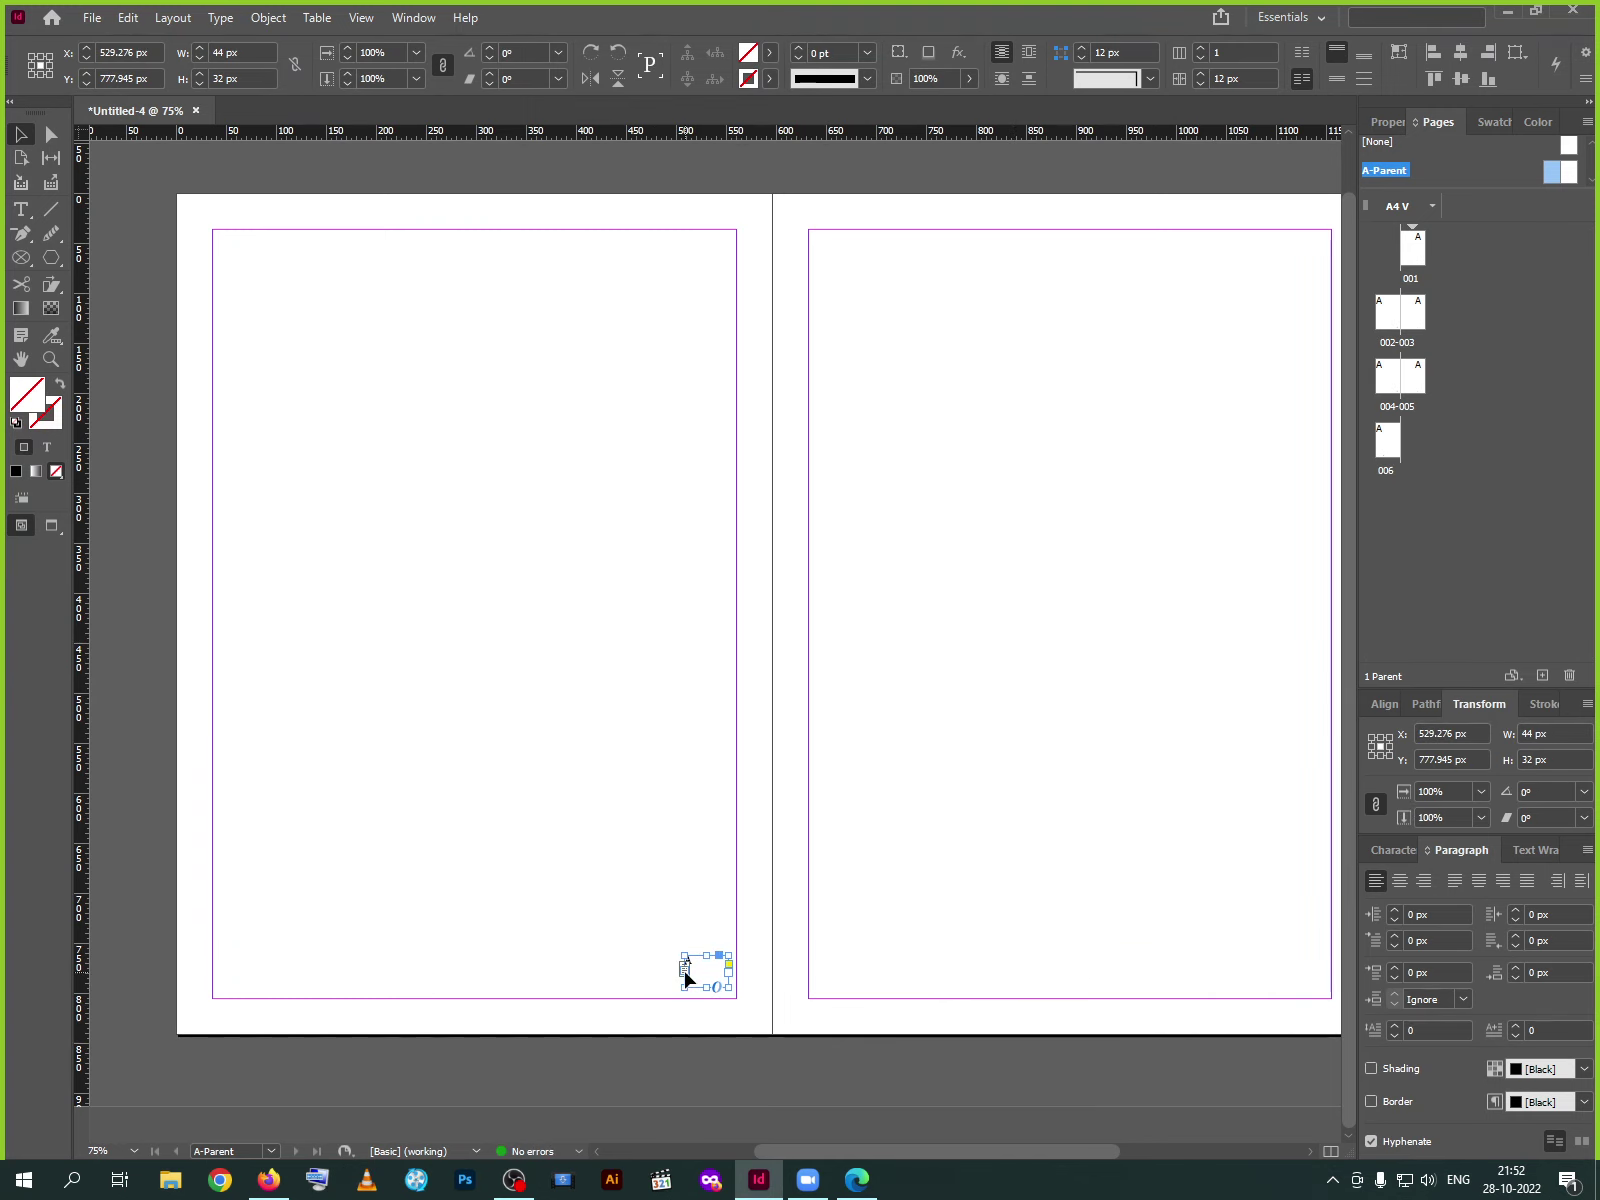
drag(728, 968, 1036, 989)
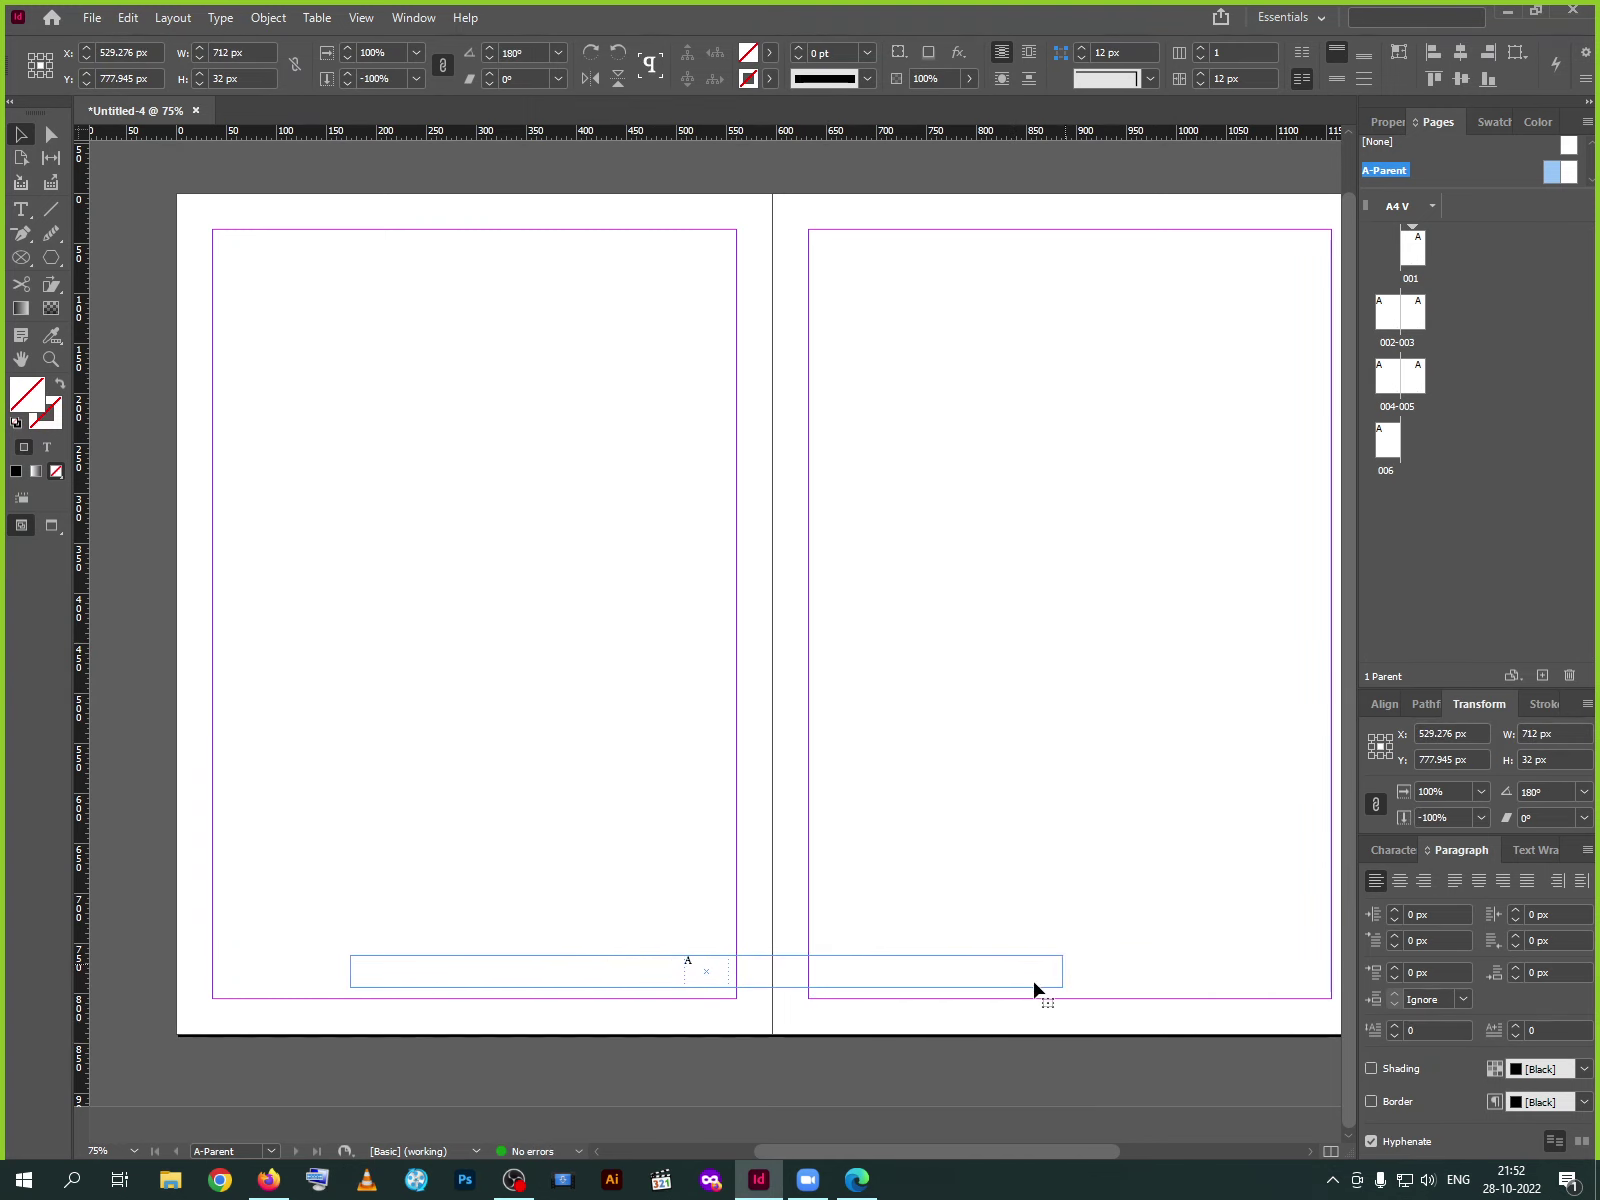
key(ctrl+z)
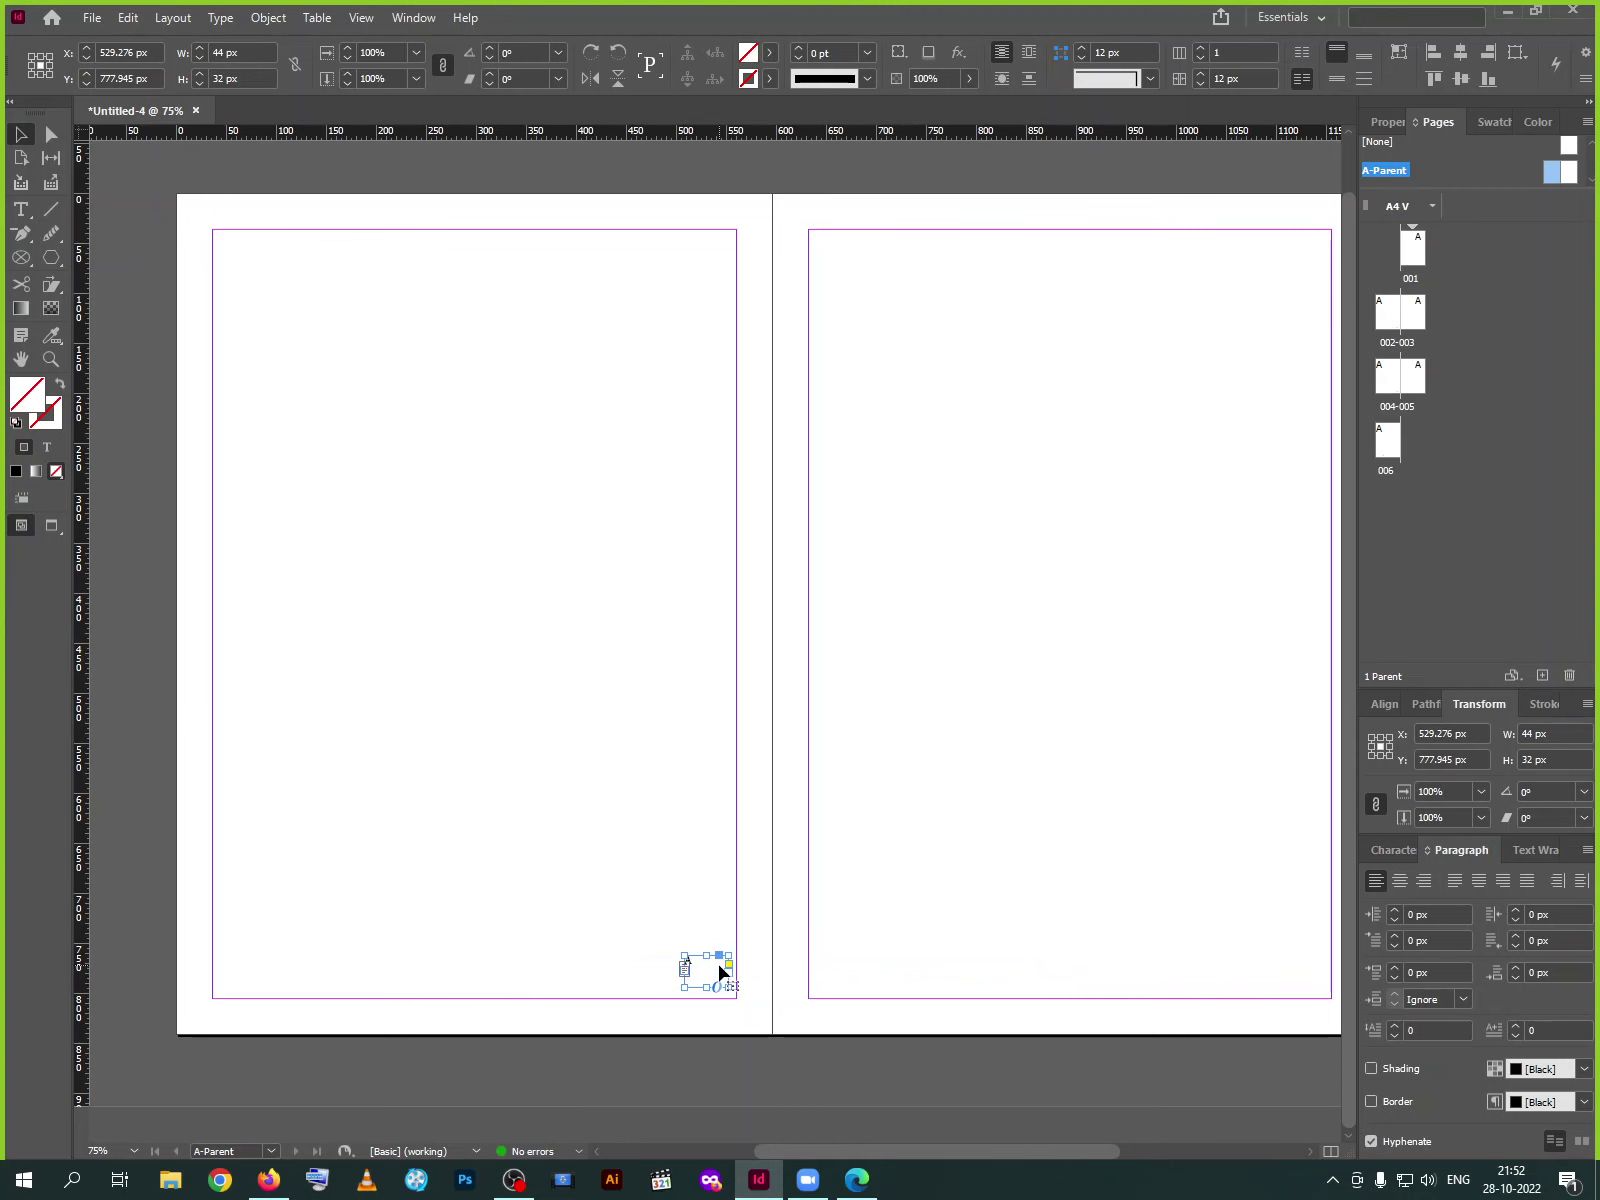
Move the page number frame to the lower-right margin corner of the right A-Parent page, at about X 1125 px, Y 785 px
key(ctrl+equal)
key(ctrl+equal)
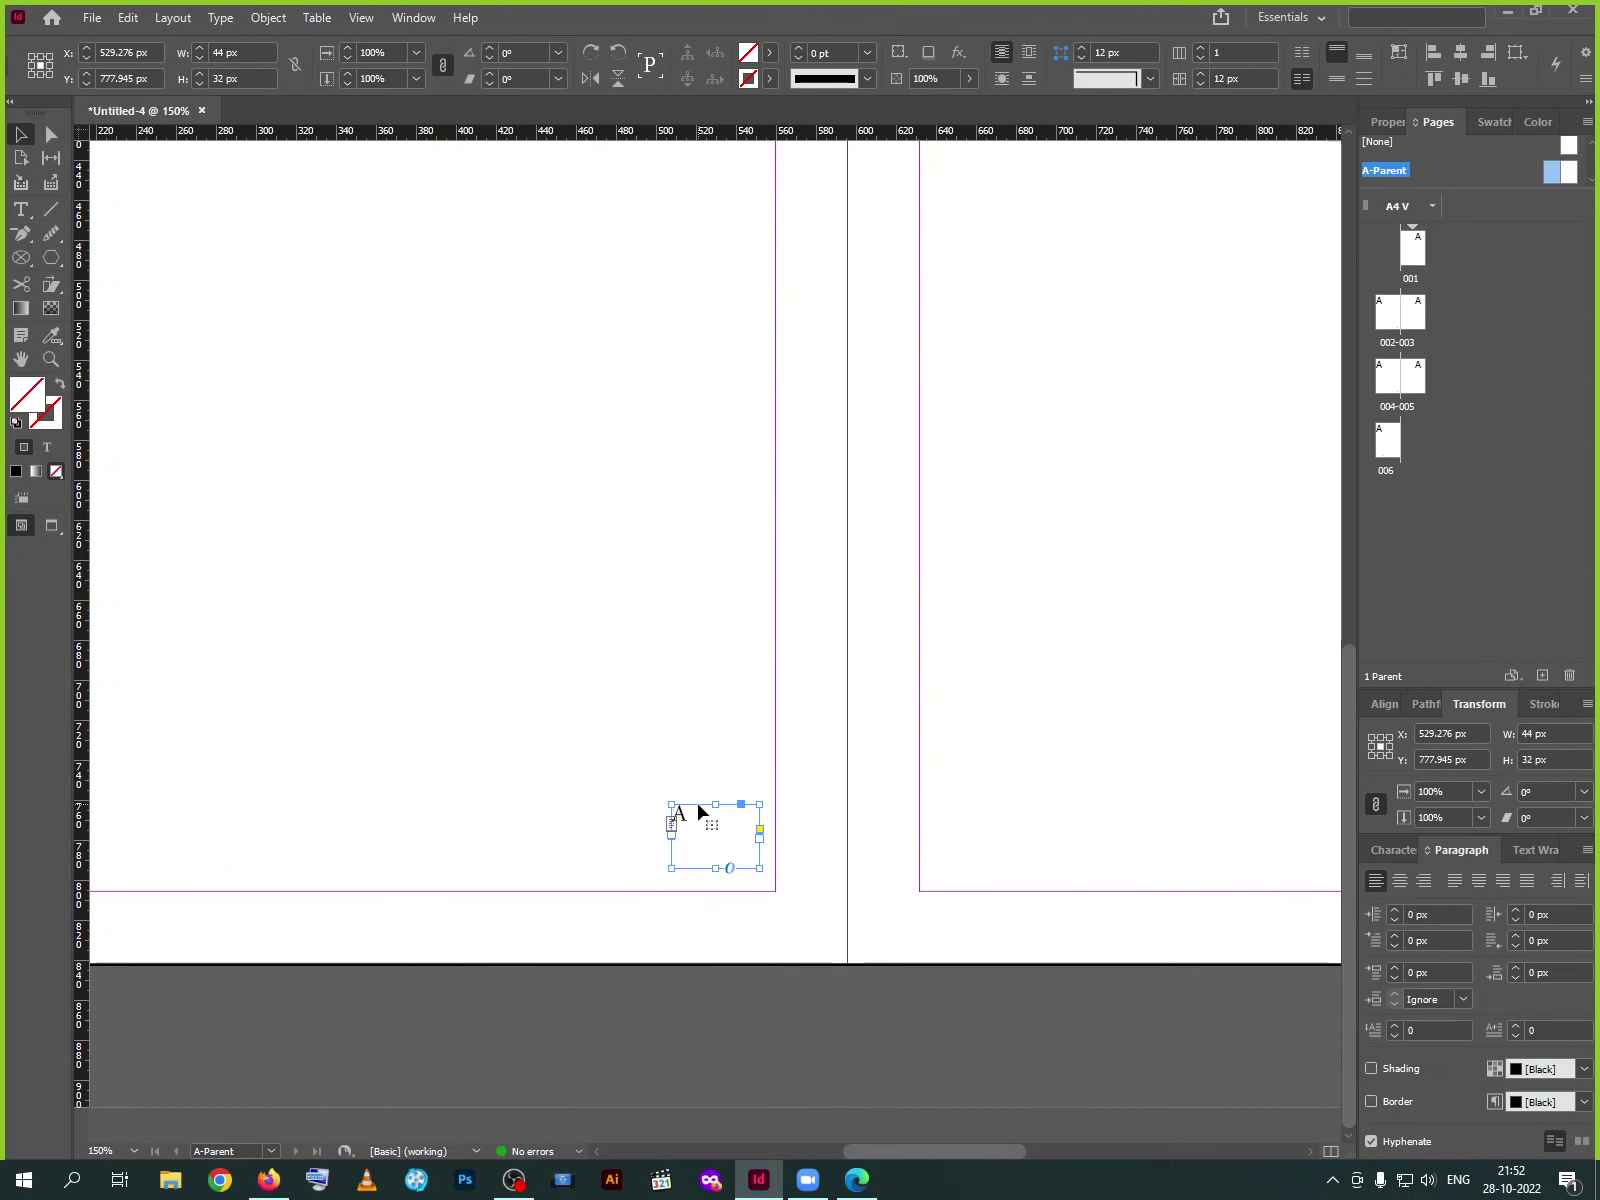
drag(700, 811, 1190, 819)
drag(1121, 946, 504, 946)
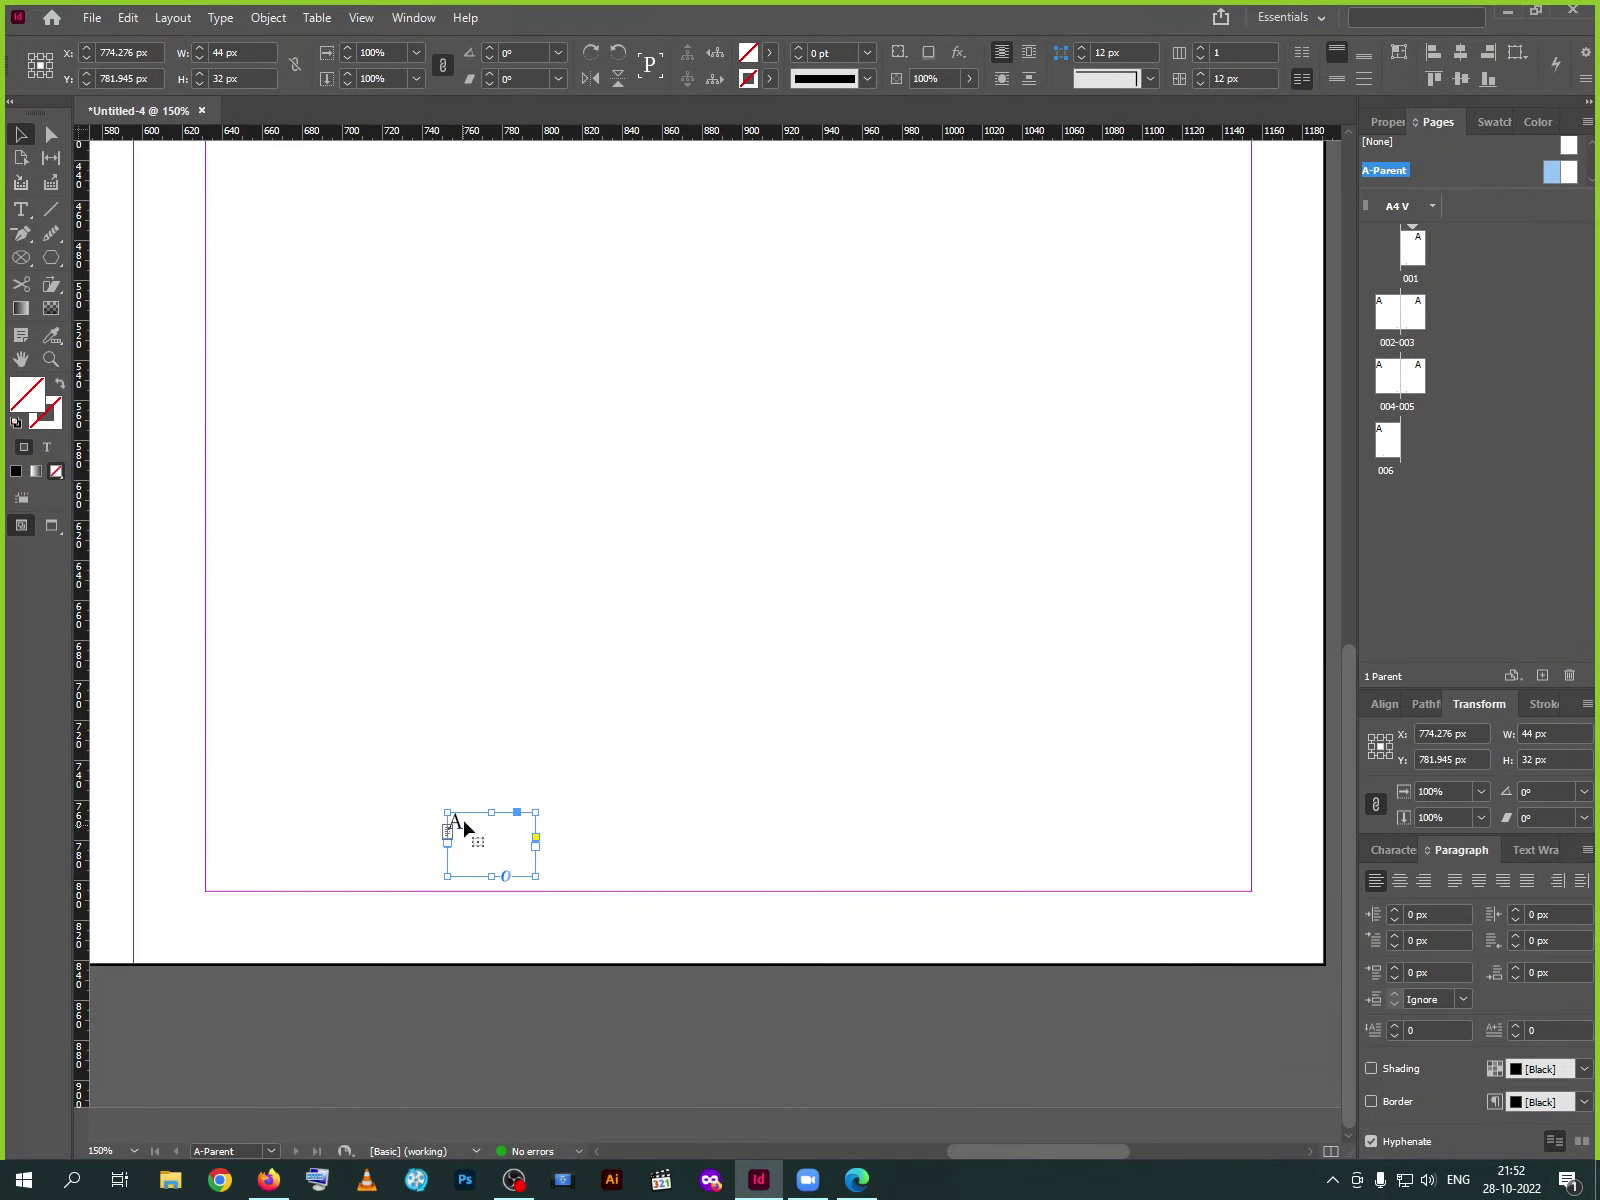
drag(463, 825, 1166, 816)
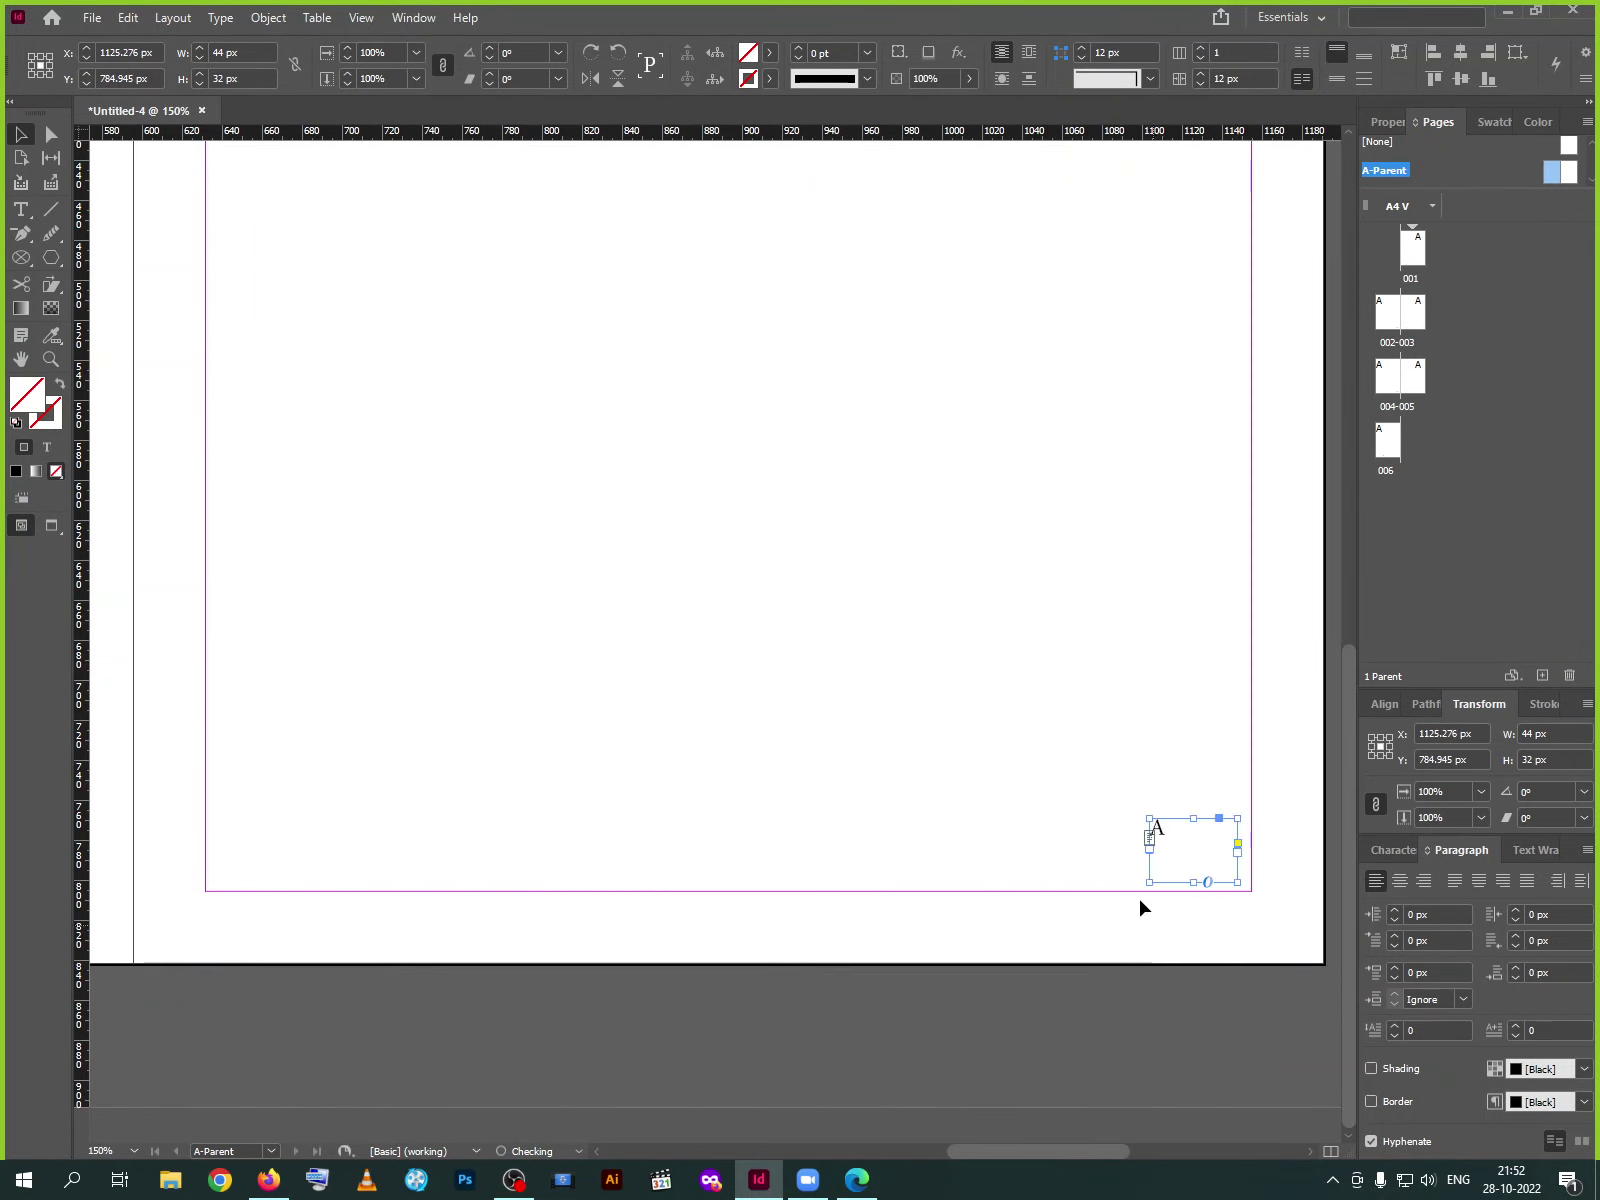
Replace the marker in the right A-Parent page's frame with a Next Page Number marker and leave text editing
double_click(1172, 850)
key(ctrl+a)
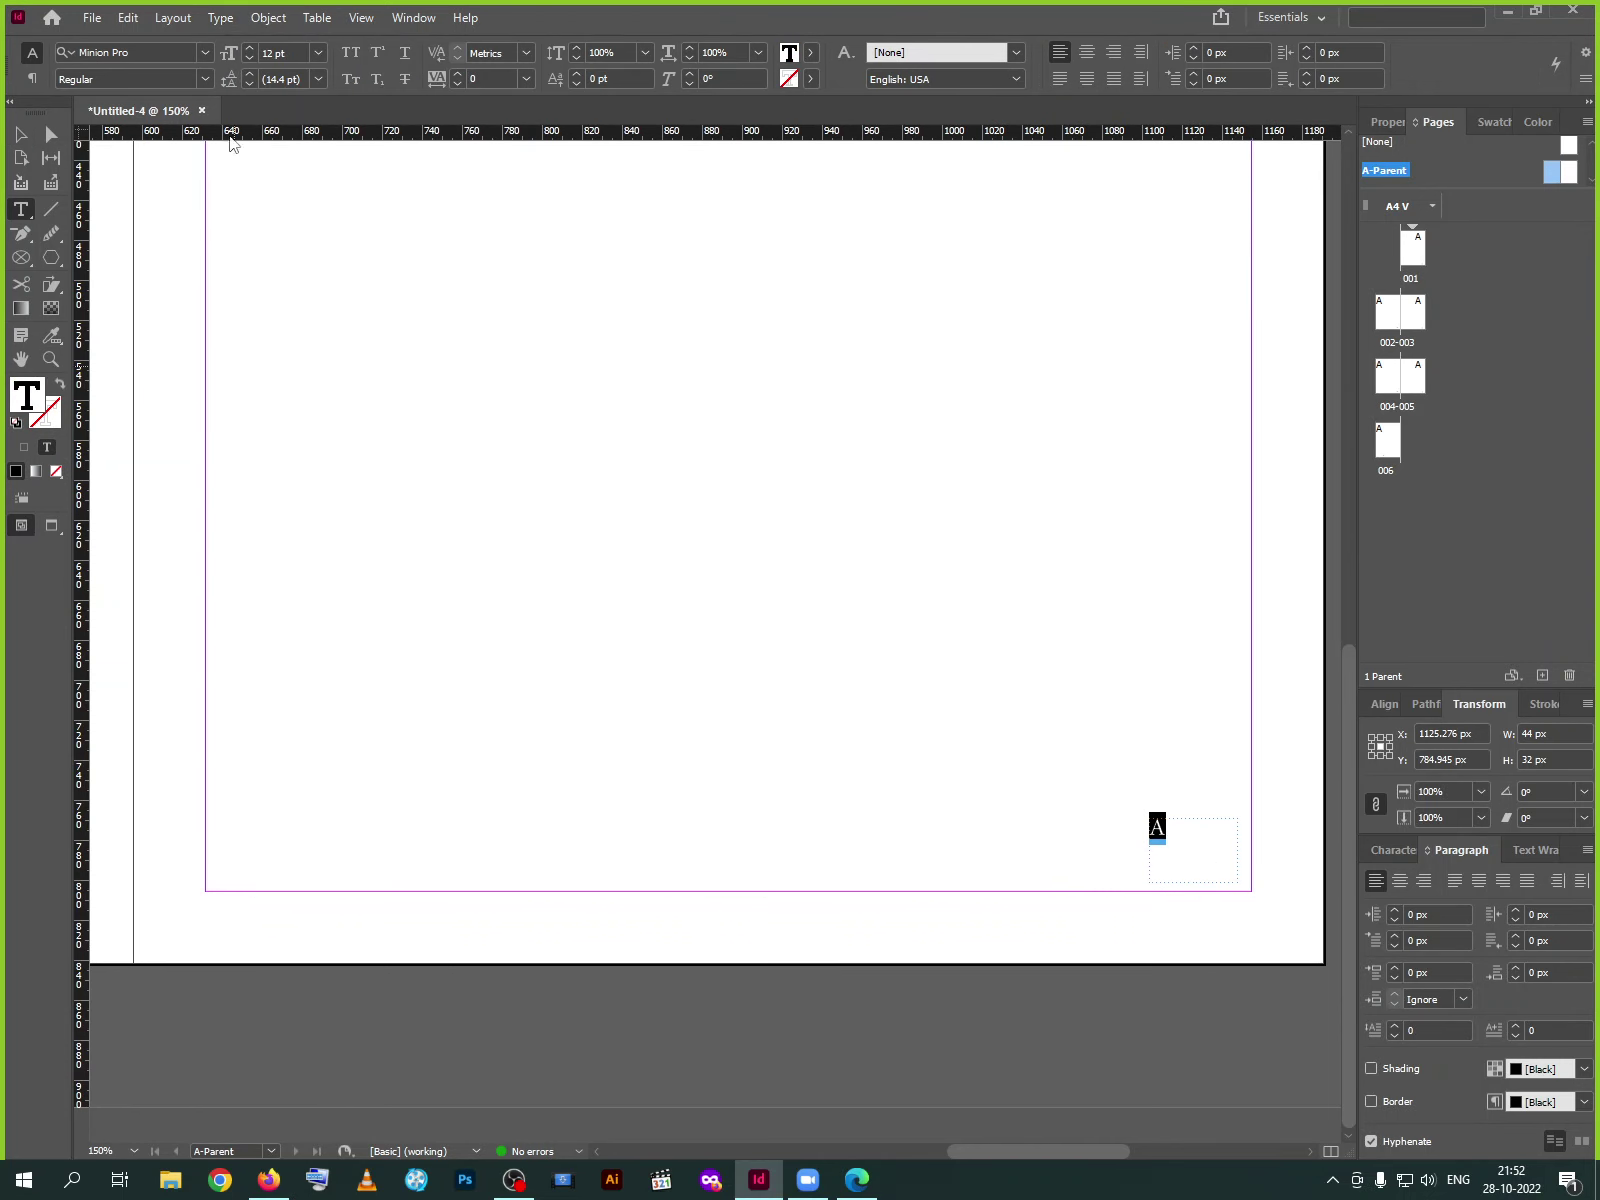
click(215, 20)
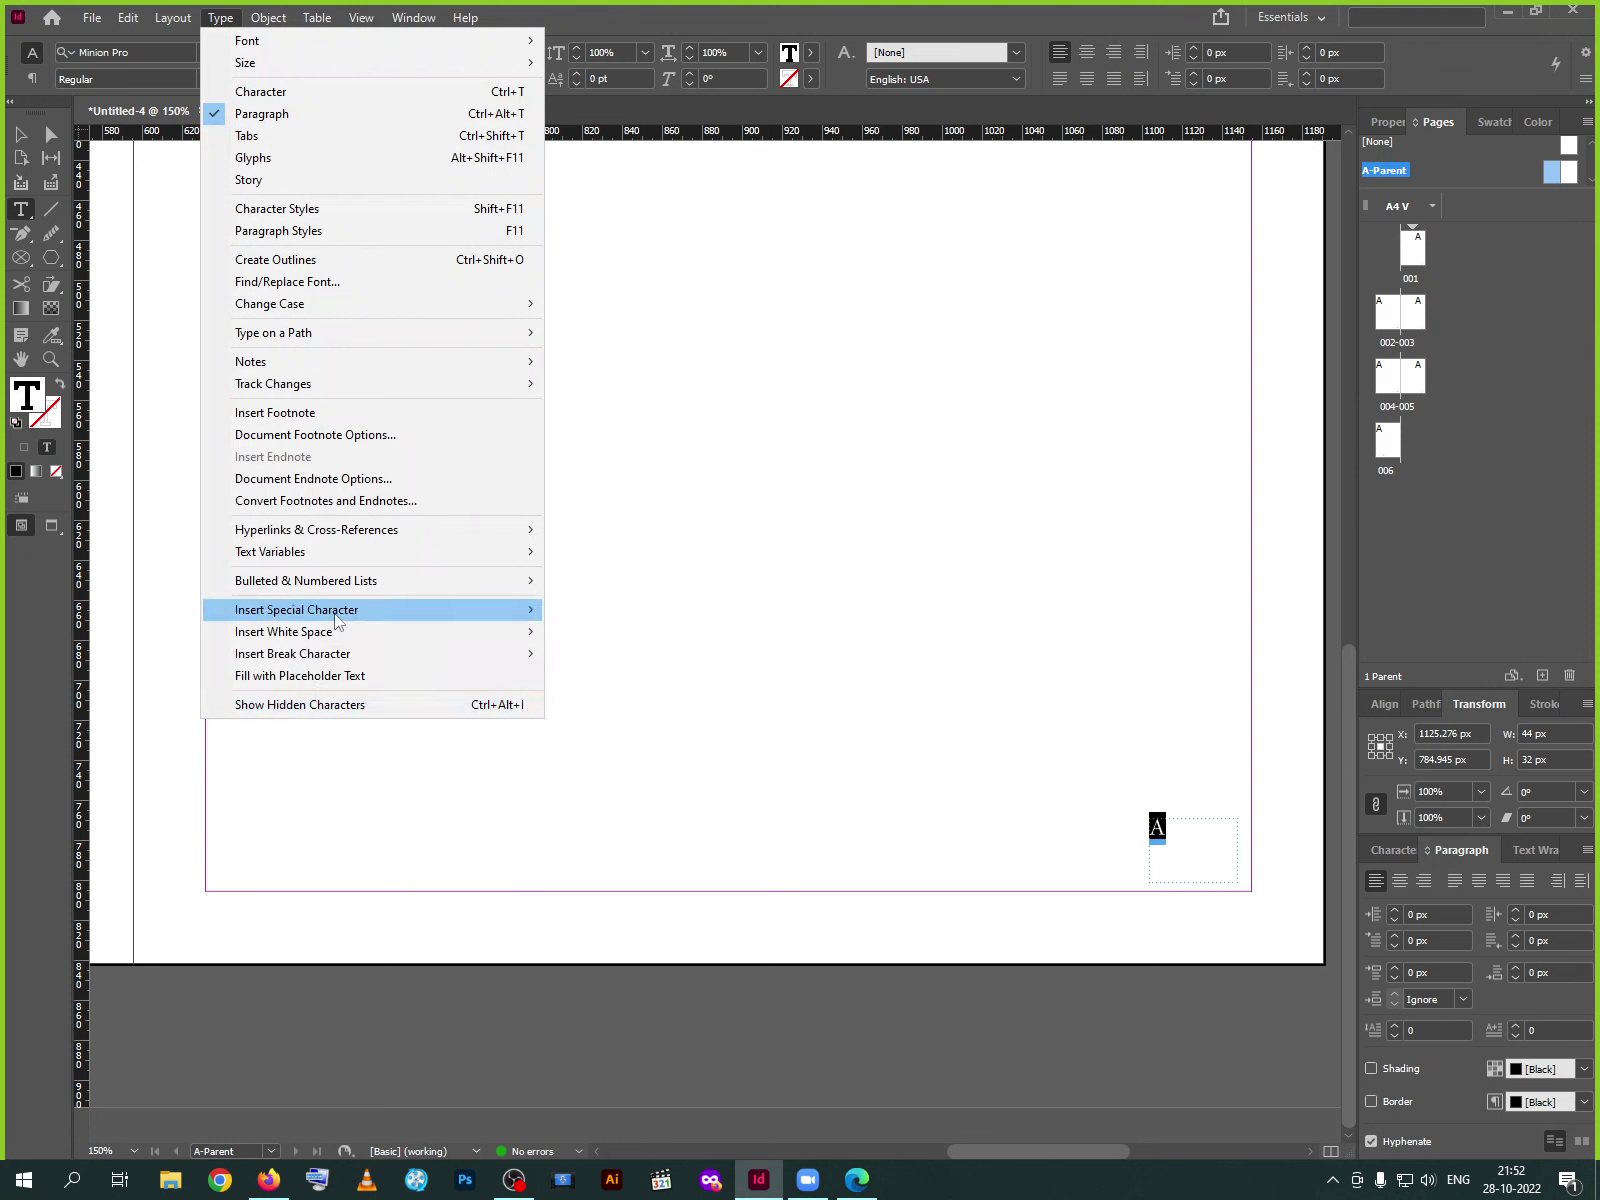
mouse_move(400, 610)
mouse_move(690, 632)
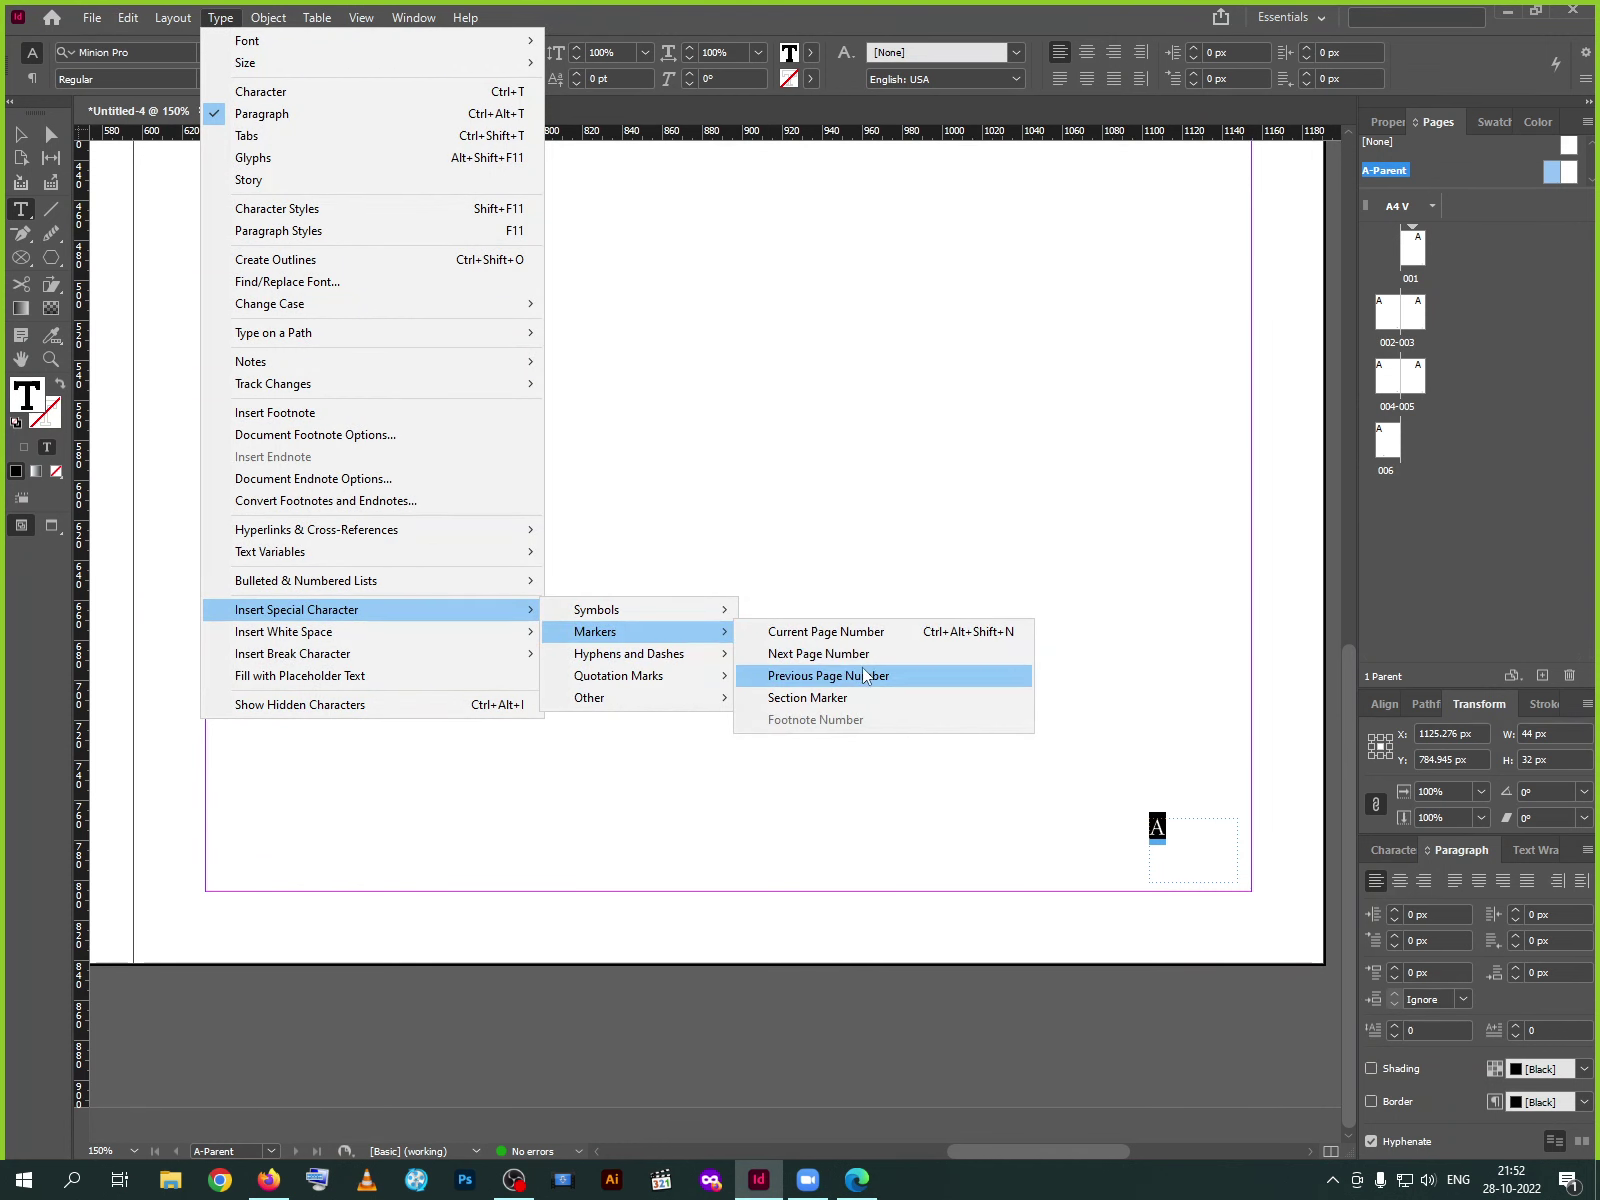
click(818, 654)
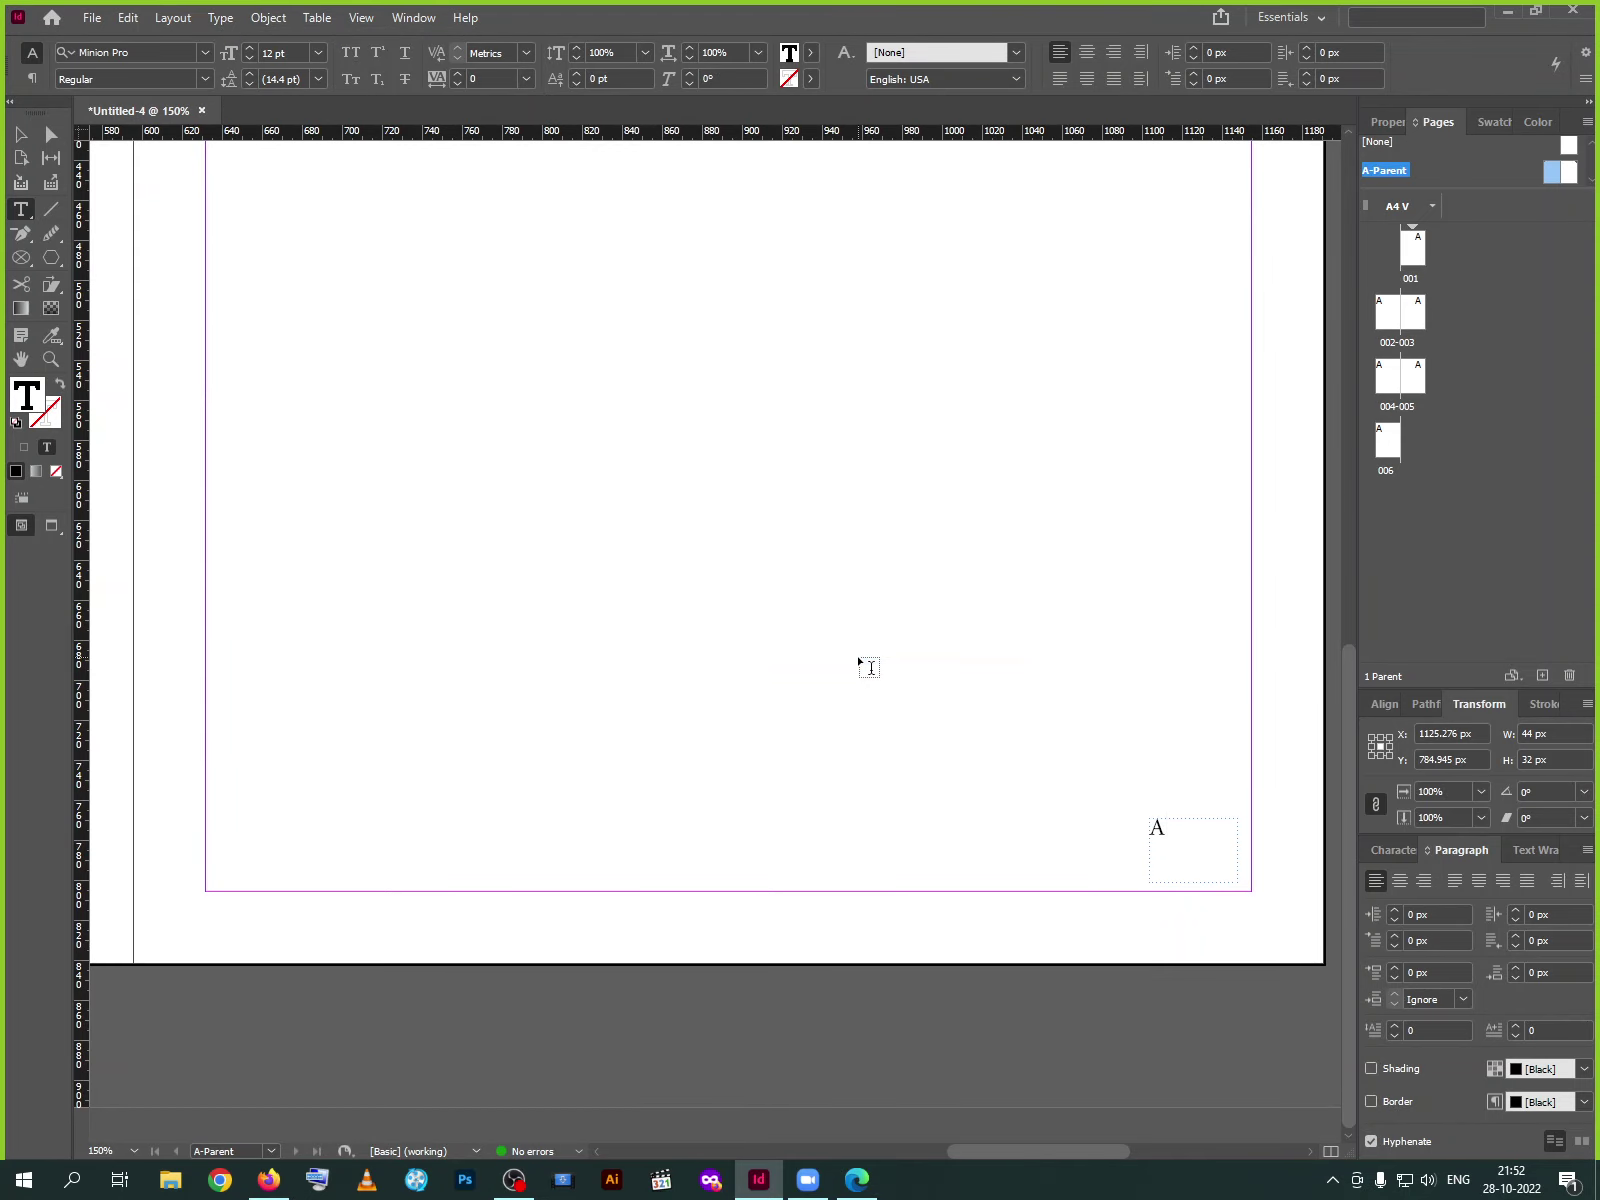
click(20, 134)
Open page 001 and check the page number in its lower-right margin corner
double_click(1406, 265)
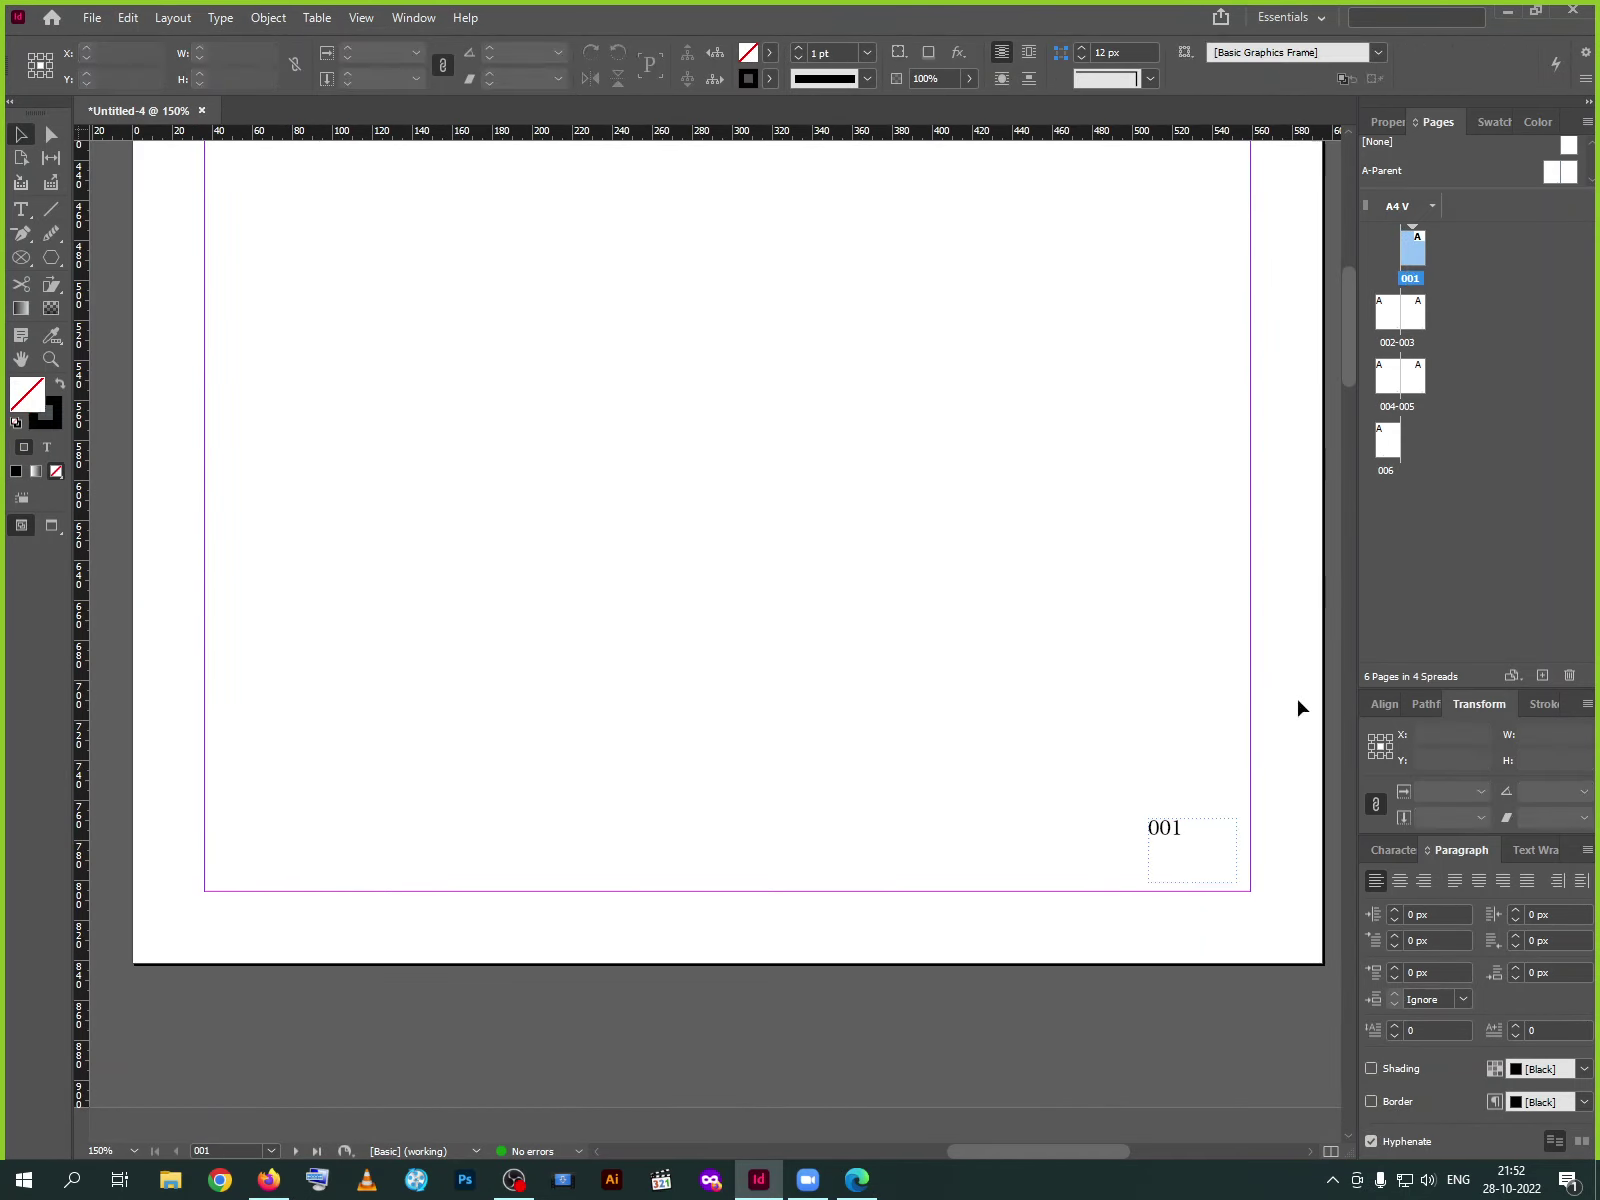
key(ctrl+minus)
key(ctrl+minus)
key(ctrl+minus)
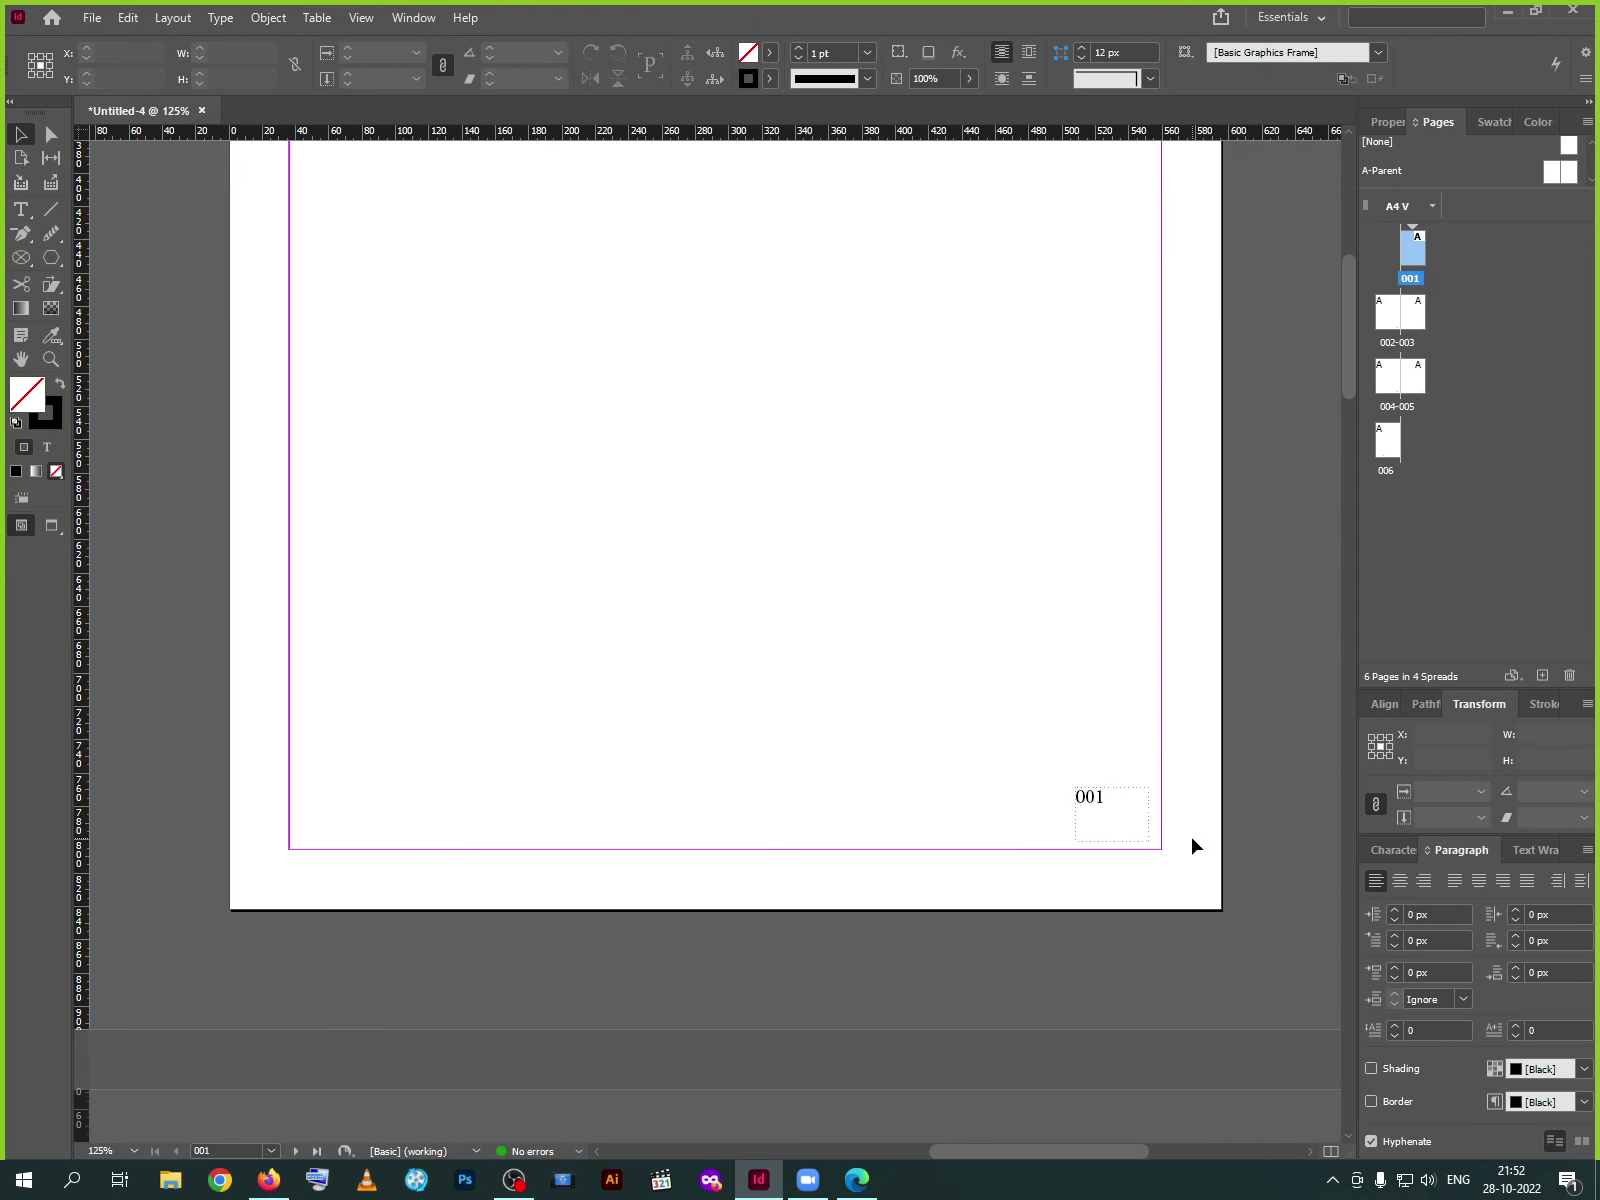
Check the page numbers in the lower corners of pages 002 to 006
key(alt+Page_Down)
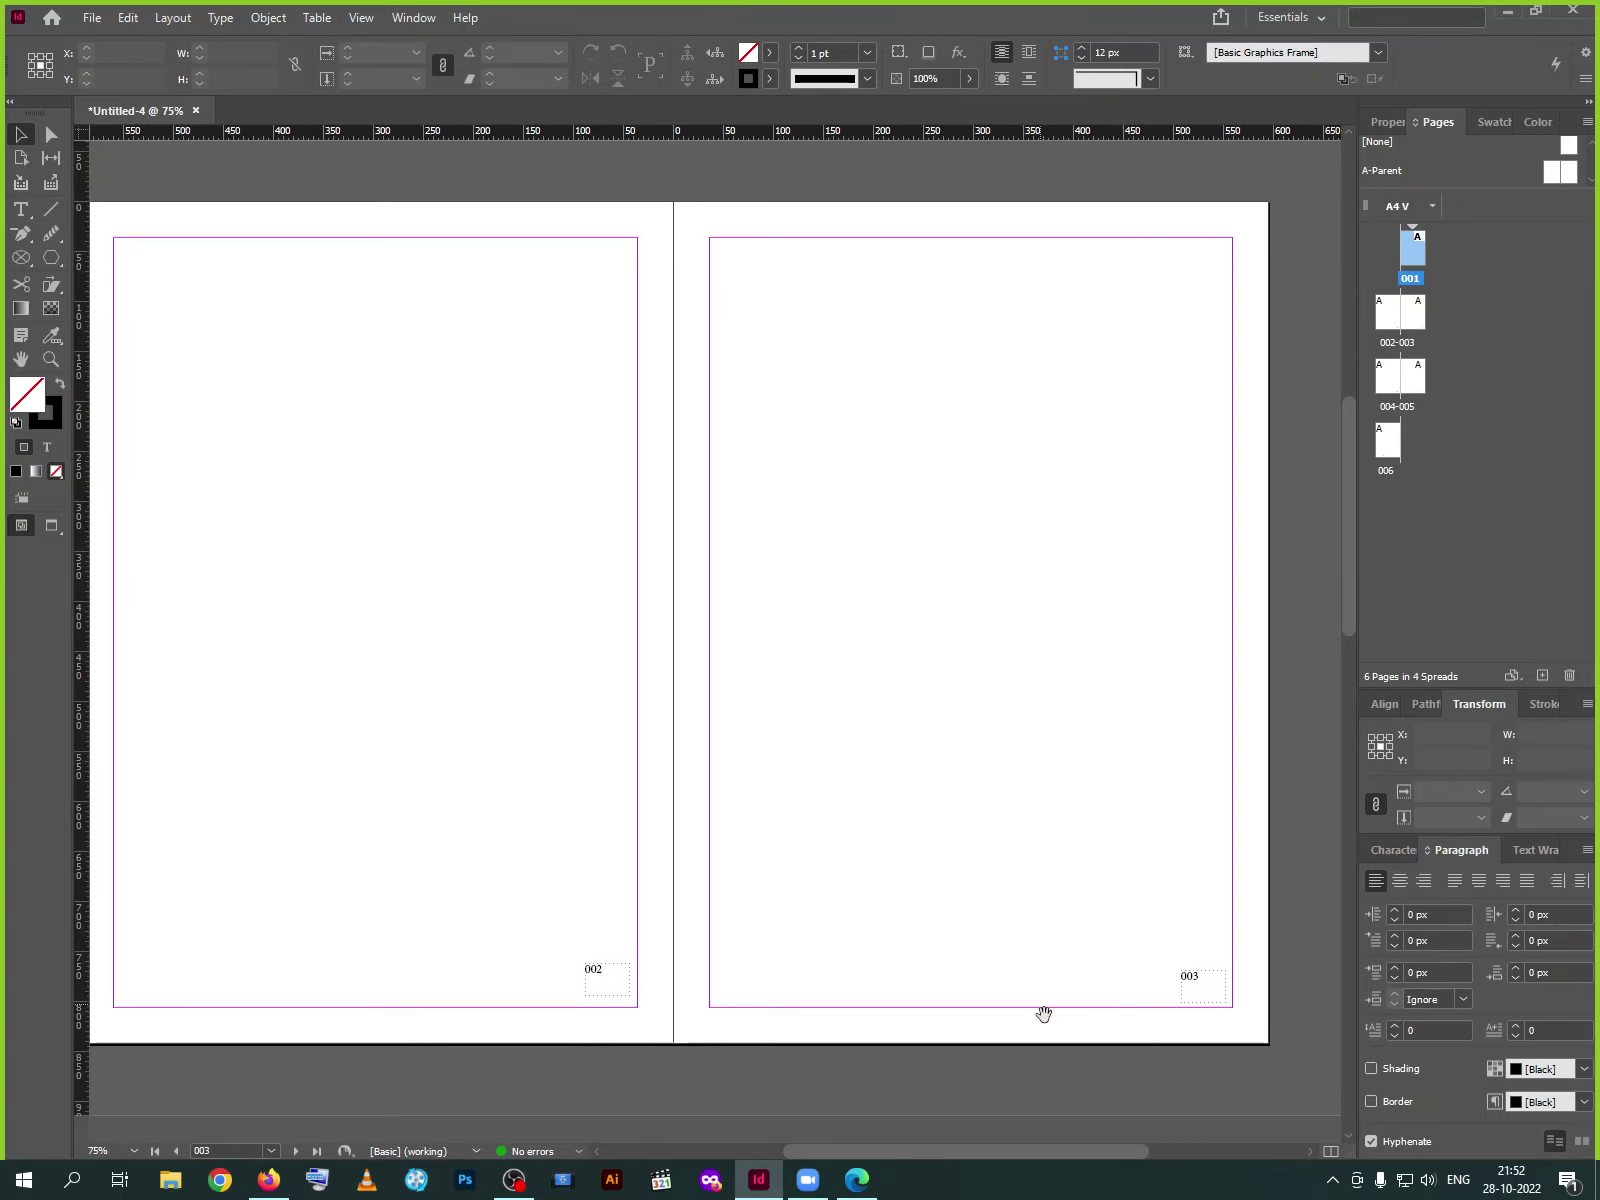
key(alt+Page_Down)
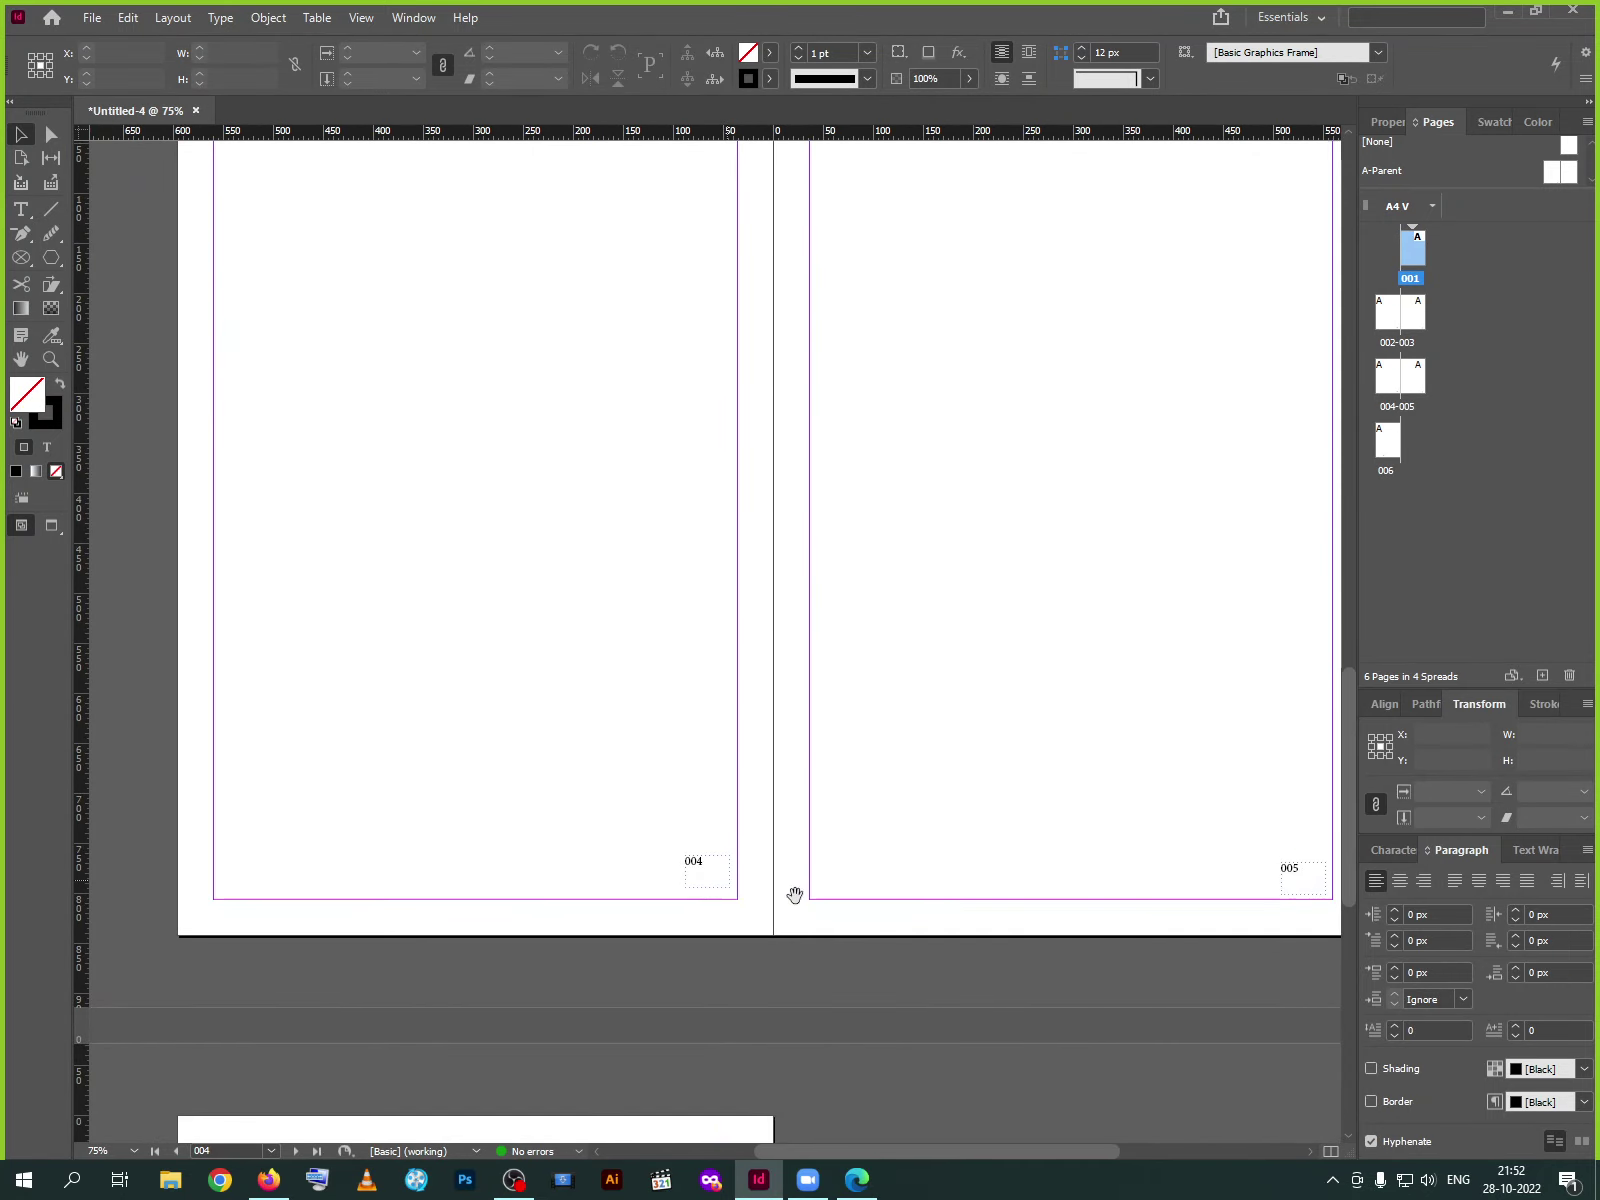
key(alt+Page_Down)
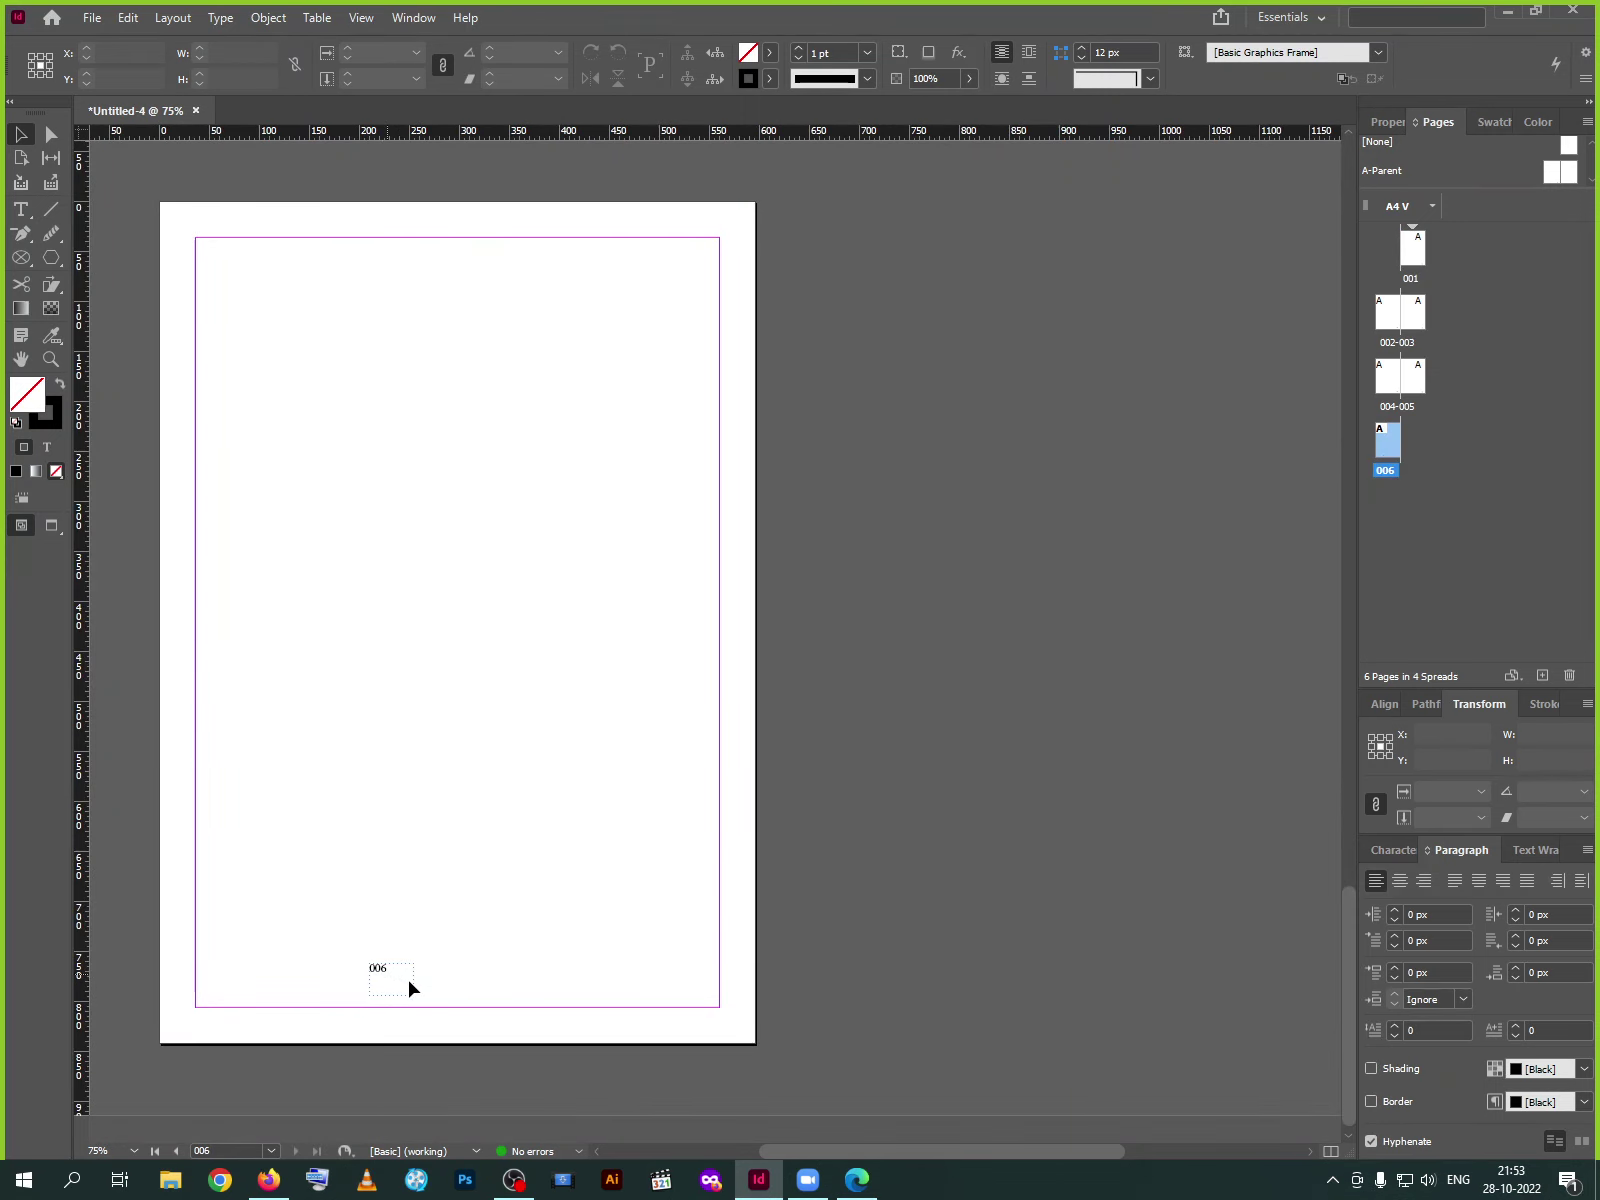
key(alt+Page_Up)
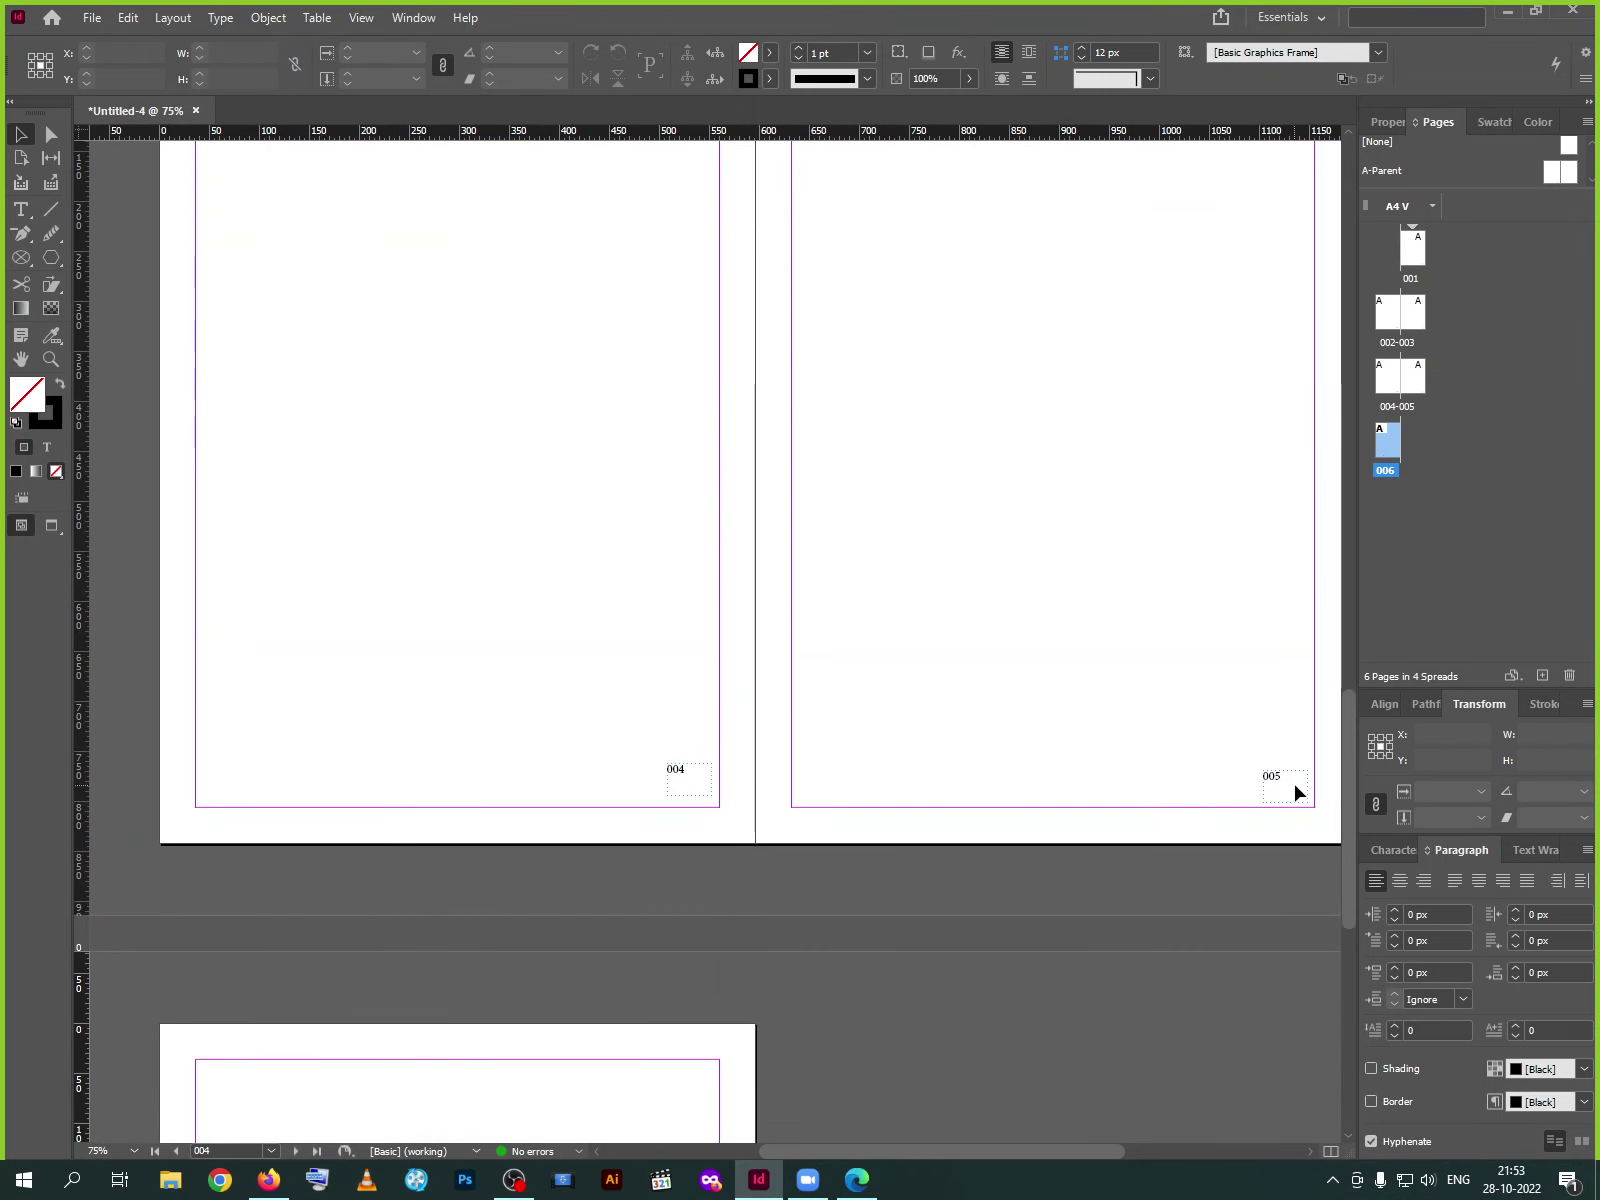
scroll(804, 766, down, 1)
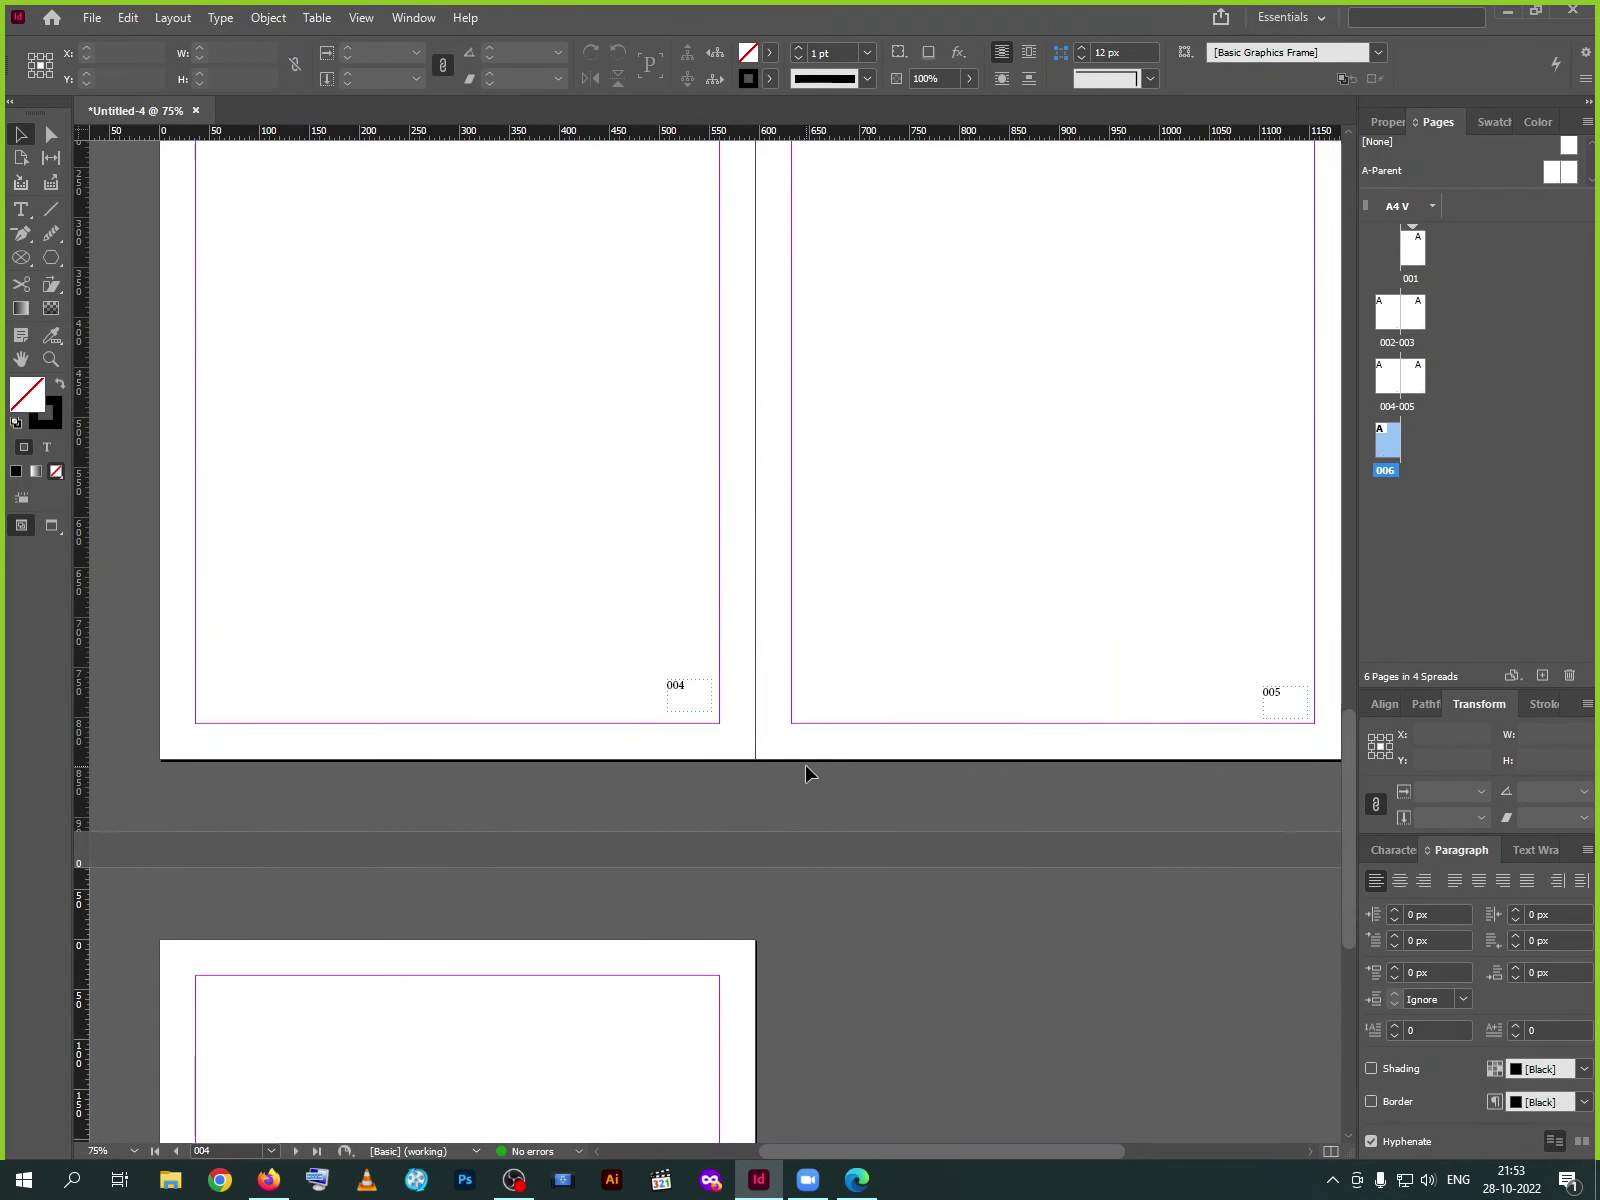
scroll(912, 790, up, 3)
drag(1057, 821, 886, 714)
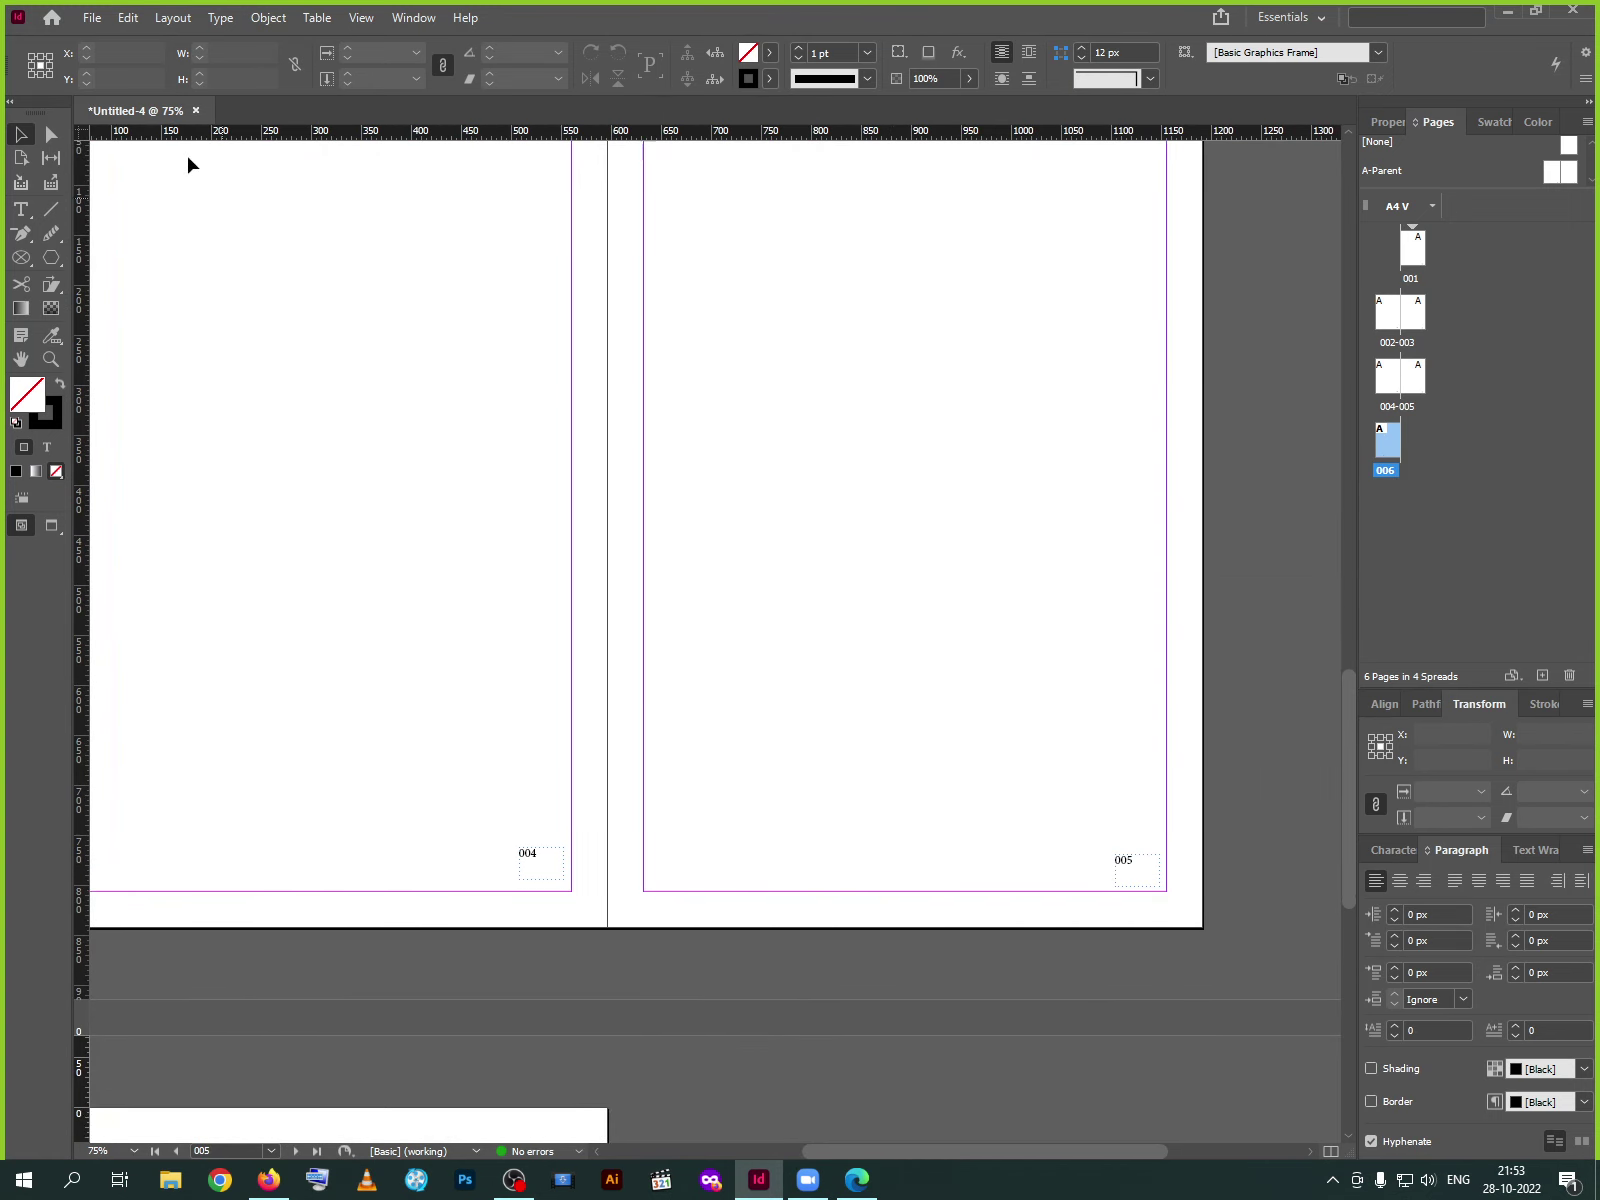
Insert 3 pages after page 006 using the A-Parent
click(180, 22)
mouse_move(192, 40)
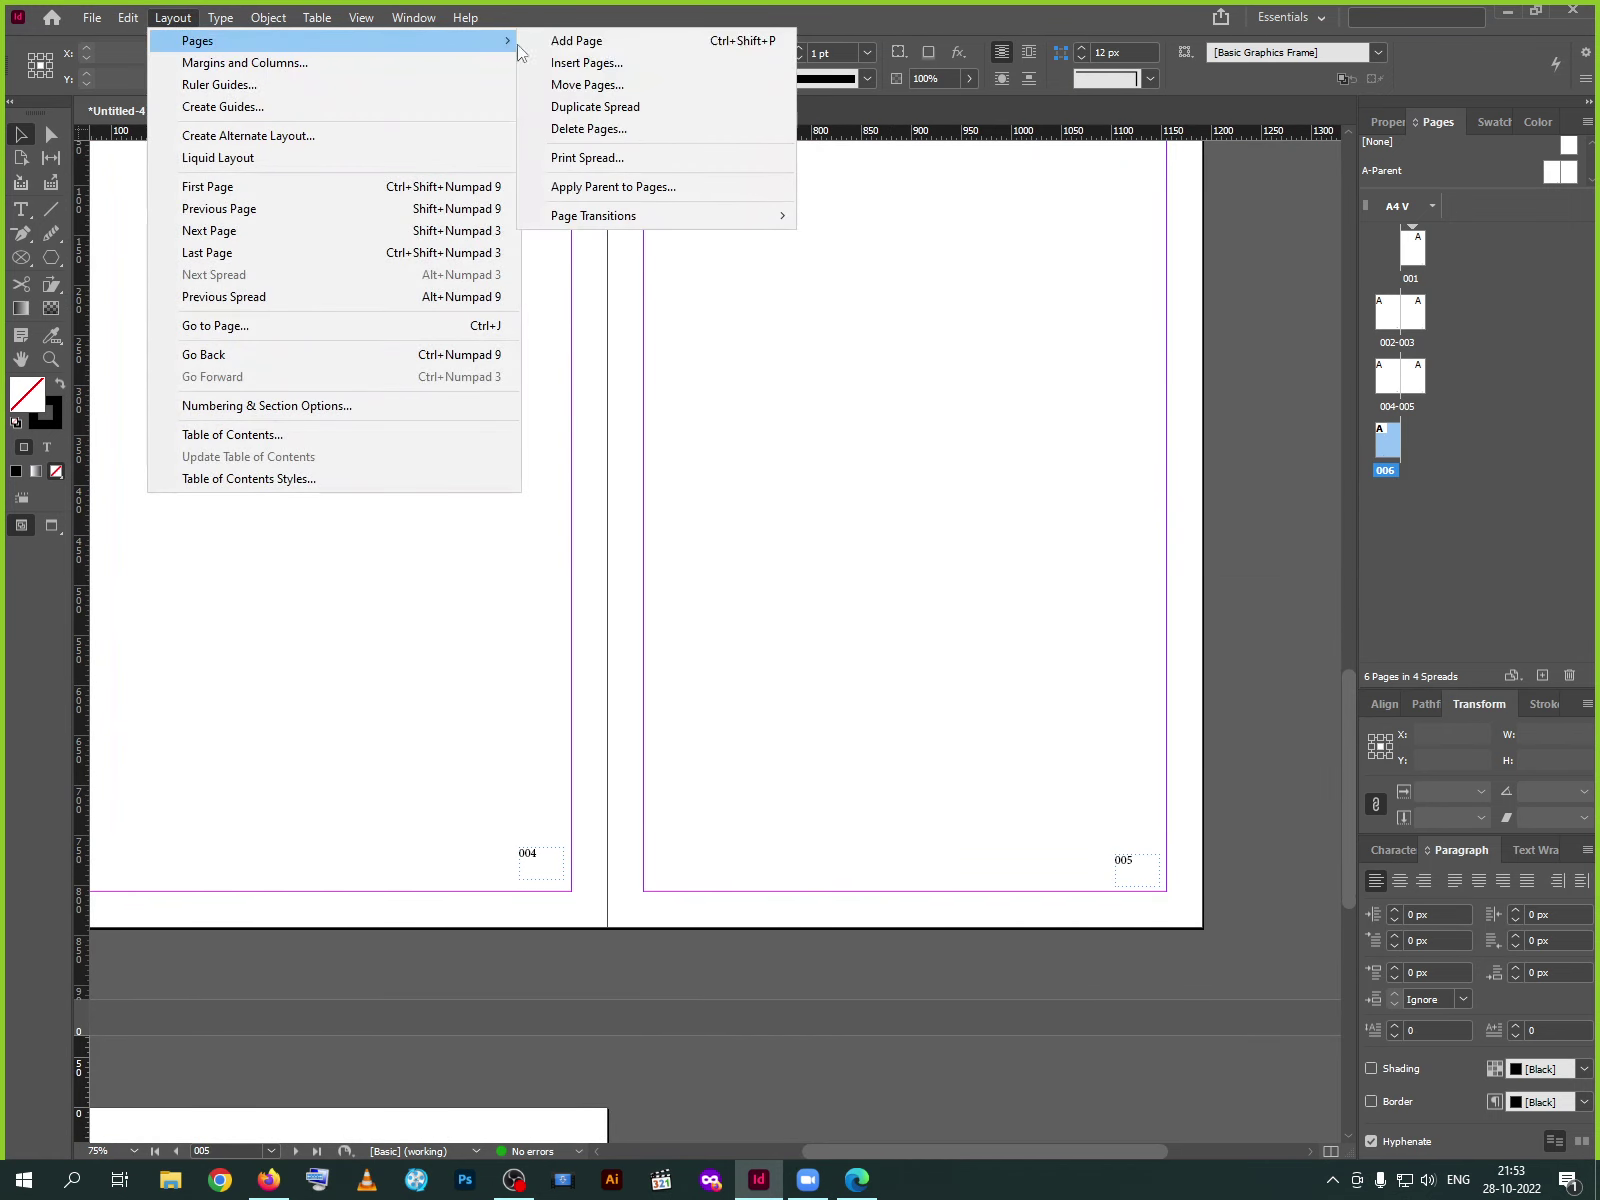
click(600, 63)
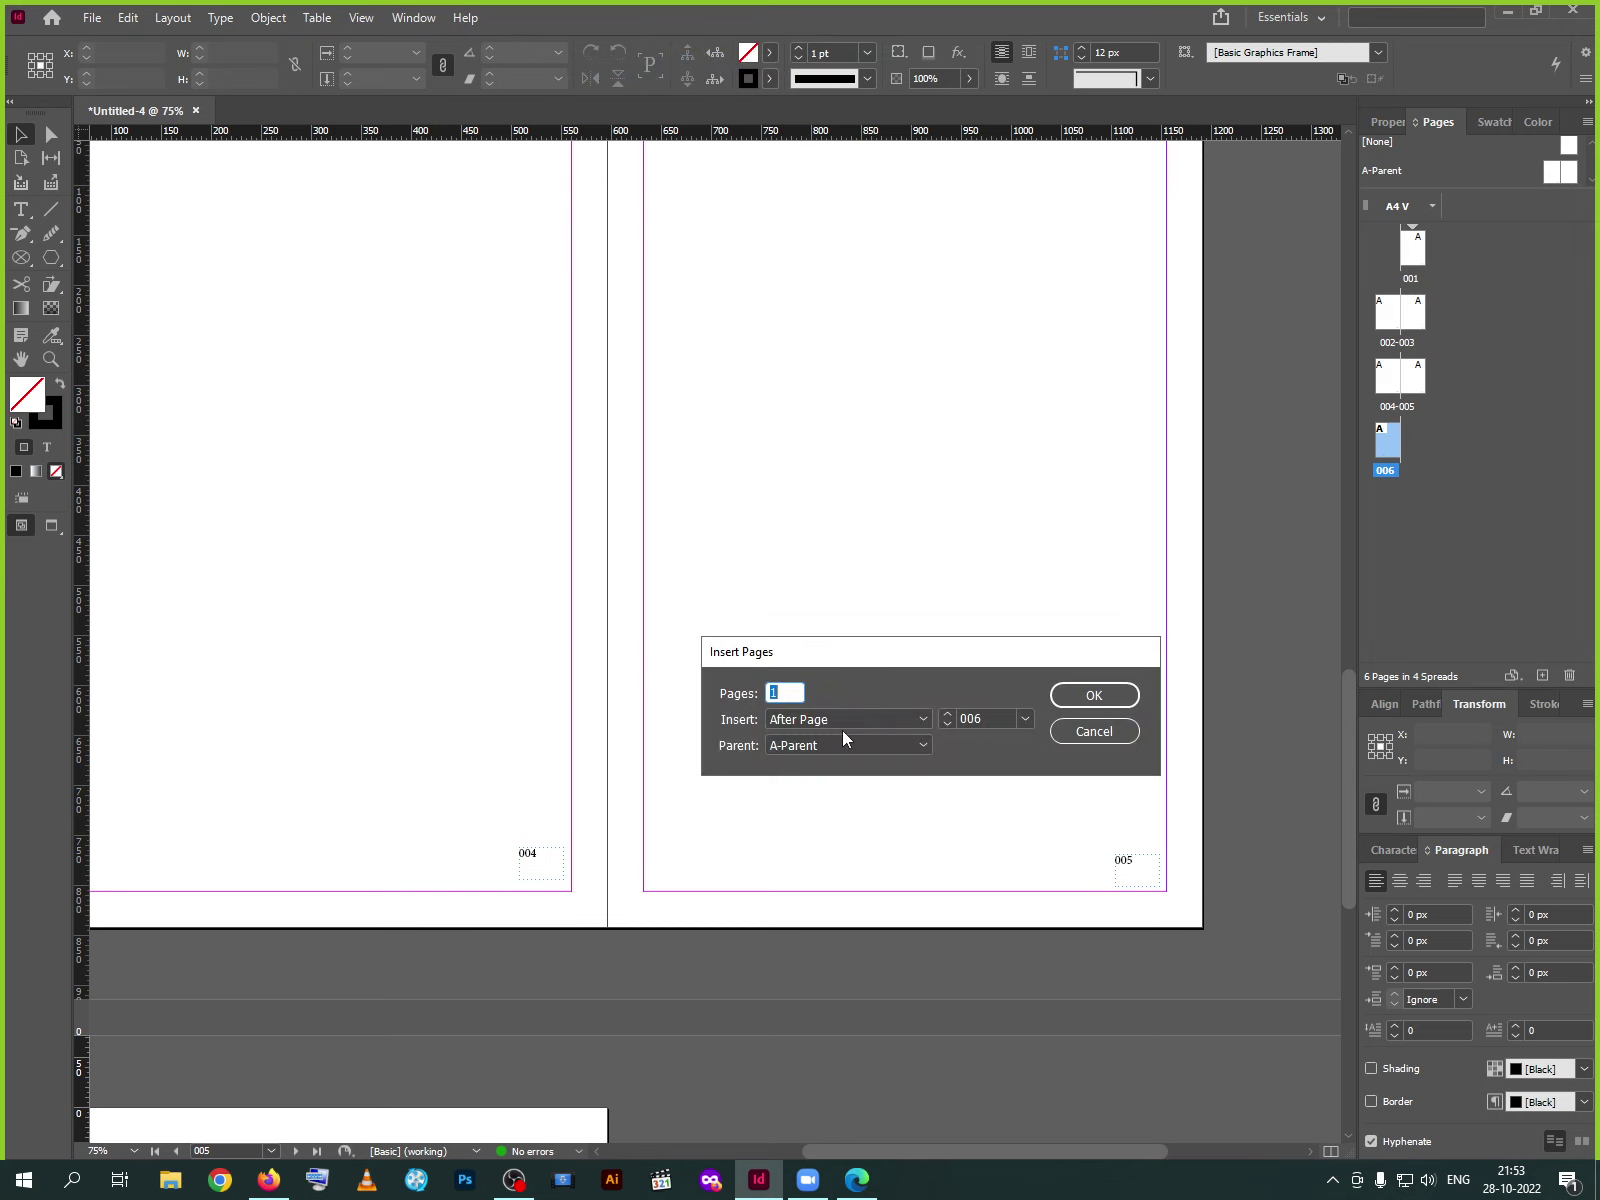
text(3)
click(1090, 696)
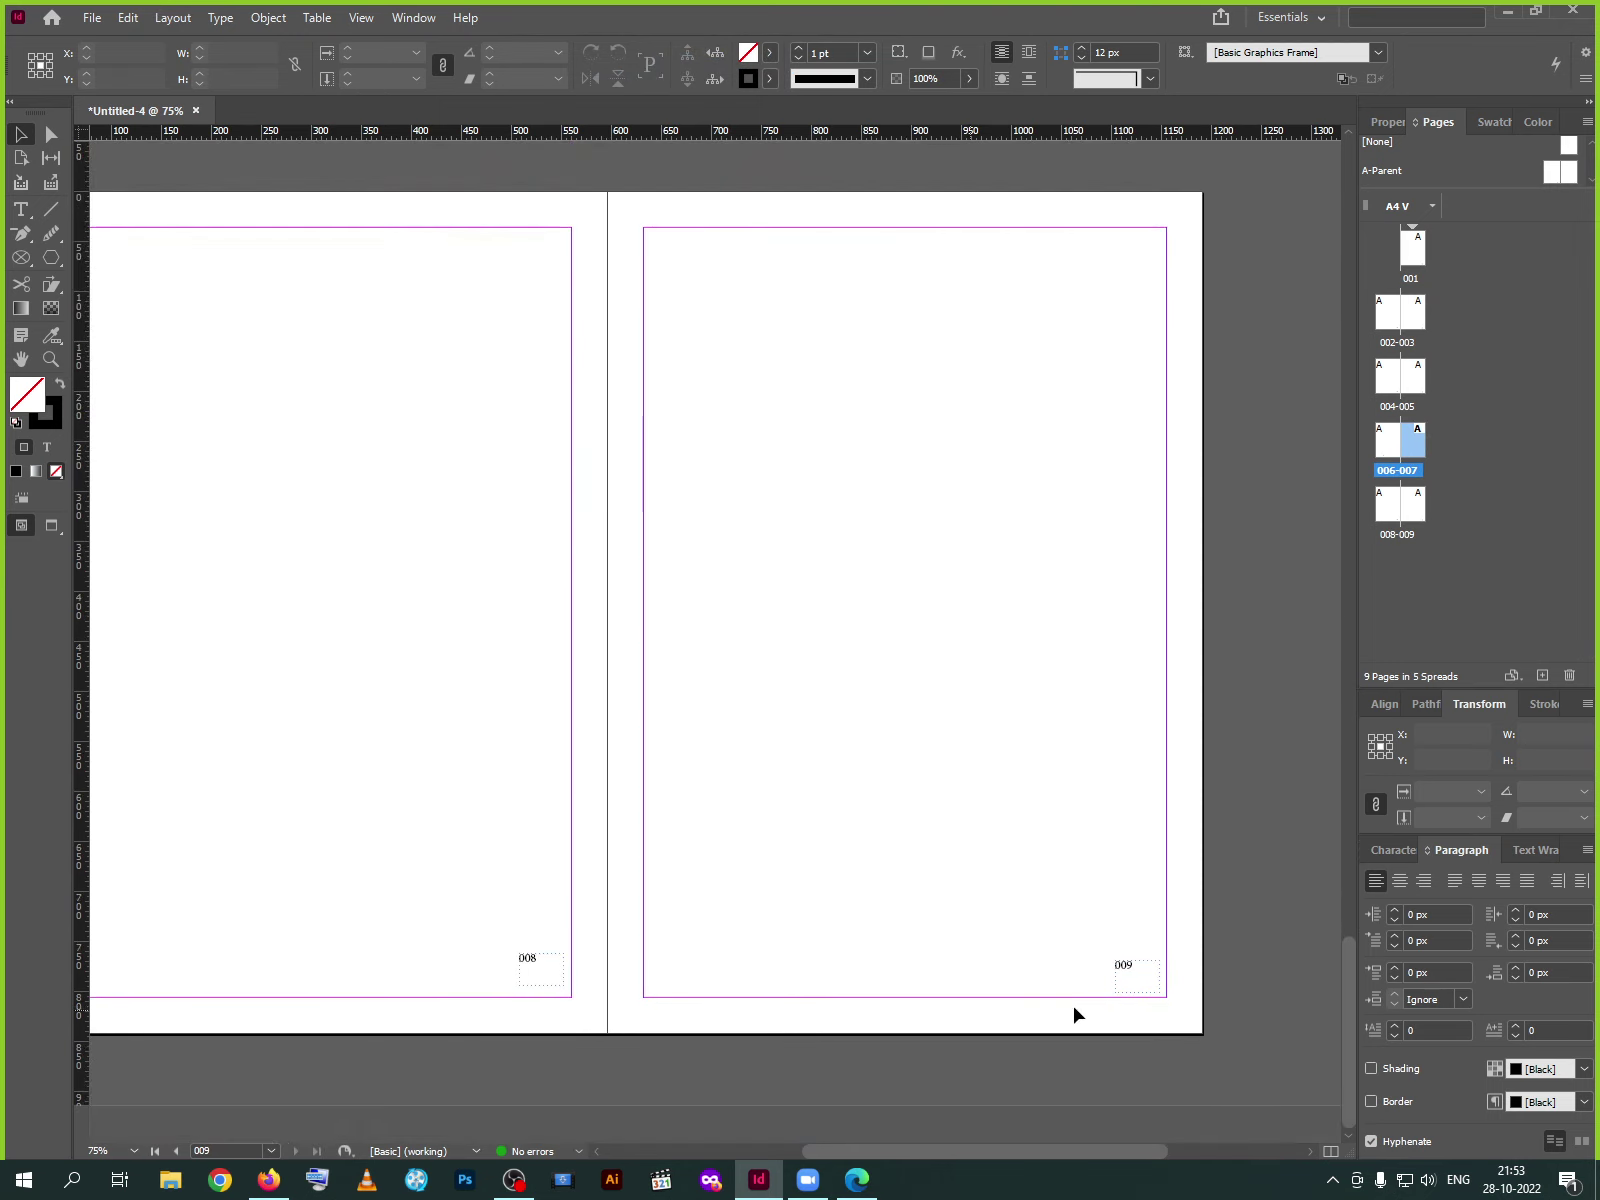
Start a new section at page 007 with automatic page numbering and the I, II, III, IV... numbering style
scroll(937, 913, up, 5)
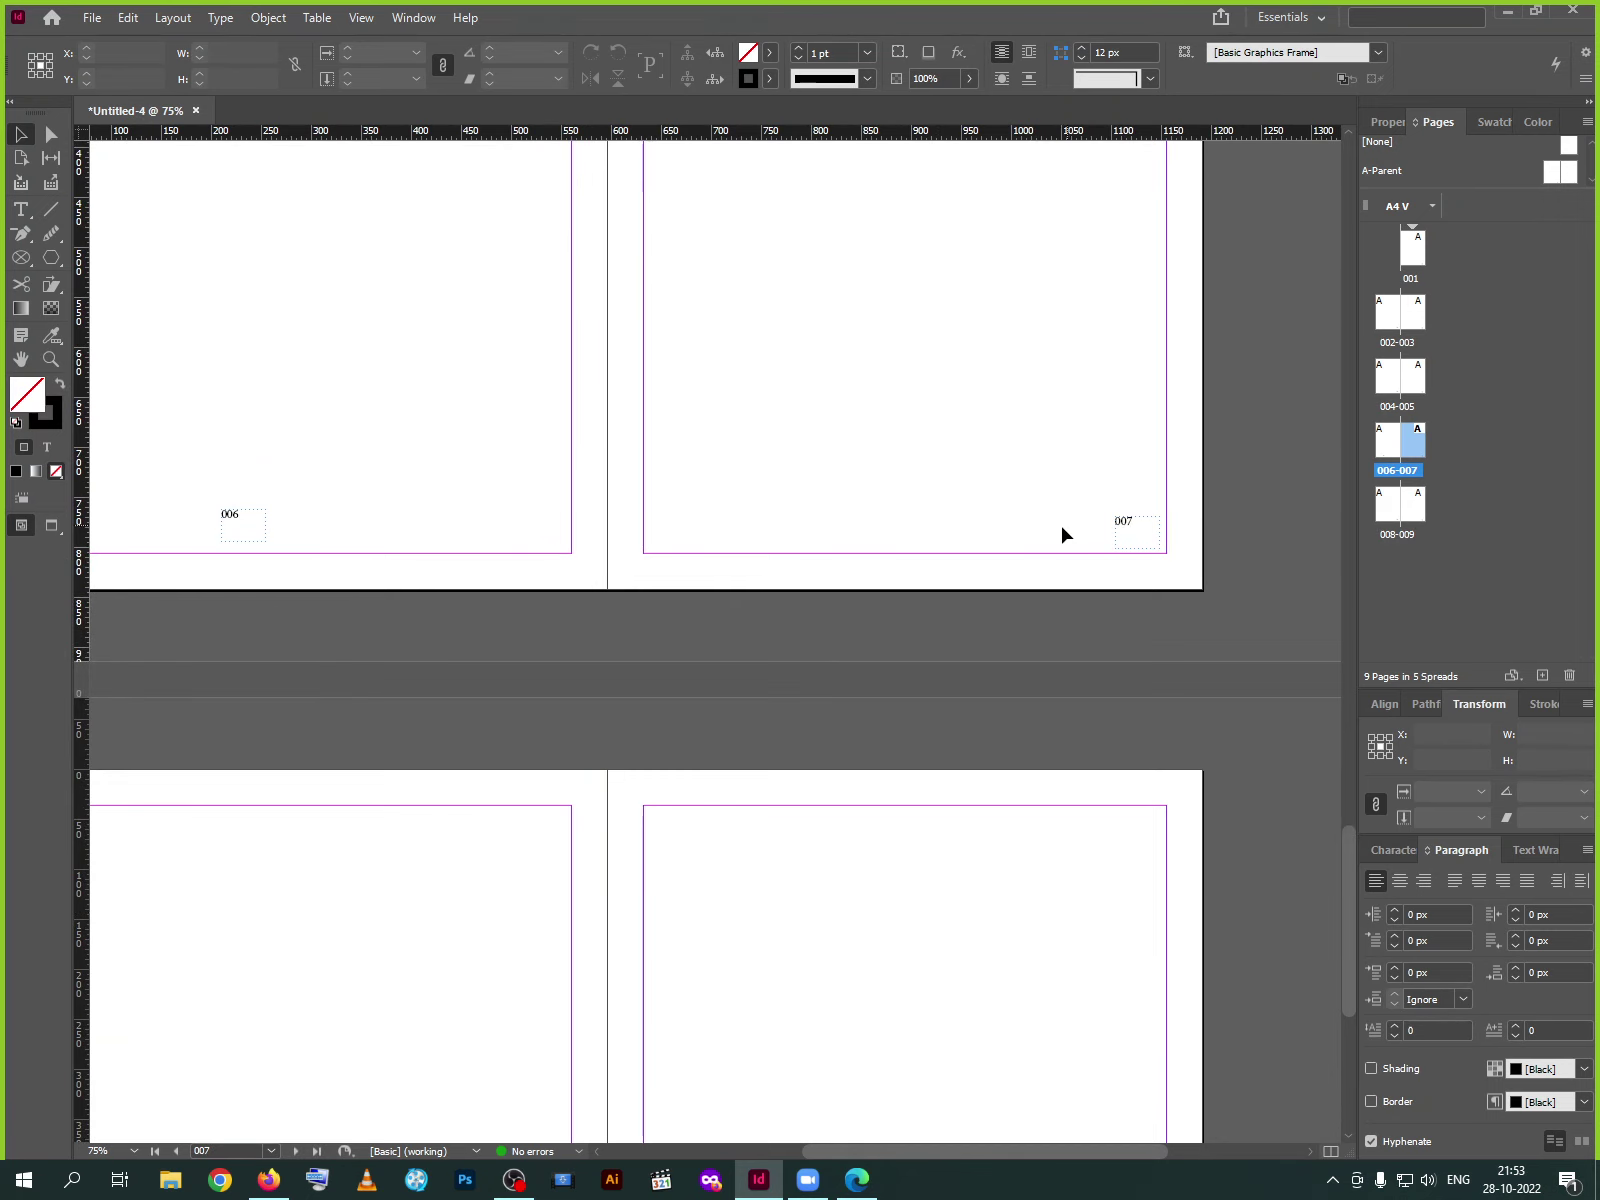
scroll(1061, 536, up, 10)
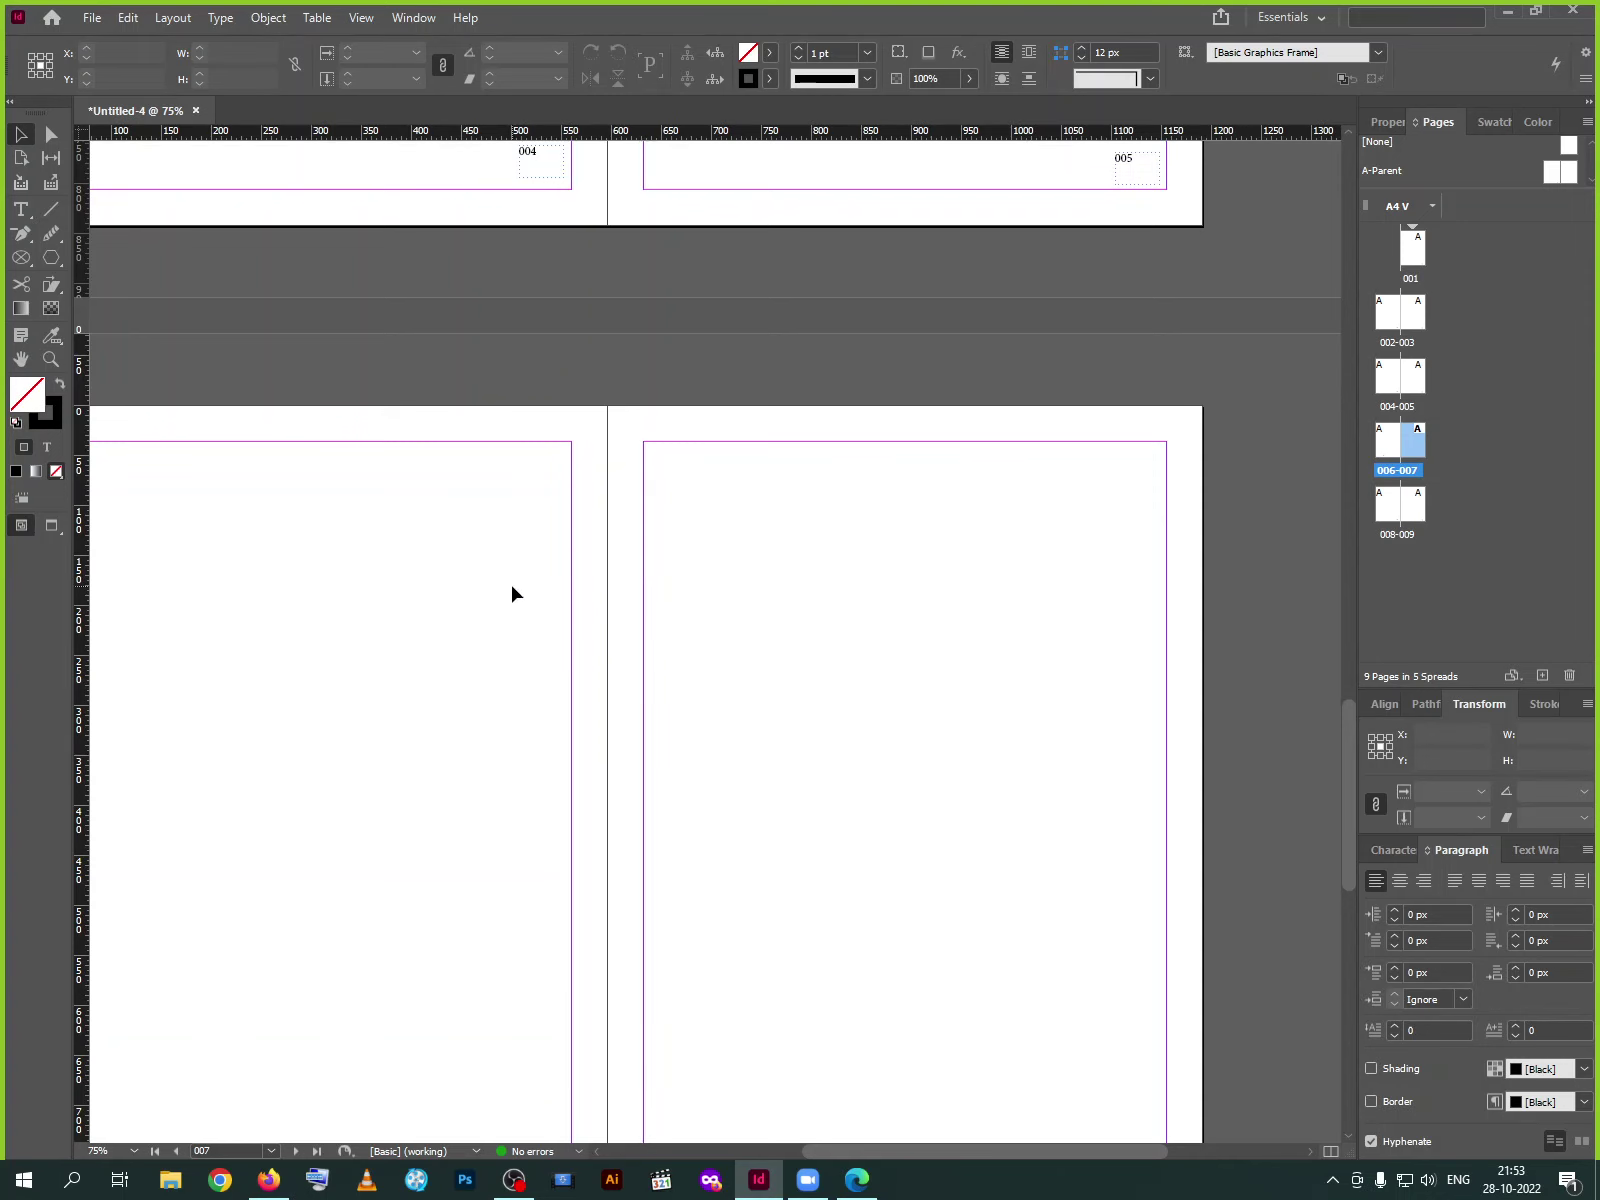
click(165, 19)
click(276, 408)
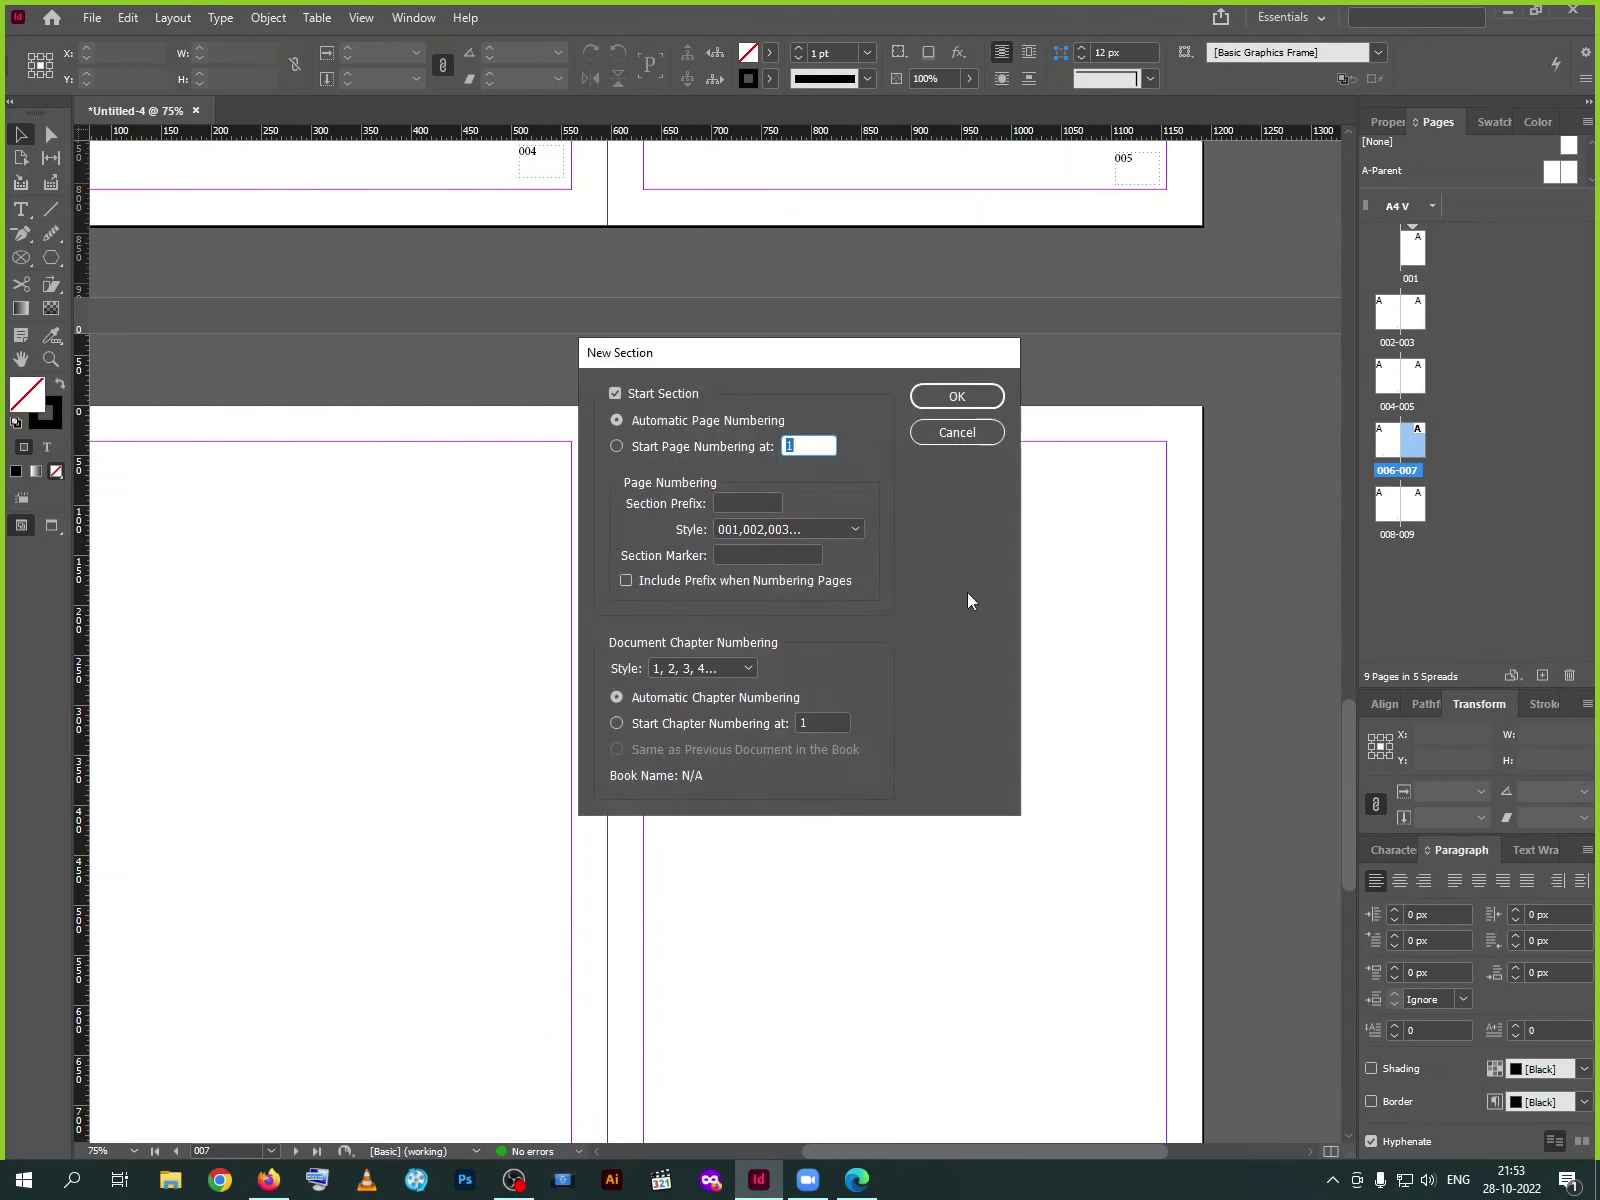
click(848, 530)
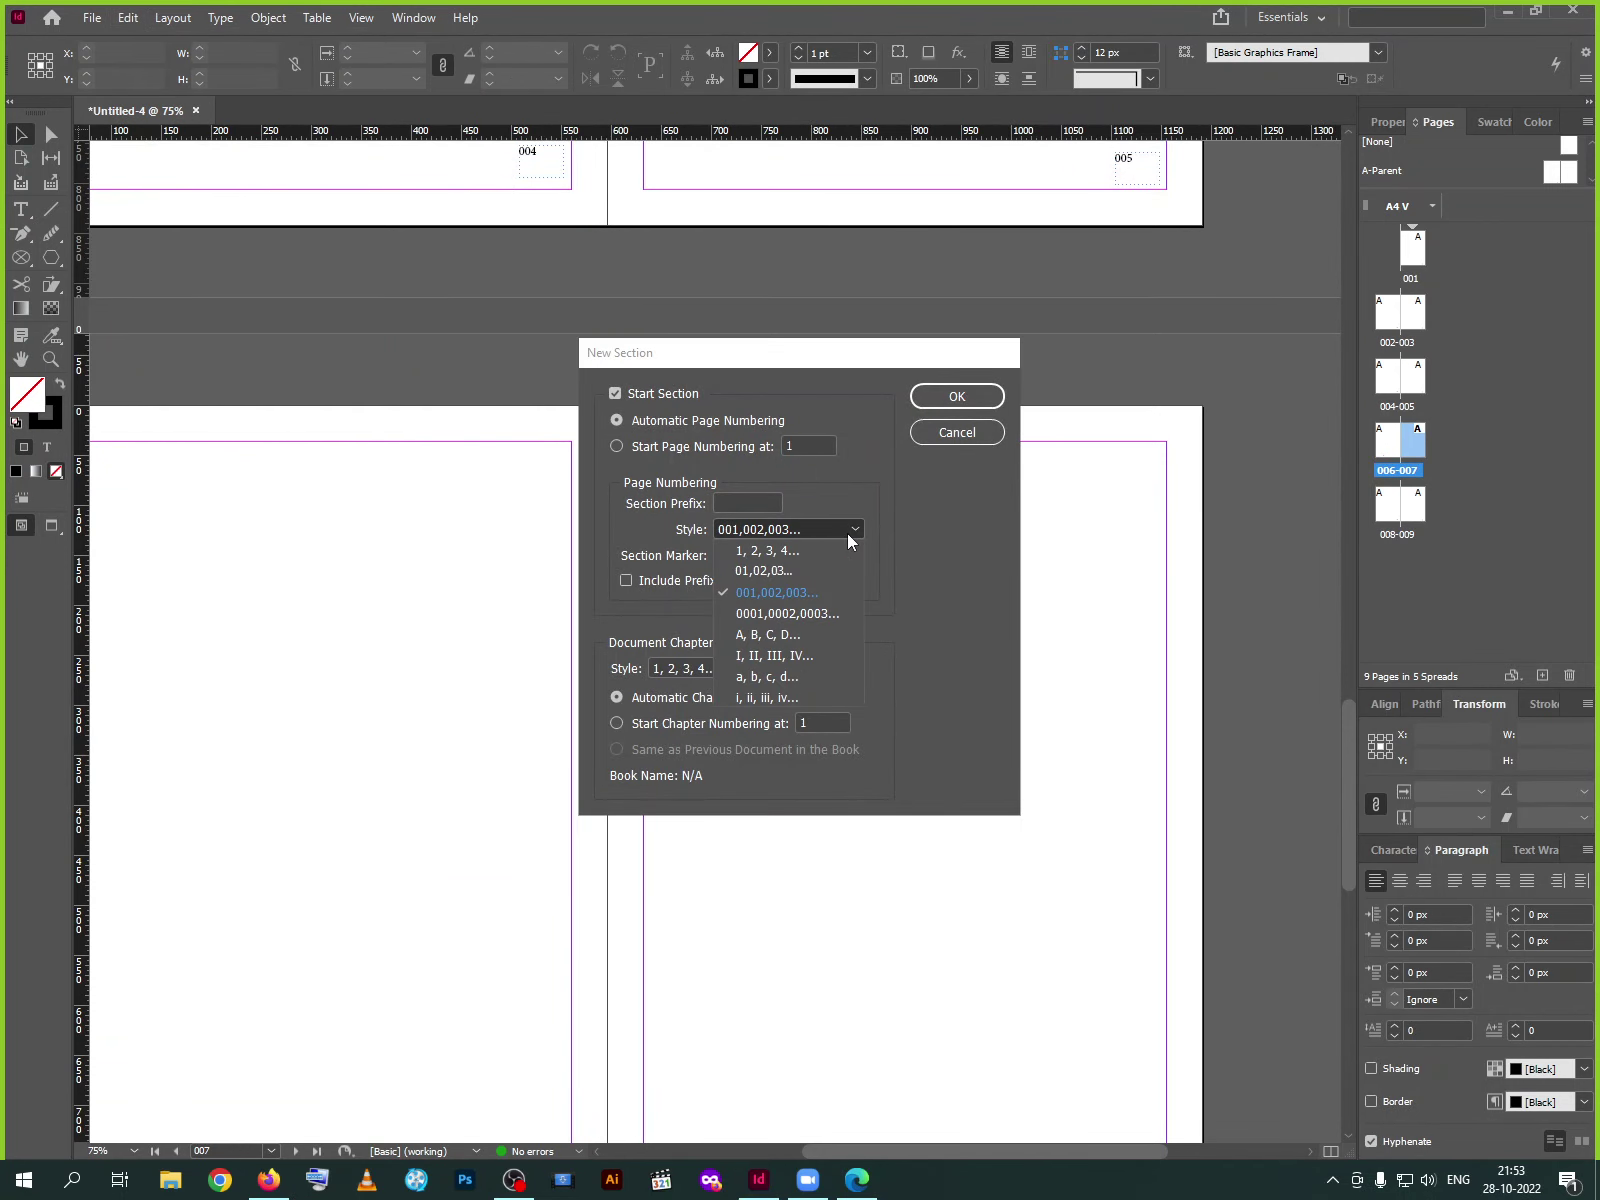
click(785, 660)
click(960, 398)
Check the page numbers on the pages before the new section, back to page 001
scroll(1100, 700, up, 3)
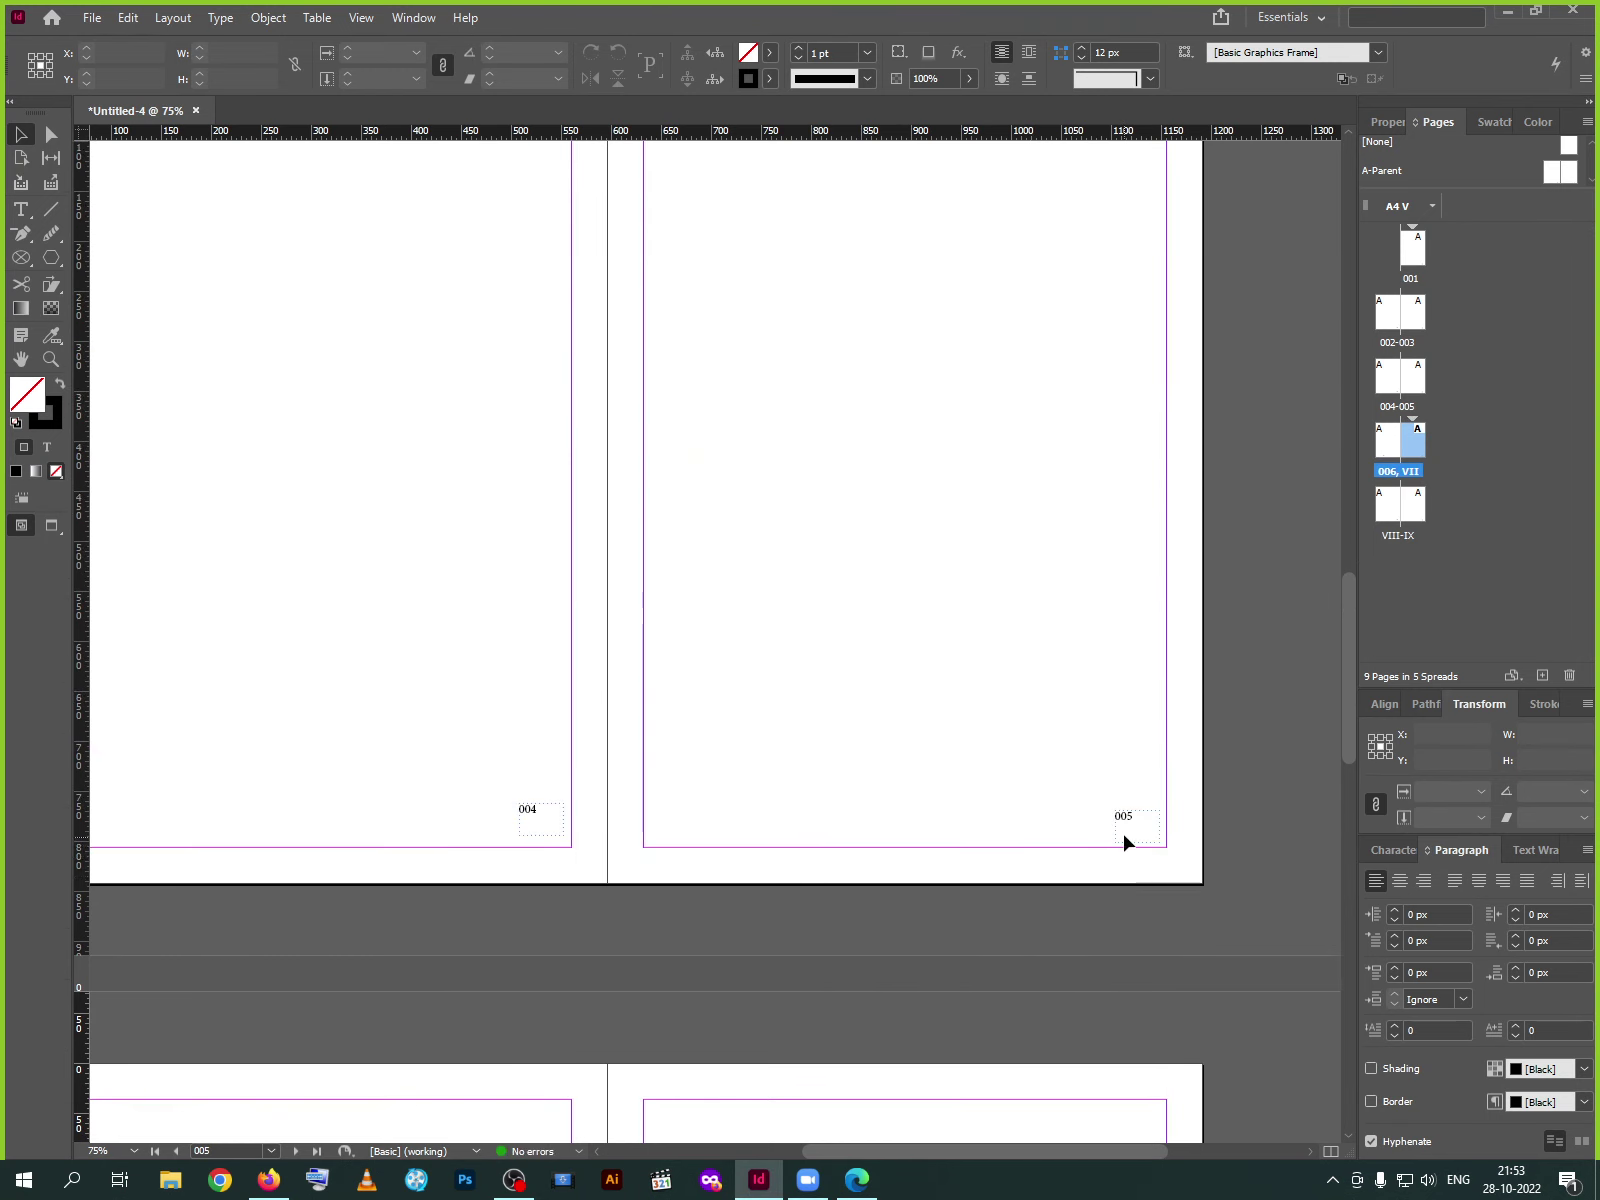
scroll(1107, 601, up, 3)
scroll(1107, 601, up, 4)
scroll(1107, 598, up, 7)
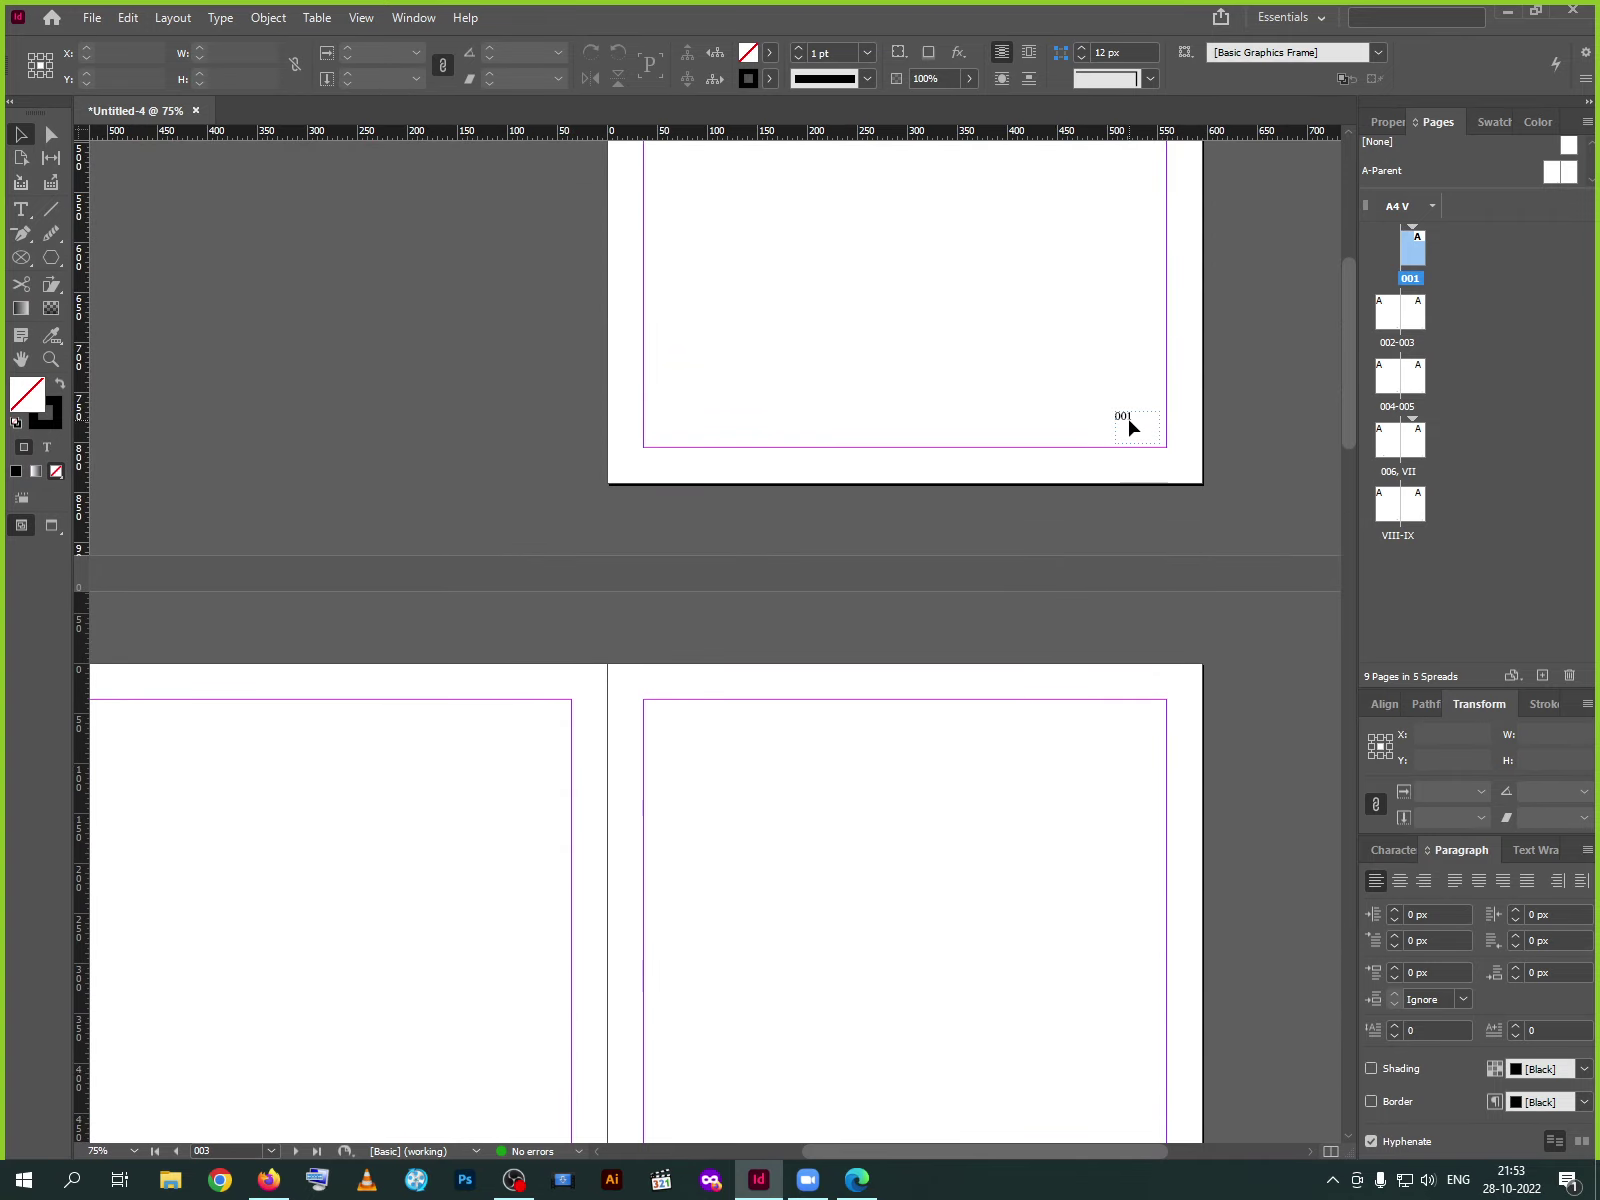
Open the A-Parent spread for editing and look for numbering options for the left page's number frame
double_click(1550, 174)
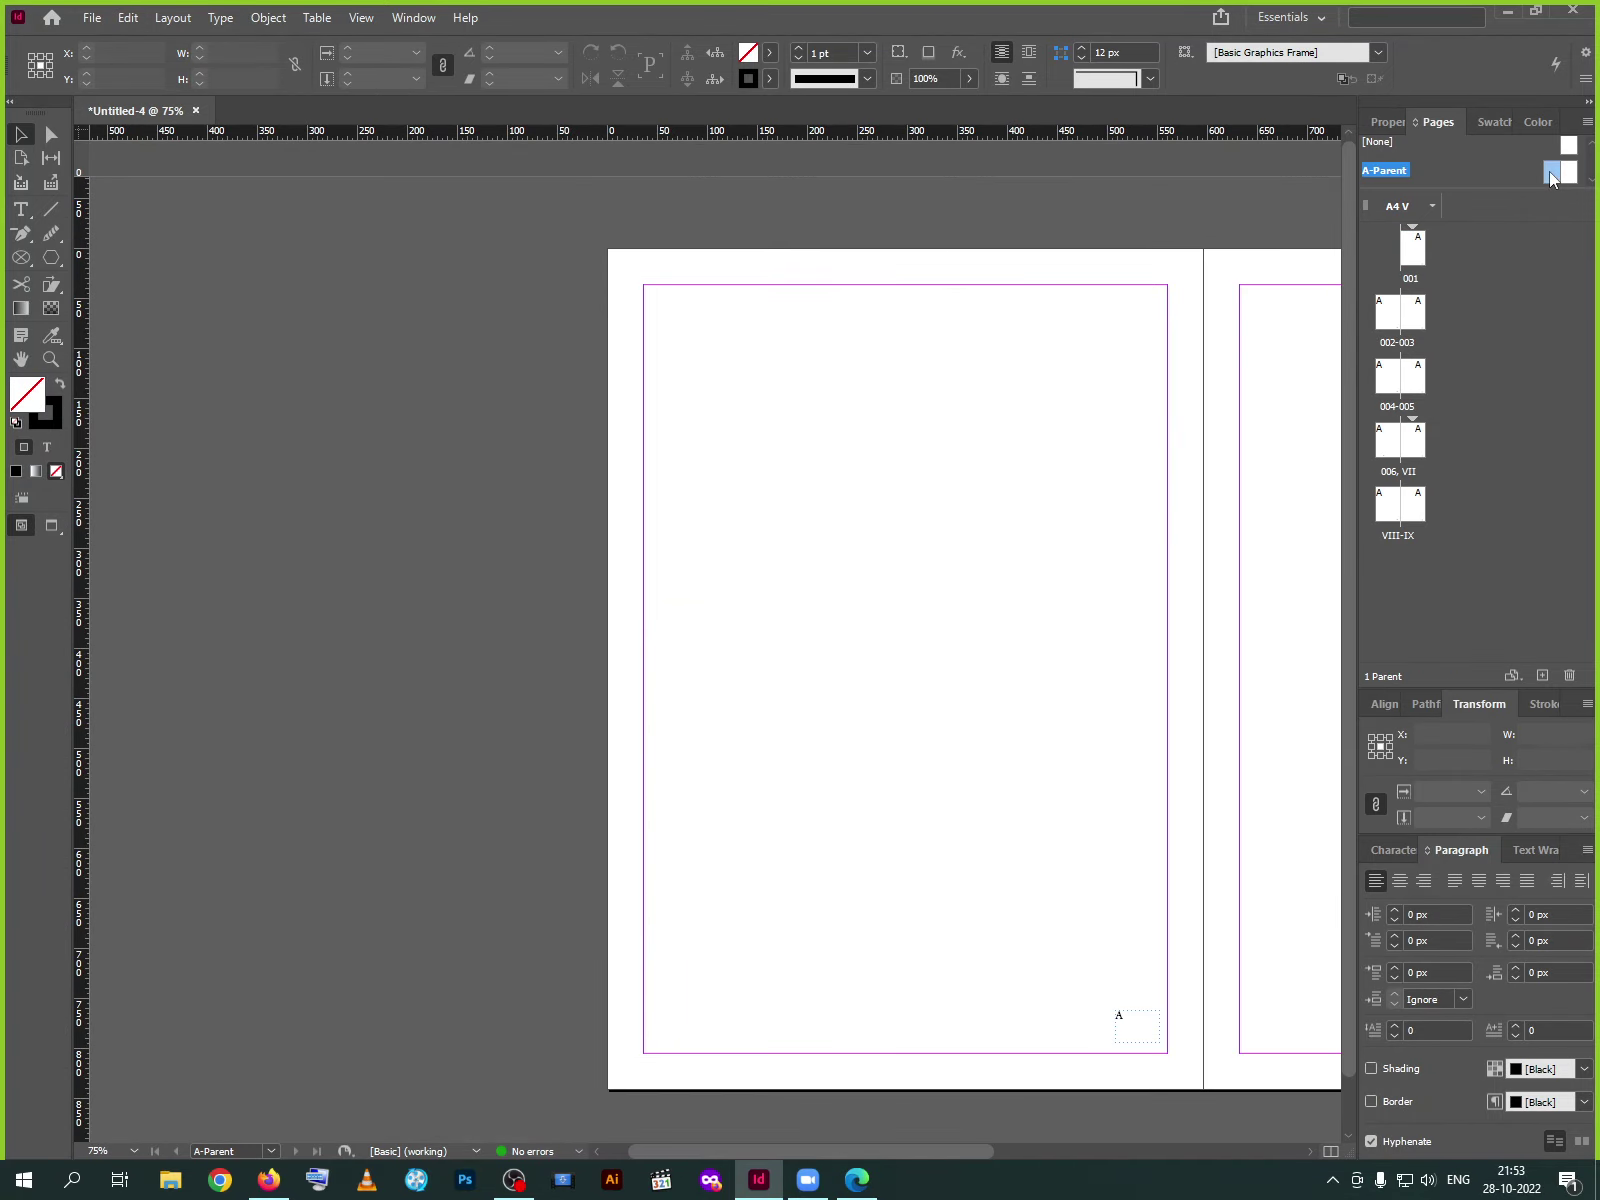
drag(1118, 1012, 1116, 1010)
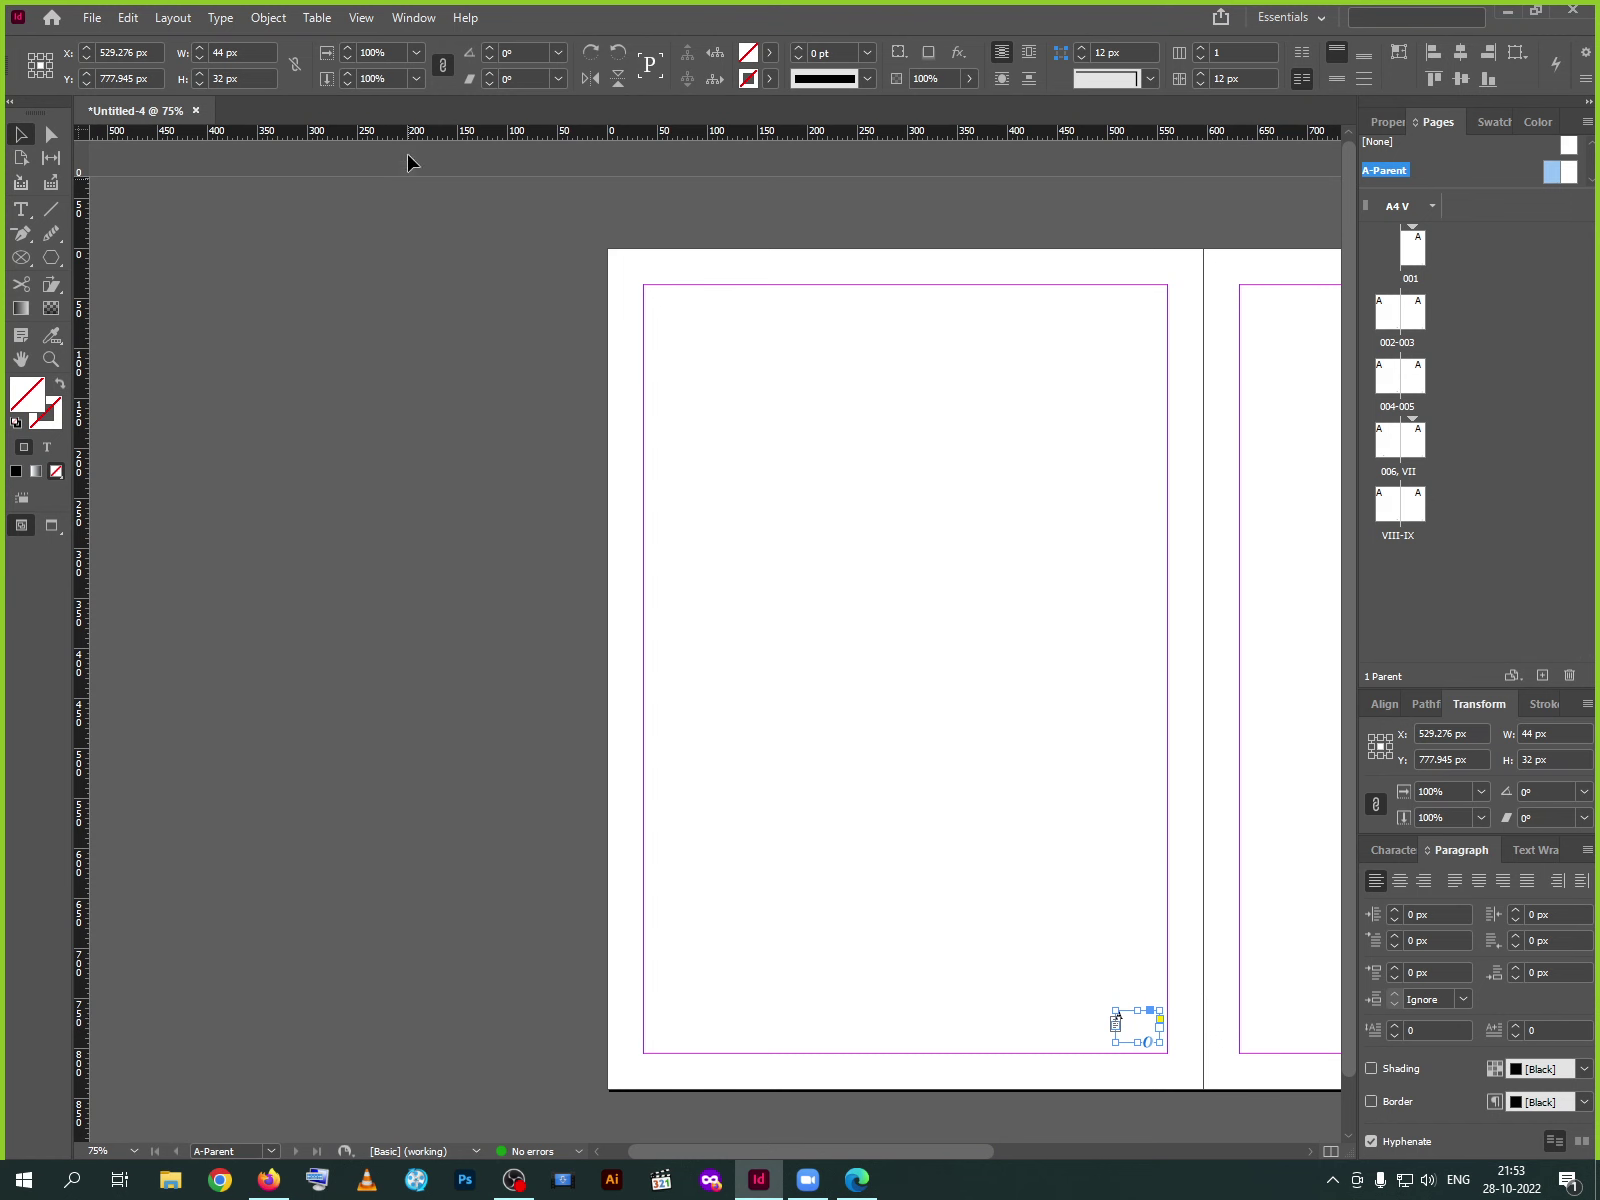
click(176, 19)
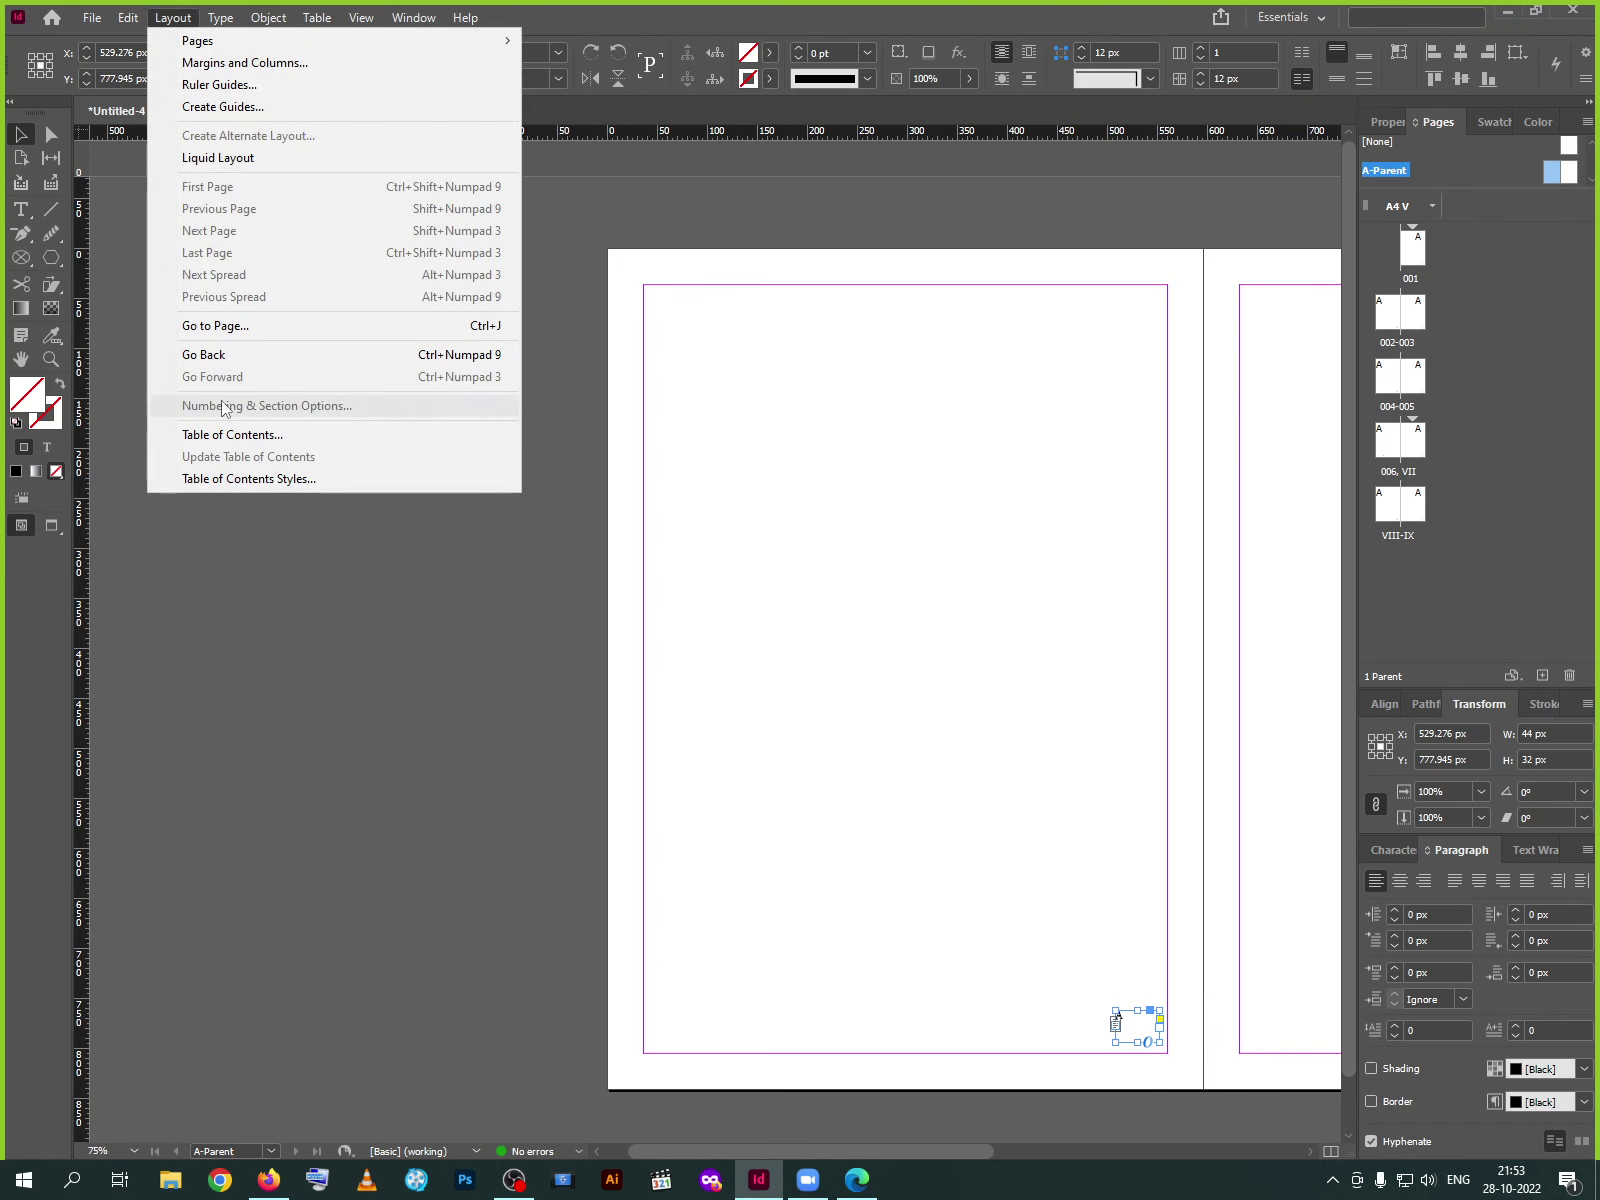
click(826, 738)
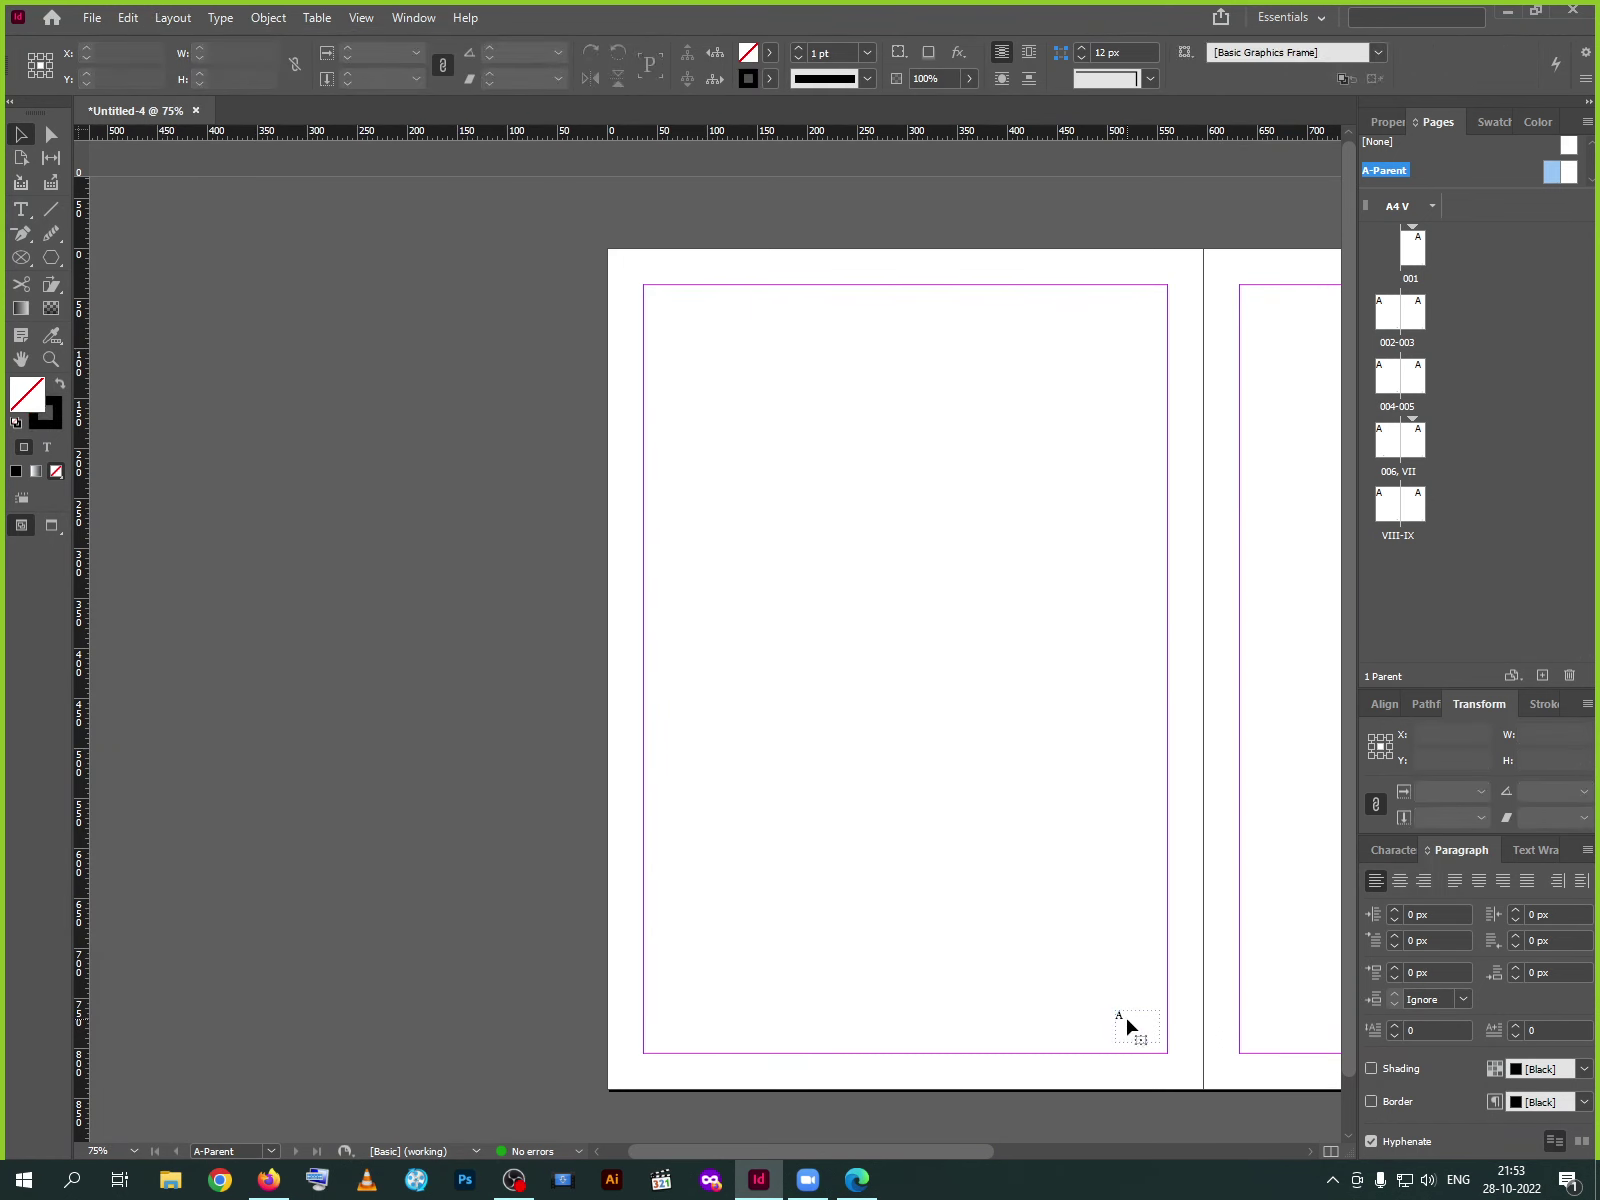
Replace the marker in the left A-Parent page's number frame with a Next Page Number marker and leave text editing
double_click(1125, 1014)
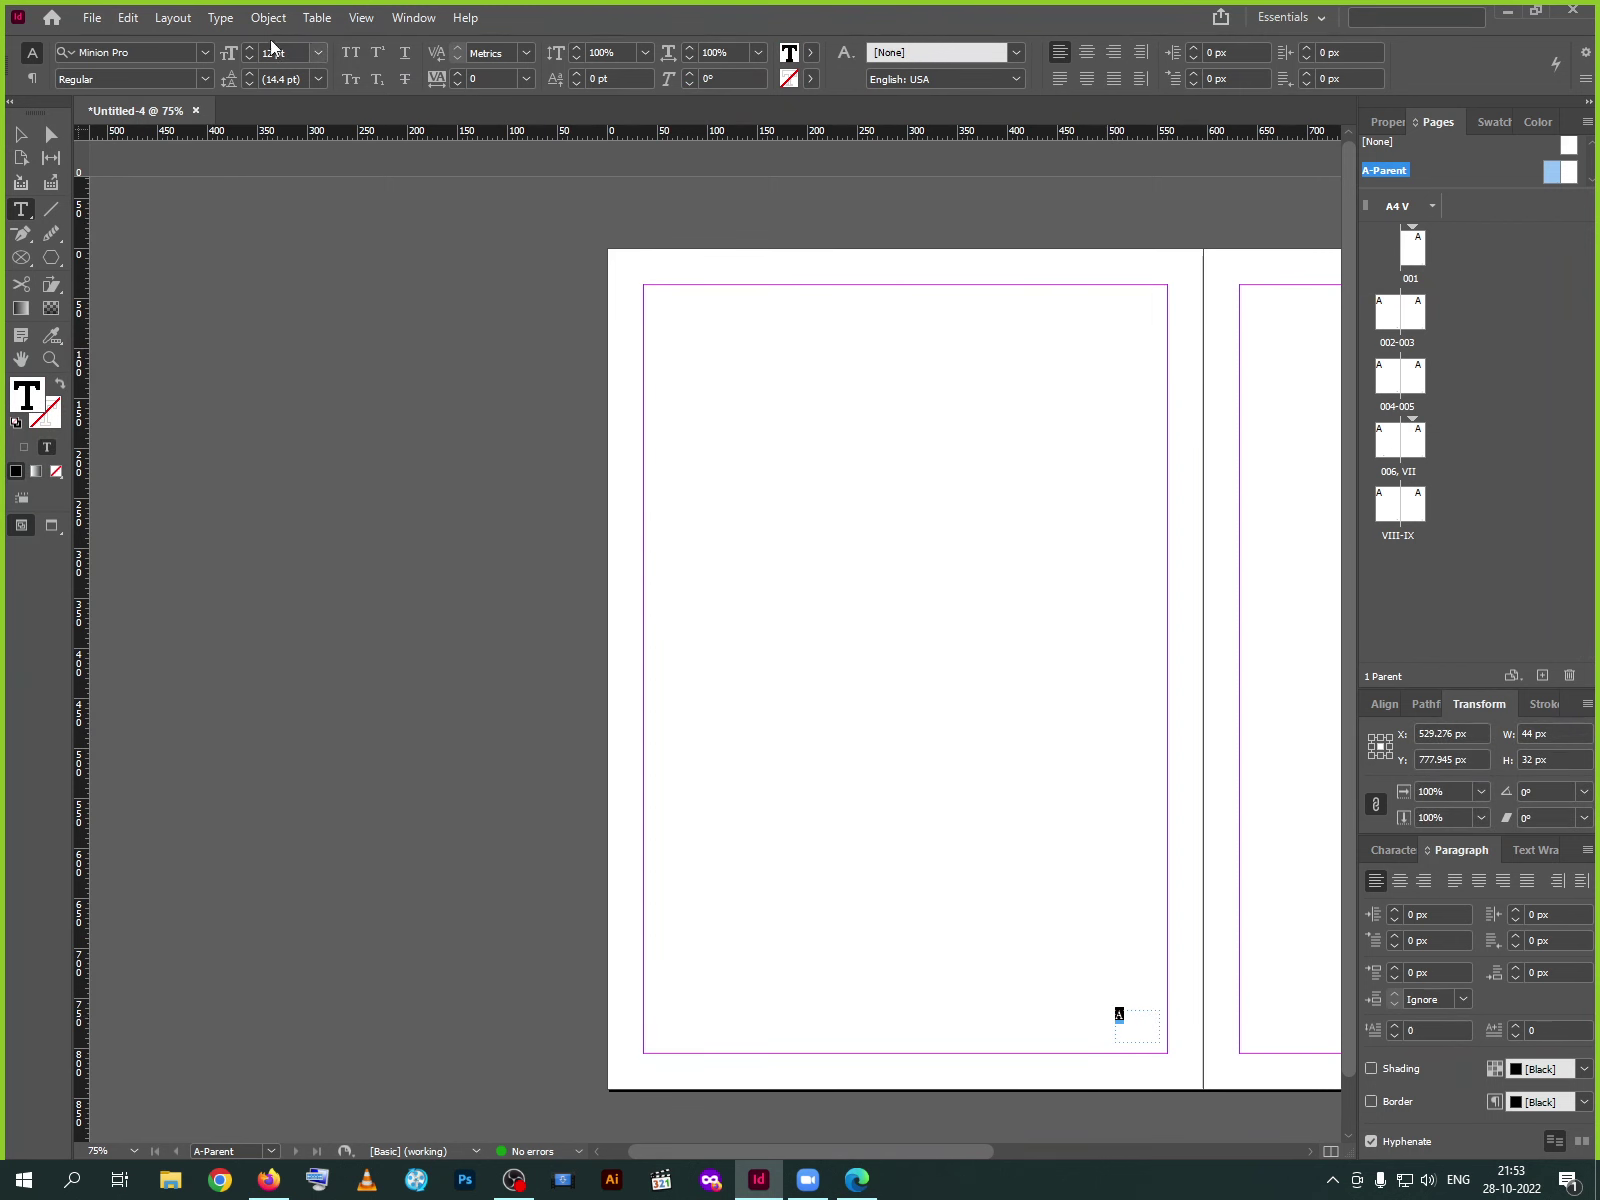
click(311, 19)
mouse_move(175, 20)
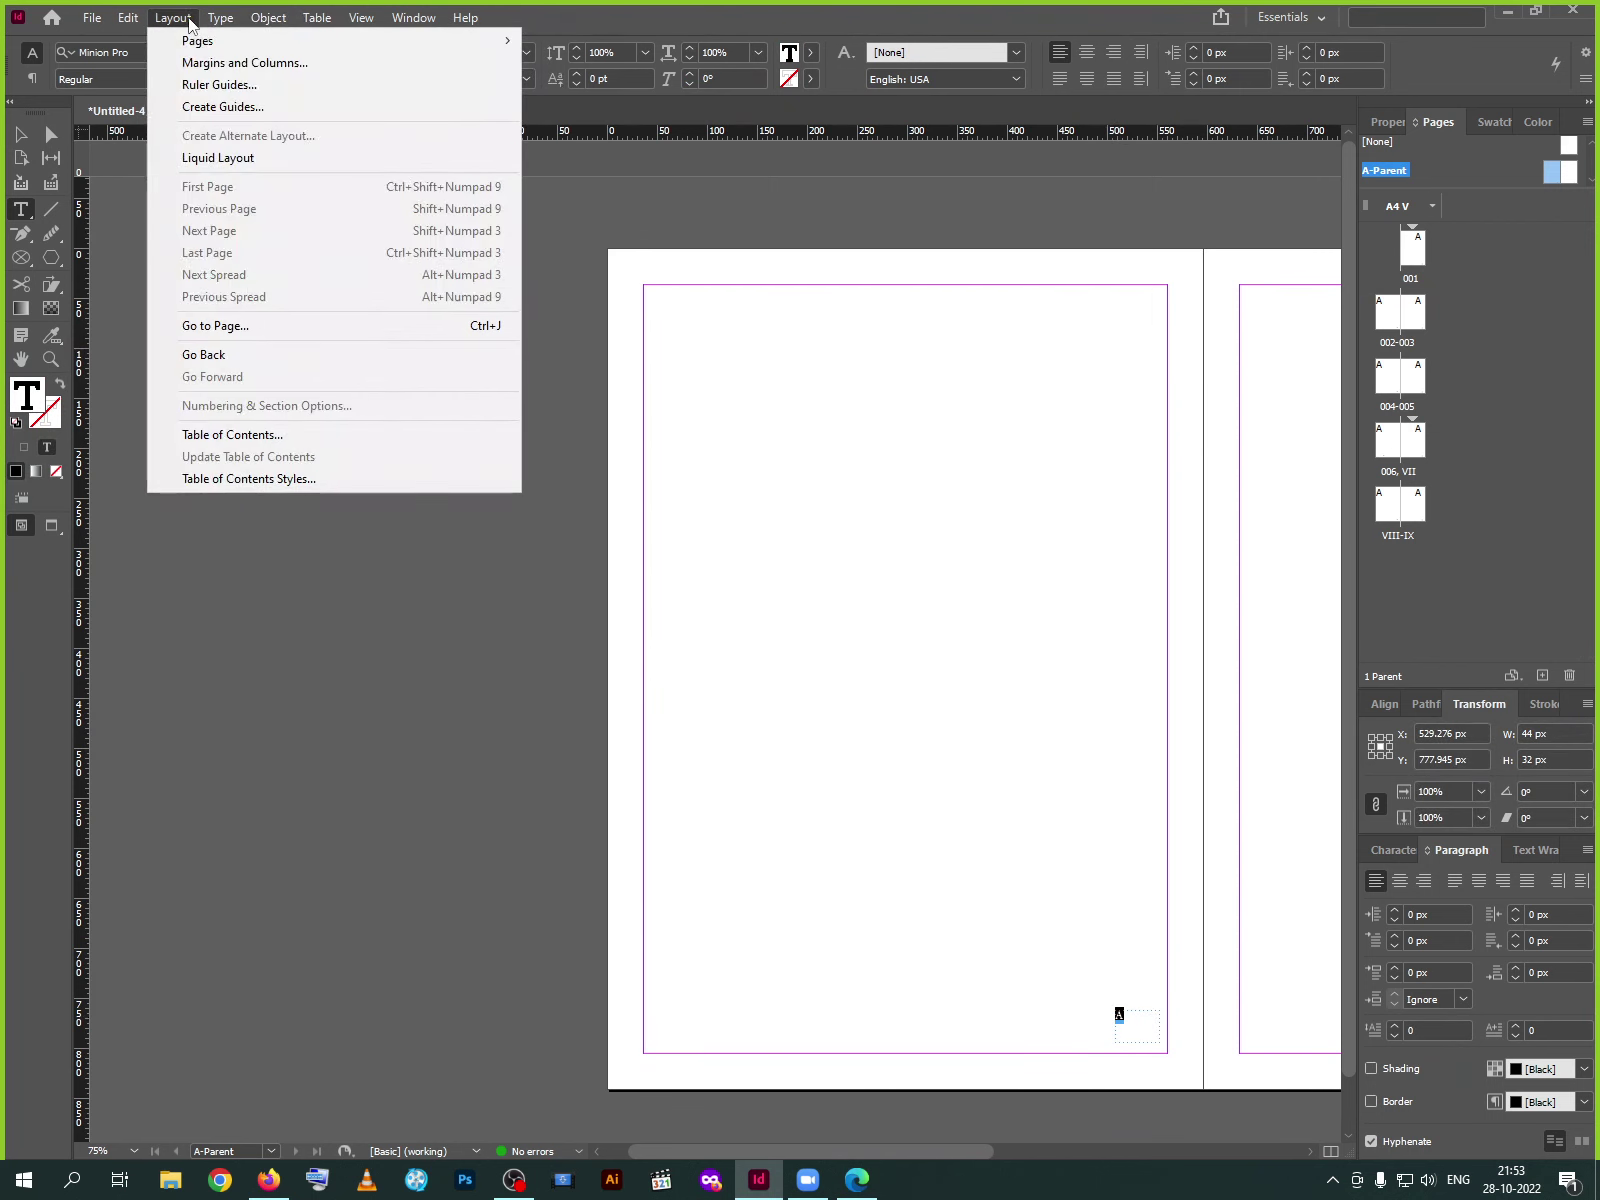
click(300, 18)
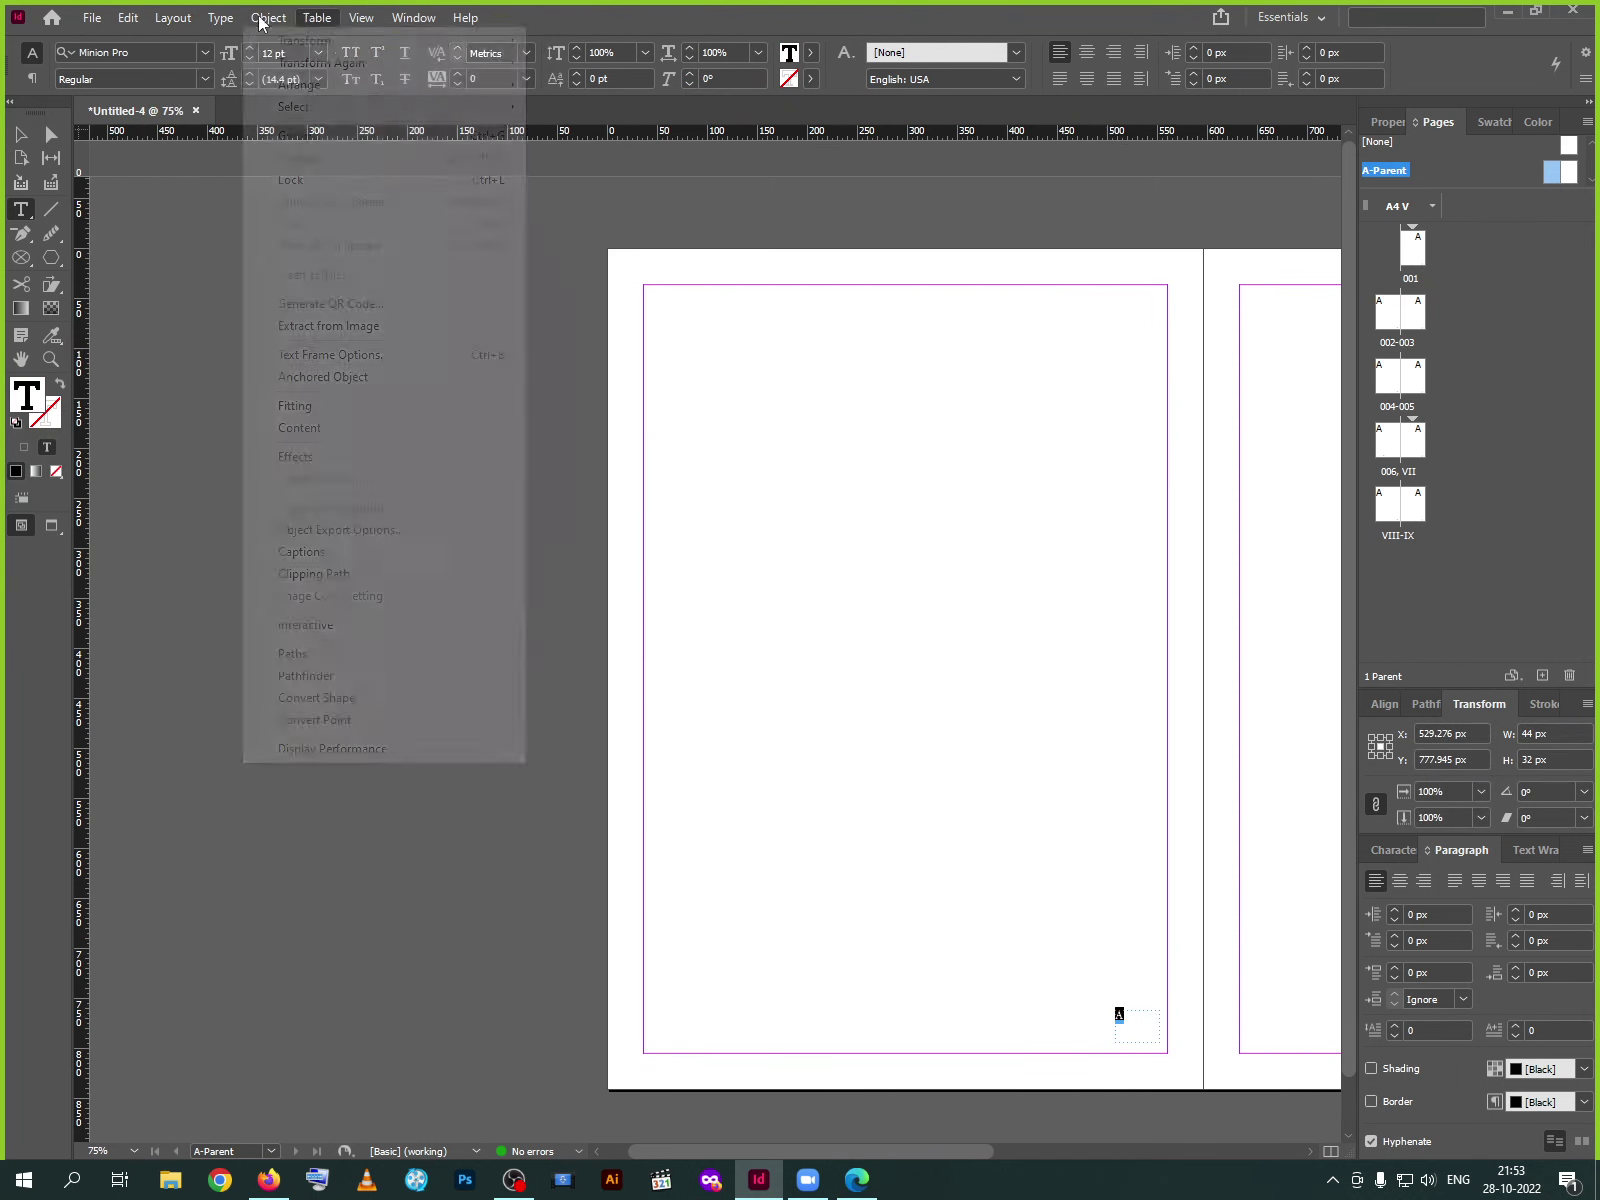
click(220, 18)
mouse_move(303, 620)
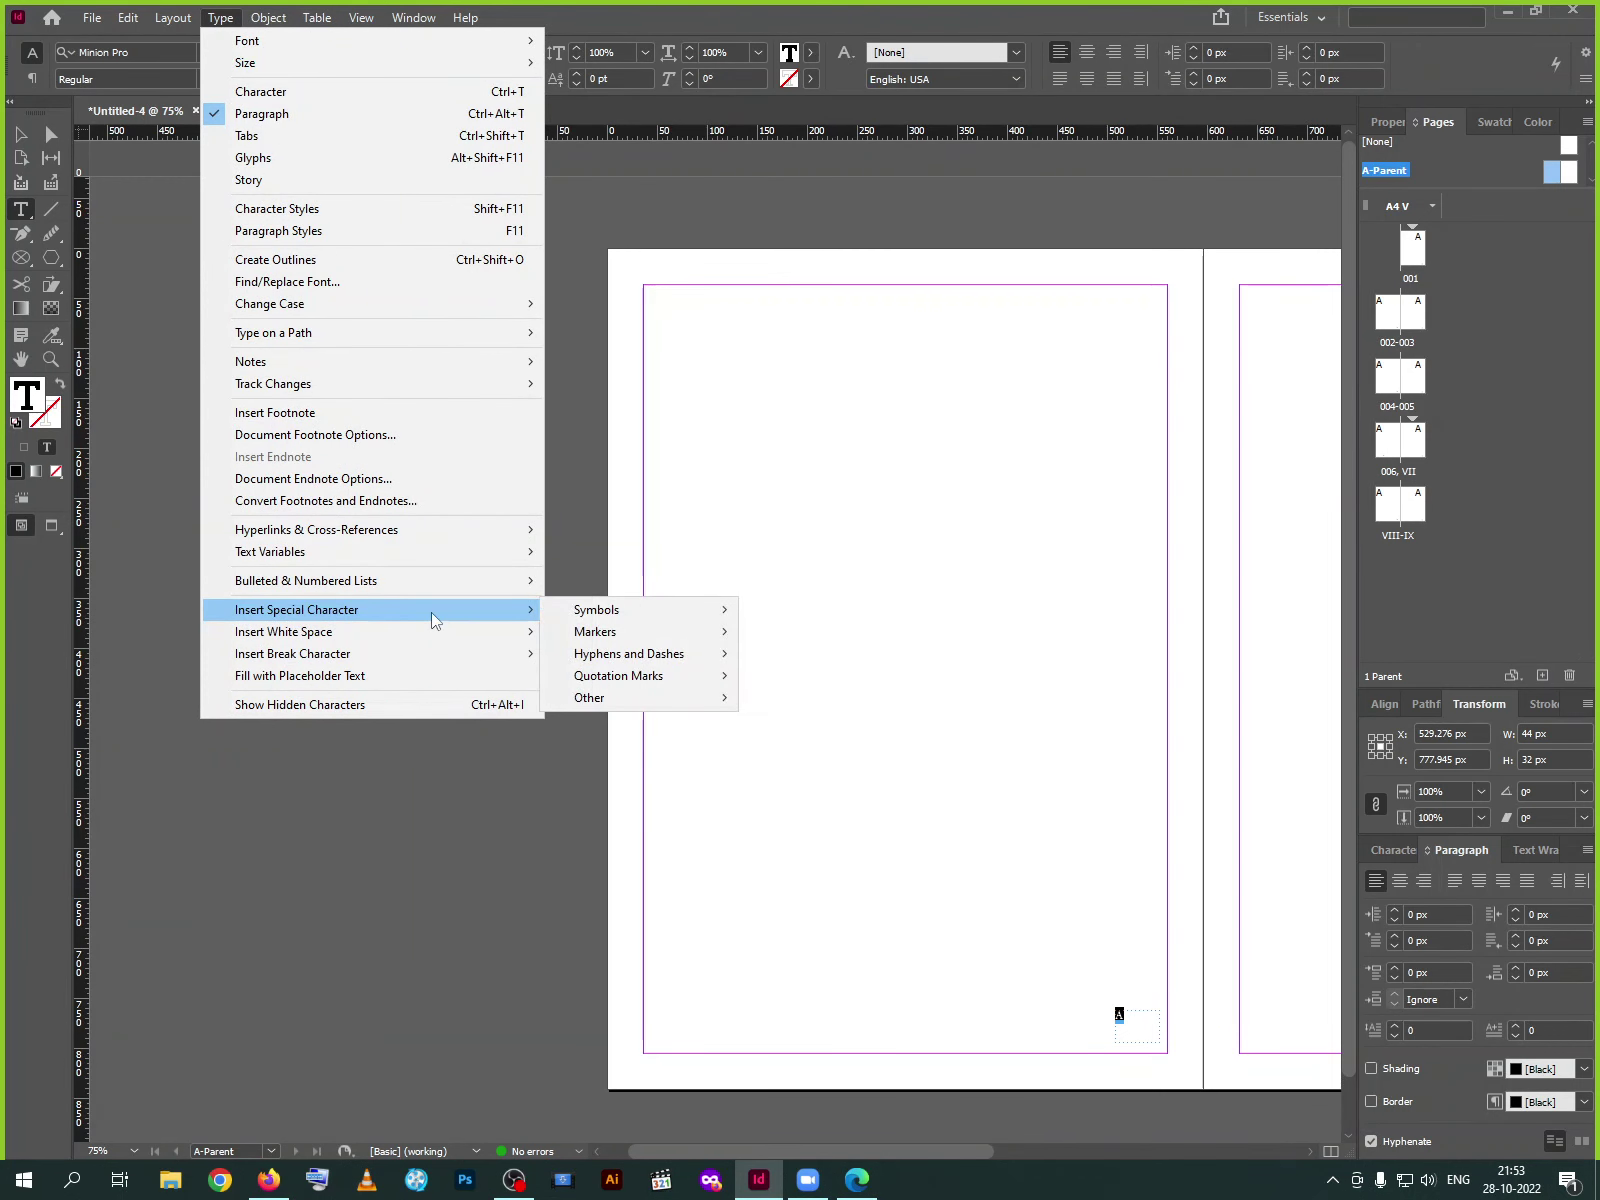
mouse_move(596, 634)
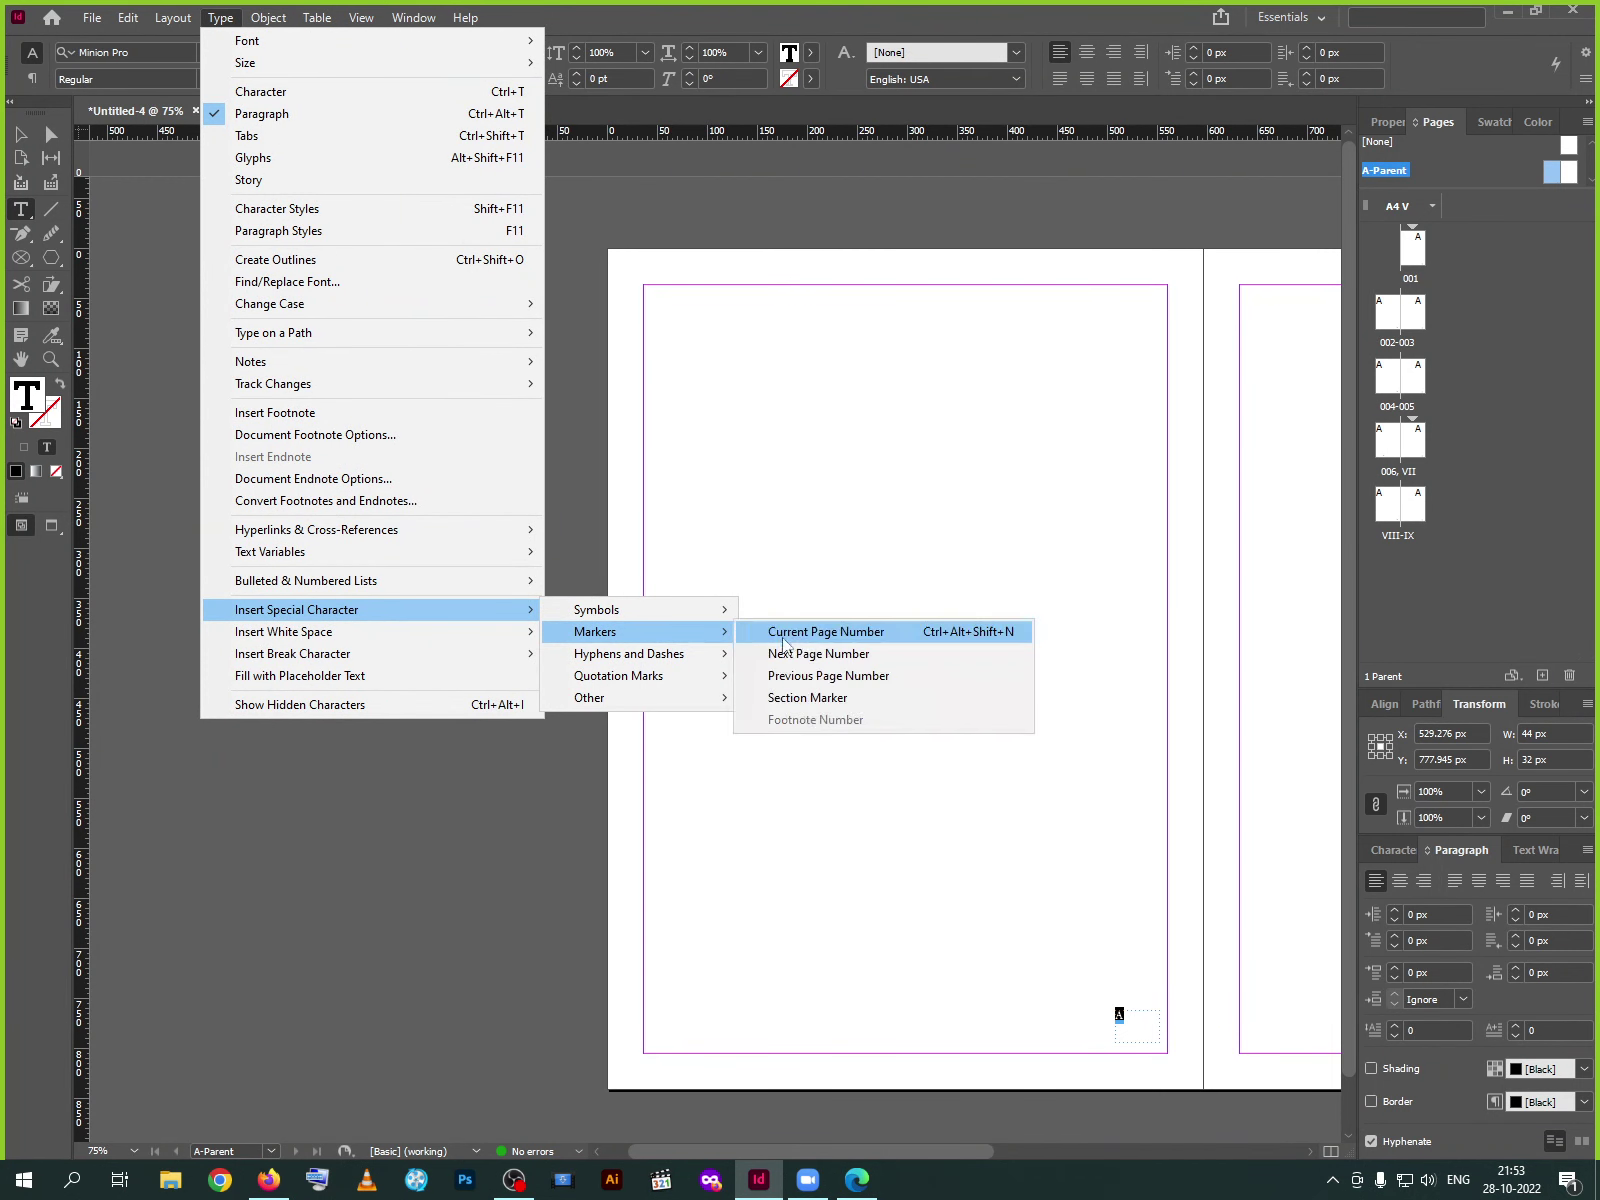
click(858, 655)
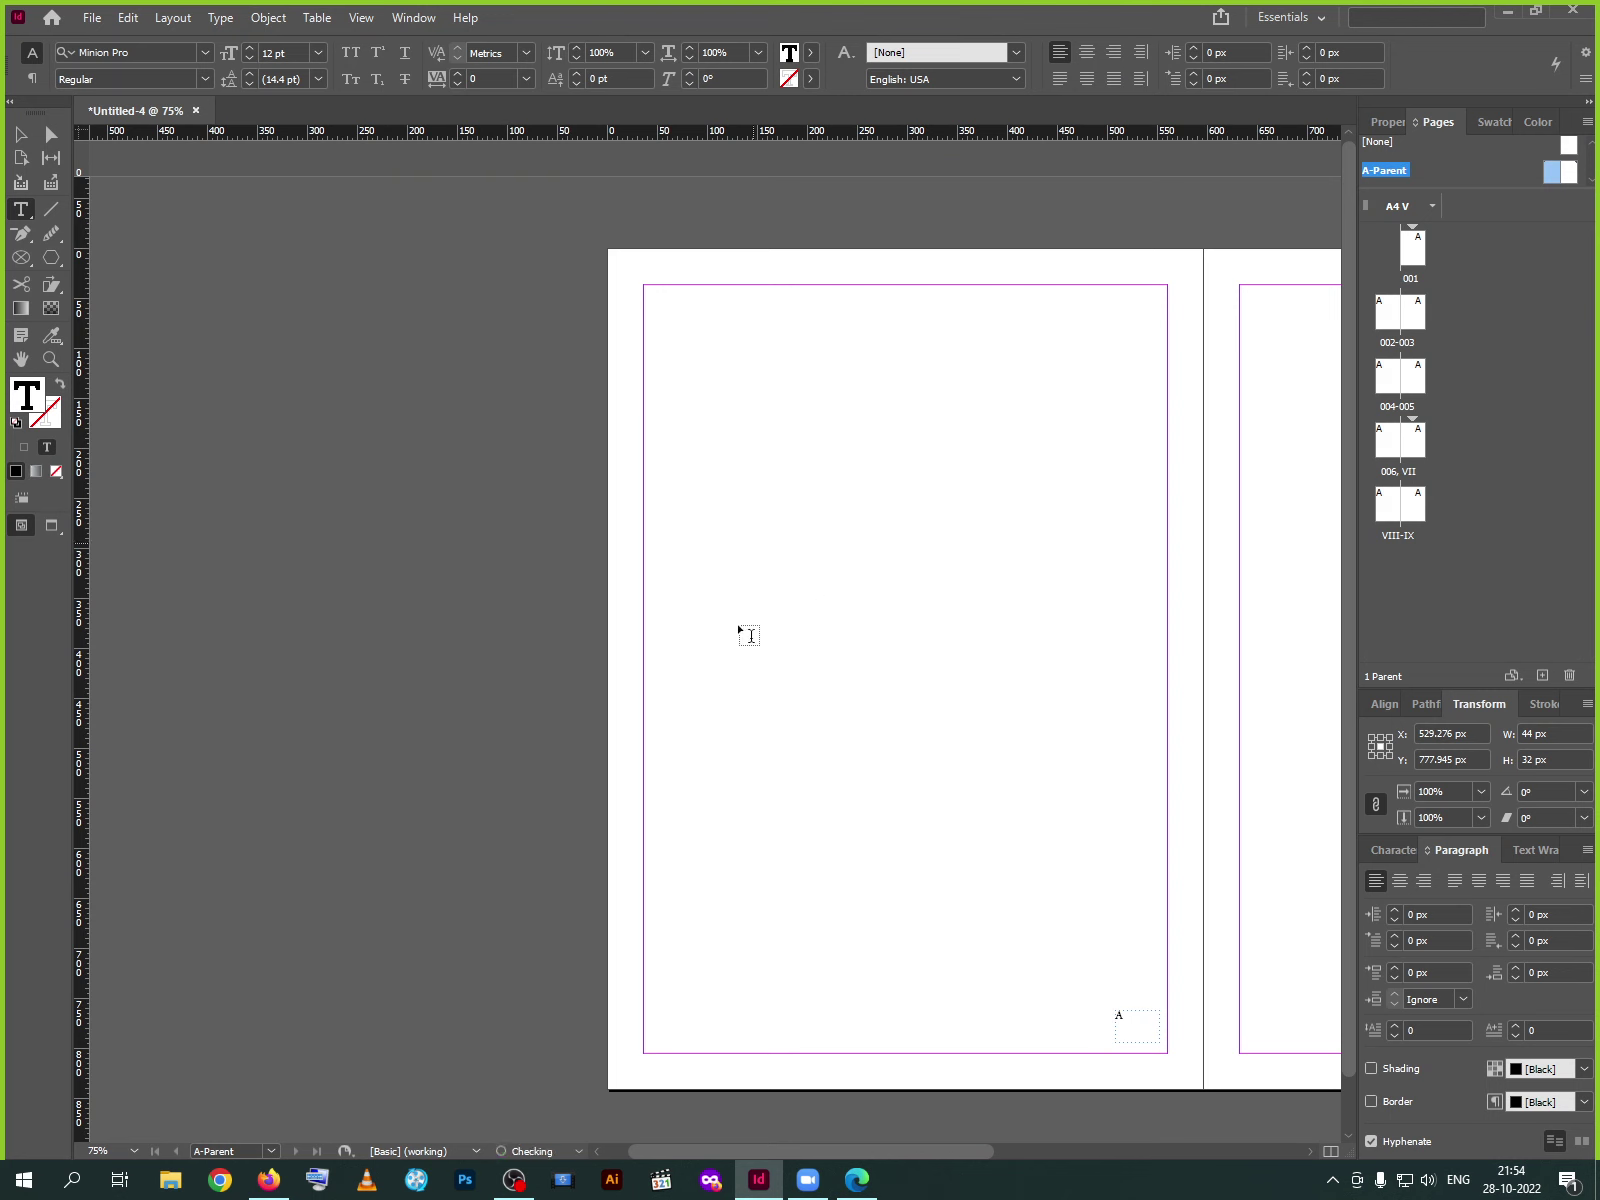
click(12, 140)
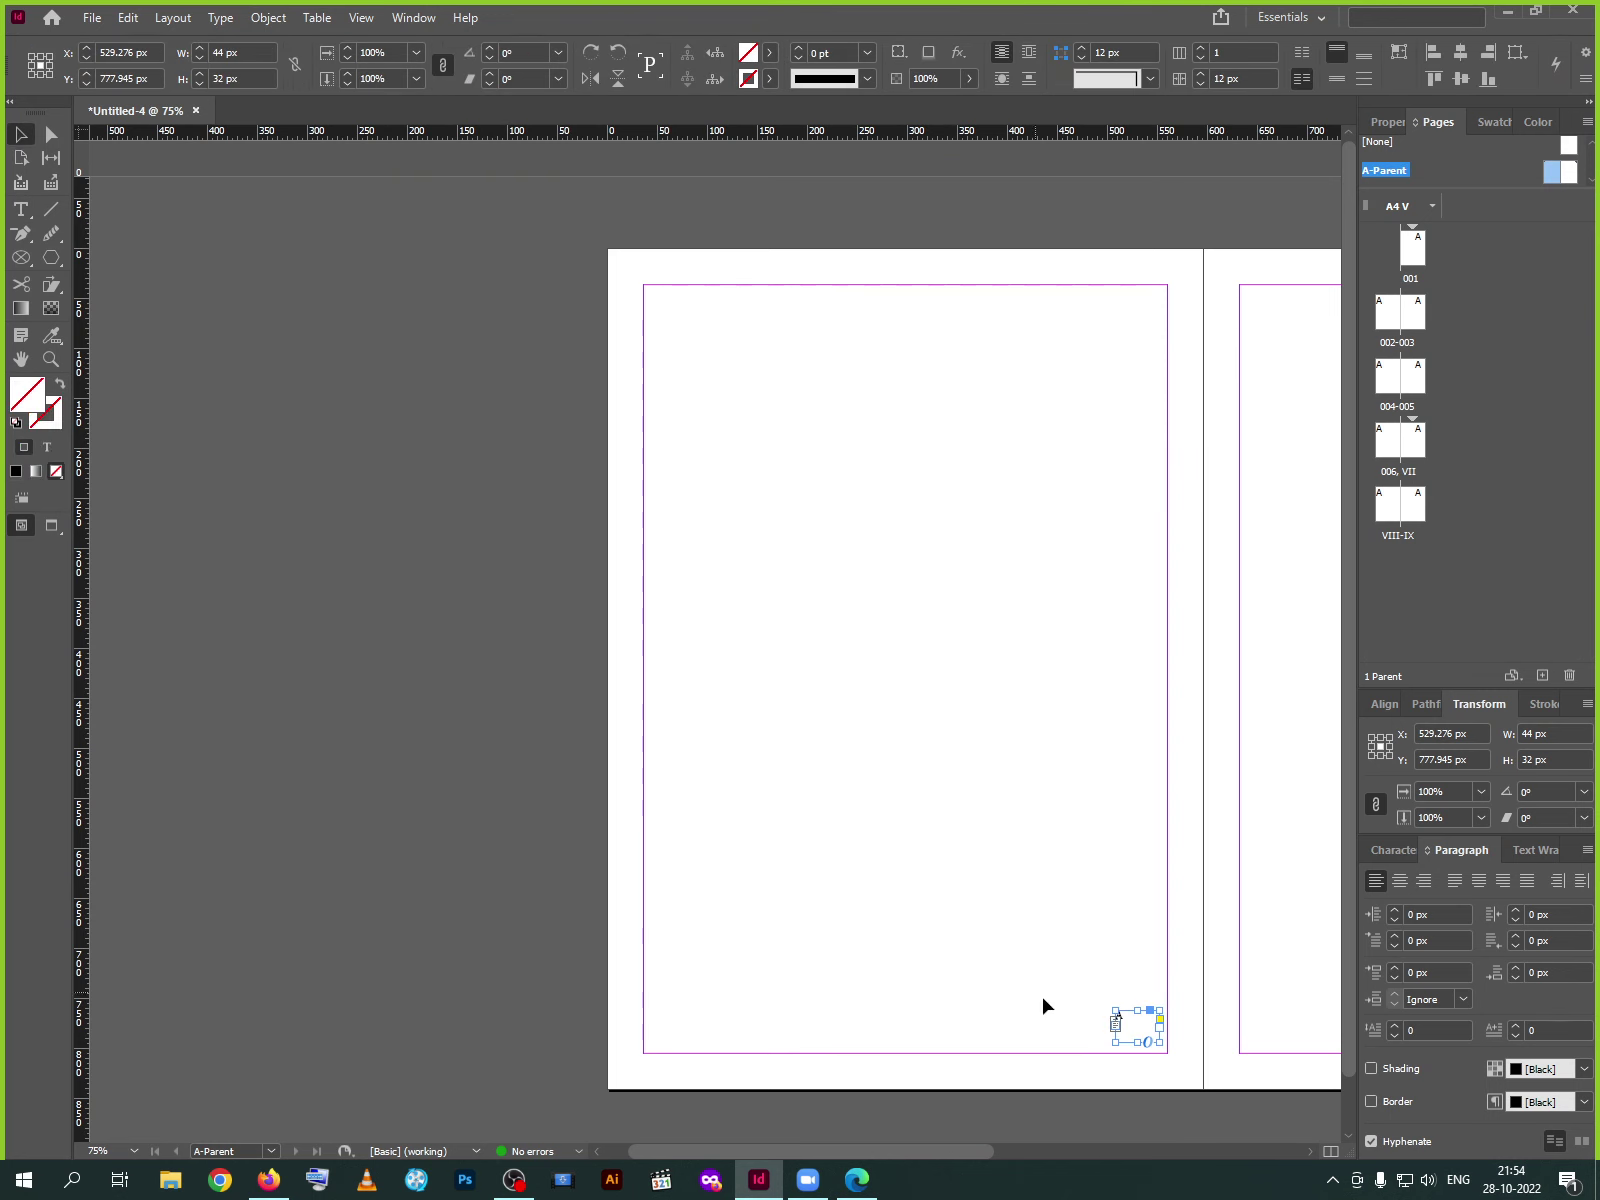
Delete the page number frame from the right A-Parent page
key(ctrl+minus)
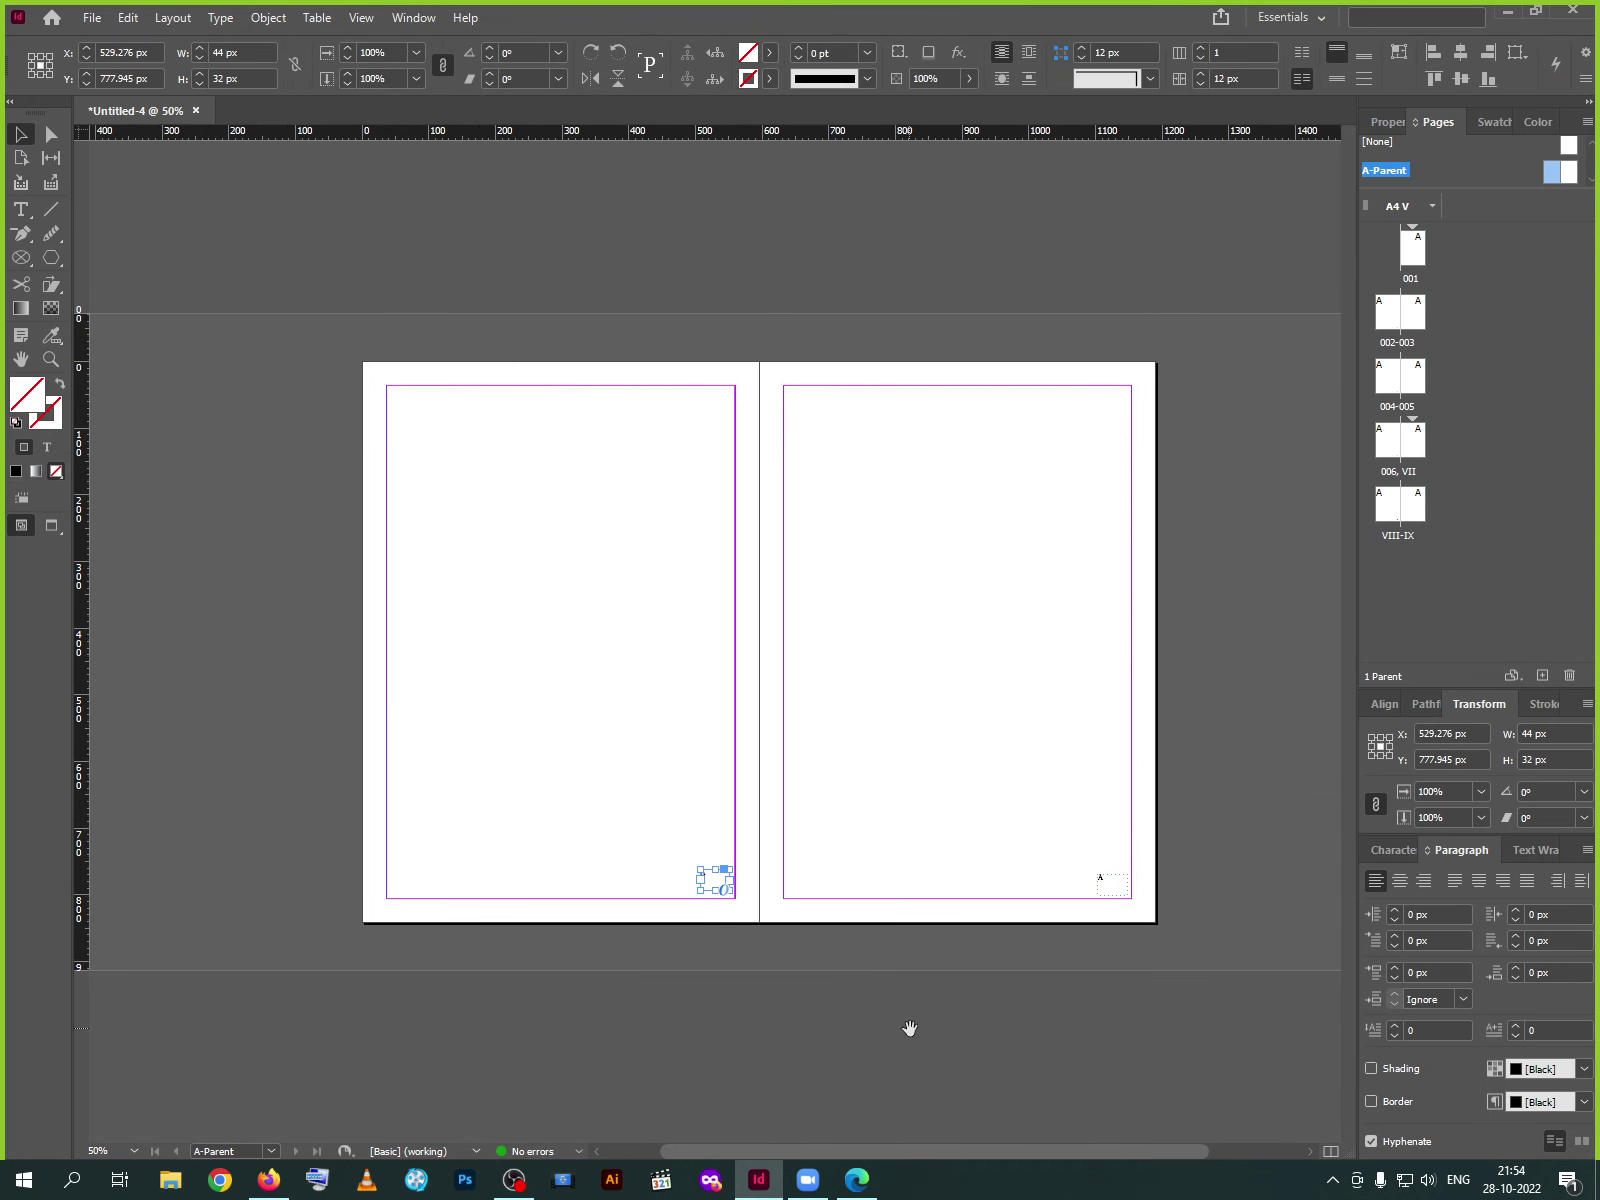
drag(1048, 957, 980, 957)
drag(1080, 912, 1080, 912)
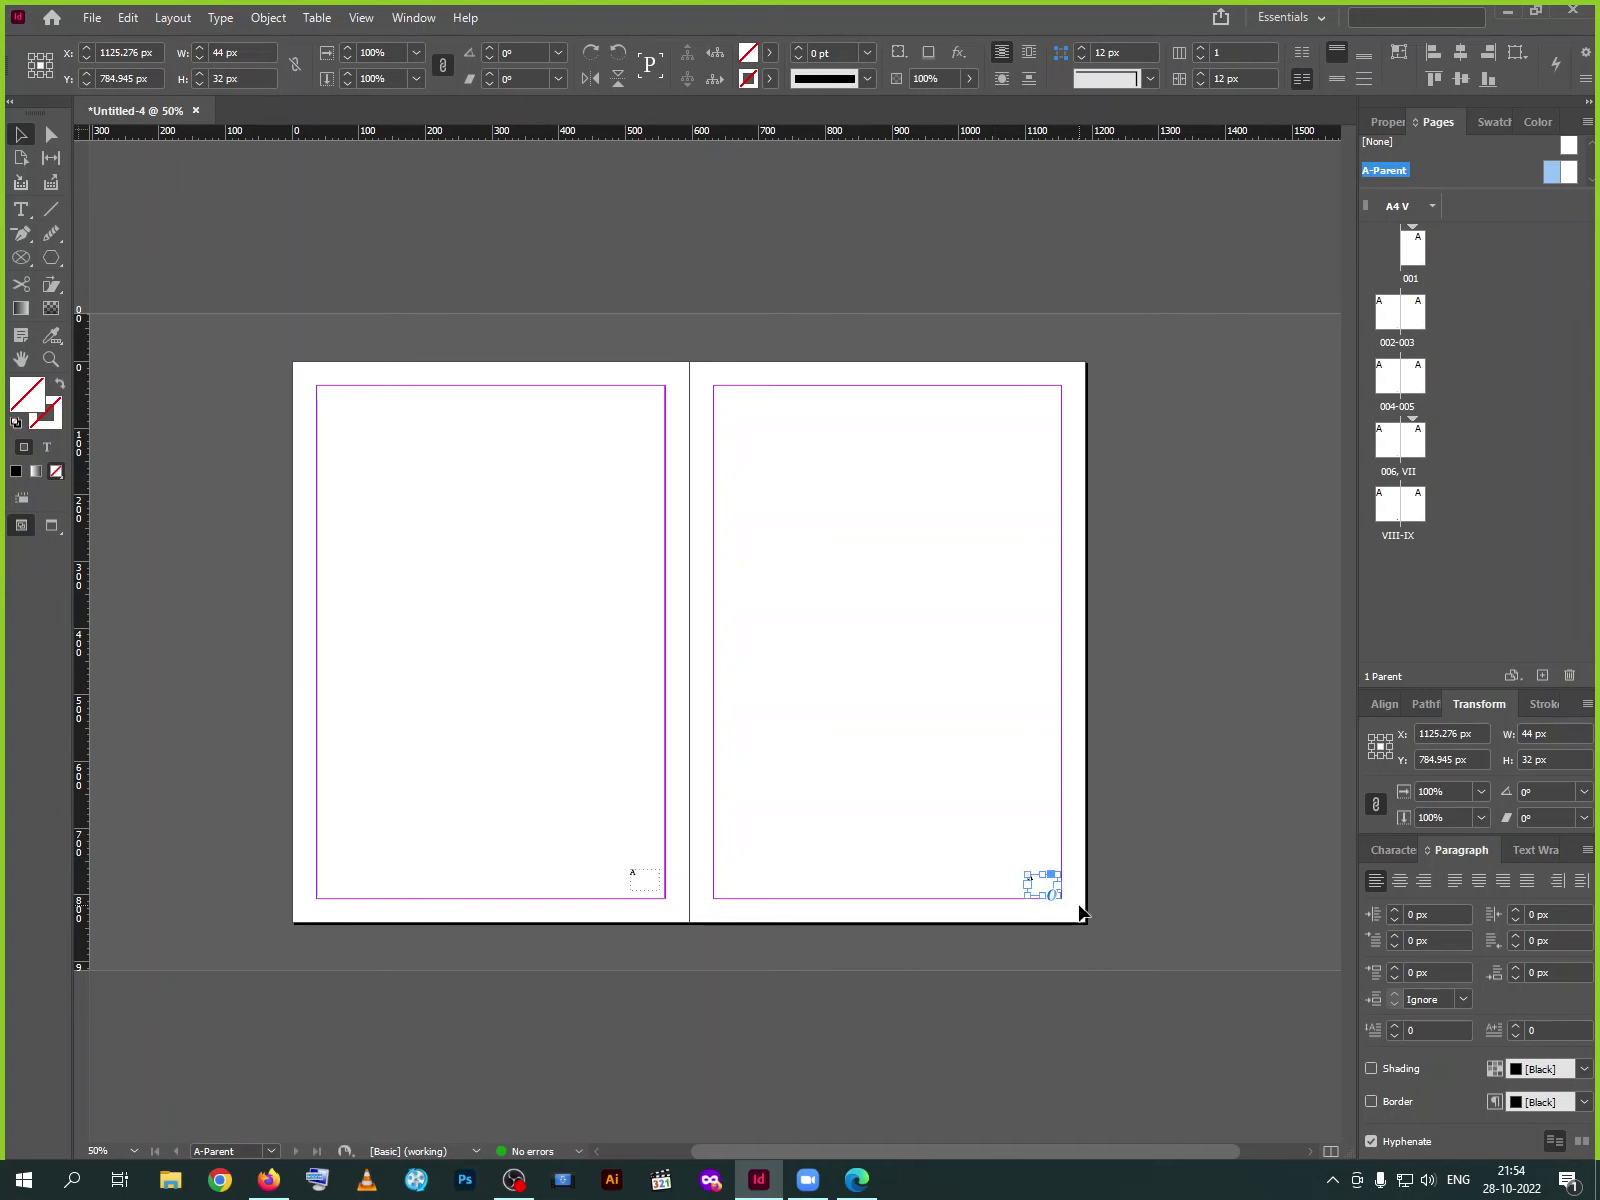
key(Delete)
Paste a copy of the left A-Parent page's number frame onto the spread
click(643, 885)
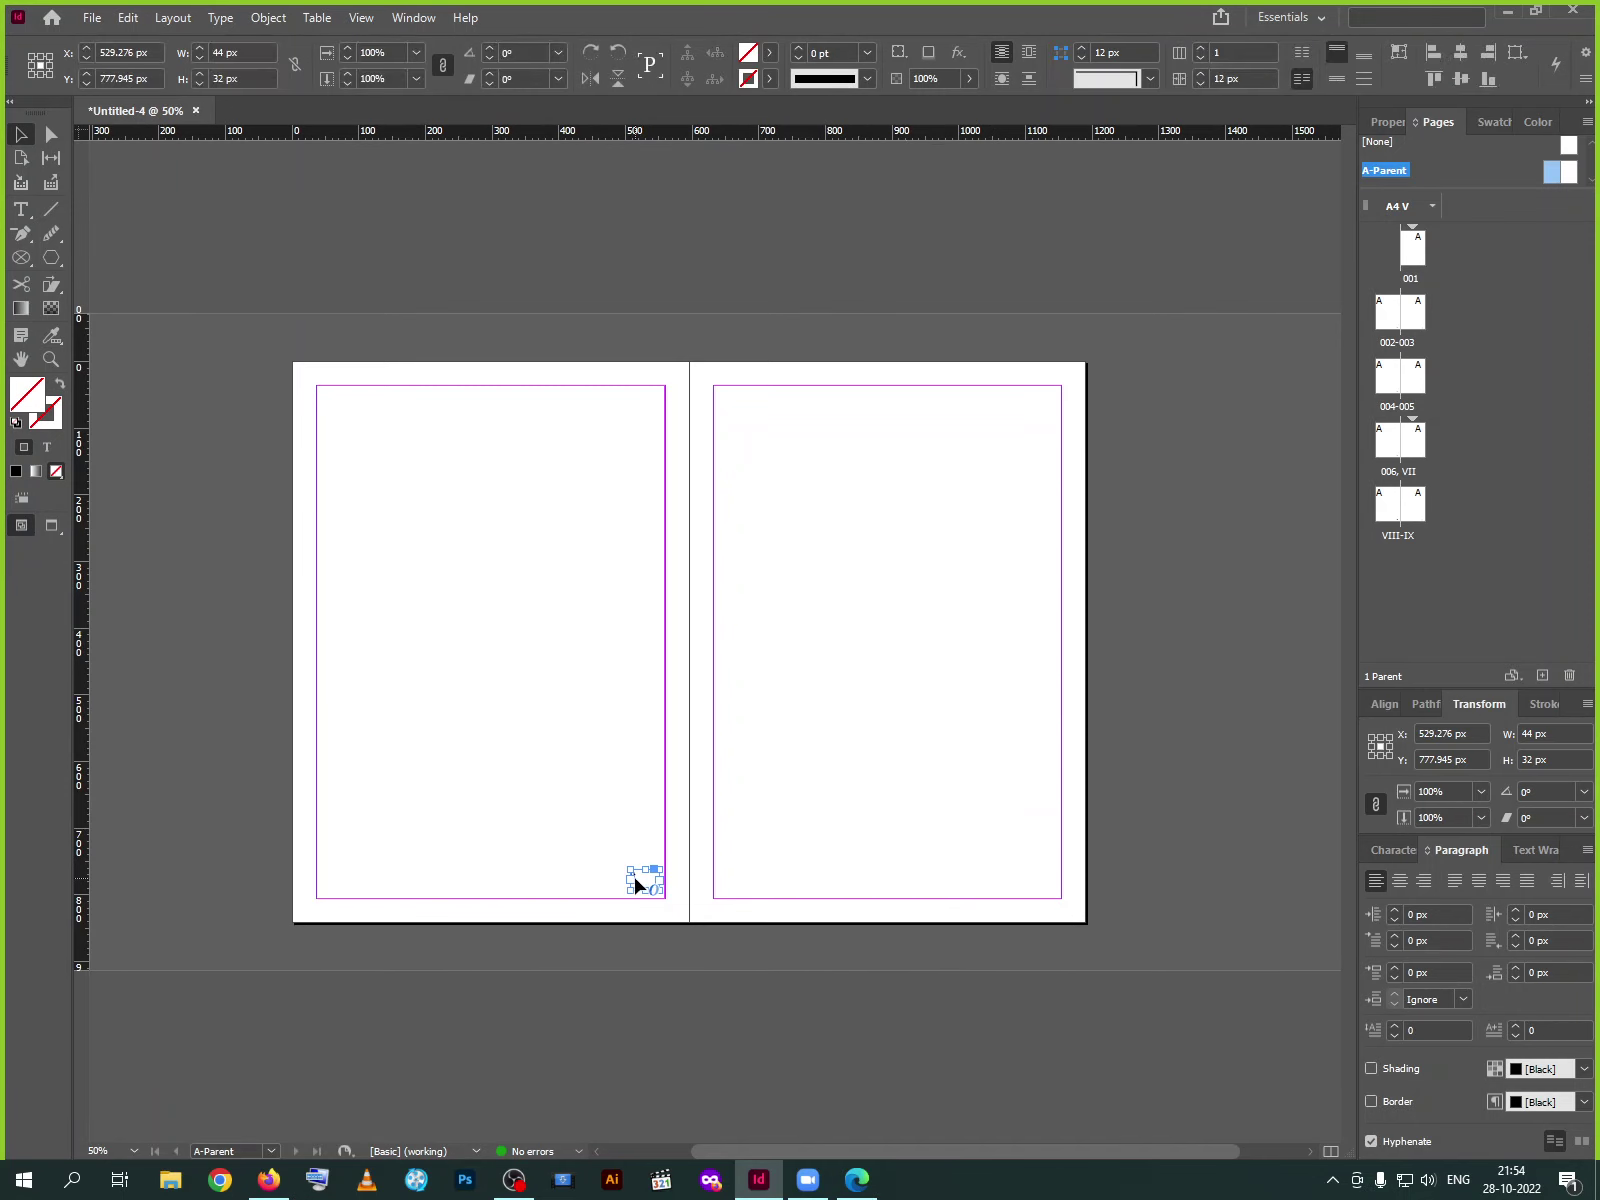
click(988, 868)
key(ctrl+v)
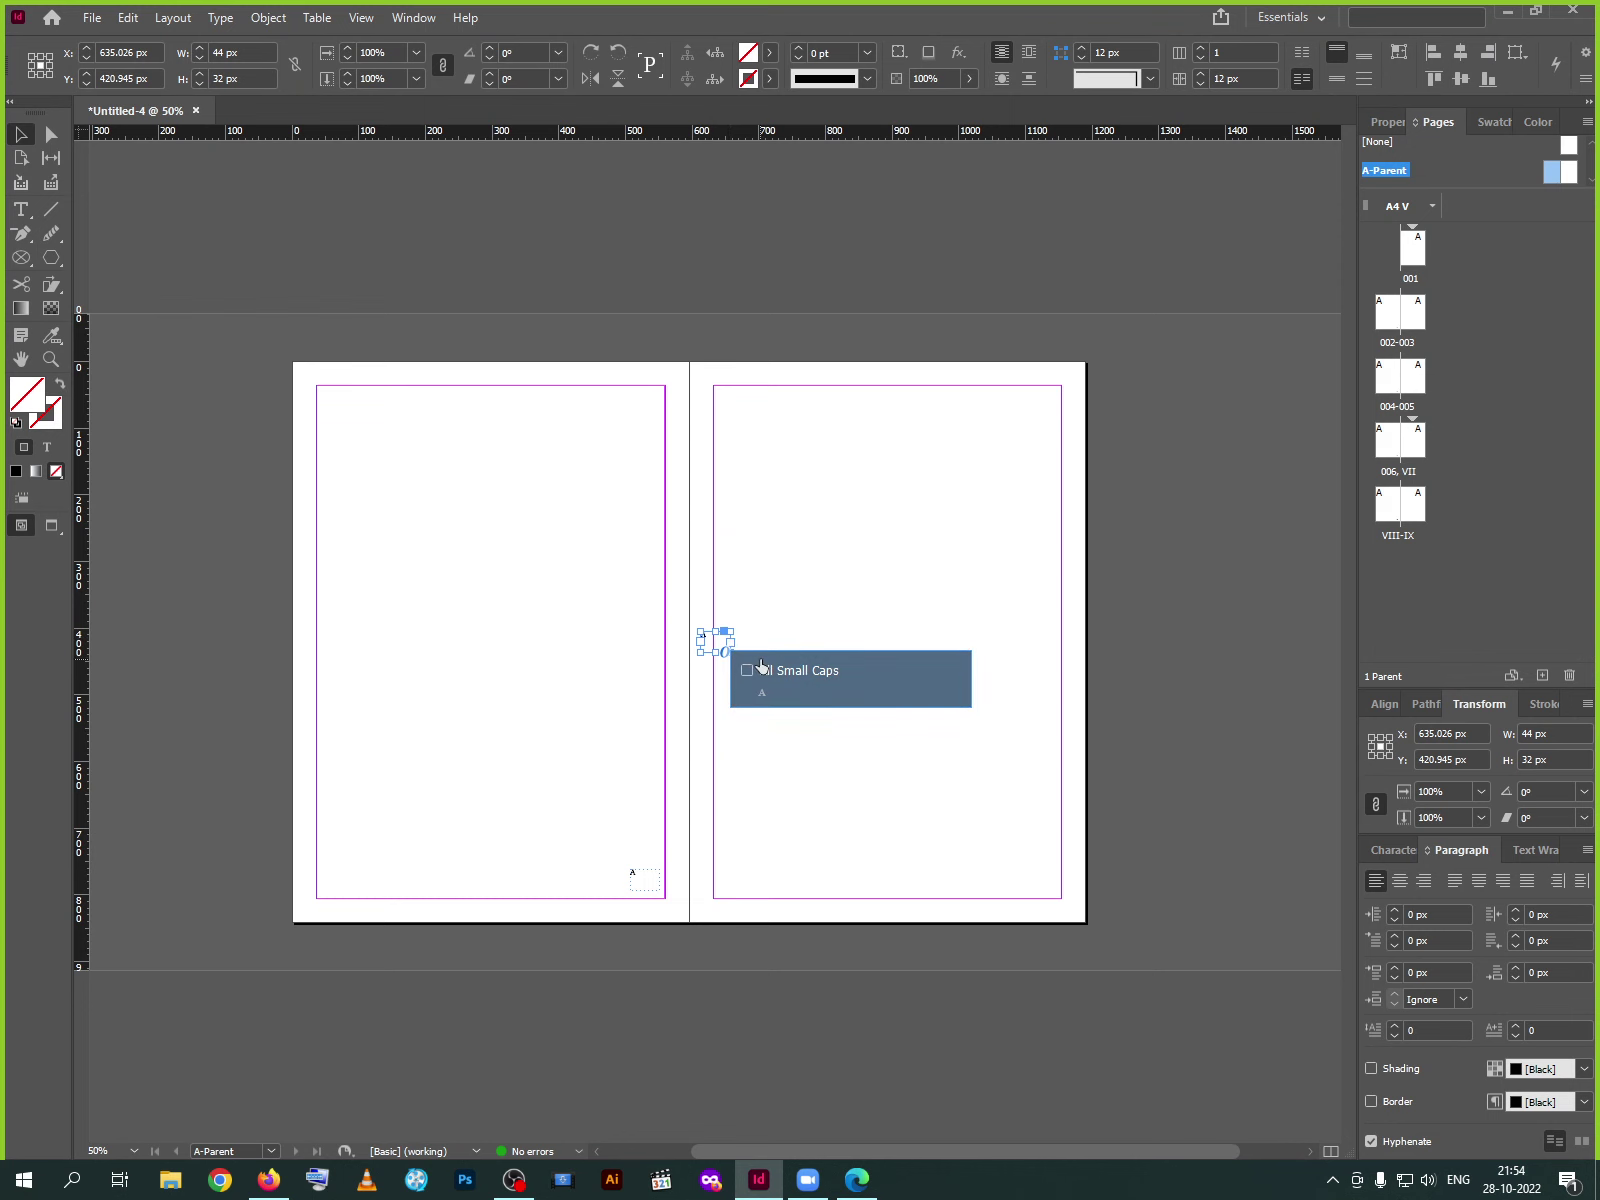
Move the pasted number frame to the bottom-right margin corner of the right A-Parent page and adjust the left page's frame toward its own corner
key(ctrl+equal)
key(ctrl+equal)
key(ctrl+equal)
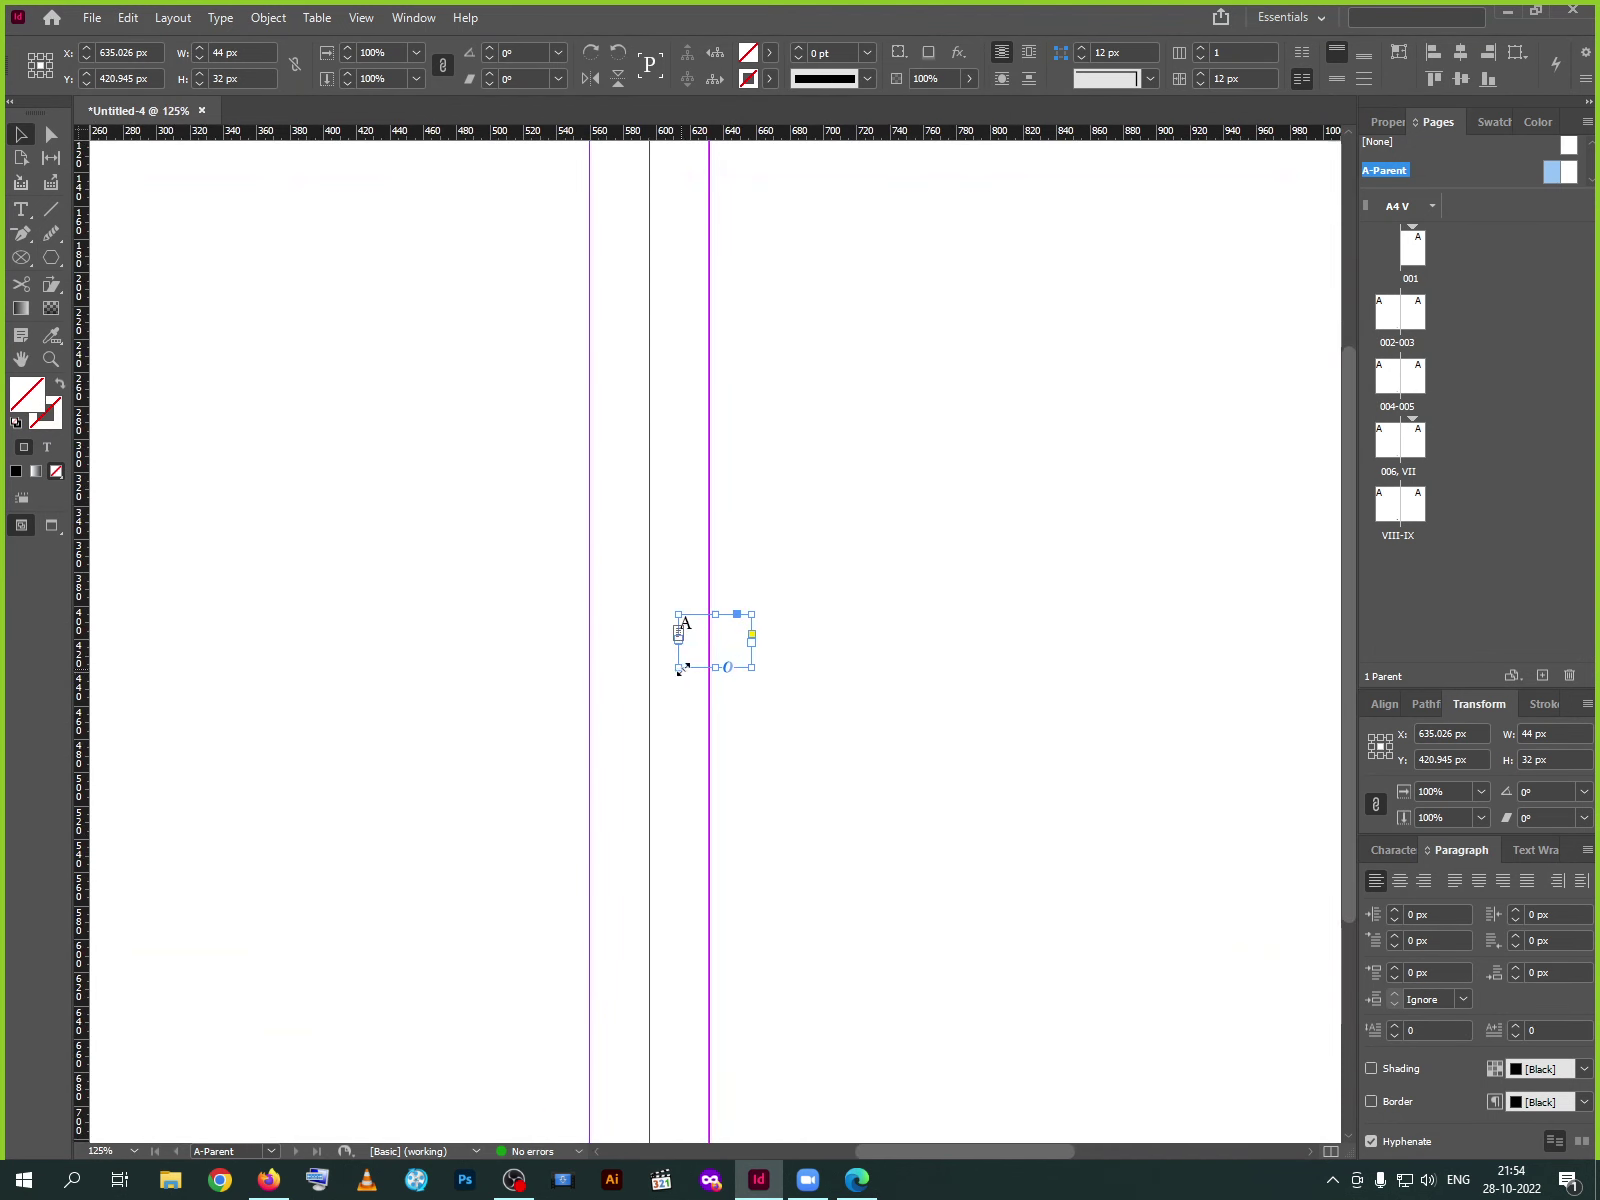
click(919, 656)
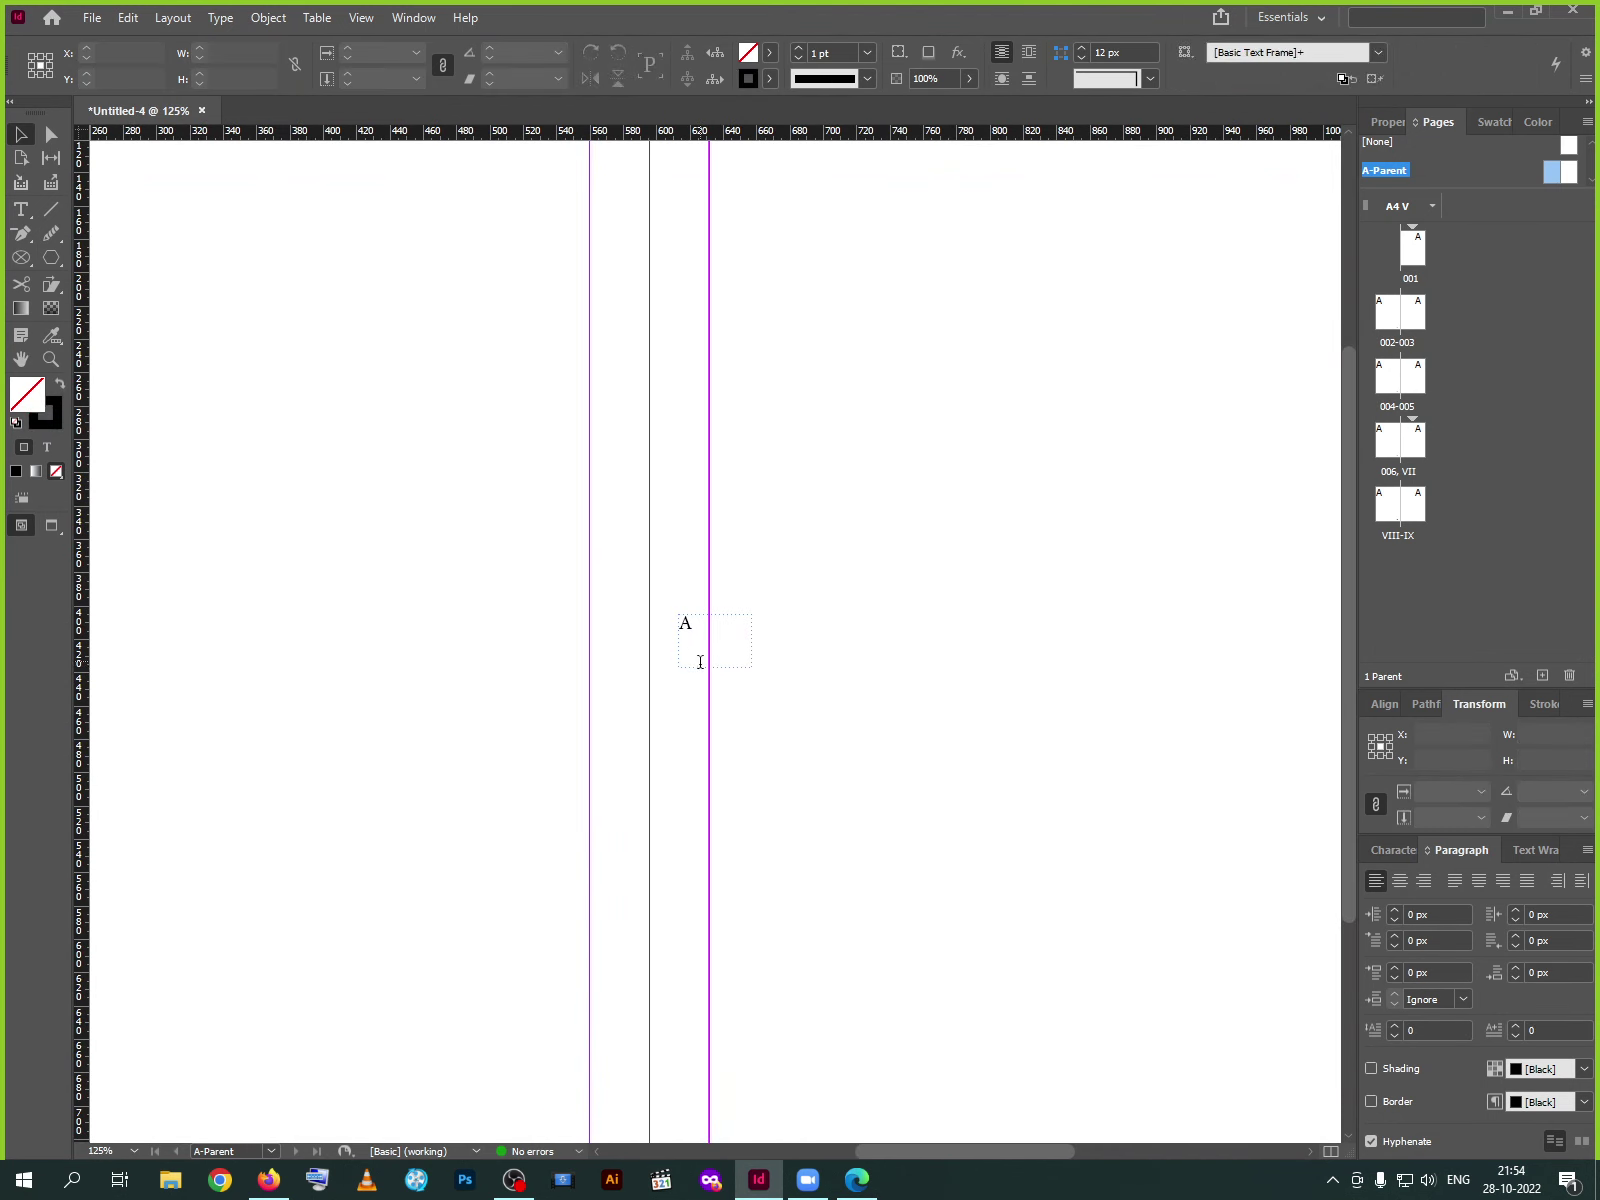
double_click(687, 630)
click(763, 670)
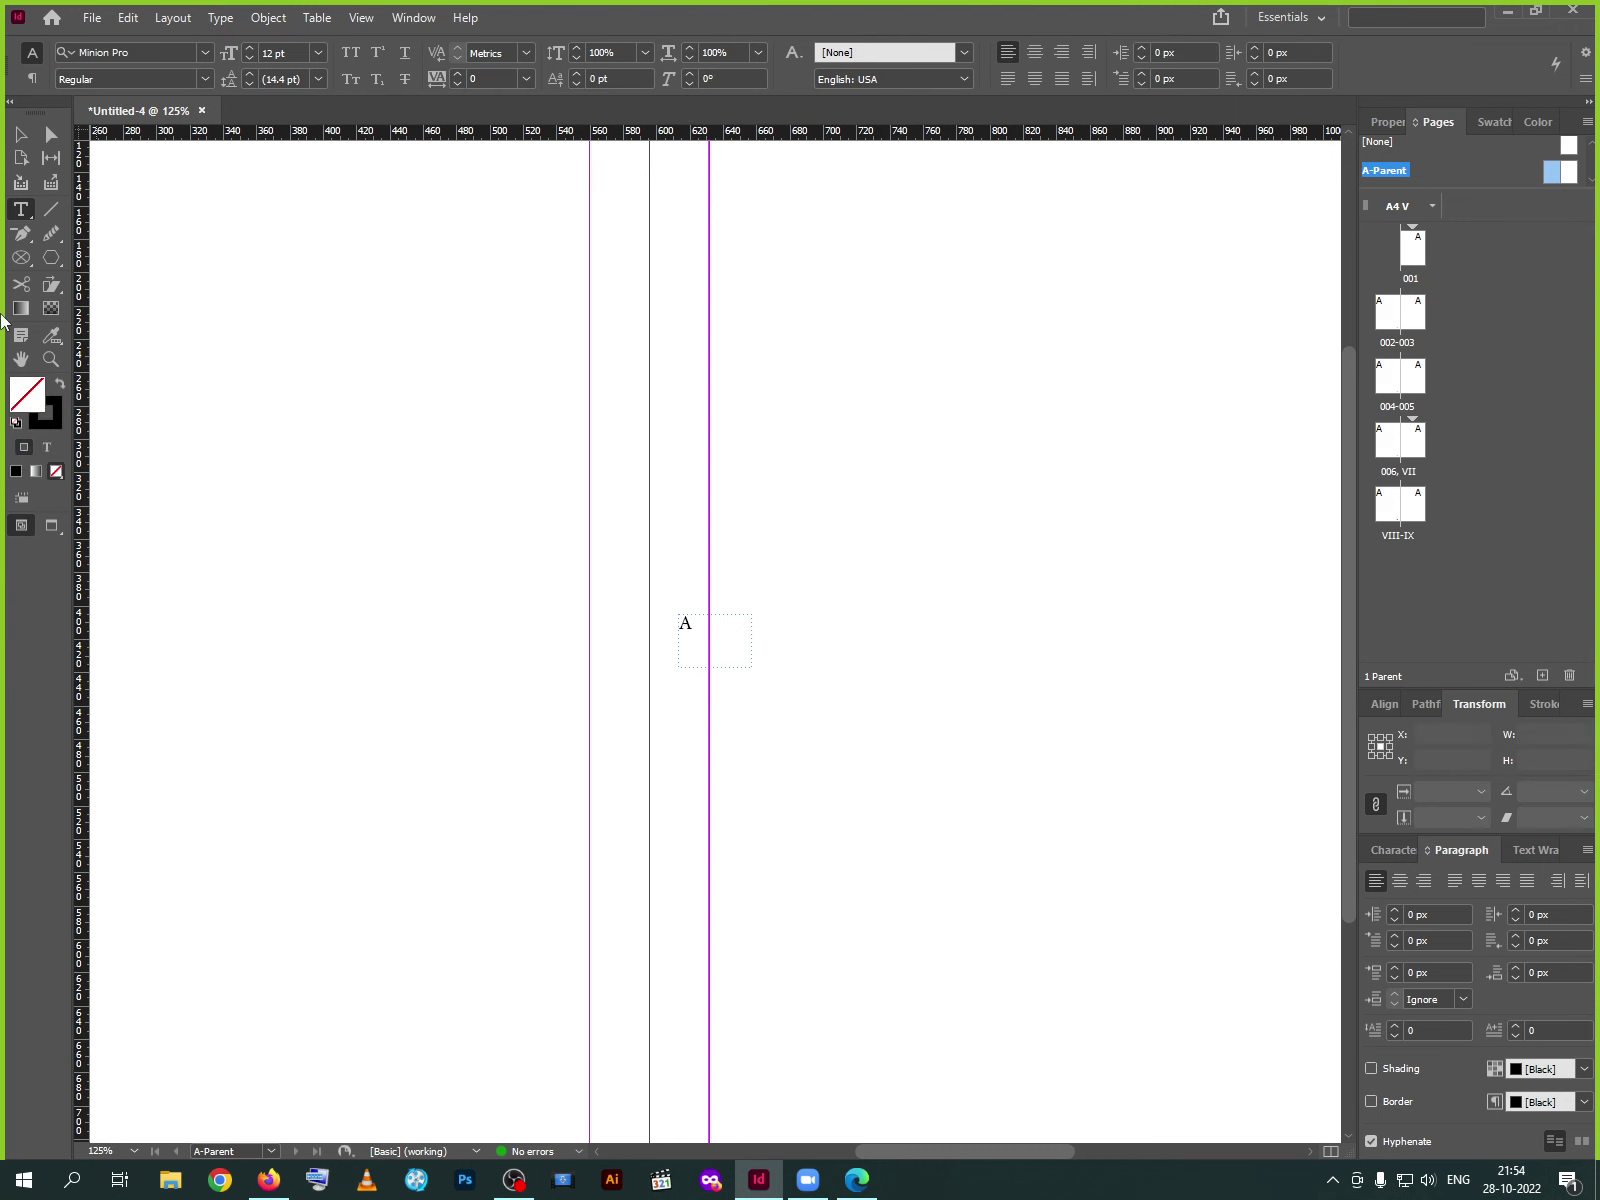
click(20, 138)
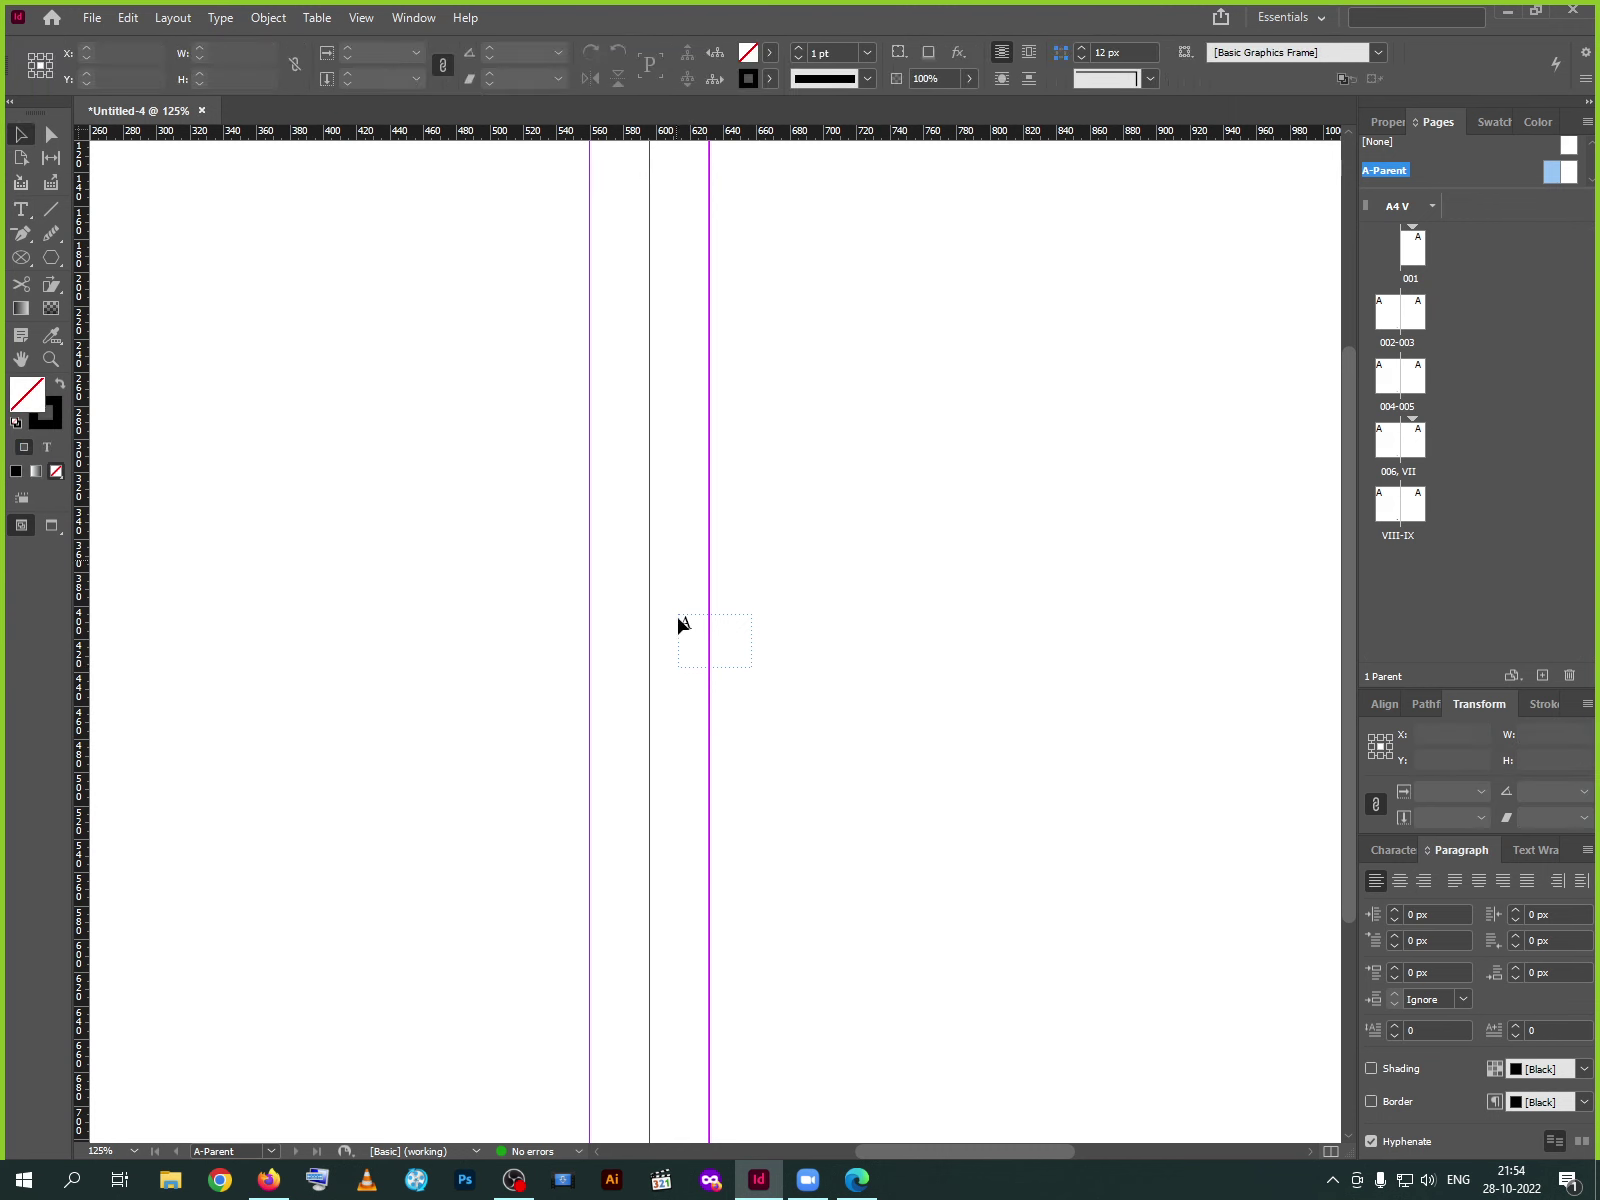
click(749, 668)
drag(749, 668, 1039, 920)
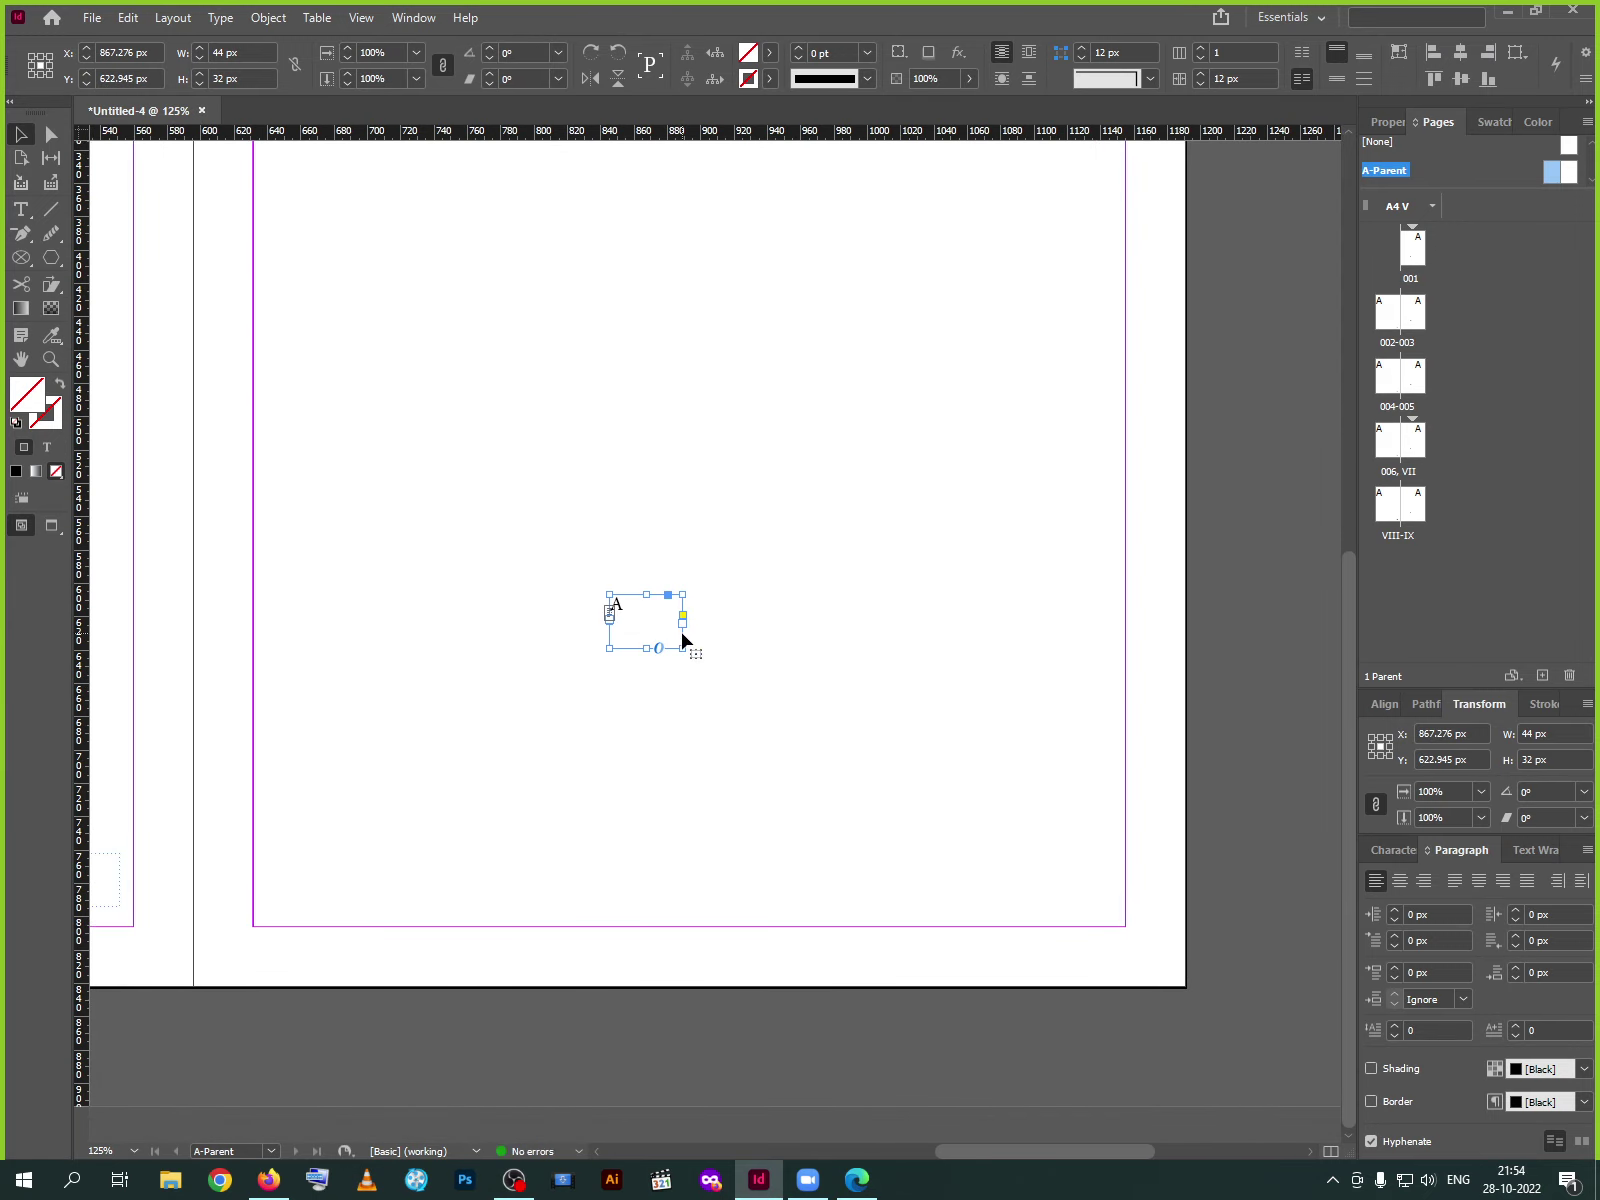
drag(683, 640, 1127, 921)
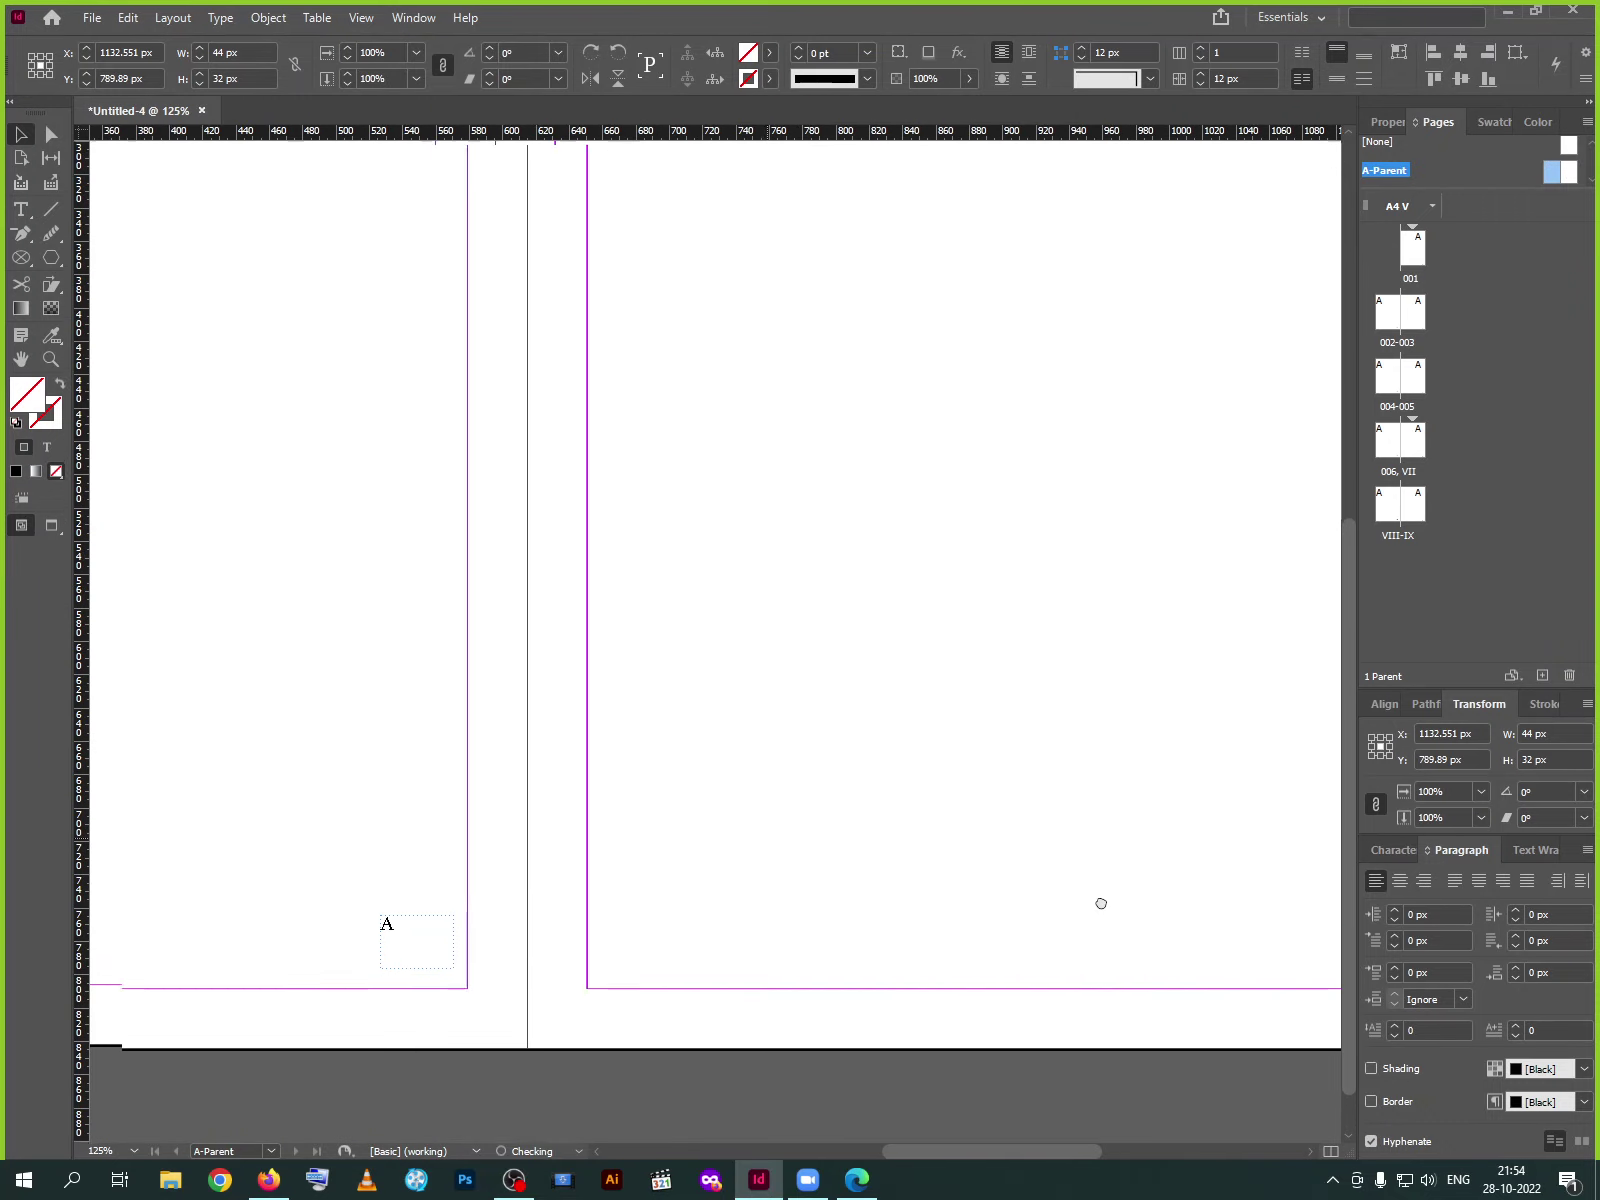
drag(459, 945, 502, 952)
Replace the marker in the right A-Parent page's number frame with the plain letter B and leave text editing
scroll(757, 885, right, 5)
scroll(757, 885, down, 1)
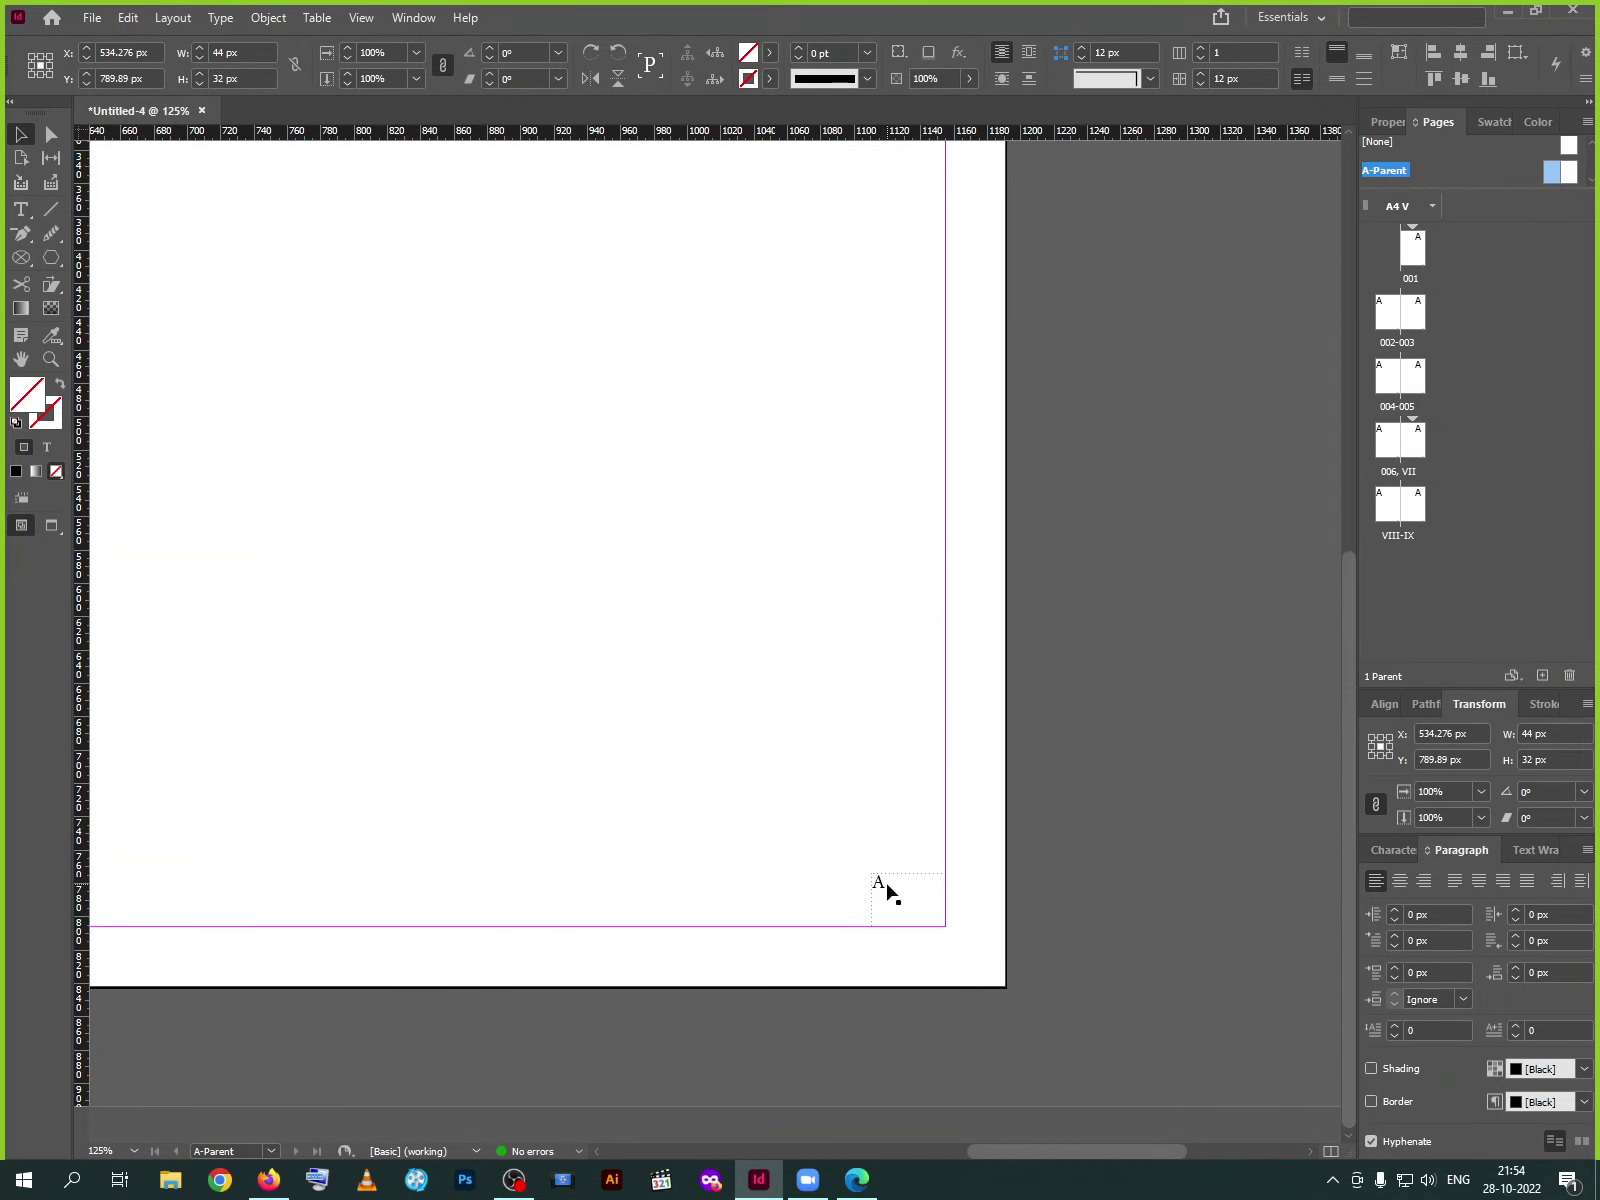
double_click(887, 893)
double_click(878, 882)
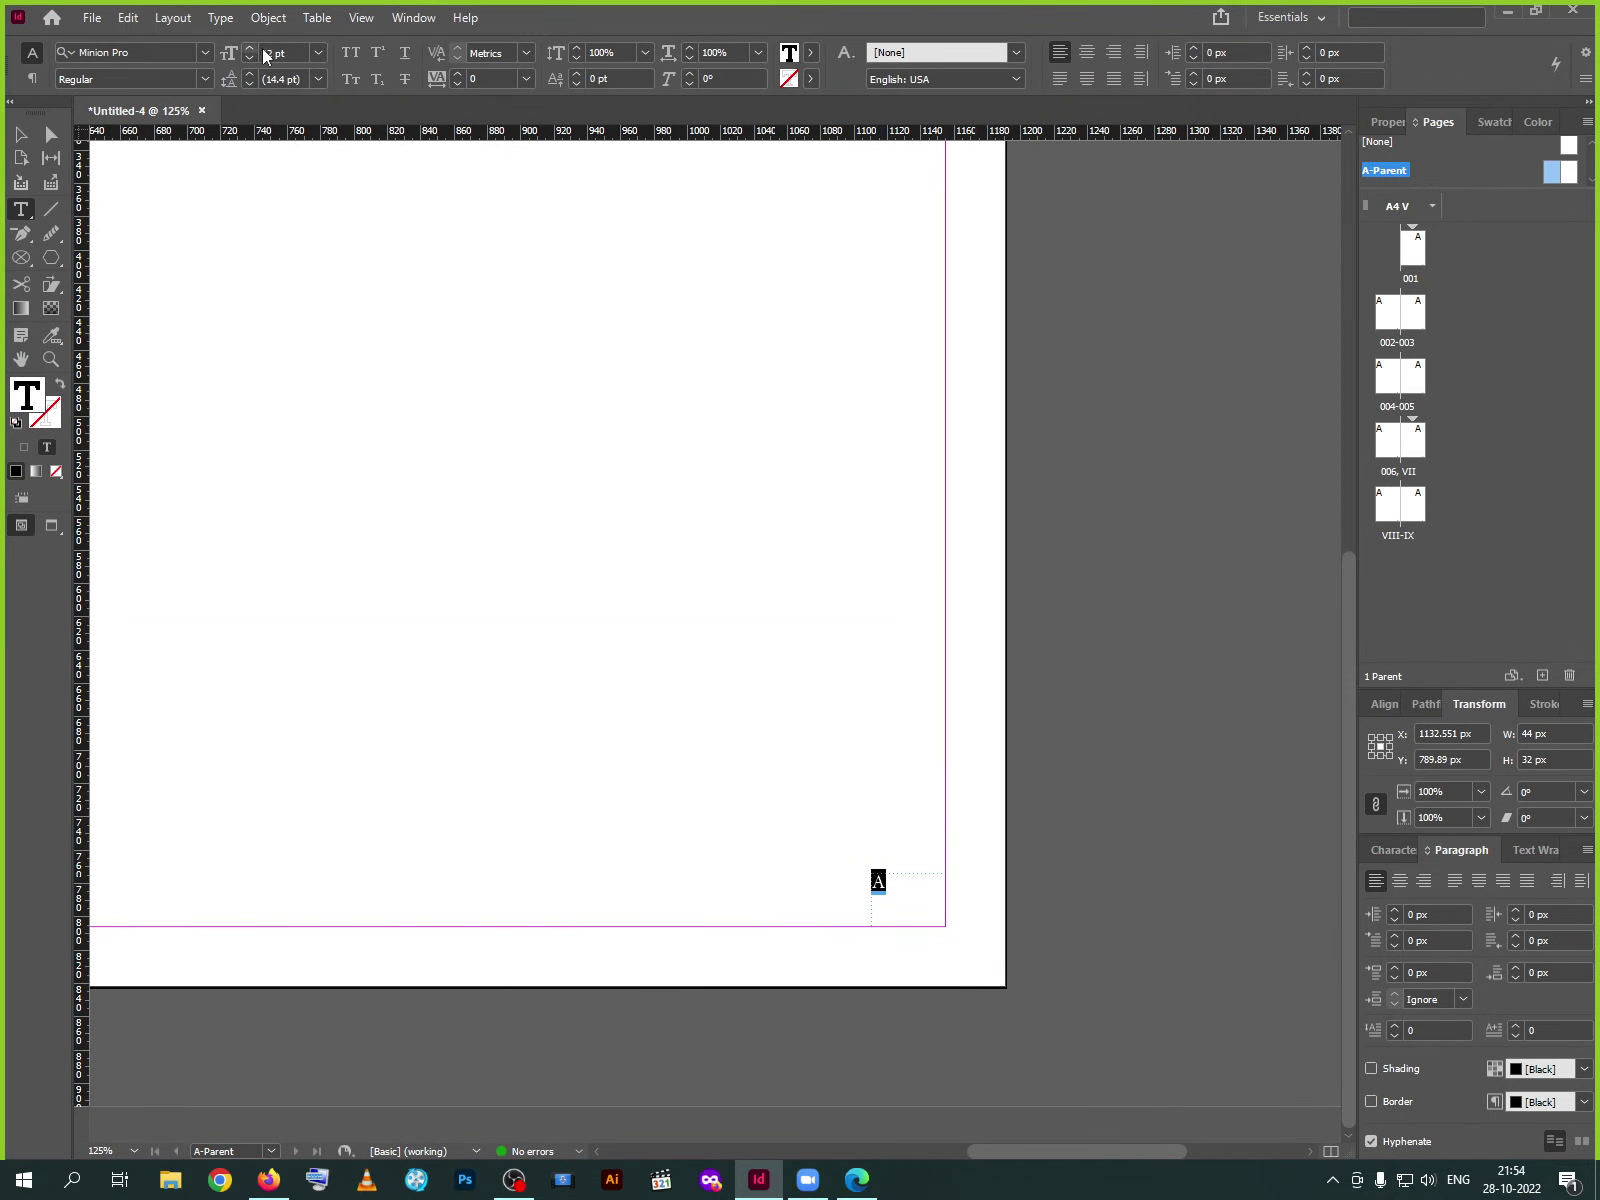
text(B)
click(19, 131)
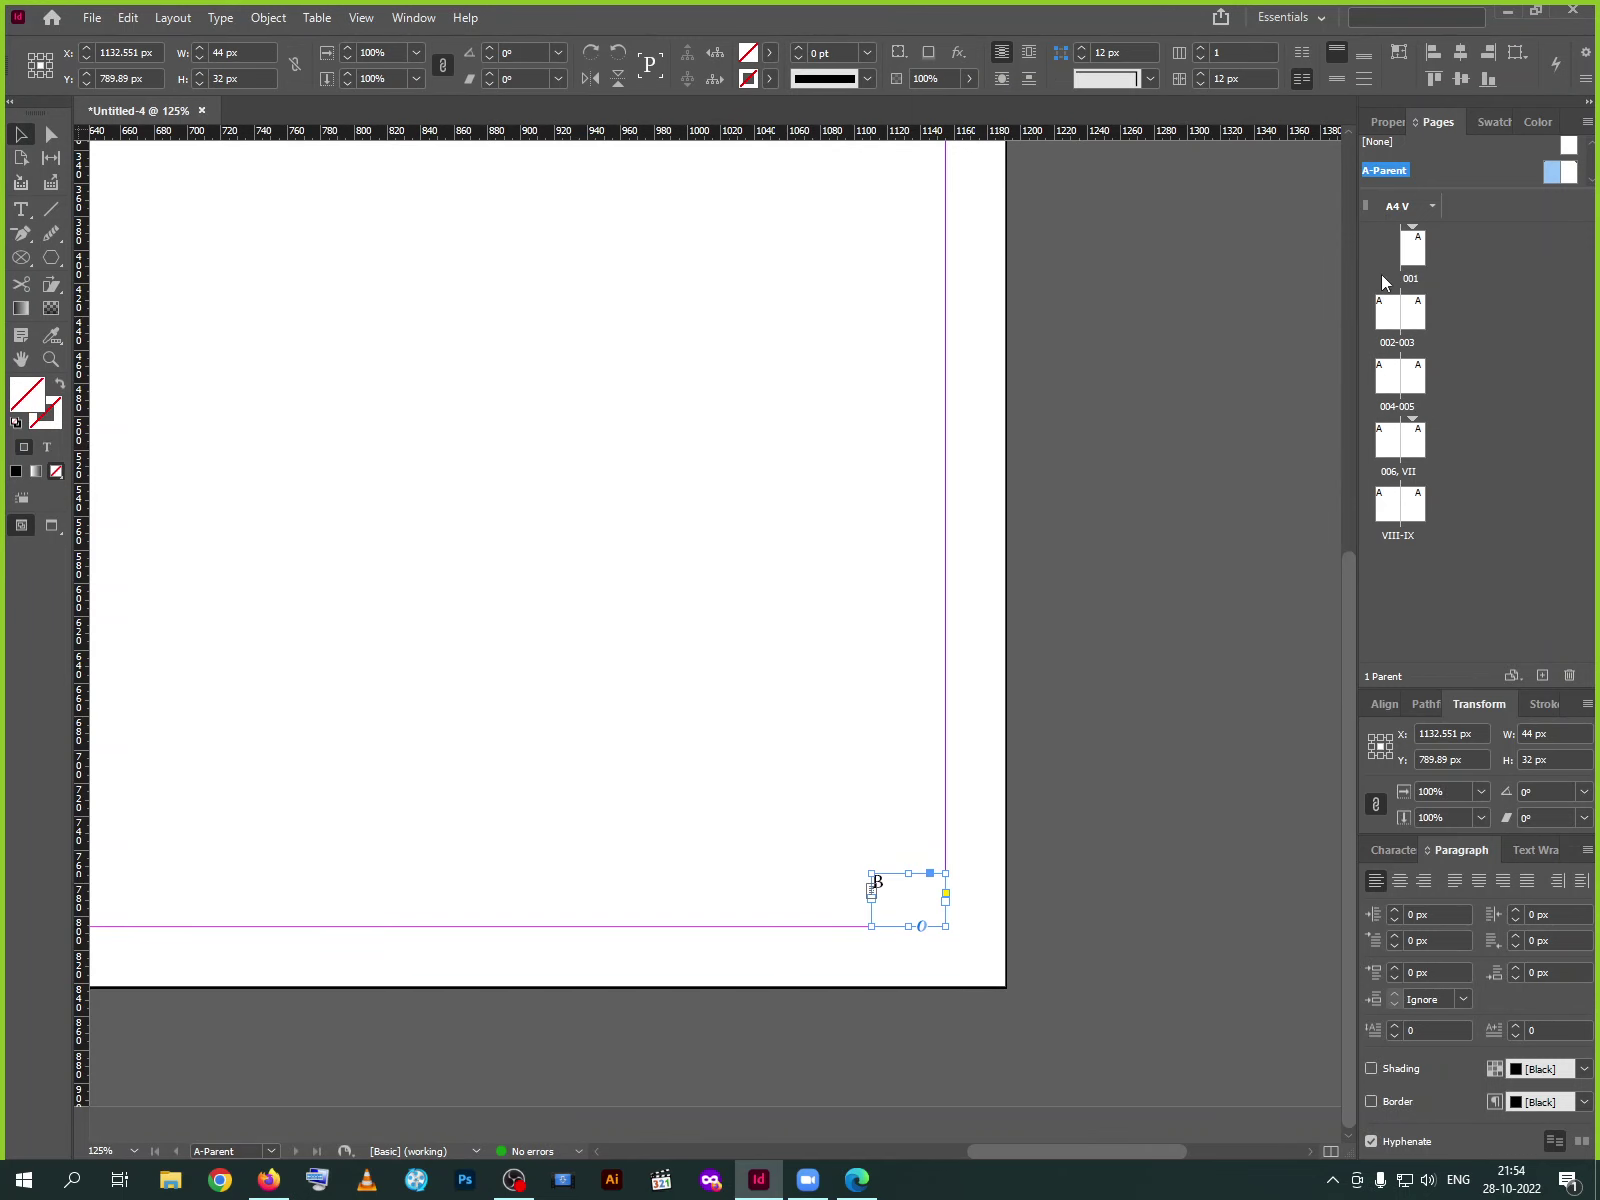
Examine the bottom corners of the document pages from page 001 onward to compare the left and right number frames
click(1418, 252)
double_click(1407, 250)
key(ctrl+minus)
key(ctrl+minus)
key(ctrl+minus)
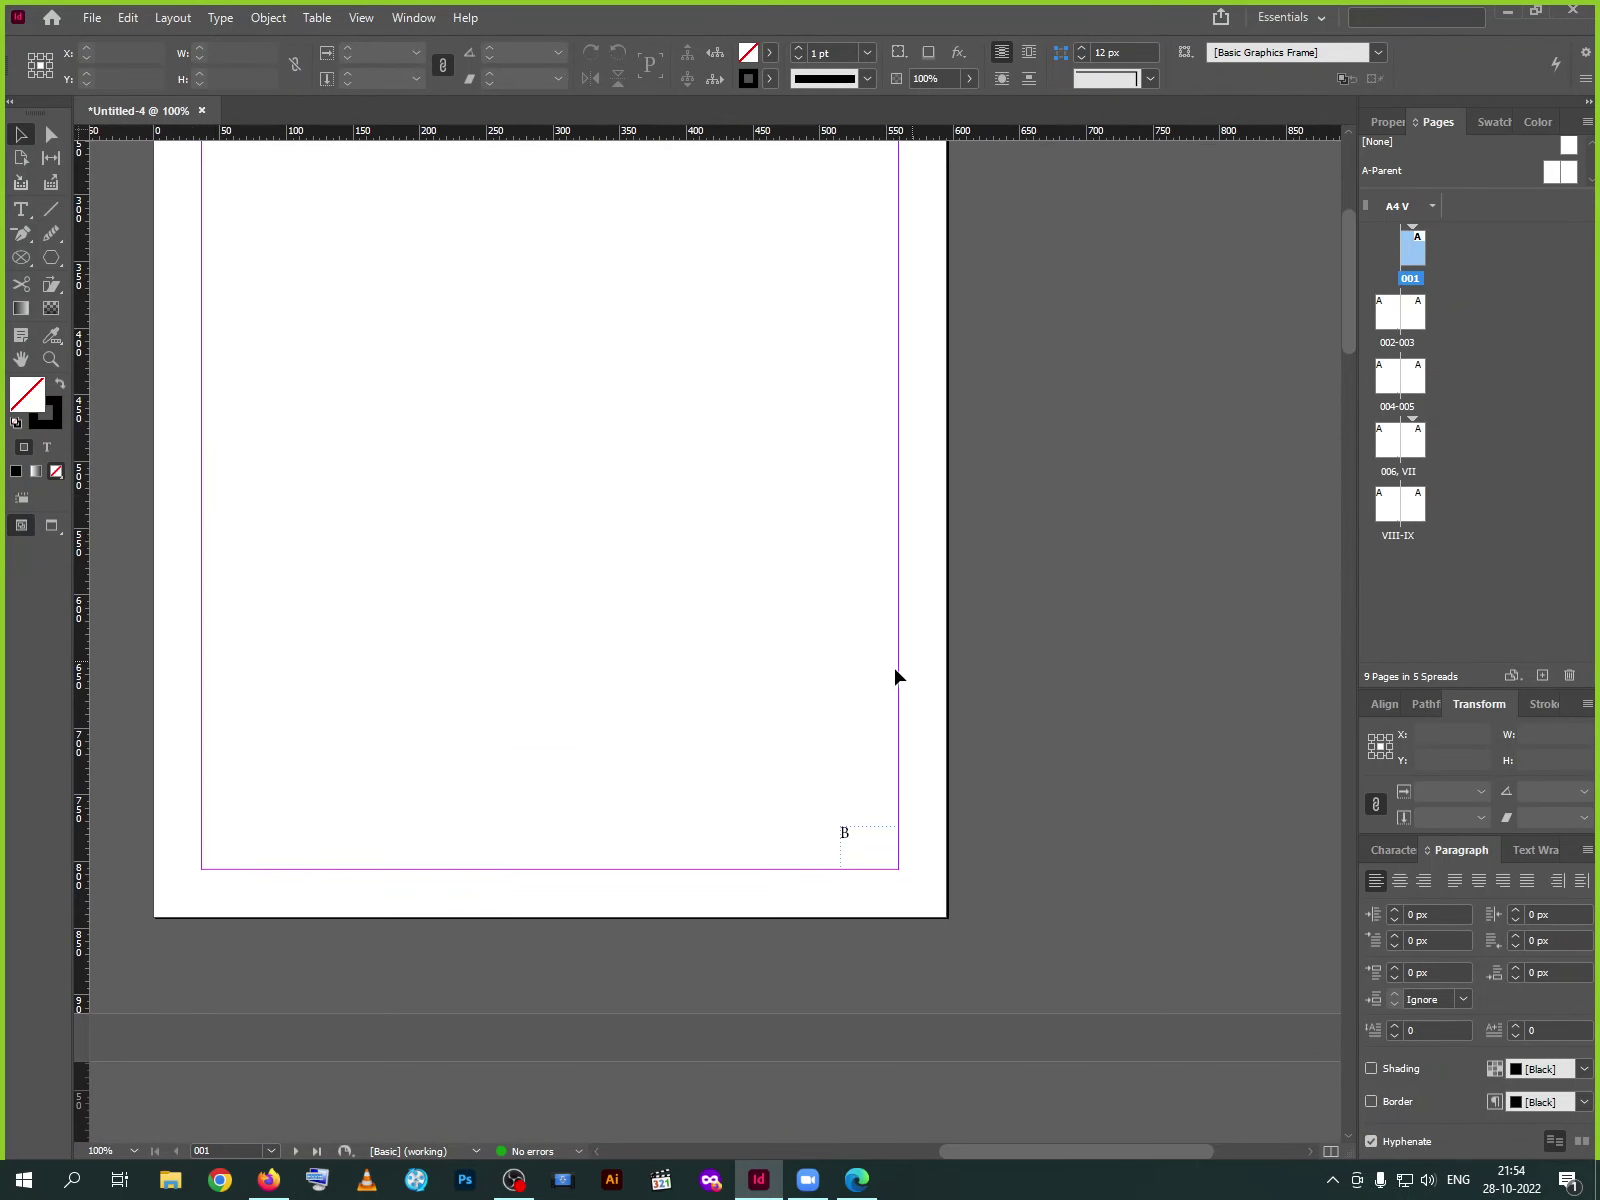
drag(818, 900, 826, 583)
drag(780, 848, 775, 682)
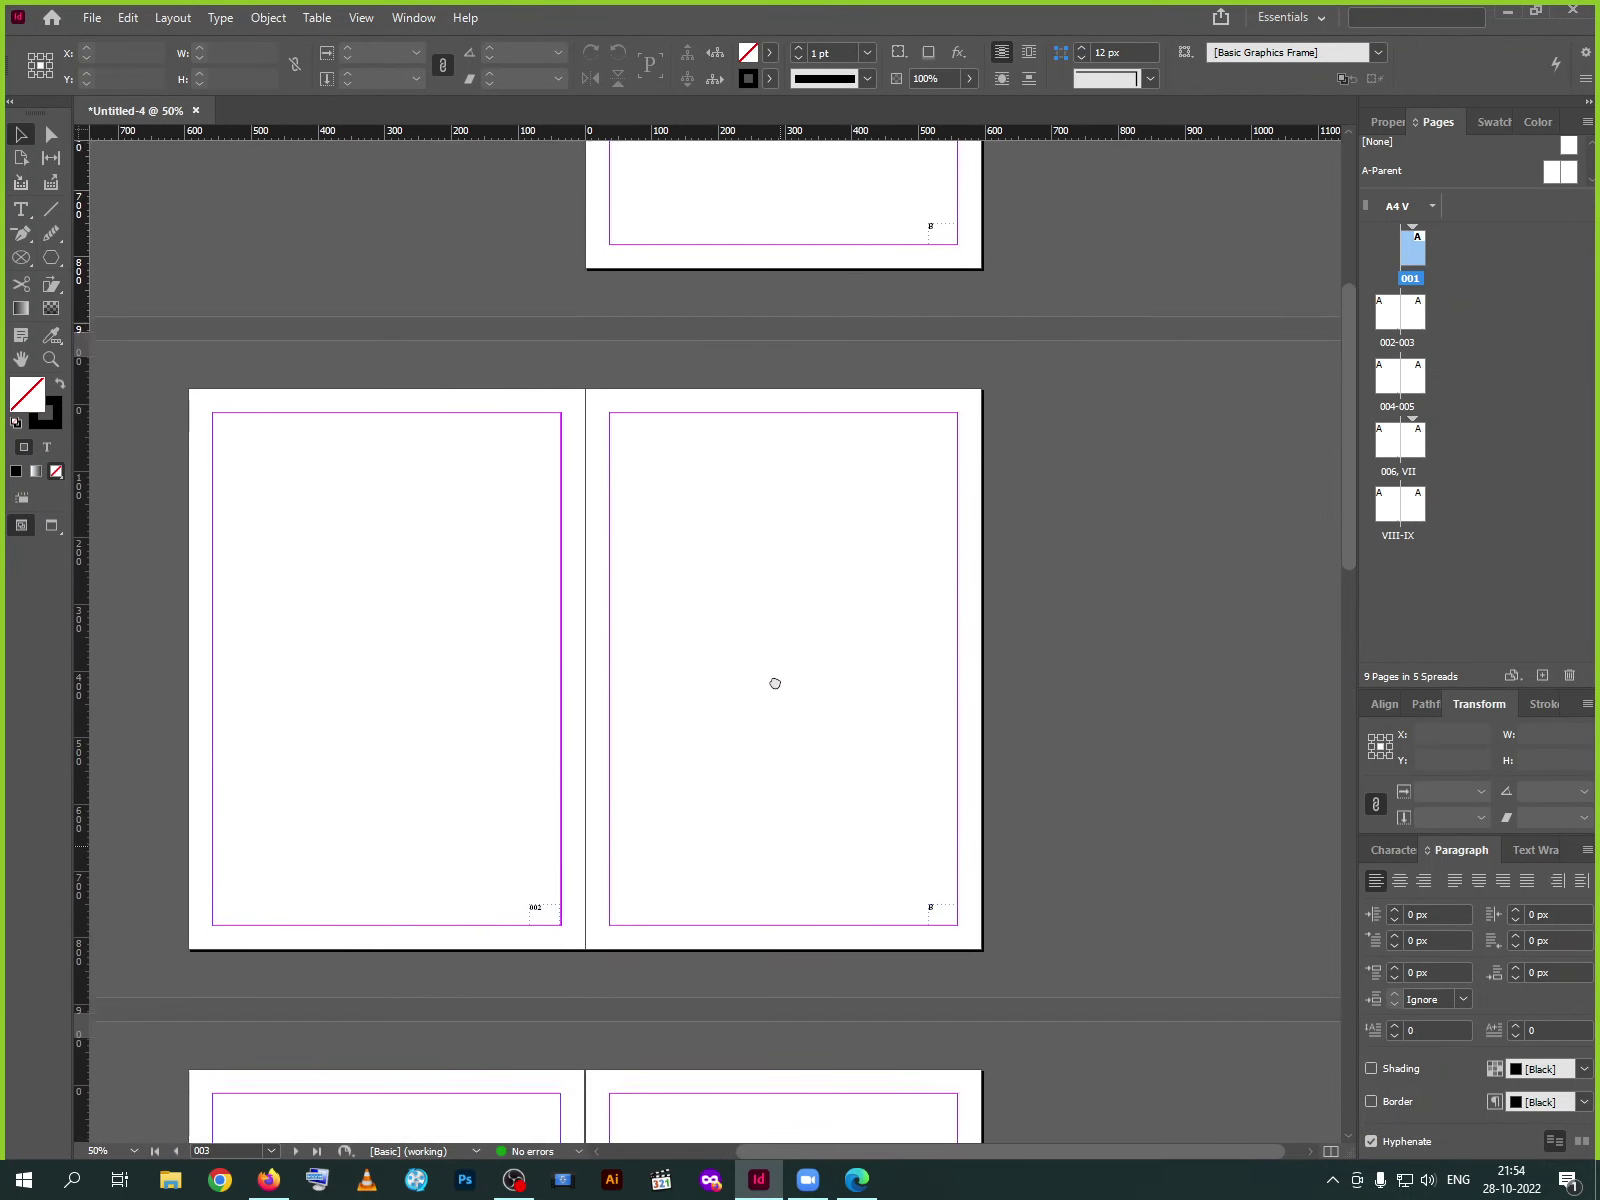
scroll(707, 761, down, 6)
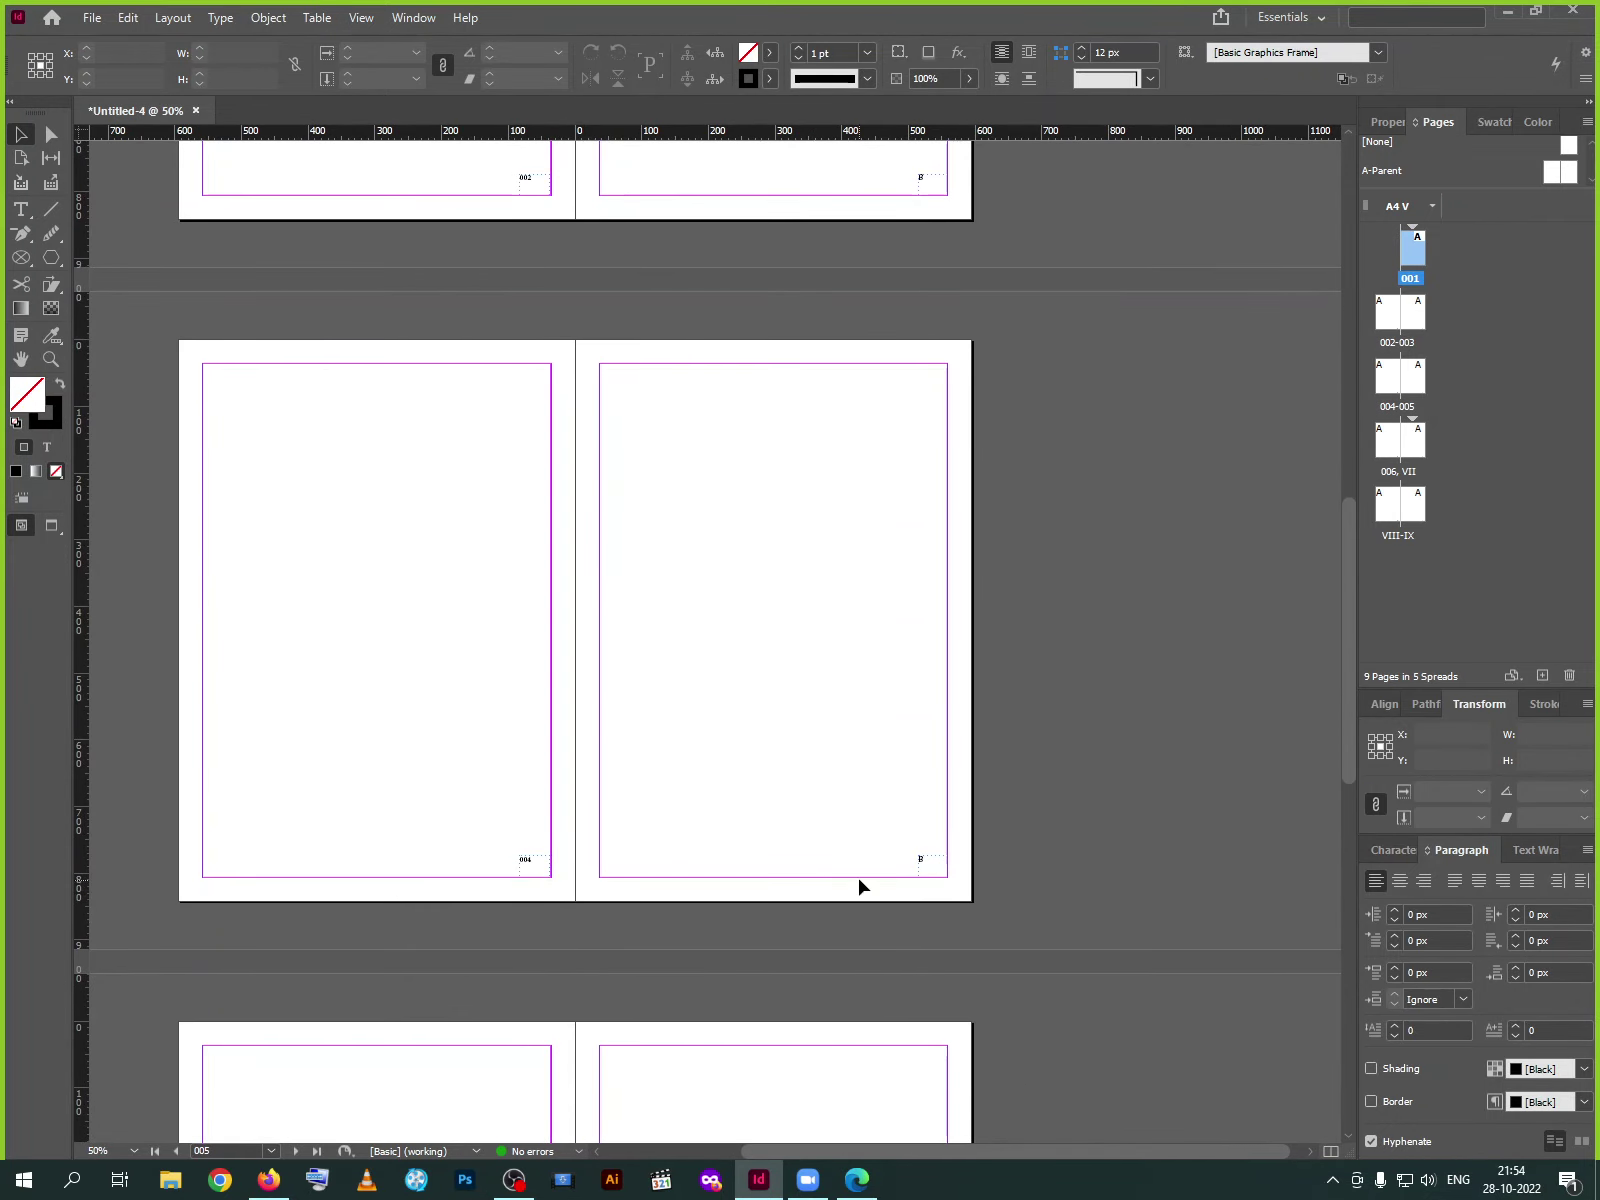
key(ctrl+equal)
key(ctrl+equal)
scroll(839, 818, down, 4)
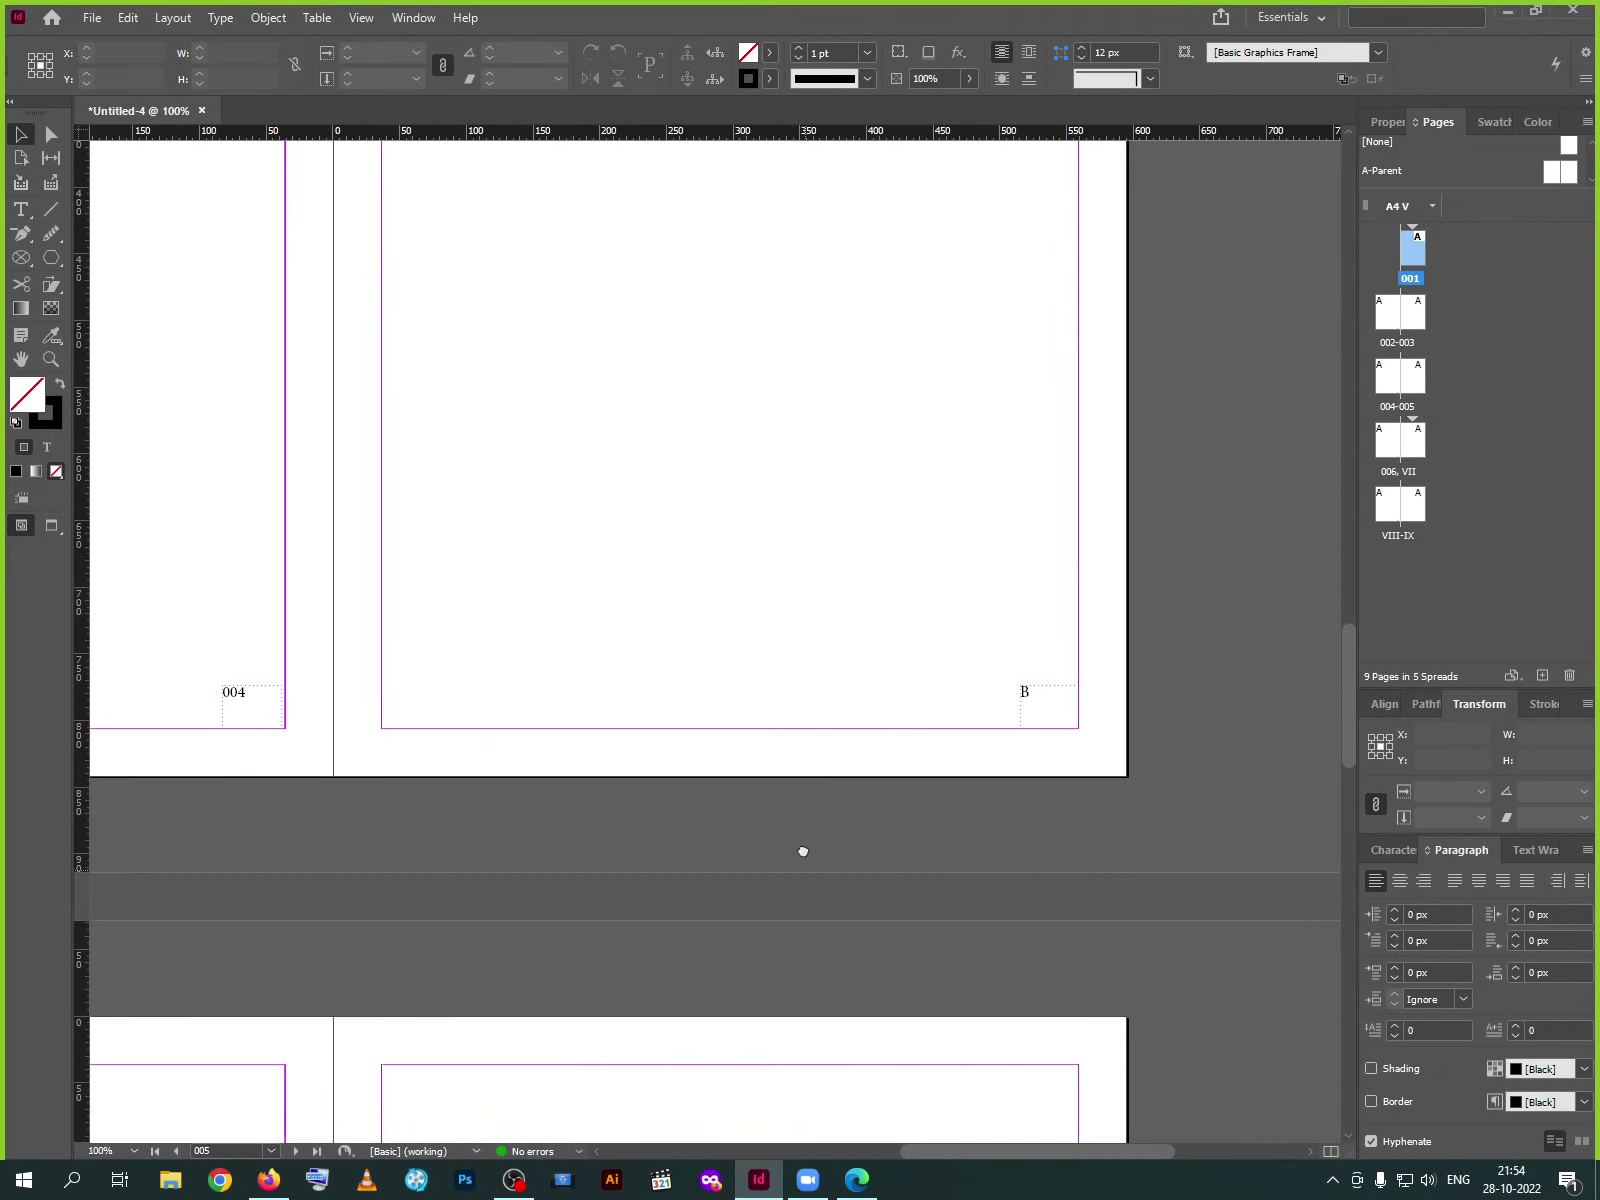
scroll(805, 868, down, 5)
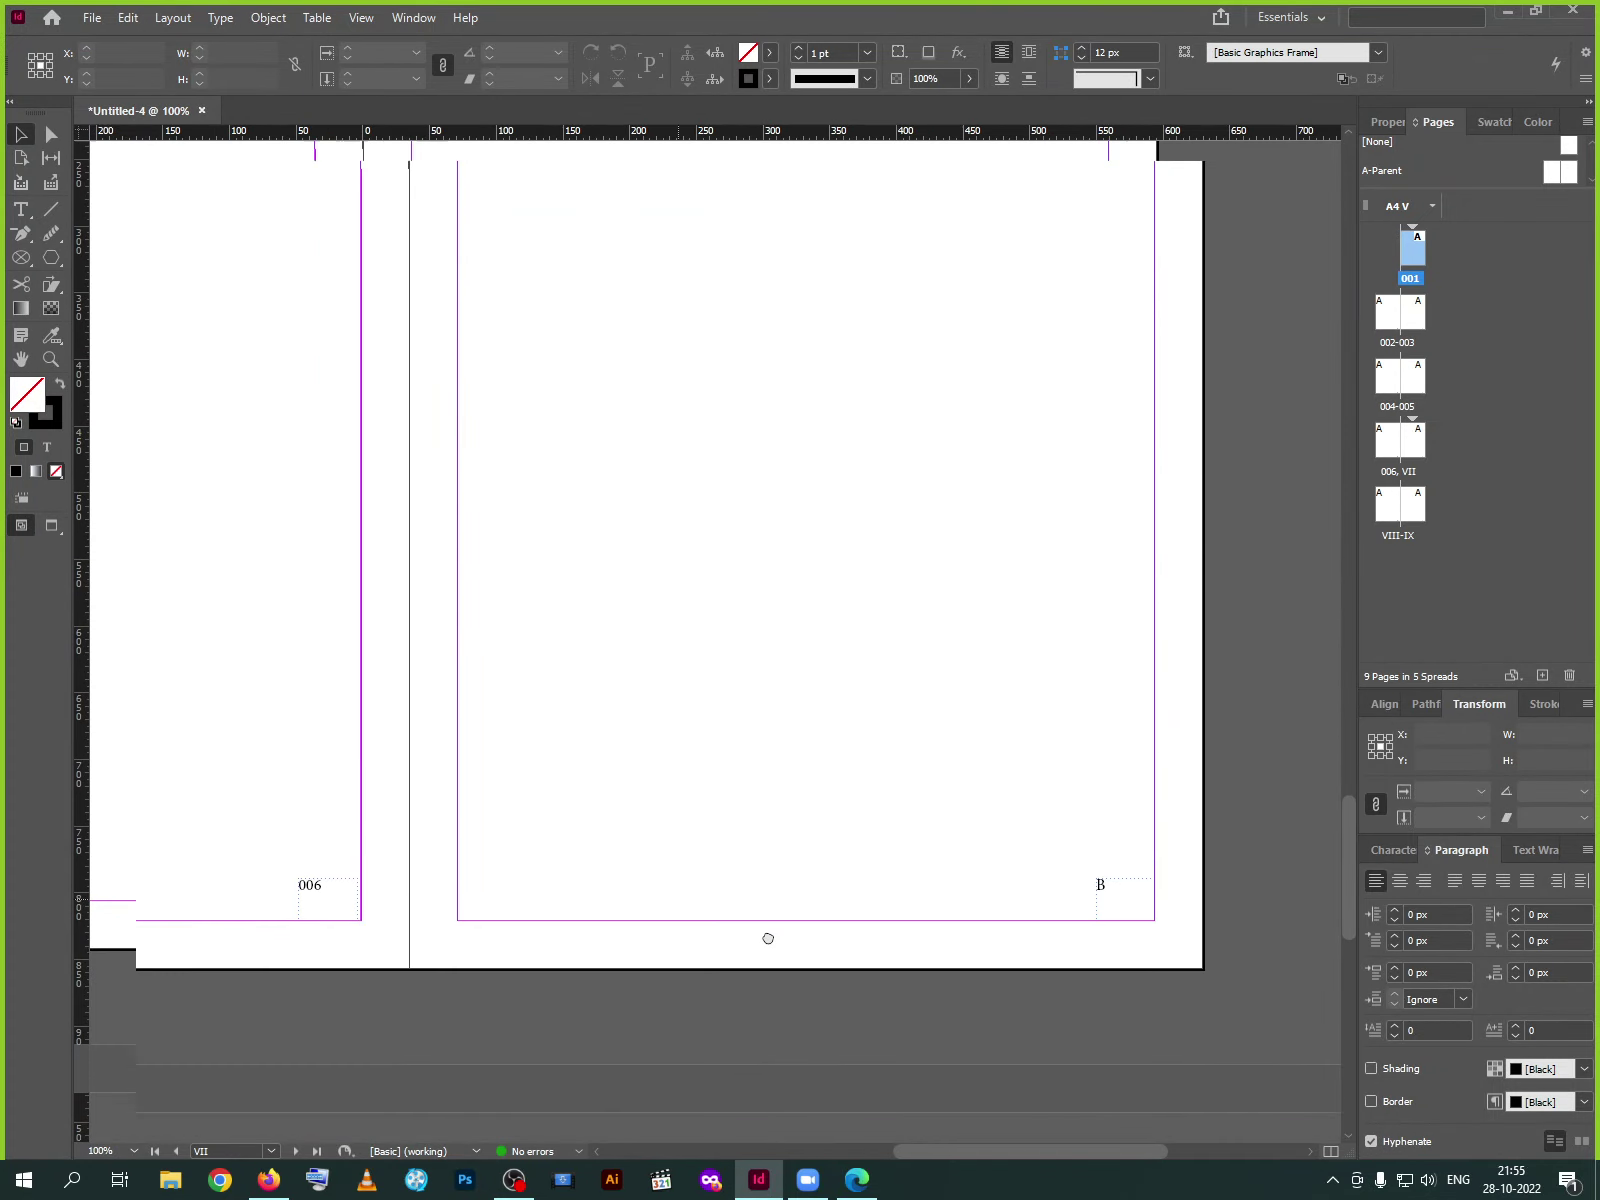
scroll(782, 800, up, 6)
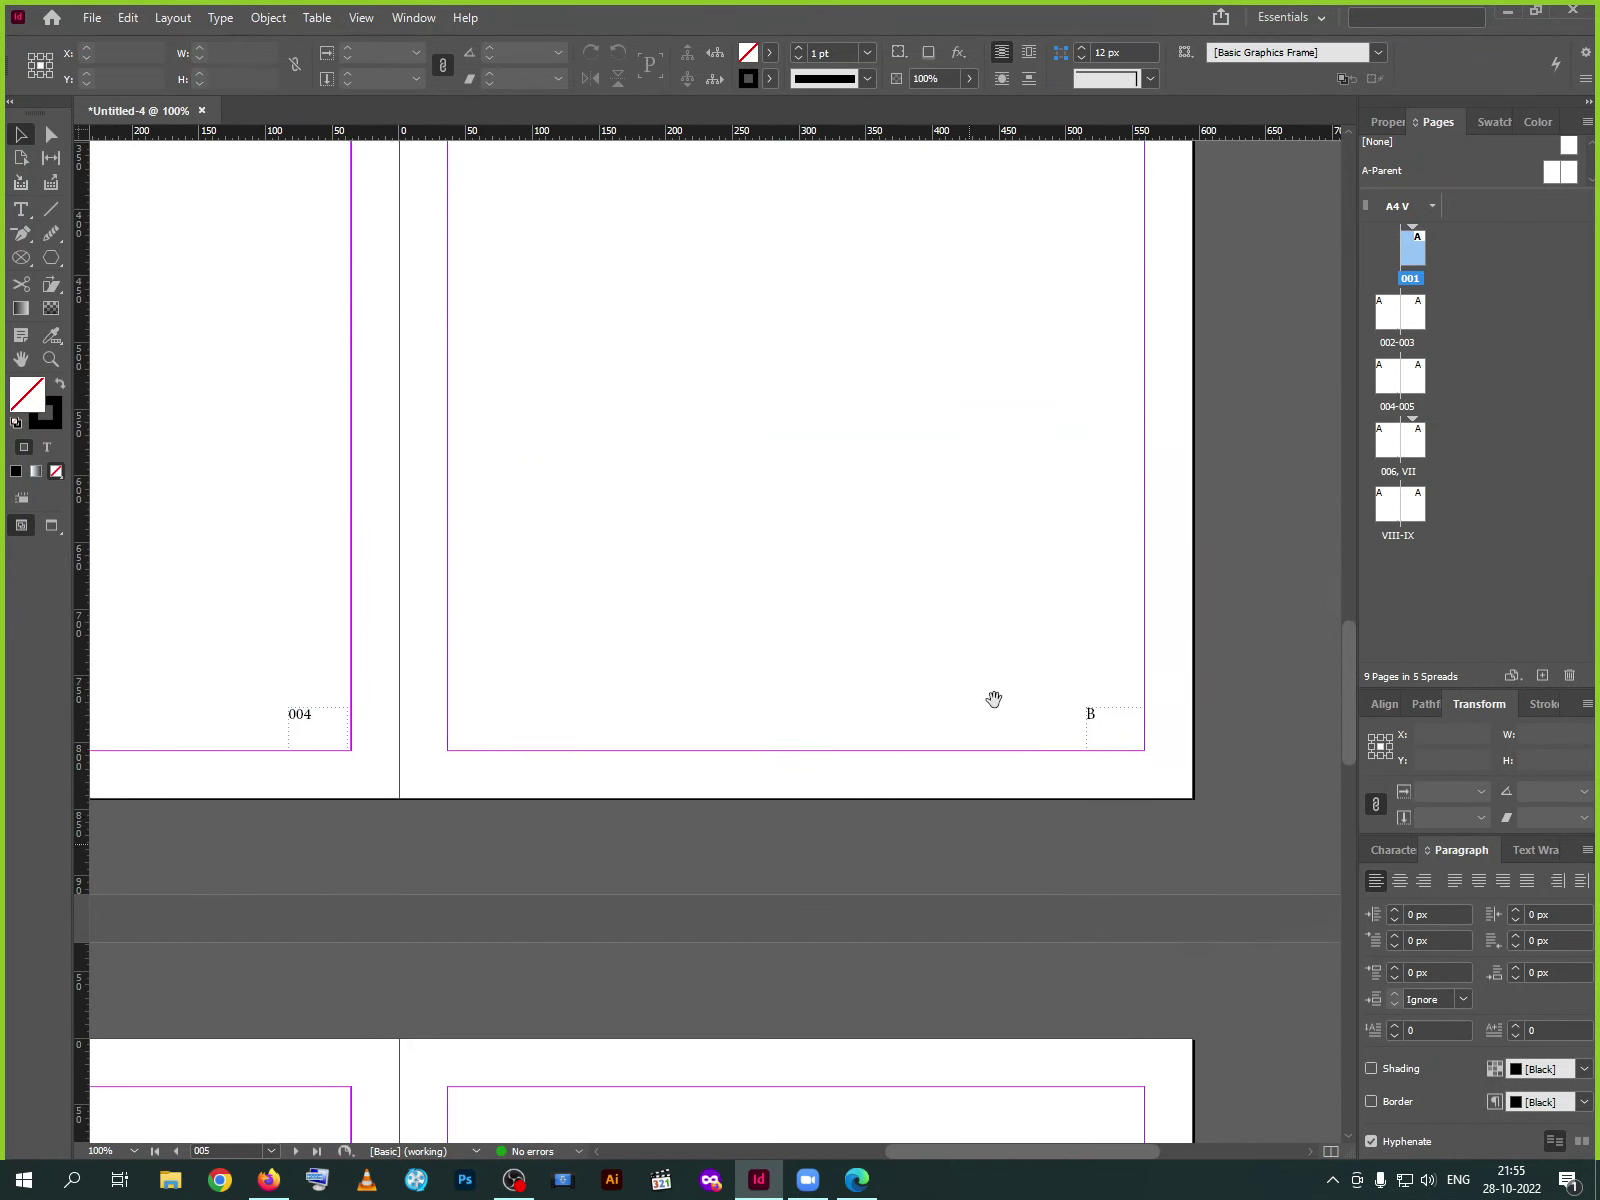
scroll(994, 699, up, 6)
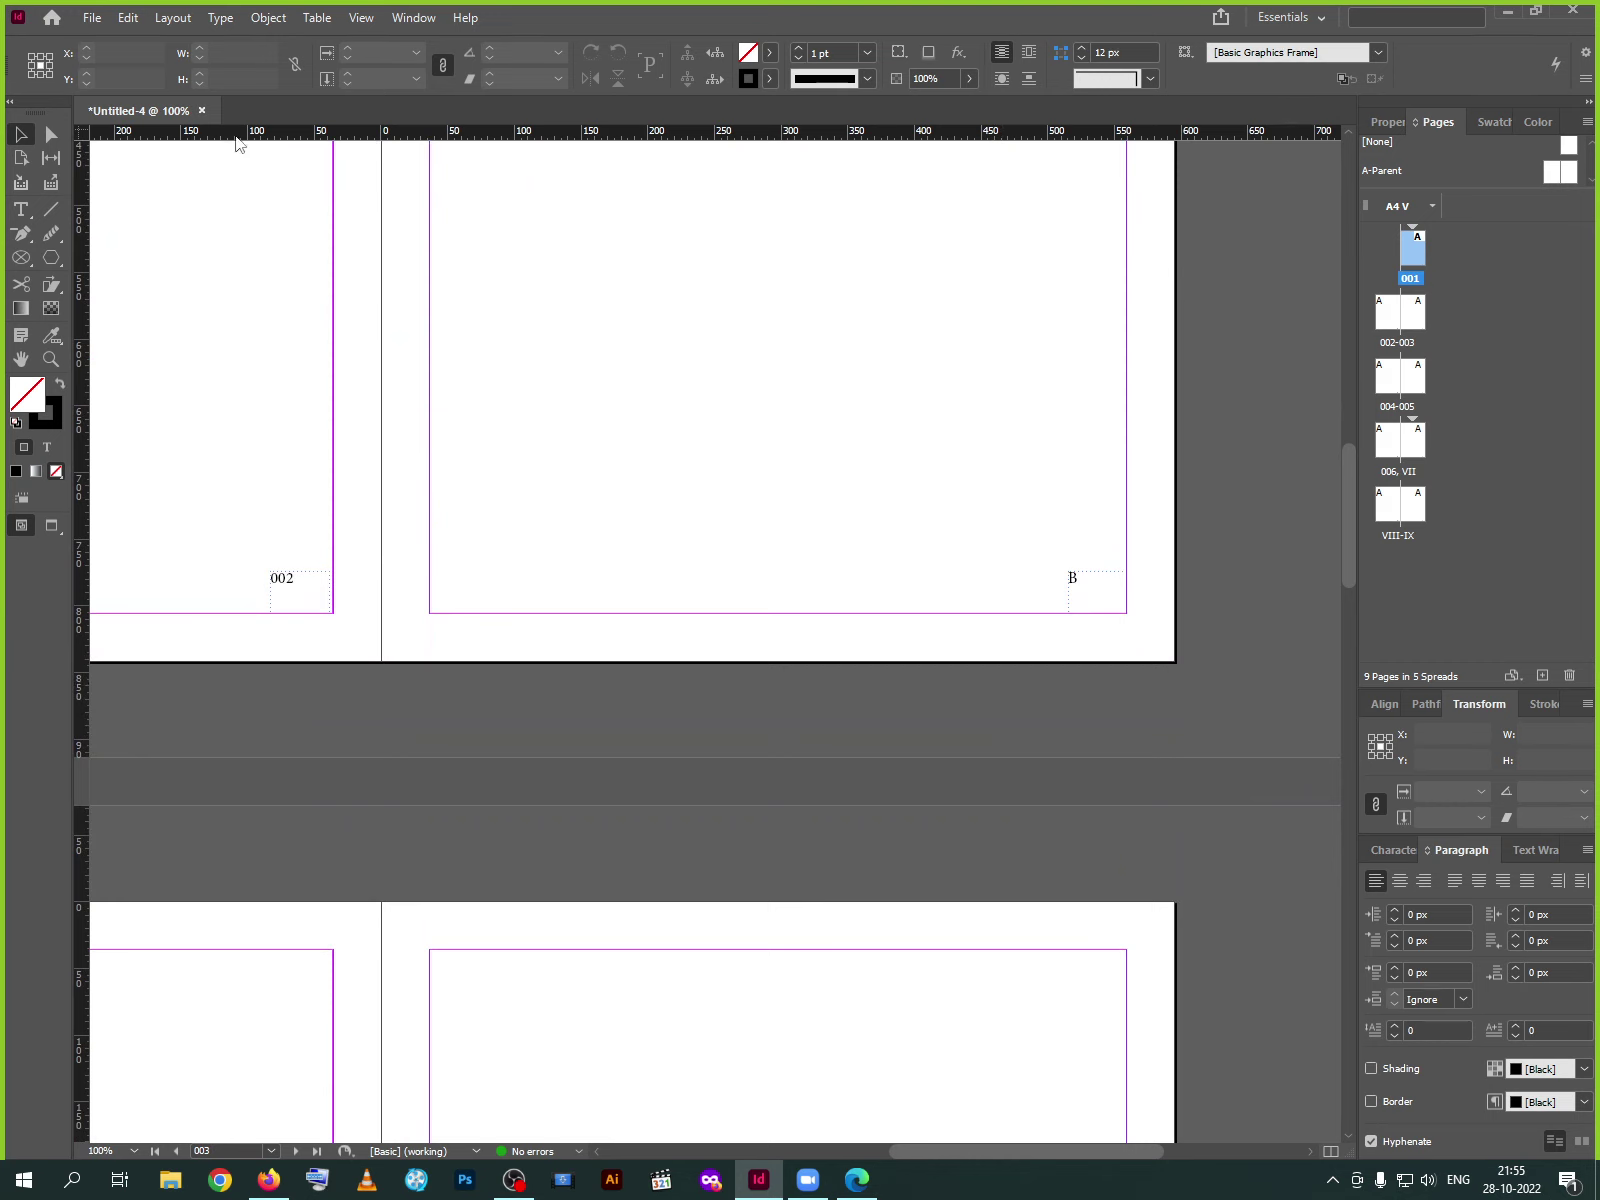
Close the A4 document without saving and close the blank Letter document
click(201, 111)
click(901, 617)
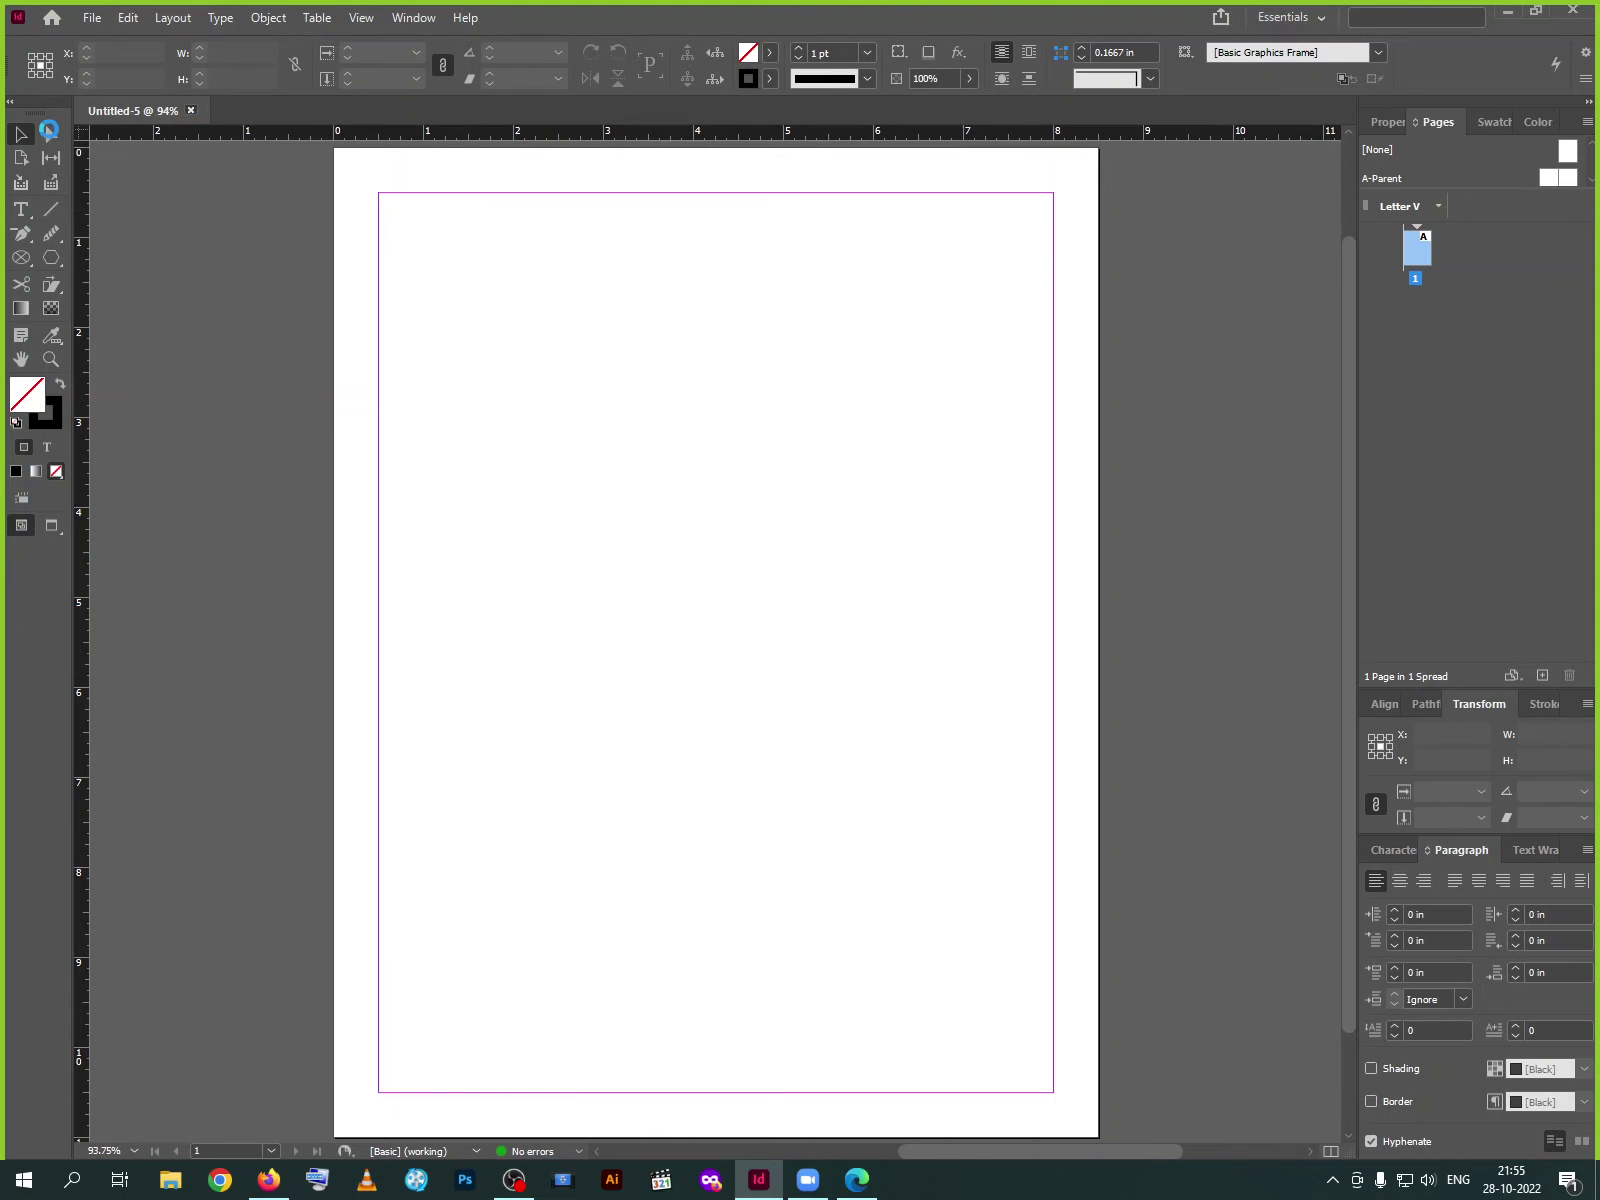
key(ctrl+w)
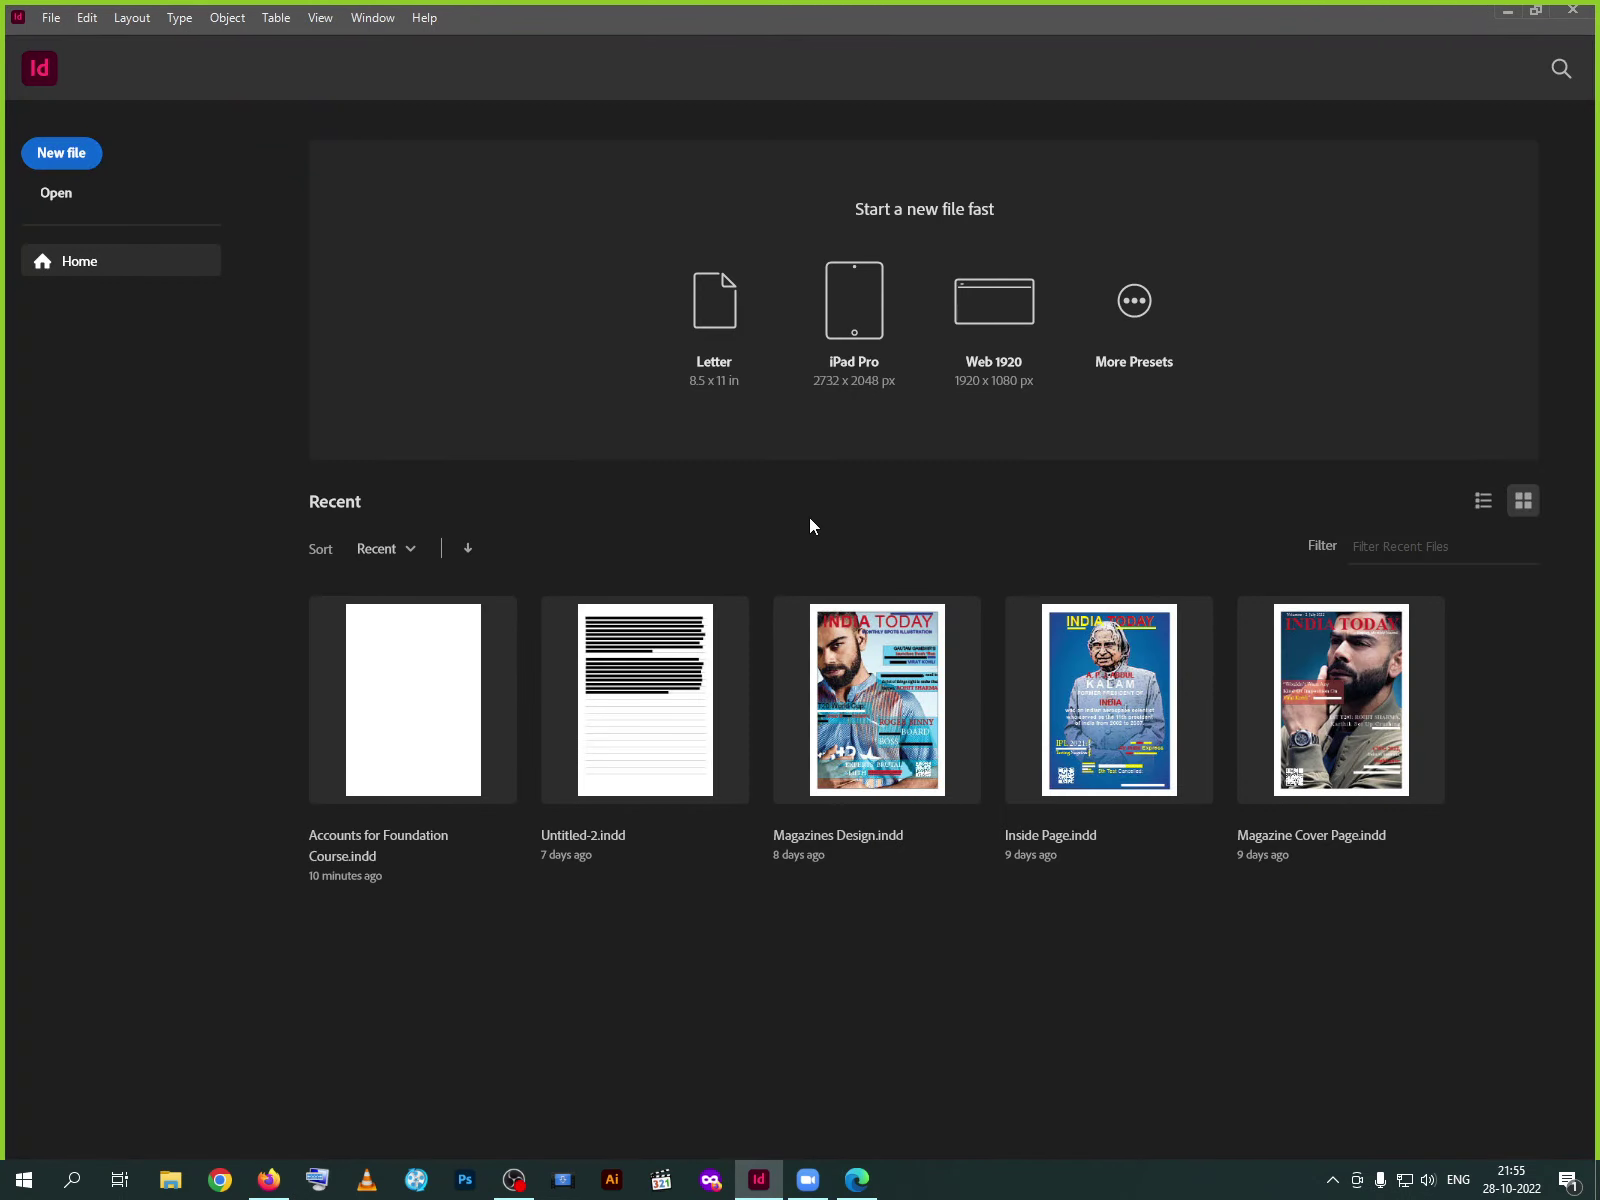
Create a new facing-pages document with 5 pages from the default 51p0 x 66p0 preset
key(ctrl+n)
click(1064, 537)
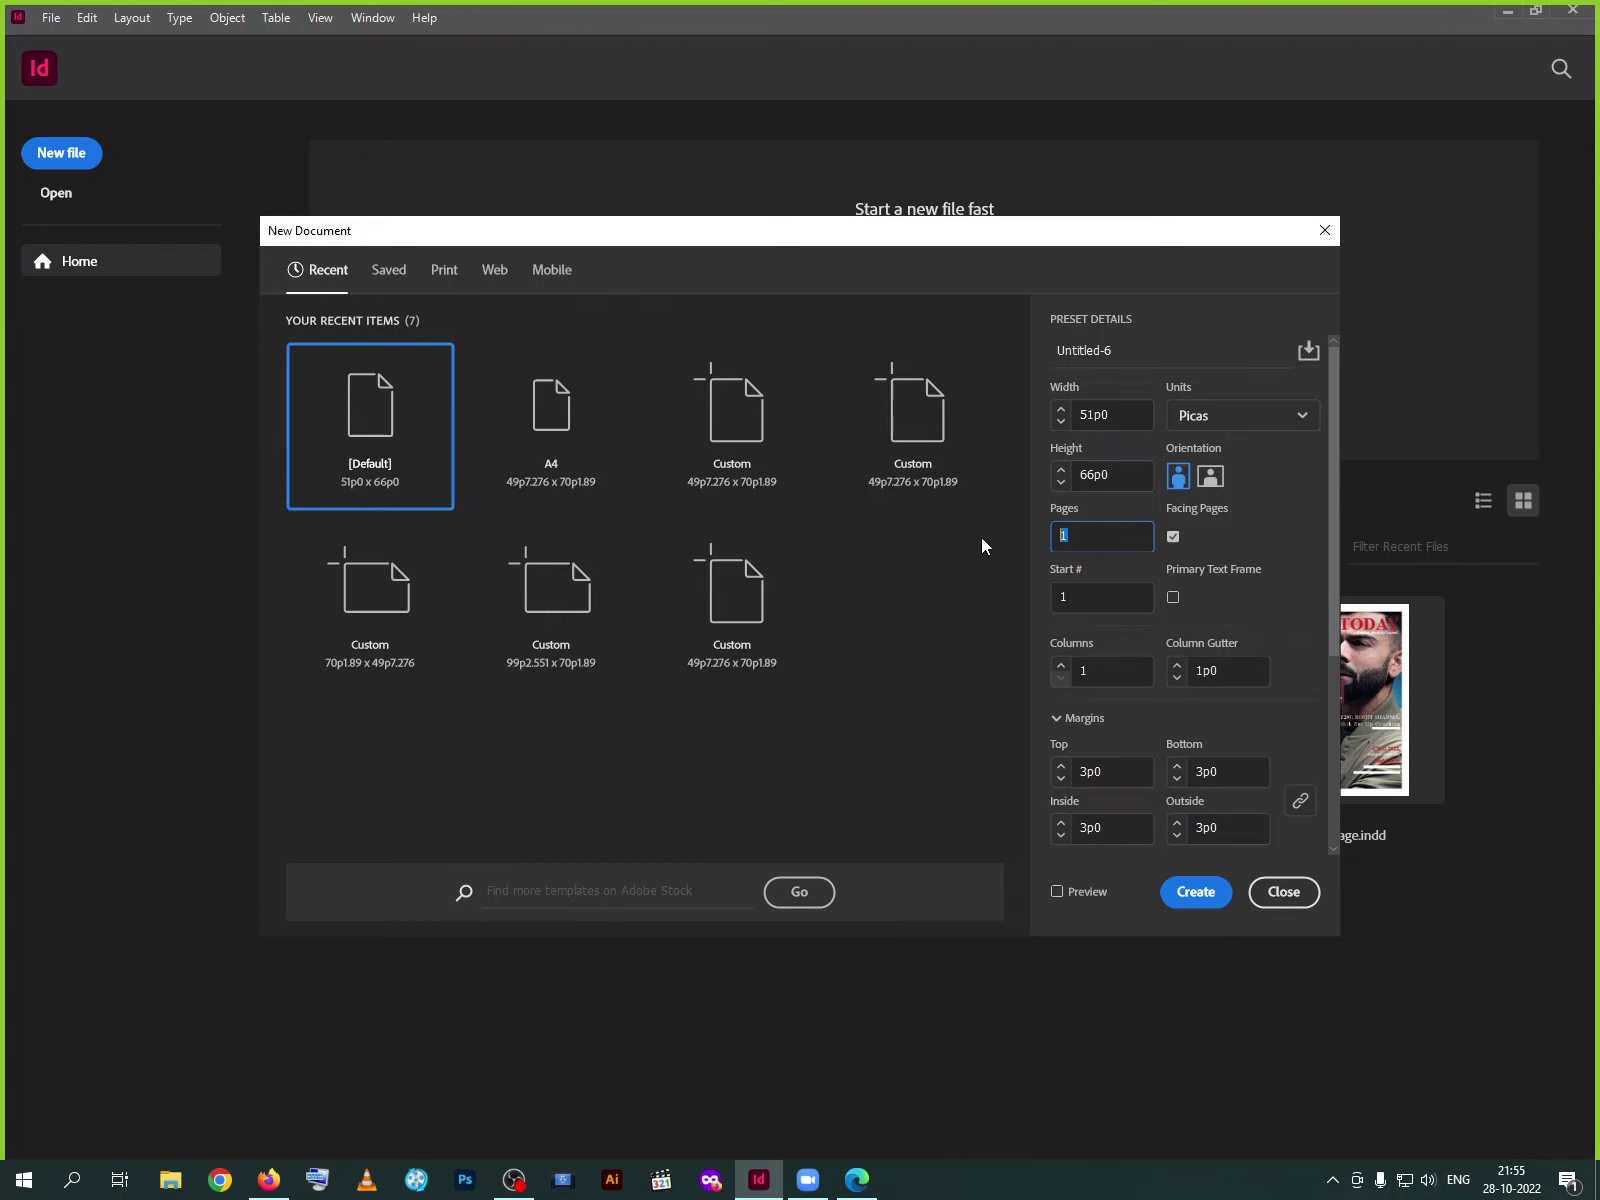
text(5)
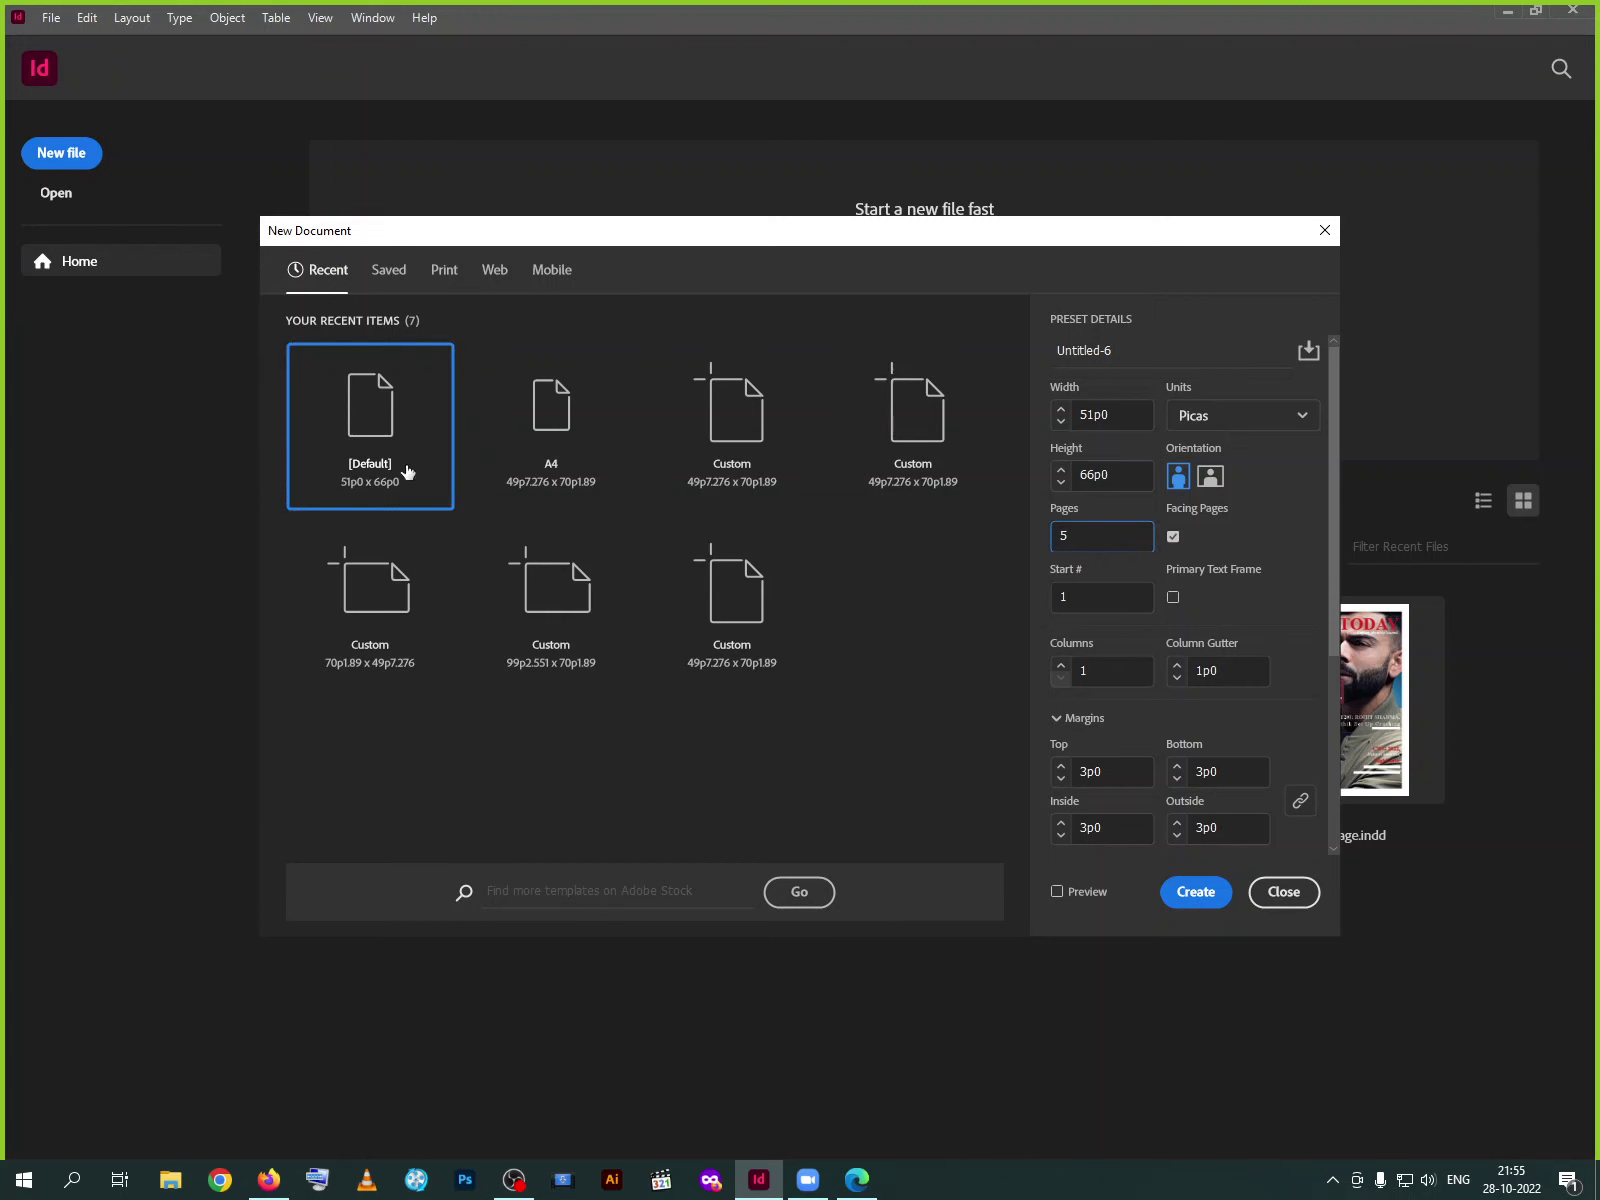
click(1205, 902)
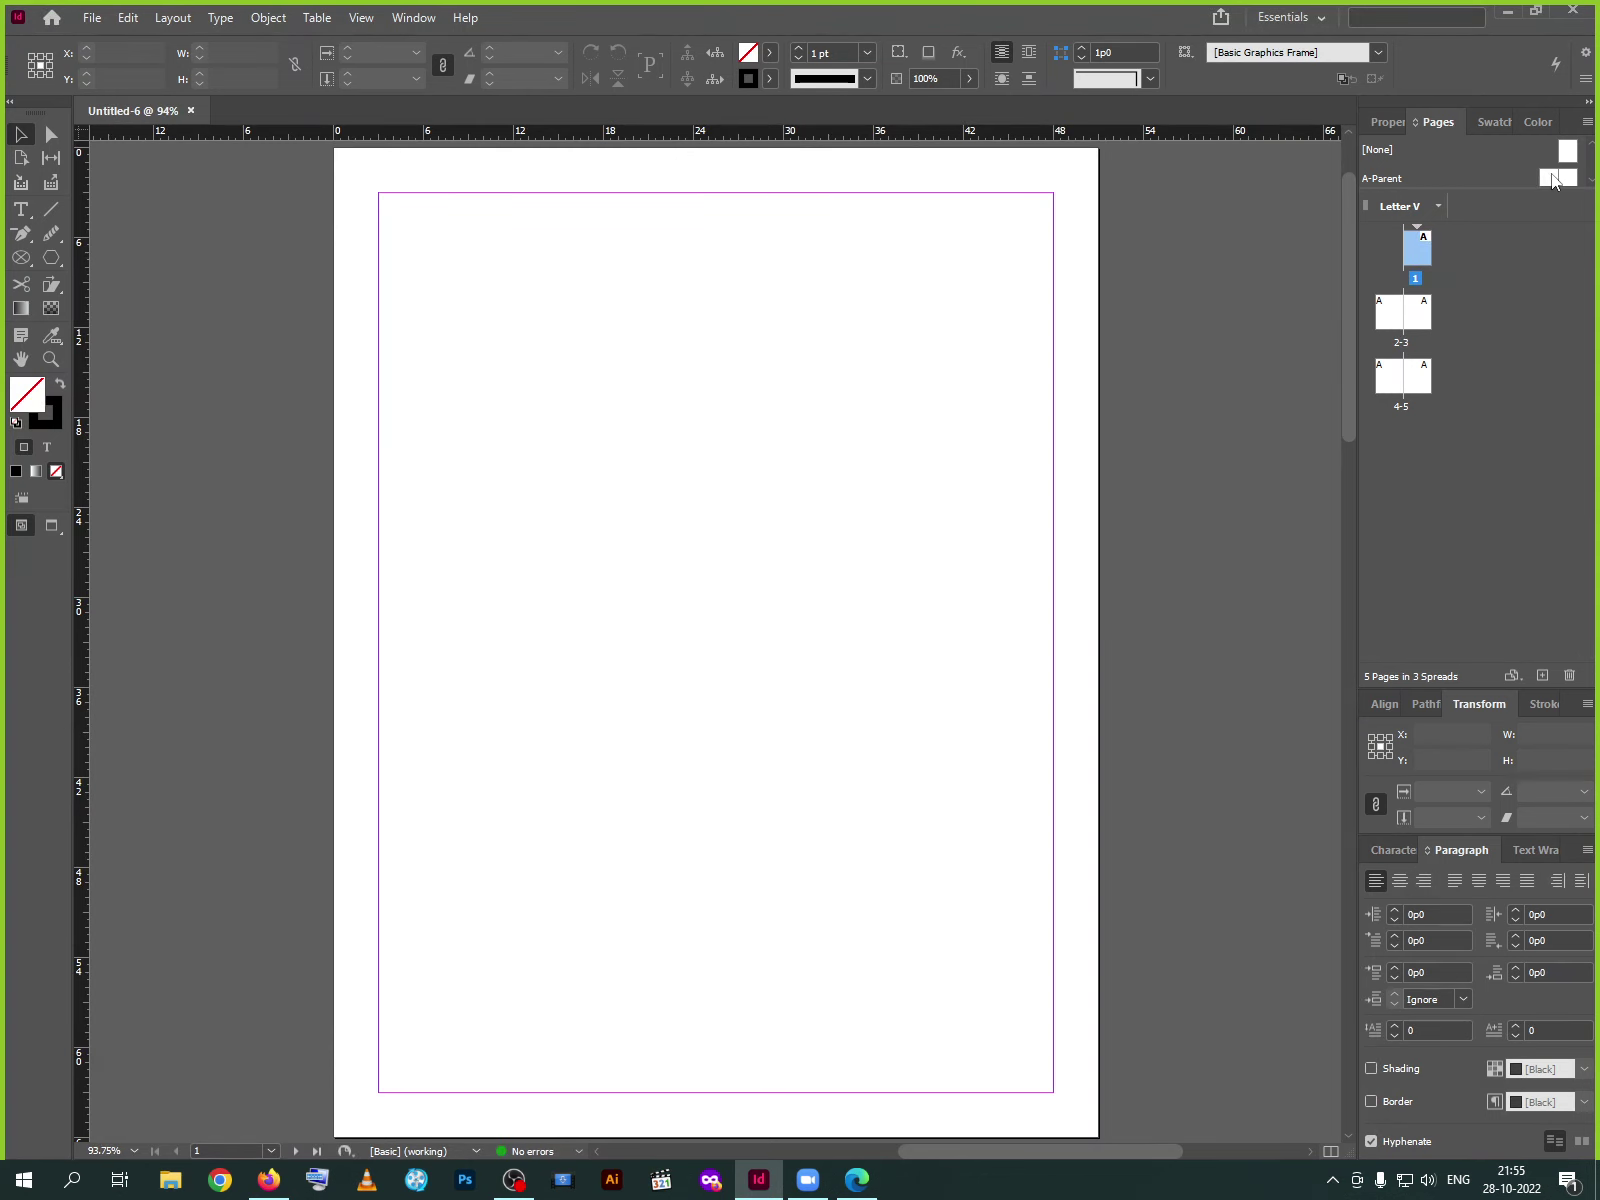
Open the A-Parent spread for editing and look through the page number markers among the special characters
double_click(1551, 180)
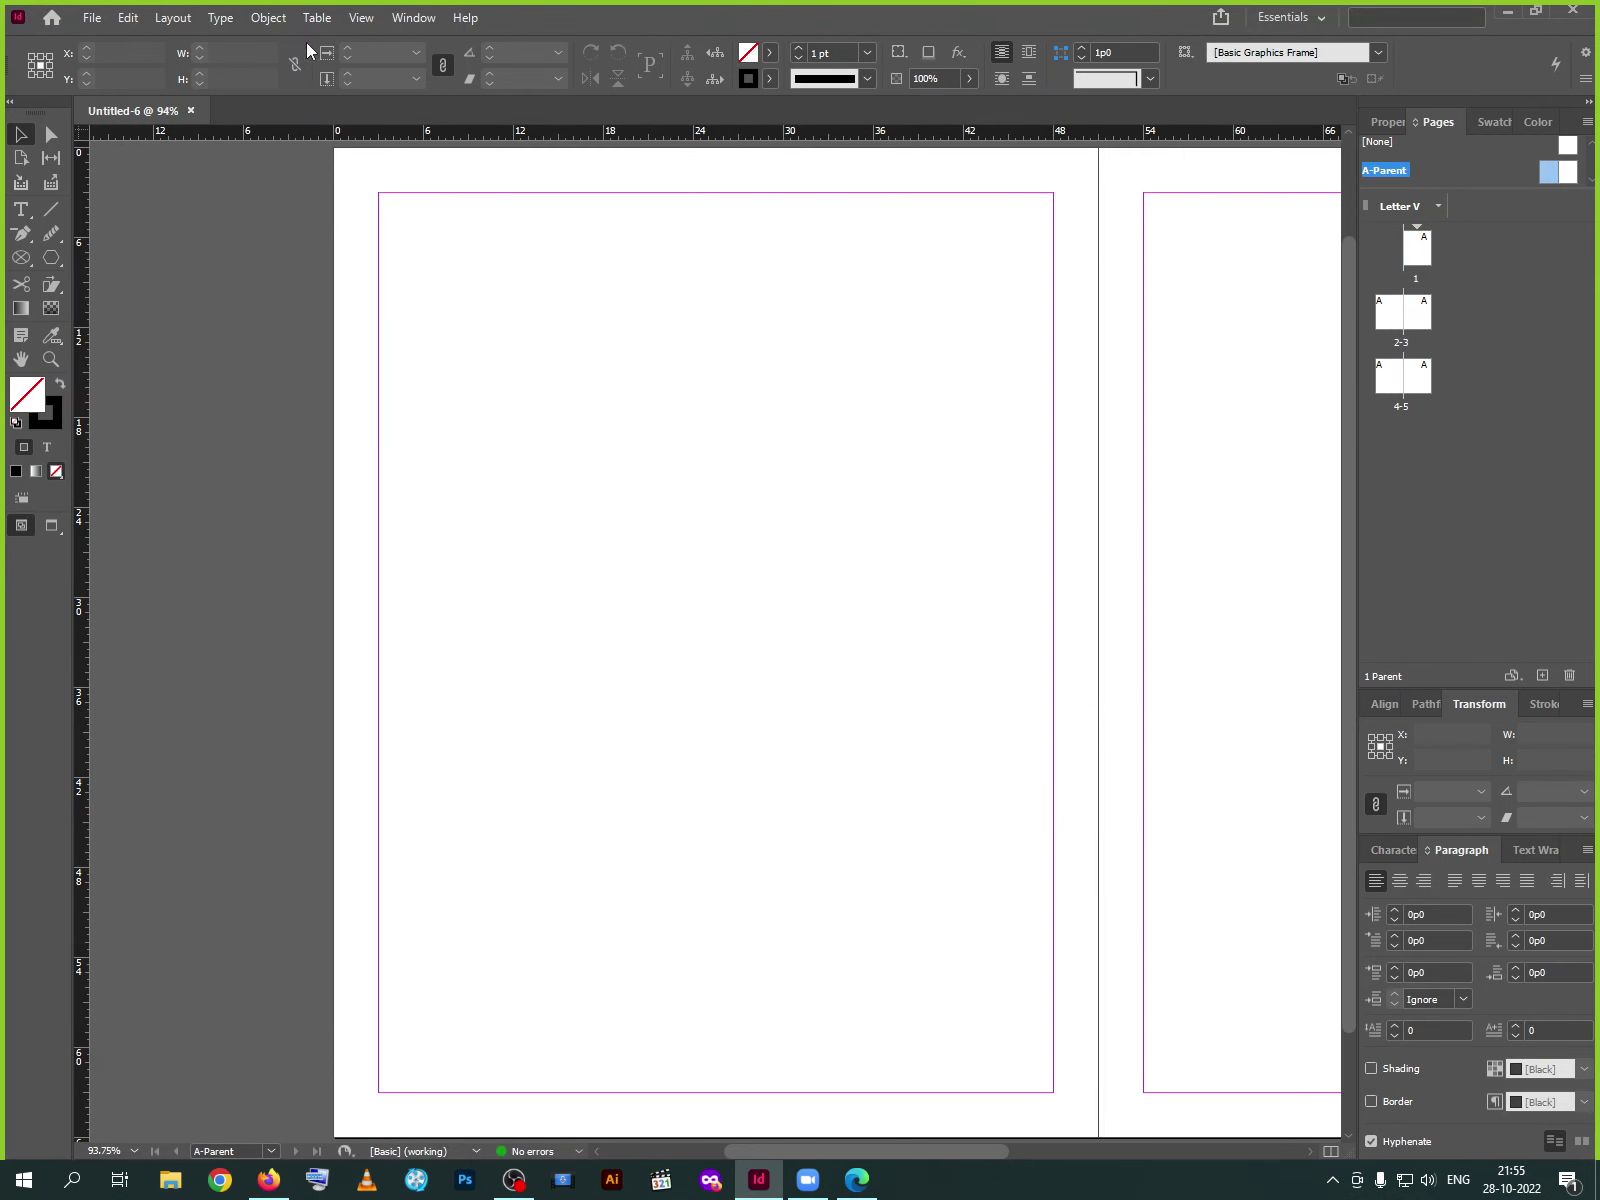
click(219, 20)
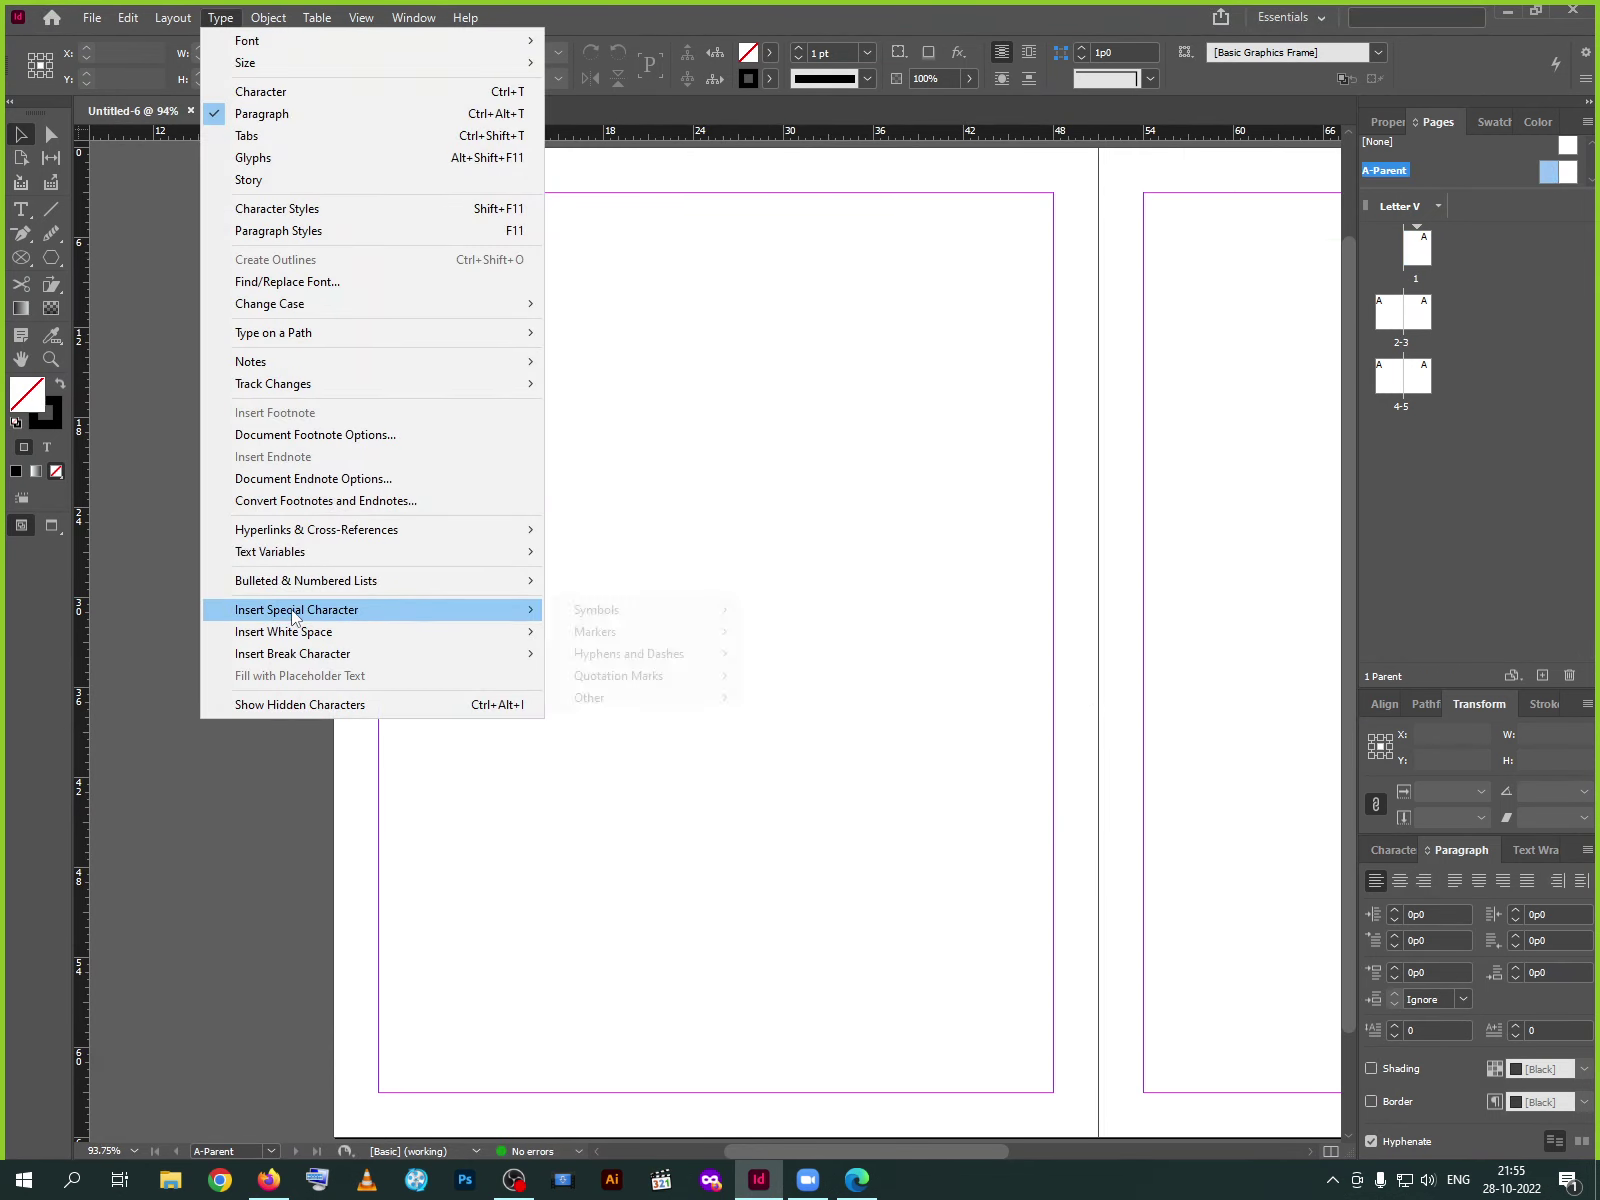
mouse_move(341, 616)
mouse_move(625, 636)
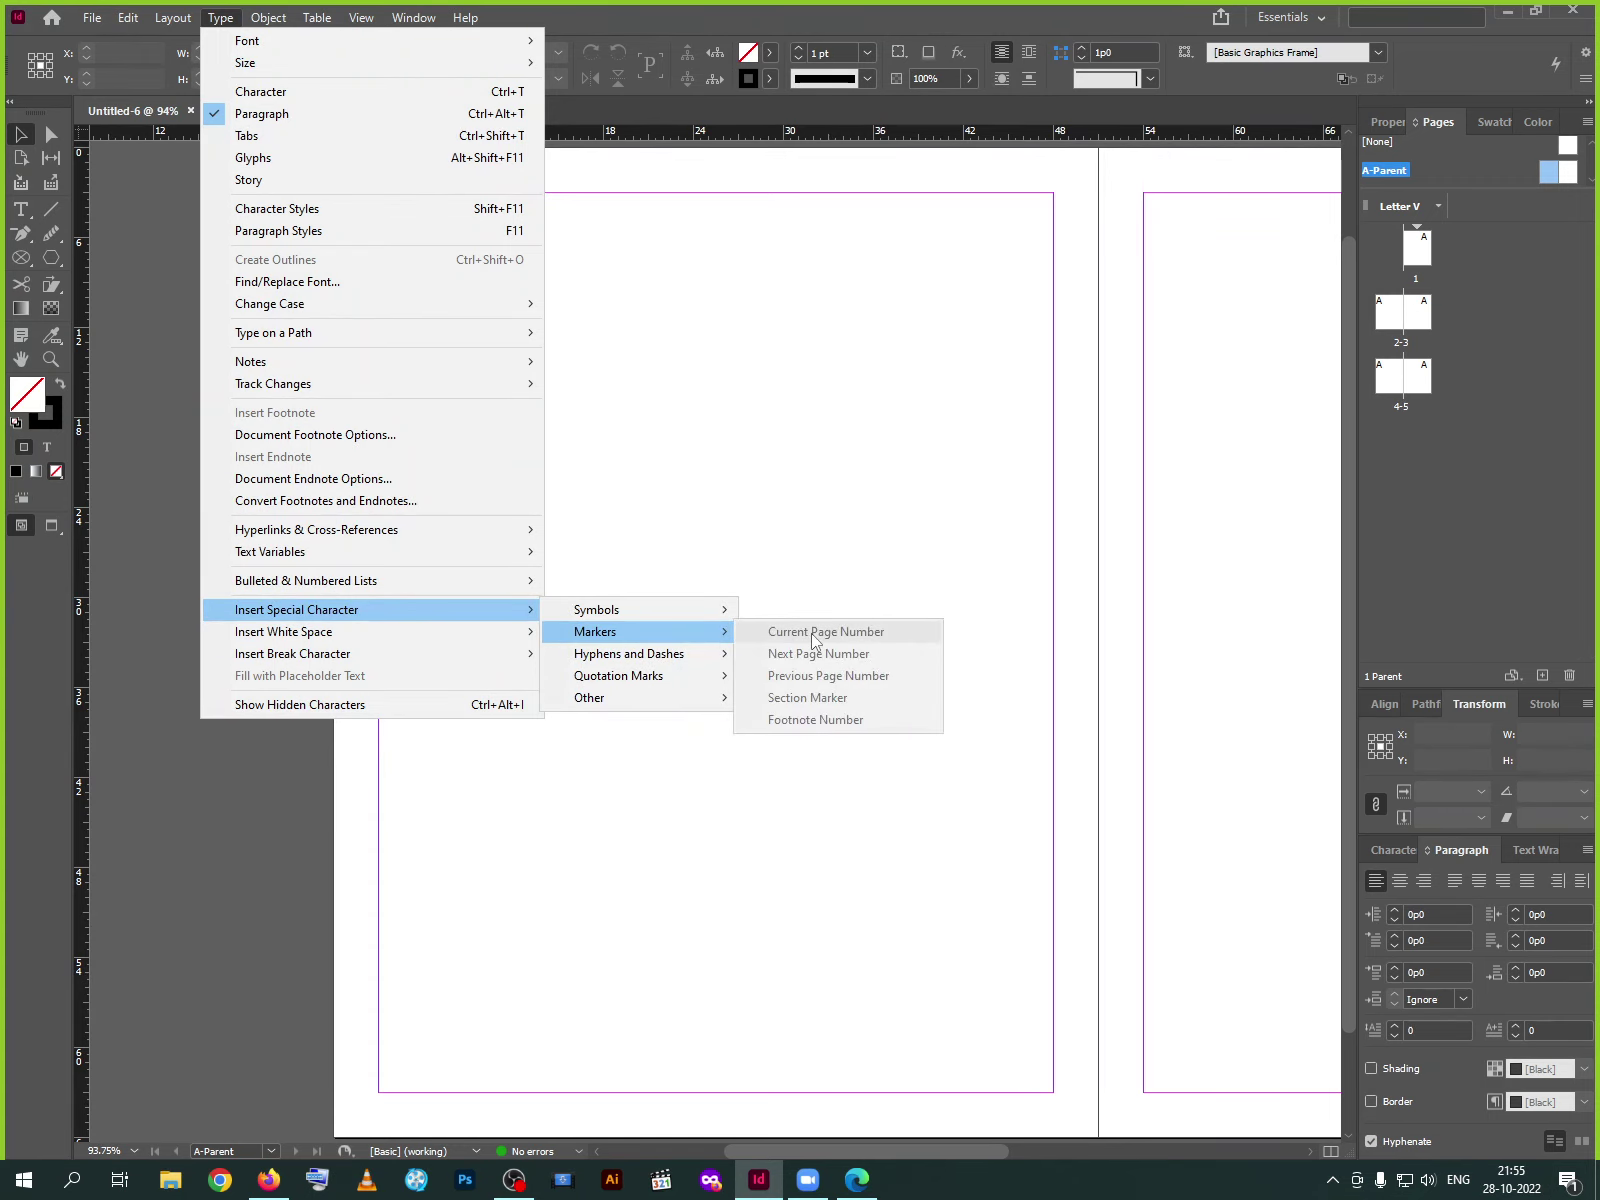
click(796, 893)
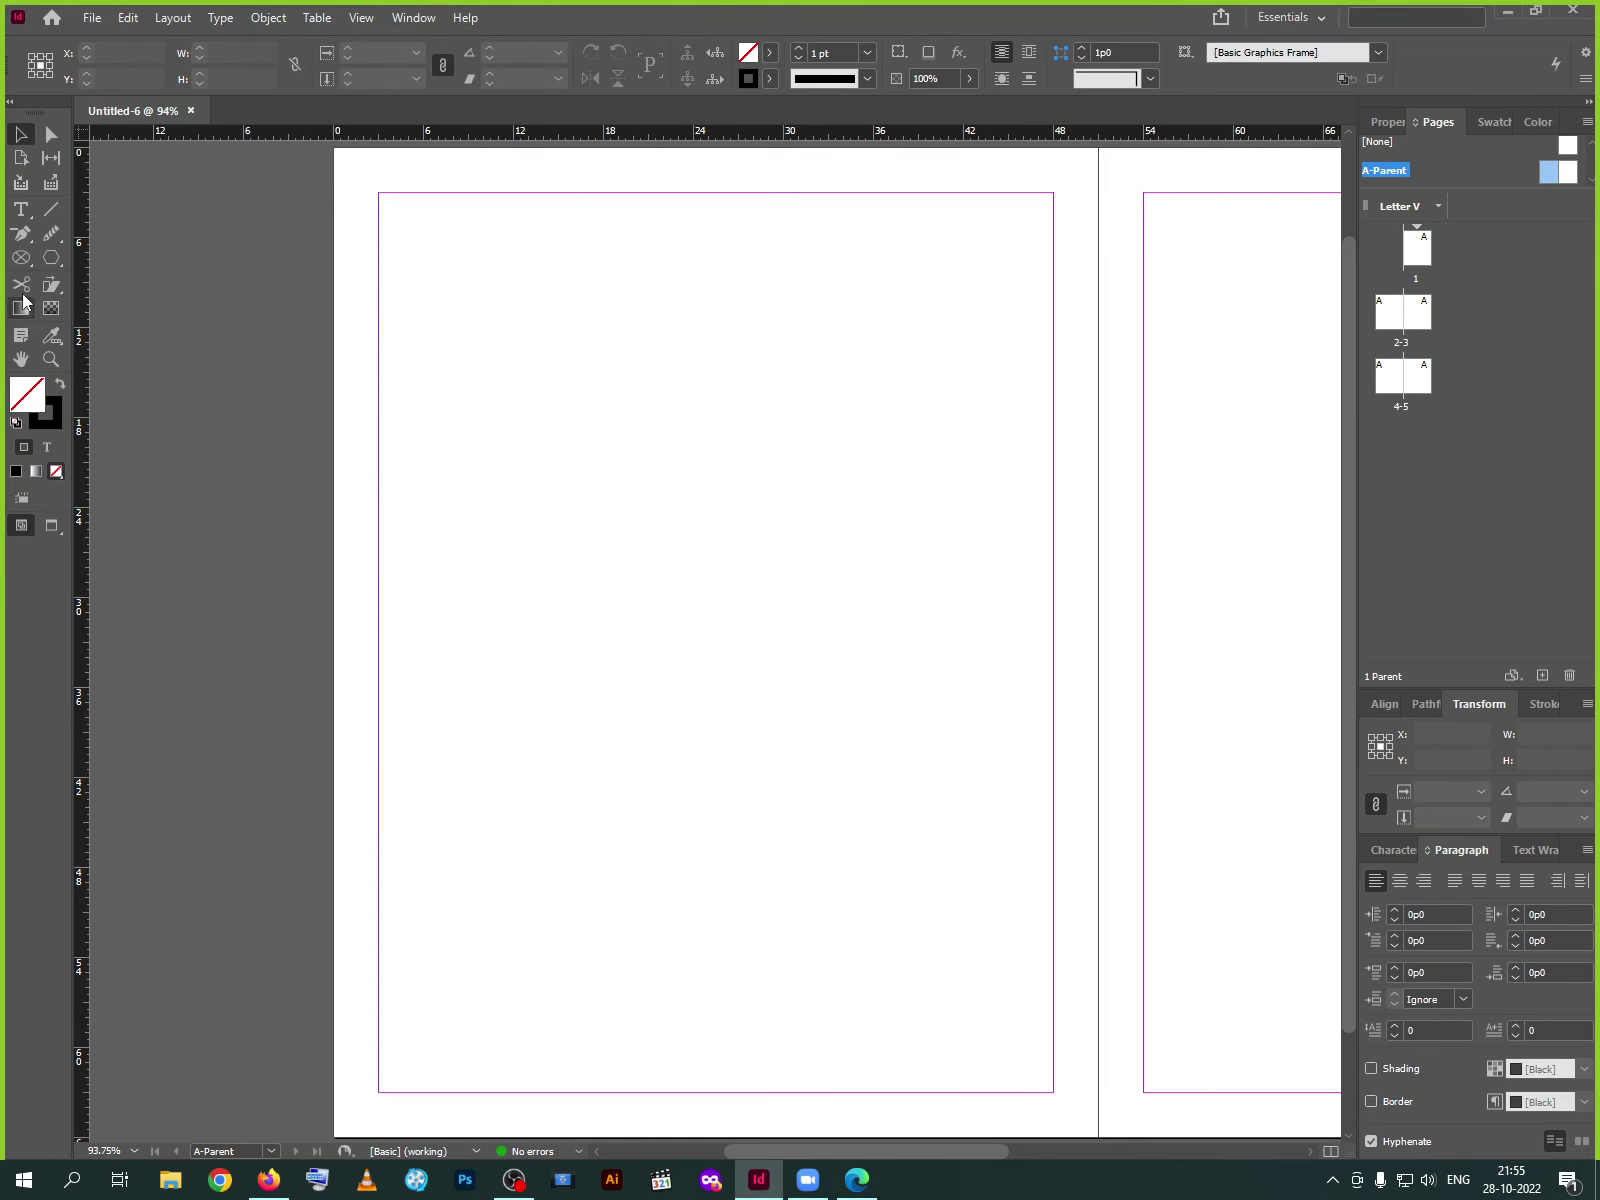
Draw a text frame about 6p0 by 3p1 near the left A-Parent page's bottom-right margin corner and insert a Current Page Number marker
click(21, 210)
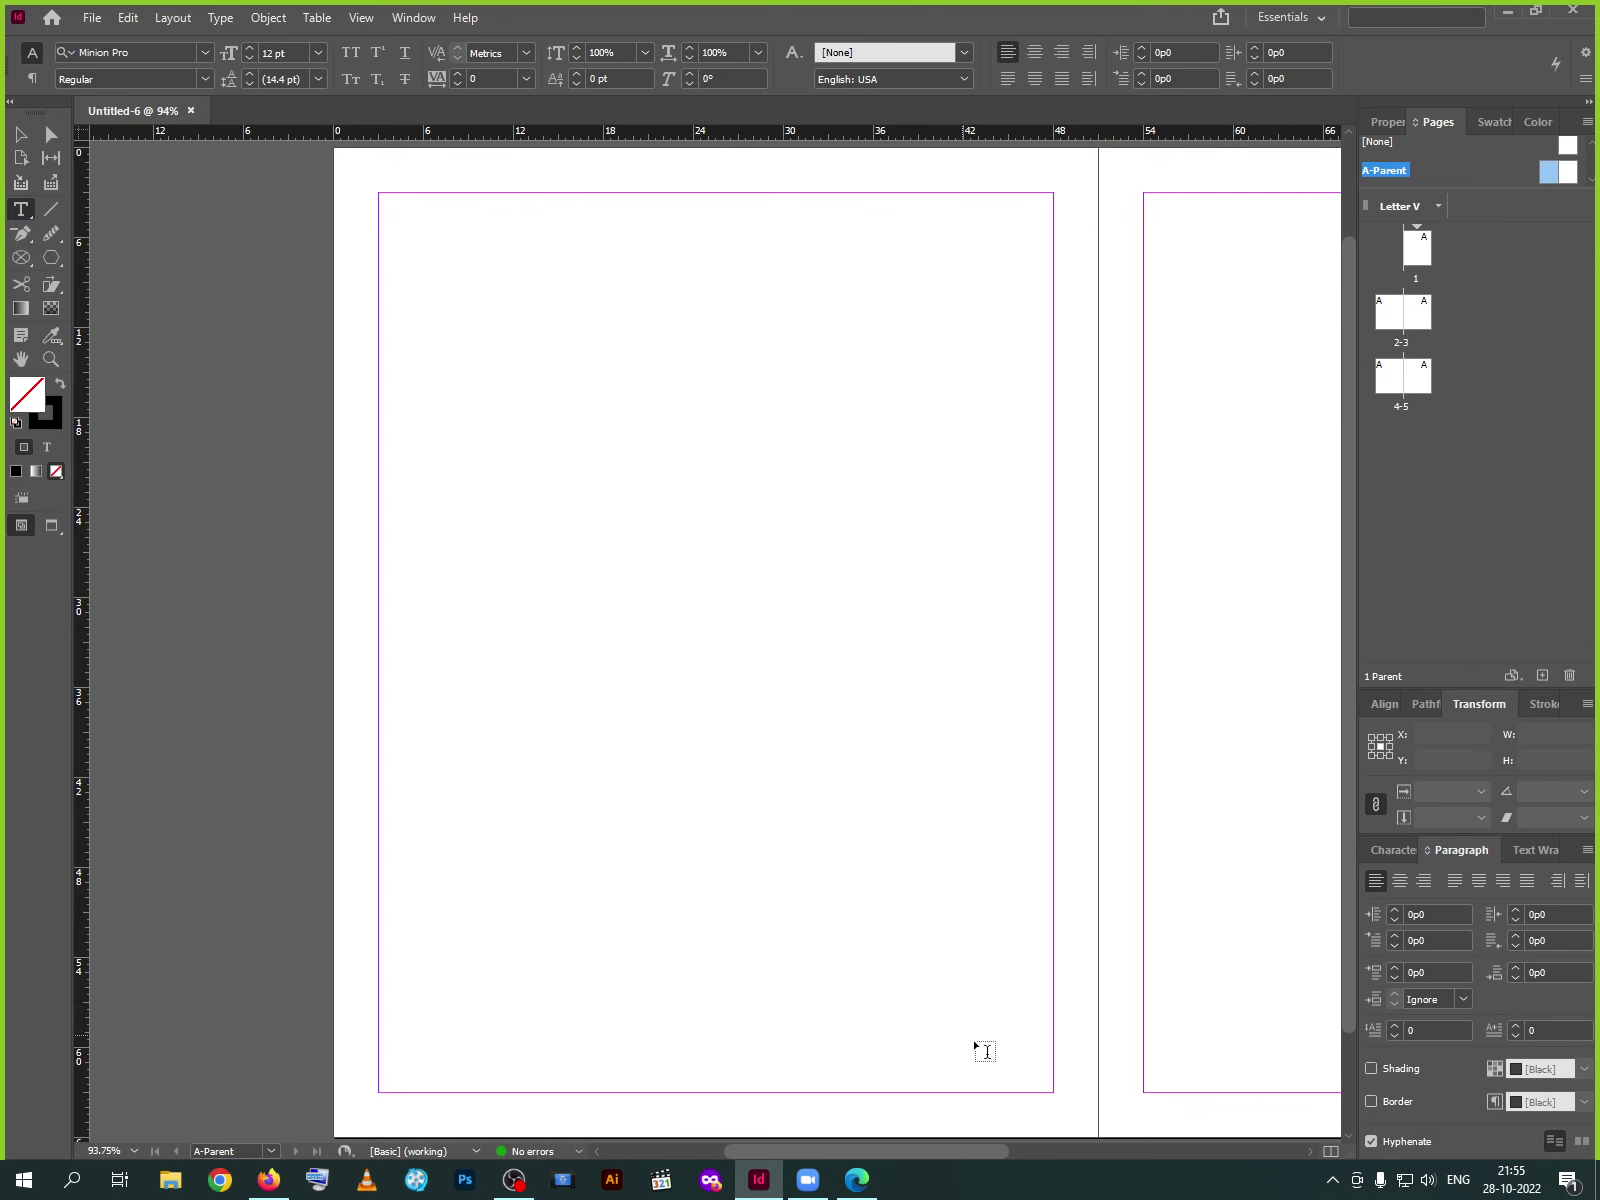
drag(964, 1034, 1053, 1081)
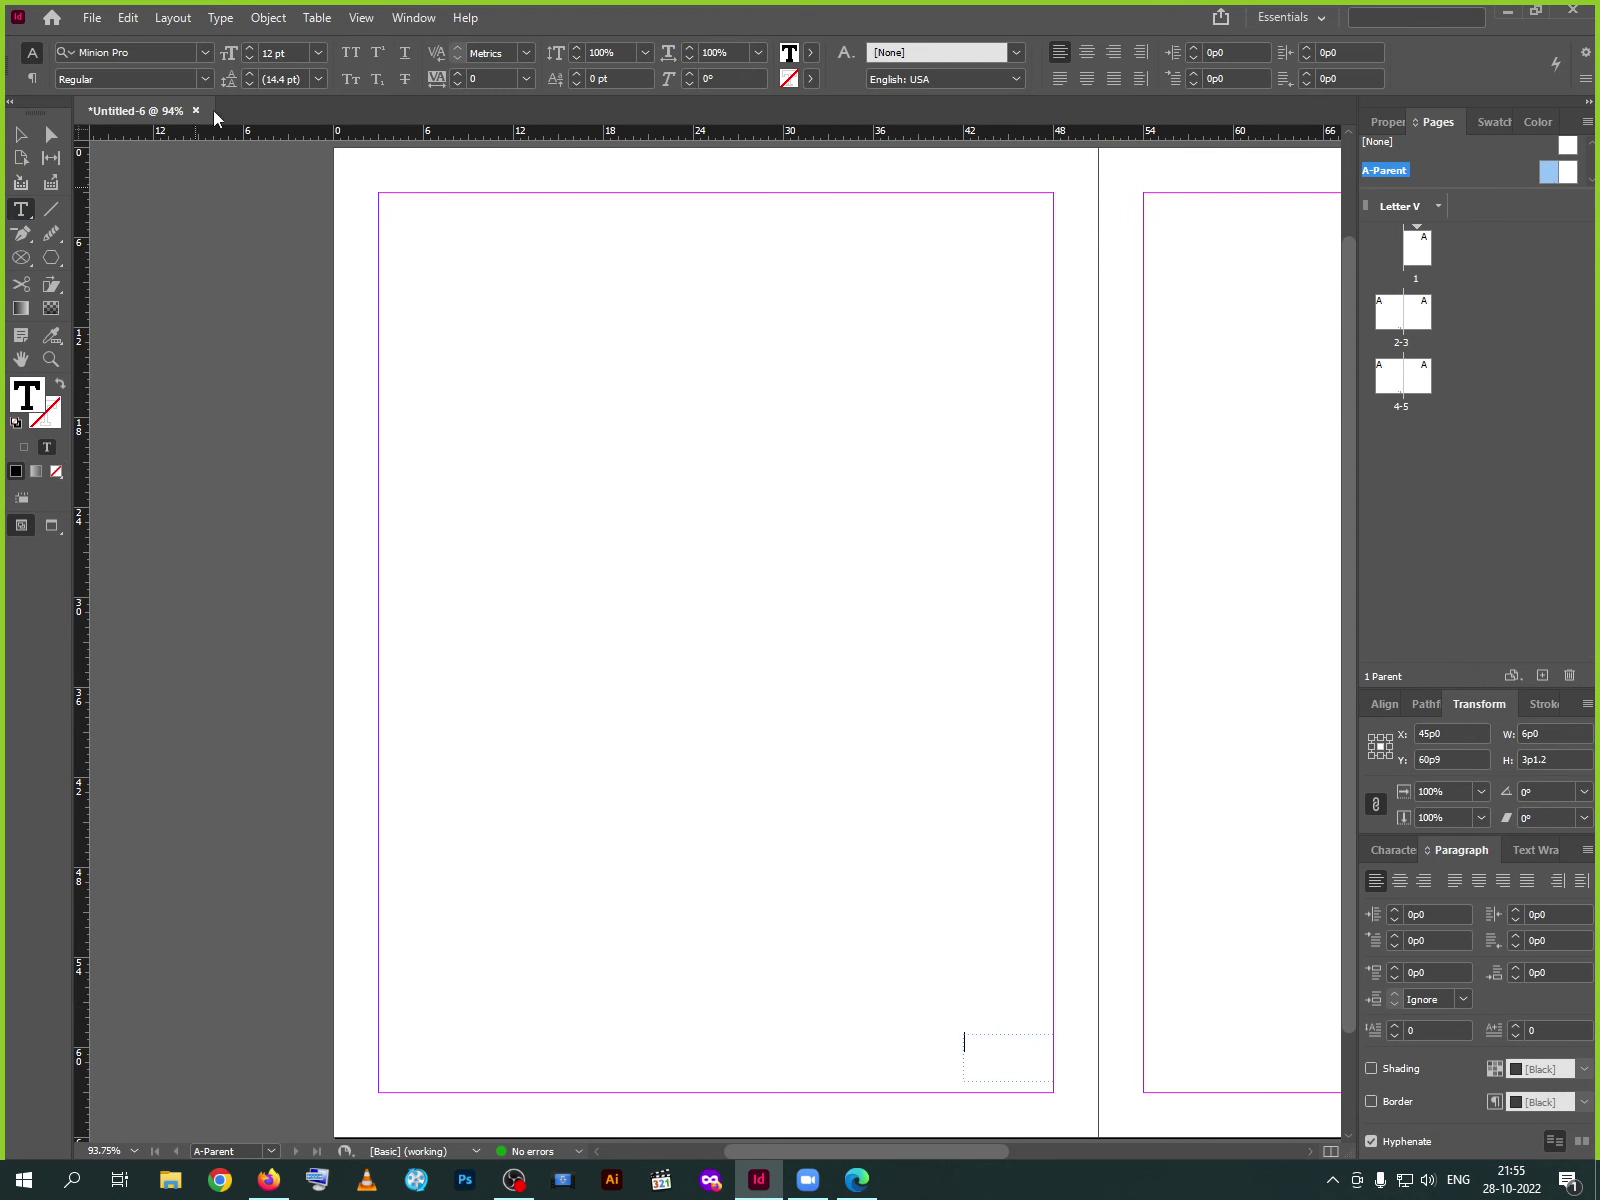
click(317, 18)
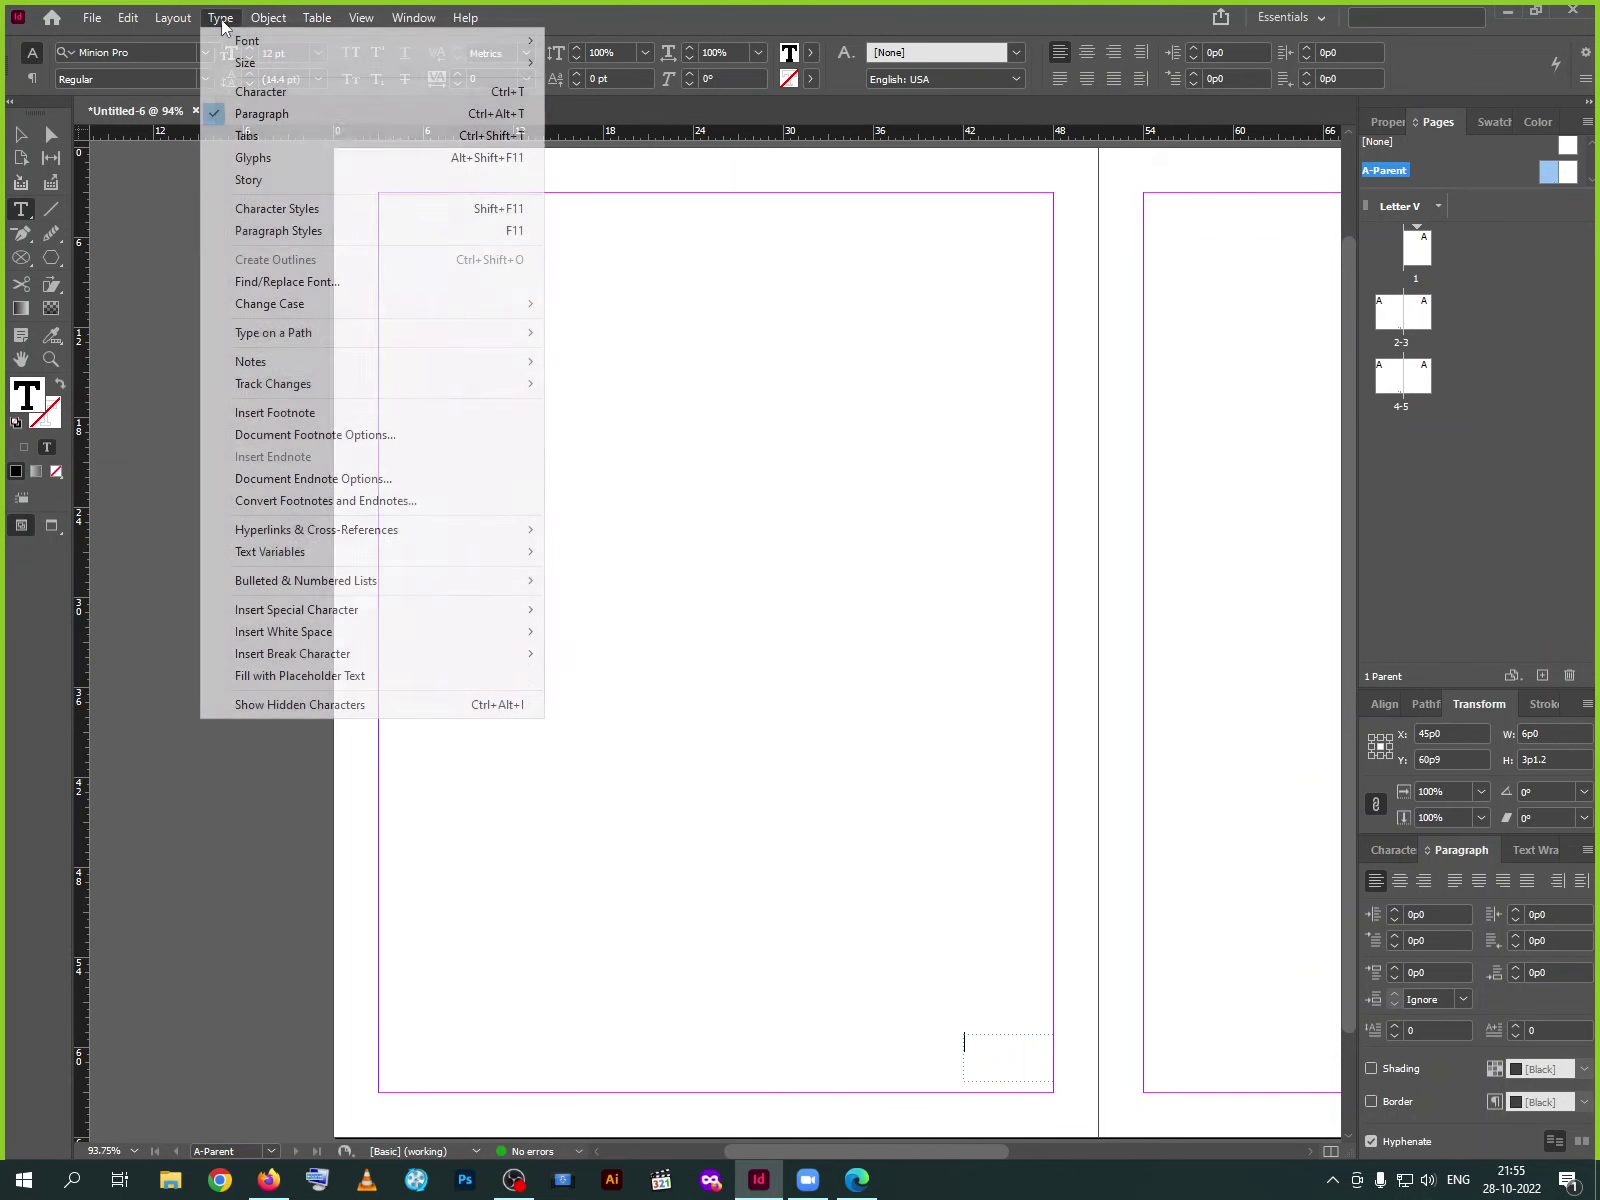
mouse_move(300, 616)
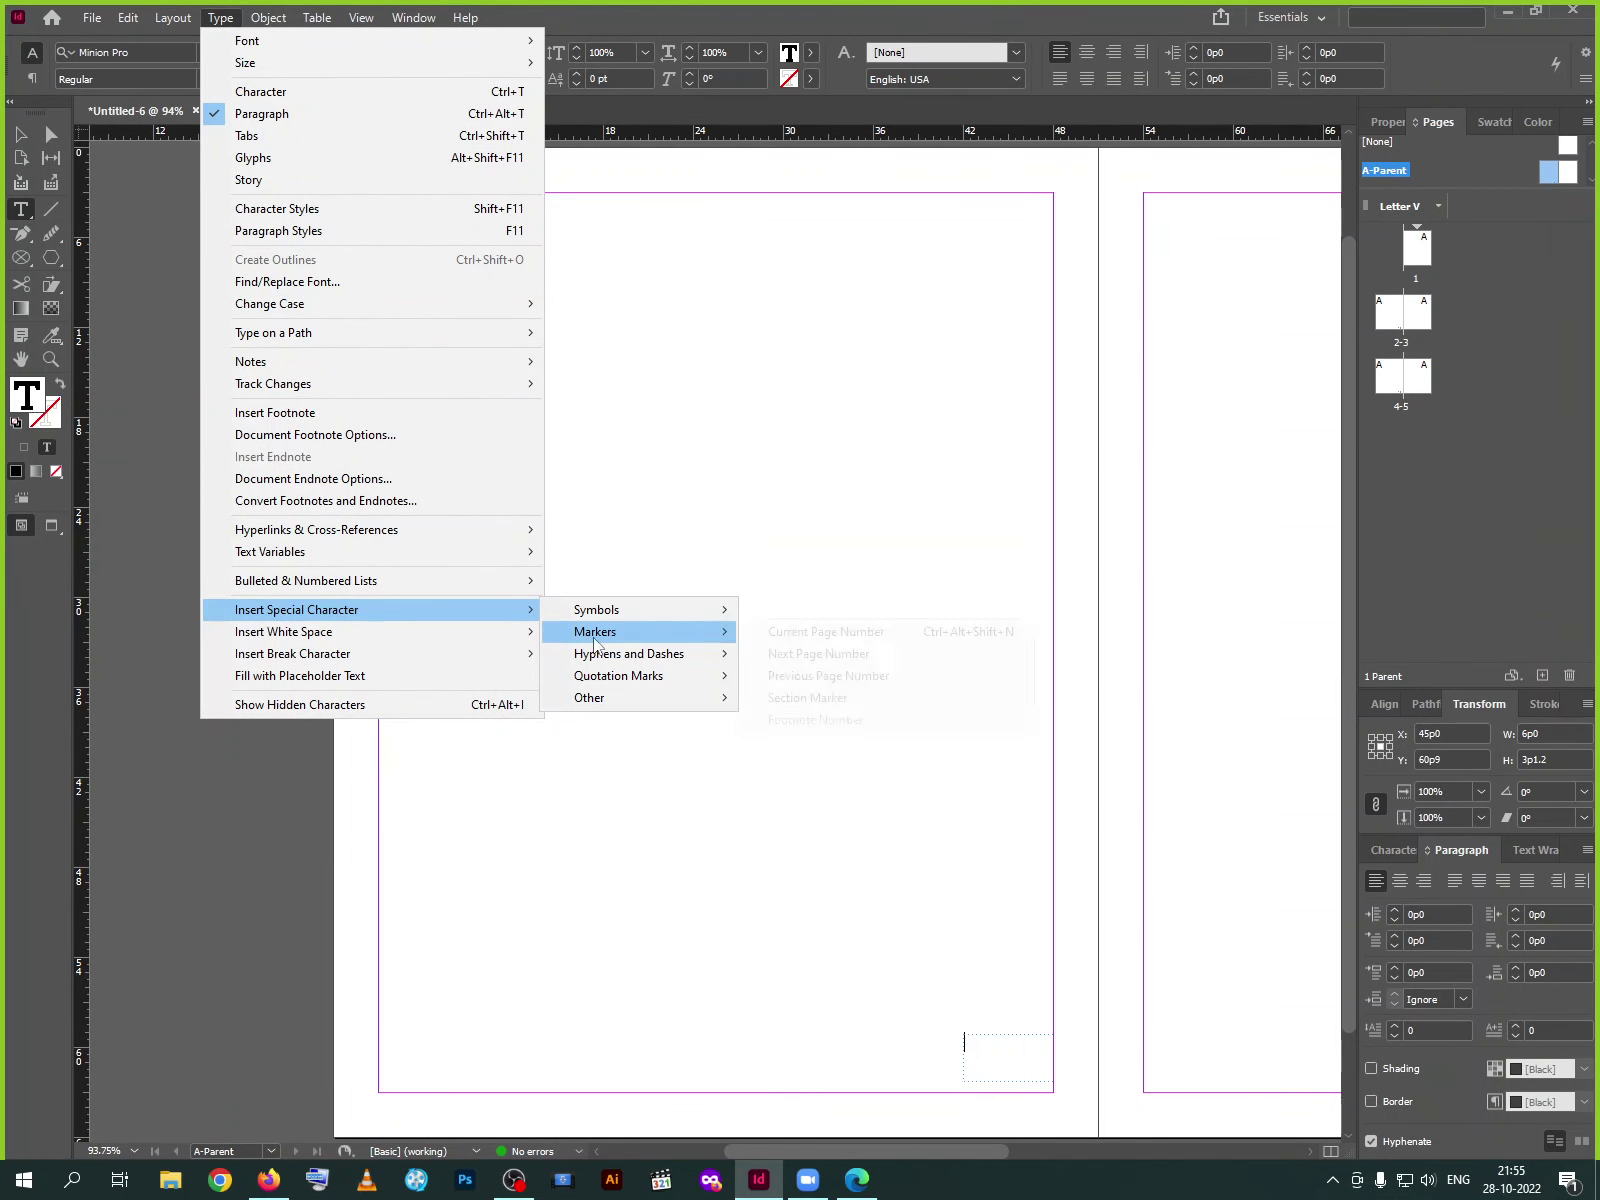
mouse_move(595, 638)
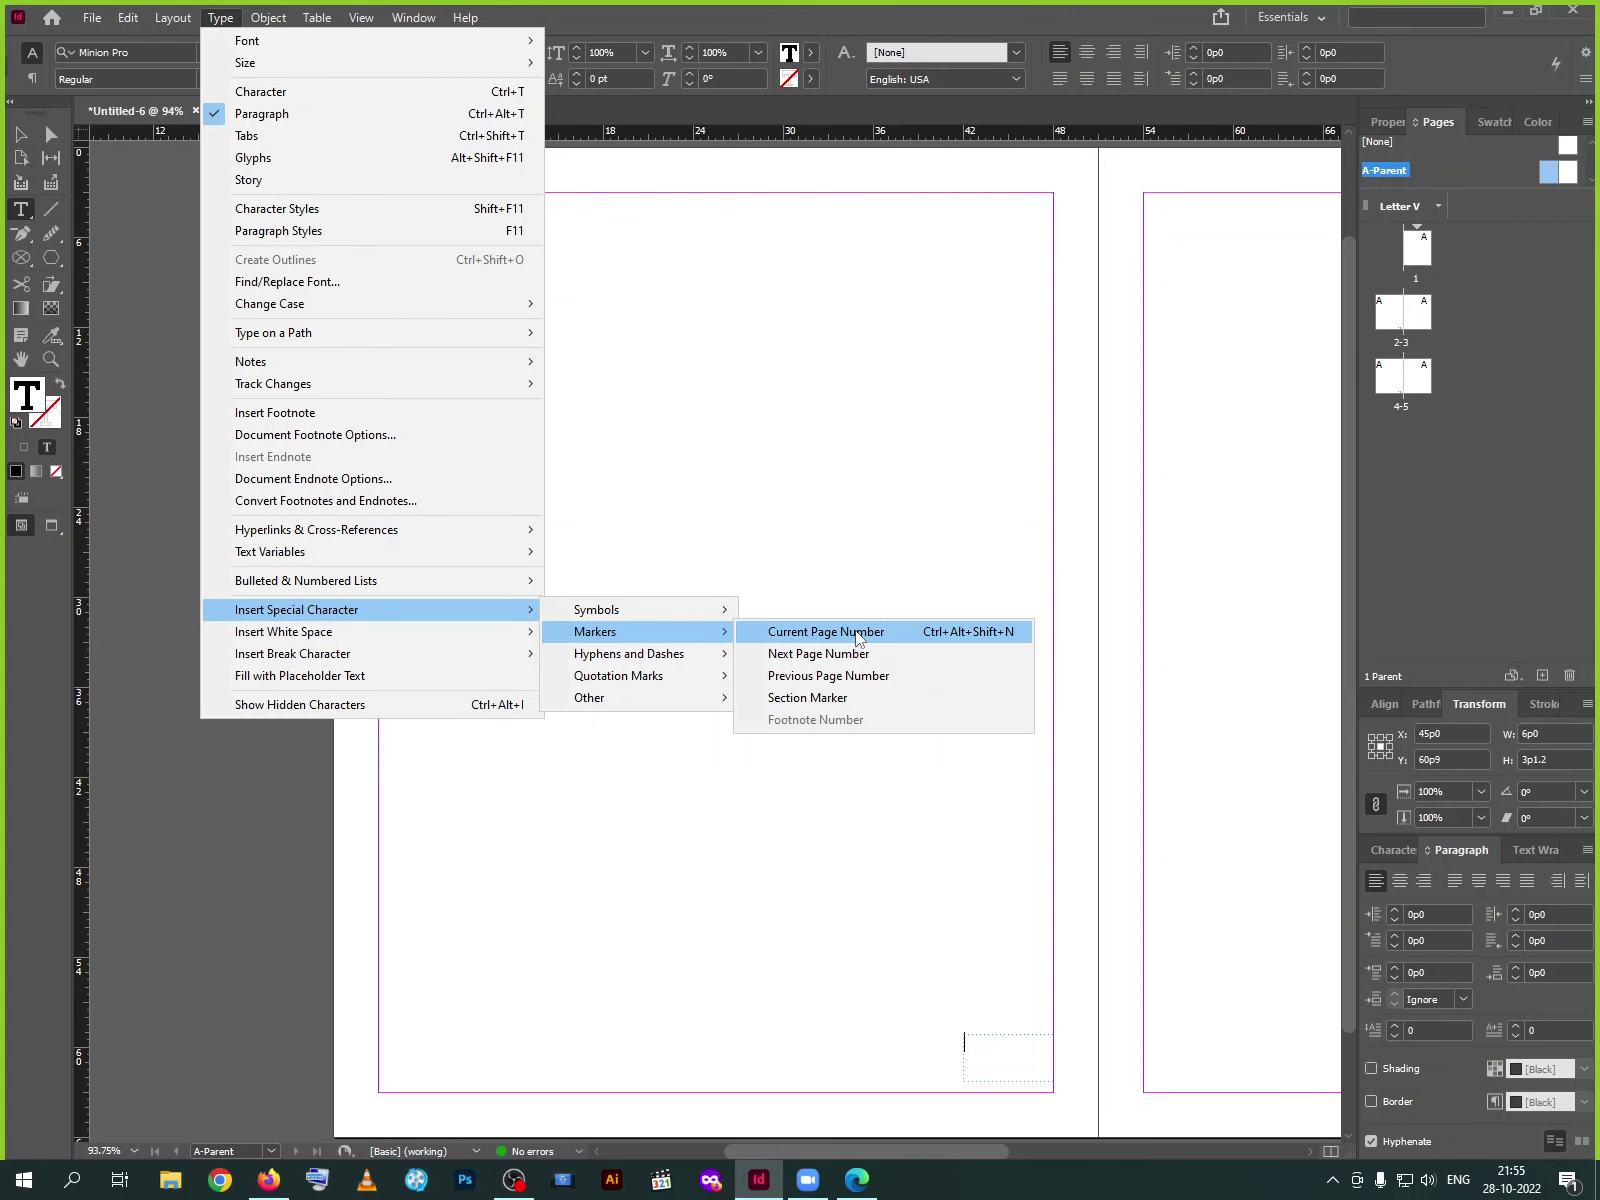
click(857, 632)
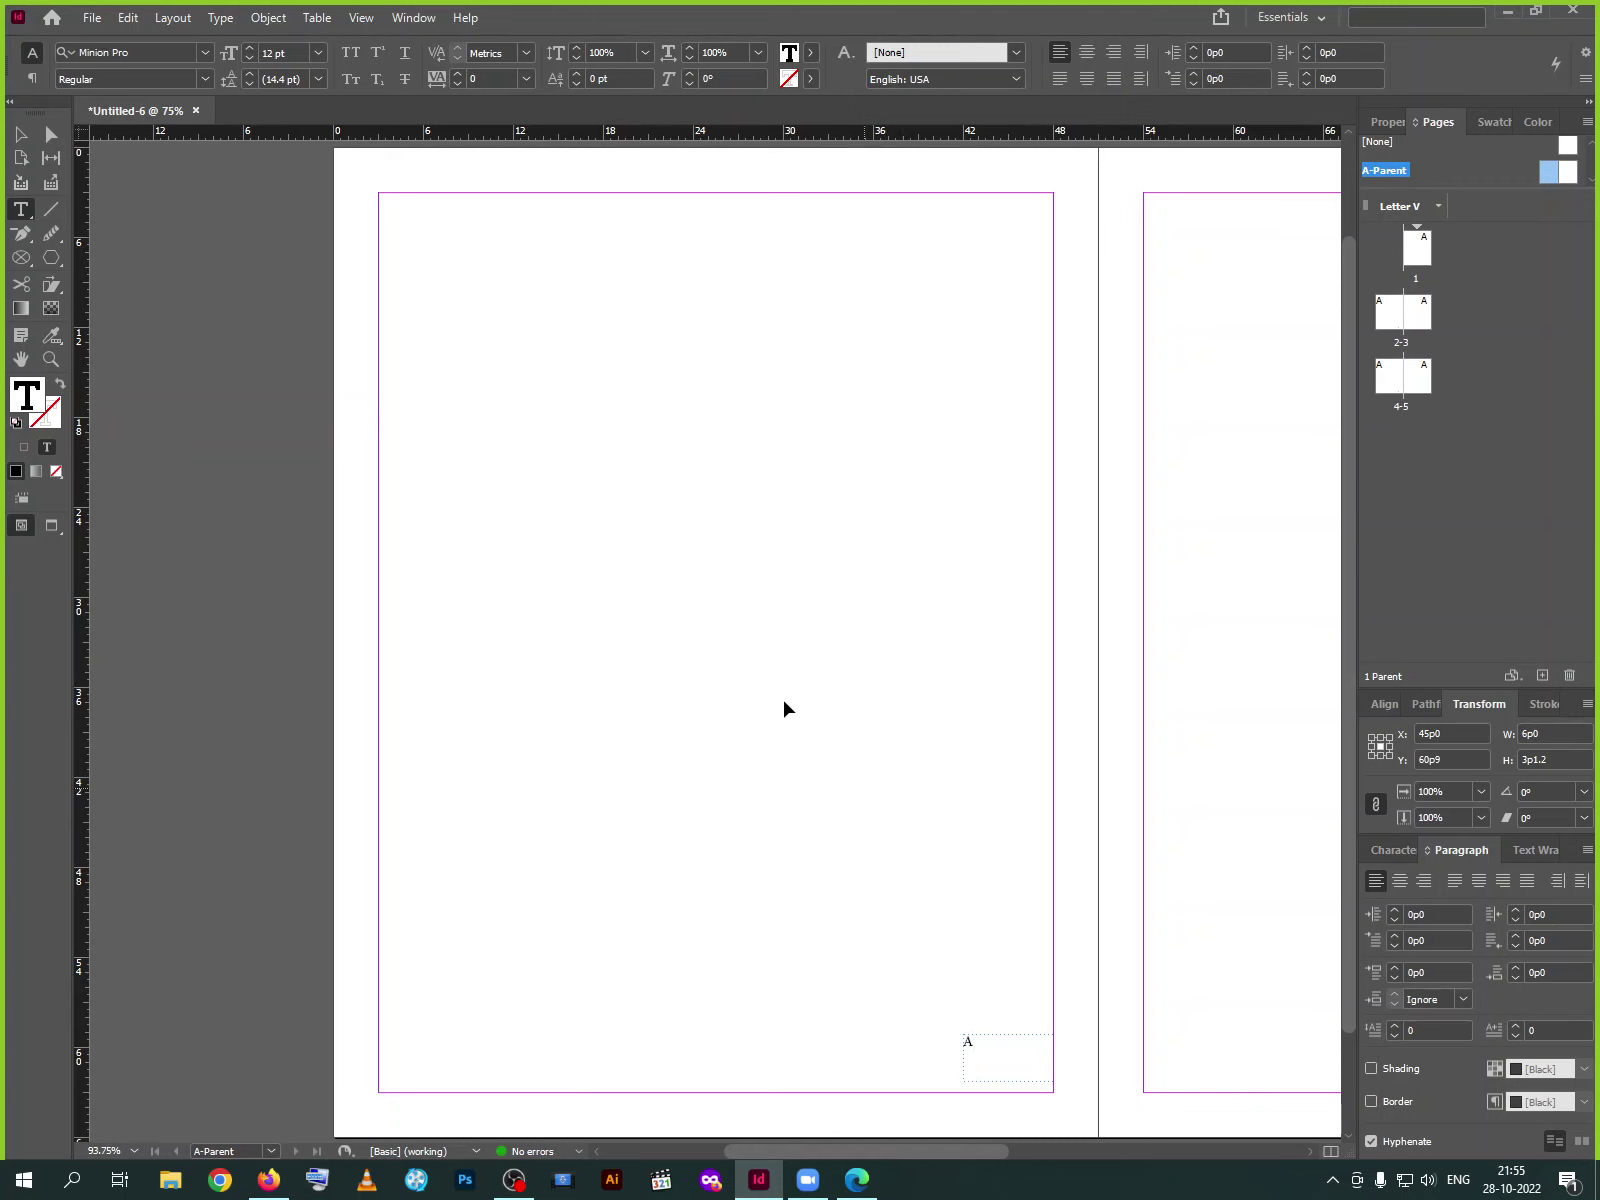
Copy the left A-Parent page's page number frame and place the copy near the right page's bottom-right margin corner
key(ctrl+minus)
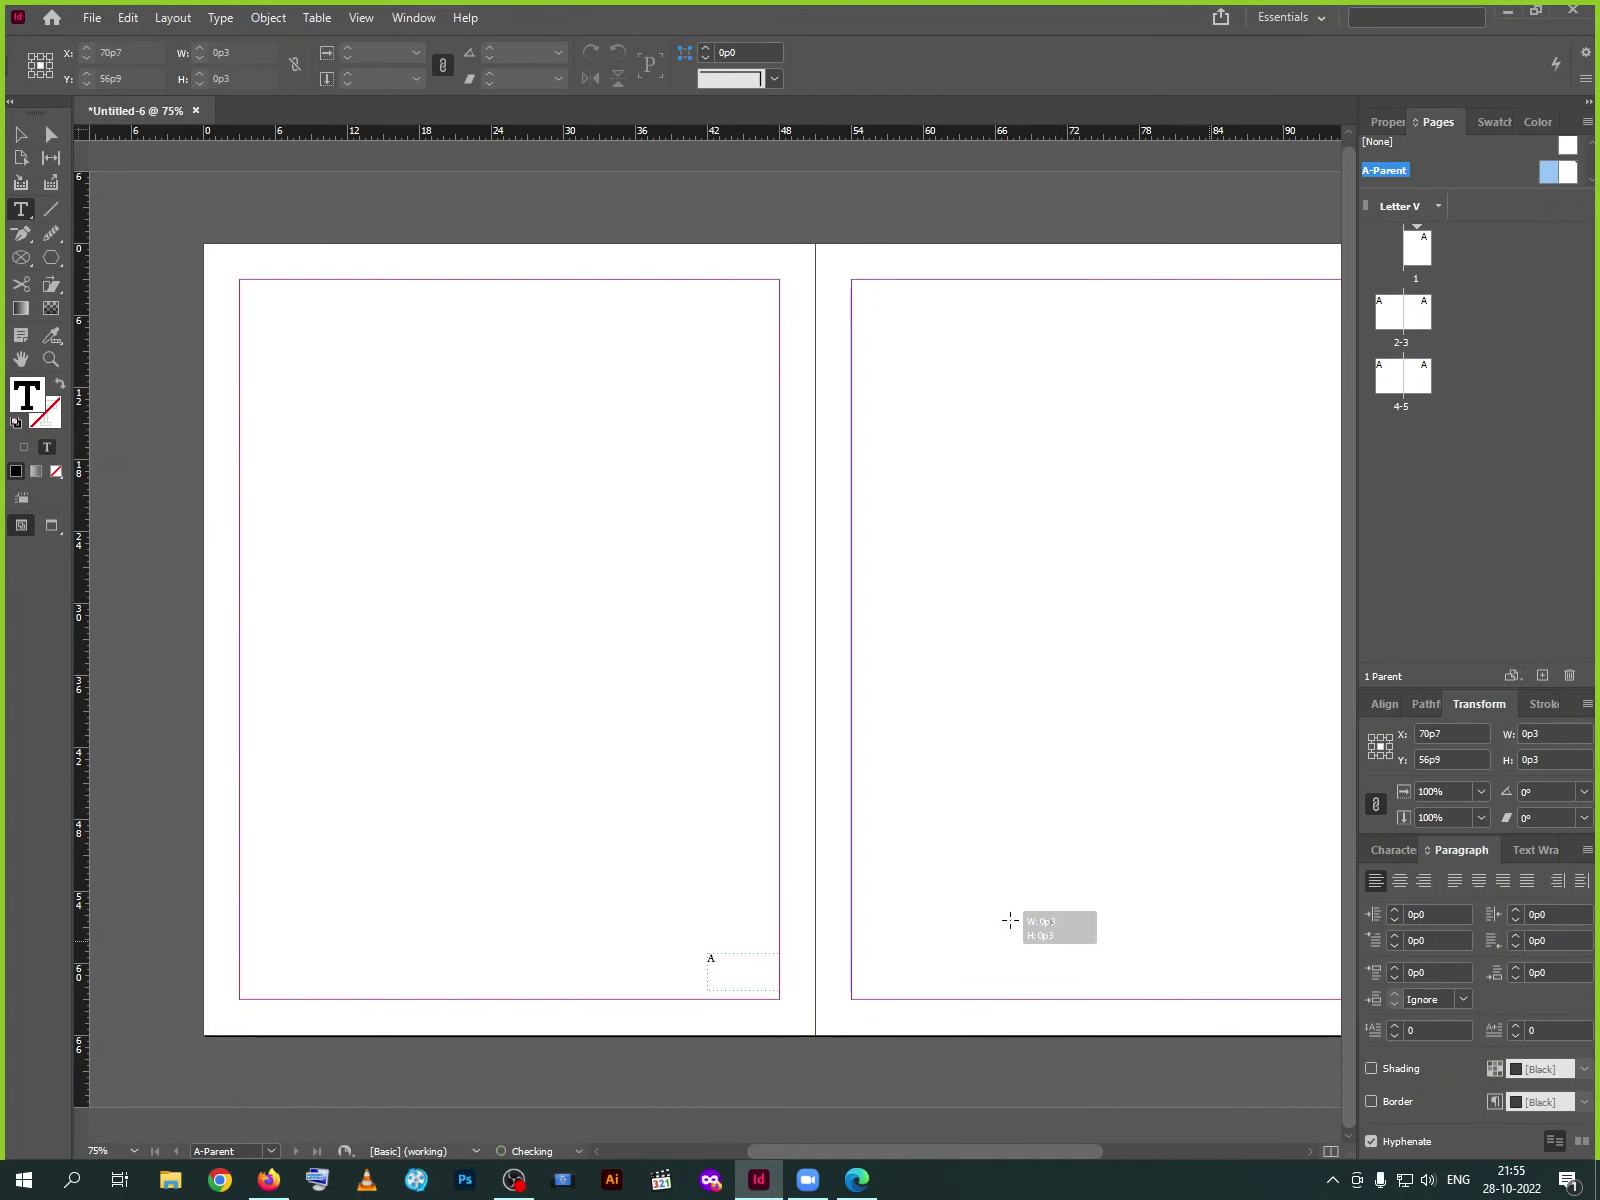
click(864, 950)
click(24, 140)
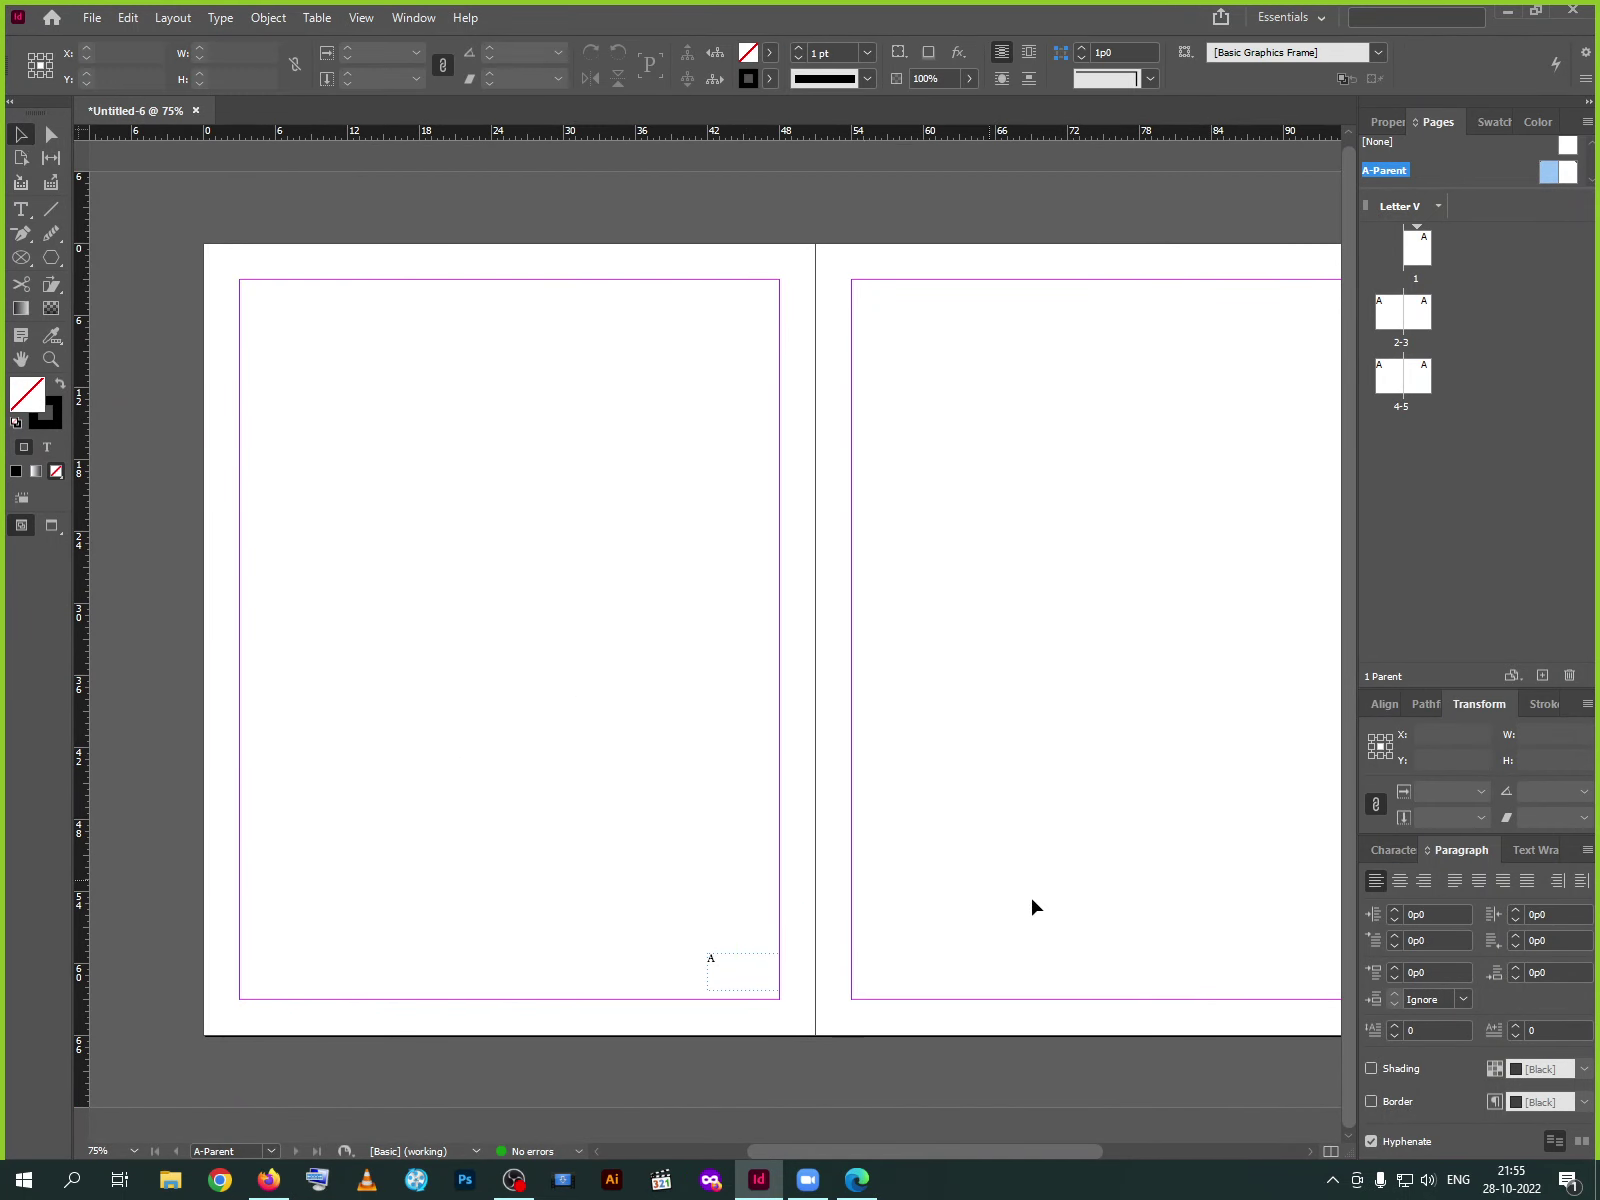
drag(1032, 903, 668, 829)
drag(761, 772, 497, 1060)
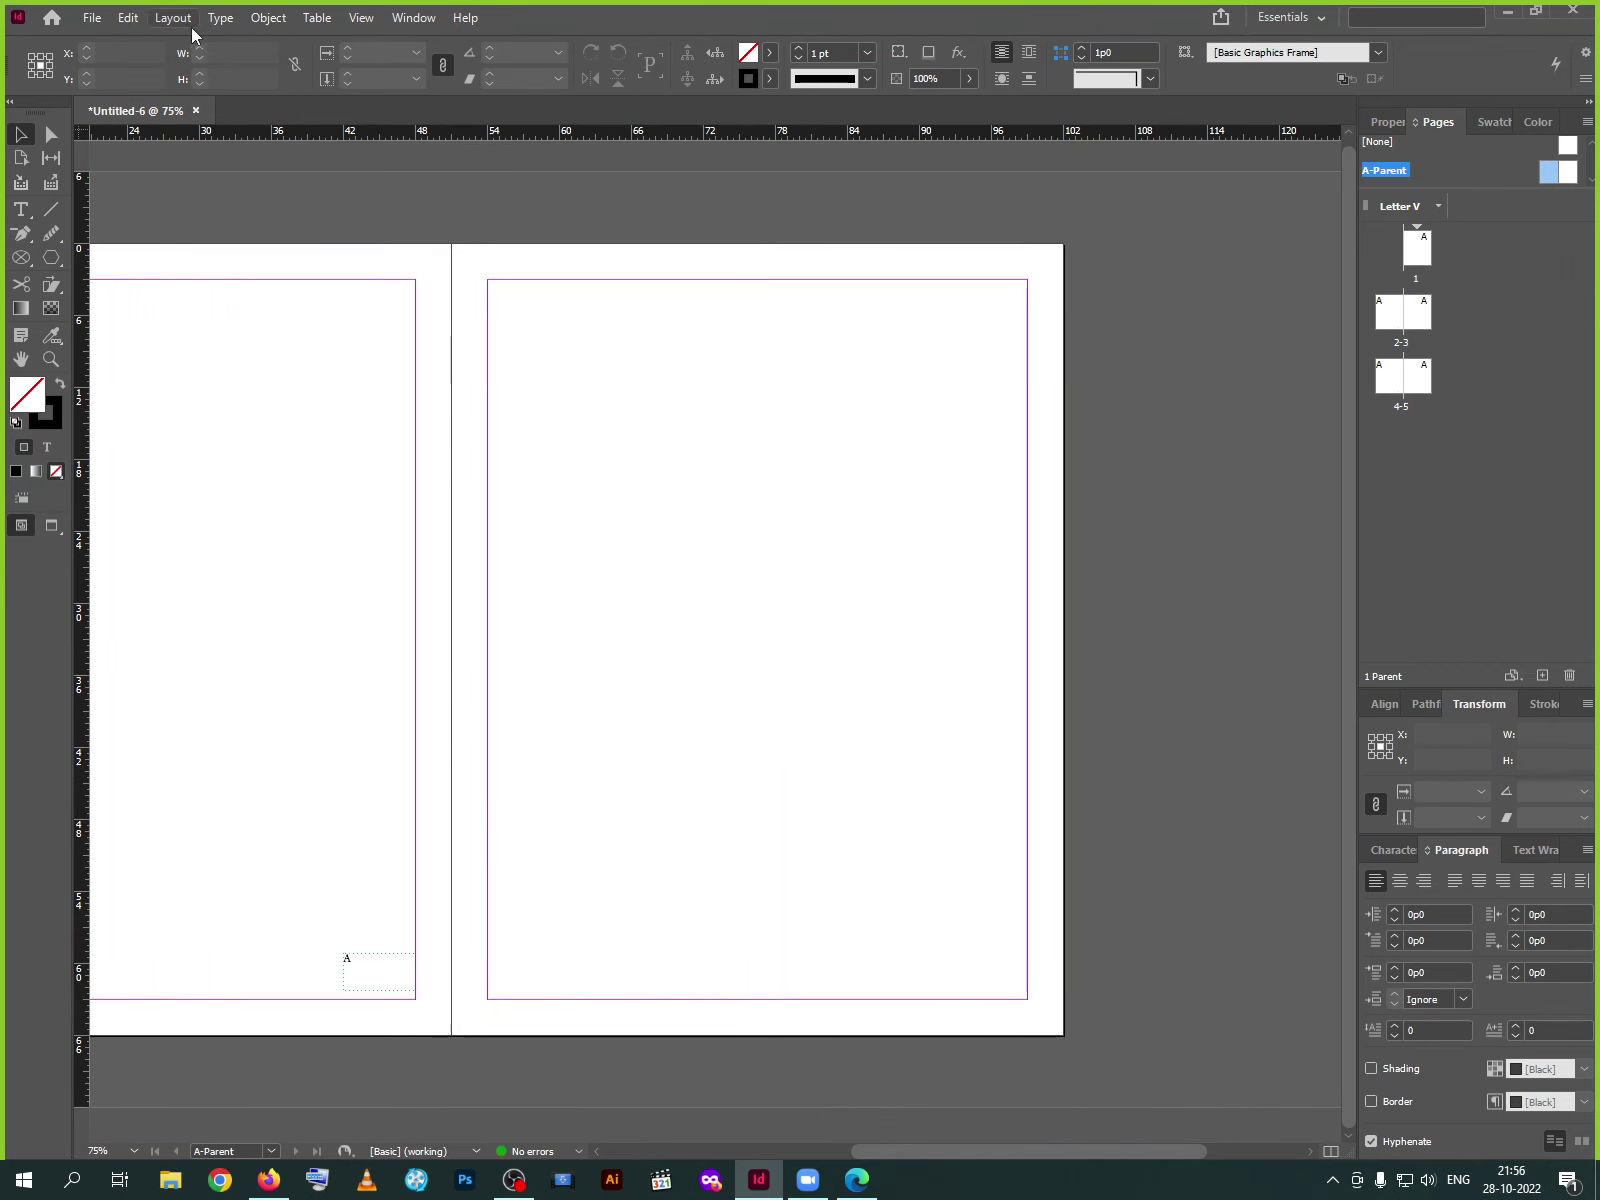
key(t)
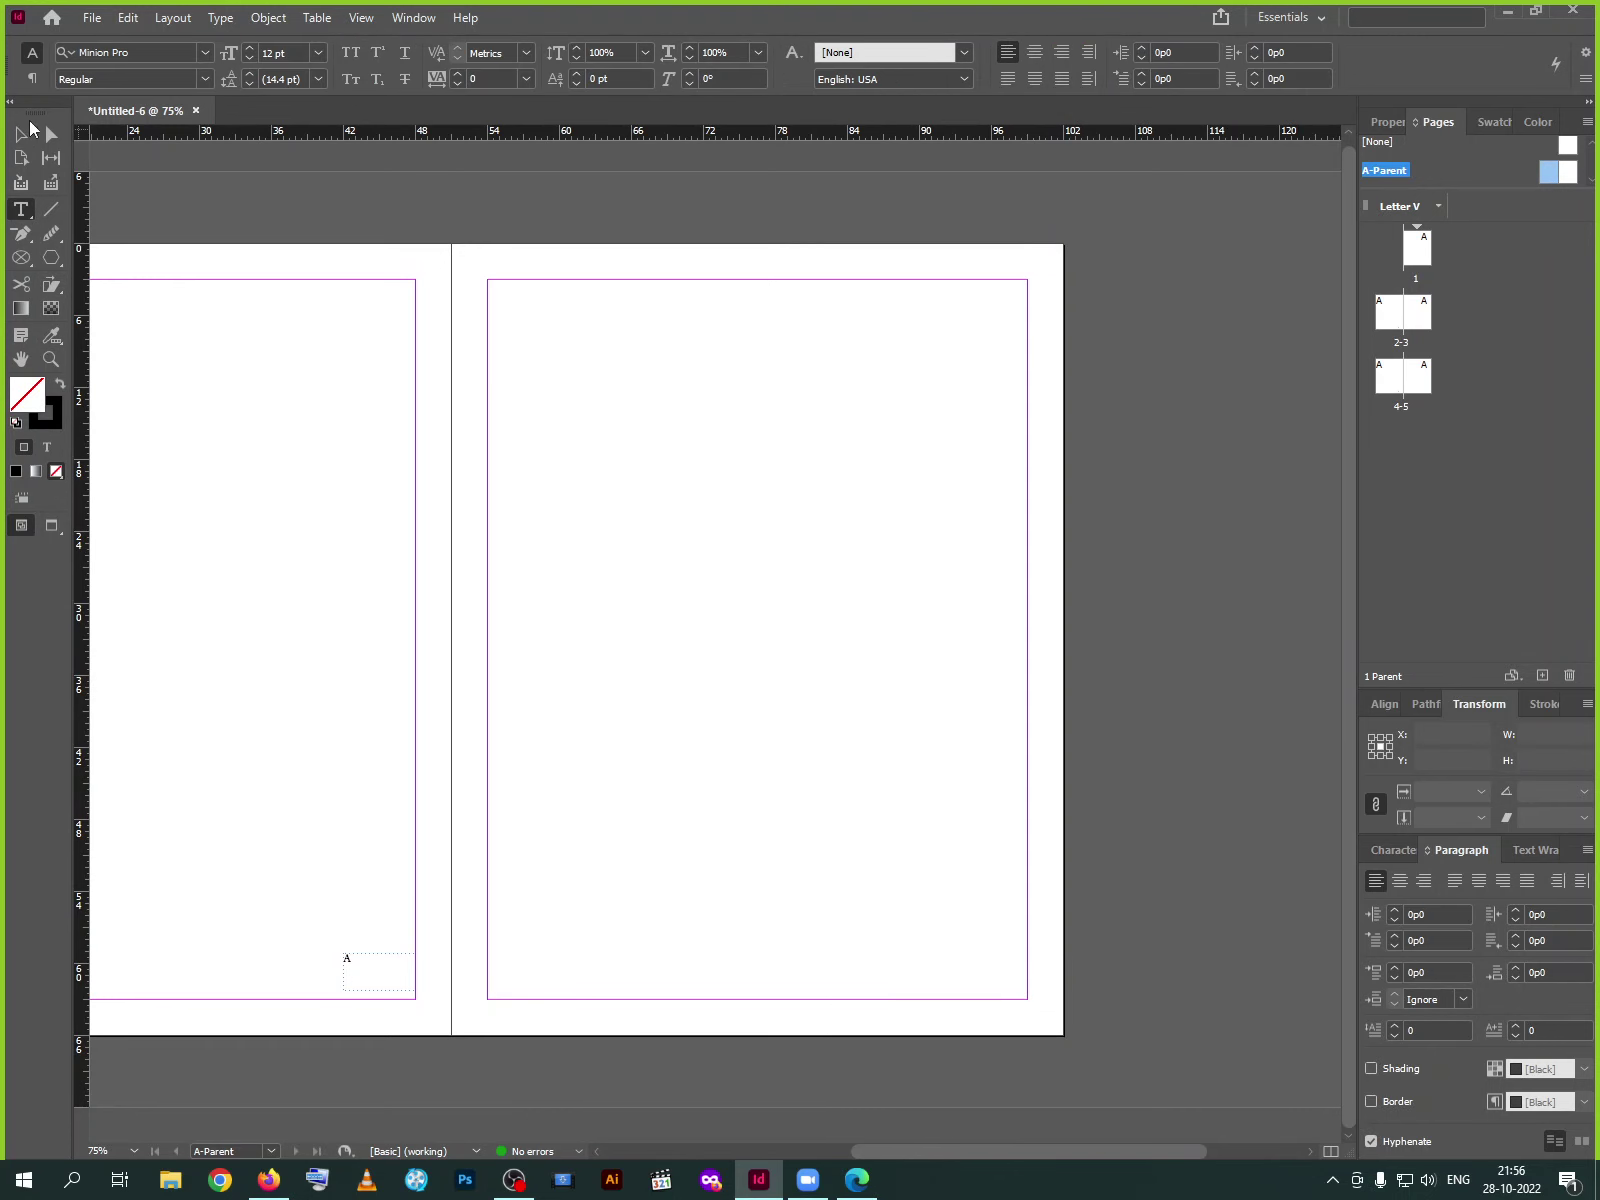
click(30, 130)
click(366, 977)
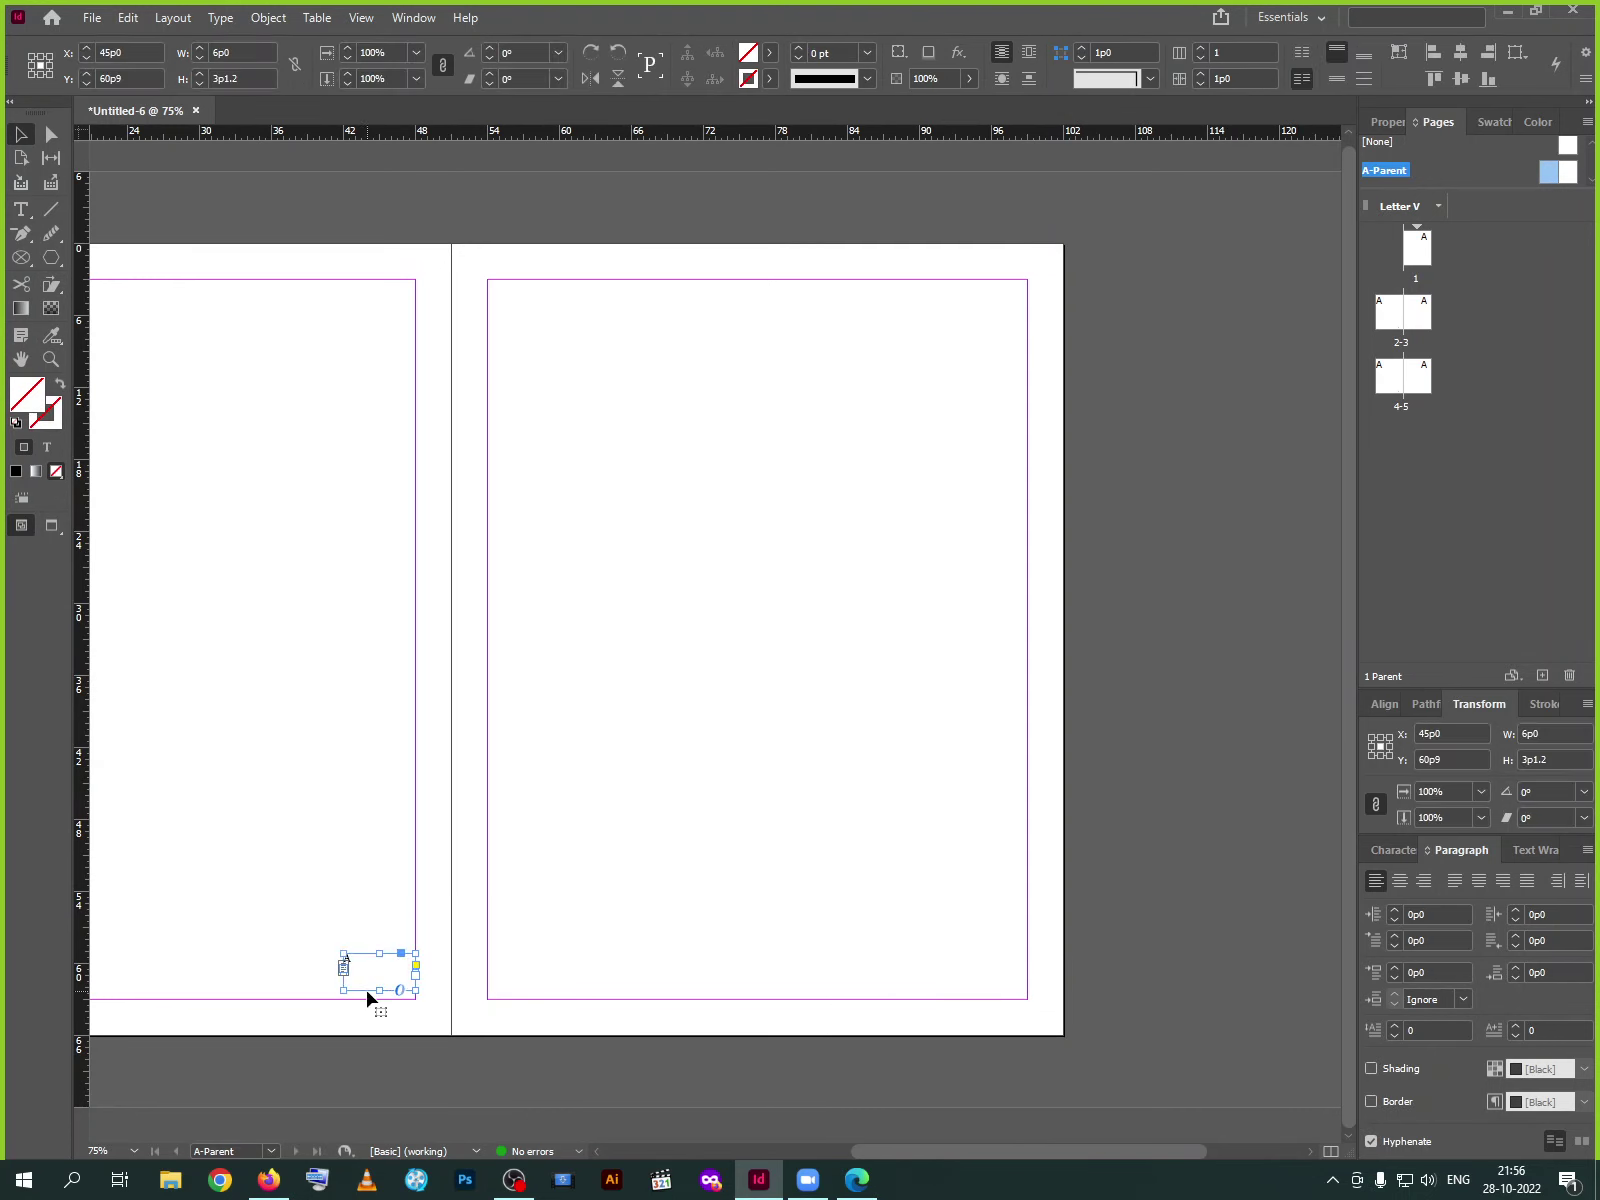
key(ctrl+c)
click(948, 962)
key(ctrl+v)
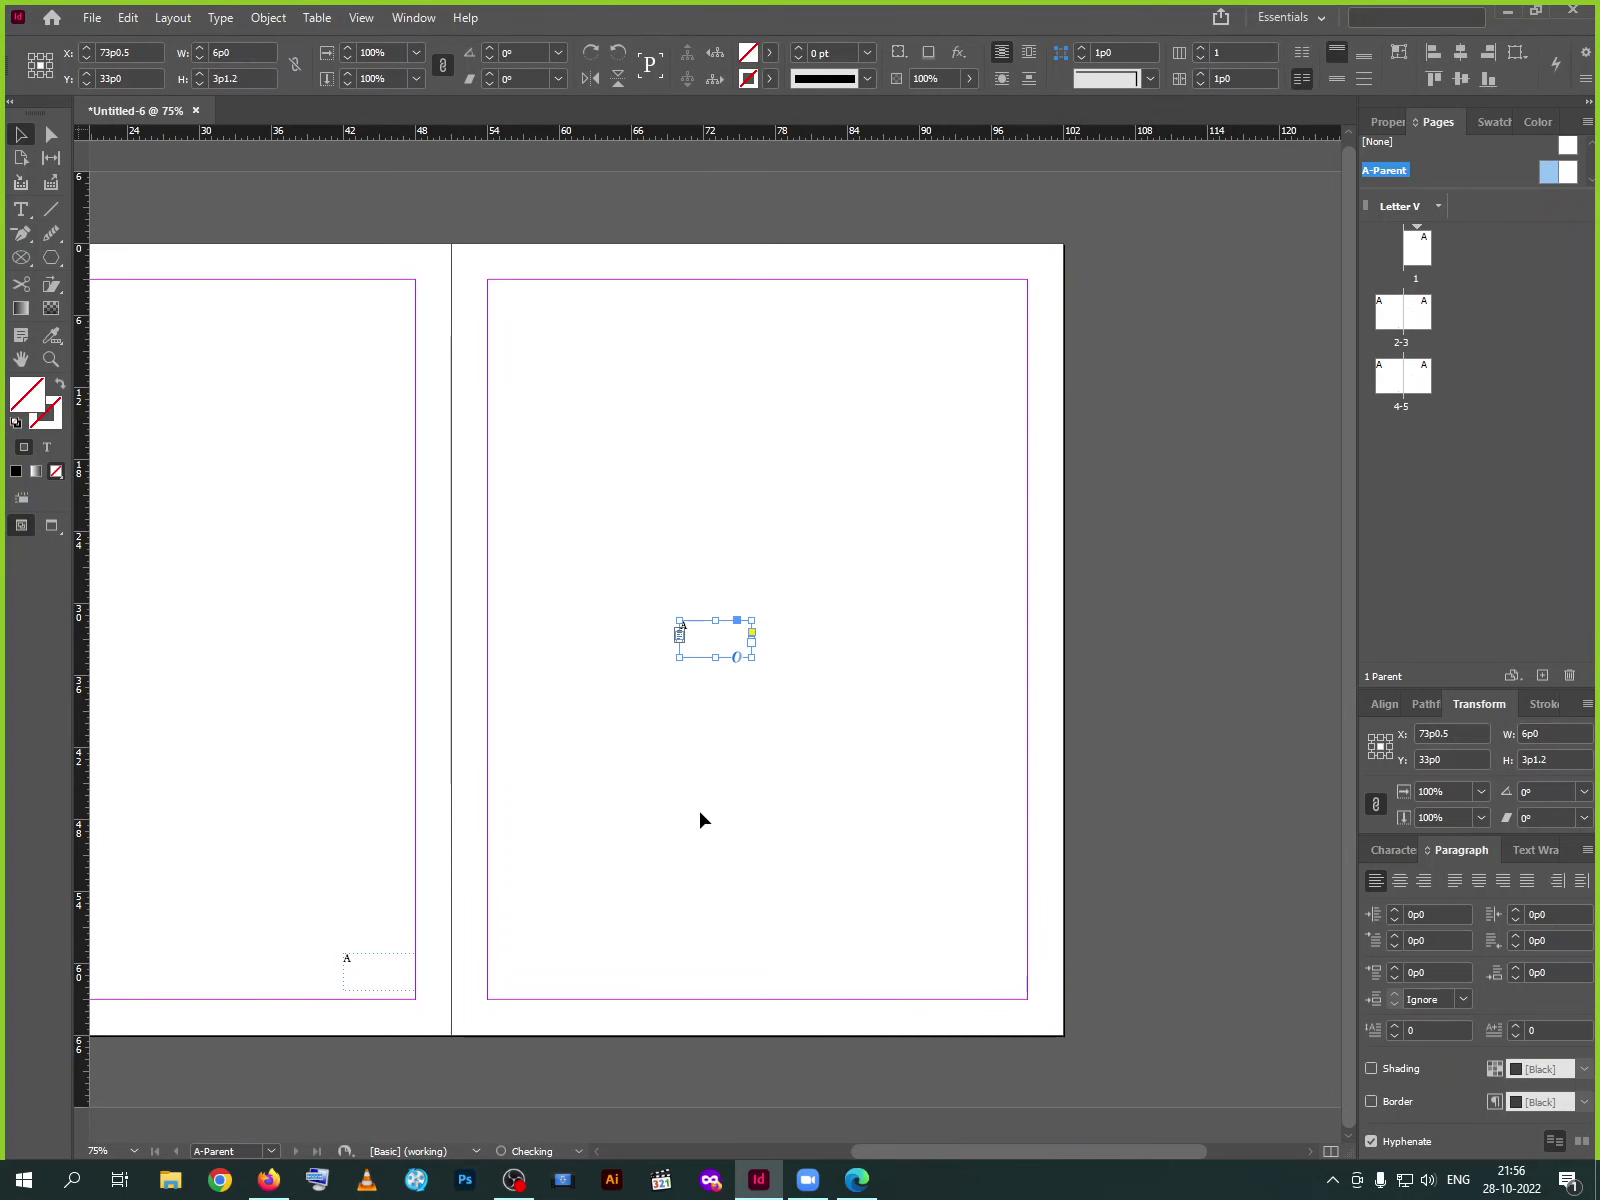
drag(697, 664, 970, 1002)
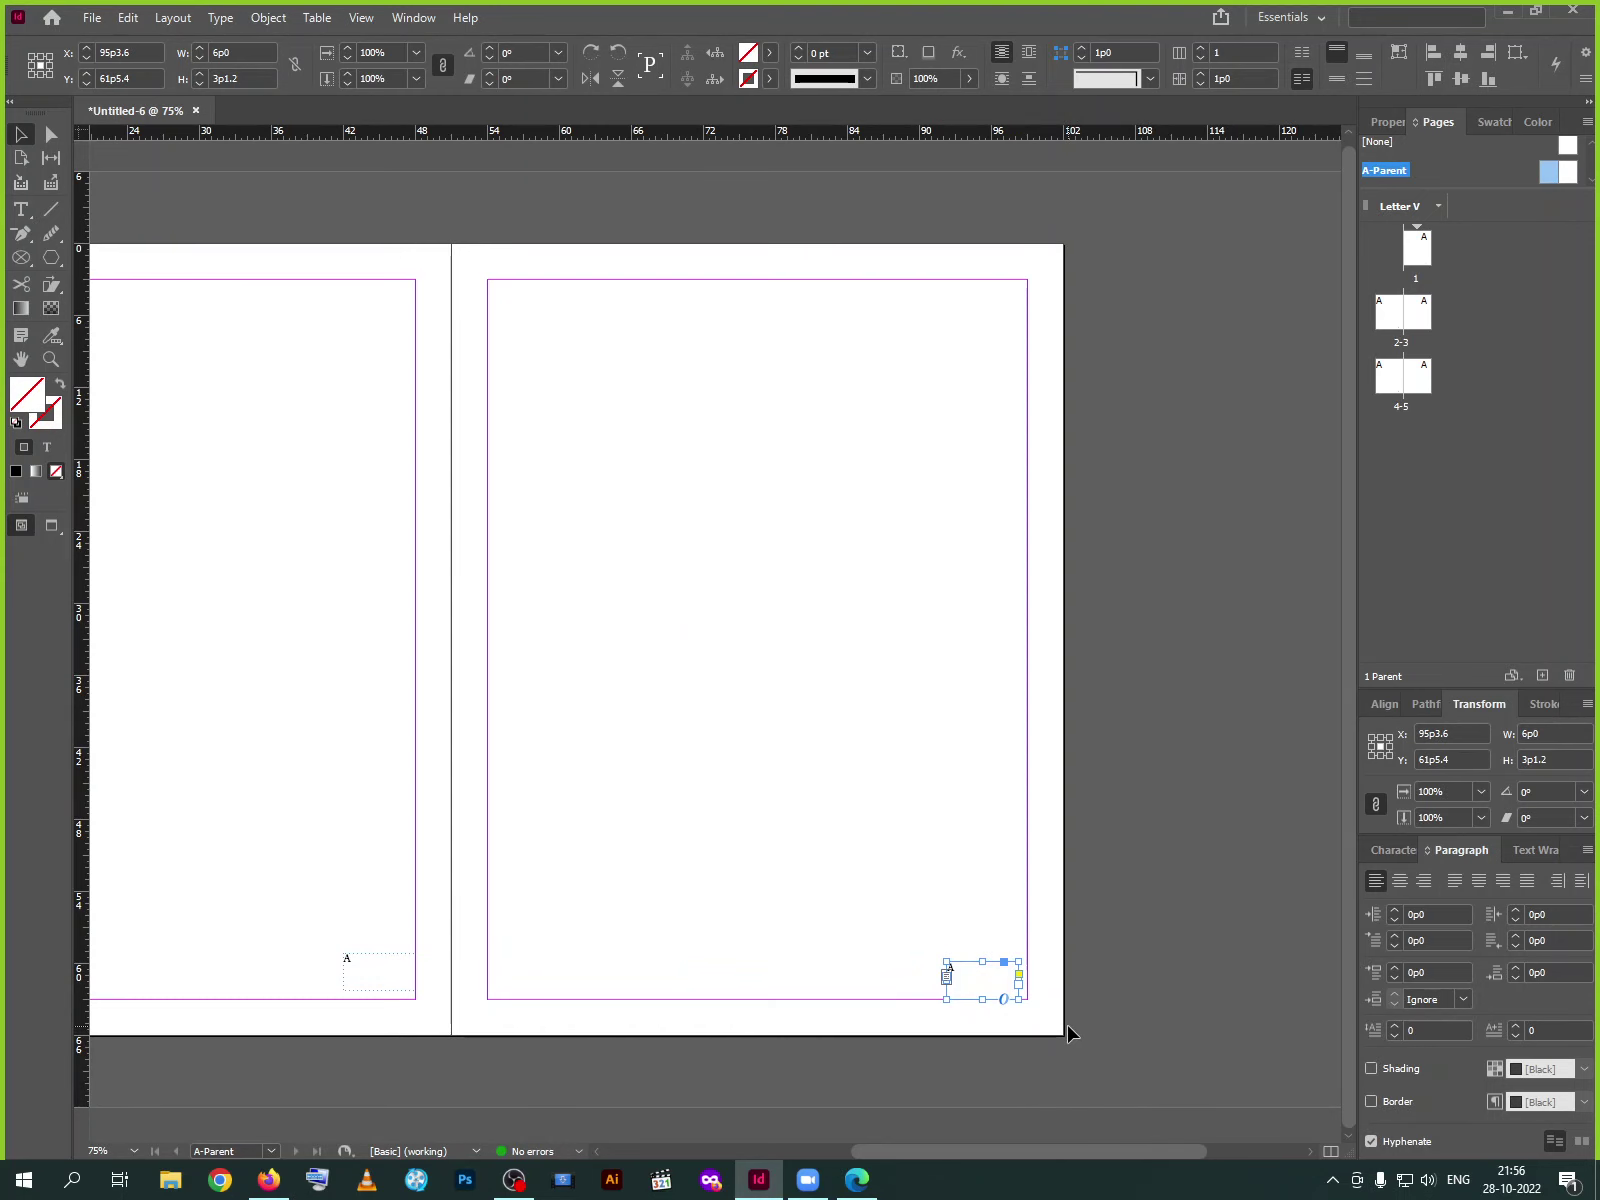
Try to insert a page number marker into the copied frame on the right A-Parent page
key(ctrl+=)
key(ctrl+=)
key(ctrl+=)
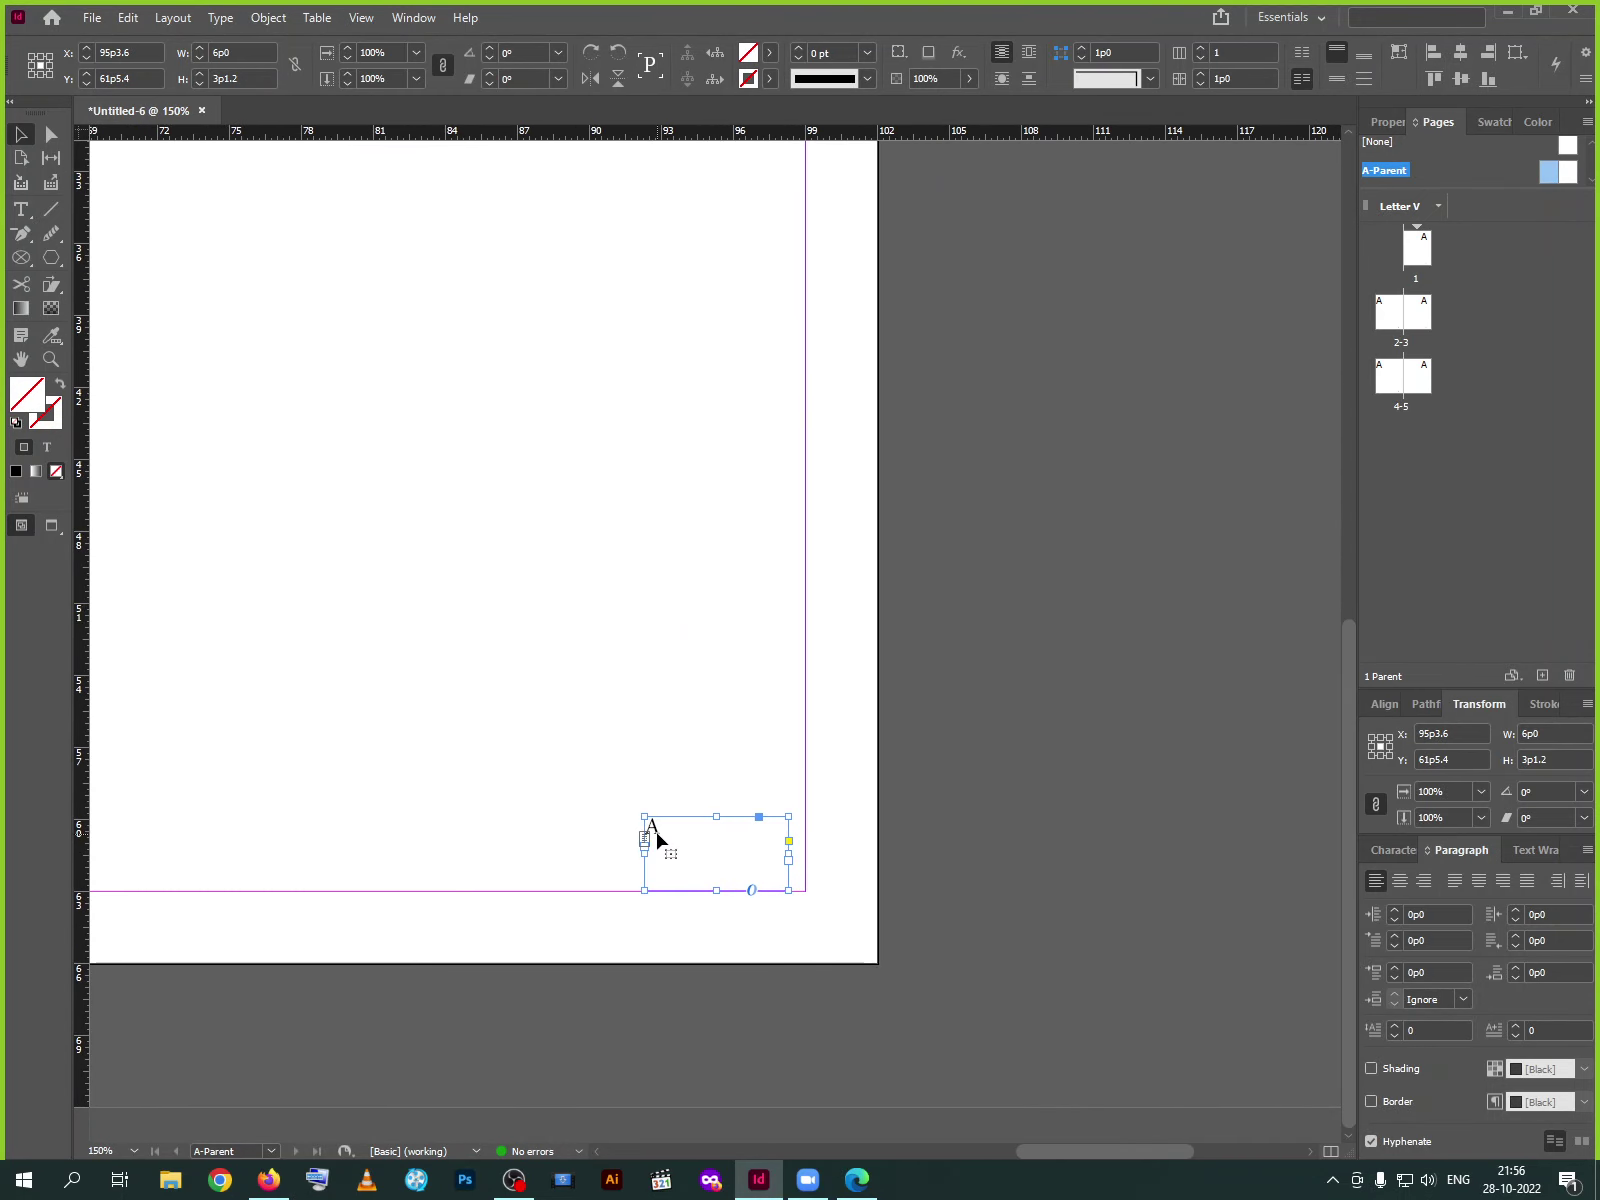
click(221, 18)
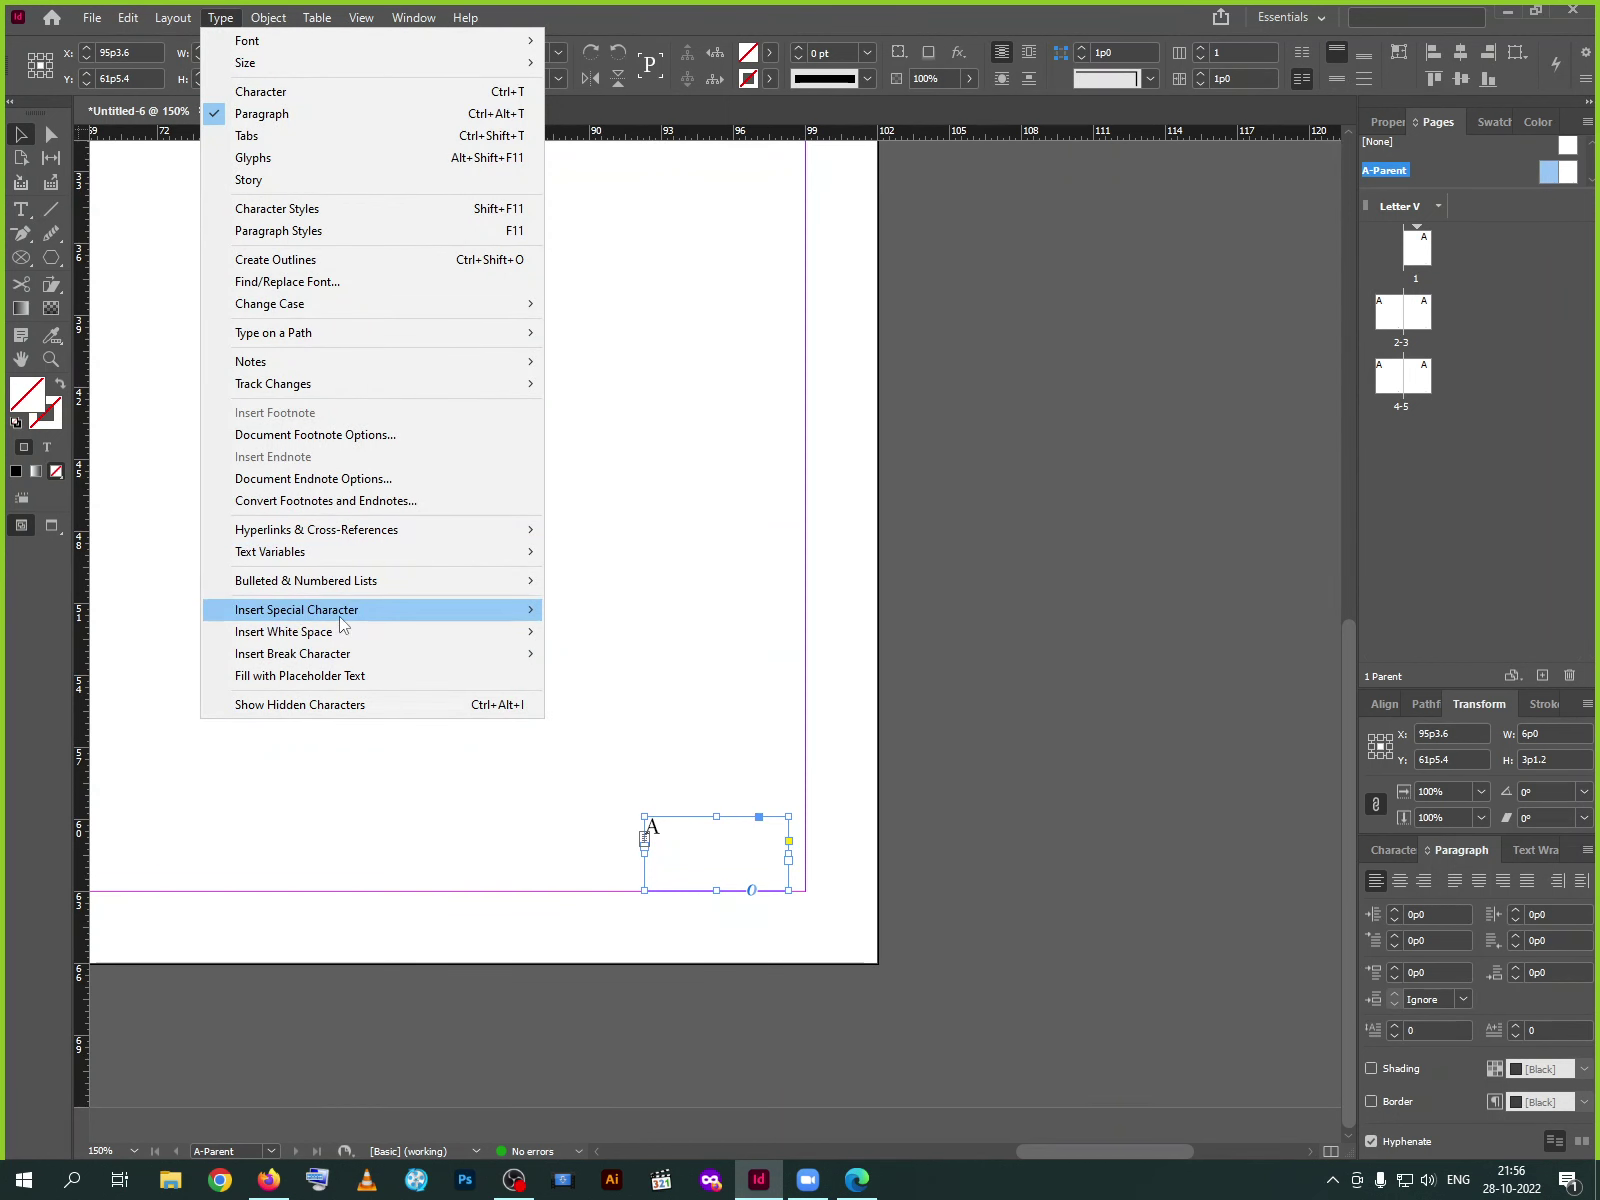
mouse_move(600, 632)
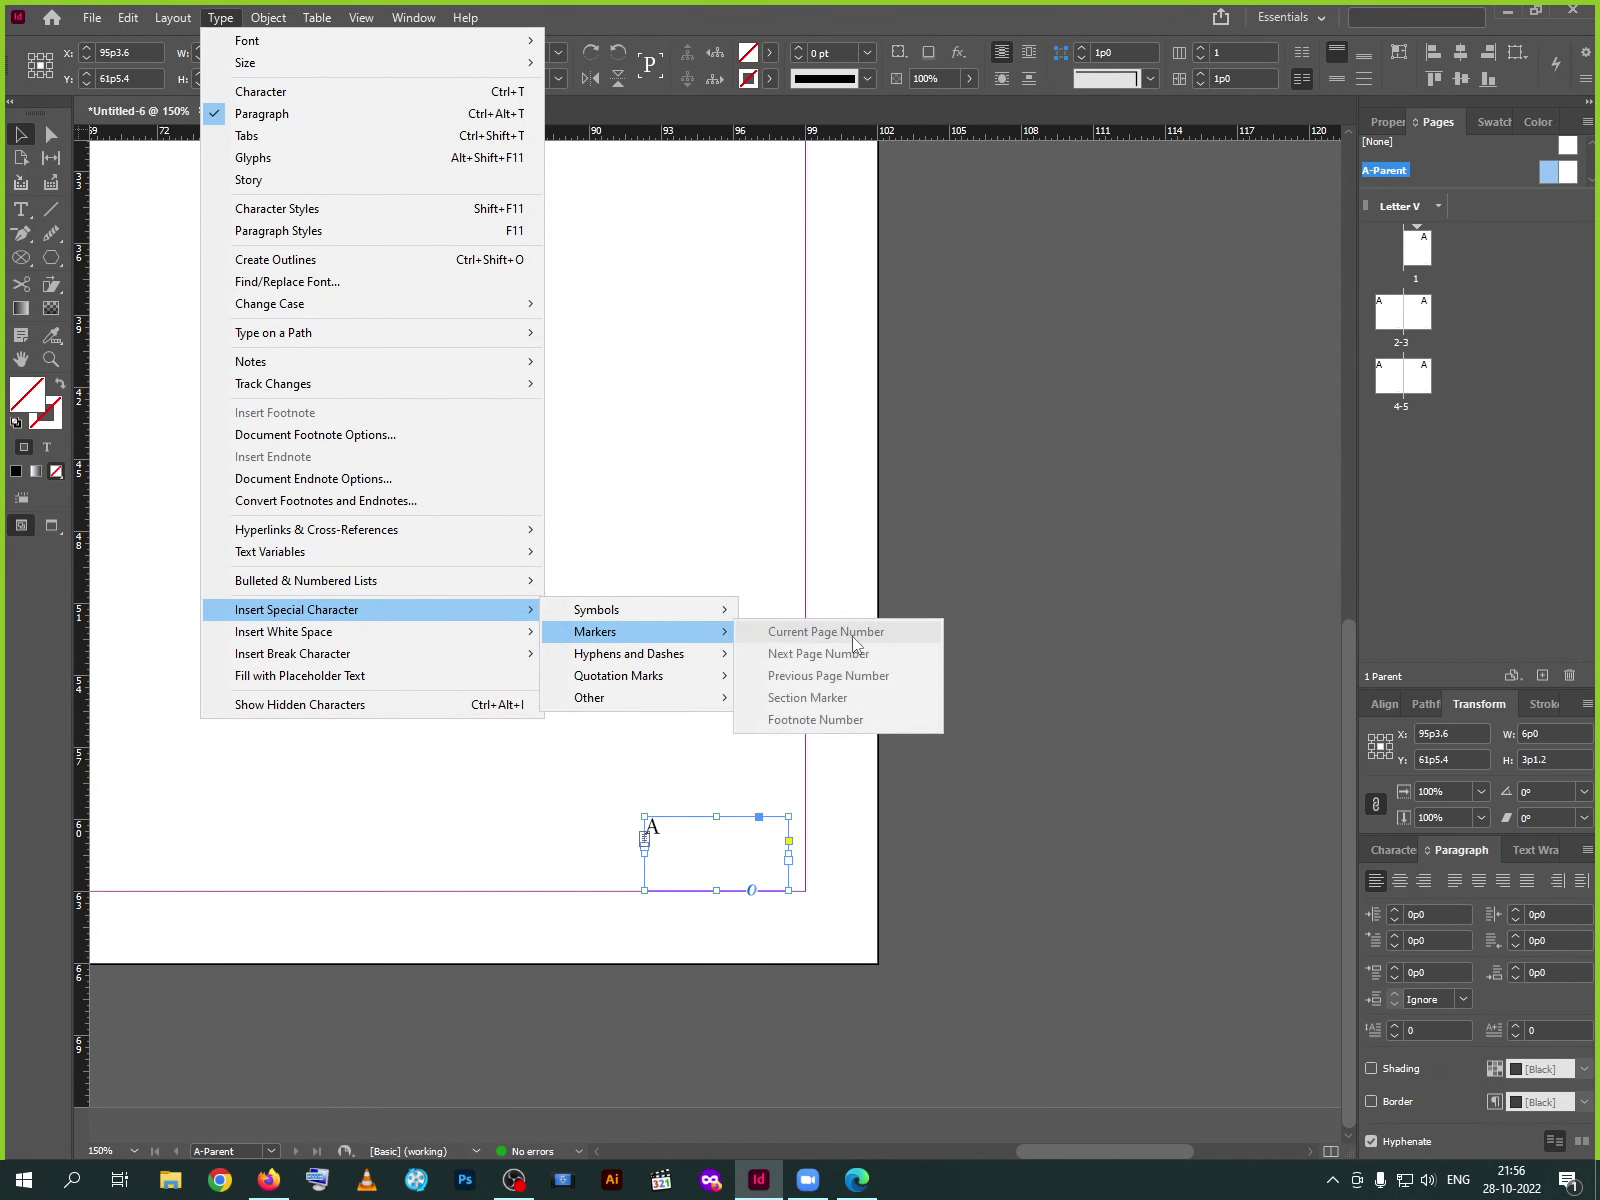
click(677, 838)
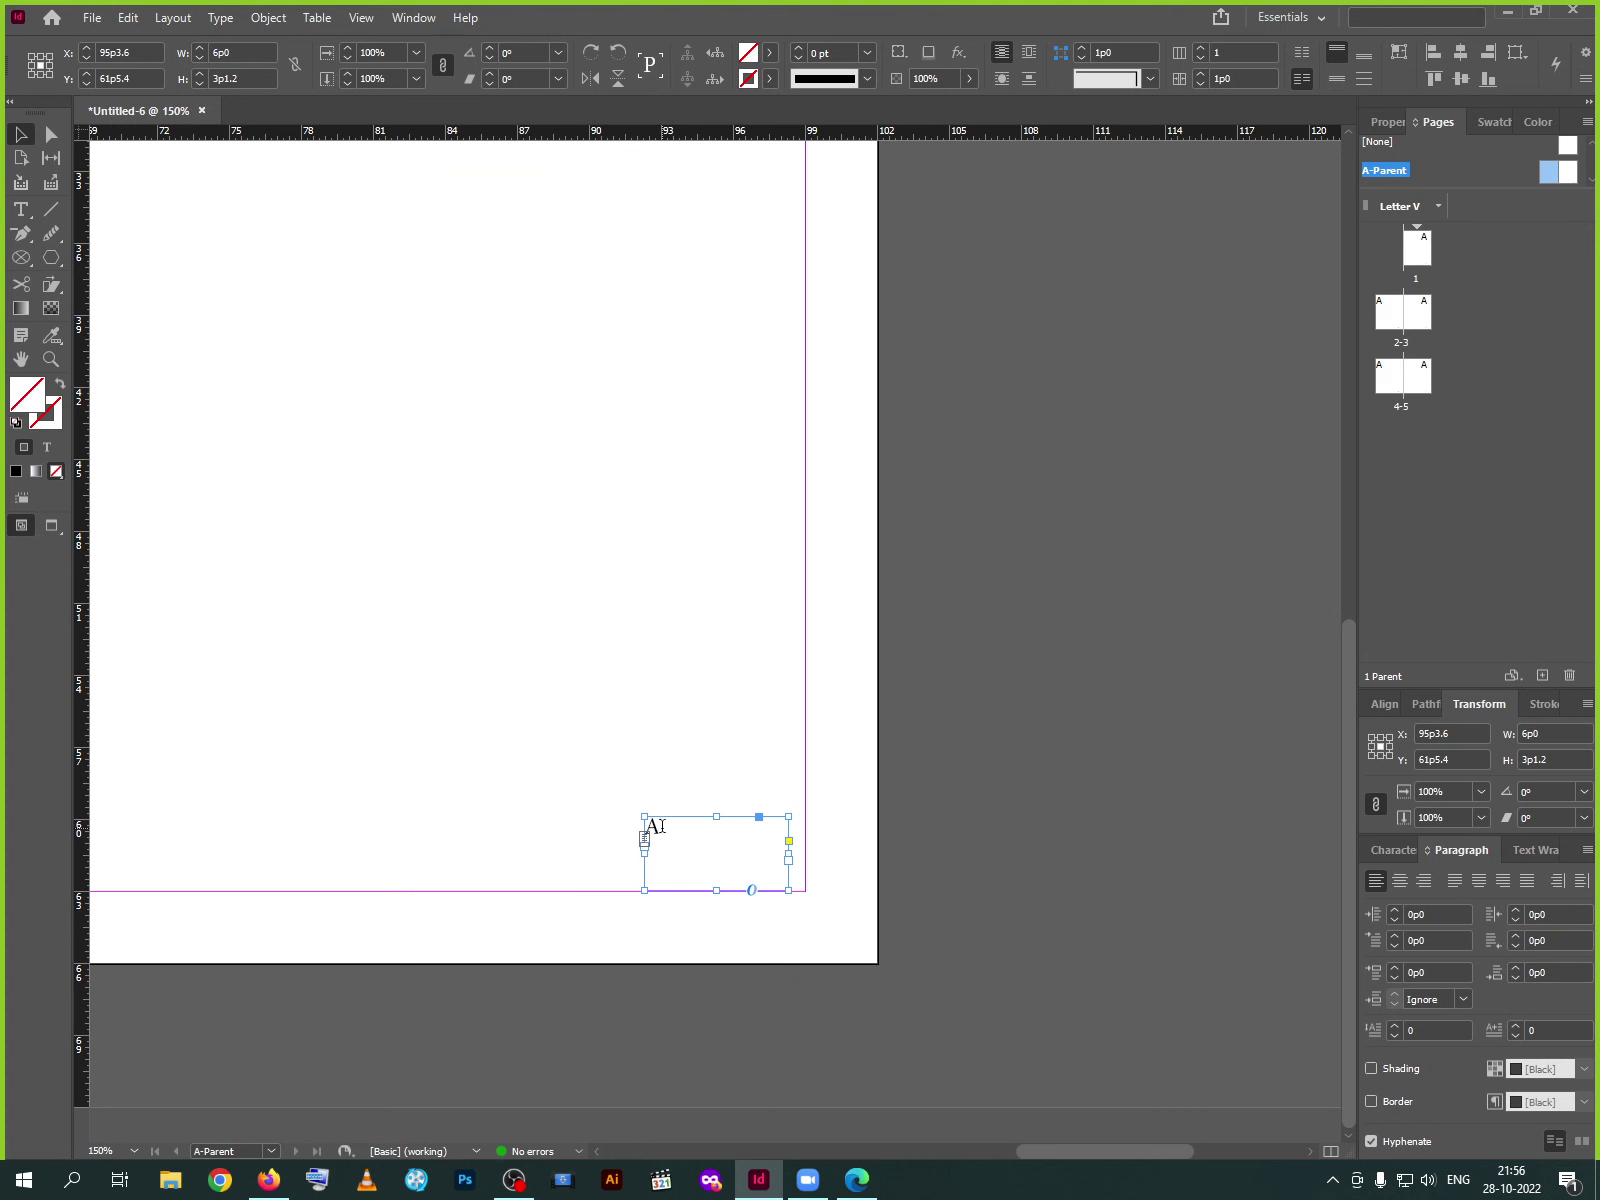
double_click(655, 826)
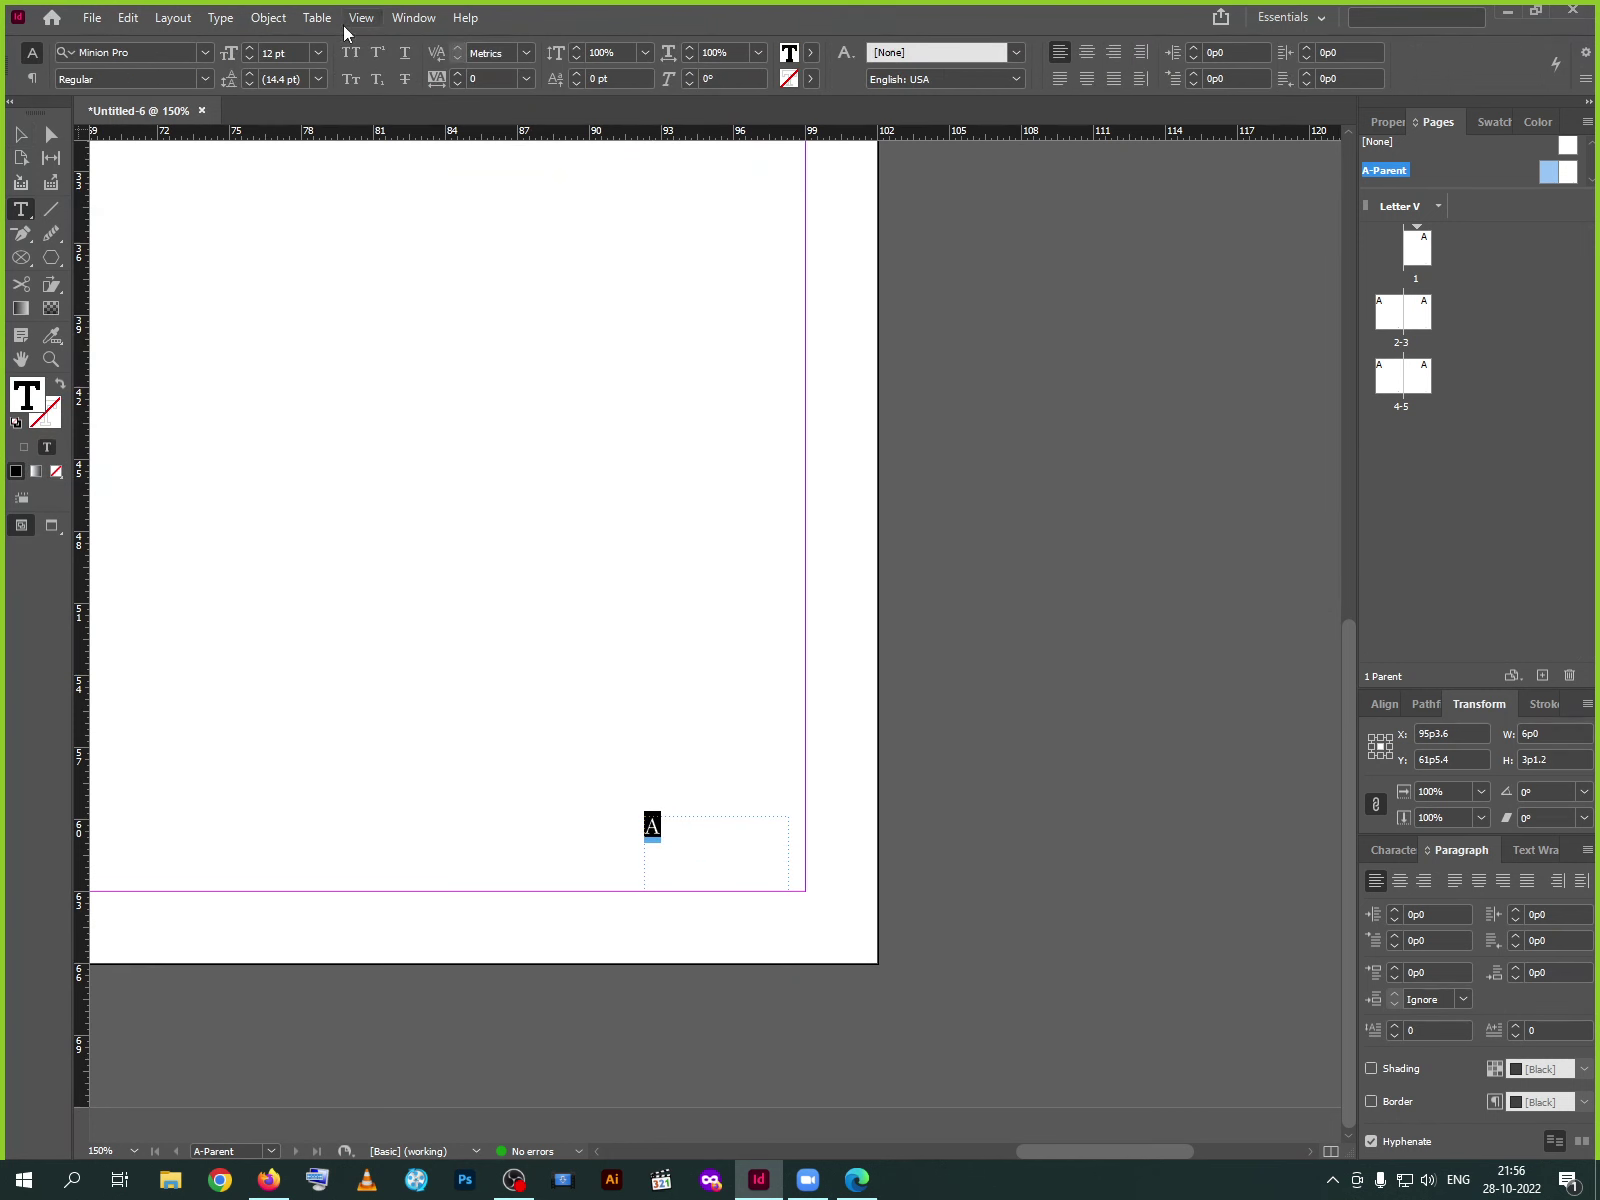
click(220, 17)
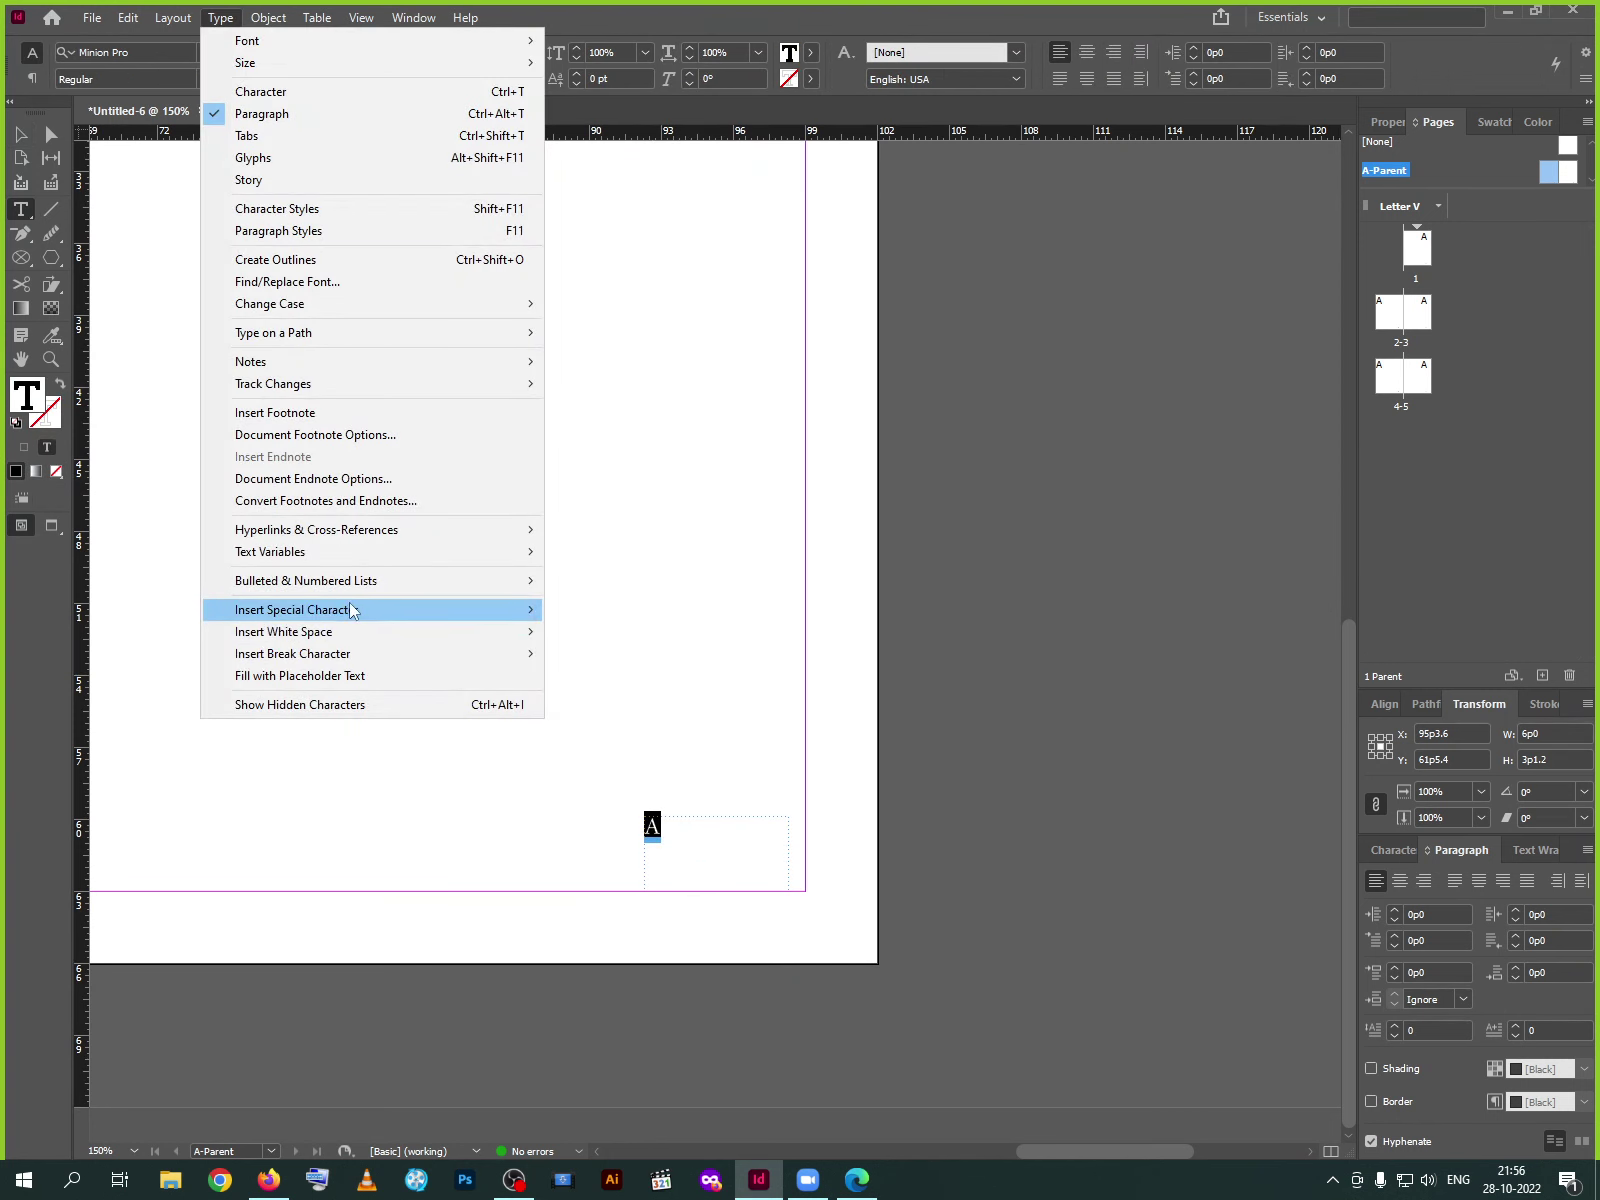
mouse_move(350, 610)
mouse_move(645, 635)
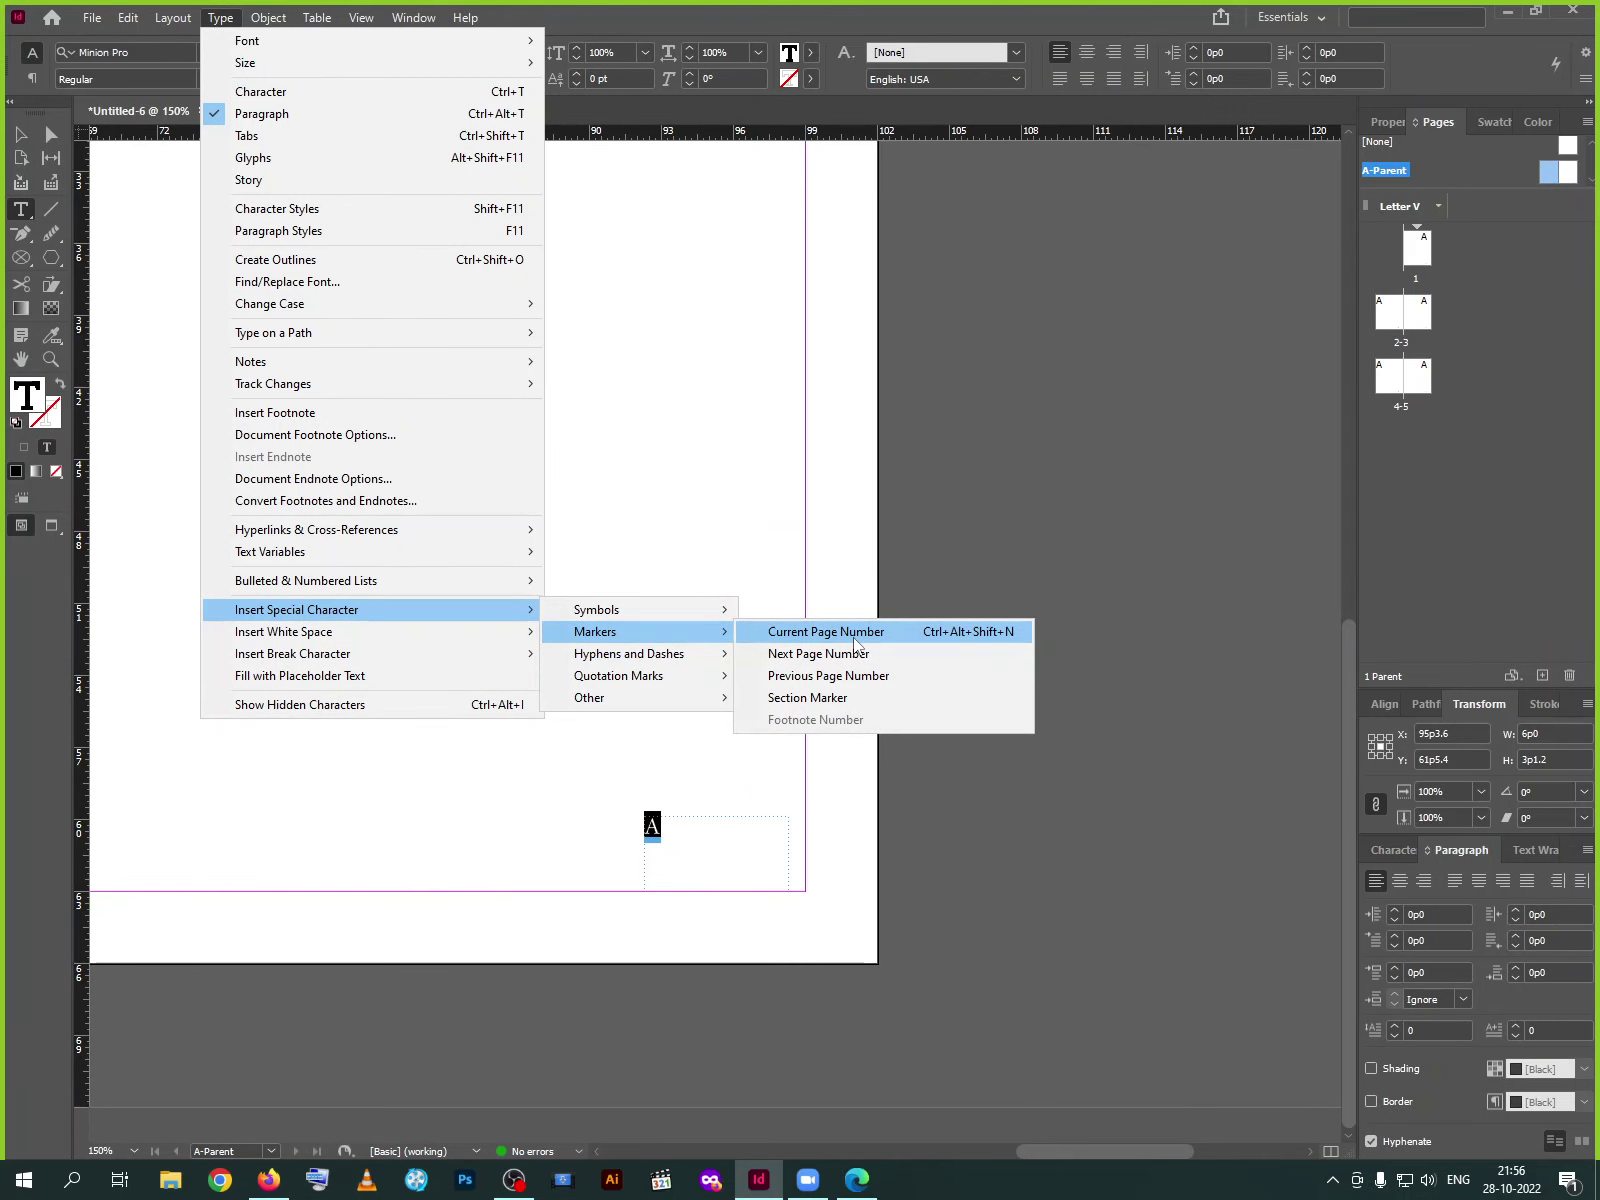
click(852, 655)
Replace the character in the right A-Parent page's frame with a Current Page Number marker
double_click(648, 829)
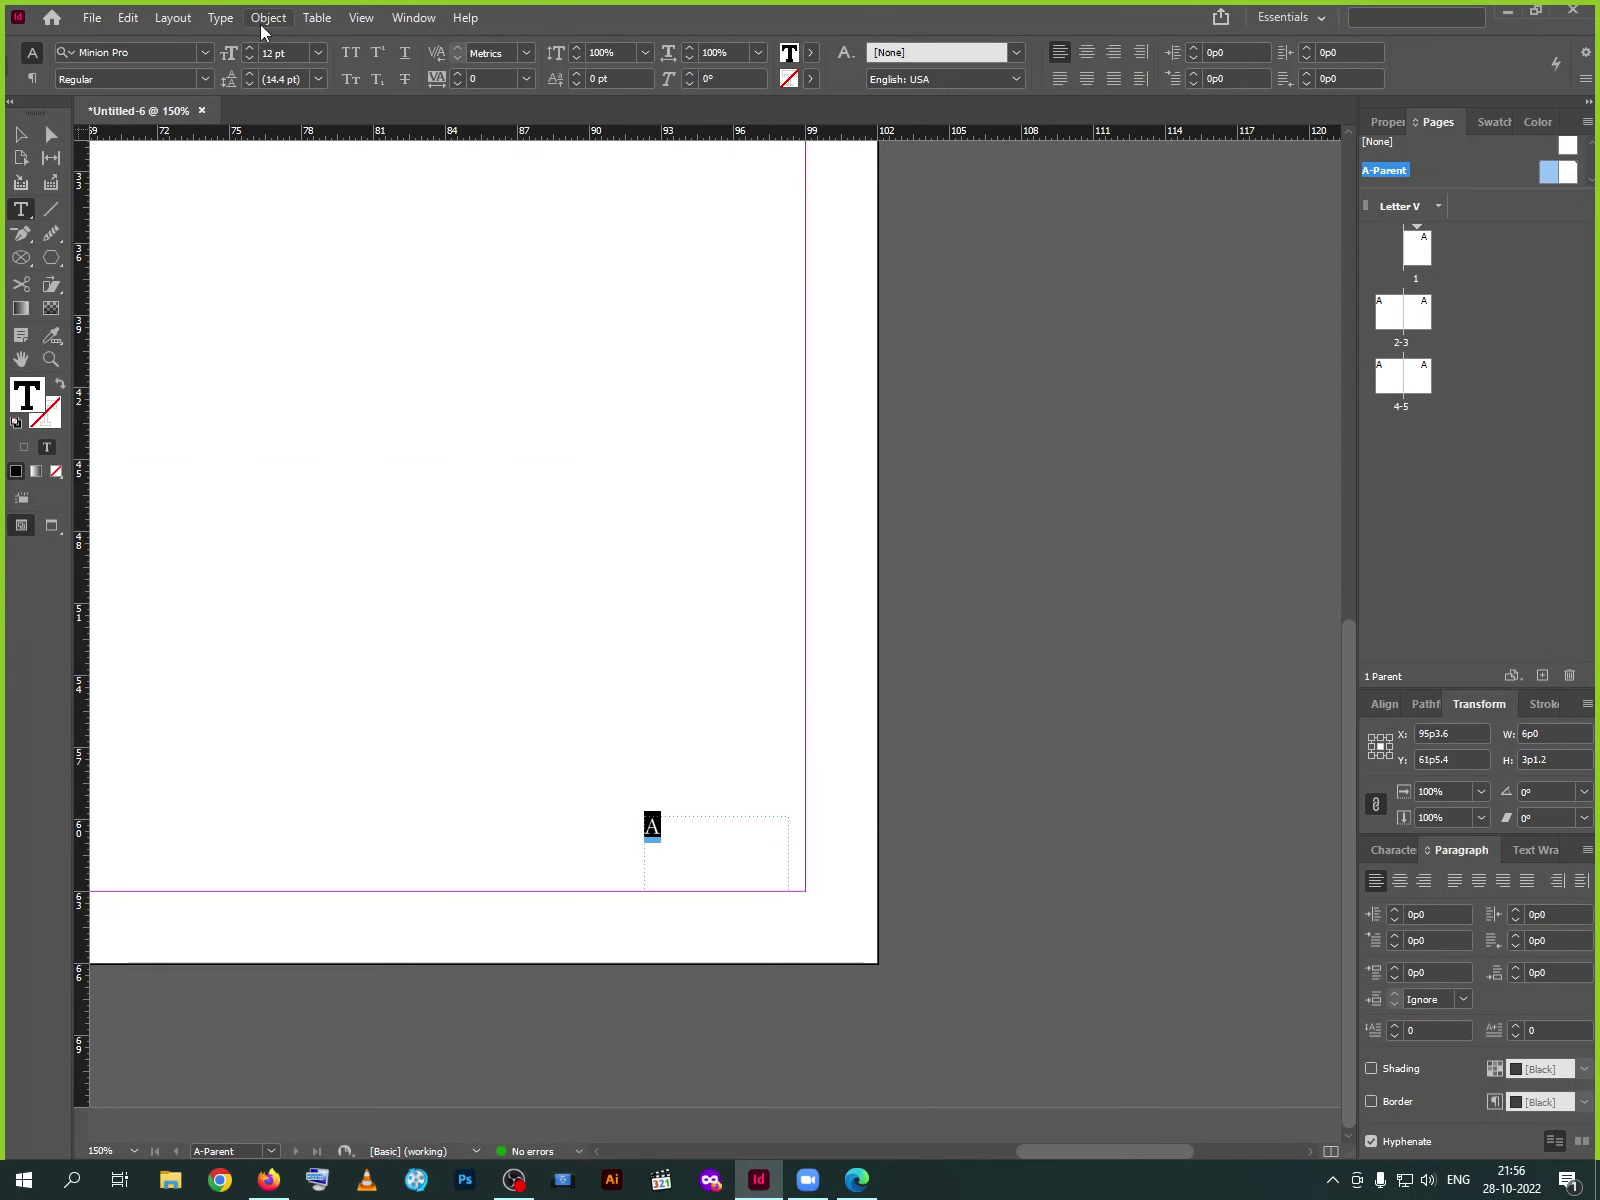
click(212, 19)
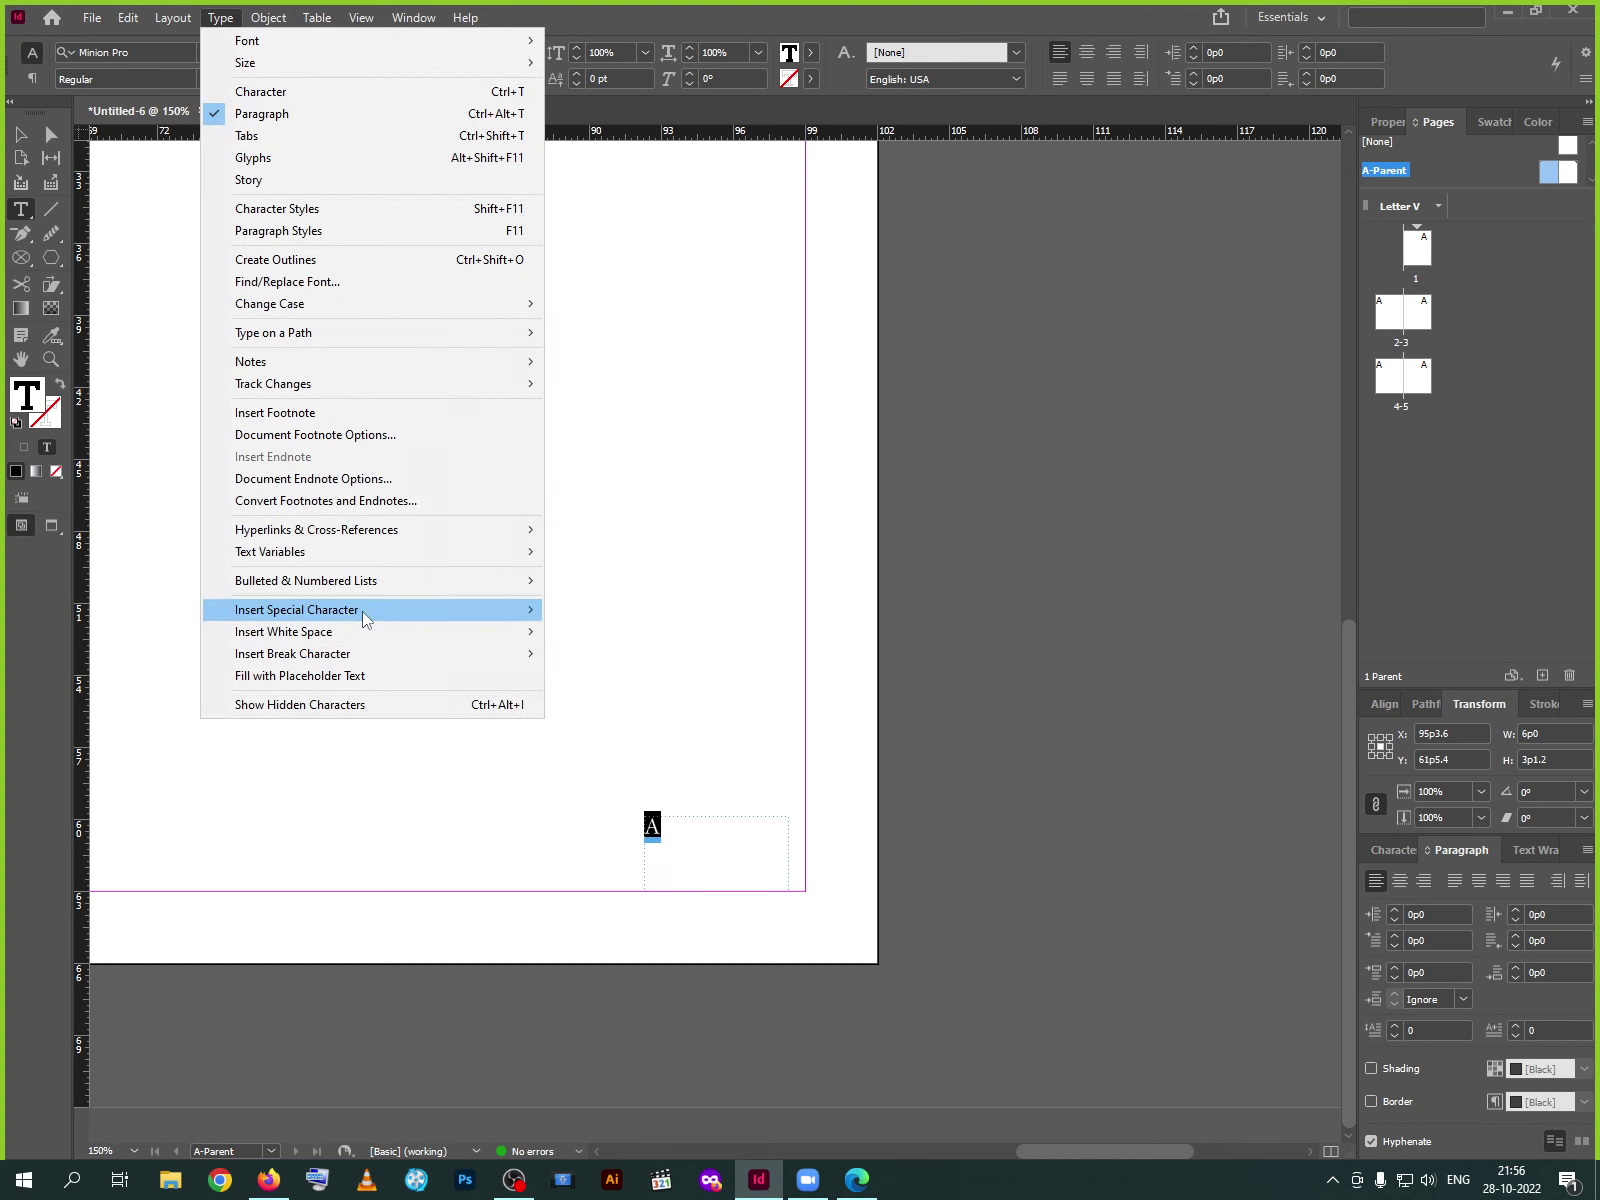
mouse_move(425, 614)
mouse_move(660, 634)
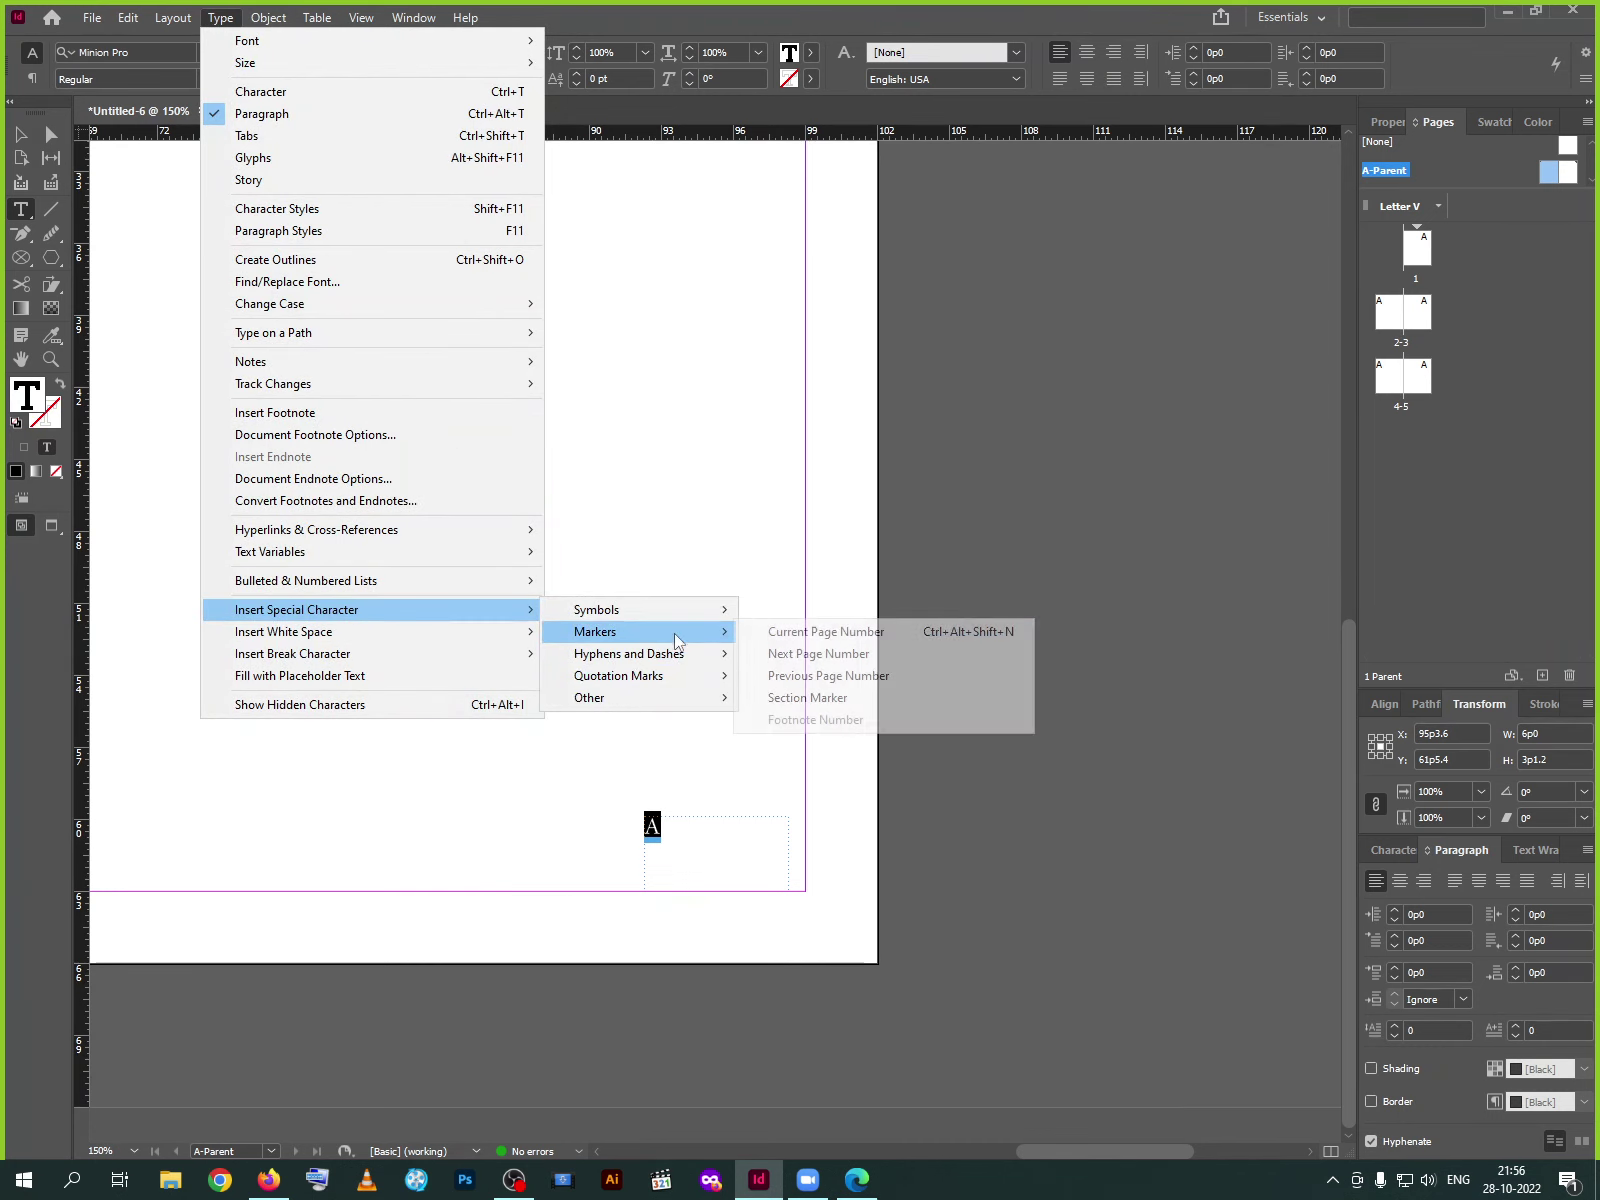
click(858, 634)
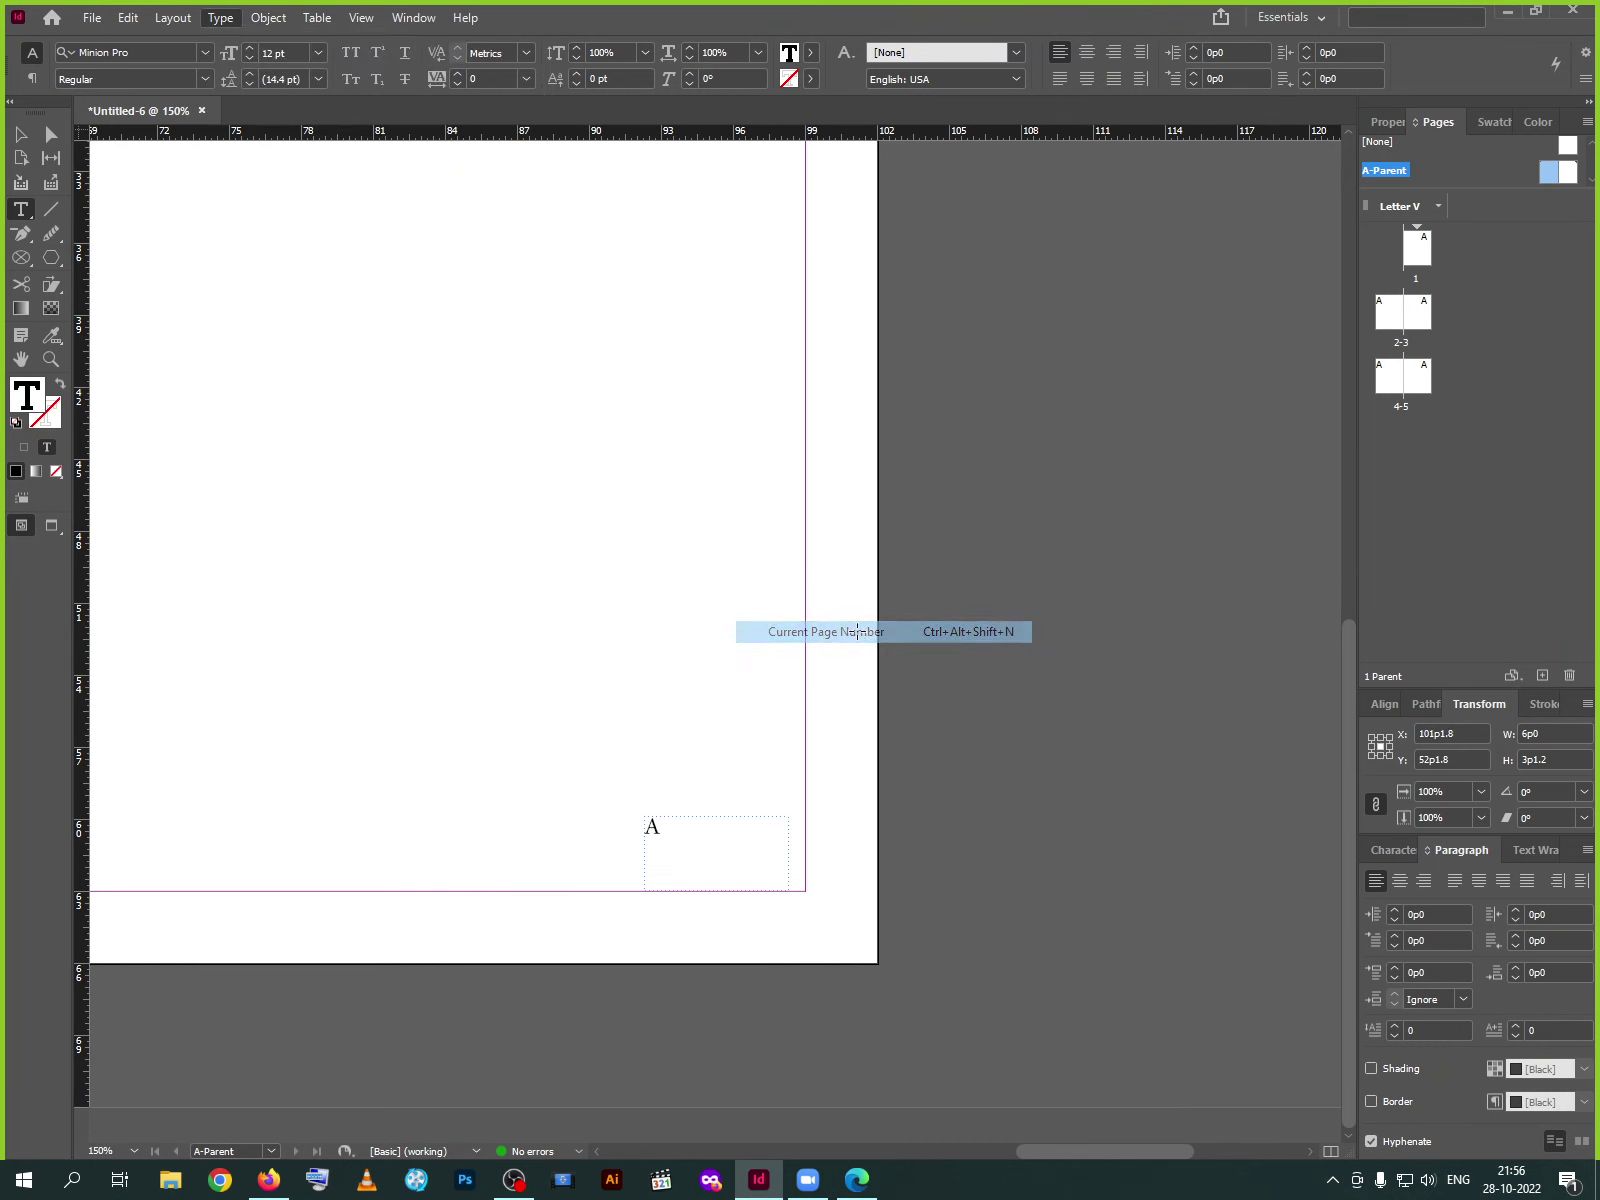
double_click(652, 826)
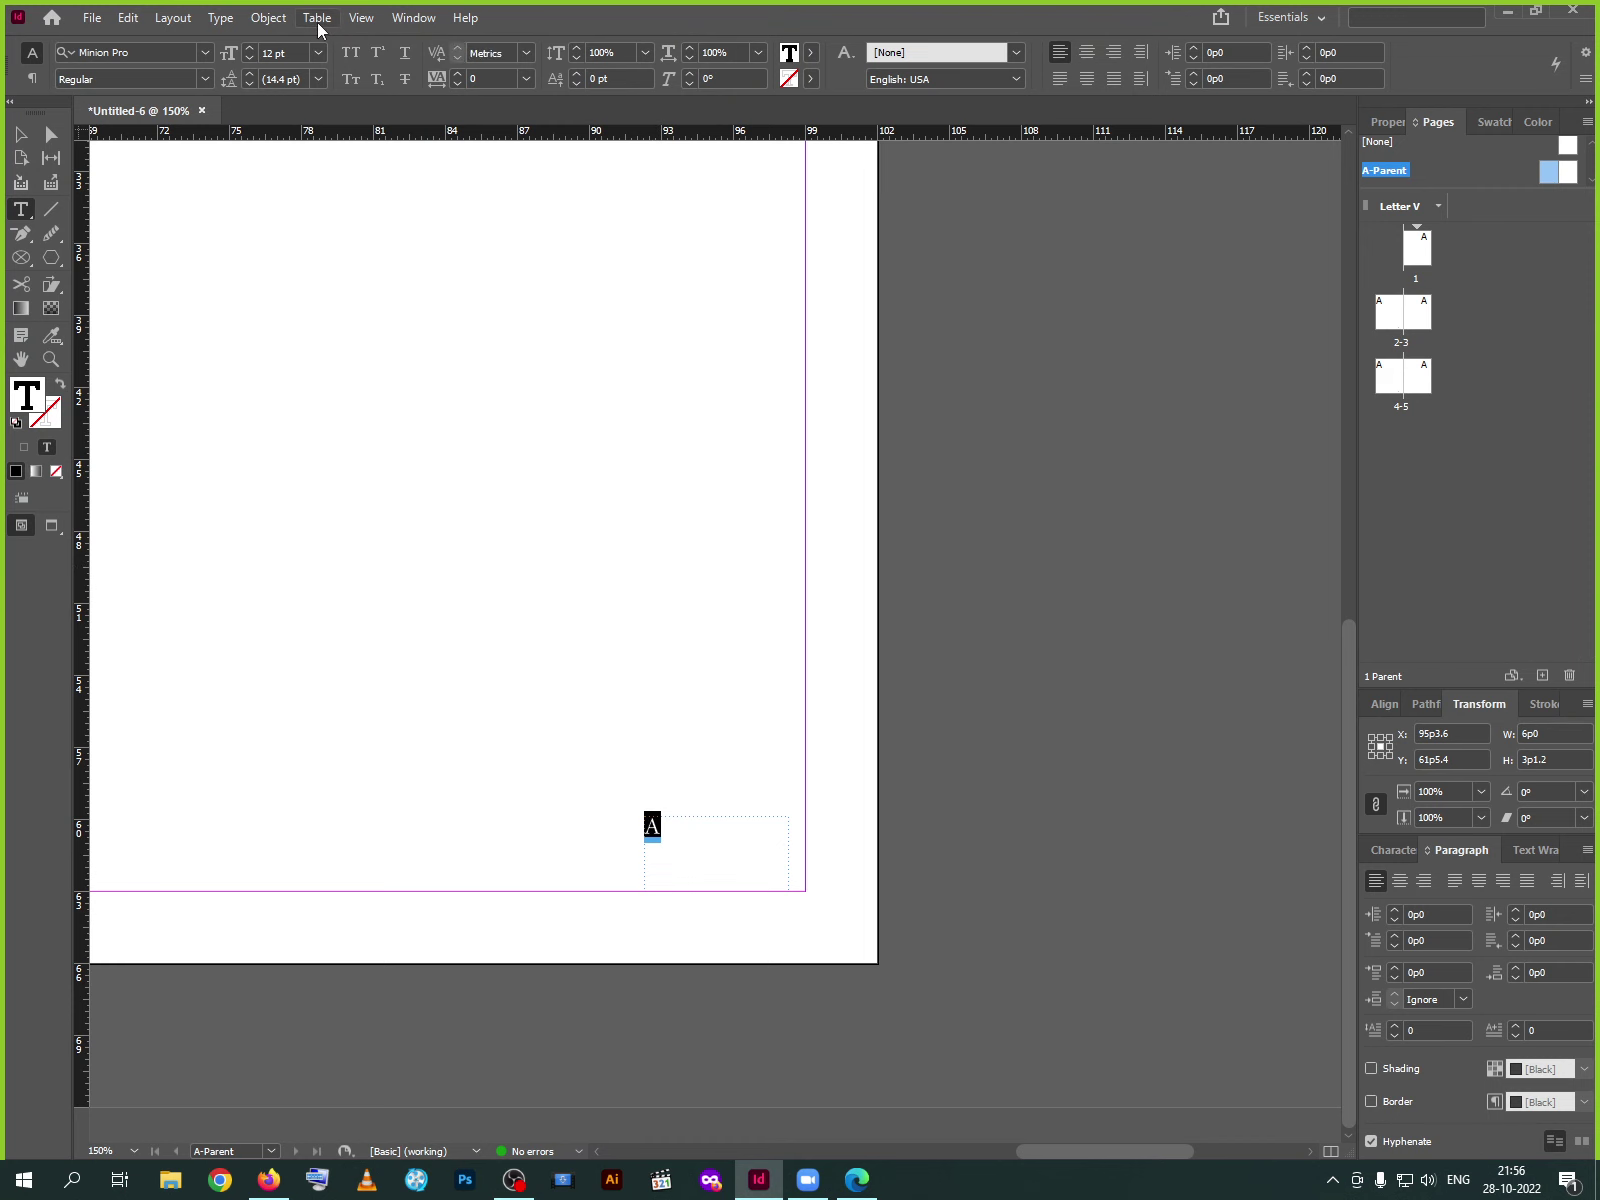
click(20, 134)
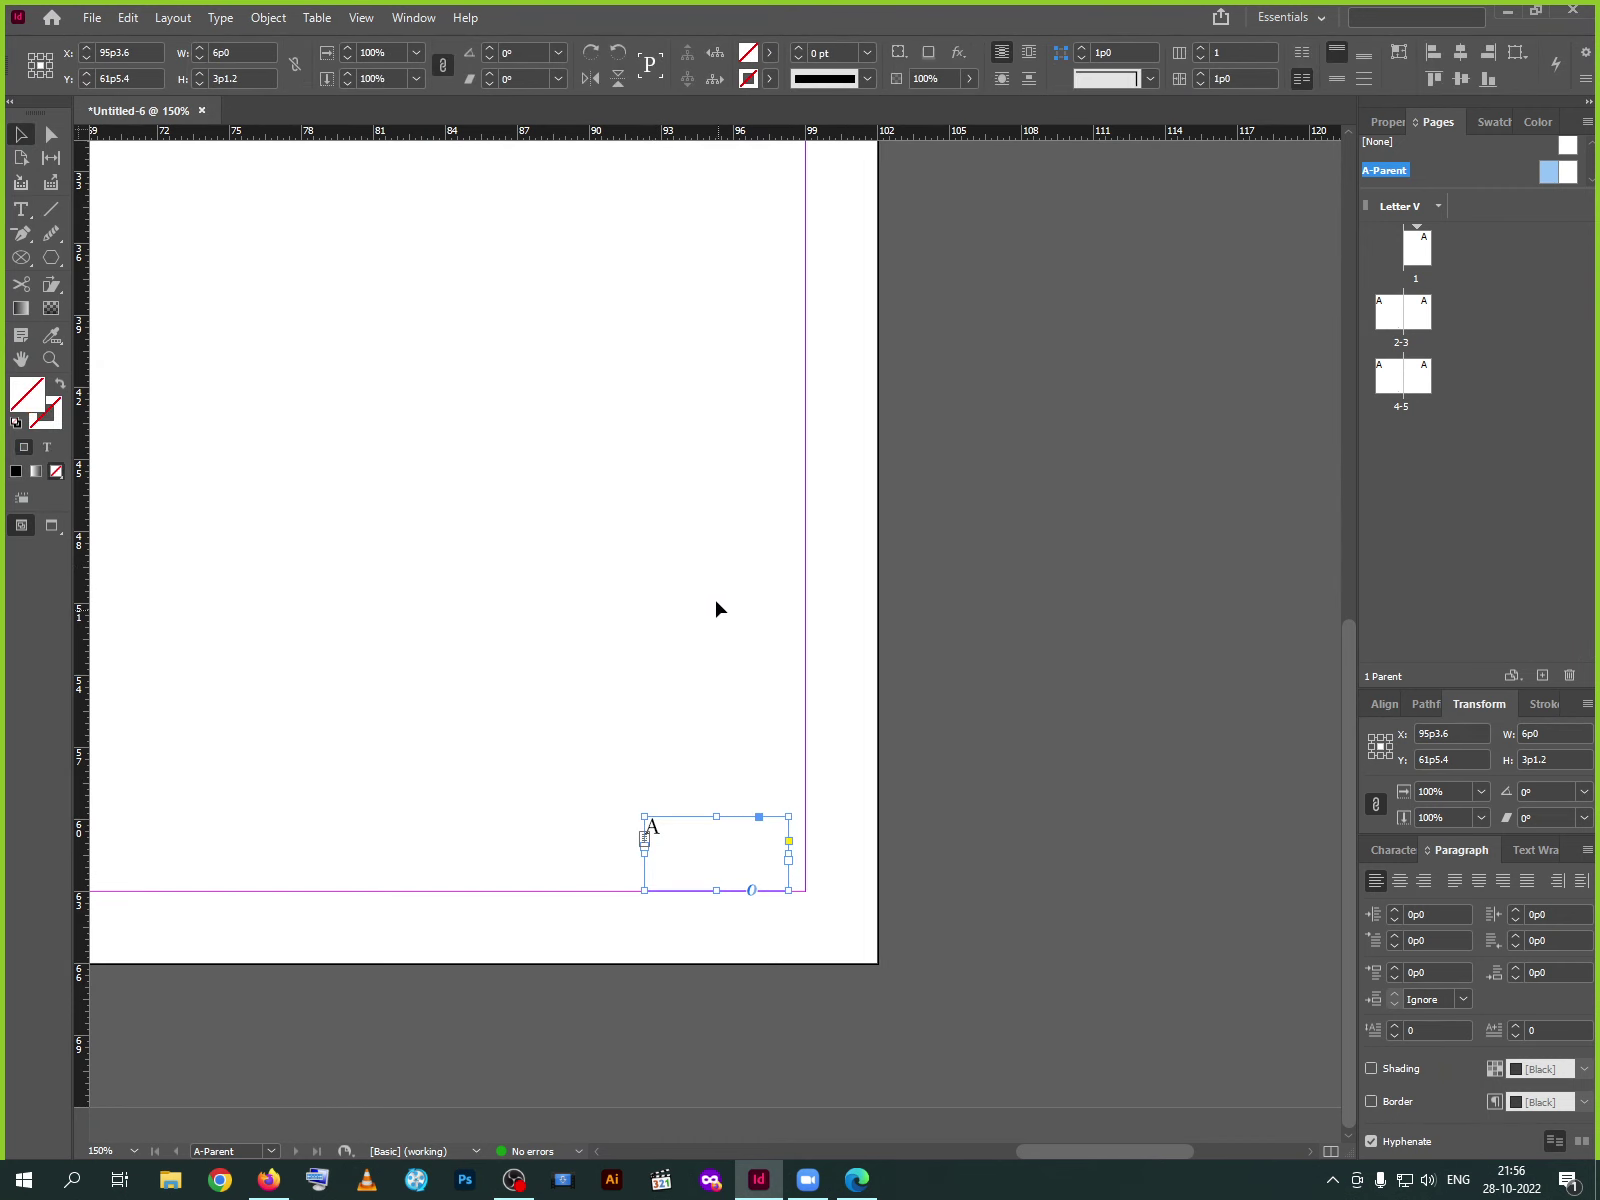
Return to the document pages and examine the page numbers at the bottom of pages 2 to 5
key(ctrl+minus)
key(ctrl+minus)
key(ctrl+minus)
key(ctrl+minus)
key(ctrl+minus)
double_click(1417, 248)
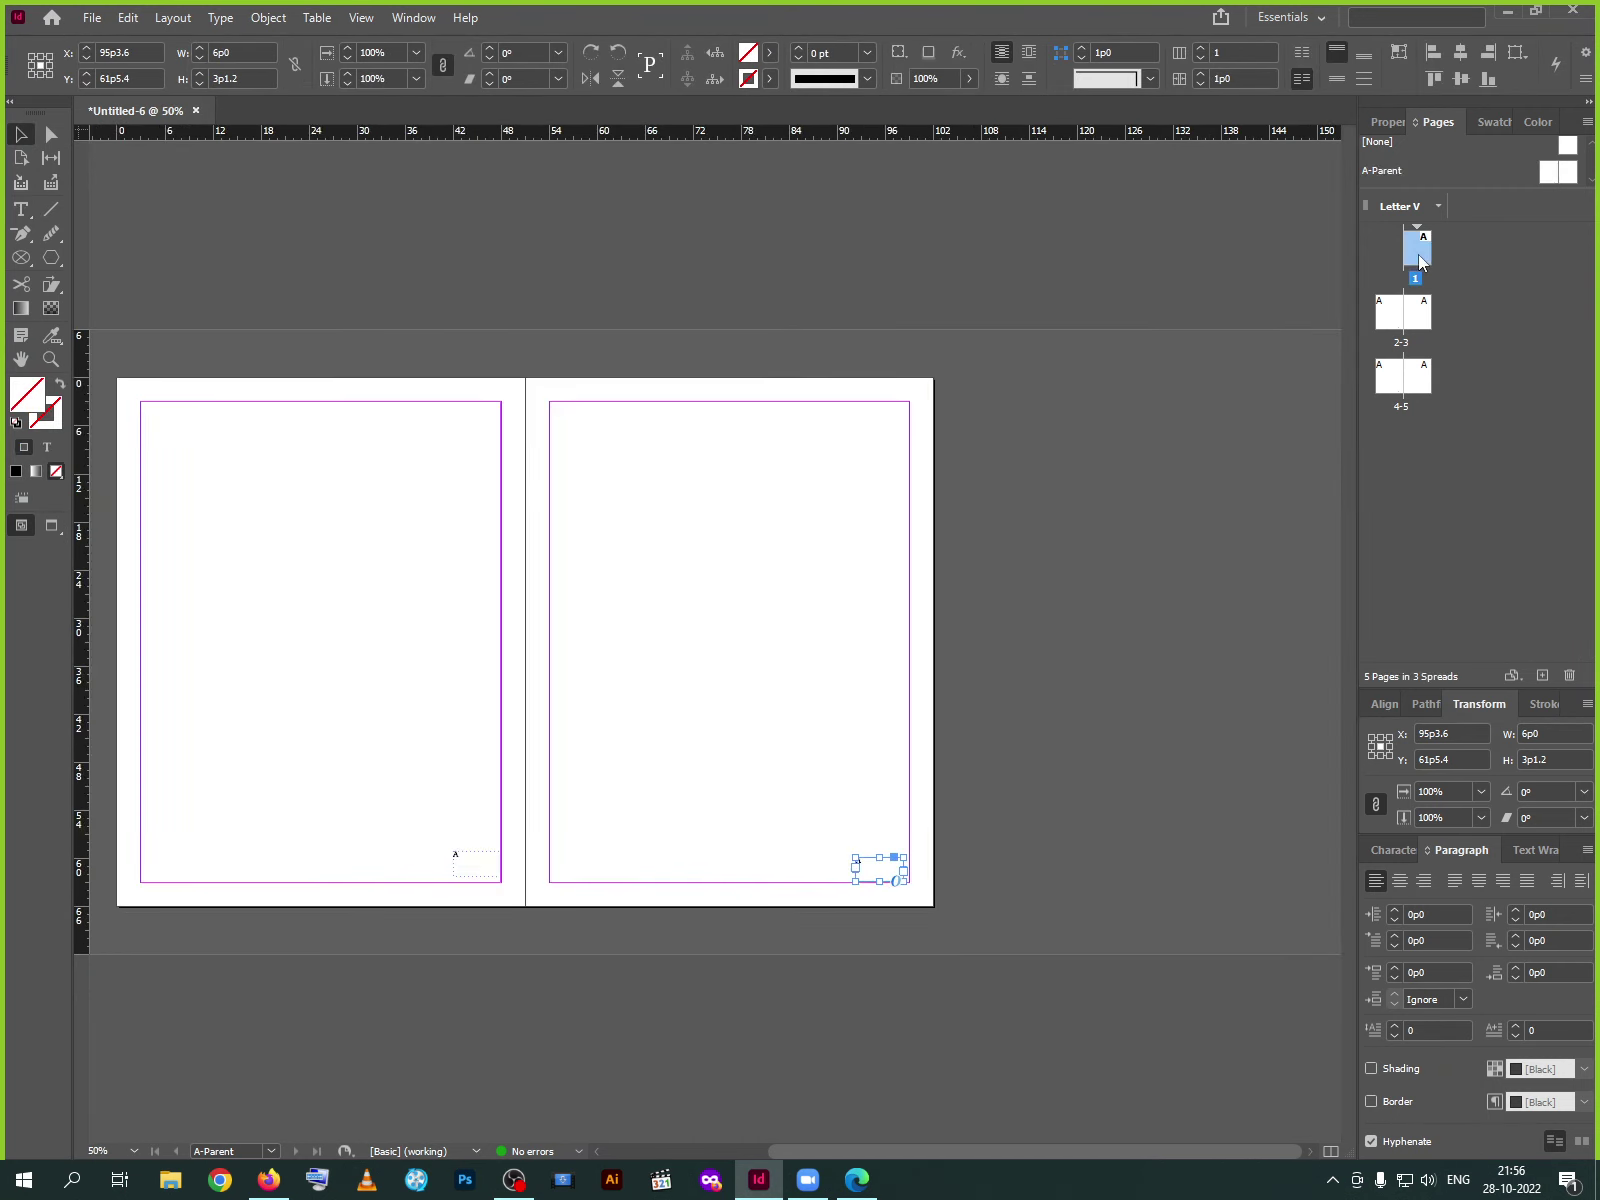
scroll(838, 790, down, 6)
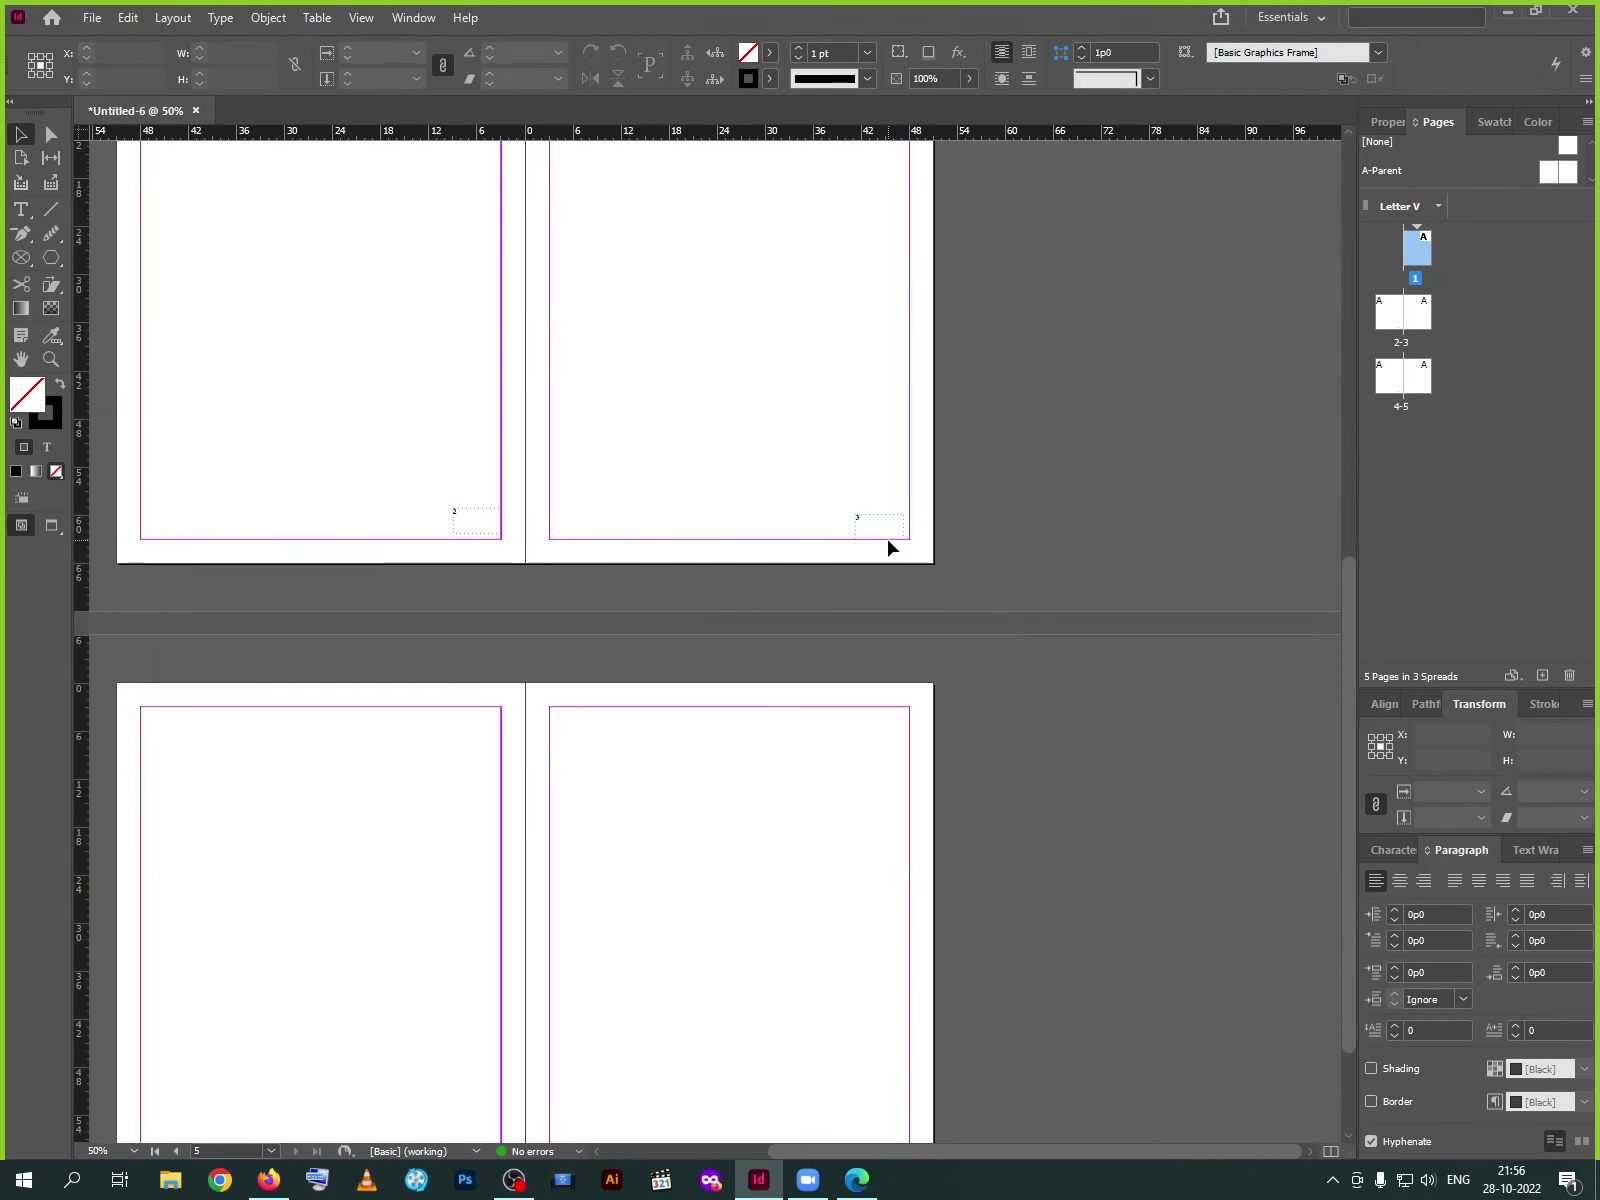
key(ctrl+equal)
key(ctrl+equal)
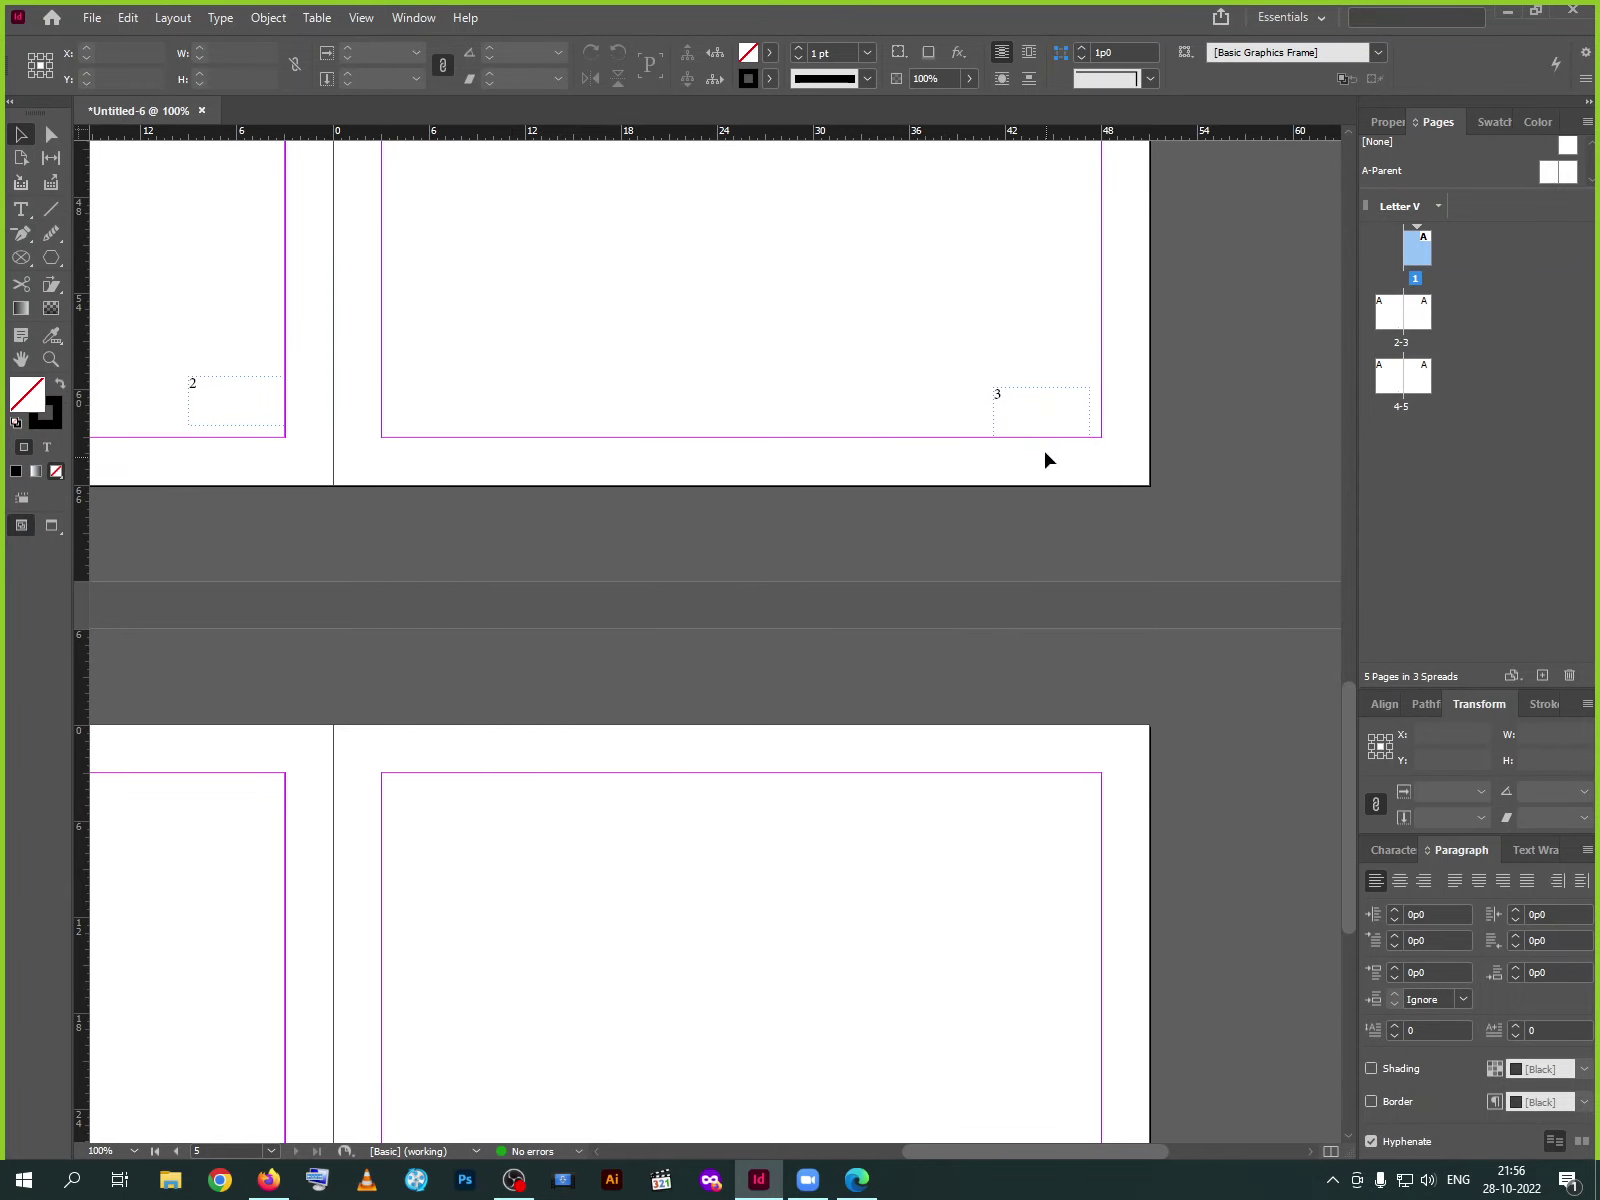
scroll(714, 598, down, 5)
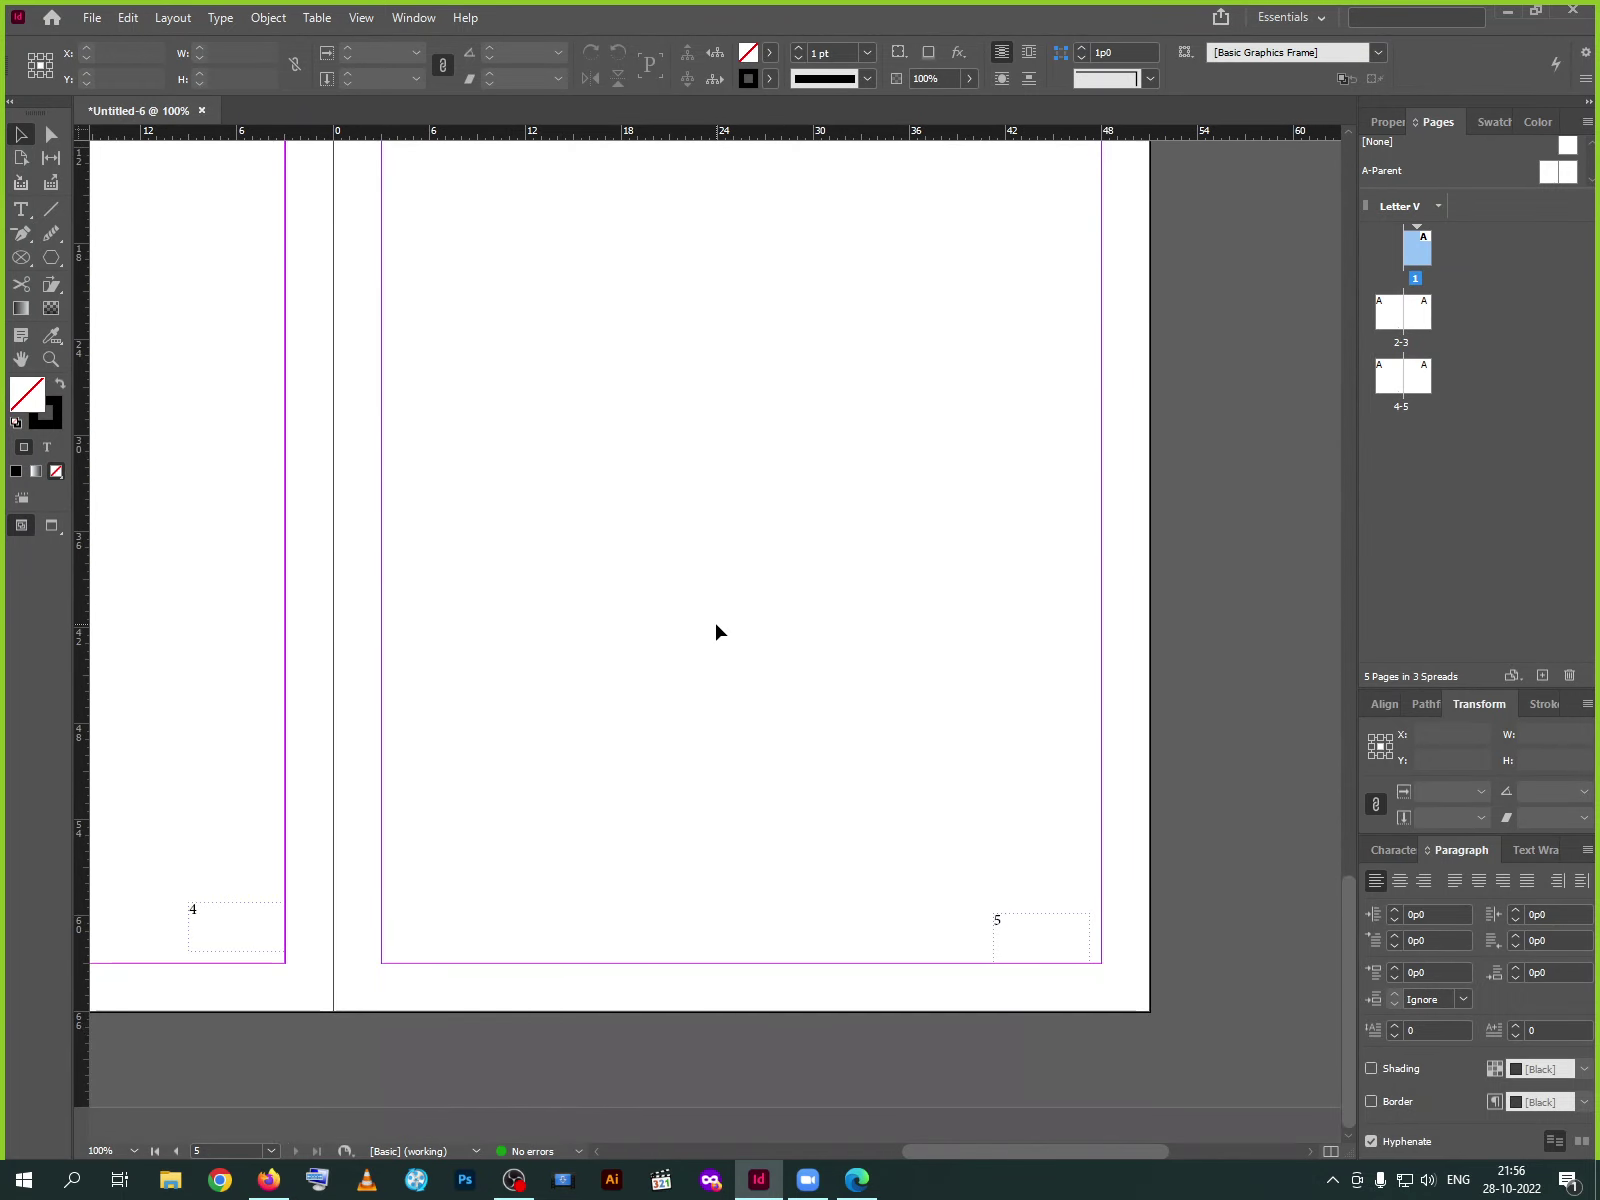
Insert 5 pages after page 1 using A-Parent, and check the page numbers through to the last page
click(172, 17)
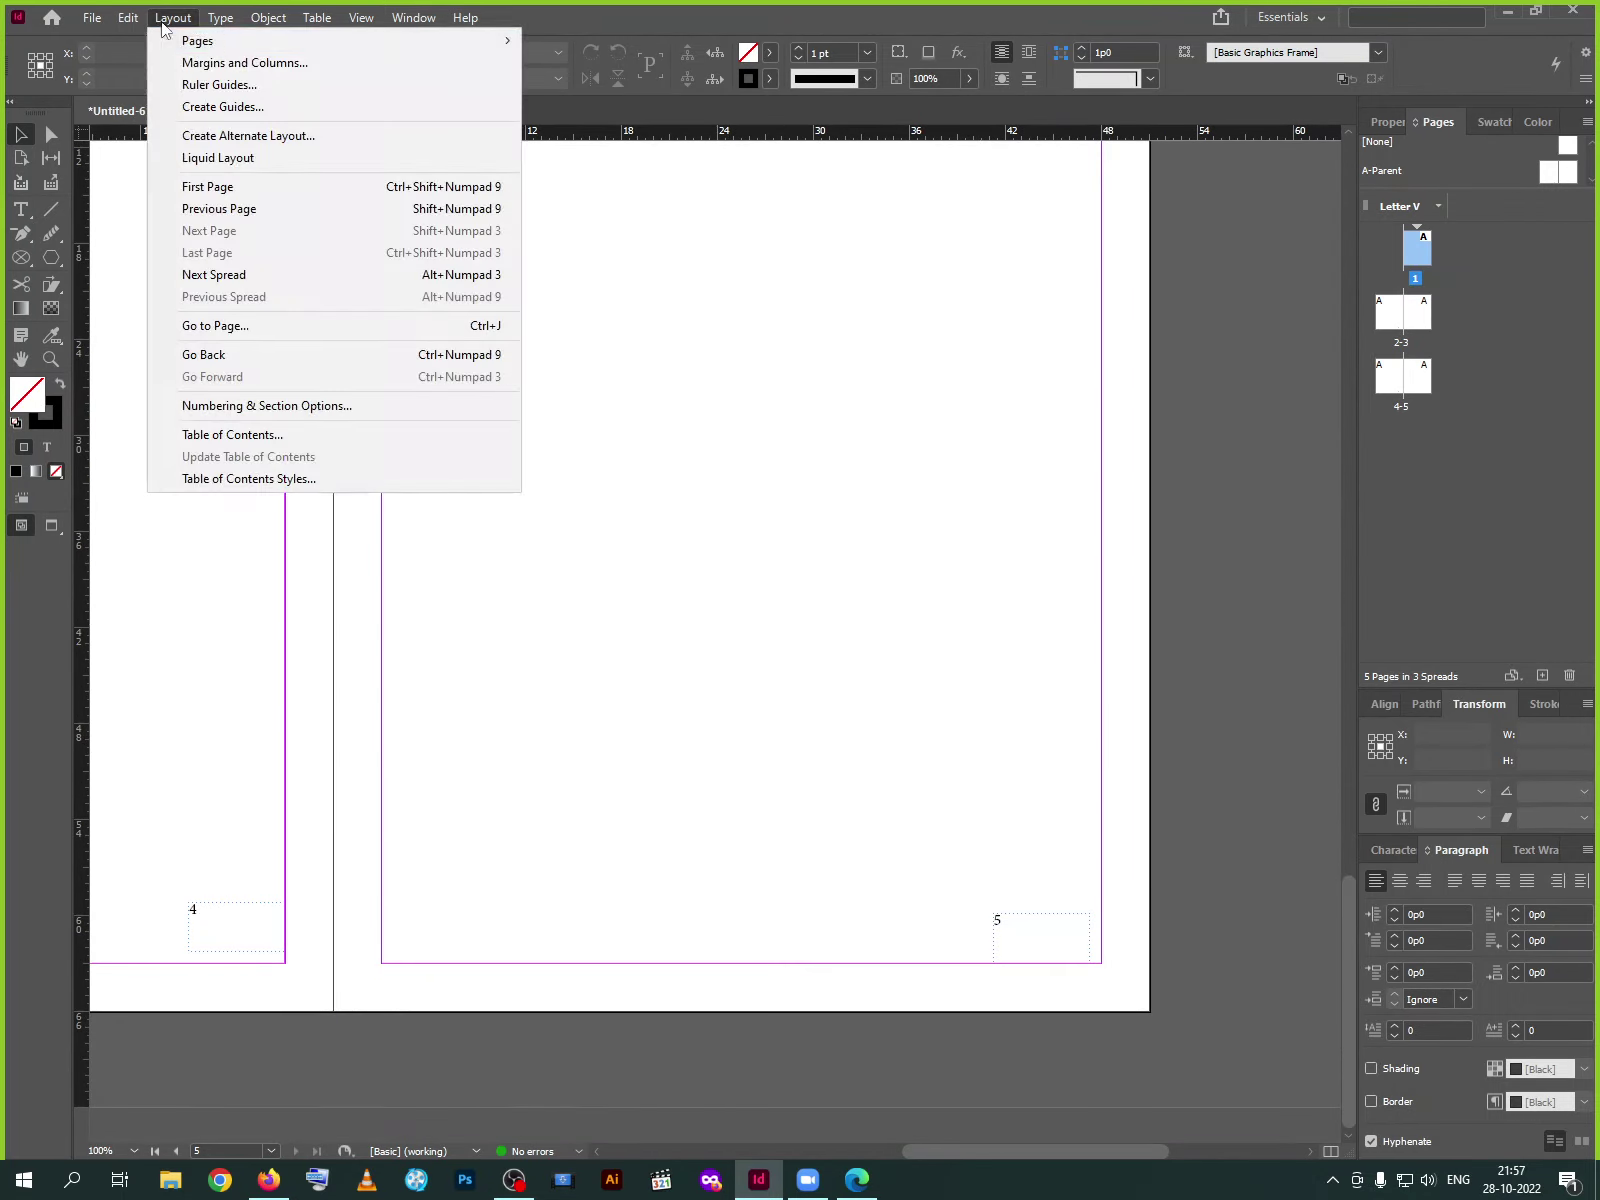
mouse_move(222, 38)
click(586, 63)
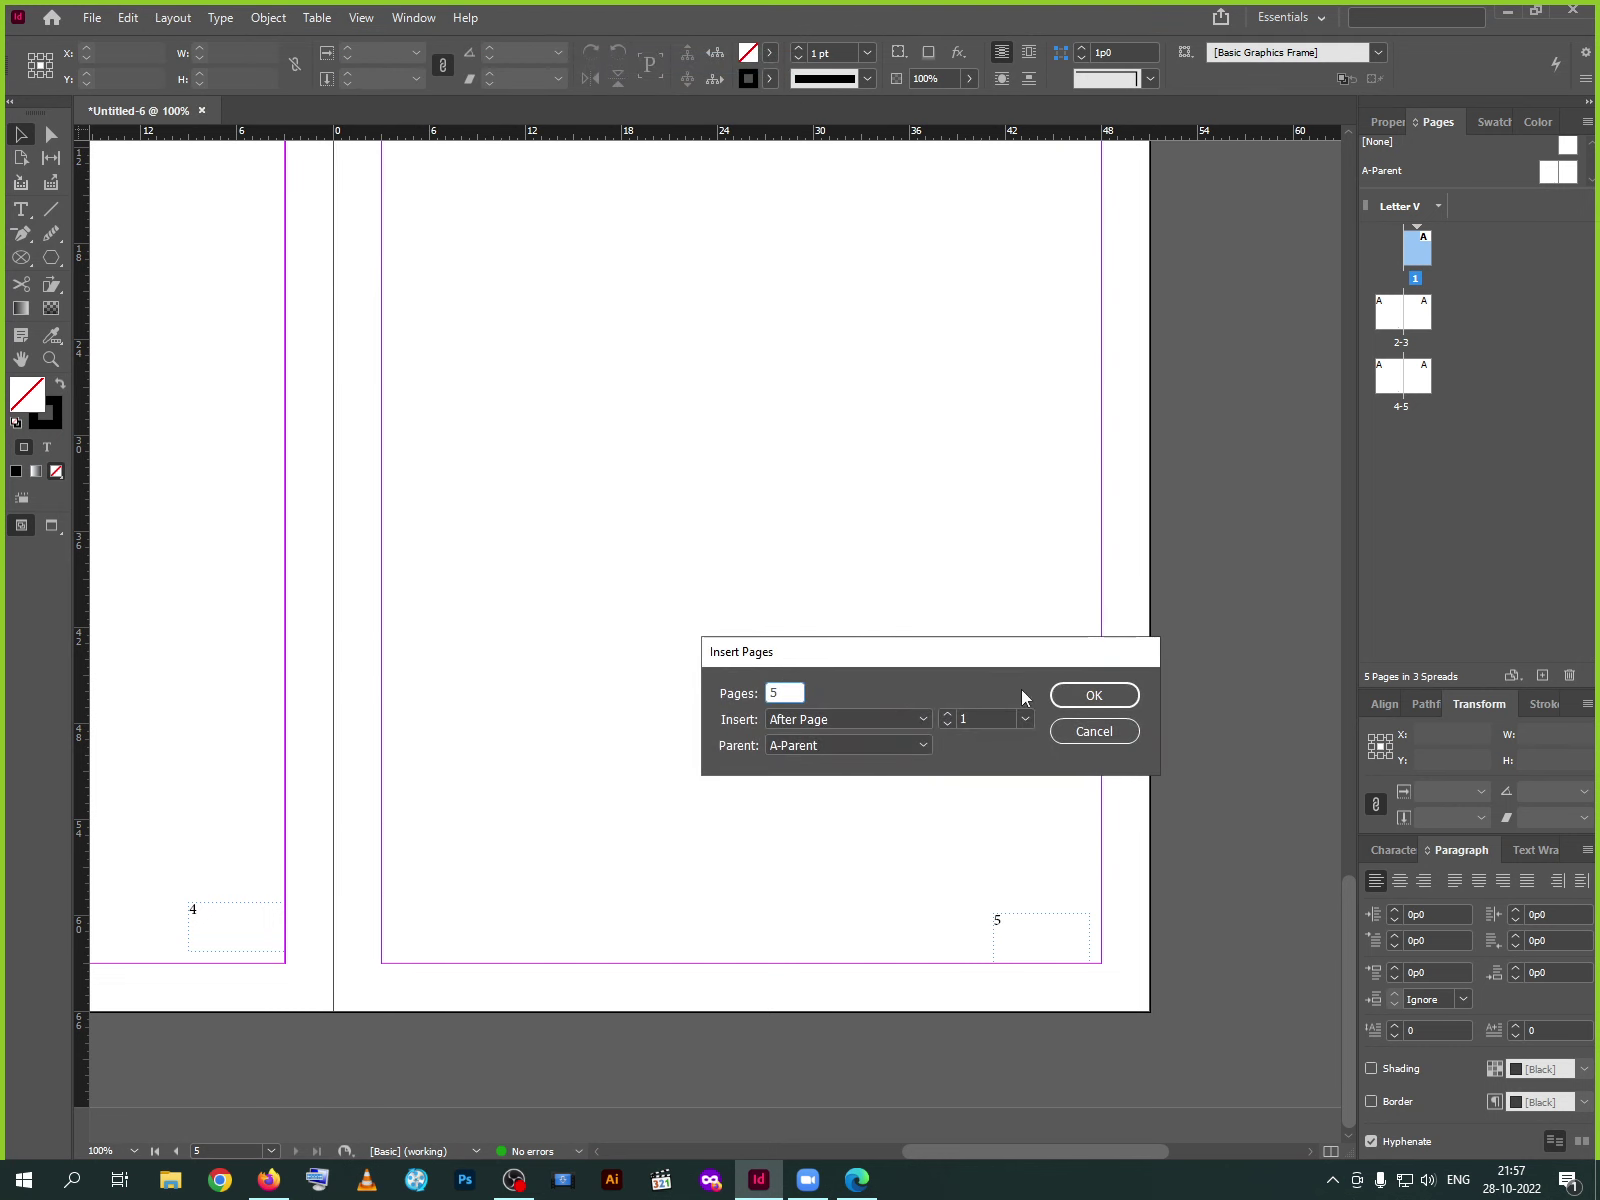
click(1082, 704)
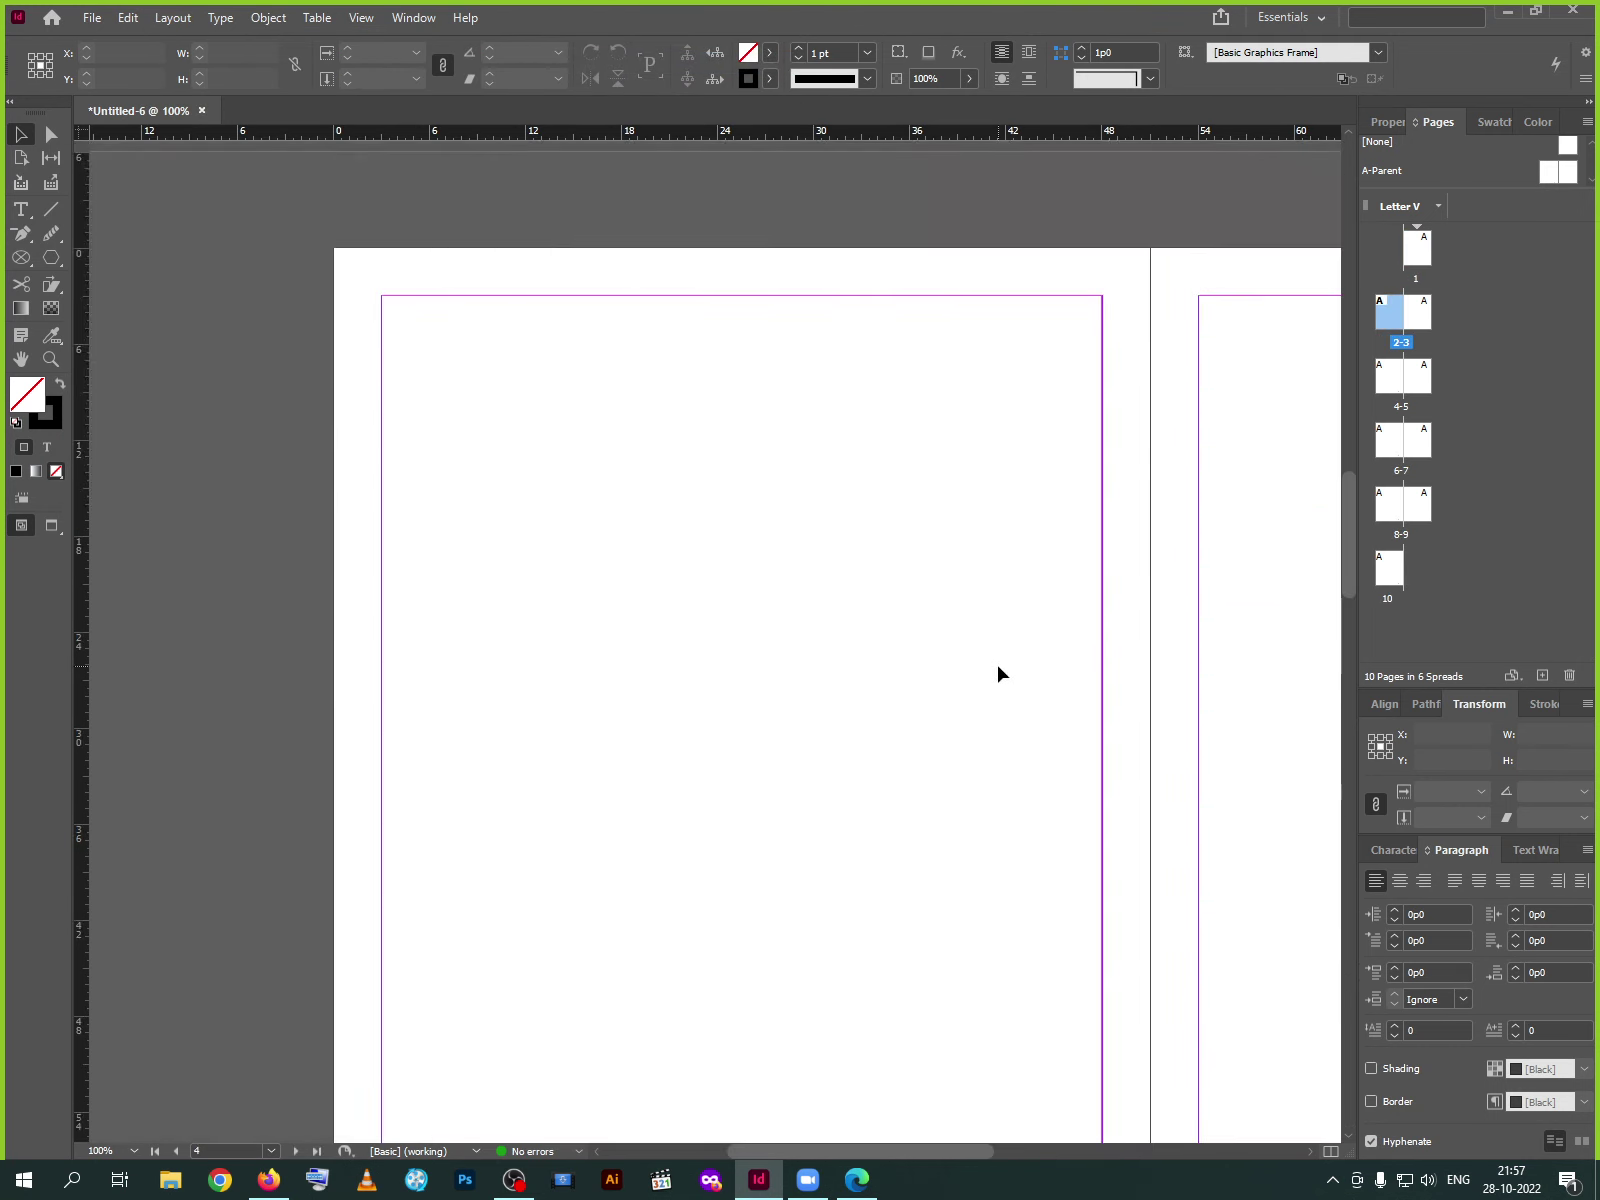
scroll(997, 672, down, 15)
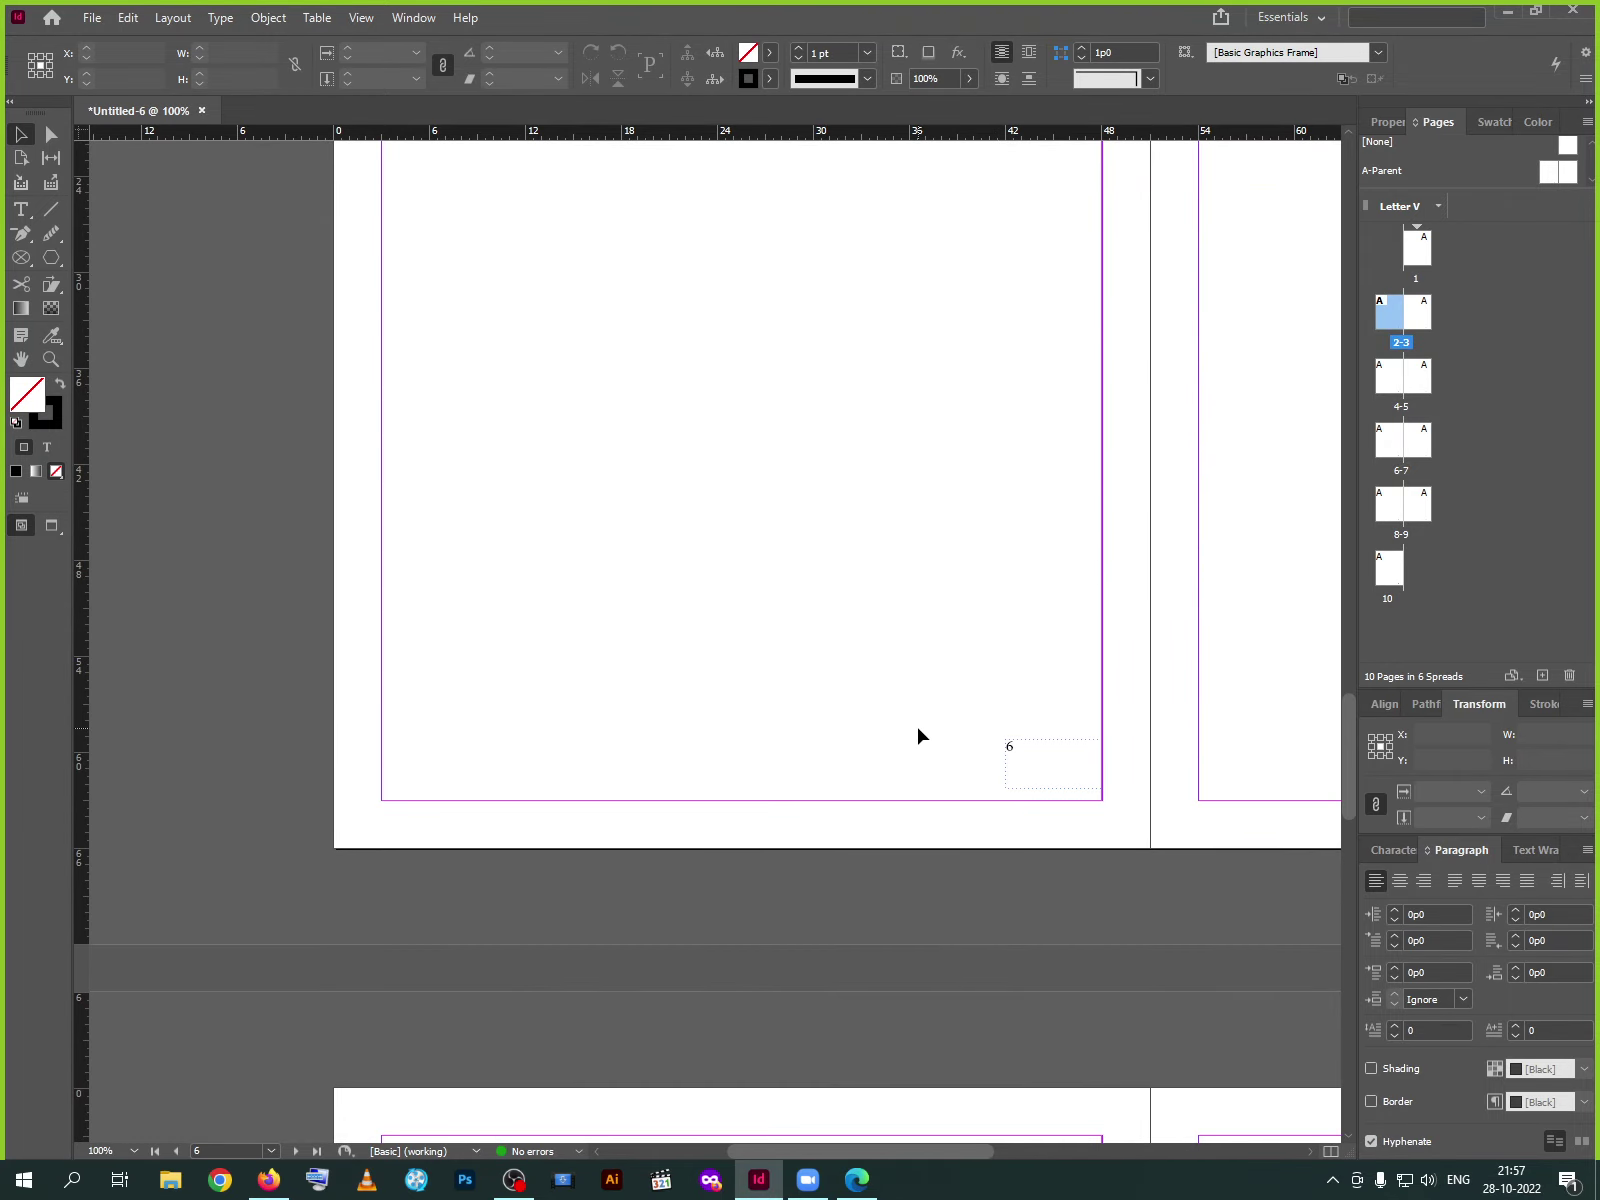
scroll(918, 733, down, 8)
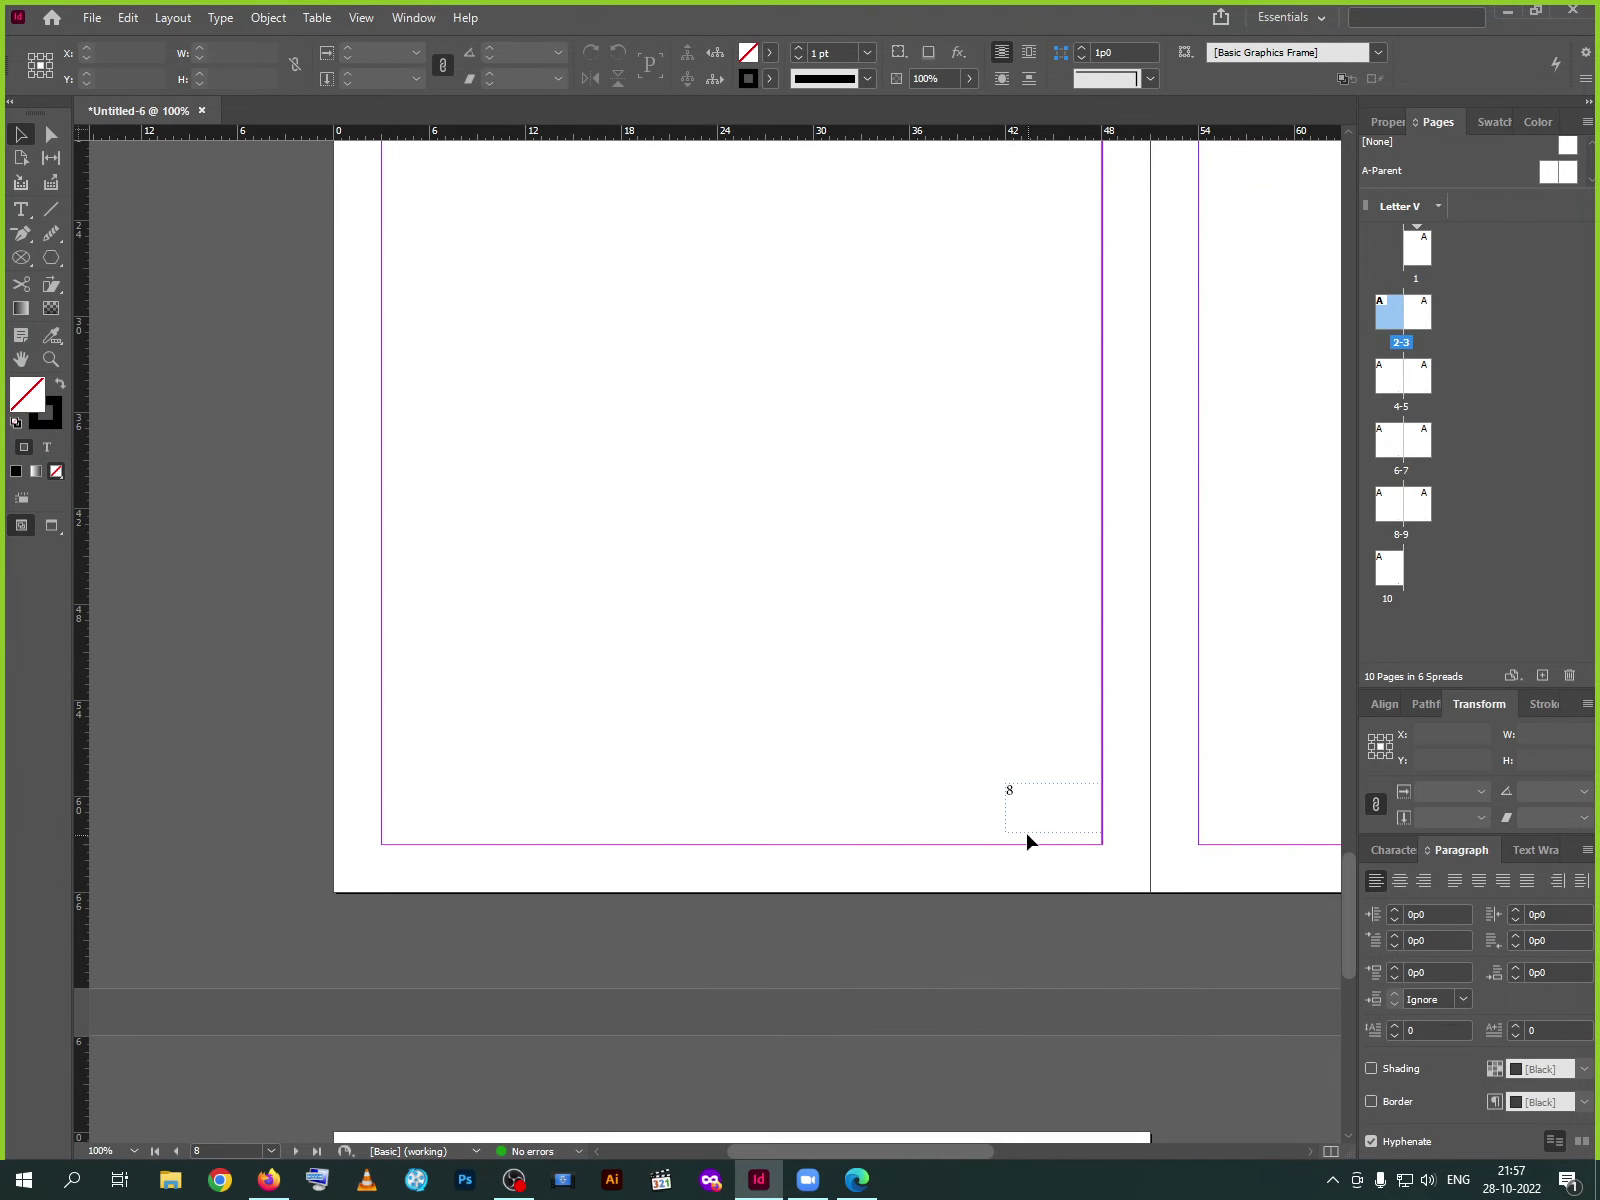
drag(982, 1151, 1176, 1151)
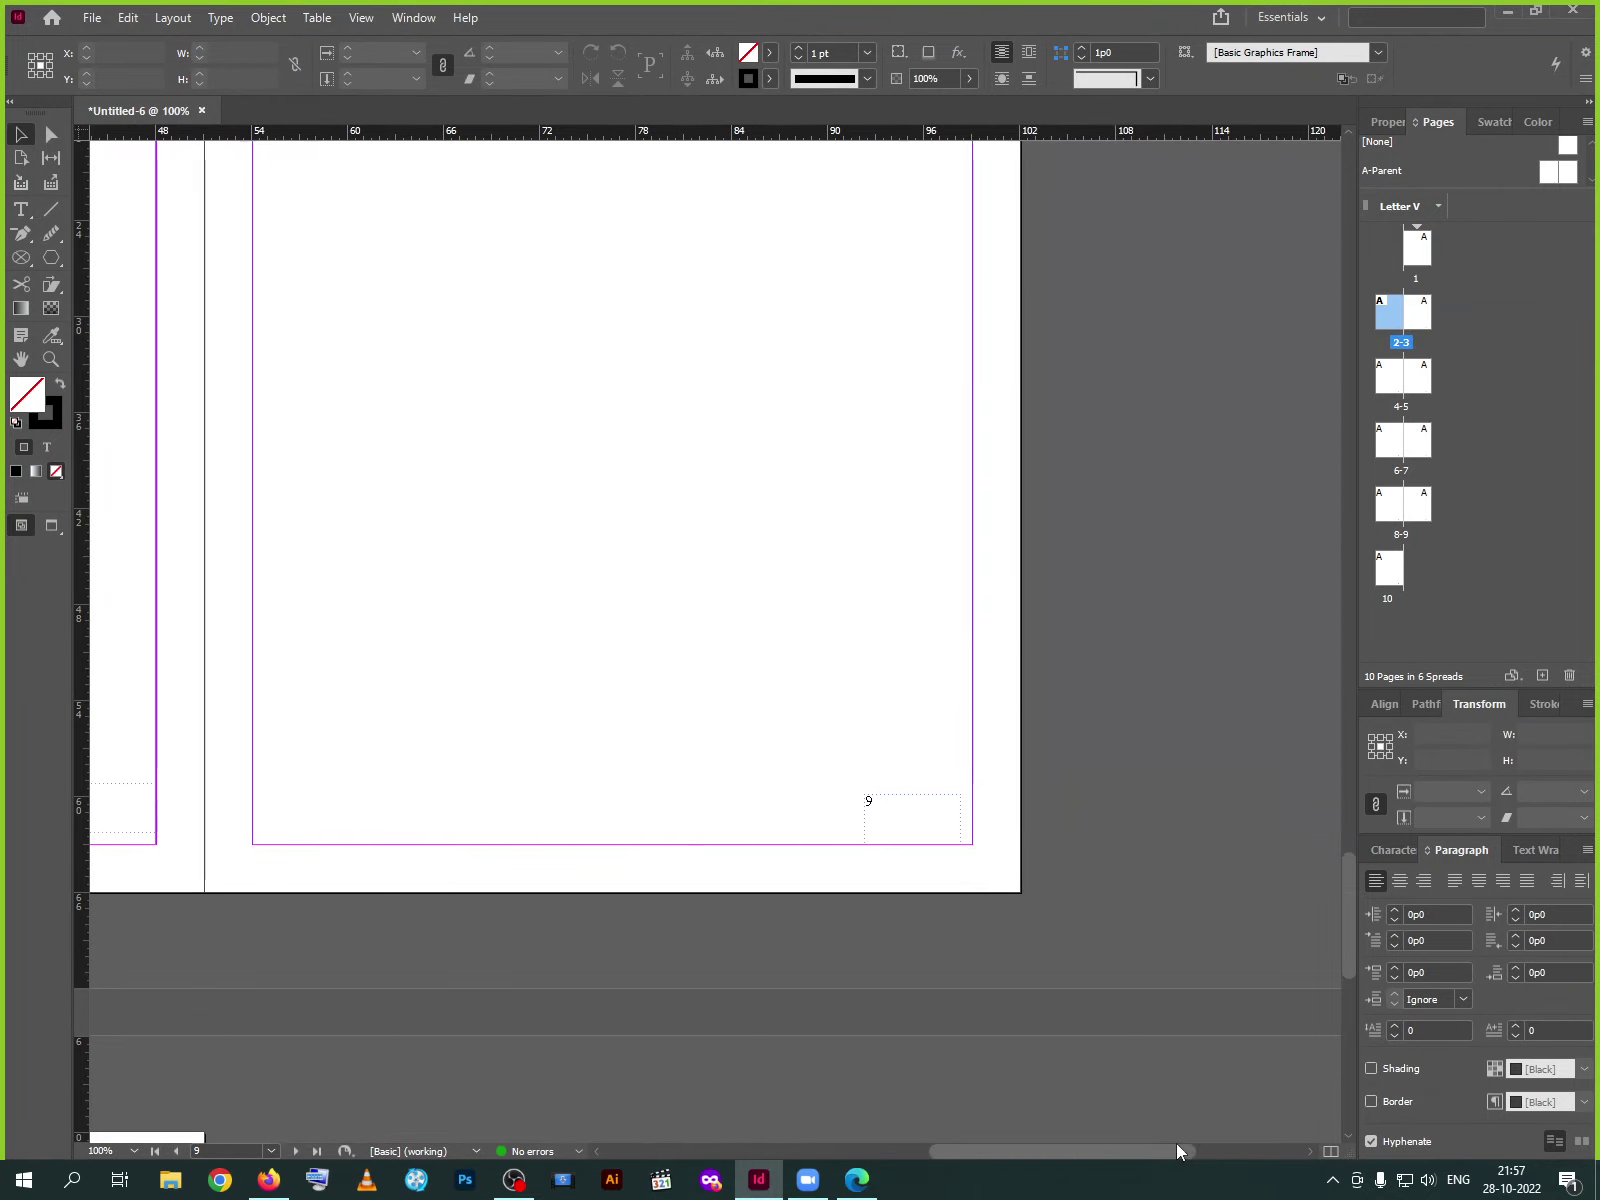
scroll(940, 900, down, 12)
scroll(853, 1152, left, 6)
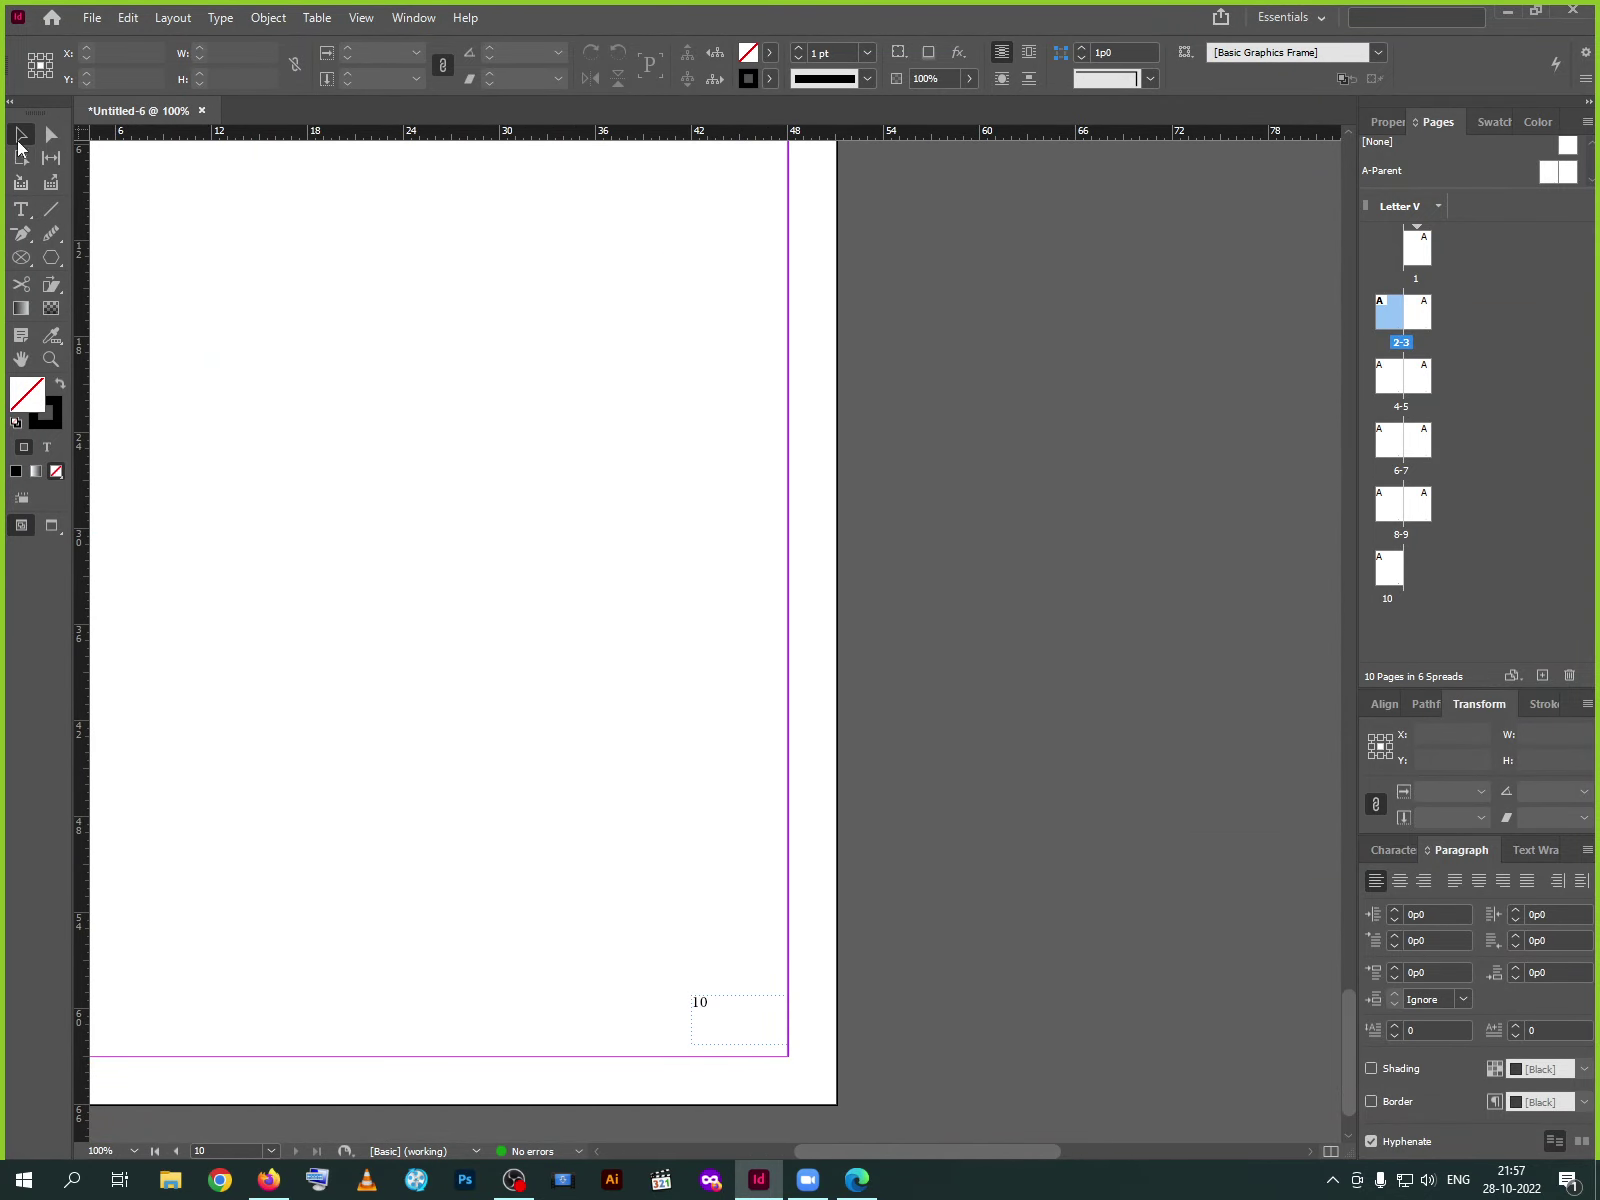
Start a new section at page 2 with automatic page numbering in the i, ii, iii, iv... style
click(172, 17)
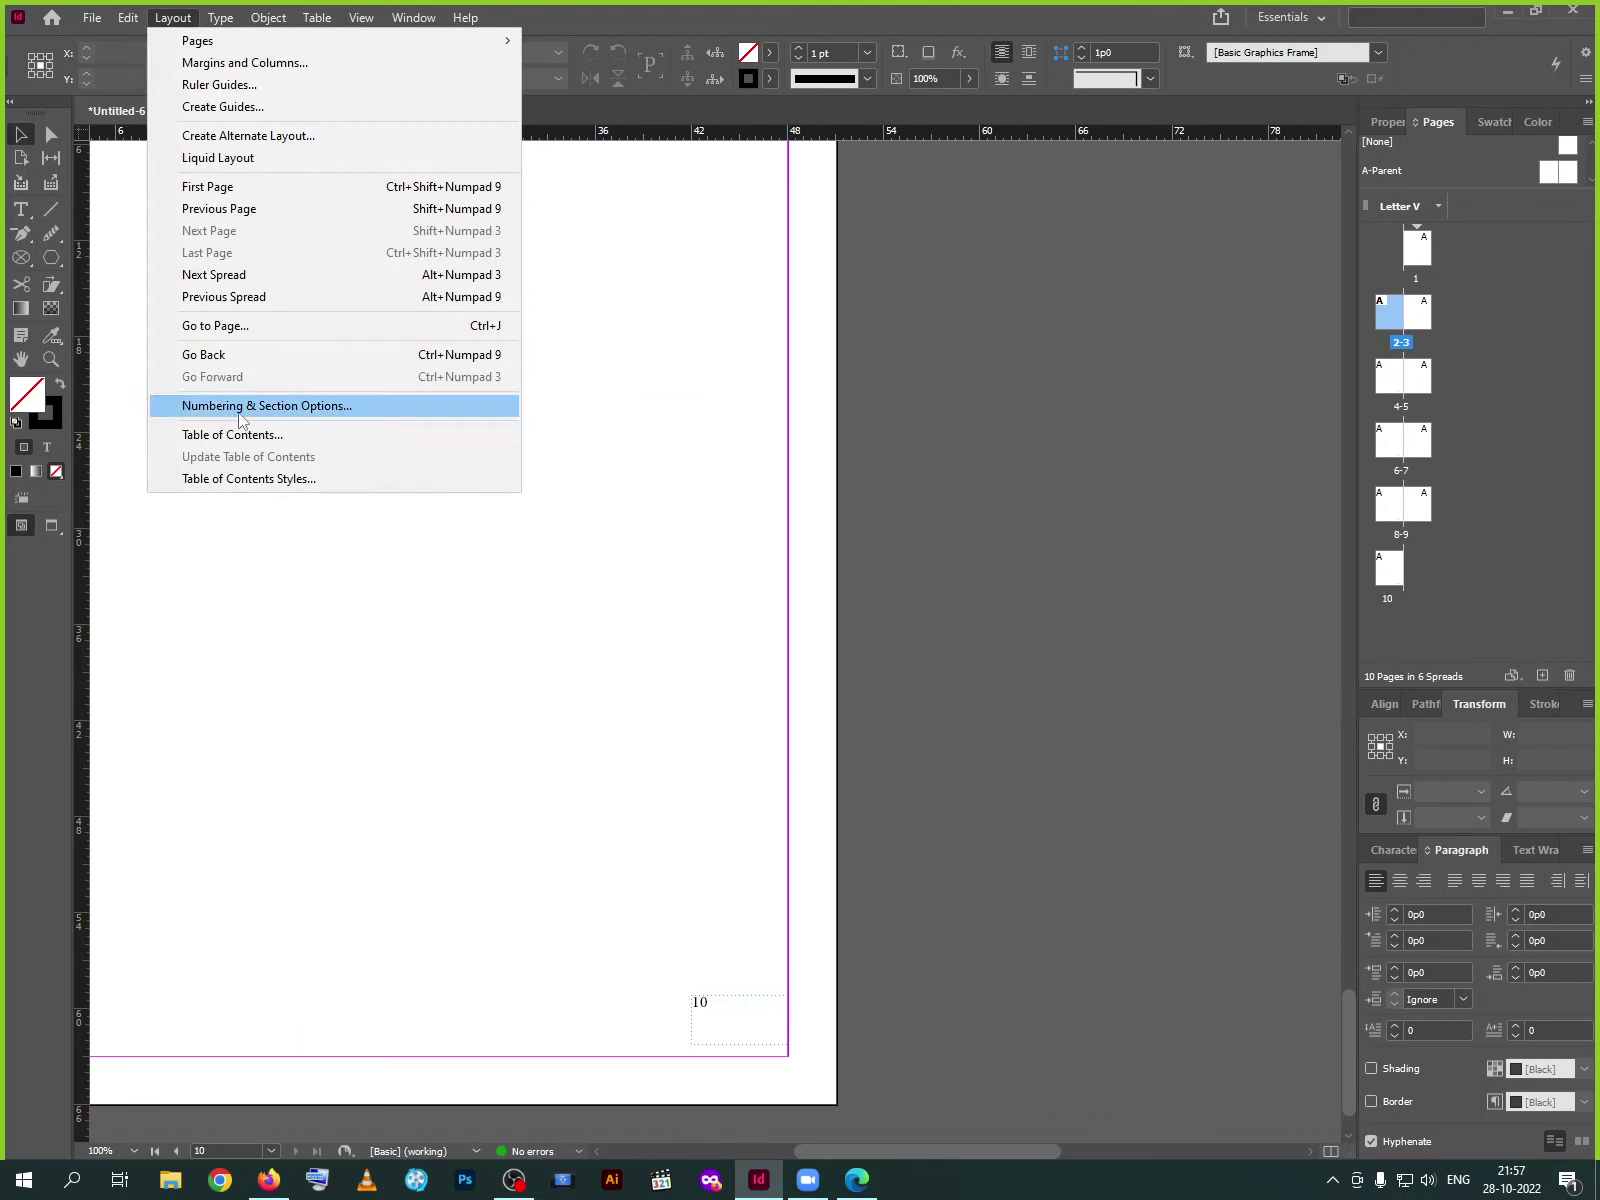
click(270, 408)
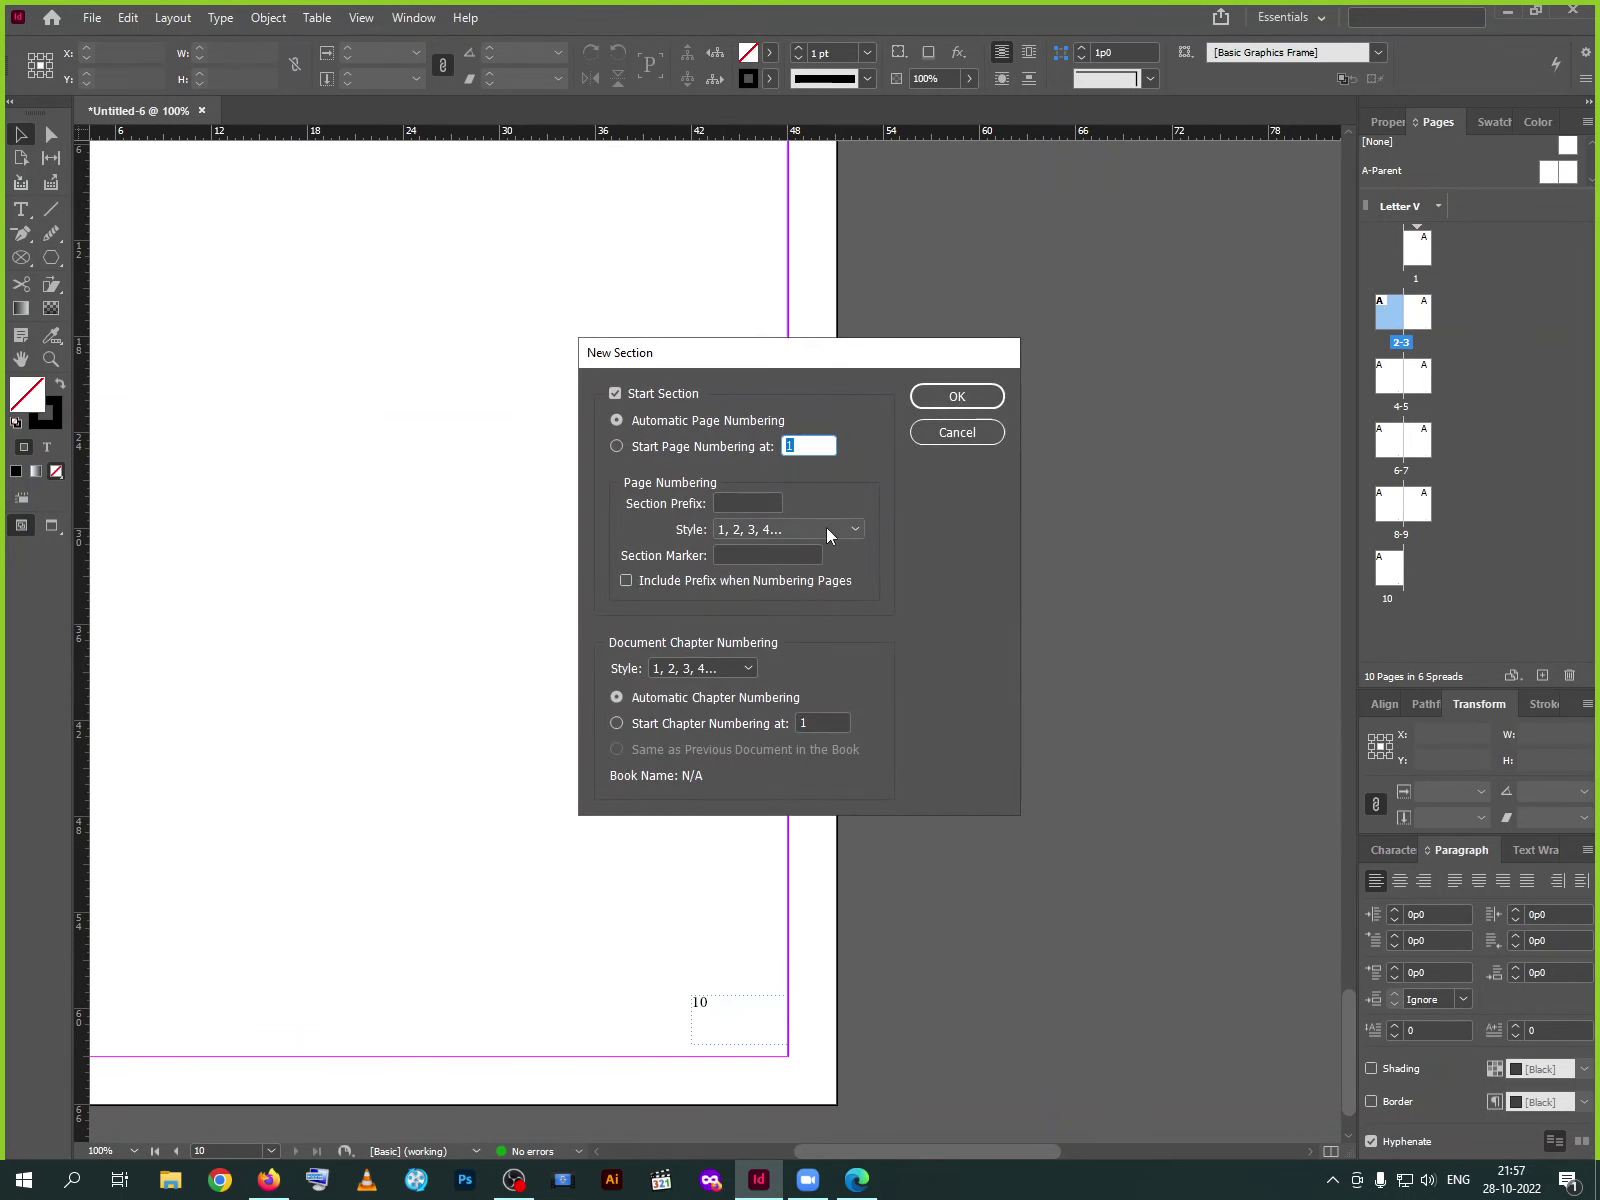
click(826, 528)
click(833, 533)
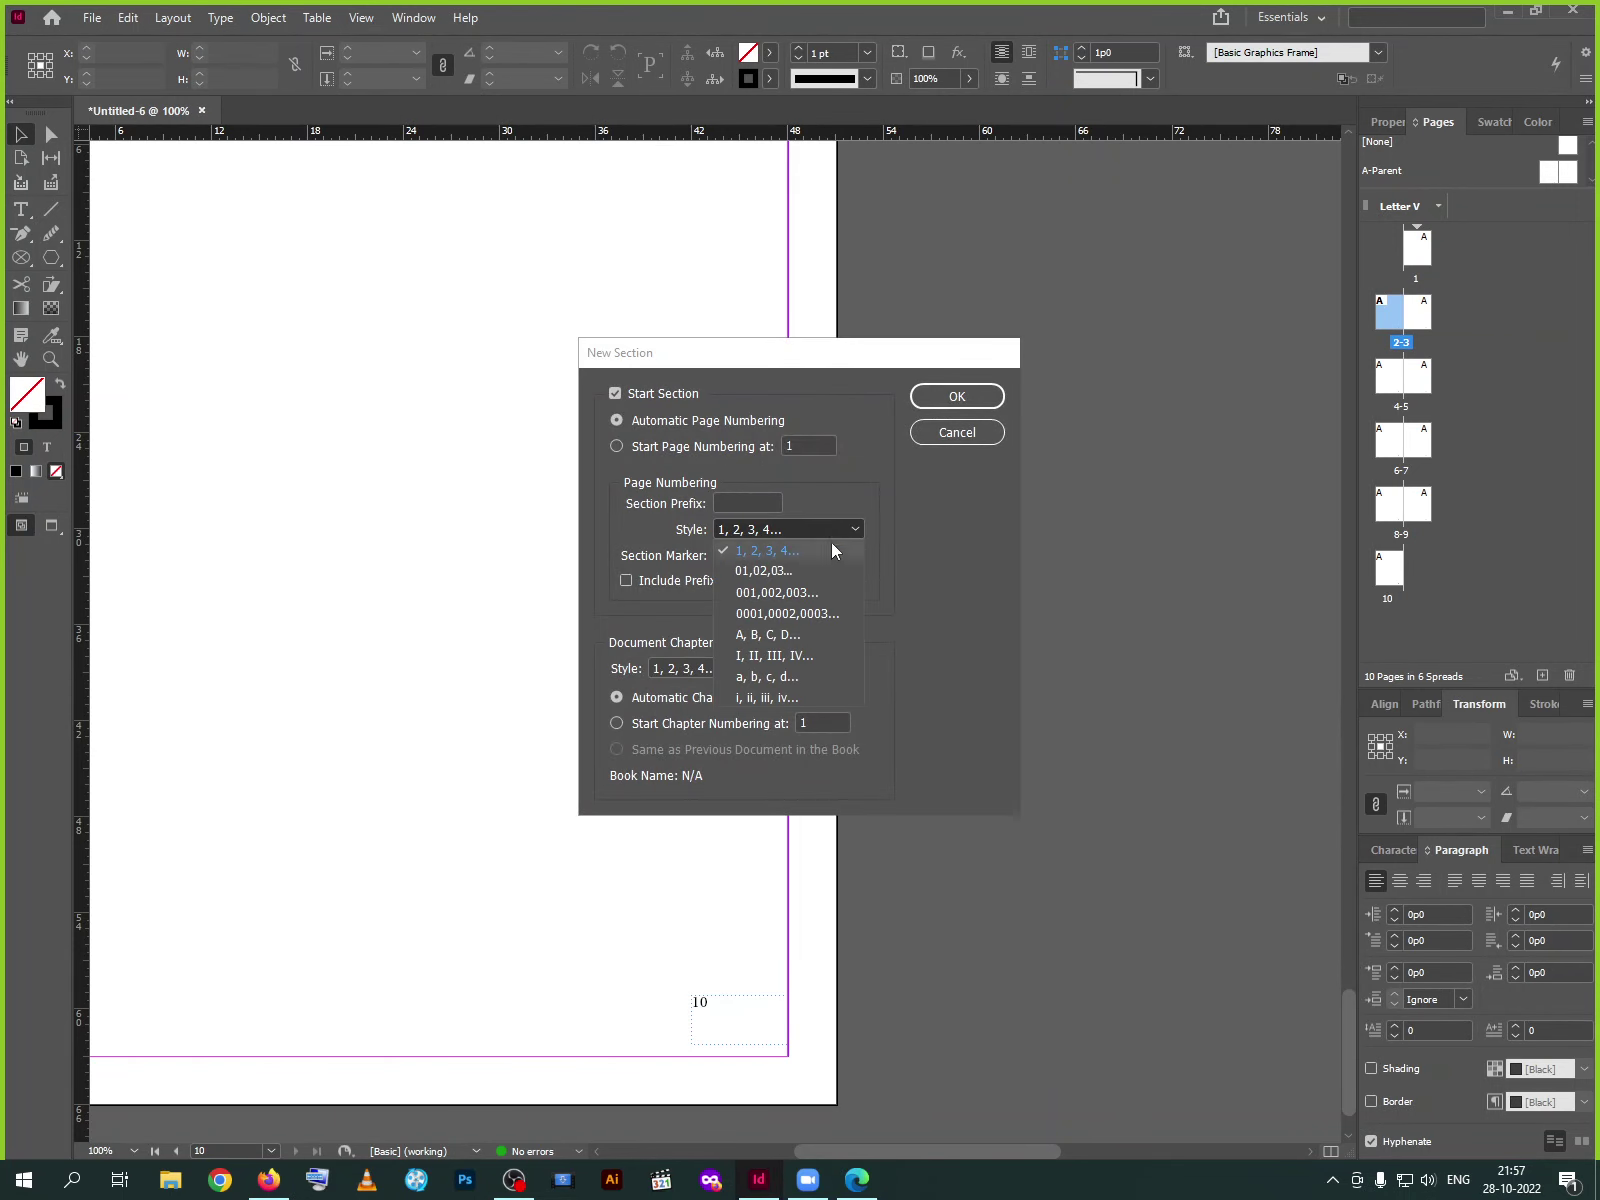
click(770, 696)
click(955, 400)
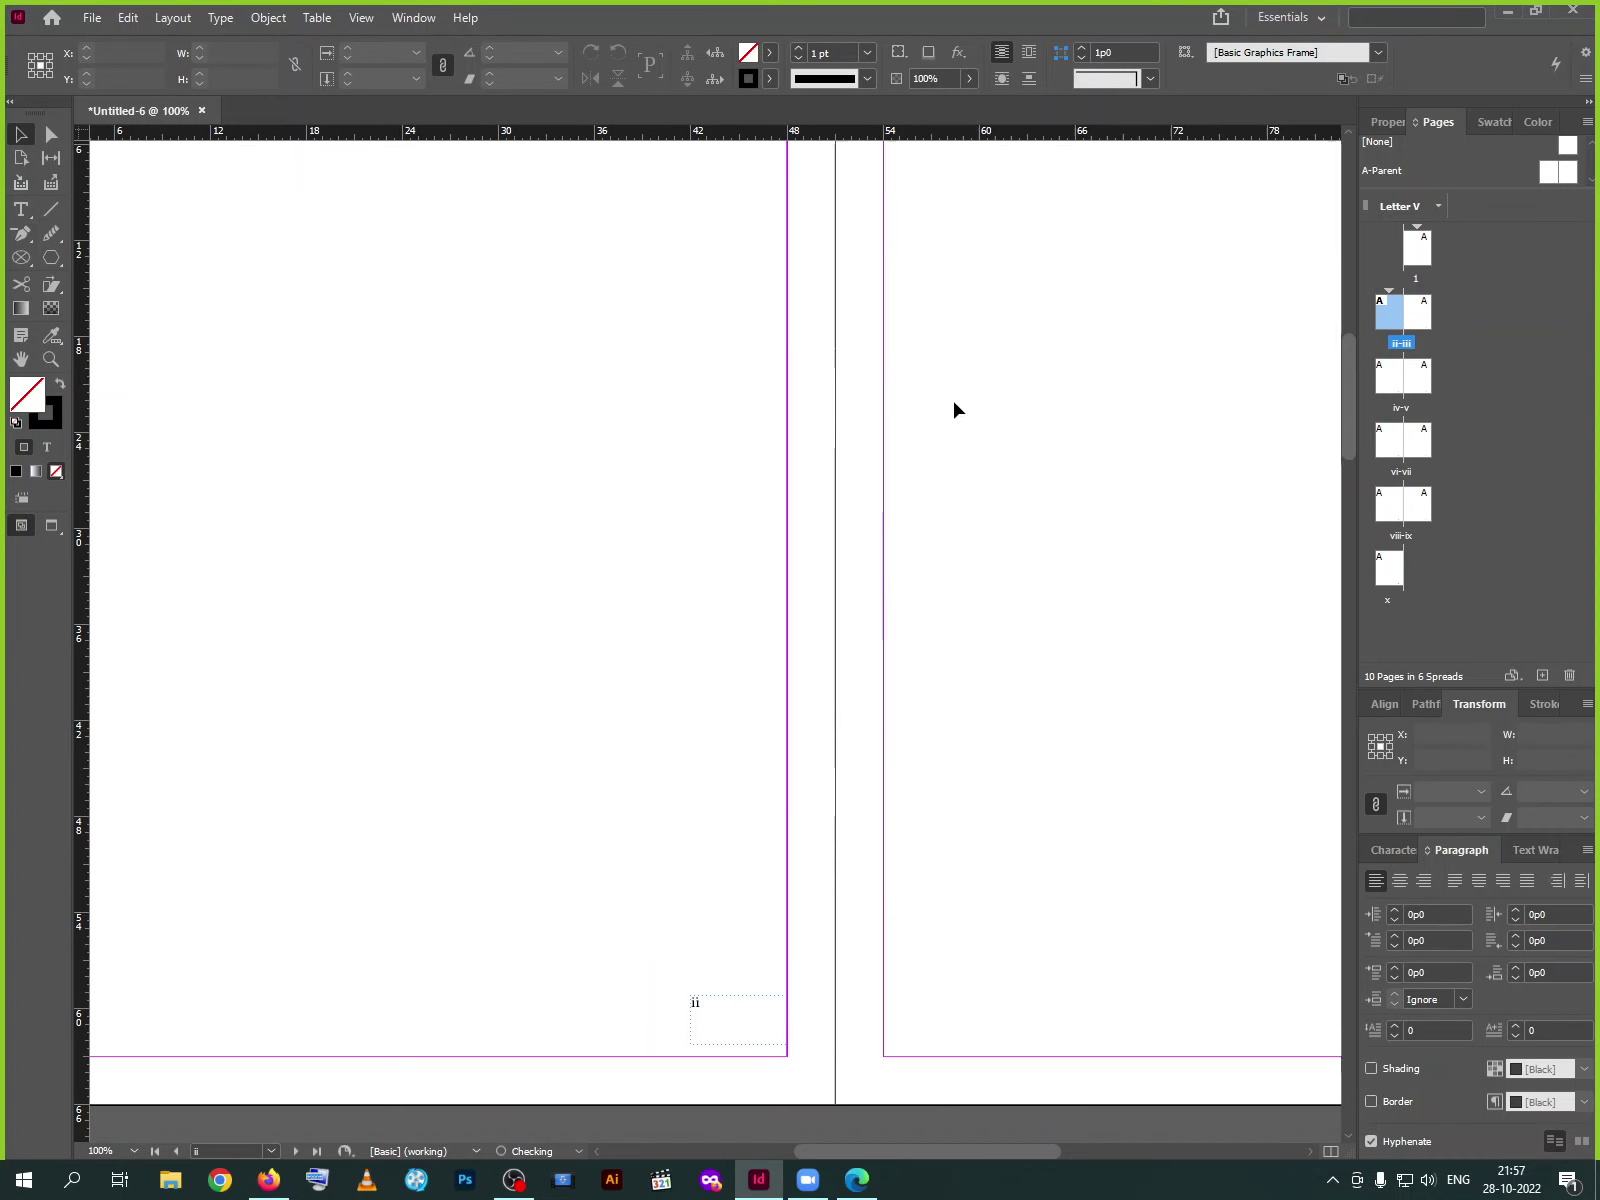
Change the page numbering style of the section starting at page ii to A, B, C, D..
scroll(728, 964, down, 12)
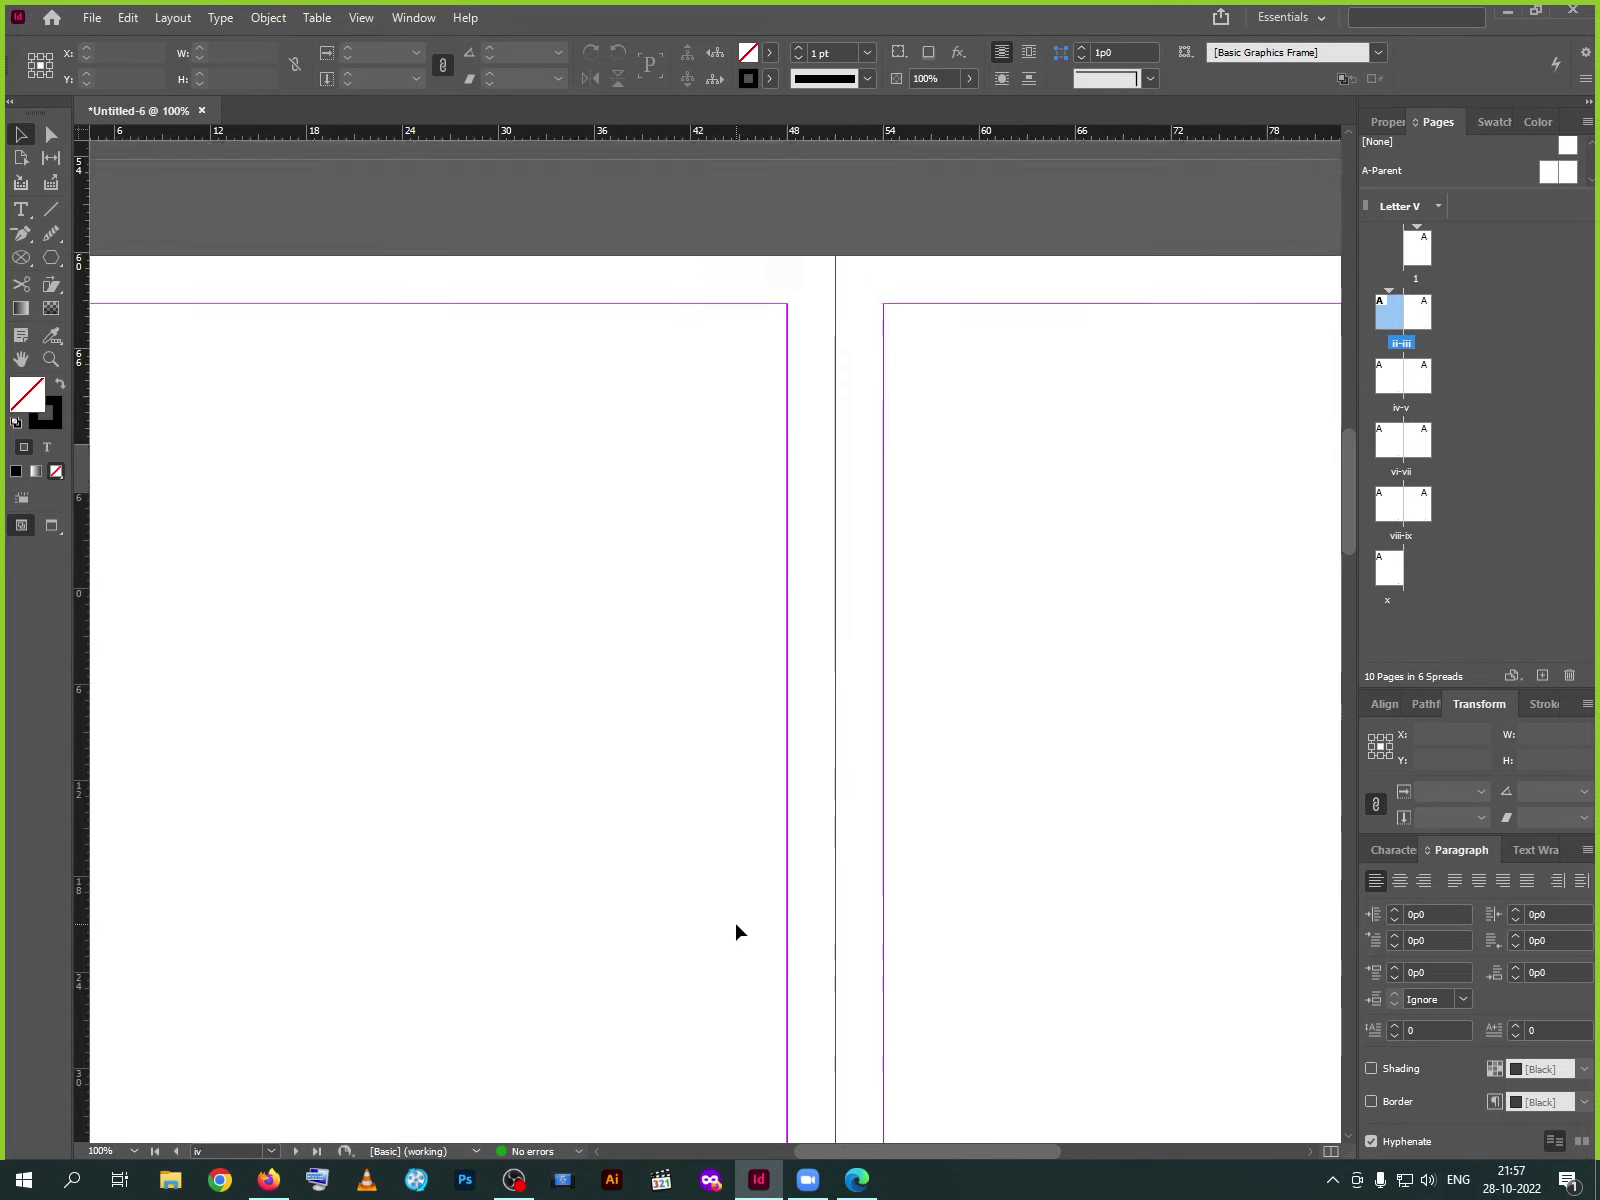
click(50, 359)
drag(655, 836, 800, 950)
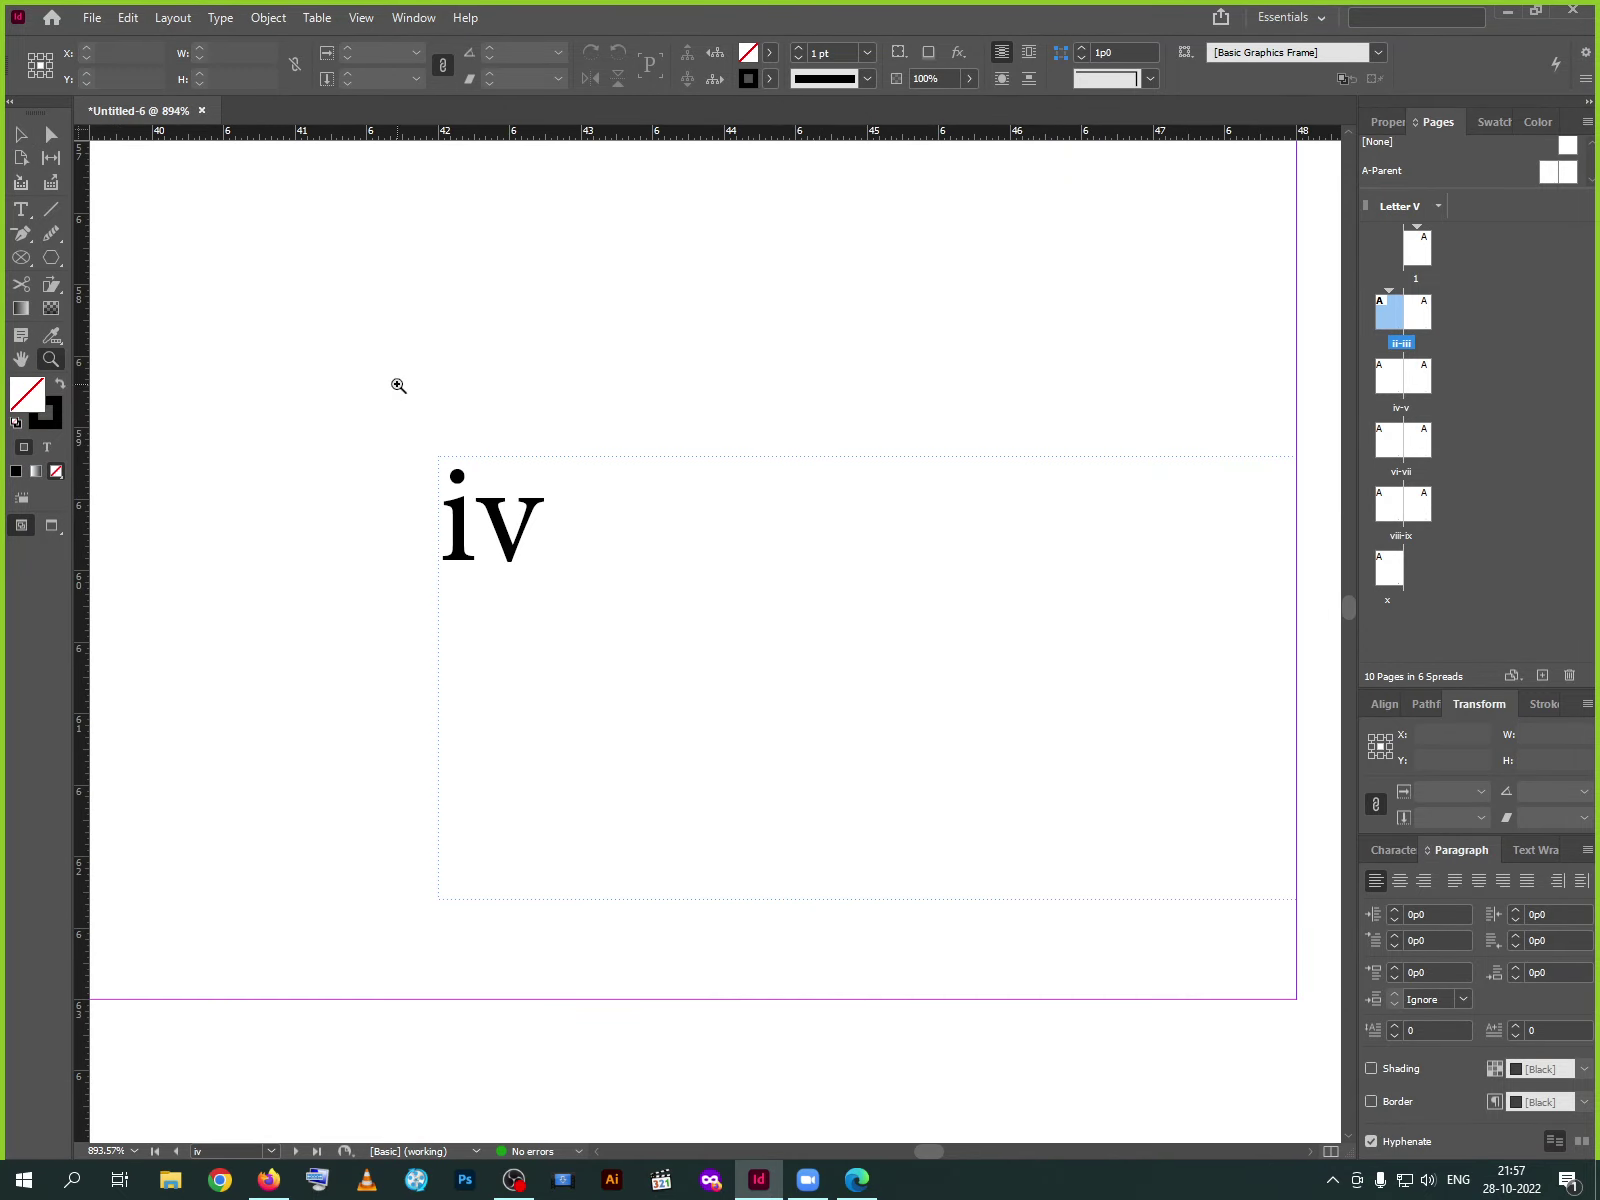
click(20, 135)
click(172, 17)
click(243, 407)
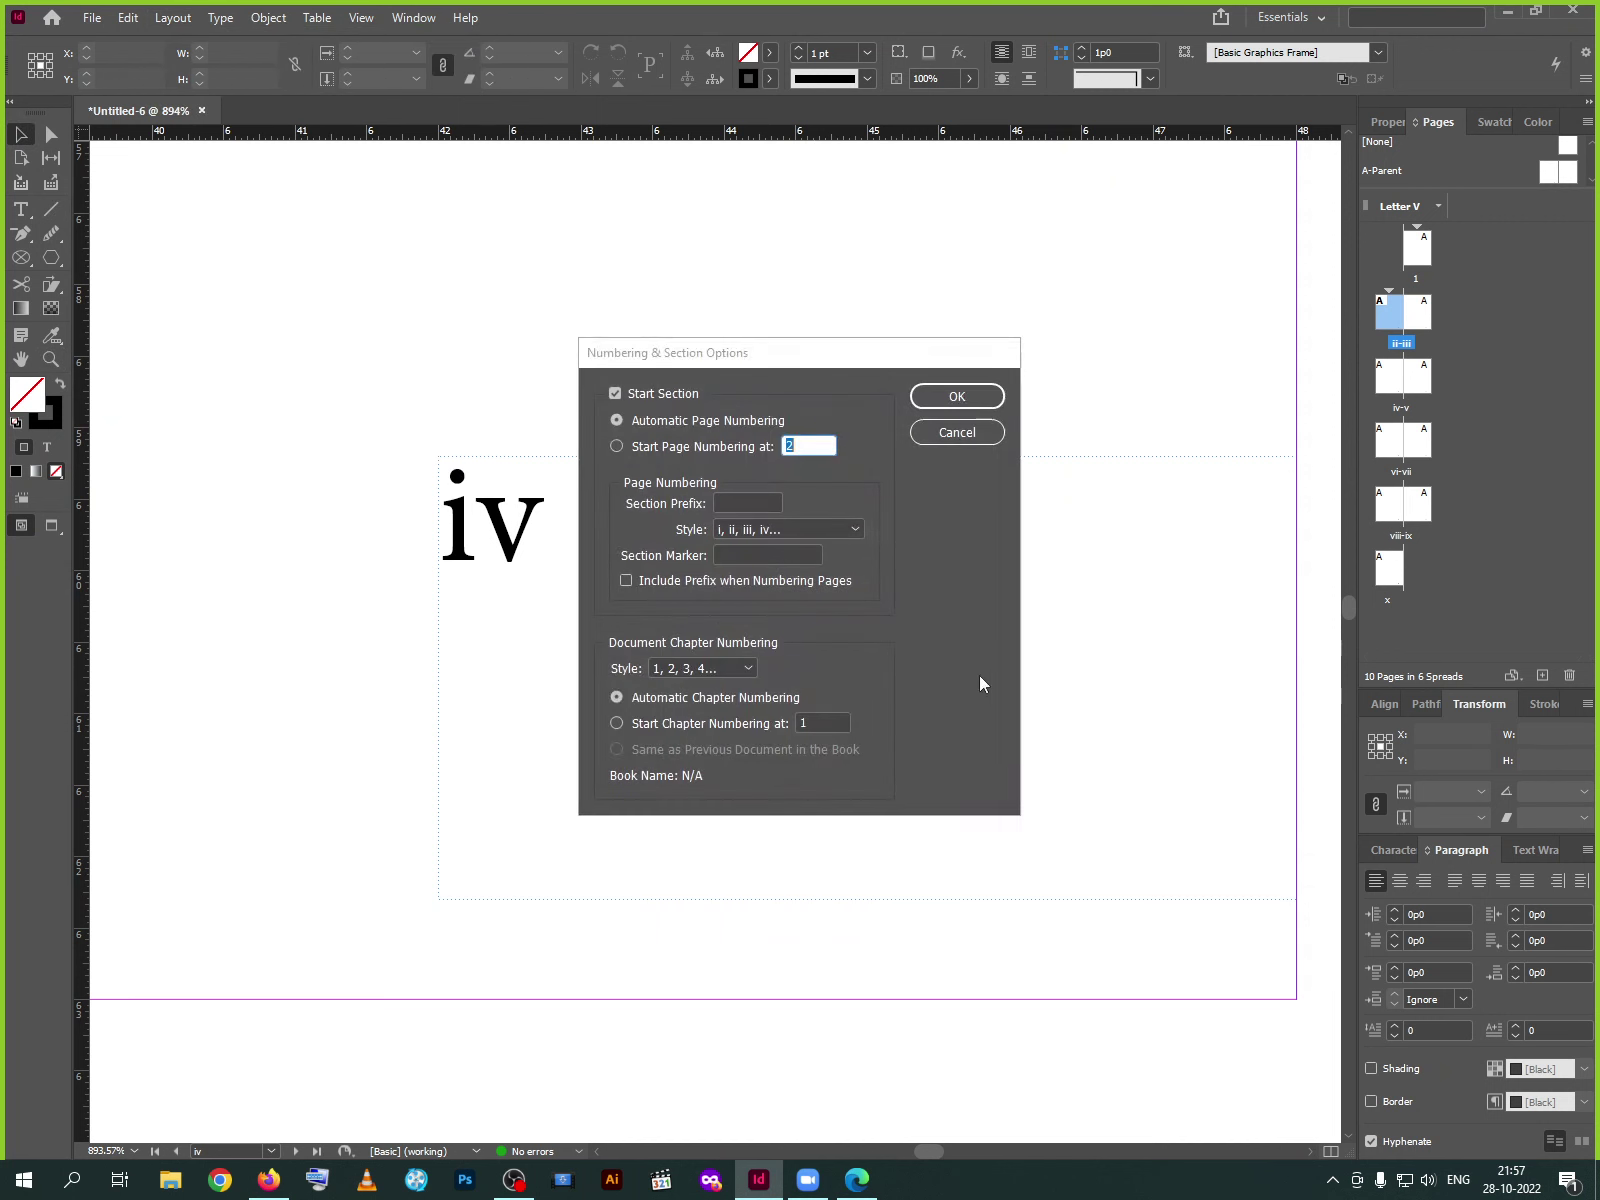
click(830, 532)
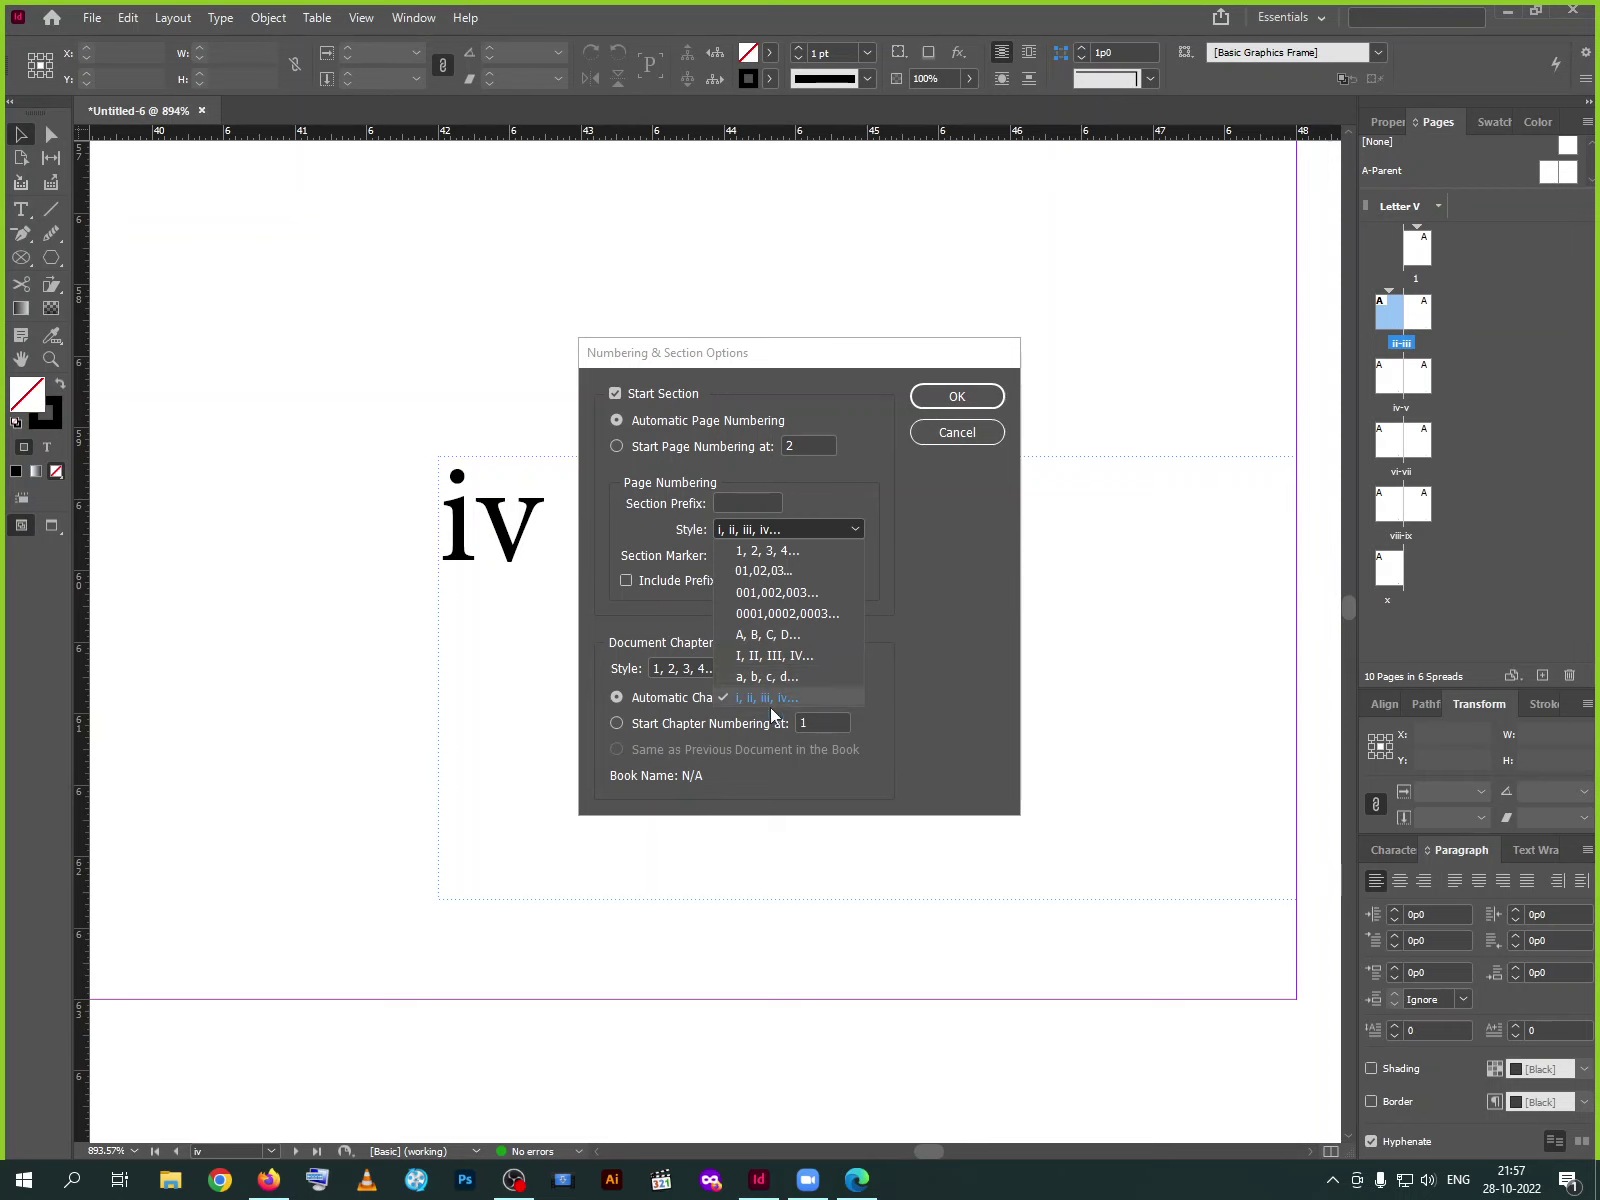
click(769, 636)
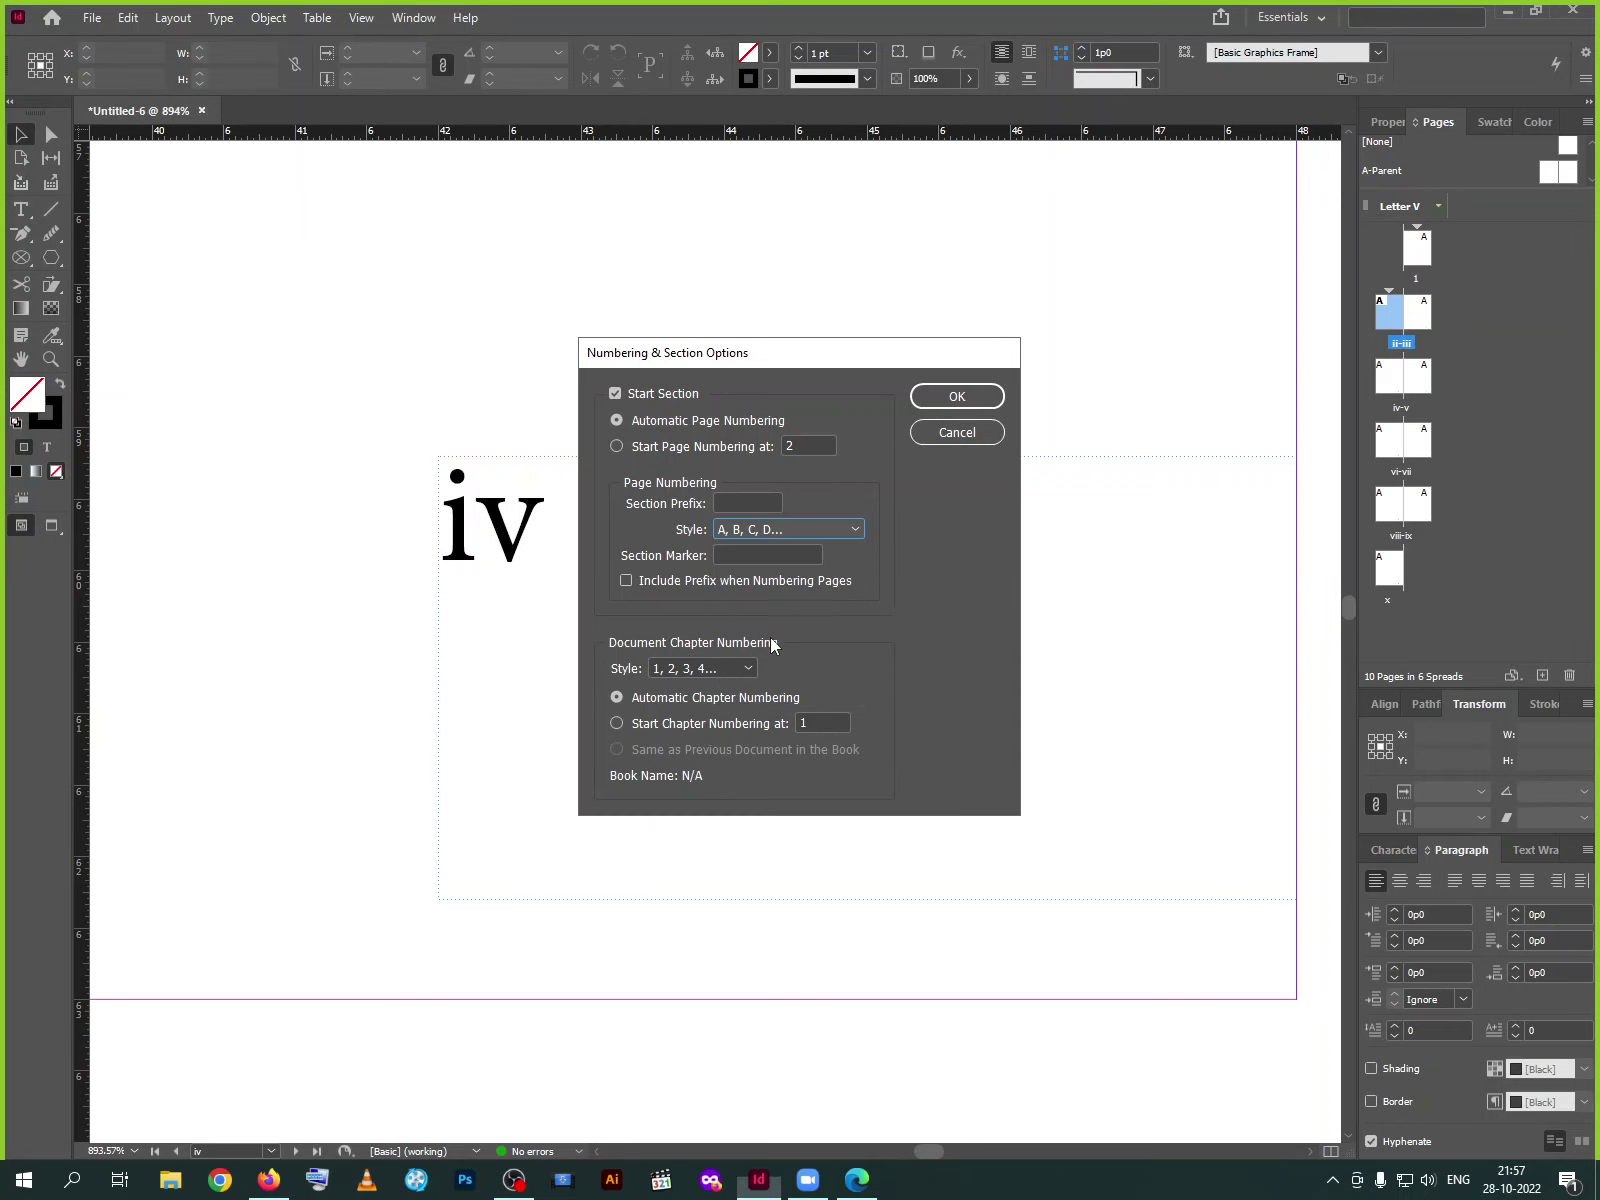
click(956, 396)
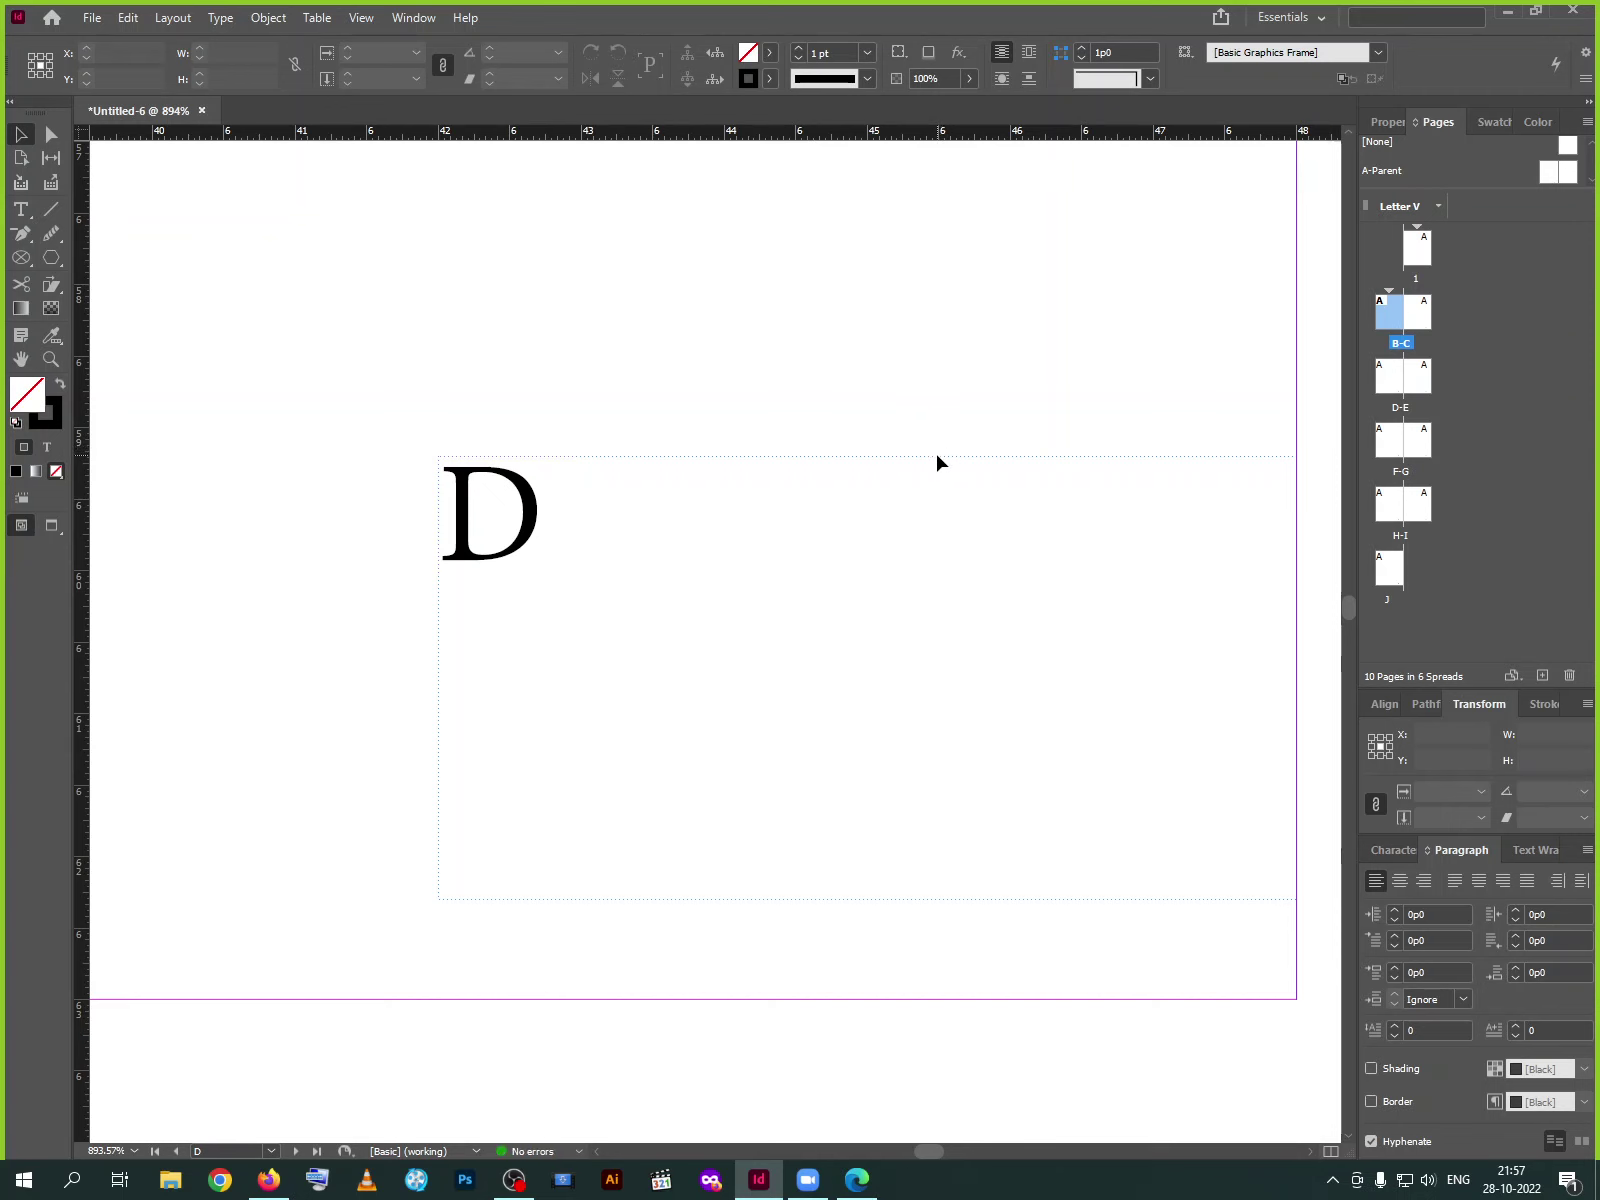
Examine the Table of Contents settings and the available entry styles, leaving without creating a table
click(172, 18)
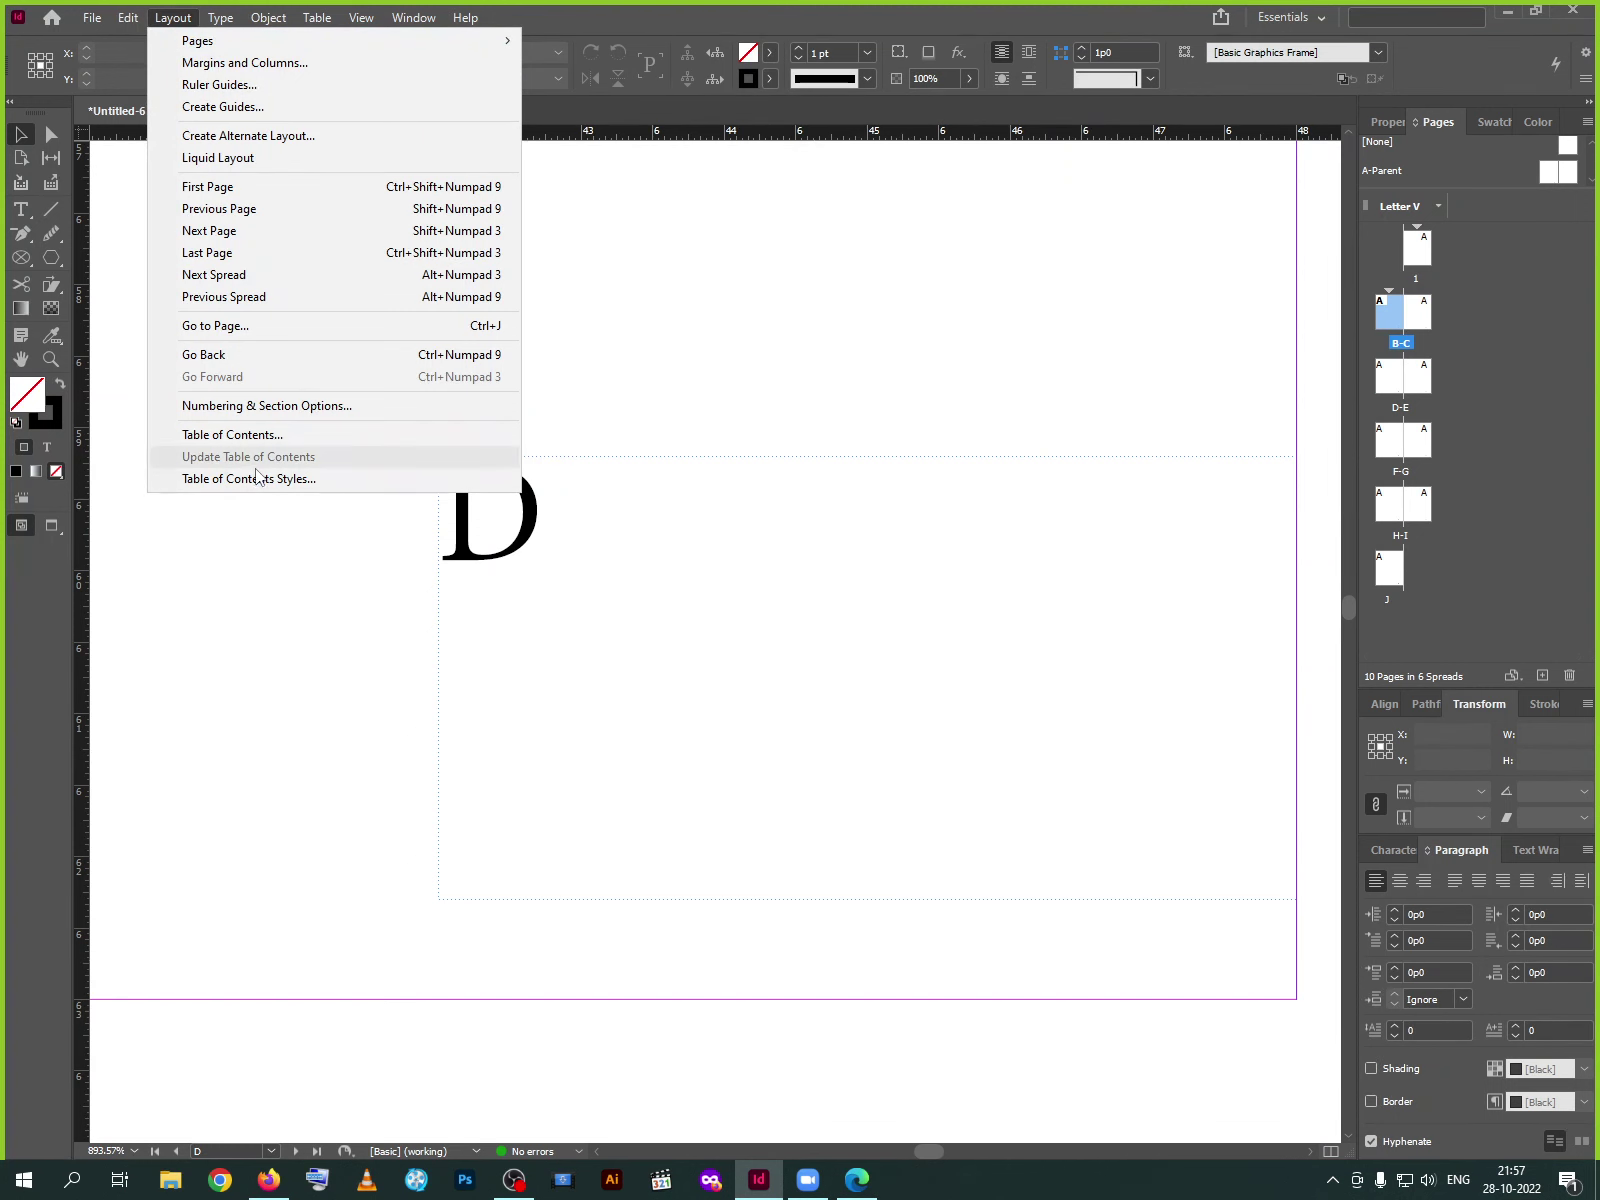
click(255, 434)
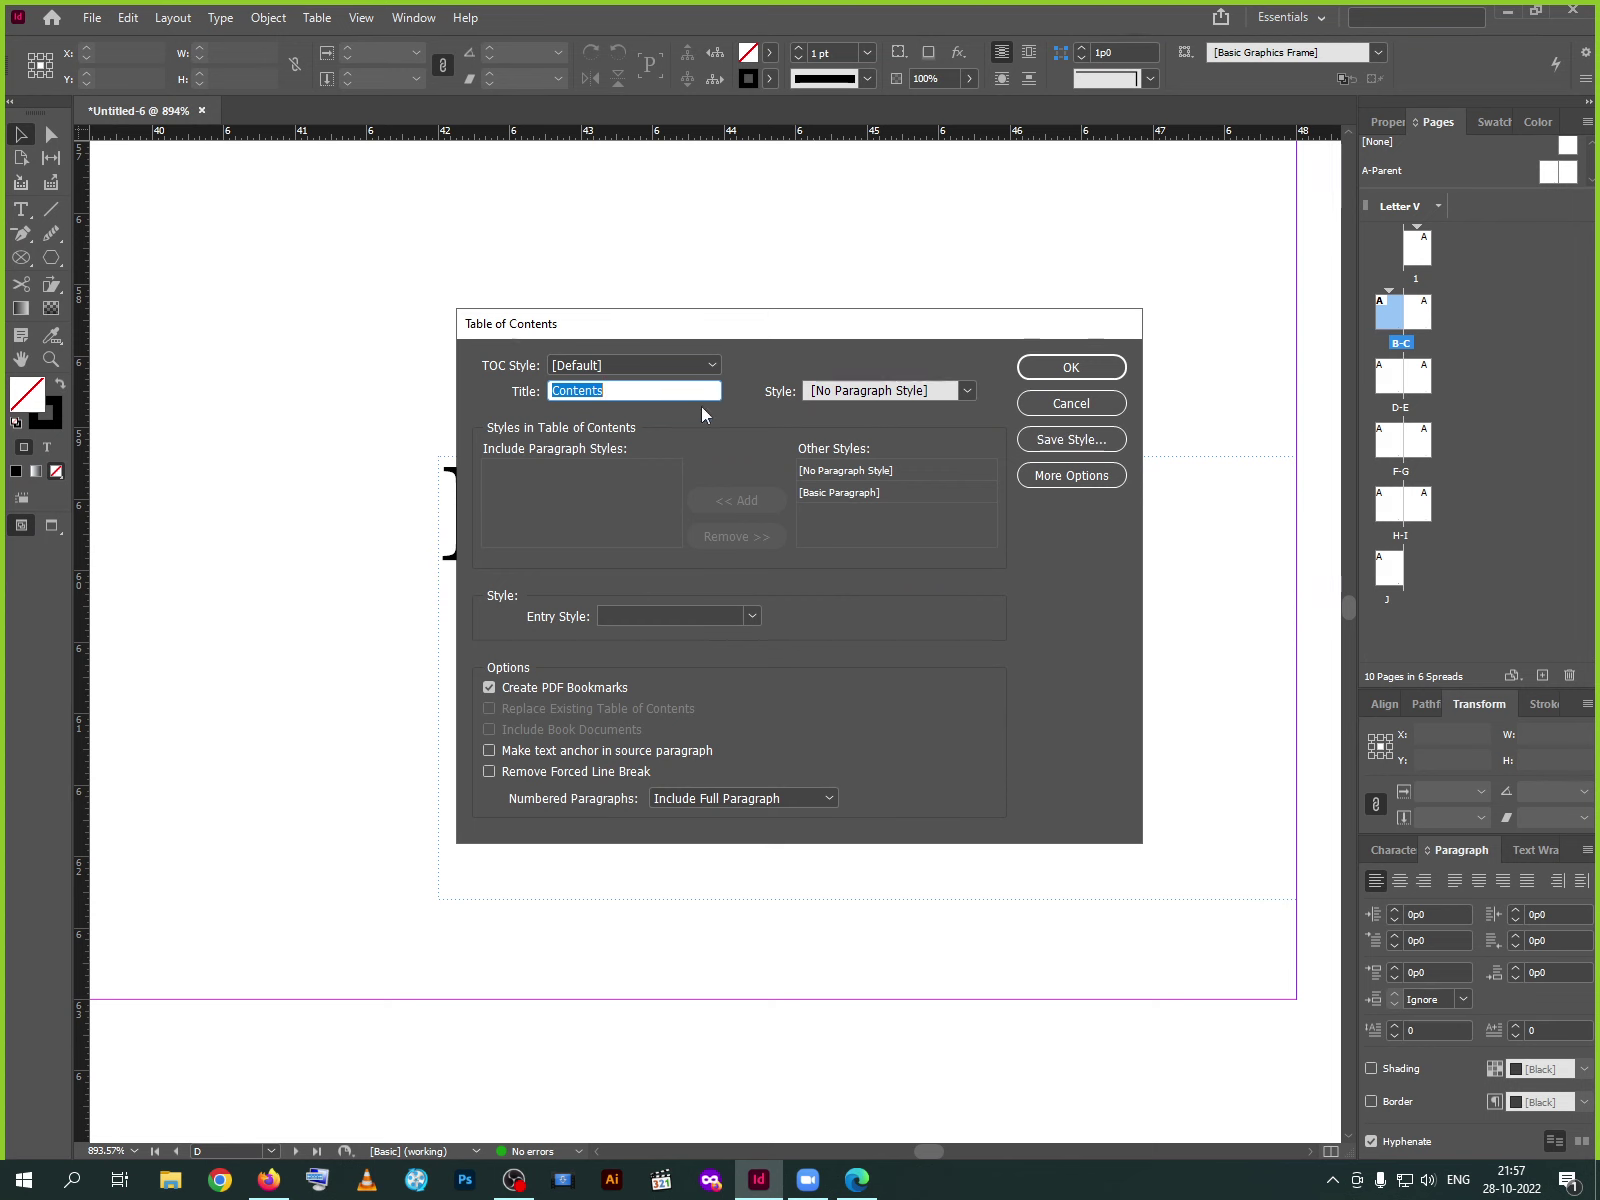
click(735, 620)
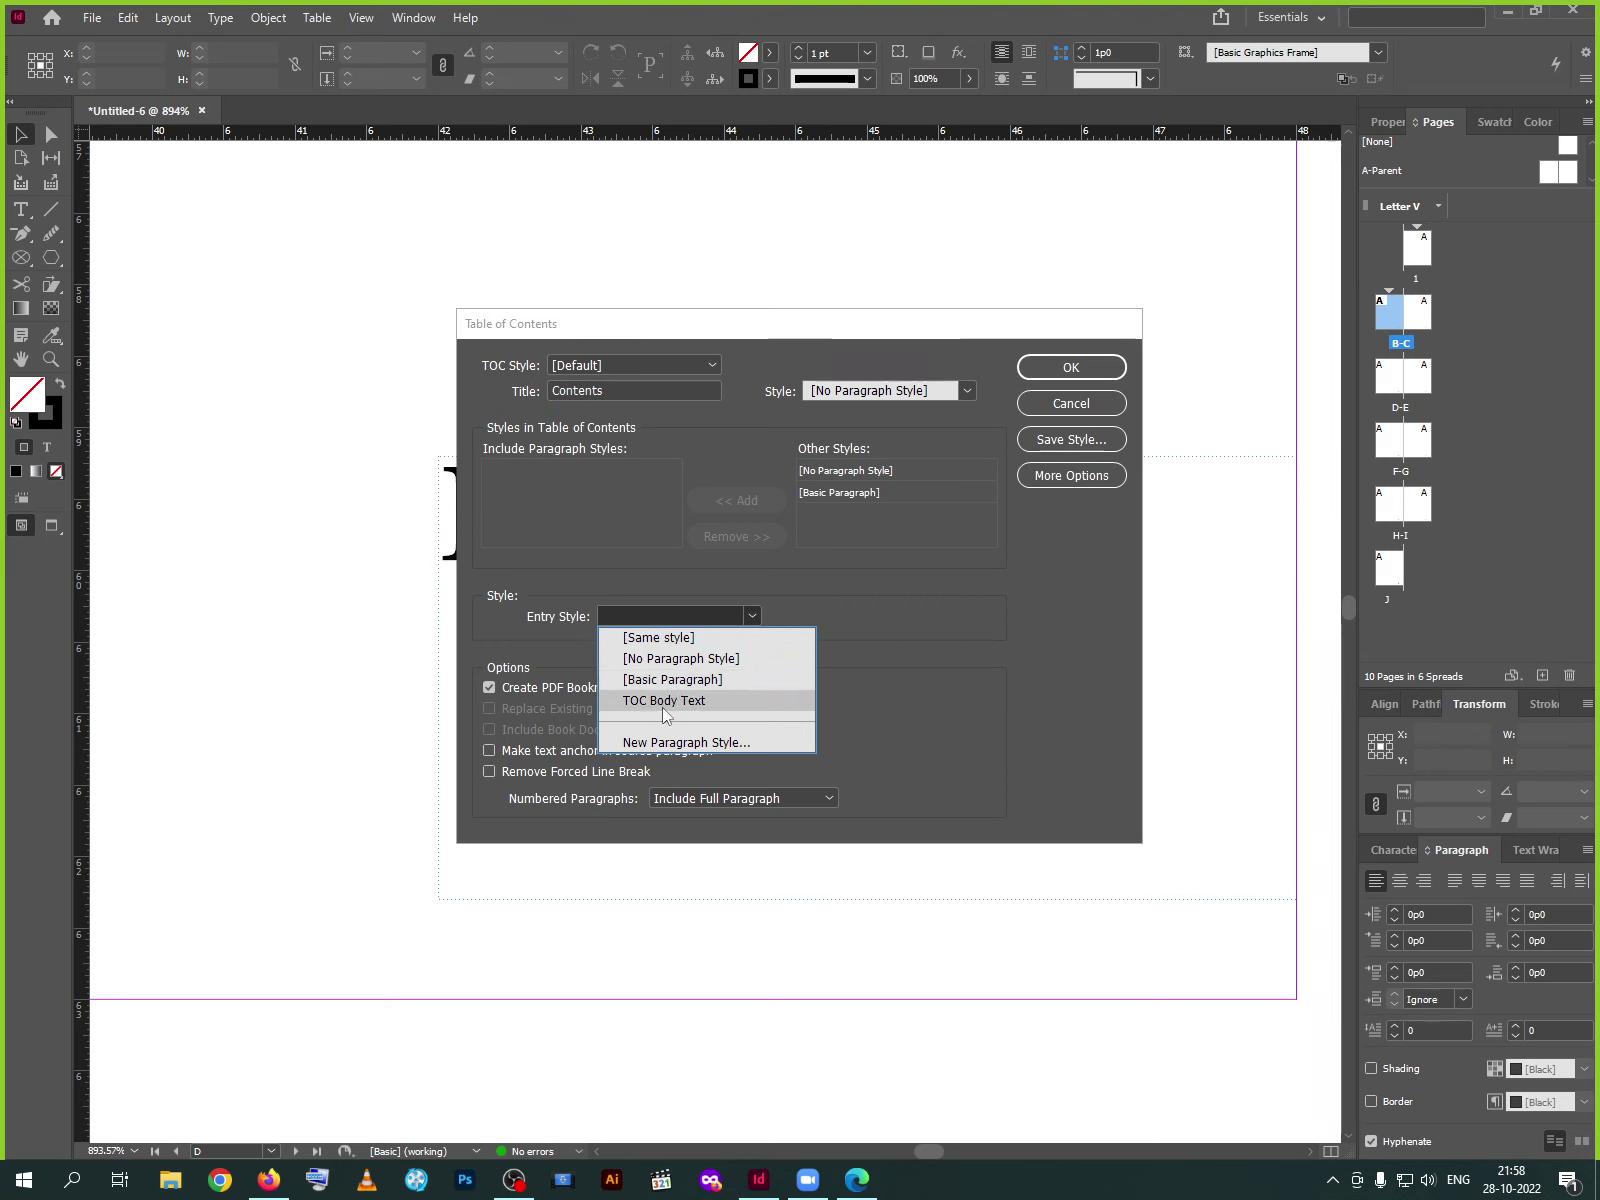
click(1097, 404)
click(172, 18)
click(180, 22)
click(128, 18)
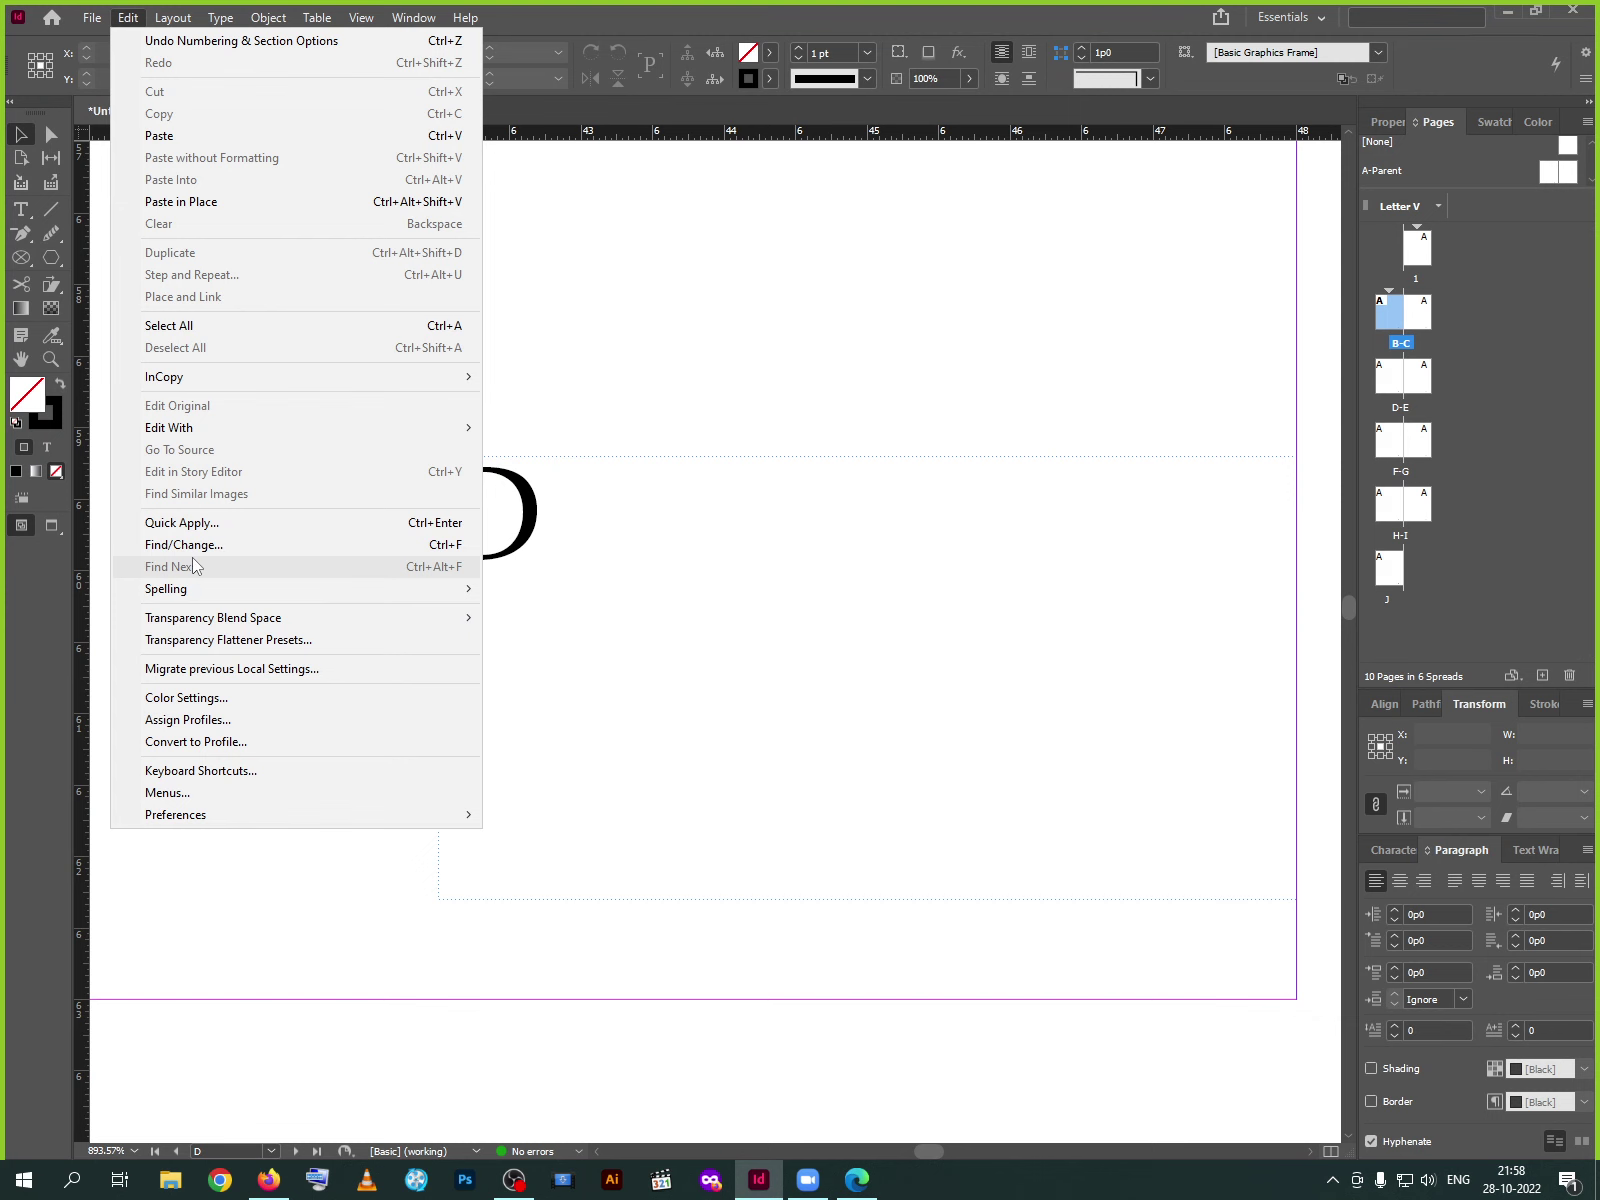
mouse_move(180, 589)
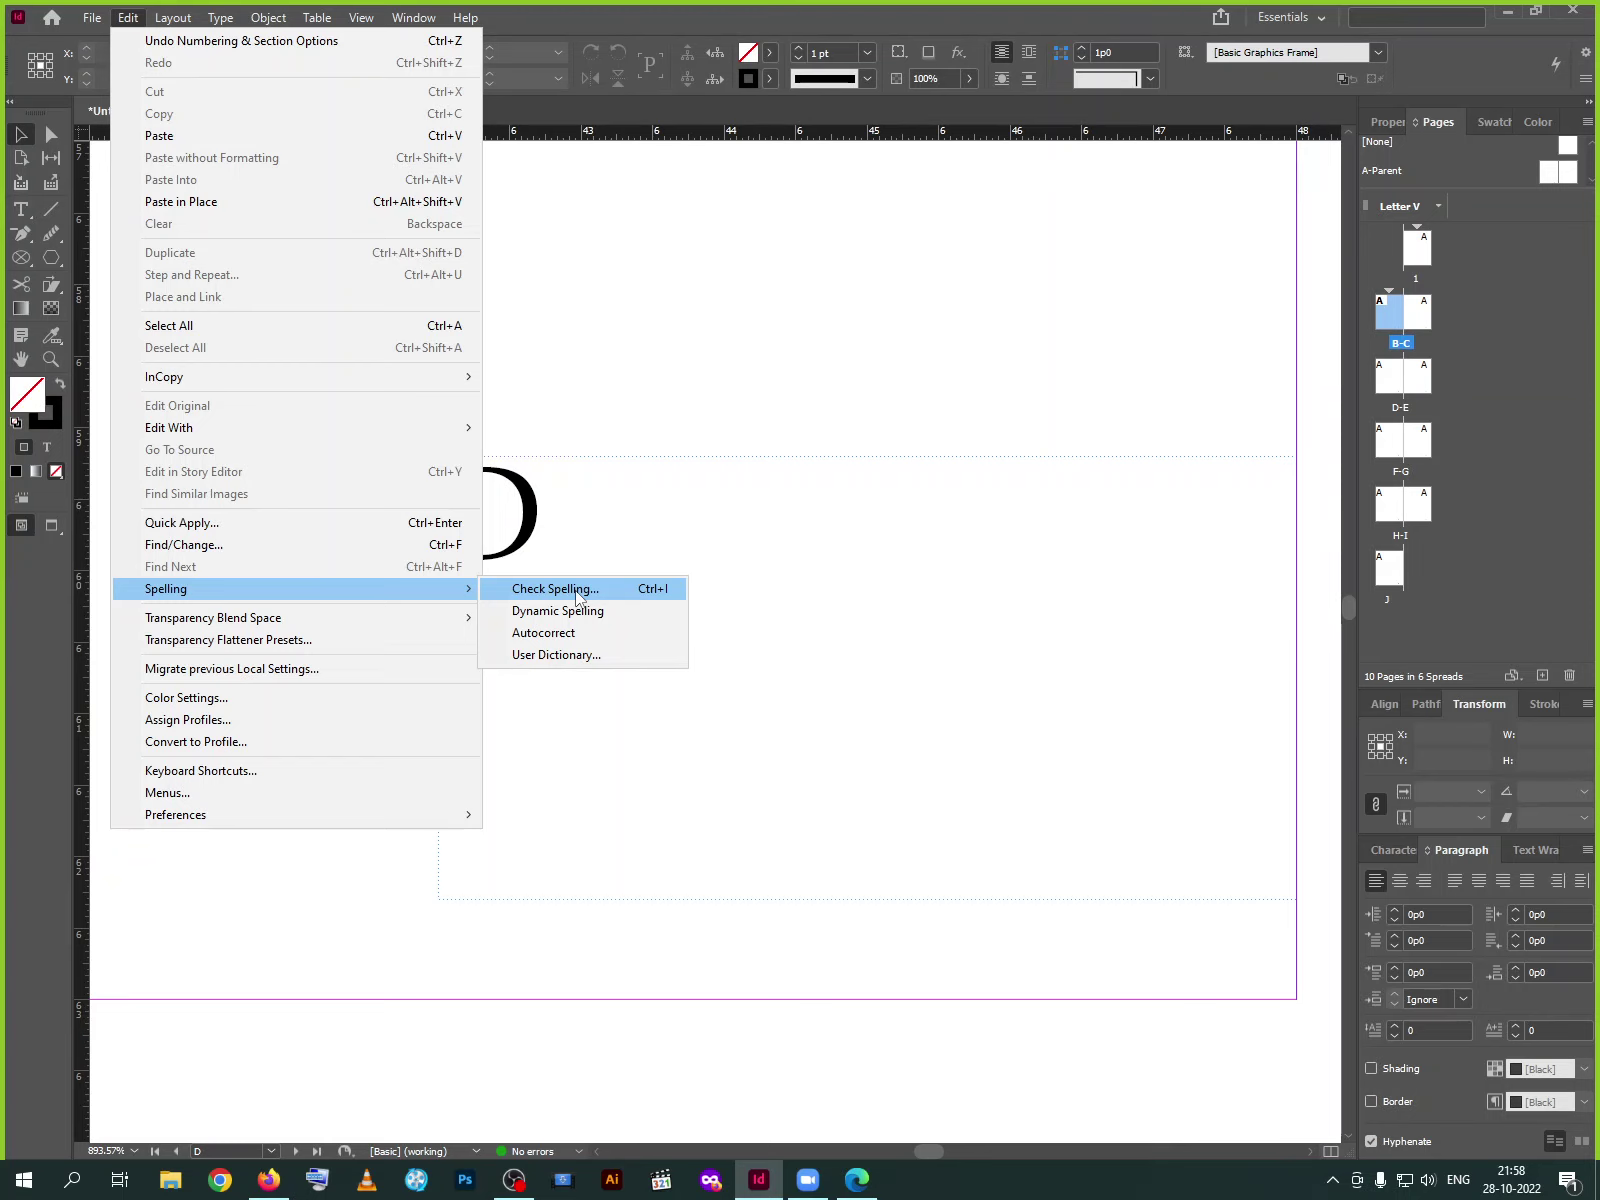
click(764, 10)
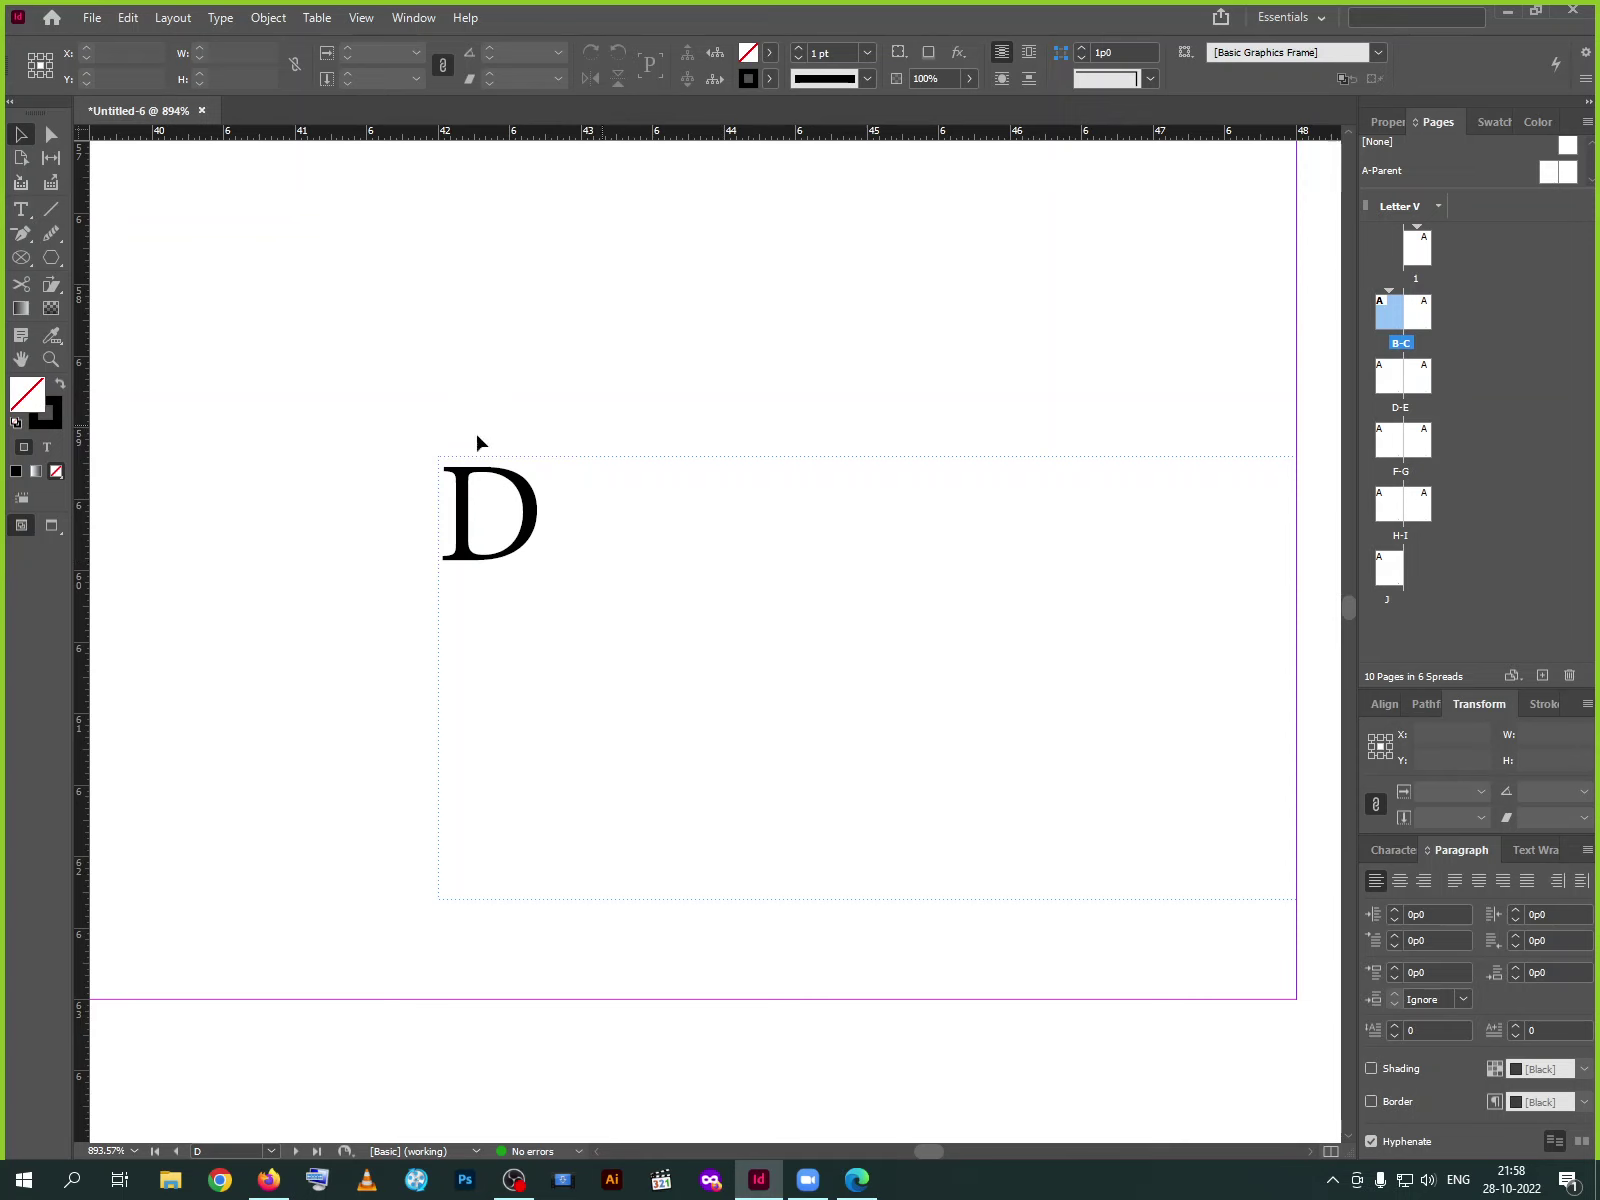
click(856, 1180)
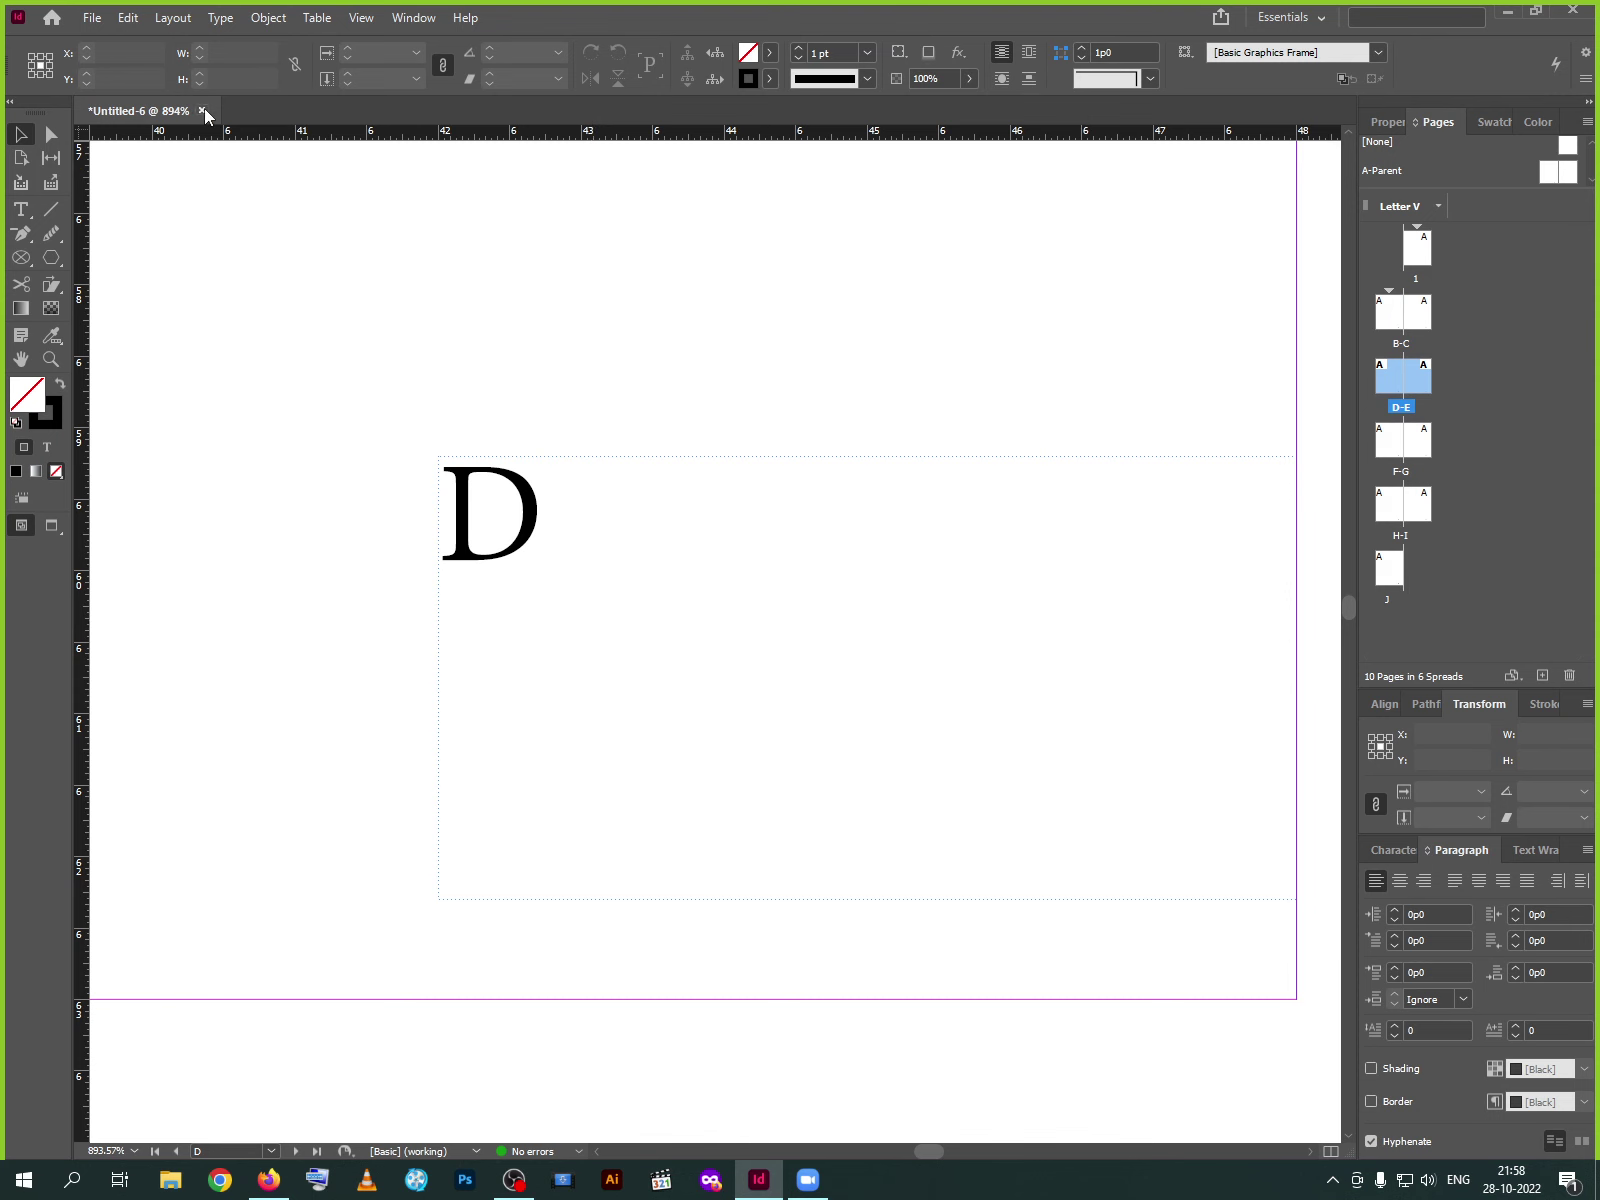
Close the untitled document without saving it and quit the application
click(202, 110)
click(916, 622)
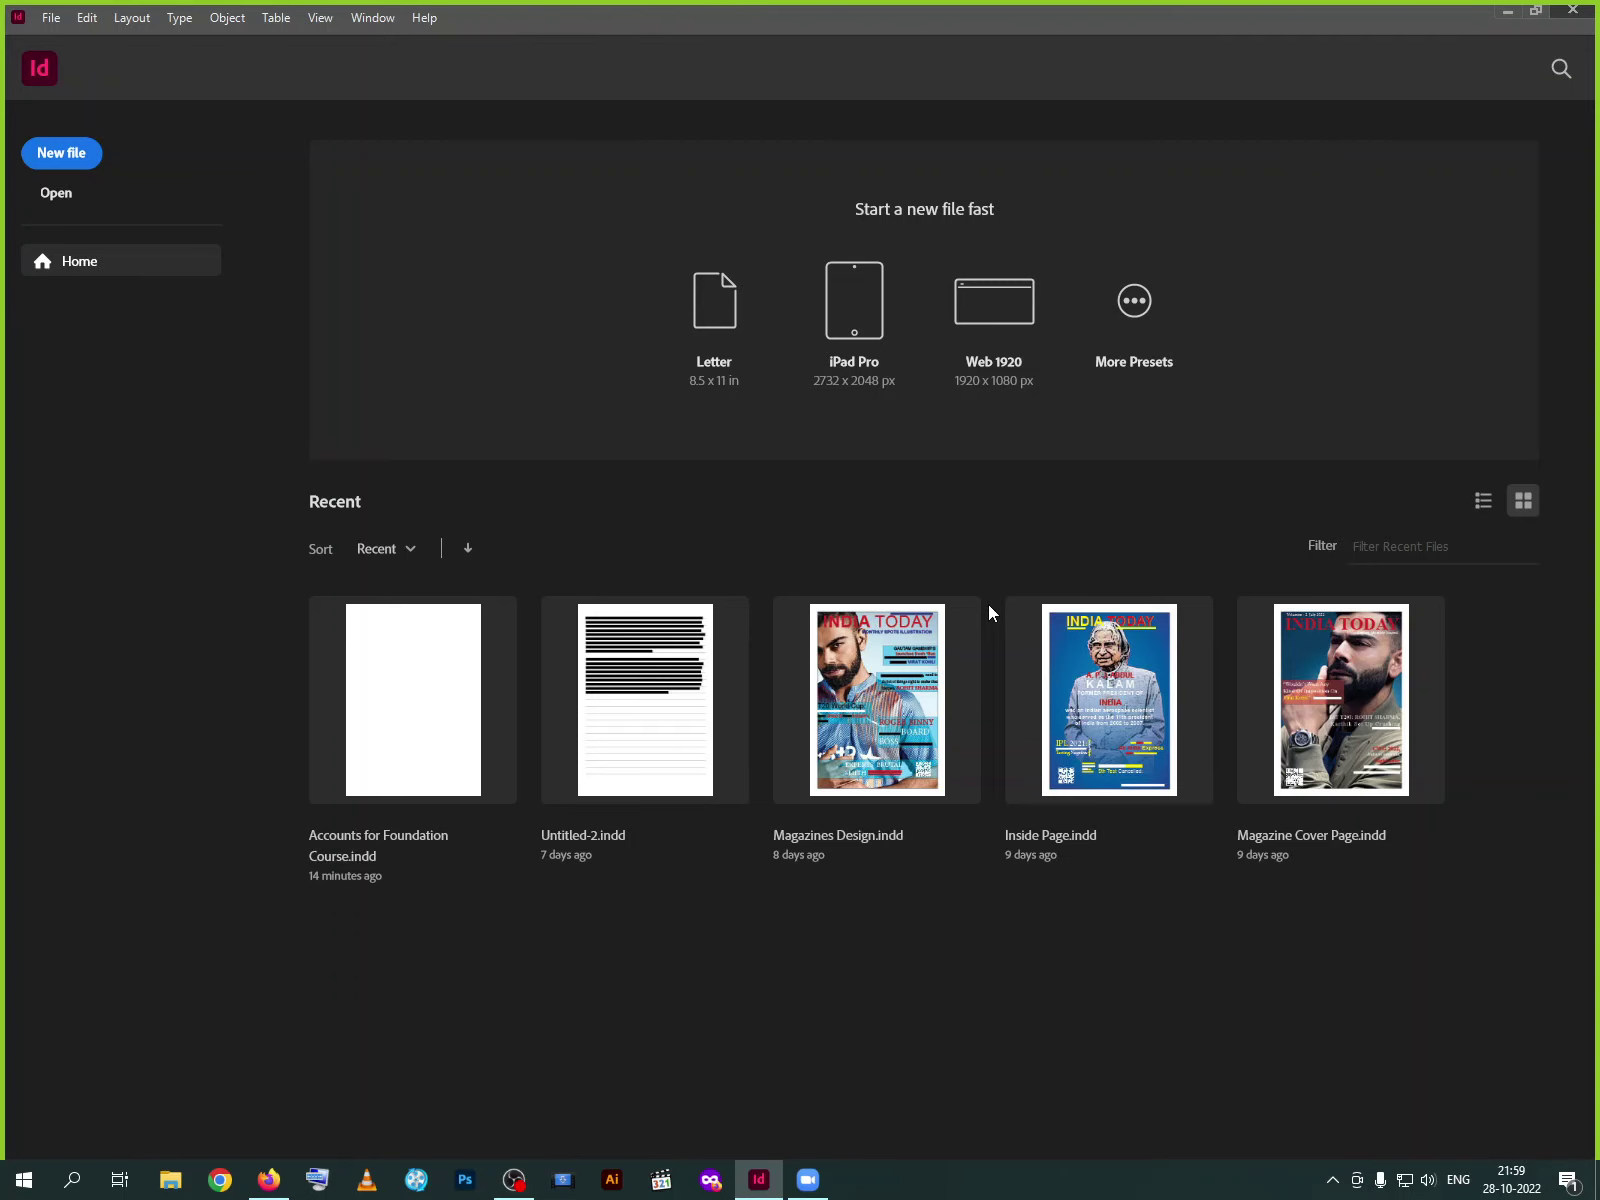
key(ctrl+q)
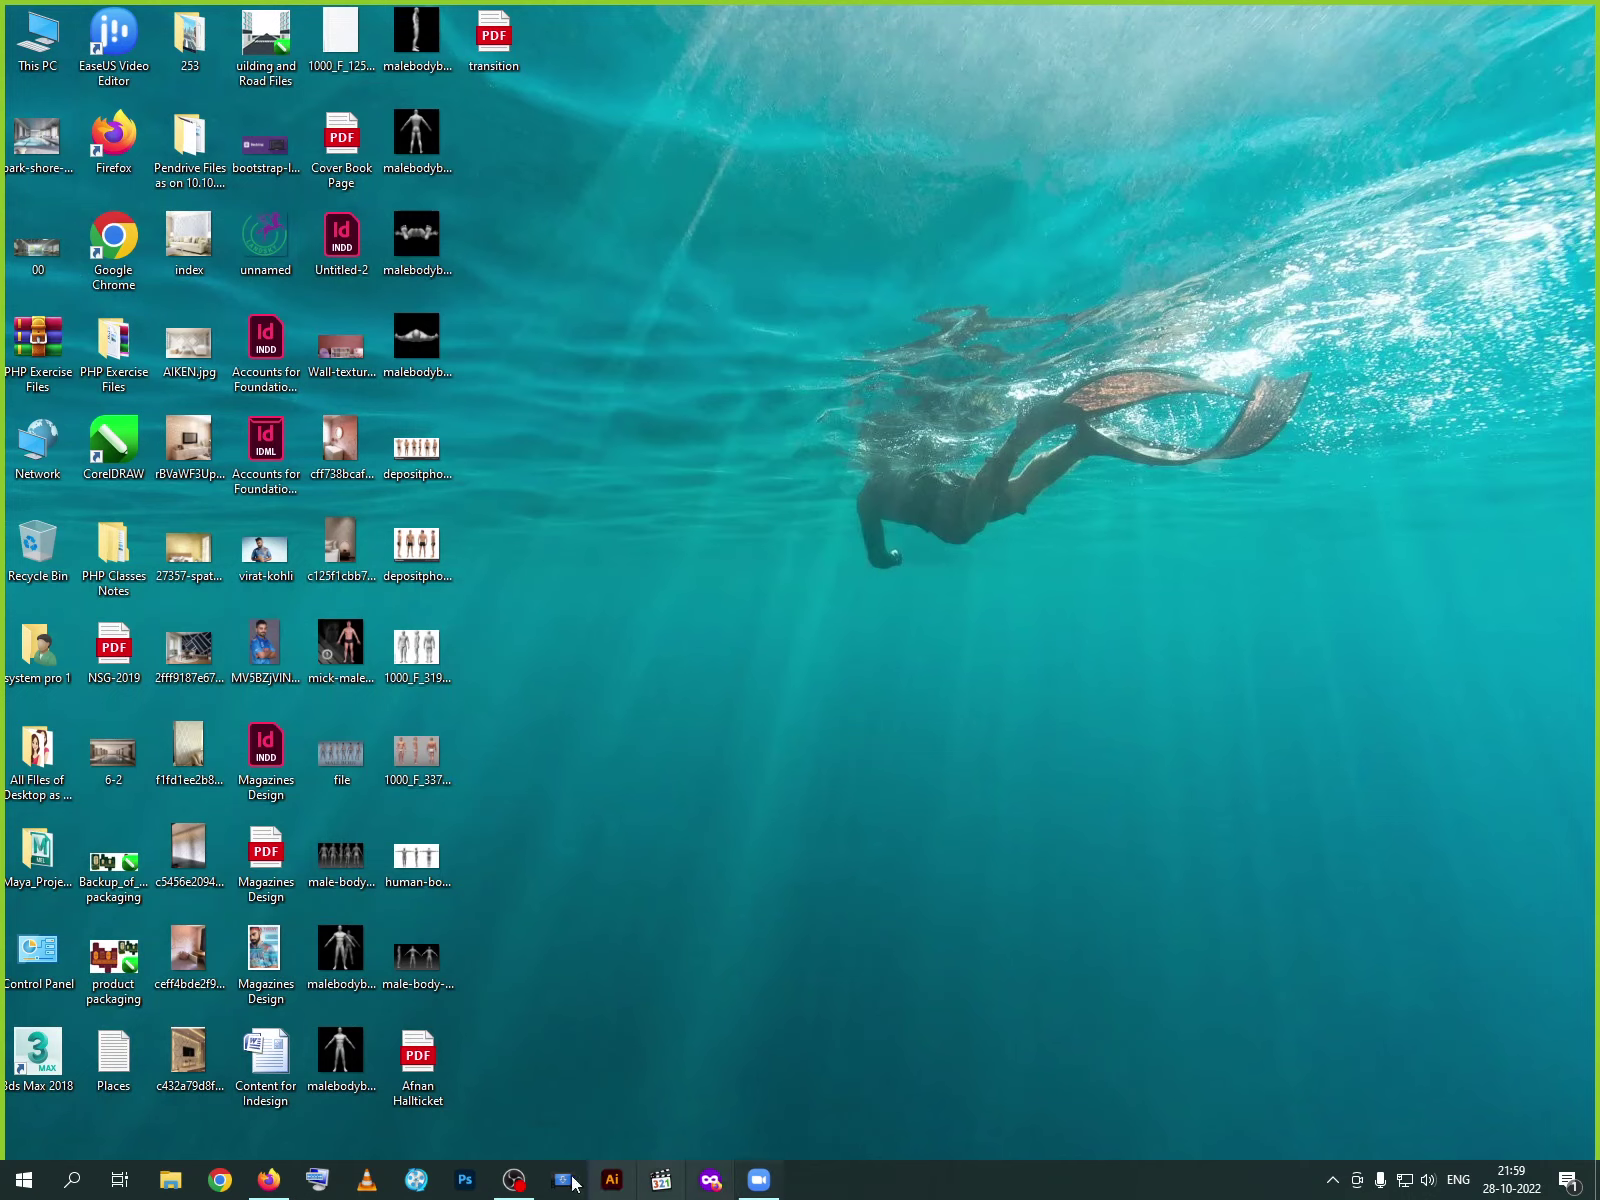